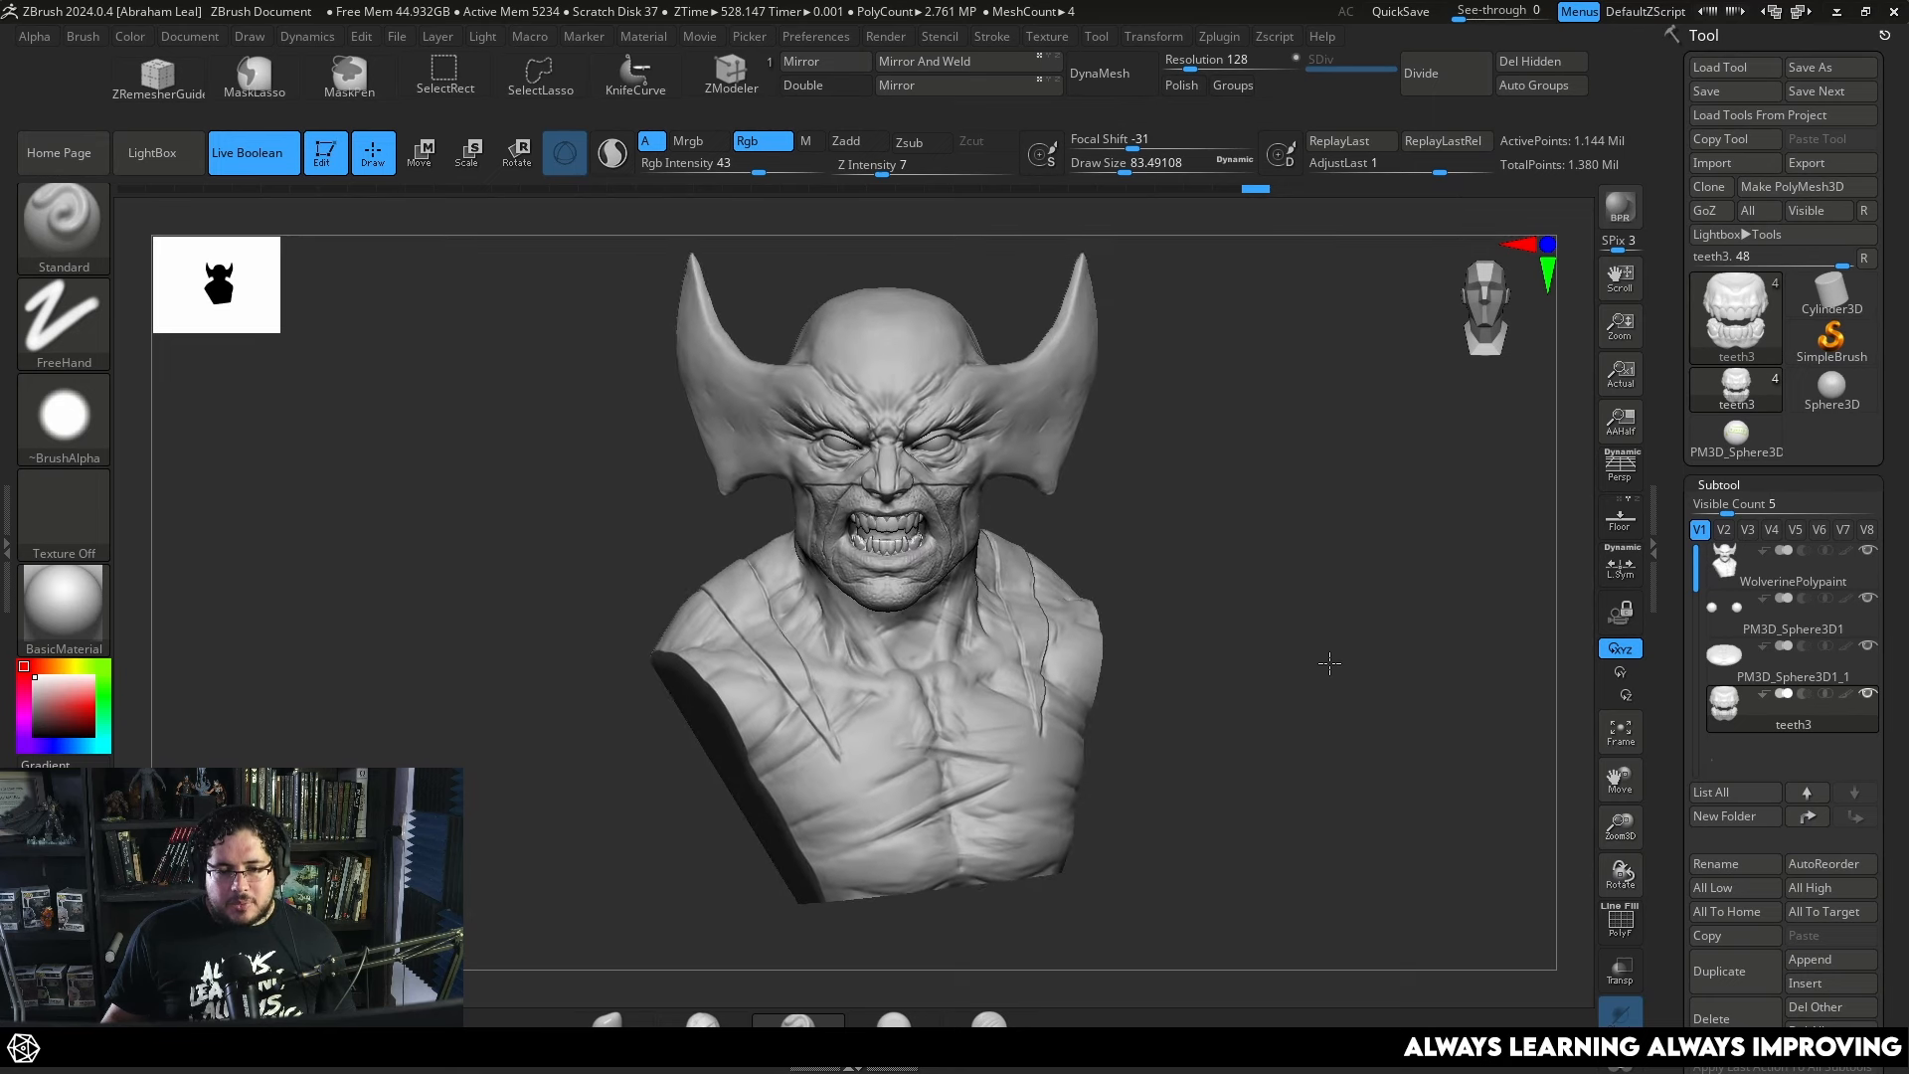
Turn on the polypaint display for all subtools of the Wolverine bust.
{"action": "scroll", "coordinate": [1318, 627], "scroll_direction": "up", "scroll_amount": 2}
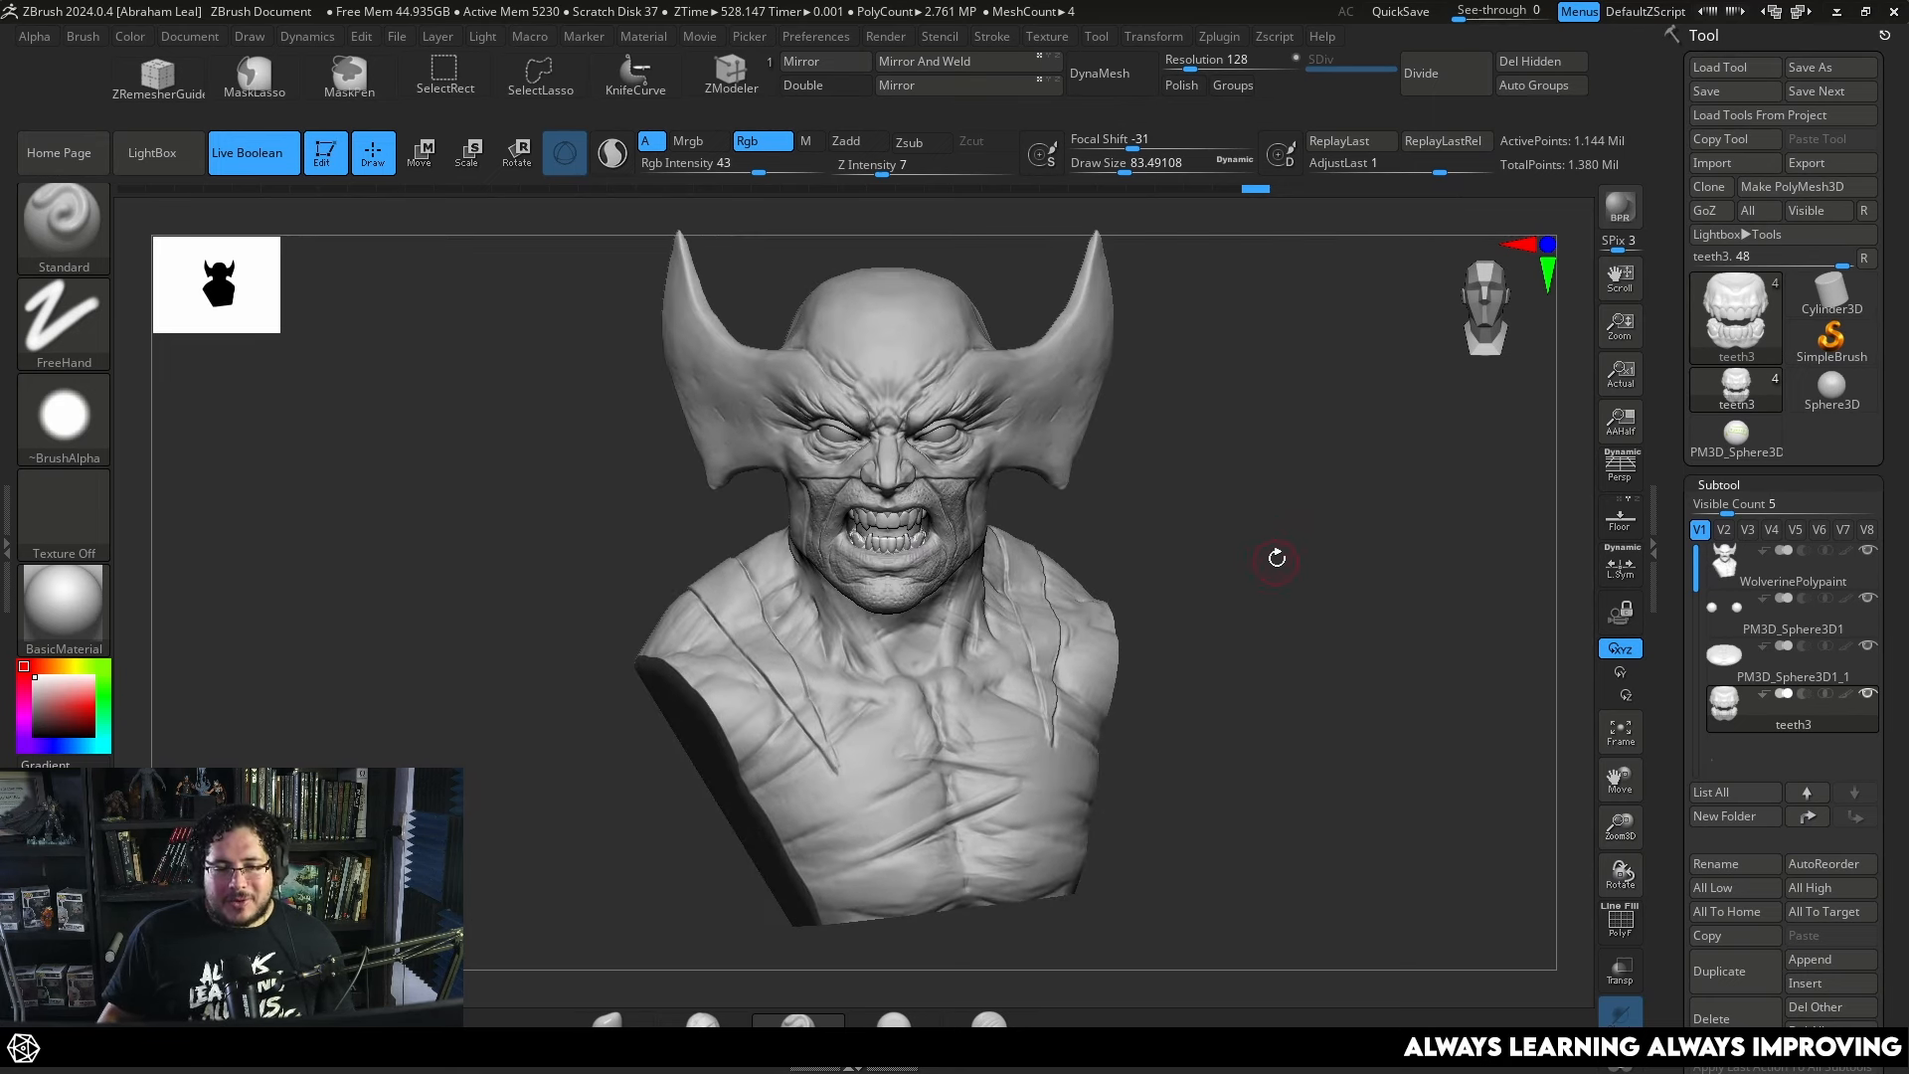
{"action": "scroll", "coordinate": [1276, 558], "scroll_direction": "up", "scroll_amount": 2}
{"action": "scroll", "coordinate": [1299, 558], "scroll_direction": "down", "scroll_amount": 3}
{"action": "scroll", "coordinate": [1291, 498], "scroll_direction": "up", "scroll_amount": 3}
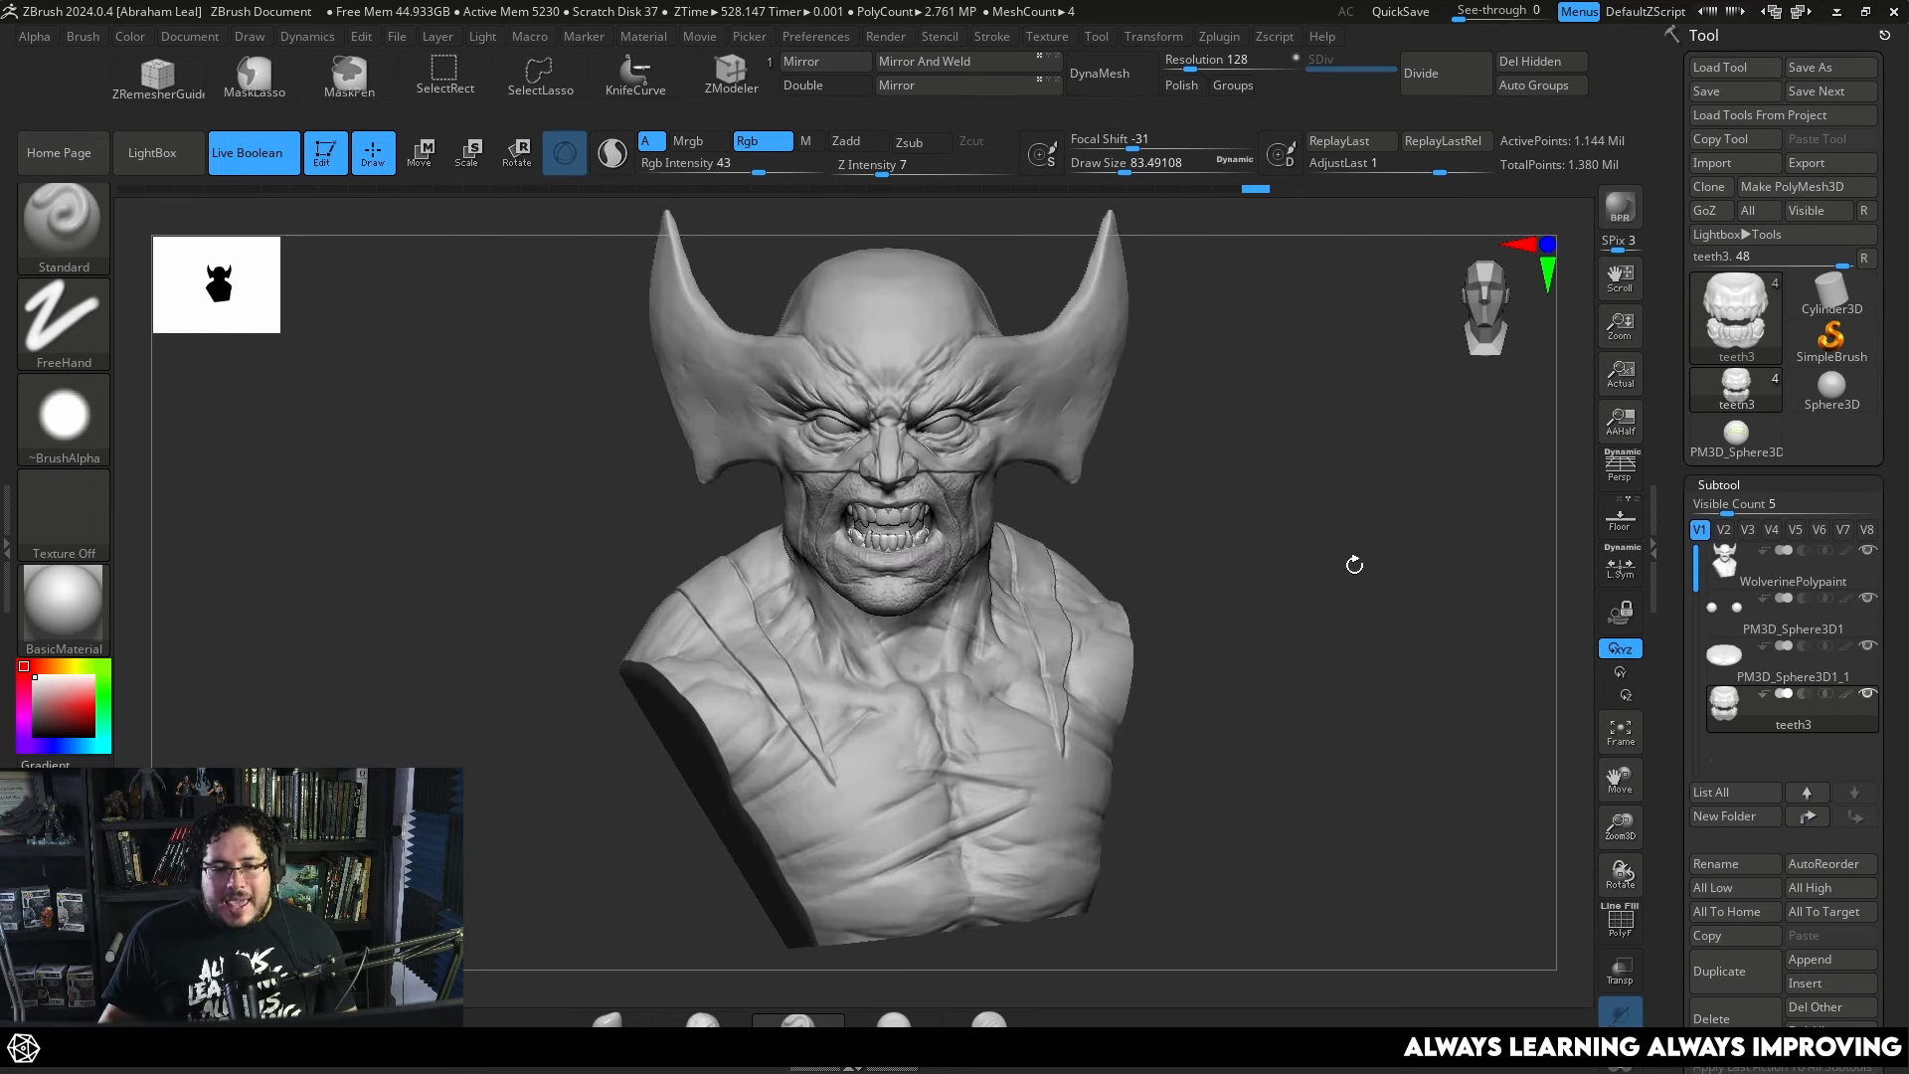
{"action": "mouse_move", "coordinate": [1354, 564]}
{"action": "left_mouse_down"}
{"action": "mouse_move", "coordinate": [1300, 558]}
{"action": "mouse_move", "coordinate": [1353, 554]}
{"action": "left_mouse_up"}
{"action": "scroll", "coordinate": [1313, 587], "scroll_direction": "down", "scroll_amount": 2}
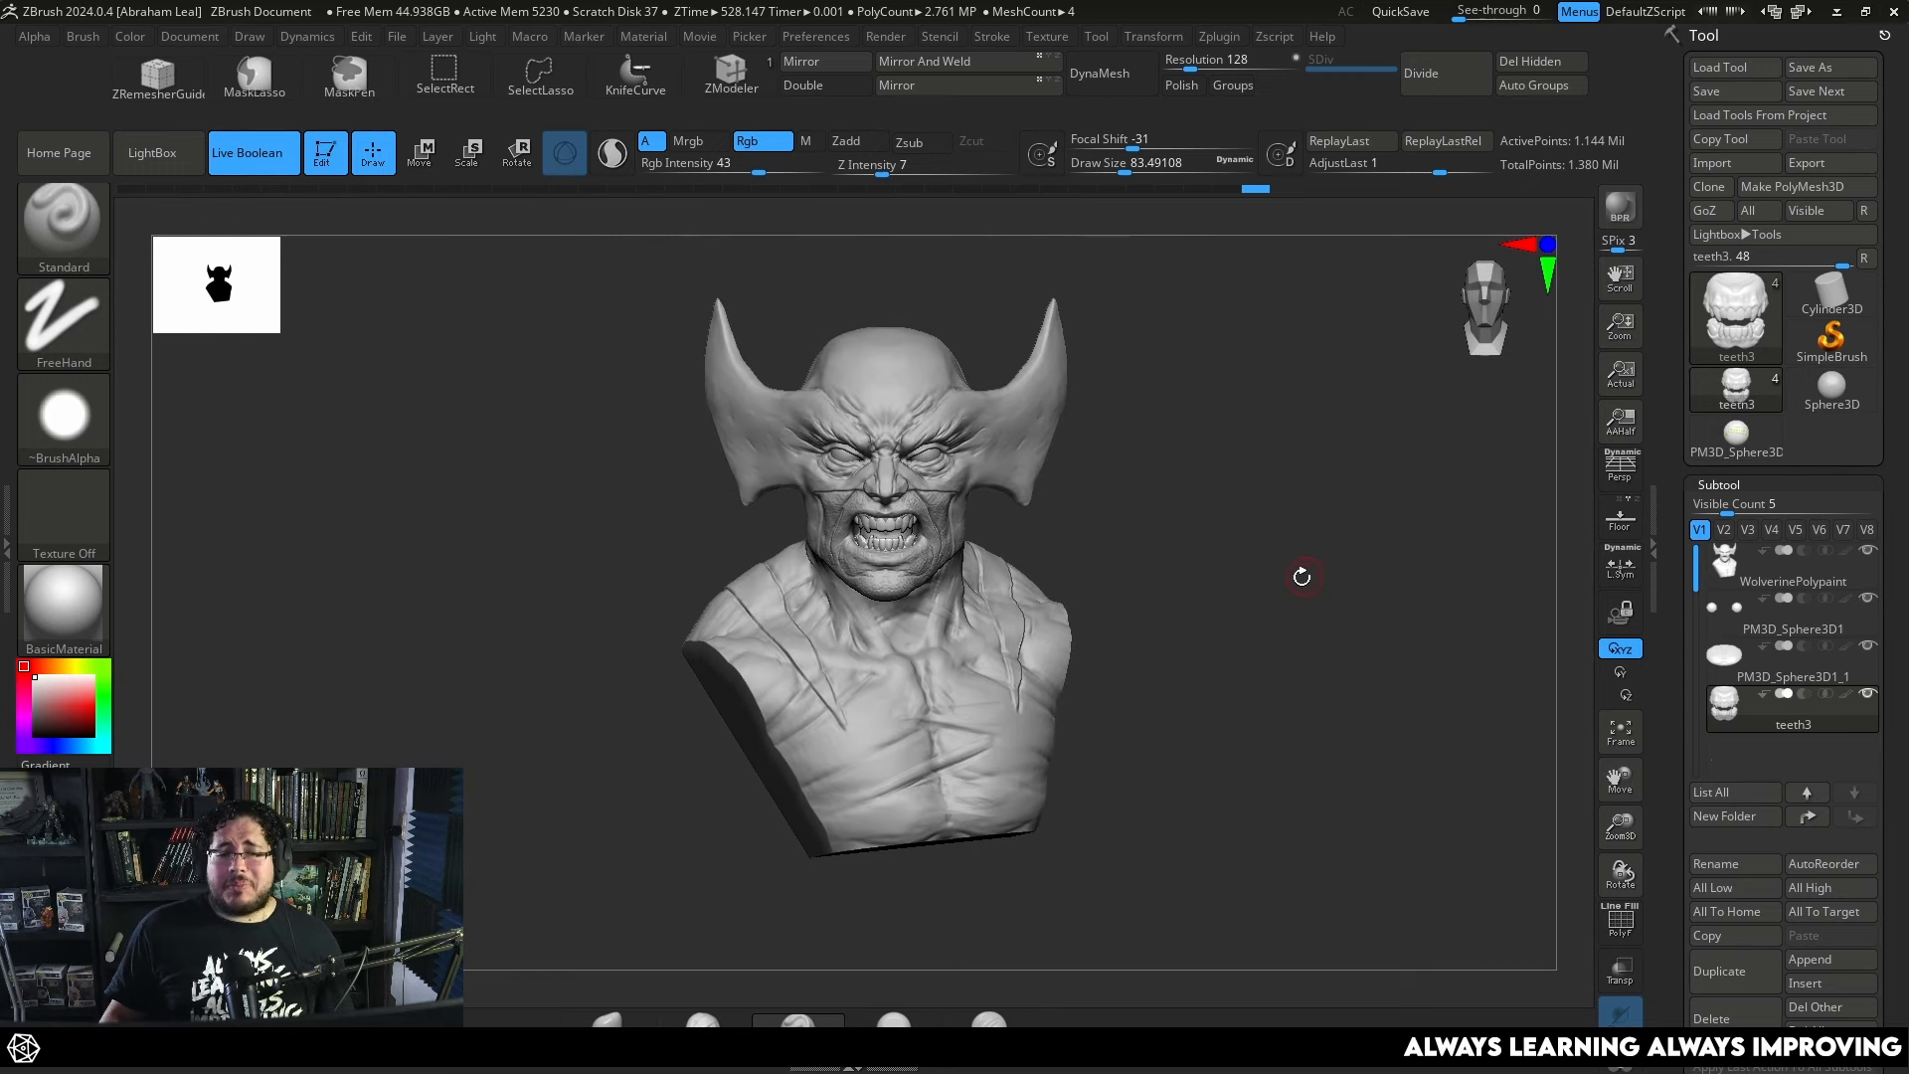
{"action": "scroll", "coordinate": [1238, 572], "scroll_direction": "up", "scroll_amount": 2}
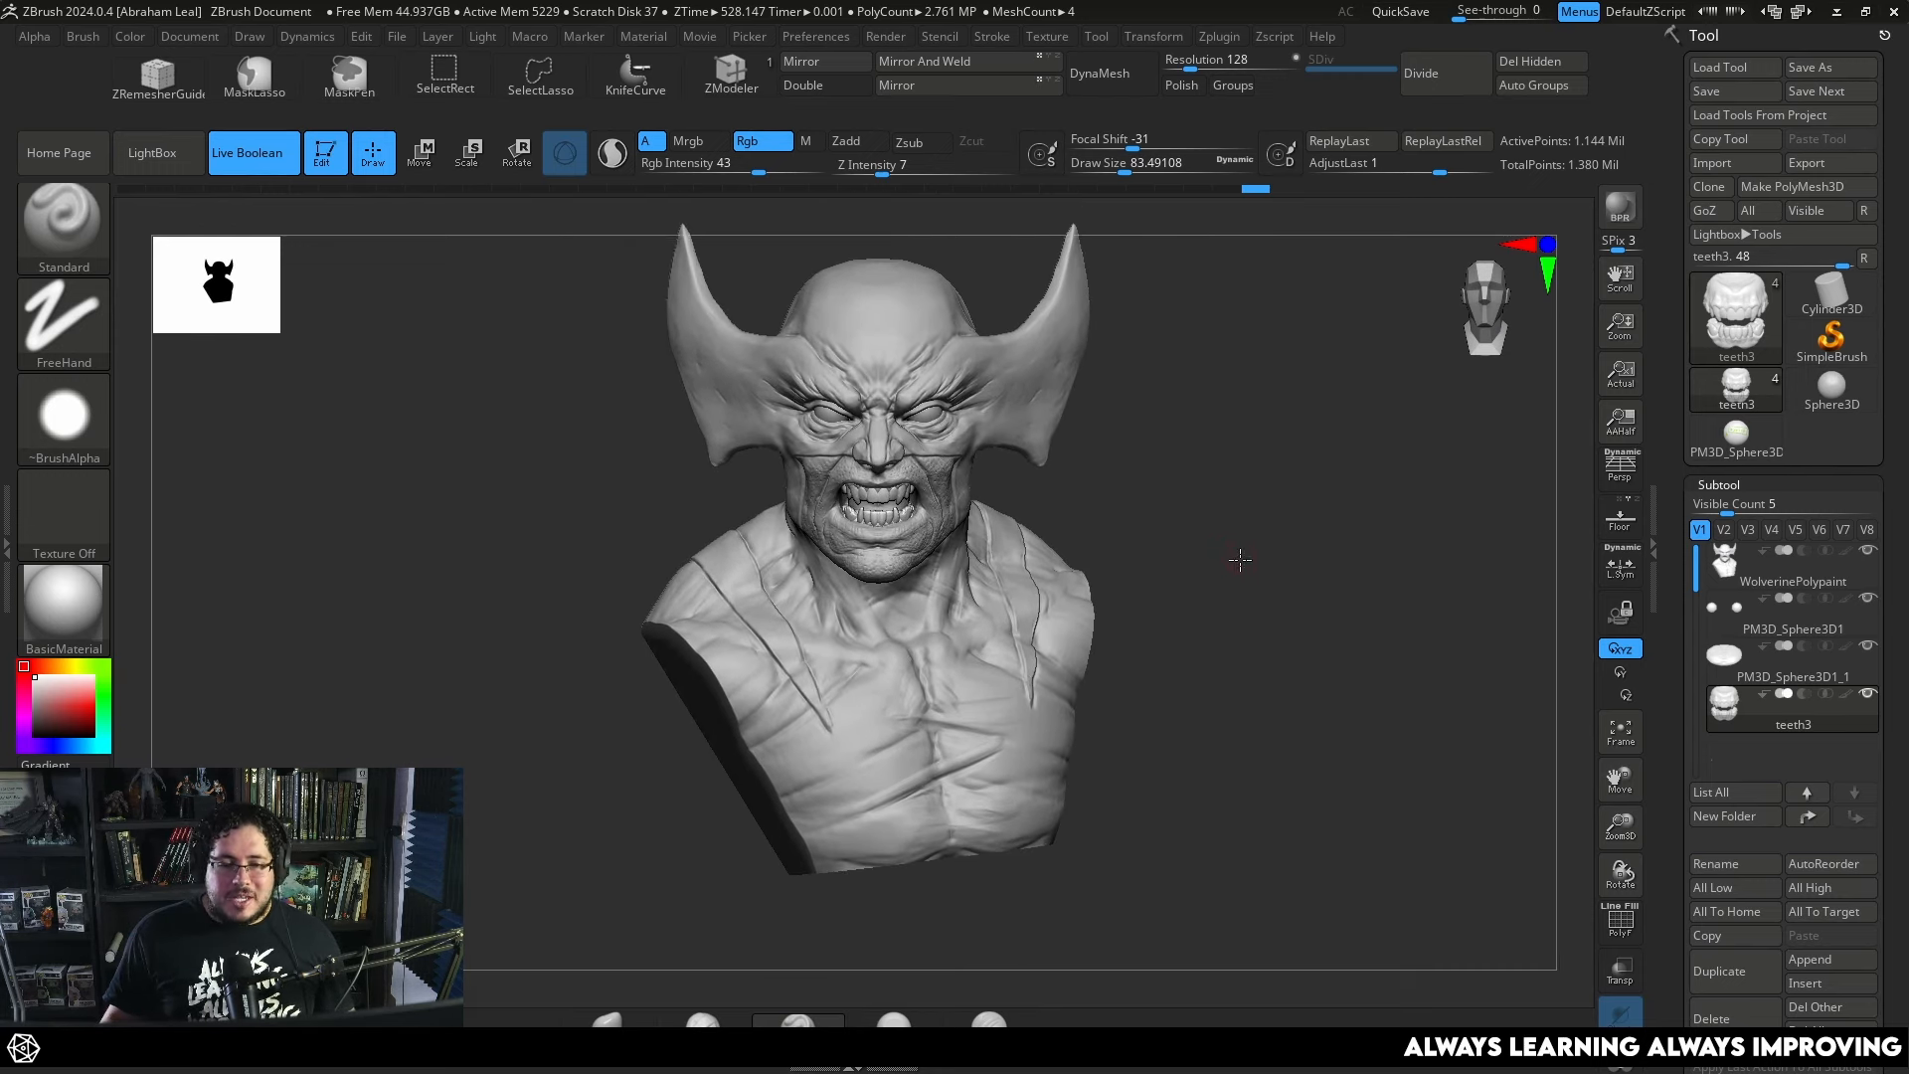
{"action": "left_click", "coordinate": [1846, 552], "text": "shift"}
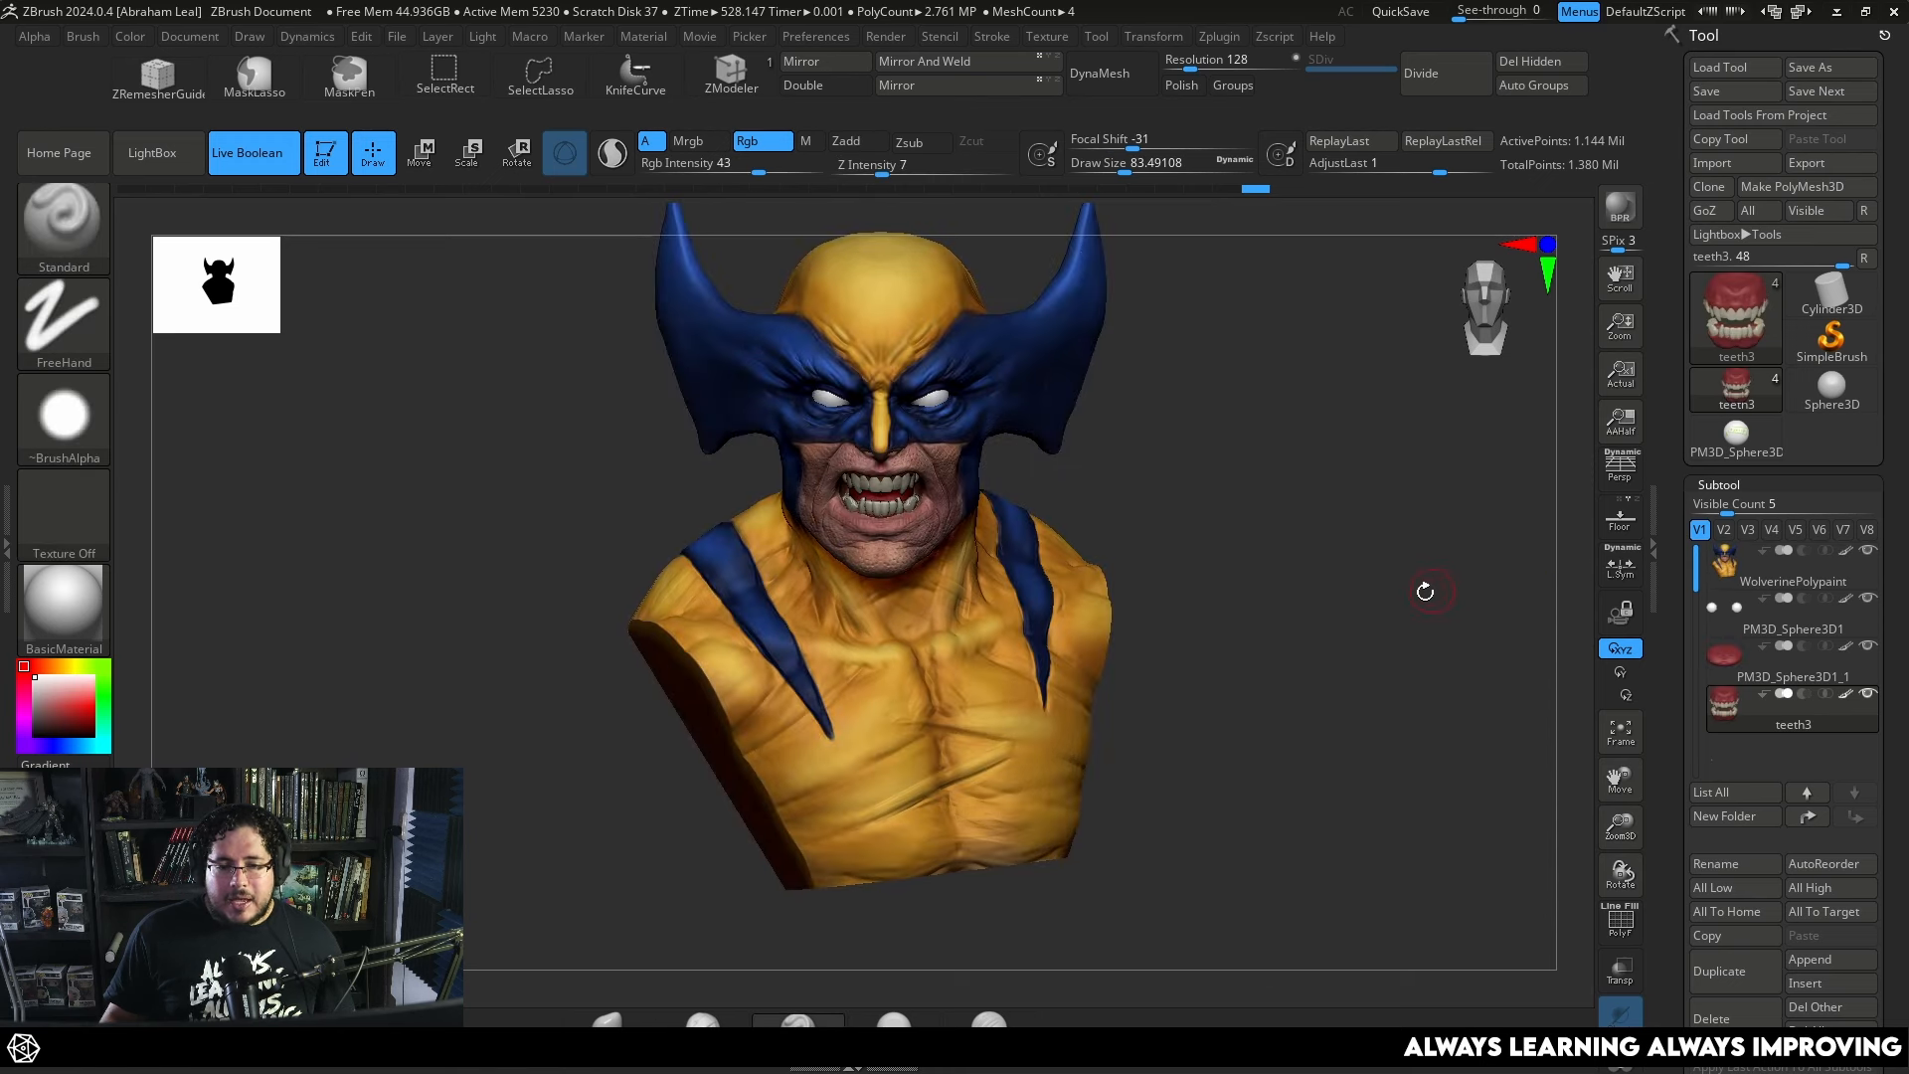
{"action": "left_click_drag", "start_coordinate": [1422, 589], "coordinate": [1360, 592]}
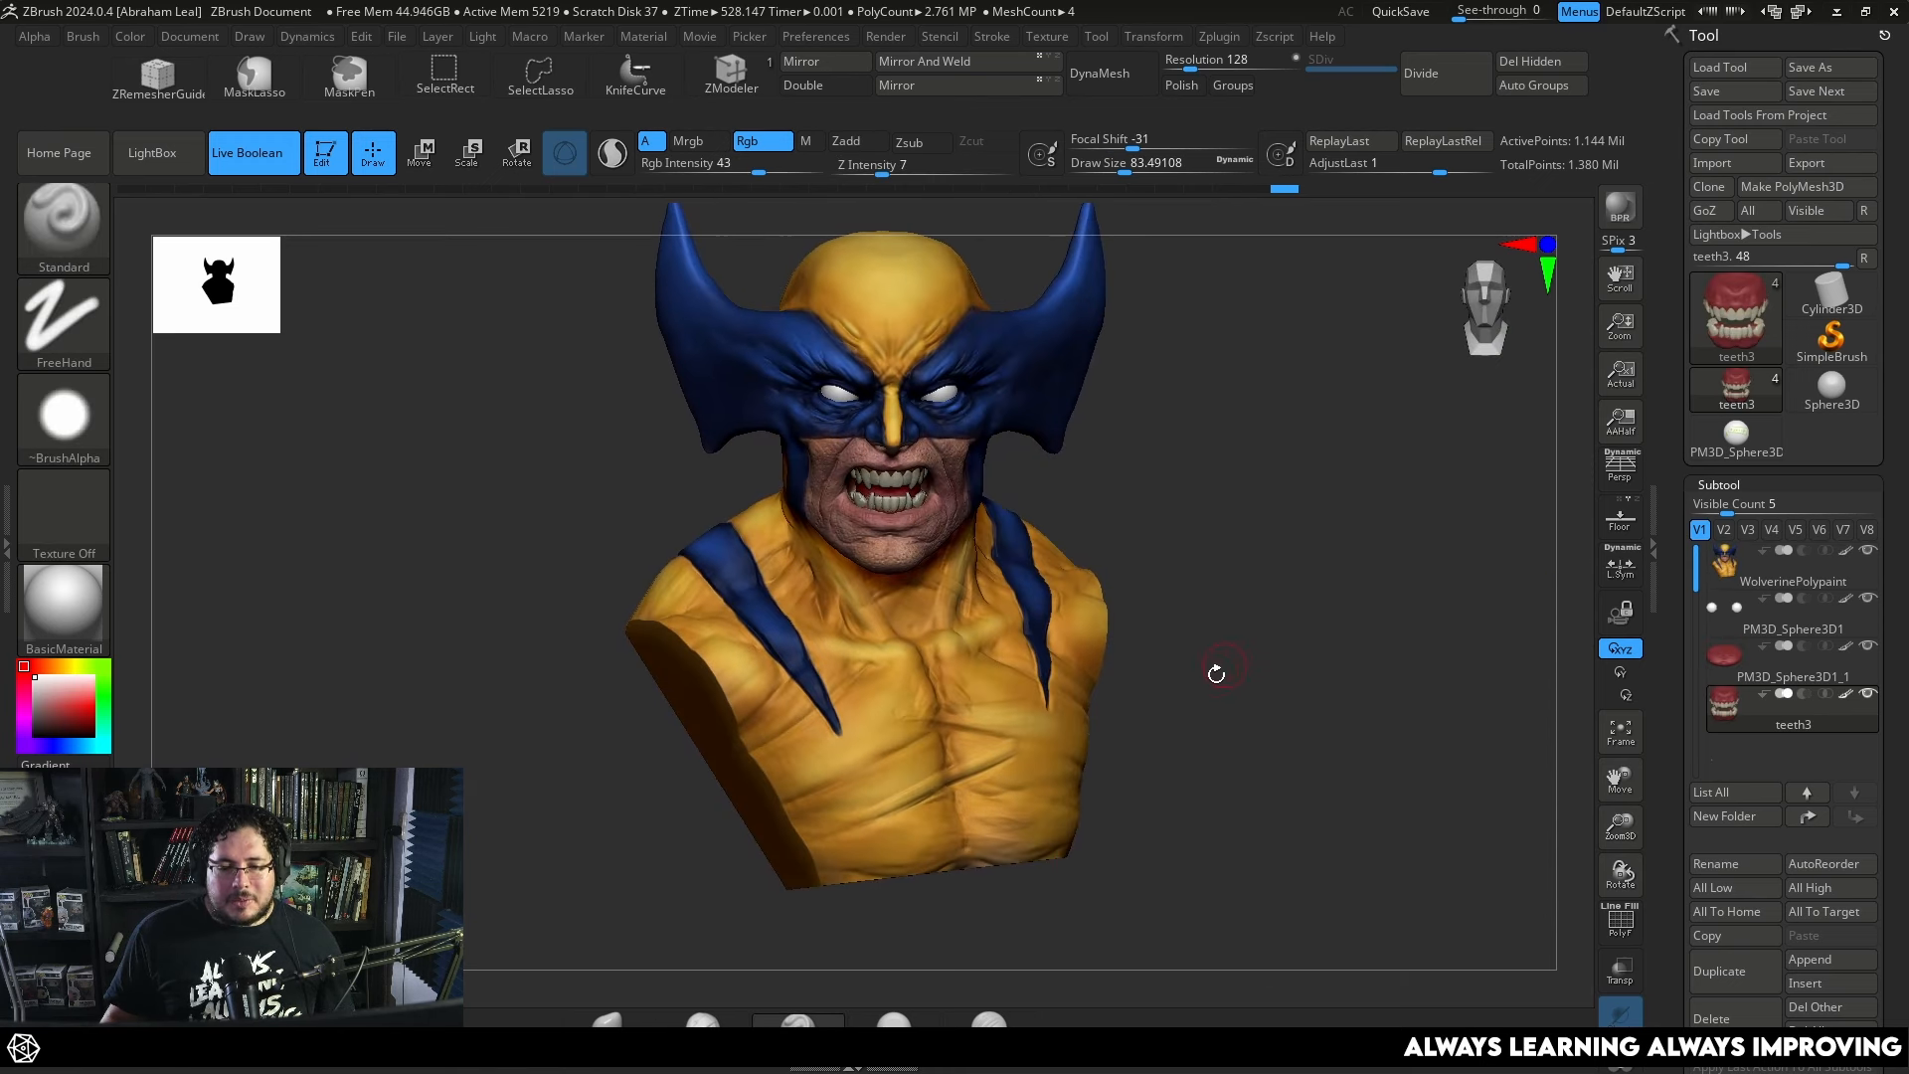
Switch to the other ZBrush window holding the WolverinePose bust and frame the whole model.
{"action": "key", "text": "alt+Tab"}
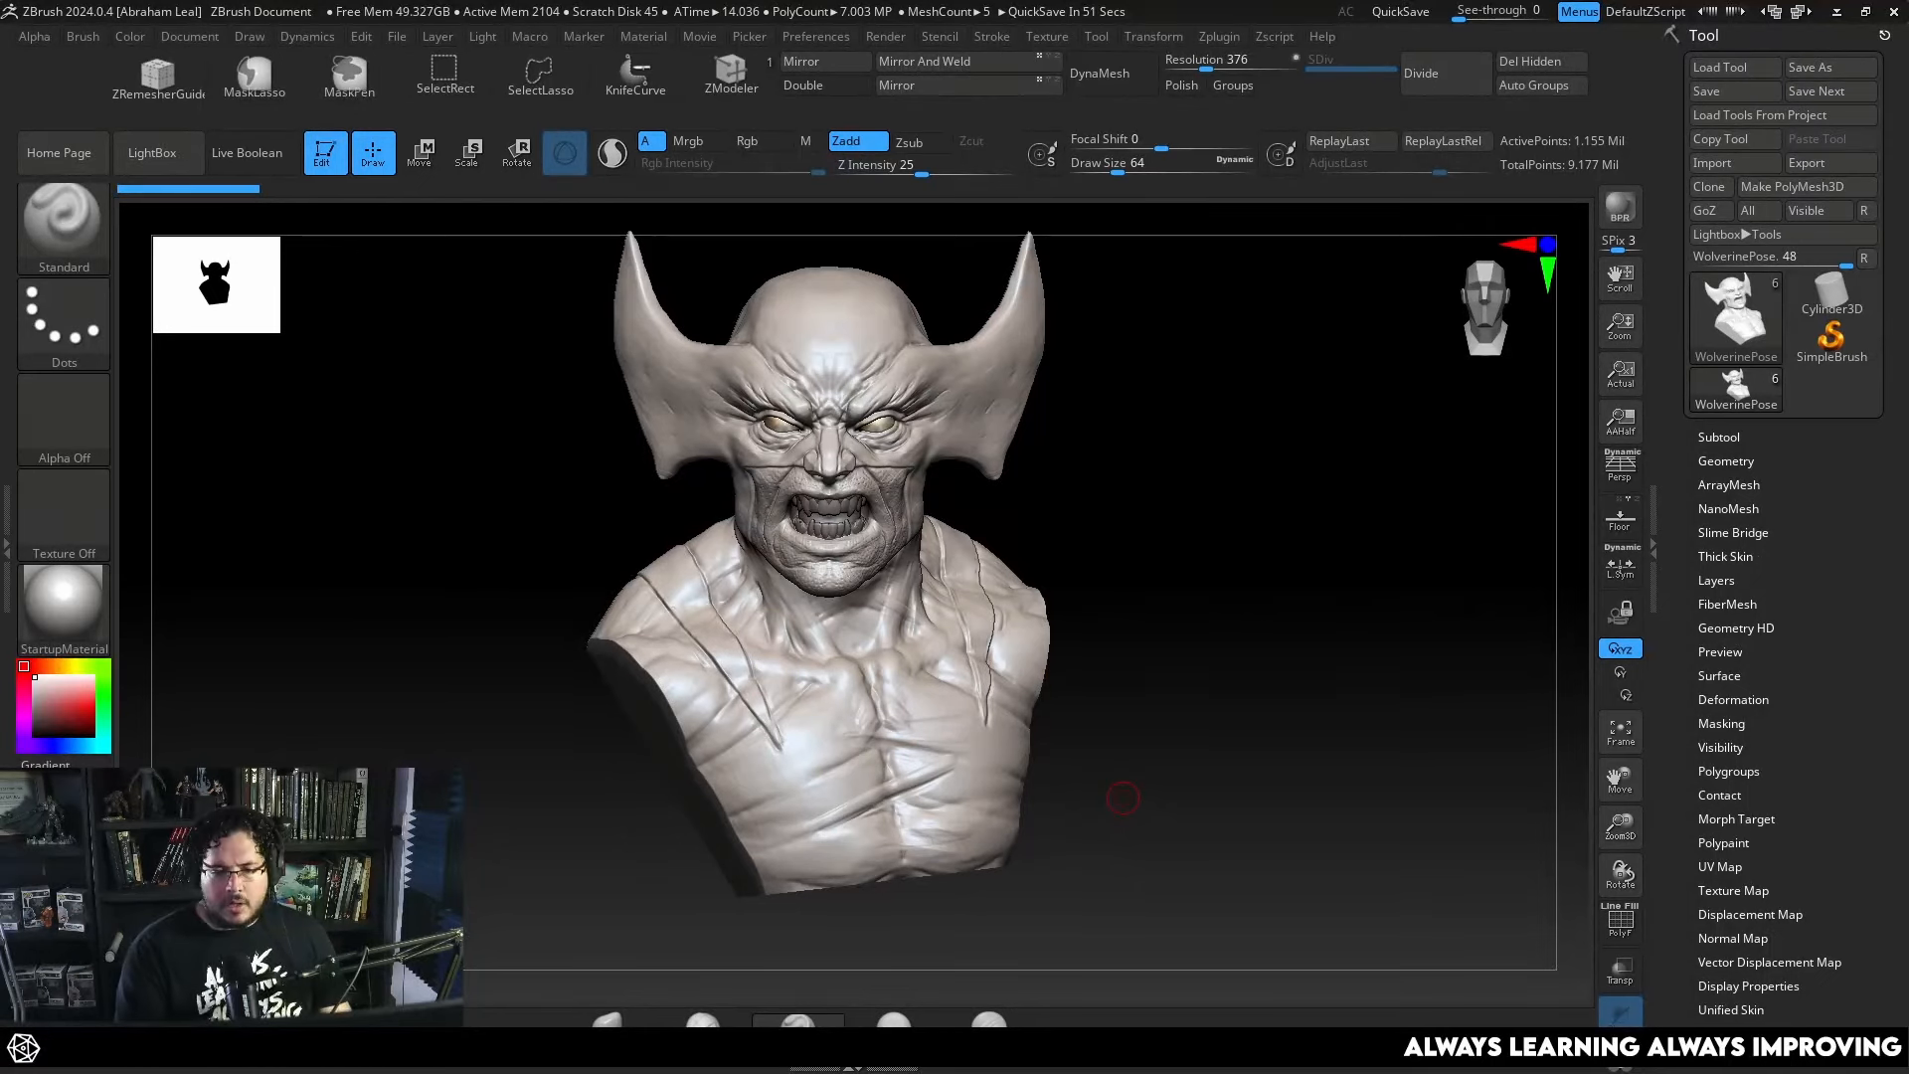
{"action": "mouse_move", "coordinate": [1259, 584]}
{"action": "left_mouse_down"}
{"action": "mouse_move", "coordinate": [1296, 593]}
{"action": "mouse_move", "coordinate": [1262, 558]}
{"action": "mouse_move", "coordinate": [1242, 606]}
{"action": "mouse_move", "coordinate": [1266, 600]}
{"action": "left_mouse_up"}
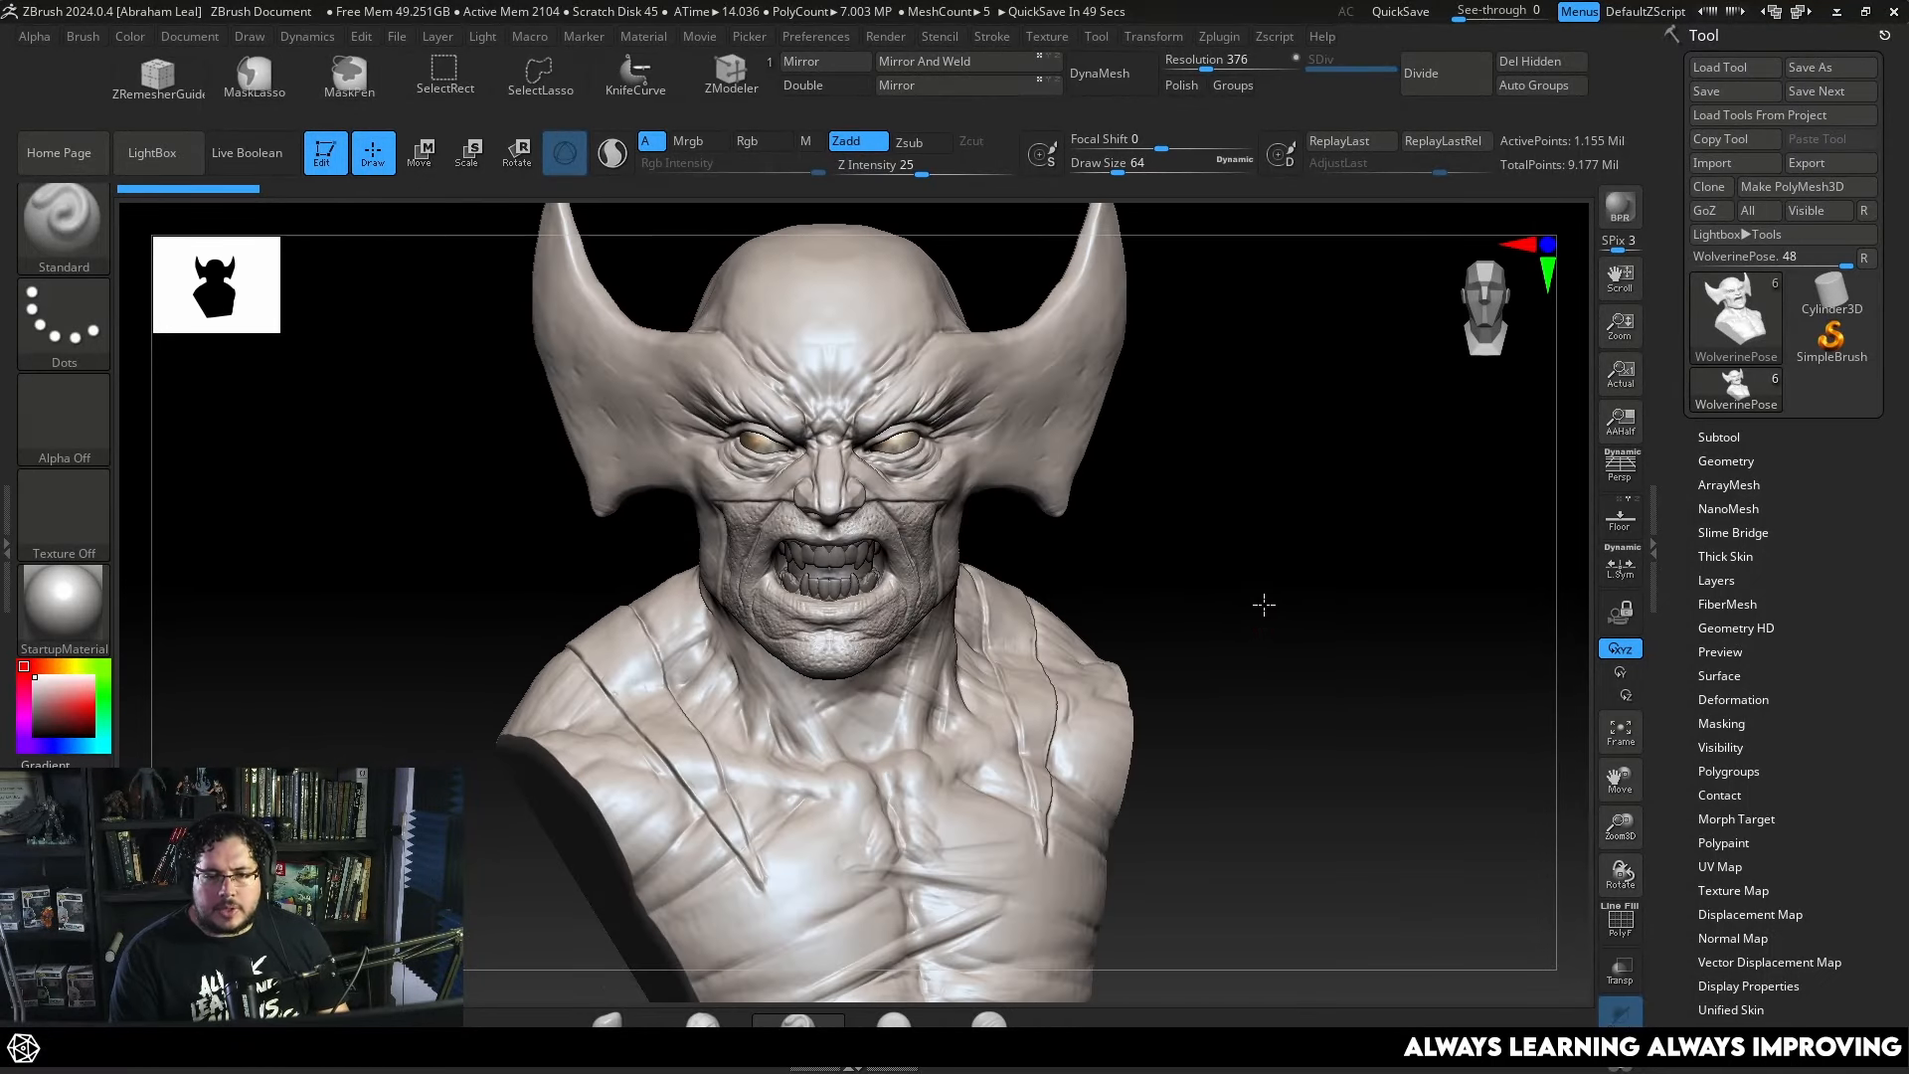
{"action": "key", "text": "f"}
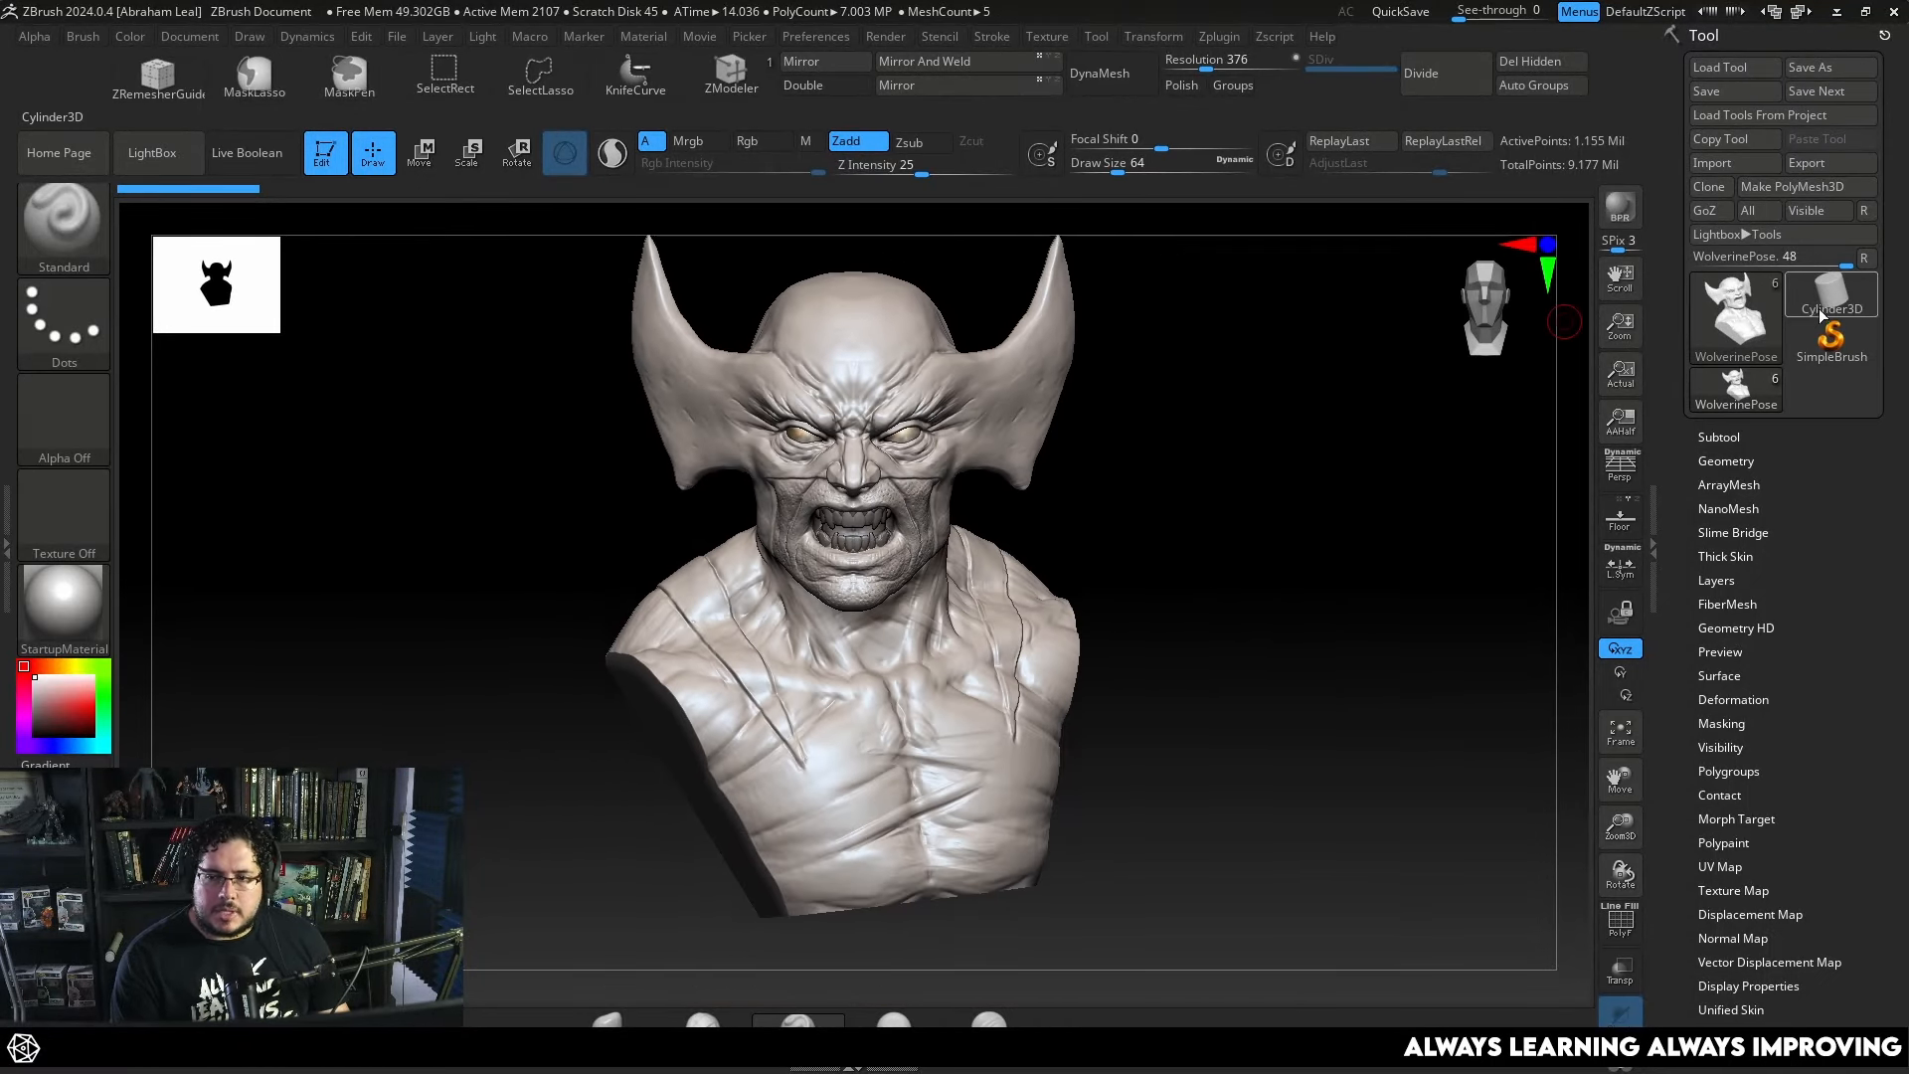
Load a Sphere3D primitive as the current tool and convert it to a PolyMesh3D.
{"action": "left_click", "coordinate": [1822, 303]}
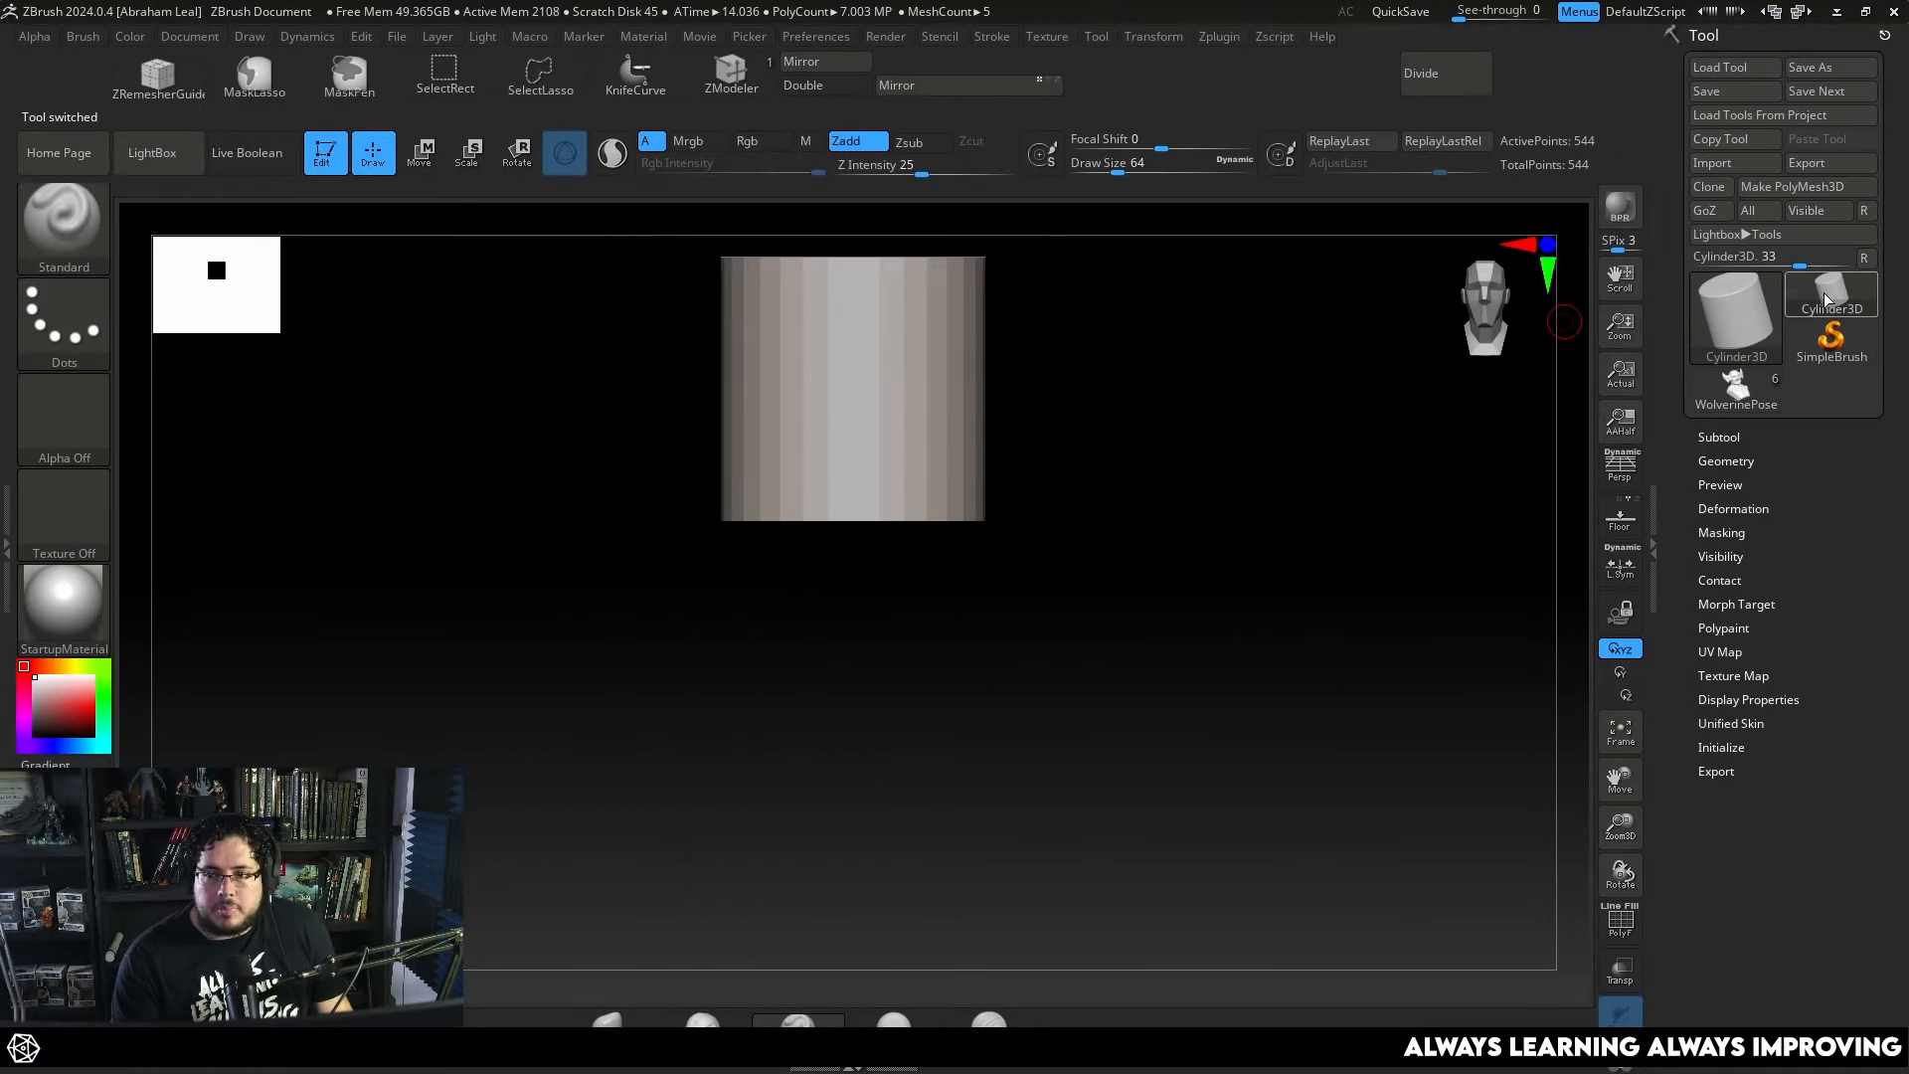
{"action": "left_click", "coordinate": [1730, 284]}
{"action": "left_click", "coordinate": [1039, 397]}
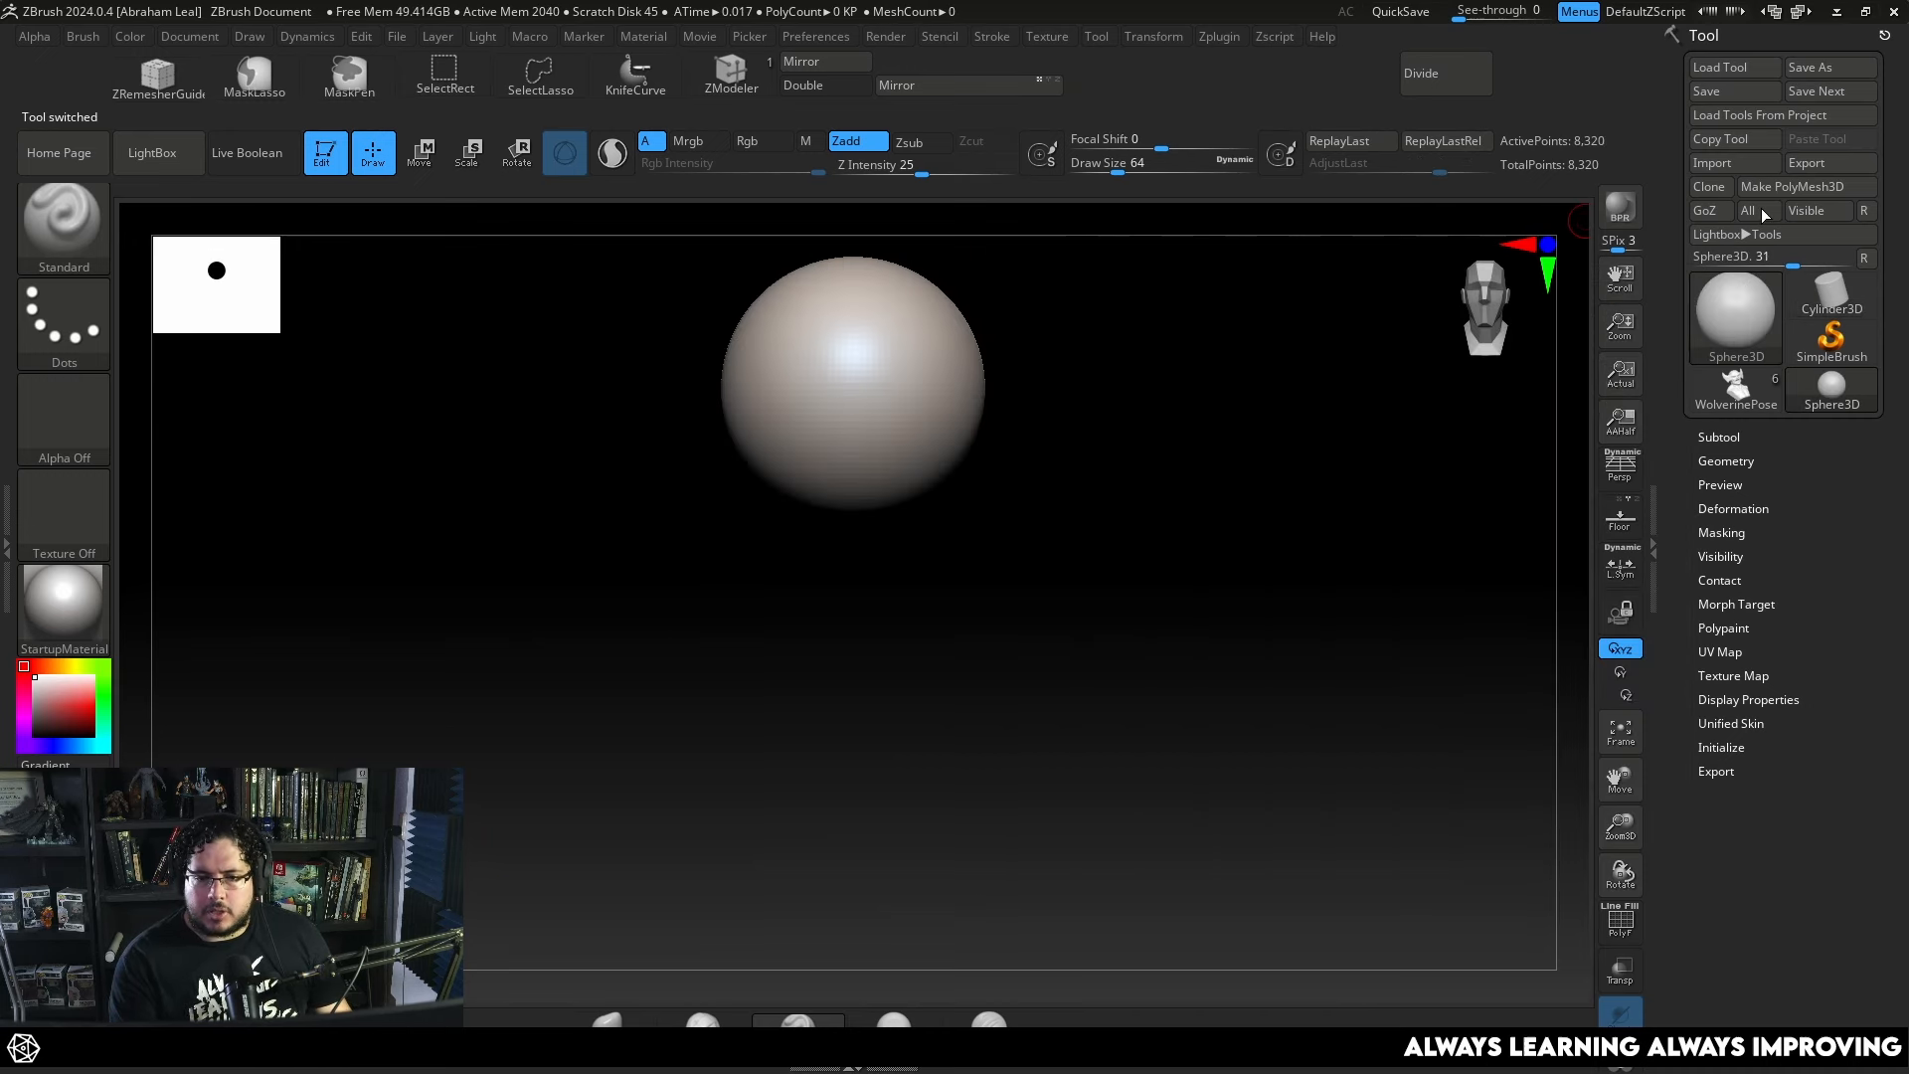
{"action": "left_click", "coordinate": [1812, 187]}
{"action": "left_click_drag", "start_coordinate": [1133, 478], "coordinate": [1235, 509], "text": "alt"}
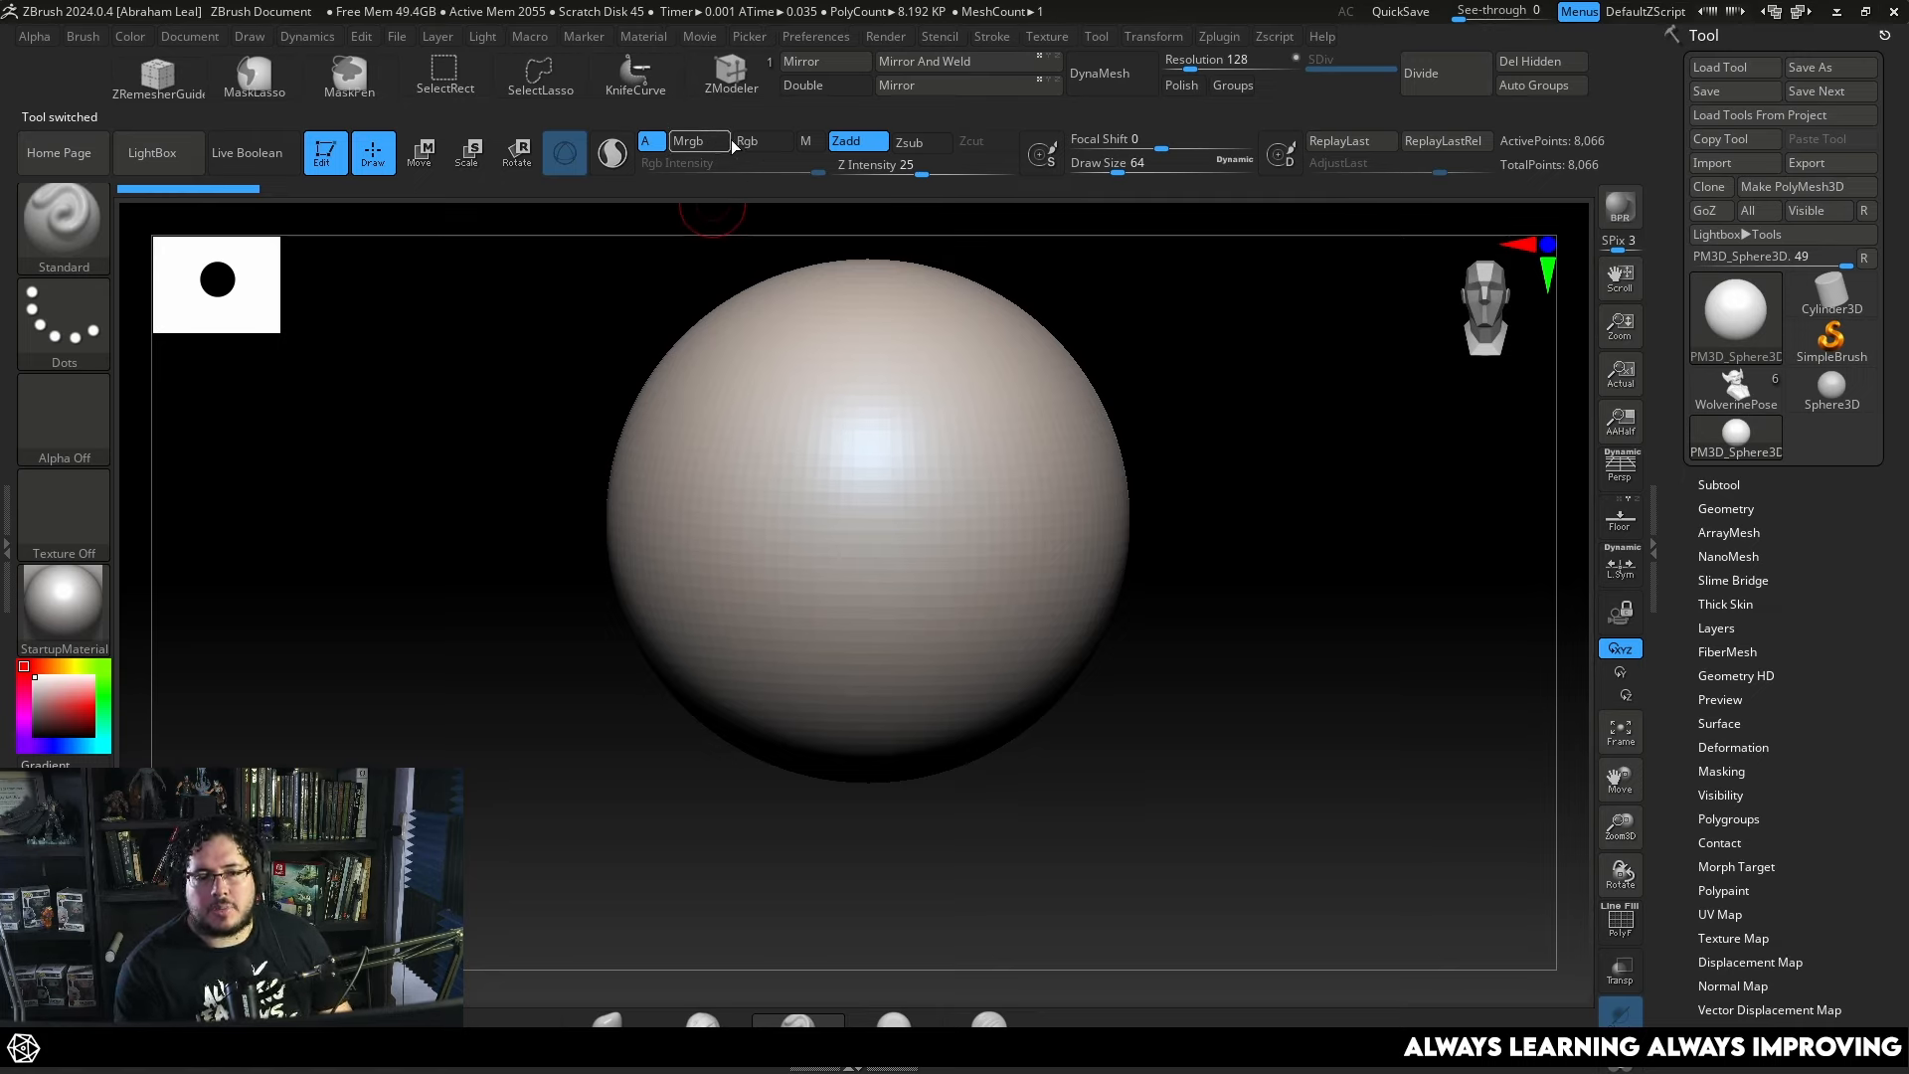
Try raised Zadd strokes with the Standard brush on the sphere at a draw size of about 158, and undo them.
{"action": "mouse_move", "coordinate": [785, 375]}
{"action": "left_mouse_down"}
{"action": "mouse_move", "coordinate": [743, 504]}
{"action": "mouse_move", "coordinate": [827, 439]}
{"action": "mouse_move", "coordinate": [810, 409]}
{"action": "mouse_move", "coordinate": [823, 463]}
{"action": "left_mouse_up"}
{"action": "key", "text": "ctrl+z"}
{"action": "key", "text": "space"}
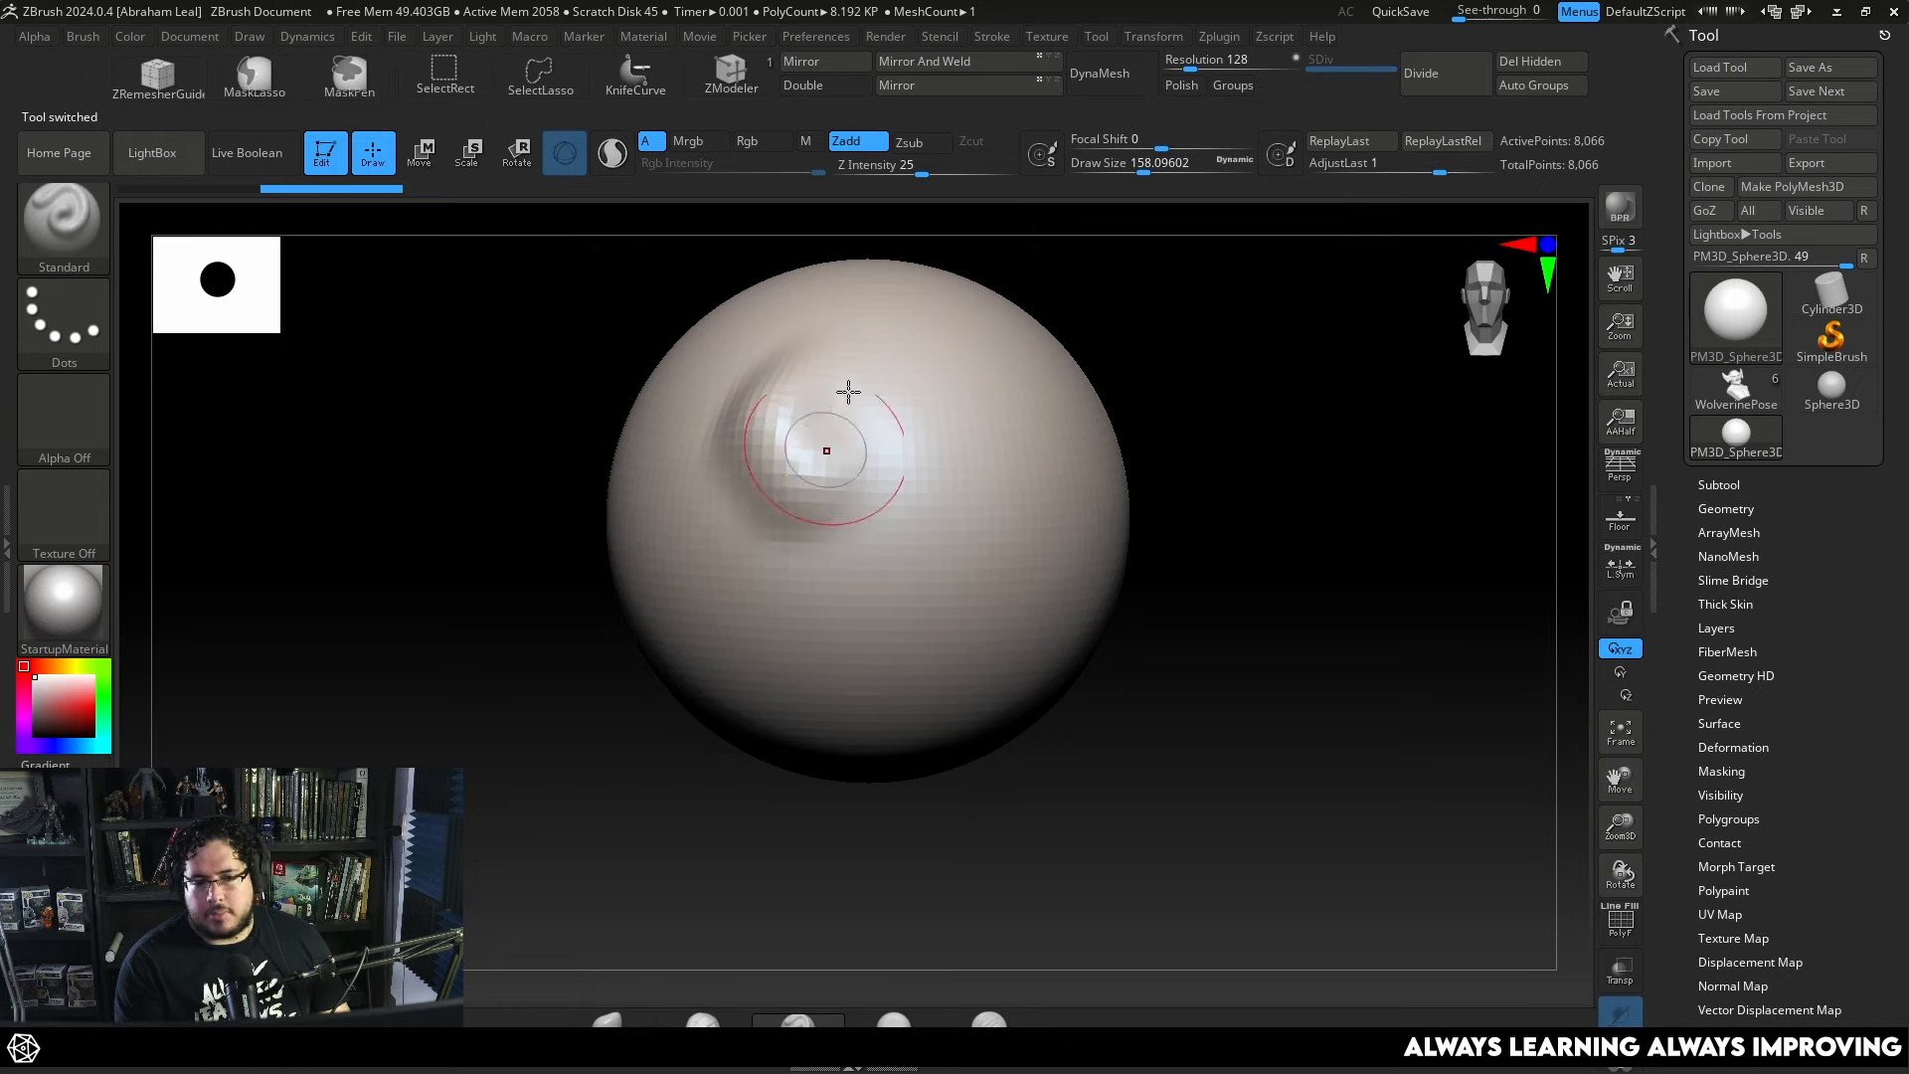
{"action": "key", "text": "ctrl+z"}
{"action": "mouse_move", "coordinate": [779, 364]}
{"action": "left_mouse_down"}
{"action": "mouse_move", "coordinate": [771, 512]}
{"action": "mouse_move", "coordinate": [819, 505]}
{"action": "left_mouse_up"}
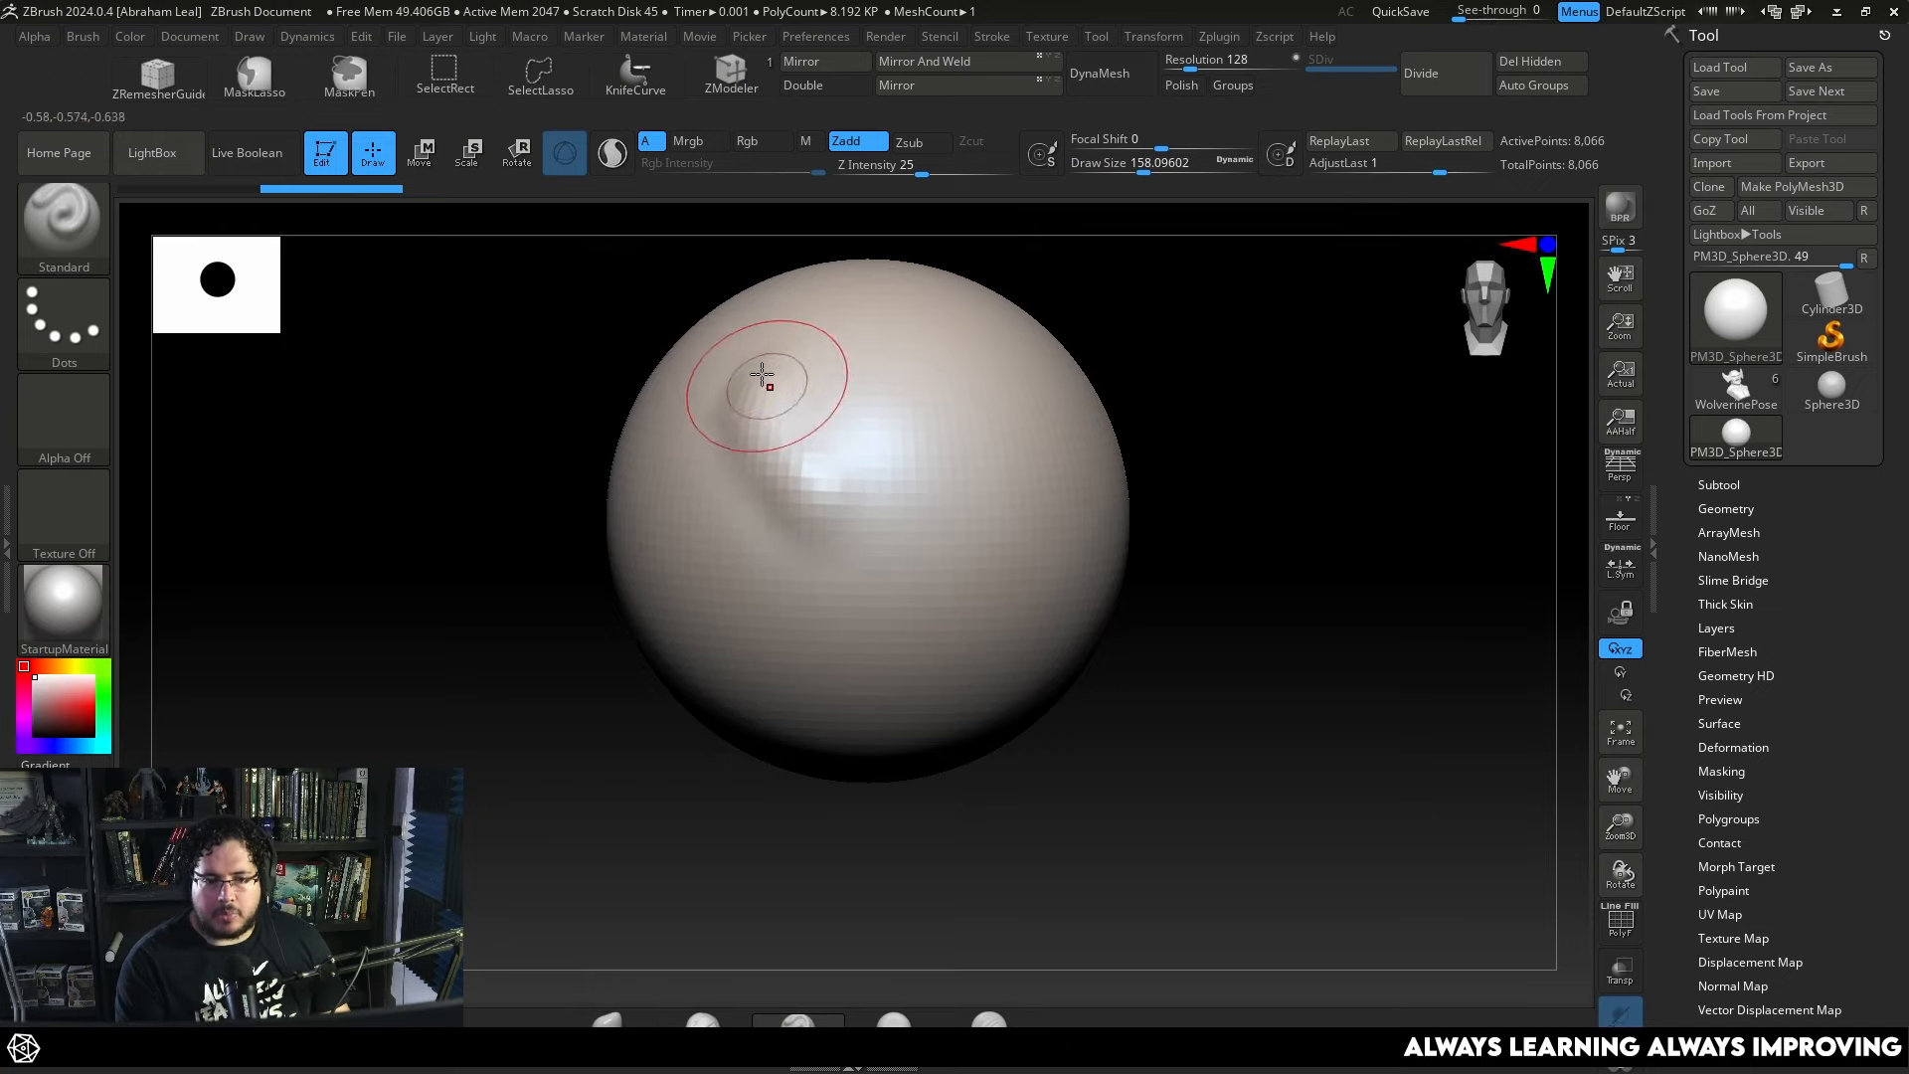
{"action": "key", "text": "ctrl+z"}
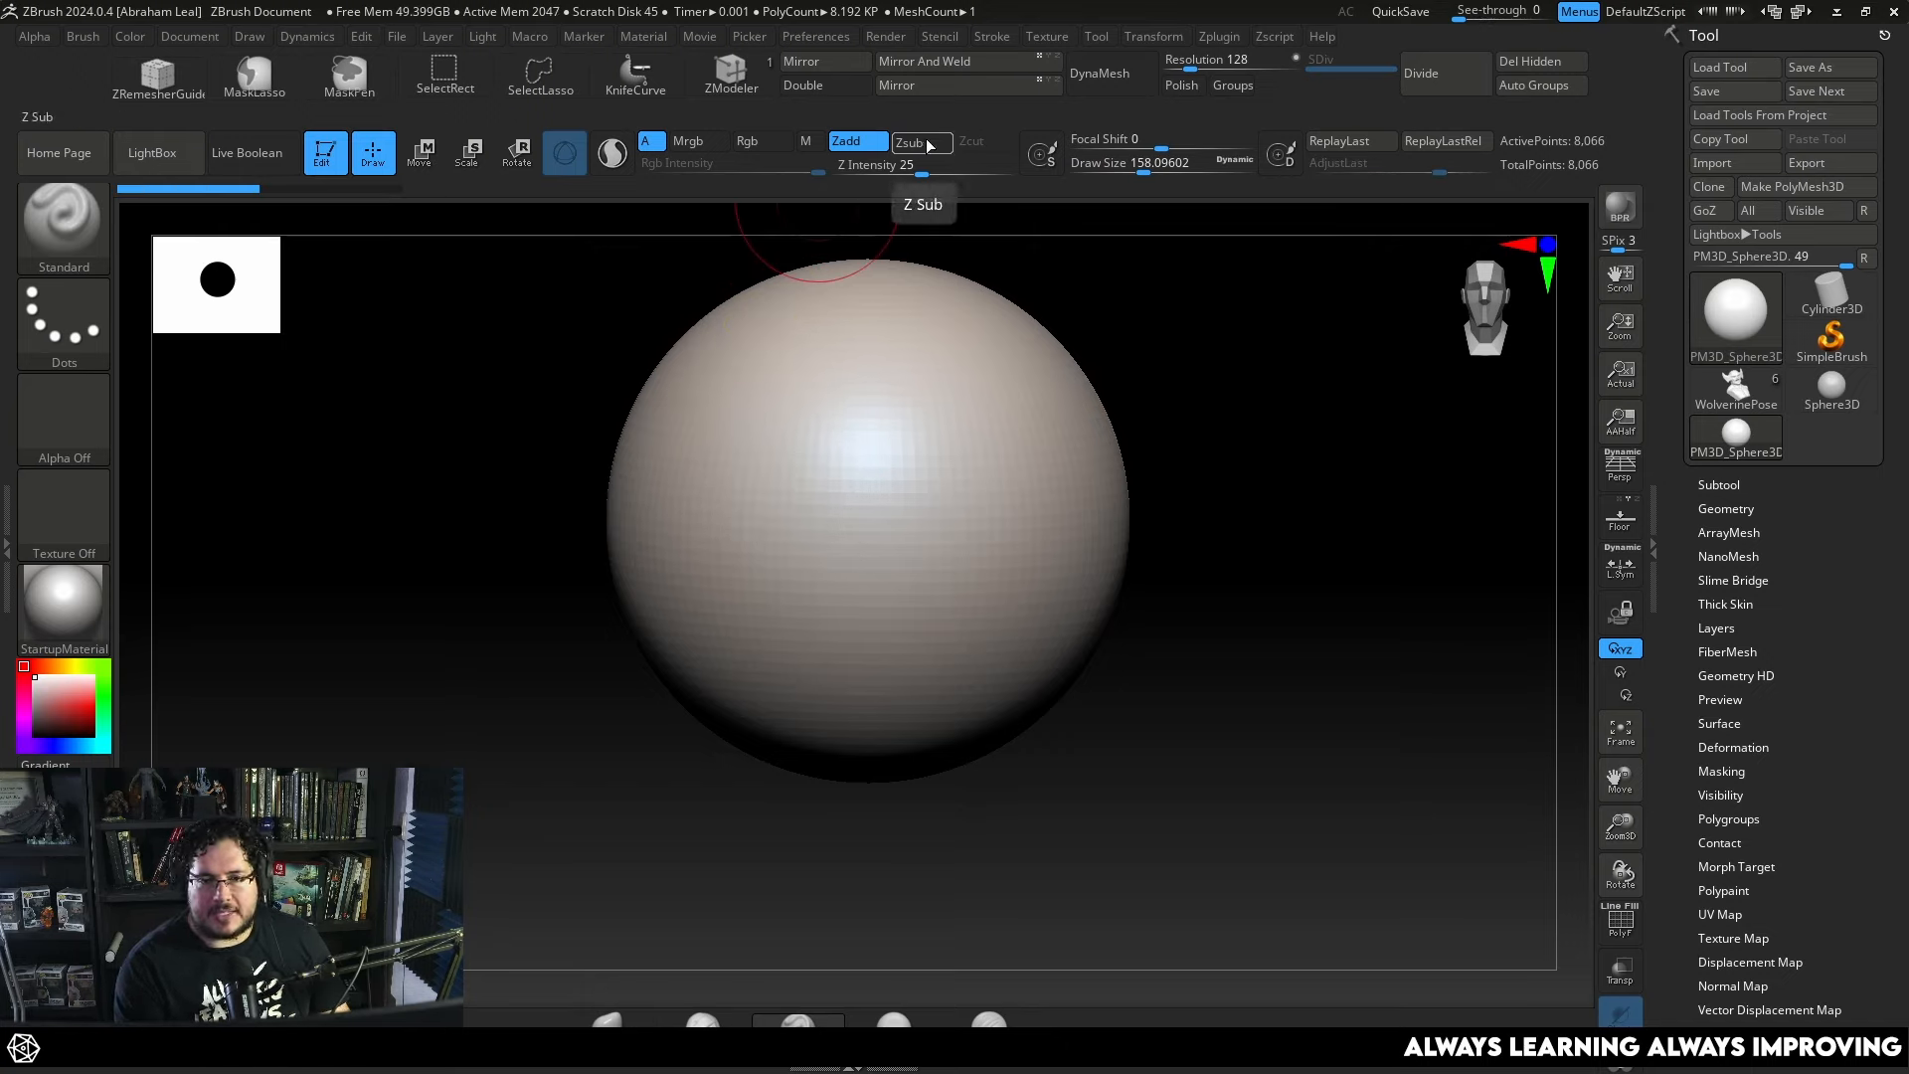
Disable Zadd, enable Rgb painting, and preview the sphere in red and green colours.
{"action": "left_click", "coordinate": [877, 144]}
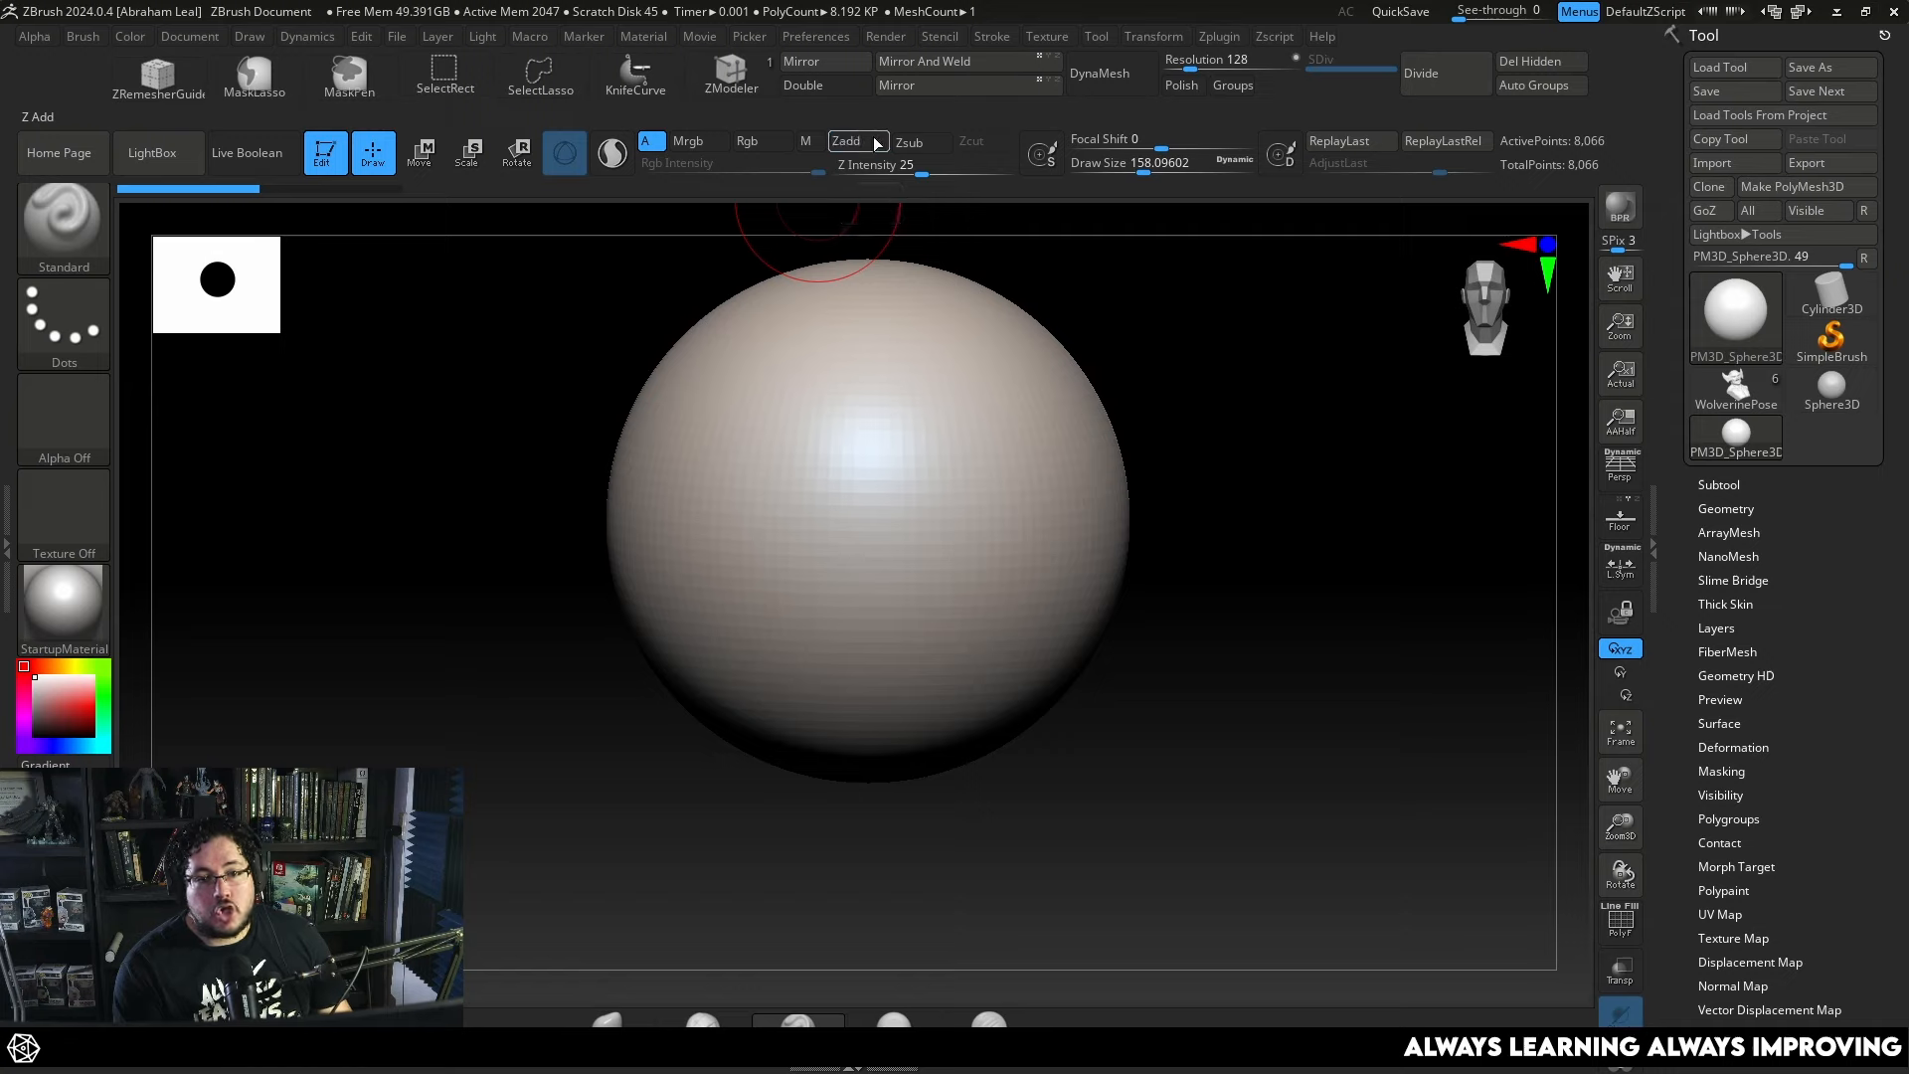
{"action": "left_click", "coordinate": [764, 147]}
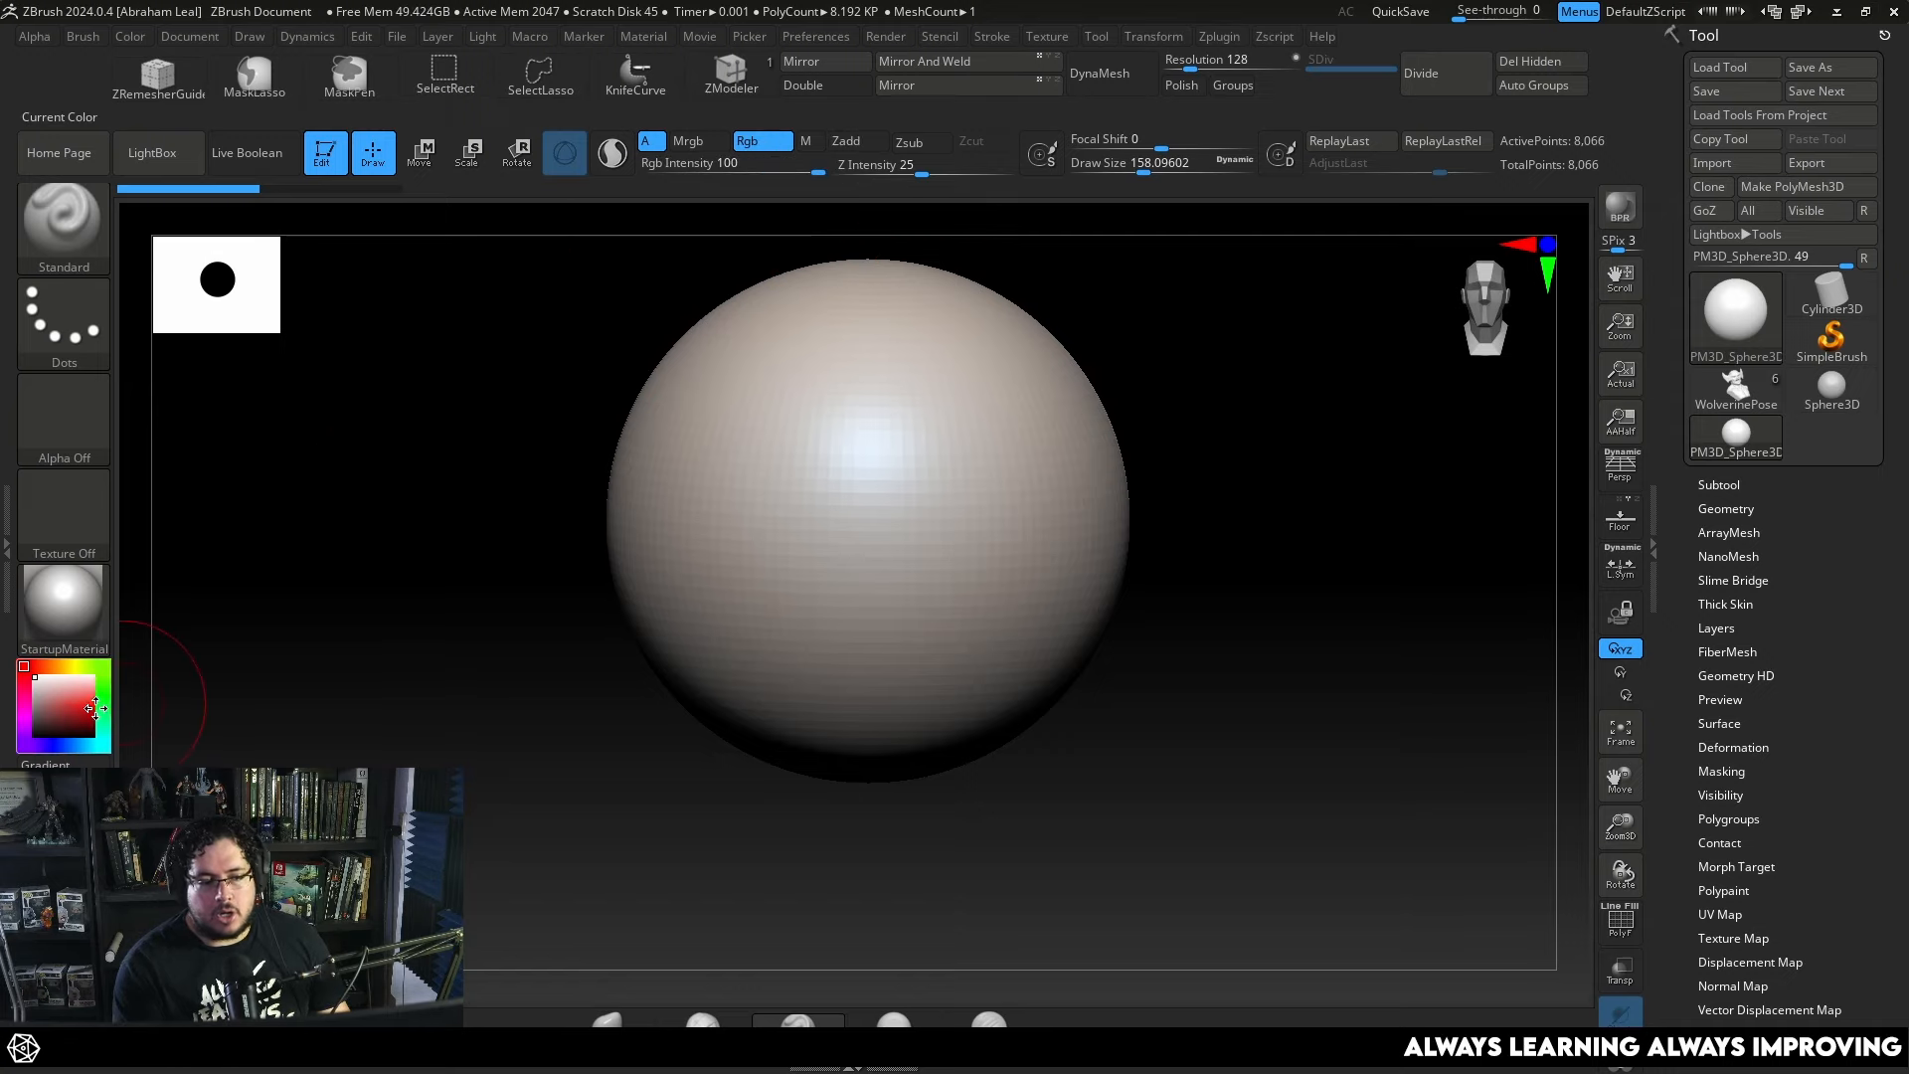
{"action": "left_click", "coordinate": [84, 702]}
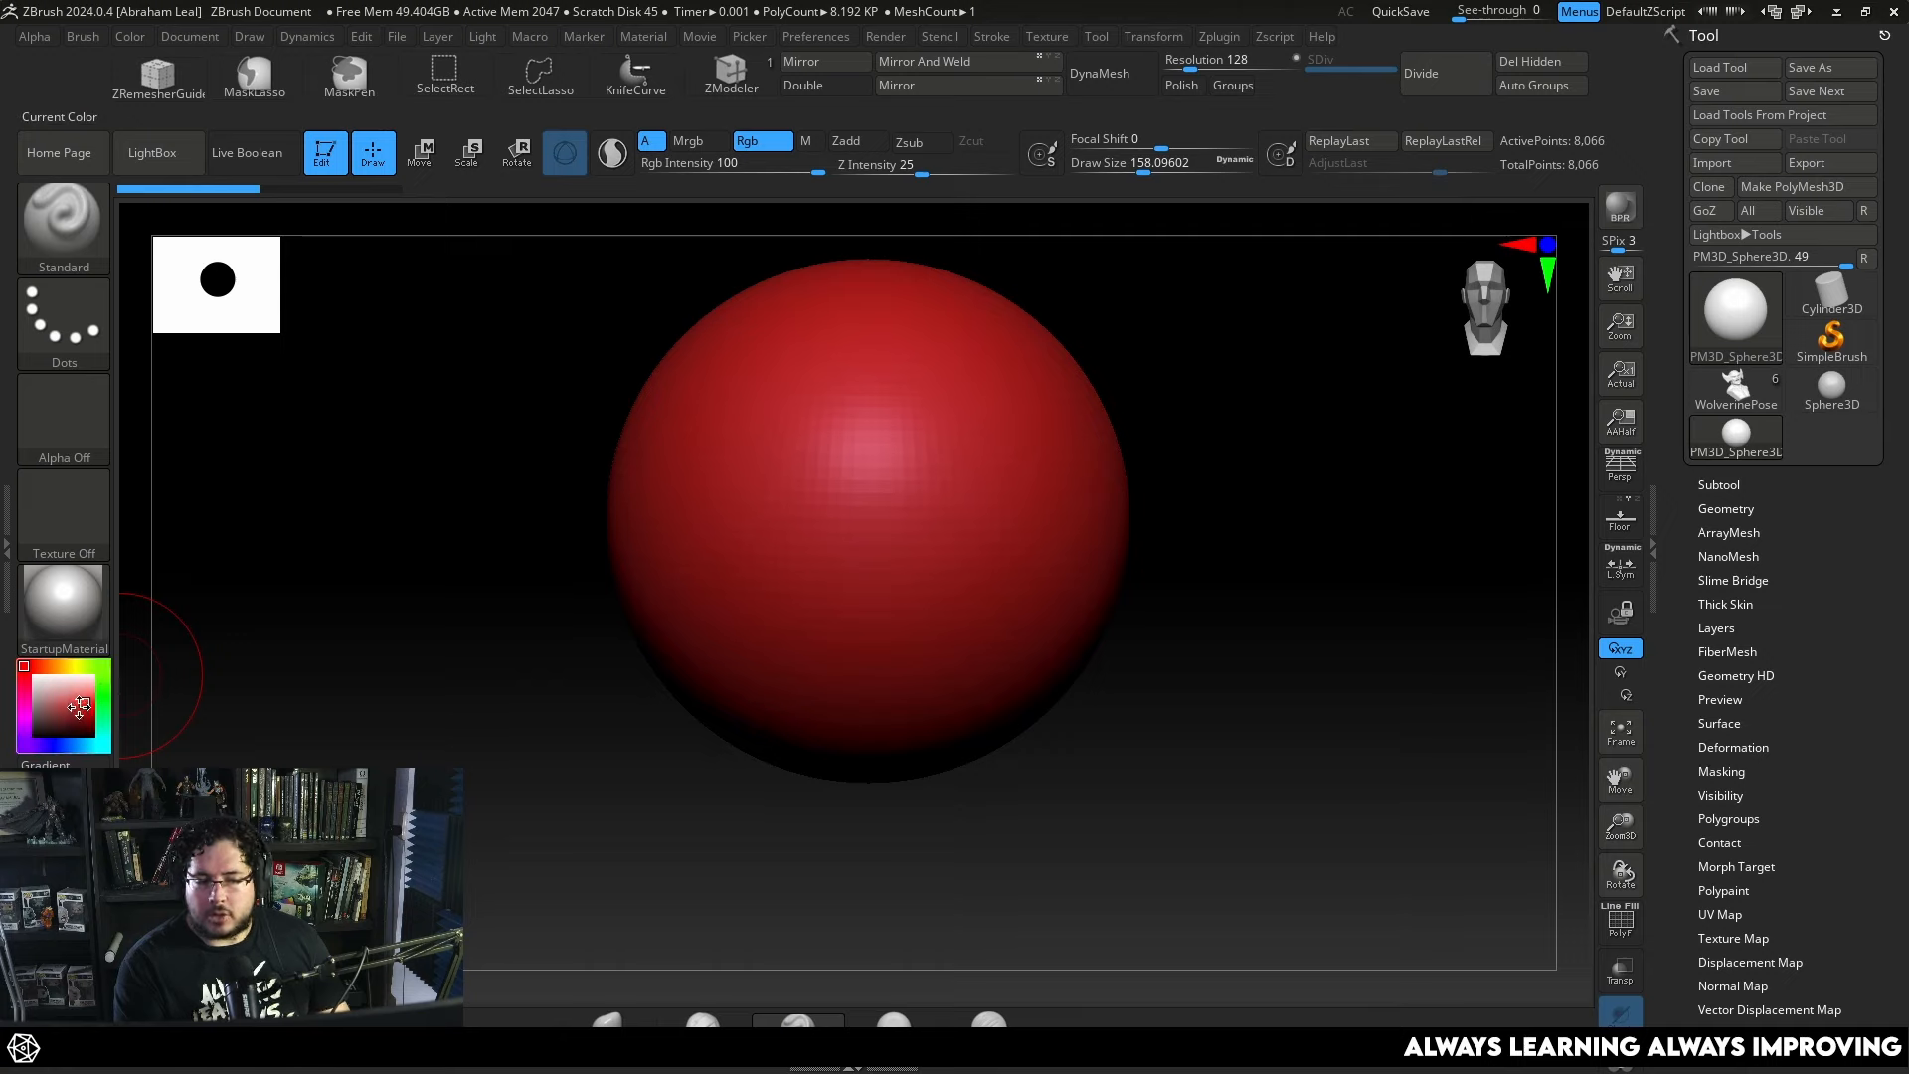
{"action": "left_click_drag", "start_coordinate": [60, 704], "coordinate": [69, 701]}
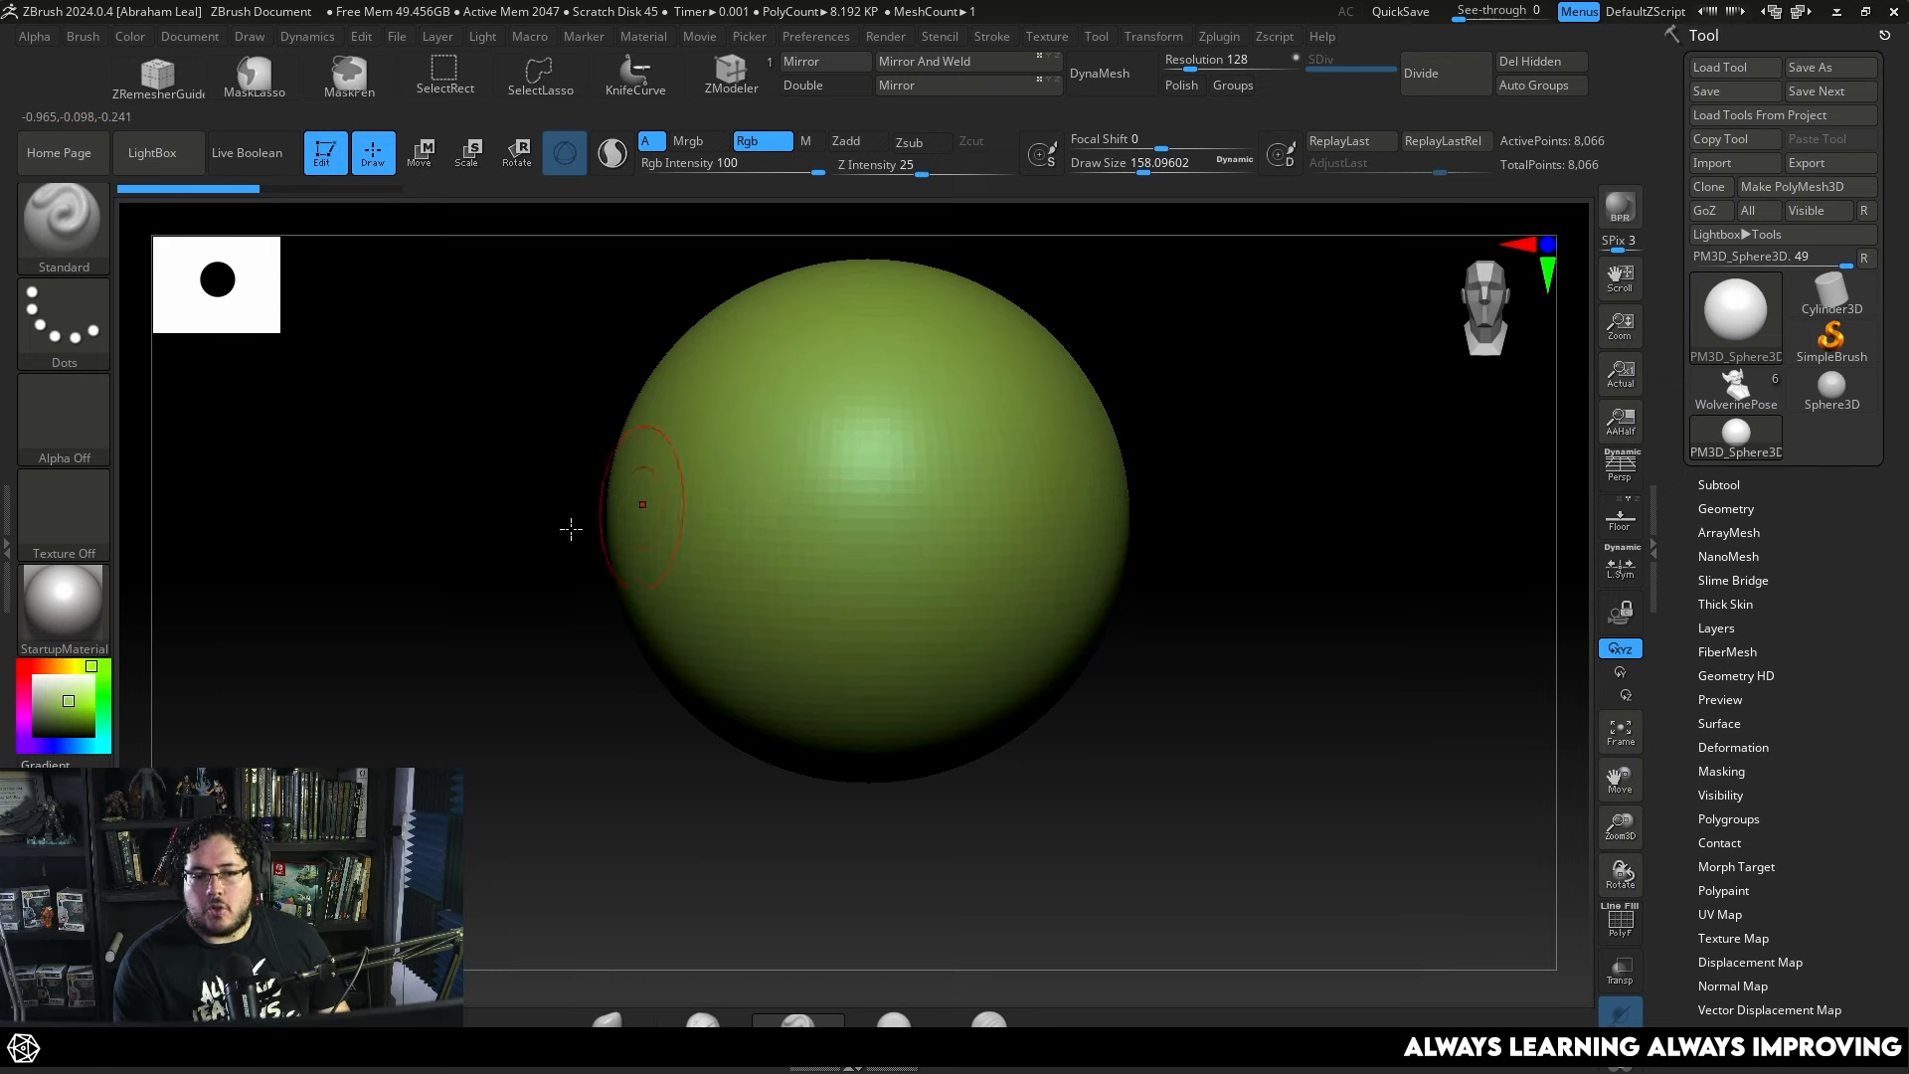
Set the current colour to white and fill the entire sphere with it.
{"action": "left_click", "coordinate": [34, 677]}
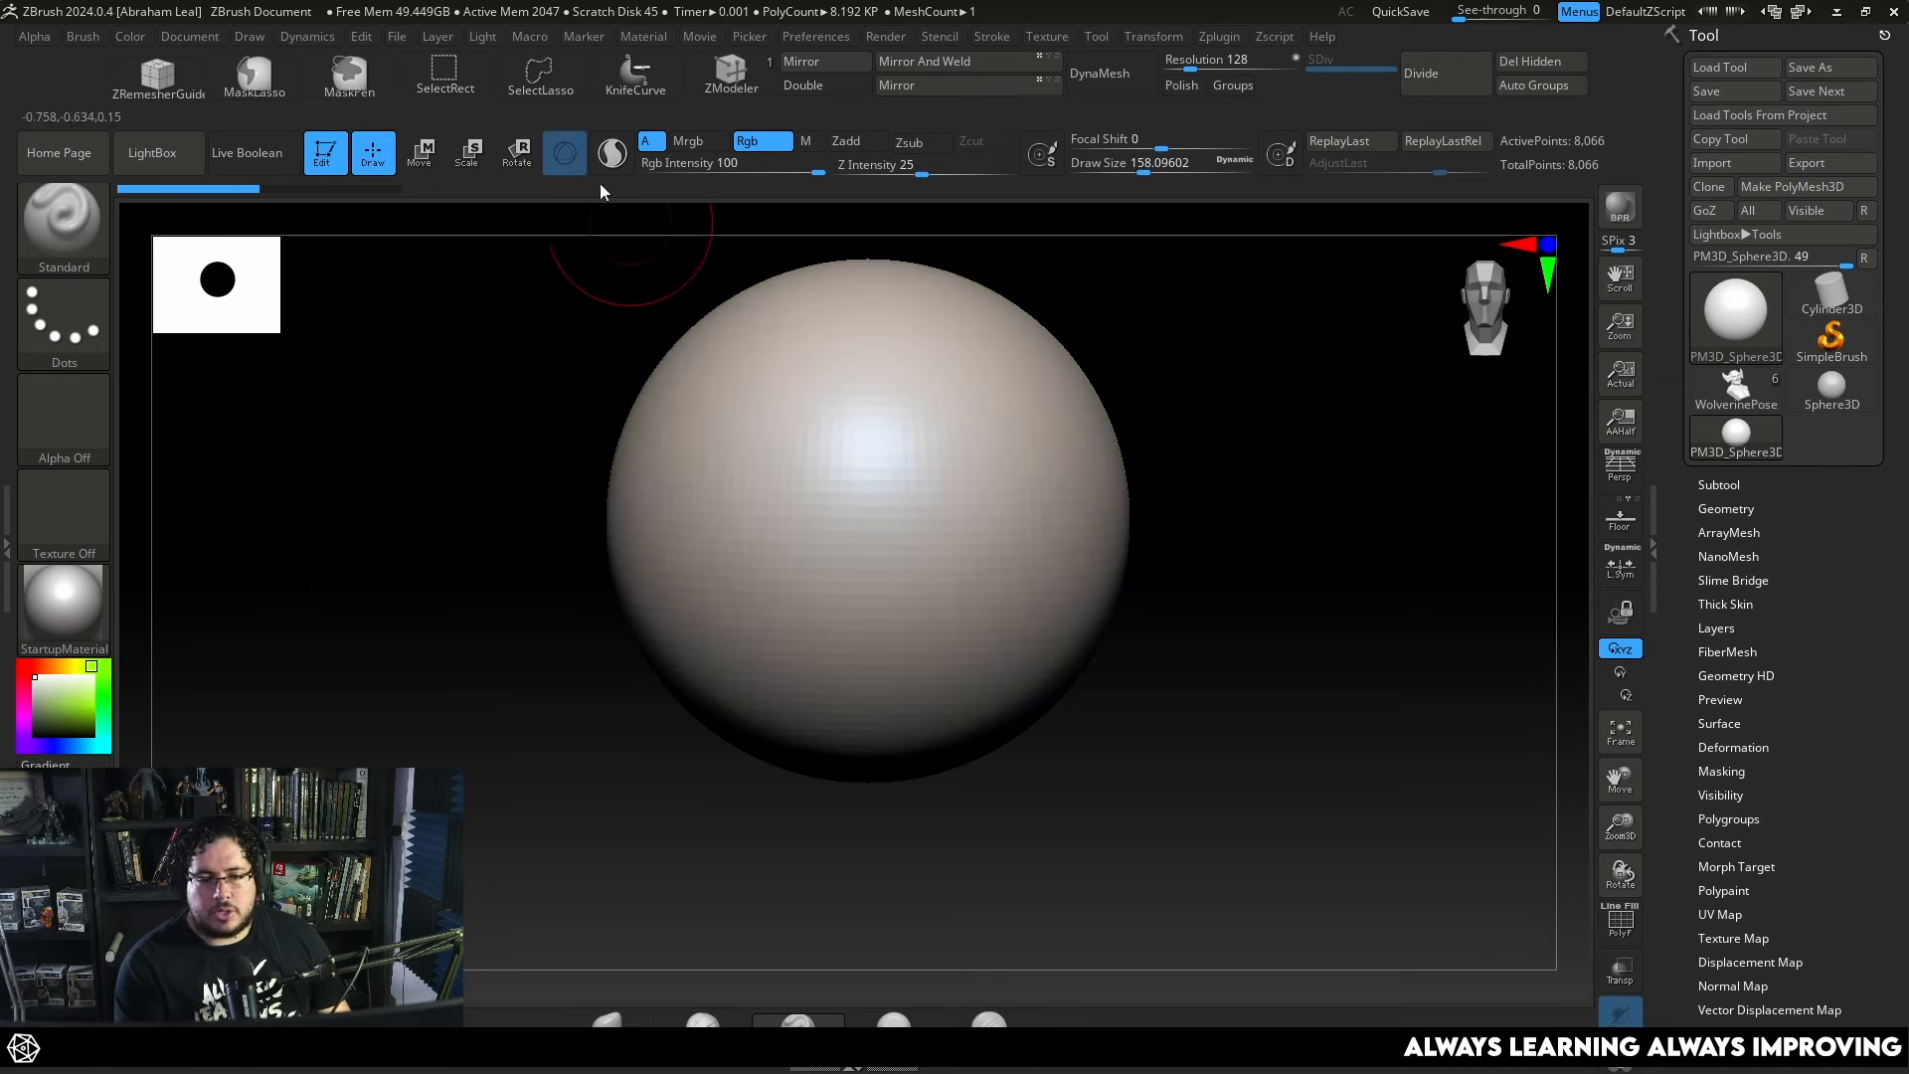
{"action": "left_click", "coordinate": [137, 40]}
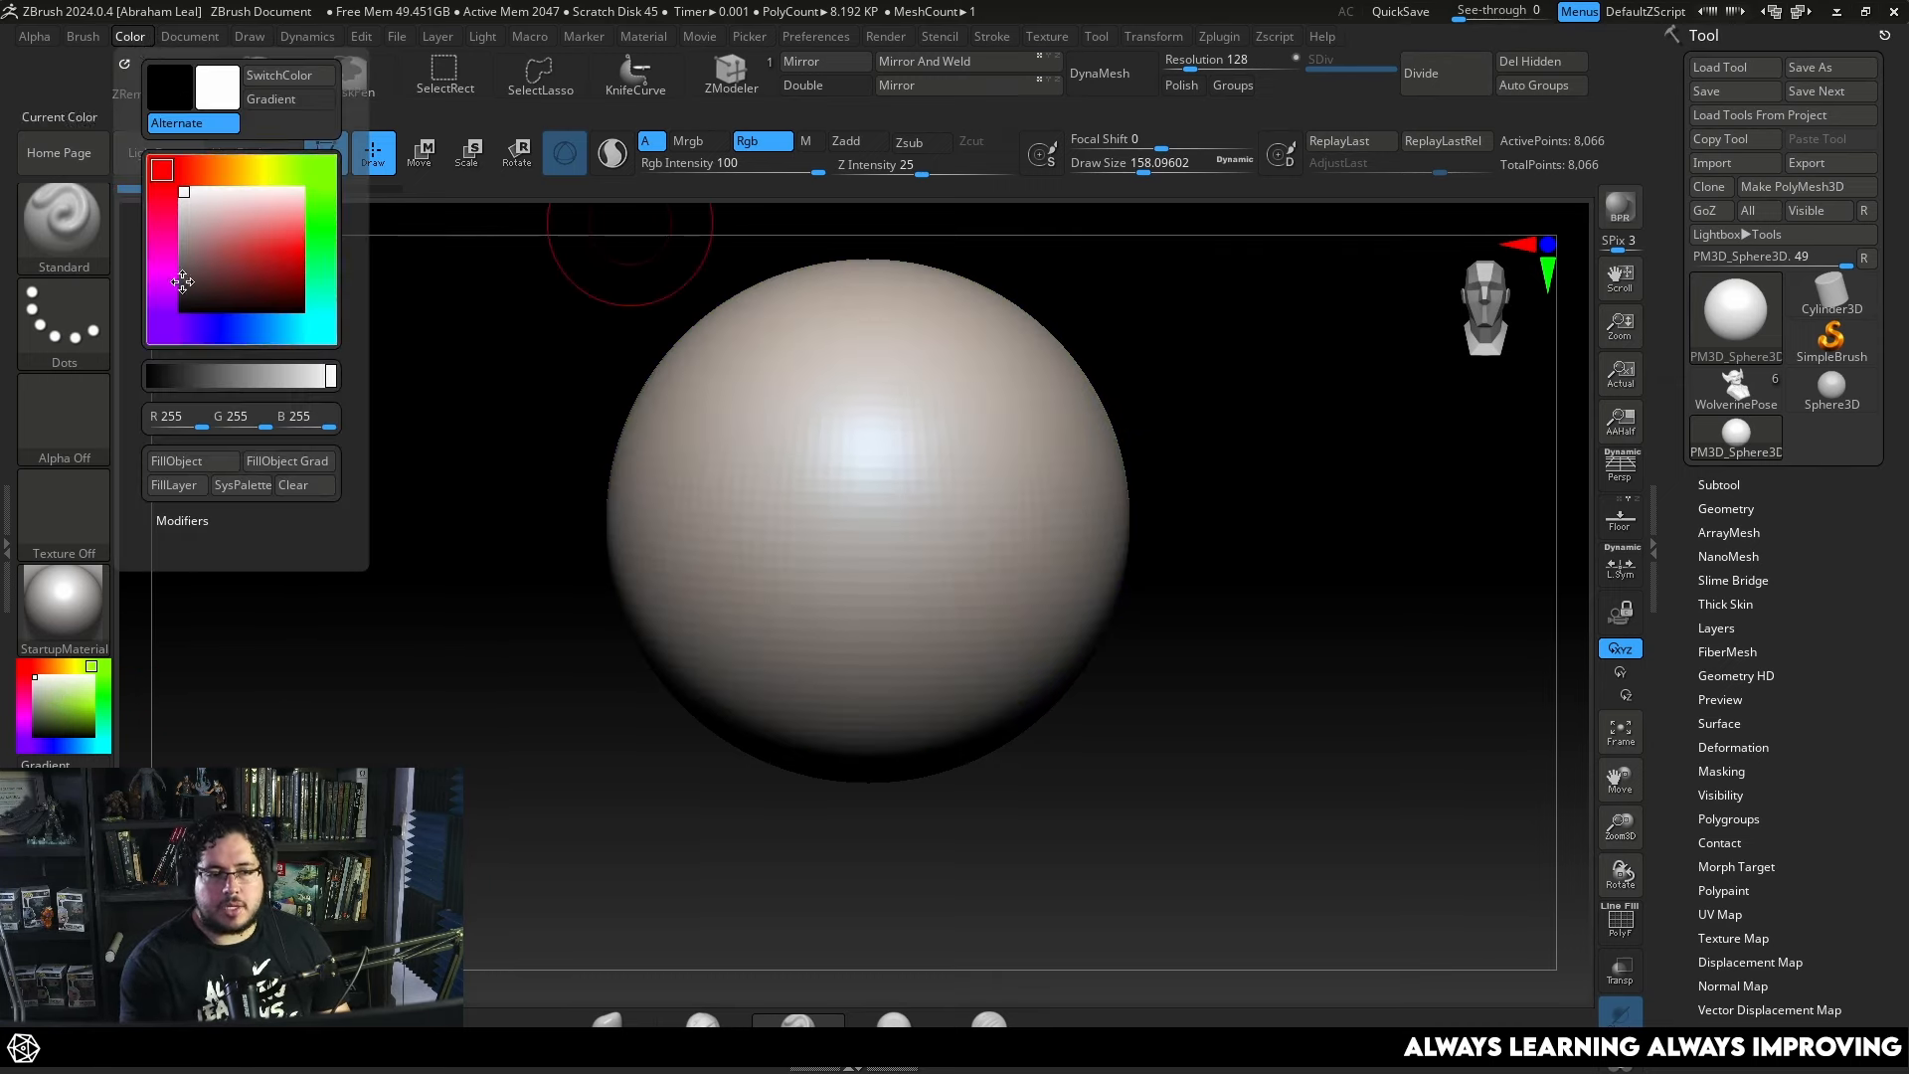
{"action": "left_click", "coordinate": [188, 460]}
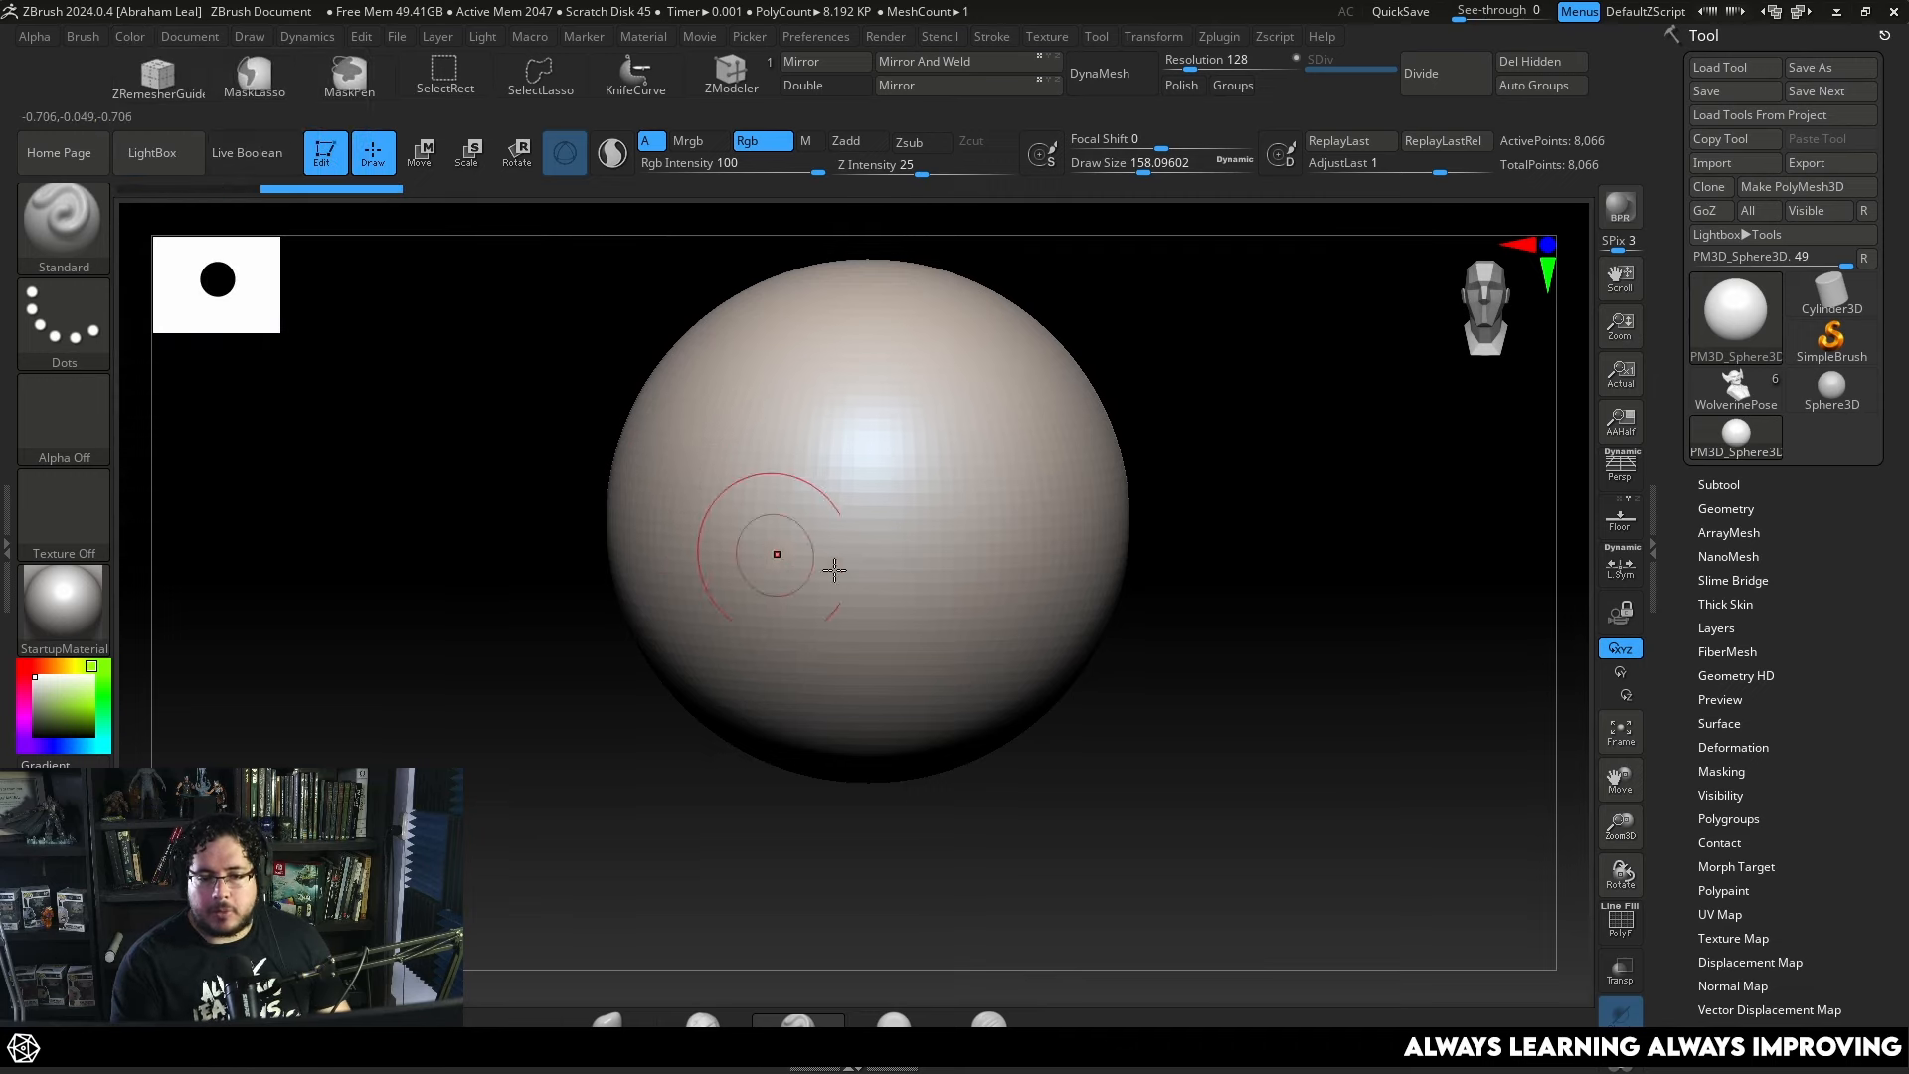
Pick a medium green and paint a broad diagonal stroke on the upper side of the sphere.
{"action": "left_click", "coordinate": [75, 704]}
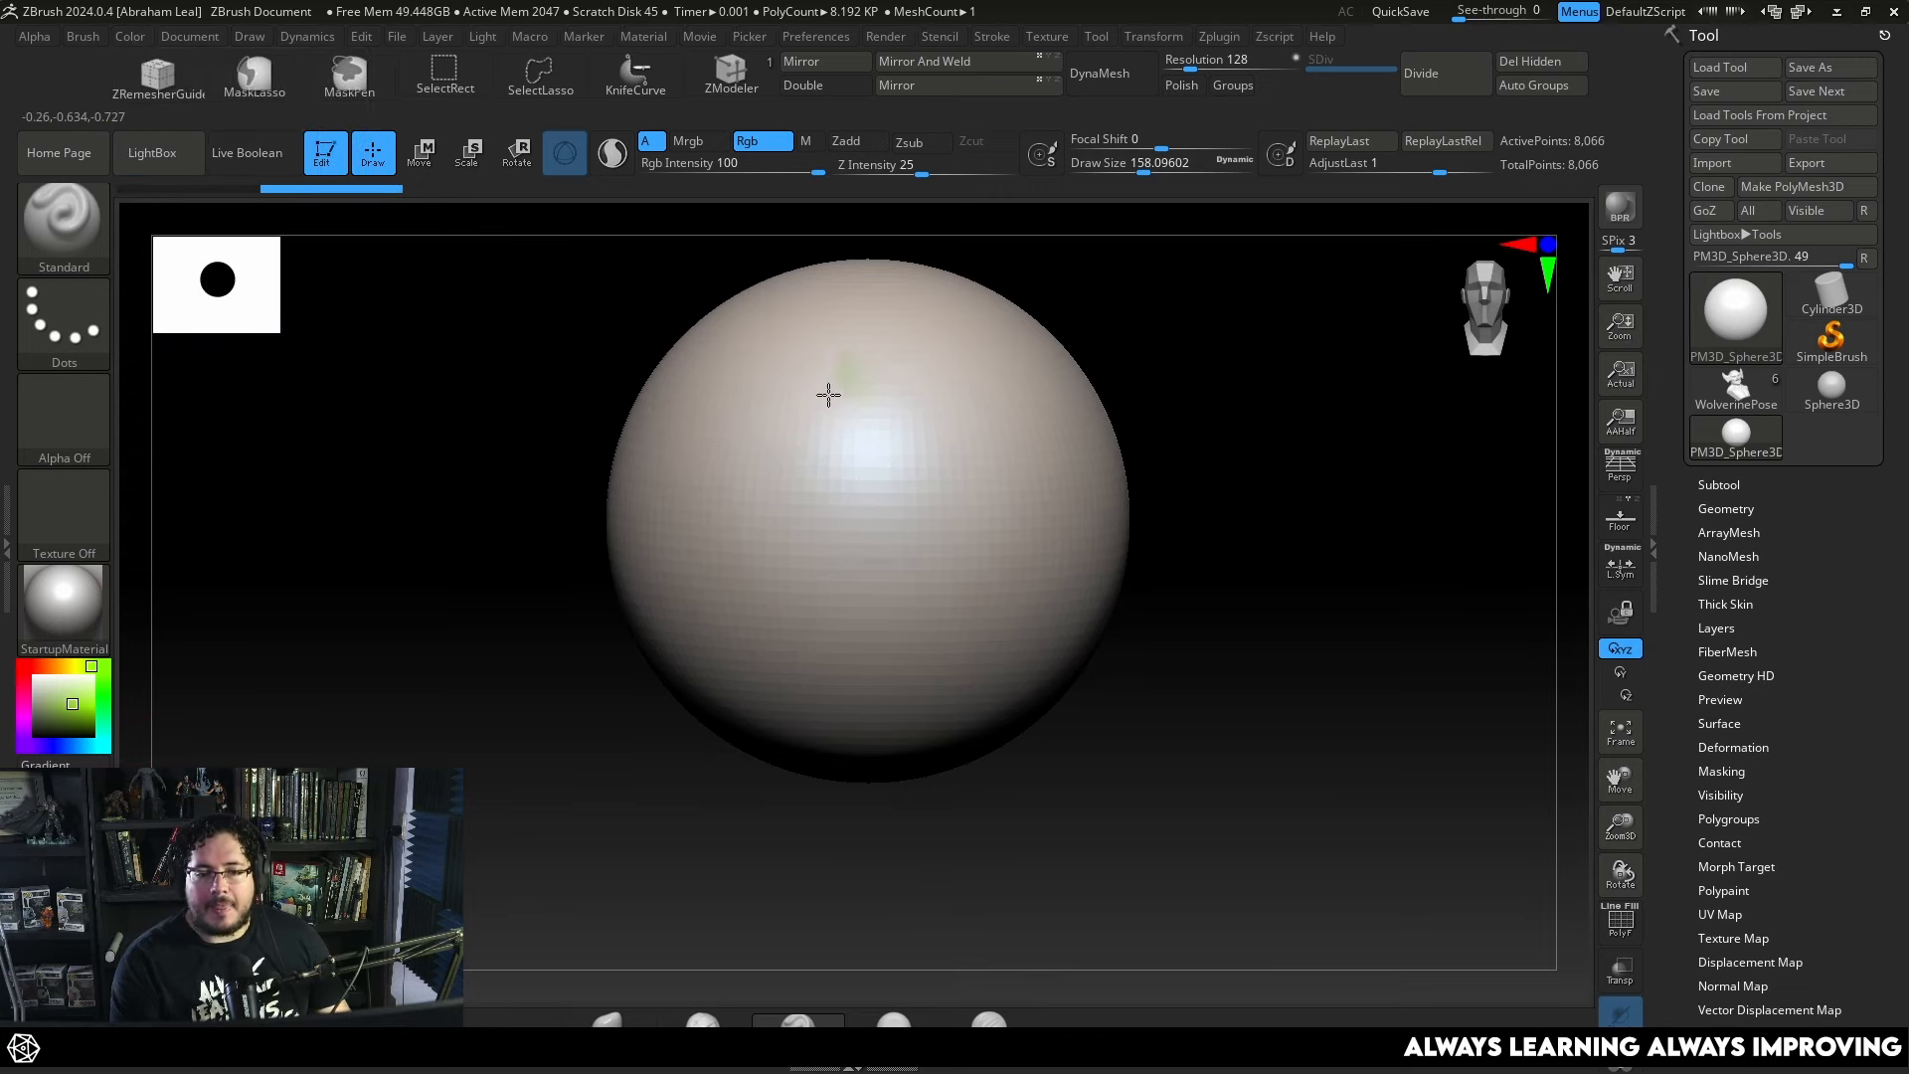
{"action": "left_click_drag", "start_coordinate": [835, 382], "coordinate": [701, 582]}
{"action": "mouse_move", "coordinate": [827, 421]}
{"action": "left_mouse_down"}
{"action": "mouse_move", "coordinate": [759, 520]}
{"action": "mouse_move", "coordinate": [835, 467]}
{"action": "left_mouse_up"}
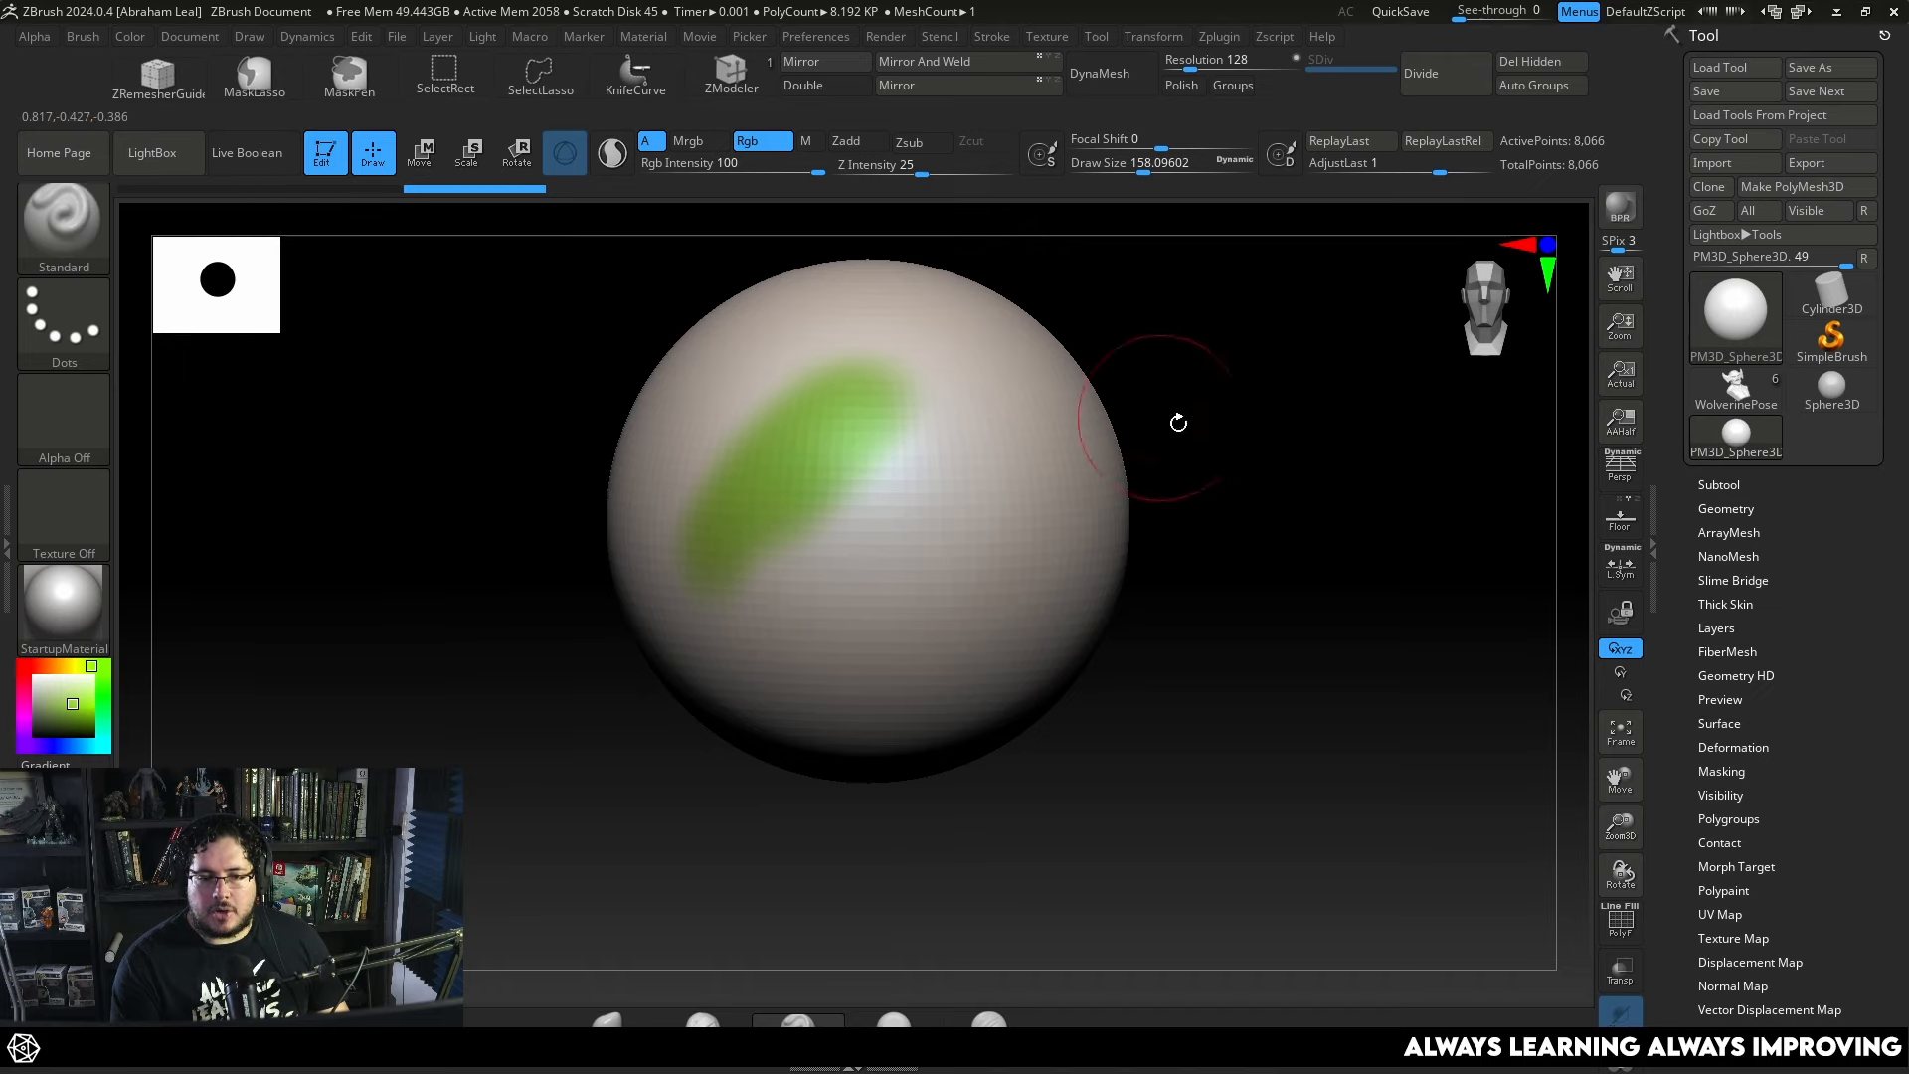
Reduce the draw size to about 104 and paint a second, shorter green stroke beside the first one.
{"action": "mouse_move", "coordinate": [1176, 422]}
{"action": "left_mouse_down"}
{"action": "mouse_move", "coordinate": [1193, 398]}
{"action": "mouse_move", "coordinate": [1144, 377]}
{"action": "mouse_move", "coordinate": [1099, 389]}
{"action": "mouse_move", "coordinate": [1115, 385]}
{"action": "mouse_move", "coordinate": [882, 498]}
{"action": "left_mouse_up"}
{"action": "key", "text": "space"}
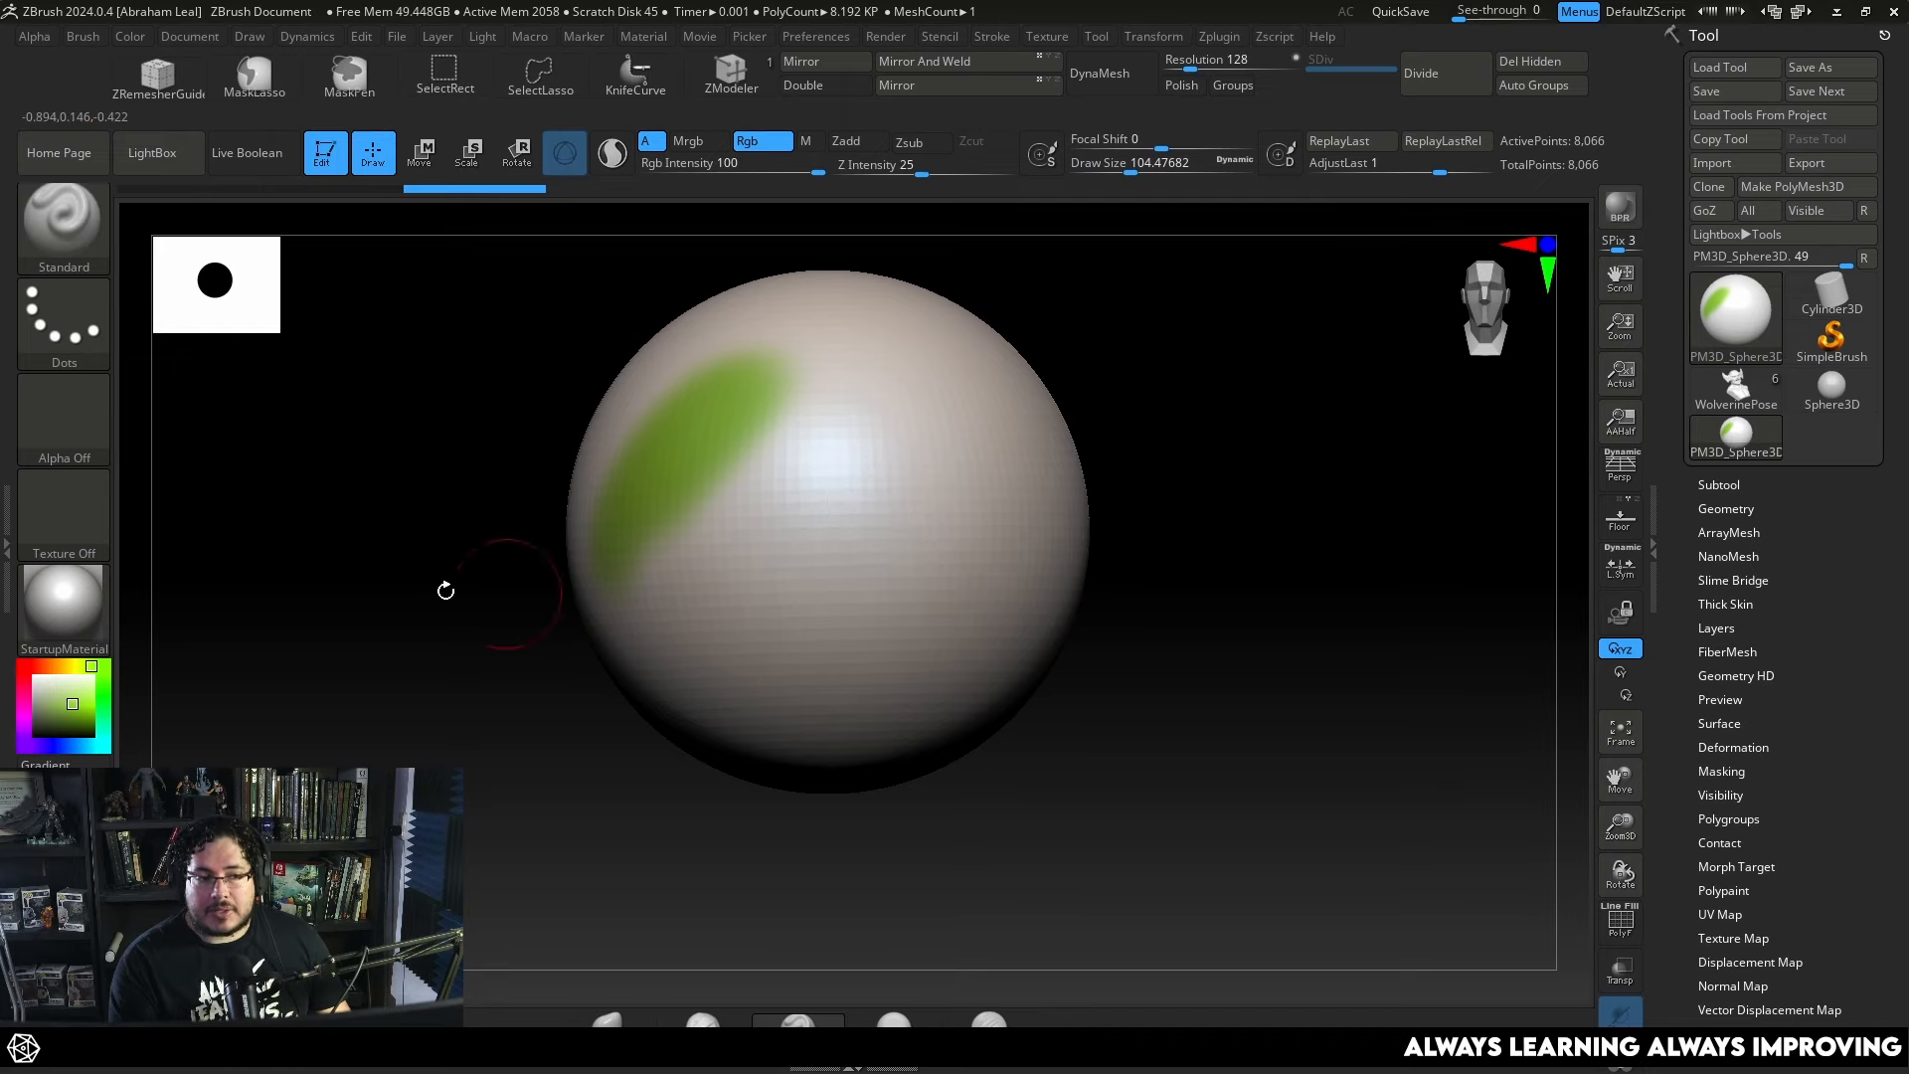
{"action": "mouse_move", "coordinate": [1099, 437]}
{"action": "left_mouse_down"}
{"action": "mouse_move", "coordinate": [1107, 397]}
{"action": "mouse_move", "coordinate": [1099, 468]}
{"action": "left_mouse_up"}
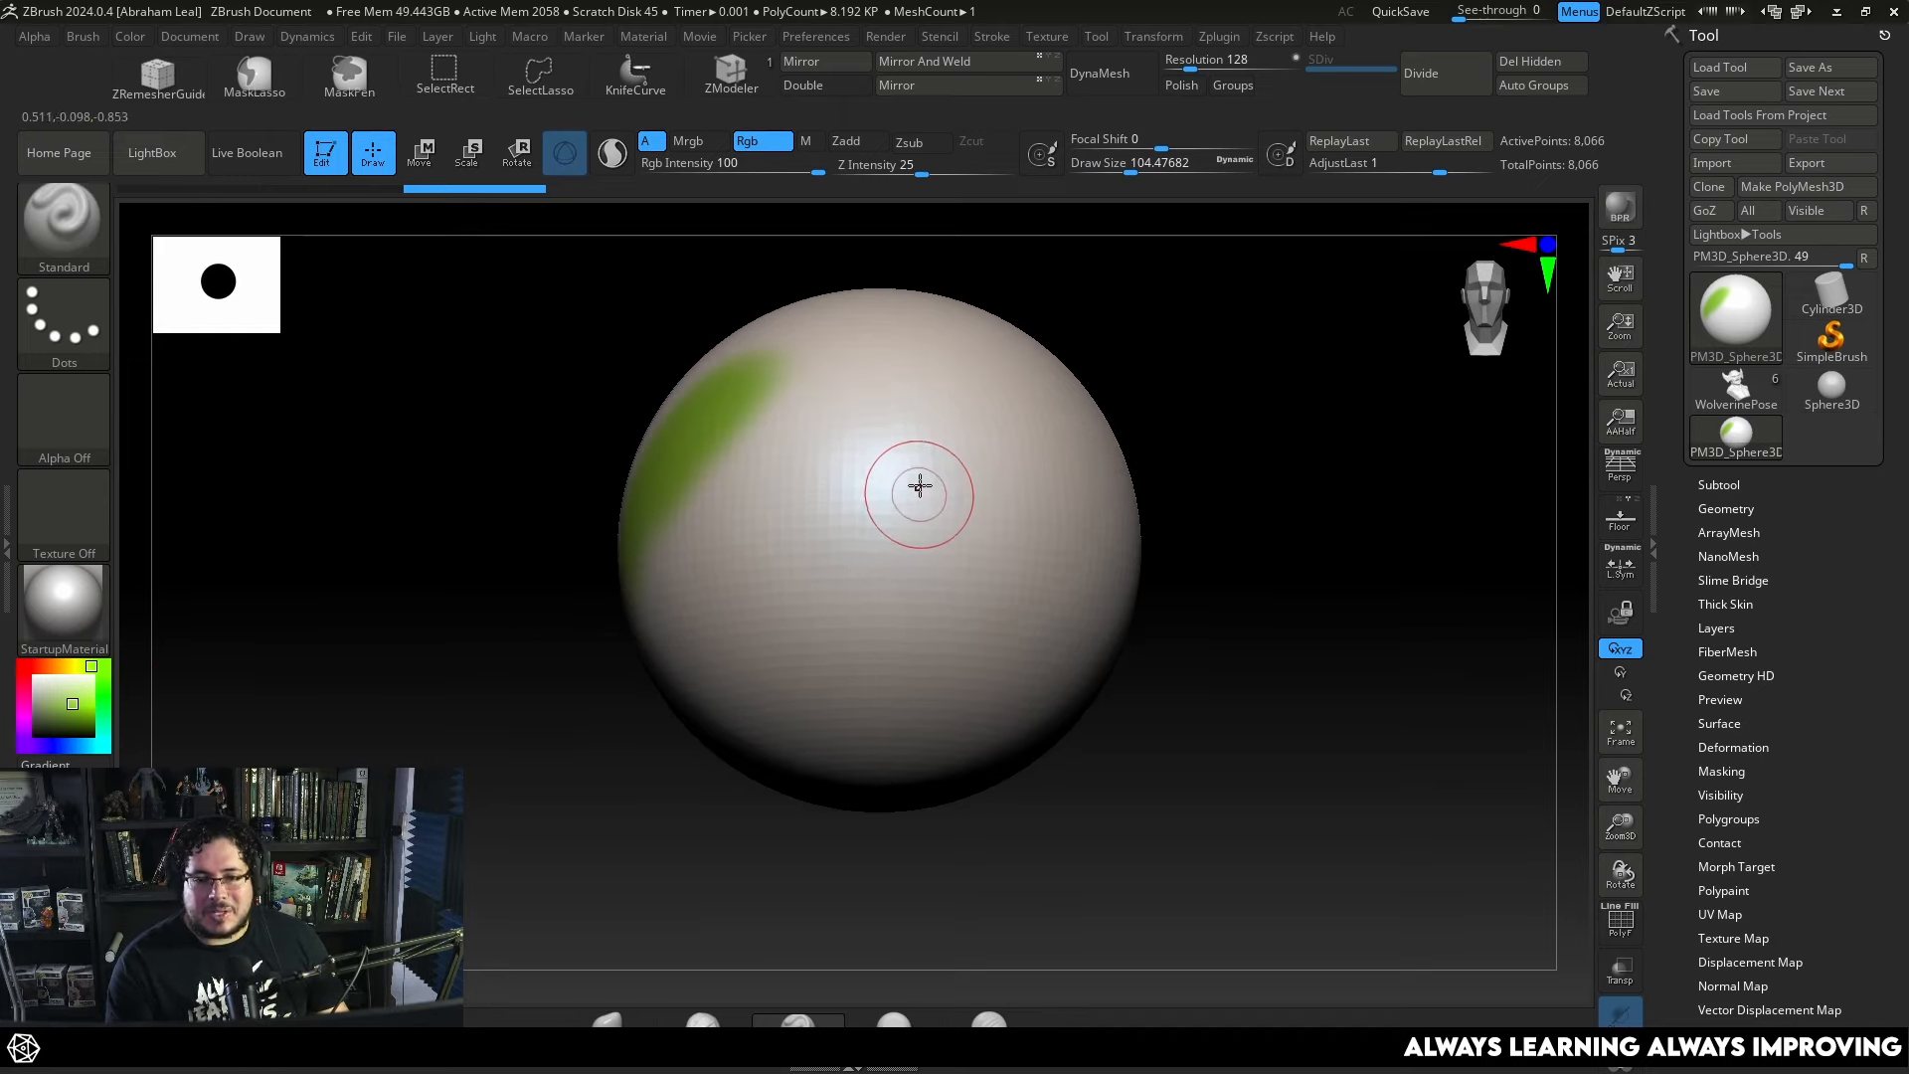
{"action": "left_click_drag", "start_coordinate": [910, 463], "coordinate": [831, 566]}
Reduce the brush draw size to about 25 and turn the sphere to a blank area beside the green strokes.
{"action": "right_click_drag", "start_coordinate": [1093, 434], "coordinate": [1163, 546], "text": "ctrl"}
{"action": "key", "text": "s"}
{"action": "left_click_drag", "start_coordinate": [924, 460], "coordinate": [908, 460]}
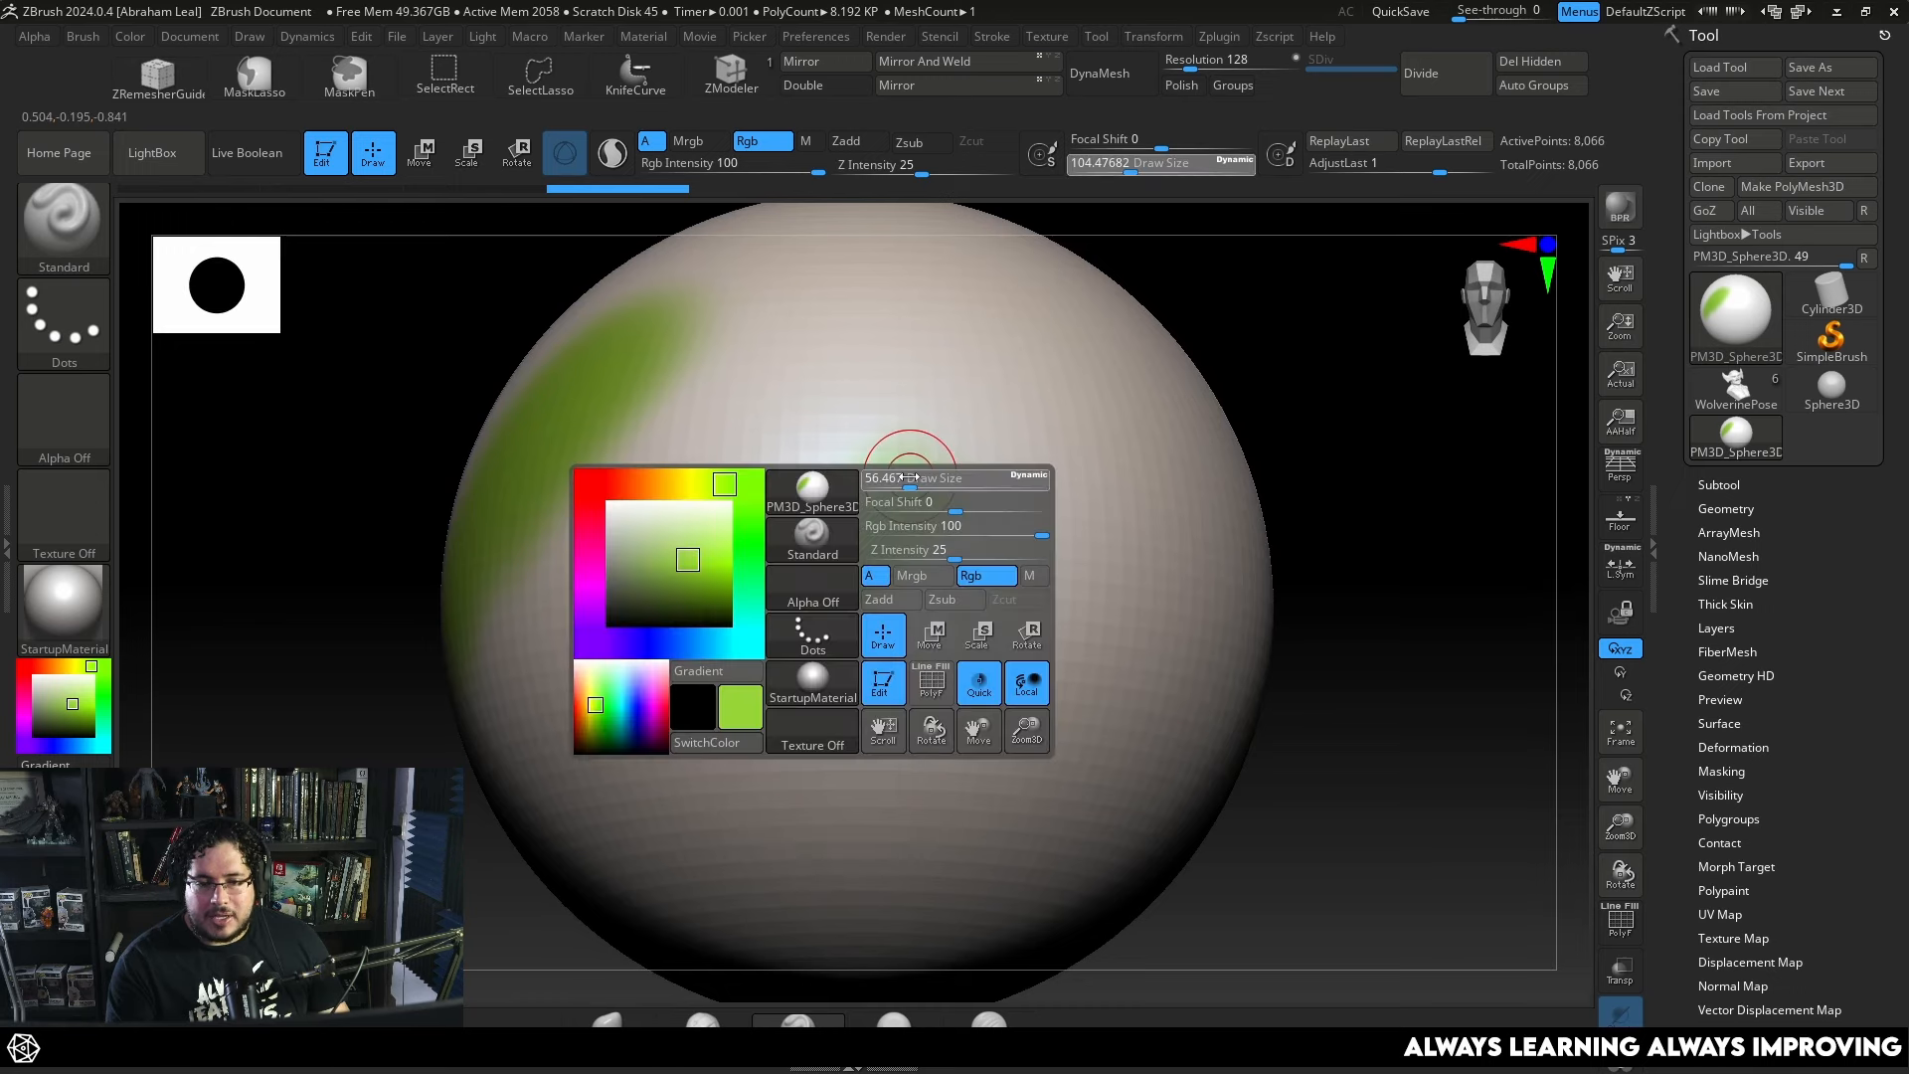
{"action": "right_click_drag", "start_coordinate": [1263, 497], "coordinate": [1274, 427], "text": "ctrl"}
{"action": "key", "text": "s"}
{"action": "left_click_drag", "start_coordinate": [1274, 427], "coordinate": [1128, 452]}
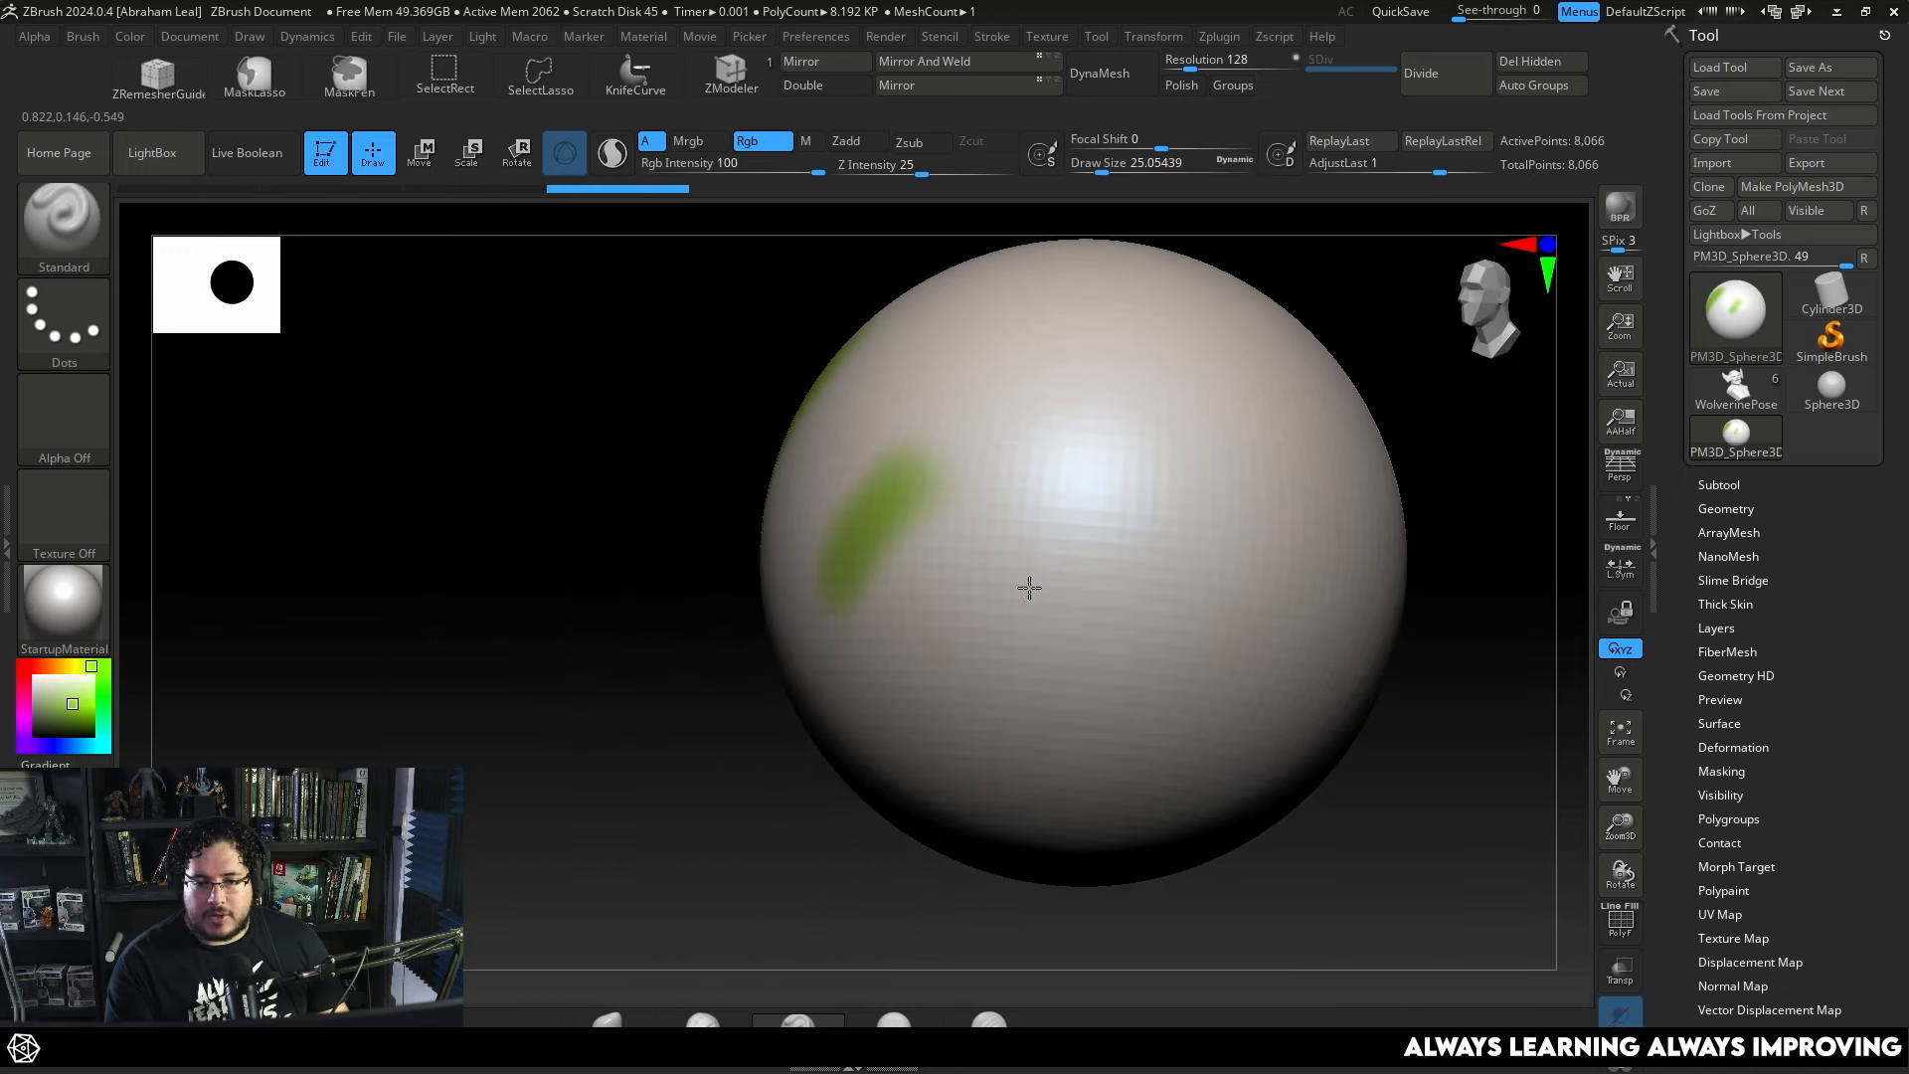
Try painting a green letter A on the undivided sphere, and undo its strokes.
{"action": "mouse_move", "coordinate": [1026, 586]}
{"action": "left_mouse_down"}
{"action": "mouse_move", "coordinate": [1100, 498]}
{"action": "mouse_move", "coordinate": [1151, 580]}
{"action": "left_mouse_up"}
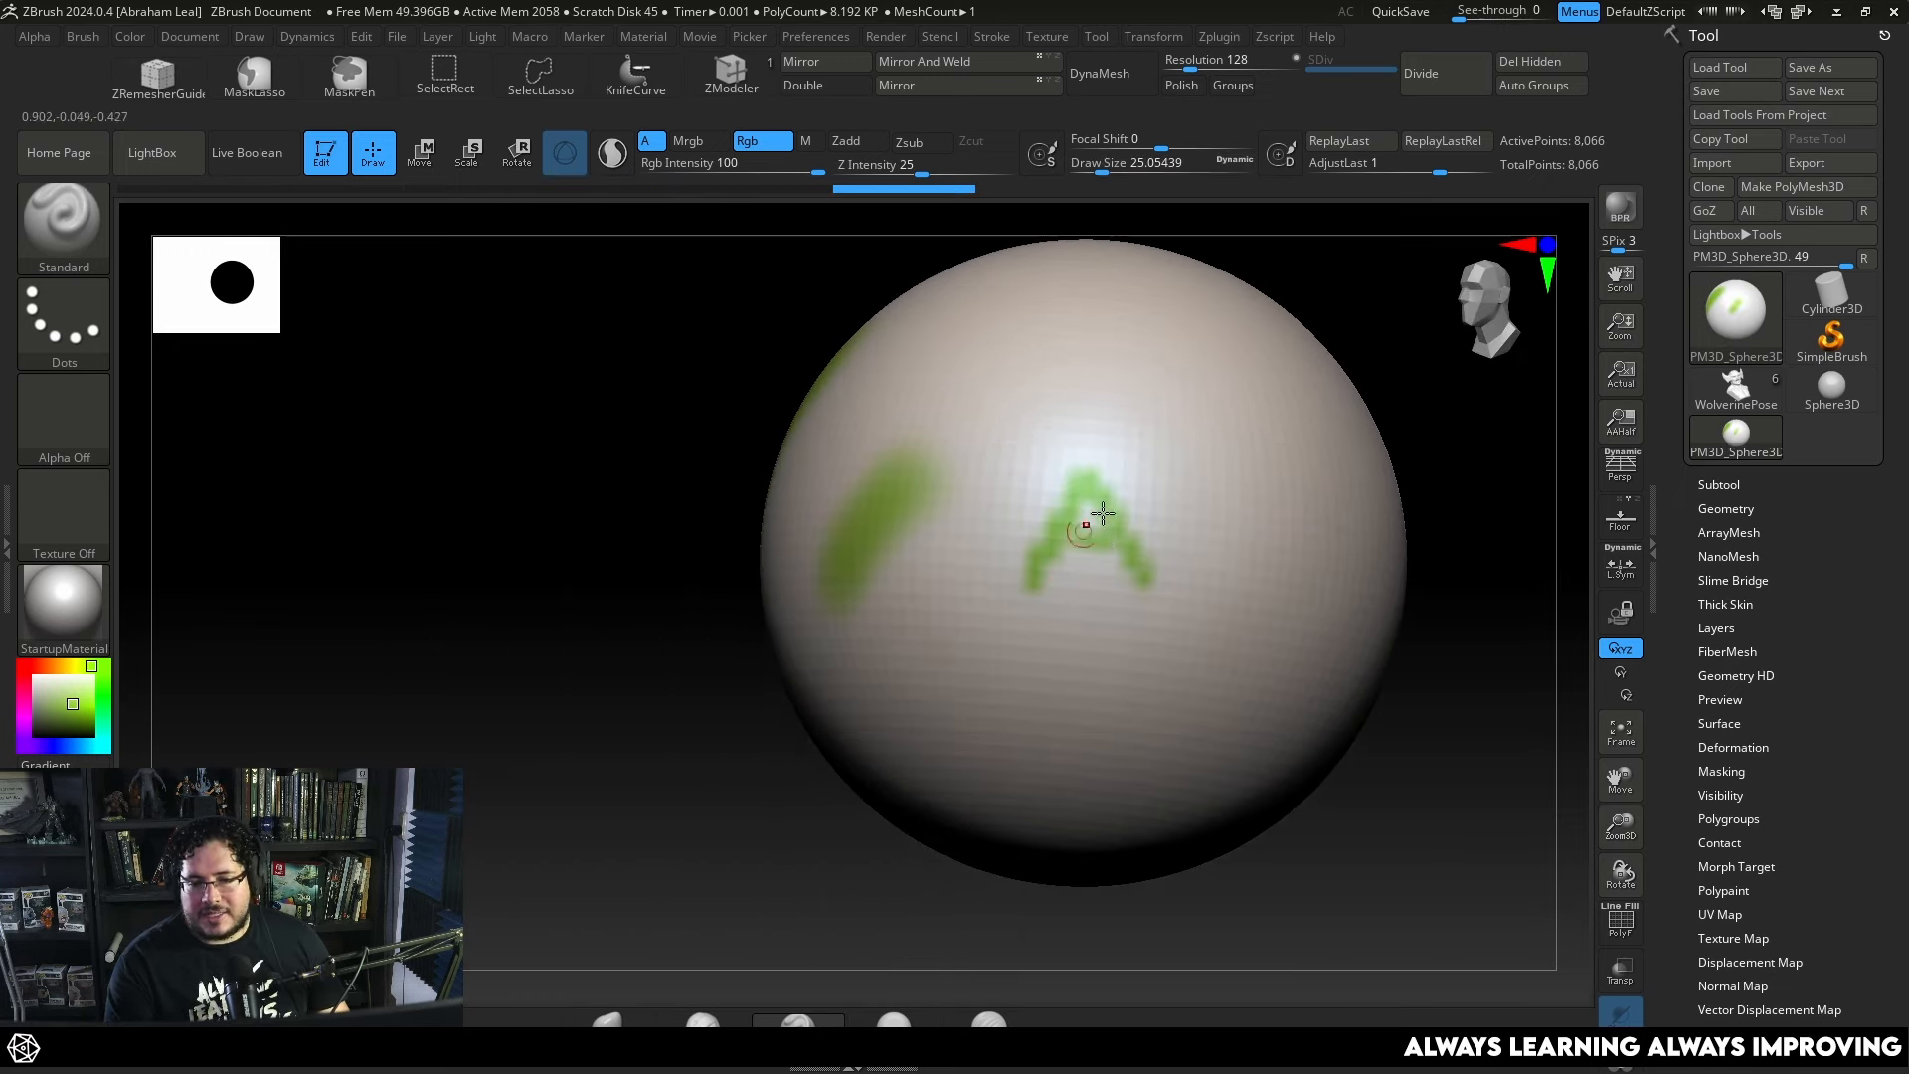
{"action": "left_click_drag", "start_coordinate": [741, 807], "coordinate": [1245, 520]}
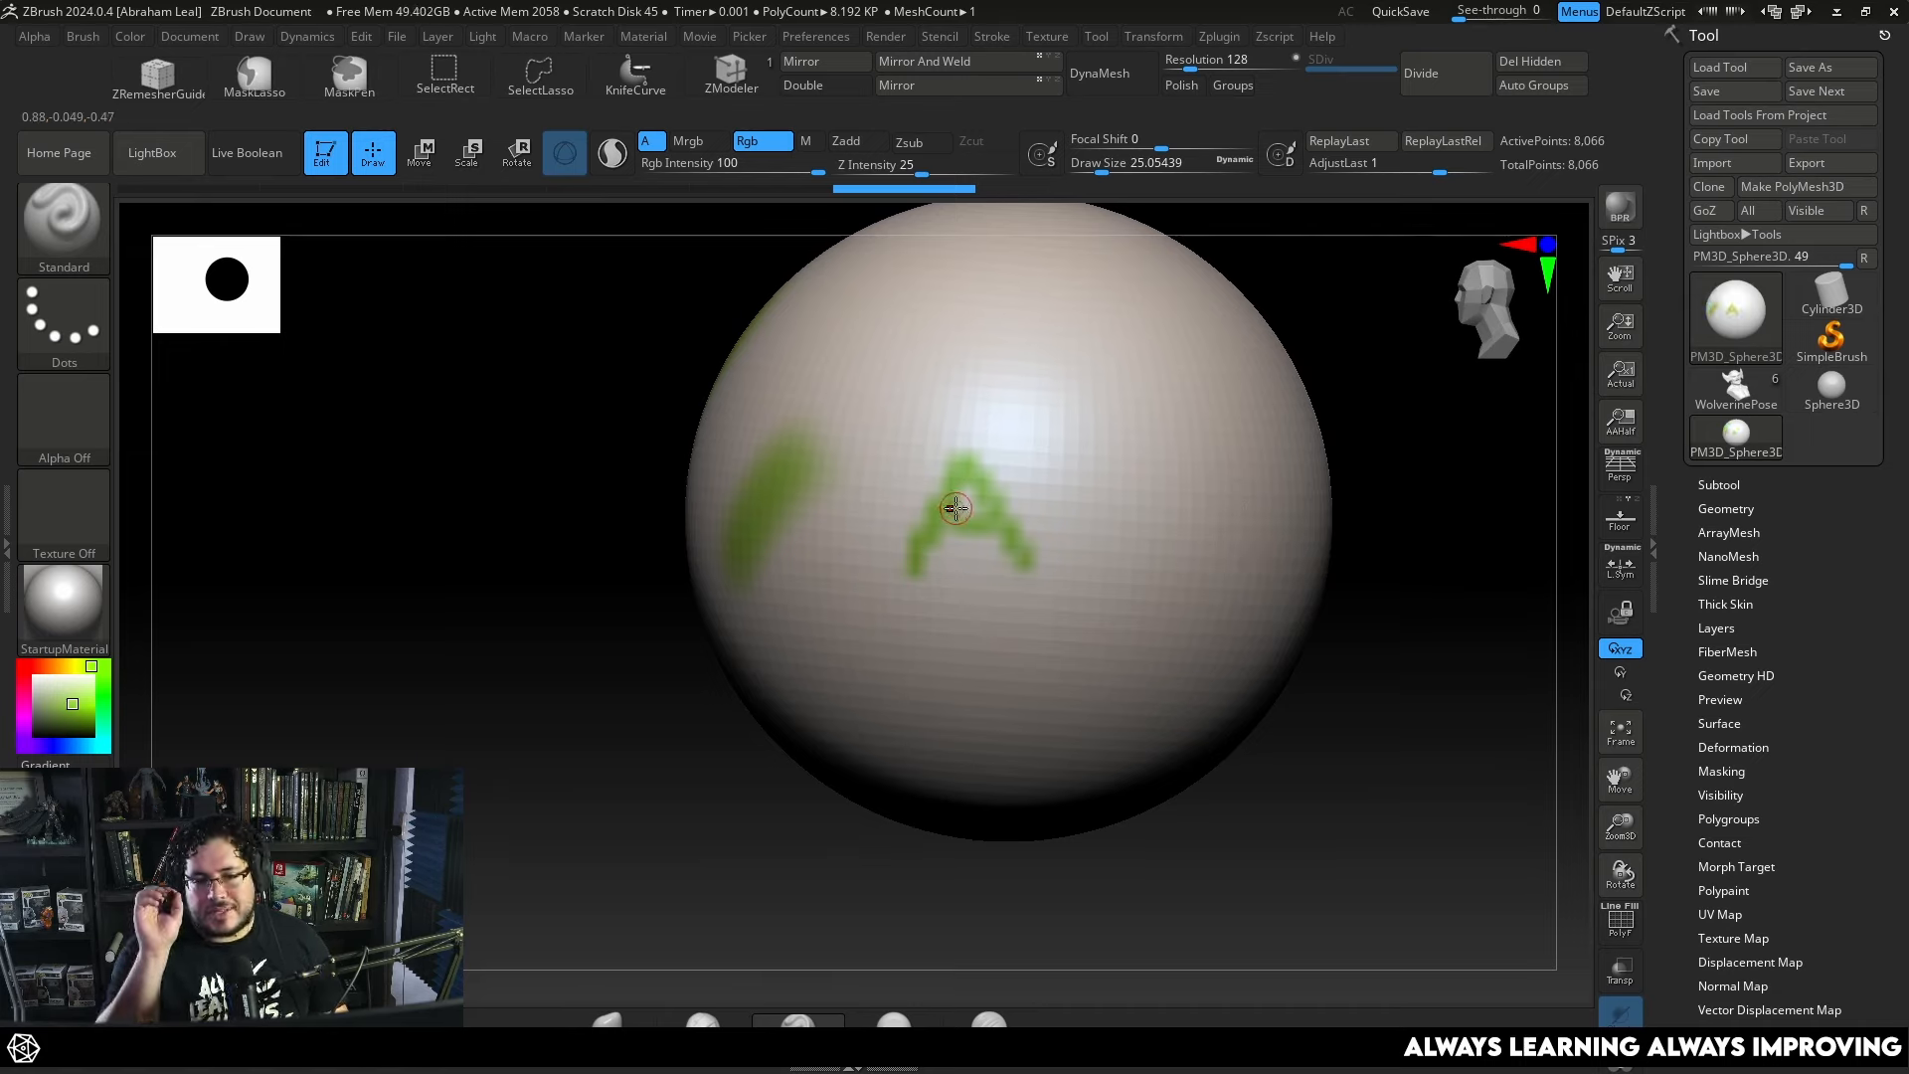
{"action": "key", "text": "ctrl+z"}
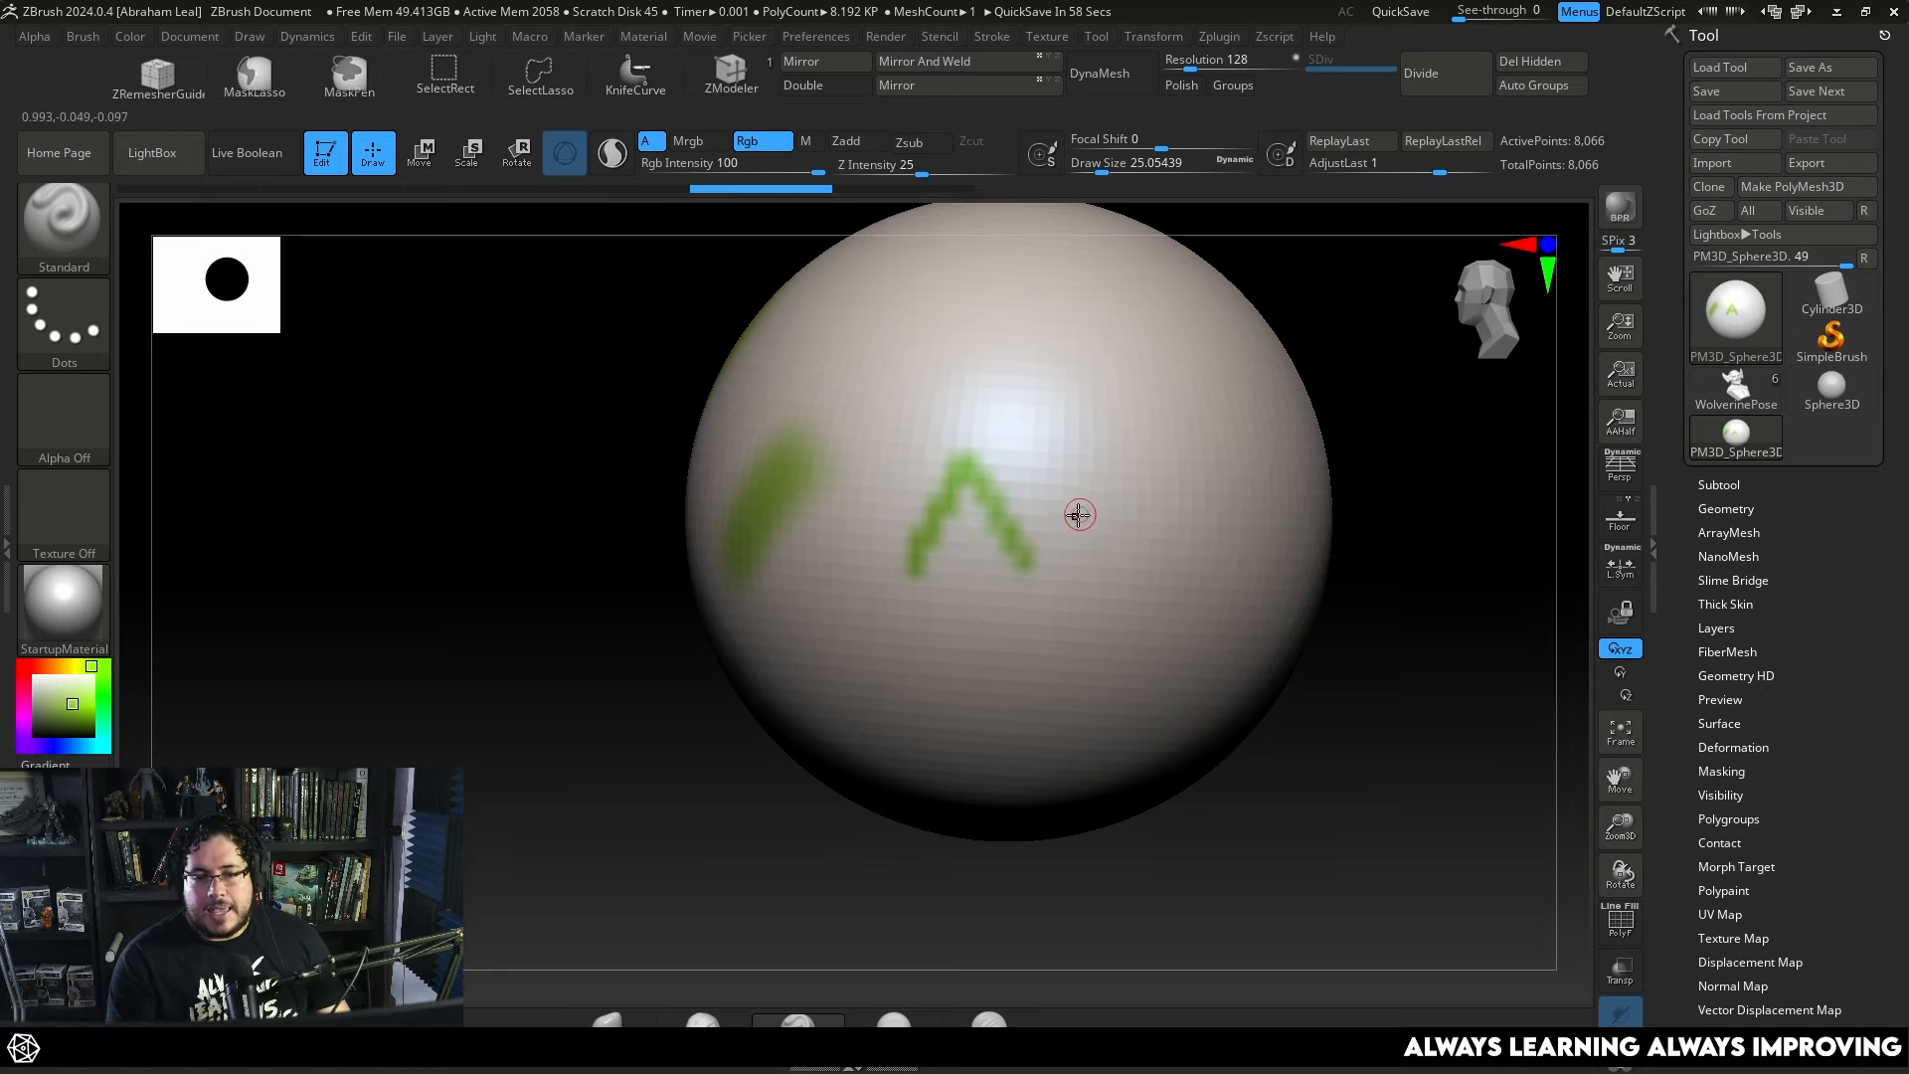
{"action": "key", "text": "ctrl+z"}
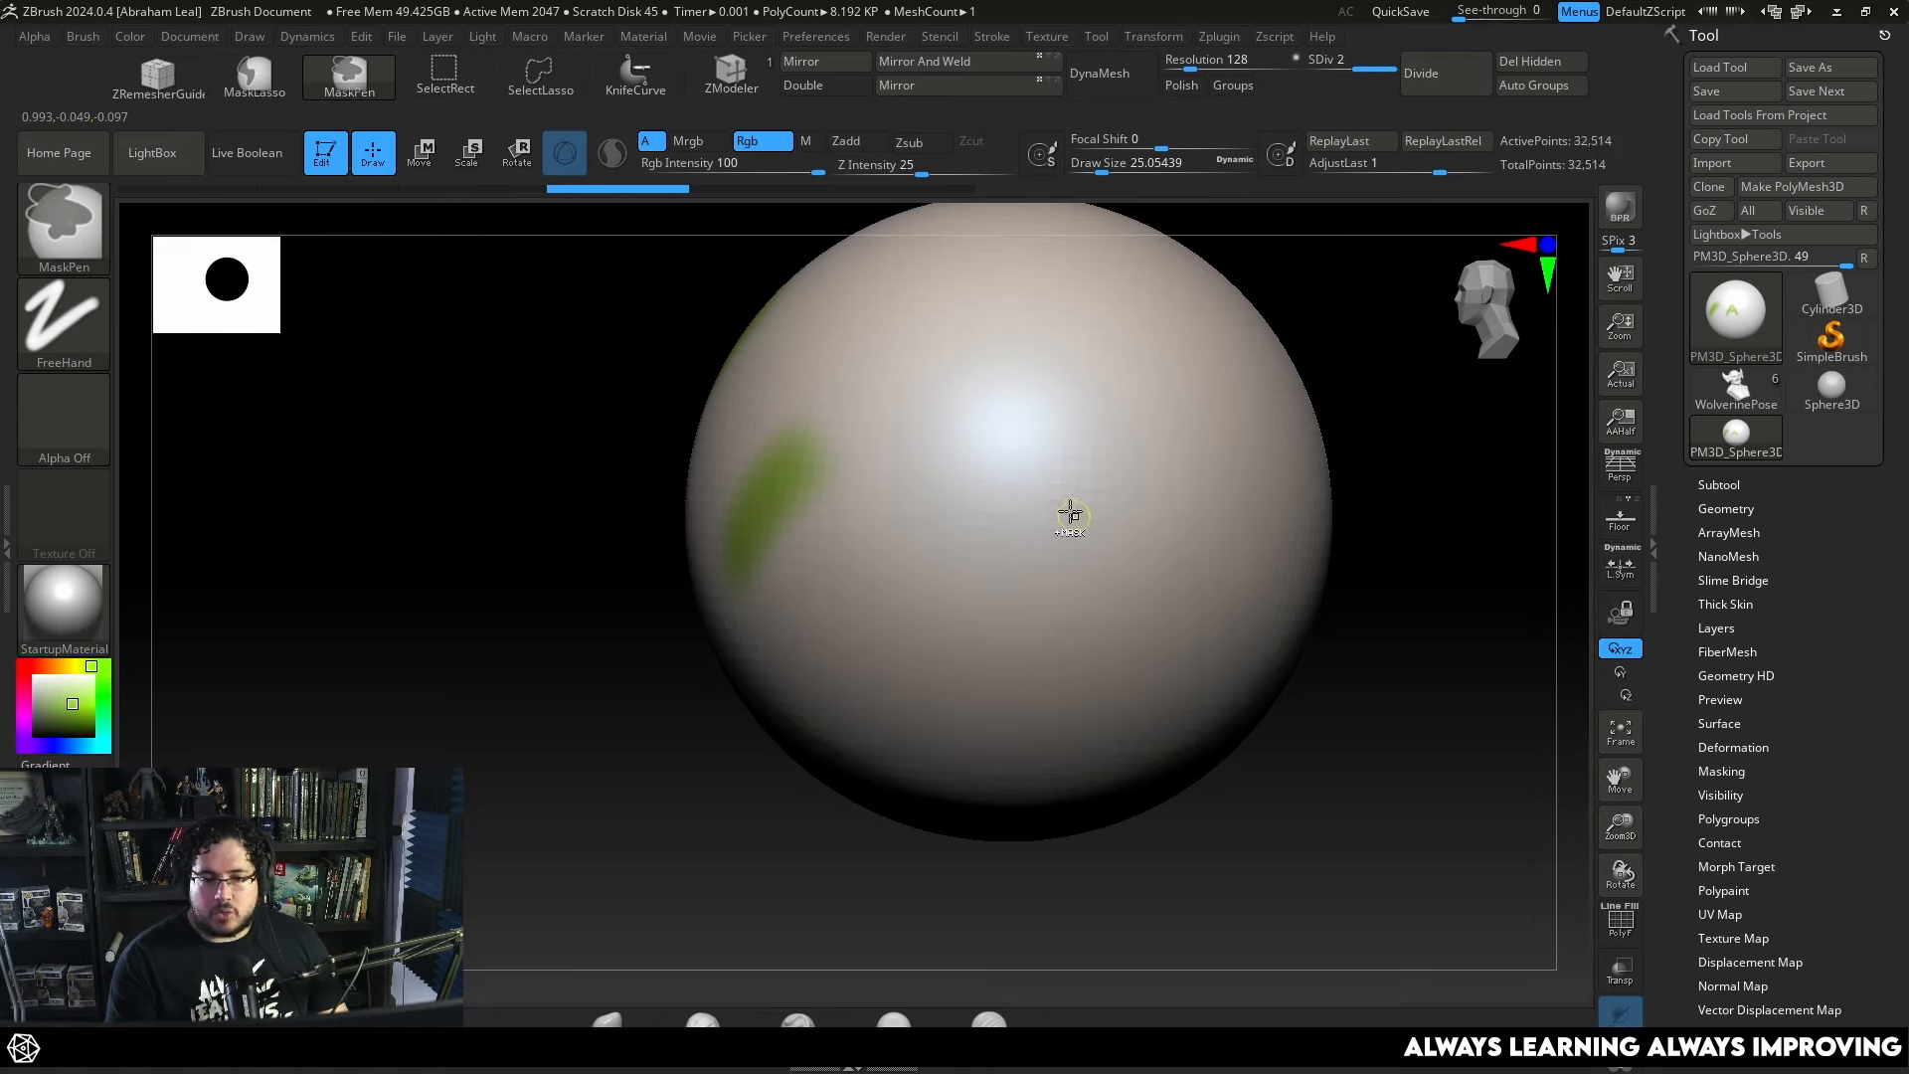
Subdivide the sphere up to SDiv 3 and paint a green letter A beside the short stroke.
{"action": "key", "text": "ctrl+shift+z"}
{"action": "key", "text": "ctrl+shift+z"}
{"action": "key", "text": "ctrl+shift+z"}
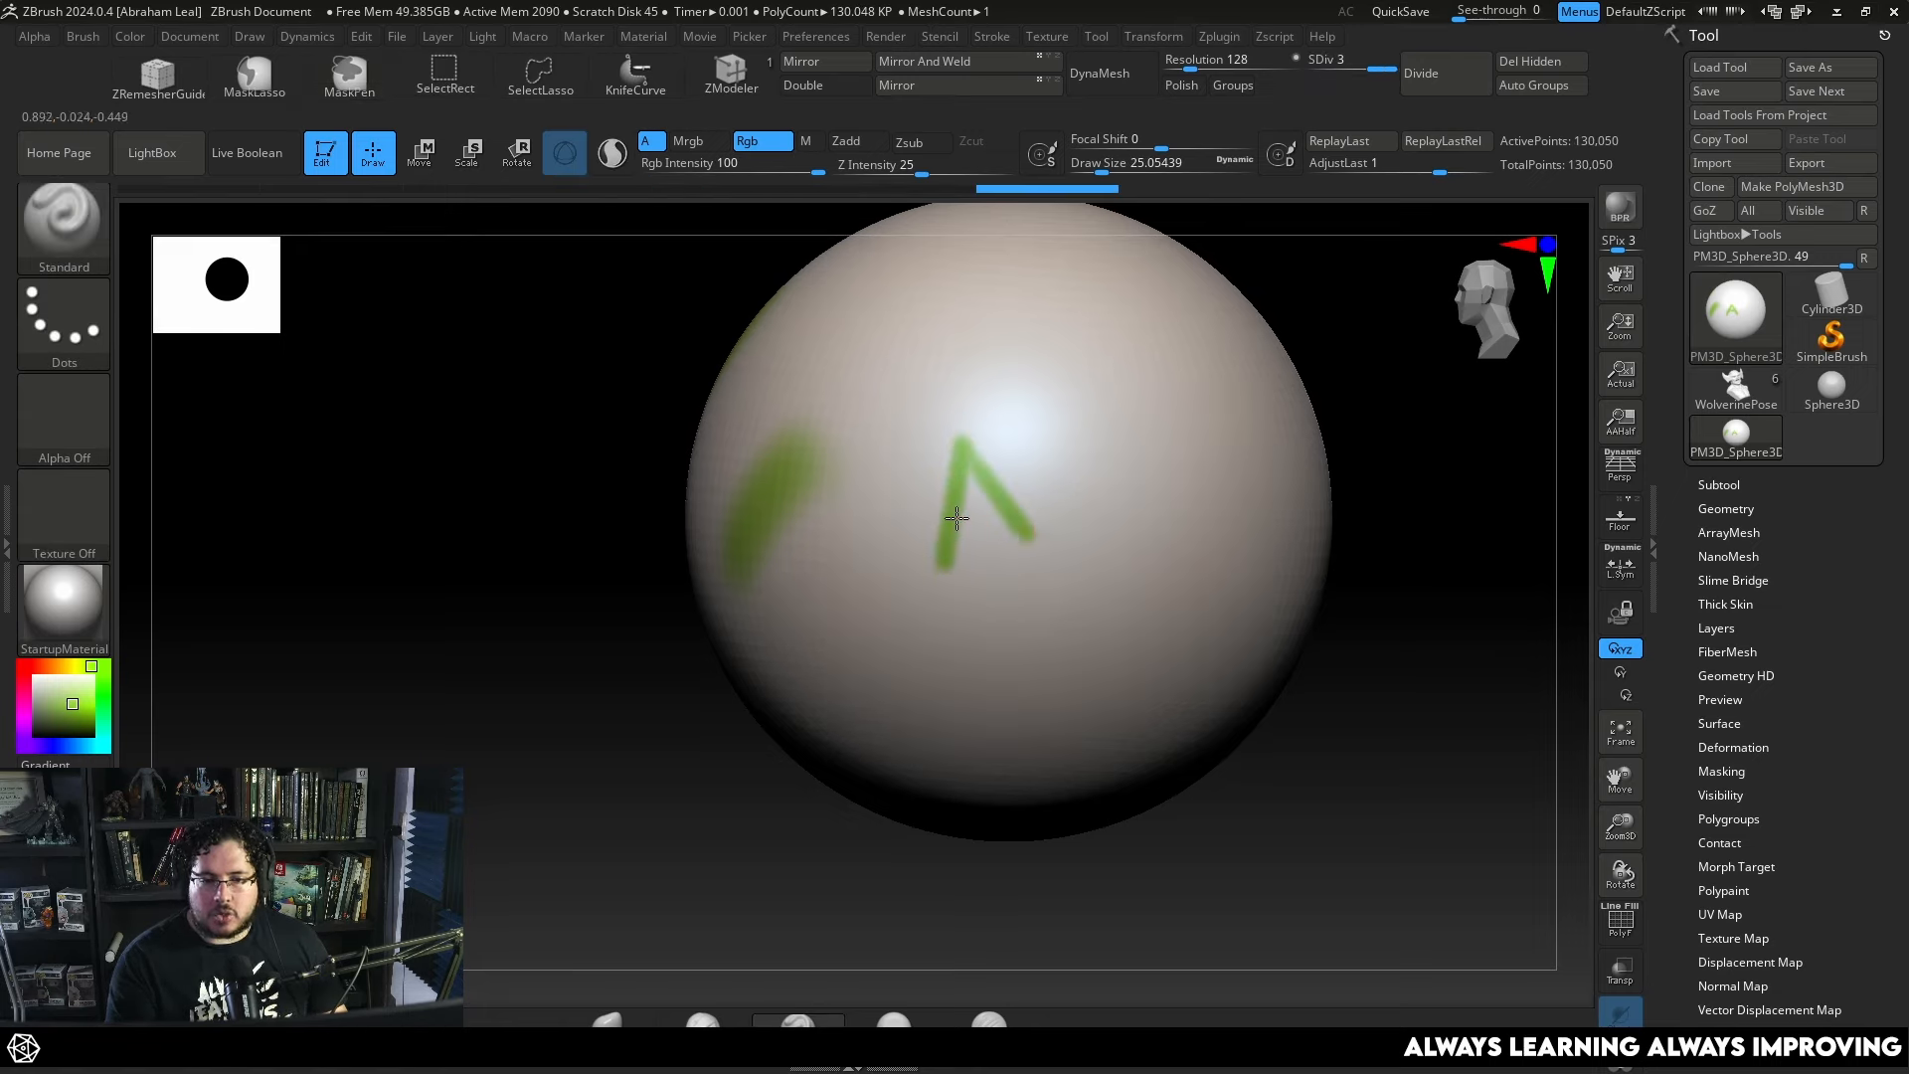
{"action": "key", "text": "ctrl+shift+z"}
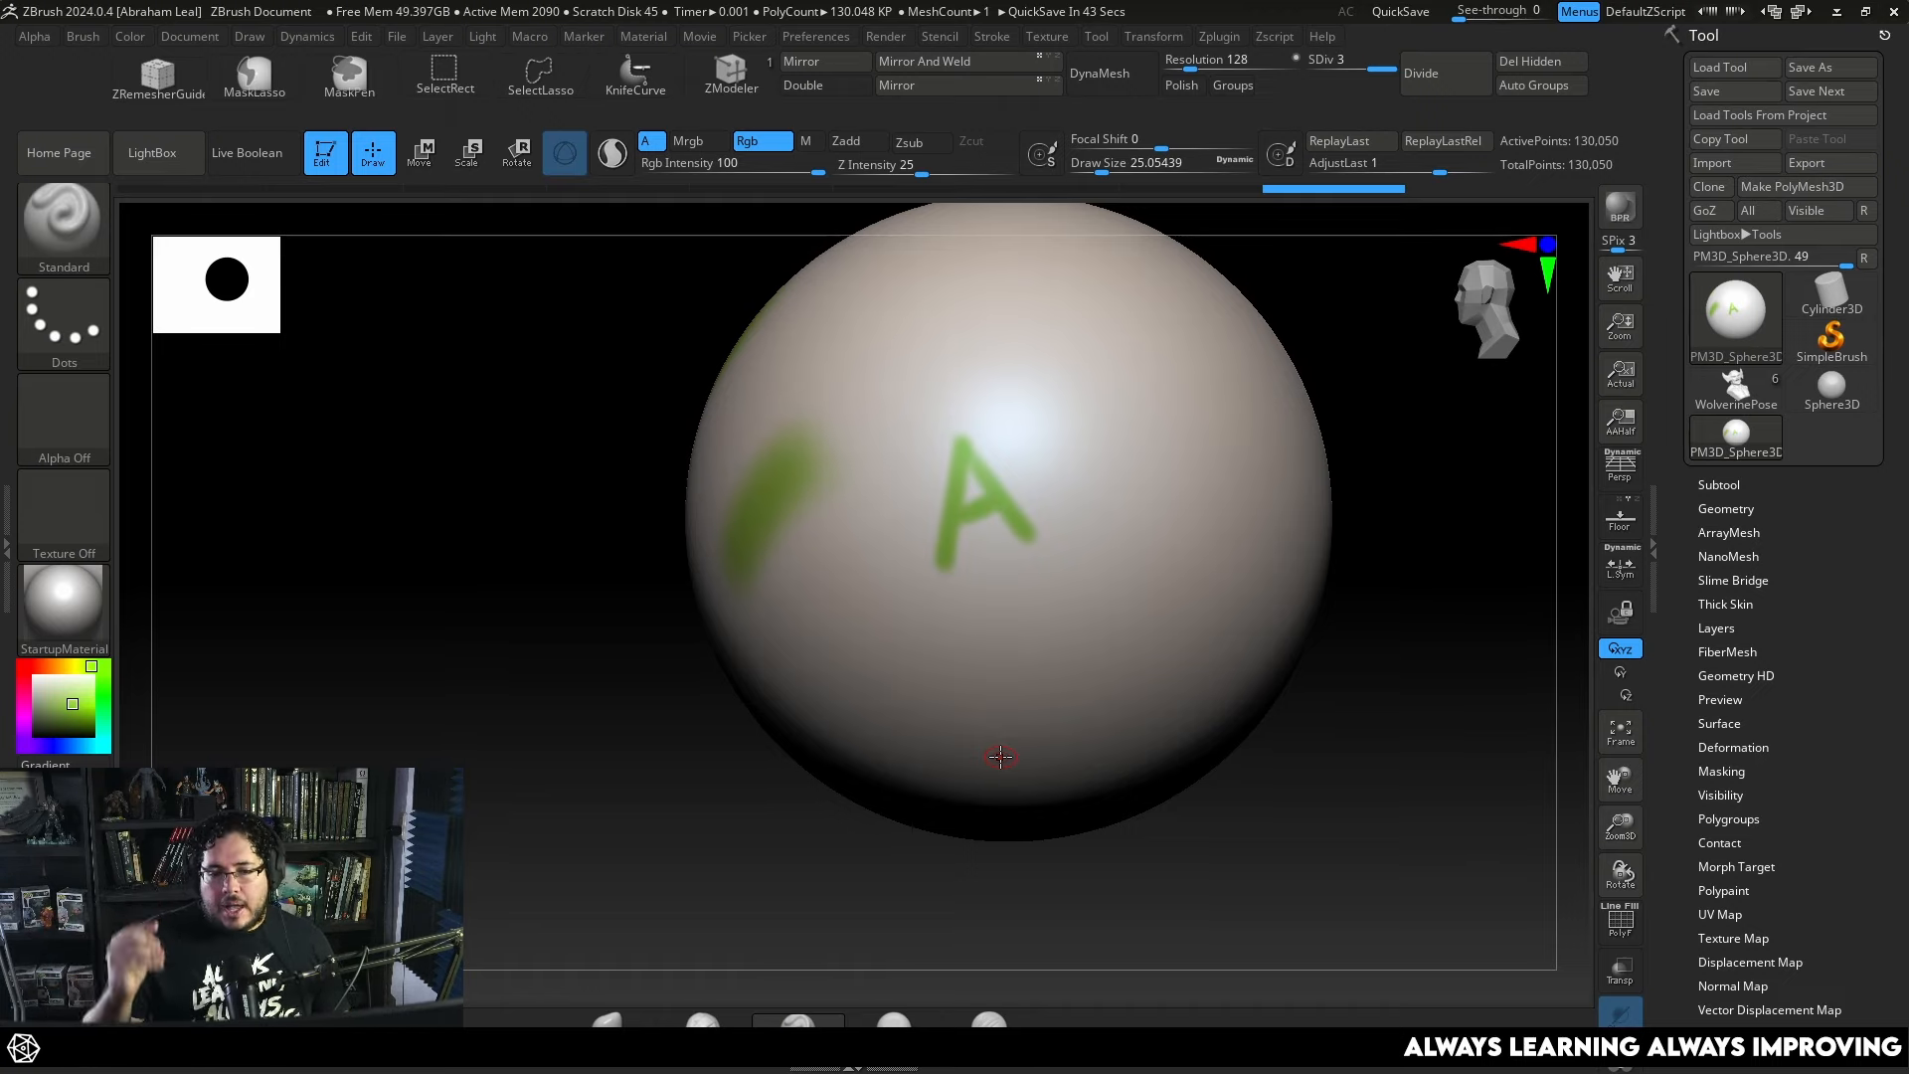
Paint the small green letters x, y and z on the blank surface beside the letter A.
{"action": "left_click_drag", "start_coordinate": [1355, 430], "coordinate": [1193, 467]}
{"action": "left_click_drag", "start_coordinate": [1065, 471], "coordinate": [1026, 519]}
{"action": "left_click_drag", "start_coordinate": [1024, 473], "coordinate": [1114, 552]}
{"action": "mouse_move", "coordinate": [1158, 497]}
{"action": "left_mouse_down"}
{"action": "mouse_move", "coordinate": [1180, 495]}
{"action": "mouse_move", "coordinate": [1208, 542]}
{"action": "left_mouse_up"}
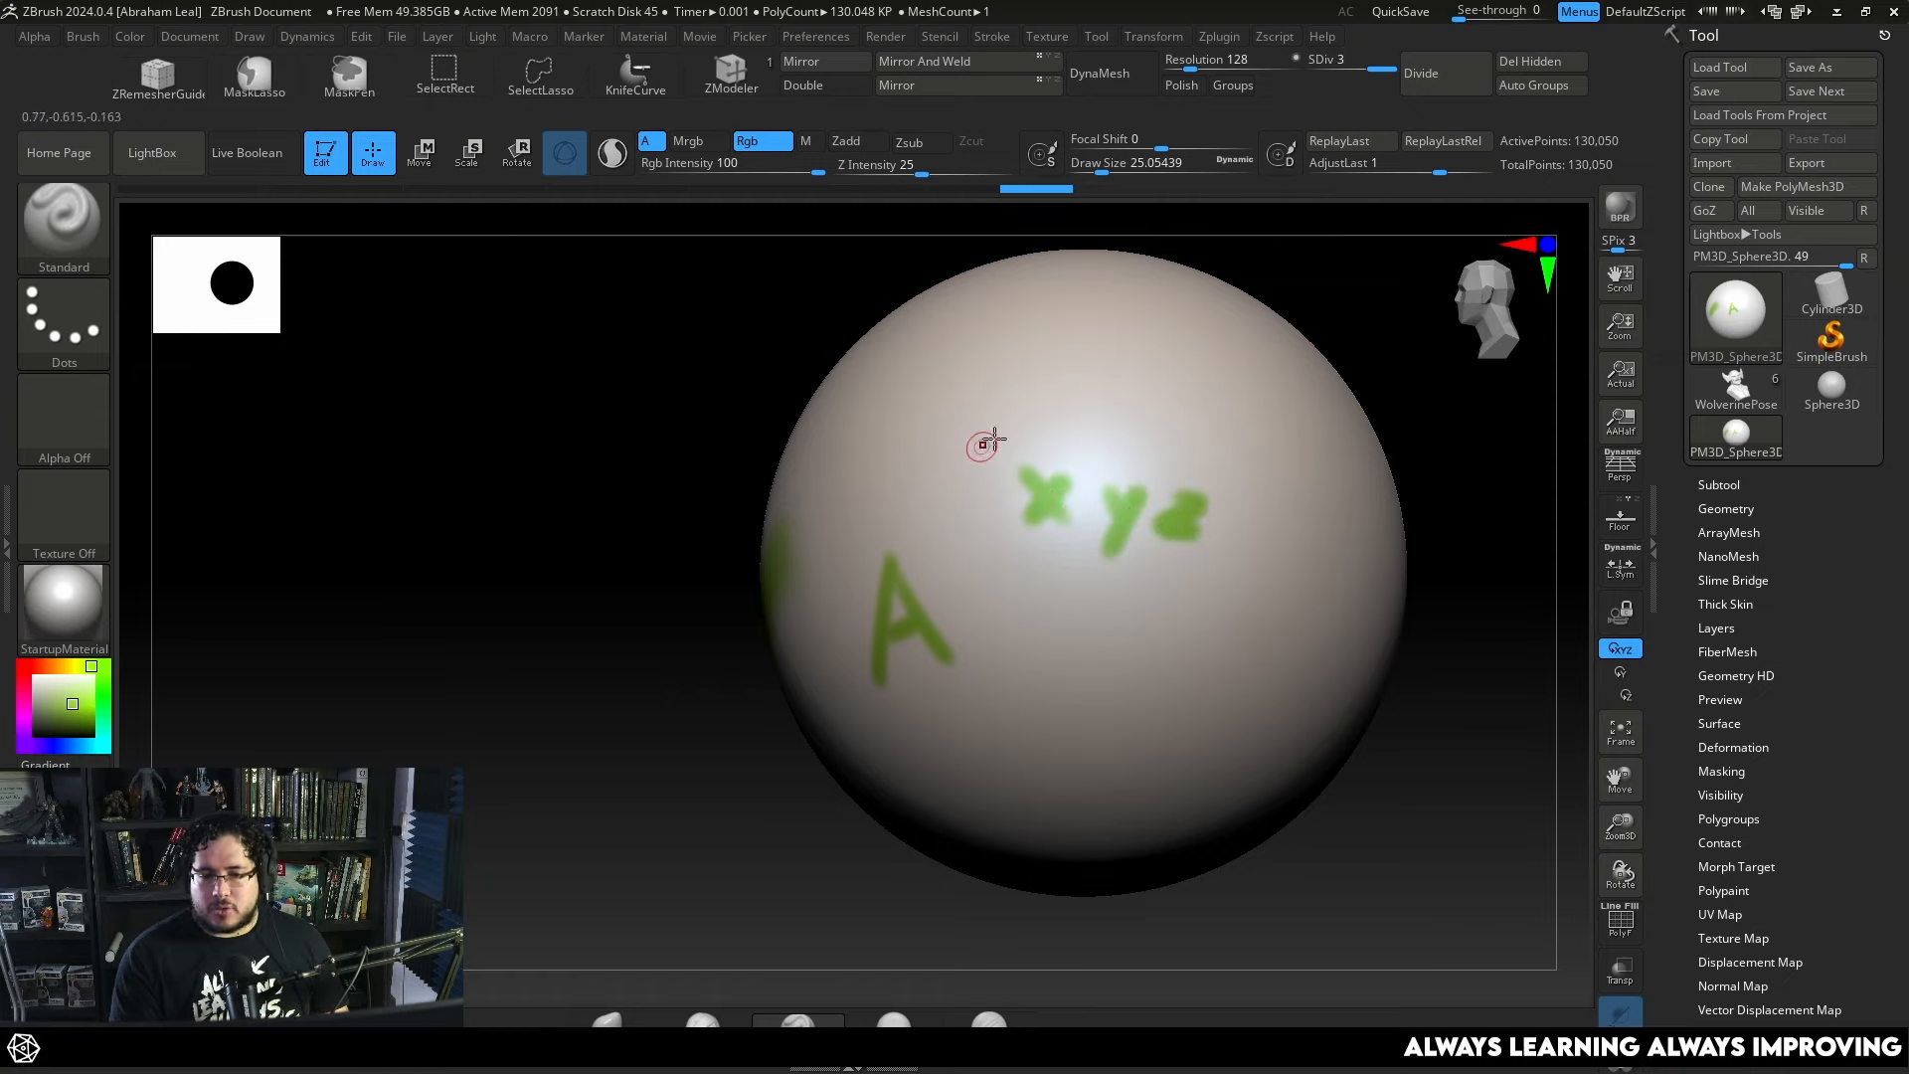
Paint a plus sign and the letters rgb in green after xyz, and draw a green rectangle around the whole group.
{"action": "left_click_drag", "start_coordinate": [1457, 477], "coordinate": [1393, 456]}
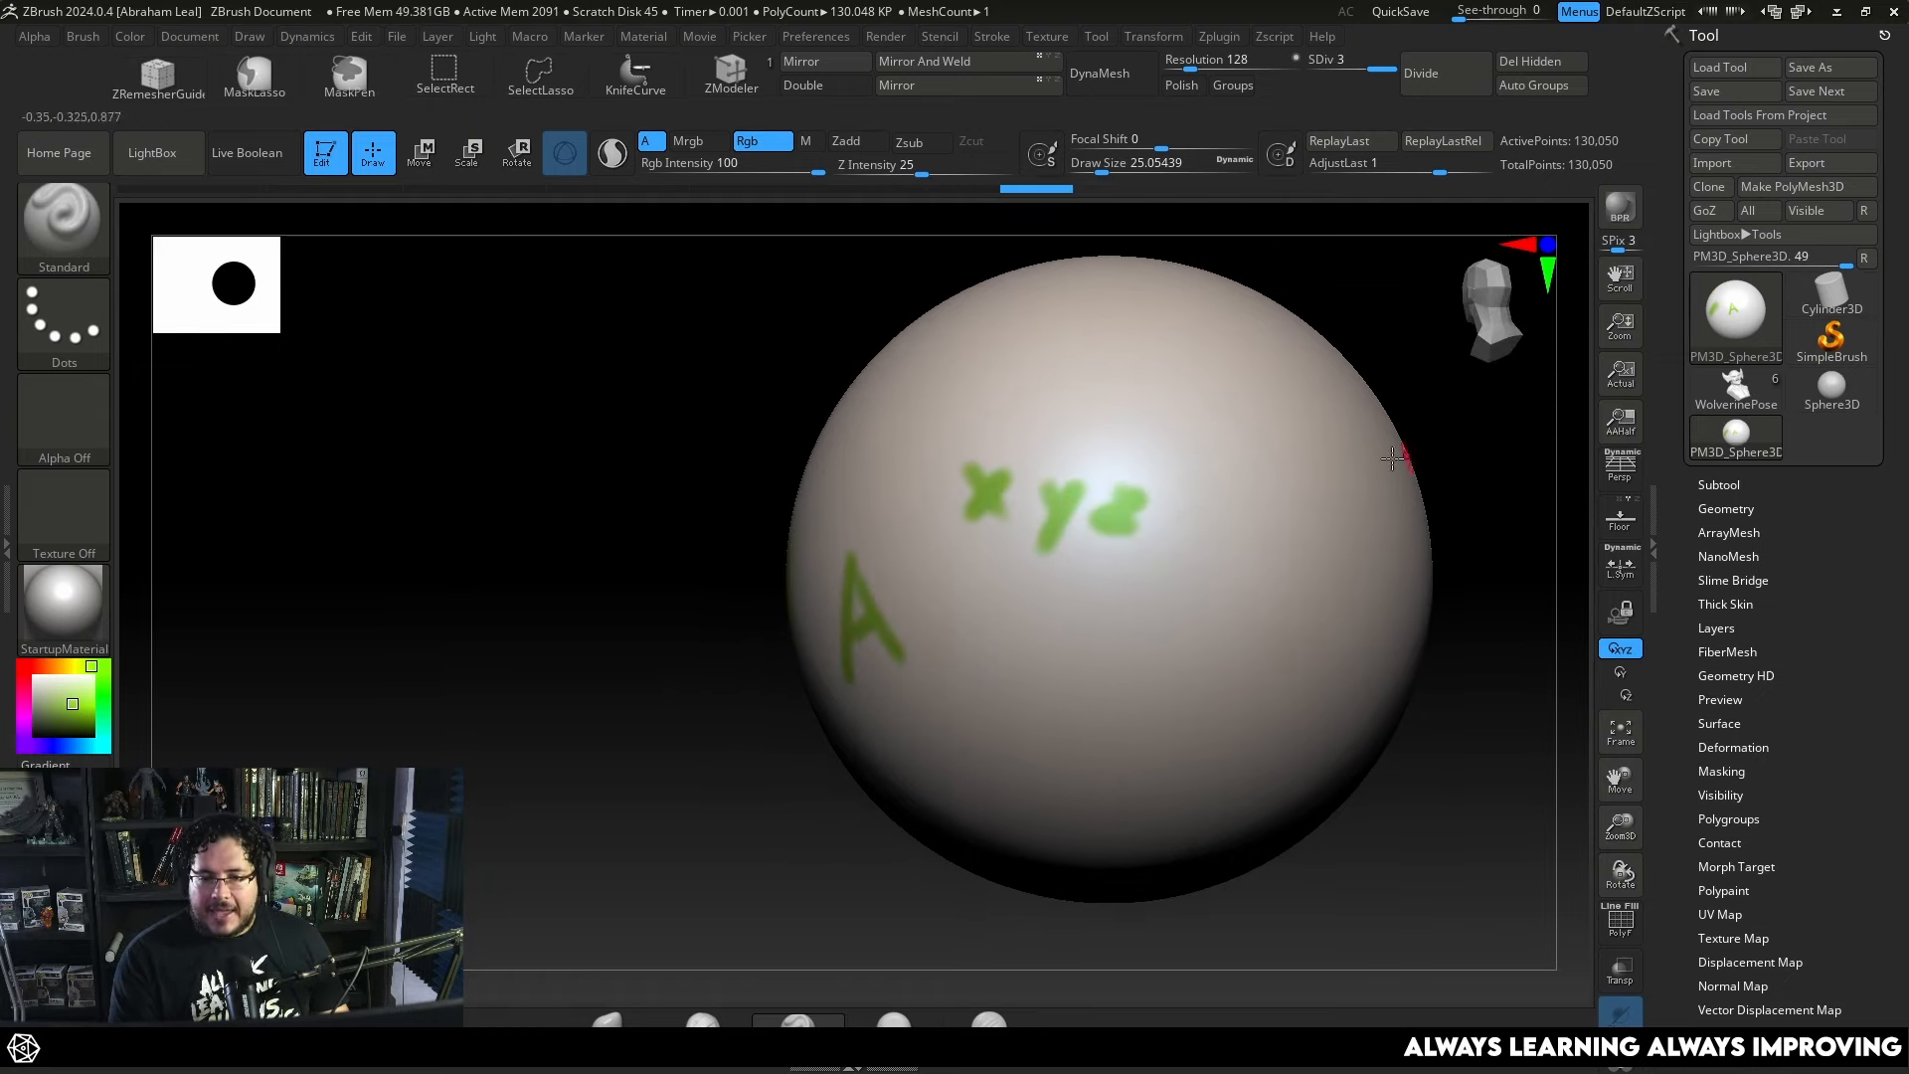
{"action": "left_click_drag", "start_coordinate": [1173, 512], "coordinate": [1197, 510]}
{"action": "mouse_move", "coordinate": [1186, 494]}
{"action": "left_mouse_down"}
{"action": "mouse_move", "coordinate": [1184, 542]}
{"action": "mouse_move", "coordinate": [1321, 547]}
{"action": "left_mouse_up"}
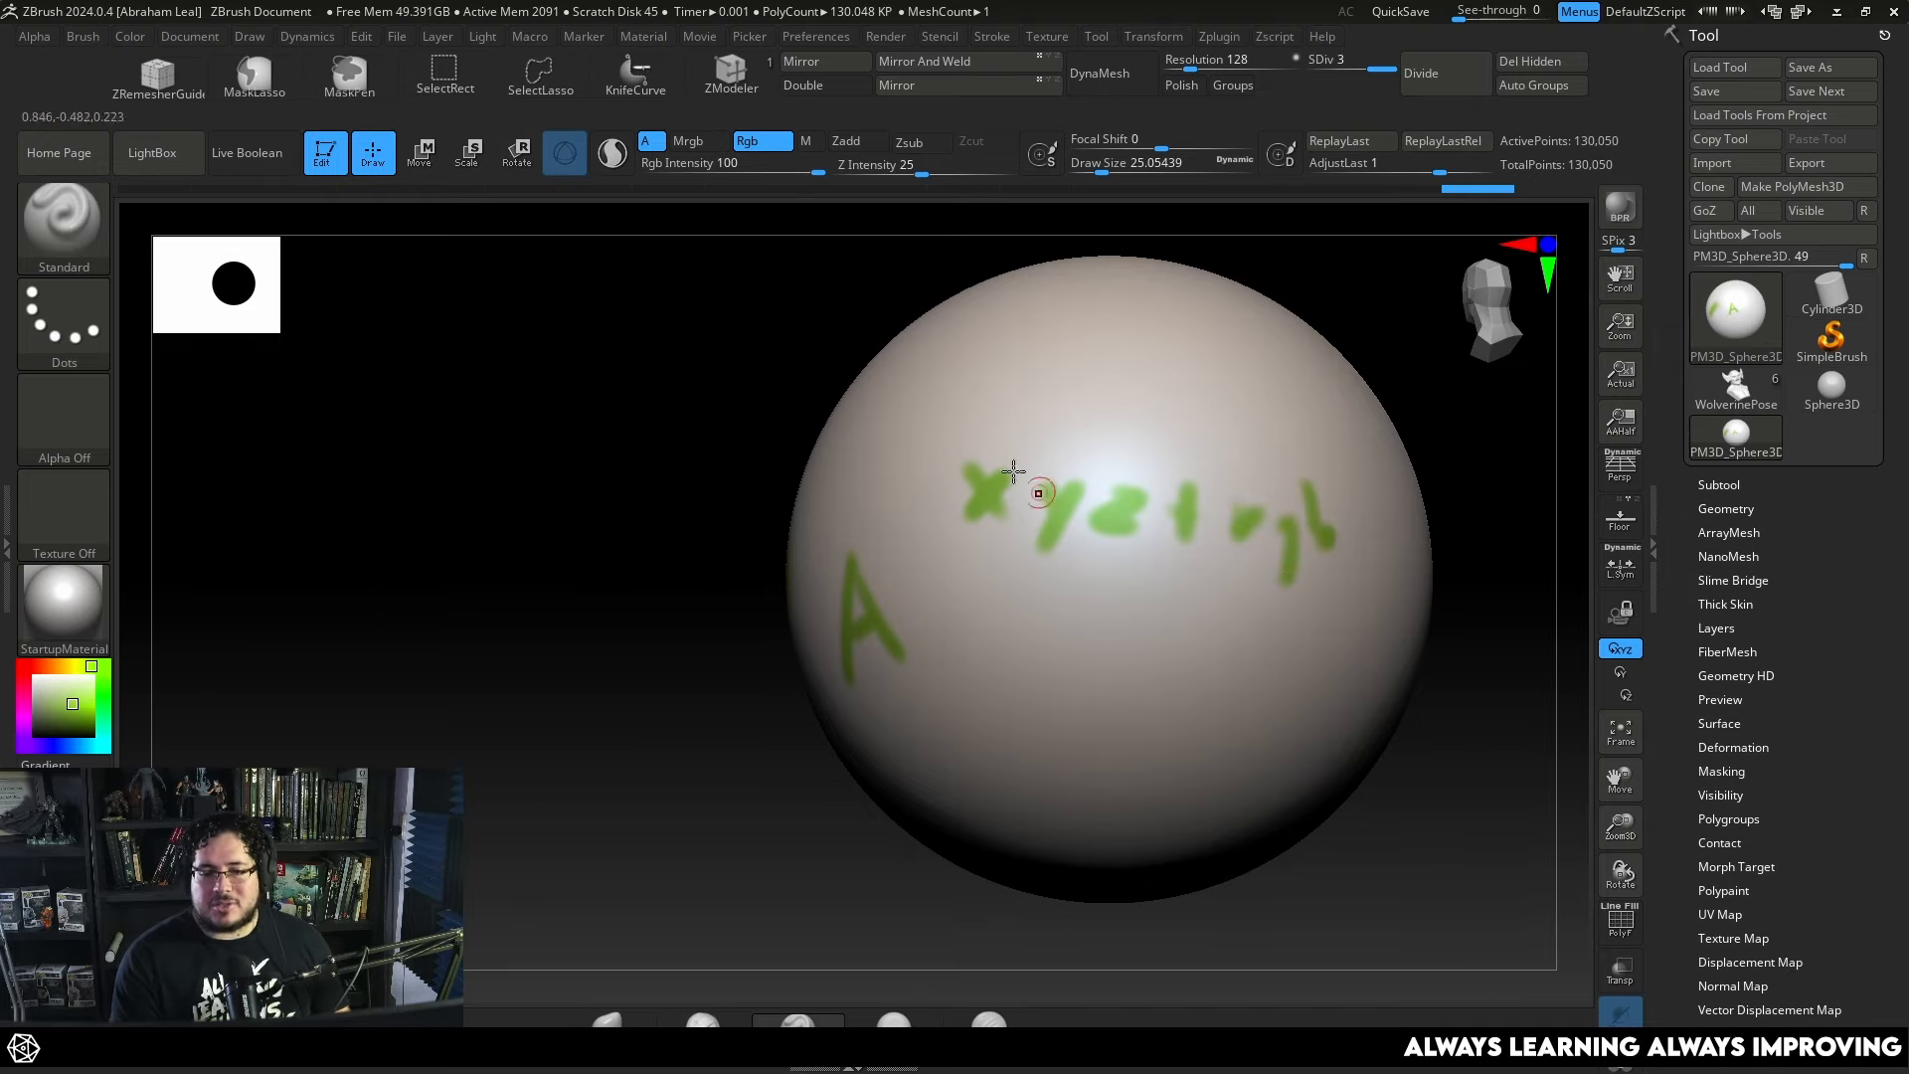
{"action": "mouse_move", "coordinate": [935, 403]}
{"action": "left_mouse_down"}
{"action": "mouse_move", "coordinate": [949, 565]}
{"action": "mouse_move", "coordinate": [1392, 524]}
{"action": "mouse_move", "coordinate": [951, 408]}
{"action": "left_mouse_up"}
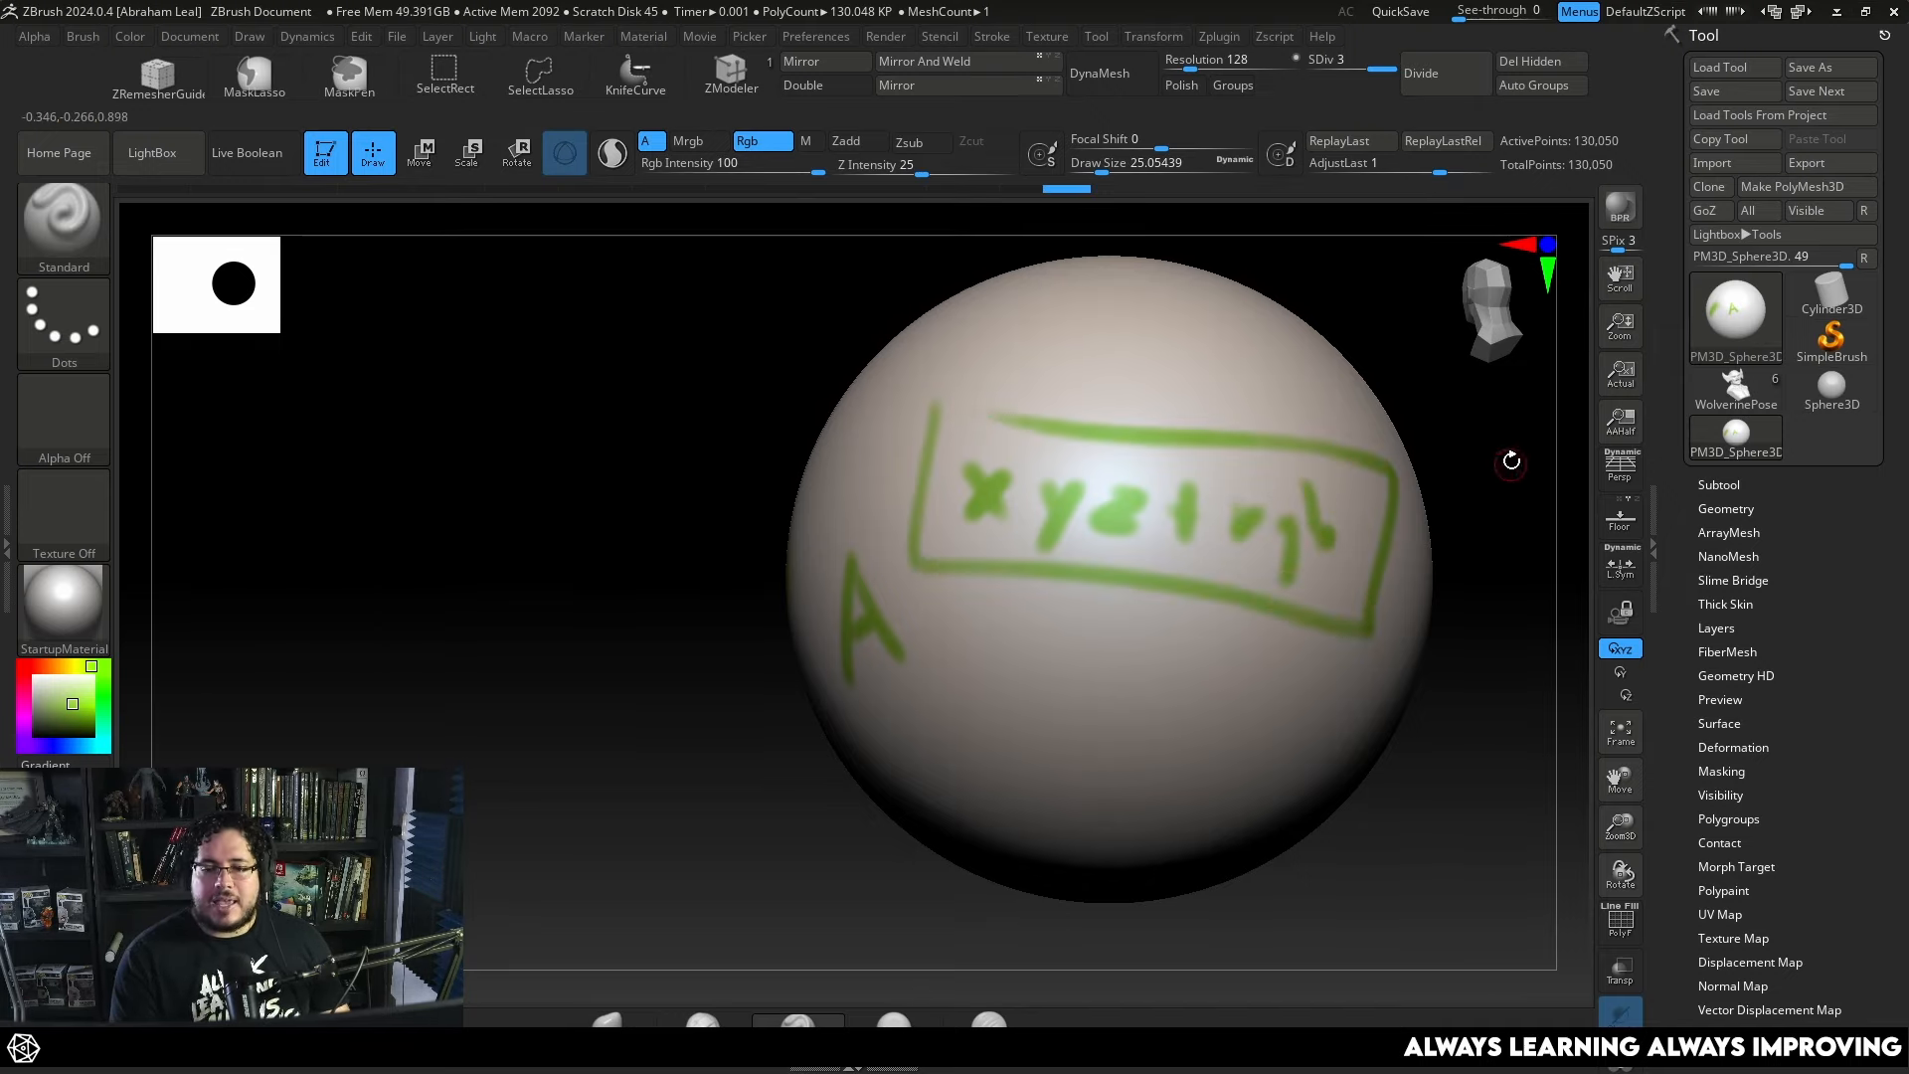
{"action": "left_click_drag", "start_coordinate": [1510, 461], "coordinate": [1336, 469], "text": "alt"}
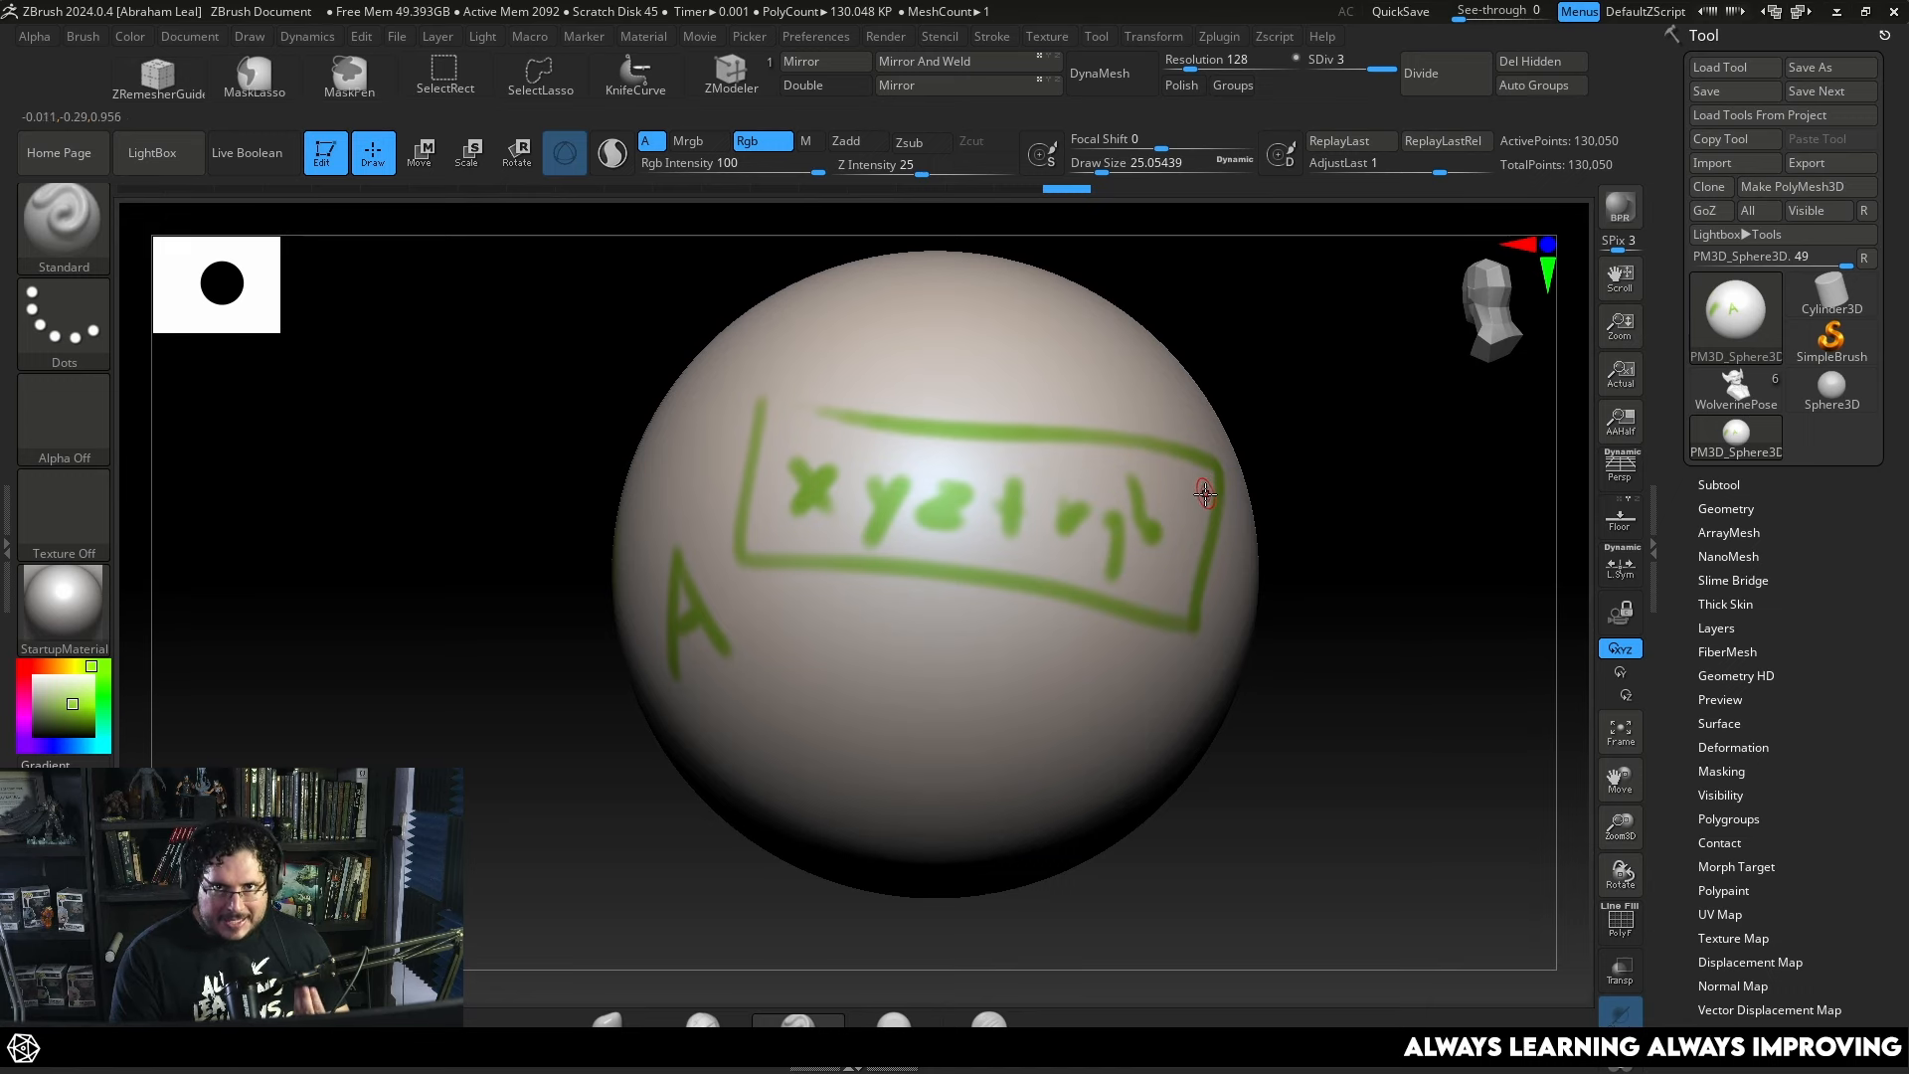
Switch to the WolverinePose tool and limit the visible subtools to the bust, teeth3 and the PM3D_Sphere3D1 eyes.
{"action": "left_click", "coordinate": [1735, 386]}
{"action": "mouse_move", "coordinate": [1534, 417]}
{"action": "left_mouse_down"}
{"action": "mouse_move", "coordinate": [1483, 490]}
{"action": "mouse_move", "coordinate": [1511, 650]}
{"action": "mouse_move", "coordinate": [1449, 626]}
{"action": "mouse_move", "coordinate": [1419, 494]}
{"action": "mouse_move", "coordinate": [1571, 508]}
{"action": "left_mouse_up"}
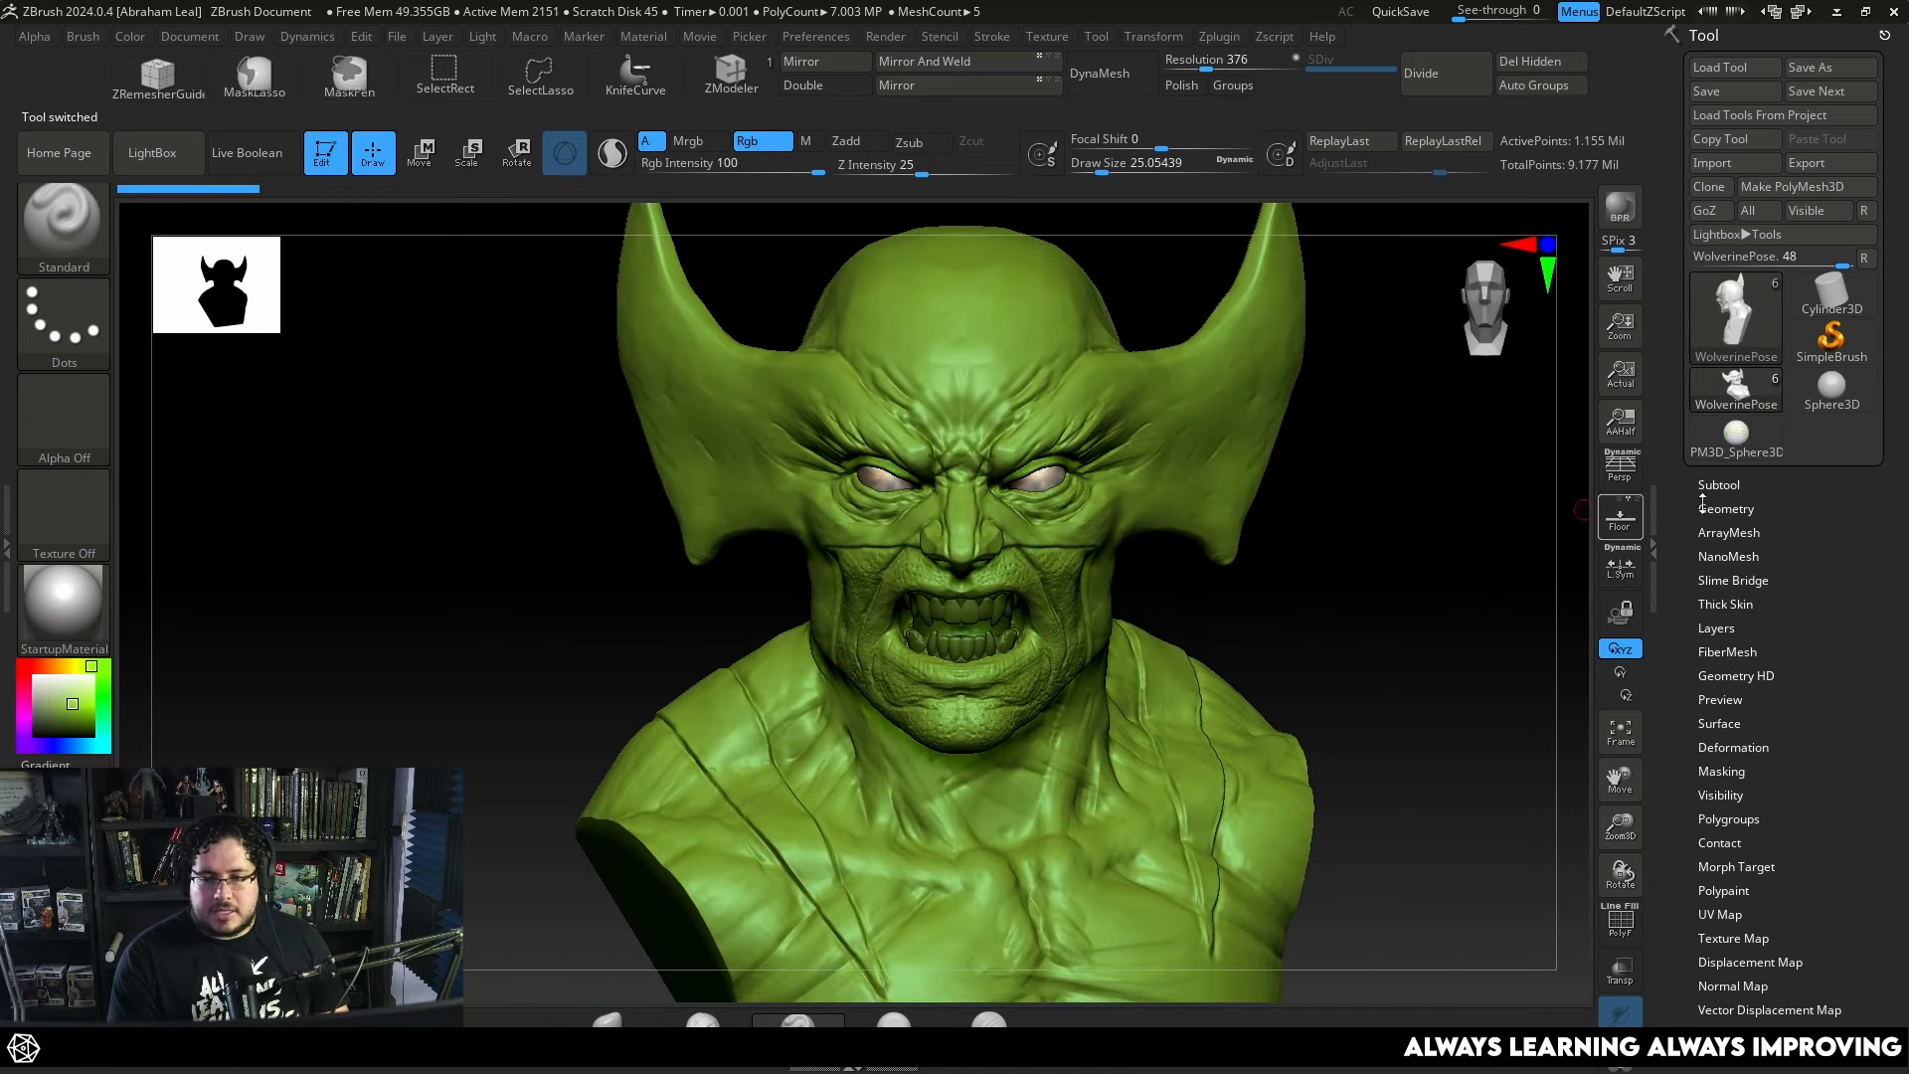
{"action": "left_click", "coordinate": [1736, 484]}
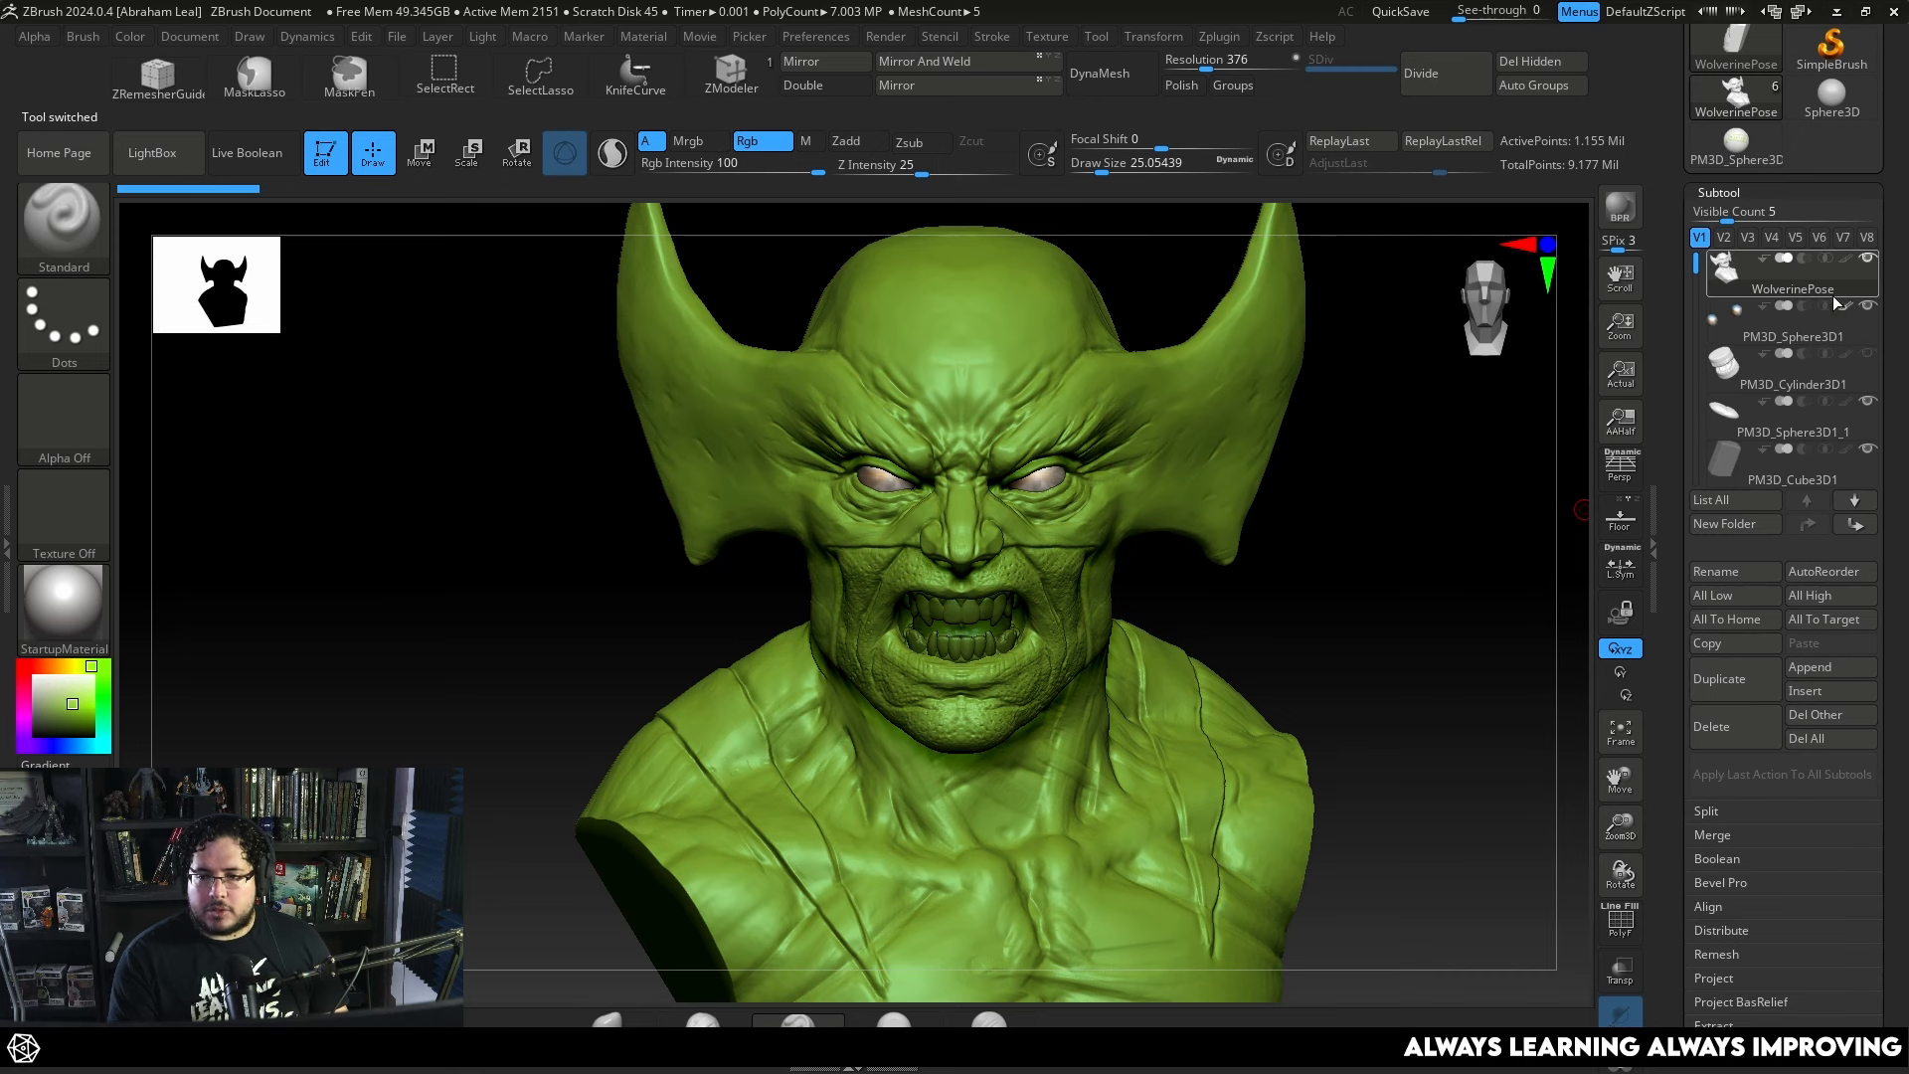
{"action": "key", "text": "shift"}
{"action": "left_click", "coordinate": [1867, 258], "text": "shift"}
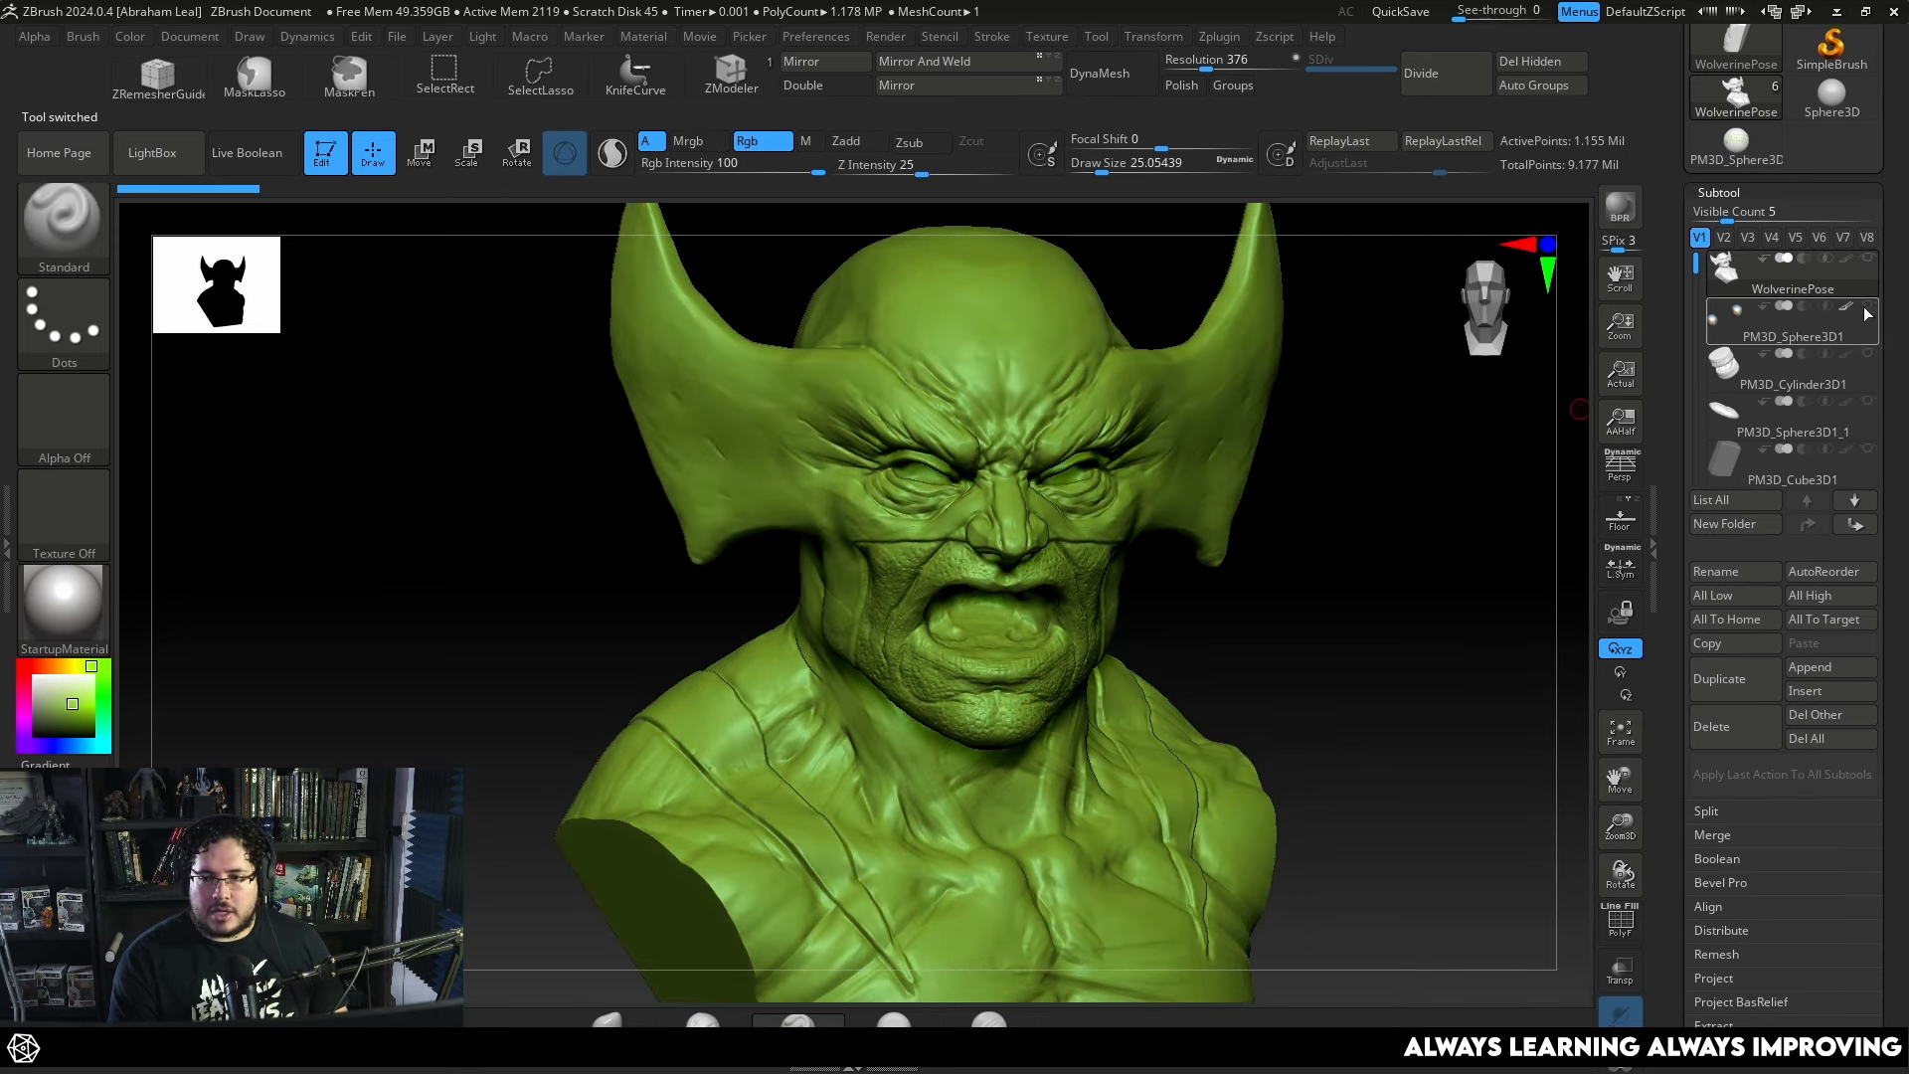
{"action": "left_click_drag", "start_coordinate": [1696, 264], "coordinate": [1699, 283]}
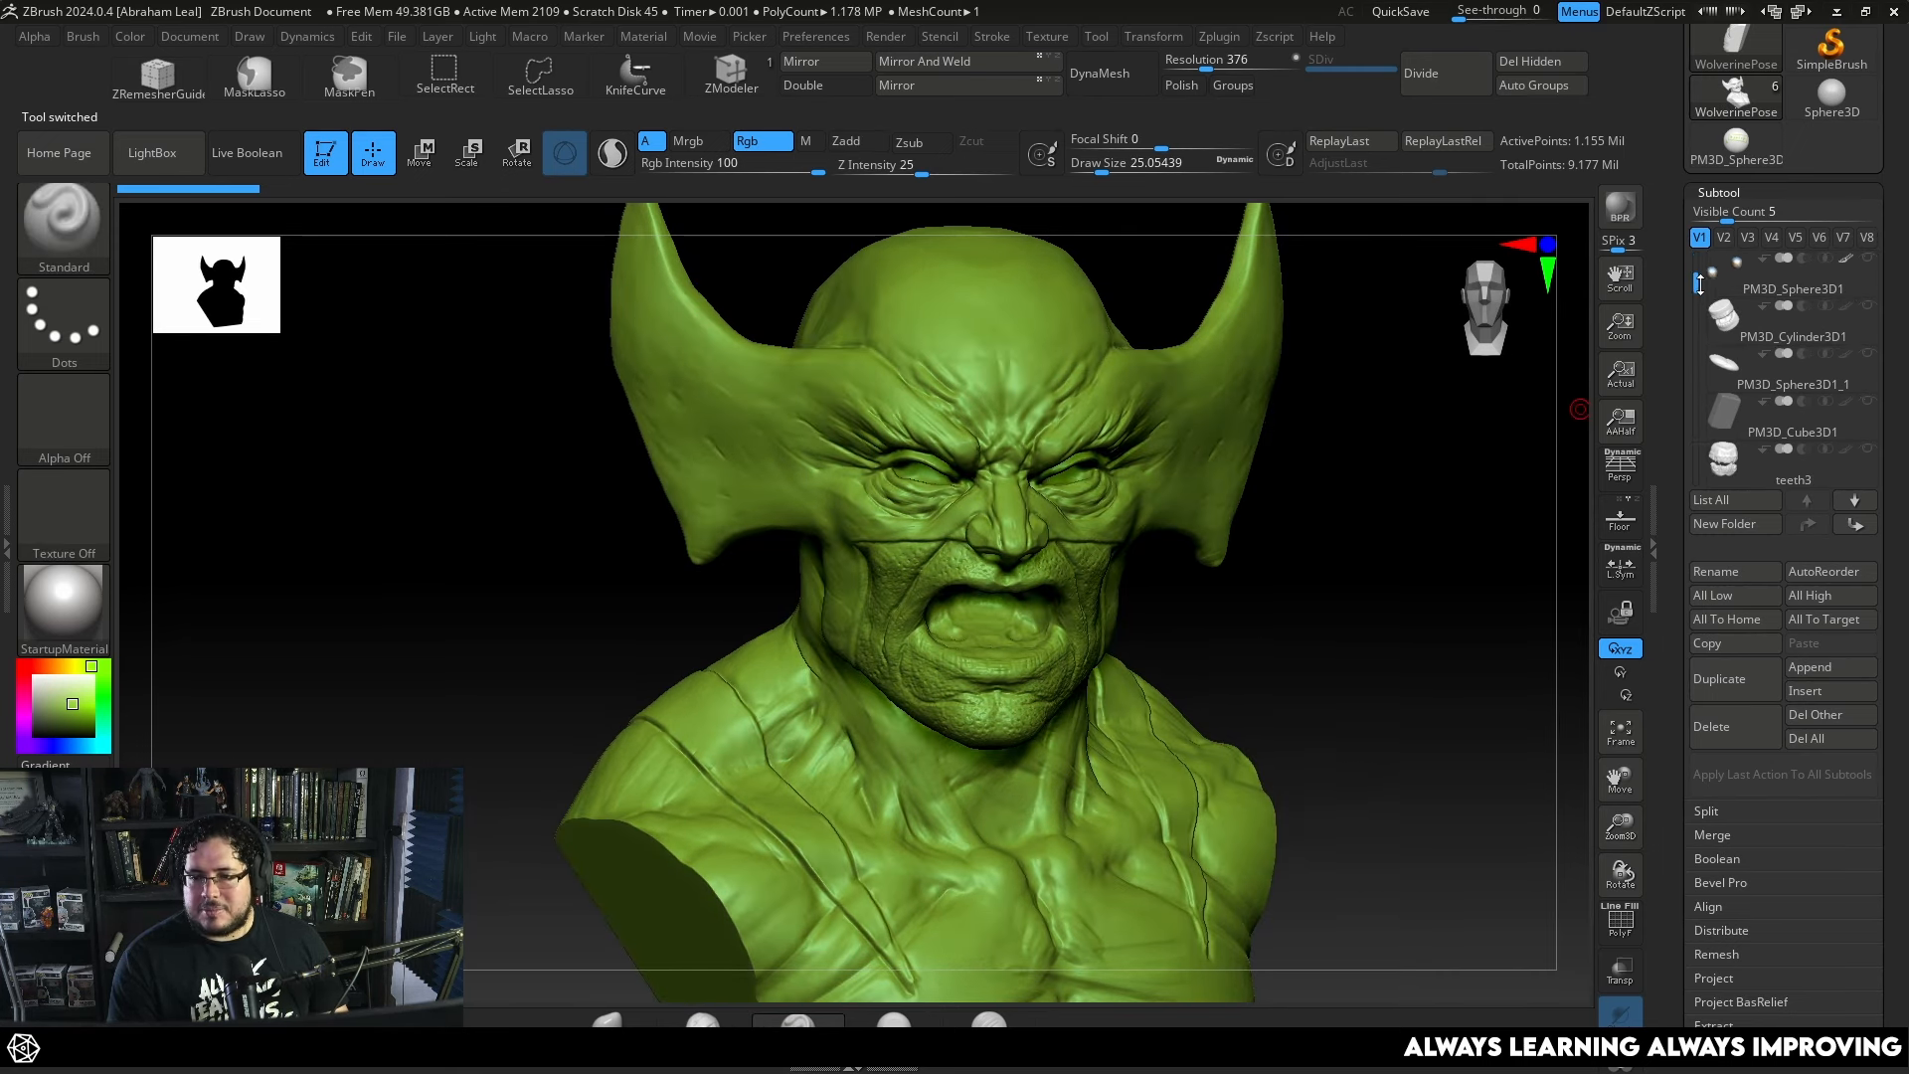
{"action": "left_click", "coordinate": [1867, 449]}
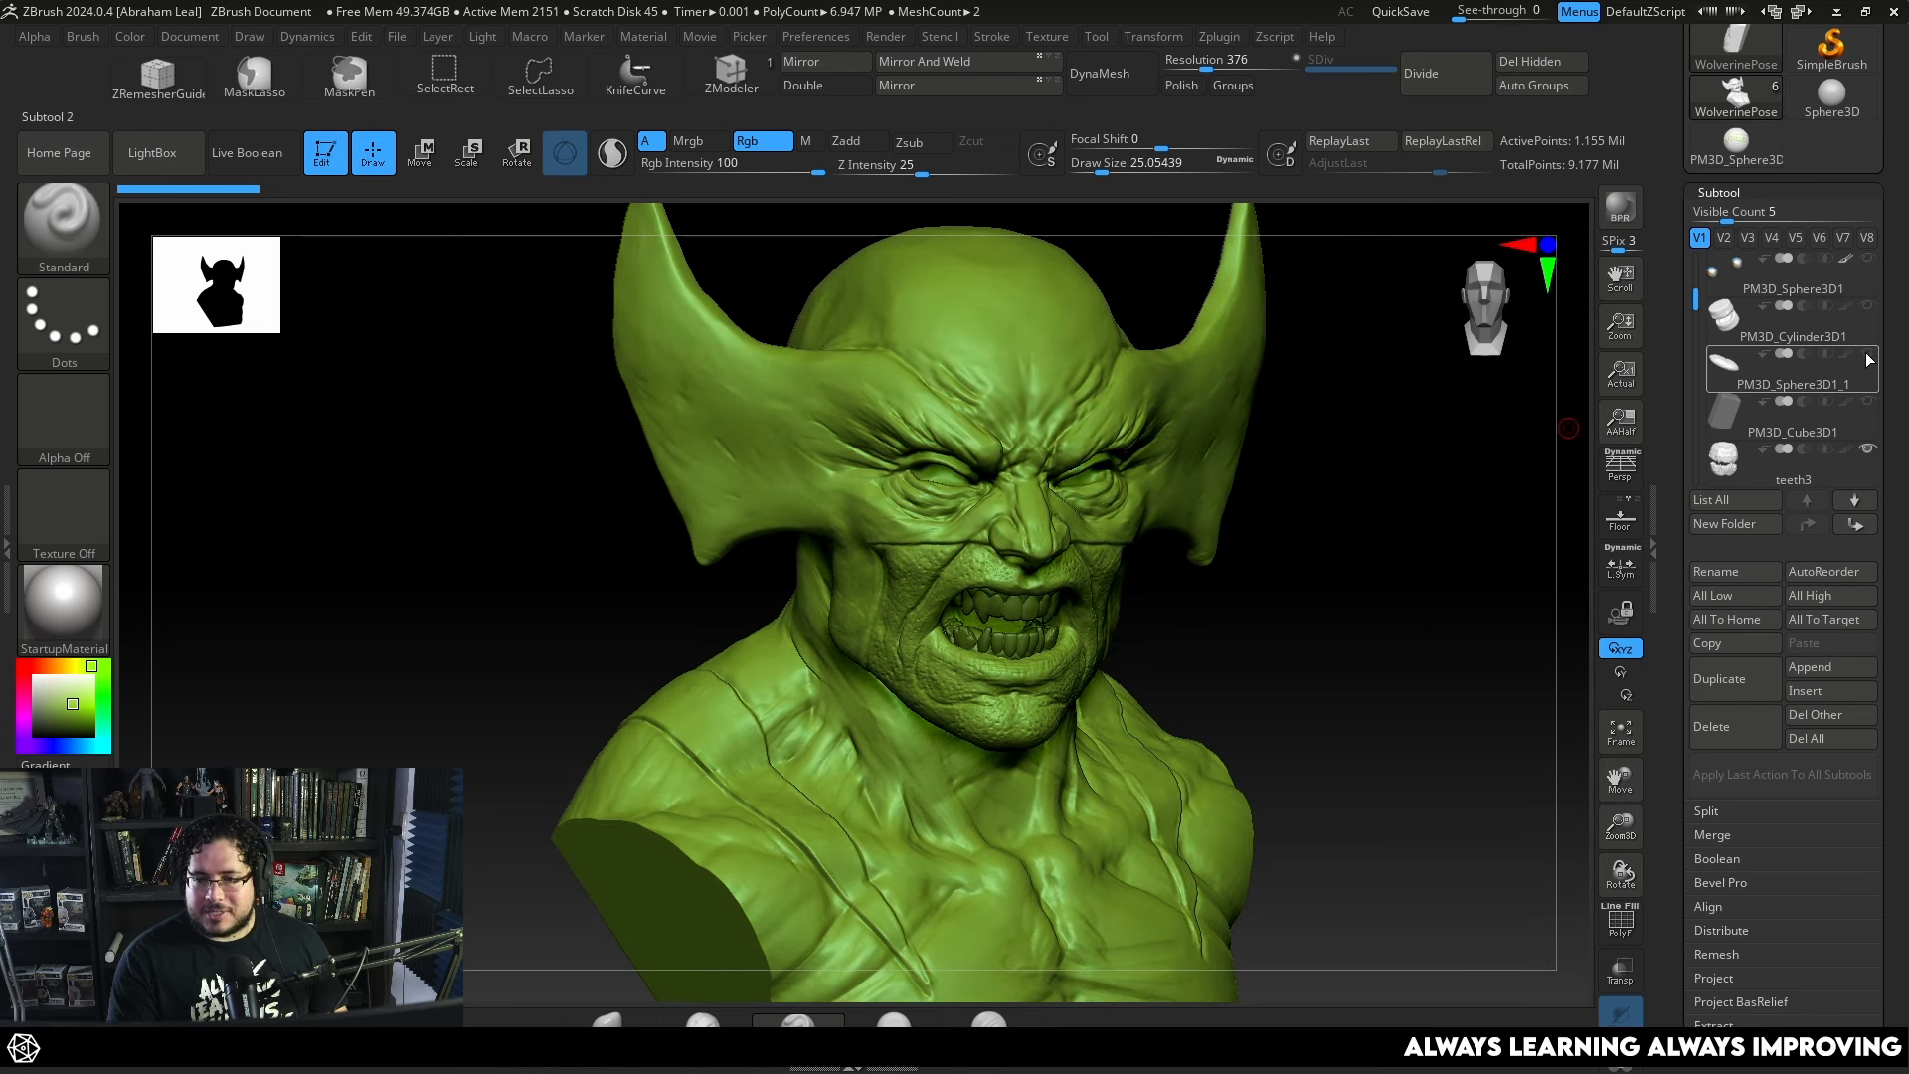
{"action": "left_click", "coordinate": [1867, 259]}
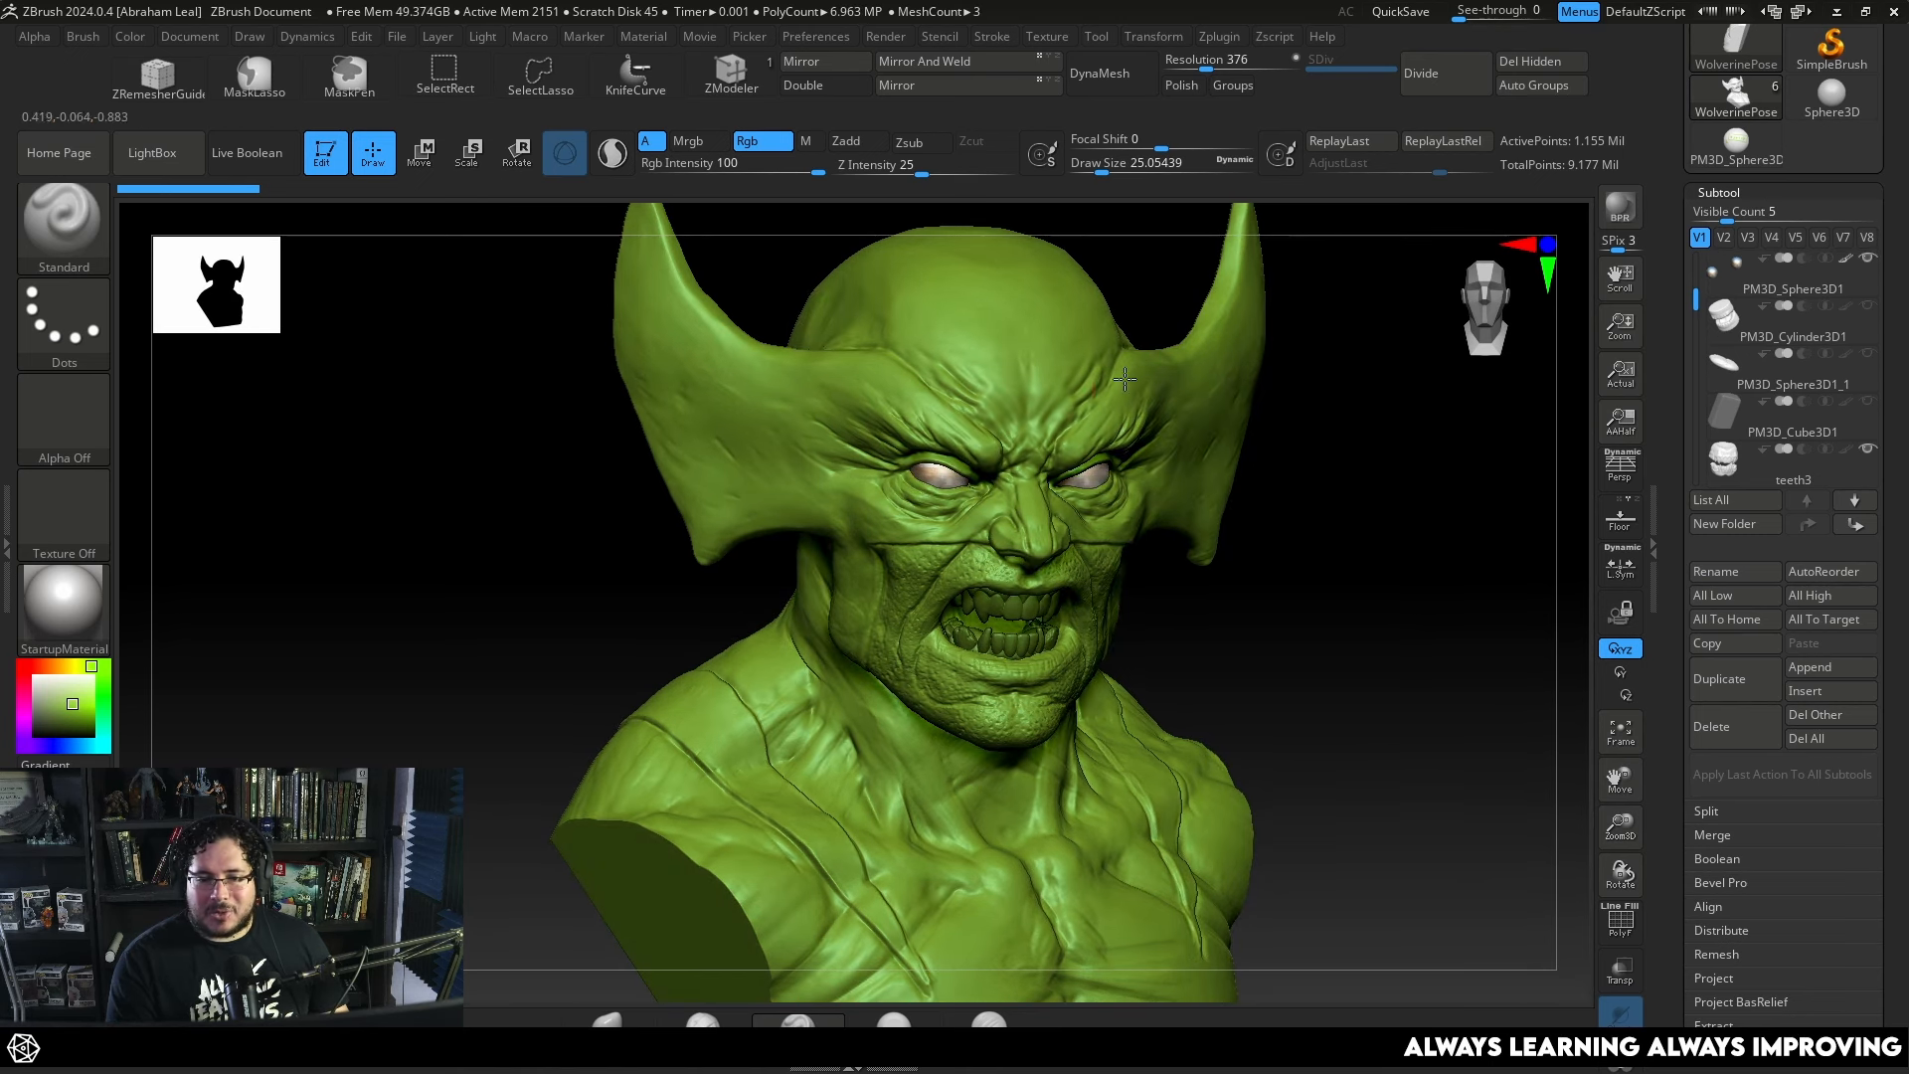
Change the bust's material to BasicMaterial and frame the bust from the front.
{"action": "left_click", "coordinate": [67, 605]}
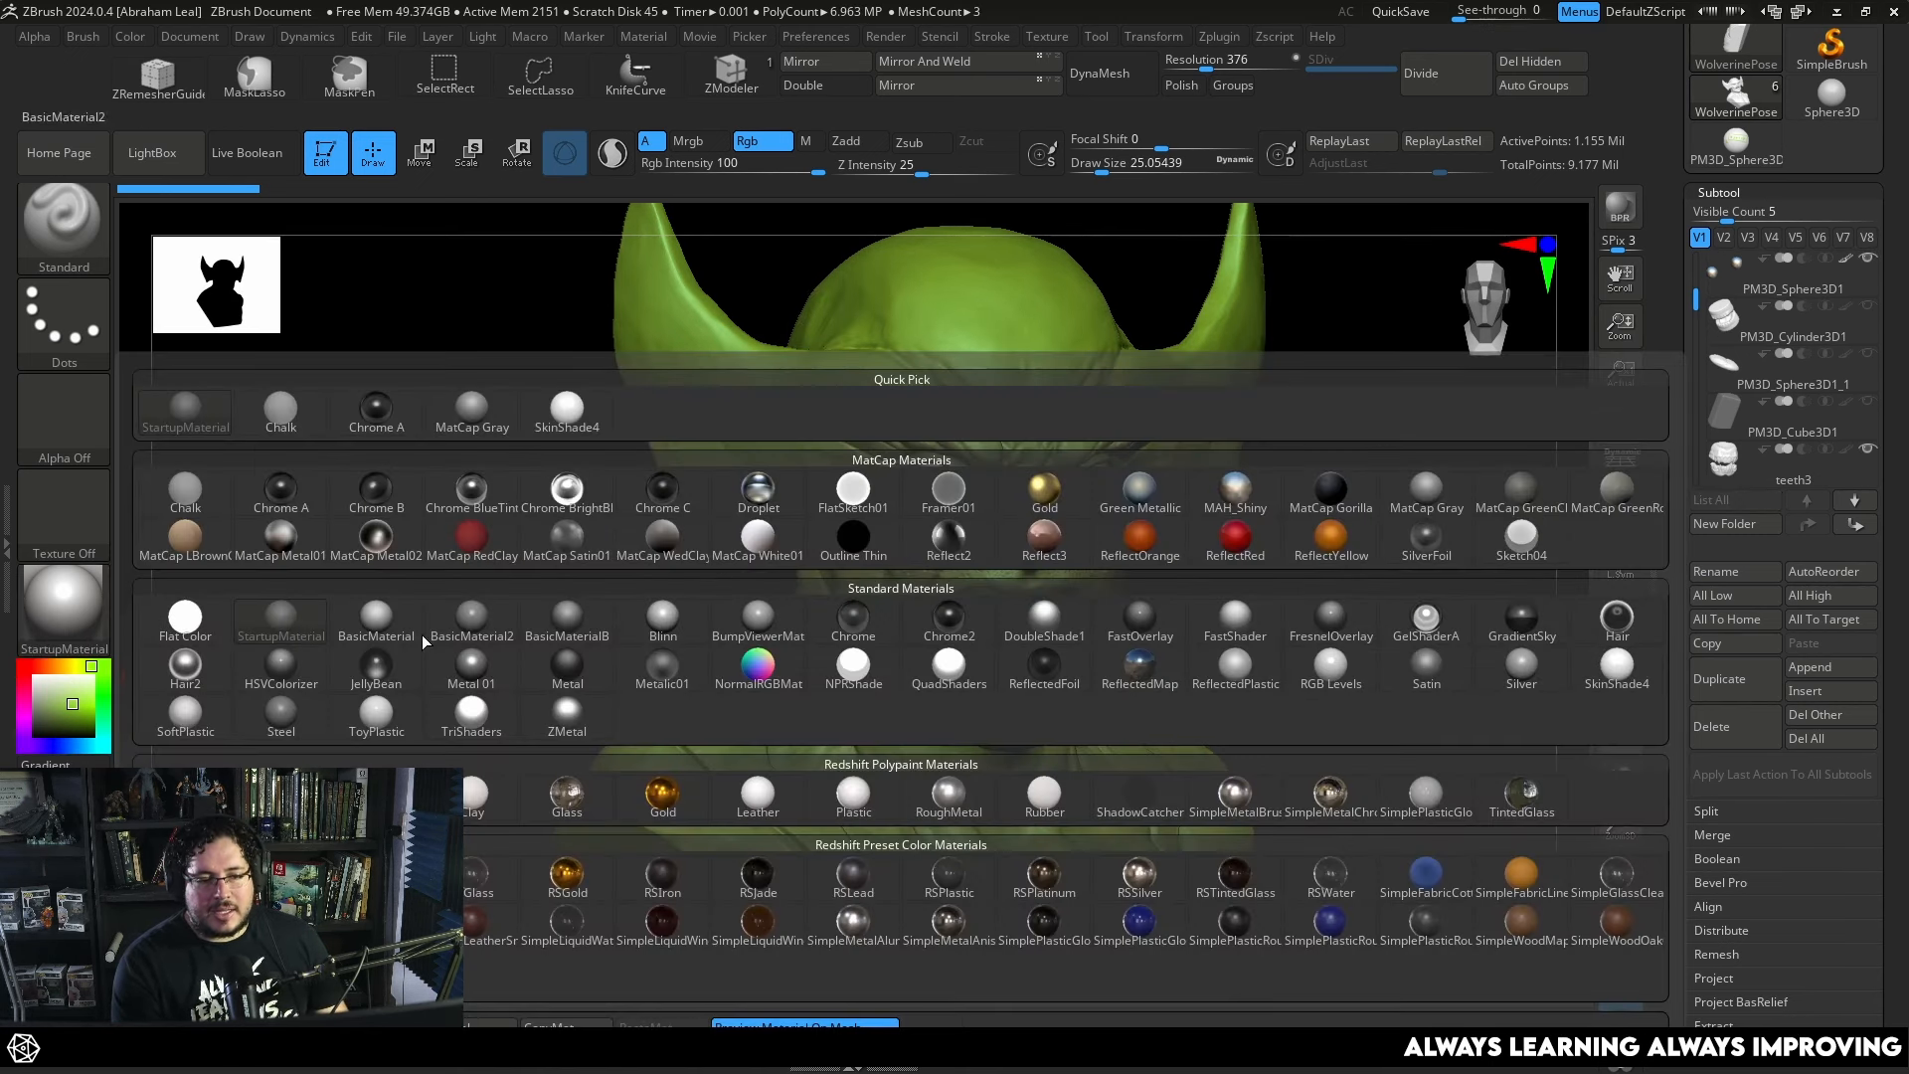
{"action": "left_click", "coordinate": [384, 621]}
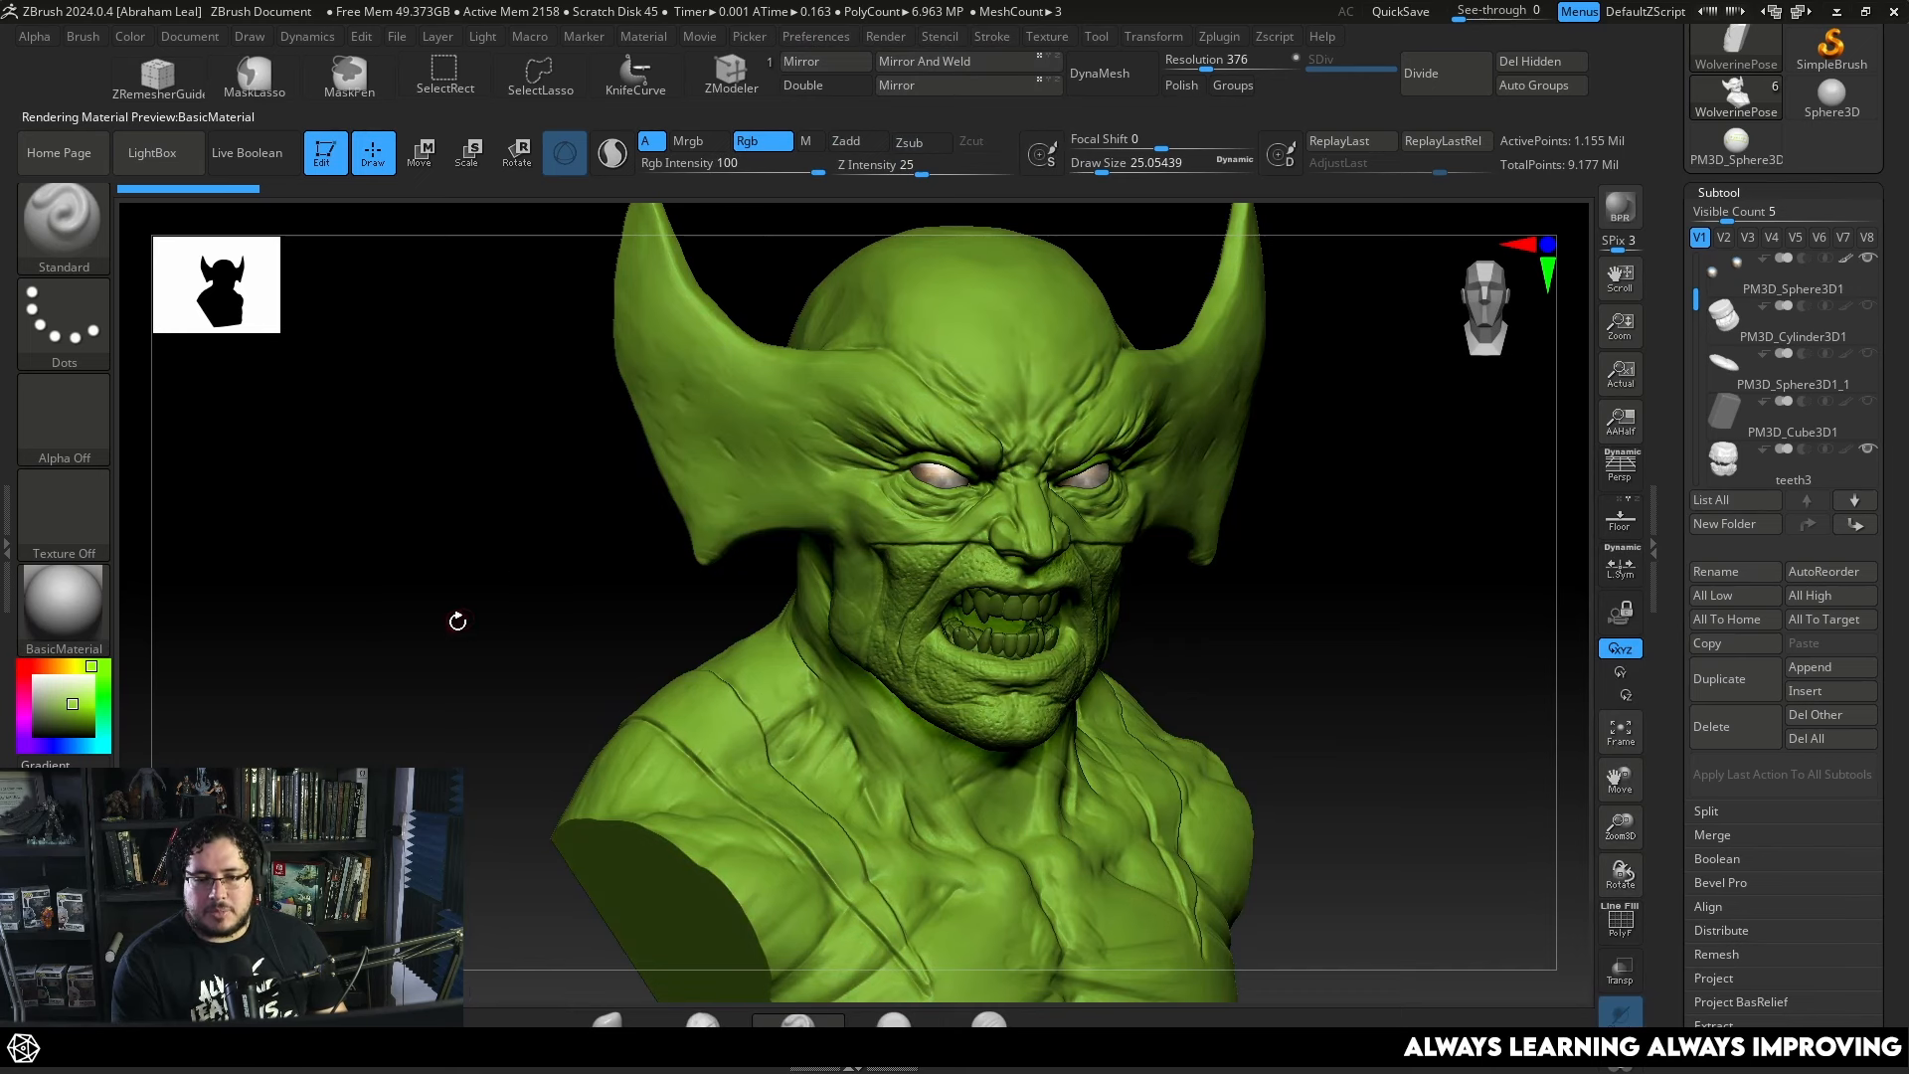
{"action": "mouse_move", "coordinate": [458, 621]}
{"action": "left_mouse_down"}
{"action": "mouse_move", "coordinate": [652, 563]}
{"action": "mouse_move", "coordinate": [558, 595]}
{"action": "mouse_move", "coordinate": [582, 570]}
{"action": "left_mouse_up"}
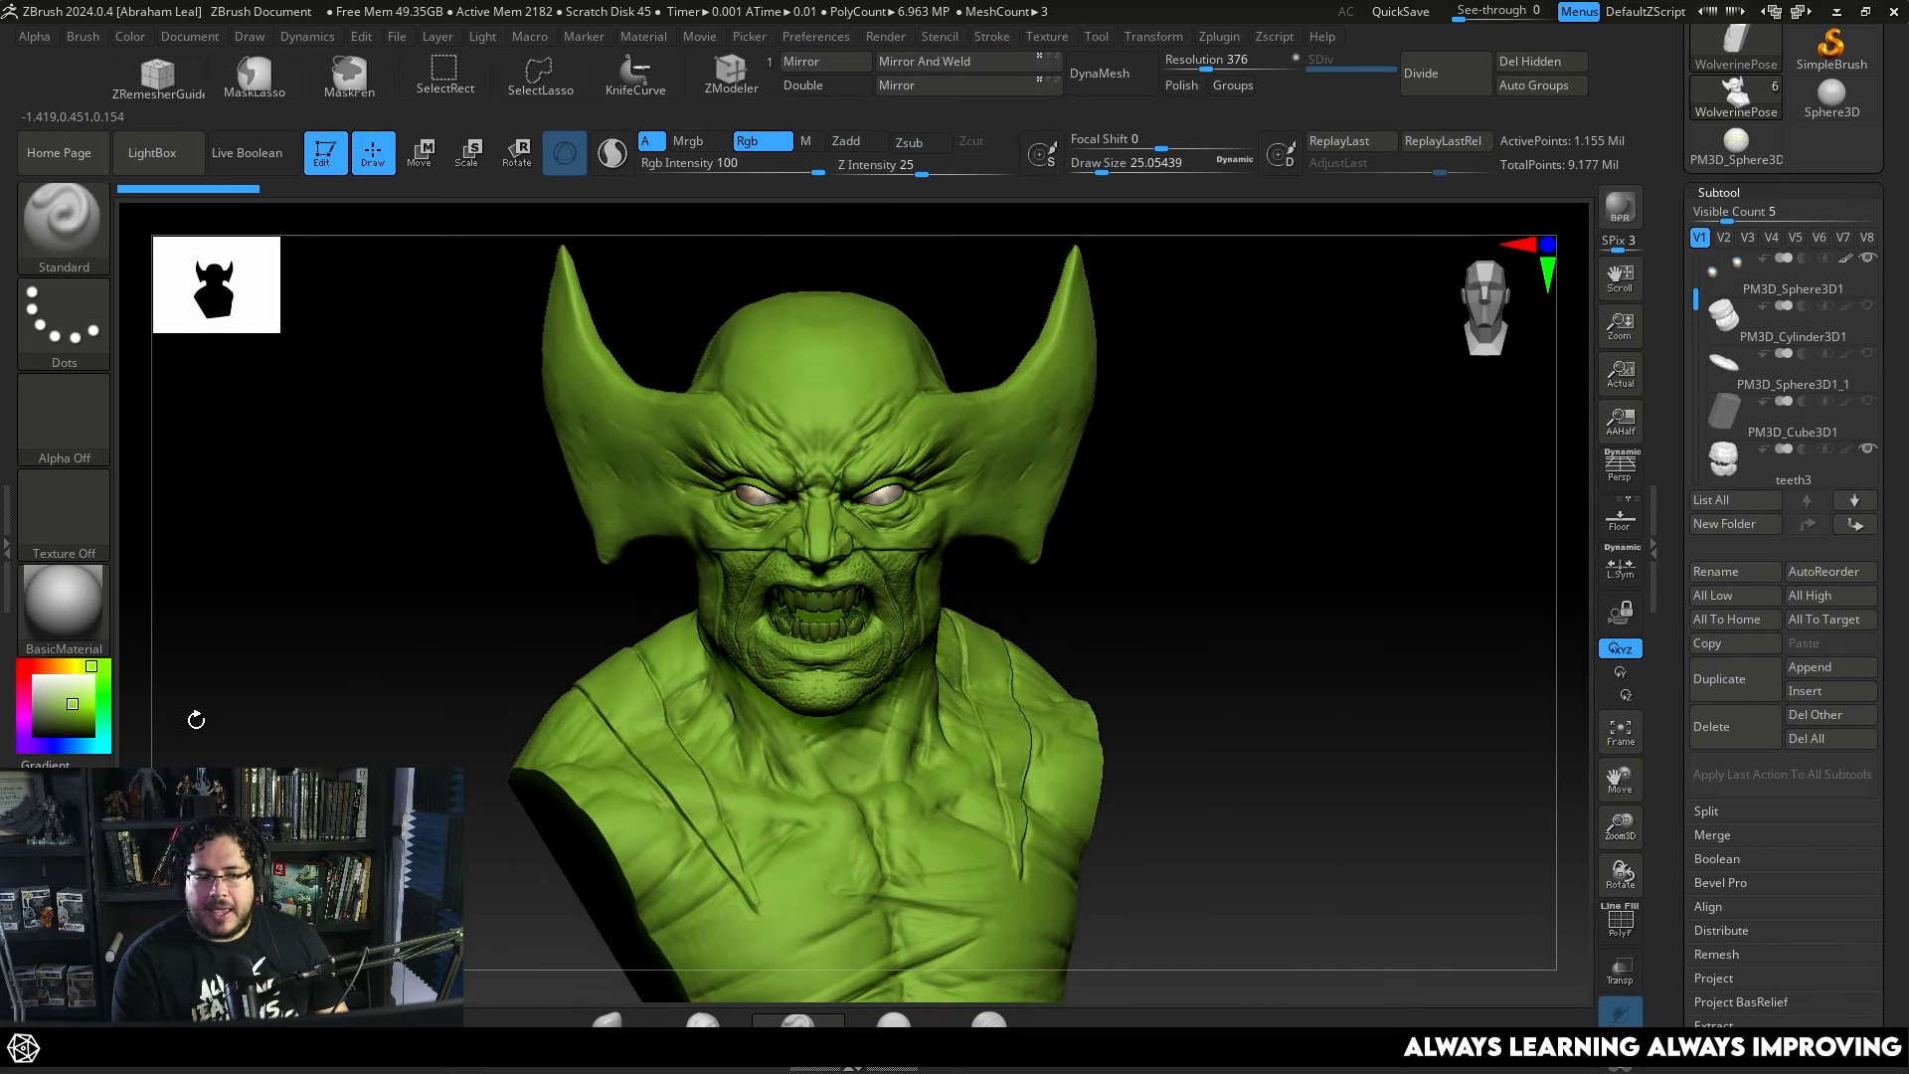
Fill the bust with white and turn on Live Boolean.
{"action": "left_click", "coordinate": [30, 675]}
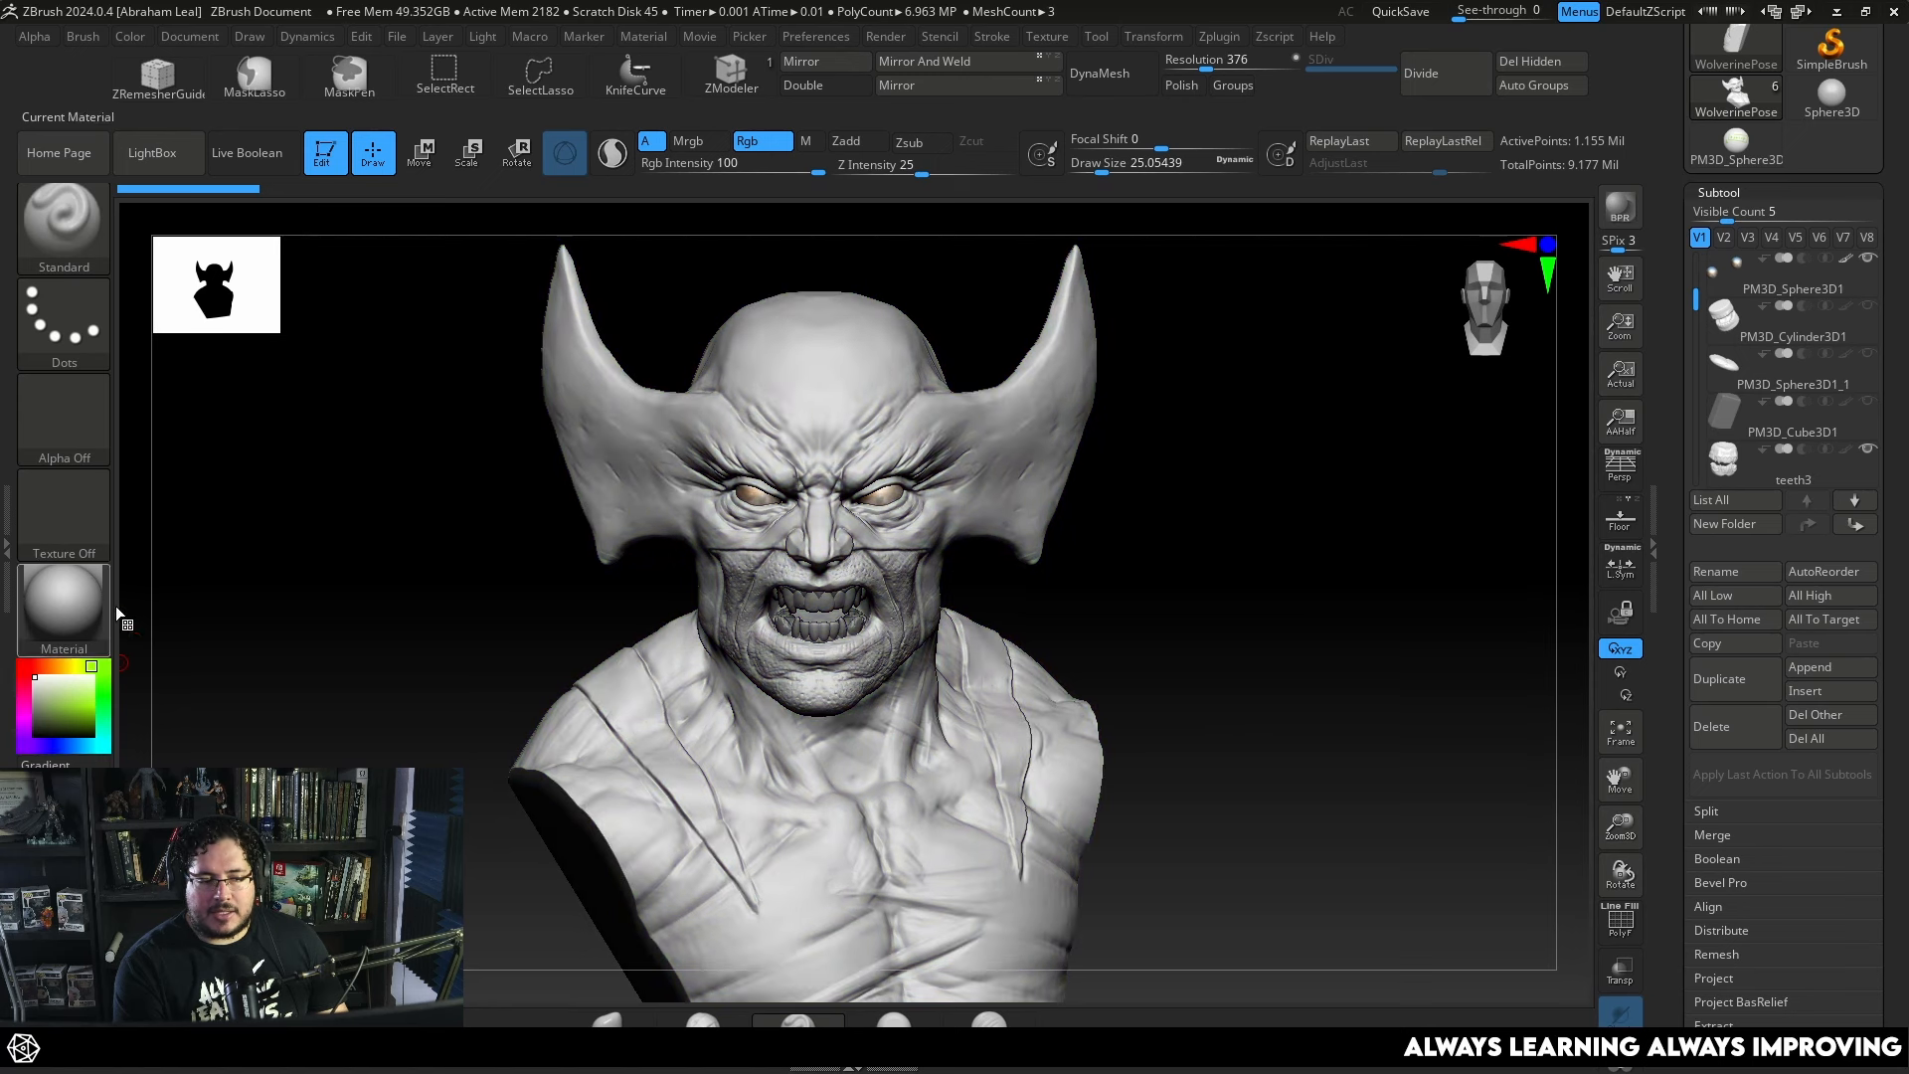
{"action": "left_click", "coordinate": [246, 152]}
{"action": "left_click", "coordinate": [129, 35]}
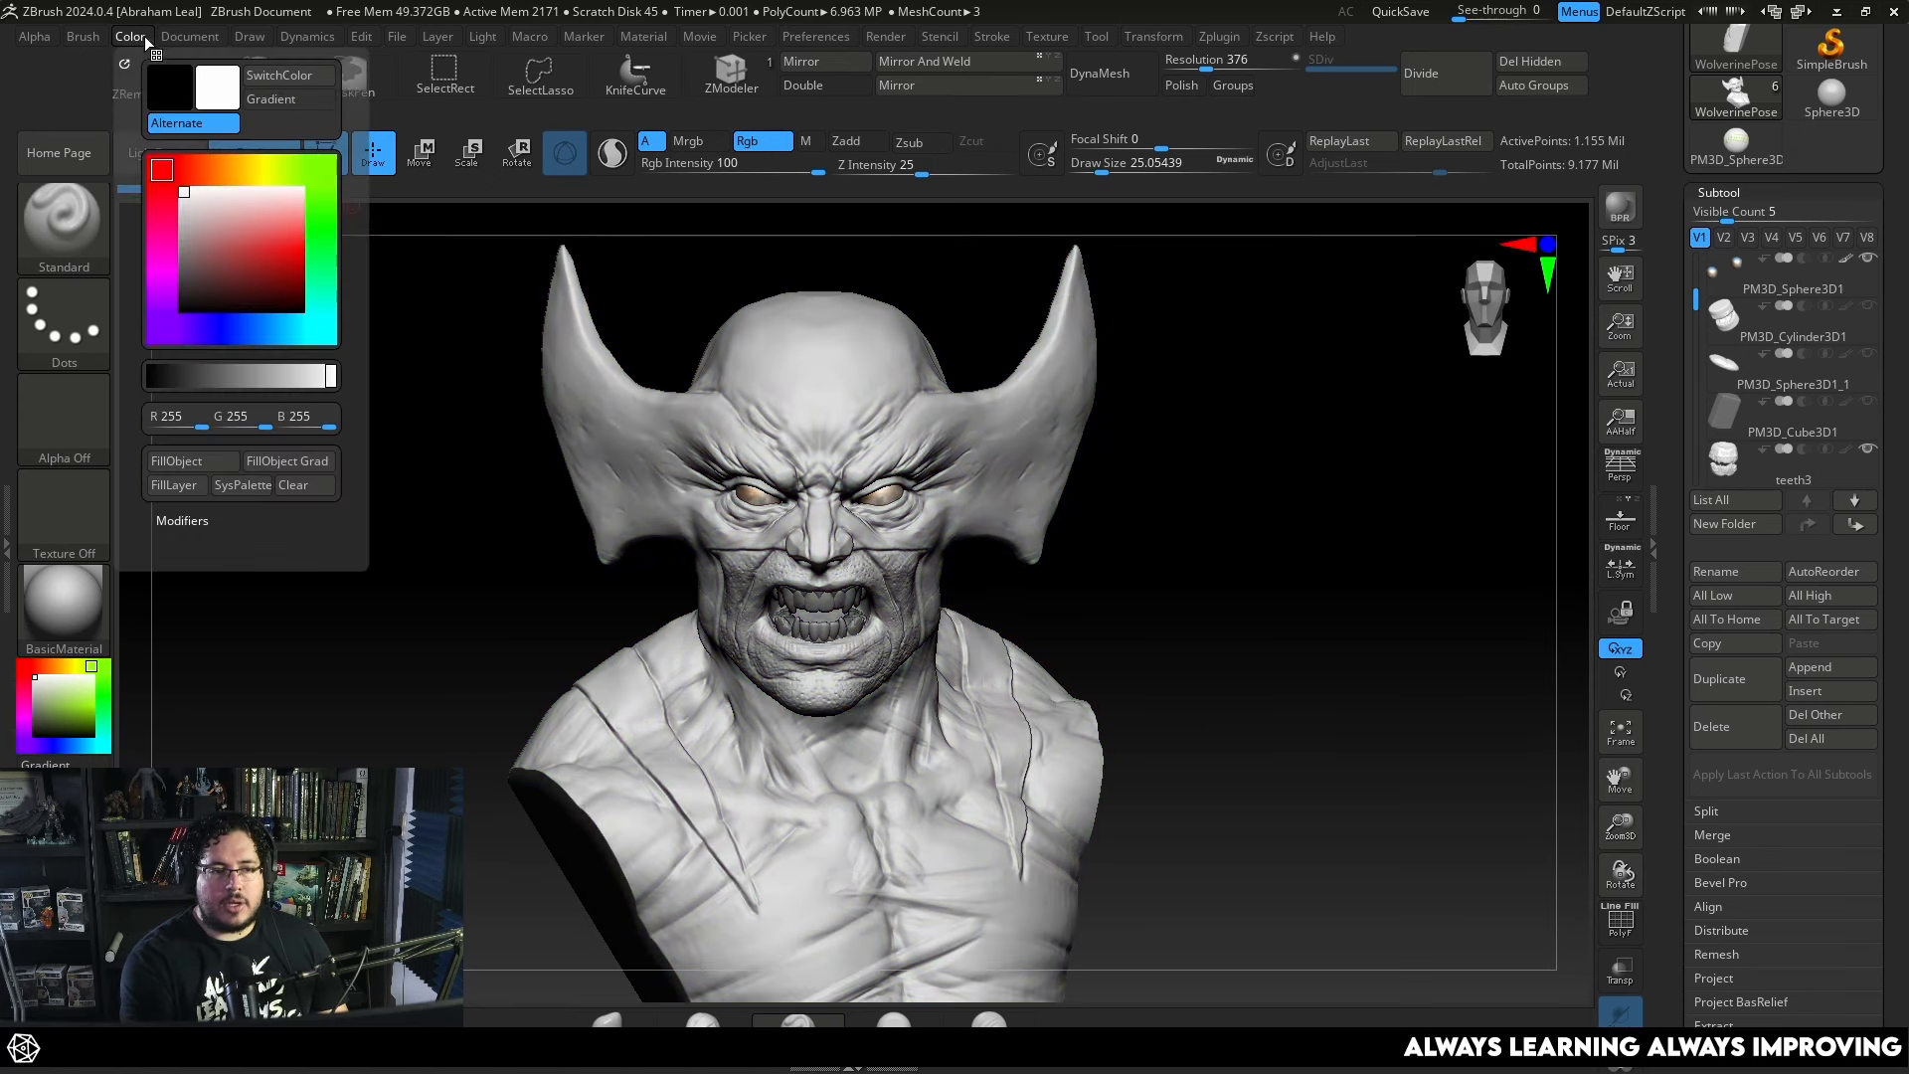
{"action": "left_click", "coordinate": [229, 464]}
Choose a brownish orange colour and paint a first patch on the cheek with a draw size of about 56.
{"action": "left_click_drag", "start_coordinate": [527, 617], "coordinate": [830, 547]}
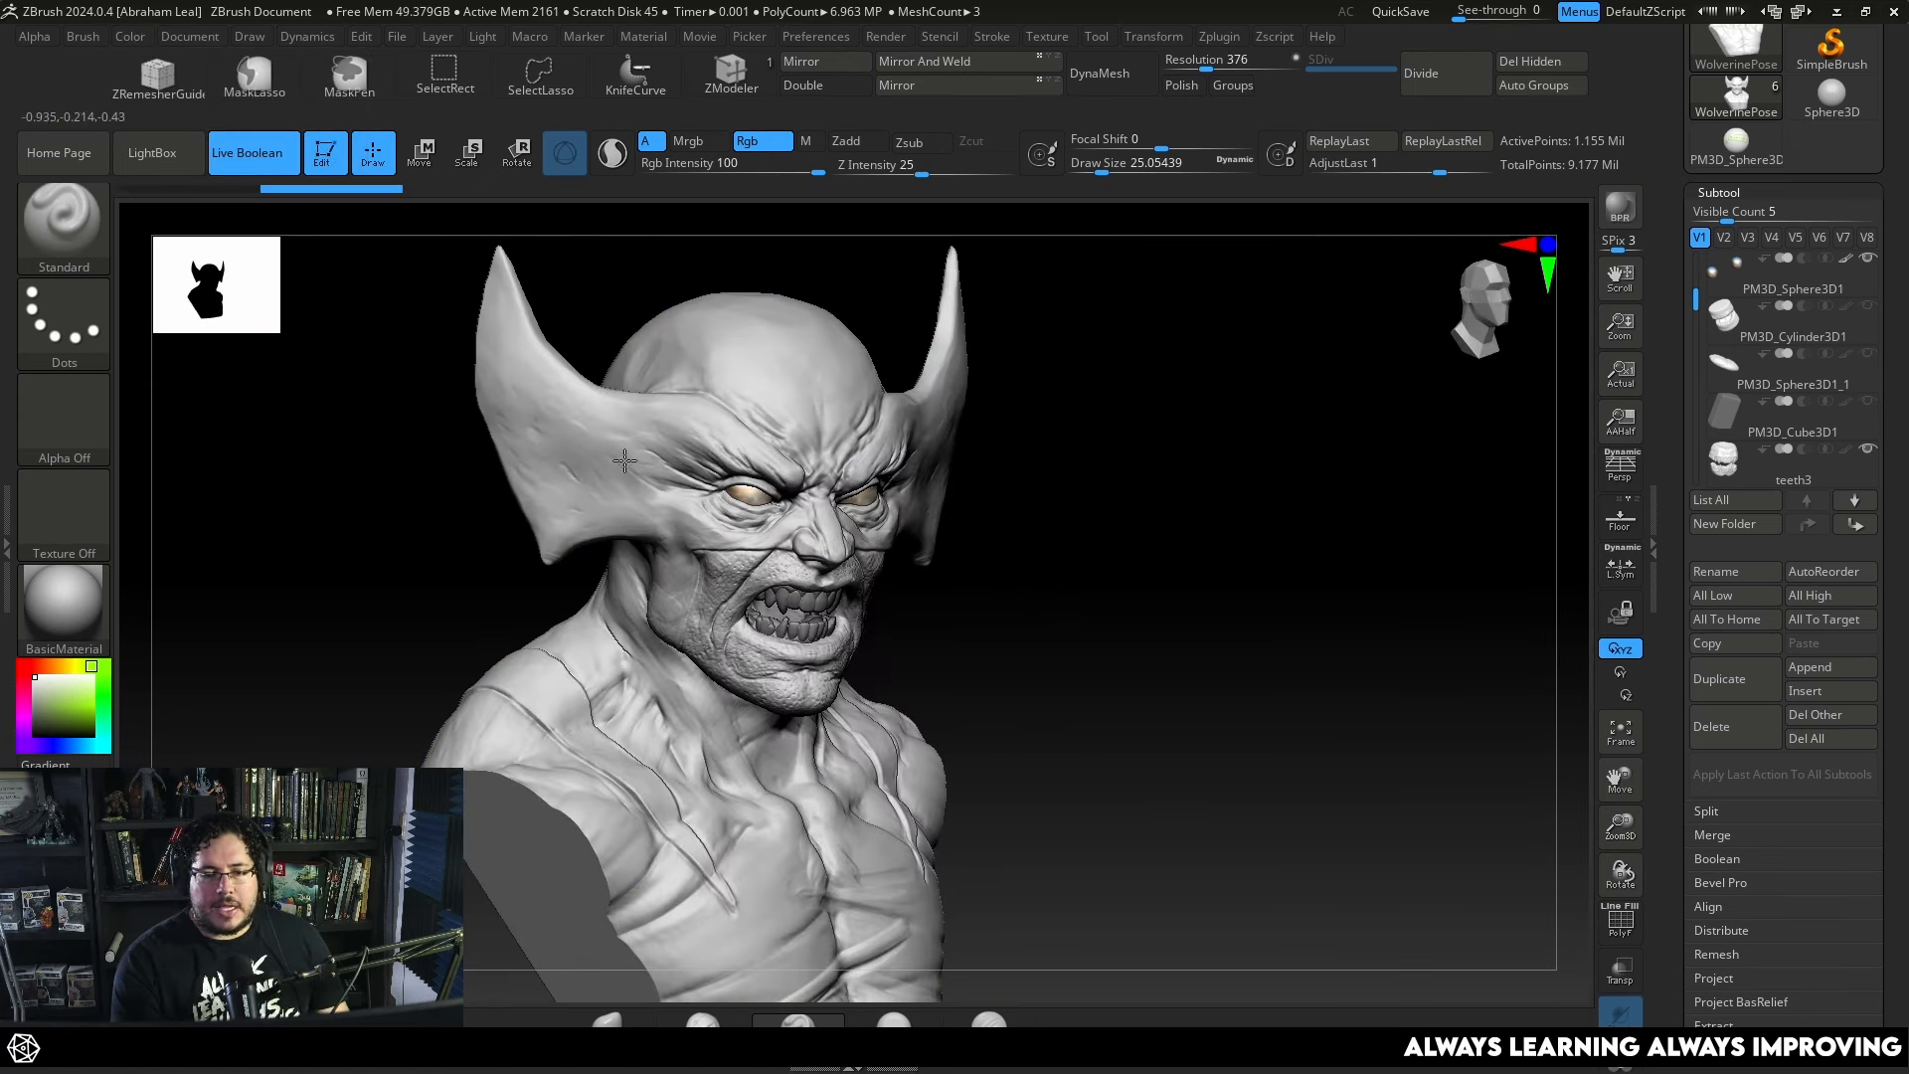
{"action": "left_click_drag", "start_coordinate": [1065, 552], "coordinate": [942, 614]}
{"action": "left_click_drag", "start_coordinate": [1060, 627], "coordinate": [1014, 626], "text": "alt"}
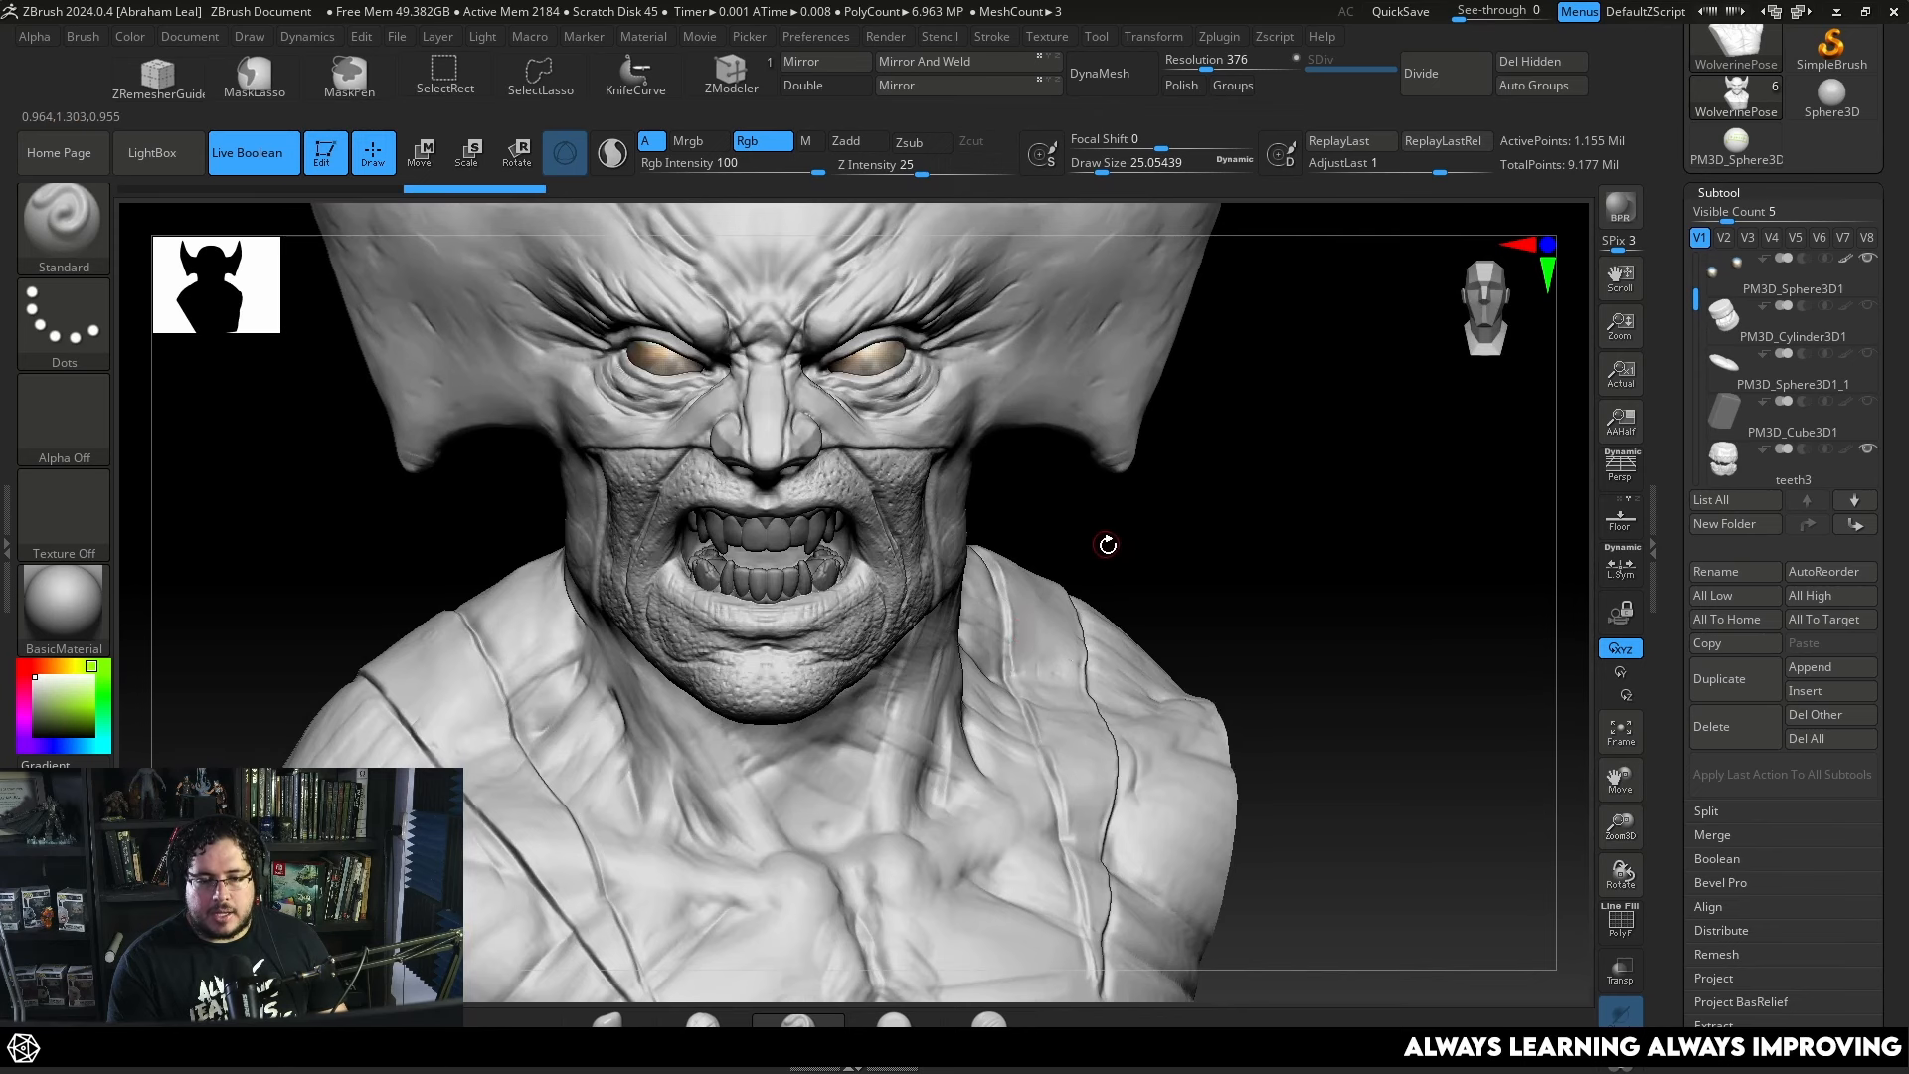
{"action": "left_click_drag", "start_coordinate": [1104, 541], "coordinate": [1095, 483]}
{"action": "left_click_drag", "start_coordinate": [397, 537], "coordinate": [373, 494]}
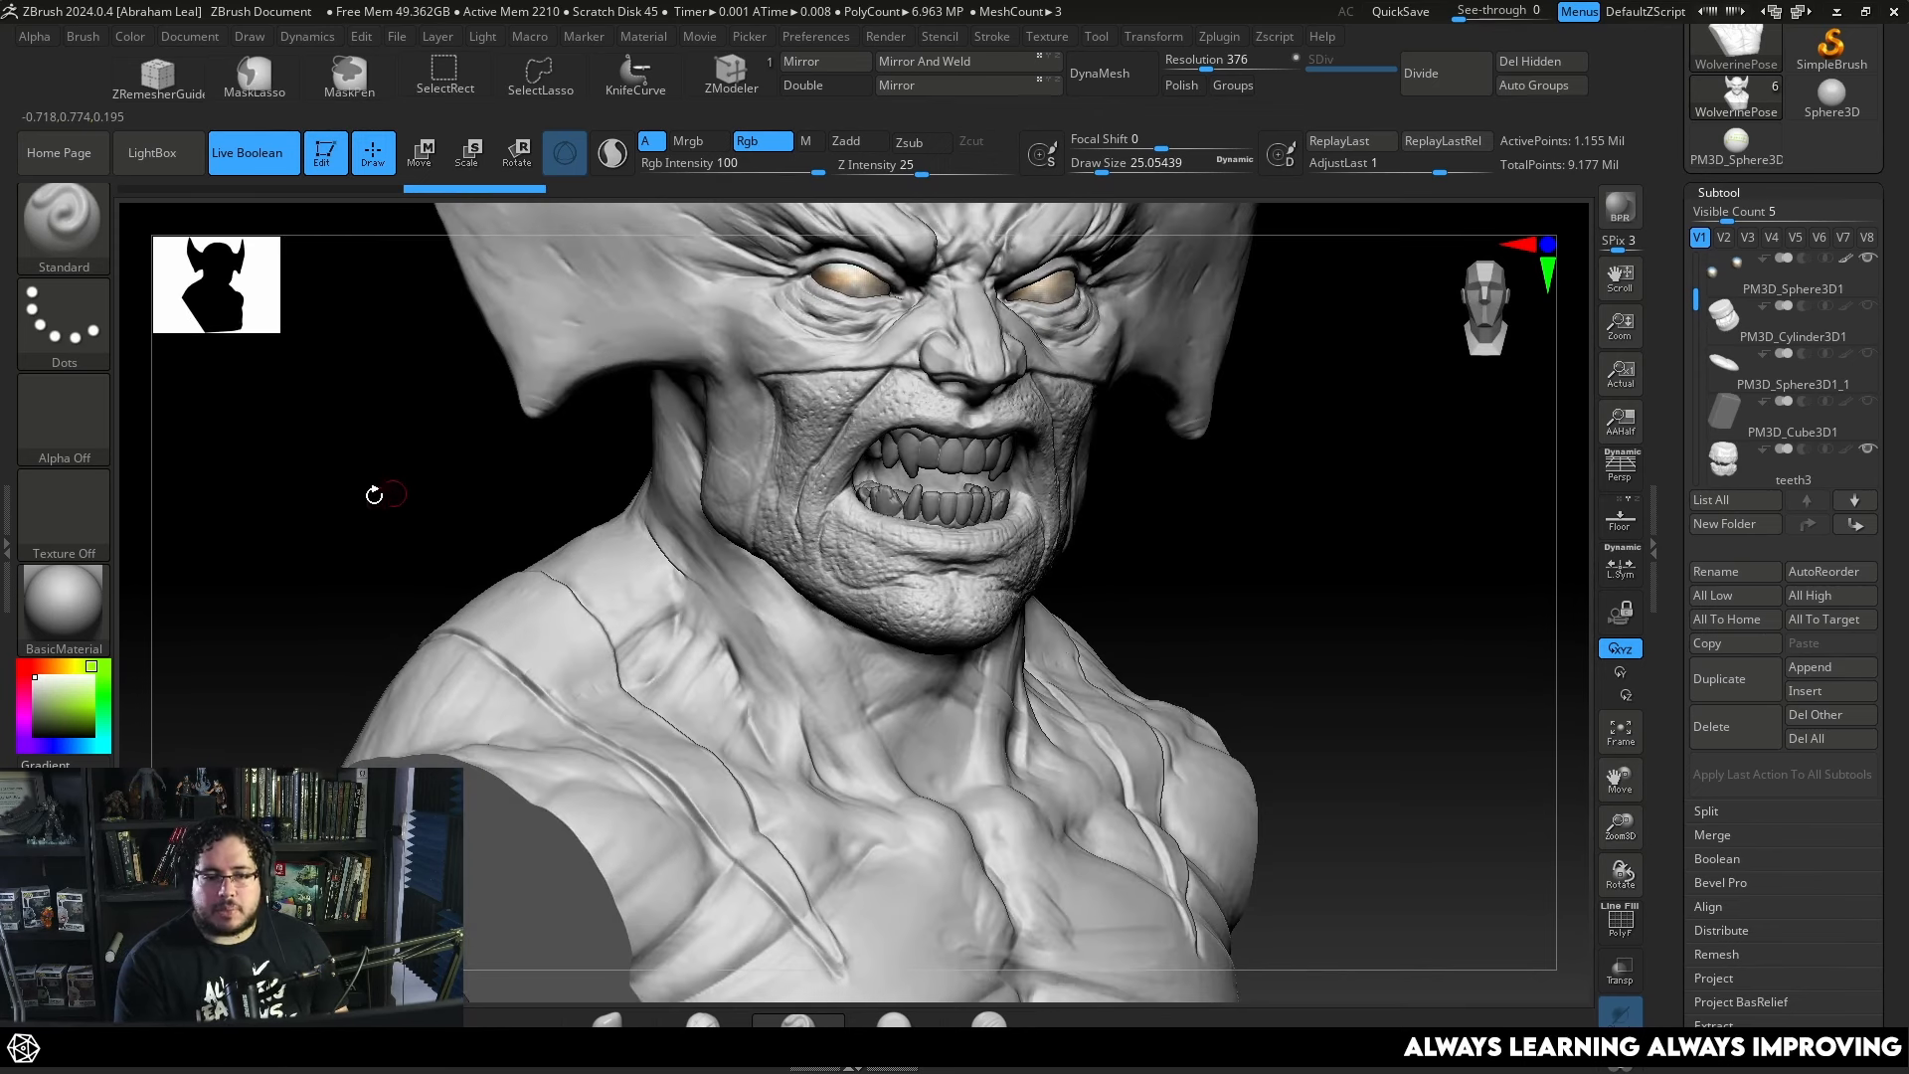
{"action": "left_click", "coordinate": [51, 666]}
{"action": "left_click_drag", "start_coordinate": [64, 696], "coordinate": [57, 693]}
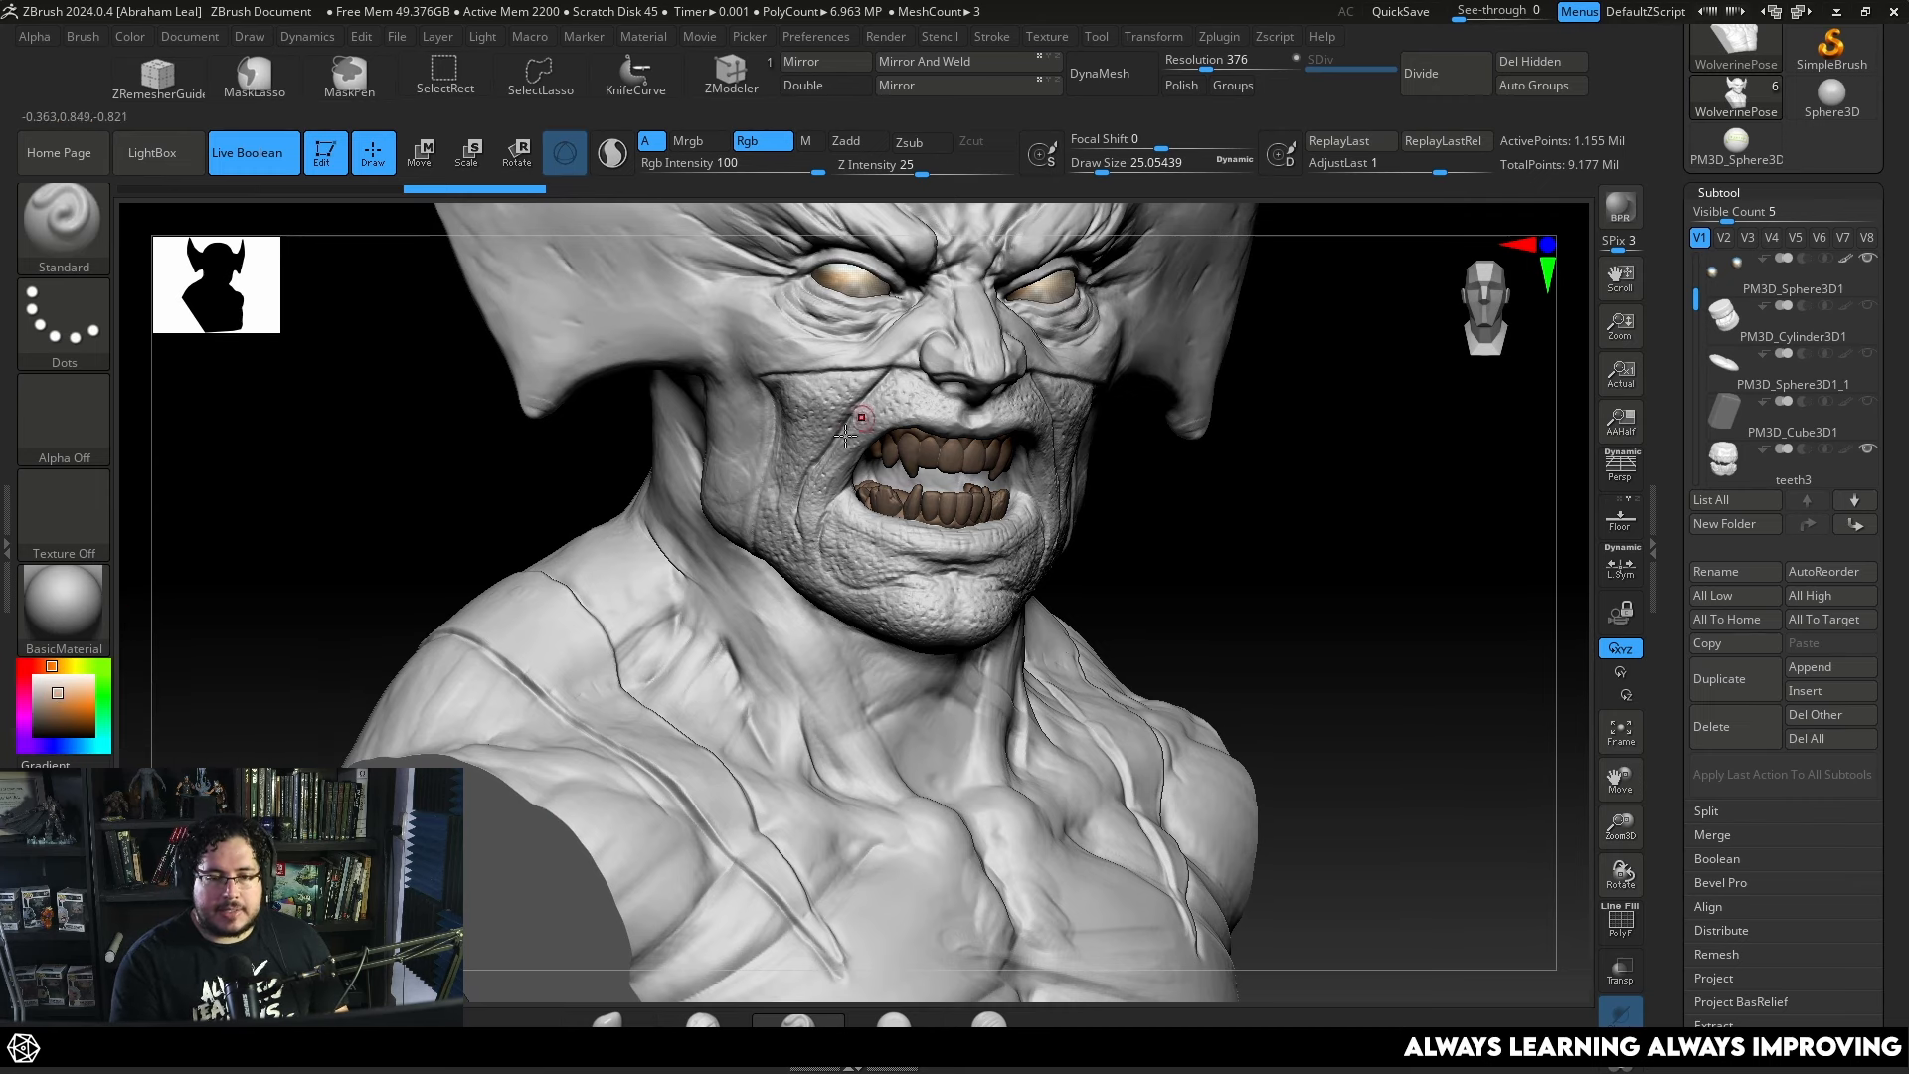
{"action": "key", "text": "space"}
{"action": "mouse_move", "coordinate": [845, 435]}
{"action": "left_mouse_down"}
{"action": "mouse_move", "coordinate": [900, 434]}
{"action": "mouse_move", "coordinate": [846, 428]}
{"action": "mouse_move", "coordinate": [810, 393]}
{"action": "left_mouse_up"}
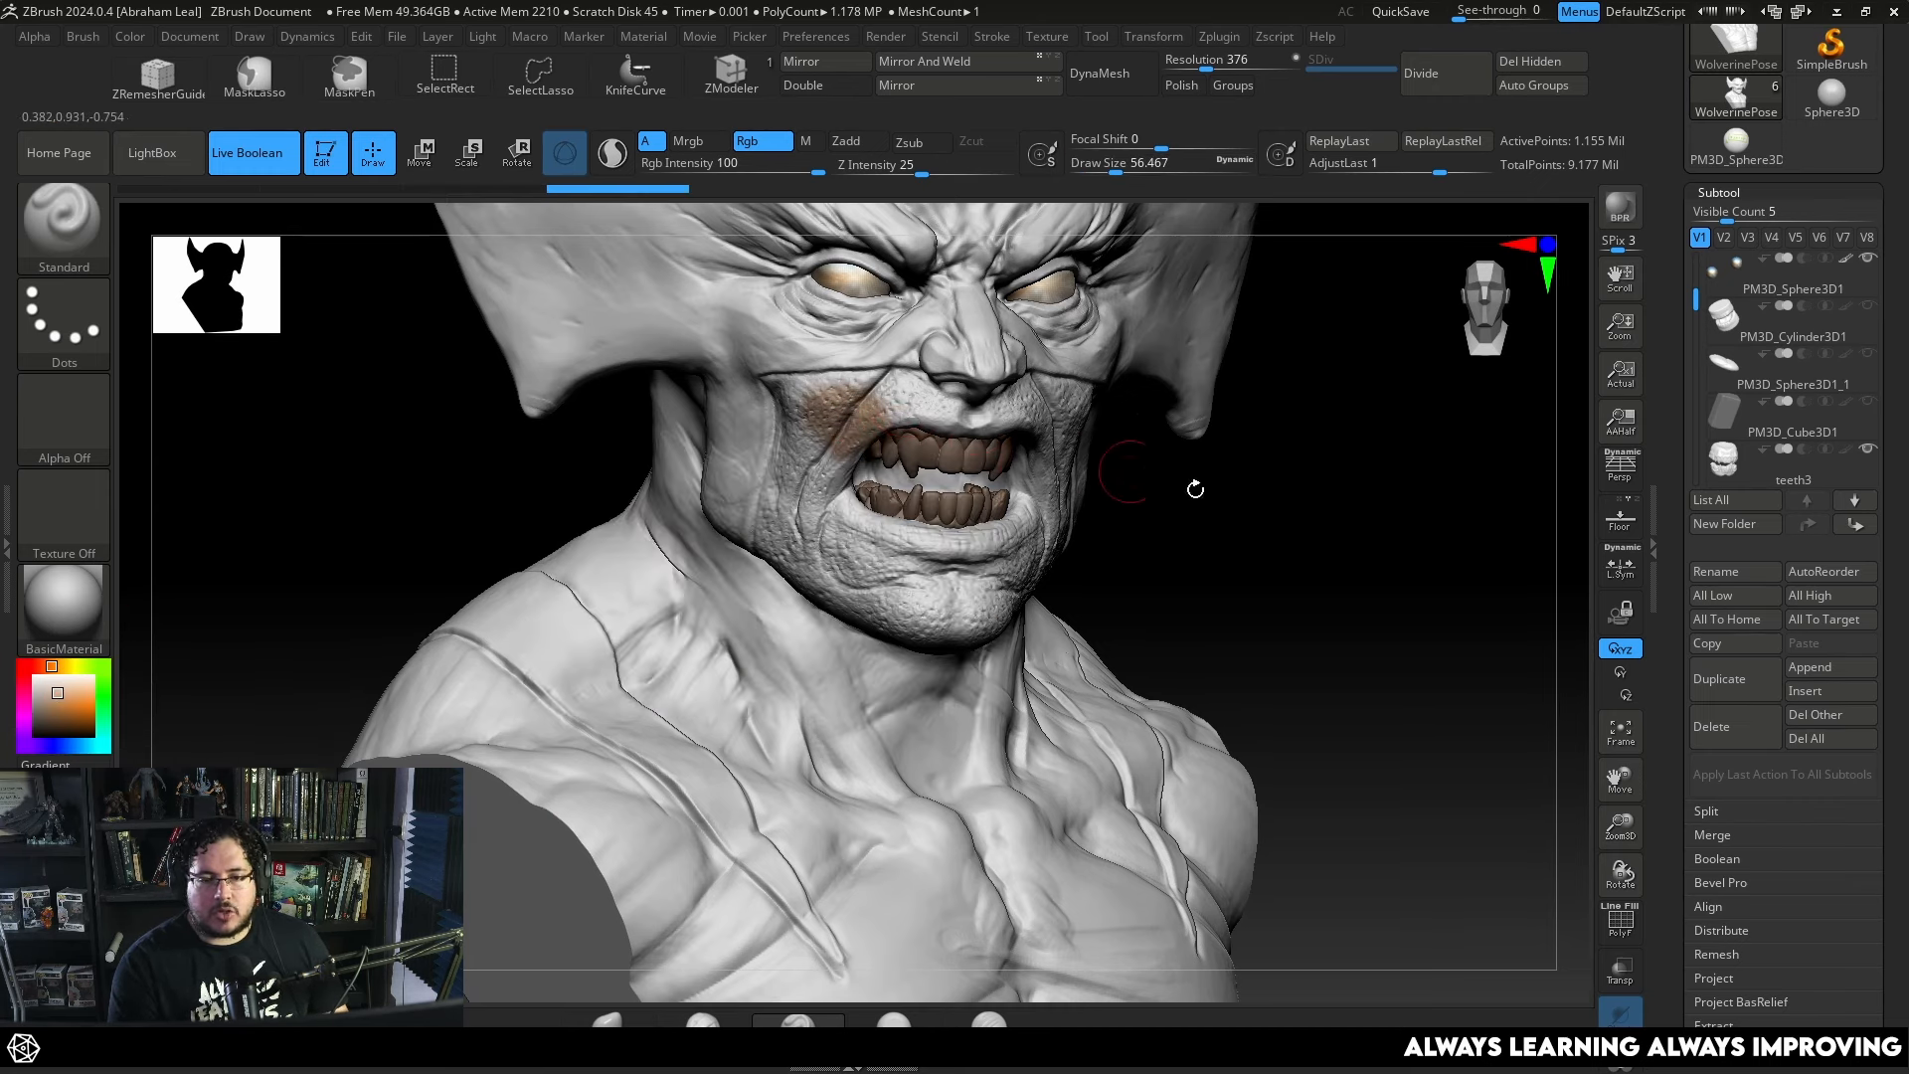
Raise the draw size to 112, desaturate the brown slightly and paint it over the cheeks, mouth area and chin.
{"action": "mouse_move", "coordinate": [1195, 489]}
{"action": "left_mouse_down", "text": "alt"}
{"action": "mouse_move", "coordinate": [1257, 400]}
{"action": "mouse_move", "coordinate": [1372, 338]}
{"action": "left_mouse_up", "text": "alt"}
{"action": "key", "text": "s"}
{"action": "mouse_move", "coordinate": [853, 386]}
{"action": "left_mouse_down"}
{"action": "mouse_move", "coordinate": [875, 385]}
{"action": "mouse_move", "coordinate": [786, 353]}
{"action": "mouse_move", "coordinate": [782, 315]}
{"action": "mouse_move", "coordinate": [795, 488]}
{"action": "left_mouse_up"}
{"action": "left_click_drag", "start_coordinate": [1073, 613], "coordinate": [994, 477]}
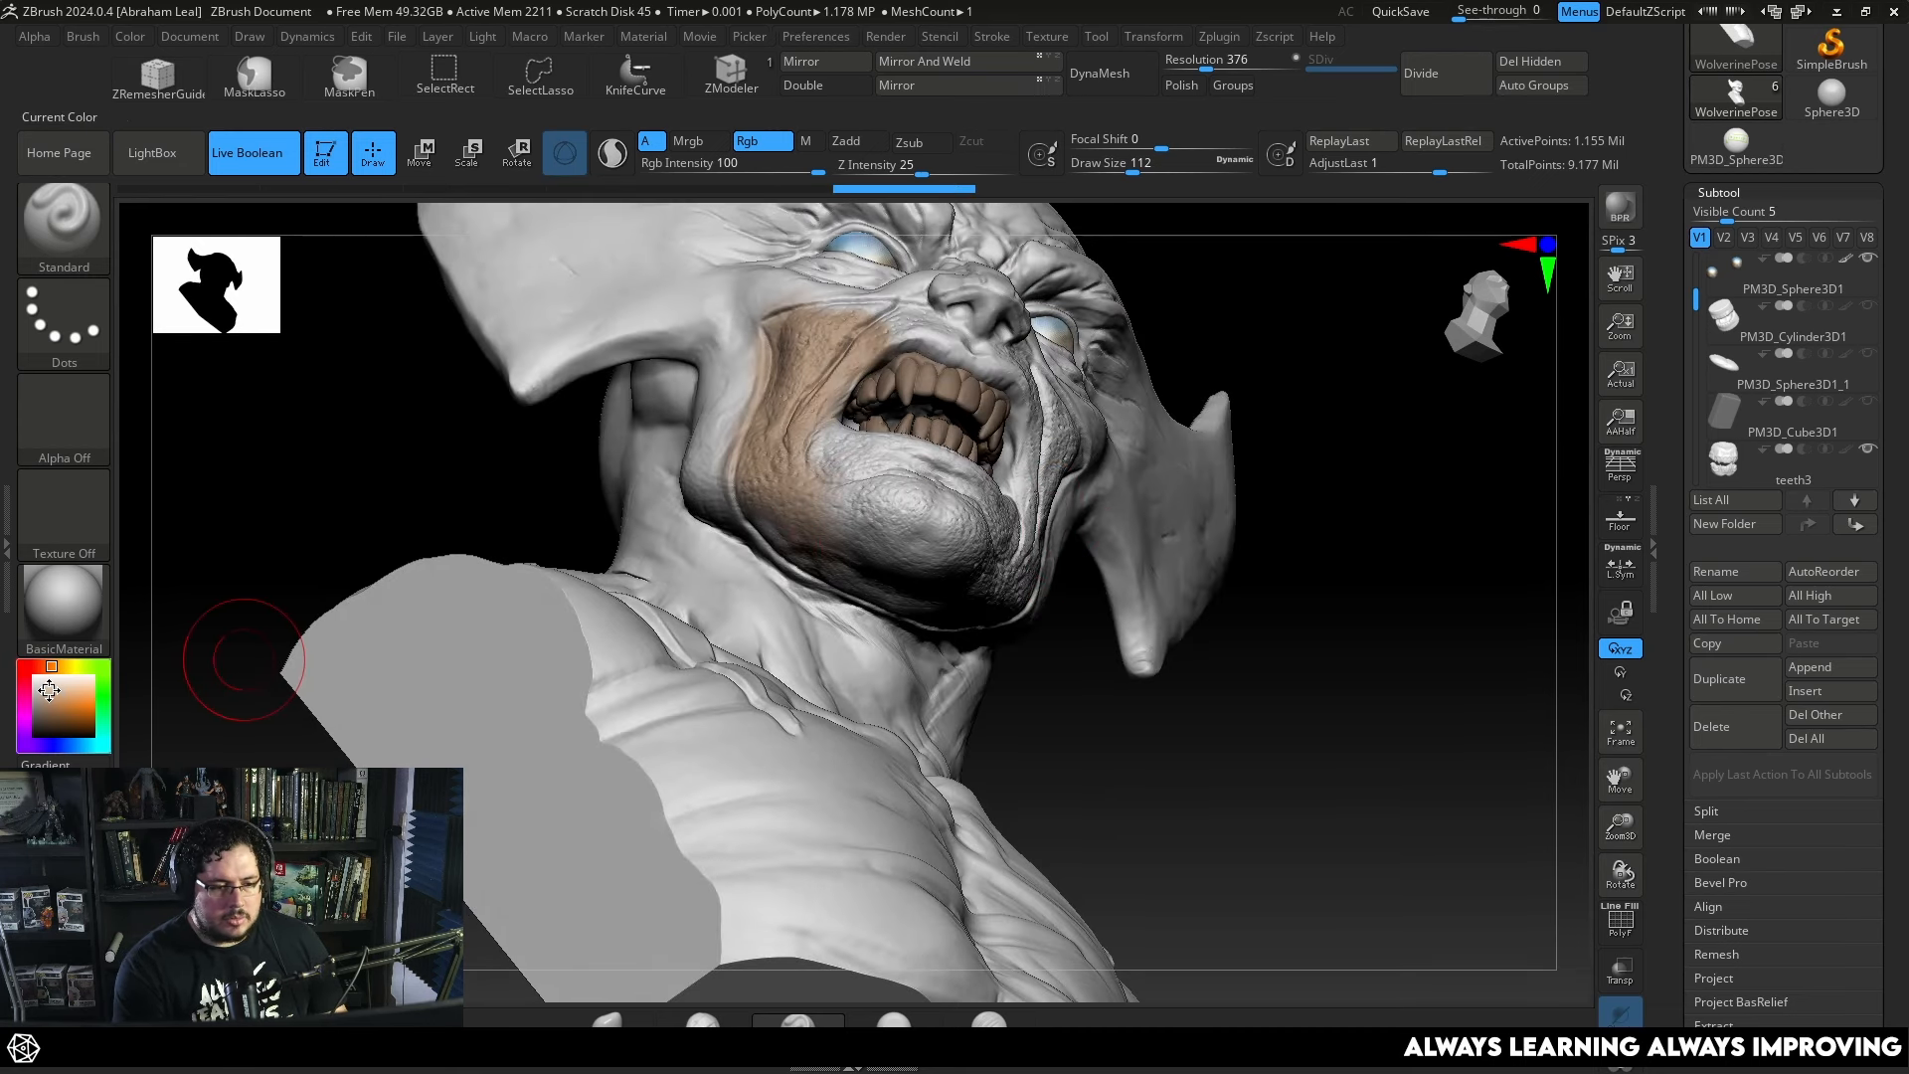
{"action": "mouse_move", "coordinate": [798, 380]}
{"action": "left_mouse_down"}
{"action": "mouse_move", "coordinate": [795, 333]}
{"action": "mouse_move", "coordinate": [827, 478]}
{"action": "mouse_move", "coordinate": [865, 497]}
{"action": "left_mouse_up"}
{"action": "mouse_move", "coordinate": [1074, 626]}
{"action": "left_mouse_down"}
{"action": "mouse_move", "coordinate": [950, 483]}
{"action": "mouse_move", "coordinate": [805, 493]}
{"action": "mouse_move", "coordinate": [895, 428]}
{"action": "mouse_move", "coordinate": [955, 557]}
{"action": "mouse_move", "coordinate": [893, 546]}
{"action": "mouse_move", "coordinate": [1014, 517]}
{"action": "mouse_move", "coordinate": [914, 437]}
{"action": "mouse_move", "coordinate": [900, 378]}
{"action": "mouse_move", "coordinate": [994, 354]}
{"action": "mouse_move", "coordinate": [990, 266]}
{"action": "mouse_move", "coordinate": [1091, 368]}
{"action": "left_mouse_up"}
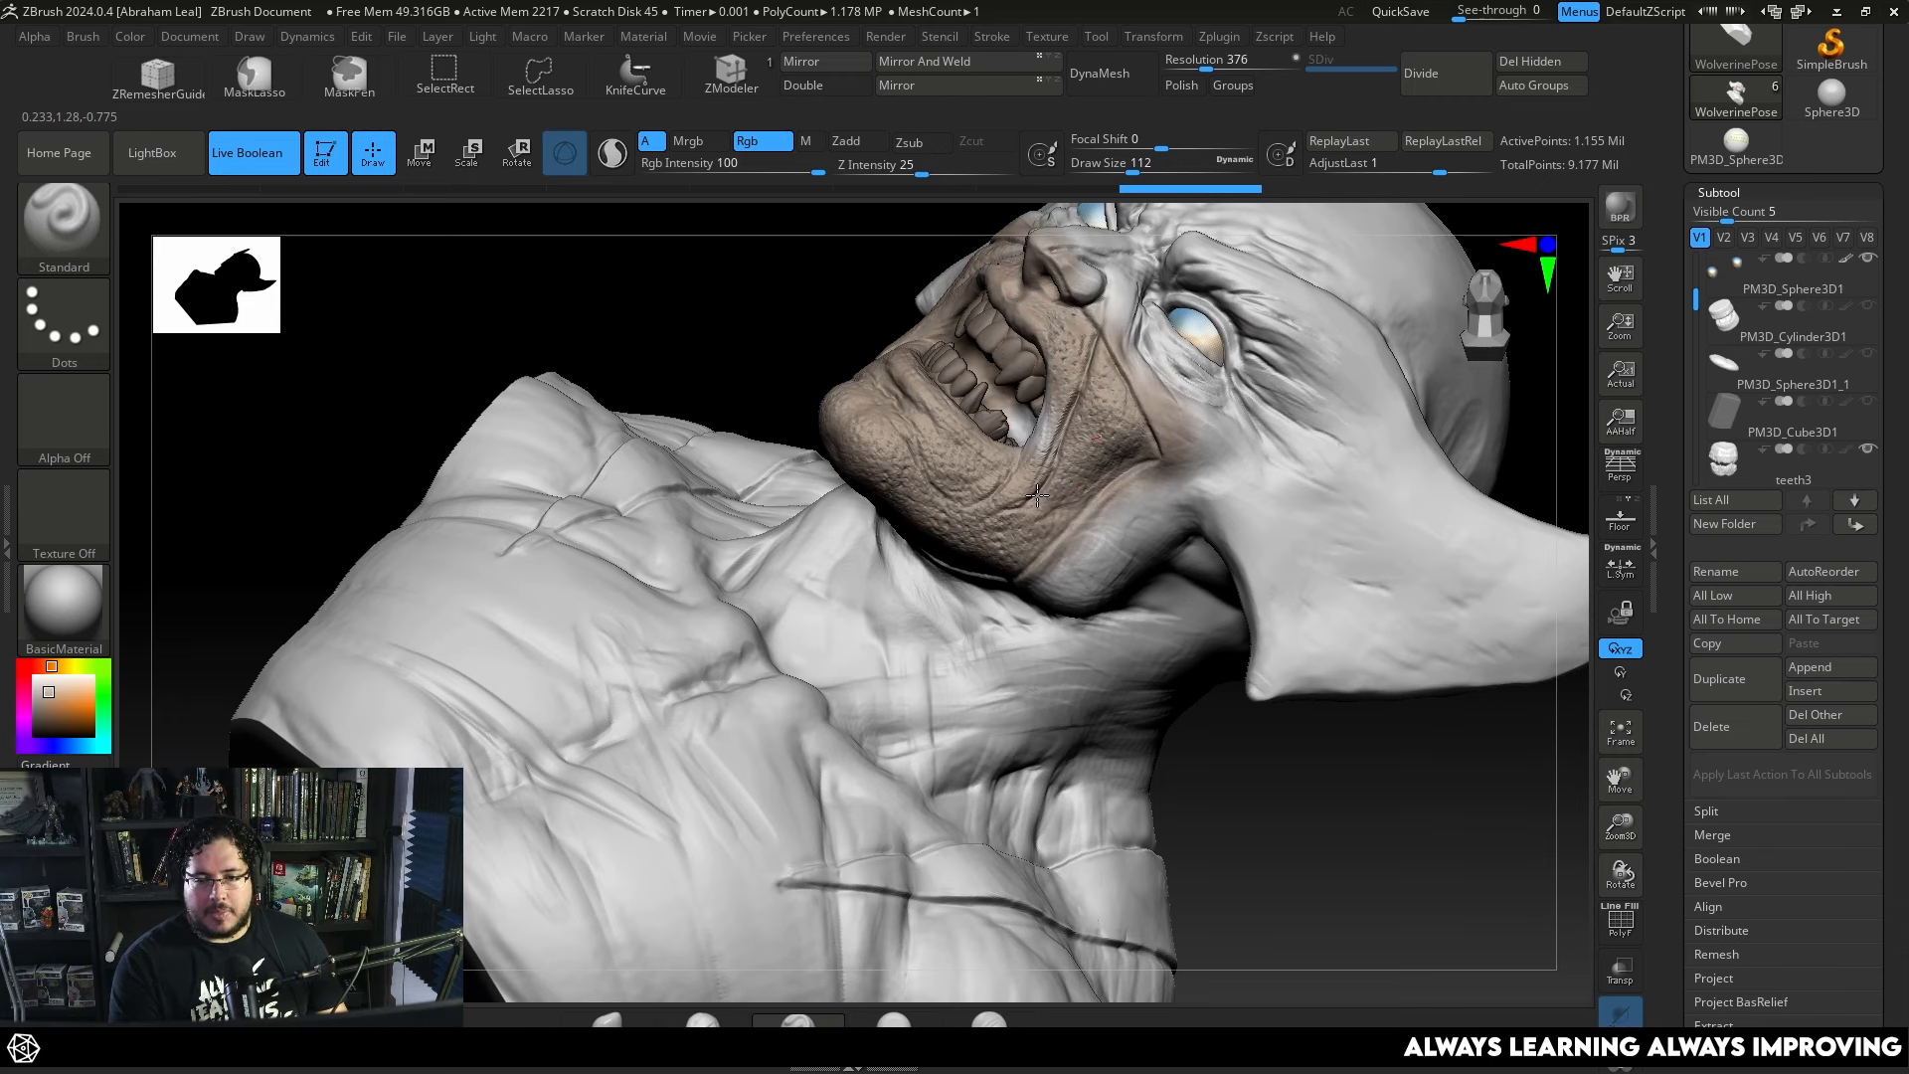
{"action": "mouse_move", "coordinate": [1219, 669]}
{"action": "left_mouse_down"}
{"action": "mouse_move", "coordinate": [1296, 765]}
{"action": "mouse_move", "coordinate": [1326, 328]}
{"action": "mouse_move", "coordinate": [1292, 448]}
{"action": "left_mouse_up"}
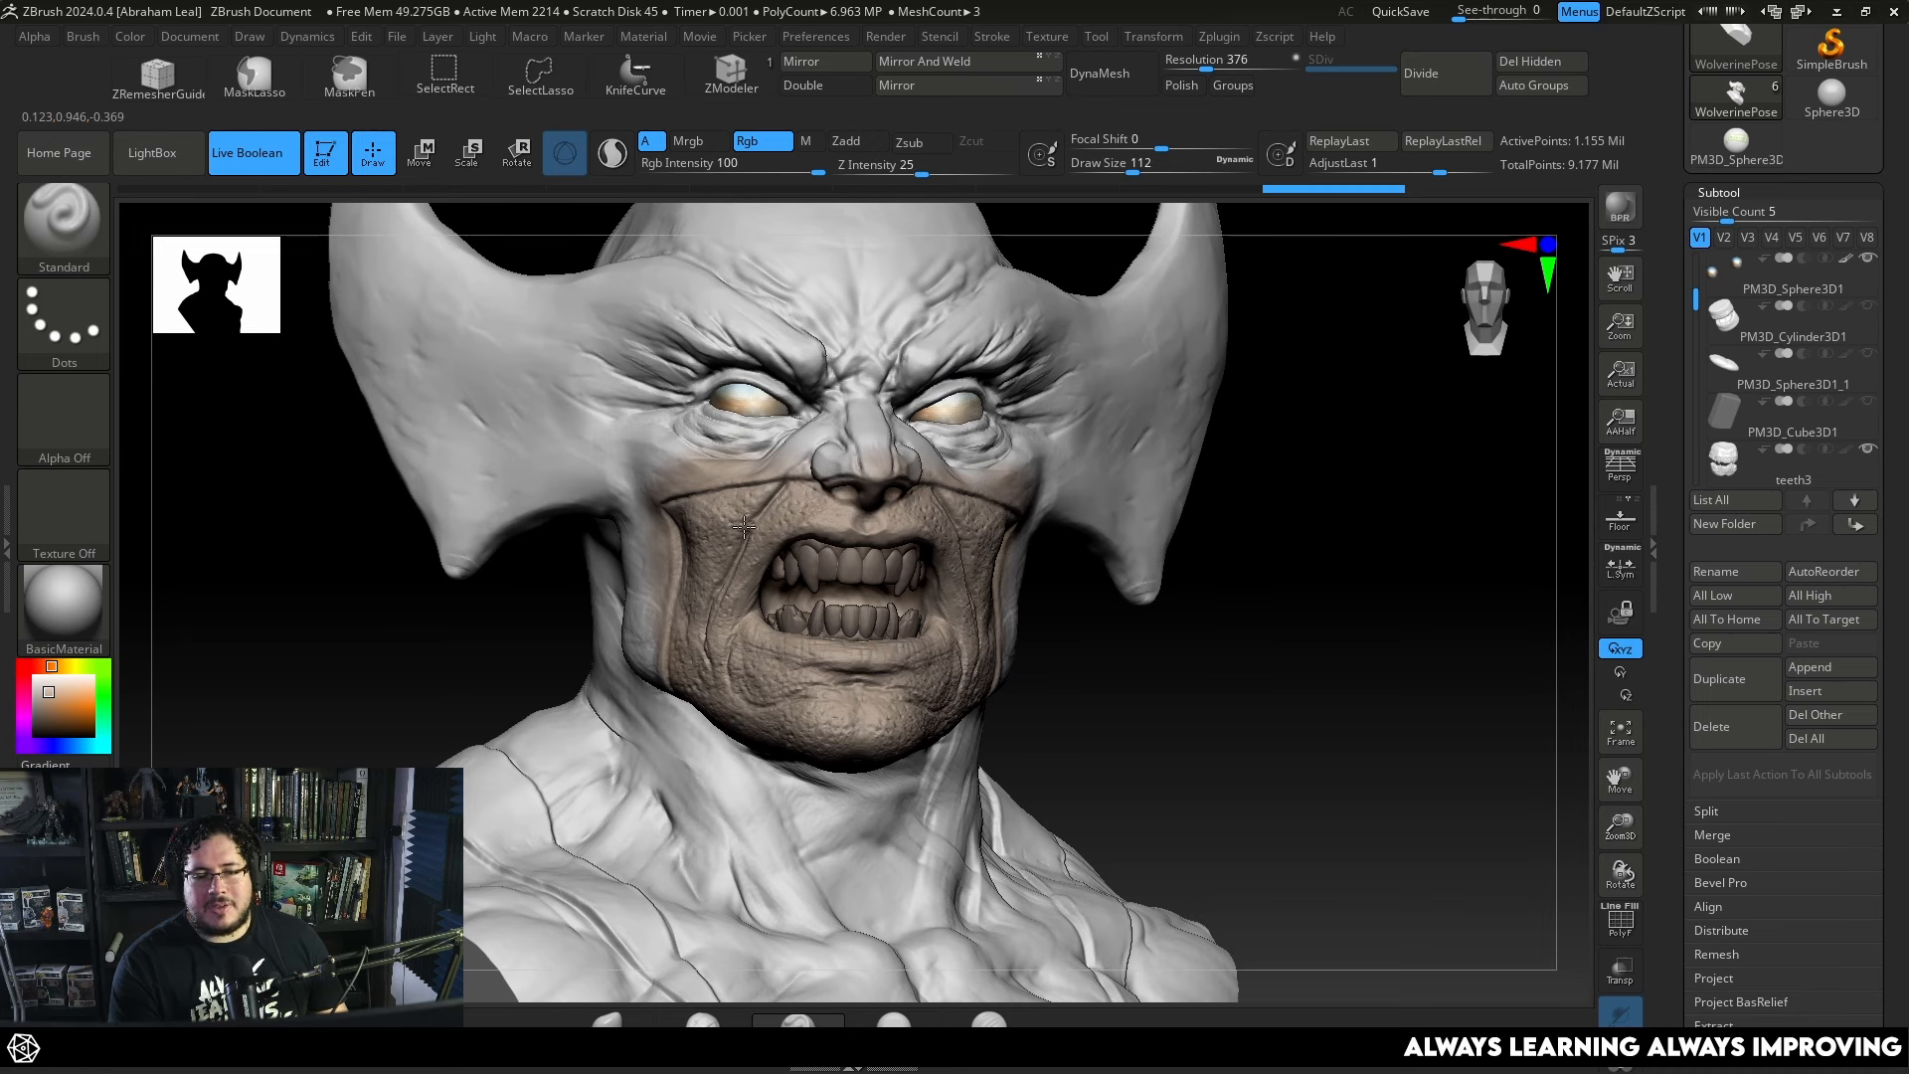
Extend the brown skin tone under the jaw and around the nose from low viewing angles.
{"action": "right_click_drag", "start_coordinate": [830, 494], "coordinate": [818, 454]}
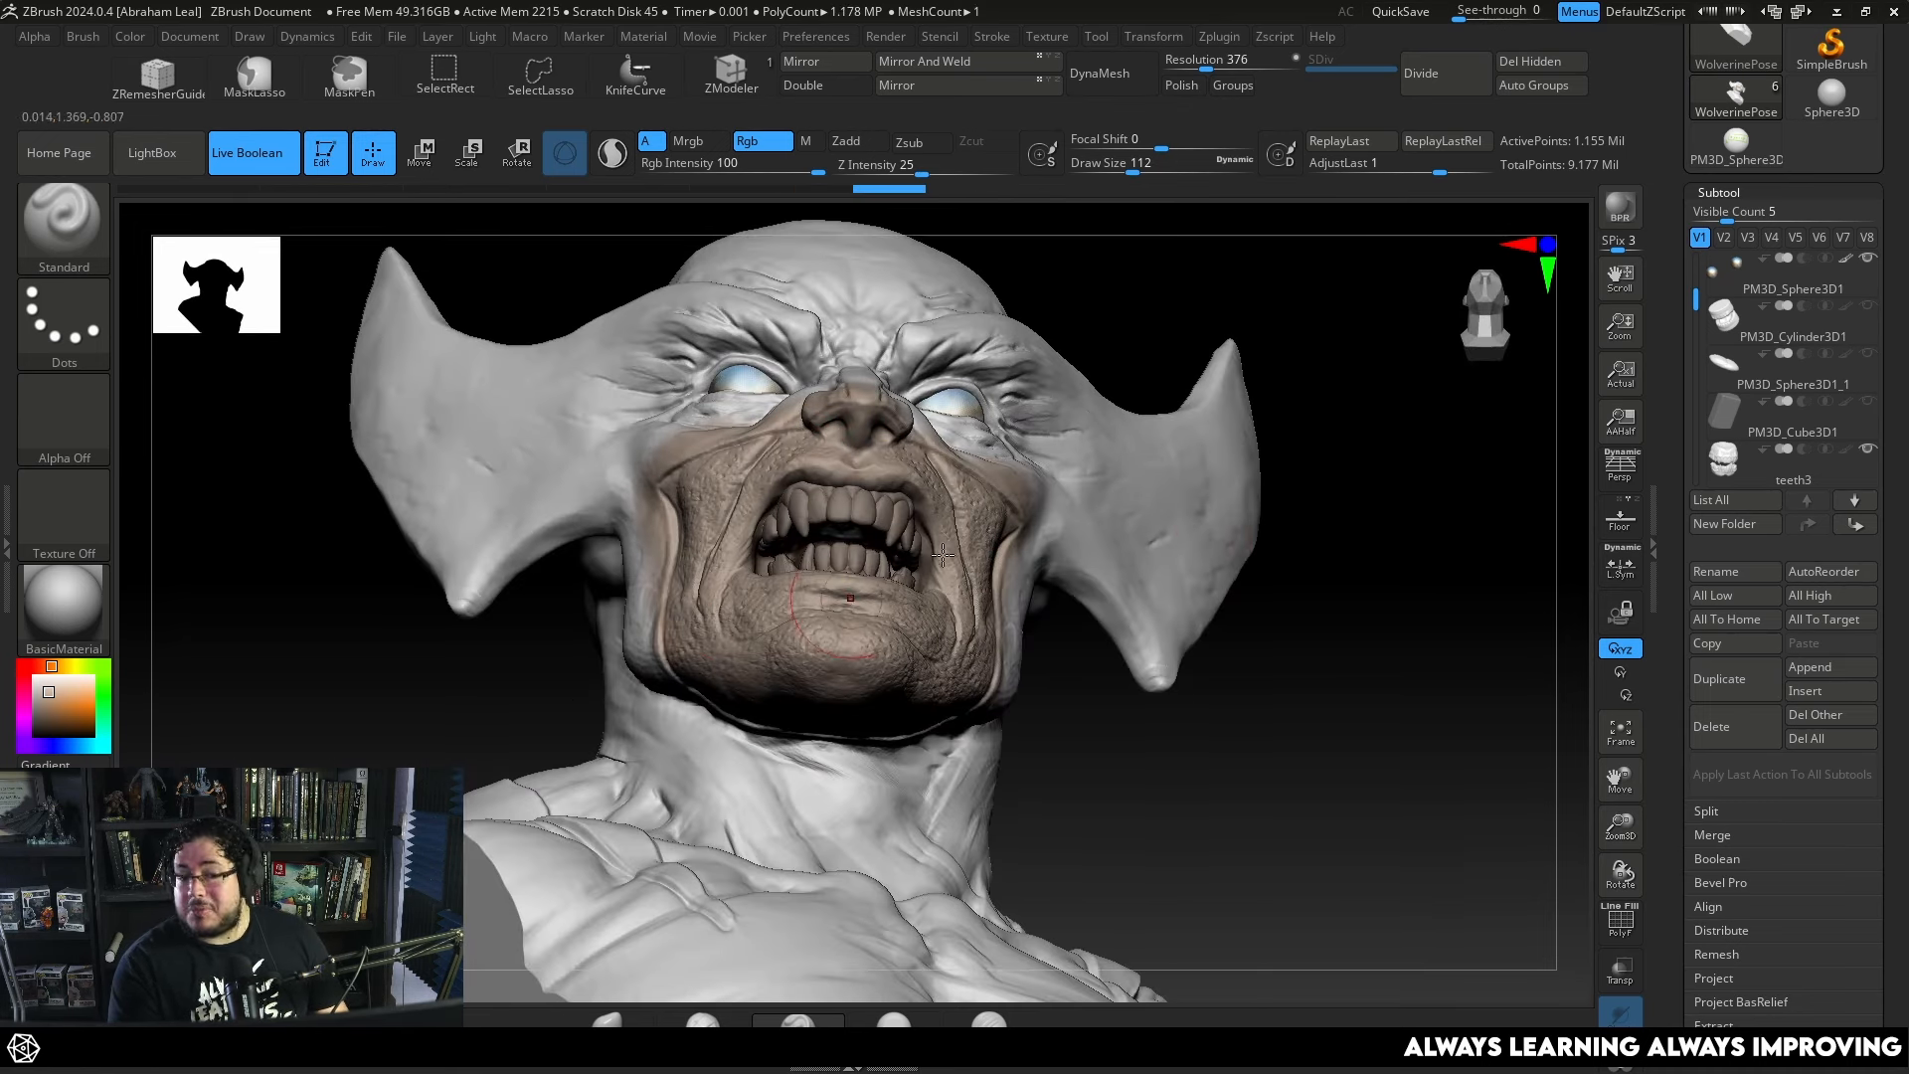
{"action": "mouse_move", "coordinate": [1351, 468]}
{"action": "left_mouse_down"}
{"action": "mouse_move", "coordinate": [1376, 341]}
{"action": "mouse_move", "coordinate": [656, 606]}
{"action": "left_mouse_up"}
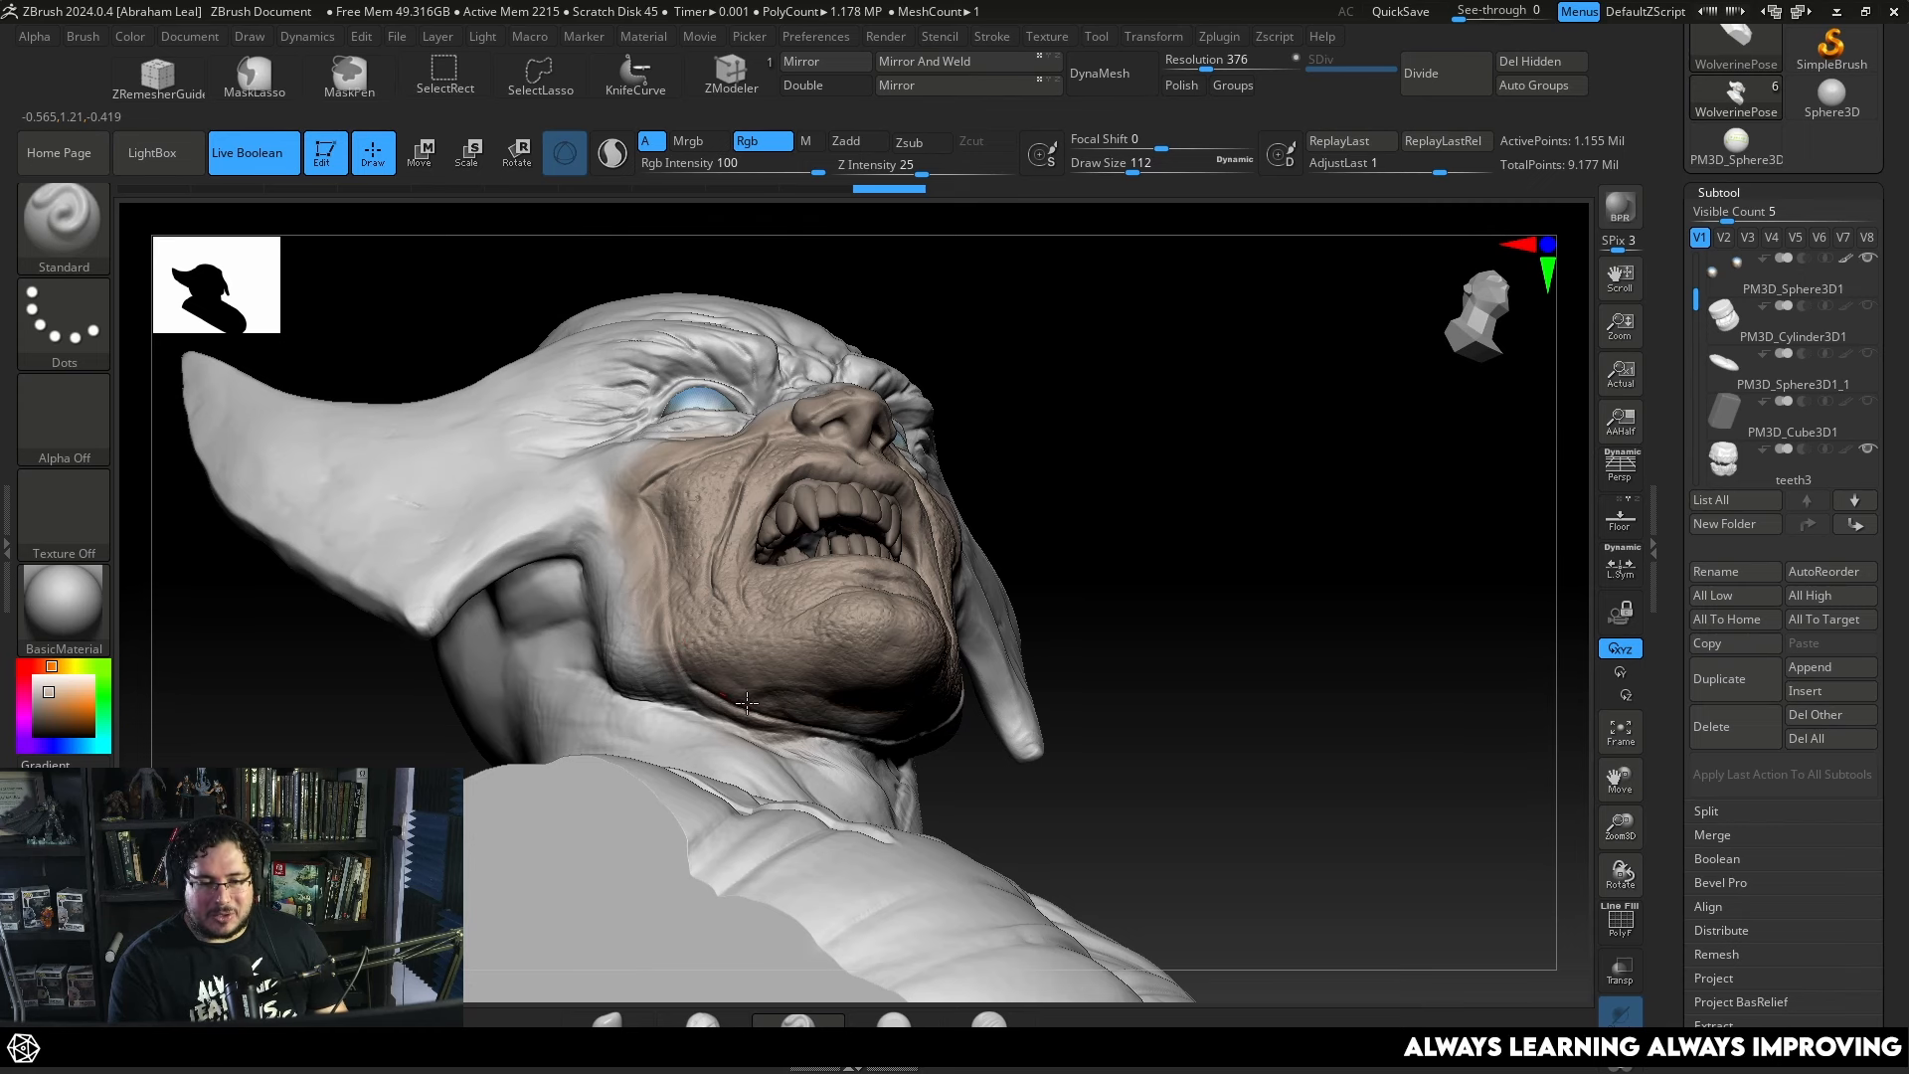
{"action": "mouse_move", "coordinate": [785, 716]}
{"action": "right_mouse_down"}
{"action": "mouse_move", "coordinate": [935, 686]}
{"action": "mouse_move", "coordinate": [961, 649]}
{"action": "right_mouse_up"}
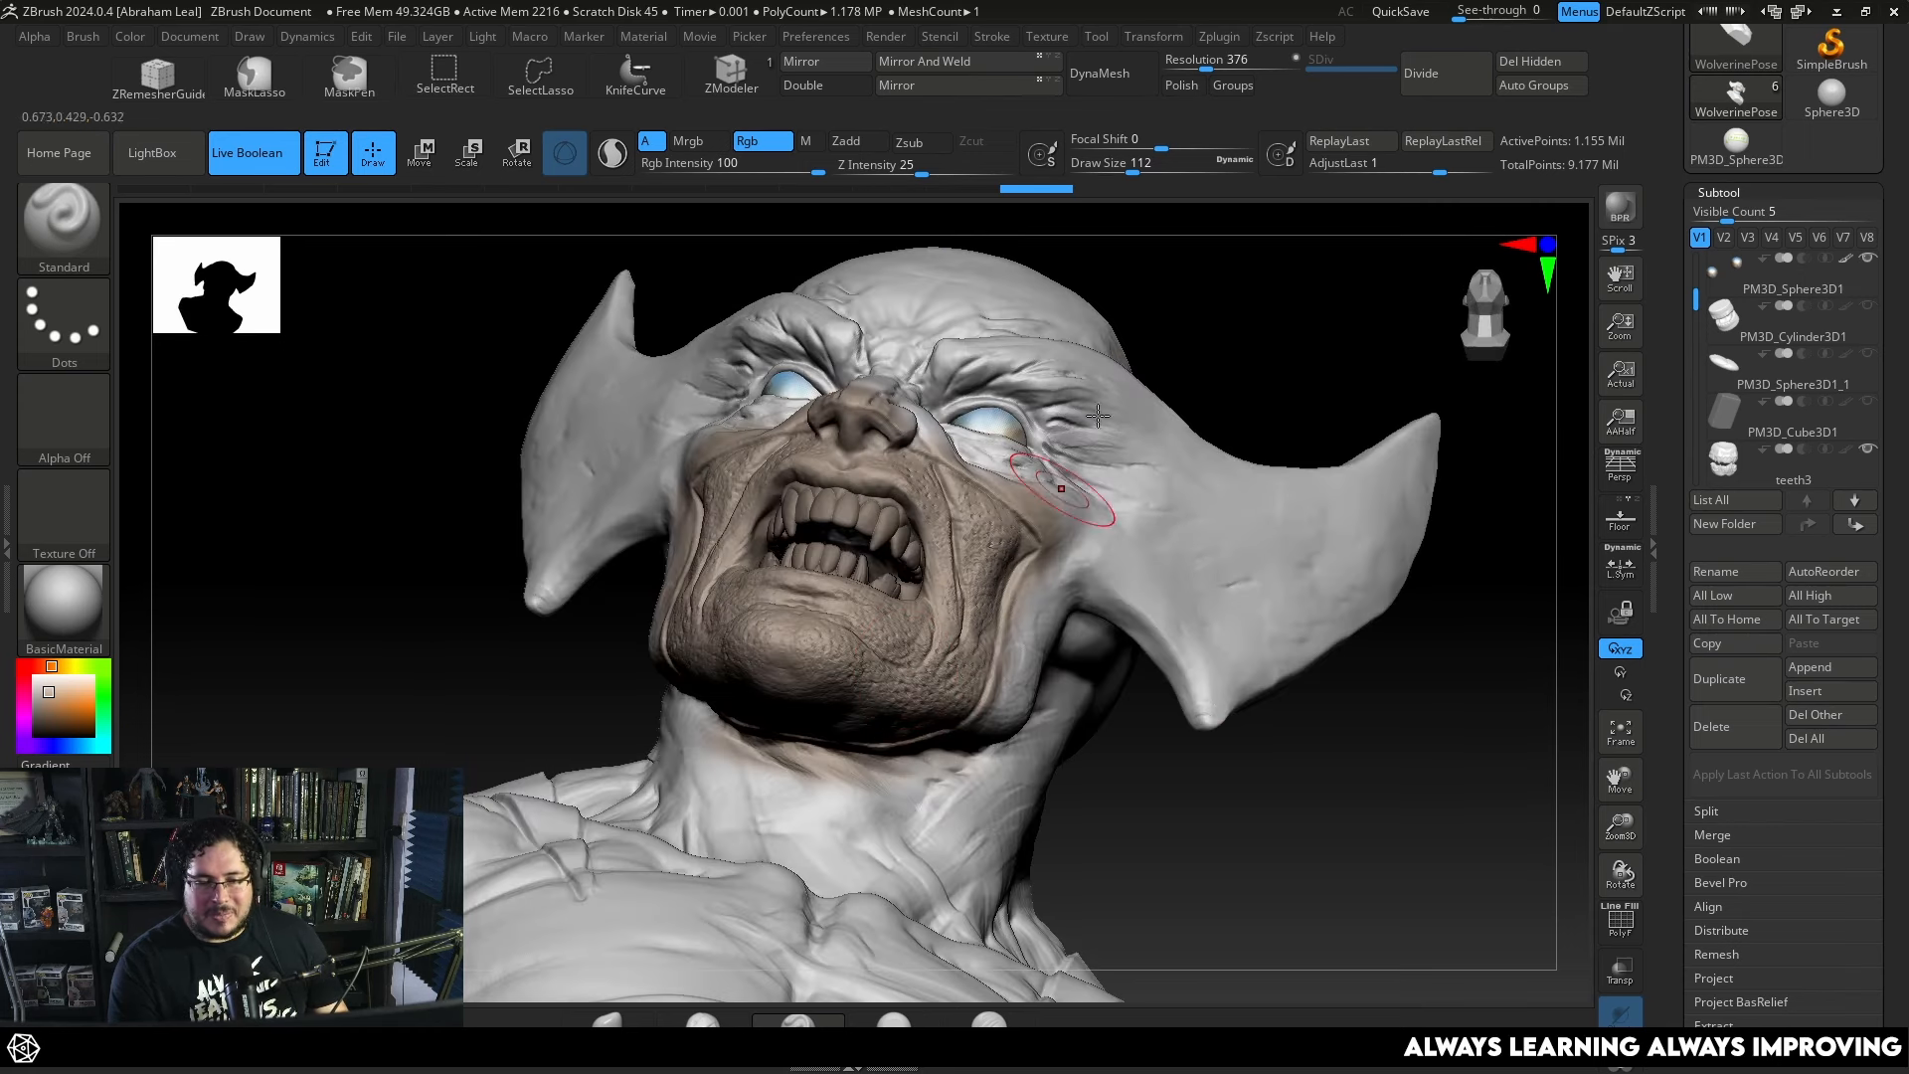
{"action": "right_click_drag", "start_coordinate": [1083, 496], "coordinate": [1070, 324], "text": "shift"}
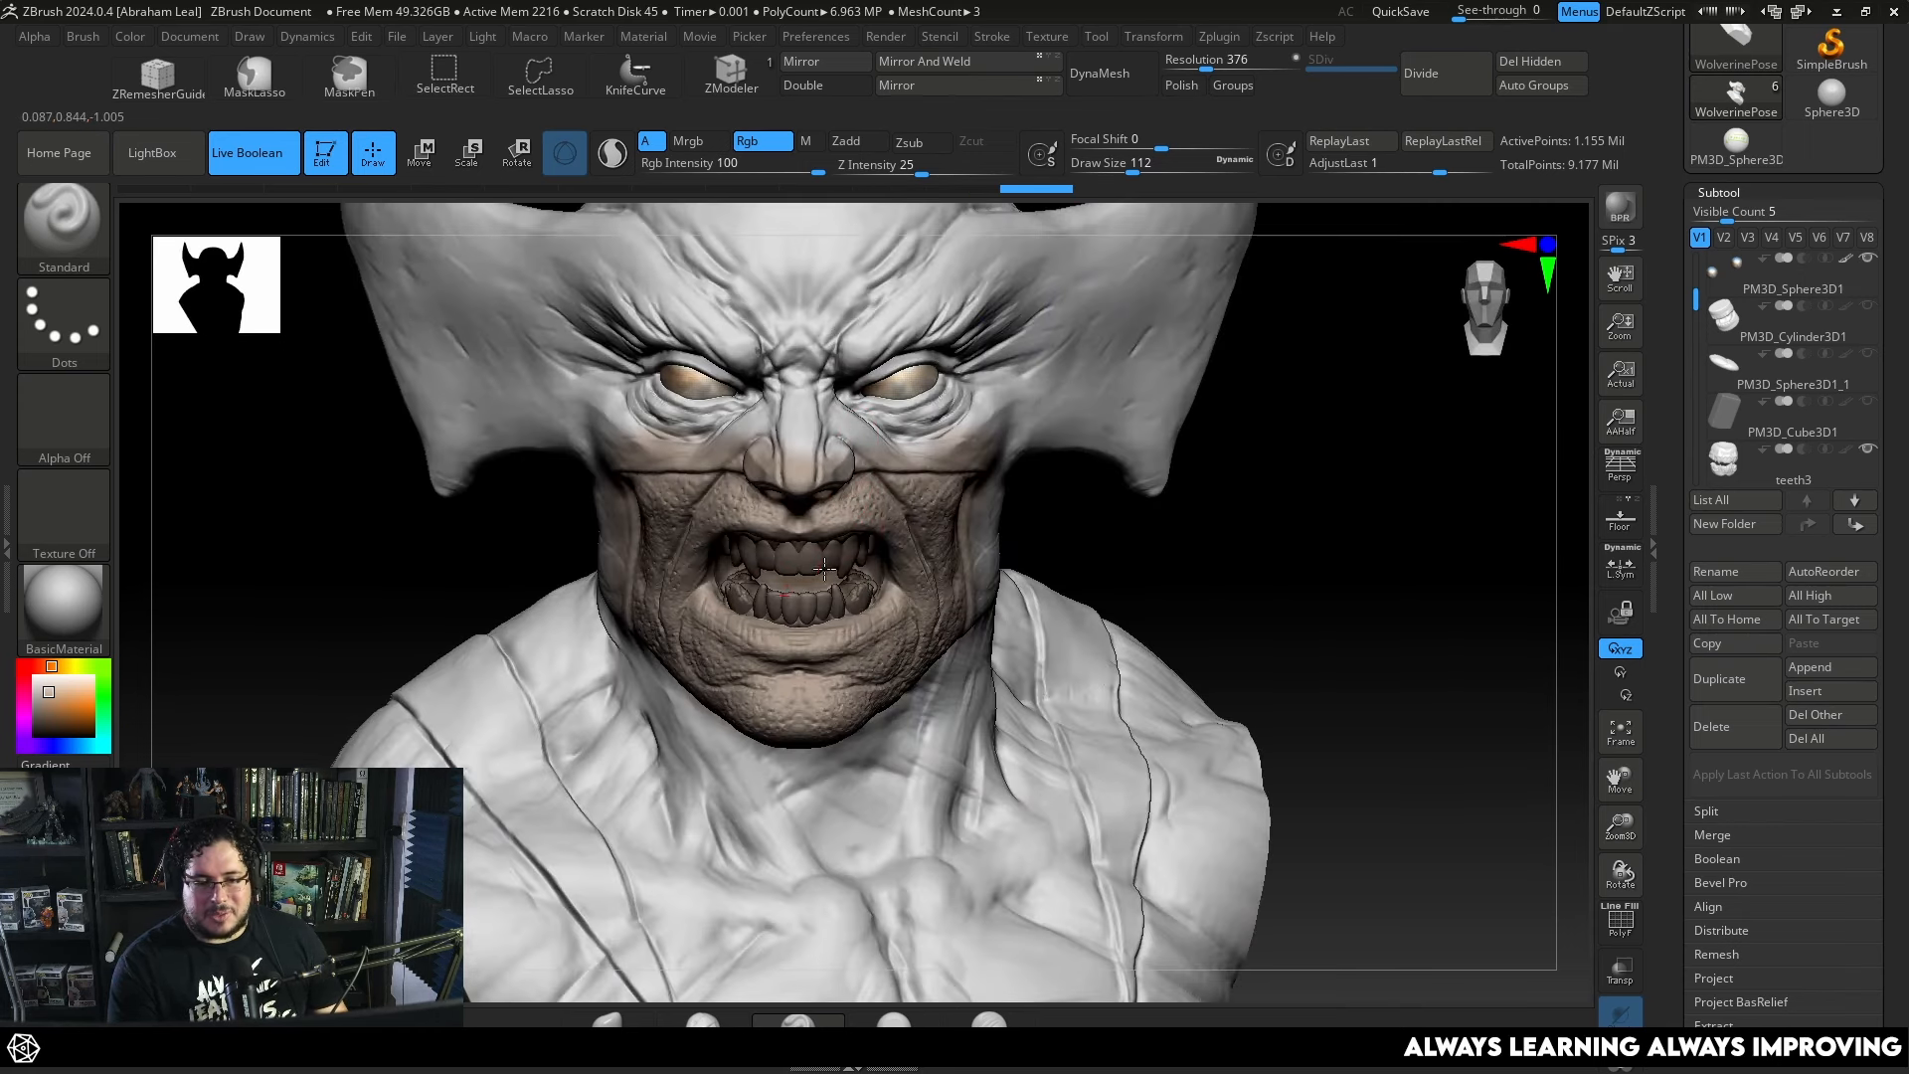
{"action": "mouse_move", "coordinate": [1113, 557]}
{"action": "right_mouse_down"}
{"action": "mouse_move", "coordinate": [1223, 524]}
{"action": "mouse_move", "coordinate": [1372, 532]}
{"action": "mouse_move", "coordinate": [1215, 545]}
{"action": "mouse_move", "coordinate": [1219, 494]}
{"action": "mouse_move", "coordinate": [1210, 571]}
{"action": "mouse_move", "coordinate": [1180, 554]}
{"action": "right_mouse_up"}
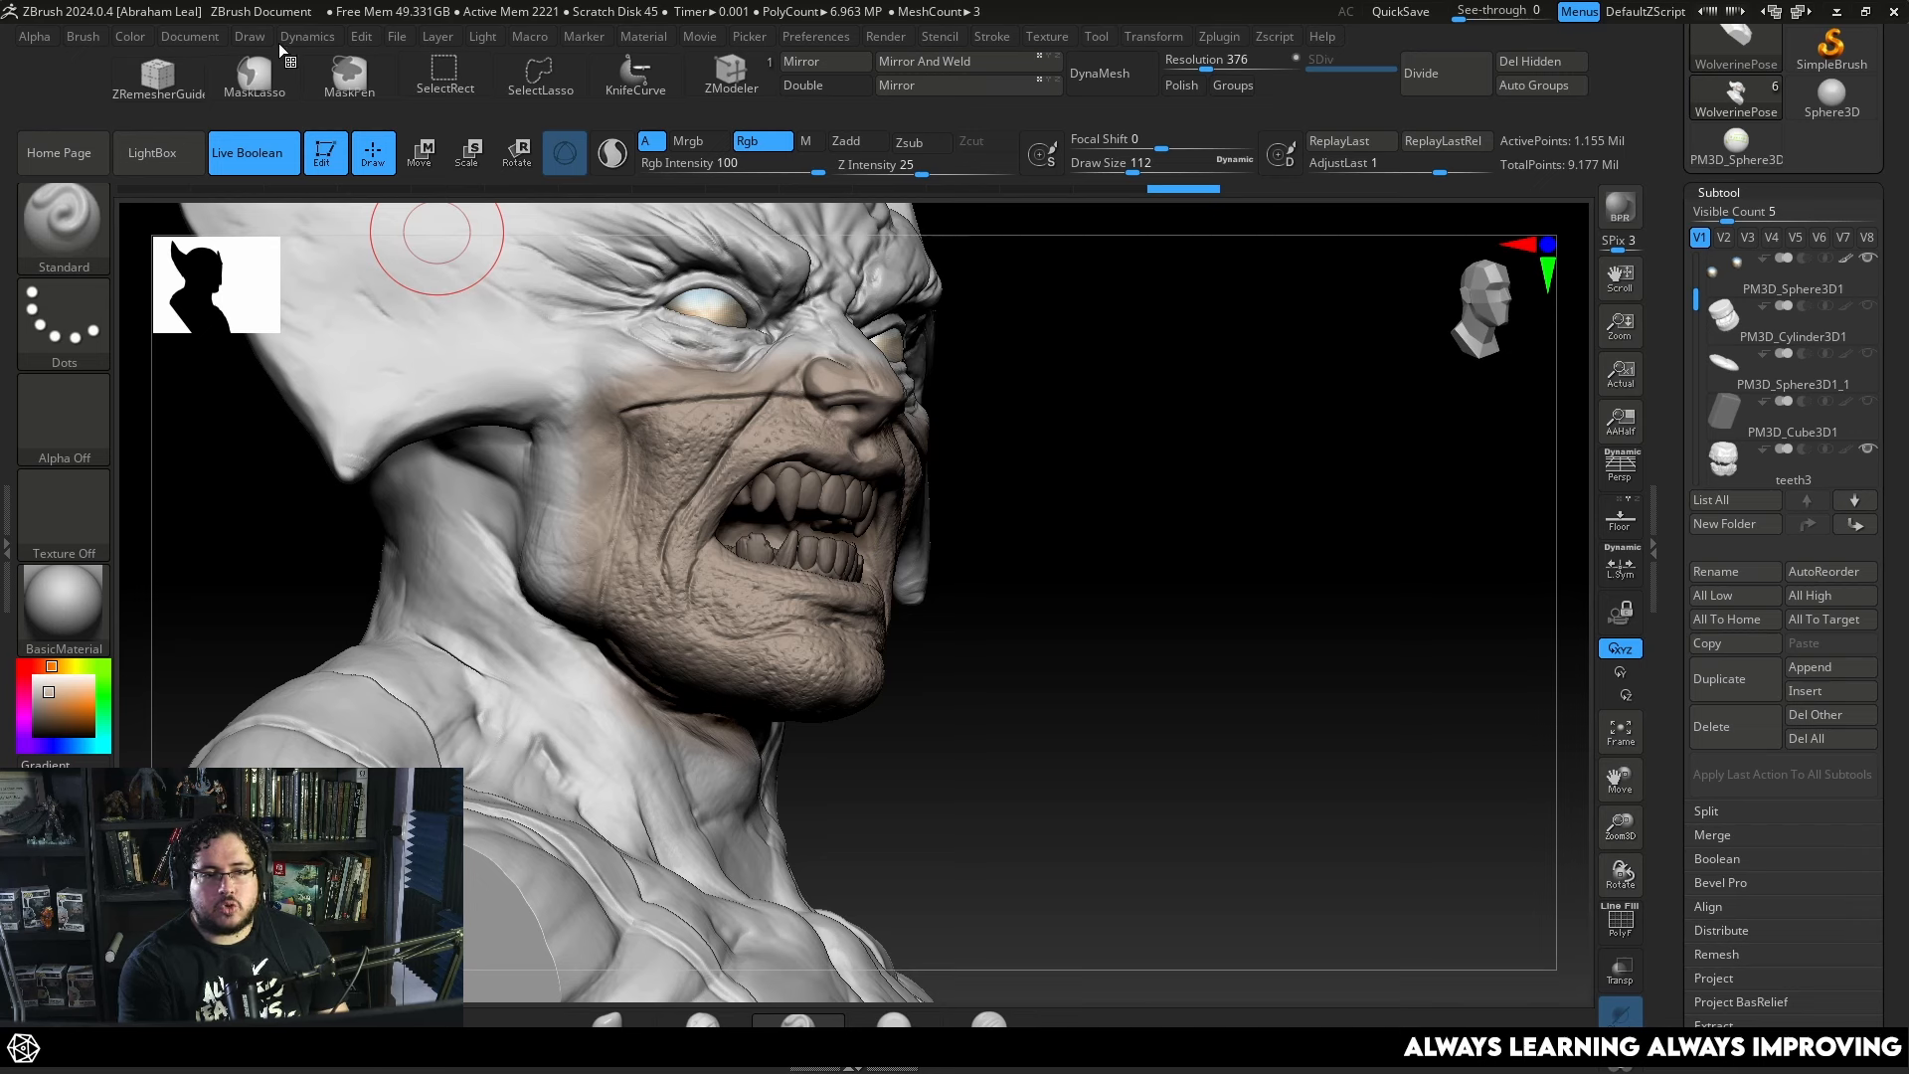
Adjust the BasicMaterial modifiers to brighten the shading on the bust.
{"action": "left_click", "coordinate": [643, 36]}
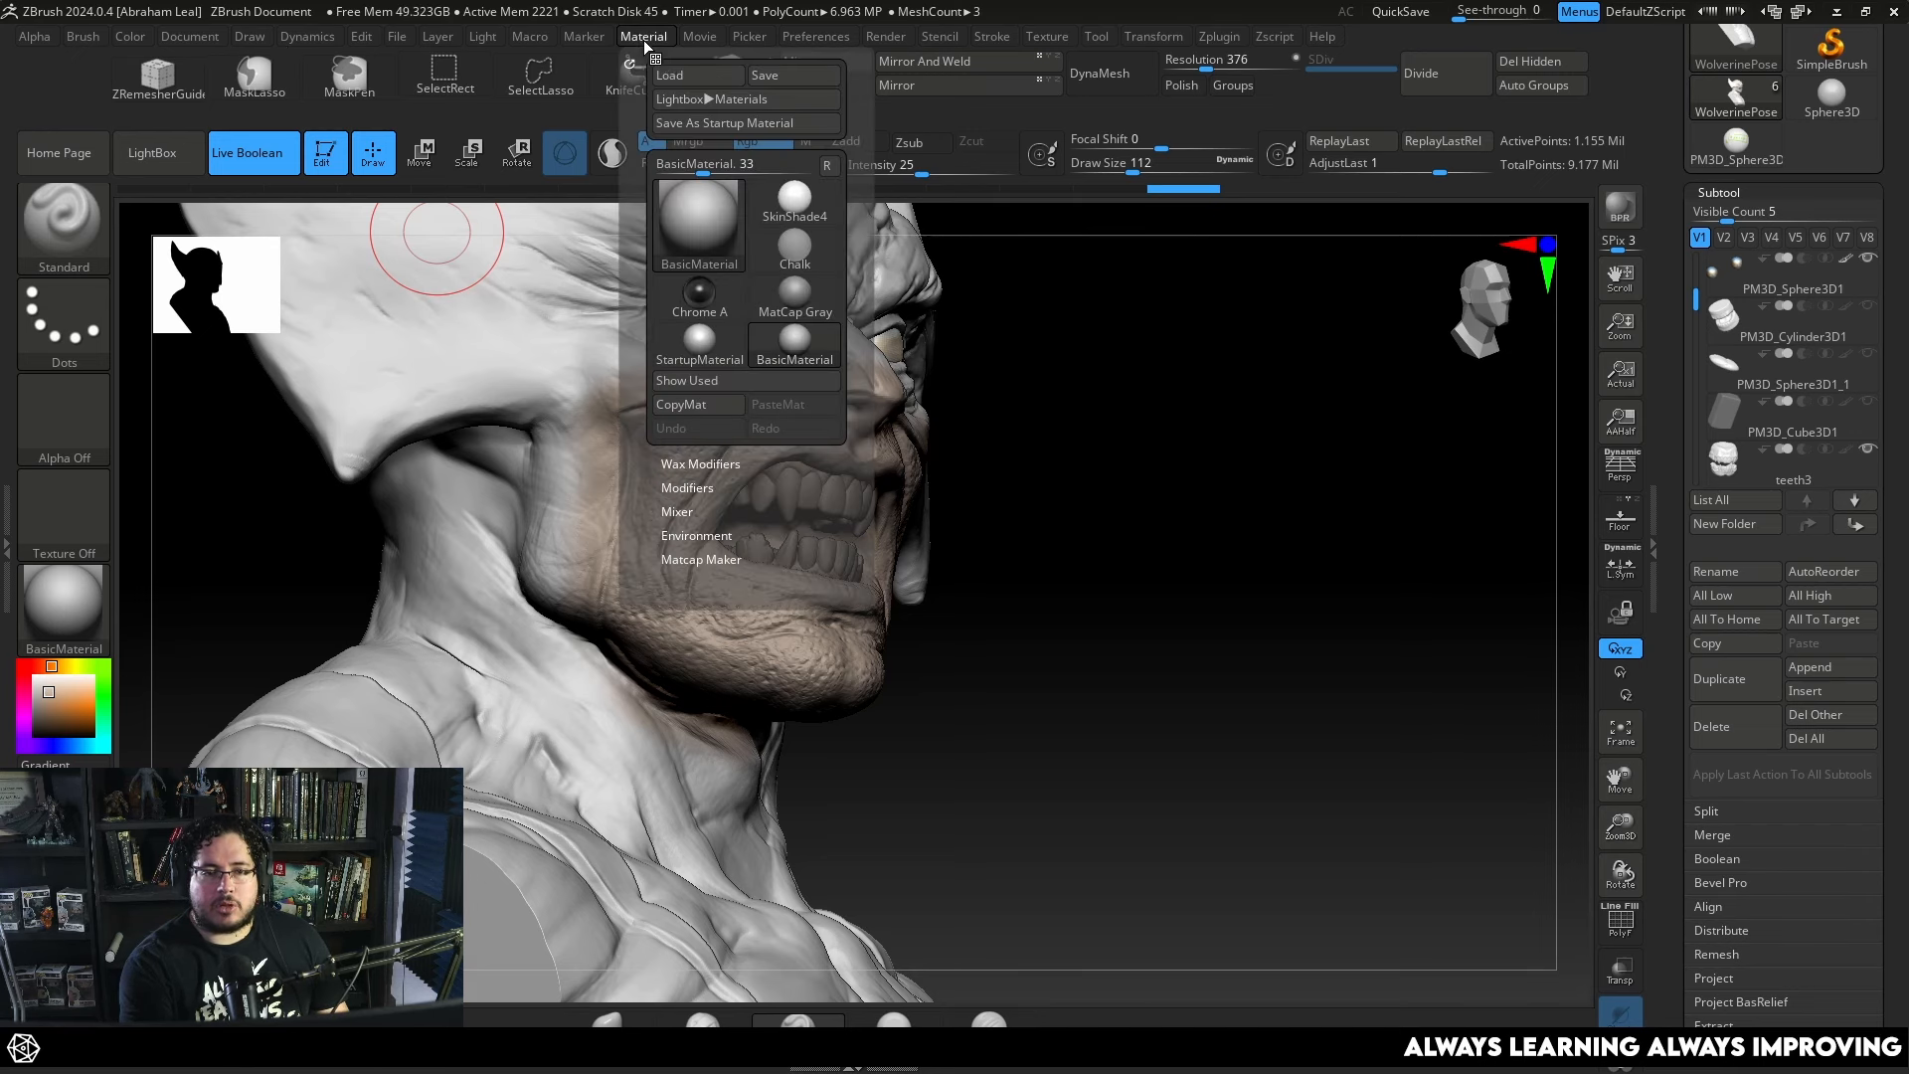
{"action": "left_click", "coordinate": [699, 486]}
{"action": "left_click_drag", "start_coordinate": [700, 557], "coordinate": [739, 561]}
{"action": "left_click_drag", "start_coordinate": [1109, 461], "coordinate": [373, 486]}
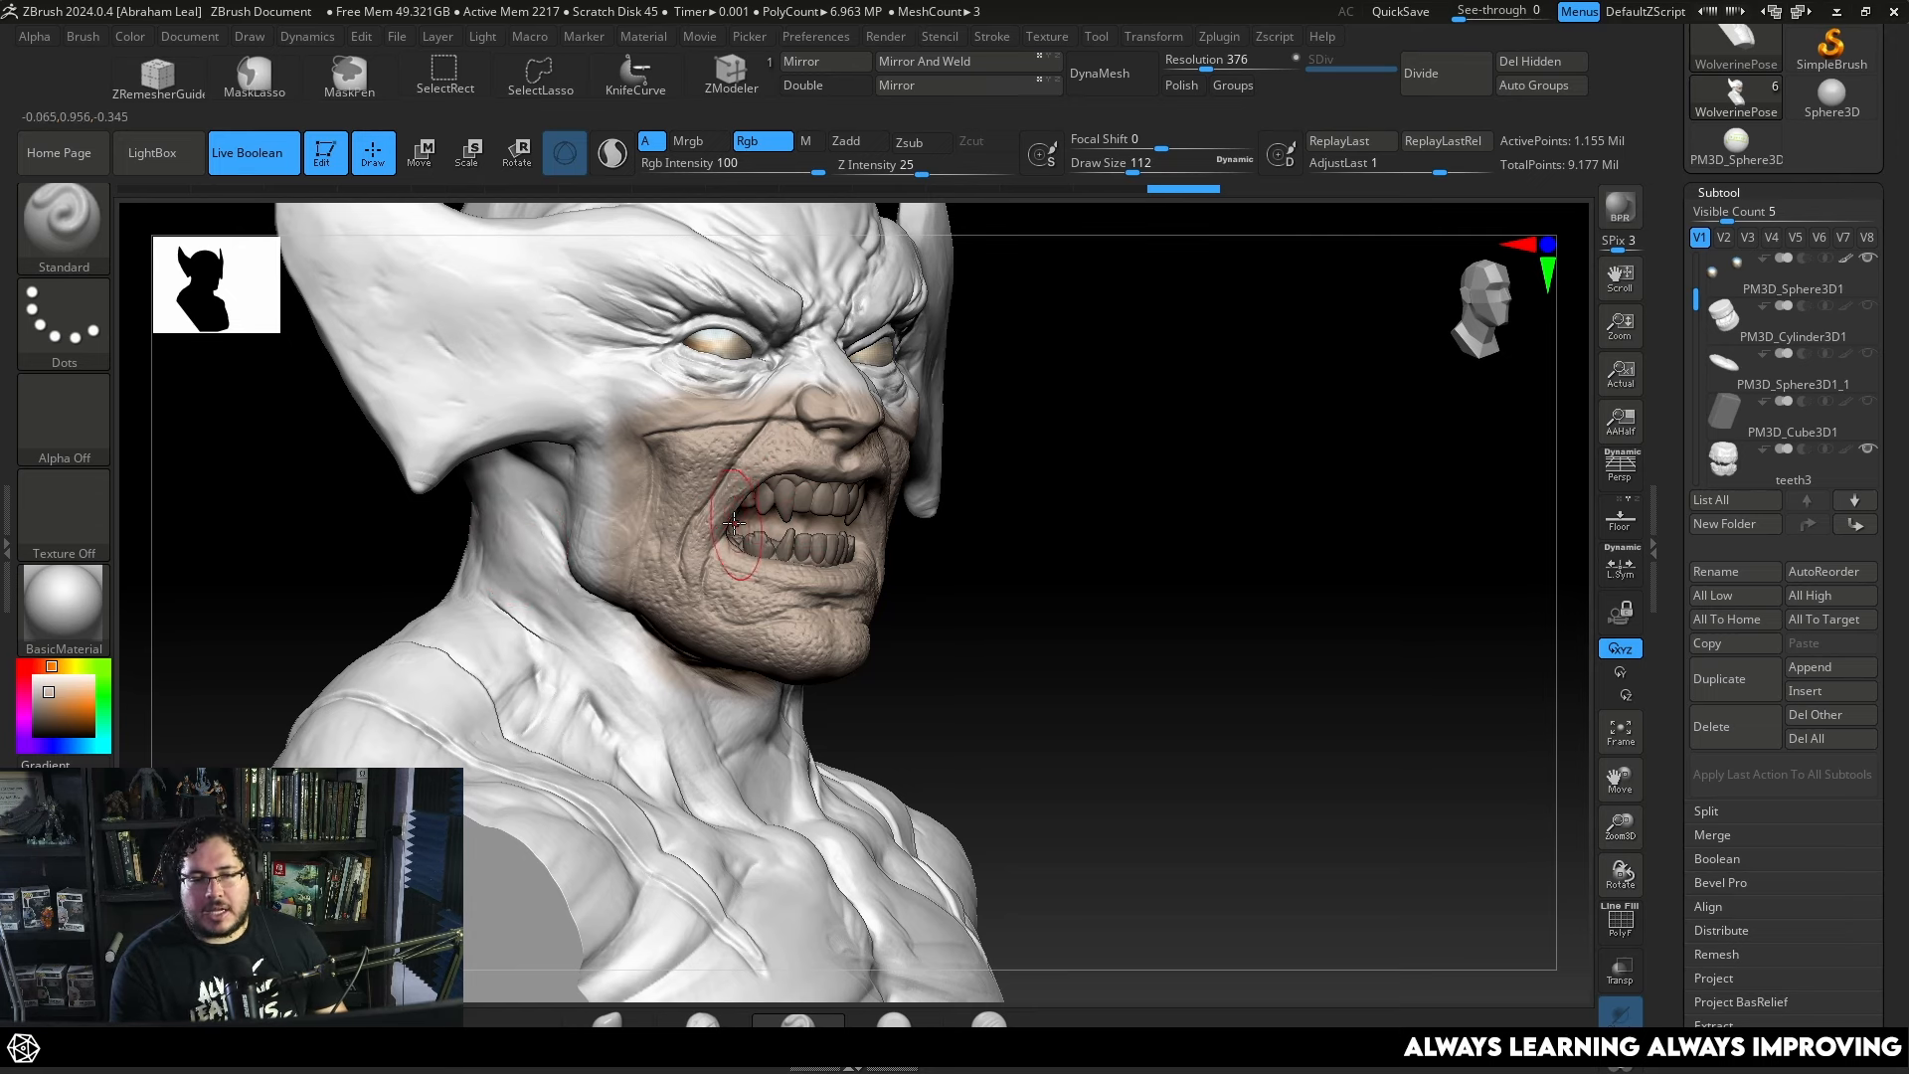
Choose a saturated red colour and set the brush stroke type to Color Spray.
{"action": "mouse_move", "coordinate": [438, 392]}
{"action": "left_mouse_down"}
{"action": "mouse_move", "coordinate": [467, 318]}
{"action": "mouse_move", "coordinate": [540, 372]}
{"action": "left_mouse_up"}
{"action": "left_click_drag", "start_coordinate": [1040, 512], "coordinate": [997, 477]}
{"action": "scroll", "coordinate": [1027, 481], "scroll_direction": "up", "scroll_amount": 3}
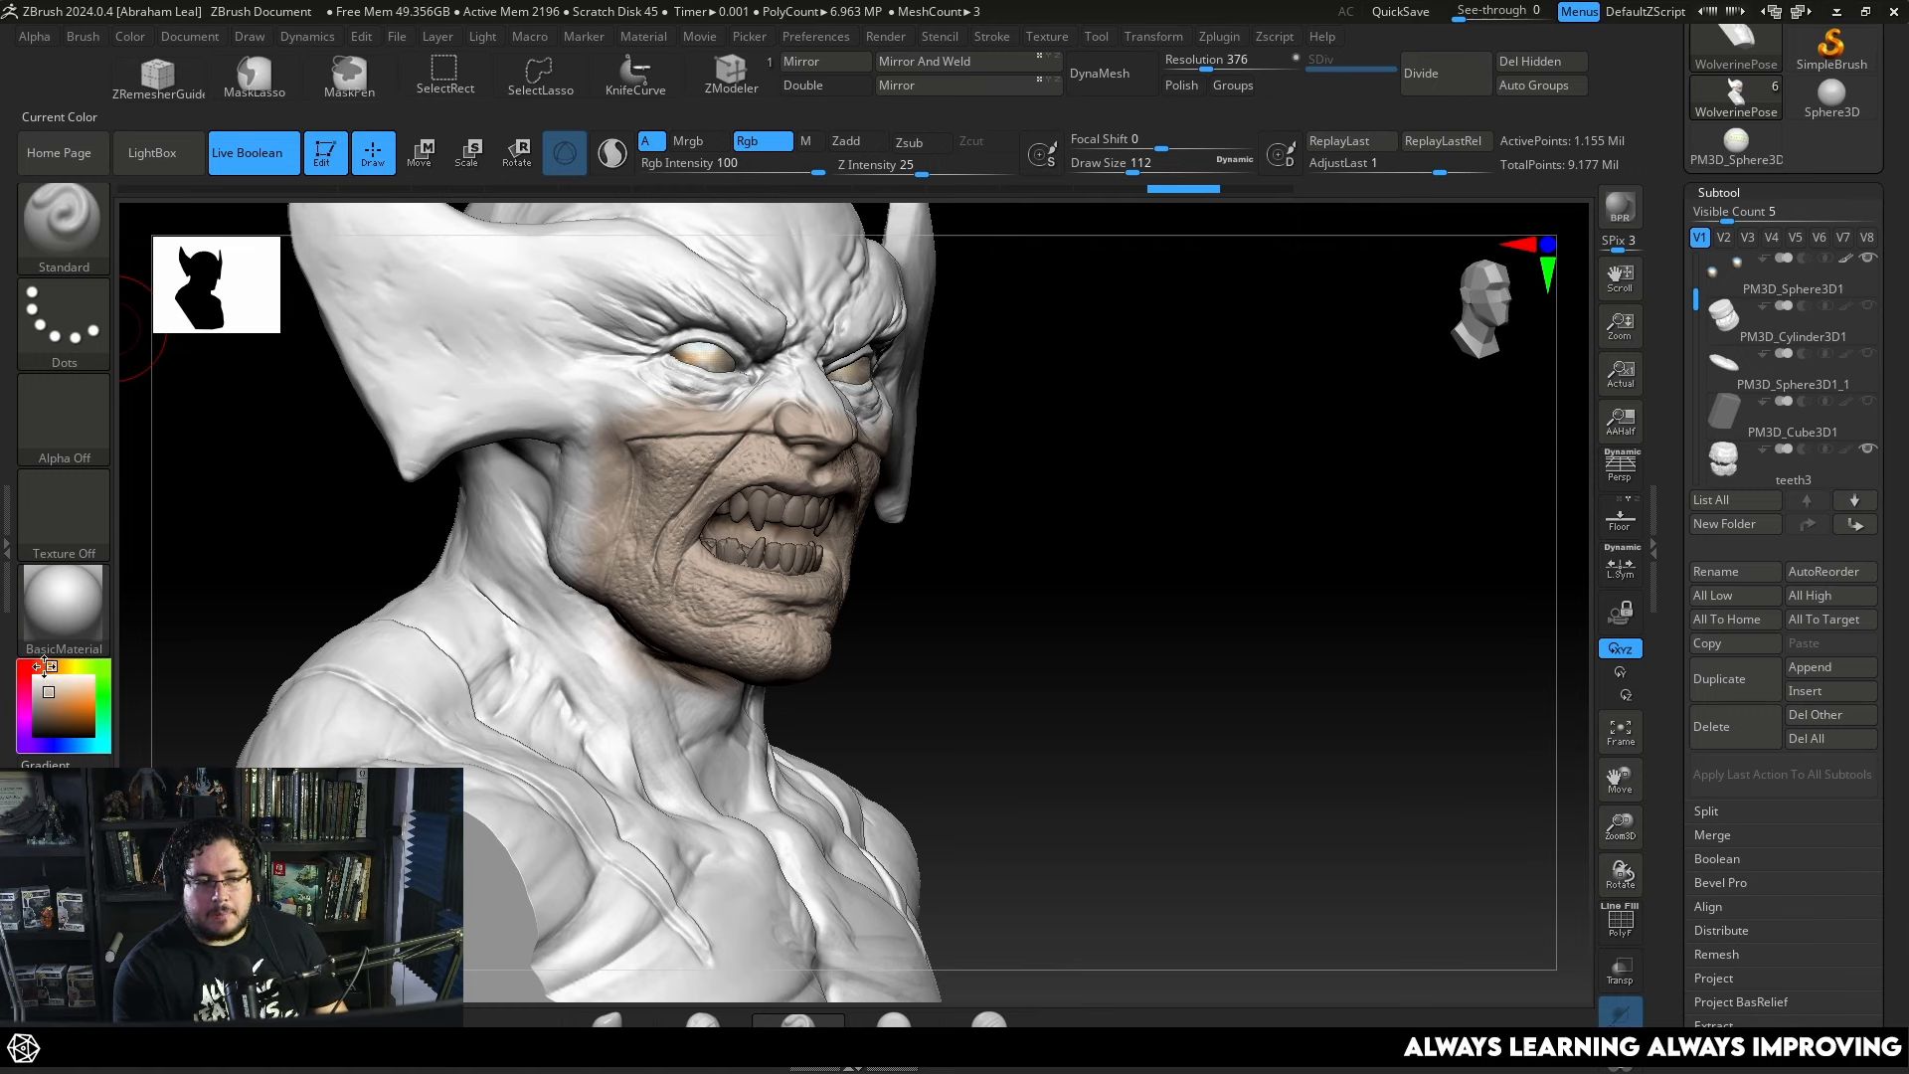
{"action": "left_click_drag", "start_coordinate": [44, 666], "coordinate": [35, 666]}
{"action": "left_click", "coordinate": [67, 703]}
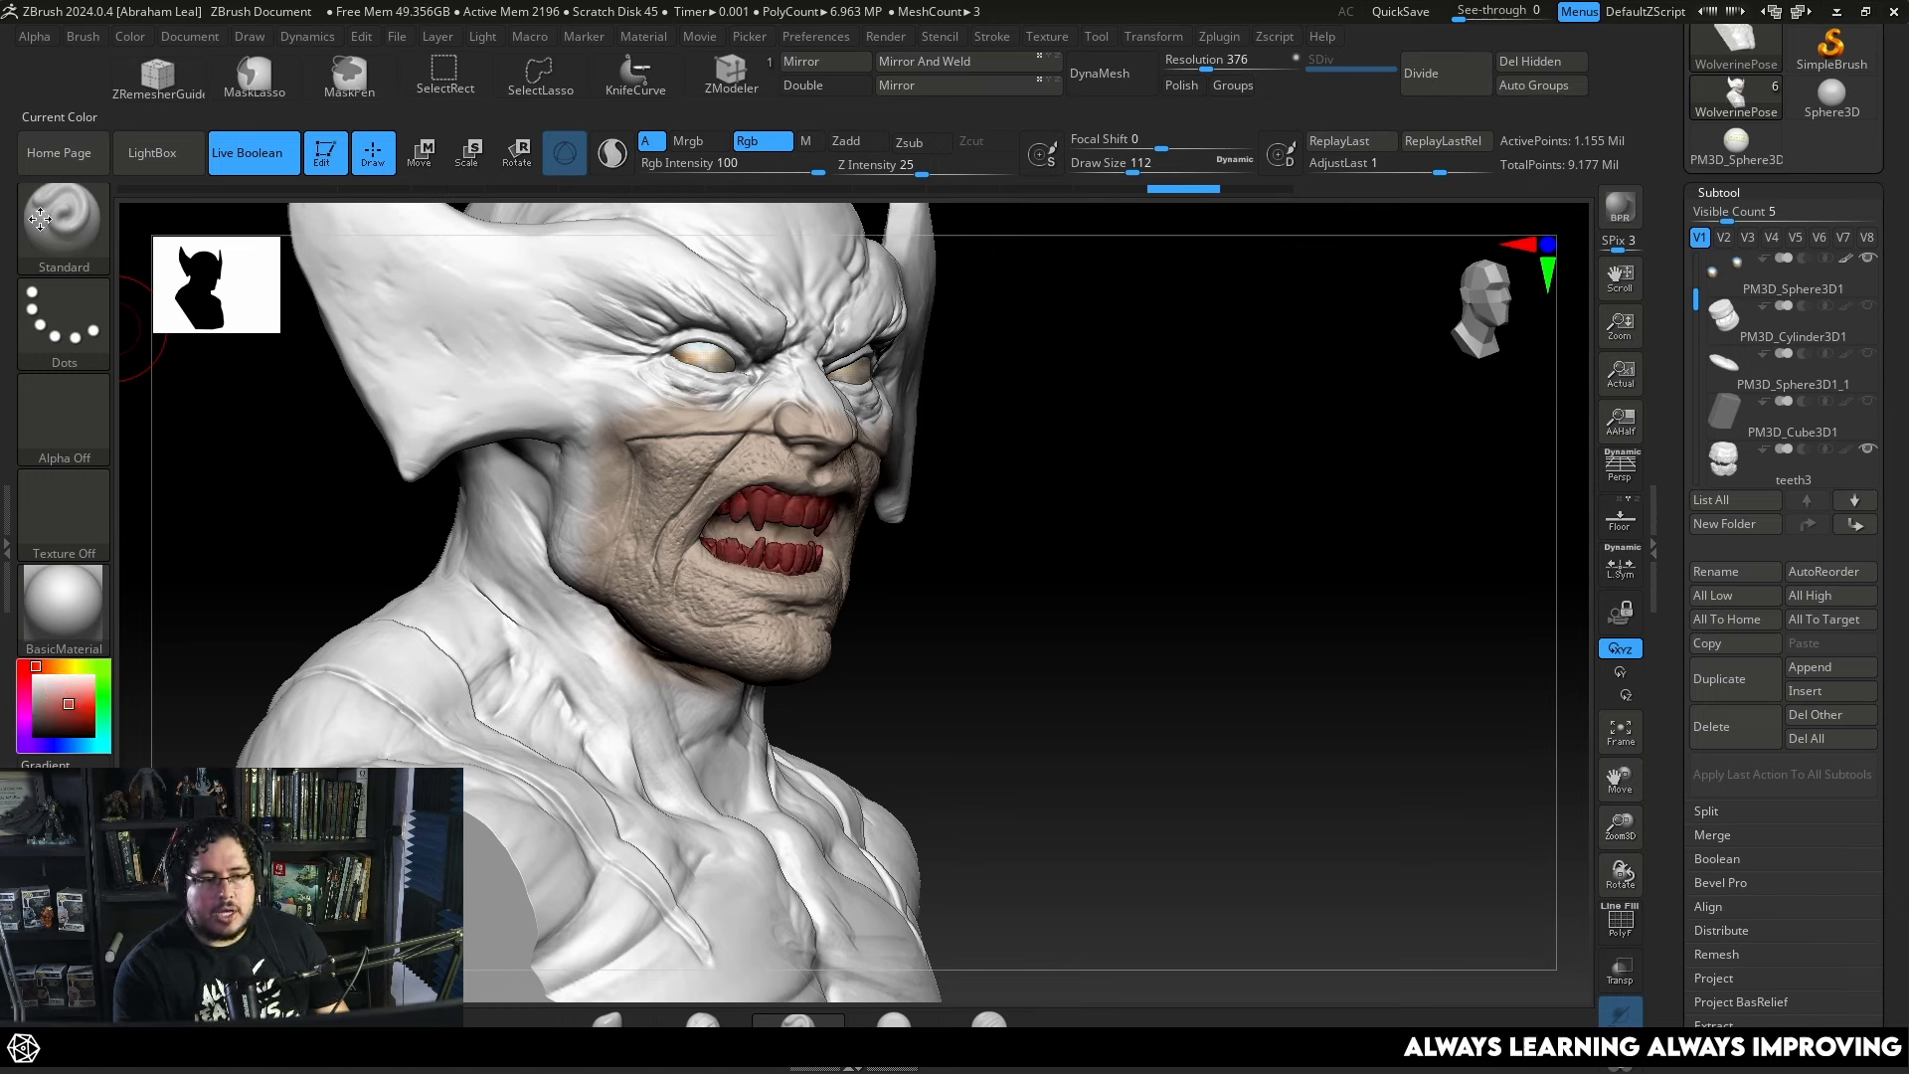
{"action": "left_click", "coordinate": [74, 340]}
{"action": "left_click", "coordinate": [469, 338]}
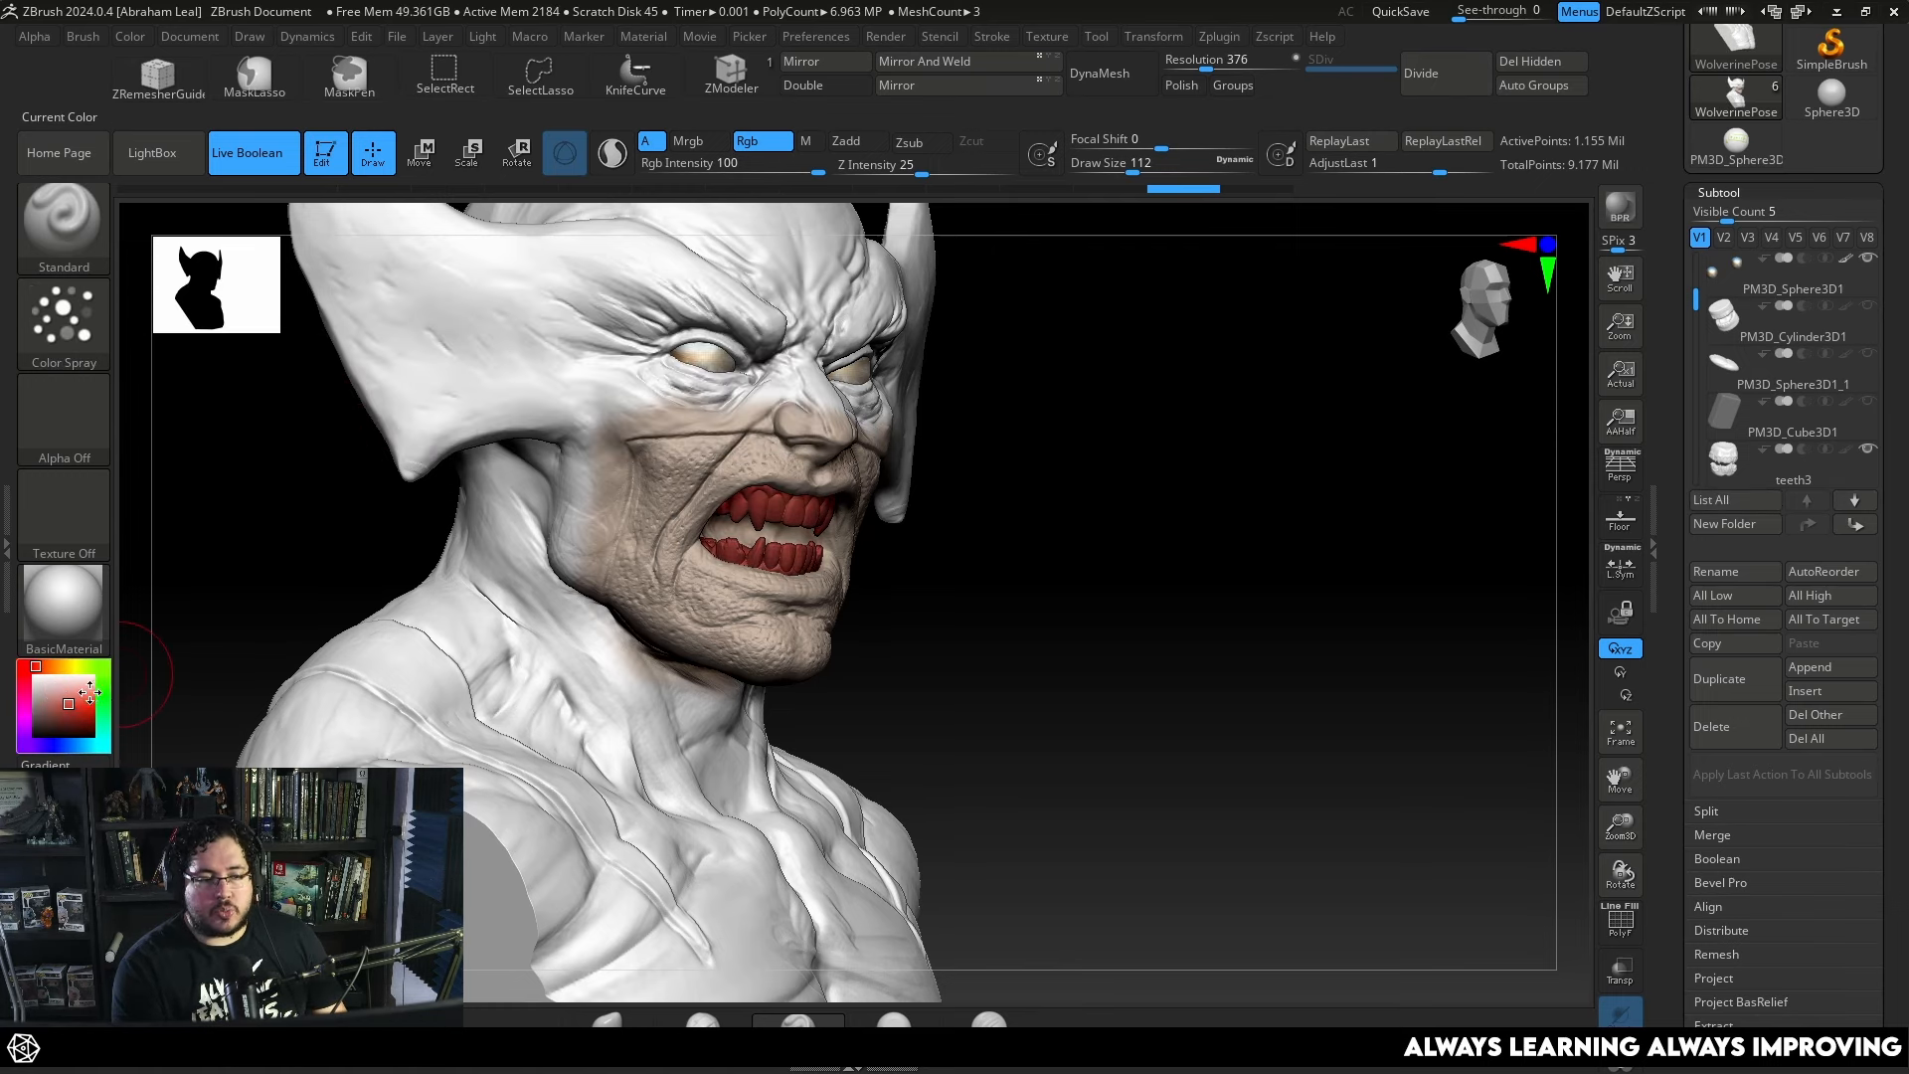
Reduce the draw size to about 74 and spray red across the side of the mask up to the brow.
{"action": "key", "text": "space"}
{"action": "left_click_drag", "start_coordinate": [636, 356], "coordinate": [623, 356]}
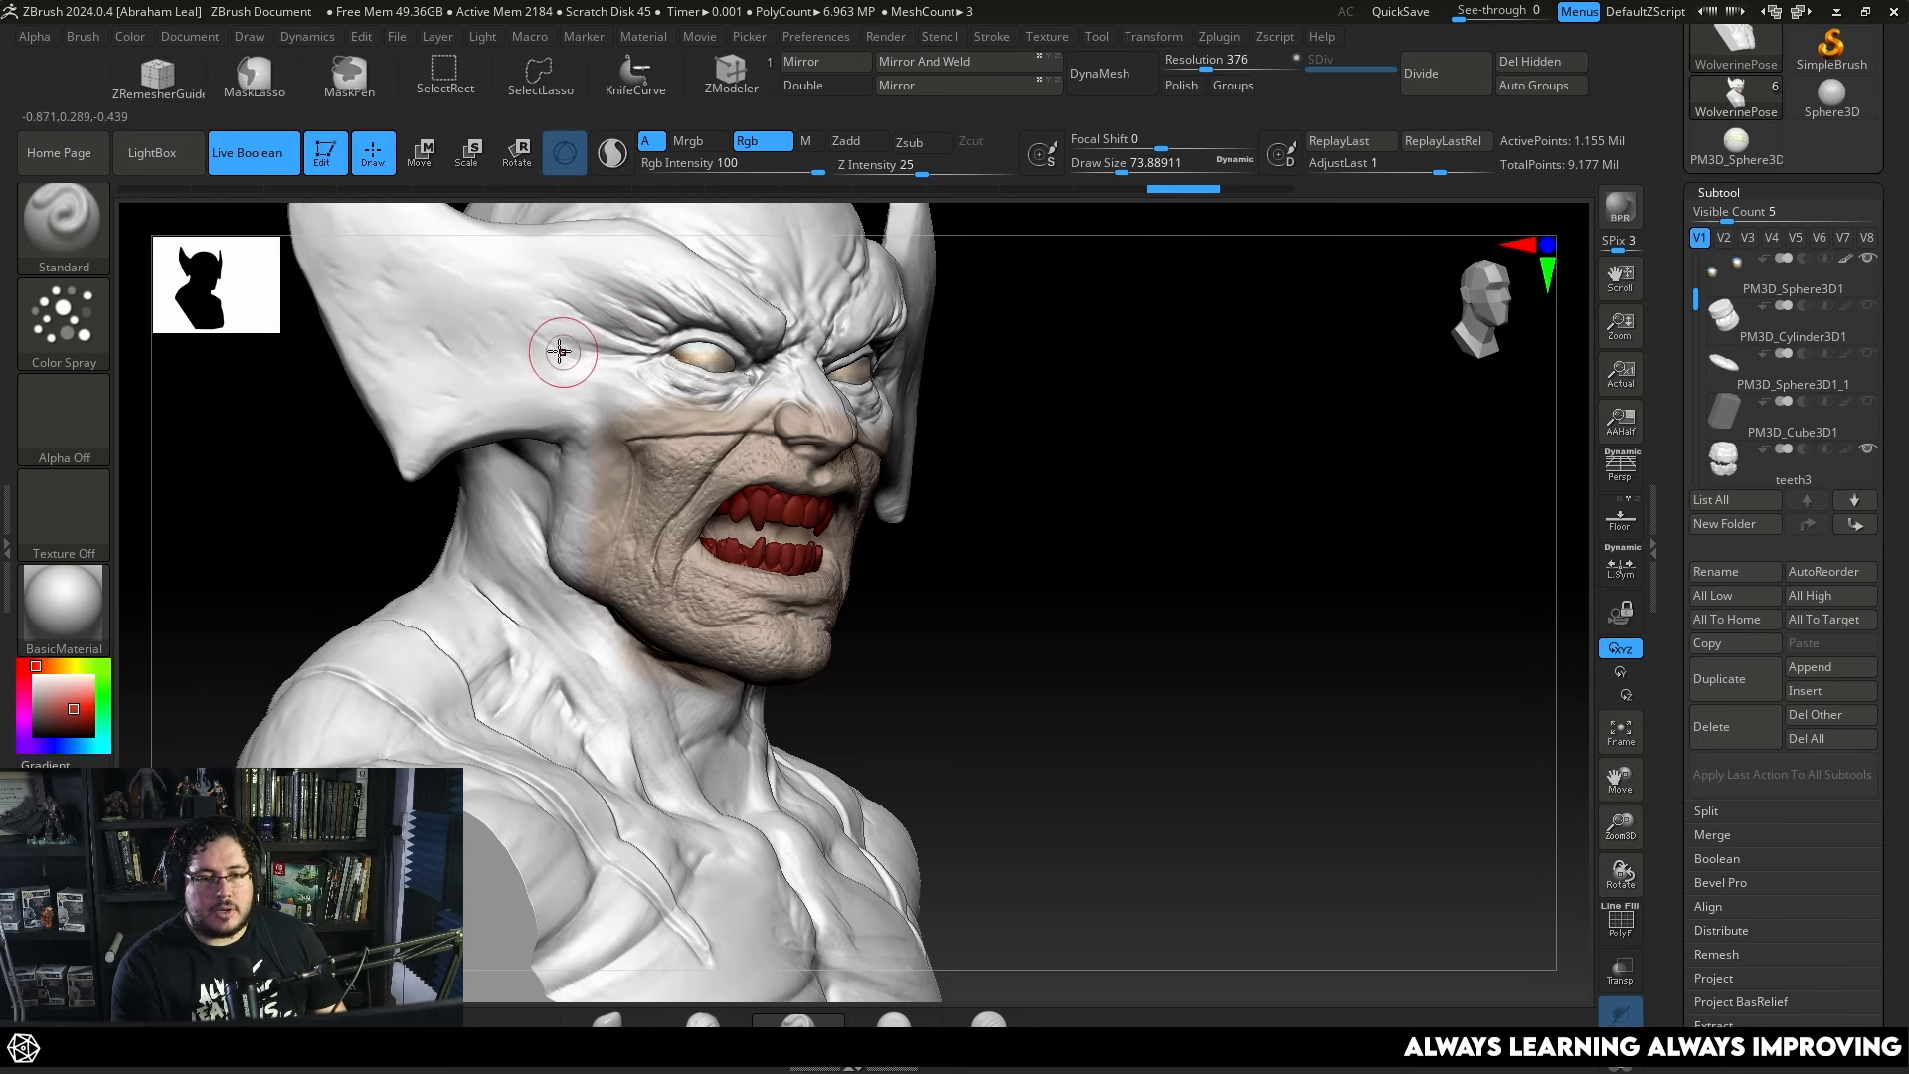
{"action": "mouse_move", "coordinate": [422, 388]}
{"action": "left_mouse_down"}
{"action": "mouse_move", "coordinate": [509, 369]}
{"action": "mouse_move", "coordinate": [676, 244]}
{"action": "left_mouse_up"}
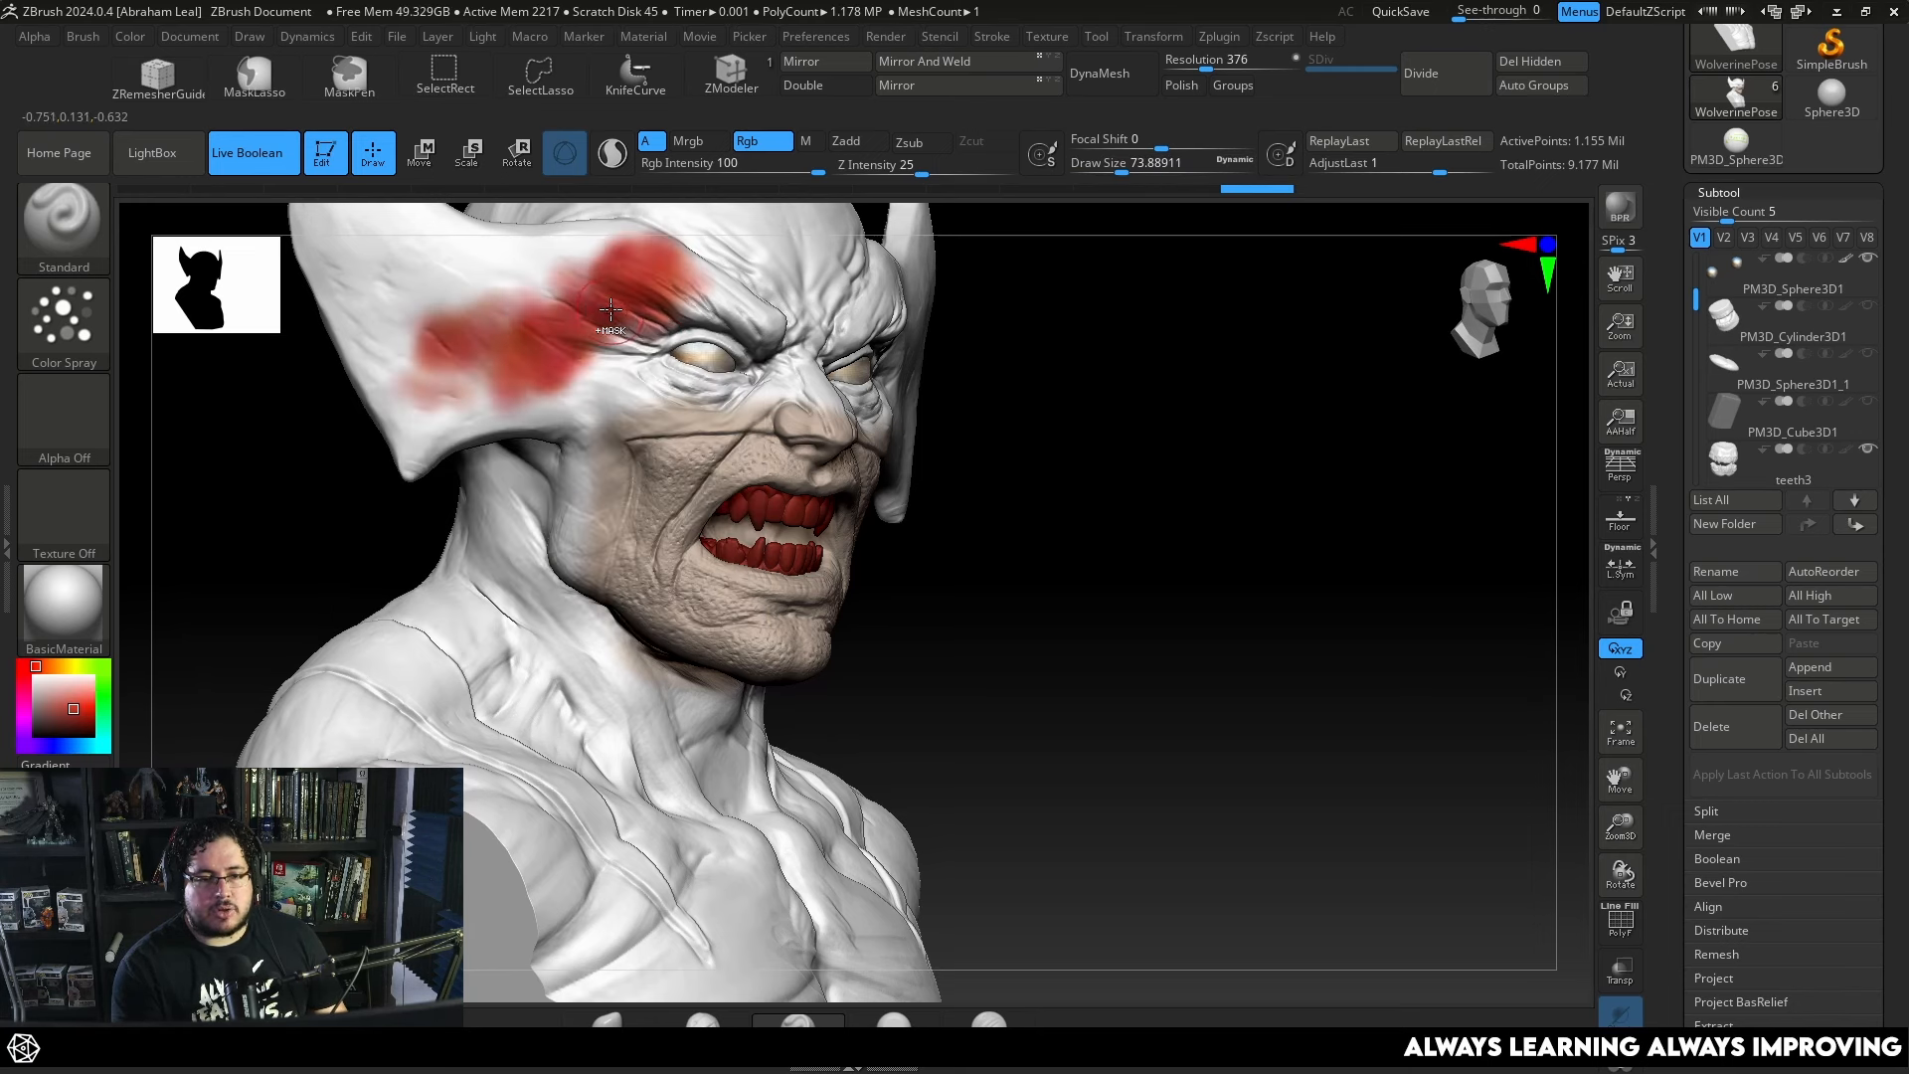
Undo the red spray on the mask, assign Alpha 23 to the brush and set the draw size to about 62.
{"action": "key", "text": "ctrl+z"}
{"action": "left_click", "coordinate": [48, 427]}
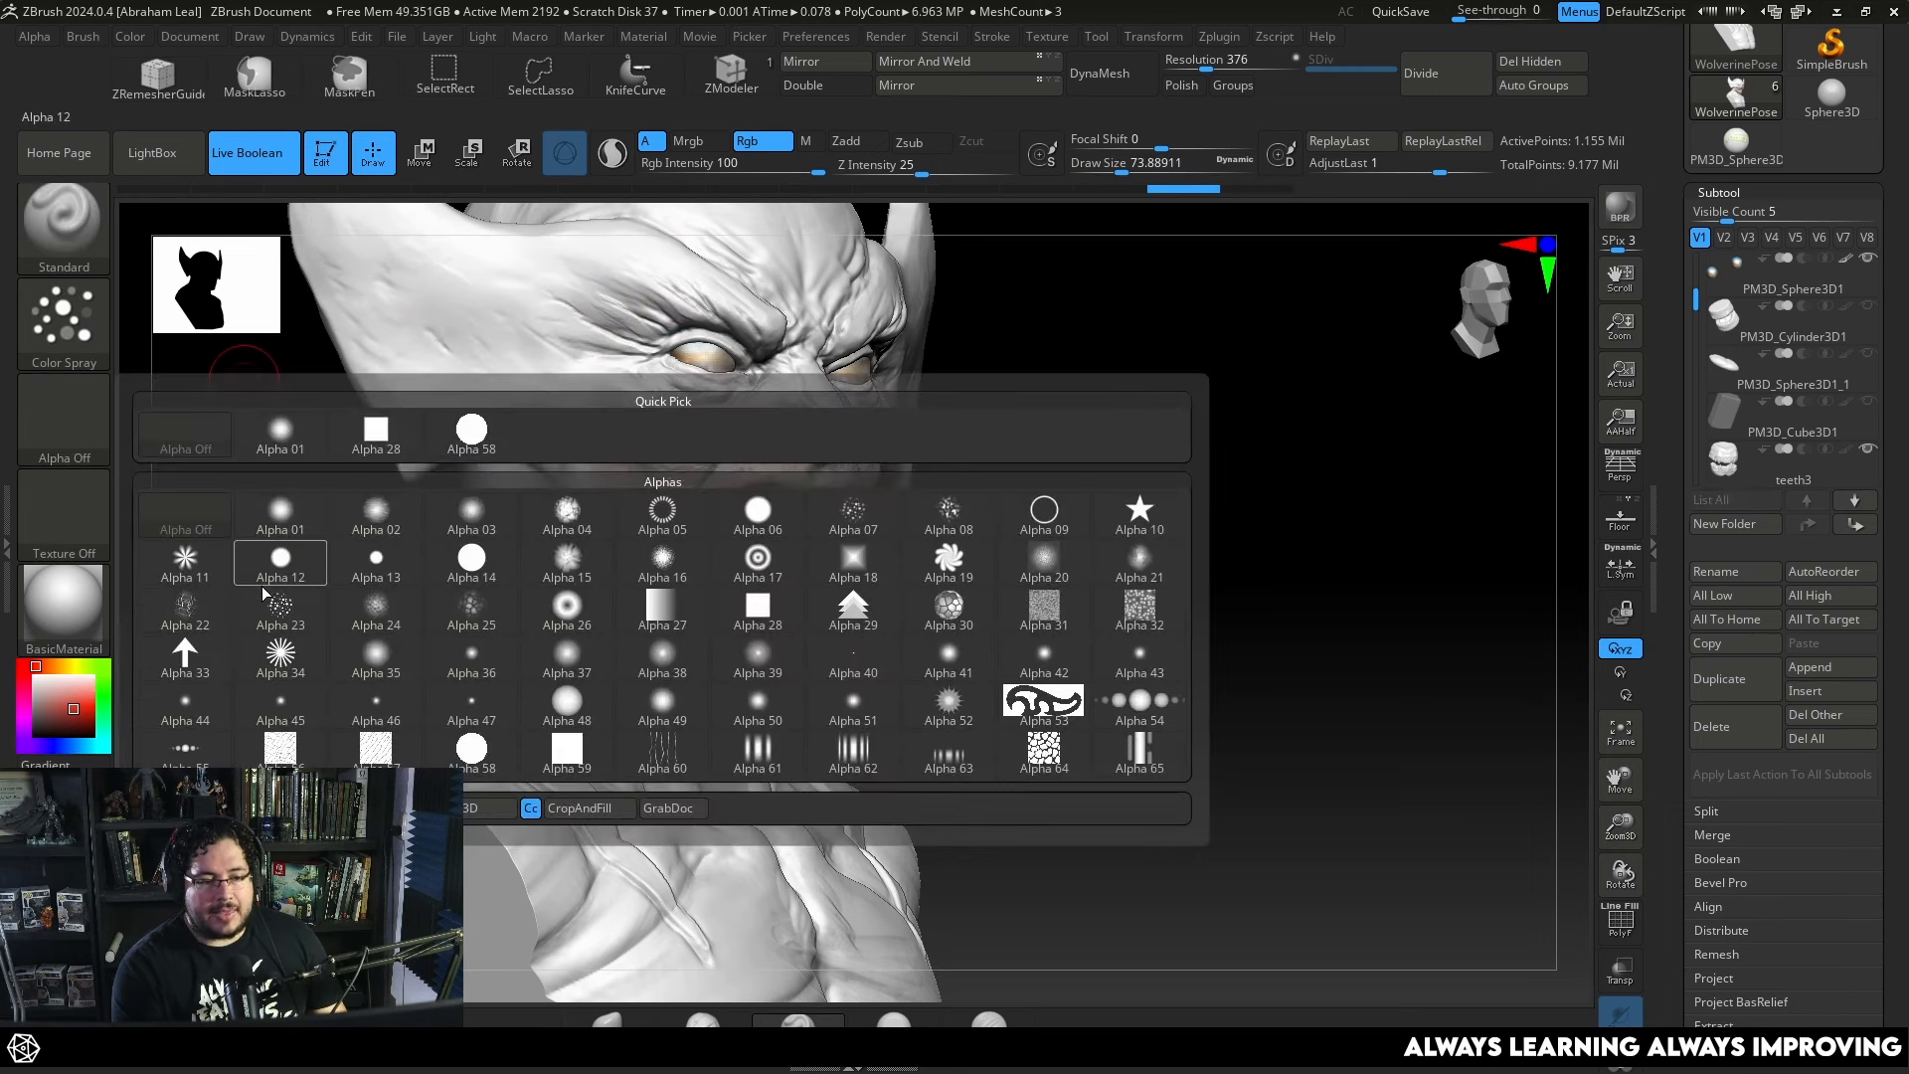
{"action": "left_click", "coordinate": [289, 619]}
{"action": "key", "text": "space"}
{"action": "mouse_move", "coordinate": [527, 358]}
{"action": "left_mouse_down"}
{"action": "mouse_move", "coordinate": [501, 322]}
{"action": "mouse_move", "coordinate": [457, 392]}
{"action": "mouse_move", "coordinate": [554, 313]}
{"action": "left_mouse_up"}
{"action": "key", "text": "ctrl+z"}
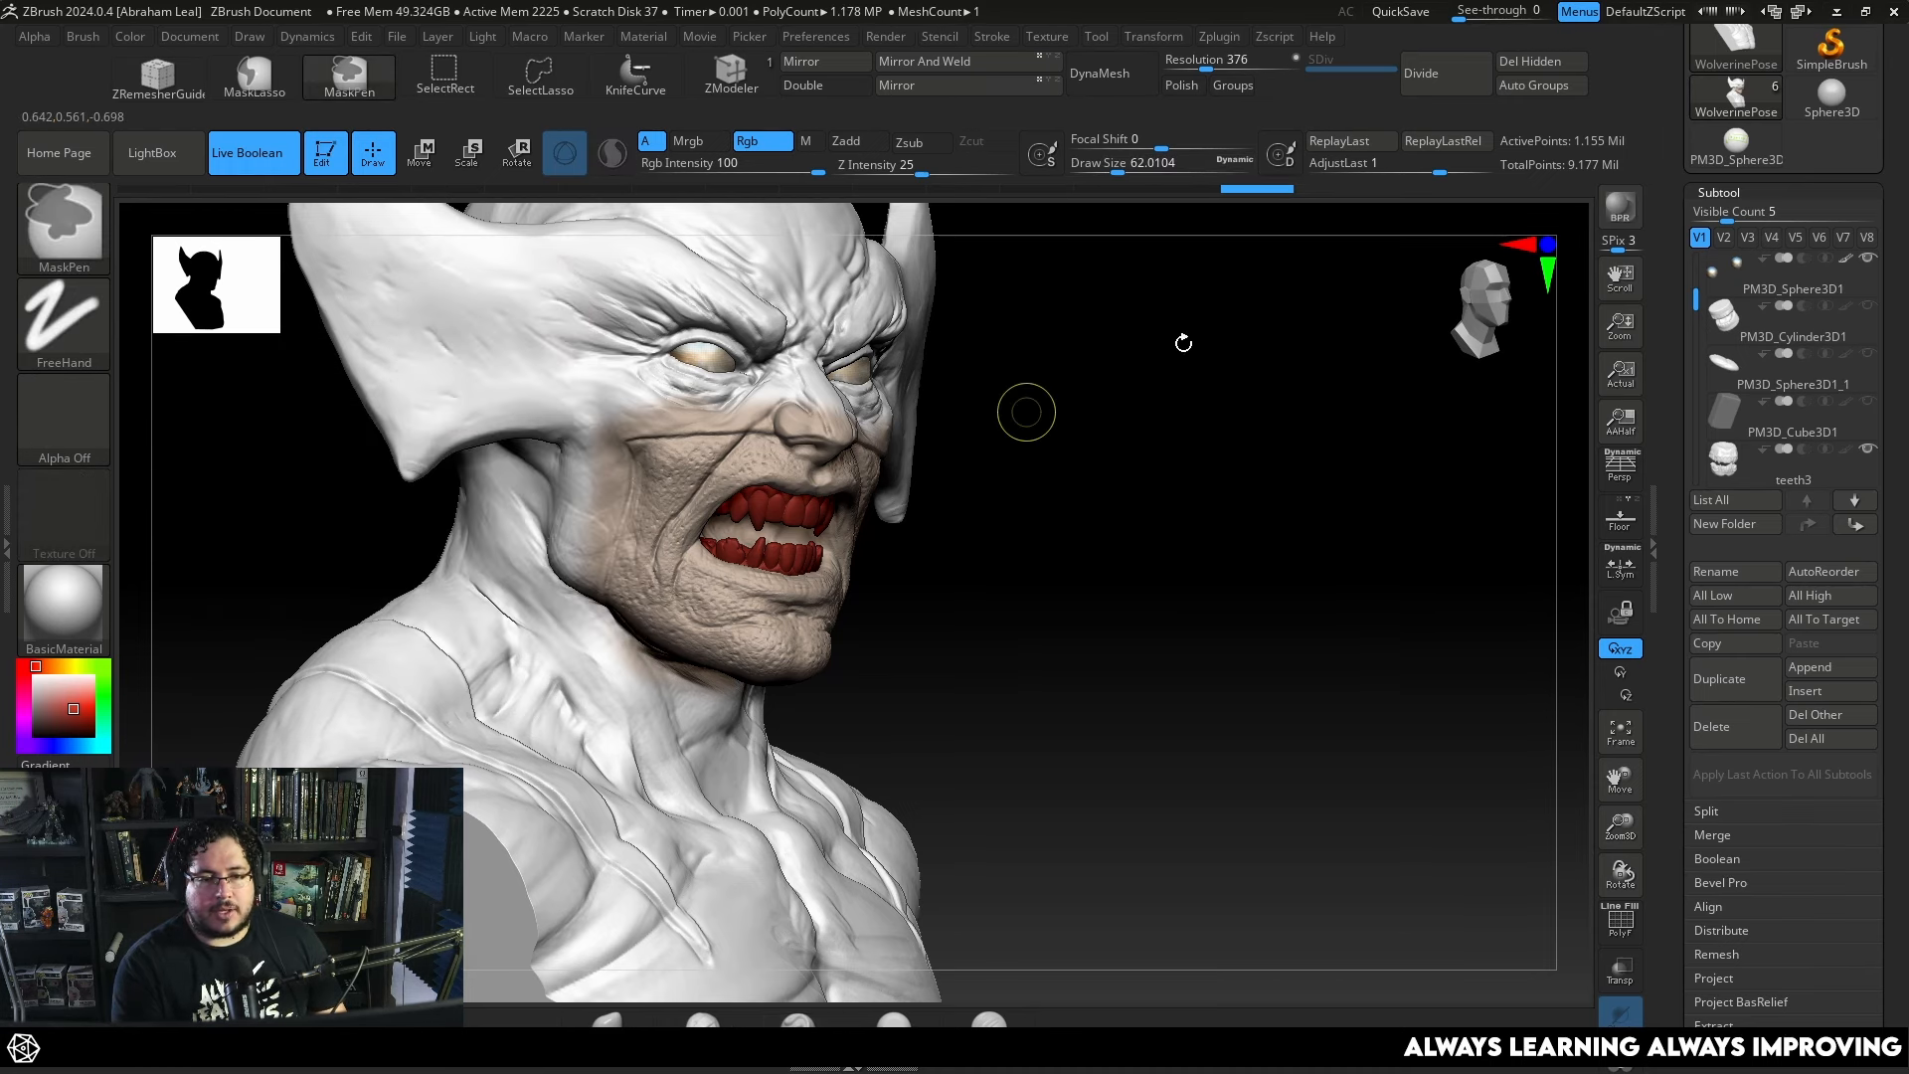
Test the alpha by spraying red dots on the side of the mask behind the eye and inspect them up close.
{"action": "mouse_move", "coordinate": [1023, 409]}
{"action": "left_mouse_down"}
{"action": "mouse_move", "coordinate": [1207, 399]}
{"action": "mouse_move", "coordinate": [1368, 533]}
{"action": "mouse_move", "coordinate": [1440, 481]}
{"action": "mouse_move", "coordinate": [1317, 461]}
{"action": "left_mouse_up"}
{"action": "mouse_move", "coordinate": [622, 414]}
{"action": "left_mouse_down"}
{"action": "mouse_move", "coordinate": [606, 447]}
{"action": "mouse_move", "coordinate": [775, 556]}
{"action": "left_mouse_up"}
{"action": "left_click_drag", "start_coordinate": [1442, 453], "coordinate": [1275, 708], "text": "alt"}
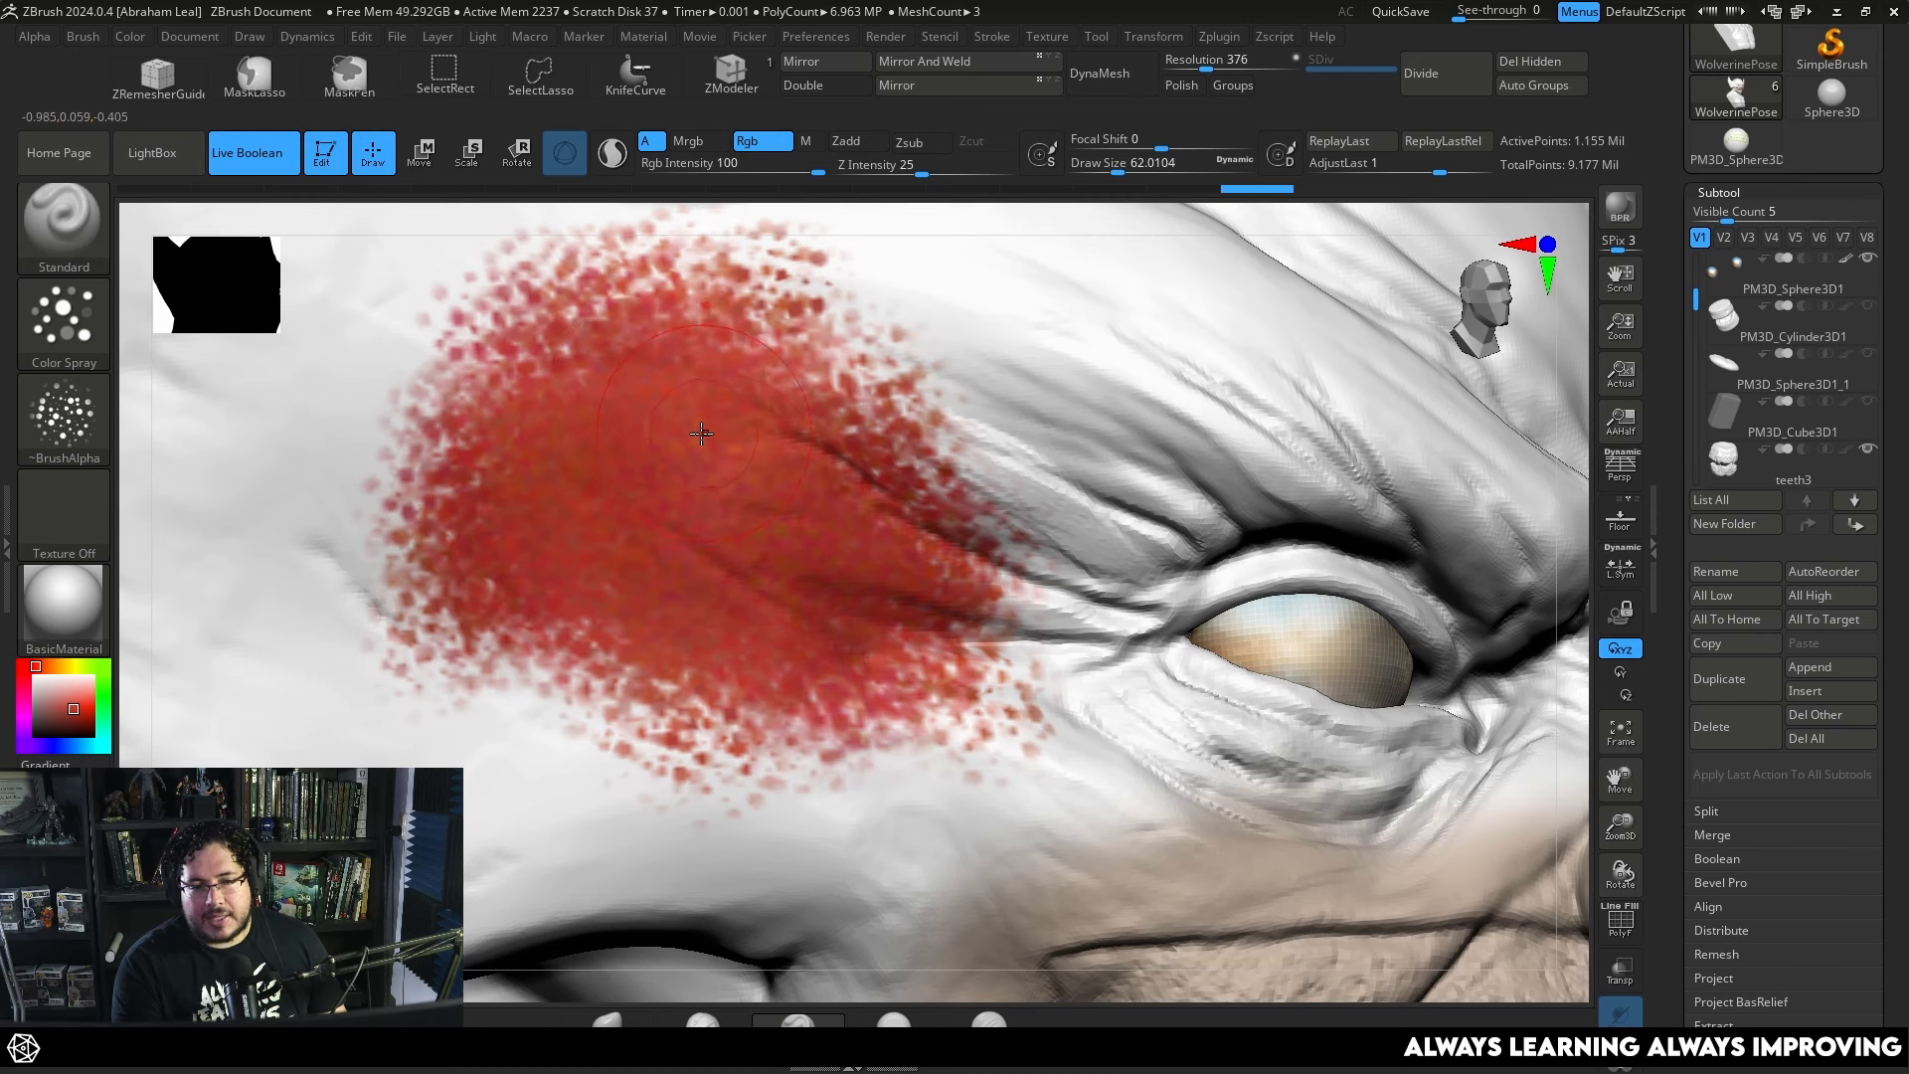
{"action": "key", "text": "f"}
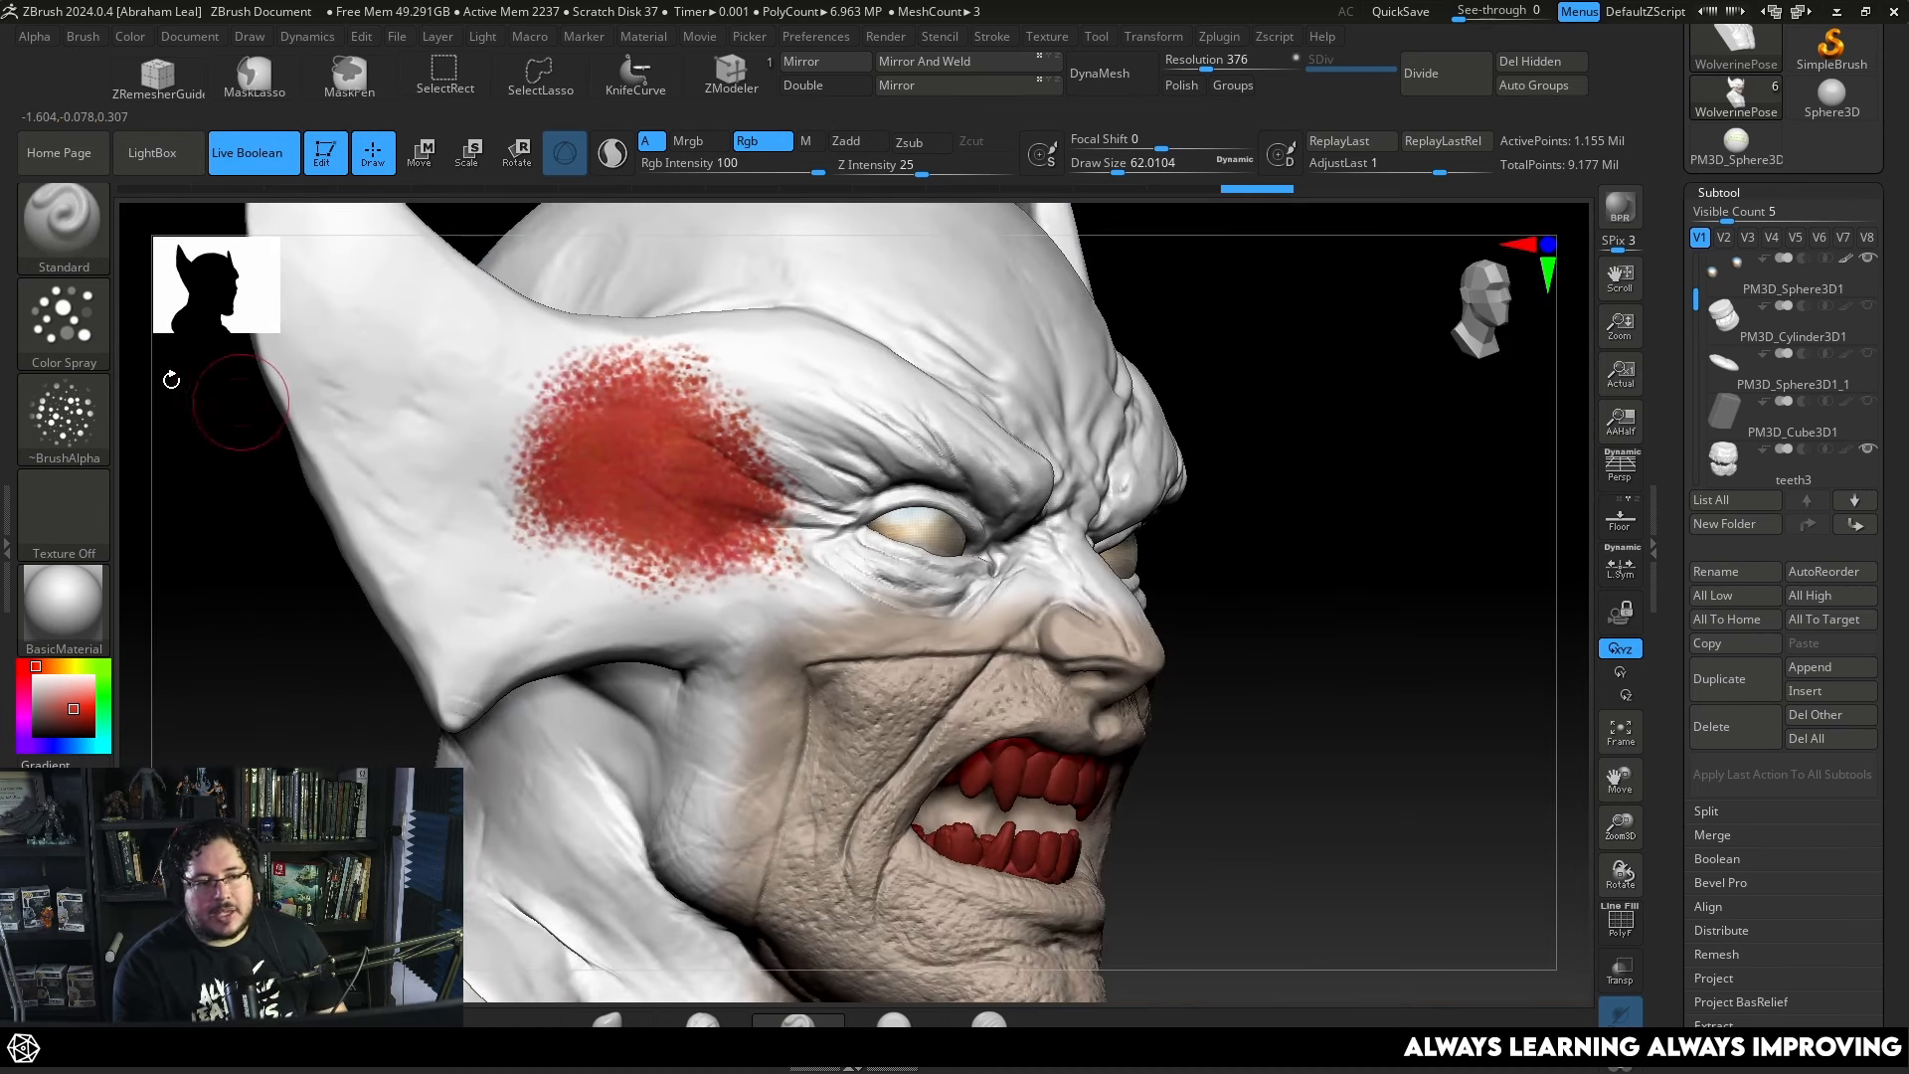
Try a stronger colour variance on the Color Spray stroke across the side of the mask, and undo the test strokes.
{"action": "left_click", "coordinate": [89, 326]}
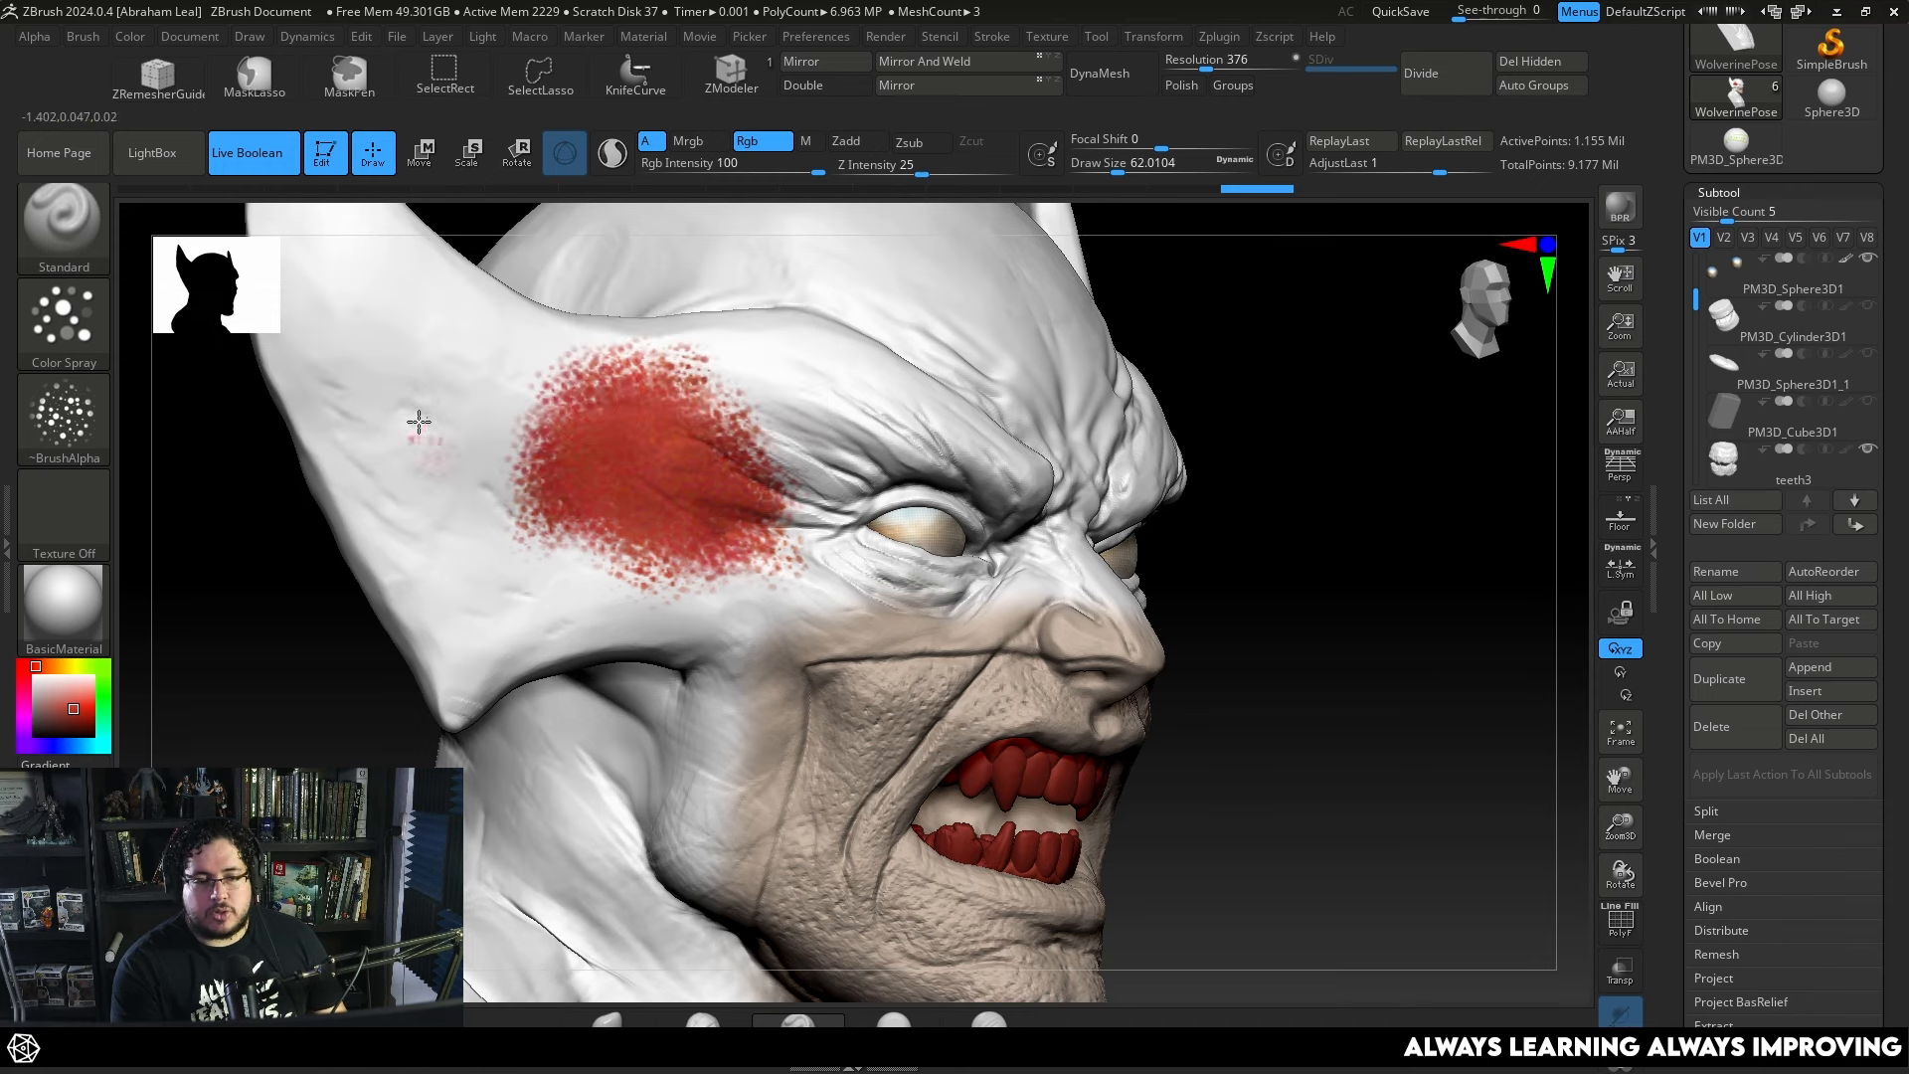
{"action": "mouse_move", "coordinate": [418, 421]}
{"action": "left_mouse_down"}
{"action": "mouse_move", "coordinate": [487, 557]}
{"action": "mouse_move", "coordinate": [656, 597]}
{"action": "mouse_move", "coordinate": [328, 298]}
{"action": "left_mouse_up"}
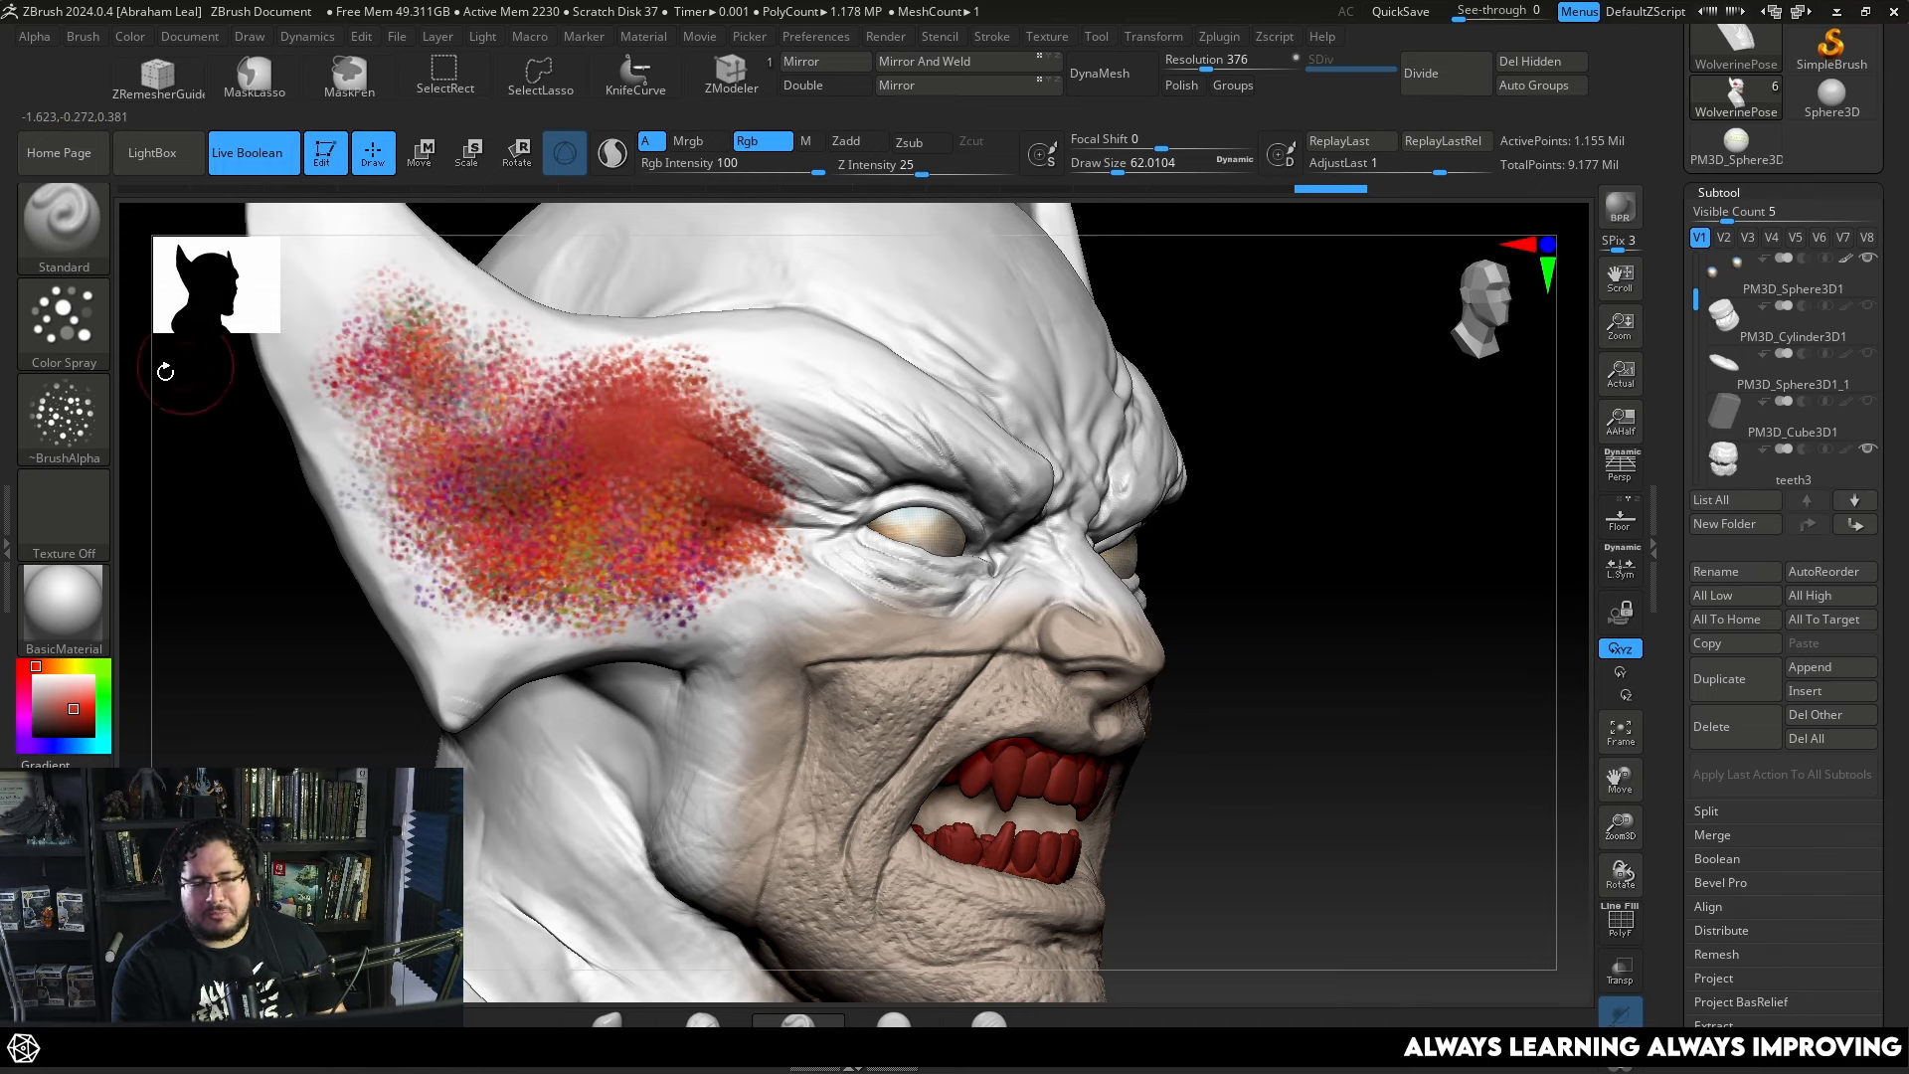
{"action": "key", "text": "ctrl+z"}
{"action": "key", "text": "ctrl+z"}
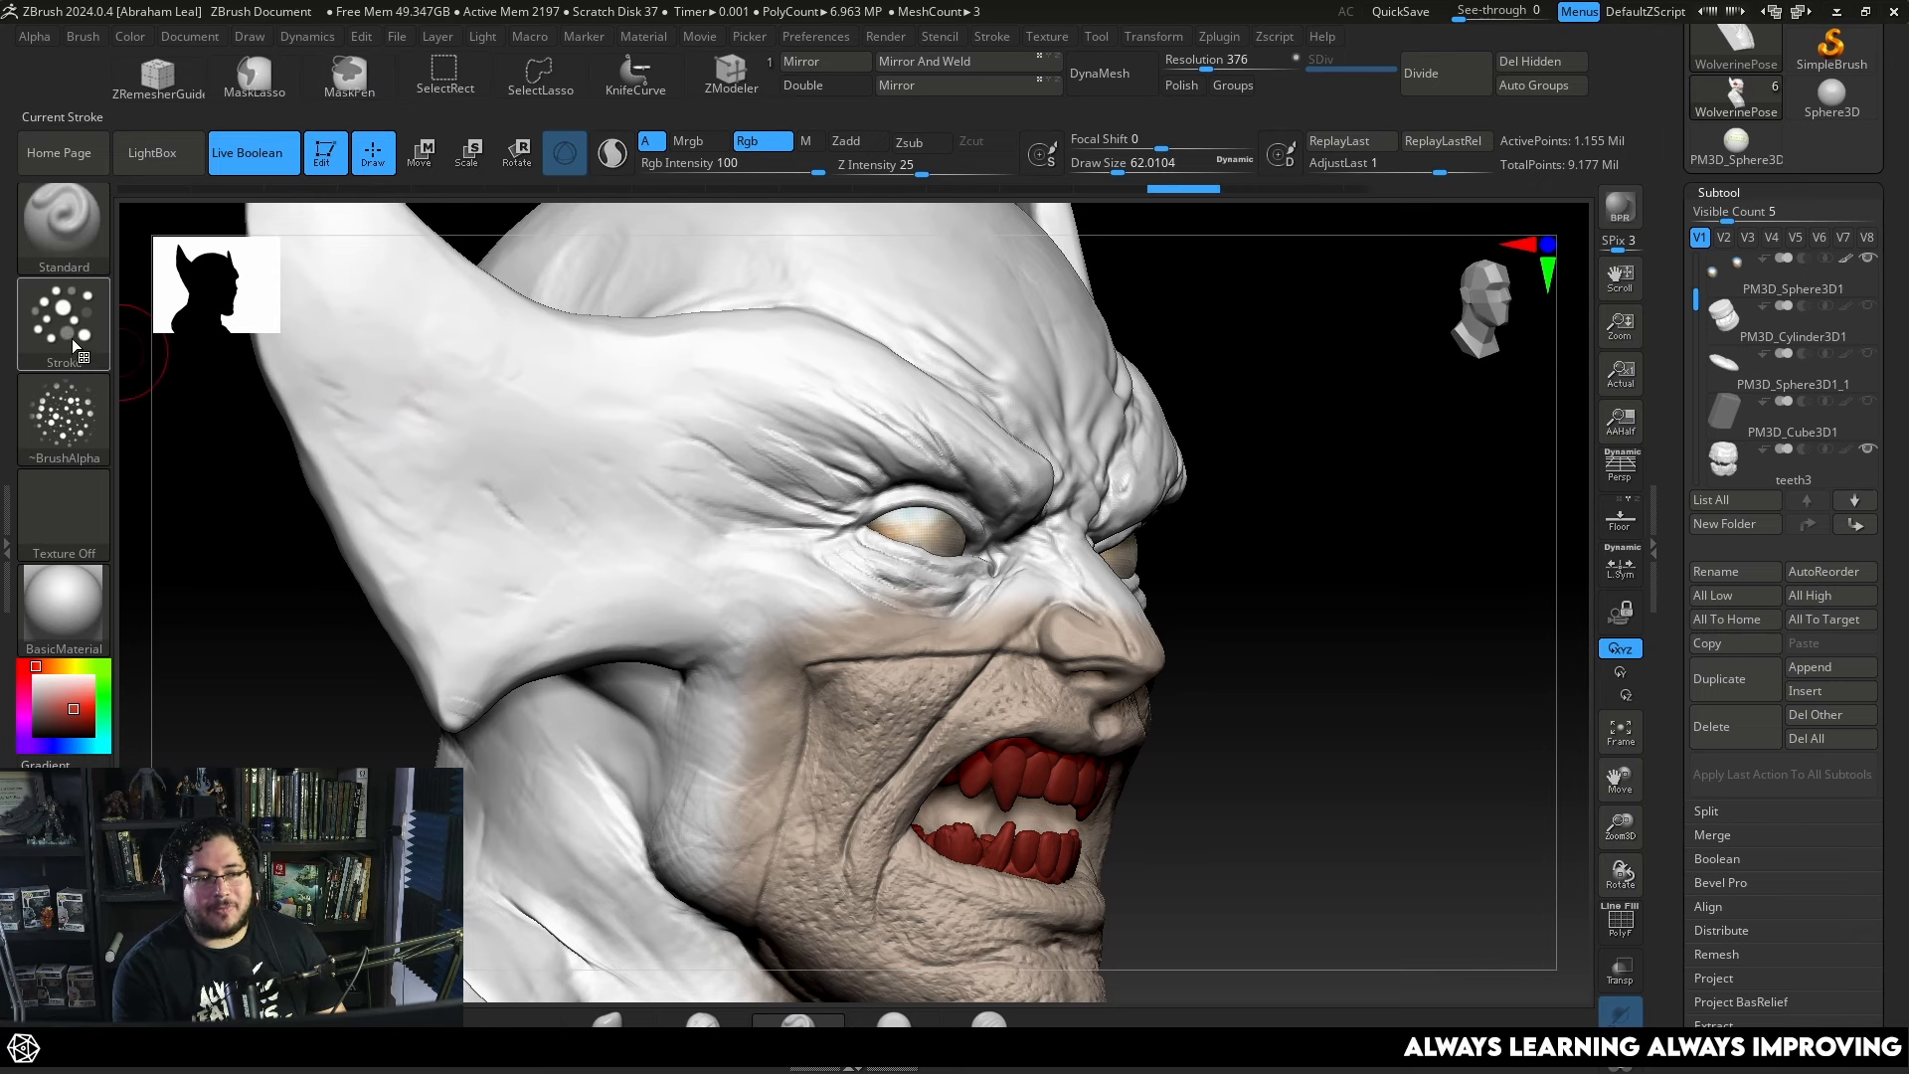
Set the Color Spray colour intensity variance to about 0.3, test it on the side of the mask and undo the test.
{"action": "left_click", "coordinate": [72, 340]}
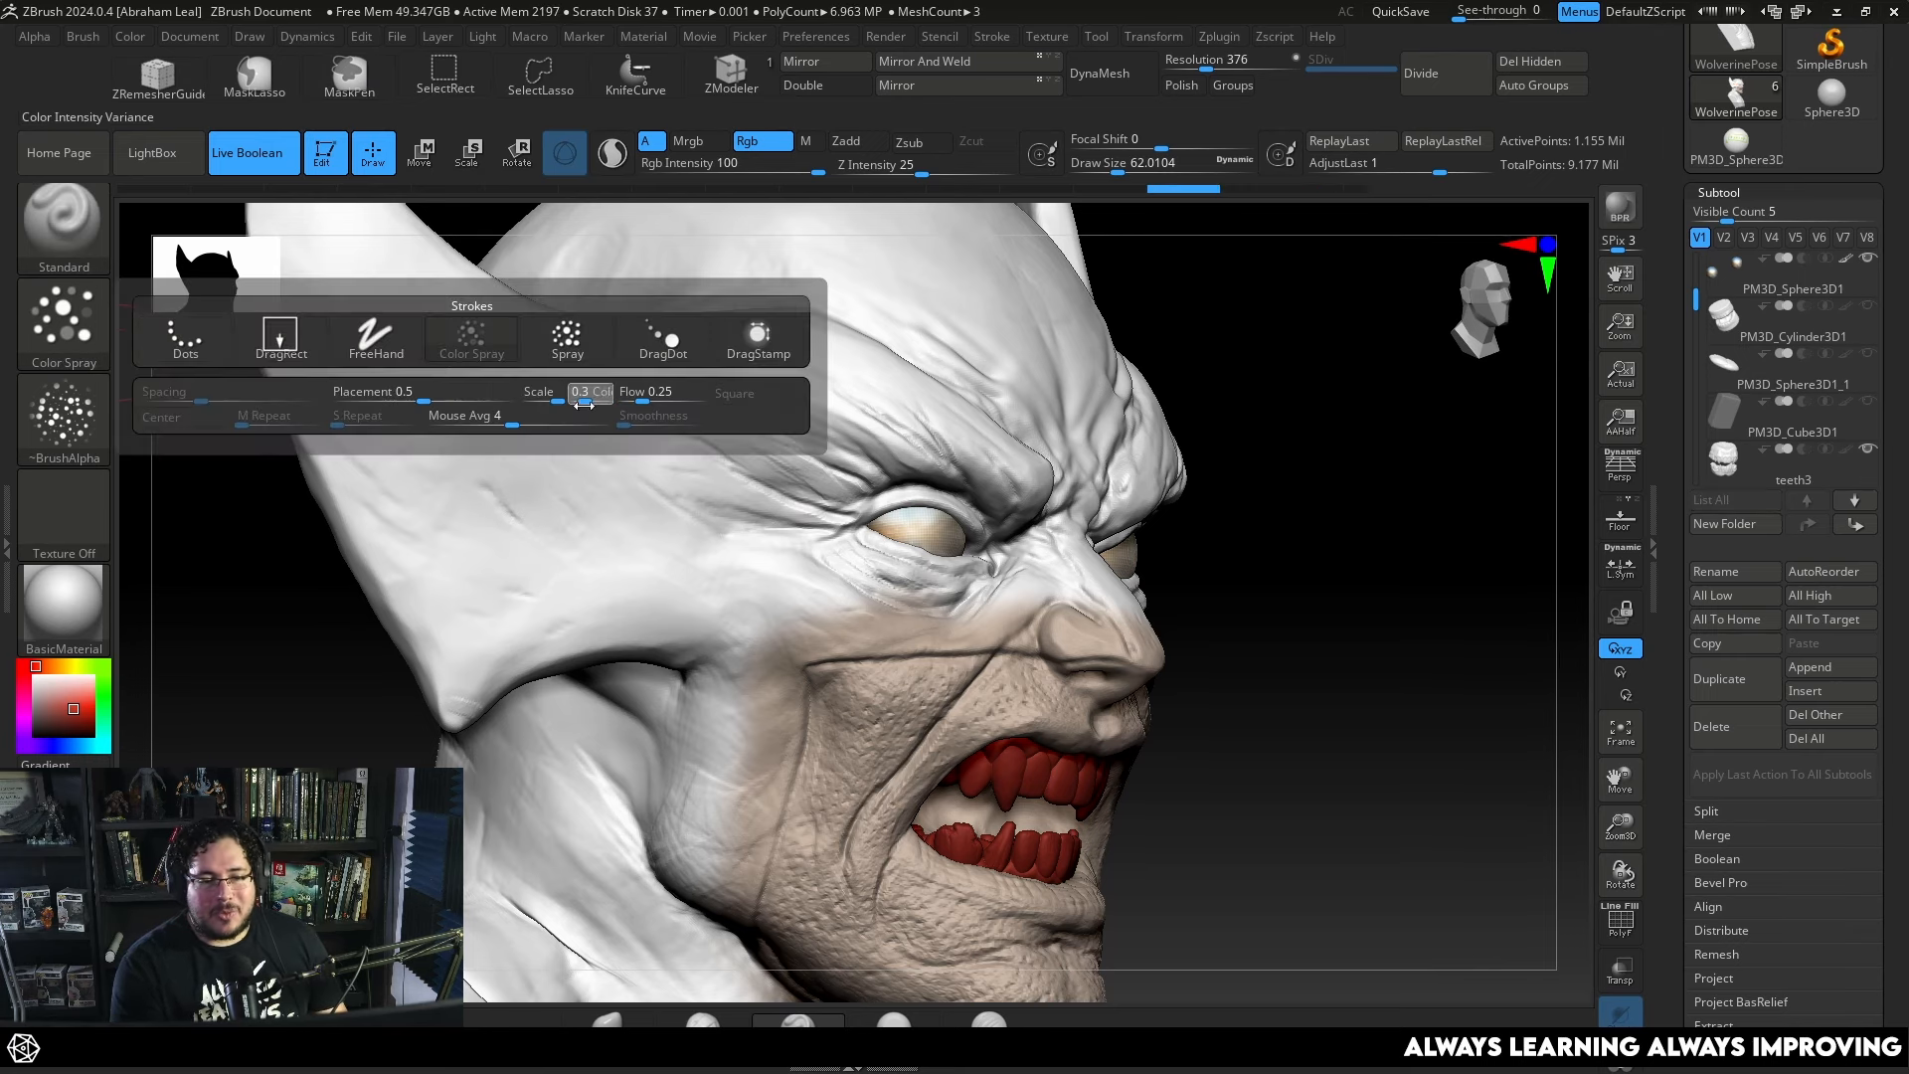
{"action": "mouse_move", "coordinate": [459, 398]}
{"action": "left_mouse_down"}
{"action": "mouse_move", "coordinate": [597, 468]}
{"action": "mouse_move", "coordinate": [744, 497]}
{"action": "left_mouse_up"}
{"action": "left_click_drag", "start_coordinate": [1248, 382], "coordinate": [1338, 367]}
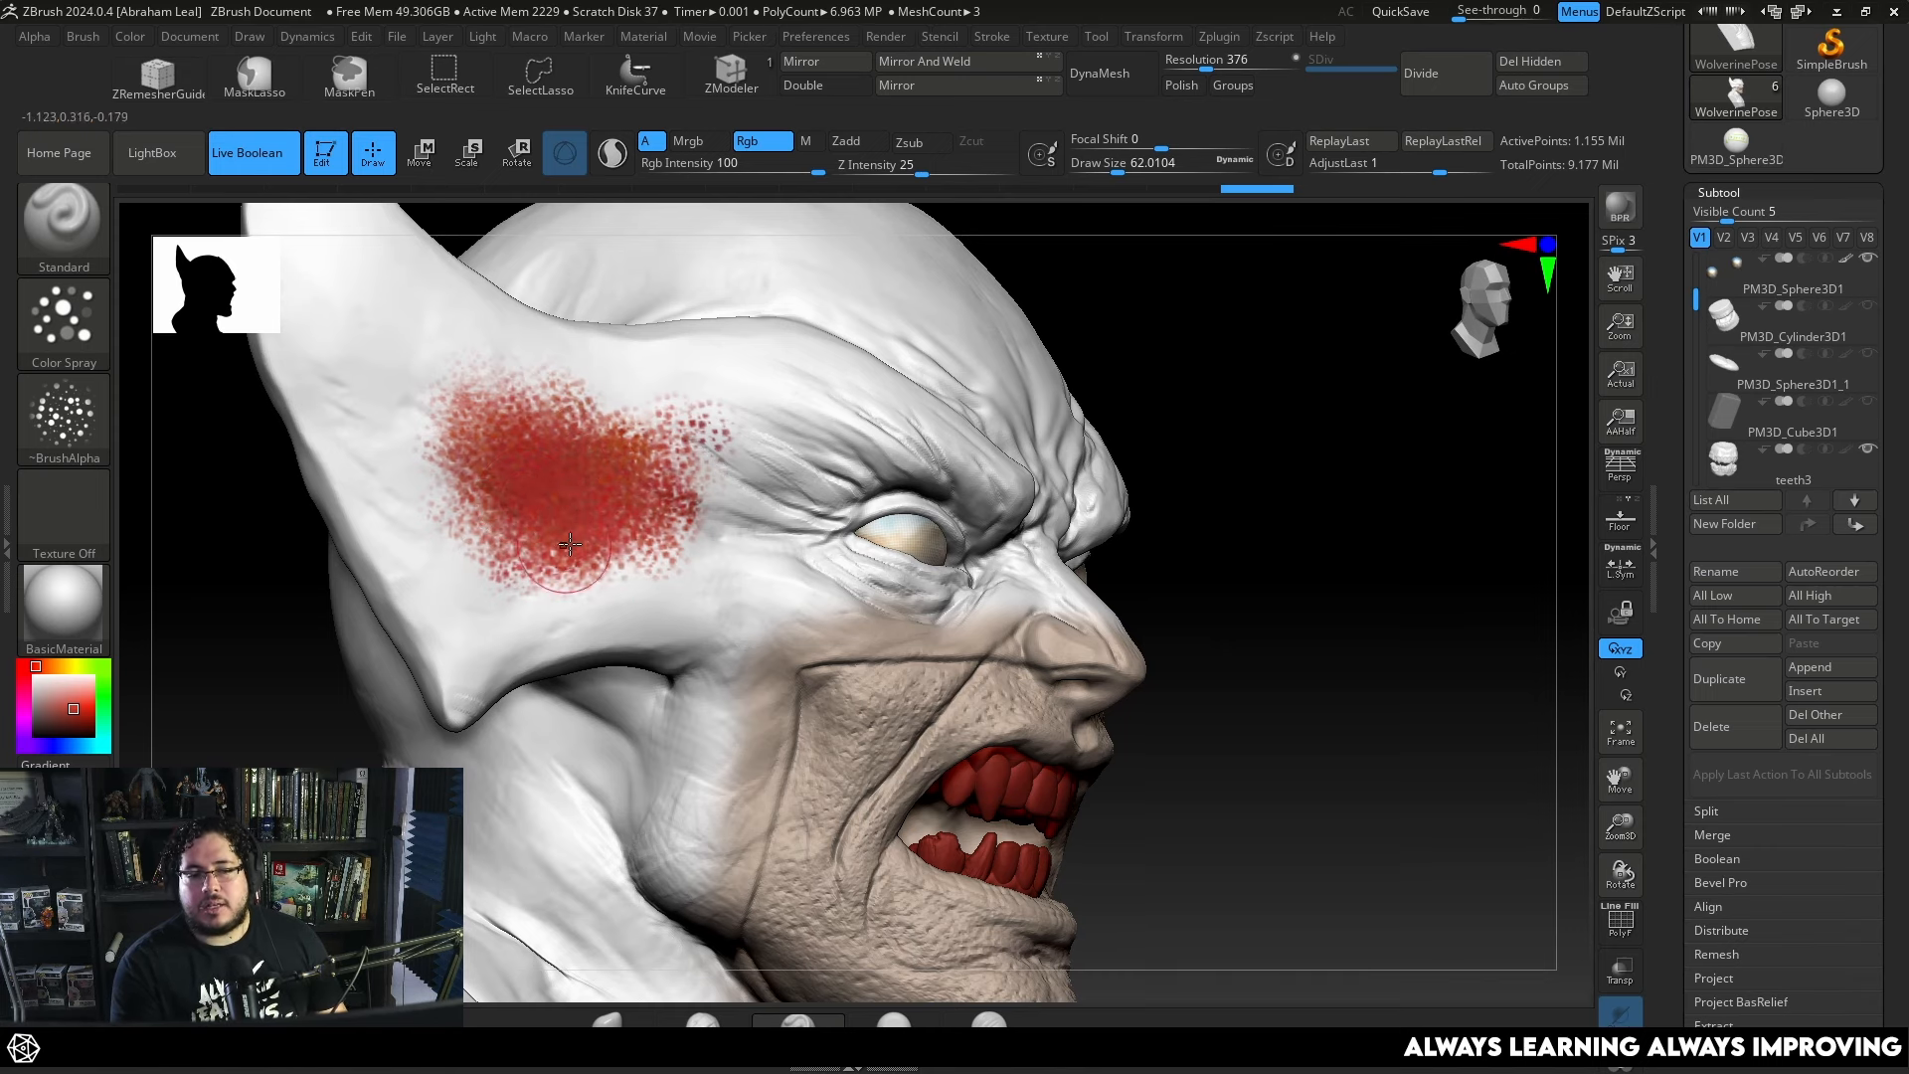
{"action": "mouse_move", "coordinate": [1206, 422]}
{"action": "left_mouse_down", "text": "alt"}
{"action": "mouse_move", "coordinate": [1161, 295]}
{"action": "mouse_move", "coordinate": [1178, 385]}
{"action": "mouse_move", "coordinate": [1151, 320]}
{"action": "left_mouse_up", "text": "alt"}
{"action": "mouse_move", "coordinate": [1160, 450]}
{"action": "left_mouse_down"}
{"action": "mouse_move", "coordinate": [1048, 408]}
{"action": "mouse_move", "coordinate": [1108, 561]}
{"action": "mouse_move", "coordinate": [1074, 615]}
{"action": "mouse_move", "coordinate": [1113, 386]}
{"action": "left_mouse_up"}
{"action": "key", "text": "ctrl+z"}
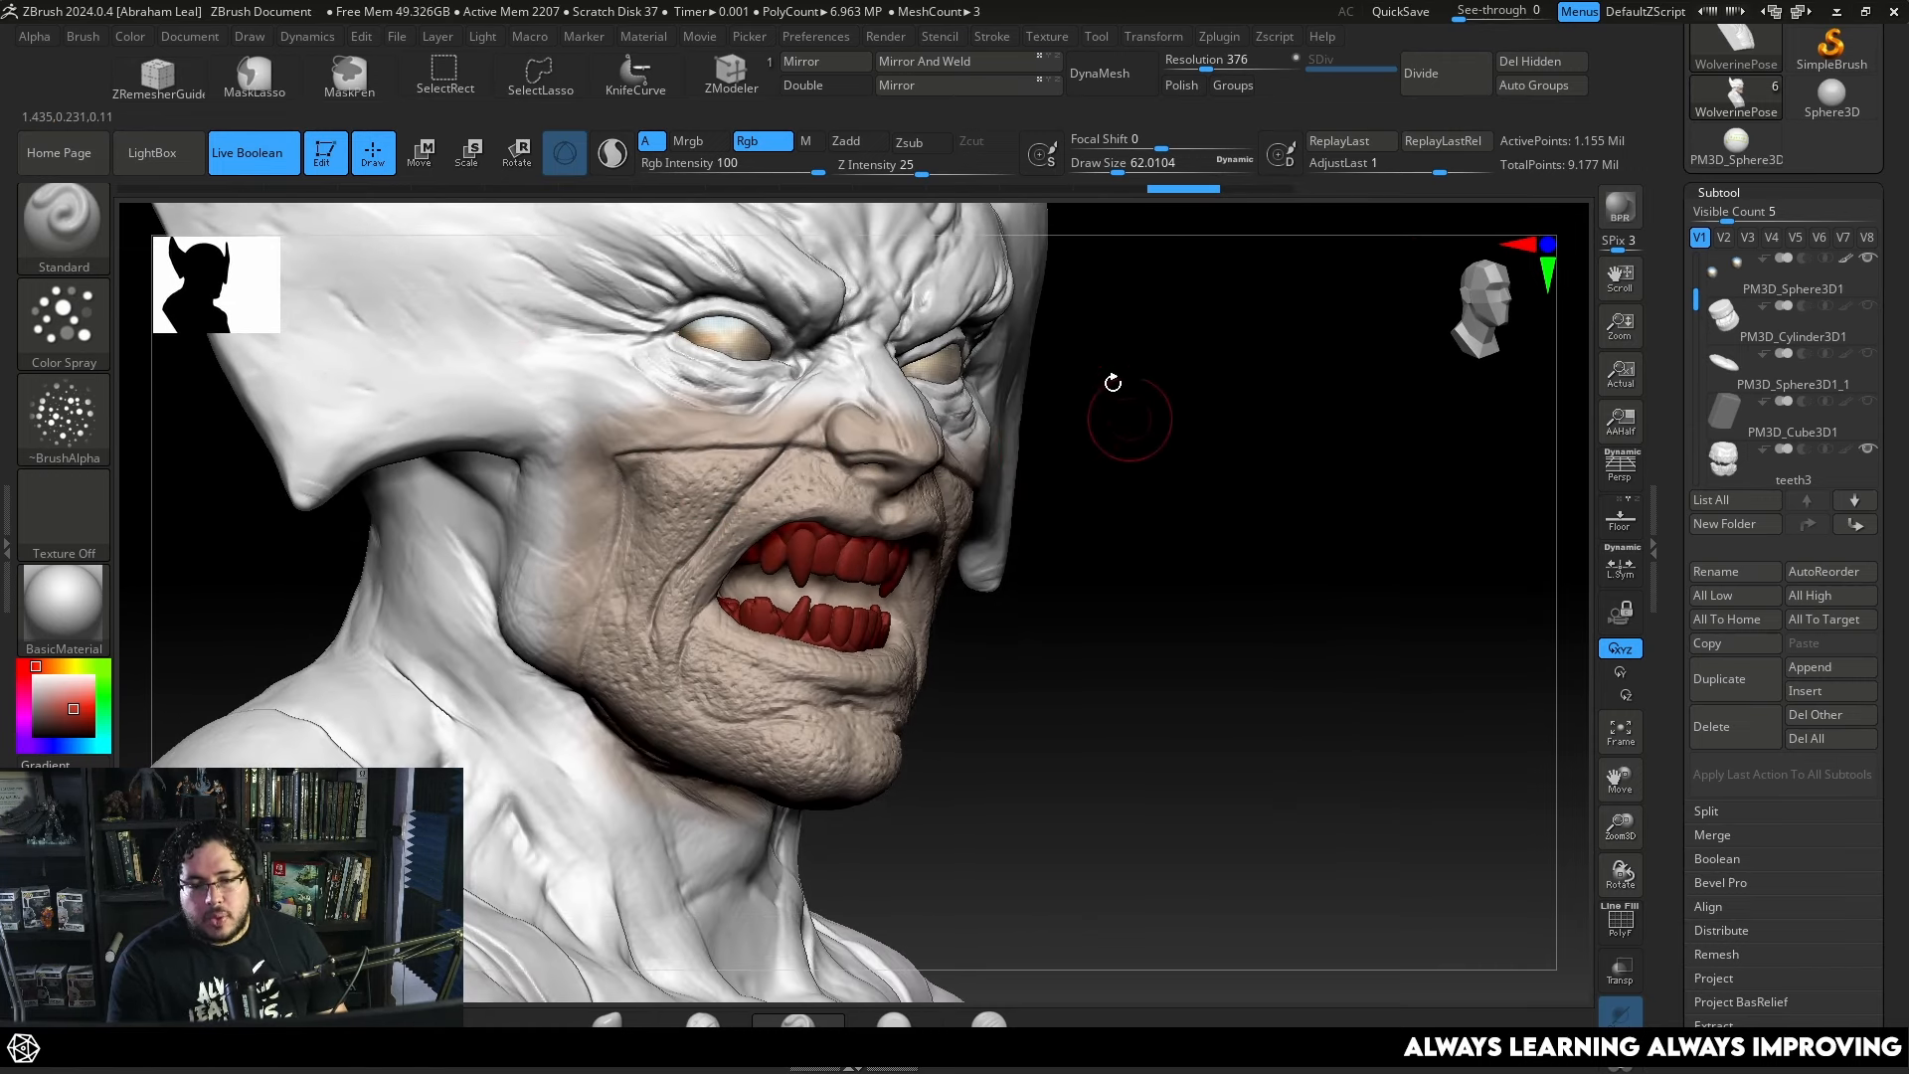
Set the RGB intensity to 23 and reduce the draw size to about 56.
{"action": "left_click_drag", "start_coordinate": [799, 171], "coordinate": [710, 173]}
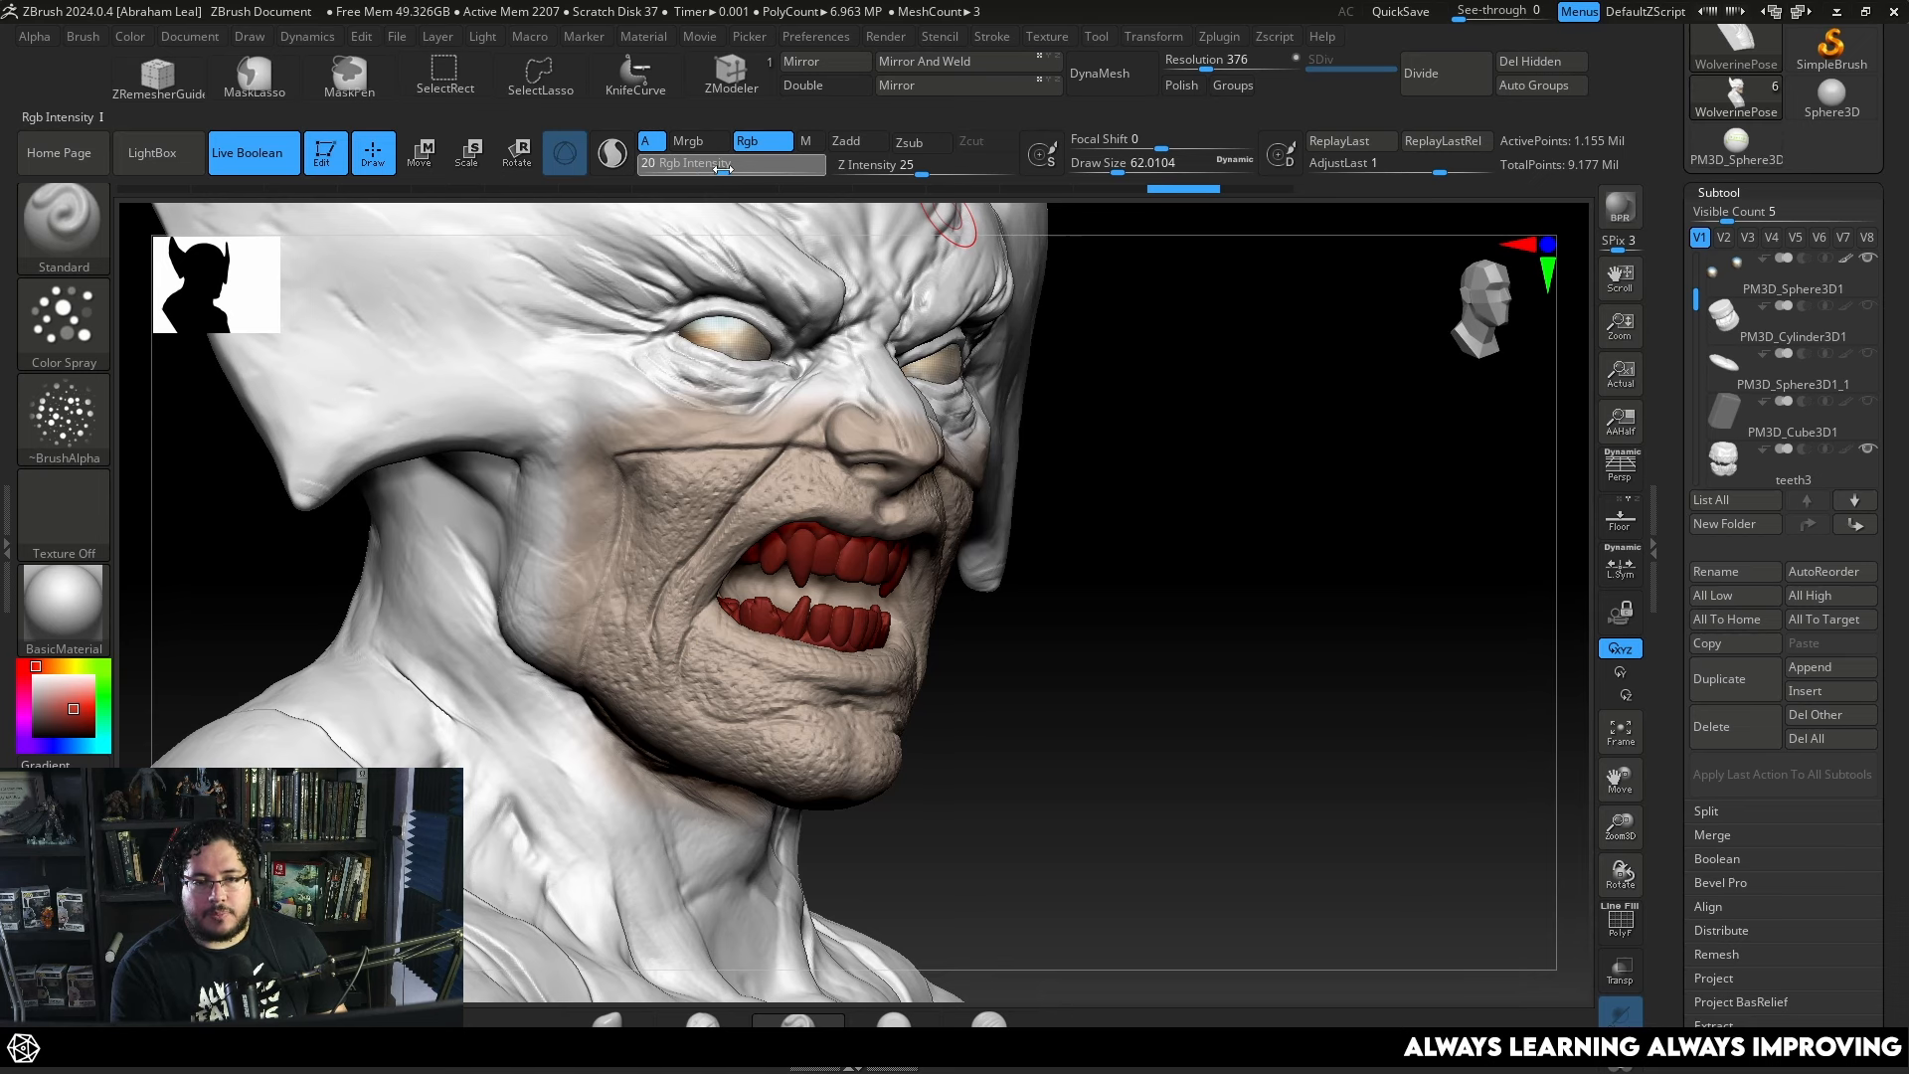
{"action": "left_click_drag", "start_coordinate": [1129, 452], "coordinate": [1104, 412], "text": "alt"}
{"action": "key", "text": "space"}
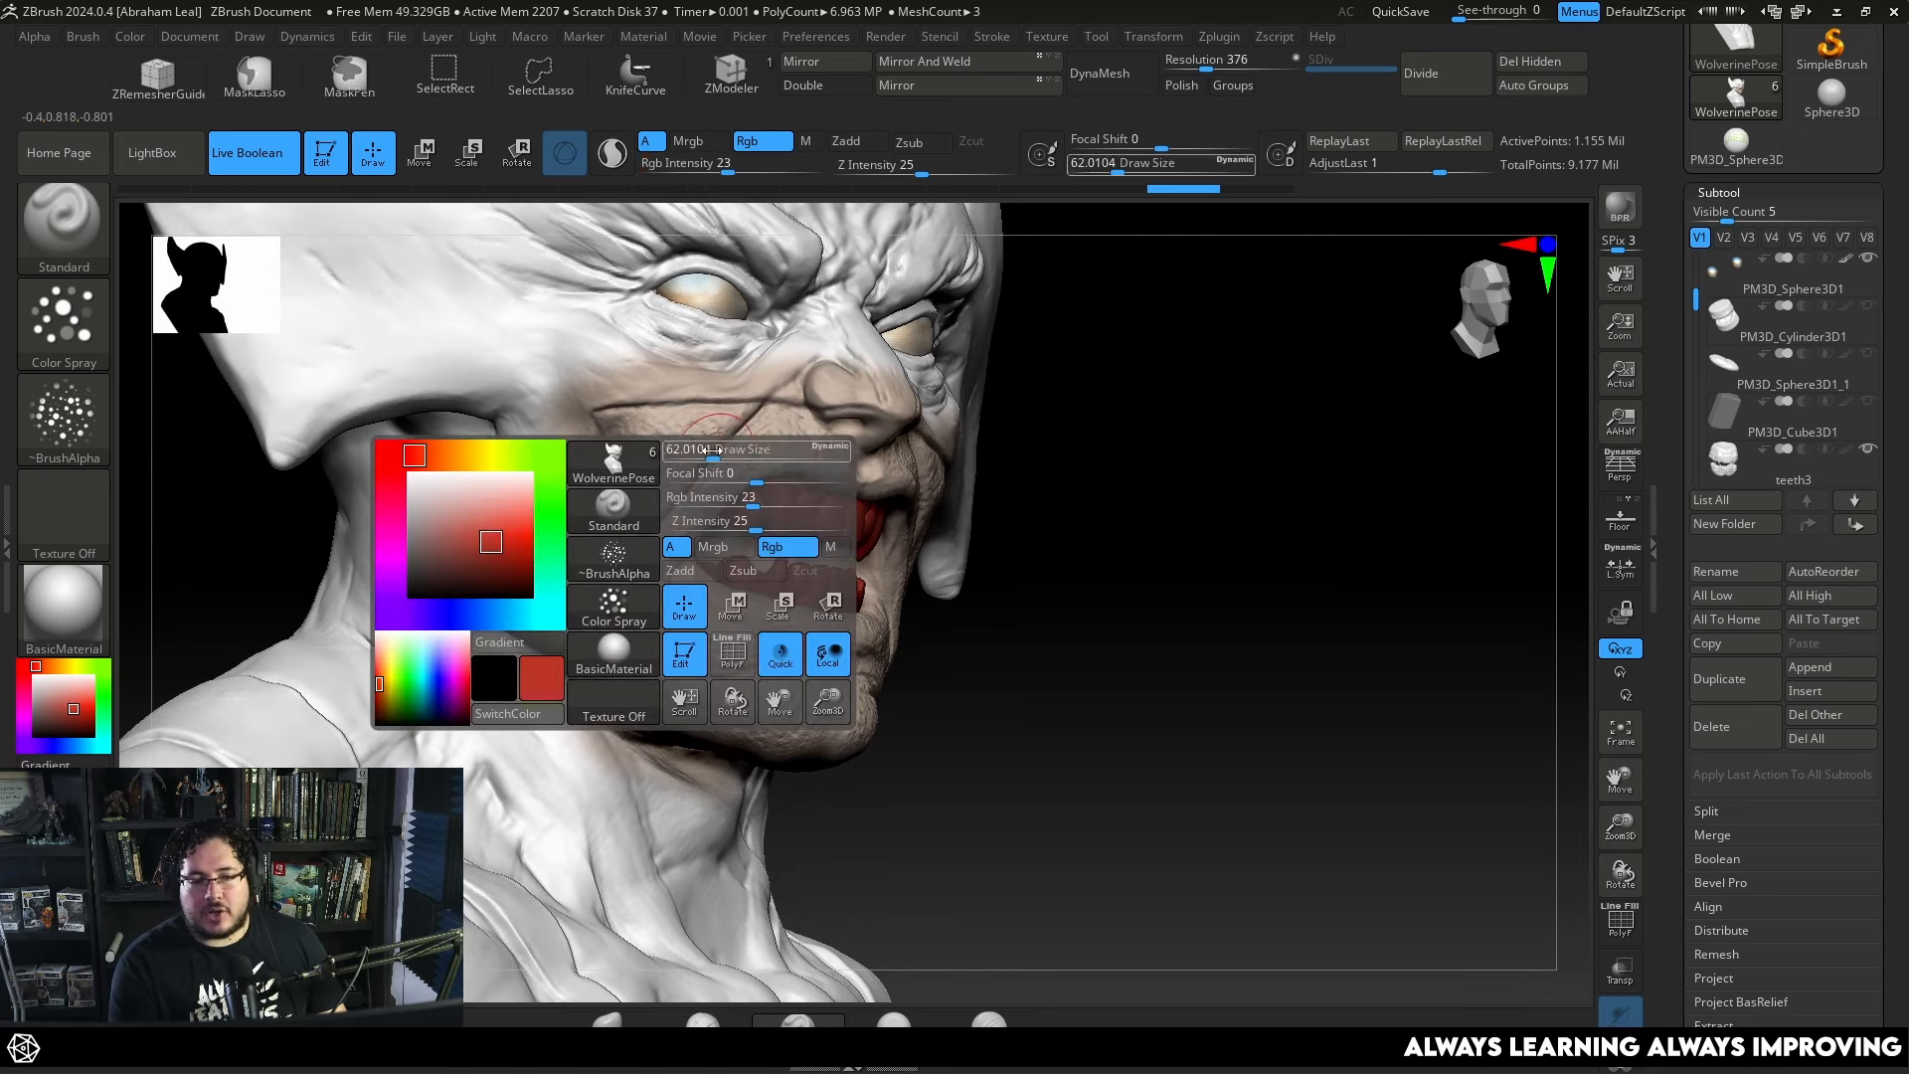
{"action": "mouse_move", "coordinate": [704, 448]}
{"action": "left_mouse_down"}
{"action": "mouse_move", "coordinate": [683, 445]}
{"action": "mouse_move", "coordinate": [824, 442]}
{"action": "left_mouse_up"}
{"action": "key", "text": "space"}
{"action": "key", "text": "space"}
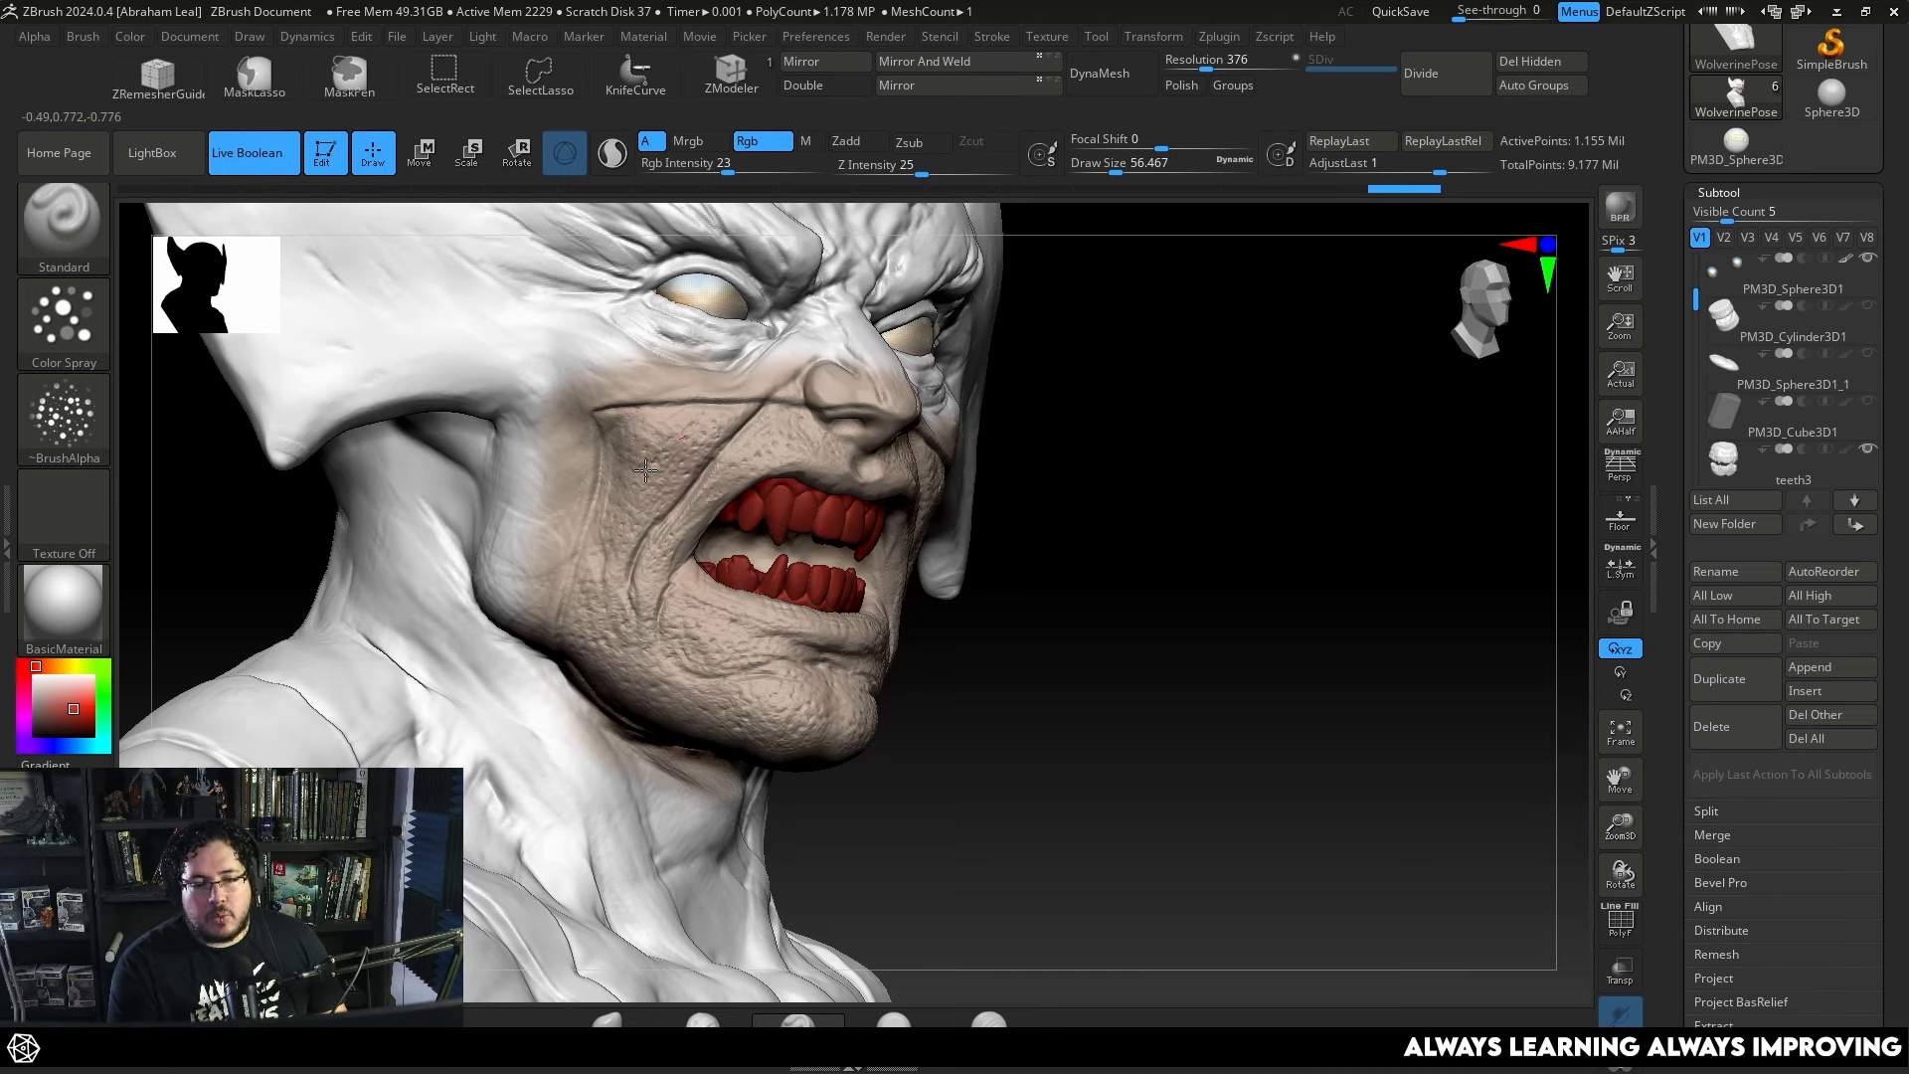
Spray a faint red tint over both cheeks and the upper lip below the mask edge.
{"action": "left_click_drag", "start_coordinate": [647, 469], "coordinate": [629, 440]}
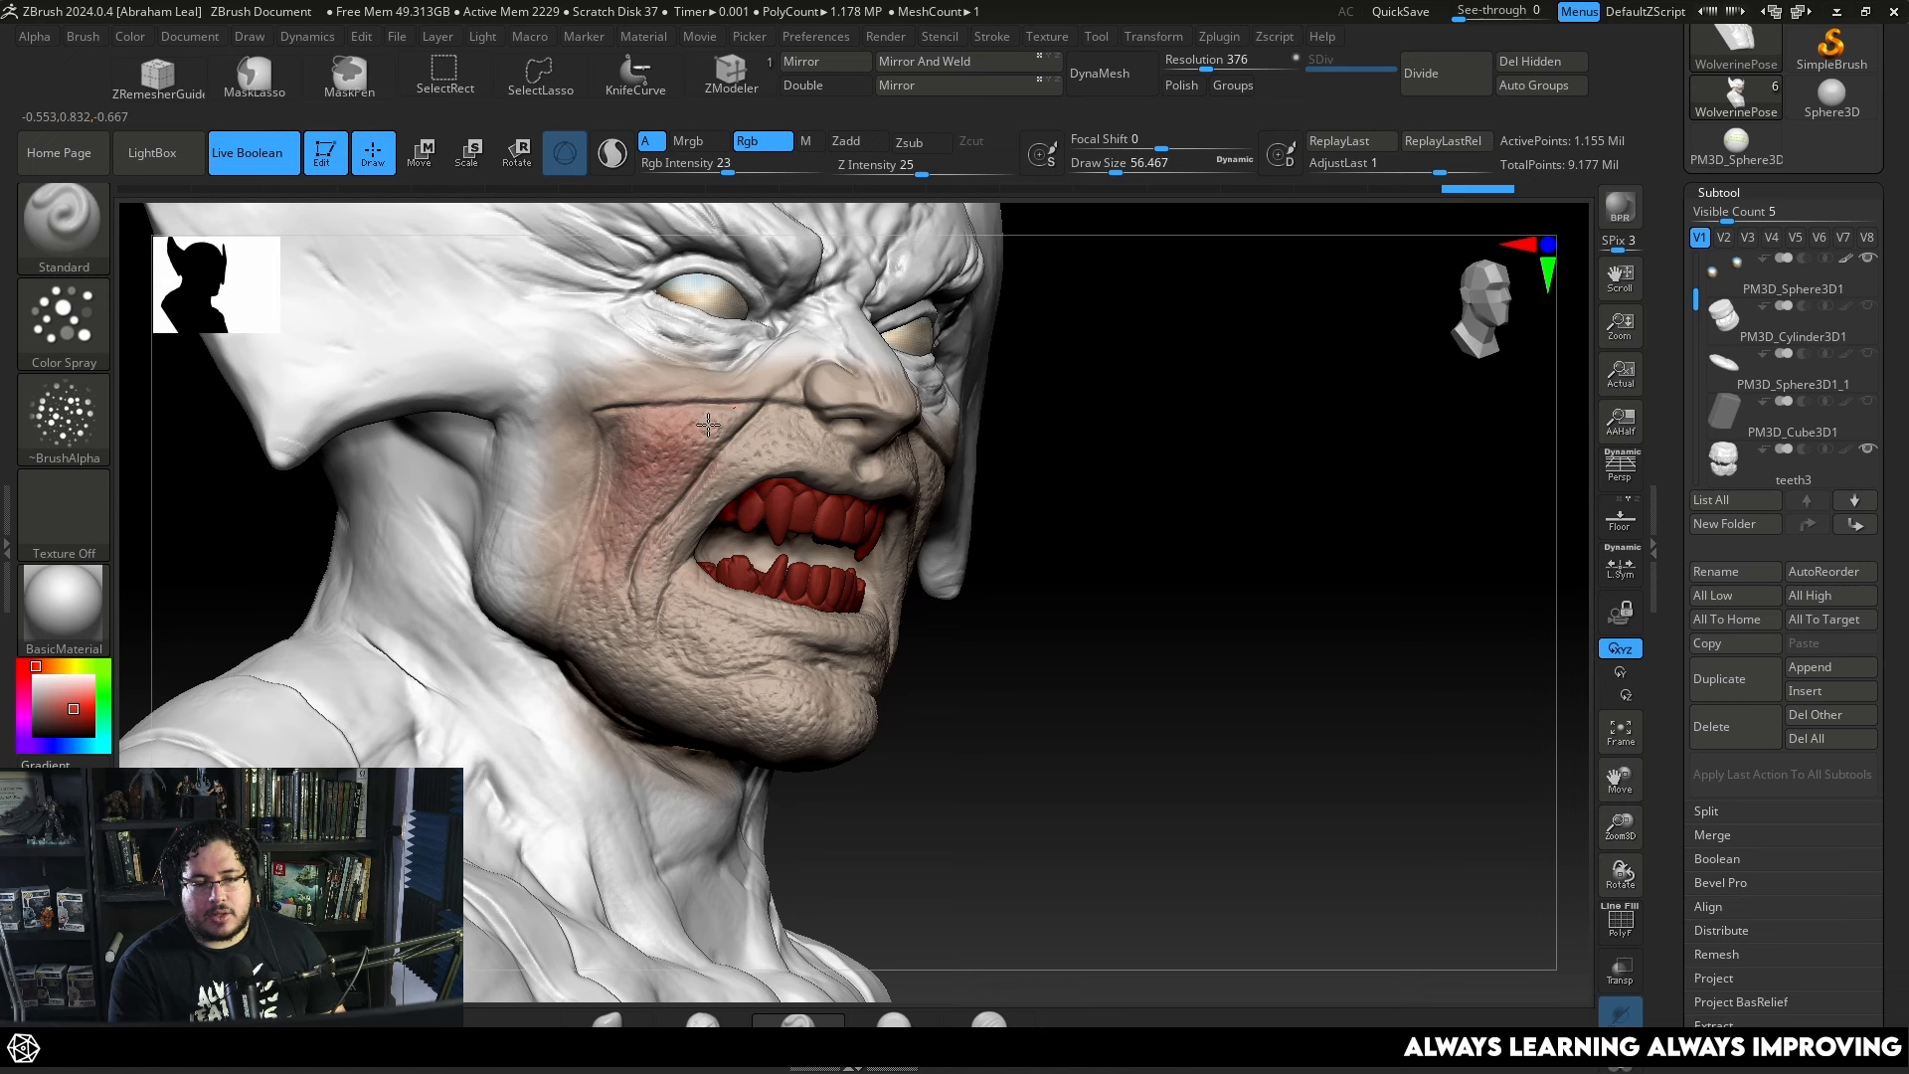
{"action": "left_click_drag", "start_coordinate": [938, 639], "coordinate": [817, 636]}
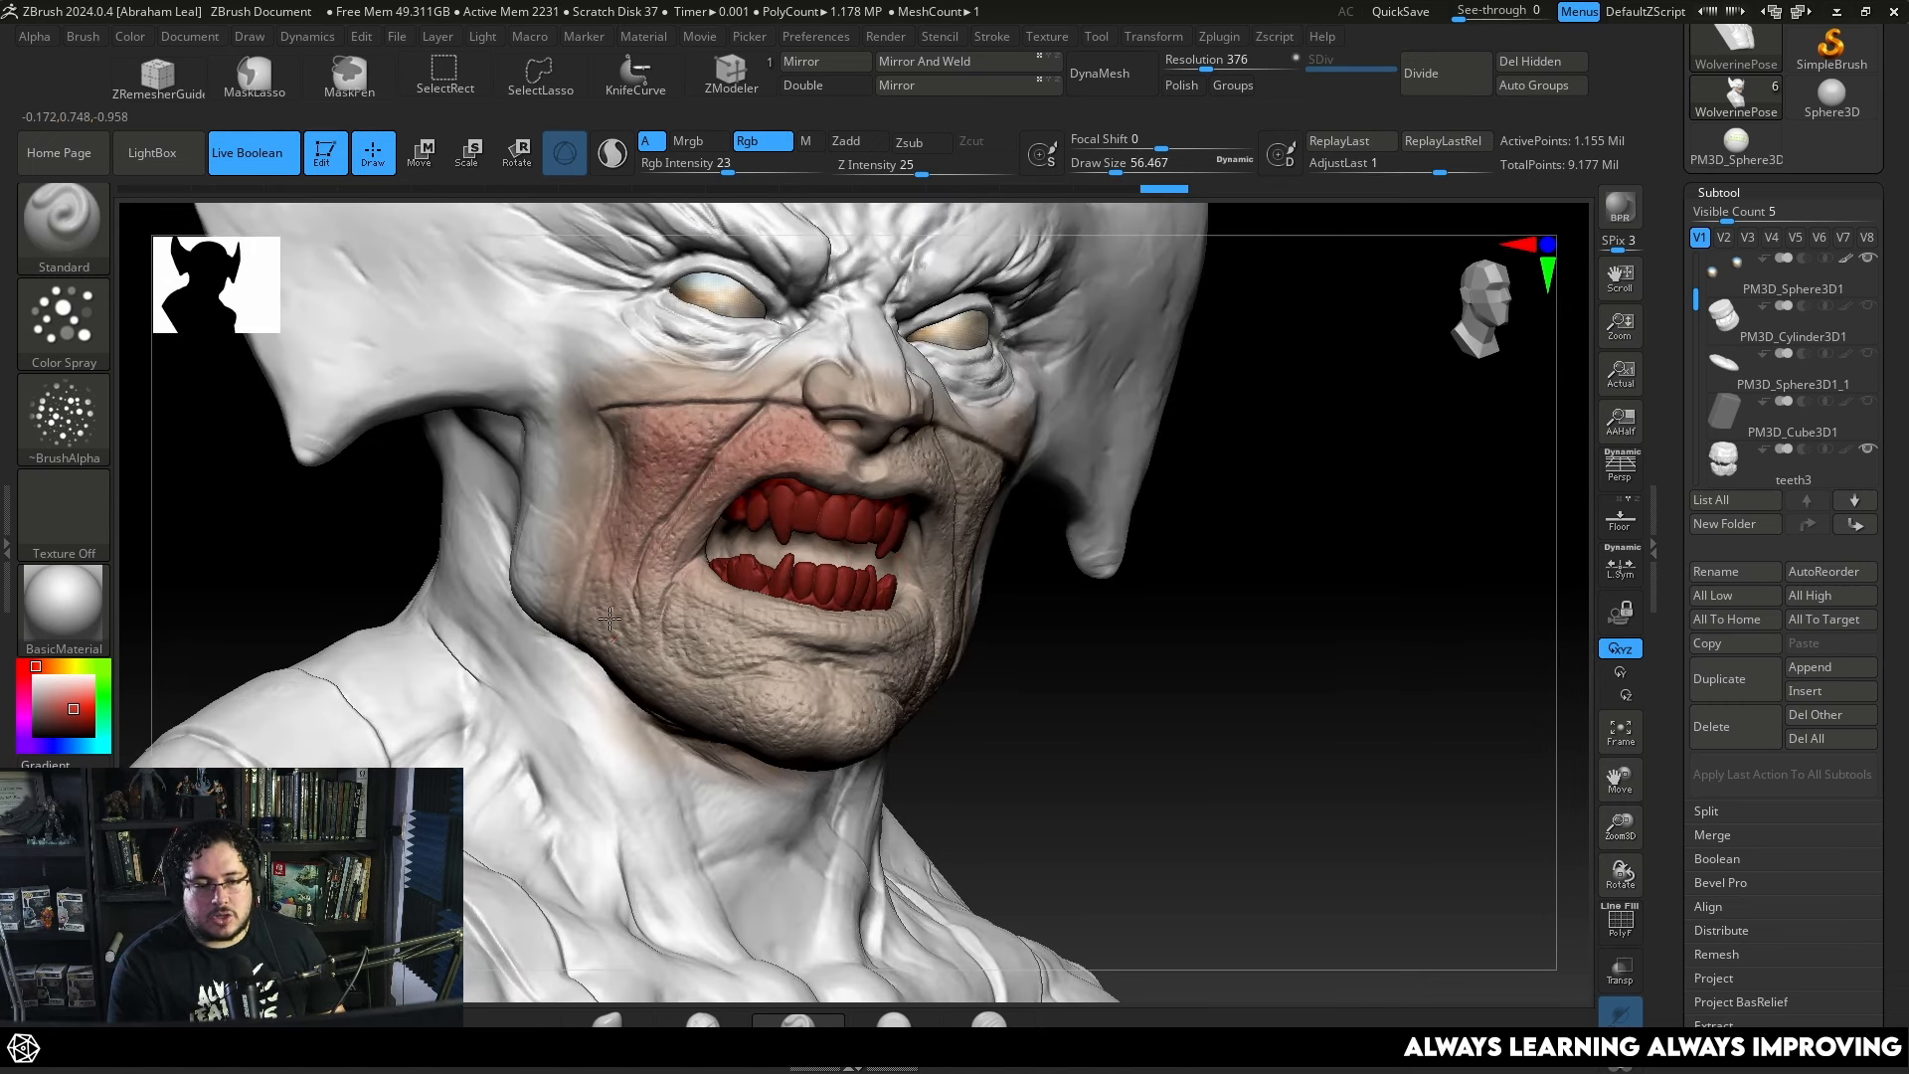
{"action": "left_click_drag", "start_coordinate": [1005, 712], "coordinate": [874, 474]}
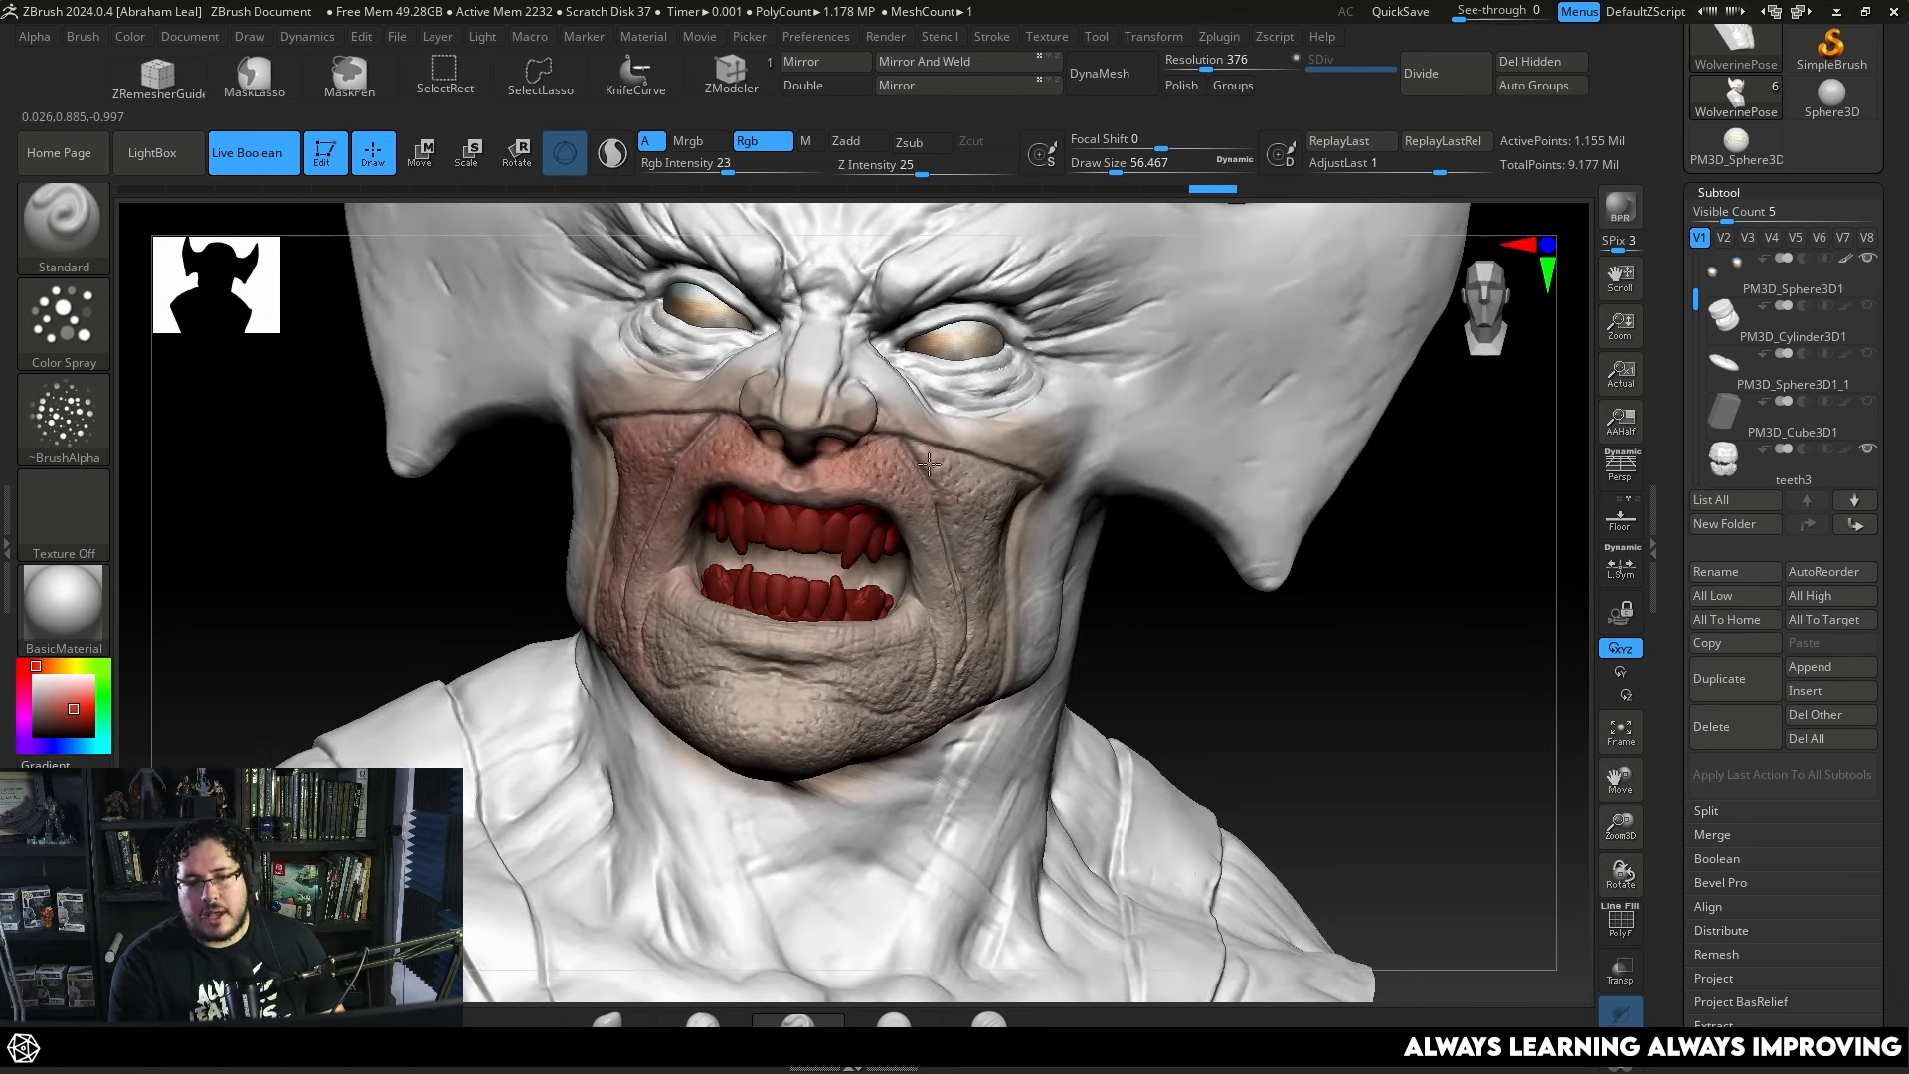
{"action": "left_click_drag", "start_coordinate": [1133, 609], "coordinate": [972, 499]}
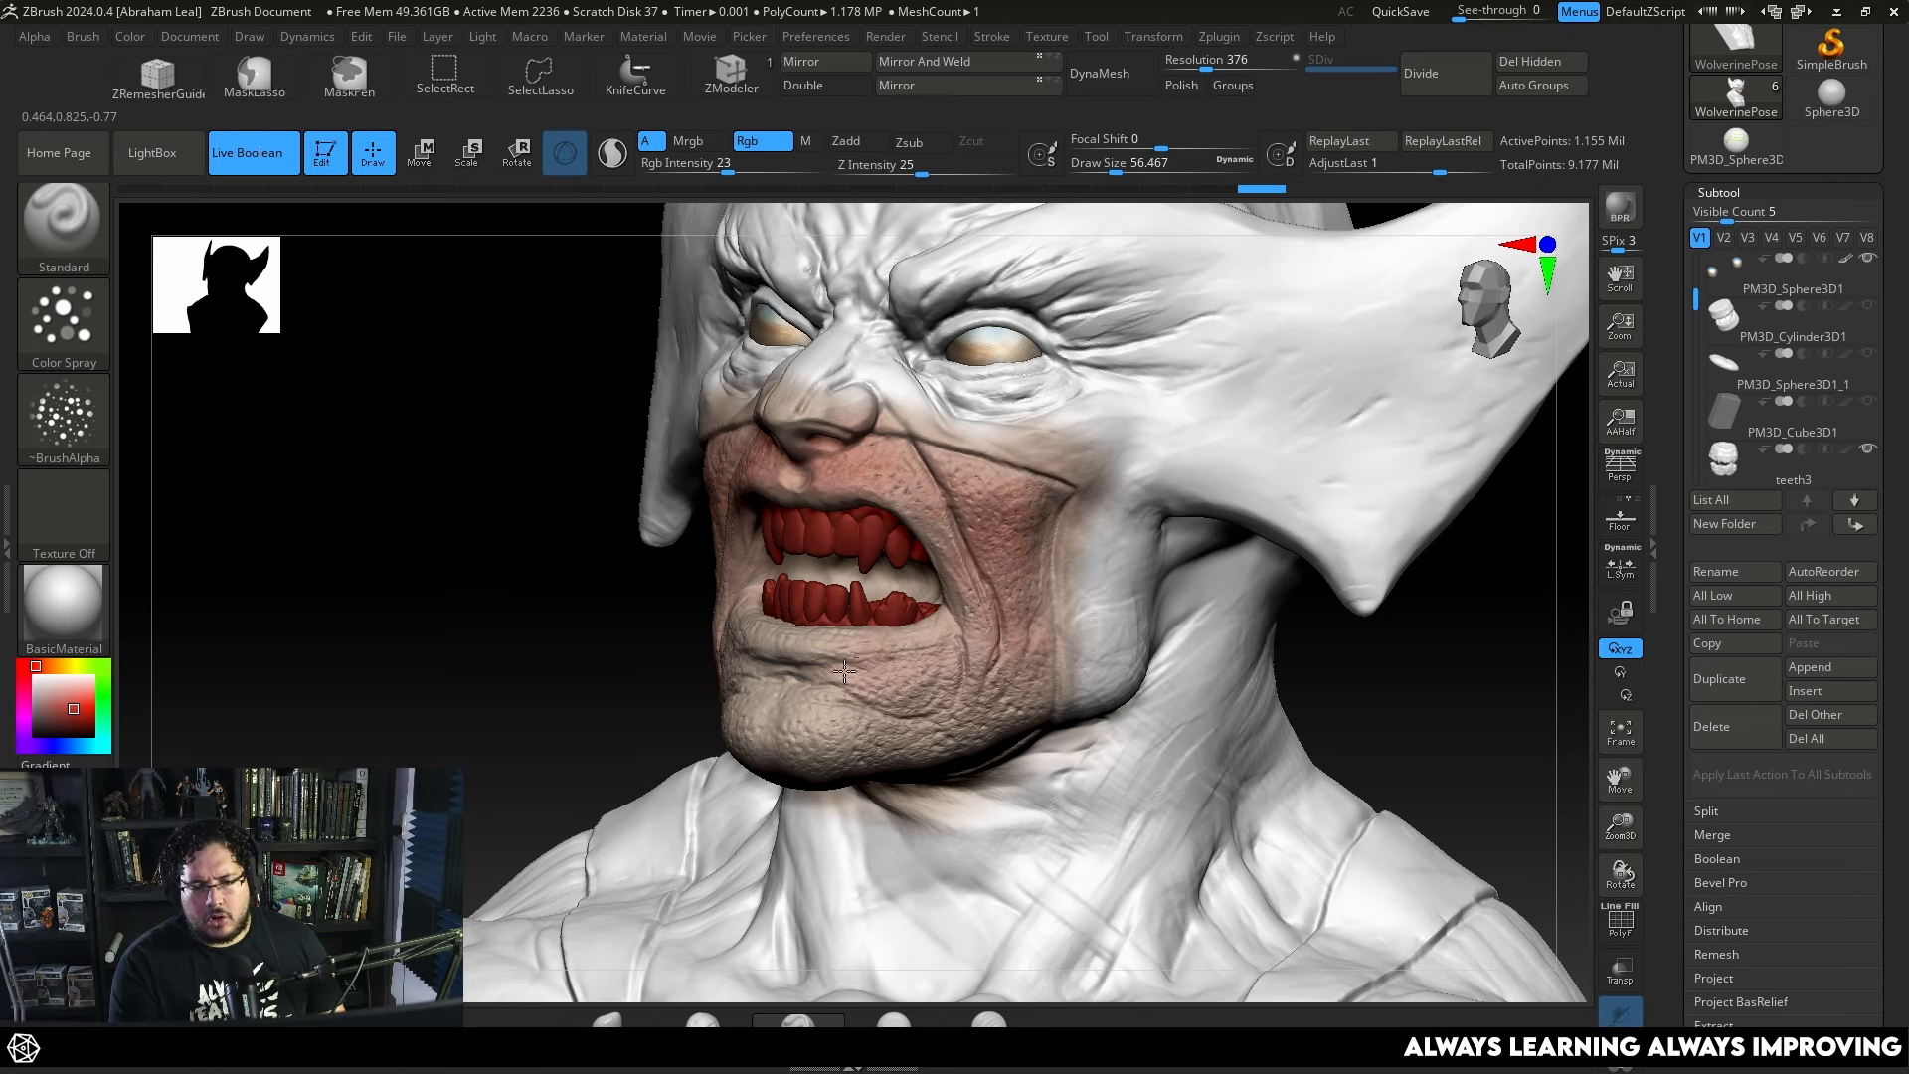
Extend the red tint around the mouth corners, the lower lip and the sides of the jaw.
{"action": "left_click_drag", "start_coordinate": [845, 672], "coordinate": [763, 660]}
{"action": "left_click_drag", "start_coordinate": [467, 572], "coordinate": [766, 563]}
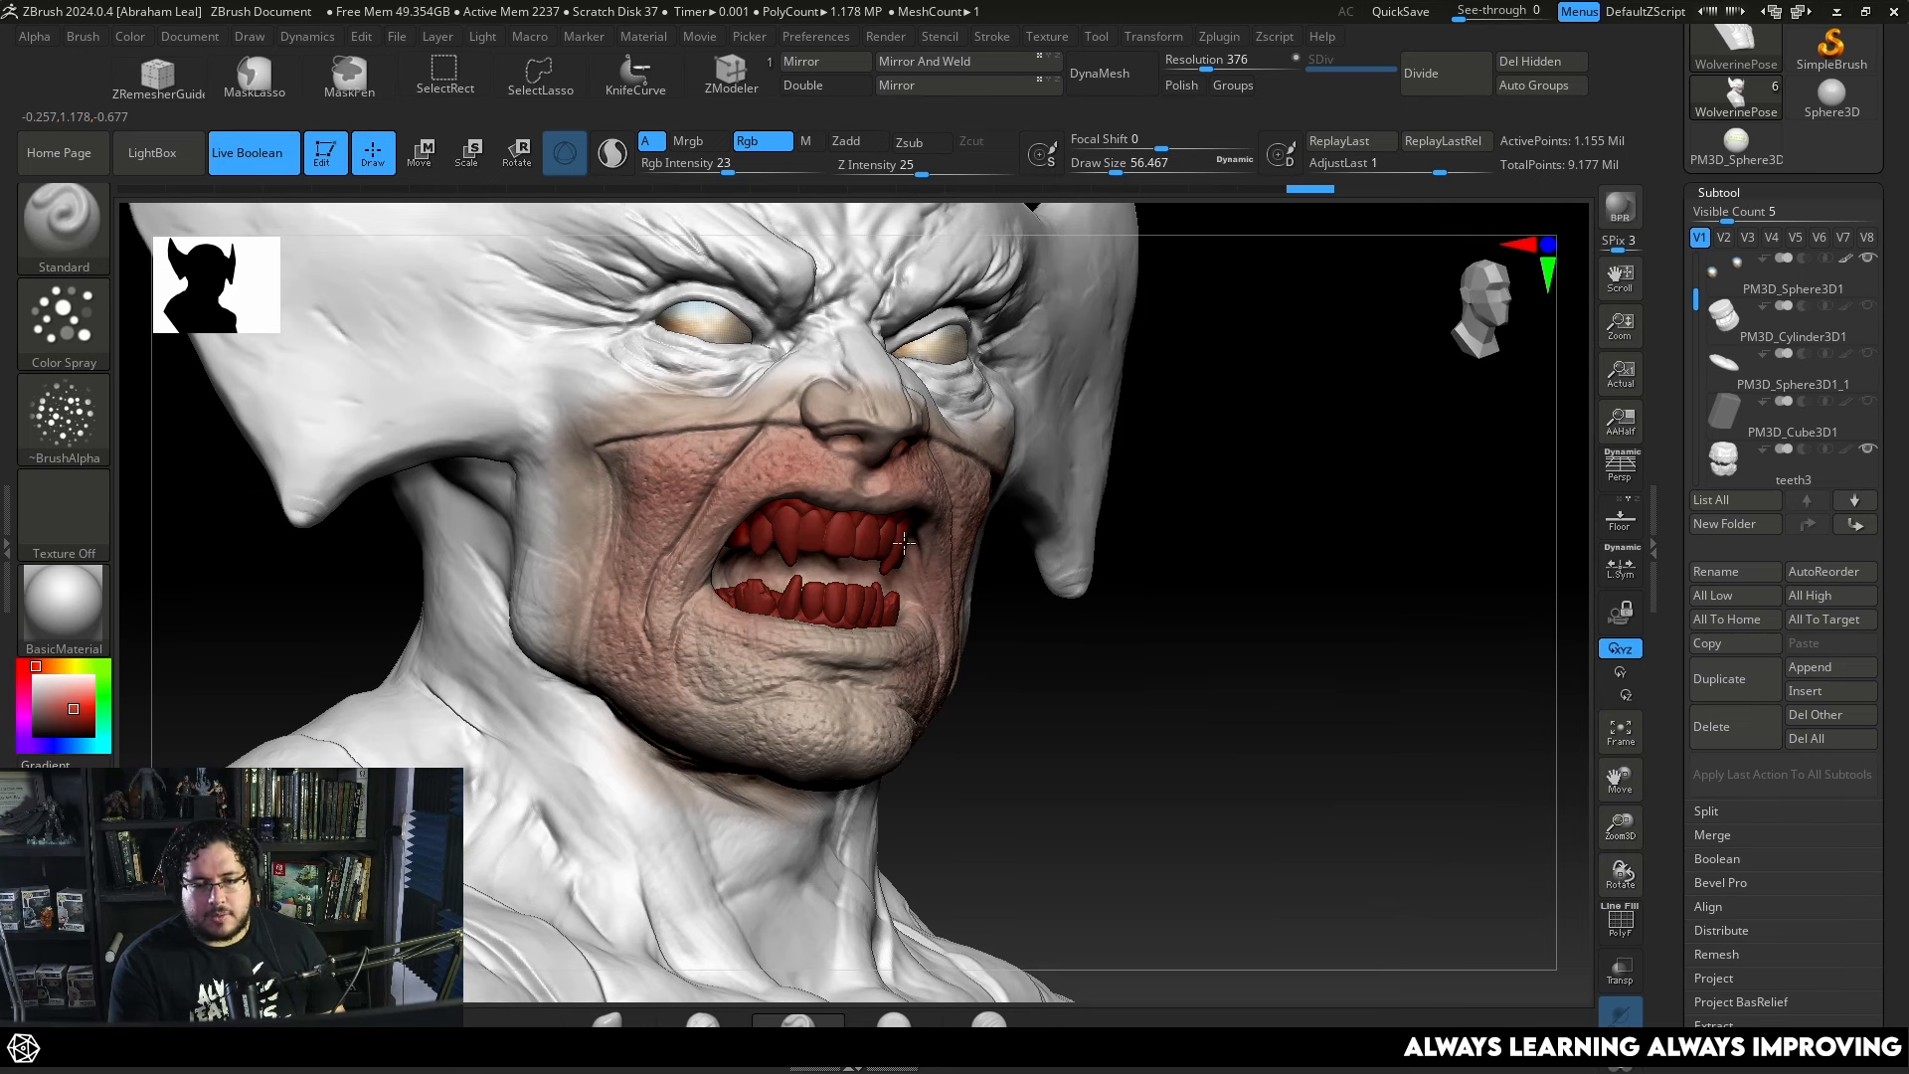
{"action": "left_click_drag", "start_coordinate": [920, 596], "coordinate": [775, 579]}
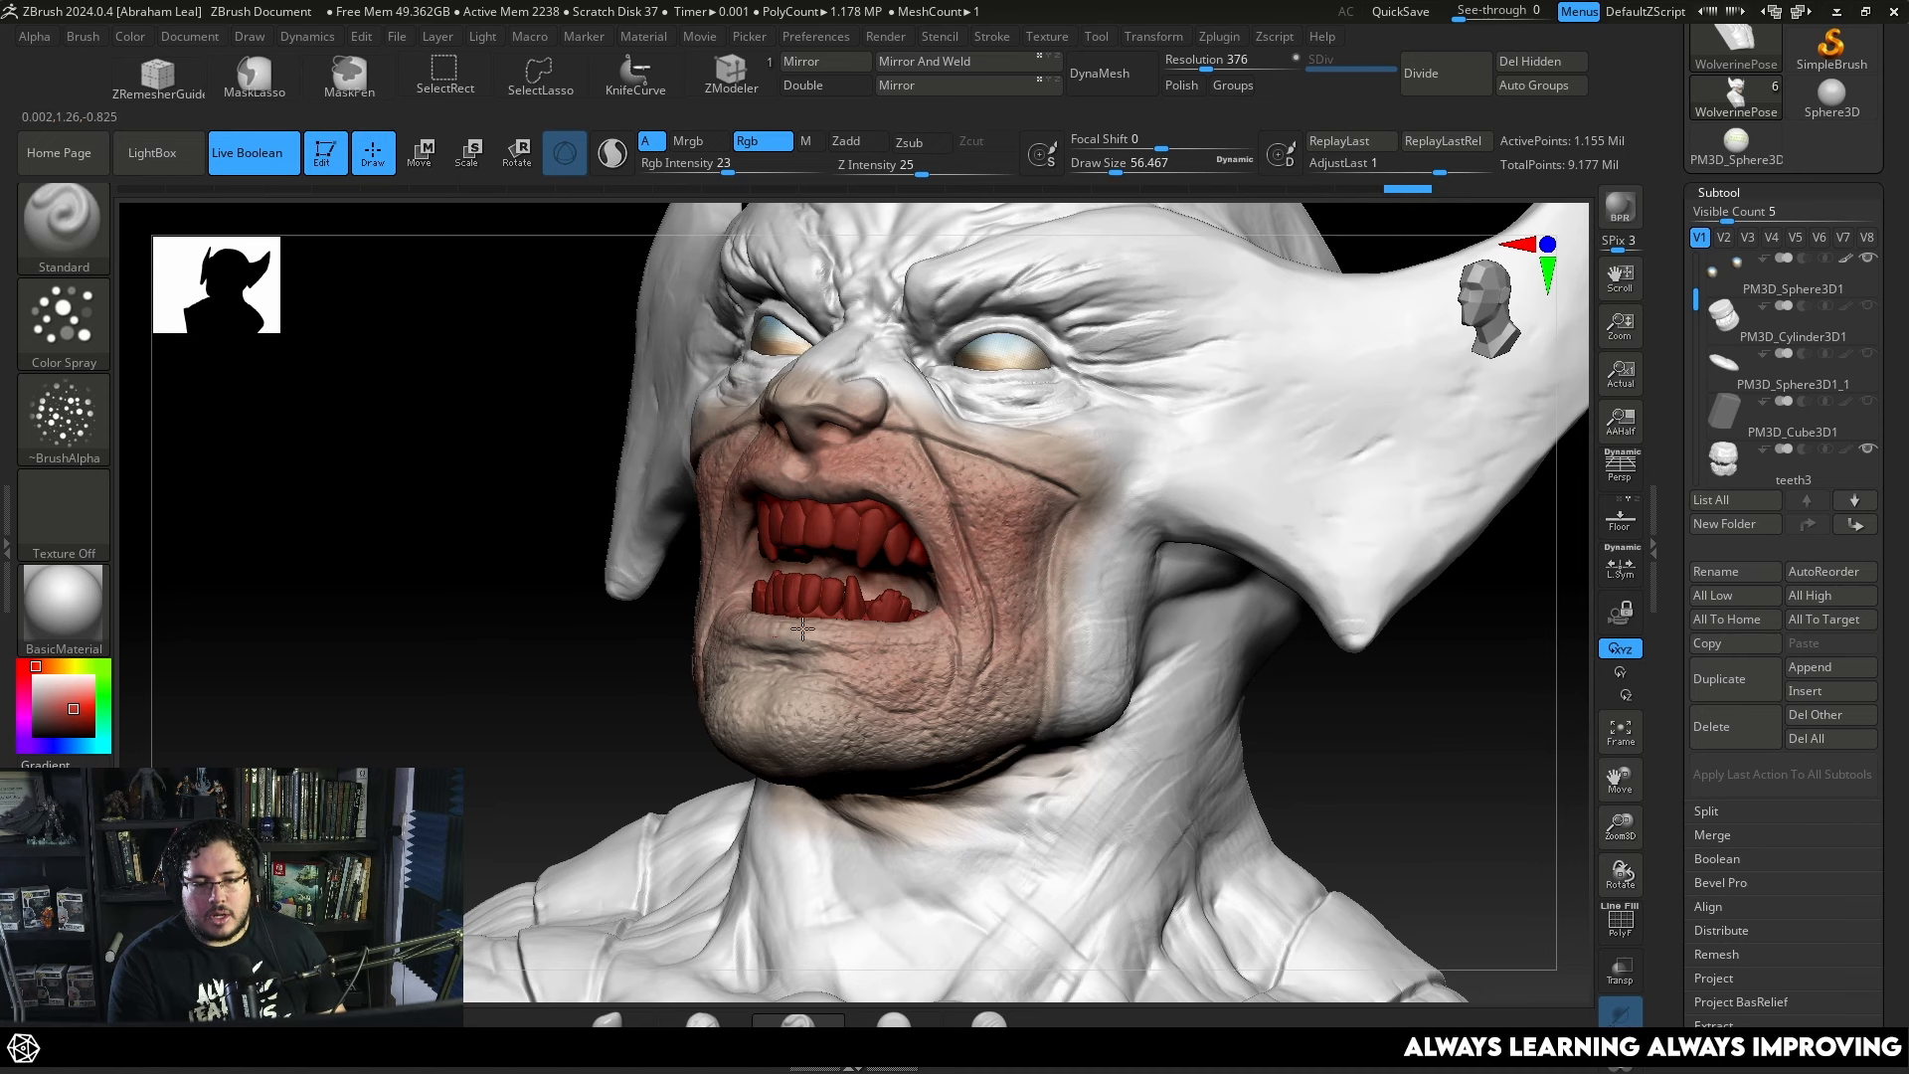
{"action": "left_click_drag", "start_coordinate": [696, 648], "coordinate": [777, 651]}
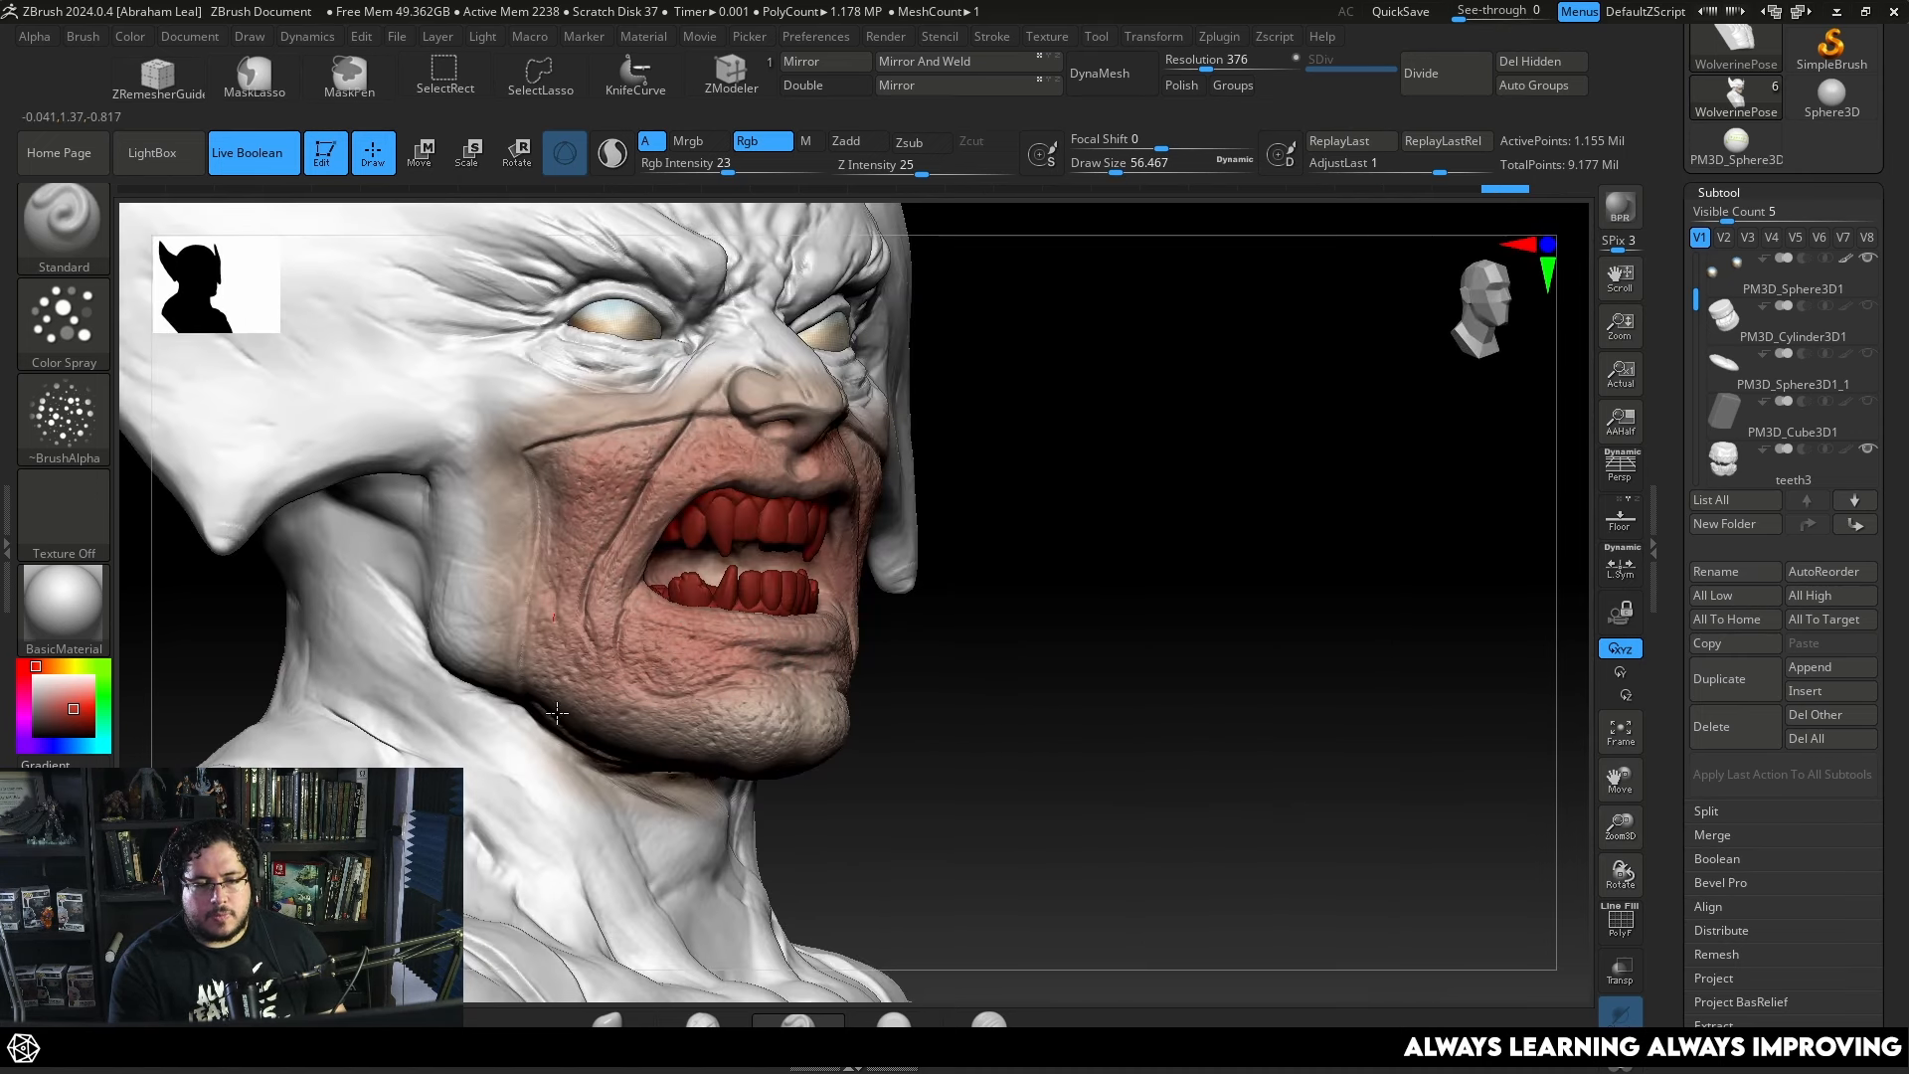
{"action": "left_click_drag", "start_coordinate": [980, 660], "coordinate": [649, 700]}
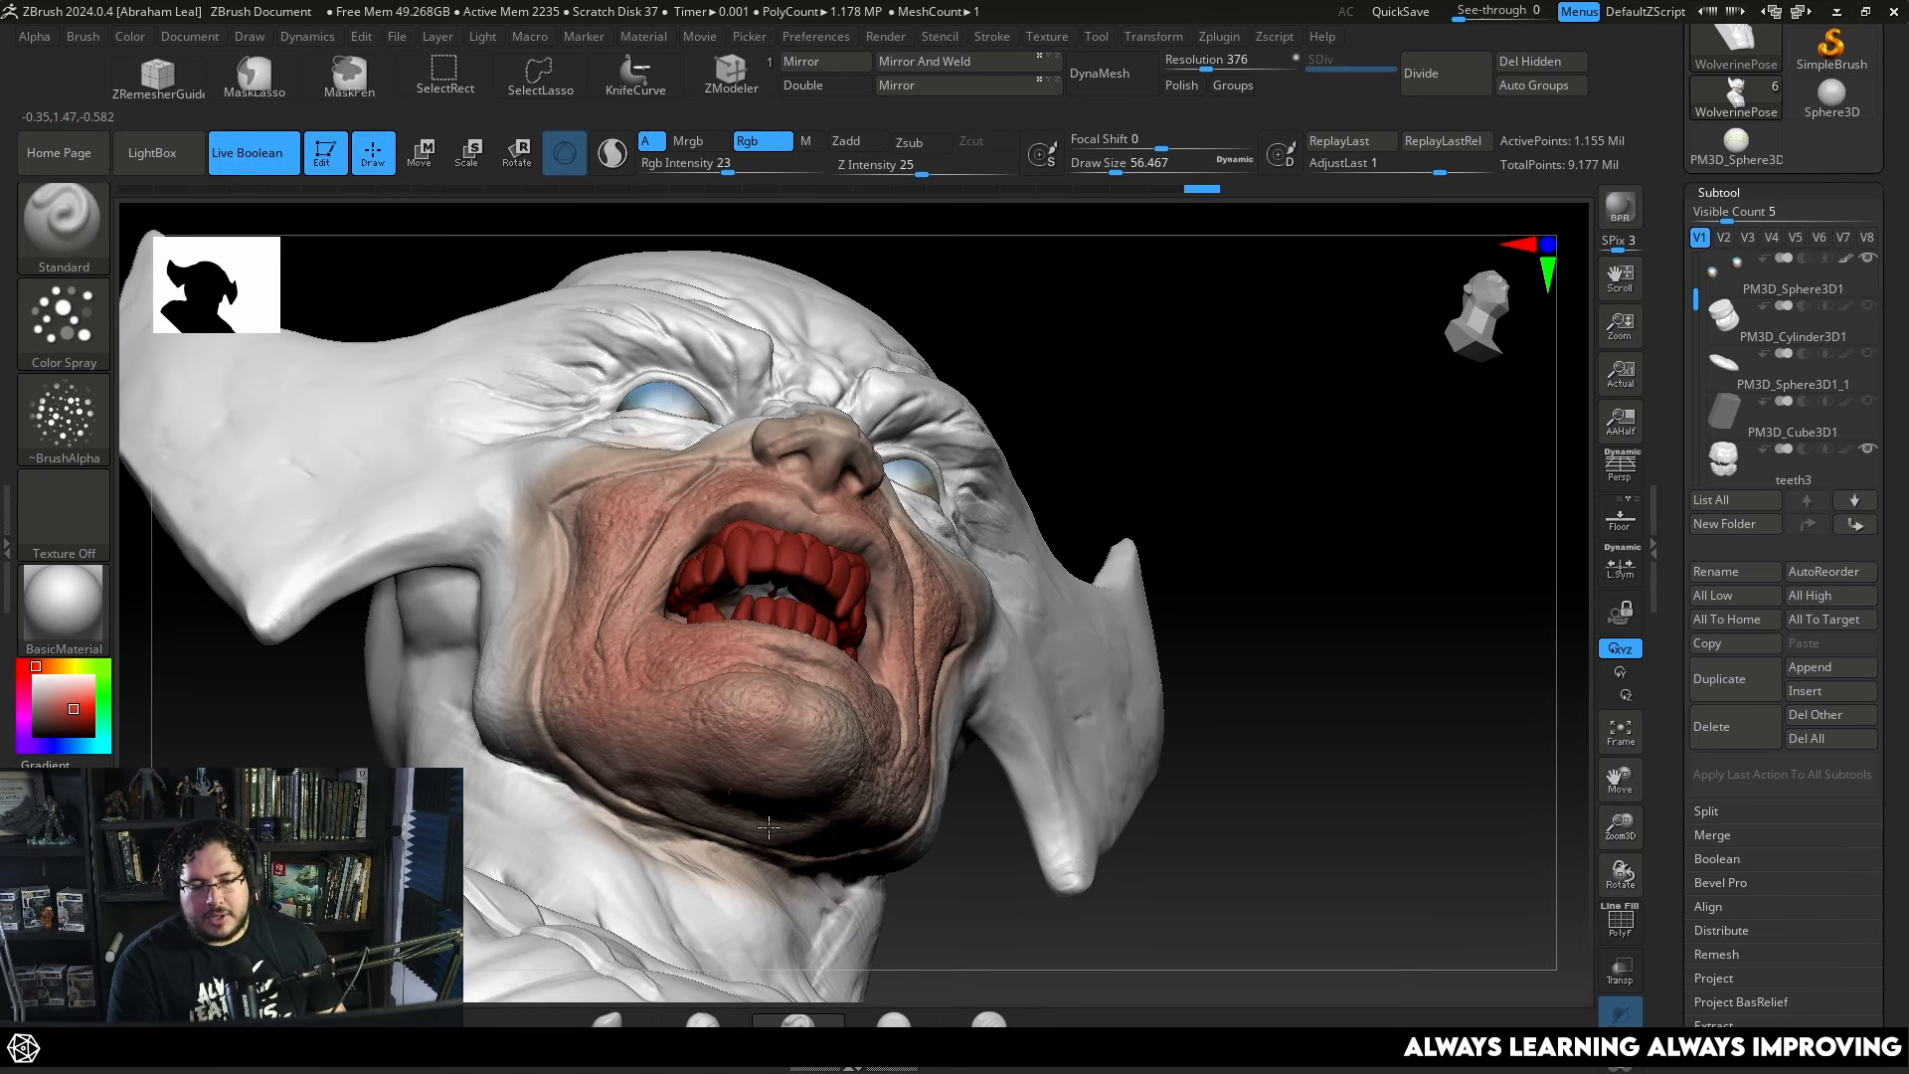
Cover the chin and the underside of the jaw with the red tint from low viewing angles.
{"action": "left_click_drag", "start_coordinate": [768, 827], "coordinate": [881, 746]}
{"action": "left_click", "coordinate": [855, 732]}
{"action": "left_click_drag", "start_coordinate": [1193, 729], "coordinate": [819, 726]}
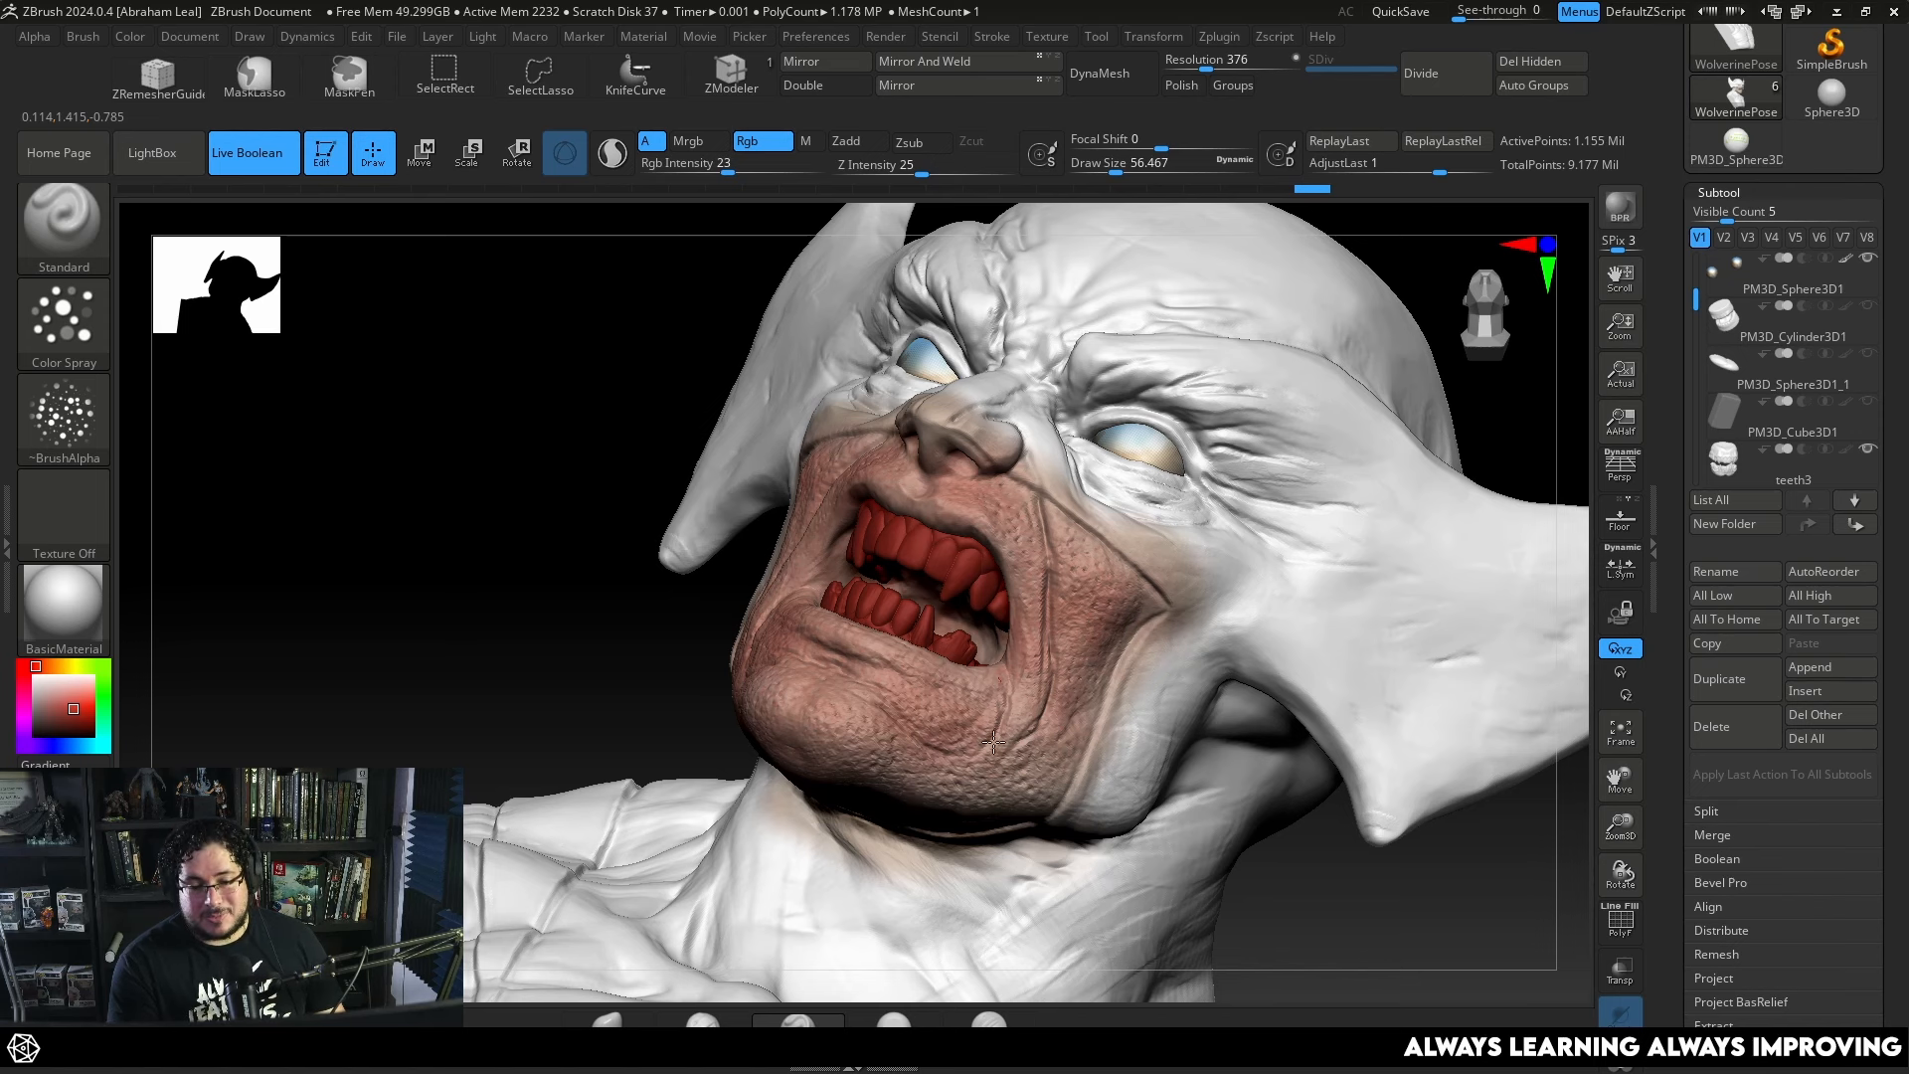
{"action": "left_click", "coordinate": [896, 483]}
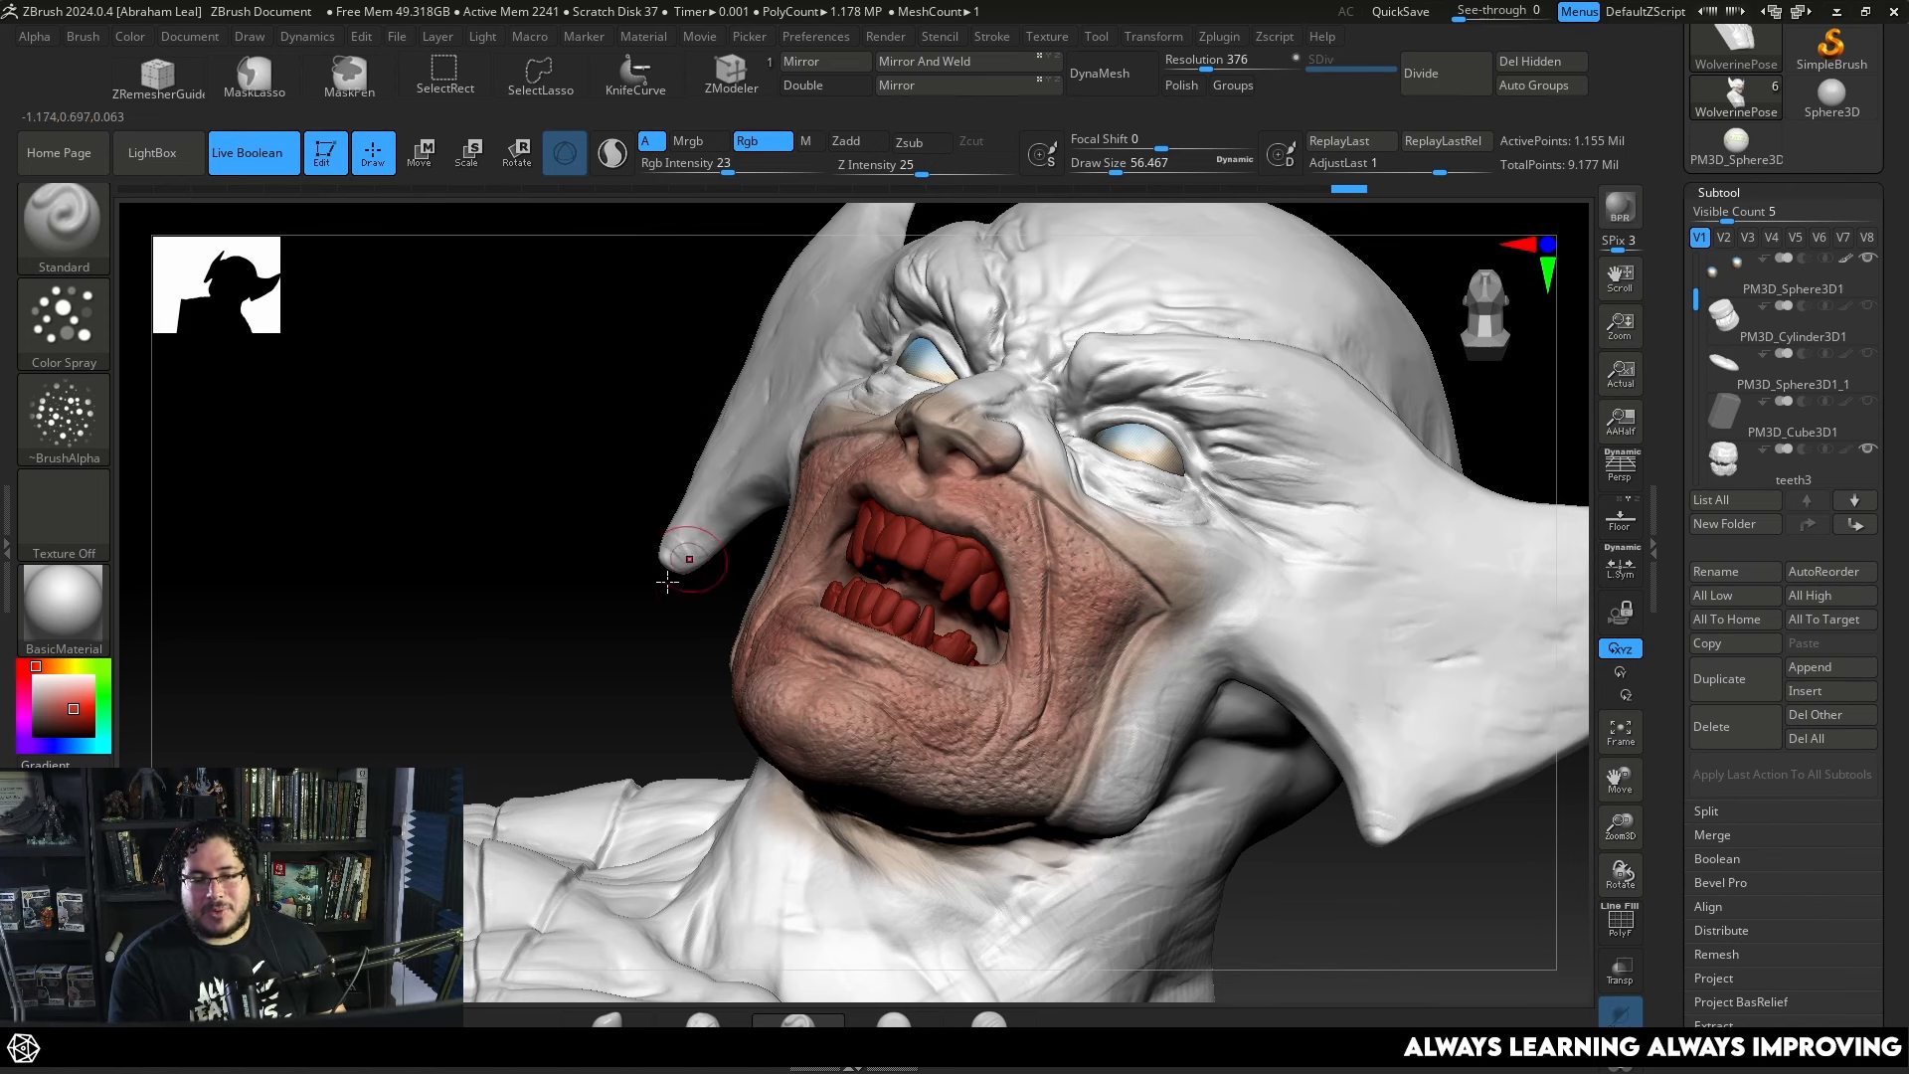
{"action": "left_click_drag", "start_coordinate": [669, 585], "coordinate": [1044, 584]}
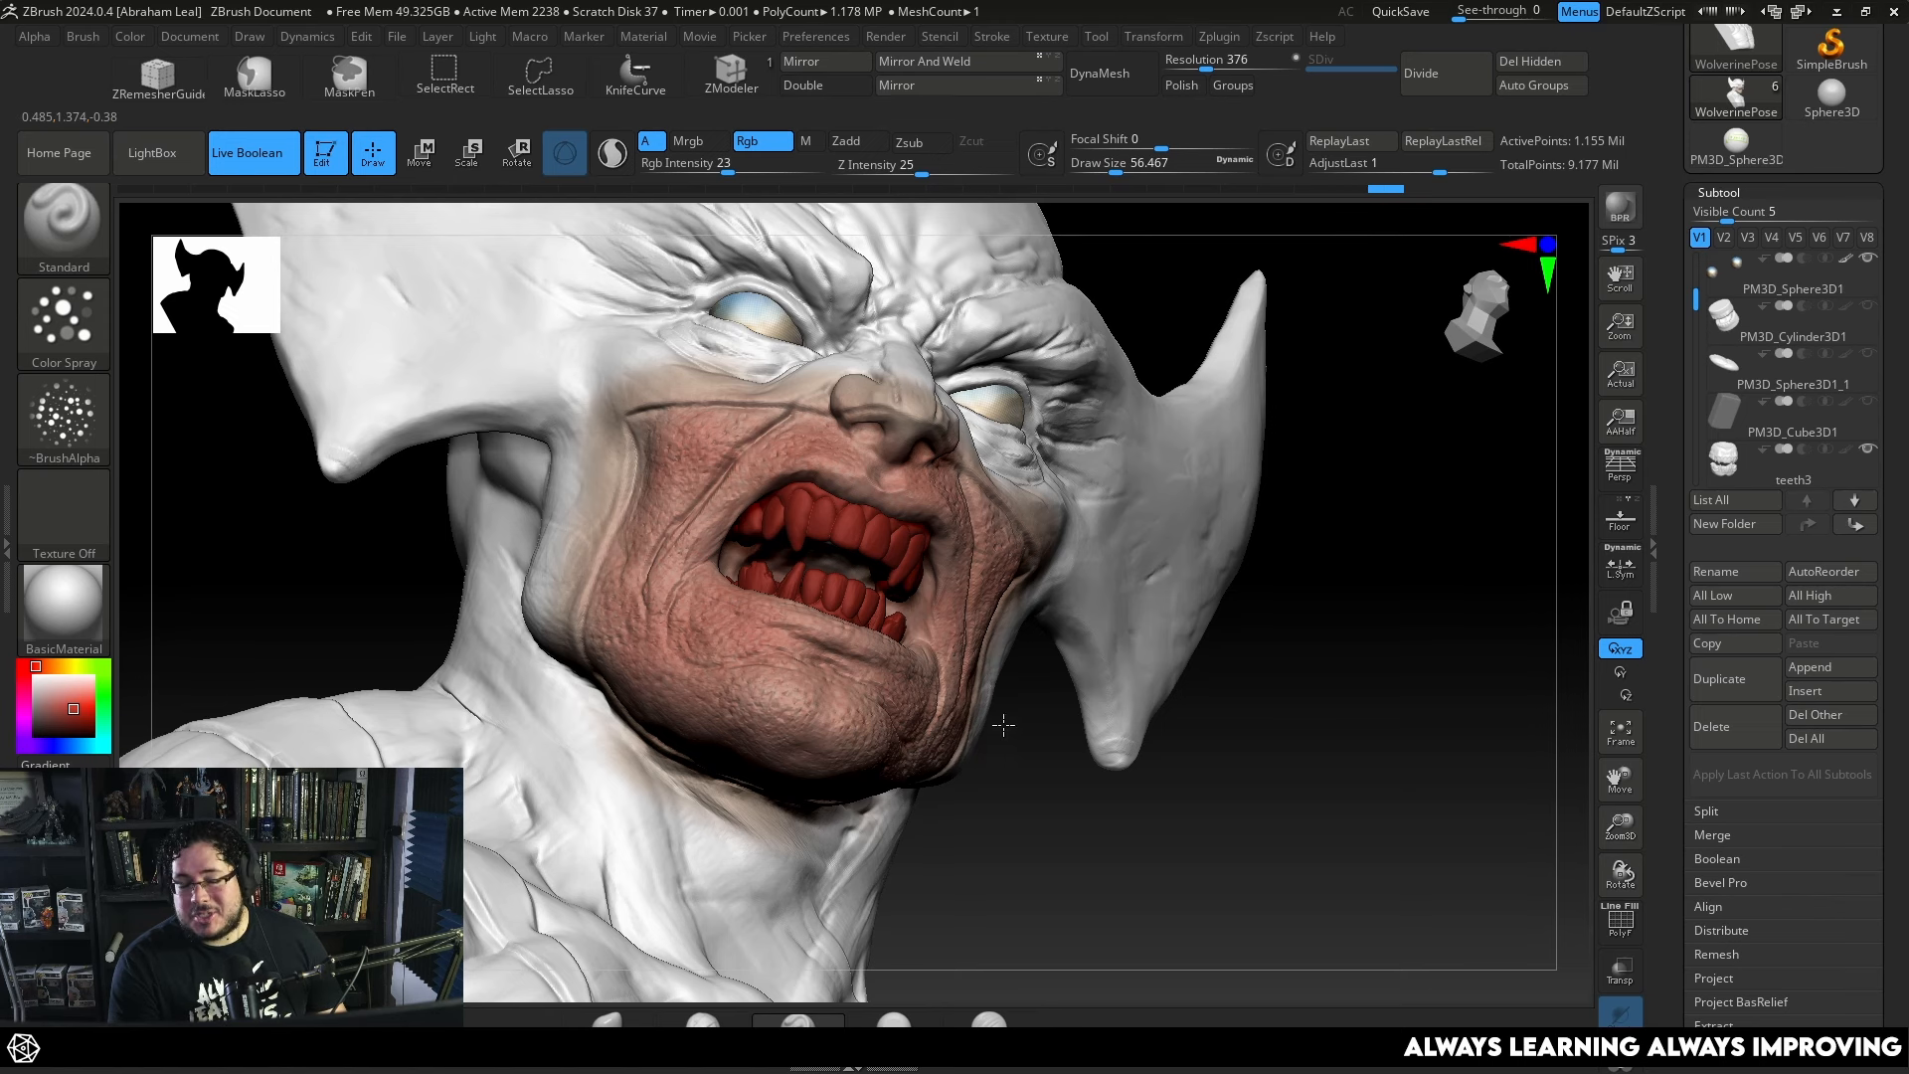
{"action": "left_click_drag", "start_coordinate": [1002, 724], "coordinate": [751, 782]}
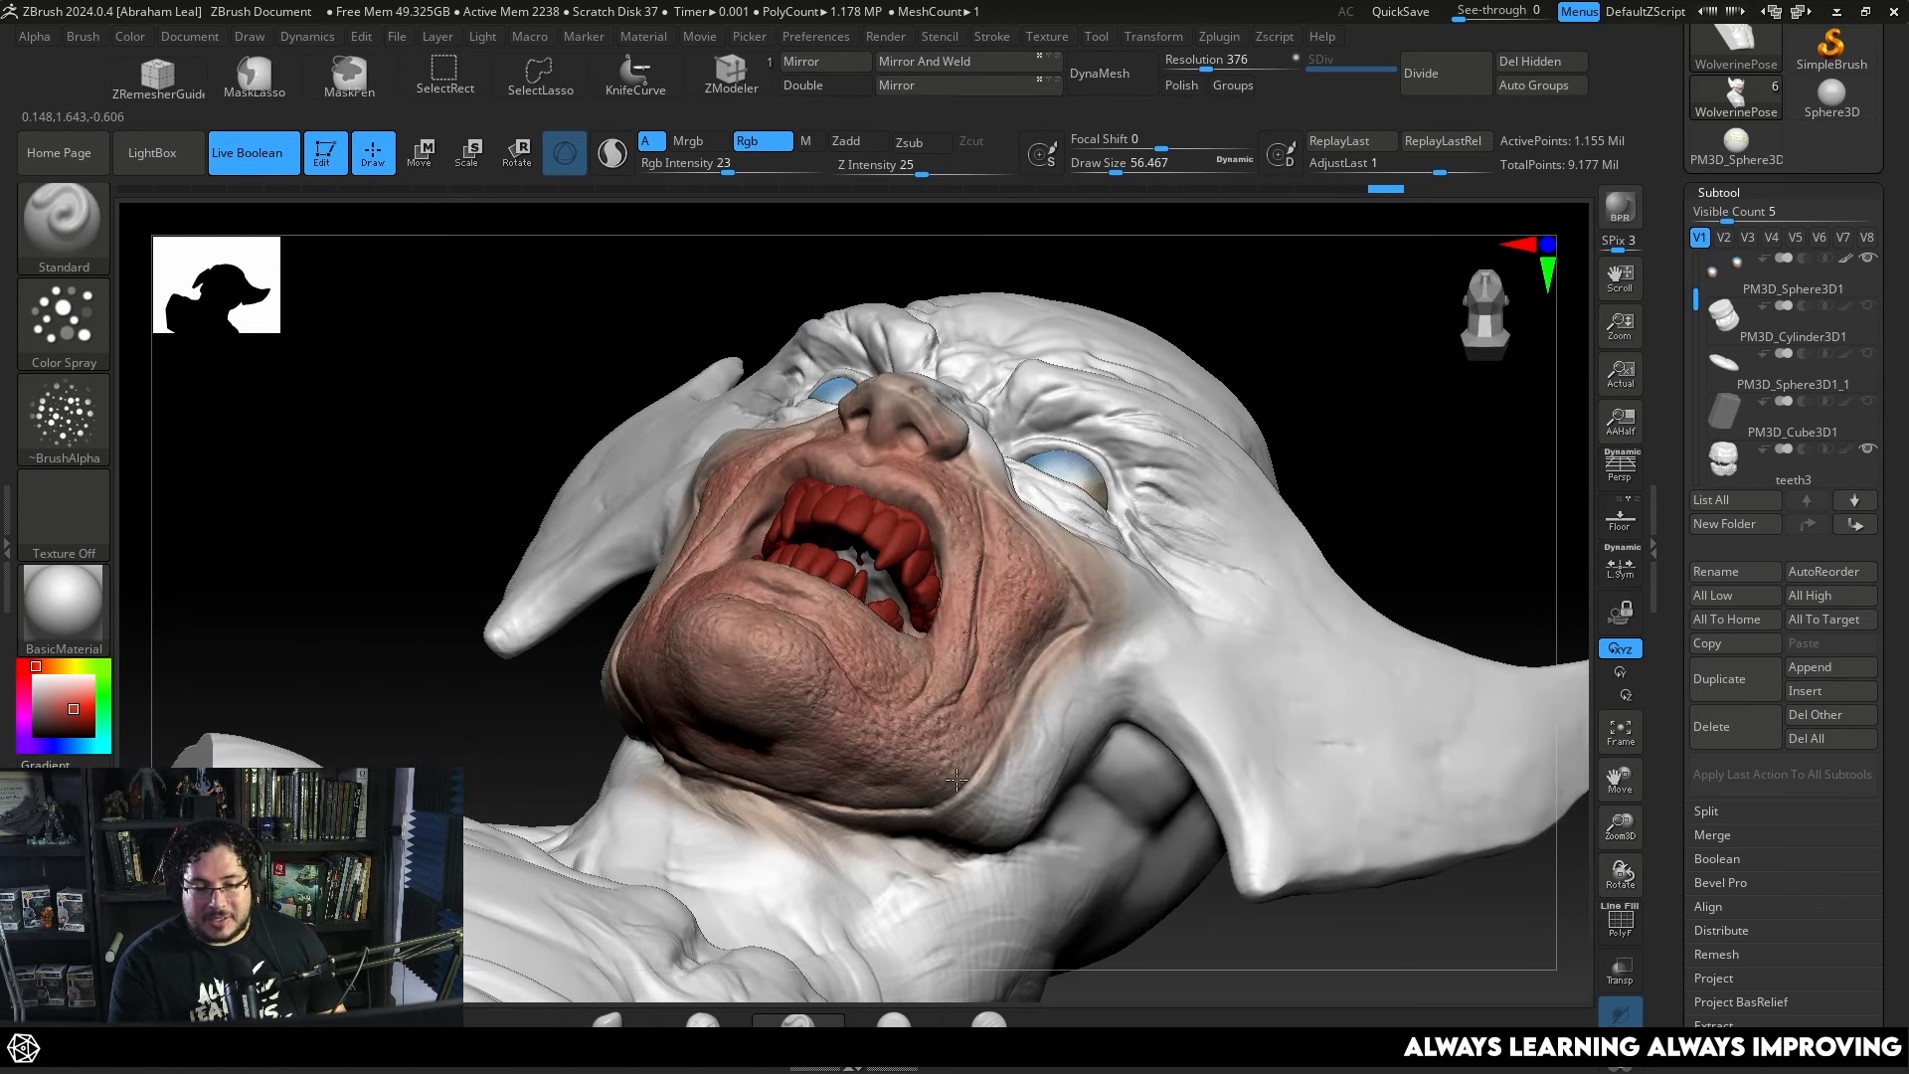
{"action": "left_click_drag", "start_coordinate": [571, 693], "coordinate": [667, 710]}
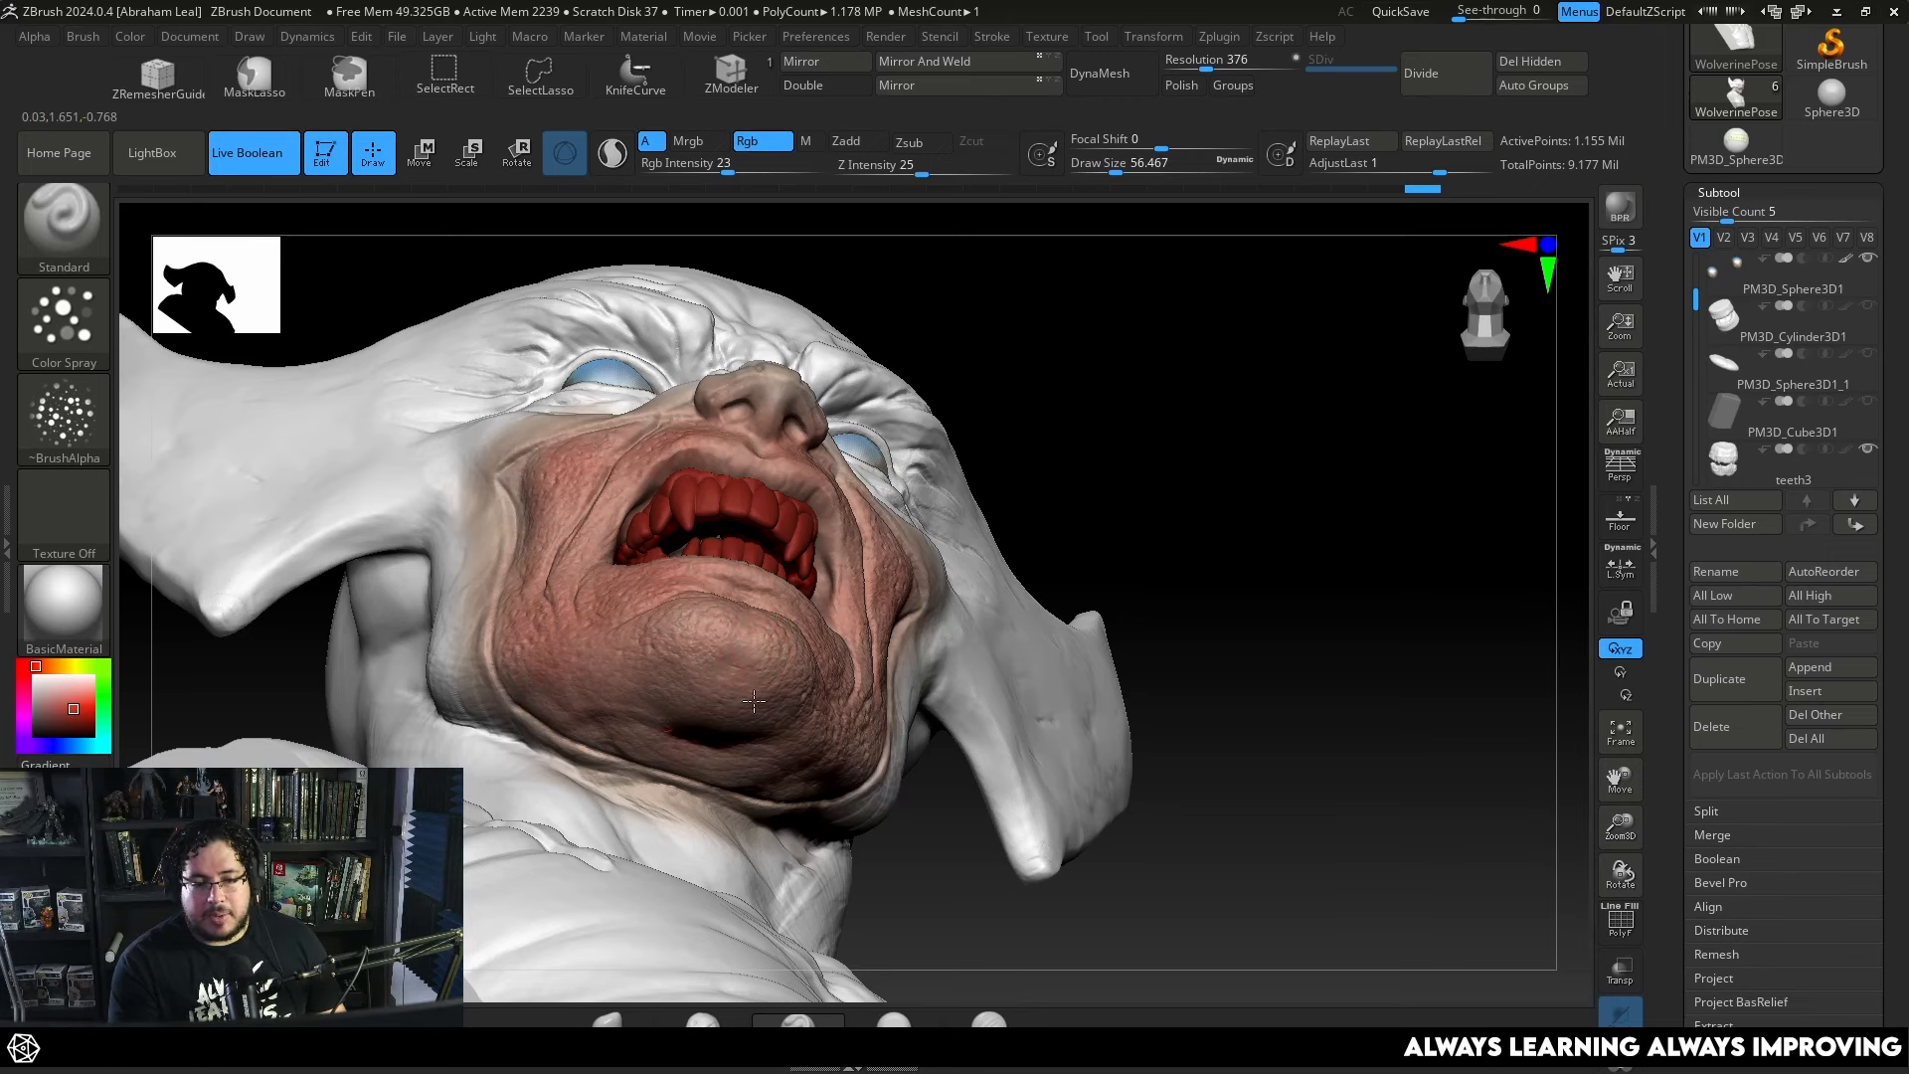
Build up the red tint on the cheeks, jaw and area beside the nose from side, low and front views.
{"action": "right_click_drag", "start_coordinate": [805, 734], "coordinate": [447, 423]}
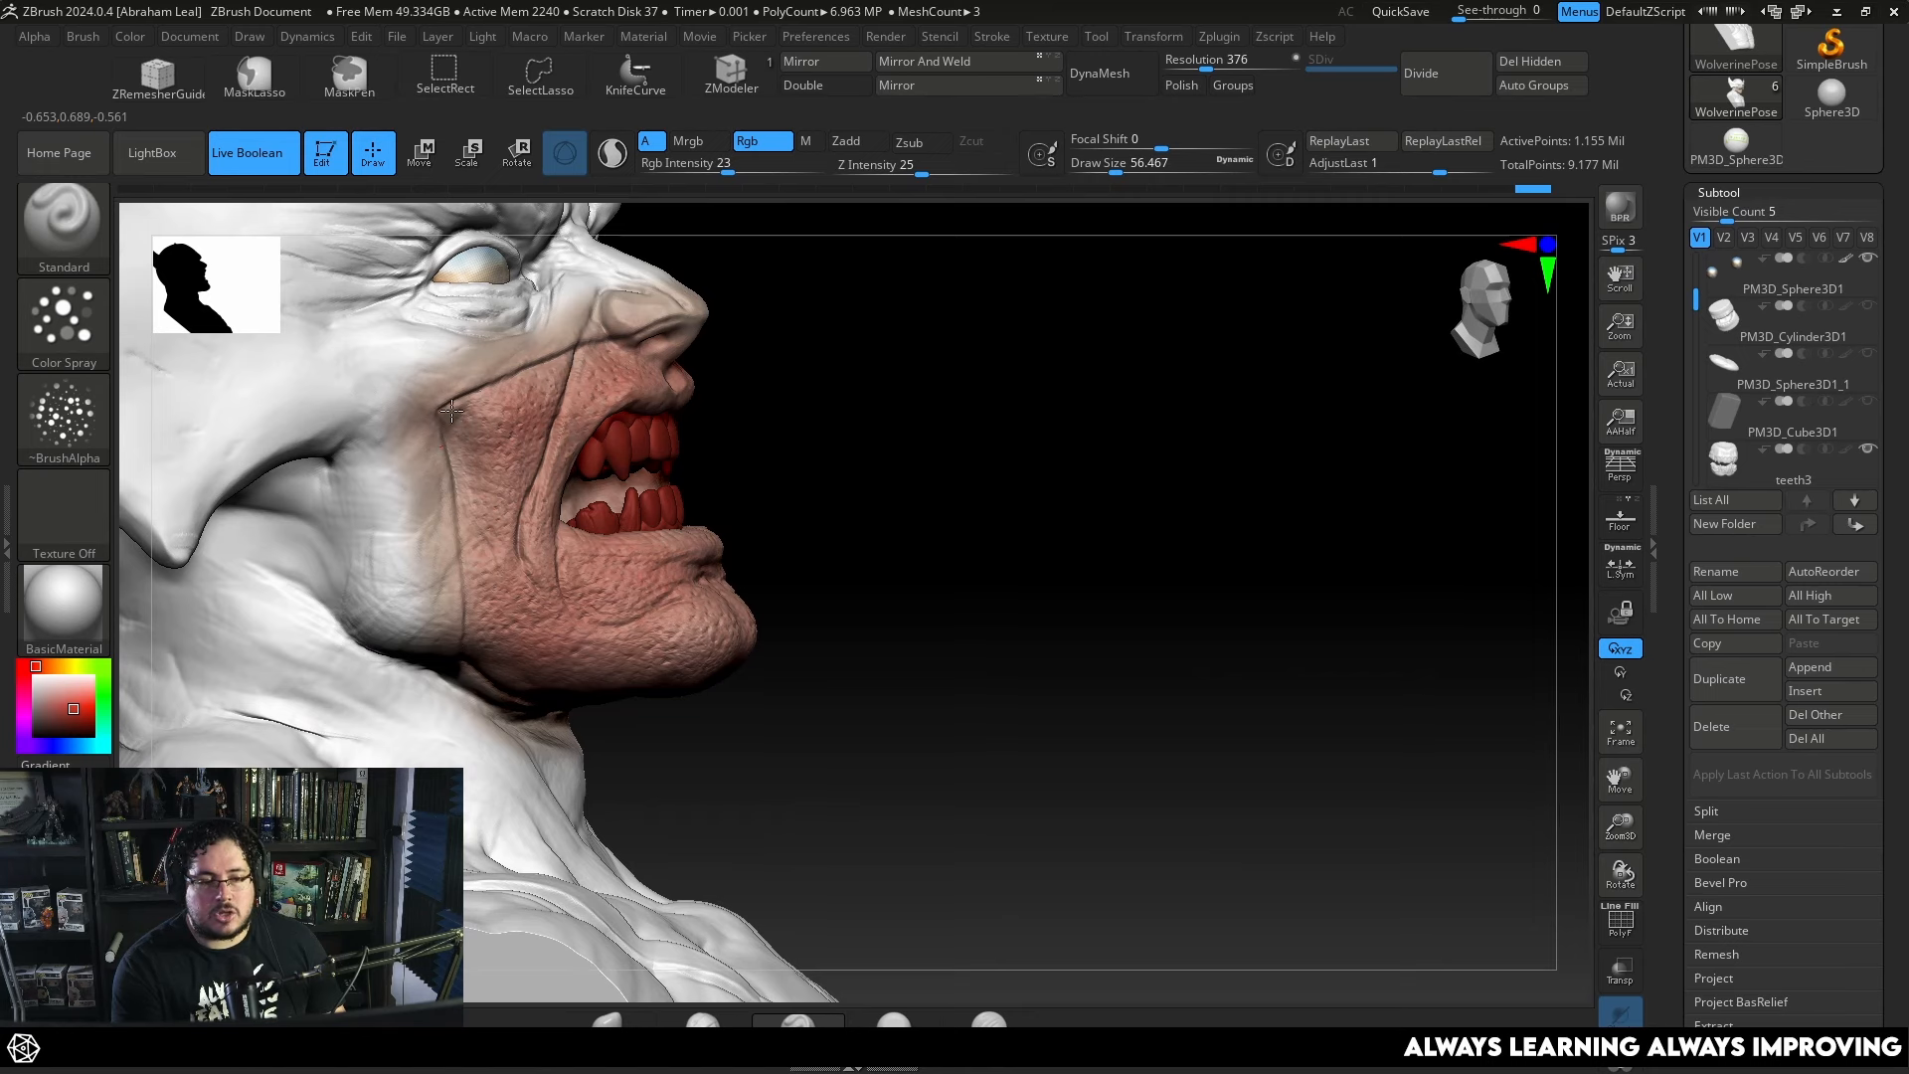
{"action": "right_click_drag", "start_coordinate": [627, 353], "coordinate": [627, 560]}
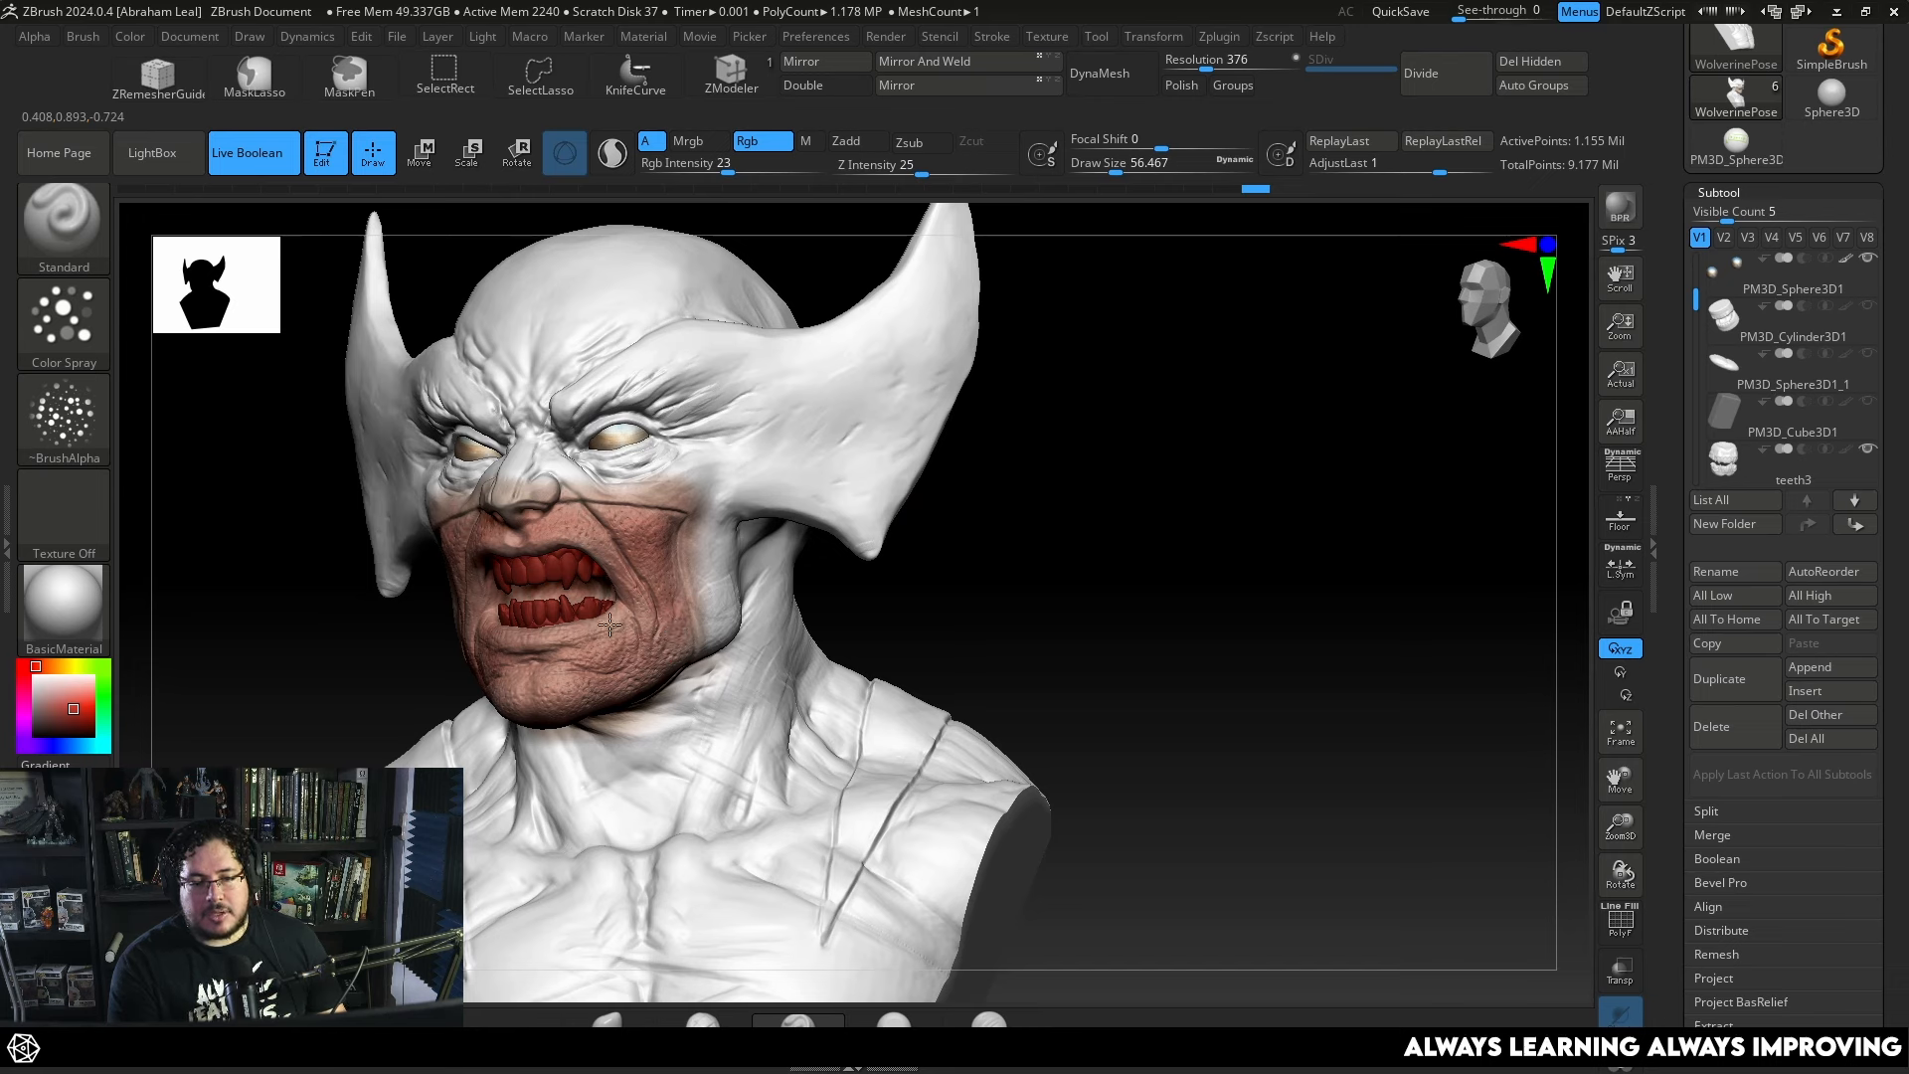
{"action": "right_click_drag", "start_coordinate": [594, 600], "coordinate": [506, 535]}
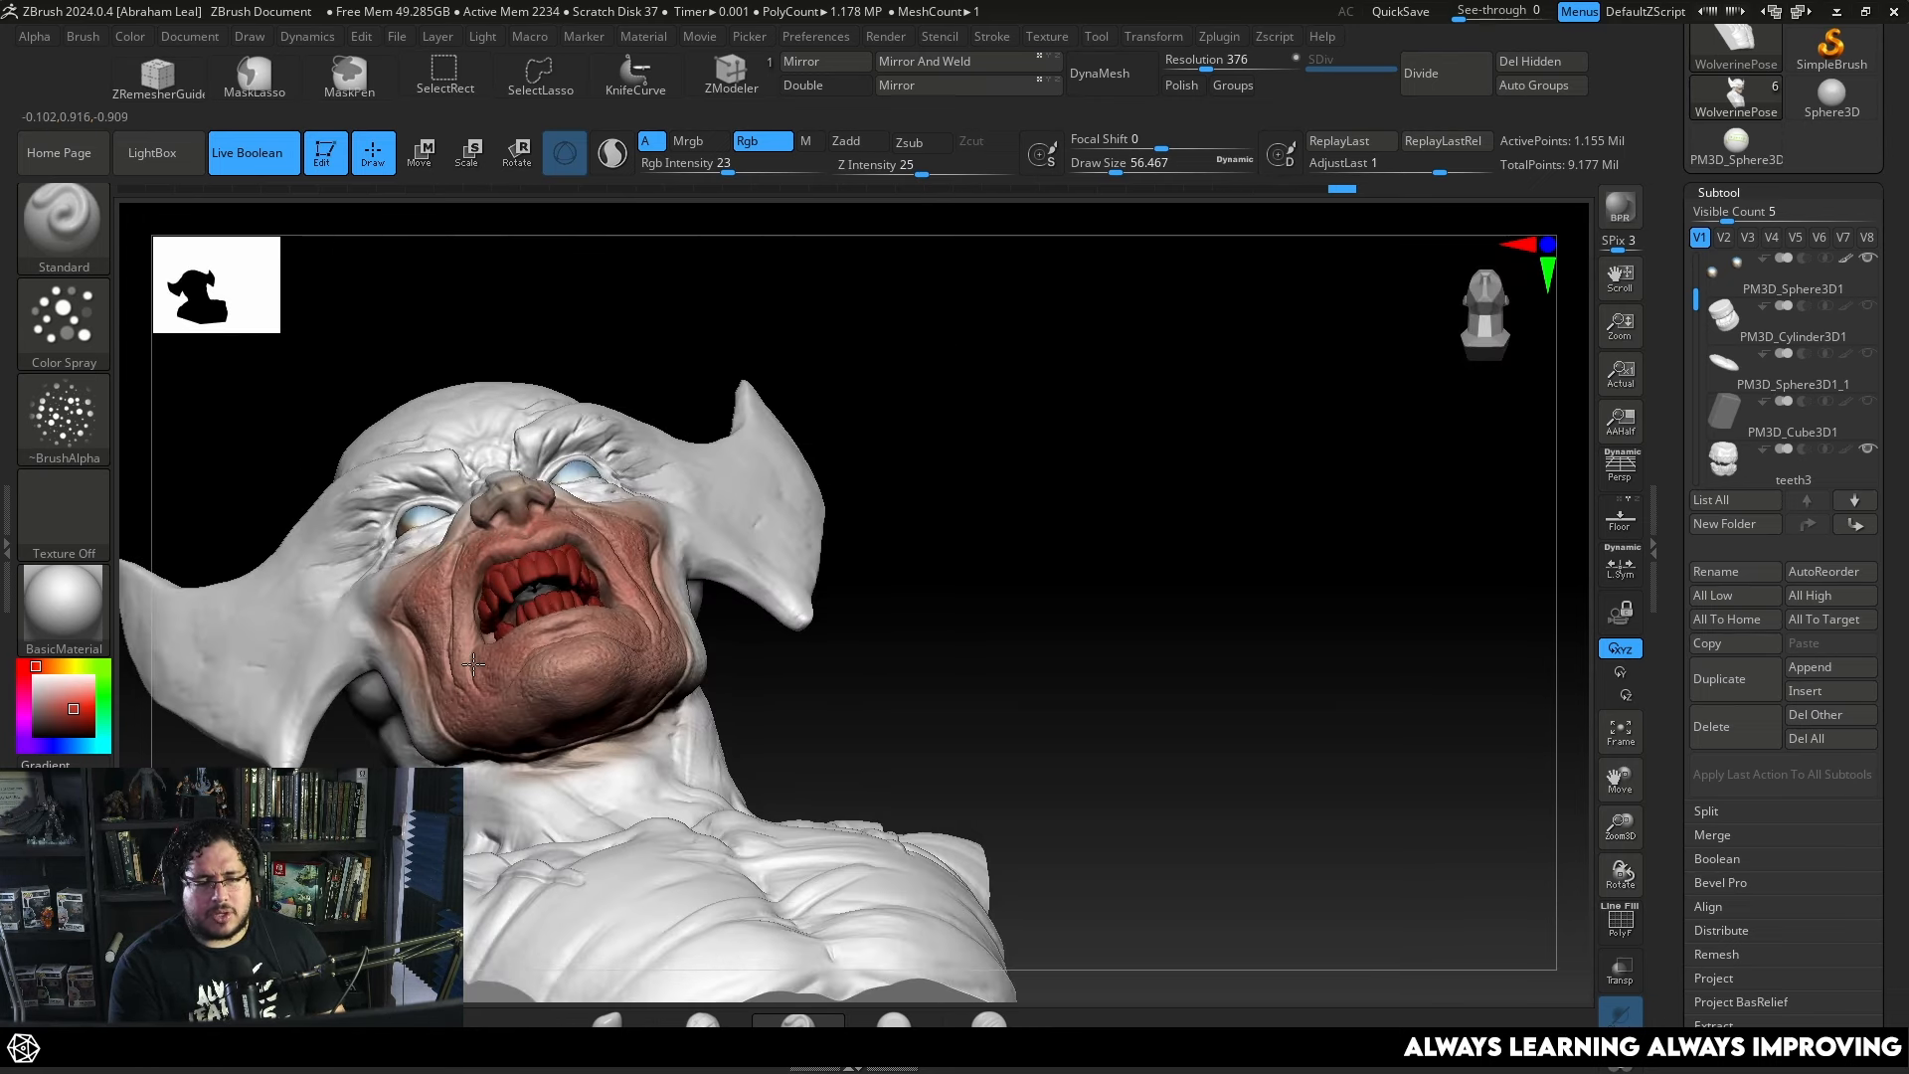
{"action": "right_click_drag", "start_coordinate": [859, 553], "coordinate": [475, 617]}
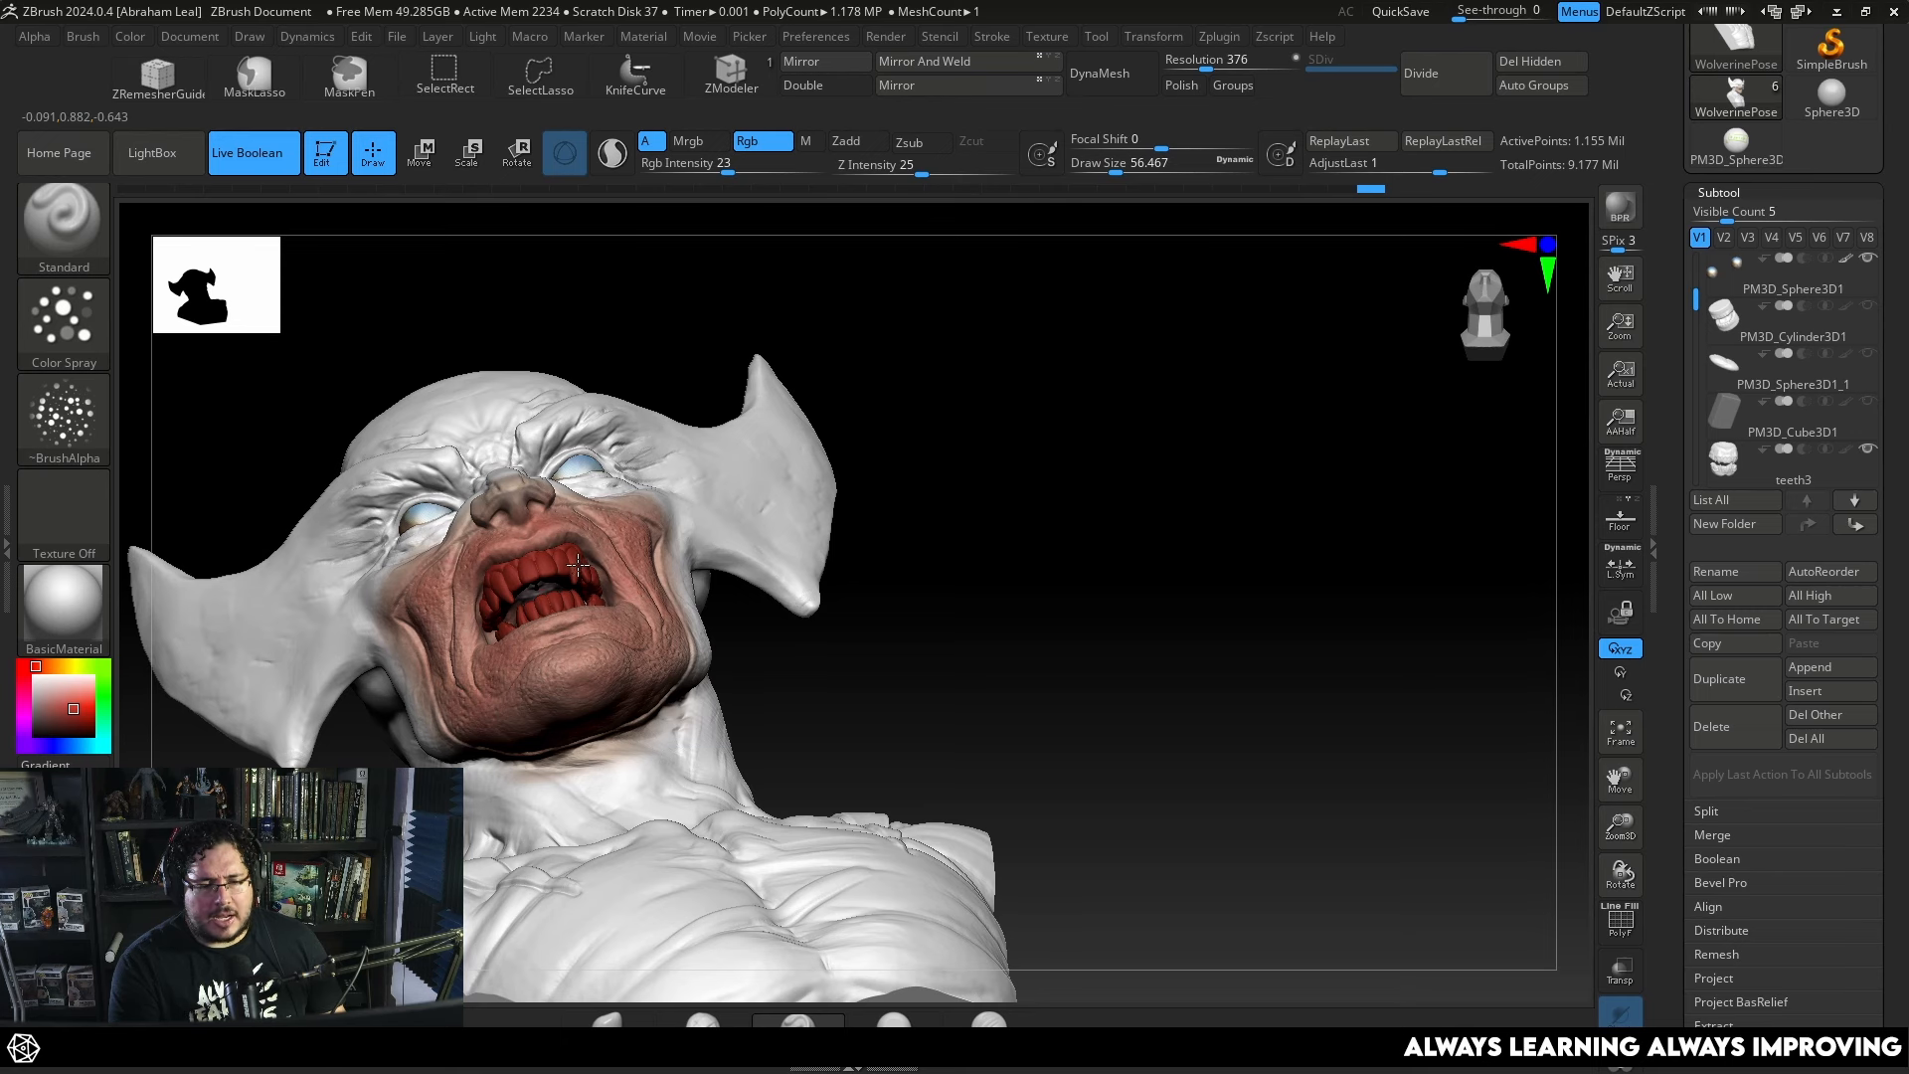
{"action": "right_click_drag", "start_coordinate": [886, 584], "coordinate": [637, 517]}
{"action": "left_click_drag", "start_coordinate": [661, 506], "coordinate": [643, 519]}
{"action": "right_click_drag", "start_coordinate": [831, 660], "coordinate": [596, 647]}
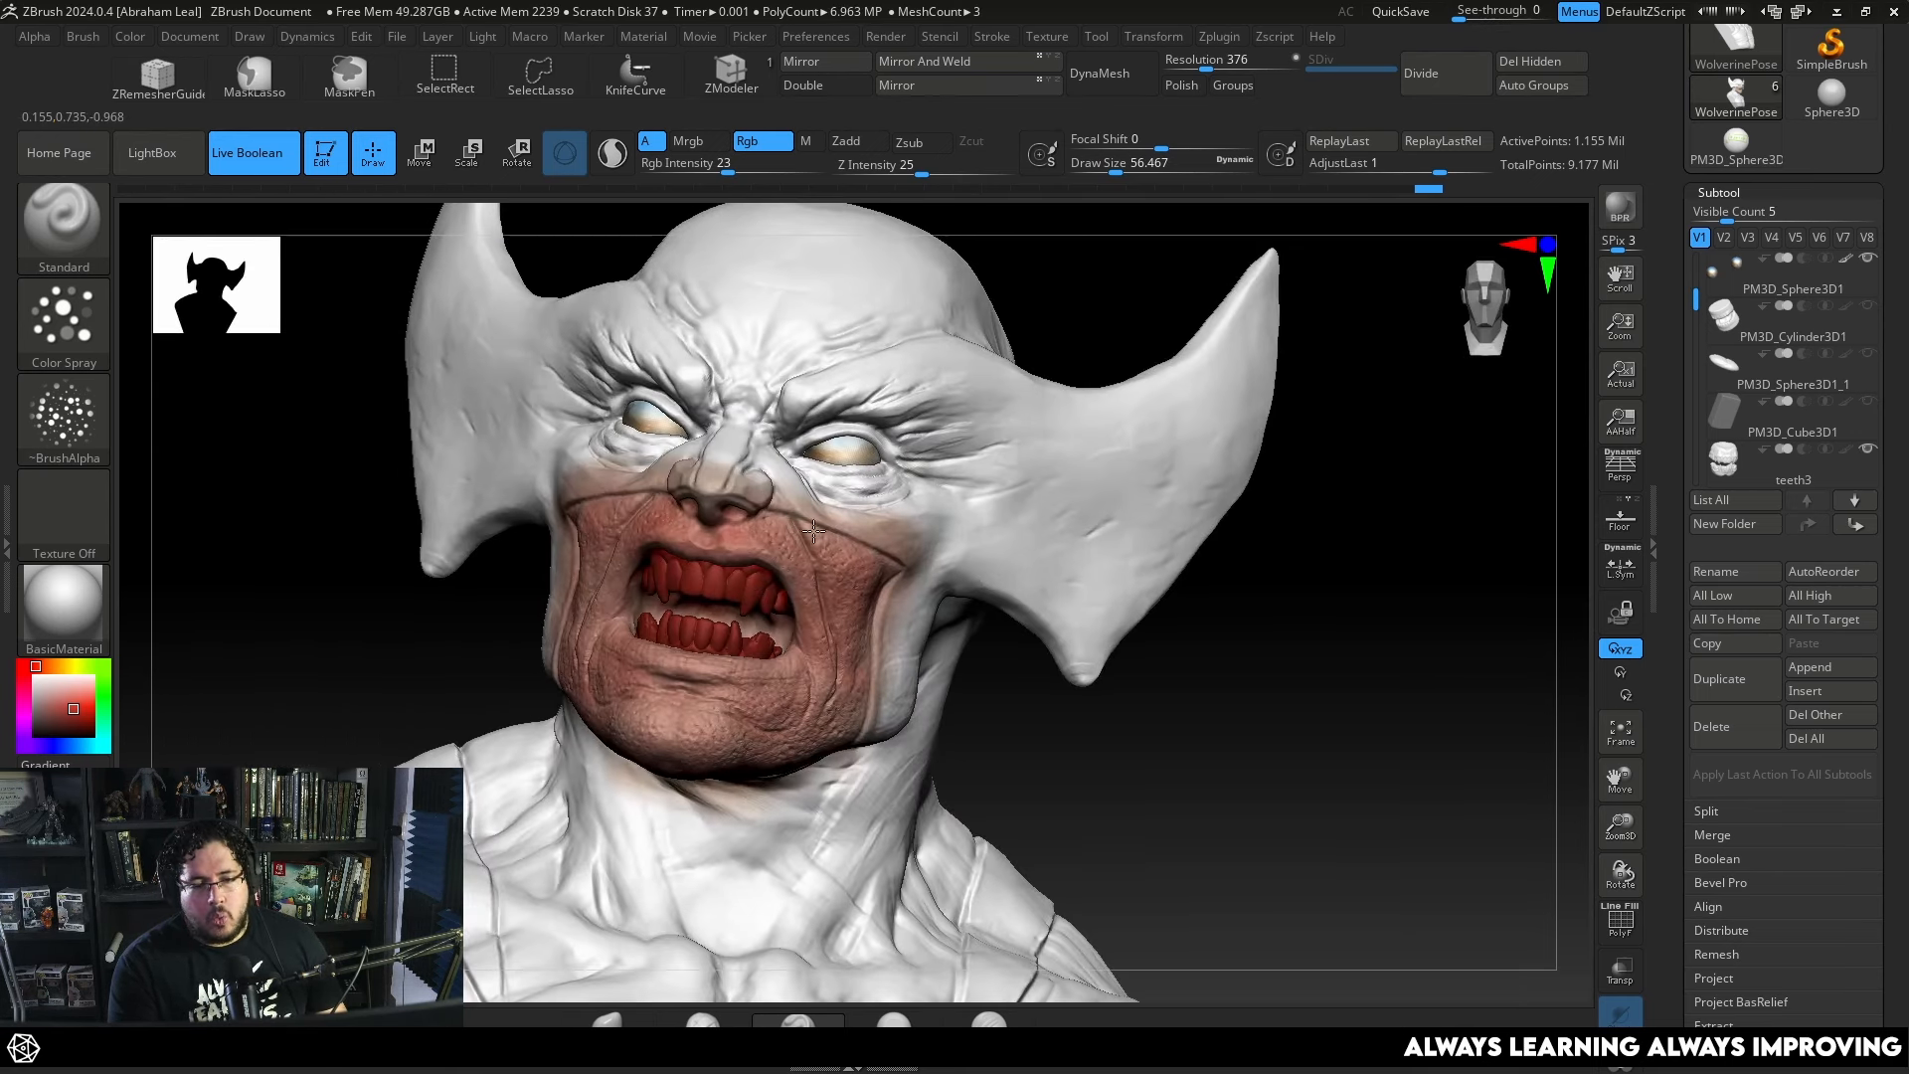
{"action": "left_click_drag", "start_coordinate": [813, 532], "coordinate": [857, 548]}
Pick a blue paint colour, set Draw Size to about 44 and spray it along the cheek crease beside the nose.
{"action": "left_click", "coordinate": [58, 744]}
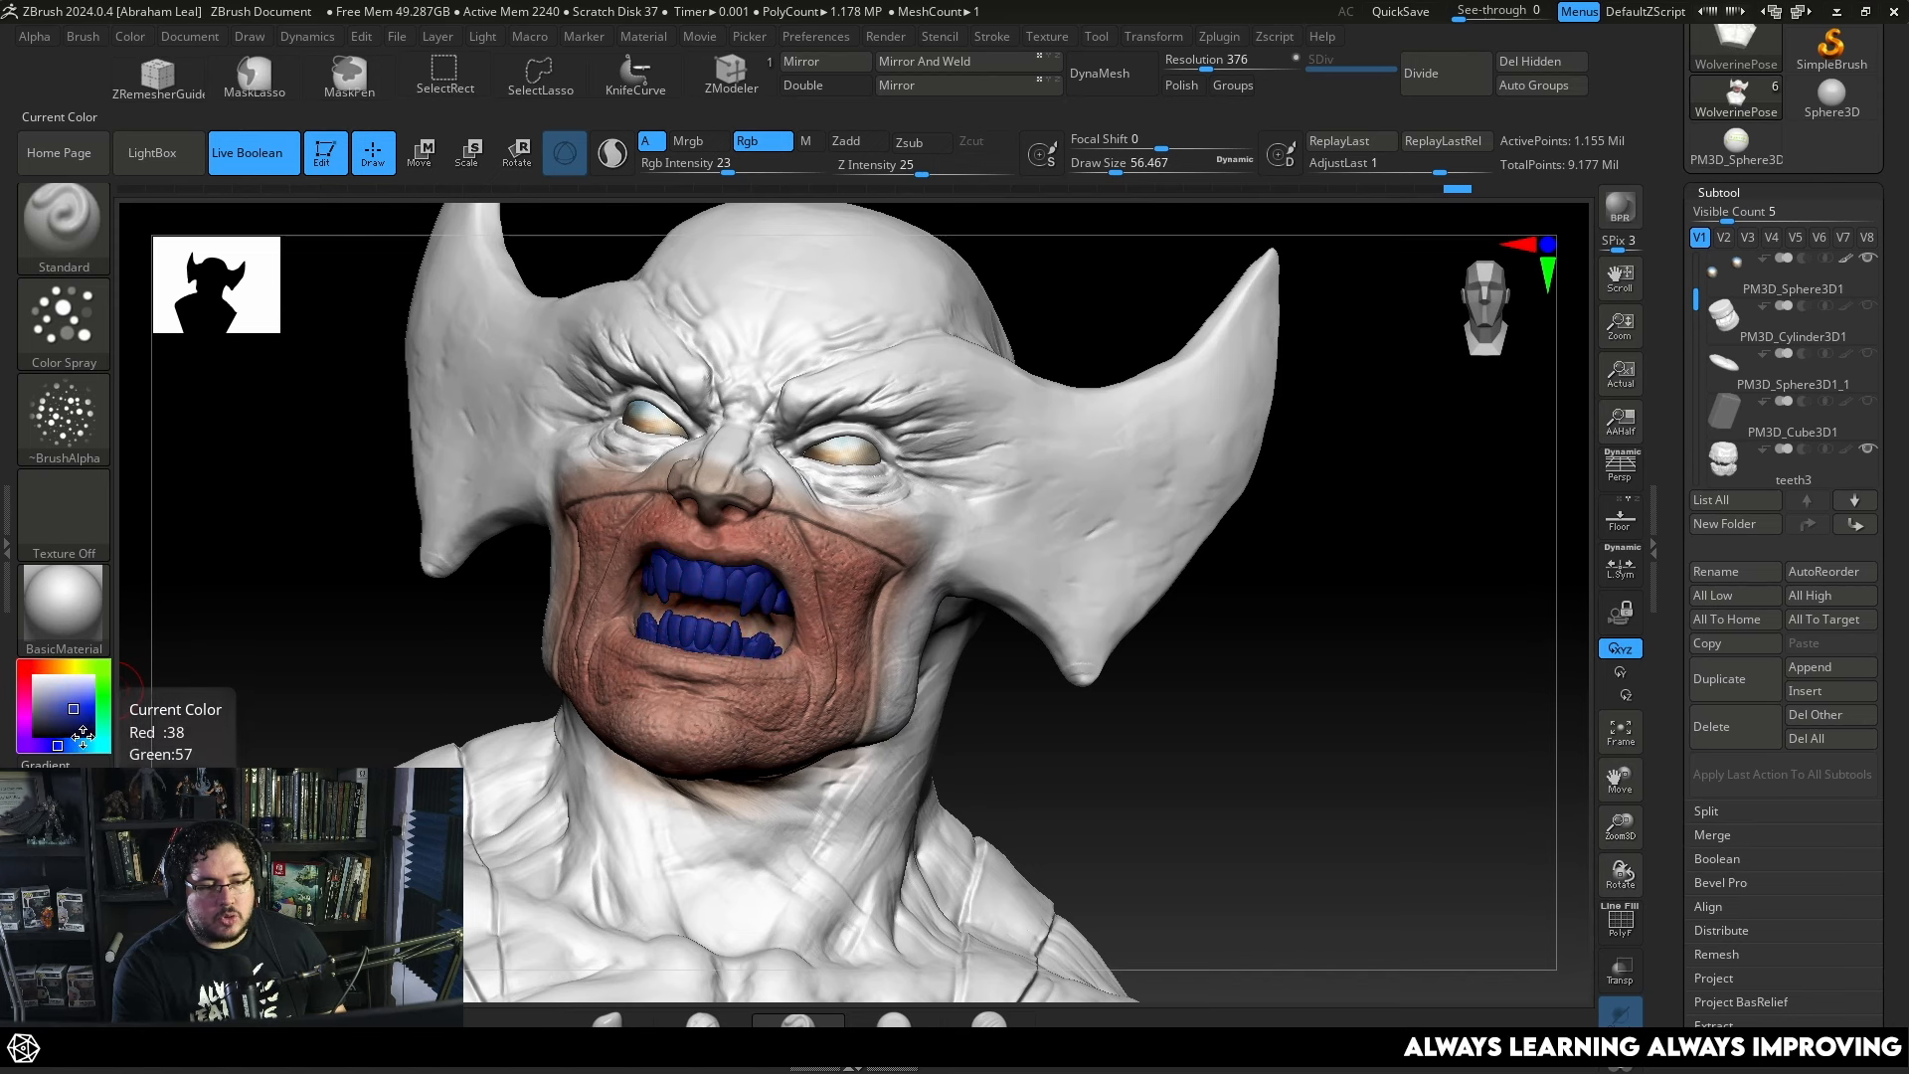
{"action": "mouse_move", "coordinate": [438, 651]}
{"action": "right_mouse_down"}
{"action": "mouse_move", "coordinate": [882, 660]}
{"action": "mouse_move", "coordinate": [527, 669]}
{"action": "right_mouse_up"}
{"action": "key", "text": "space"}
{"action": "left_click_drag", "start_coordinate": [626, 536], "coordinate": [624, 537]}
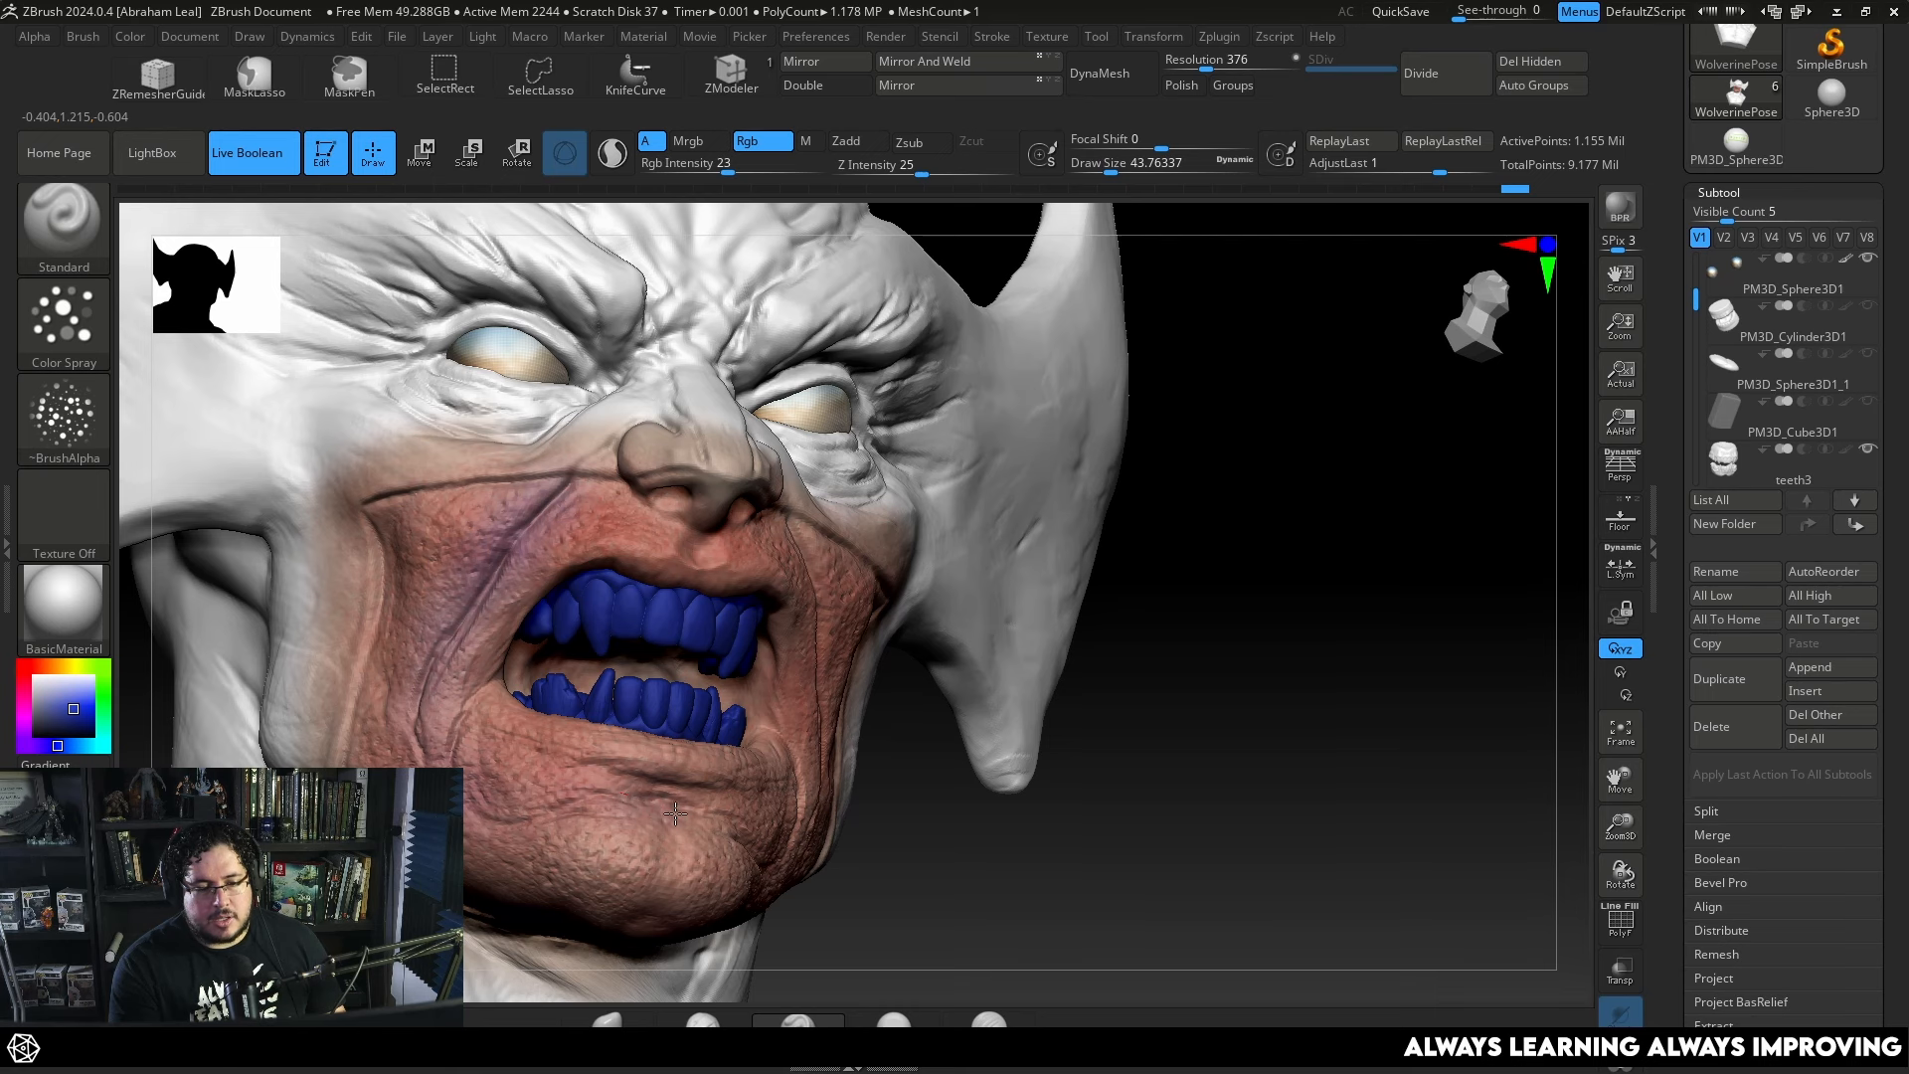
Spray the blue tint around the lips, mouth corners, cheek folds and chin from front and side views.
{"action": "right_click_drag", "start_coordinate": [713, 775], "coordinate": [550, 714]}
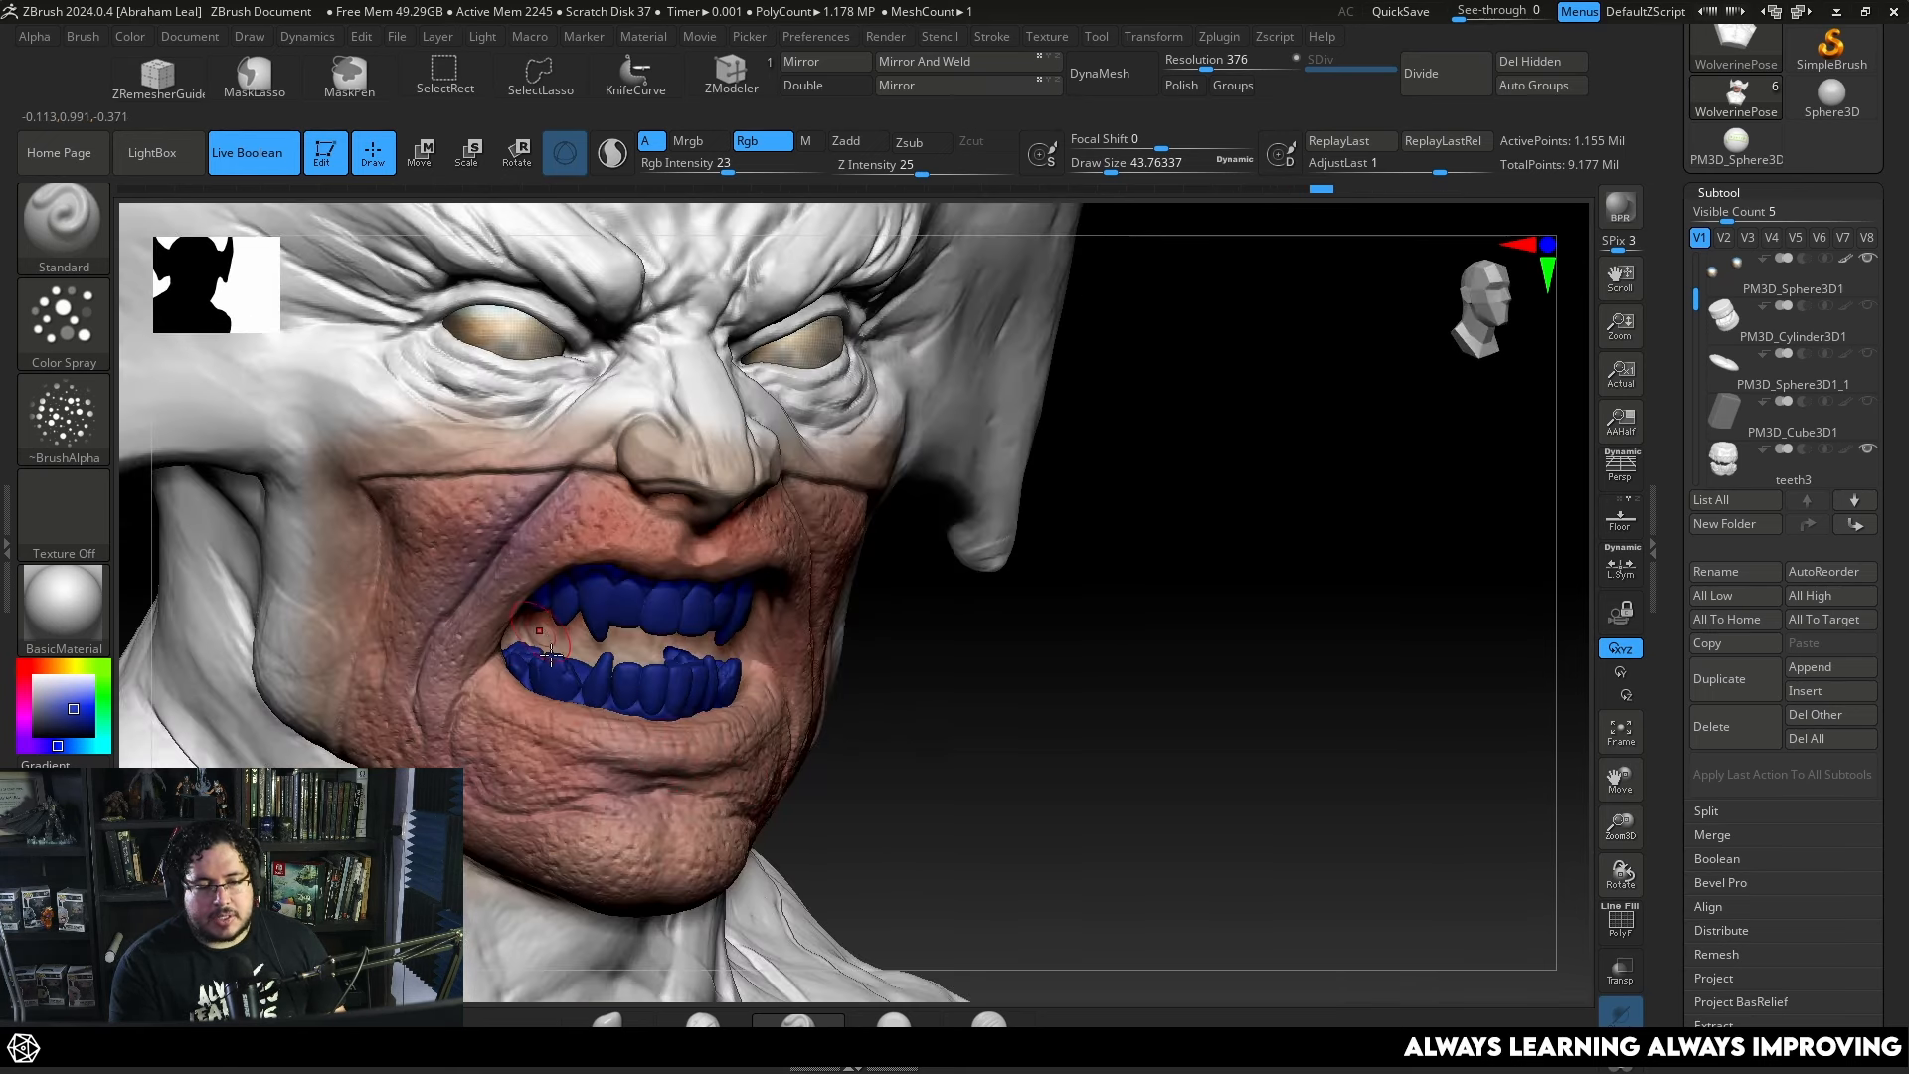
{"action": "right_click_drag", "start_coordinate": [868, 732], "coordinate": [720, 735]}
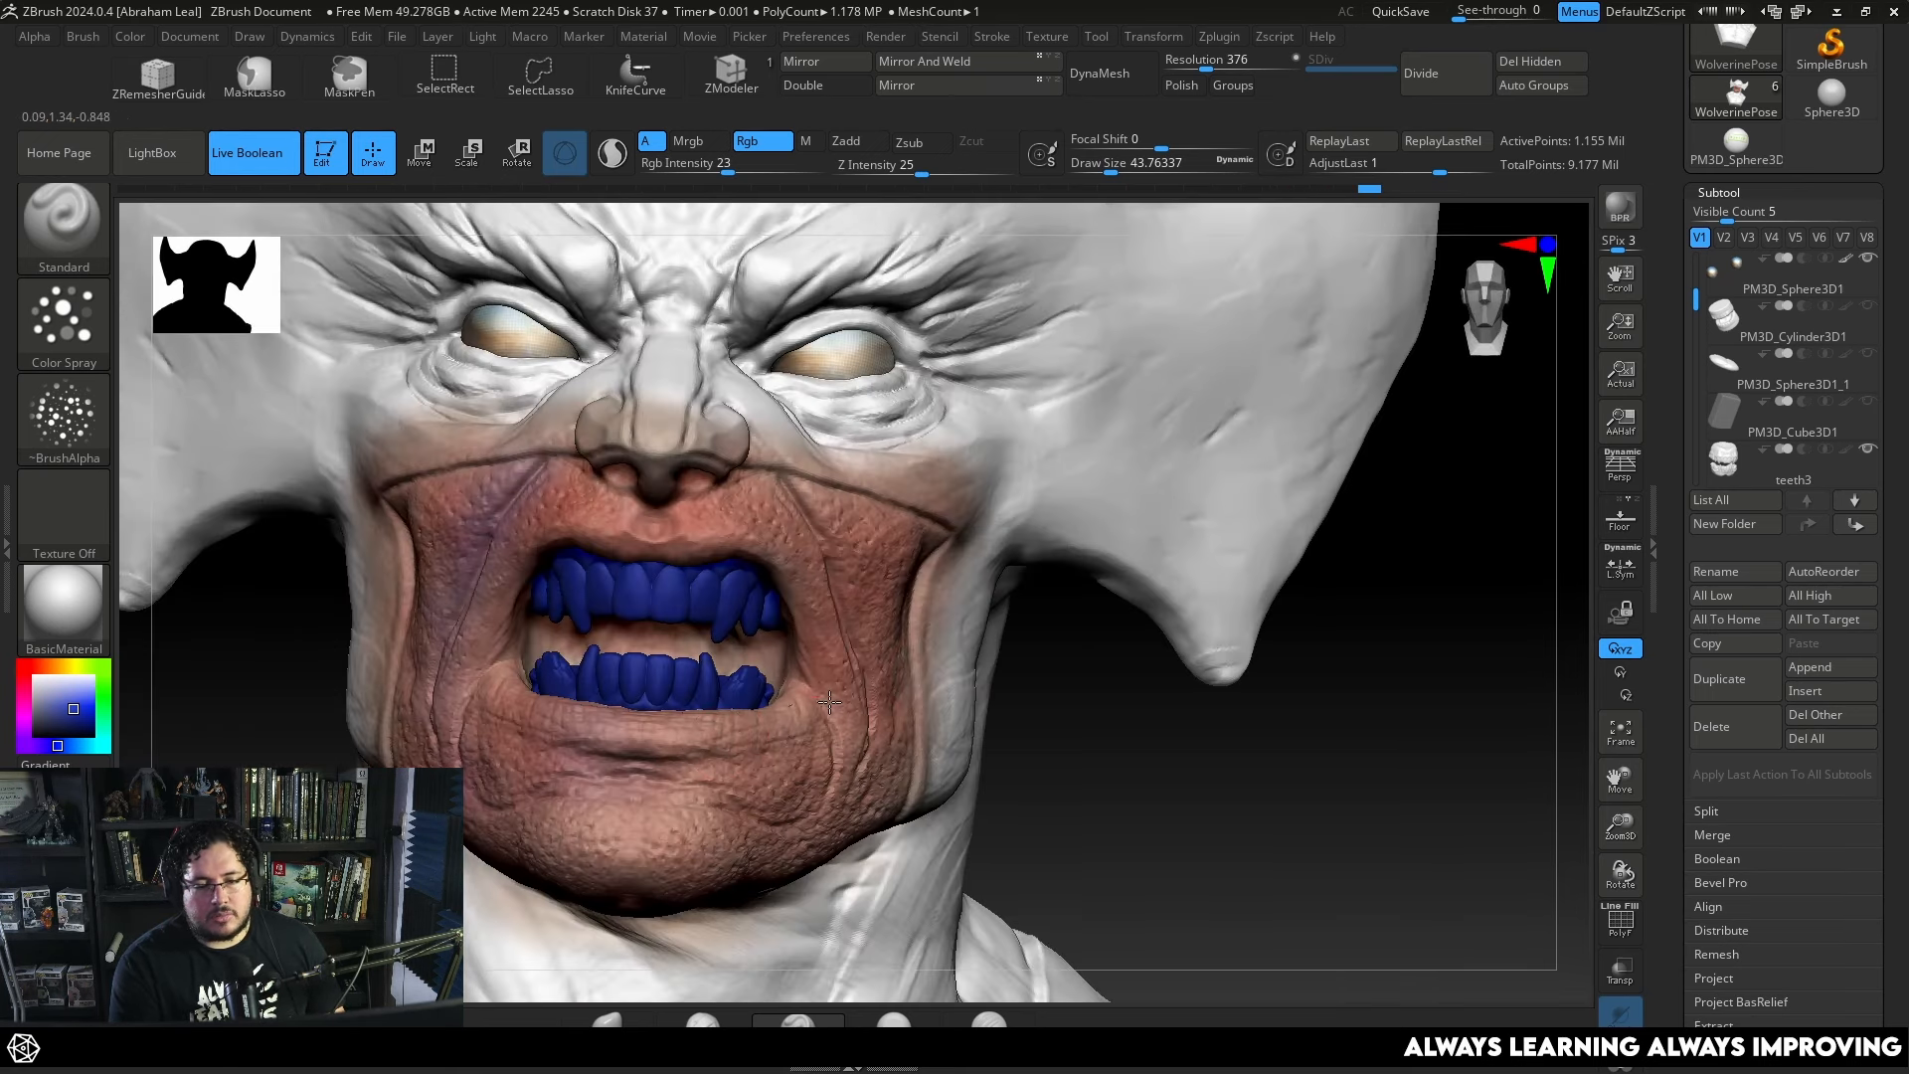
{"action": "right_click_drag", "start_coordinate": [1065, 729], "coordinate": [1363, 617]}
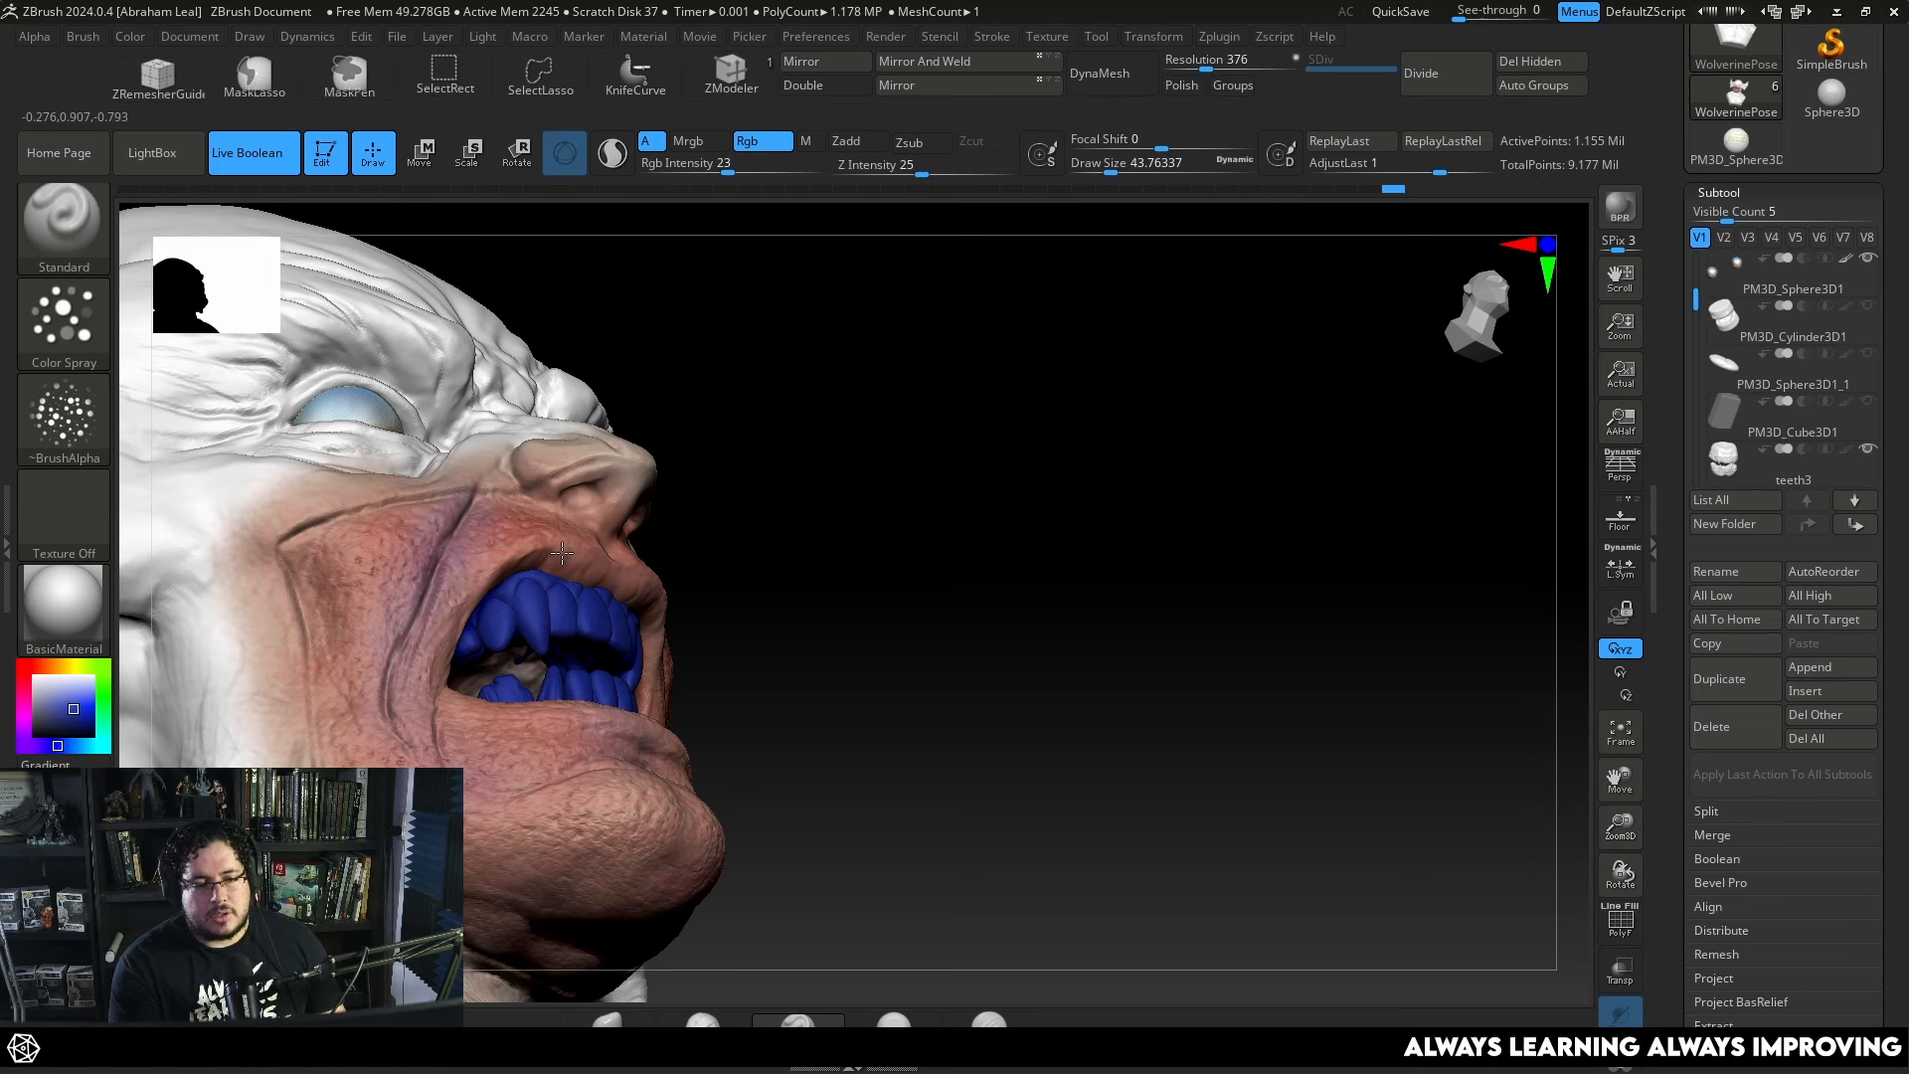
{"action": "right_click_drag", "start_coordinate": [881, 494], "coordinate": [893, 355], "text": "alt"}
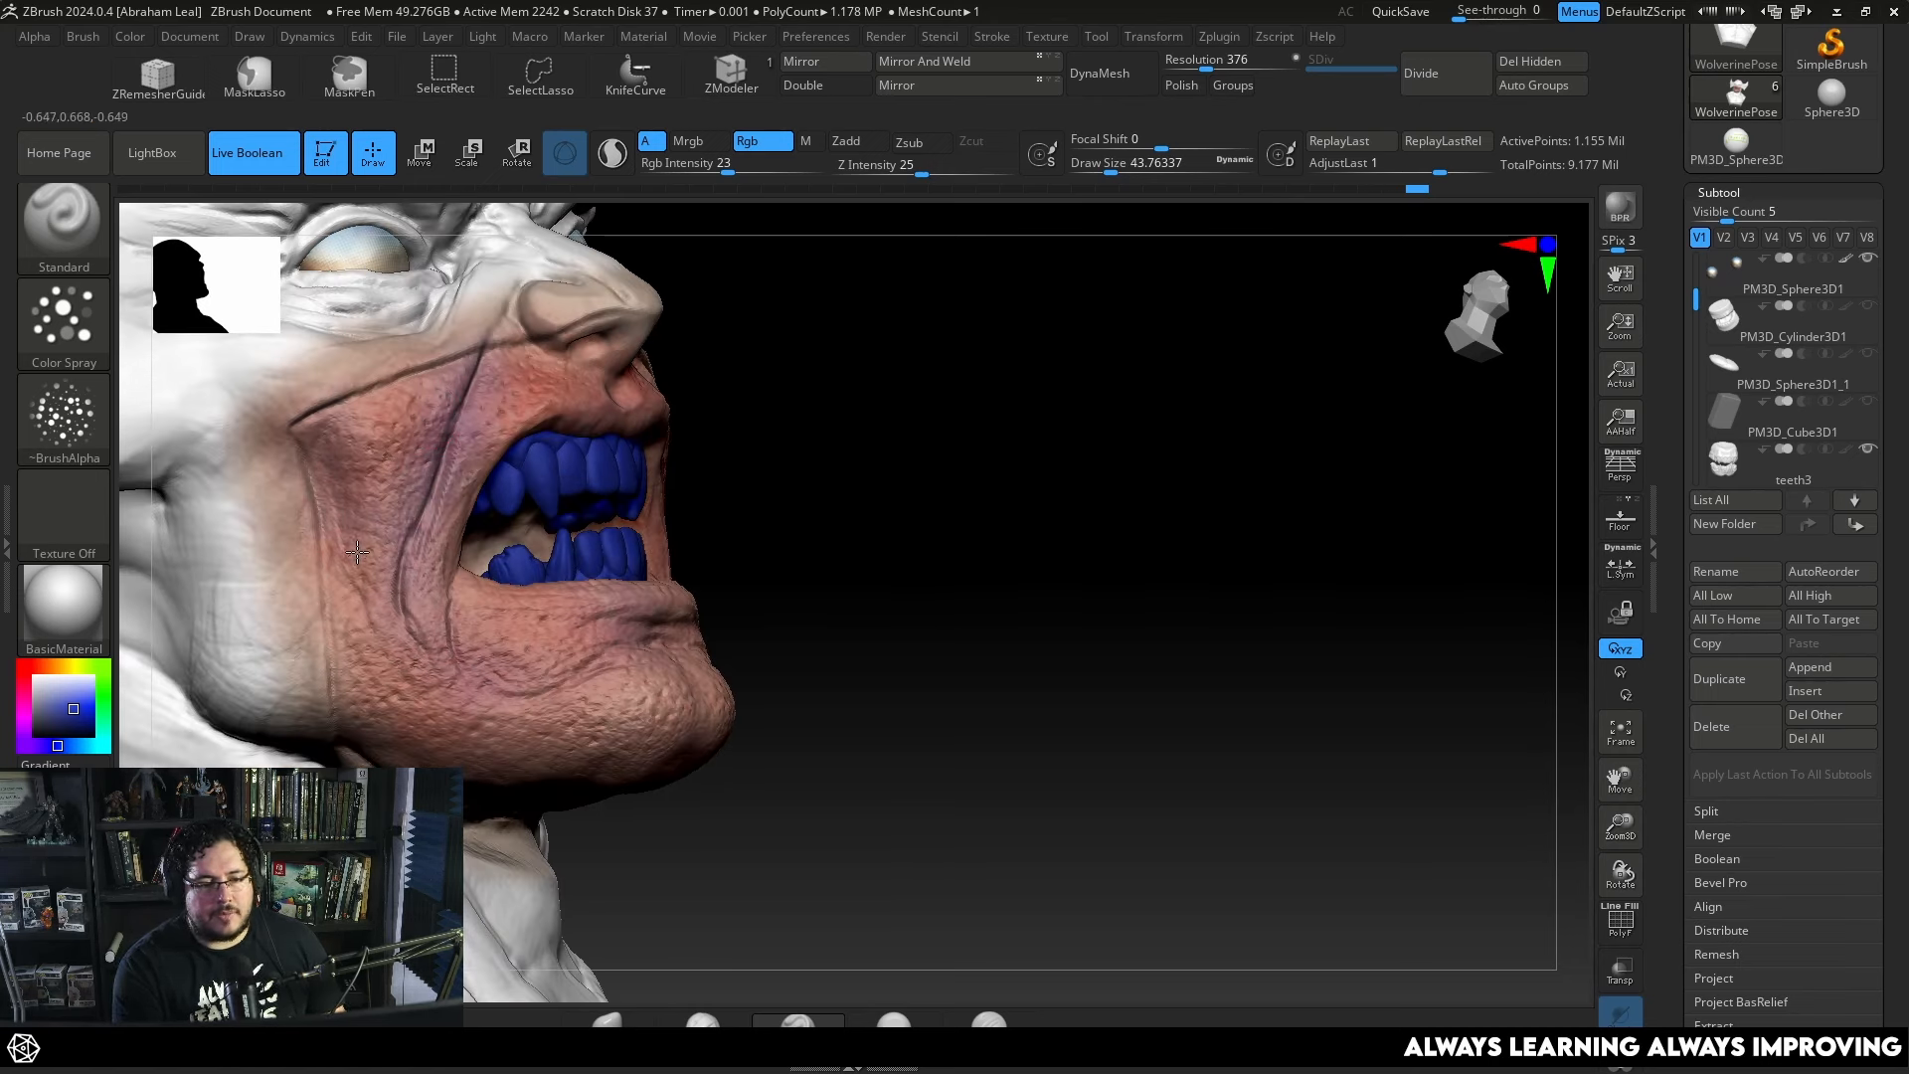
{"action": "right_click_drag", "start_coordinate": [421, 750], "coordinate": [398, 714]}
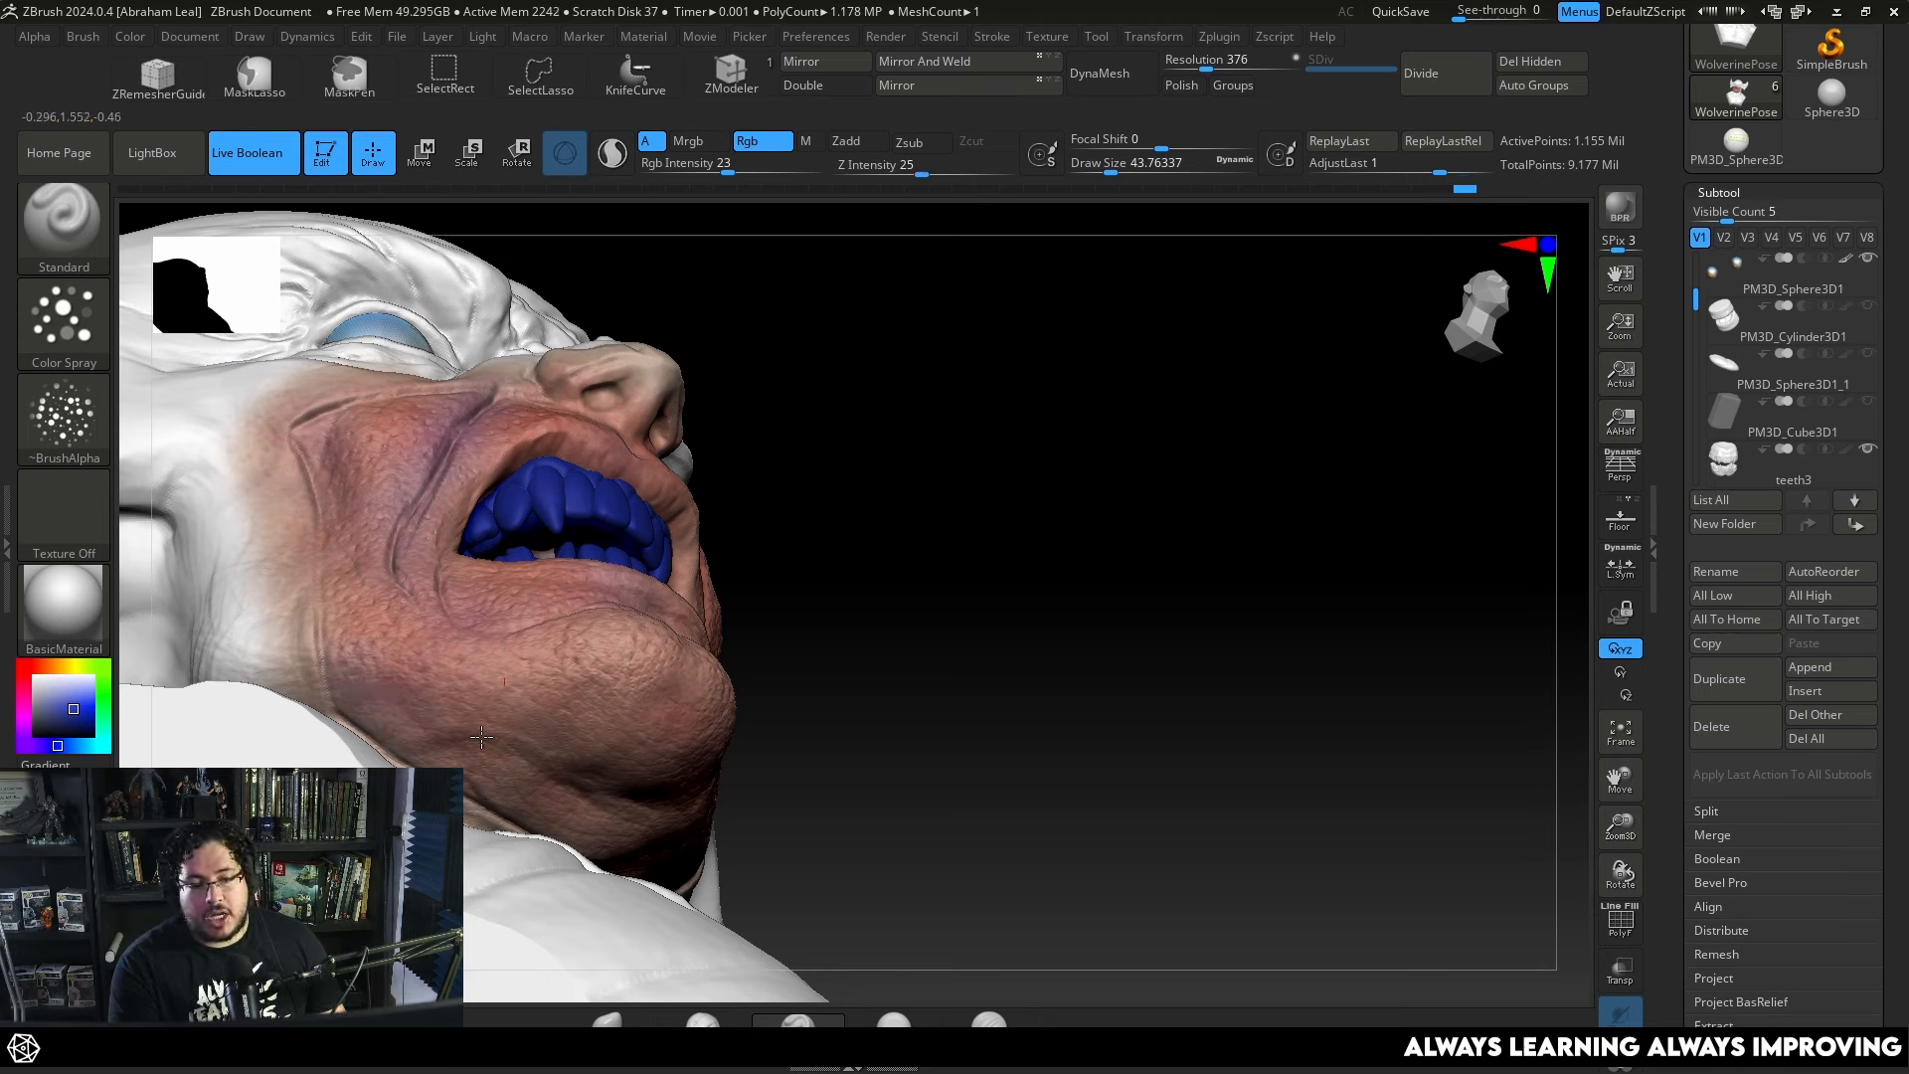
Set Draw Size to about 49 and spray the blue tint over the chin and the opposite side of the jaw.
{"action": "key", "text": "space"}
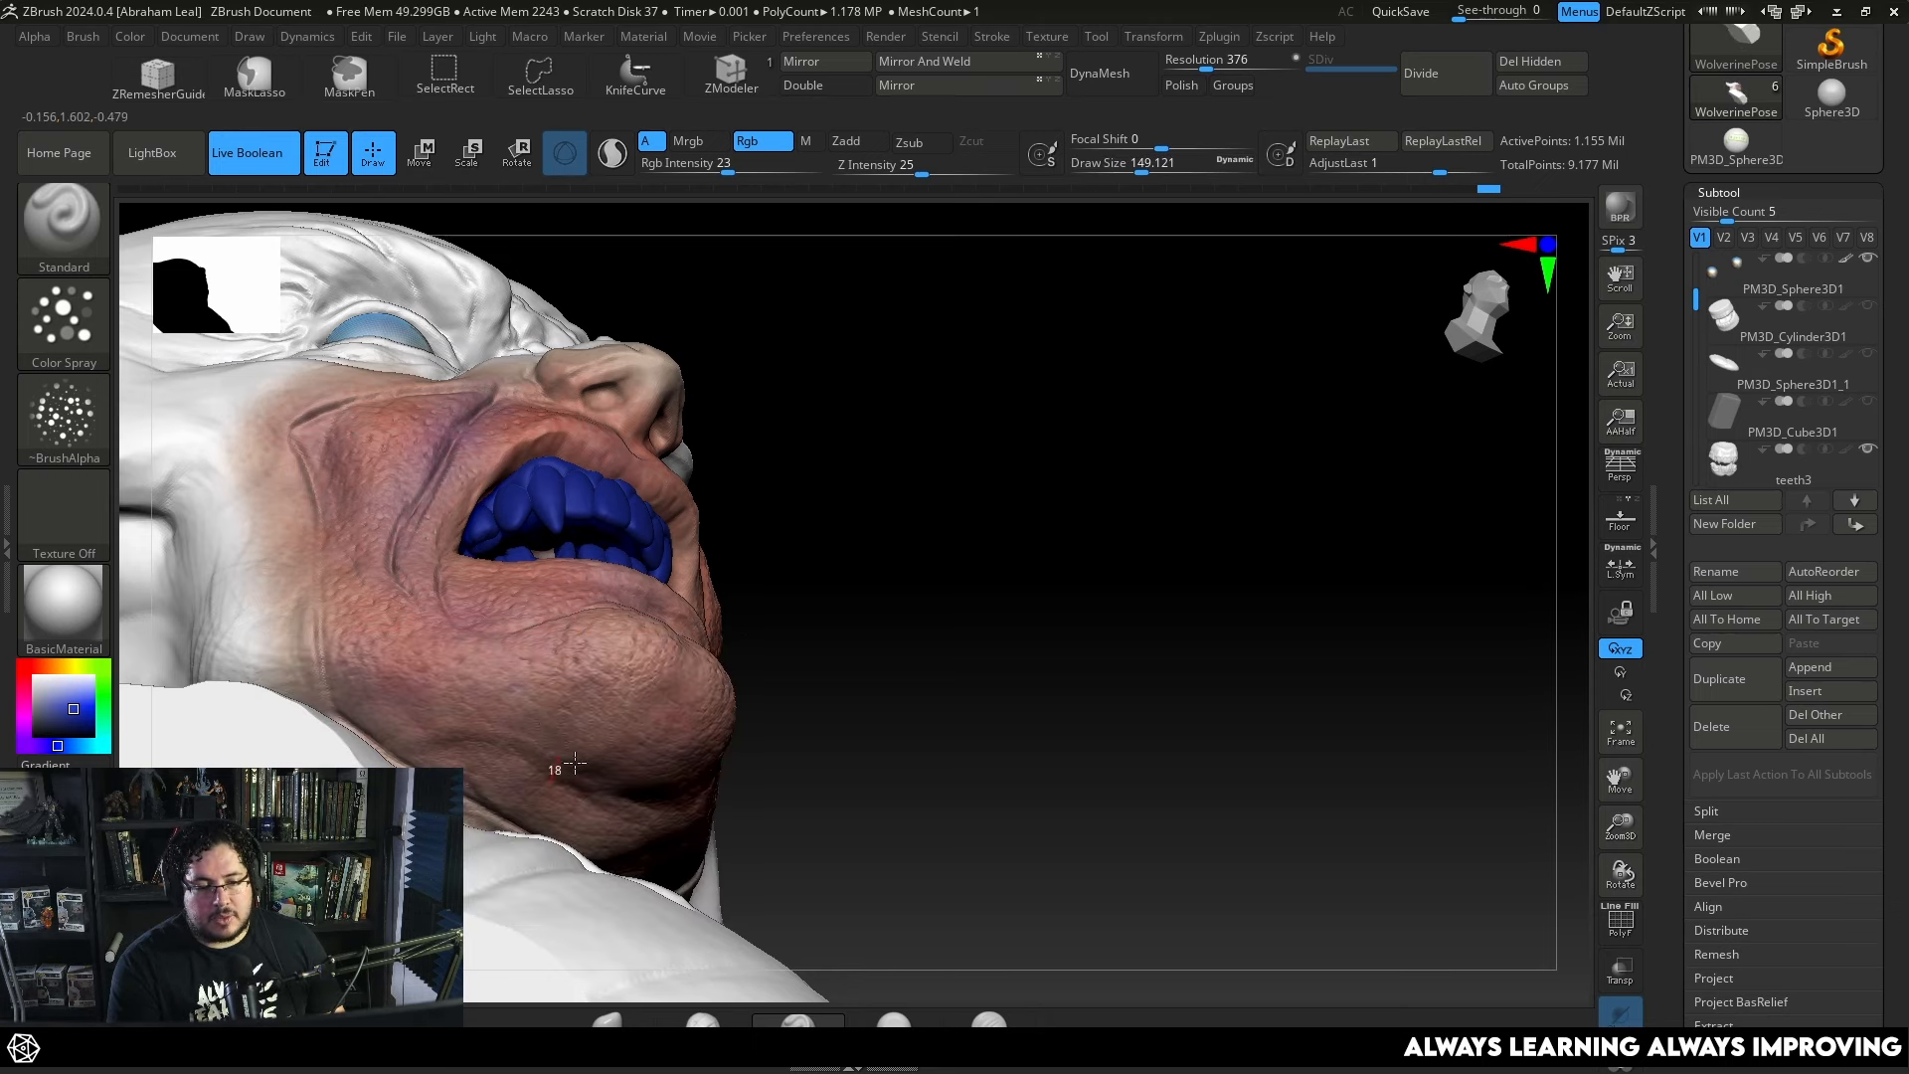
{"action": "key", "text": "ctrl"}
{"action": "key", "text": "space"}
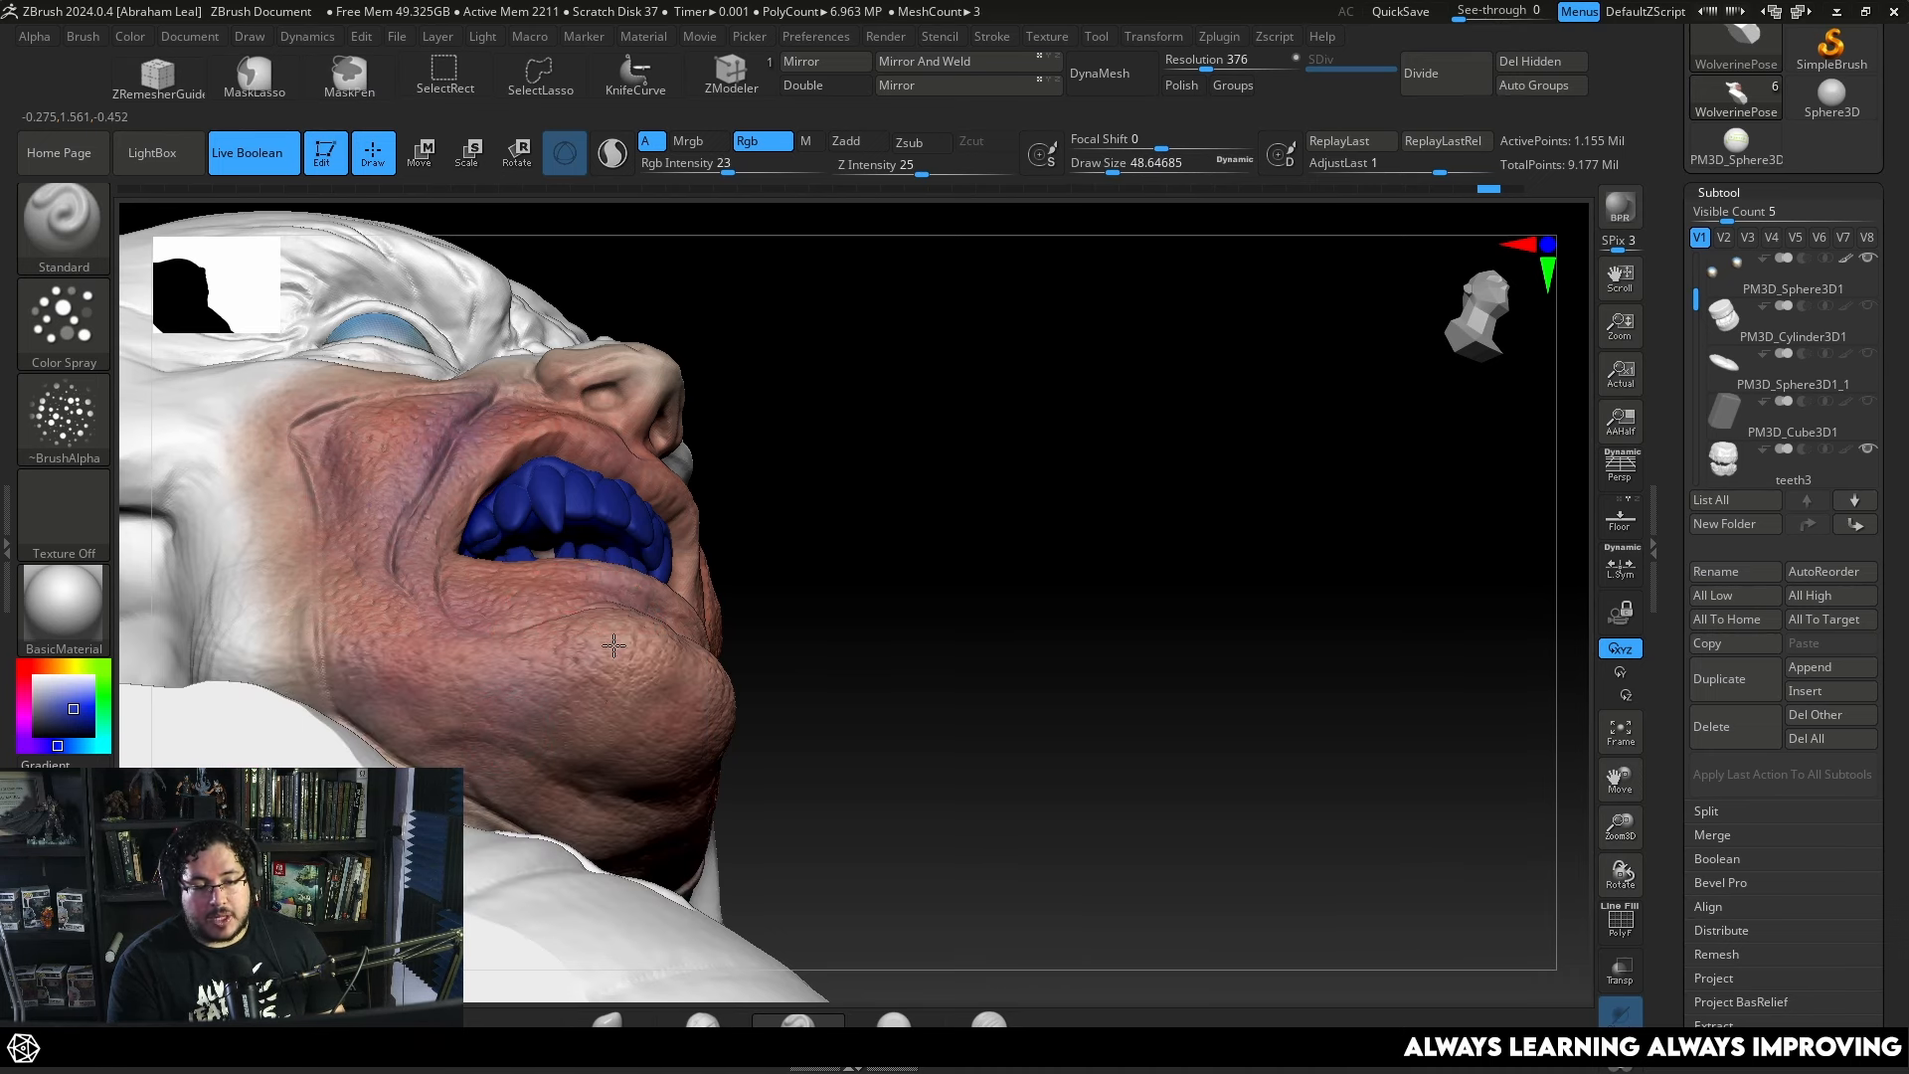
{"action": "mouse_move", "coordinate": [648, 671]}
{"action": "right_mouse_down"}
{"action": "mouse_move", "coordinate": [615, 681]}
{"action": "mouse_move", "coordinate": [825, 707]}
{"action": "right_mouse_up"}
{"action": "right_click_drag", "start_coordinate": [734, 664], "coordinate": [748, 618]}
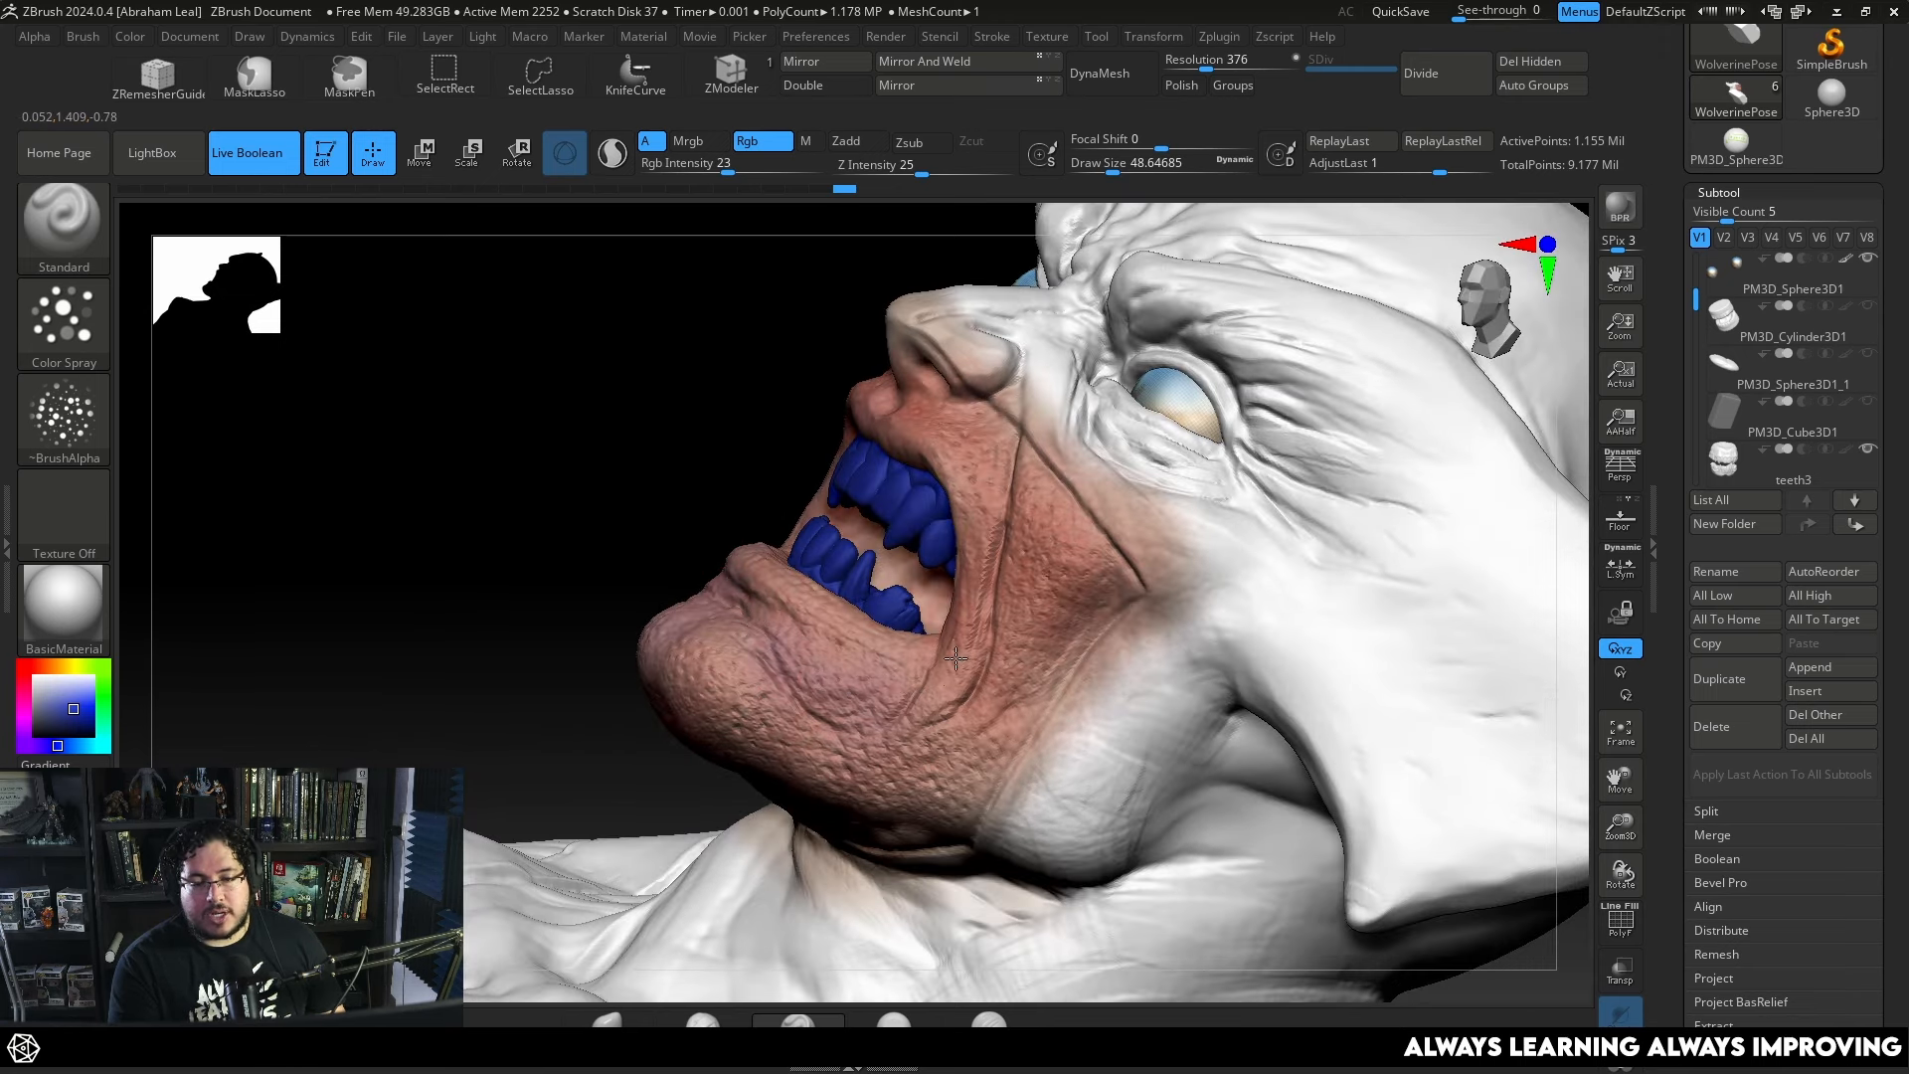
Extend the blue tint over the nose underside, cheek folds and jawline from low and three-quarter views.
{"action": "left_click_drag", "start_coordinate": [725, 511], "coordinate": [978, 505]}
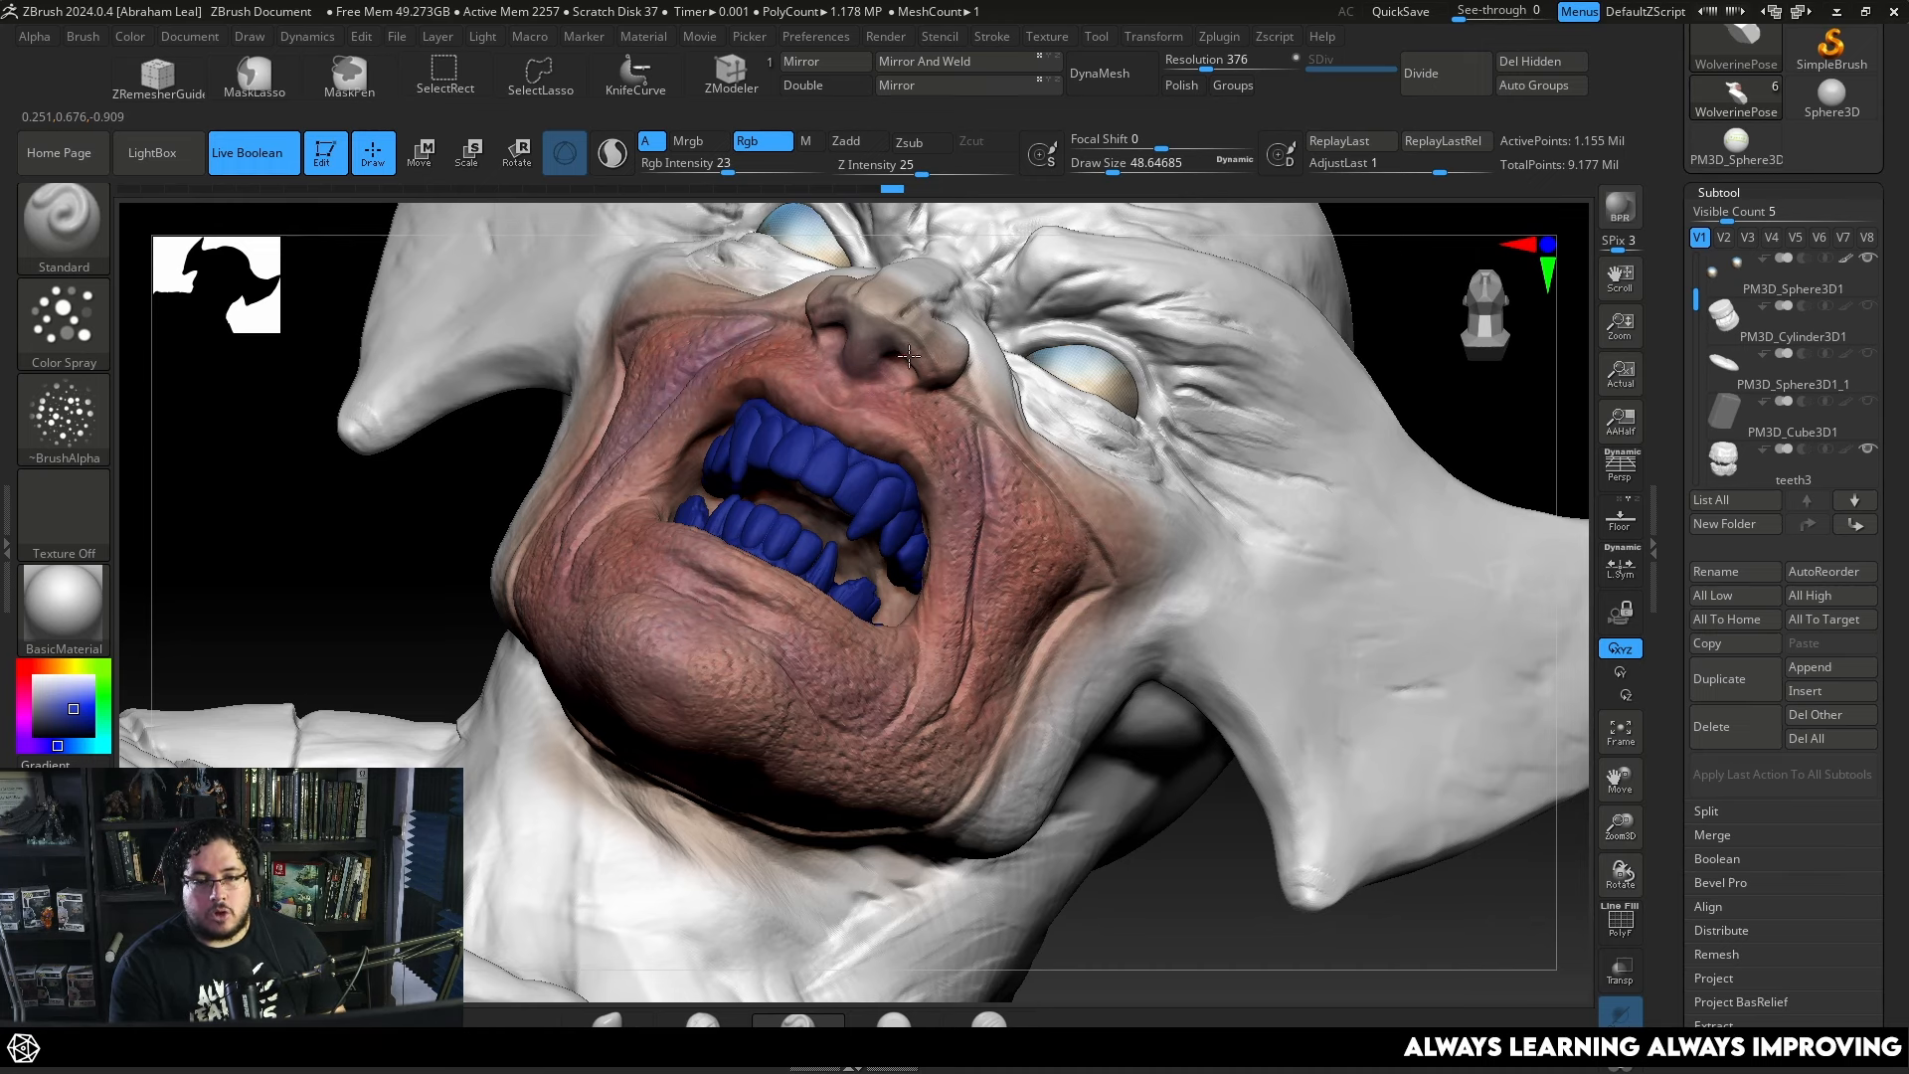
{"action": "left_click_drag", "start_coordinate": [1385, 334], "coordinate": [1376, 486], "text": "shift"}
{"action": "mouse_move", "coordinate": [1216, 304]}
{"action": "left_mouse_down", "text": "alt"}
{"action": "mouse_move", "coordinate": [1225, 455]}
{"action": "mouse_move", "coordinate": [1233, 428]}
{"action": "mouse_move", "coordinate": [1261, 473]}
{"action": "mouse_move", "coordinate": [895, 481]}
{"action": "left_mouse_up", "text": "alt"}
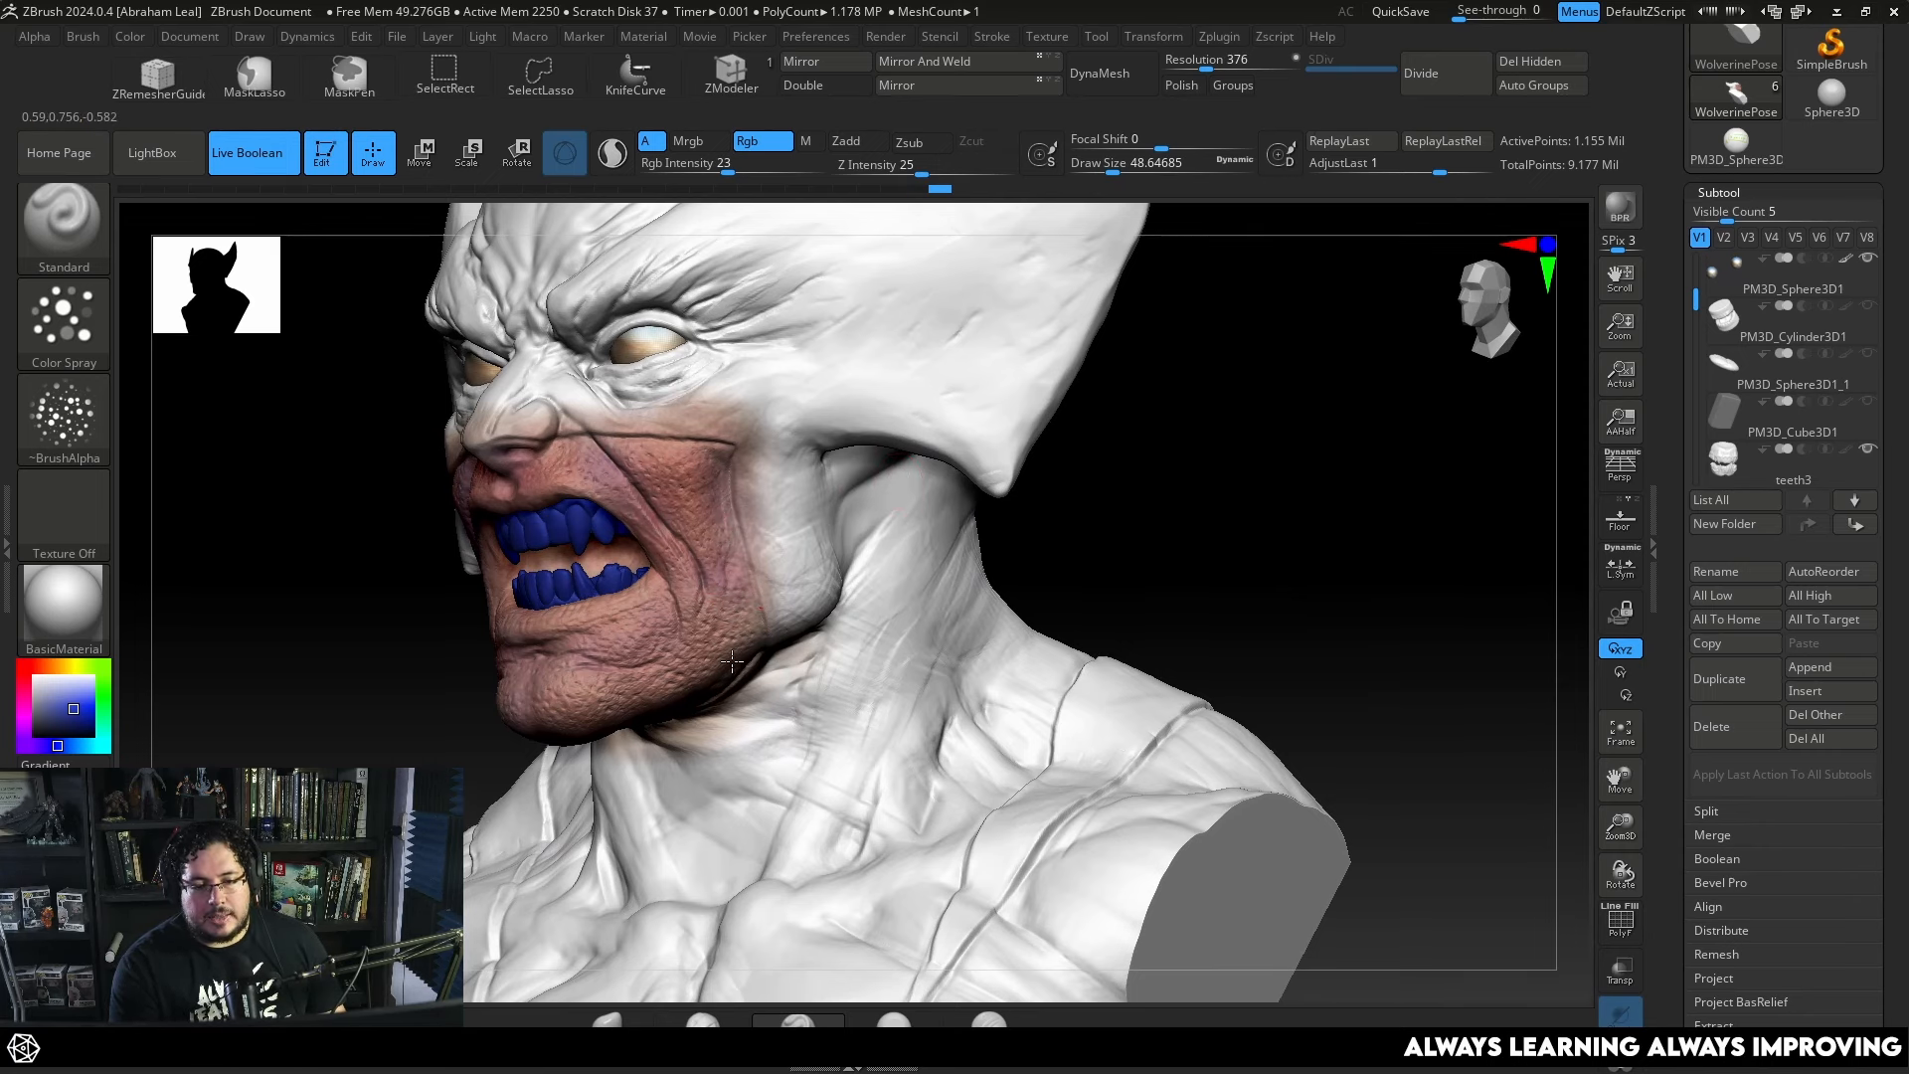
{"action": "mouse_move", "coordinate": [748, 645]}
{"action": "right_mouse_down"}
{"action": "mouse_move", "coordinate": [1160, 477]}
{"action": "mouse_move", "coordinate": [1184, 497]}
{"action": "right_mouse_up"}
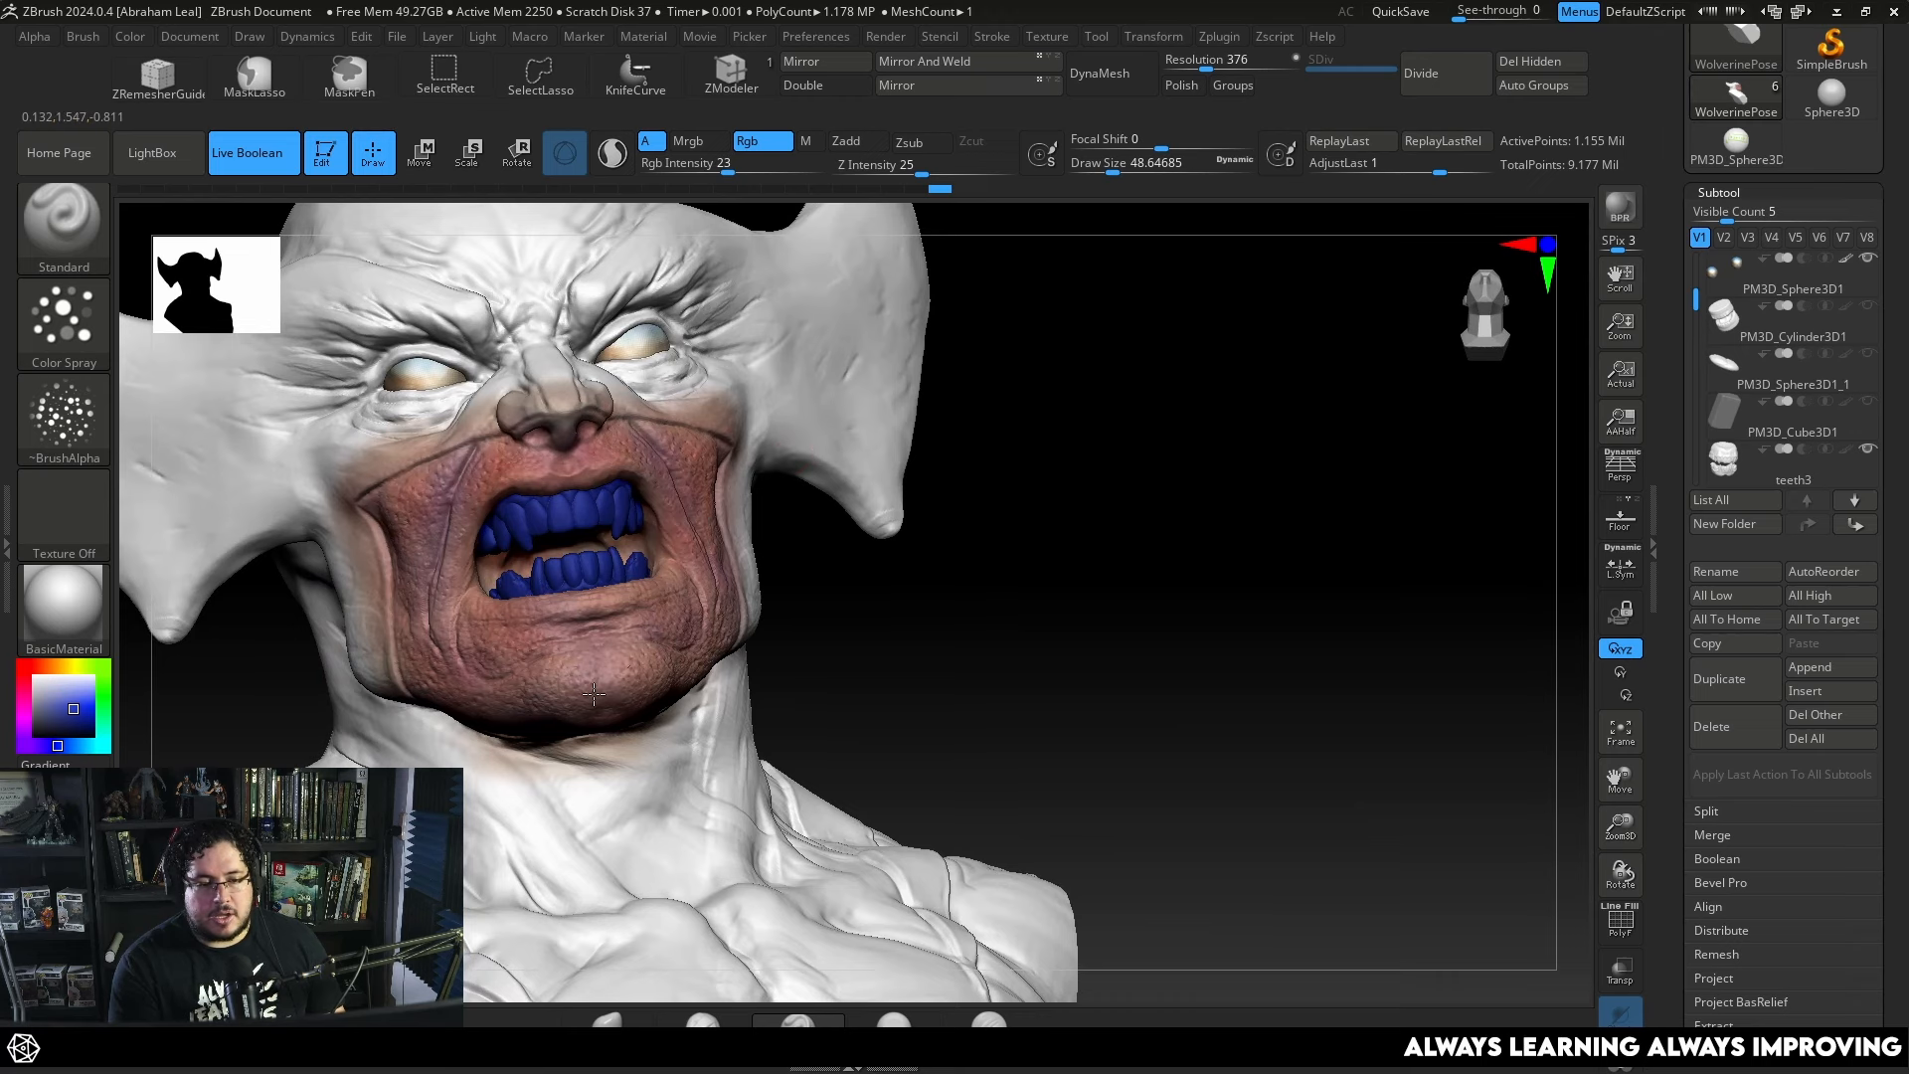
Switch the paint colour to a yellow-orange of RGB 212, 154, 72 and spray it over the cheek and jaw.
{"action": "left_click", "coordinate": [58, 667]}
{"action": "left_click", "coordinate": [72, 708]}
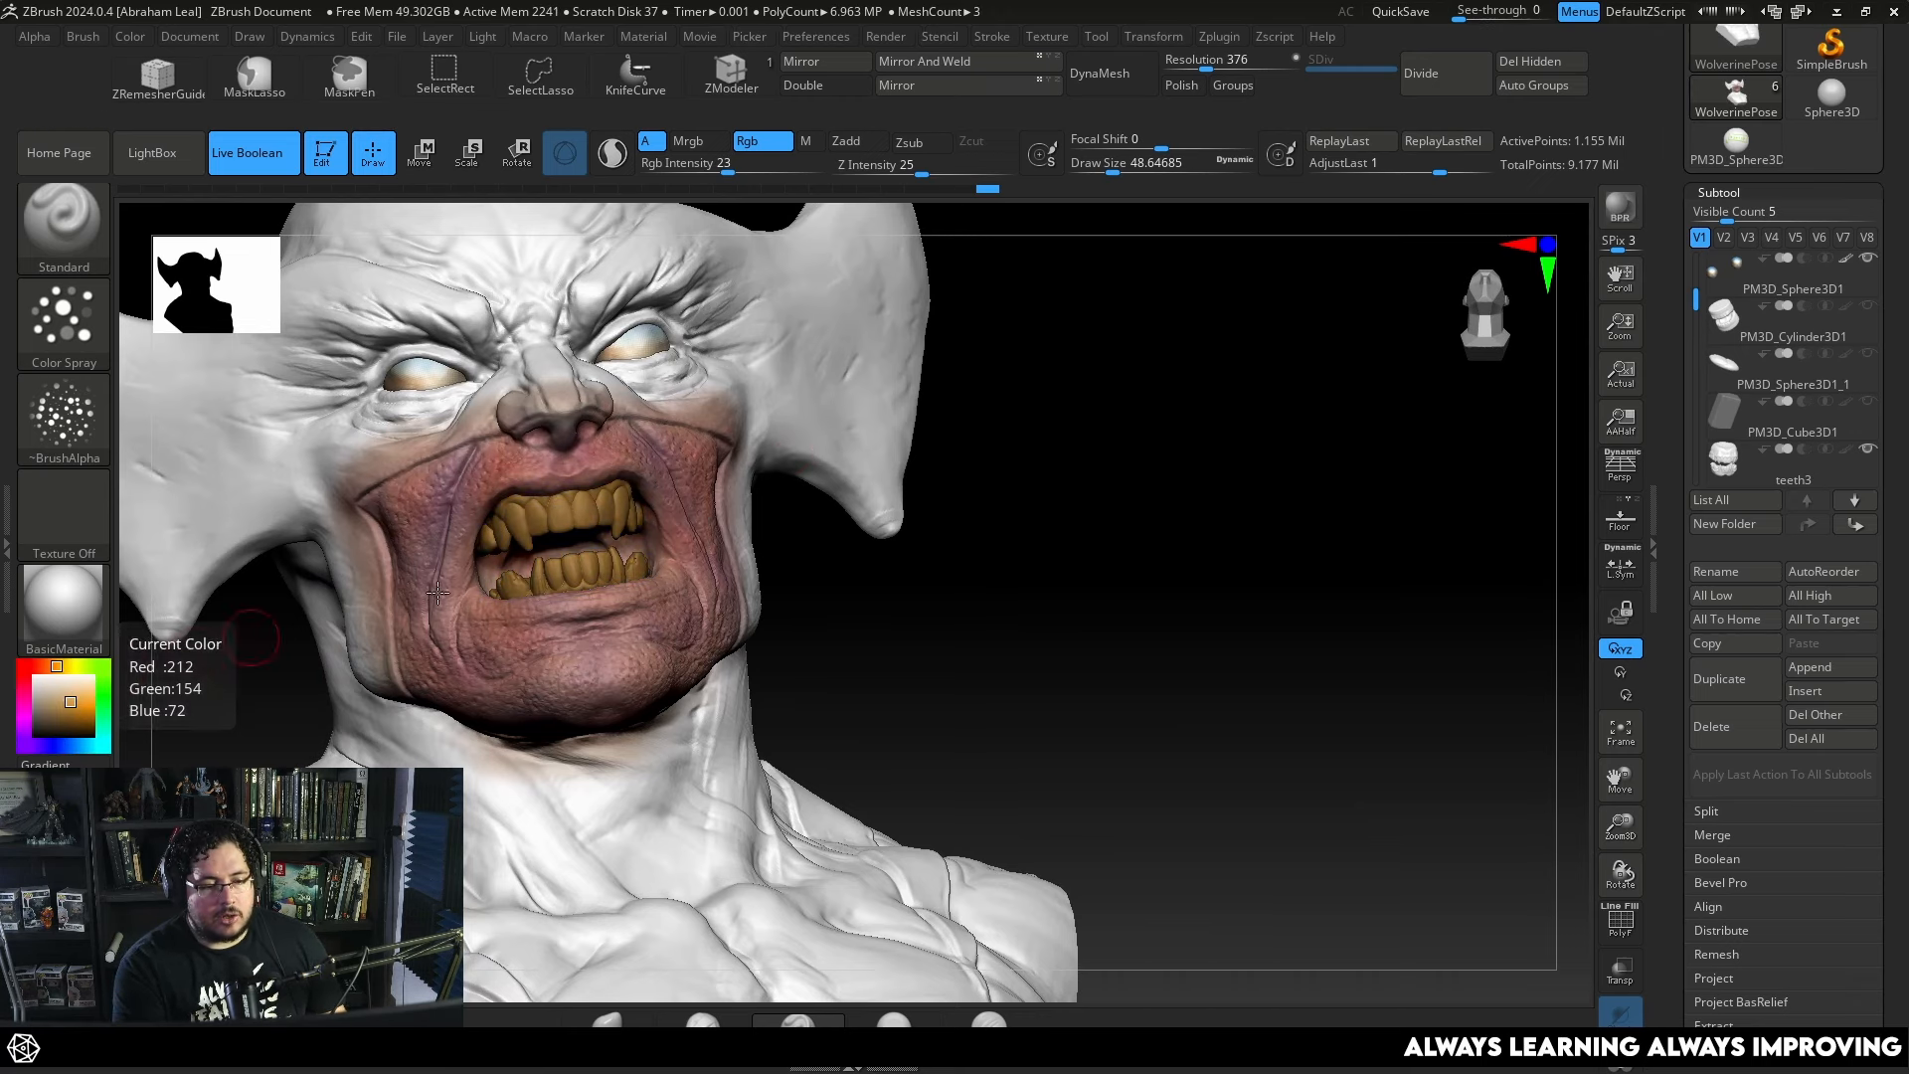
{"action": "right_click_drag", "start_coordinate": [822, 553], "coordinate": [704, 345]}
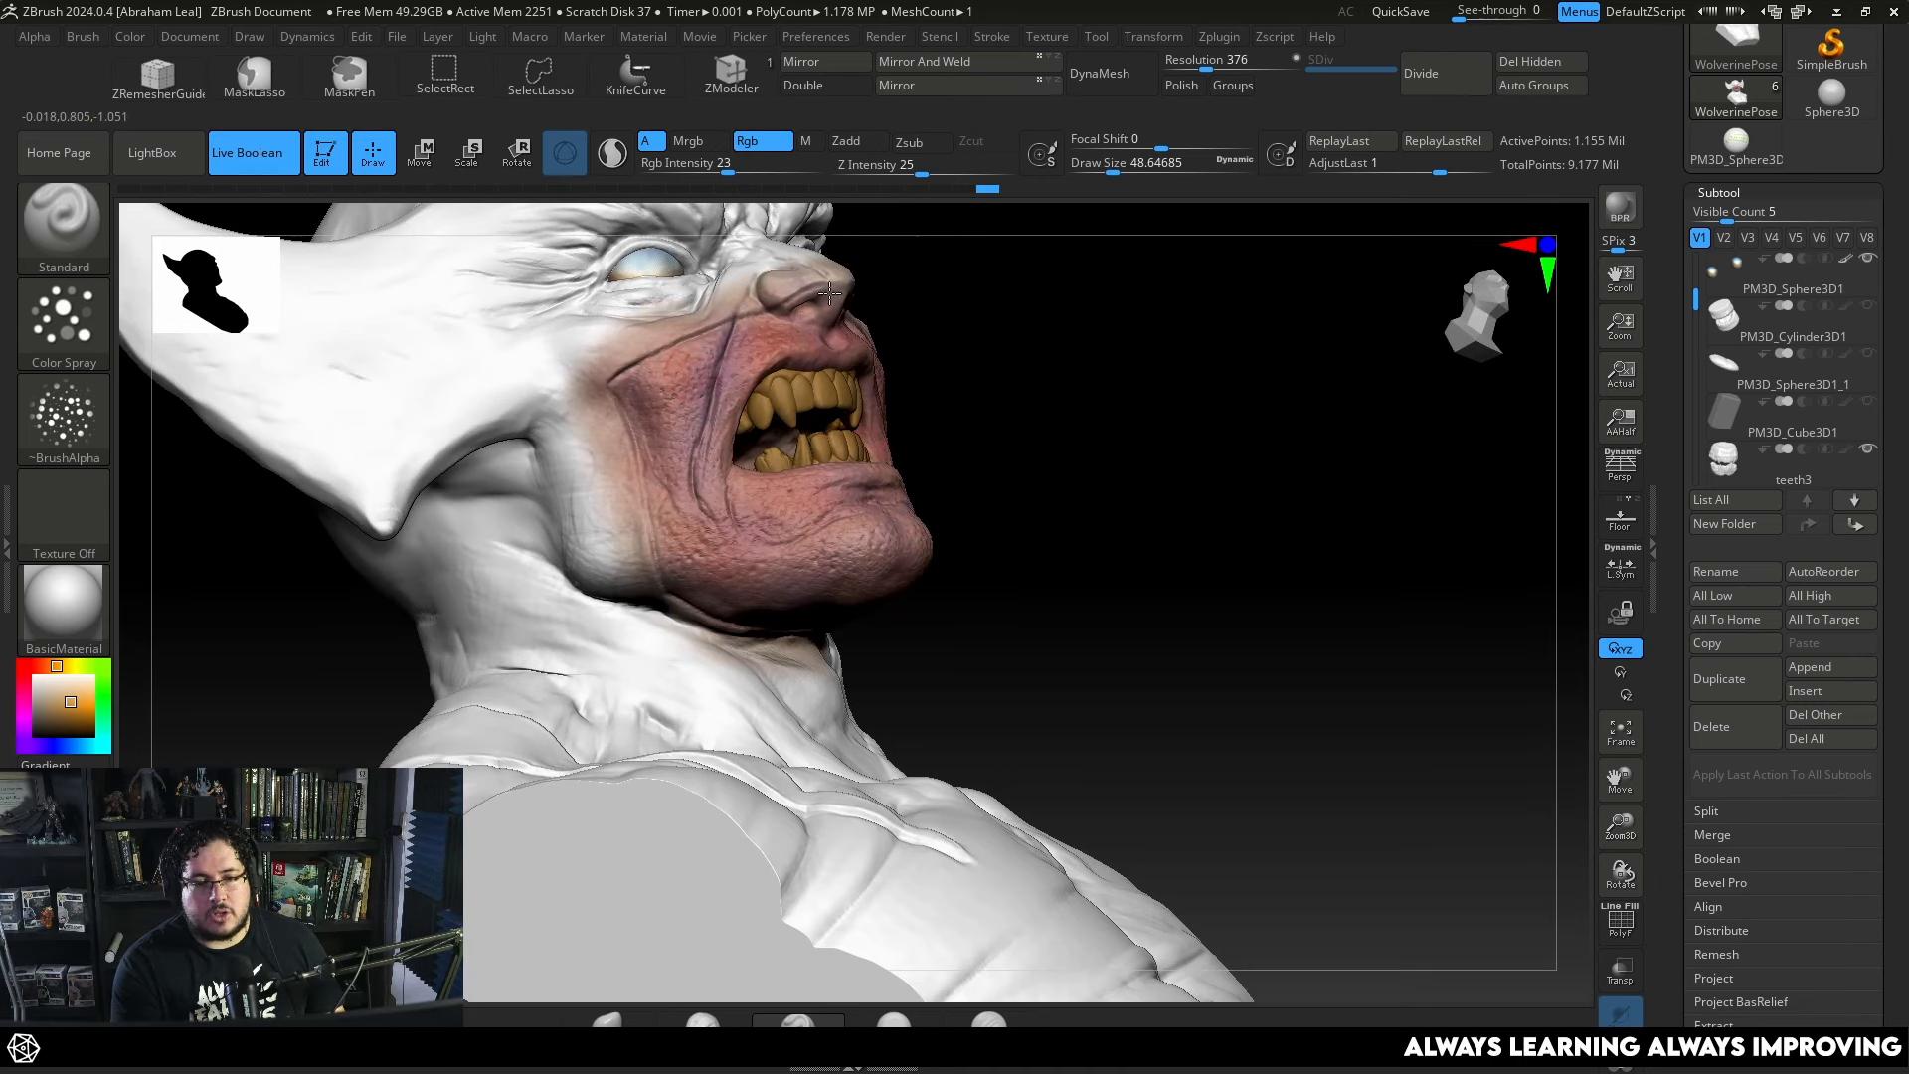
{"action": "right_click_drag", "start_coordinate": [831, 317], "coordinate": [855, 539]}
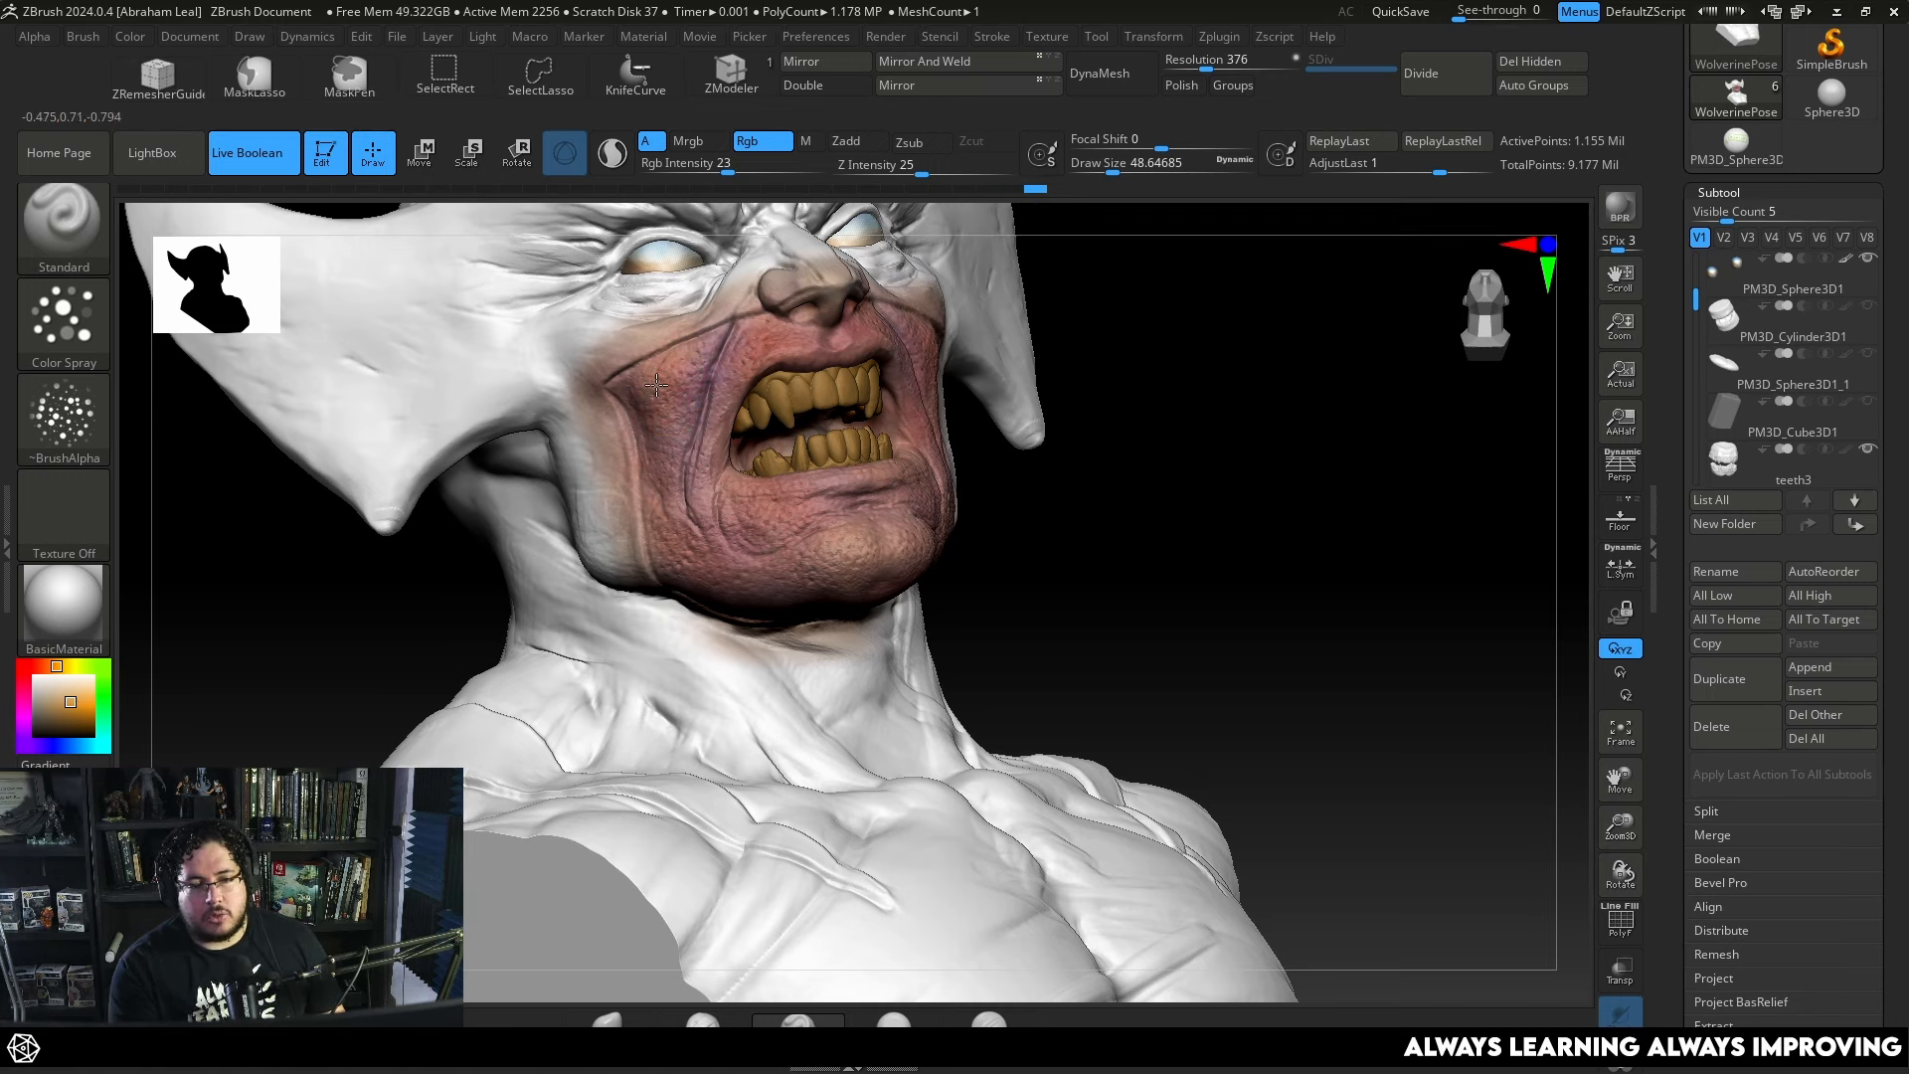
{"action": "mouse_move", "coordinate": [700, 372]}
{"action": "left_mouse_down"}
{"action": "mouse_move", "coordinate": [738, 313]}
{"action": "mouse_move", "coordinate": [696, 426]}
{"action": "left_mouse_up"}
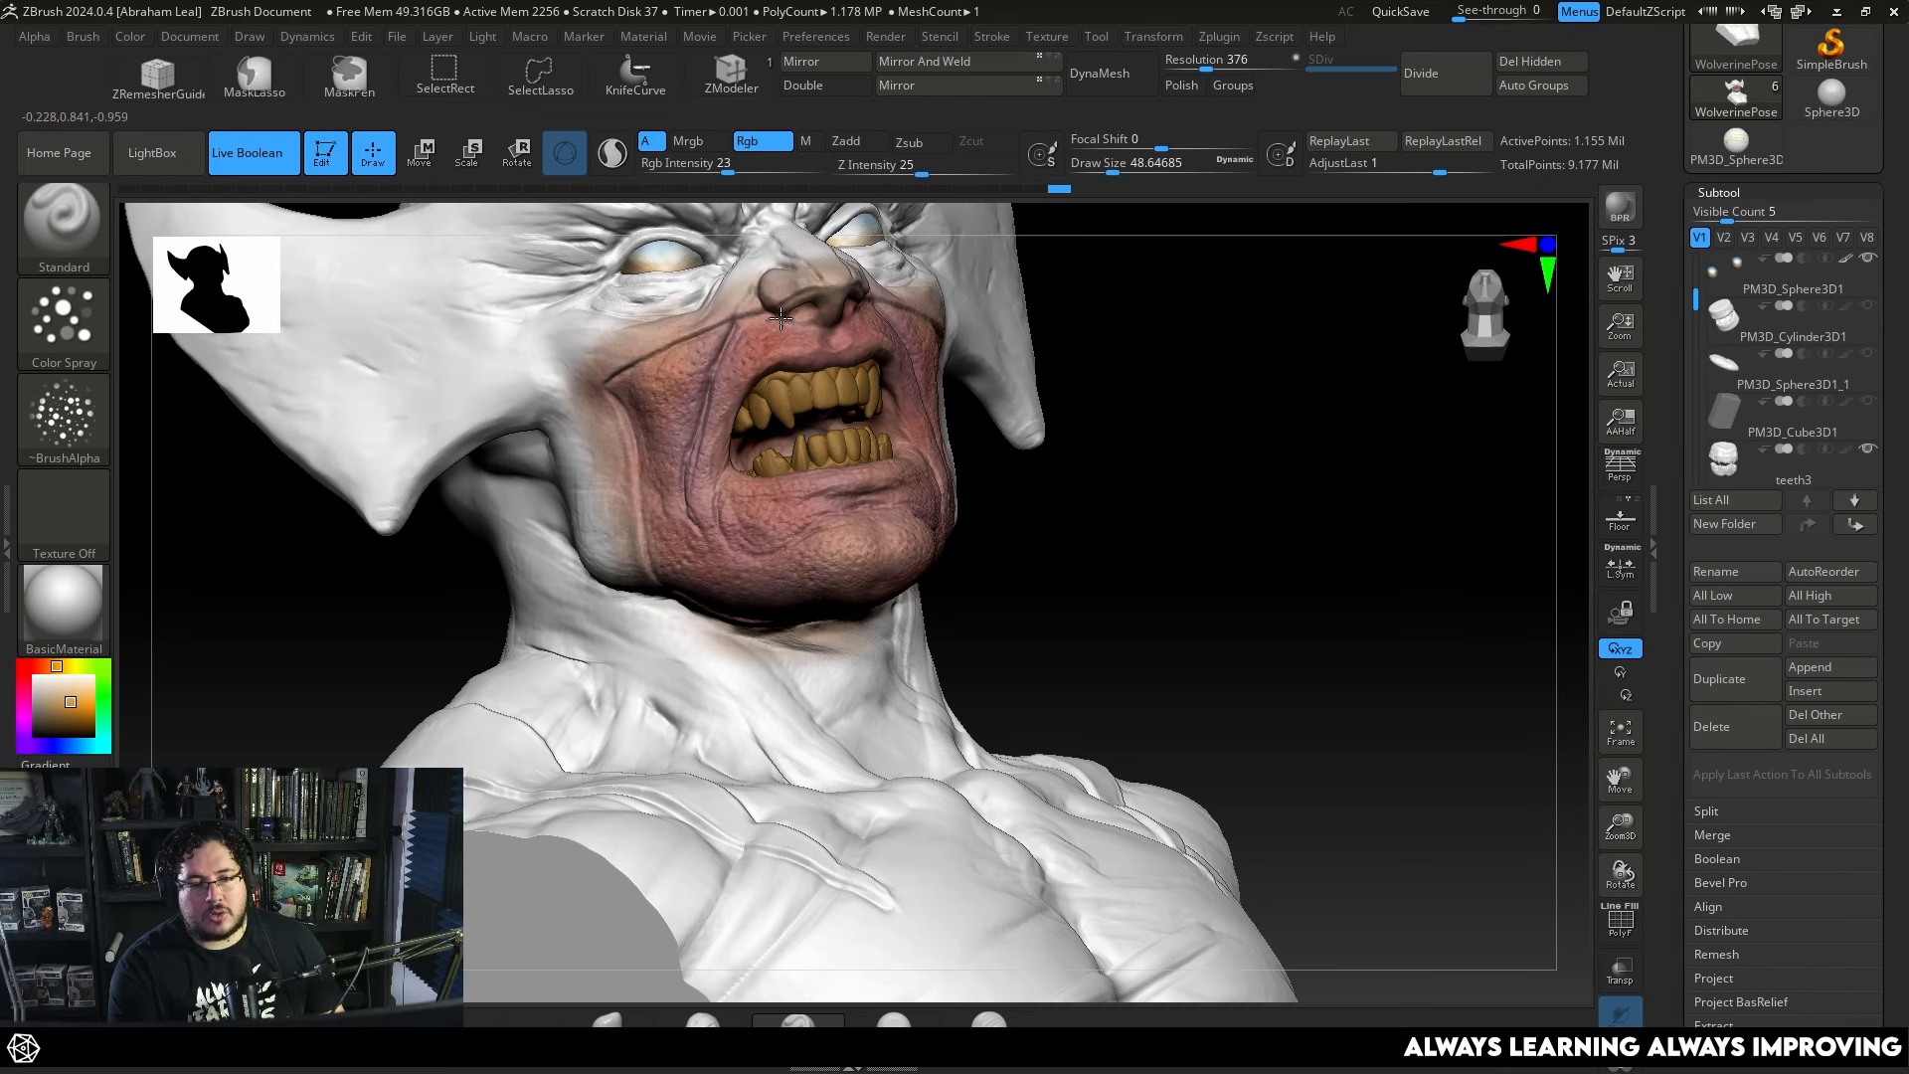
{"action": "left_click_drag", "start_coordinate": [693, 505], "coordinate": [686, 512]}
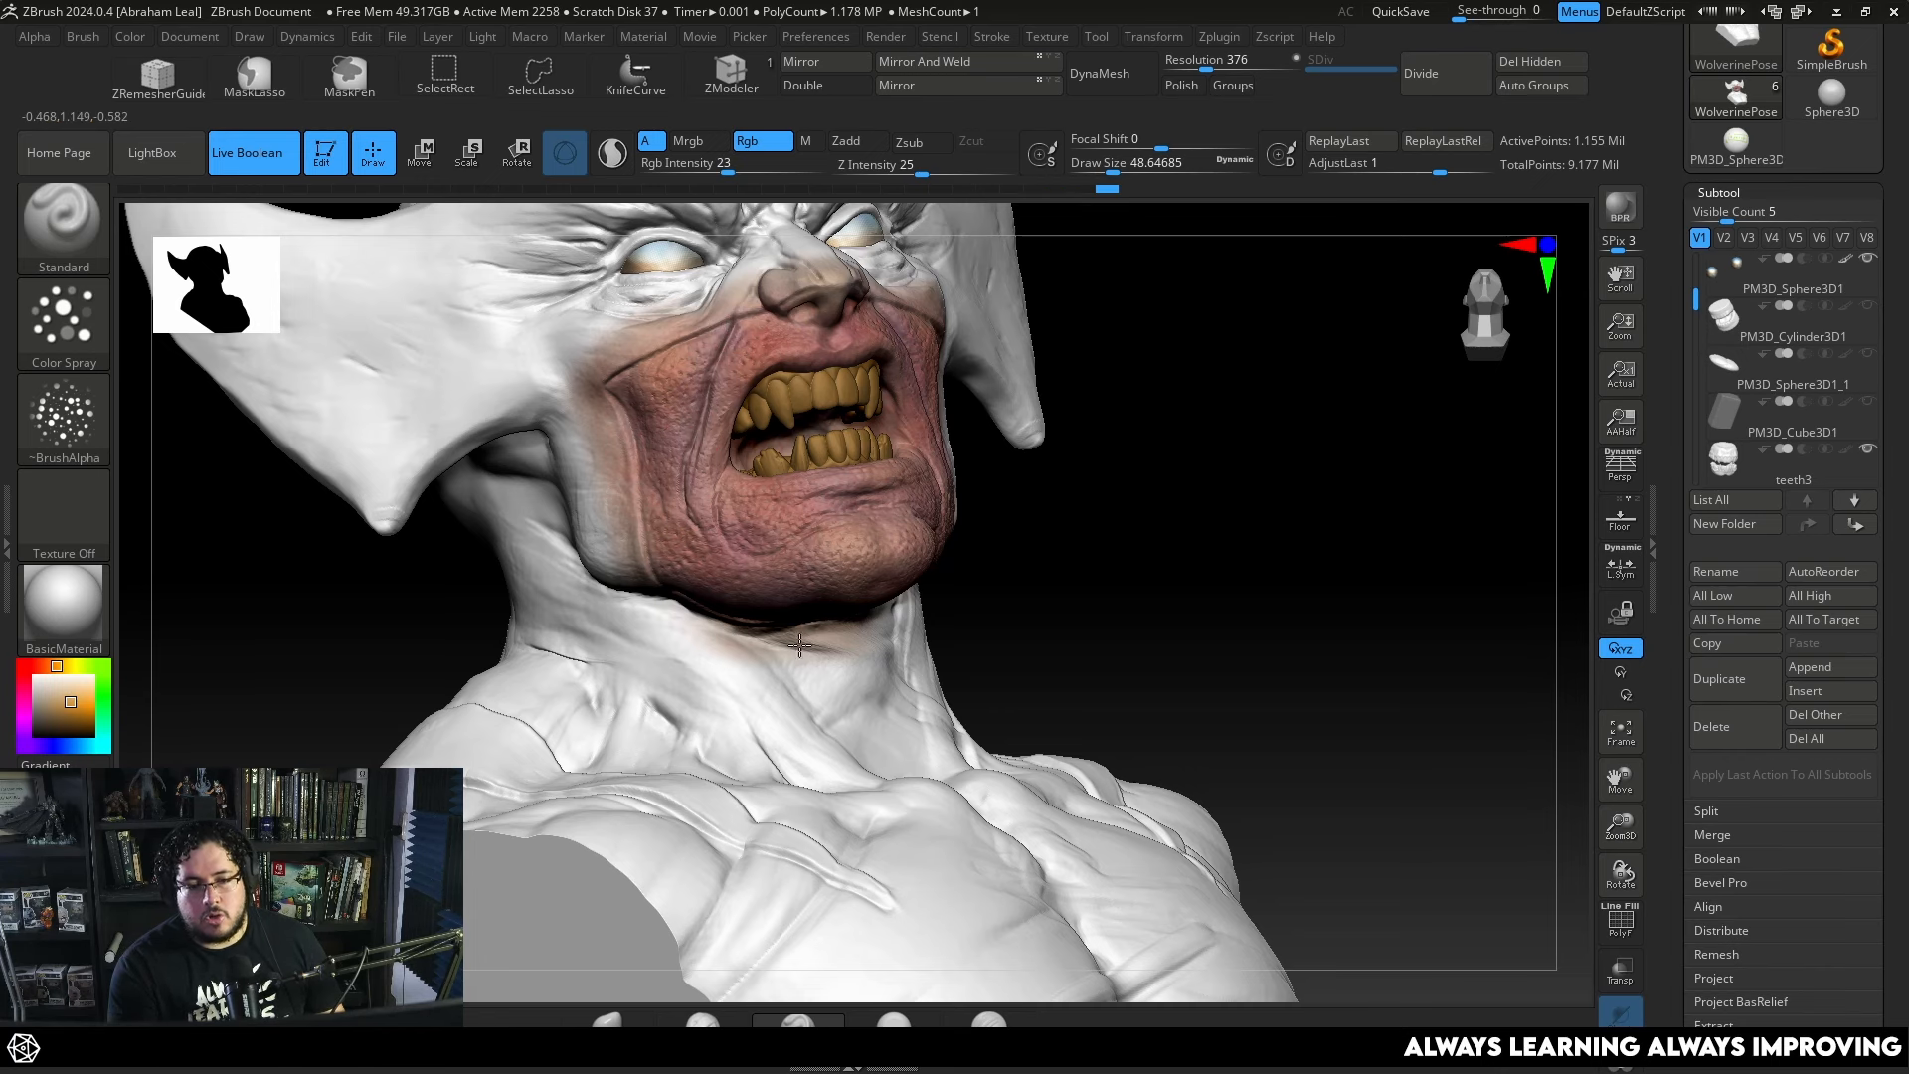
Continue spraying the yellow-orange tint along both sides of the jaw, the chin underside and the cheeks.
{"action": "right_click_drag", "start_coordinate": [785, 512], "coordinate": [861, 498]}
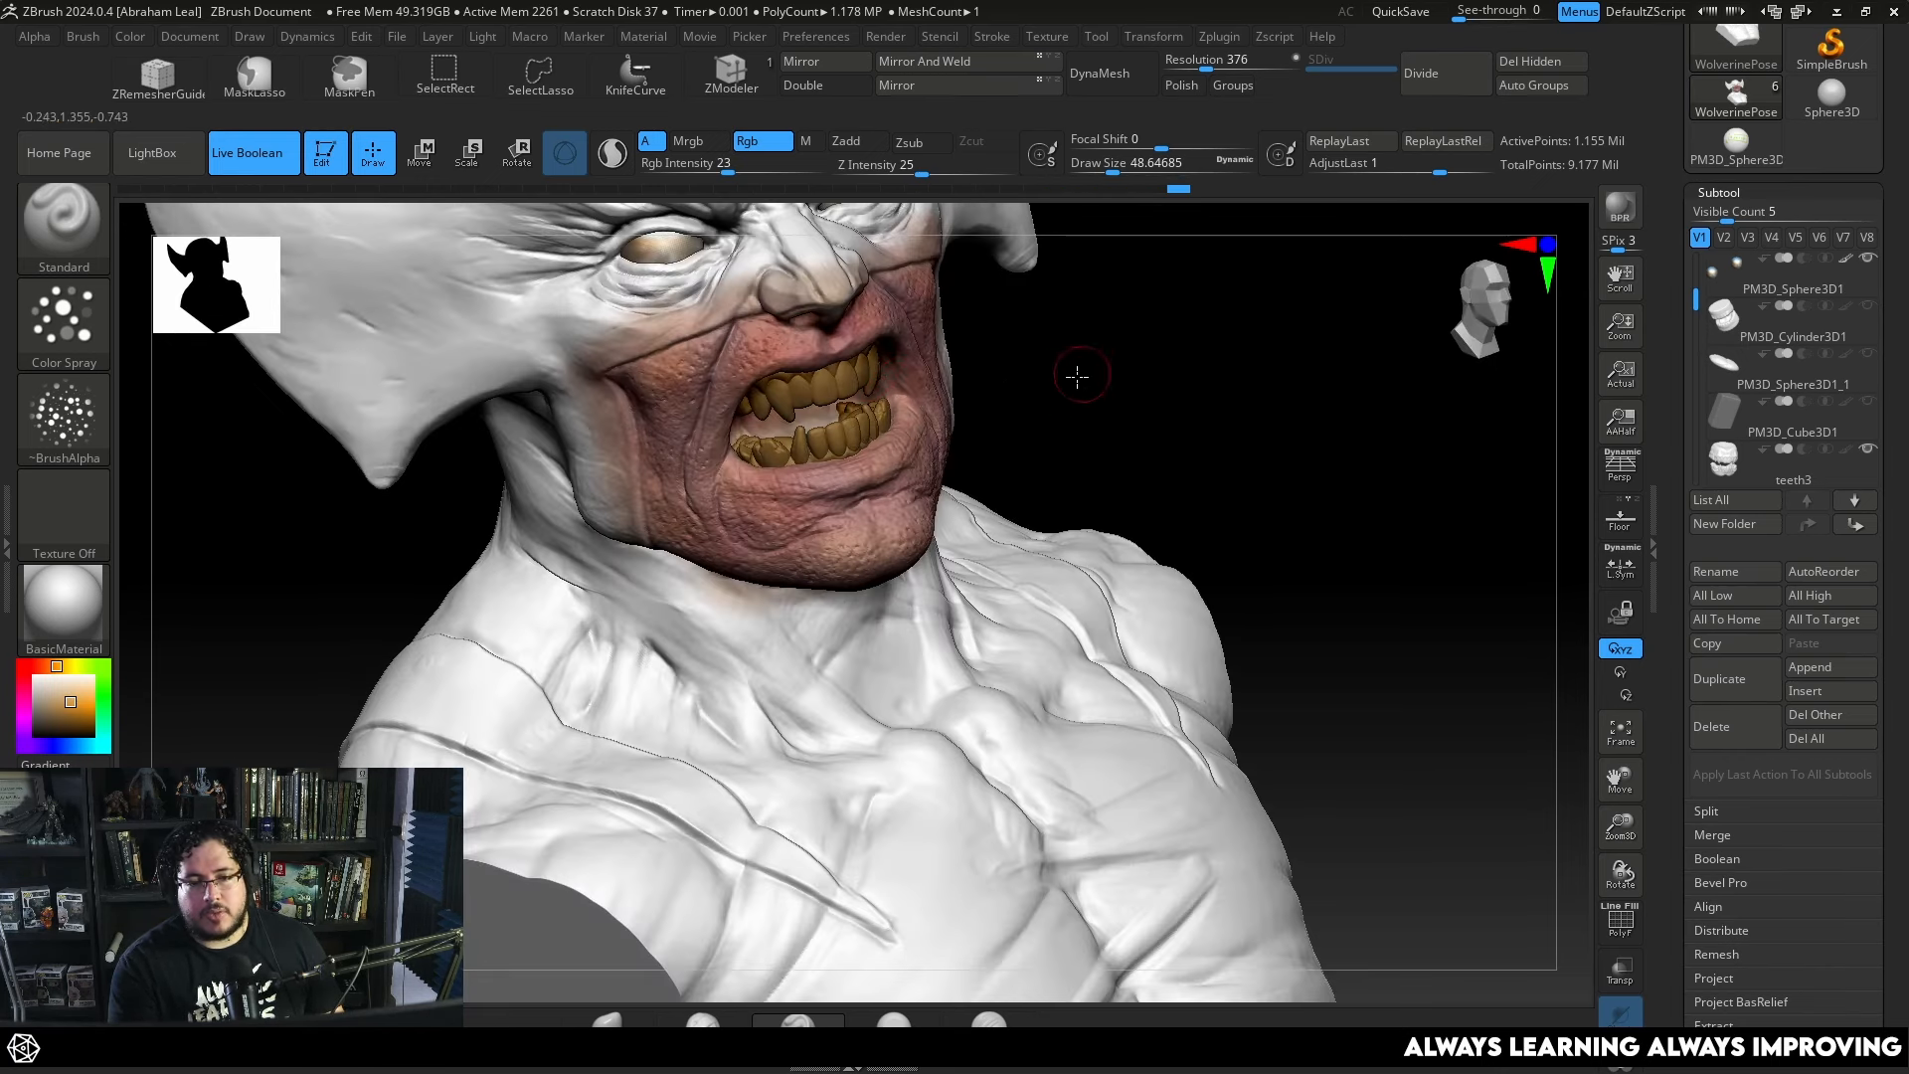
{"action": "mouse_move", "coordinate": [1077, 376]}
{"action": "right_mouse_down"}
{"action": "mouse_move", "coordinate": [801, 332]}
{"action": "mouse_move", "coordinate": [629, 673]}
{"action": "mouse_move", "coordinate": [730, 468]}
{"action": "right_mouse_up"}
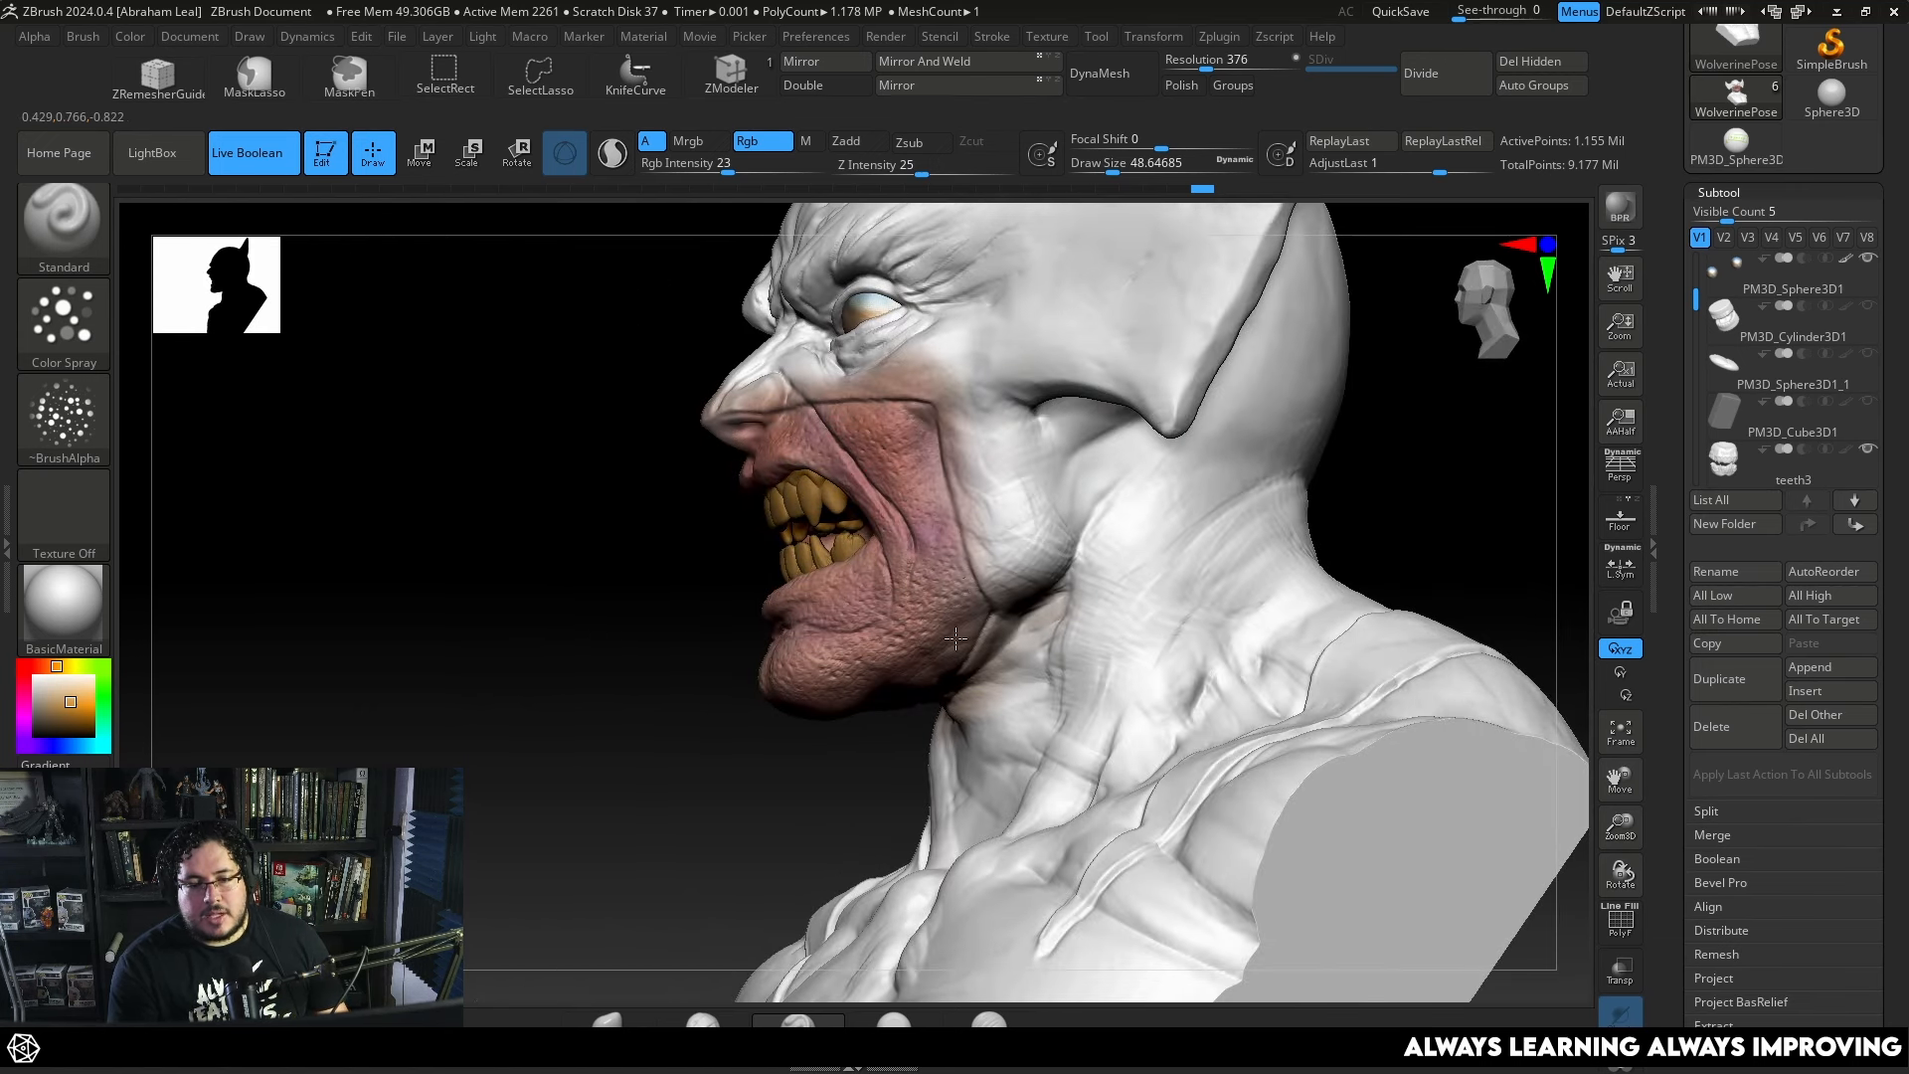
{"action": "right_click_drag", "start_coordinate": [974, 605], "coordinate": [968, 588]}
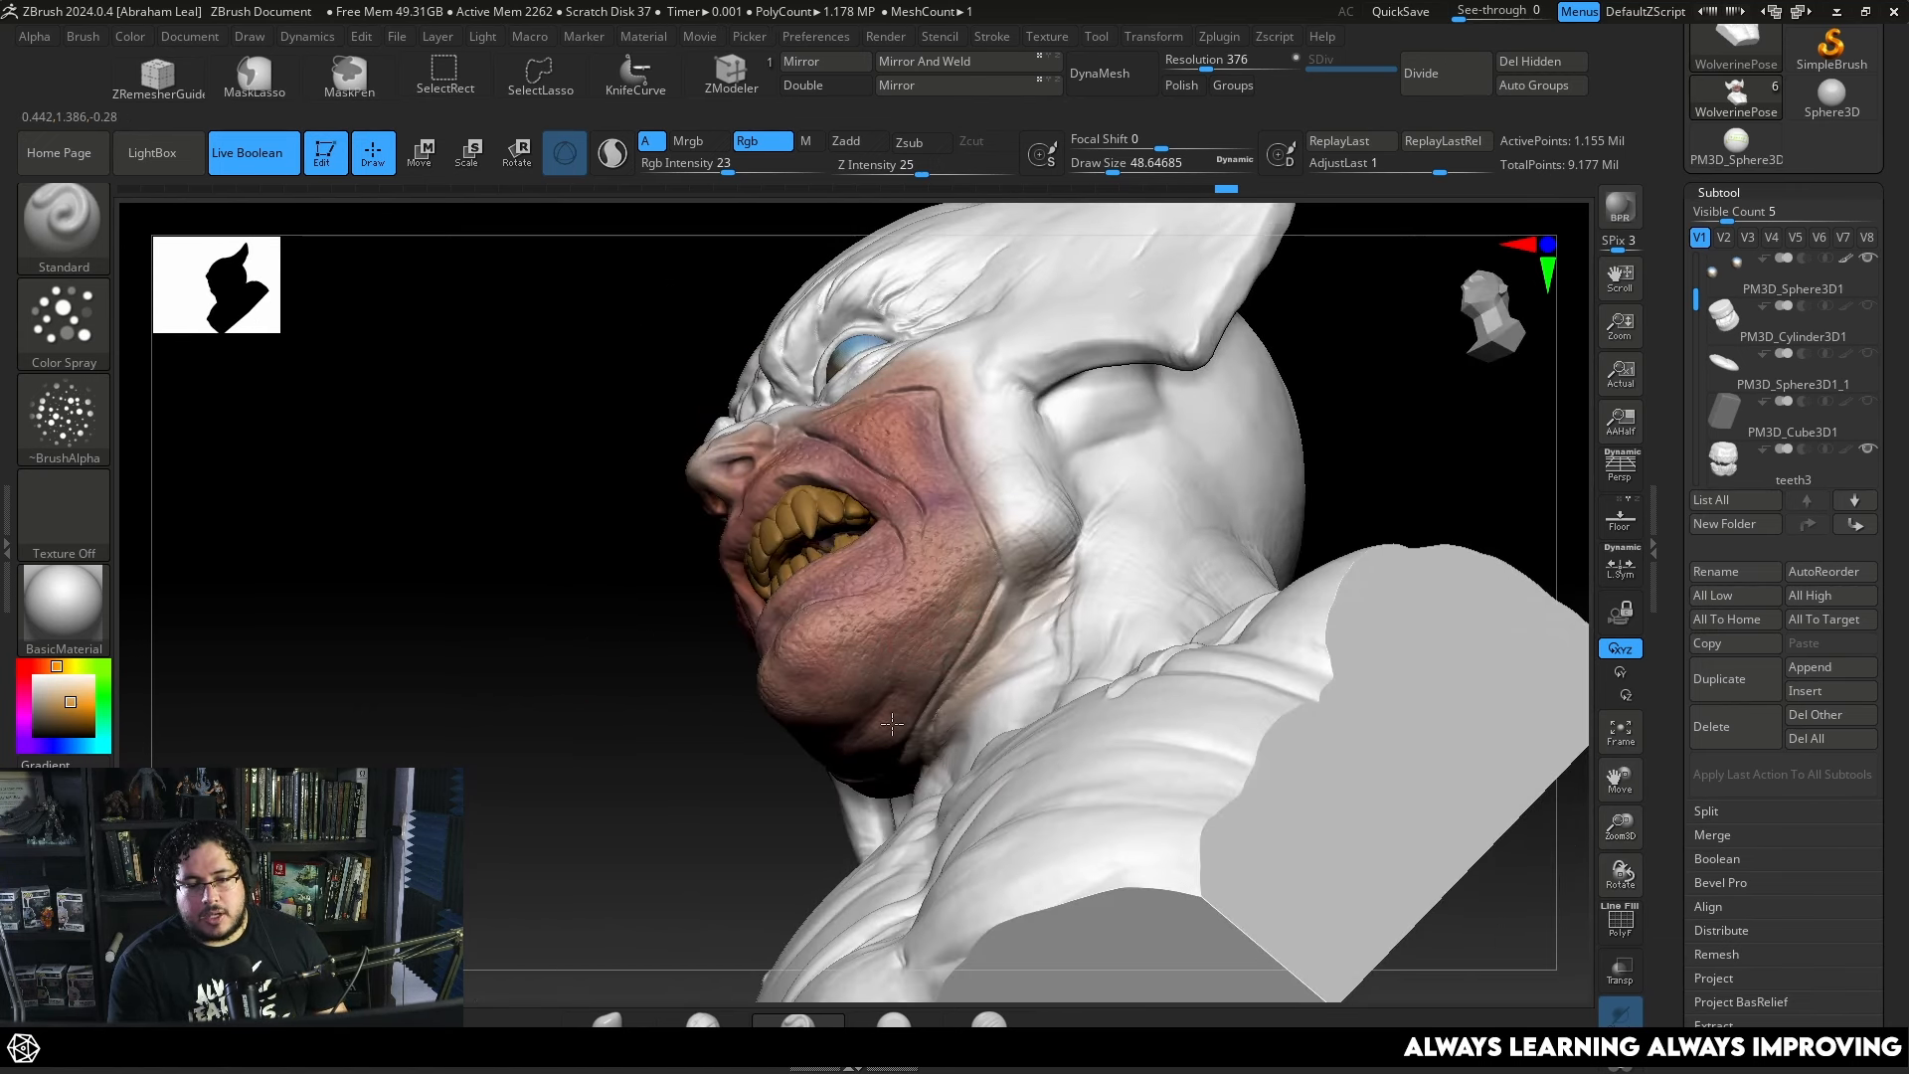
{"action": "right_click_drag", "start_coordinate": [862, 647], "coordinate": [1308, 405]}
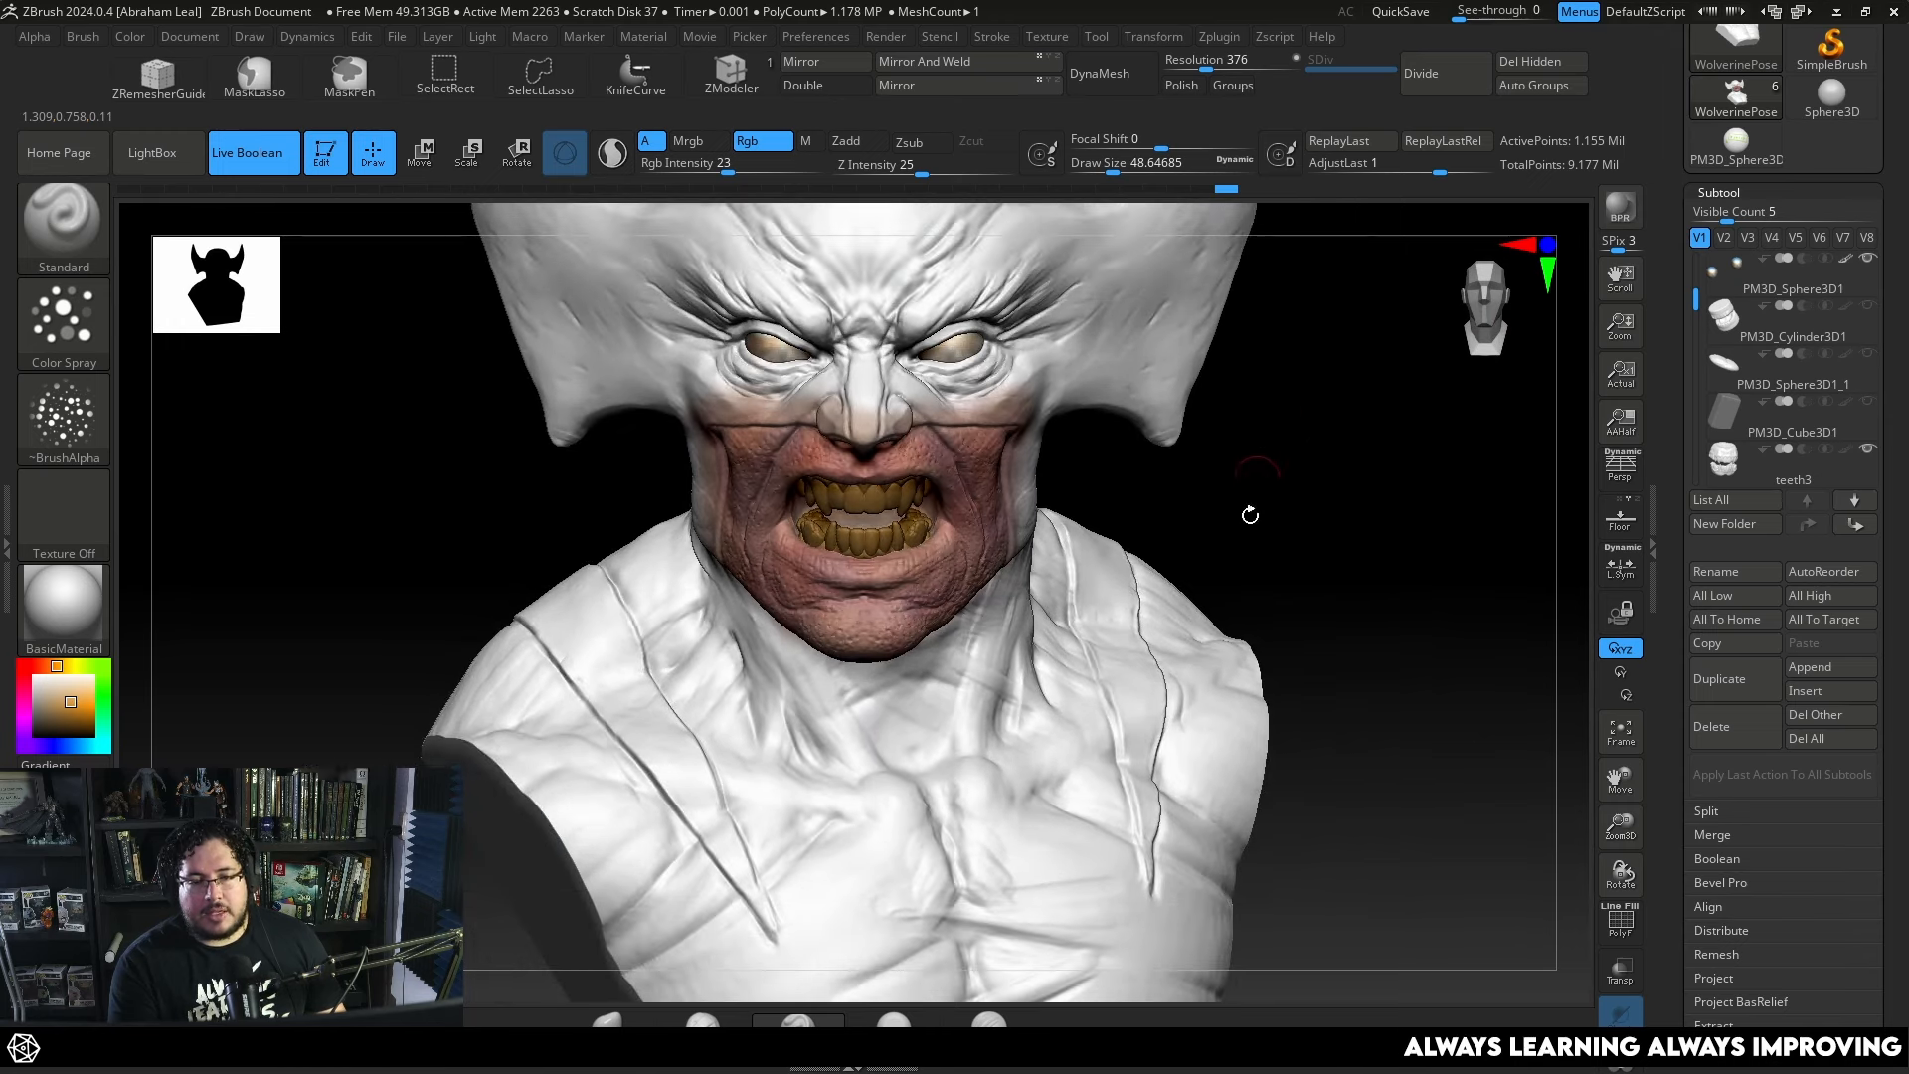
{"action": "right_click_drag", "start_coordinate": [1244, 511], "coordinate": [1268, 336]}
{"action": "right_click_drag", "start_coordinate": [1249, 592], "coordinate": [829, 397]}
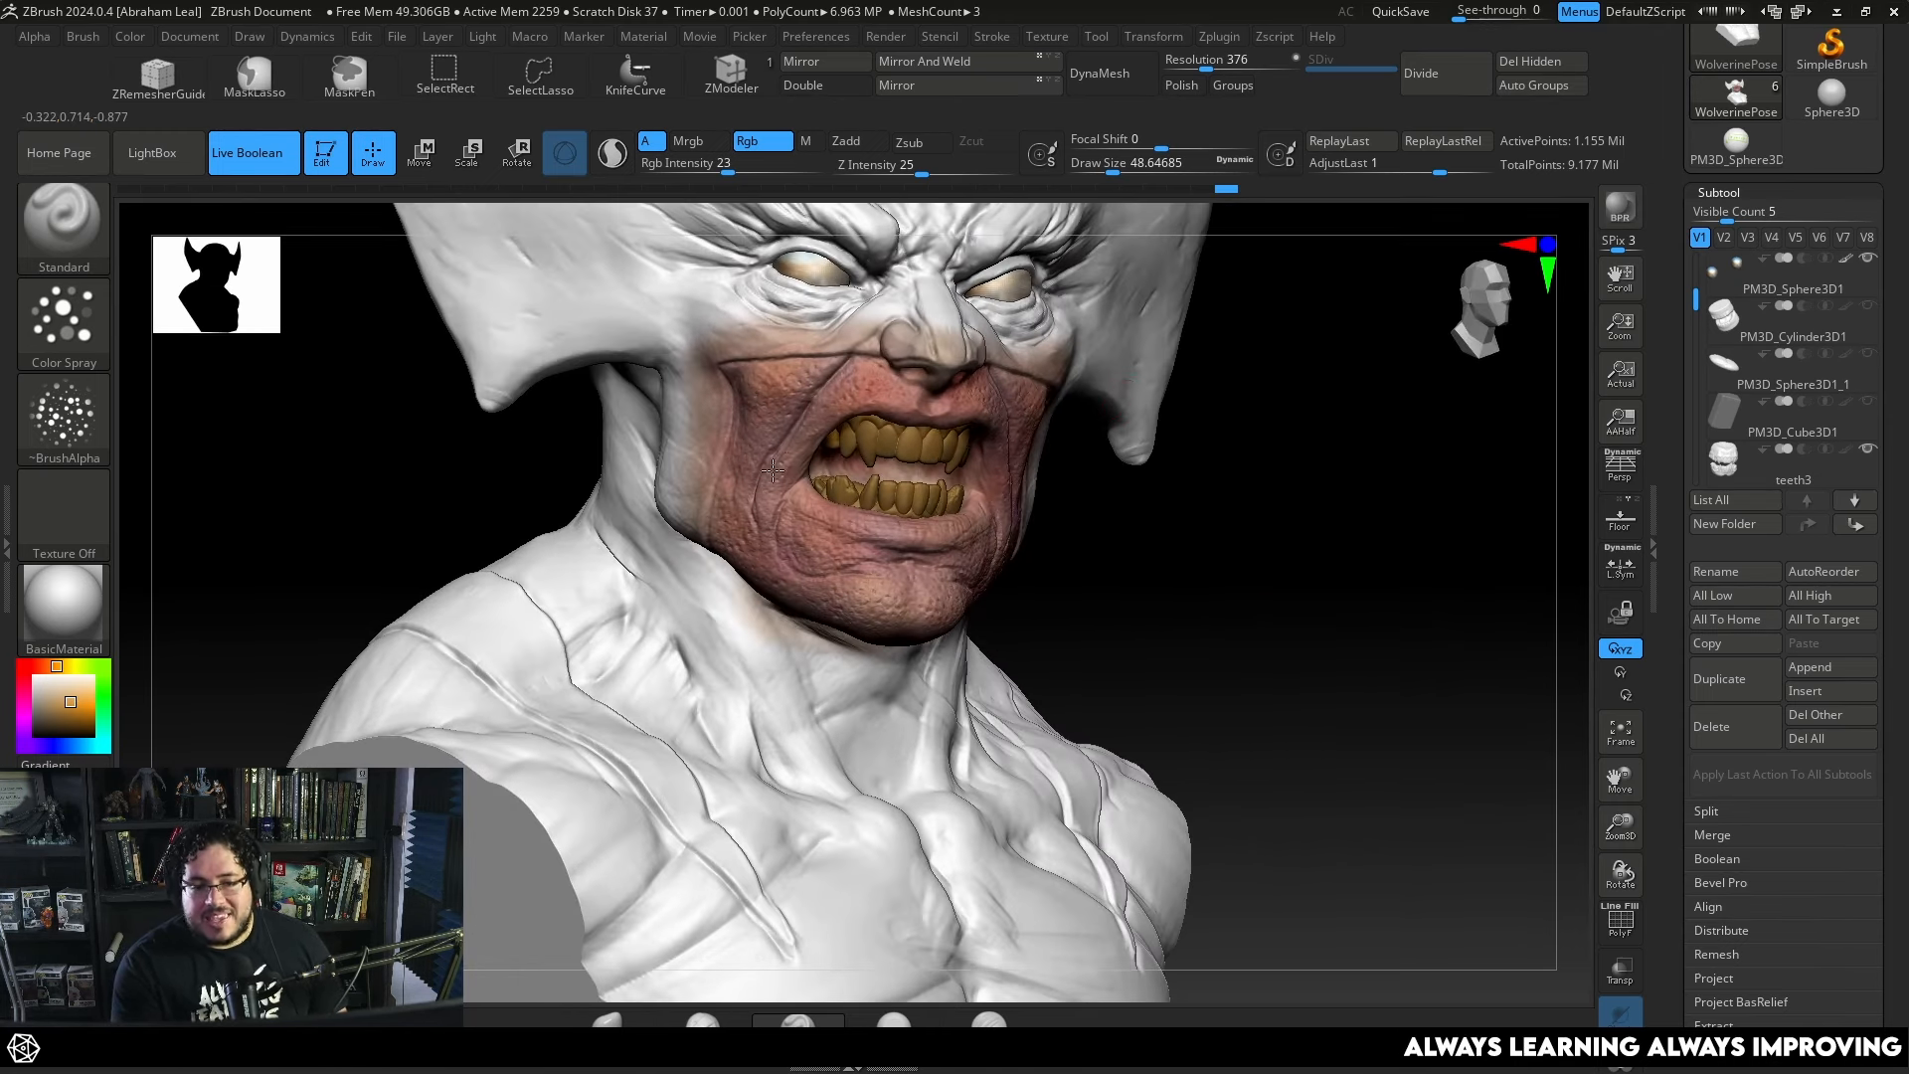
{"action": "right_click_drag", "start_coordinate": [1037, 516], "coordinate": [1026, 507]}
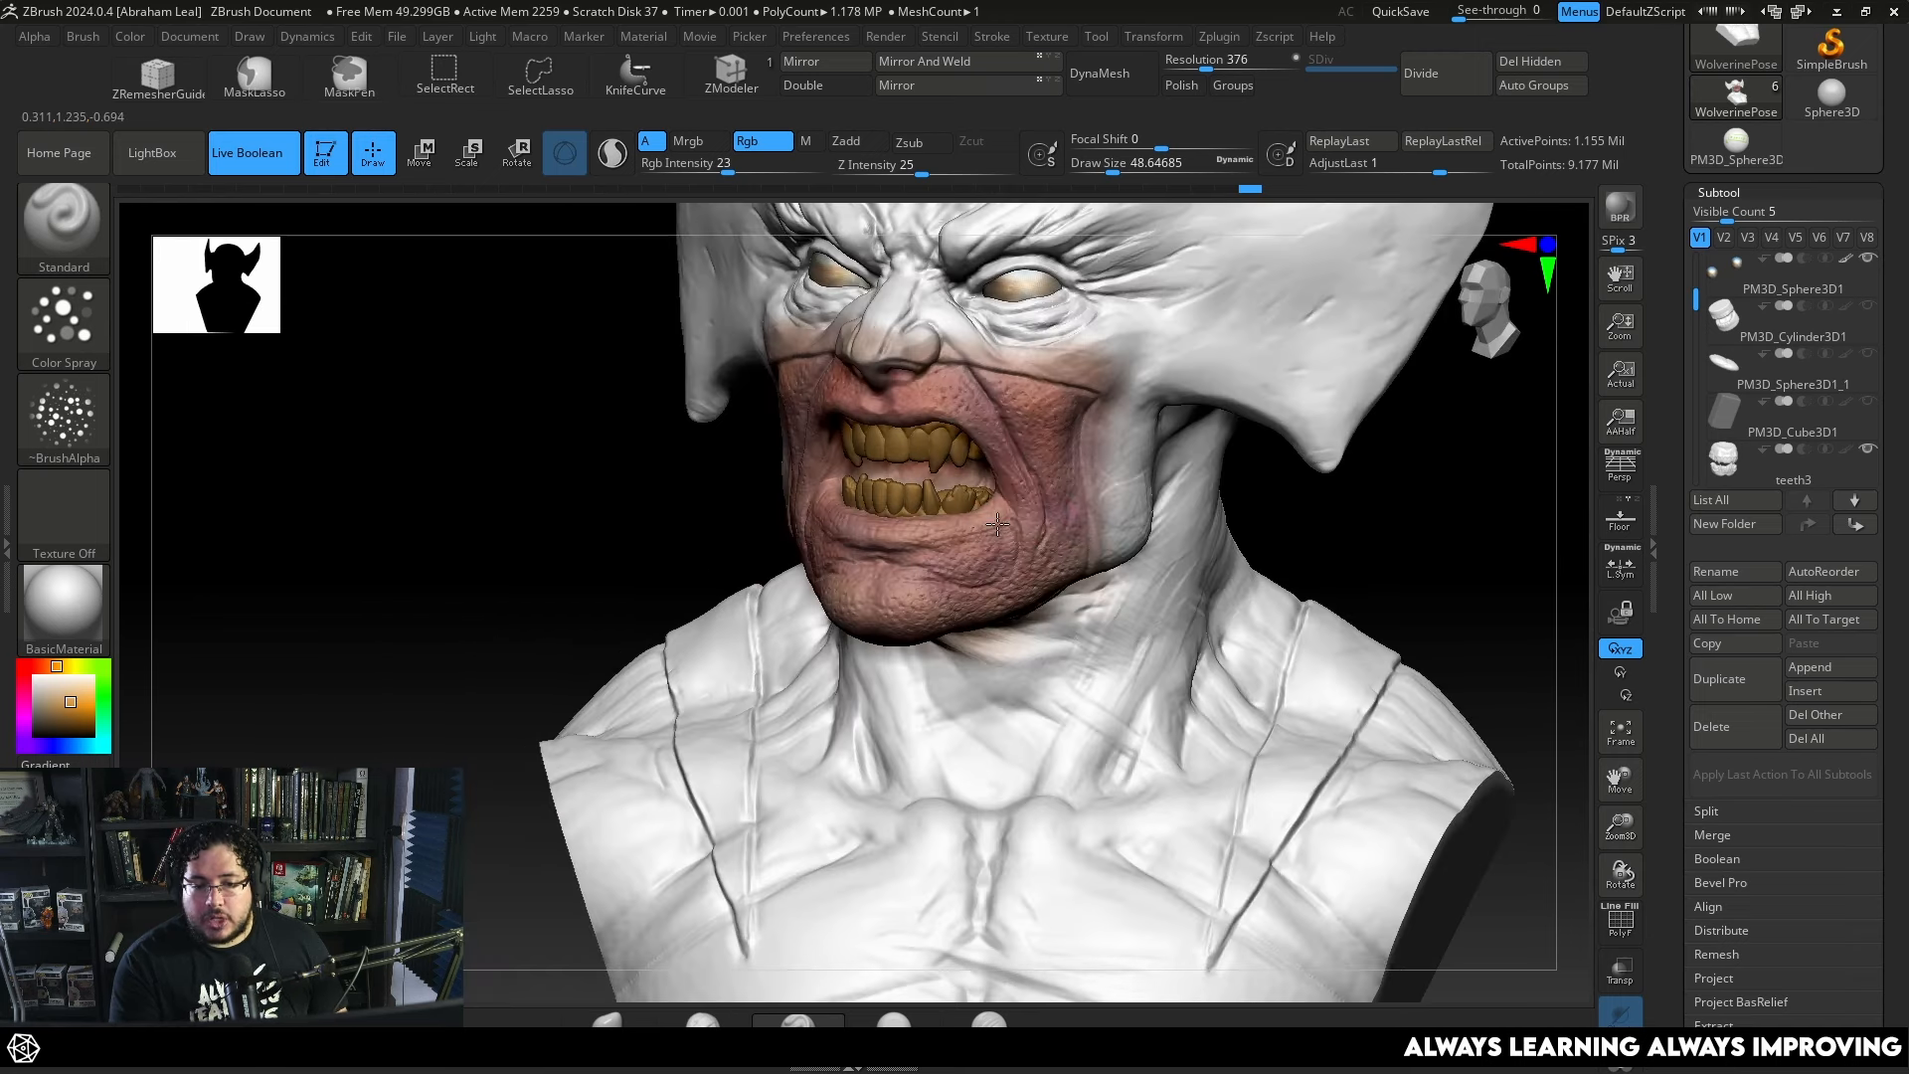
Choose a skin tone of RGB 199, 156, 139, set Rgb Intensity to 6 and fill the whole bust with it.
{"action": "left_click_drag", "start_coordinate": [71, 712], "coordinate": [878, 475]}
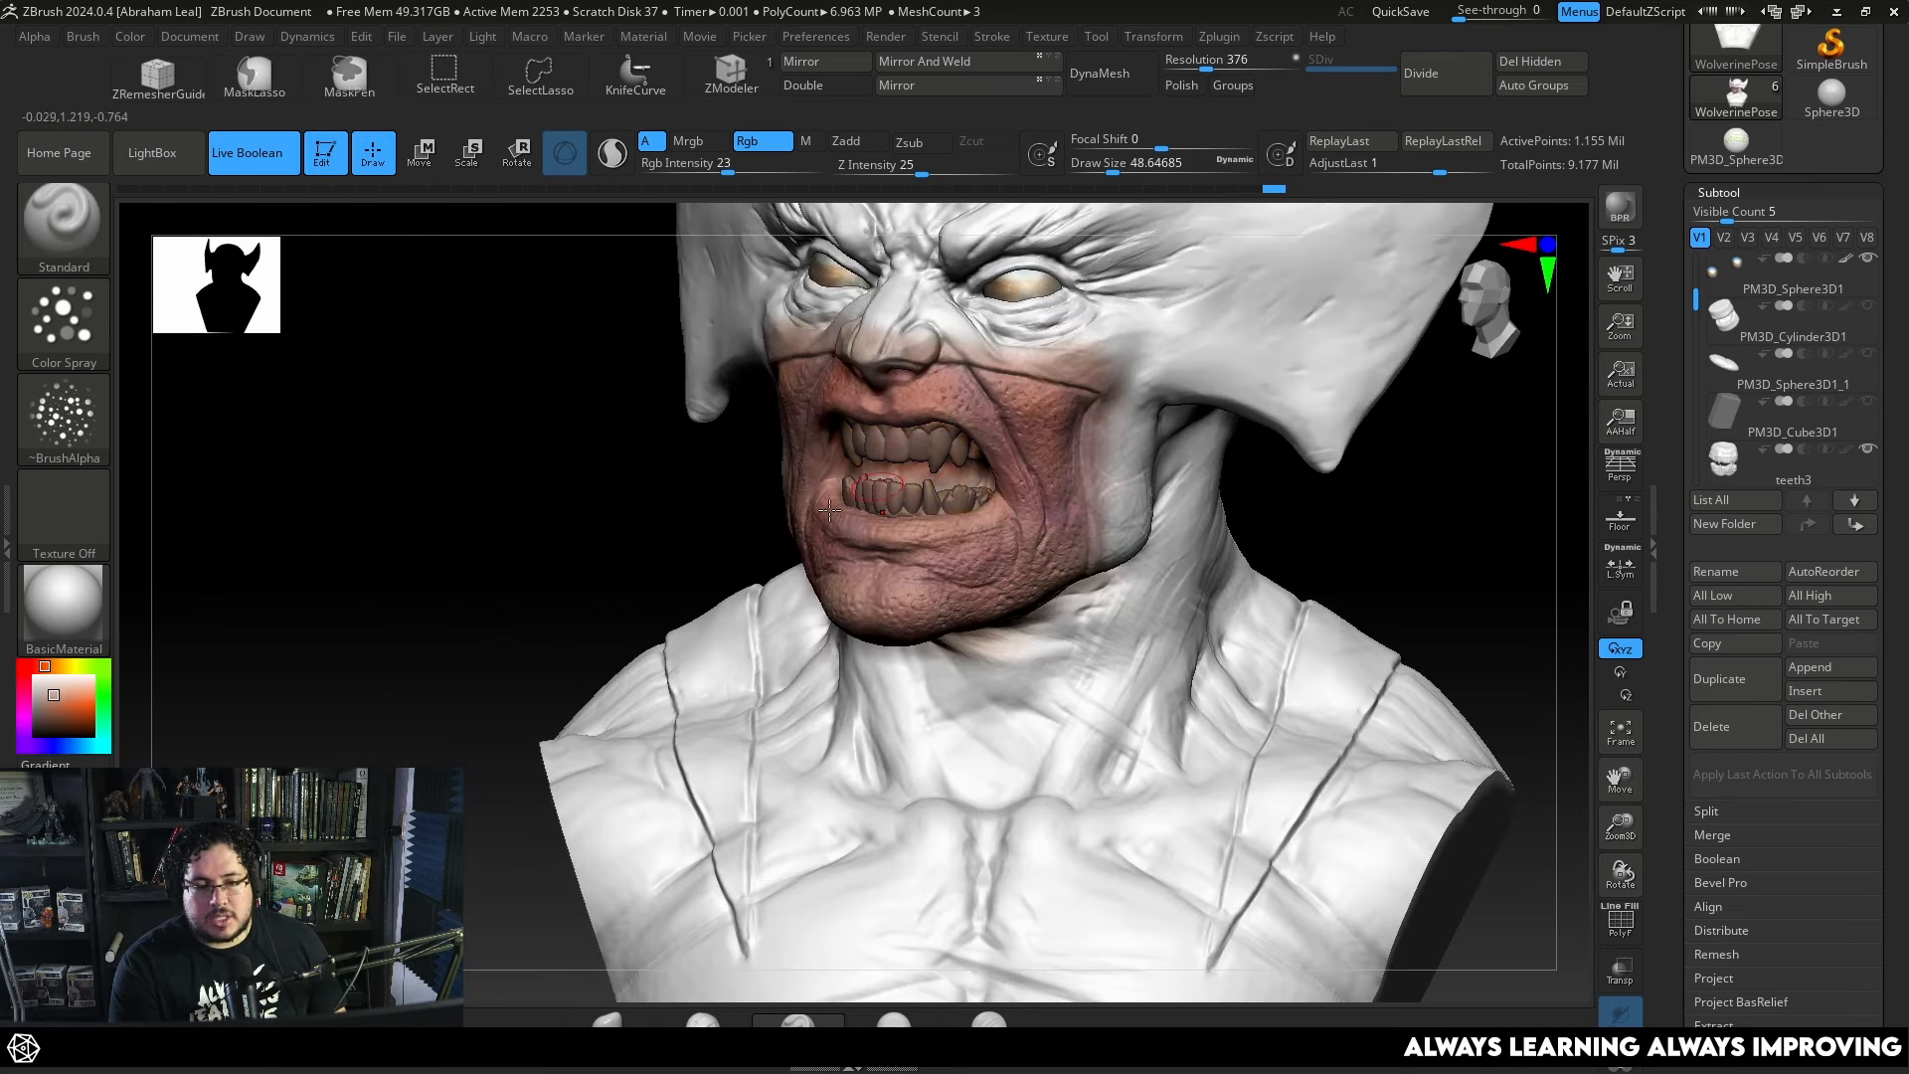
{"action": "left_click_drag", "start_coordinate": [716, 166], "coordinate": [687, 167]}
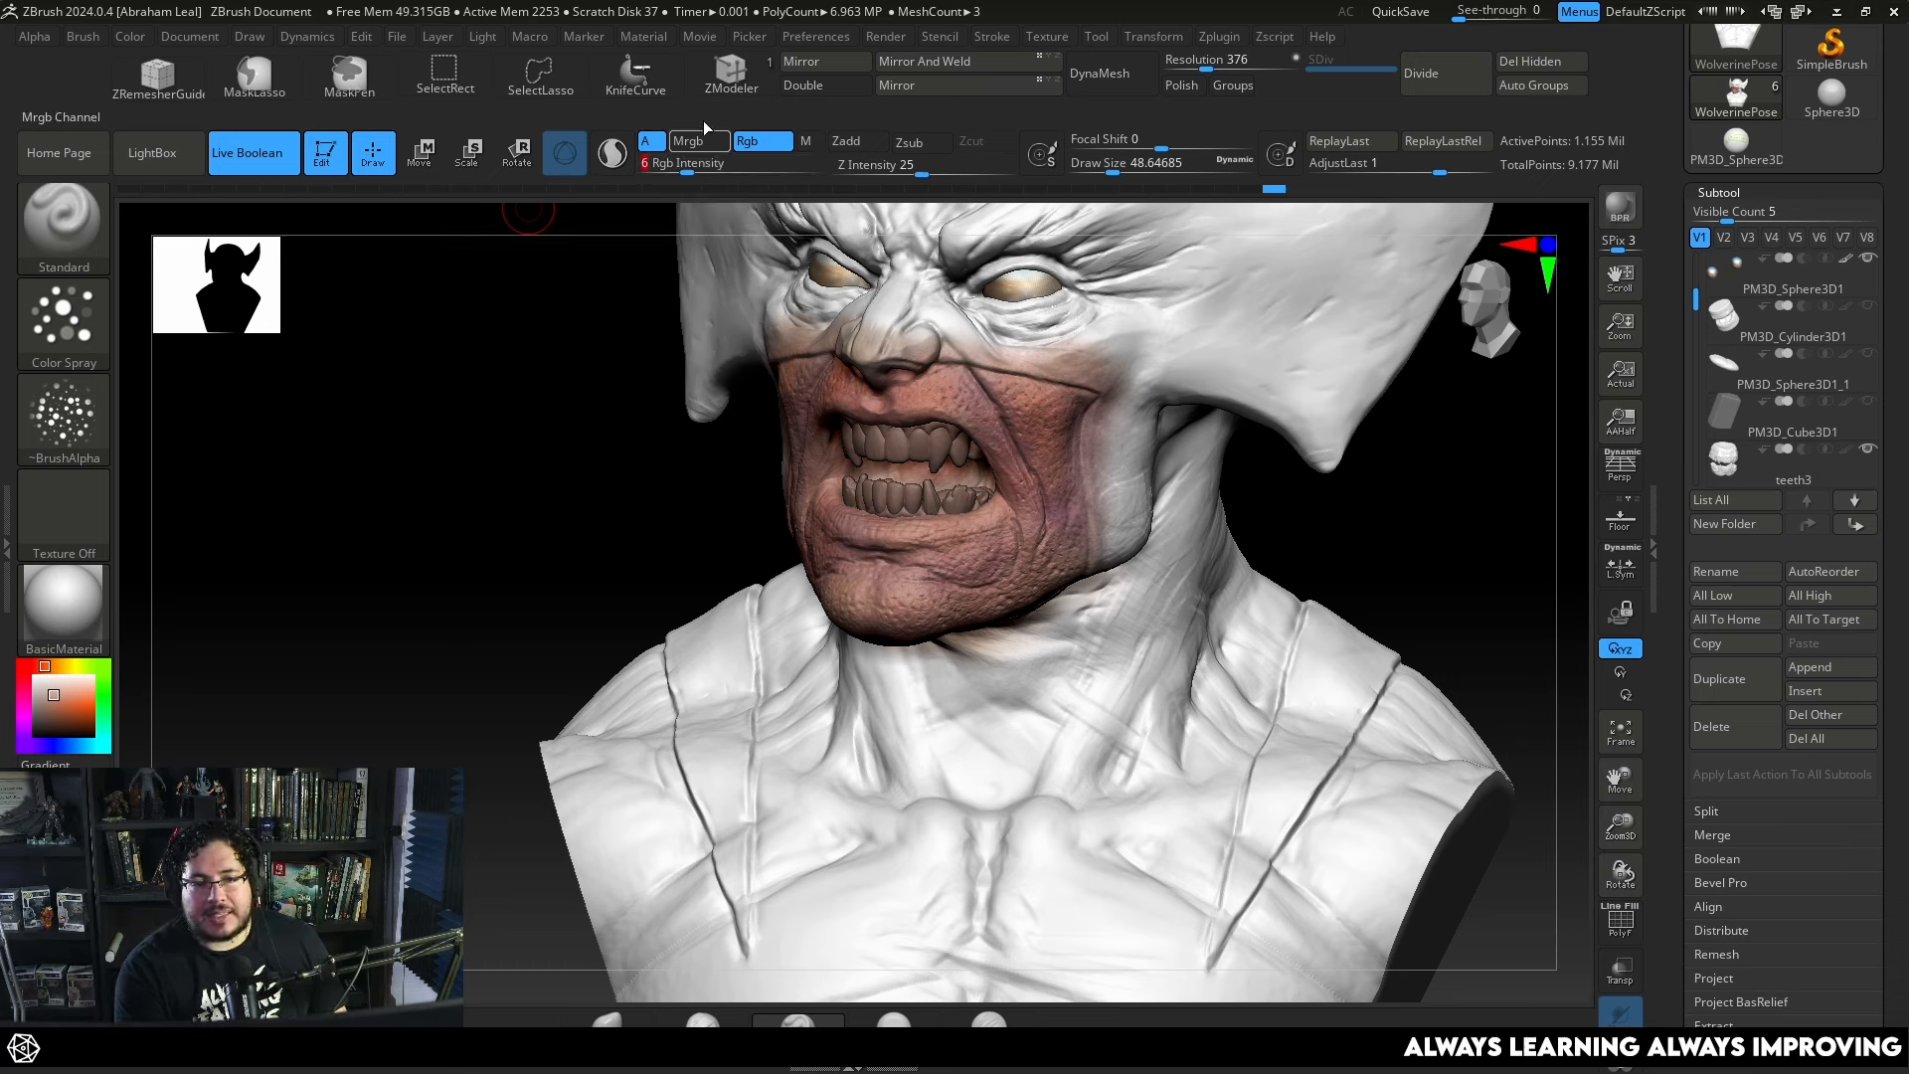
{"action": "left_click", "coordinate": [131, 37]}
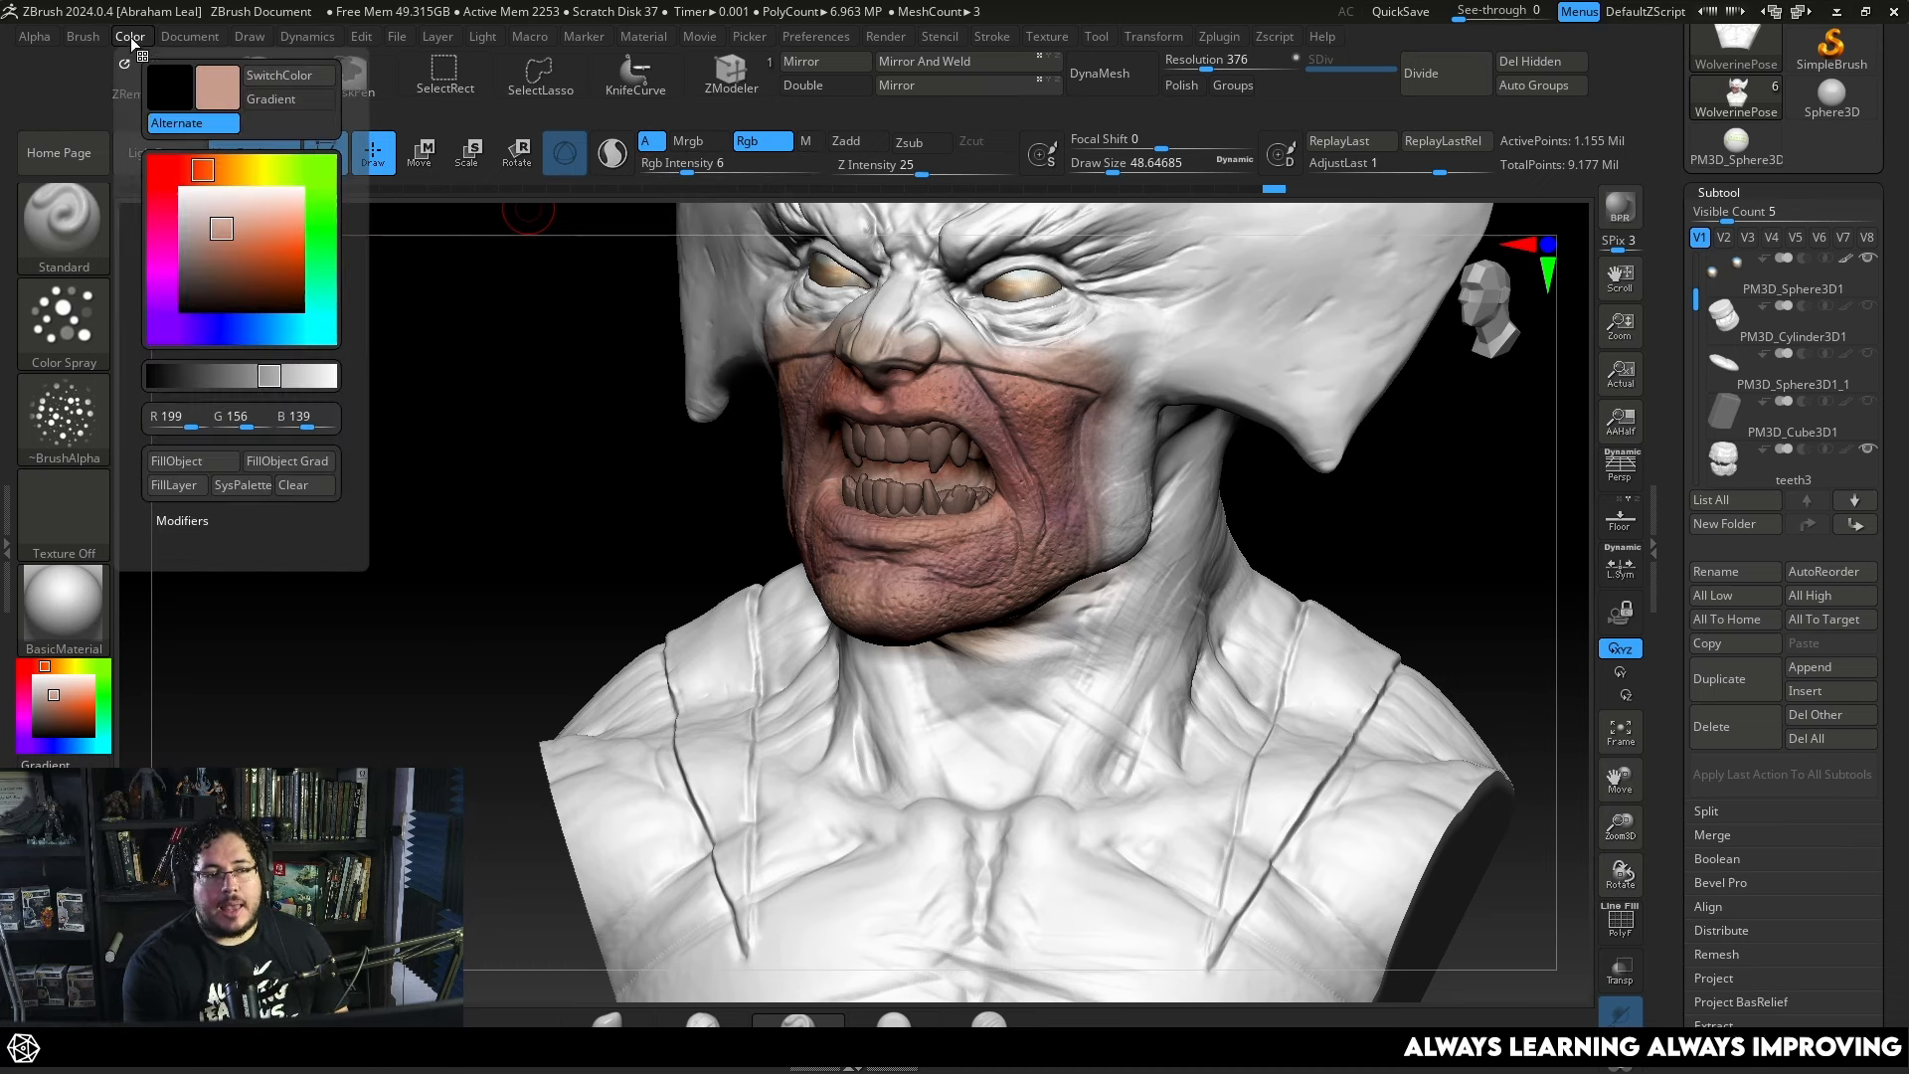
{"action": "left_click", "coordinate": [204, 459]}
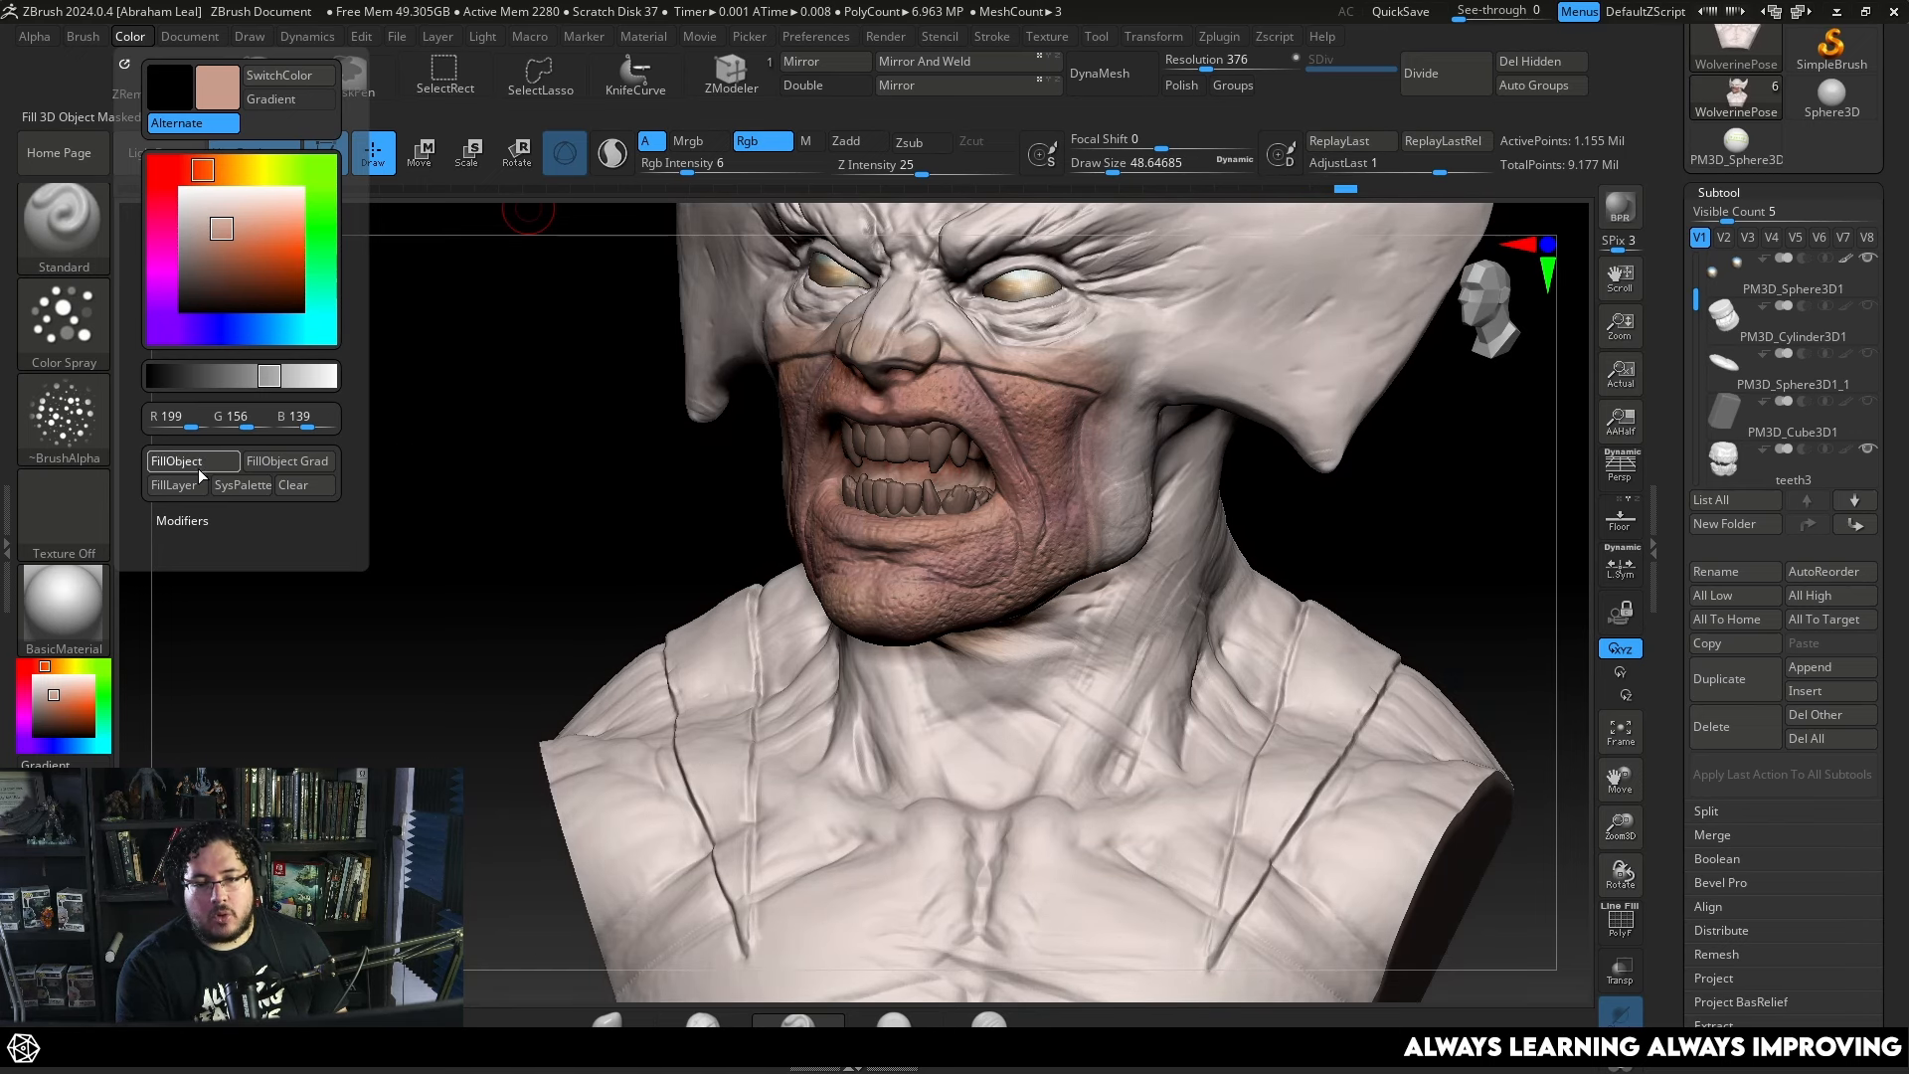
Choose a saturated dark red as the paint colour and set Rgb Intensity to 28.
{"action": "left_click_drag", "start_coordinate": [478, 557], "coordinate": [762, 355]}
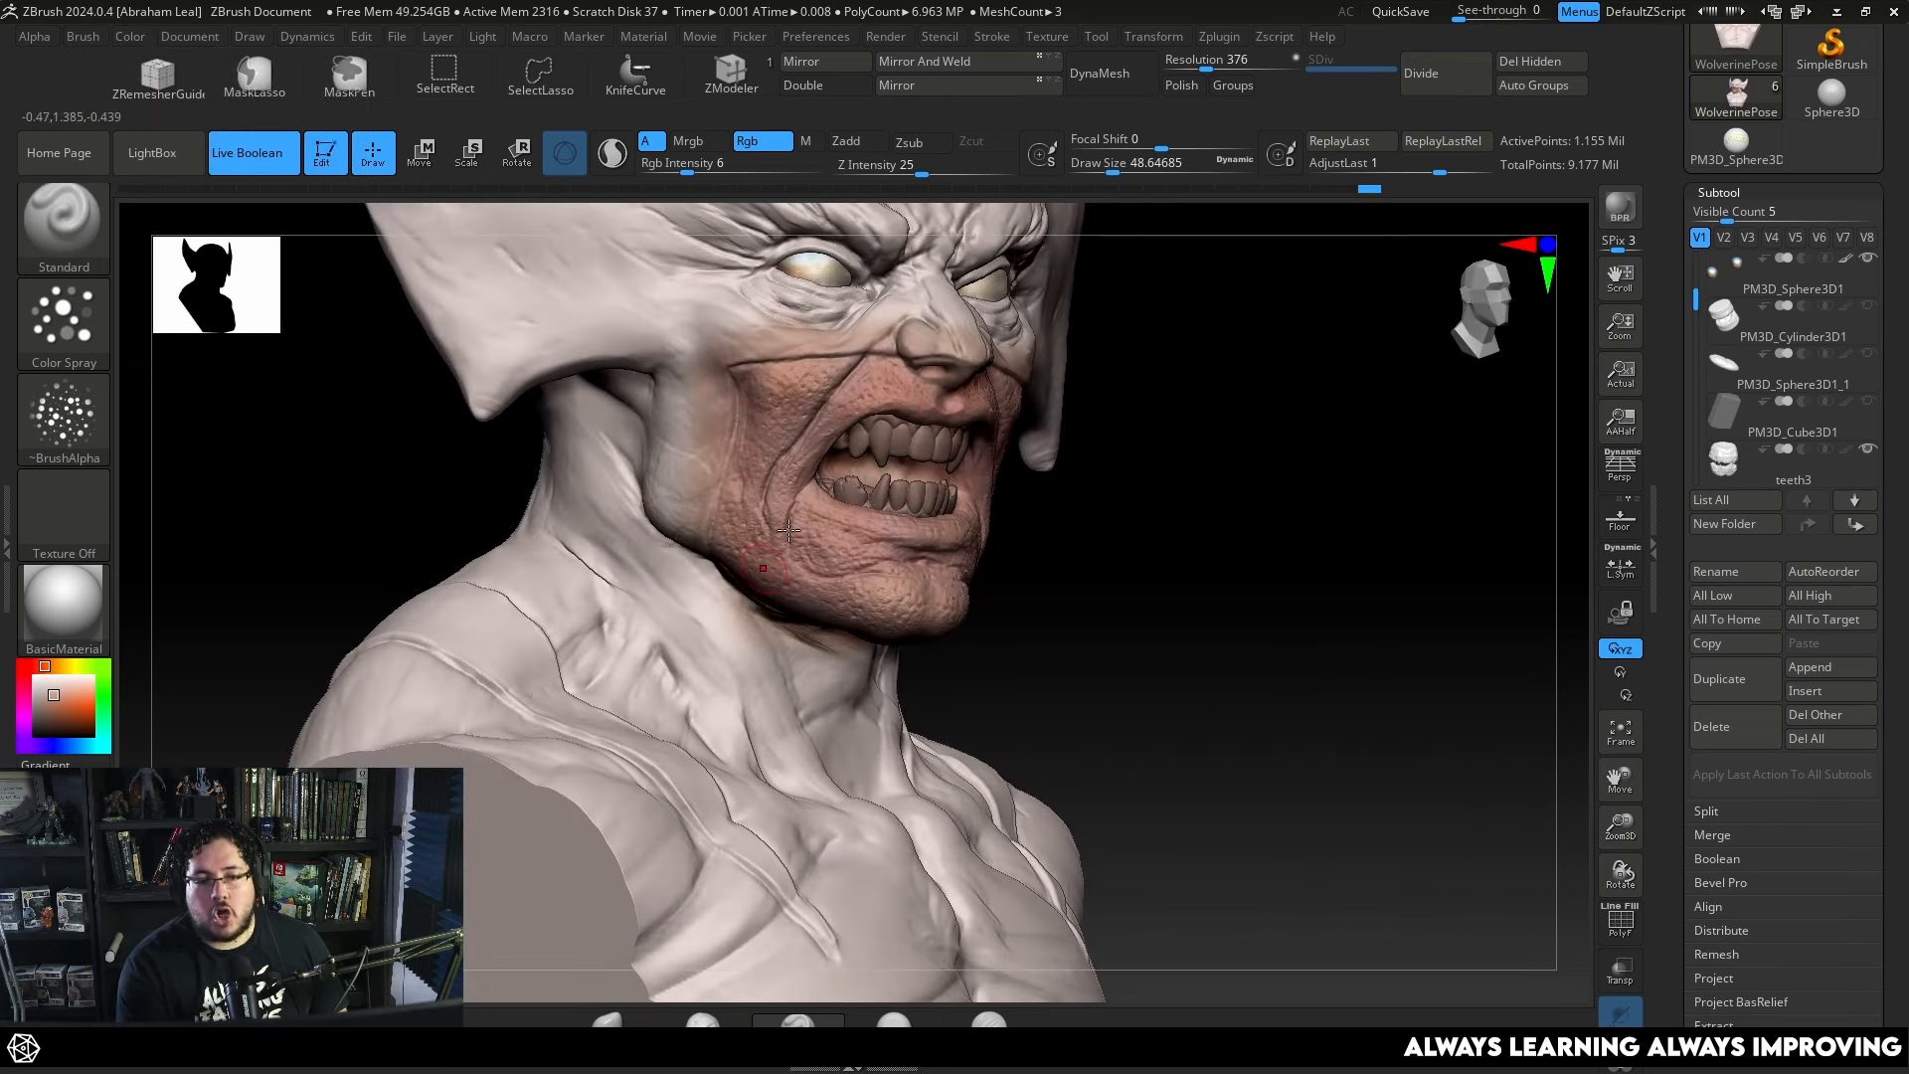
{"action": "right_click_drag", "start_coordinate": [788, 532], "coordinate": [1303, 497]}
{"action": "right_click_drag", "start_coordinate": [1302, 497], "coordinate": [1172, 444], "text": "ctrl"}
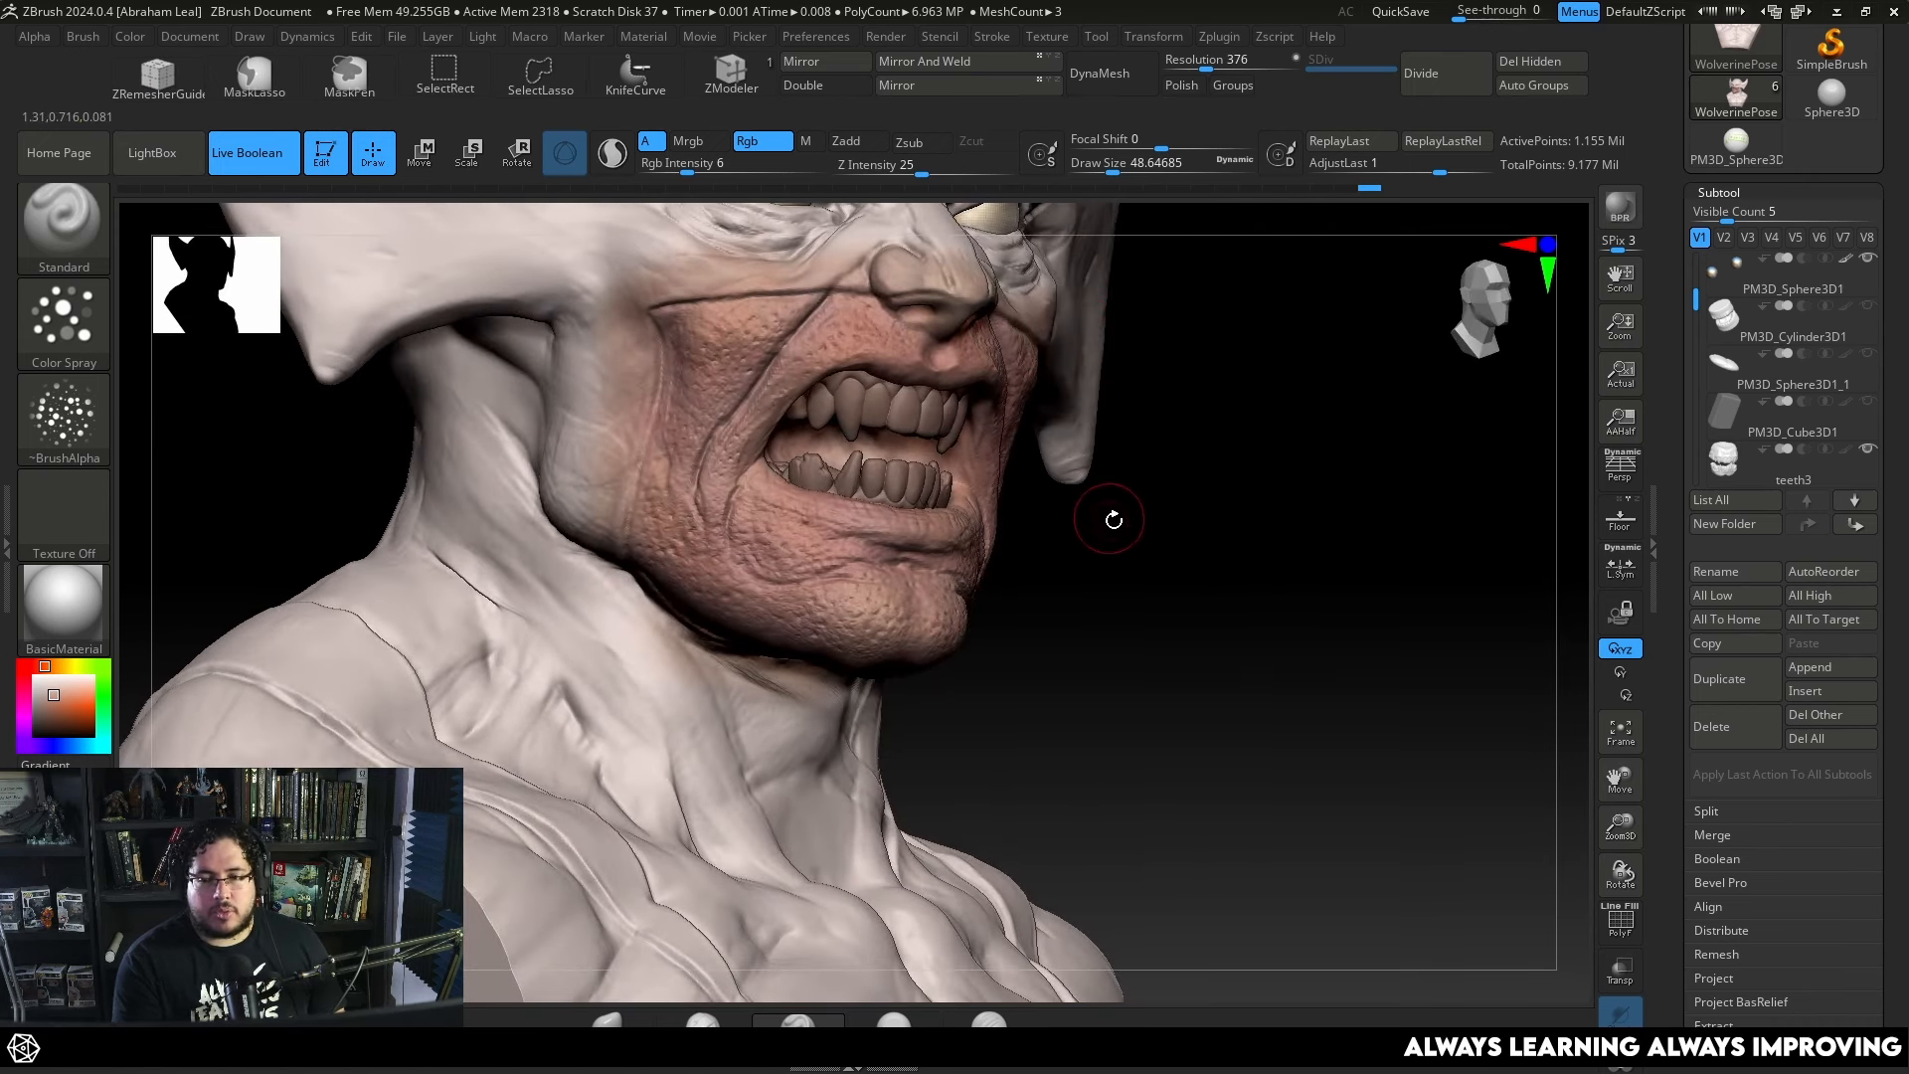
{"action": "right_click_drag", "start_coordinate": [1091, 535], "coordinate": [1104, 468]}
{"action": "right_click_drag", "start_coordinate": [1104, 467], "coordinate": [1093, 566]}
{"action": "left_click", "coordinate": [35, 666]}
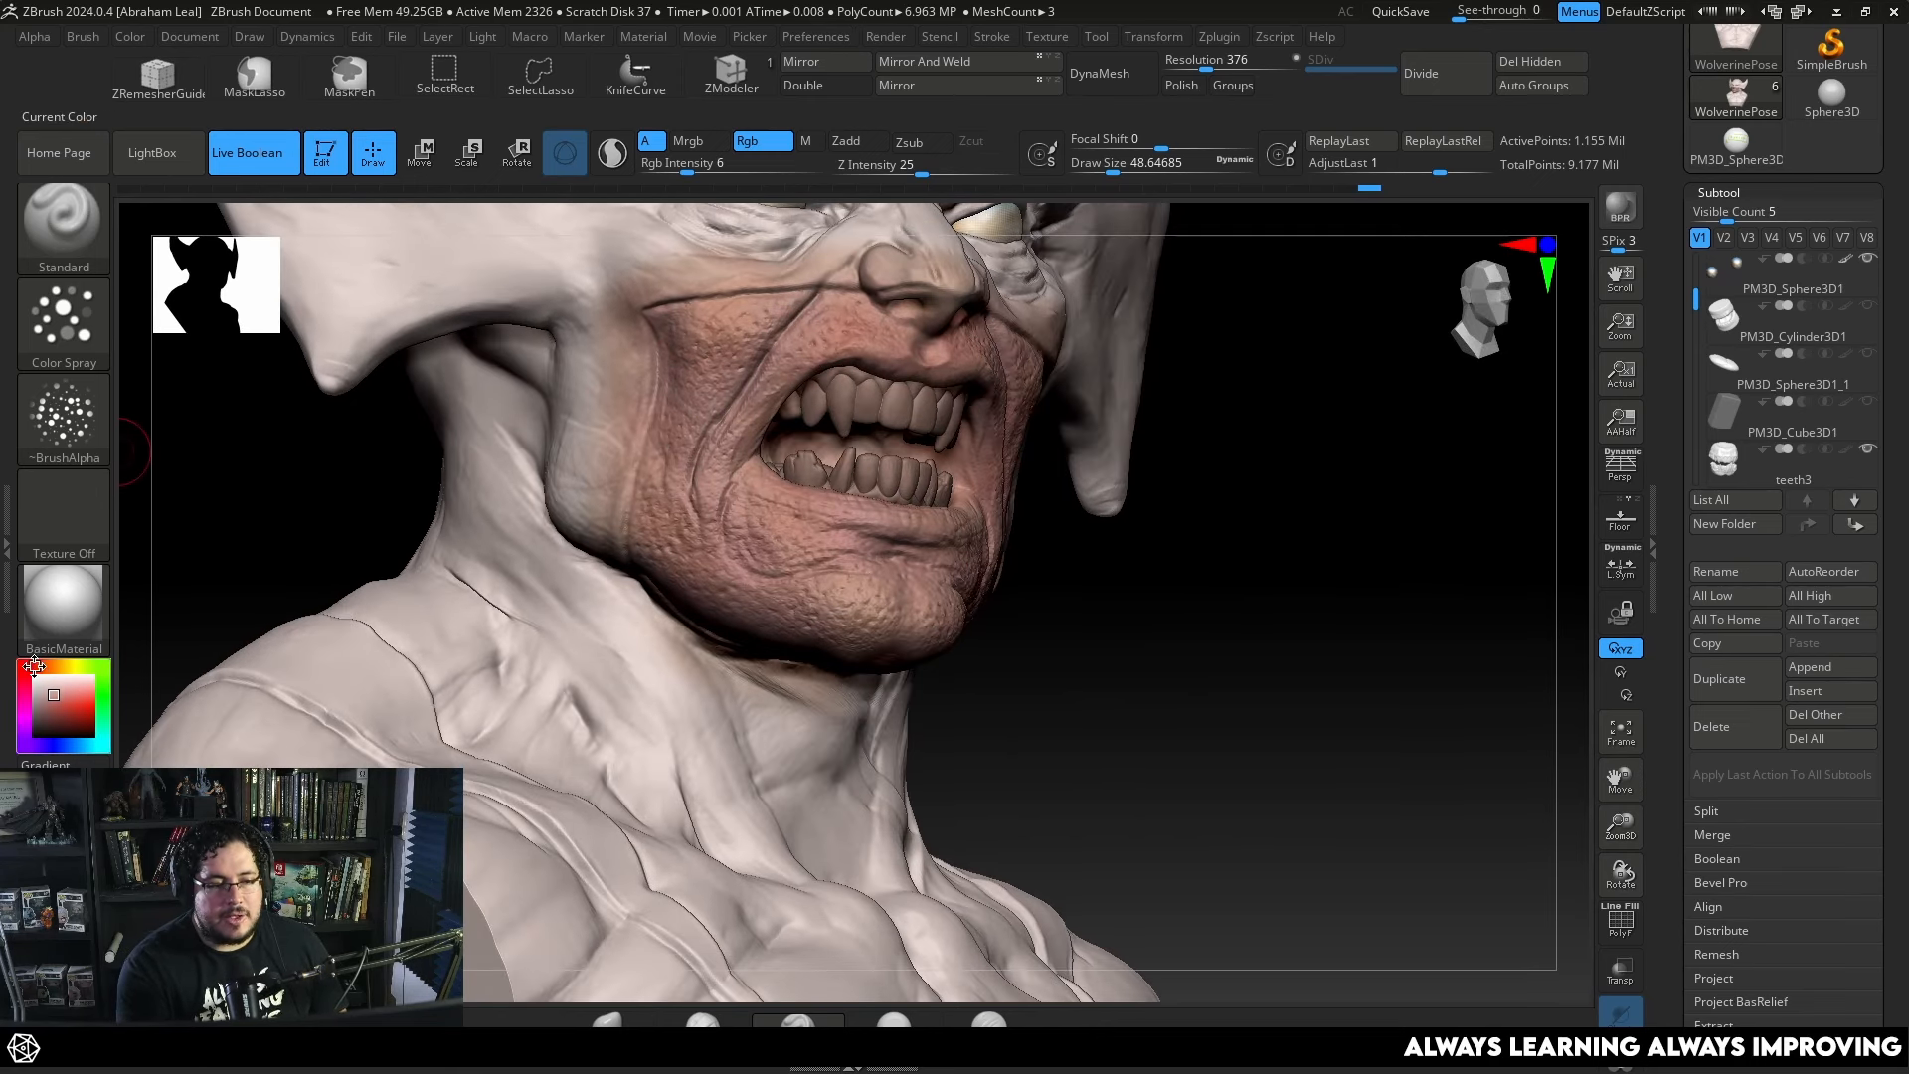
{"action": "left_click", "coordinate": [77, 706]}
{"action": "left_click_drag", "start_coordinate": [686, 164], "coordinate": [738, 161]}
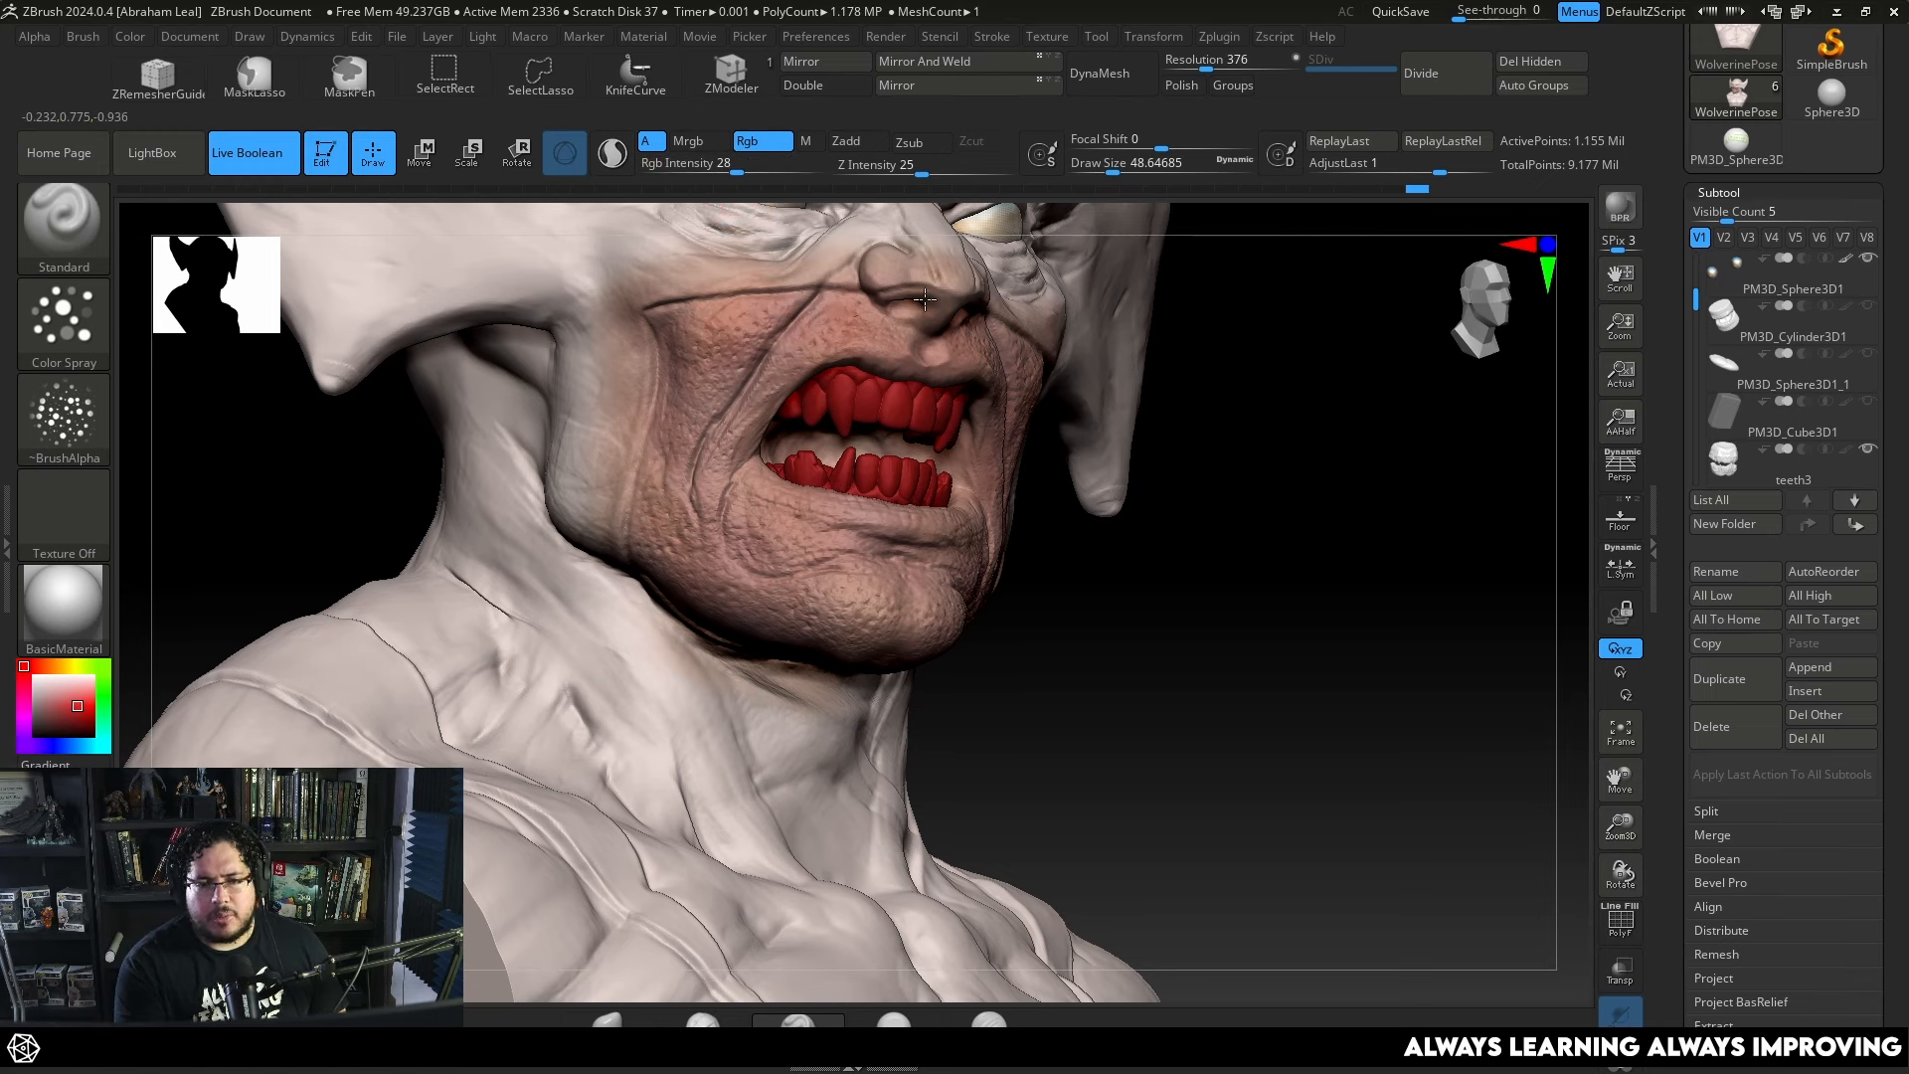
Spray the red tint over the cheeks, mouth surround and chin from both three-quarter views.
{"action": "left_click_drag", "start_coordinate": [767, 355], "coordinate": [712, 411]}
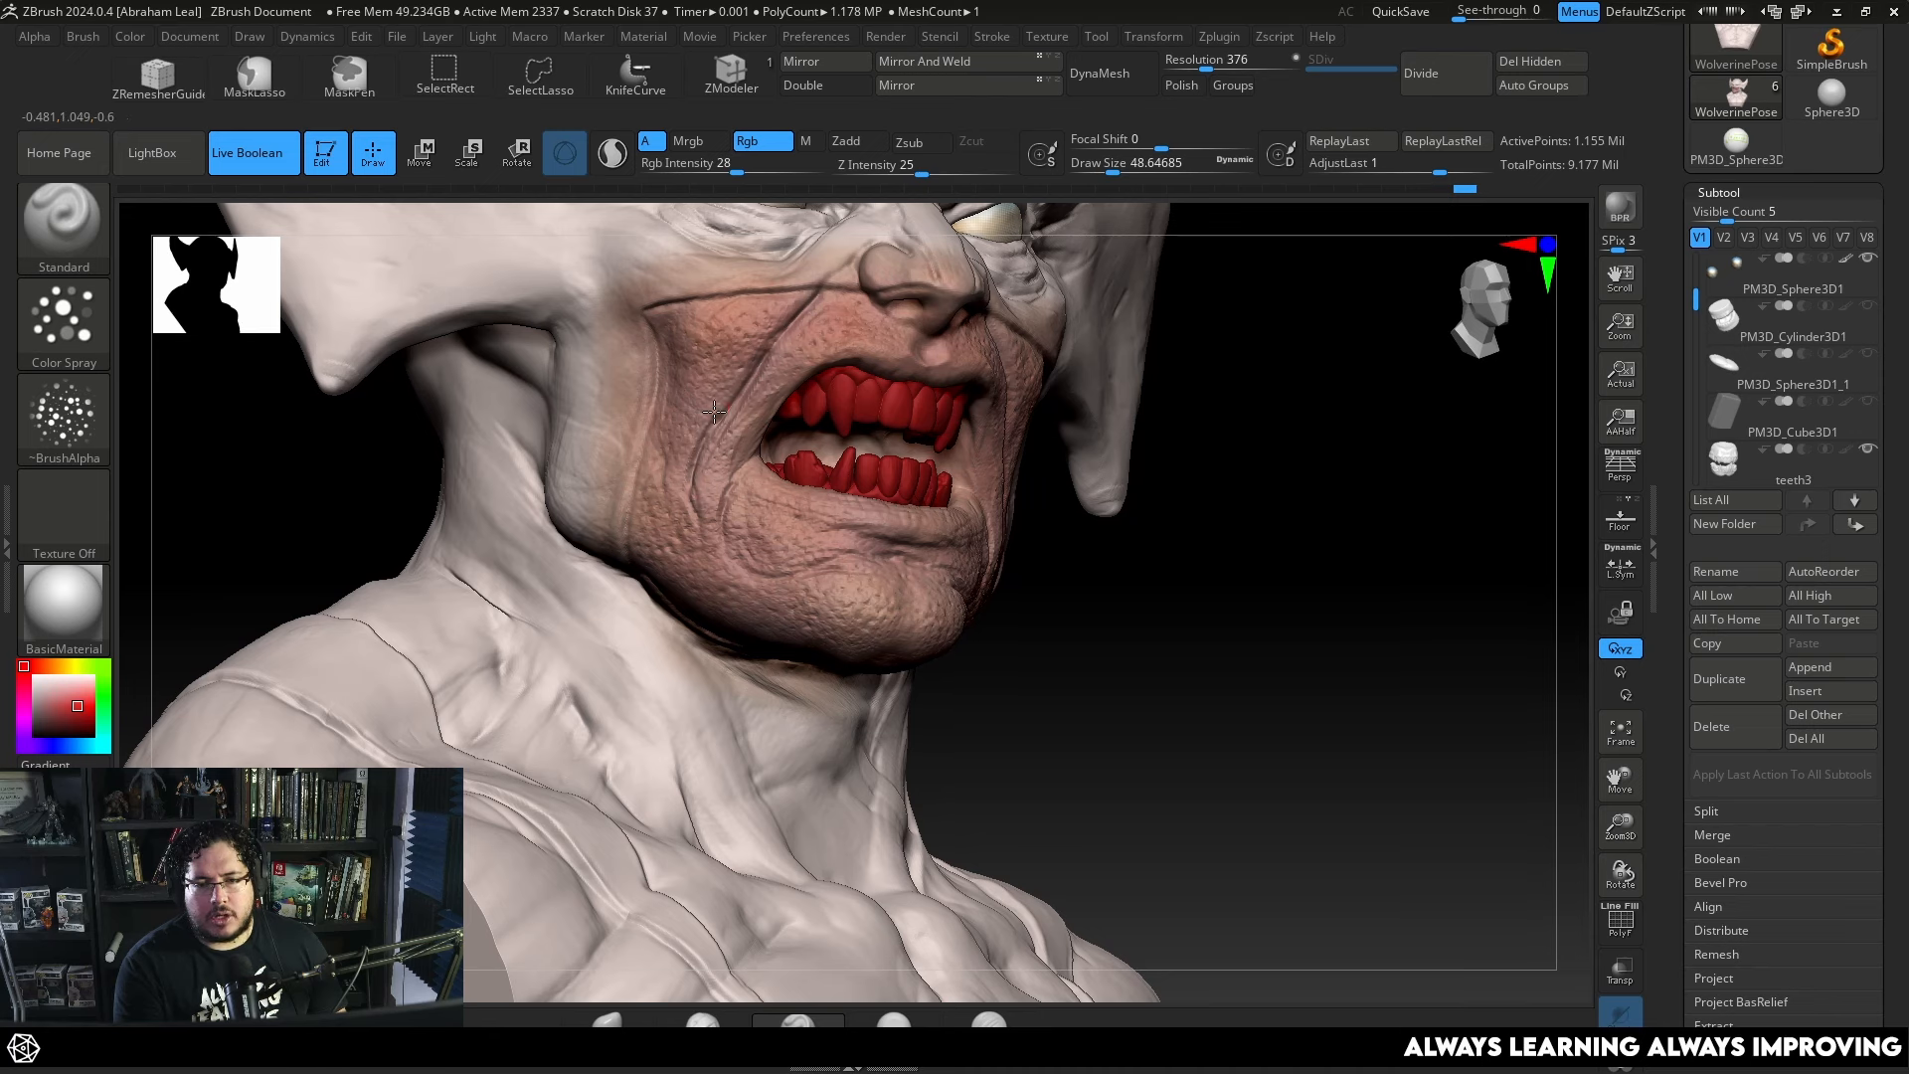
{"action": "mouse_move", "coordinate": [708, 515]}
{"action": "left_mouse_down"}
{"action": "mouse_move", "coordinate": [723, 502]}
{"action": "mouse_move", "coordinate": [851, 572]}
{"action": "mouse_move", "coordinate": [835, 537]}
{"action": "left_mouse_up"}
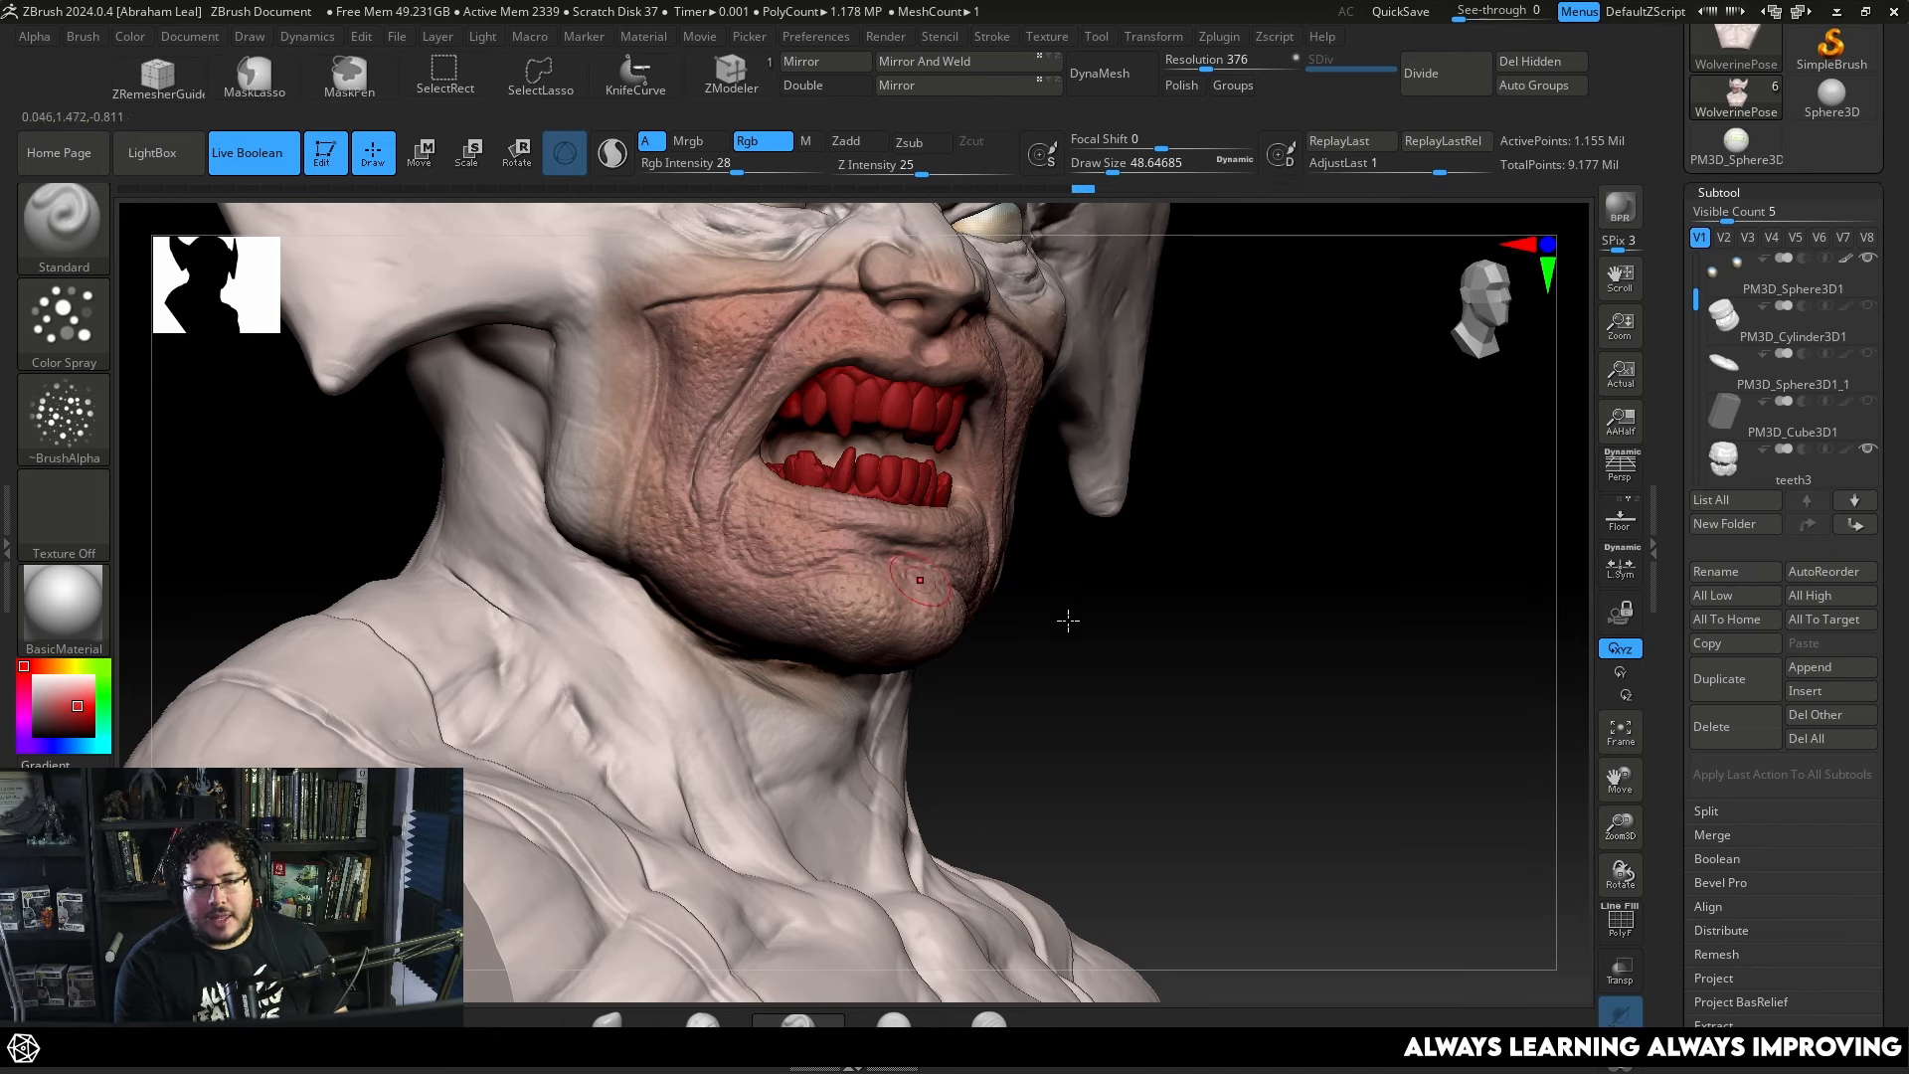
{"action": "left_click_drag", "start_coordinate": [1066, 618], "coordinate": [802, 498]}
{"action": "left_click_drag", "start_coordinate": [1196, 498], "coordinate": [1070, 498]}
{"action": "left_click", "coordinate": [1058, 494]}
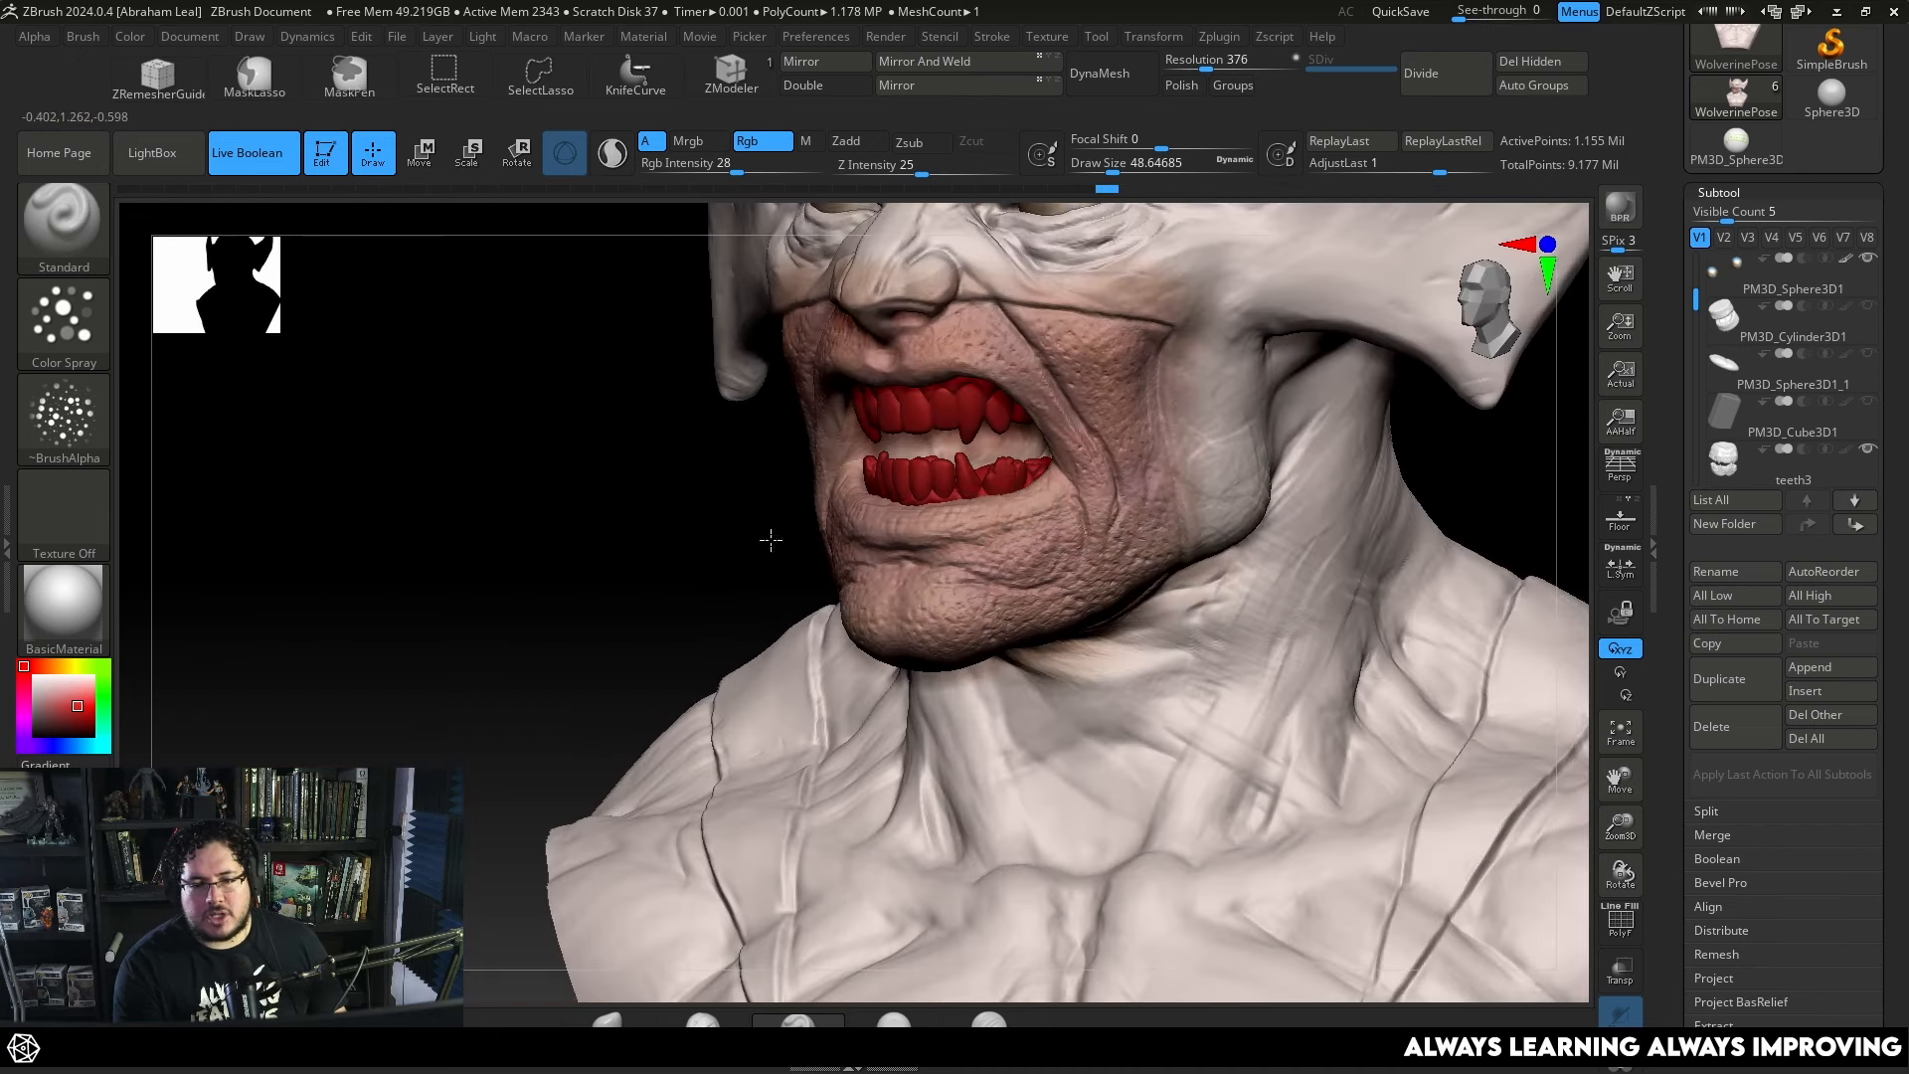
{"action": "mouse_move", "coordinate": [662, 553]}
{"action": "left_mouse_down", "text": "alt"}
{"action": "mouse_move", "coordinate": [639, 516]}
{"action": "mouse_move", "coordinate": [1123, 410]}
{"action": "mouse_move", "coordinate": [1257, 481]}
{"action": "mouse_move", "coordinate": [1161, 554]}
{"action": "mouse_move", "coordinate": [1184, 558]}
{"action": "mouse_move", "coordinate": [1154, 592]}
{"action": "mouse_move", "coordinate": [804, 561]}
{"action": "left_mouse_up", "text": "alt"}
{"action": "mouse_move", "coordinate": [1105, 665]}
{"action": "left_mouse_down", "text": "alt"}
{"action": "mouse_move", "coordinate": [1120, 626]}
{"action": "mouse_move", "coordinate": [1110, 654]}
{"action": "left_mouse_up", "text": "alt"}
{"action": "left_click_drag", "start_coordinate": [1077, 568], "coordinate": [1133, 606]}
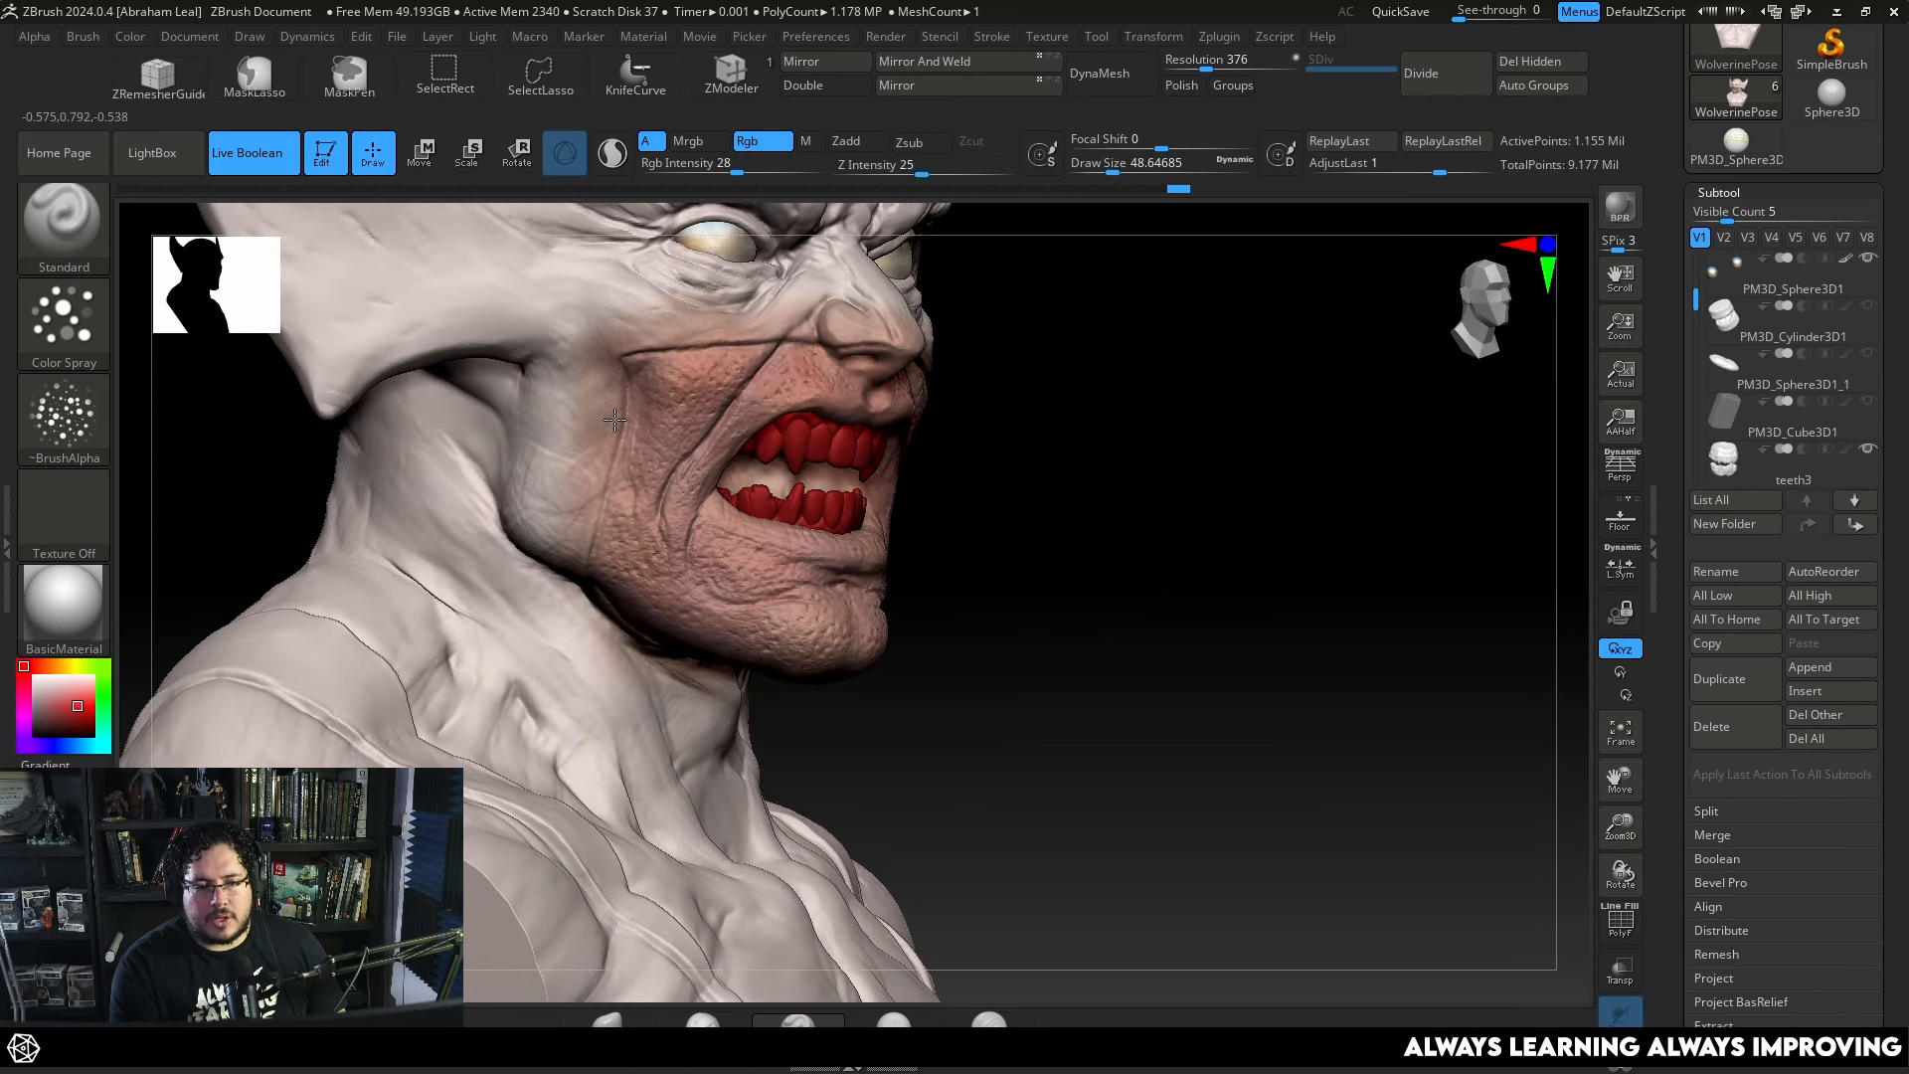
{"action": "left_click_drag", "start_coordinate": [614, 420], "coordinate": [603, 567]}
{"action": "left_click_drag", "start_coordinate": [979, 585], "coordinate": [844, 486]}
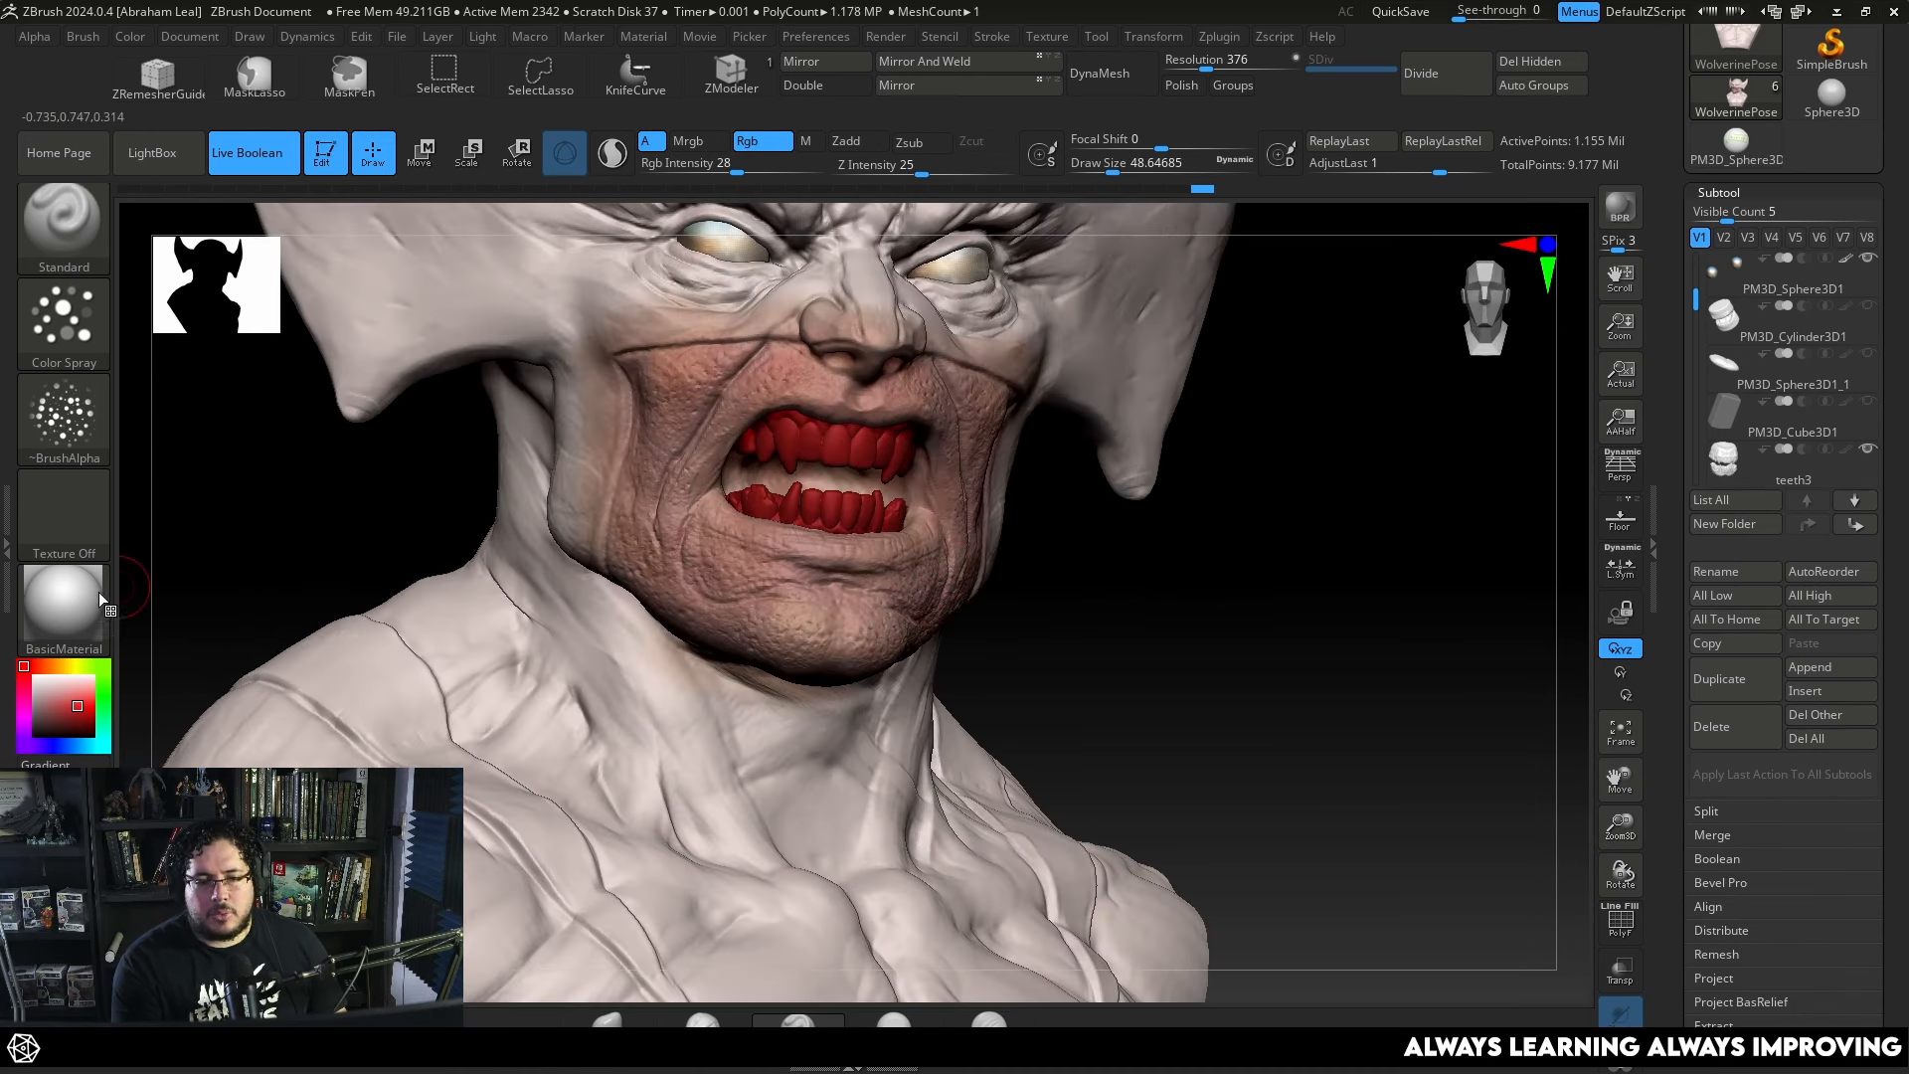
Switch the paint colour to a dark green and spray it over the chin, jaw and one cheek at a draw size of about 65.
{"action": "left_click", "coordinate": [102, 666]}
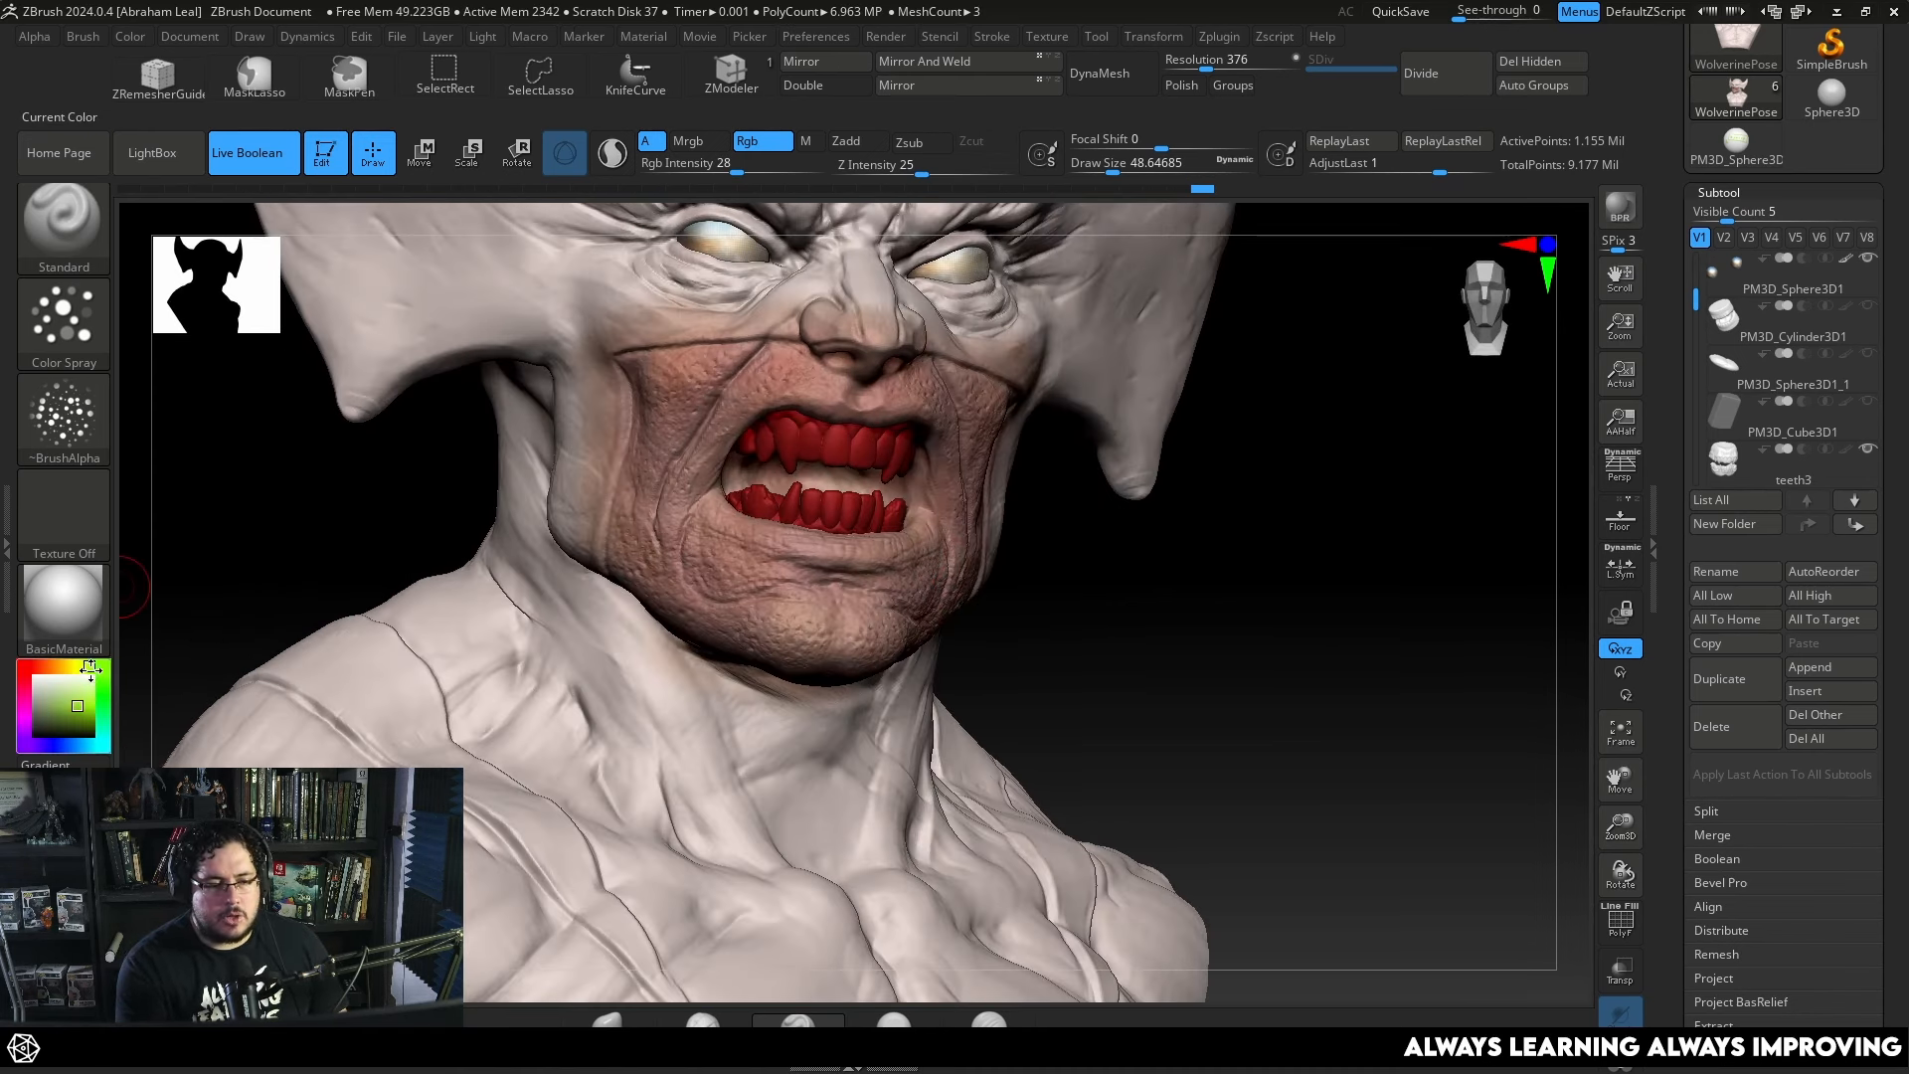
{"action": "left_click", "coordinate": [56, 724]}
{"action": "mouse_move", "coordinate": [460, 527]}
{"action": "left_mouse_down"}
{"action": "mouse_move", "coordinate": [627, 513]}
{"action": "mouse_move", "coordinate": [656, 565]}
{"action": "left_mouse_up"}
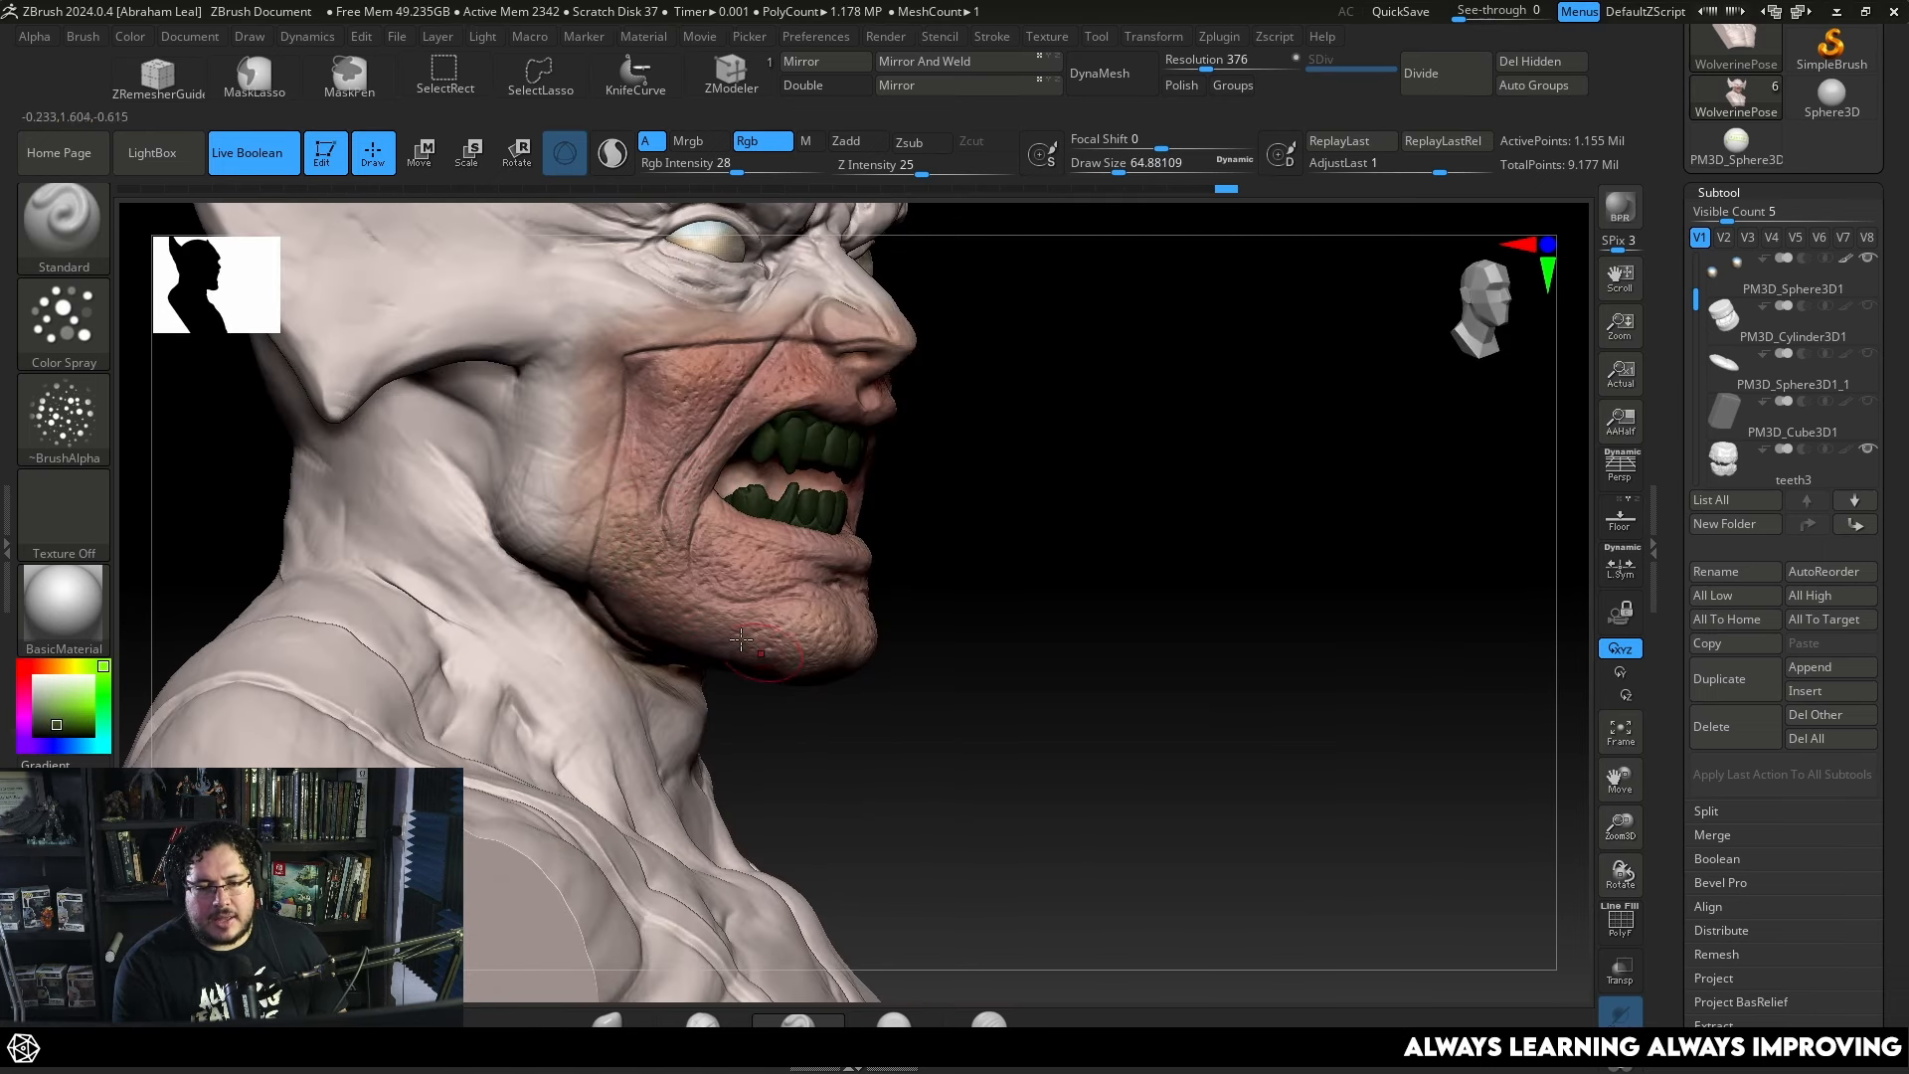
{"action": "left_click_drag", "start_coordinate": [792, 594], "coordinate": [908, 639]}
{"action": "mouse_move", "coordinate": [651, 454]}
{"action": "left_mouse_down"}
{"action": "mouse_move", "coordinate": [642, 537]}
{"action": "mouse_move", "coordinate": [677, 505]}
{"action": "left_mouse_up"}
{"action": "left_click_drag", "start_coordinate": [995, 529], "coordinate": [837, 463]}
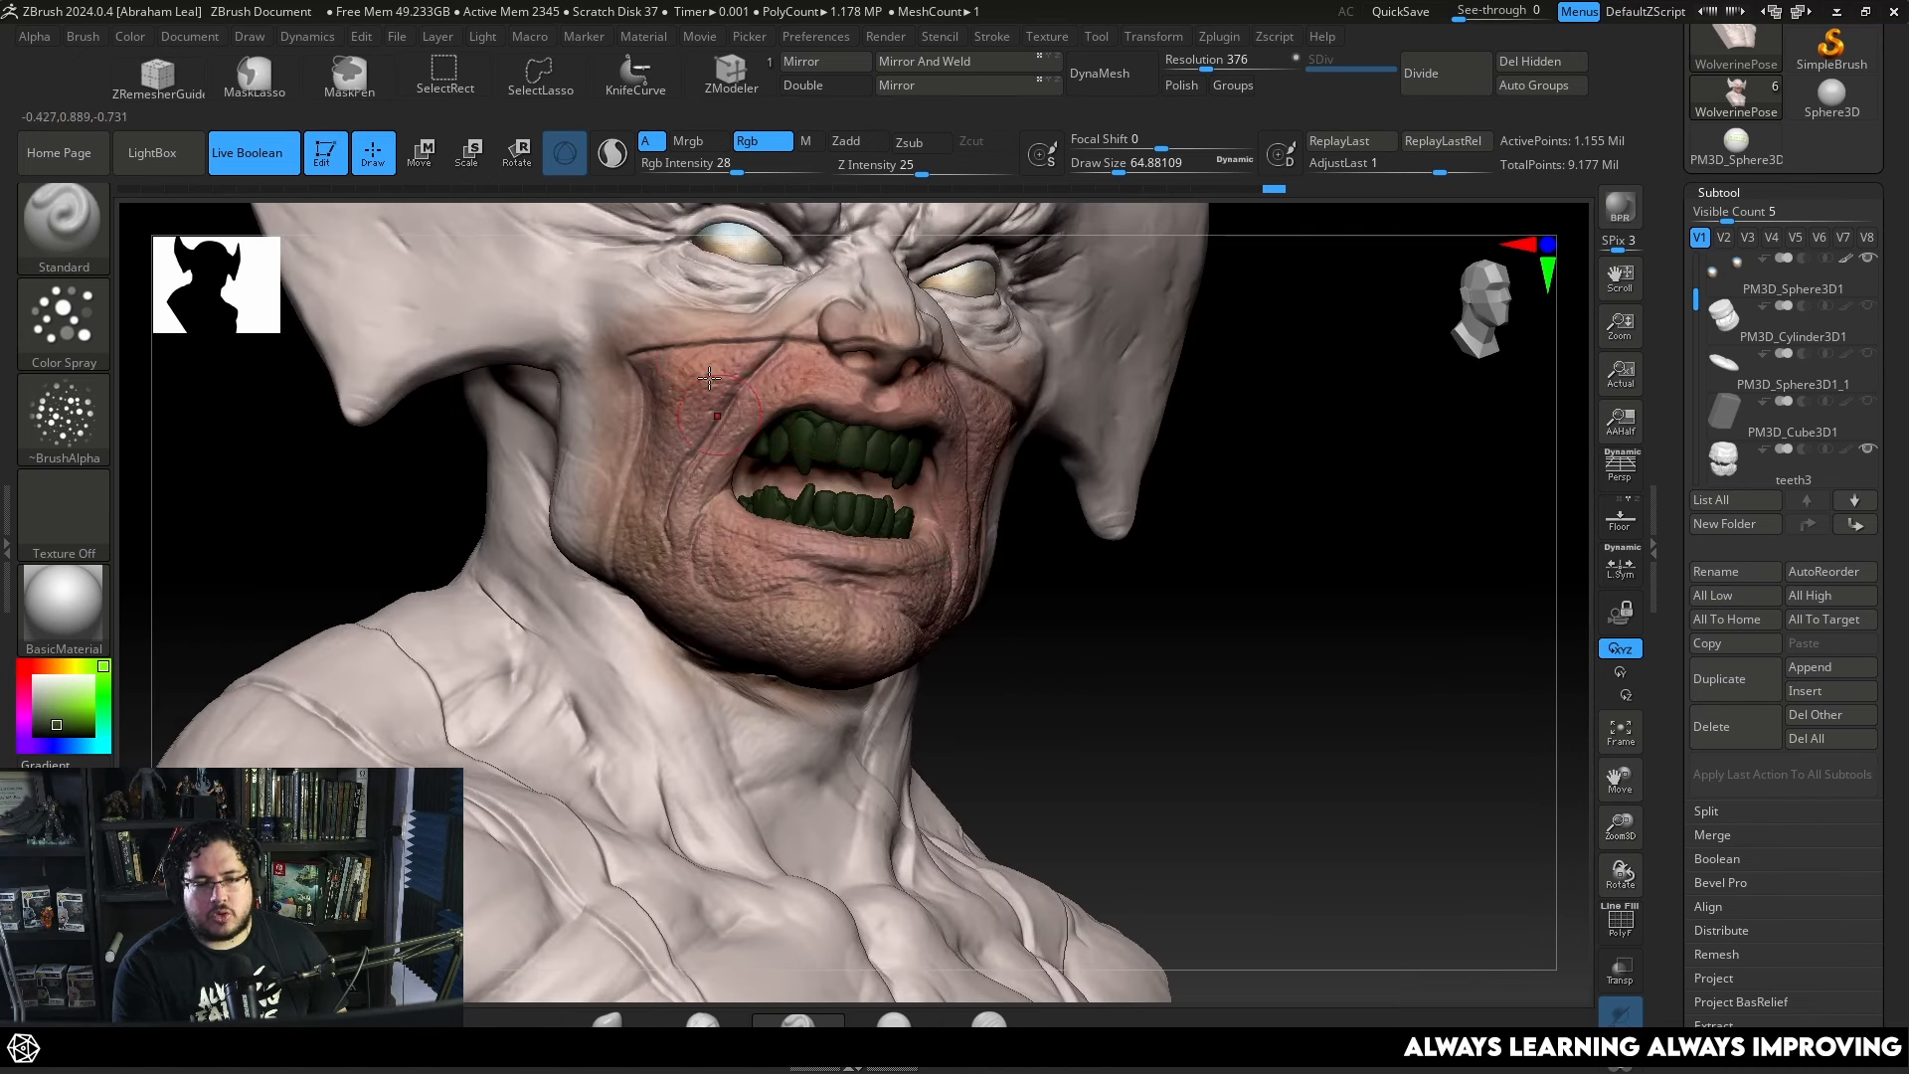
Extend the green tint over the opposite cheek and jaw.
{"action": "left_click_drag", "start_coordinate": [994, 596], "coordinate": [1104, 298]}
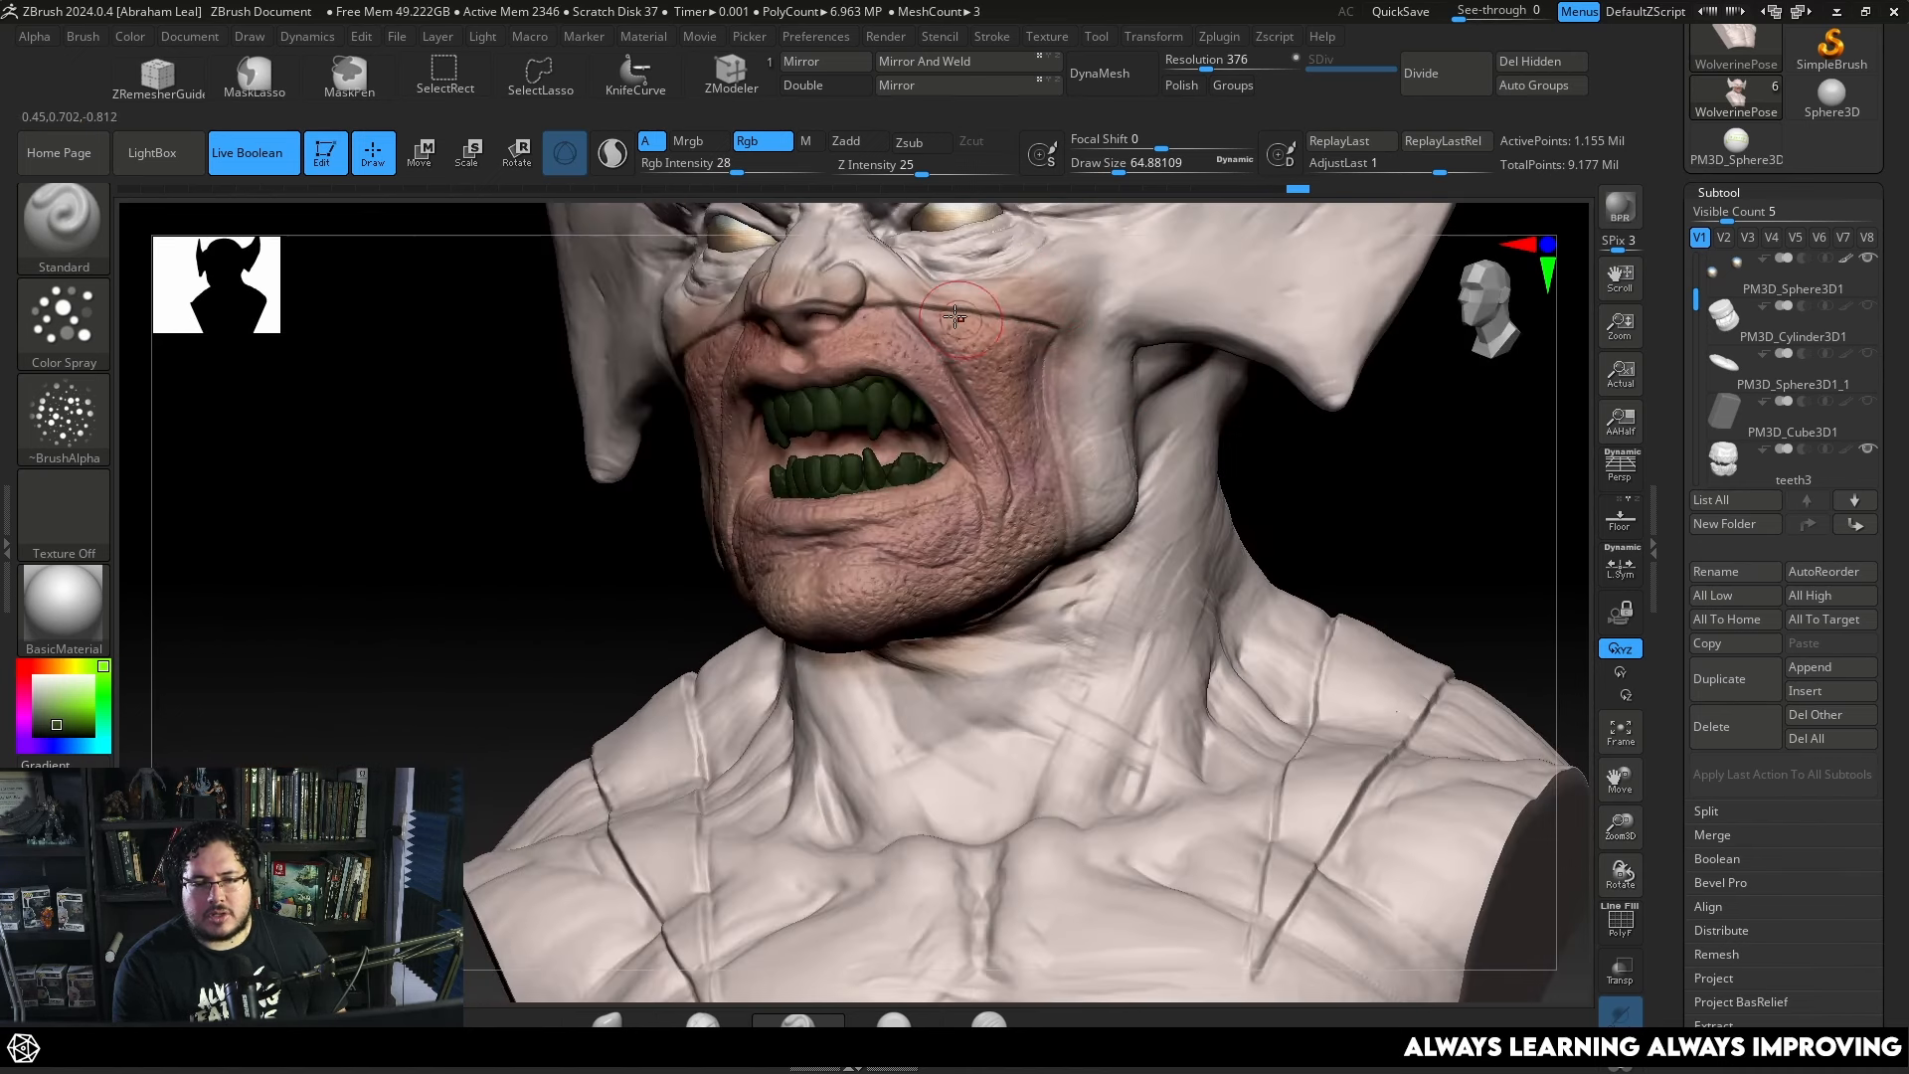
{"action": "mouse_move", "coordinate": [955, 317]}
{"action": "left_mouse_down"}
{"action": "mouse_move", "coordinate": [1040, 453]}
{"action": "mouse_move", "coordinate": [1006, 513]}
{"action": "left_mouse_up"}
{"action": "key", "text": "ctrl+shift+z"}
{"action": "key", "text": "ctrl+shift+z"}
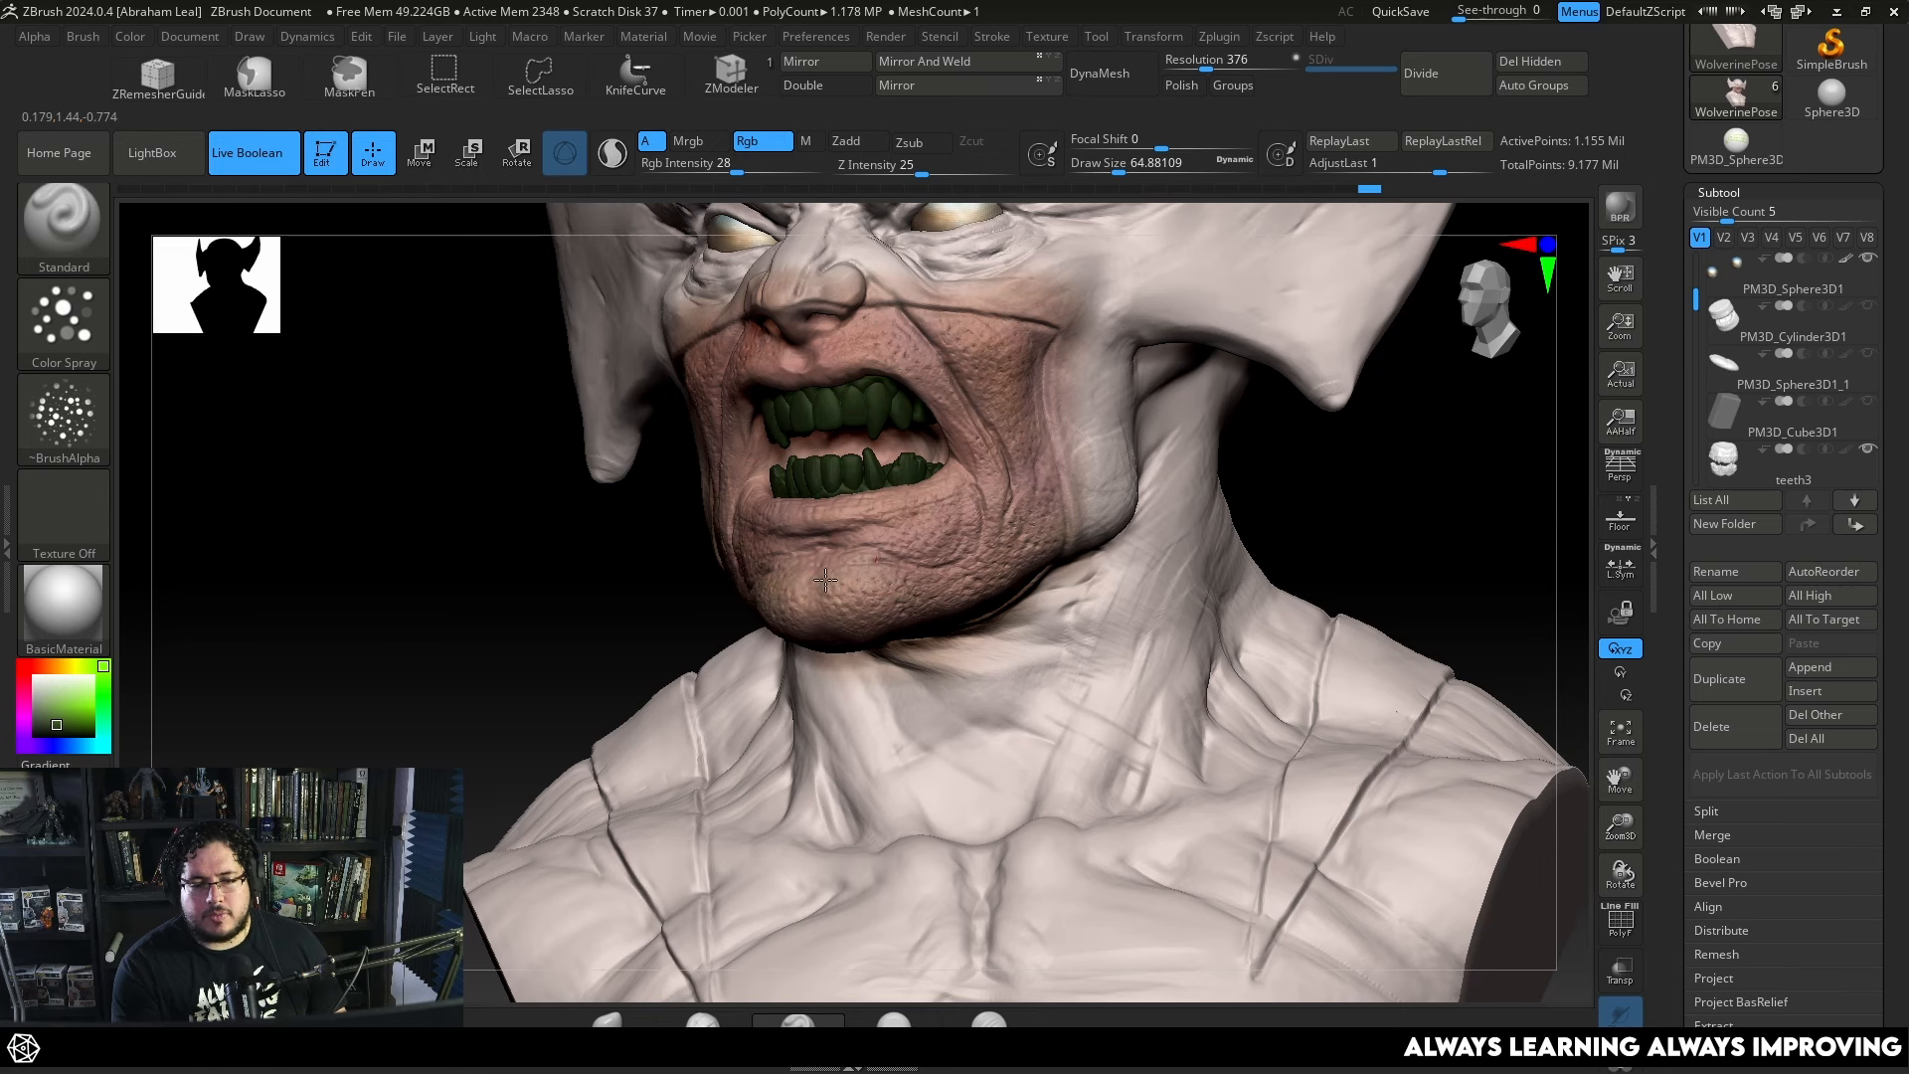
{"action": "left_click_drag", "start_coordinate": [628, 605], "coordinate": [803, 561]}
{"action": "left_click_drag", "start_coordinate": [985, 507], "coordinate": [1089, 462]}
{"action": "right_click_drag", "start_coordinate": [1089, 461], "coordinate": [1121, 418], "text": "ctrl"}
{"action": "right_click_drag", "start_coordinate": [1122, 418], "coordinate": [1194, 507]}
{"action": "right_click_drag", "start_coordinate": [1193, 507], "coordinate": [1180, 457], "text": "ctrl"}
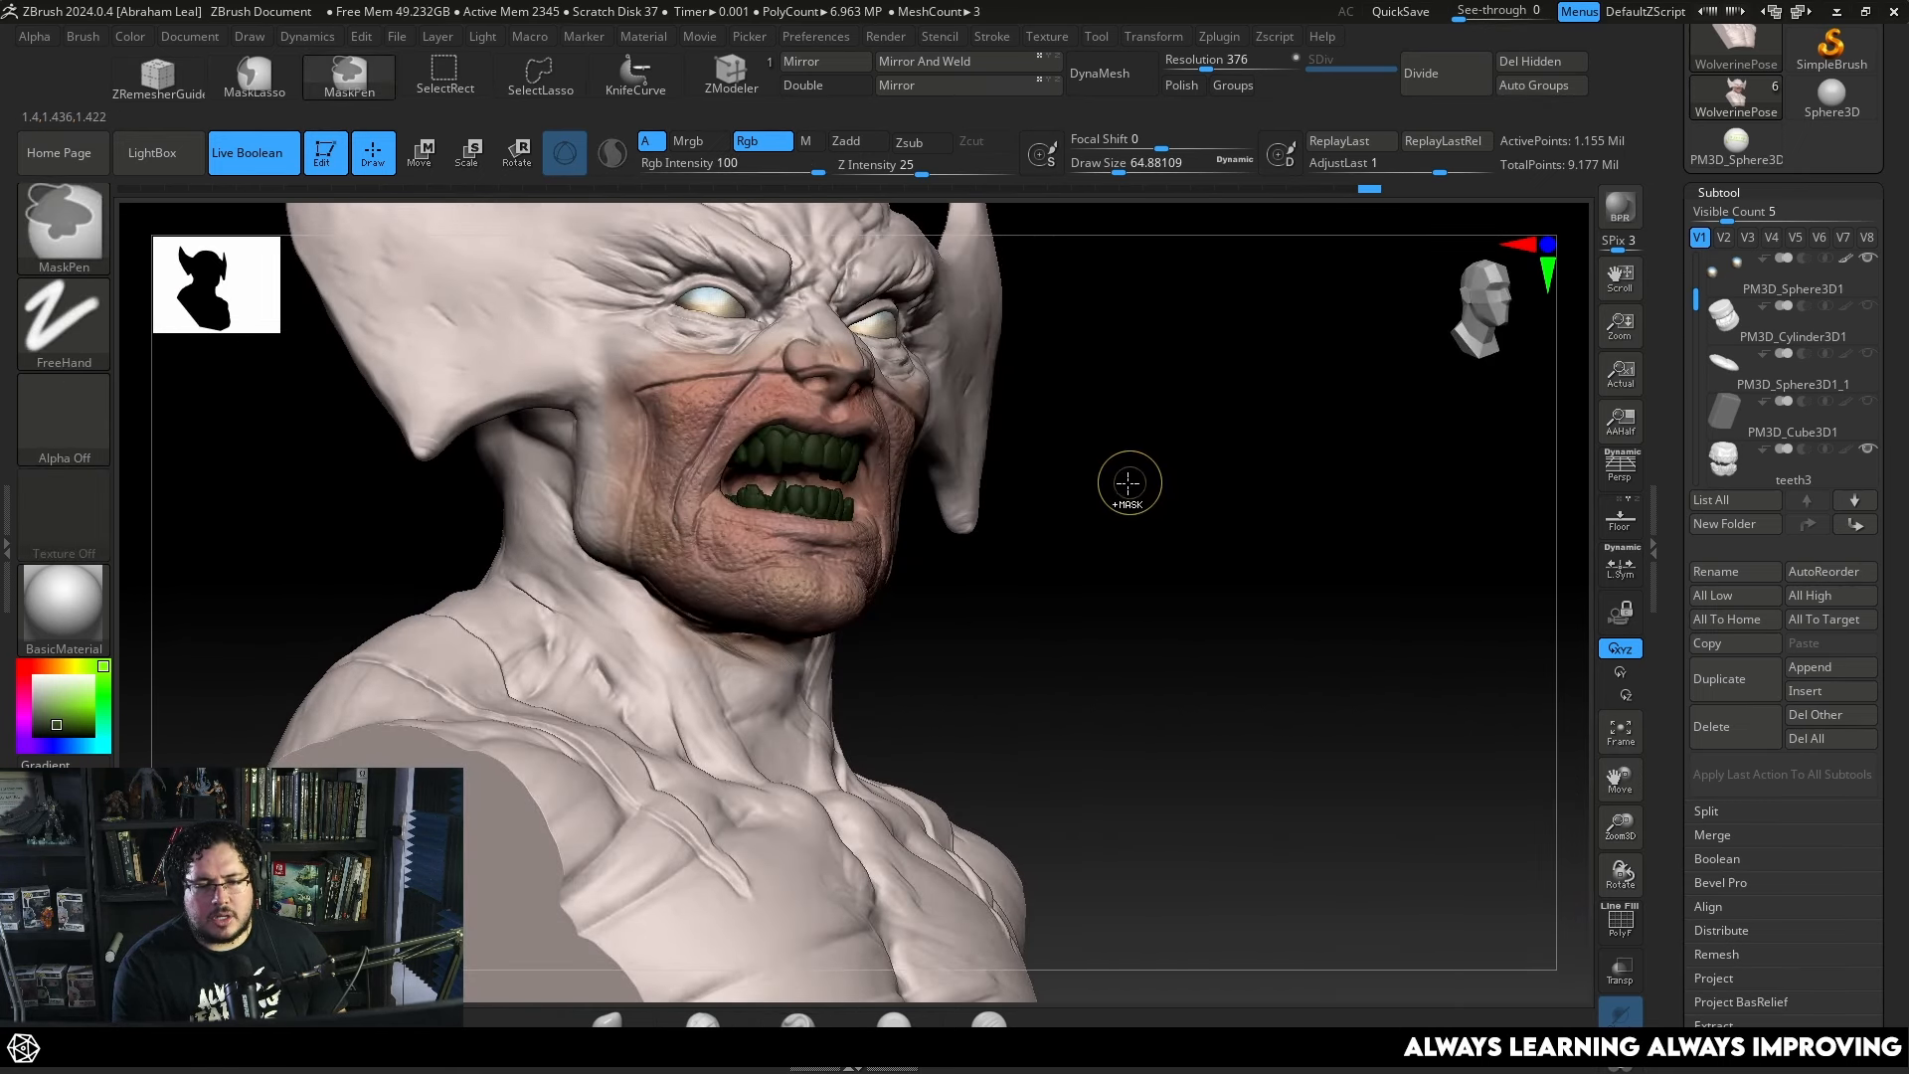
Undo the recent red and green spray strokes on the face.
{"action": "key", "text": "ctrl+z"}
{"action": "key", "text": "ctrl+z"}
{"action": "mouse_move", "coordinate": [1054, 552]}
{"action": "right_mouse_down"}
{"action": "mouse_move", "coordinate": [1067, 542]}
{"action": "mouse_move", "coordinate": [994, 572]}
{"action": "right_mouse_up"}
{"action": "key", "text": "ctrl+z"}
{"action": "key", "text": "ctrl+z"}
Switch the paint colour to a dark blue, accept discarding the newer undo history, and spray the tint over both cheeks and the jaw.
{"action": "left_click", "coordinate": [57, 743]}
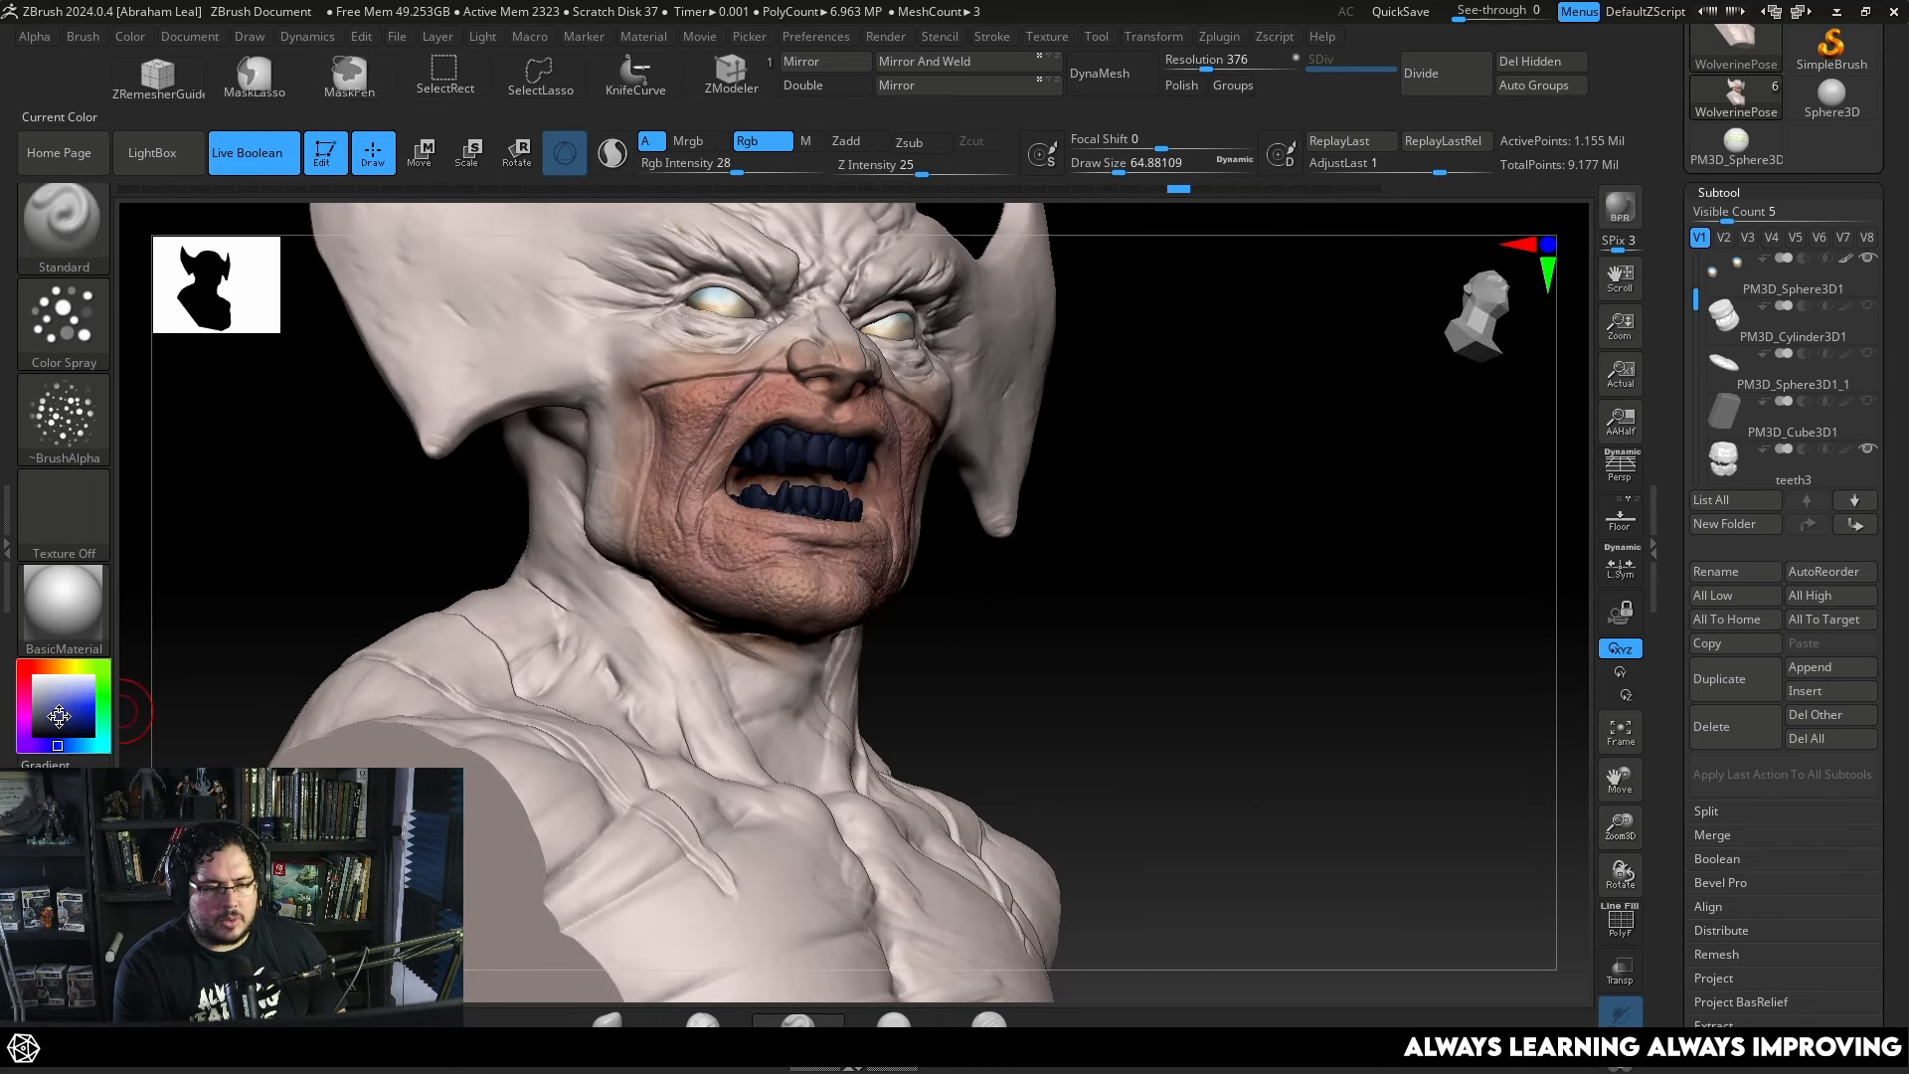
{"action": "left_click", "coordinate": [56, 718]}
{"action": "left_click", "coordinate": [646, 487]}
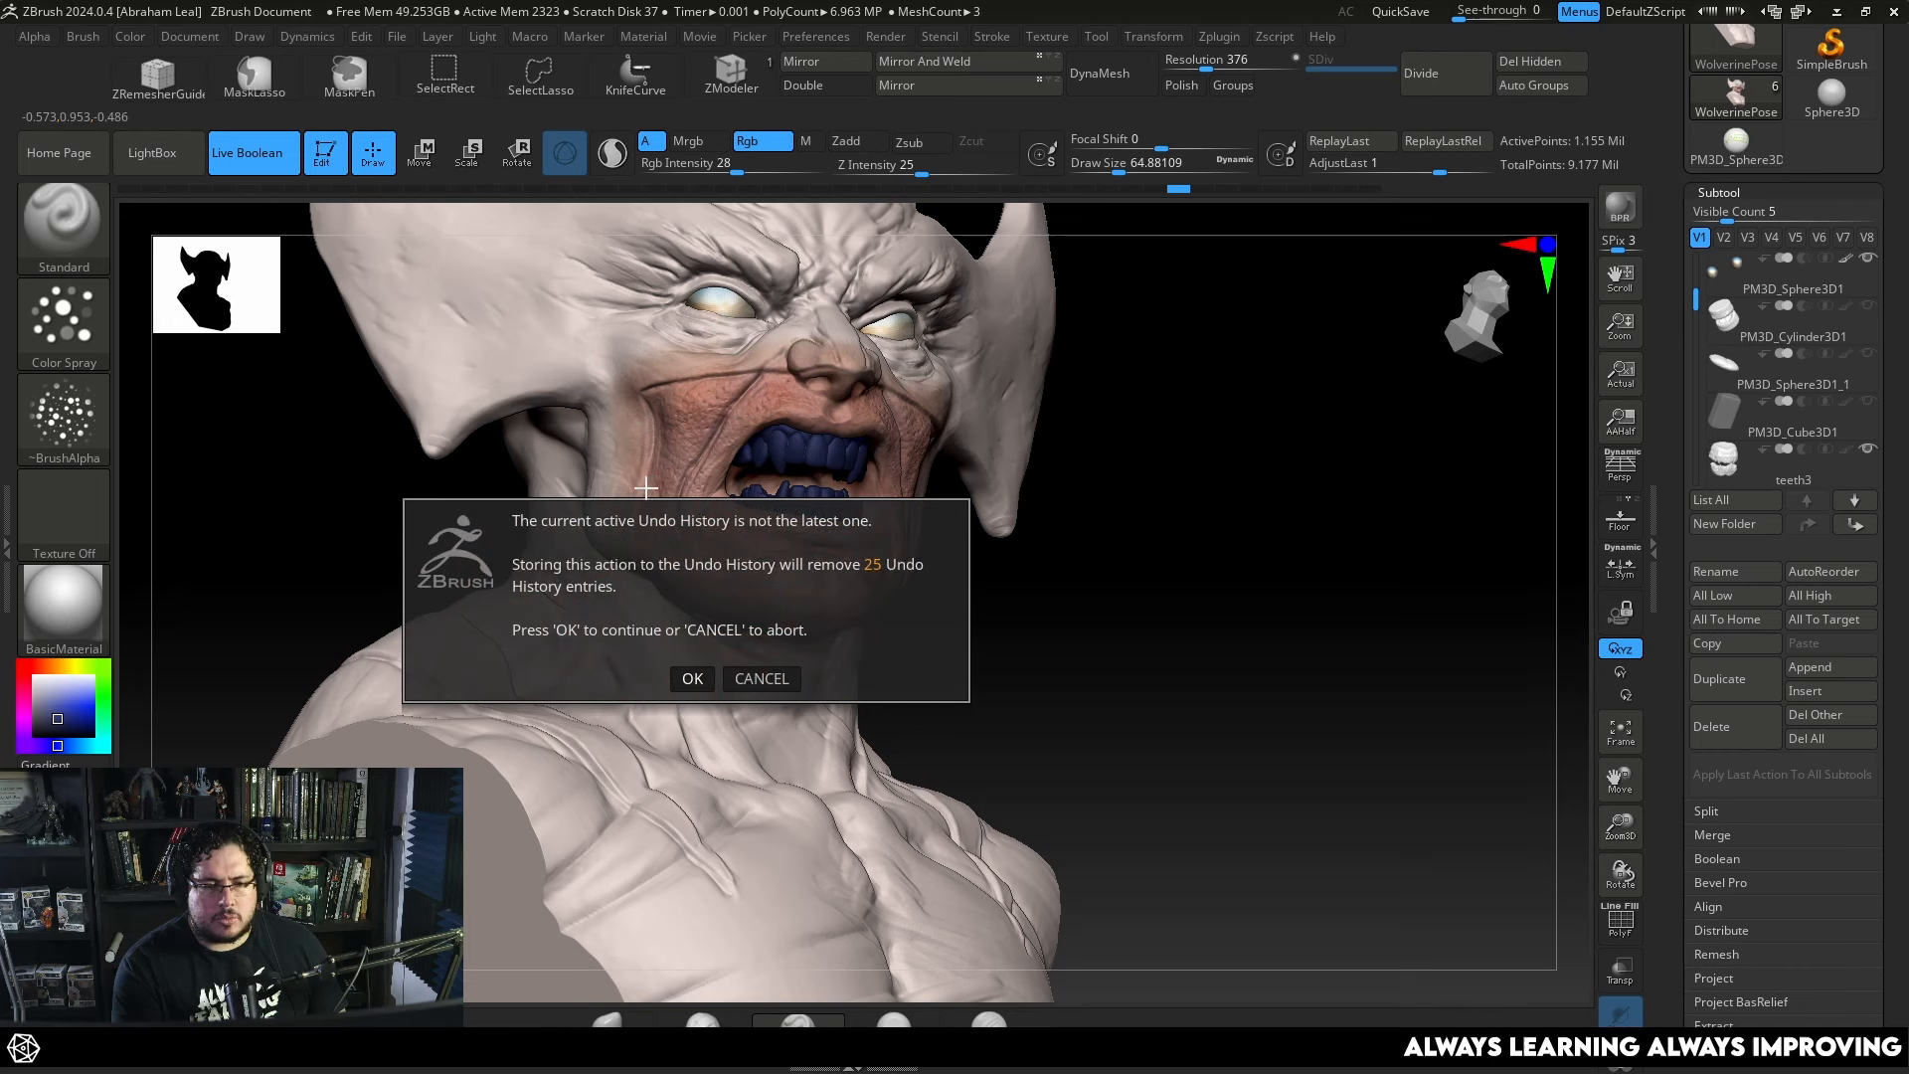
{"action": "left_click", "coordinate": [691, 668]}
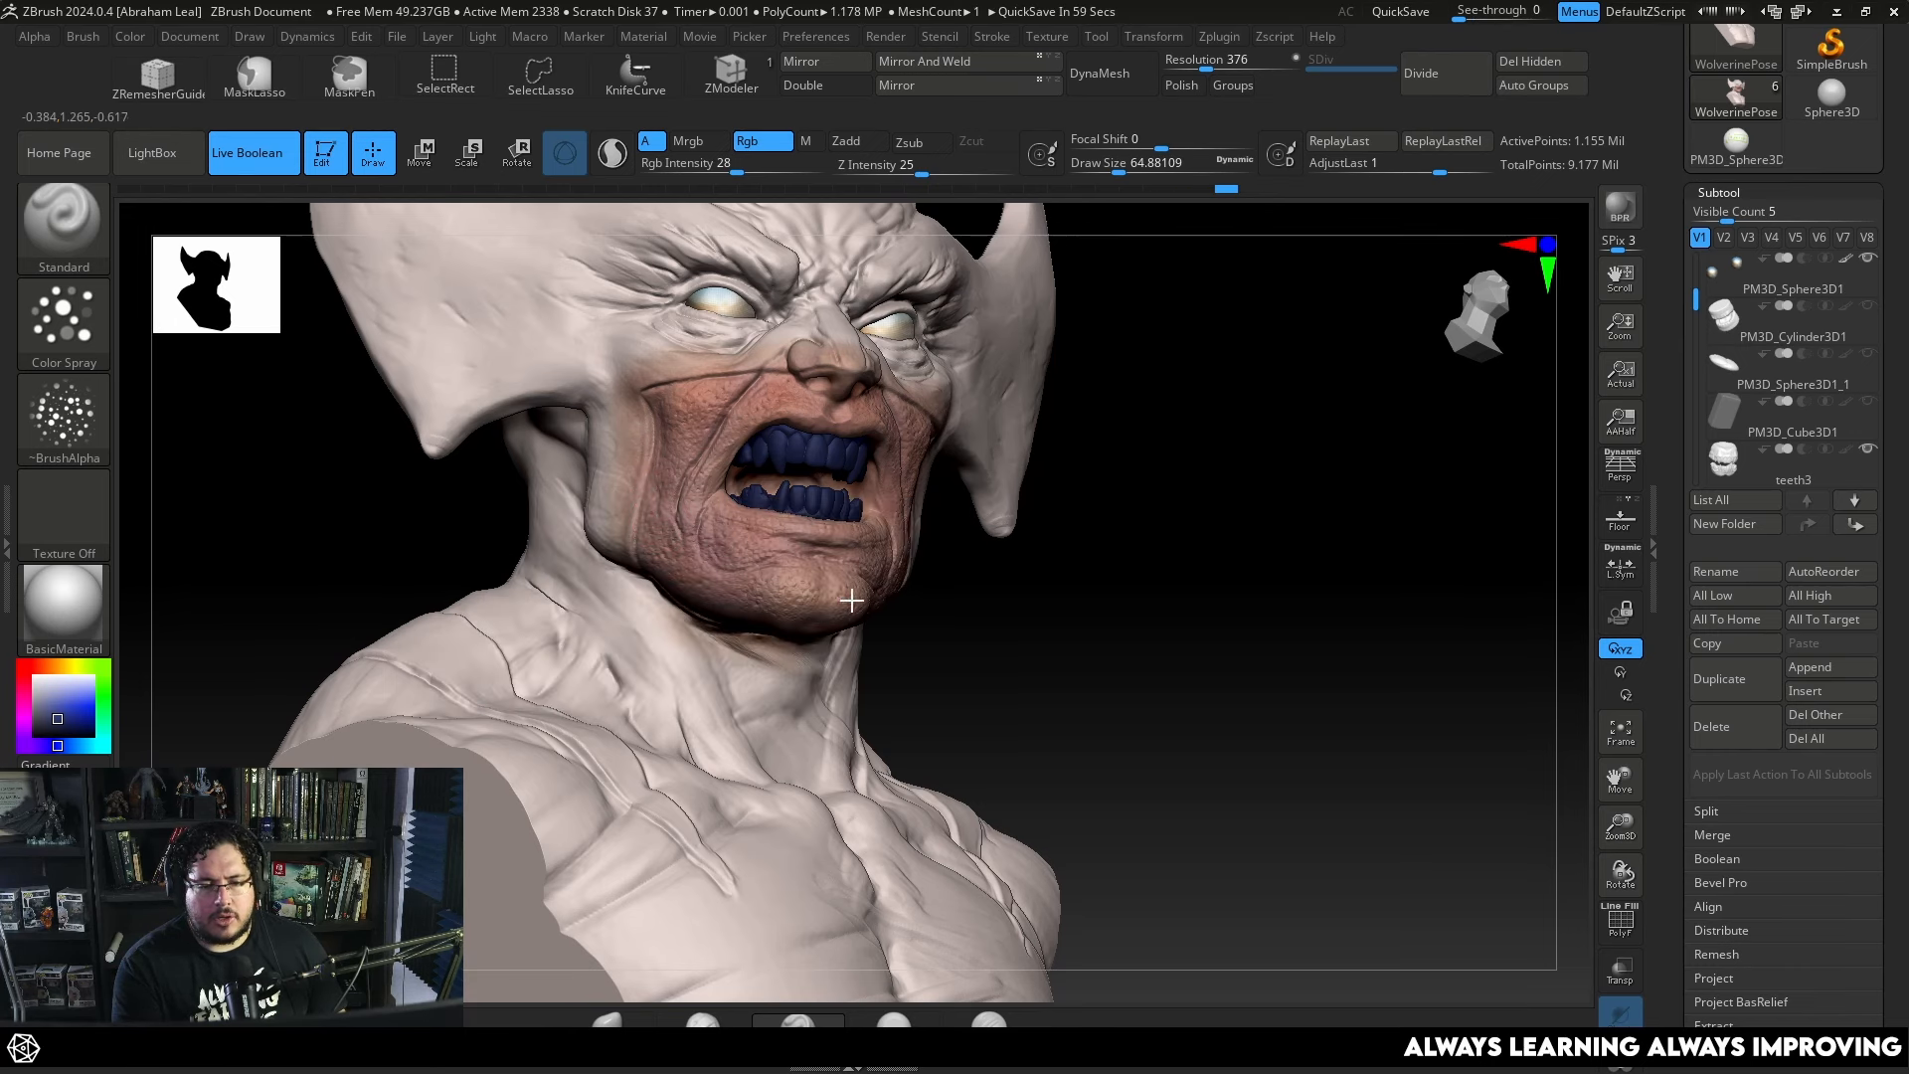
{"action": "right_click_drag", "start_coordinate": [851, 600], "coordinate": [925, 486]}
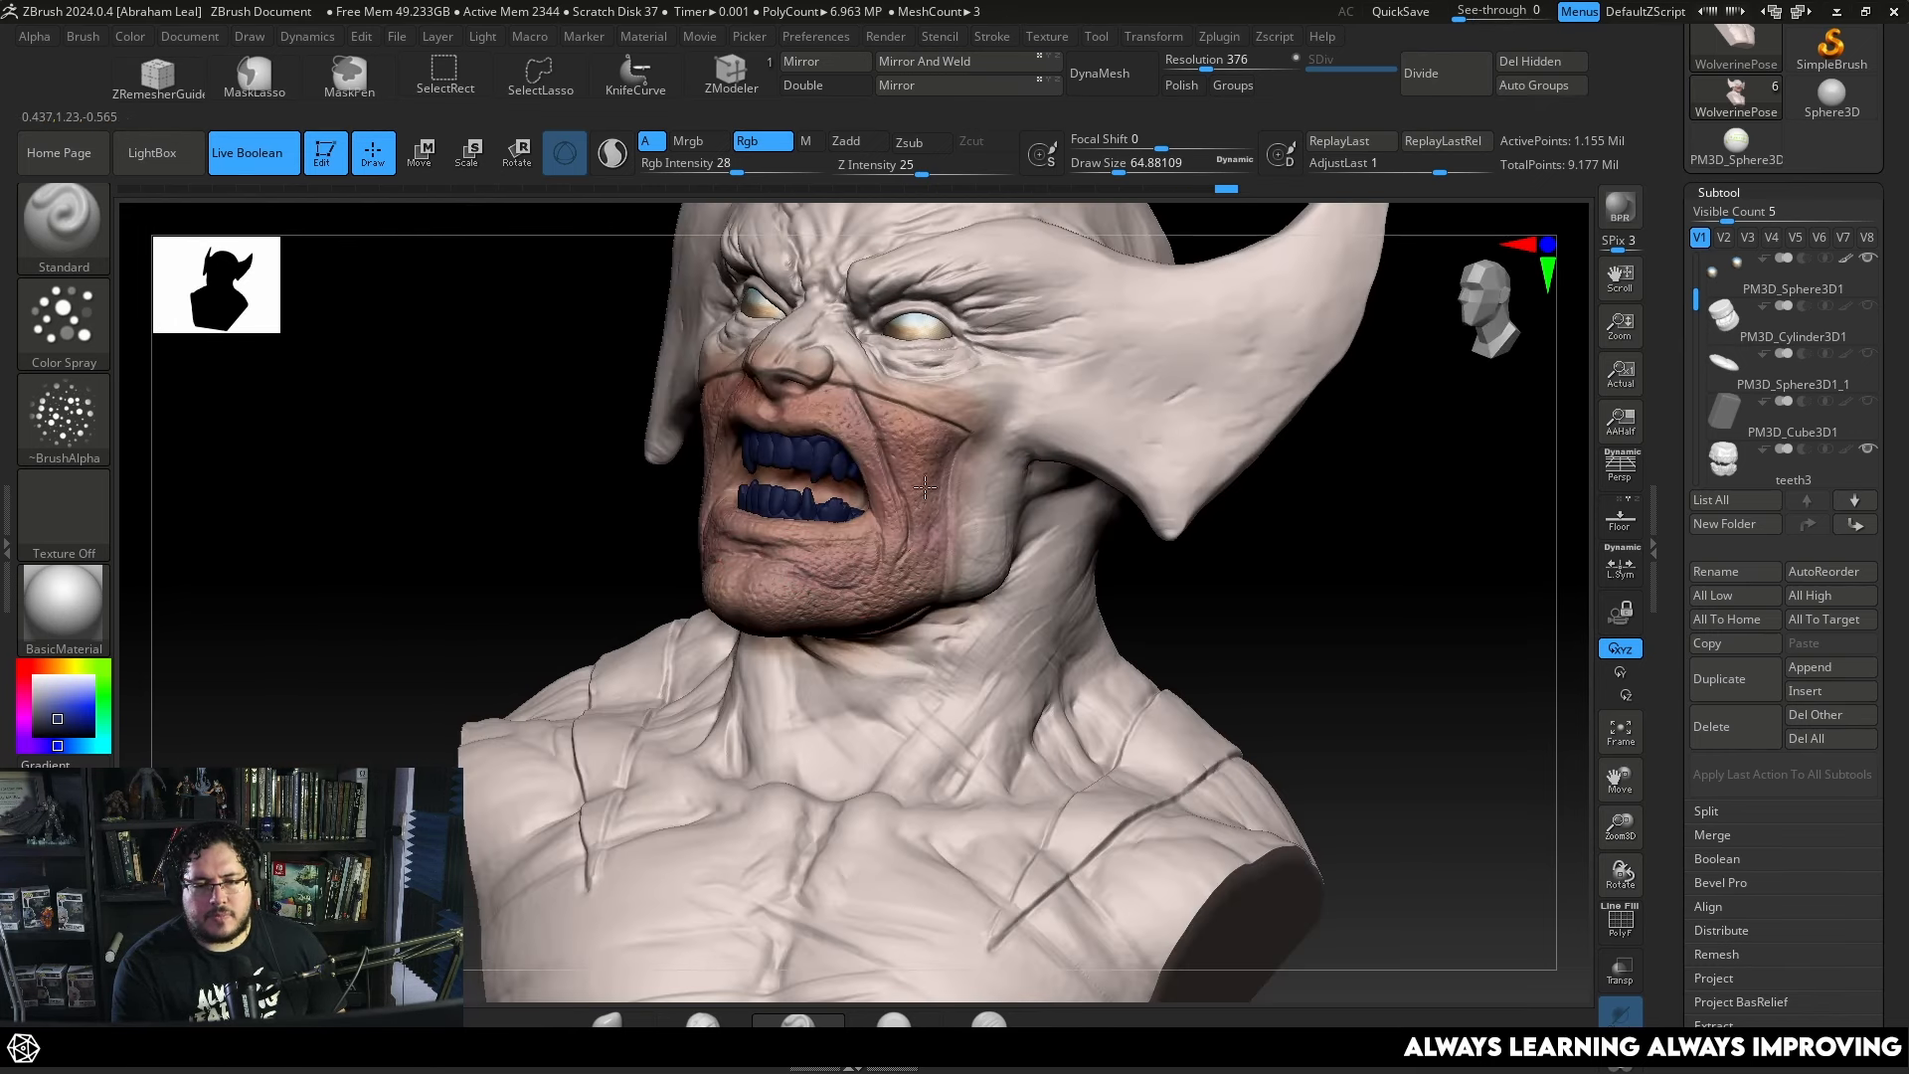
{"action": "right_click_drag", "start_coordinate": [676, 424], "coordinate": [866, 488]}
Switch the paint colour to a muted orange and spray it over one cheek and jaw at draw sizes of about 37 and 59.
{"action": "left_click_drag", "start_coordinate": [67, 718], "coordinate": [641, 396]}
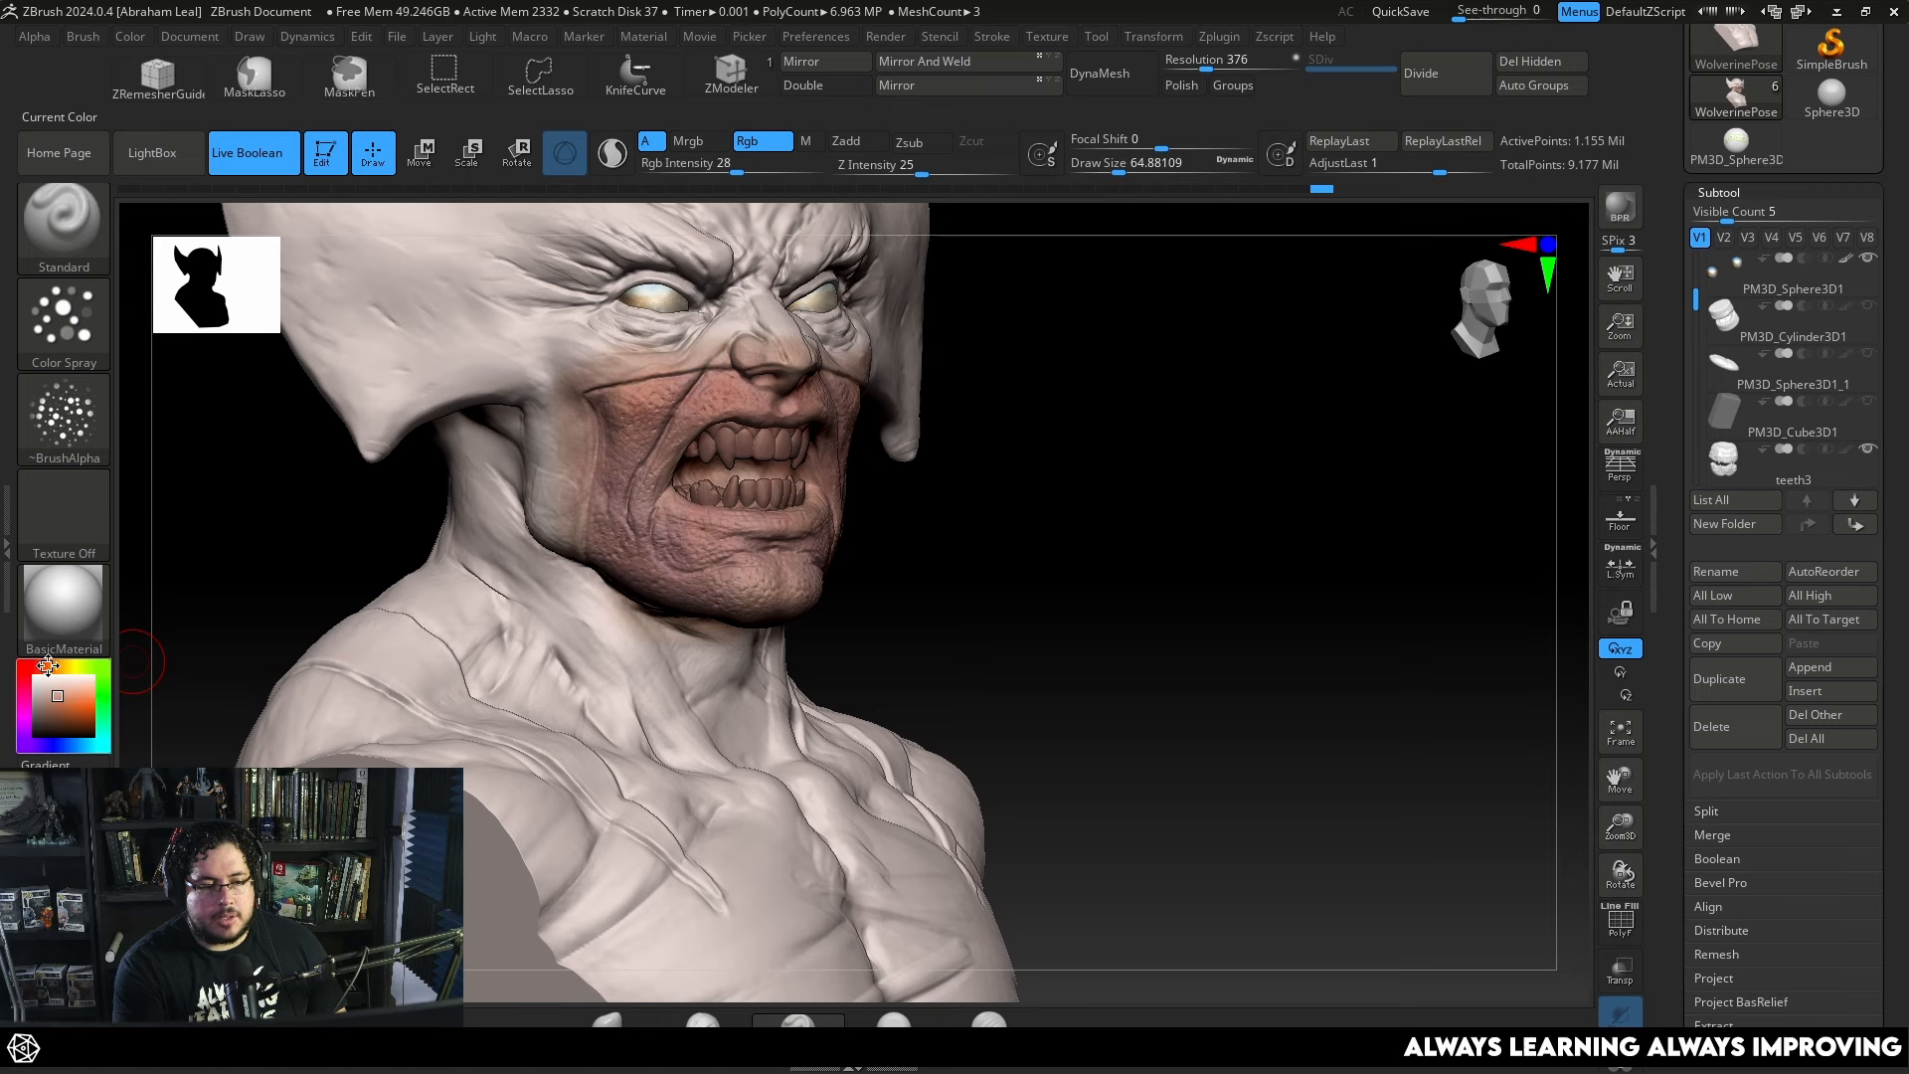
{"action": "key", "text": "space"}
{"action": "left_click_drag", "start_coordinate": [686, 408], "coordinate": [628, 407]}
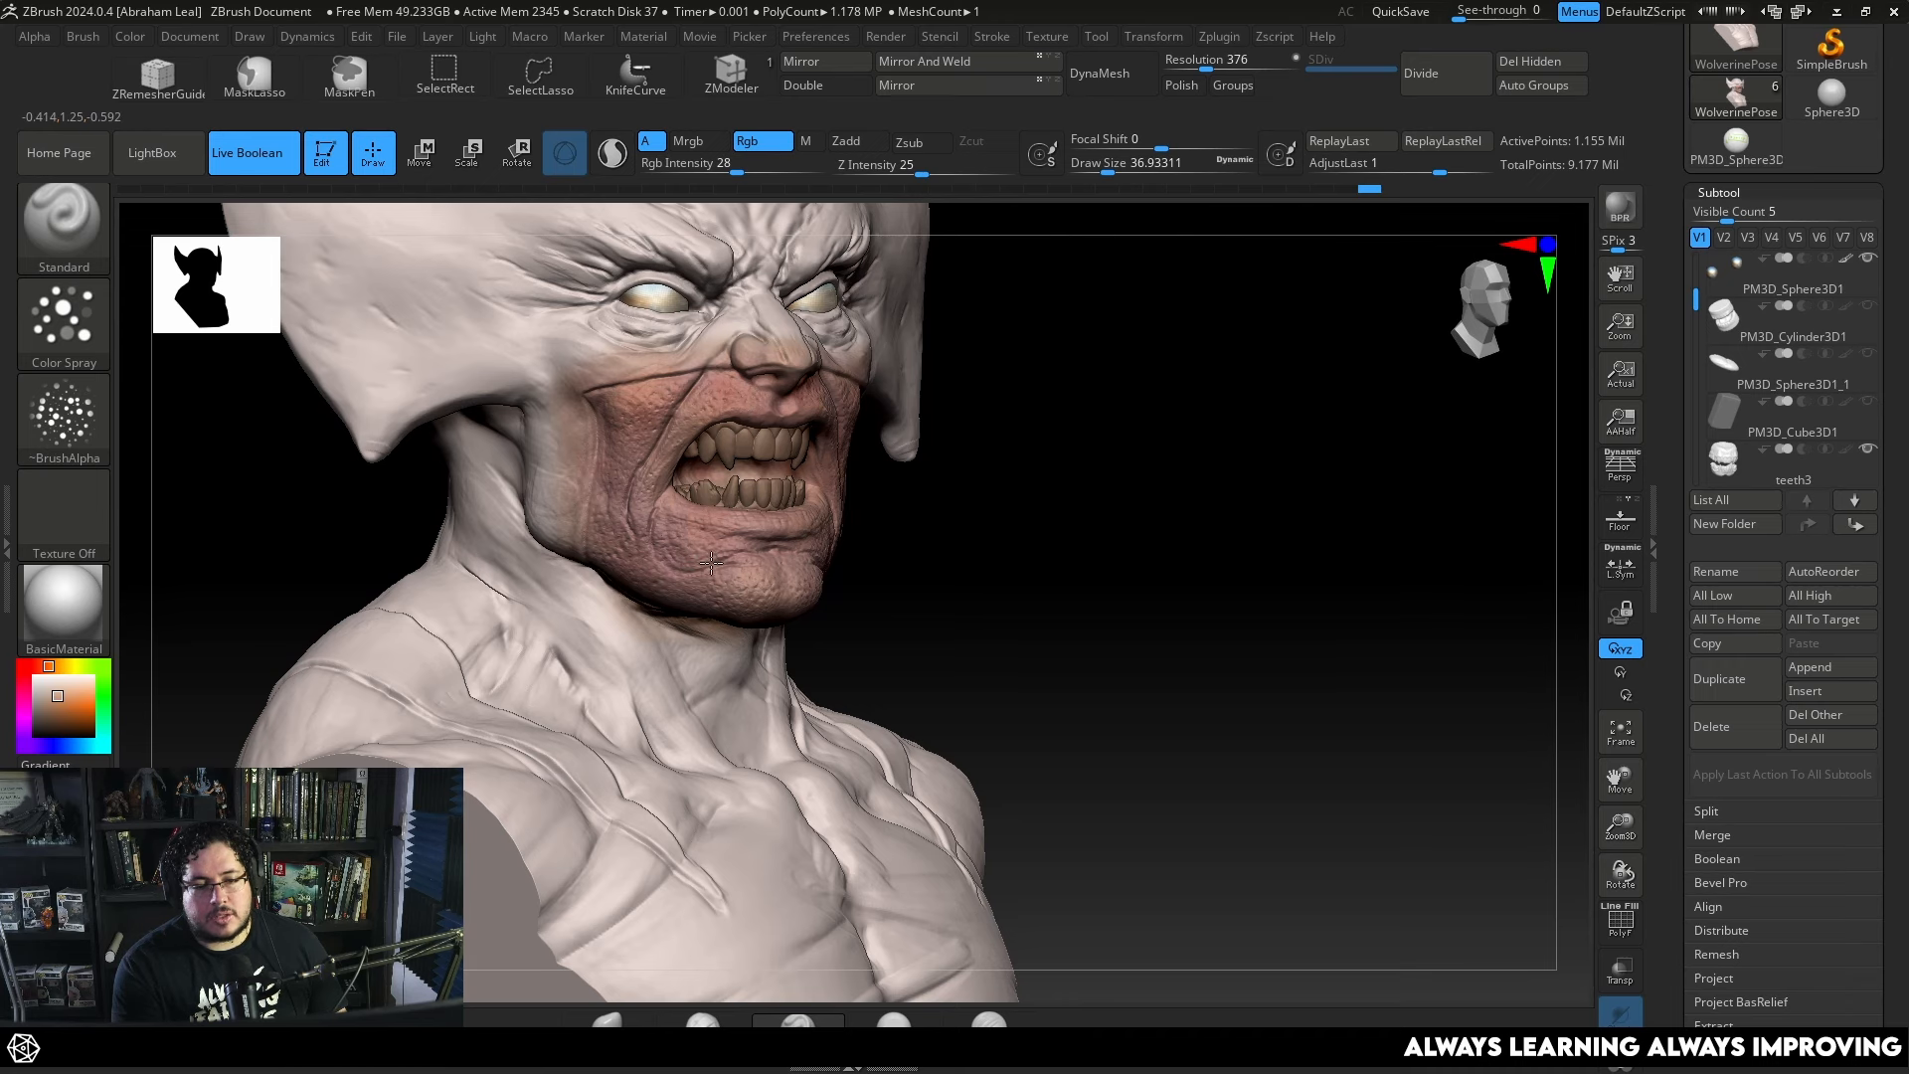
{"action": "key", "text": "space"}
{"action": "left_click_drag", "start_coordinate": [668, 529], "coordinate": [688, 529]}
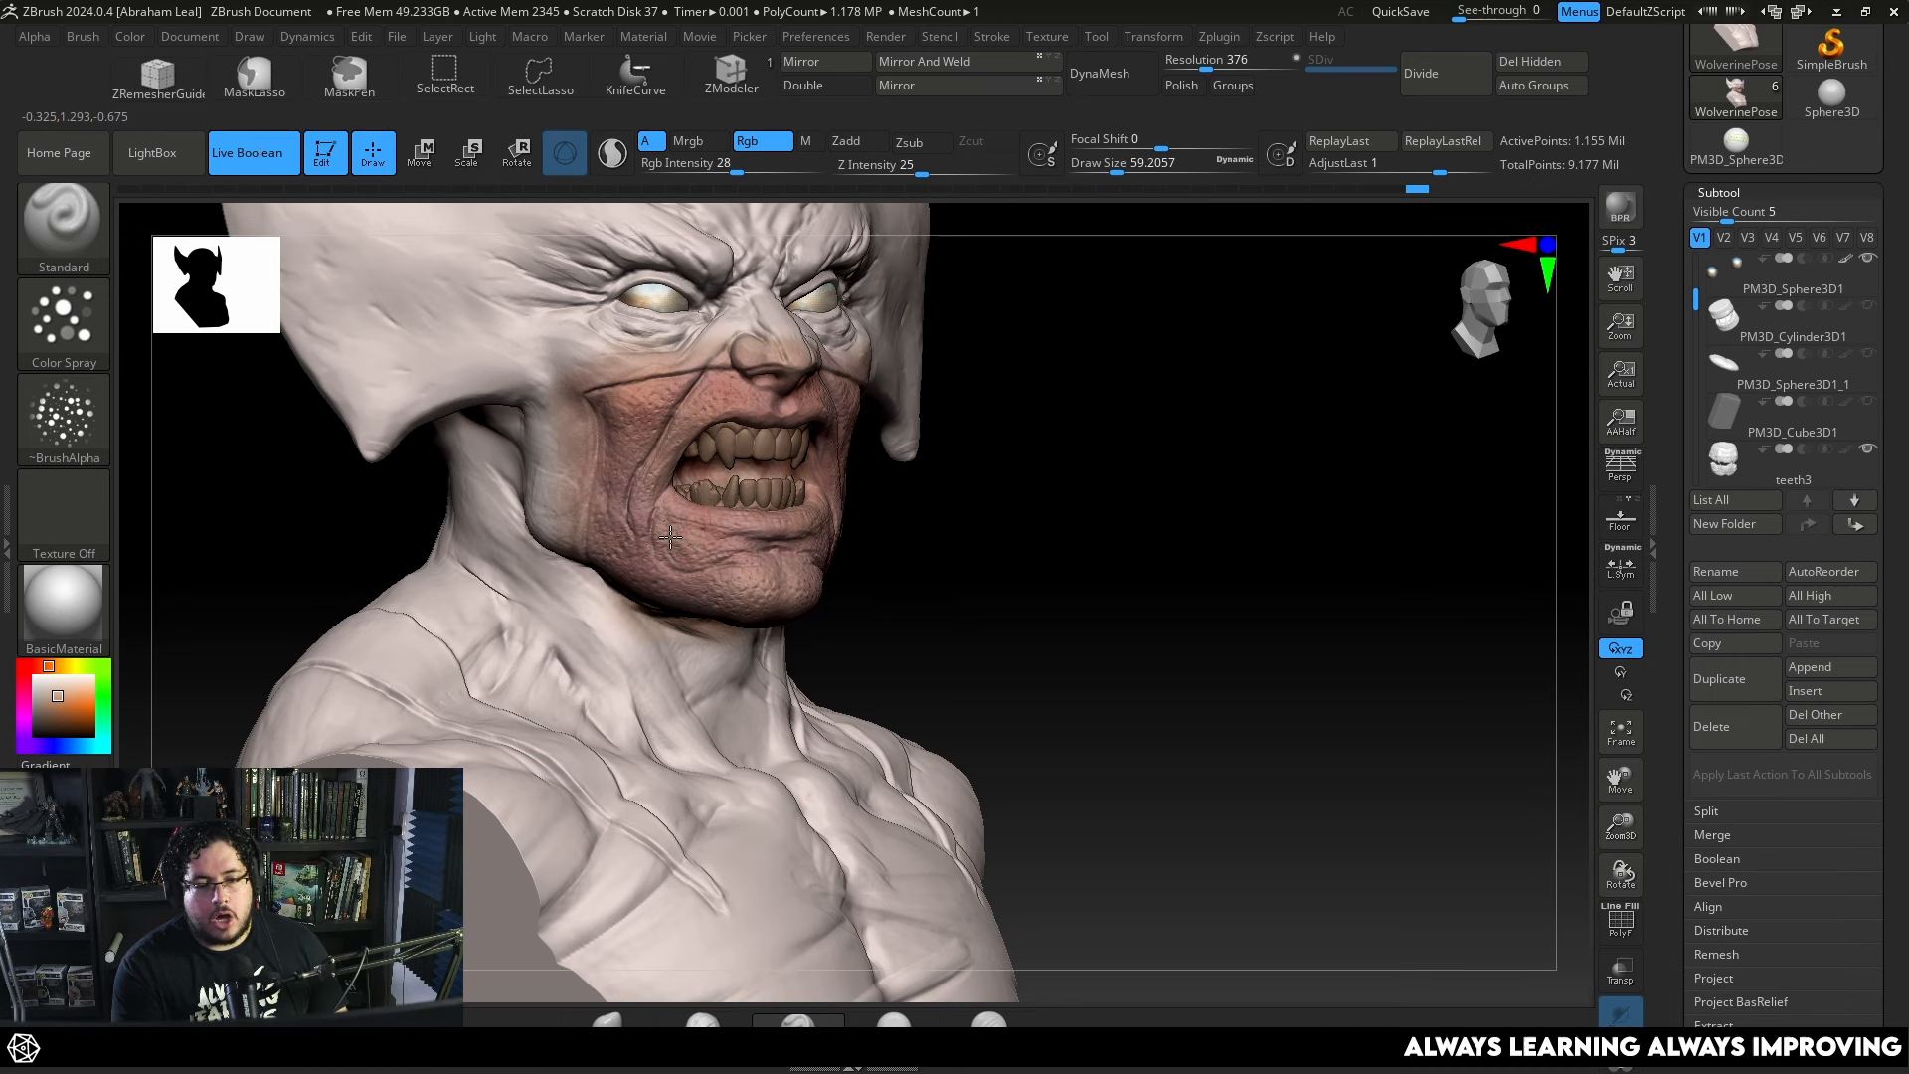
{"action": "left_click", "coordinate": [737, 593]}
Spray the muted orange over the opposite cheek, jaw and upper face folds with draw sizes of about 44 and 77.
{"action": "mouse_move", "coordinate": [880, 609]}
{"action": "left_mouse_down", "text": "shift"}
{"action": "mouse_move", "coordinate": [838, 605]}
{"action": "mouse_move", "coordinate": [818, 574]}
{"action": "left_mouse_up", "text": "shift"}
{"action": "right_click_drag", "start_coordinate": [906, 602], "coordinate": [799, 587]}
{"action": "key", "text": "bracketleft"}
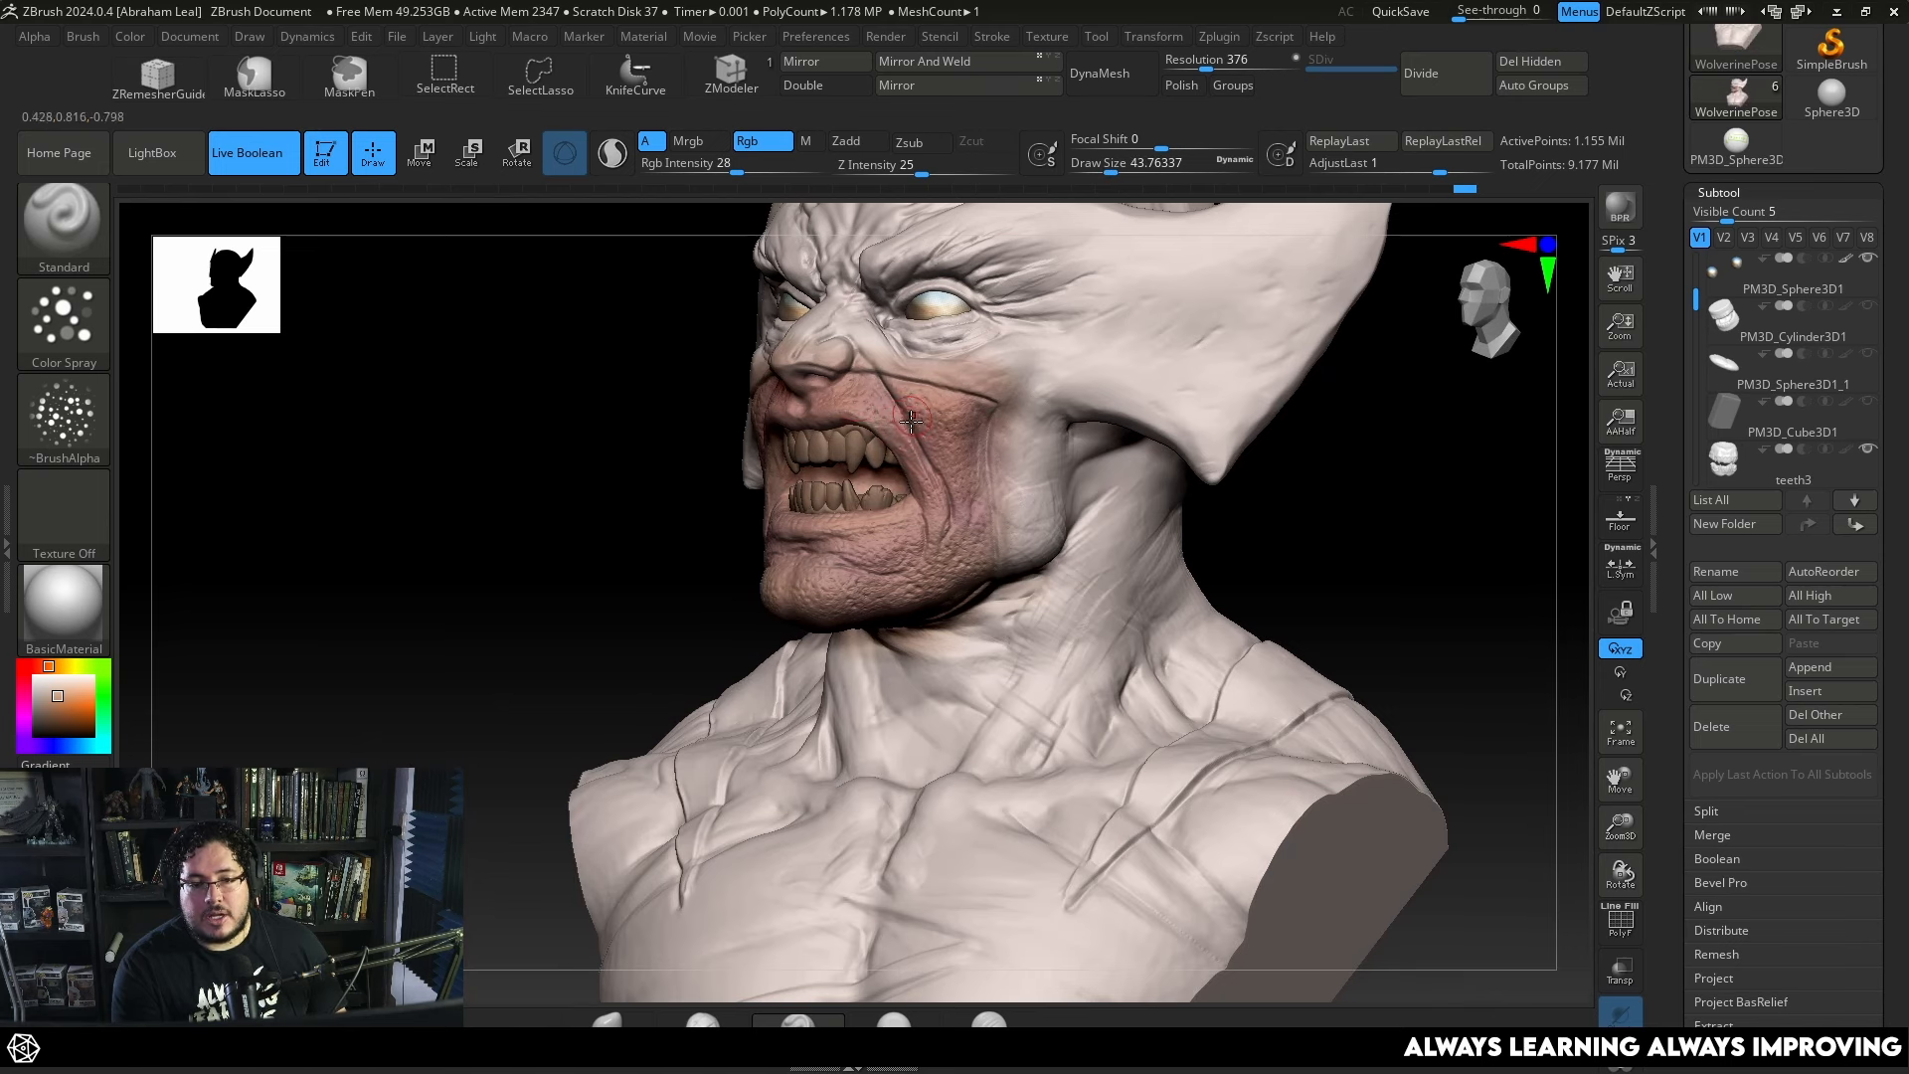
{"action": "mouse_move", "coordinate": [917, 396]}
{"action": "left_mouse_down"}
{"action": "mouse_move", "coordinate": [928, 425]}
{"action": "mouse_move", "coordinate": [946, 420]}
{"action": "mouse_move", "coordinate": [962, 503]}
{"action": "left_mouse_up"}
{"action": "key", "text": "space"}
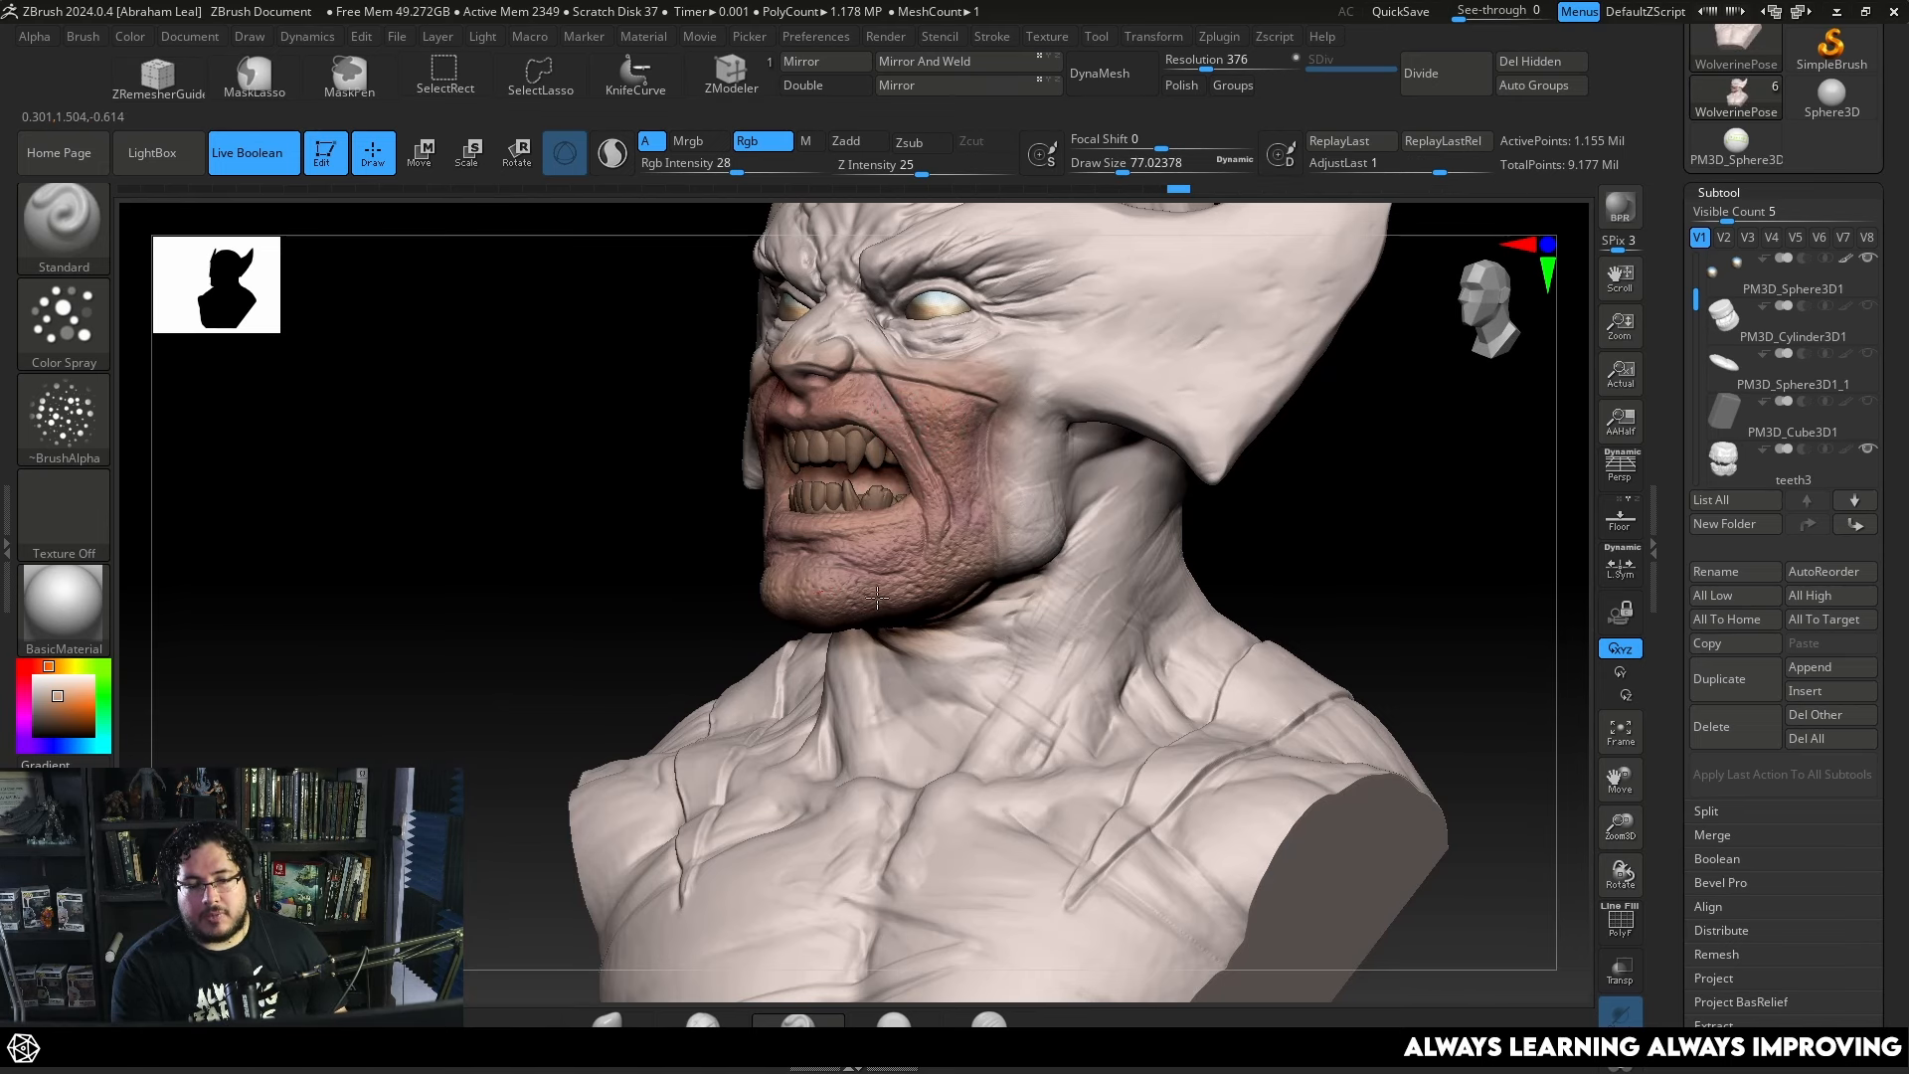
{"action": "right_click_drag", "start_coordinate": [901, 591], "coordinate": [702, 609]}
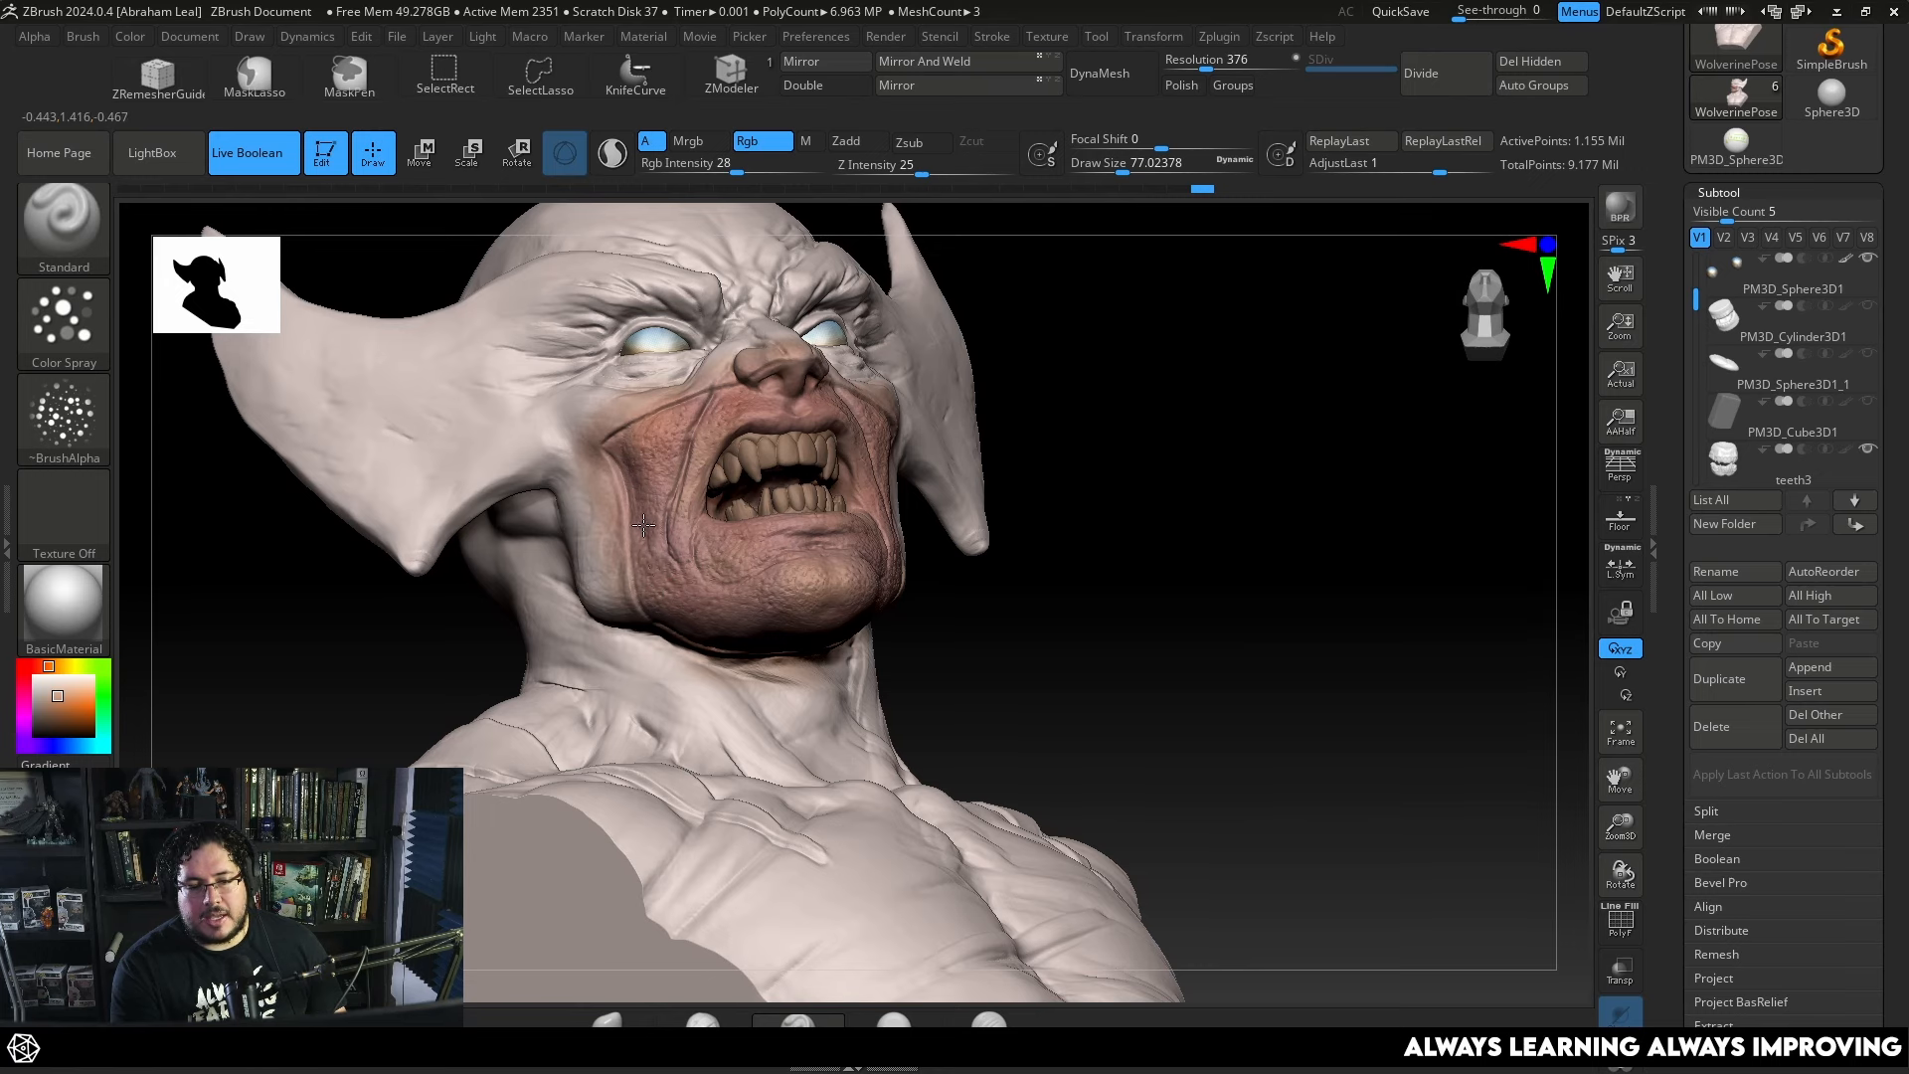
{"action": "left_click_drag", "start_coordinate": [748, 395], "coordinate": [741, 406]}
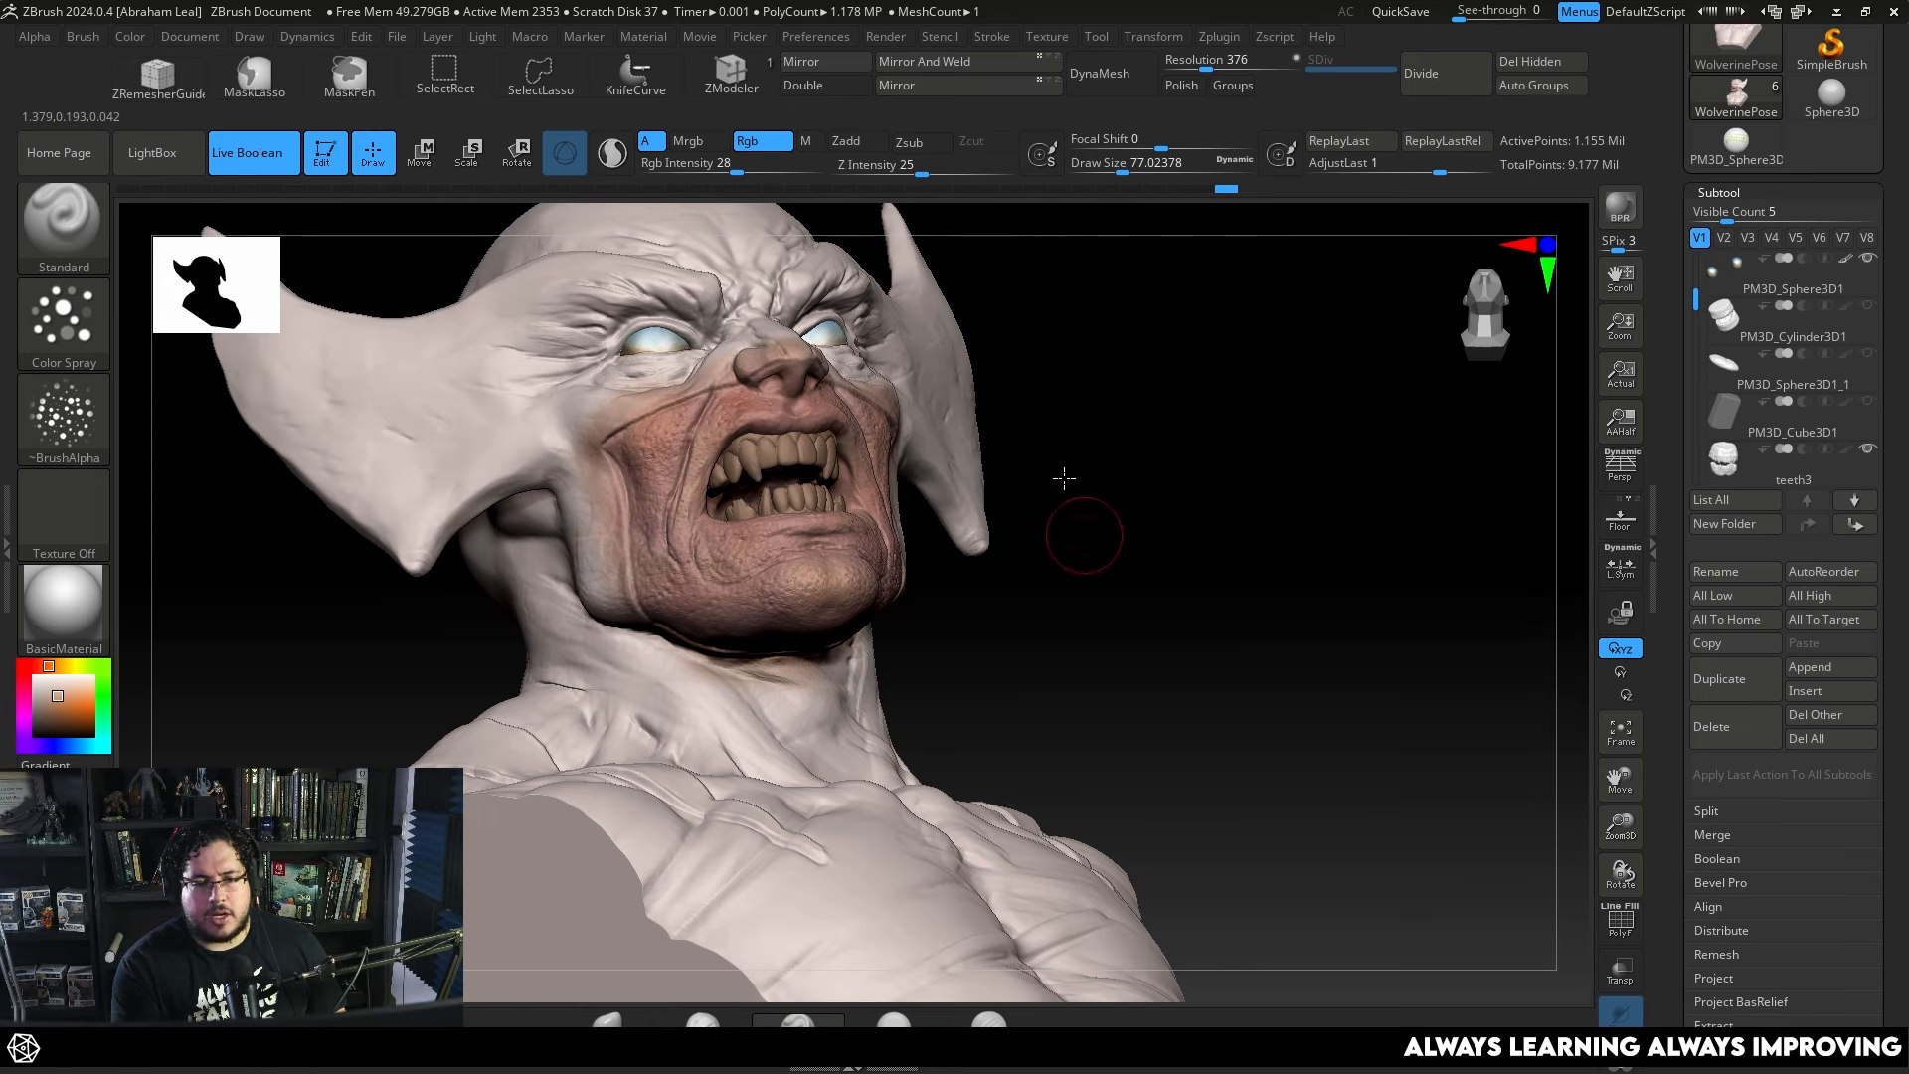
{"action": "right_click_drag", "start_coordinate": [1074, 517], "coordinate": [1083, 422]}
{"action": "right_click_drag", "start_coordinate": [1134, 354], "coordinate": [1069, 349], "text": "ctrl"}
{"action": "mouse_move", "coordinate": [1069, 349]}
{"action": "right_mouse_down"}
{"action": "mouse_move", "coordinate": [1074, 486]}
{"action": "mouse_move", "coordinate": [1049, 419]}
{"action": "mouse_move", "coordinate": [1149, 459]}
{"action": "right_mouse_up"}
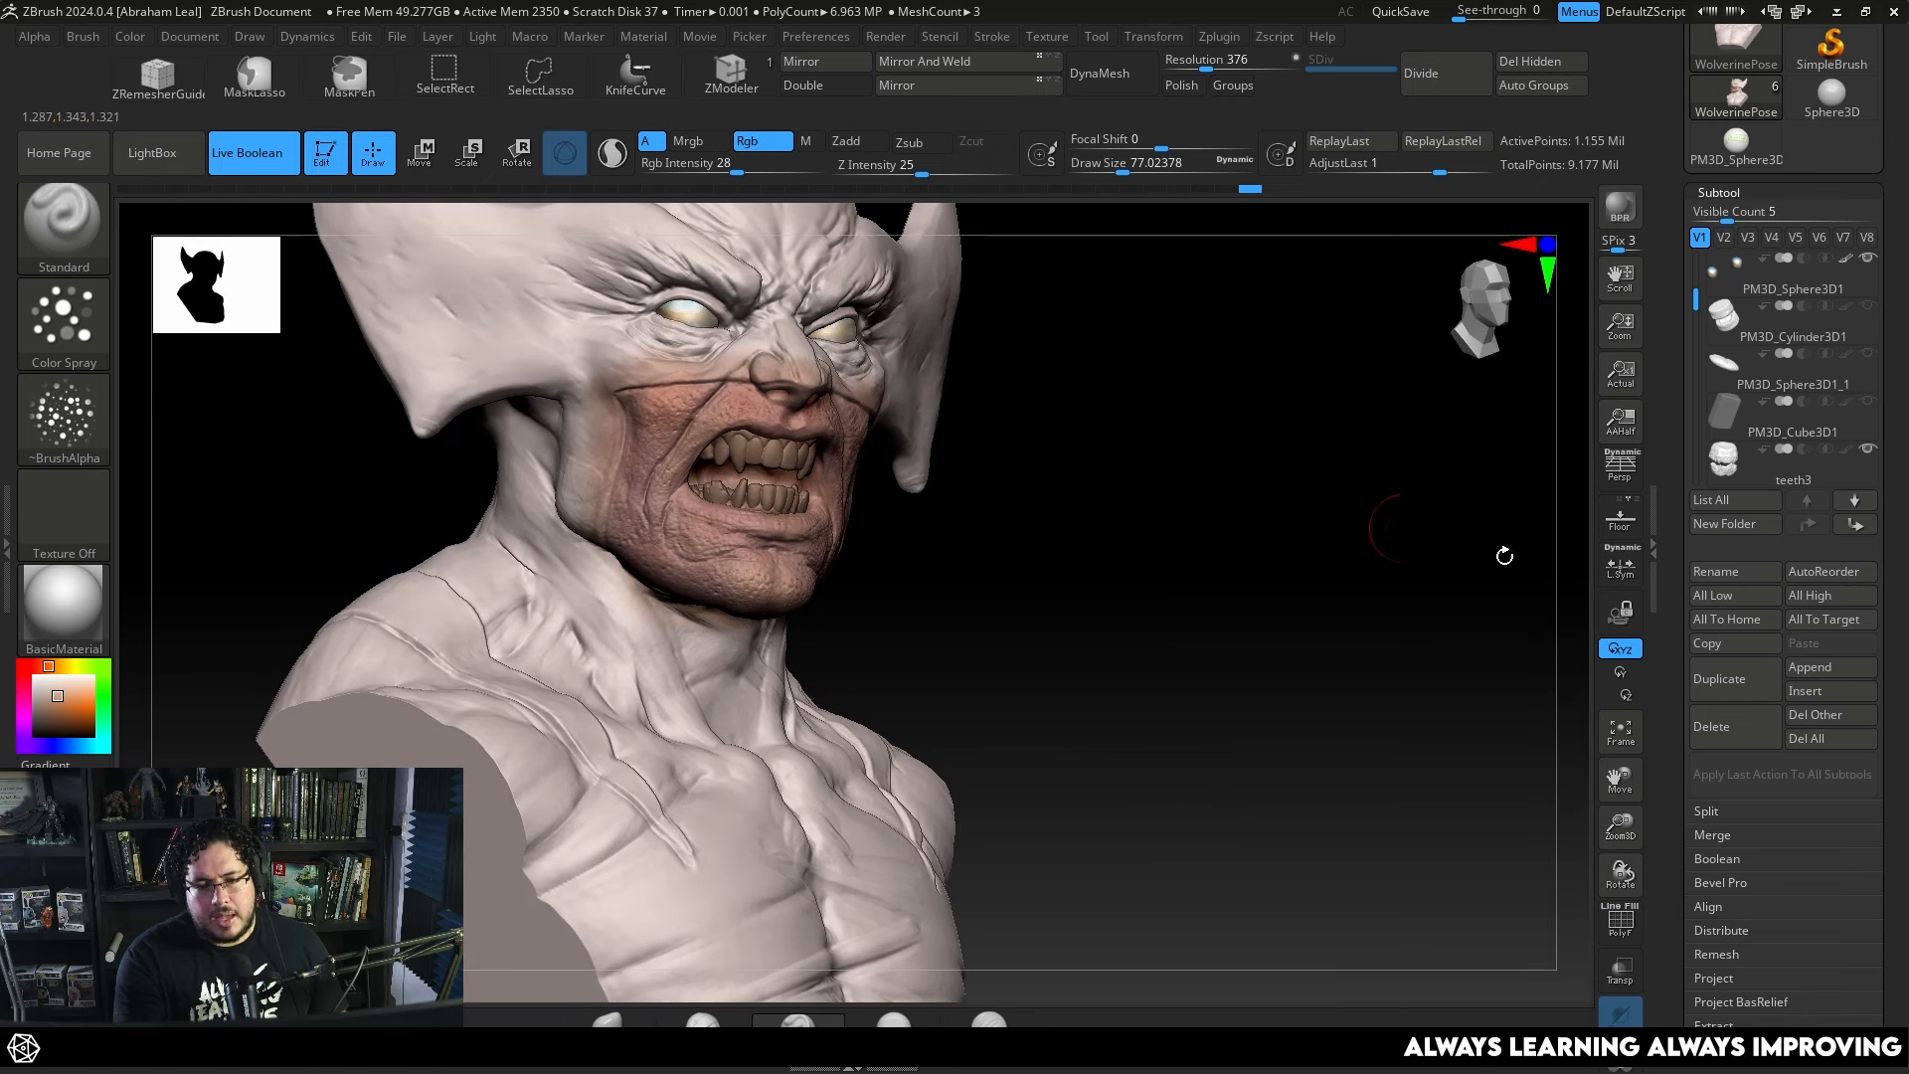
Mask the bust by cavity with Blur 2 and Intensity 100.
{"action": "scroll", "coordinate": [1879, 553], "scroll_direction": "down", "scroll_amount": 5}
{"action": "scroll", "coordinate": [1882, 554], "scroll_direction": "down", "scroll_amount": 3}
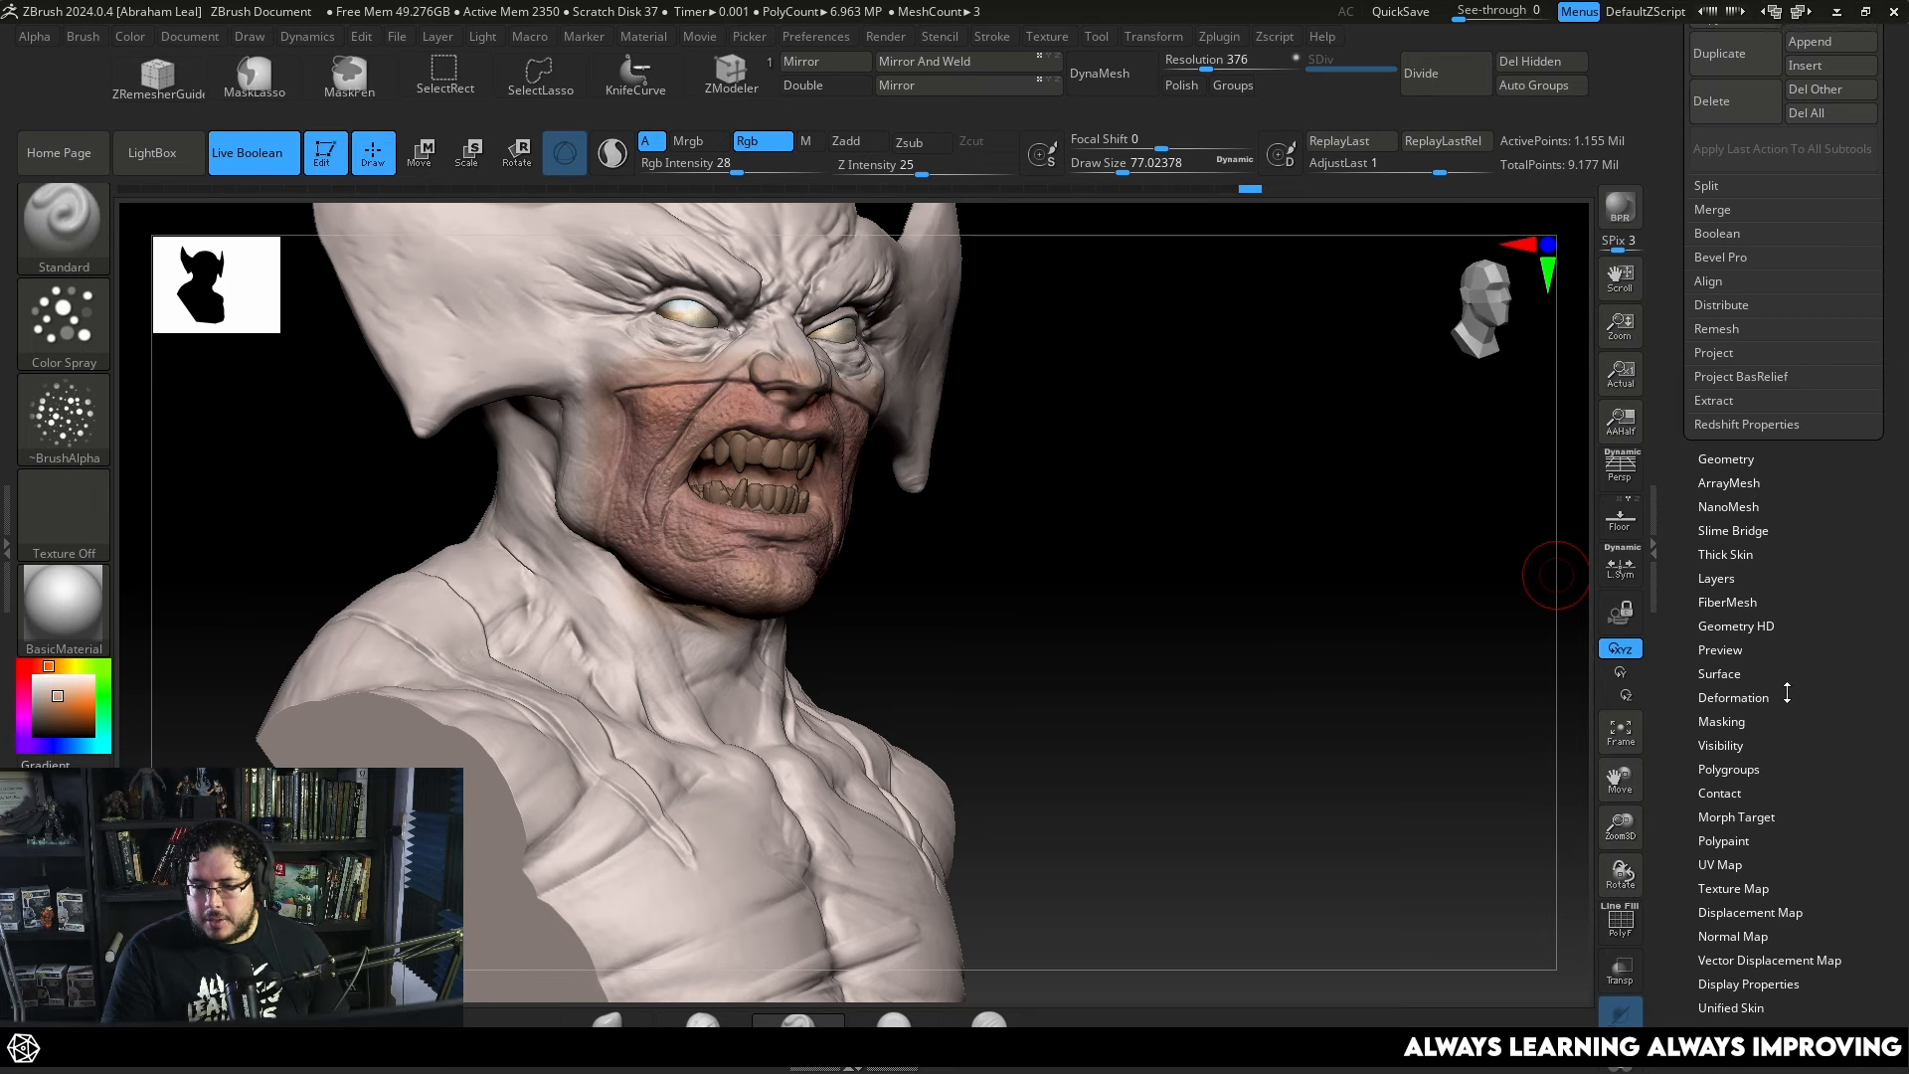
{"action": "scroll", "coordinate": [1750, 517], "scroll_direction": "down", "scroll_amount": 1}
{"action": "left_click", "coordinate": [1740, 665]}
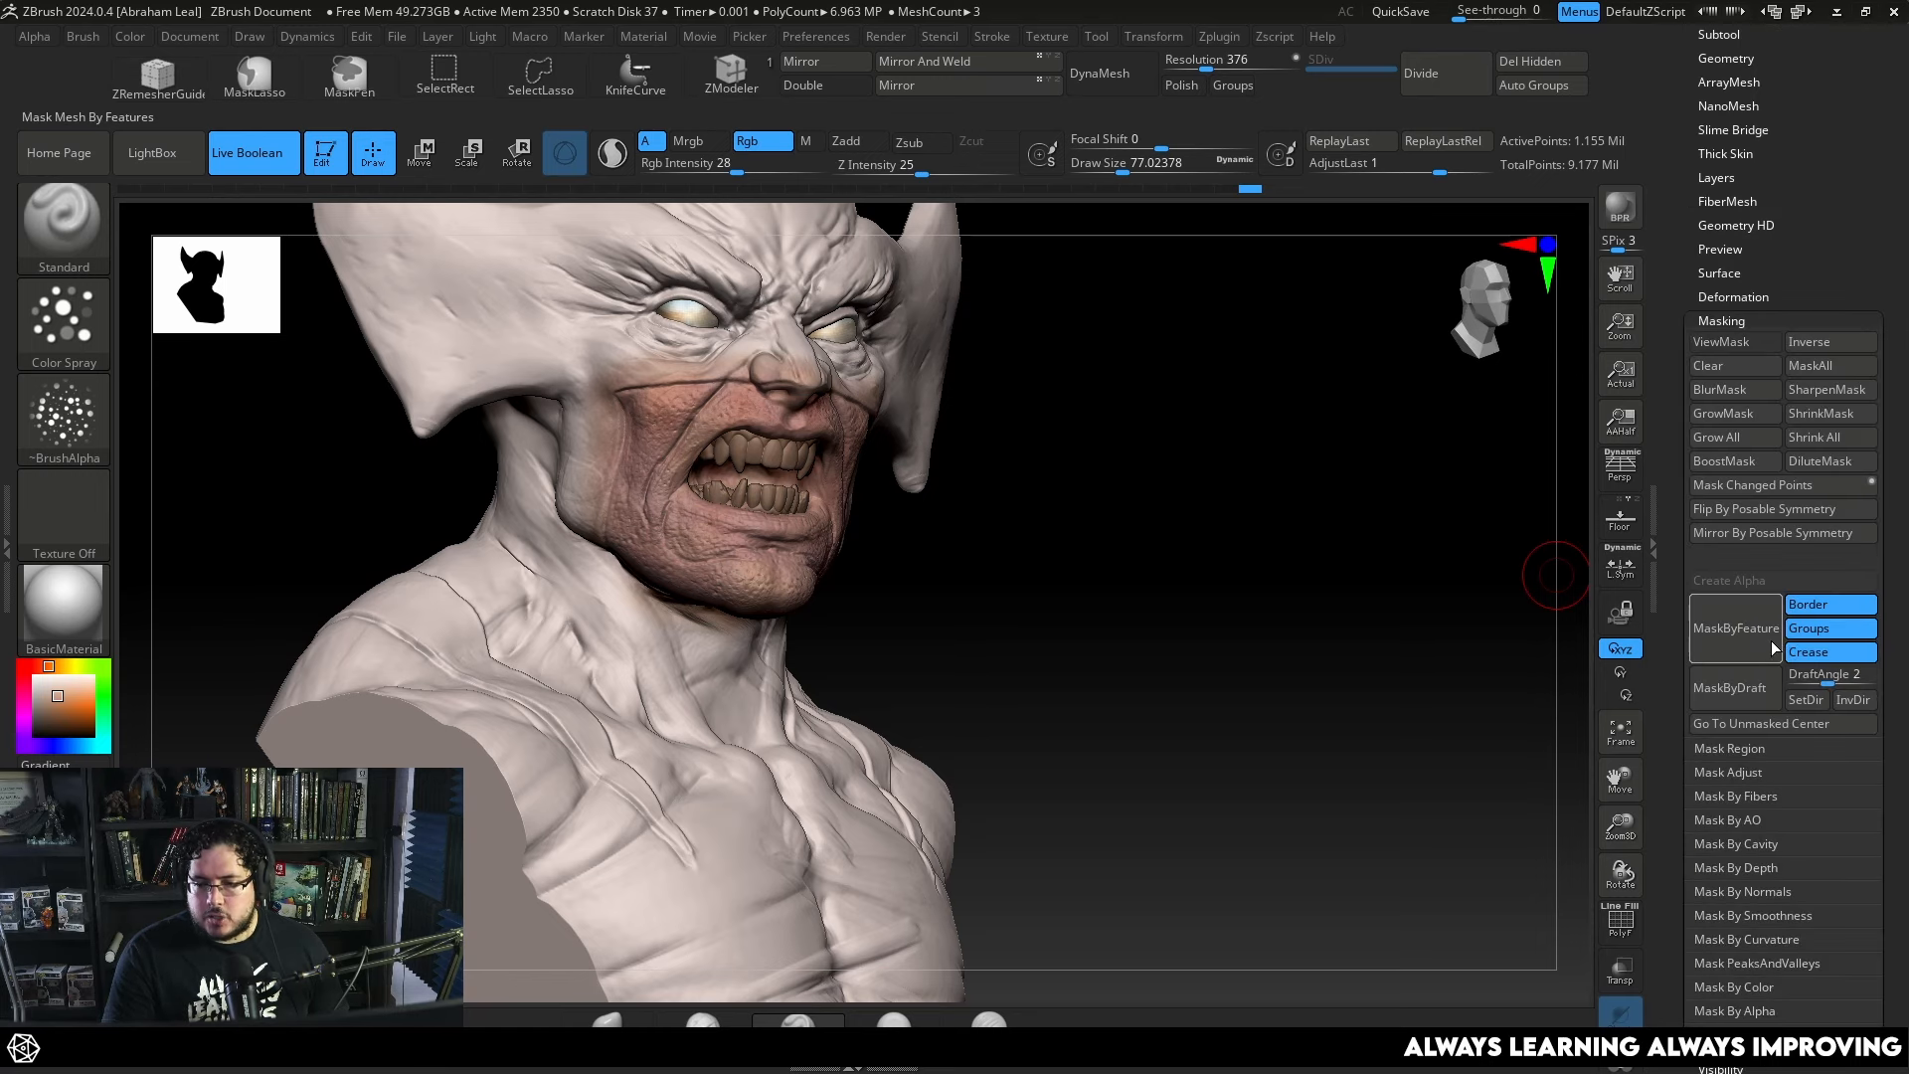
{"action": "left_click", "coordinate": [1746, 848]}
{"action": "left_click", "coordinate": [1744, 866]}
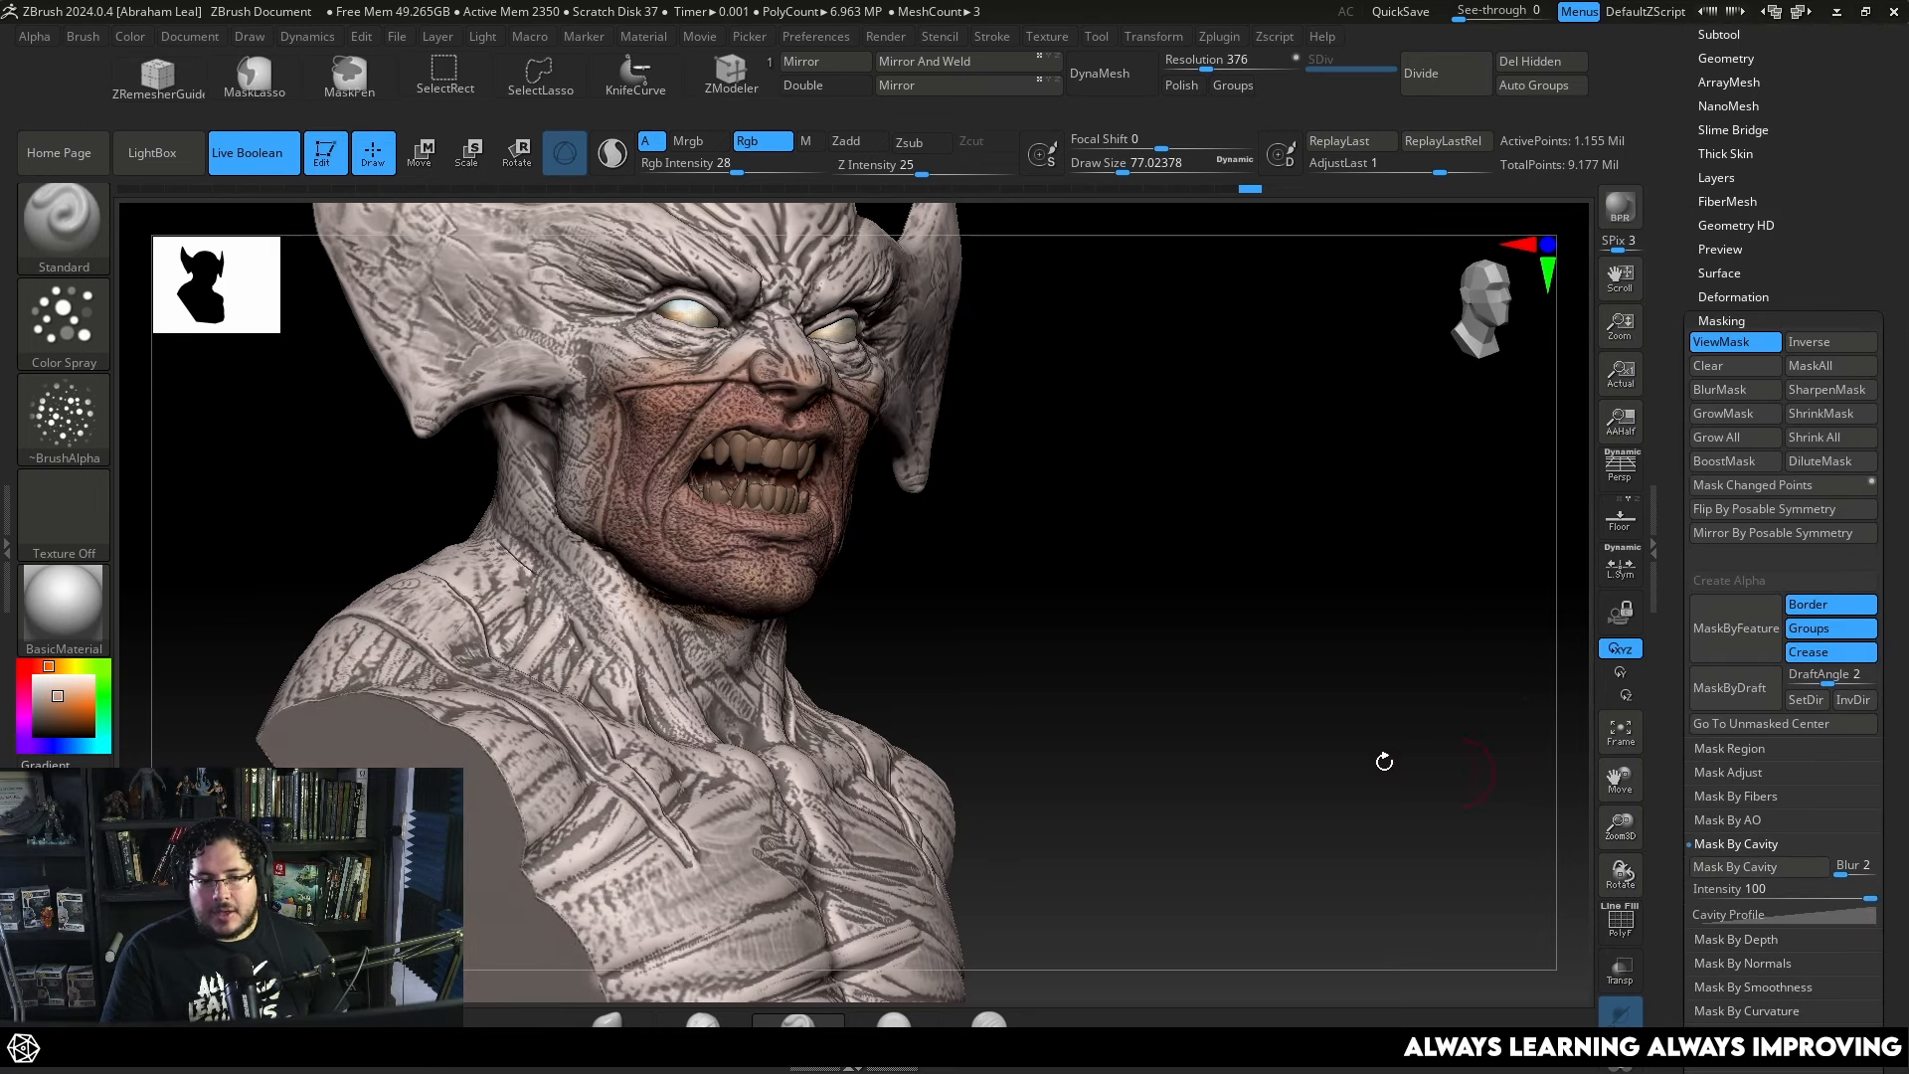
{"action": "mouse_move", "coordinate": [1306, 907]}
{"action": "left_mouse_down"}
{"action": "mouse_move", "coordinate": [1279, 682]}
{"action": "mouse_move", "coordinate": [1343, 733]}
{"action": "mouse_move", "coordinate": [1298, 723]}
{"action": "left_mouse_up"}
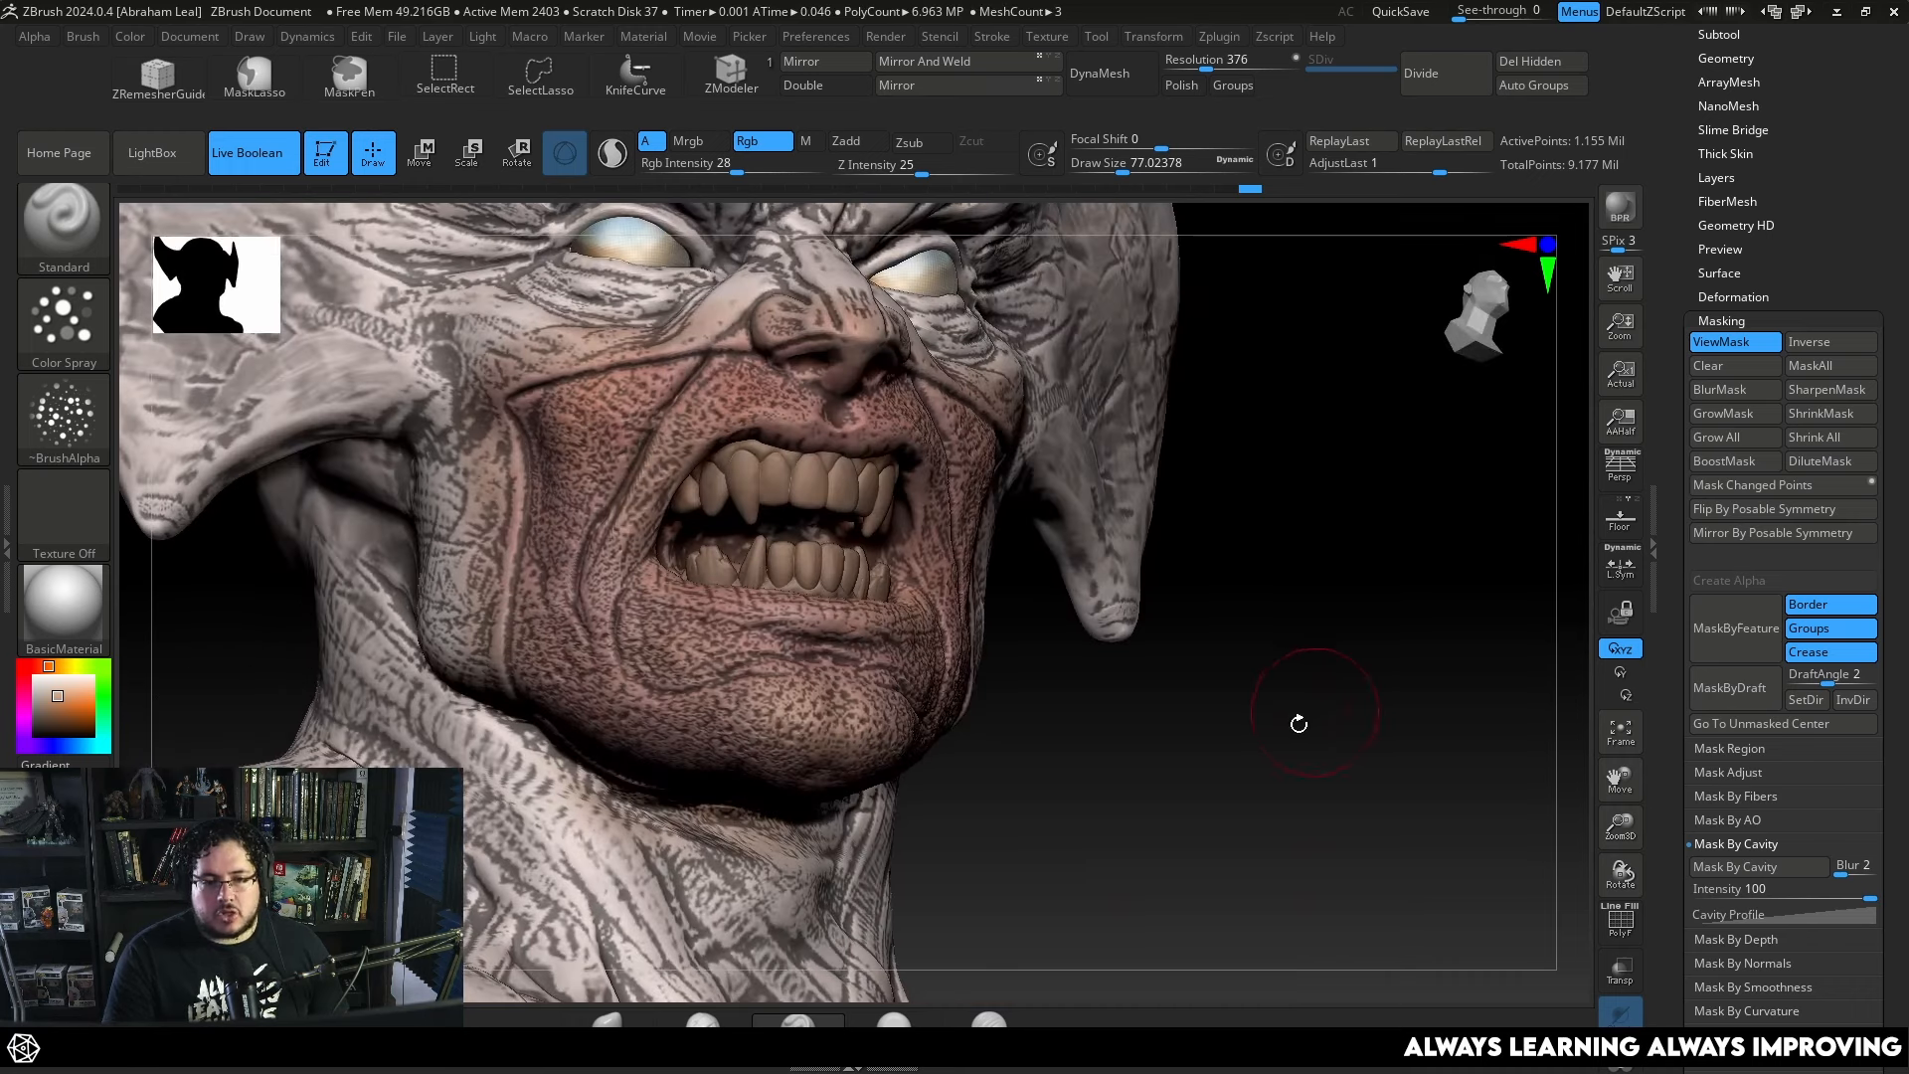
Invert the cavity mask on the bust and blur it.
{"action": "key", "text": "ctrl+i"}
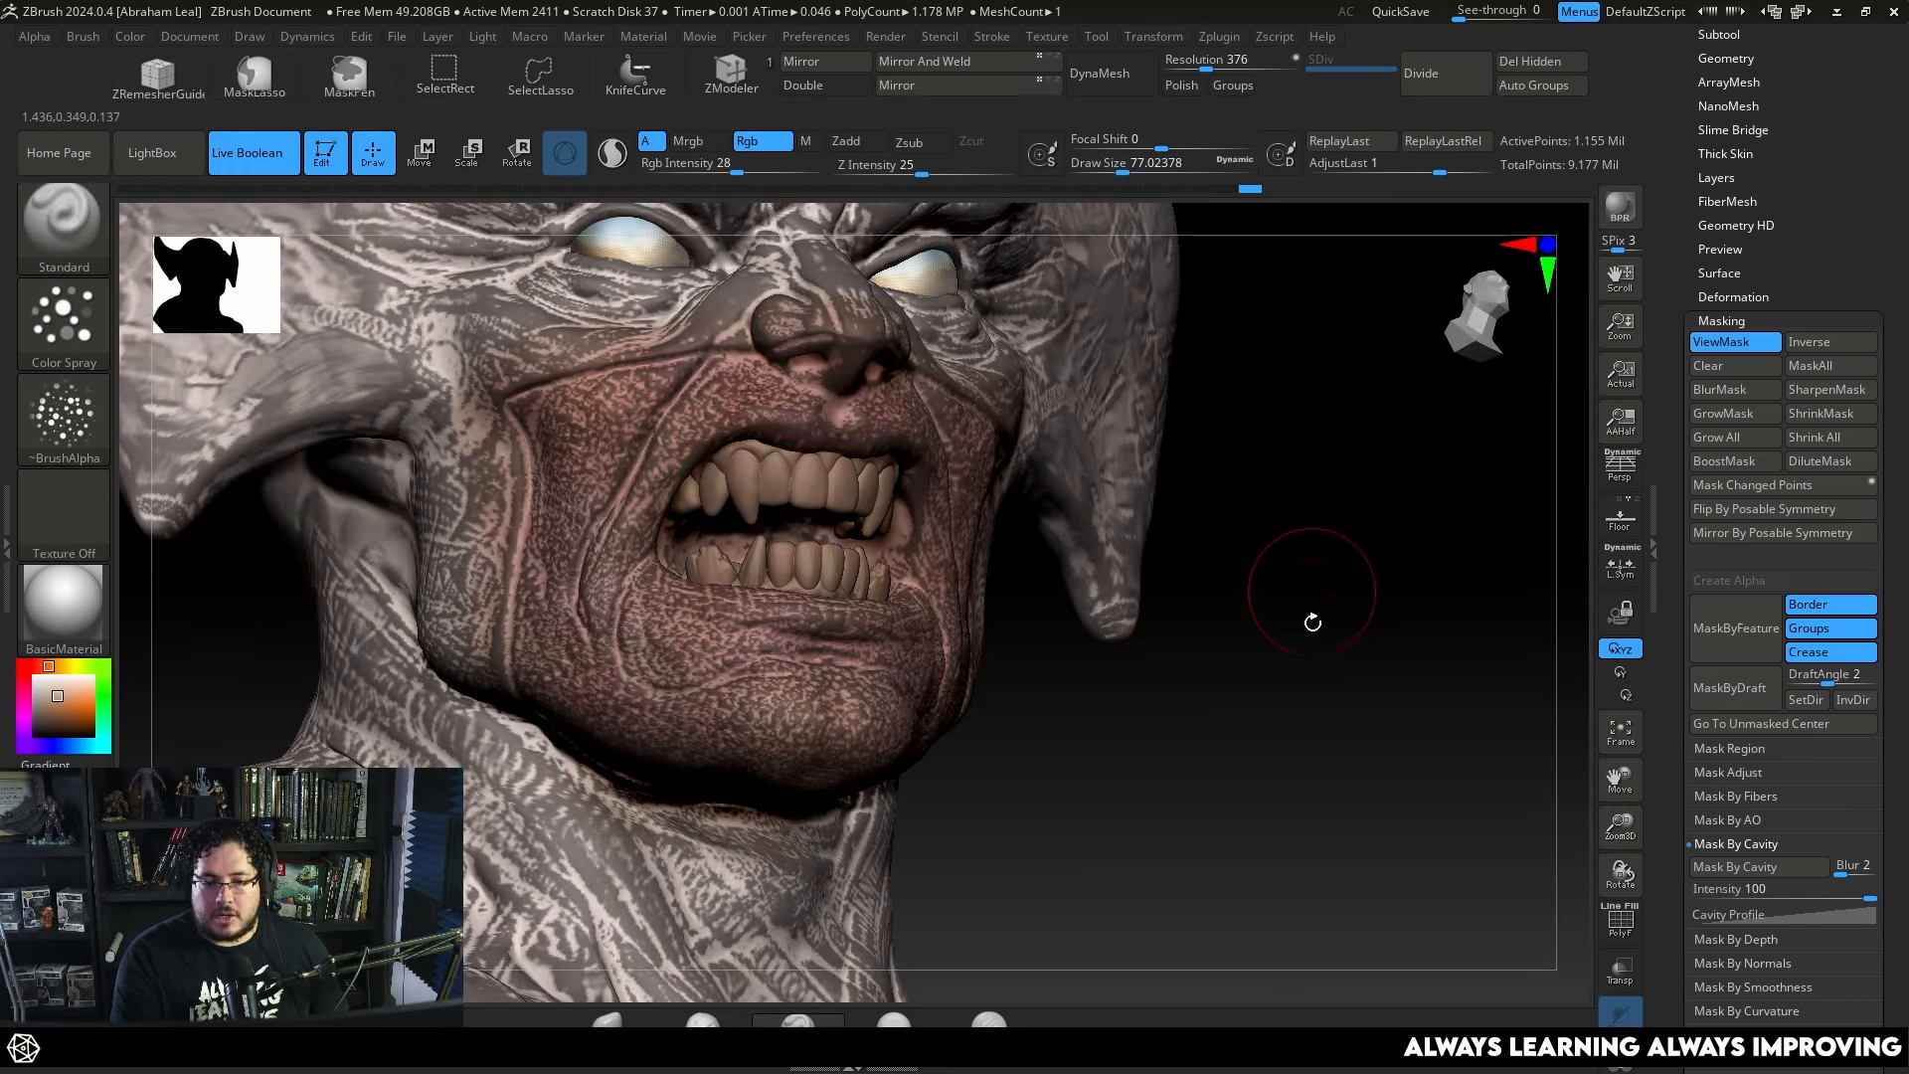
{"action": "left_click_drag", "start_coordinate": [1313, 622], "coordinate": [1447, 540]}
{"action": "left_click", "coordinate": [1745, 320]}
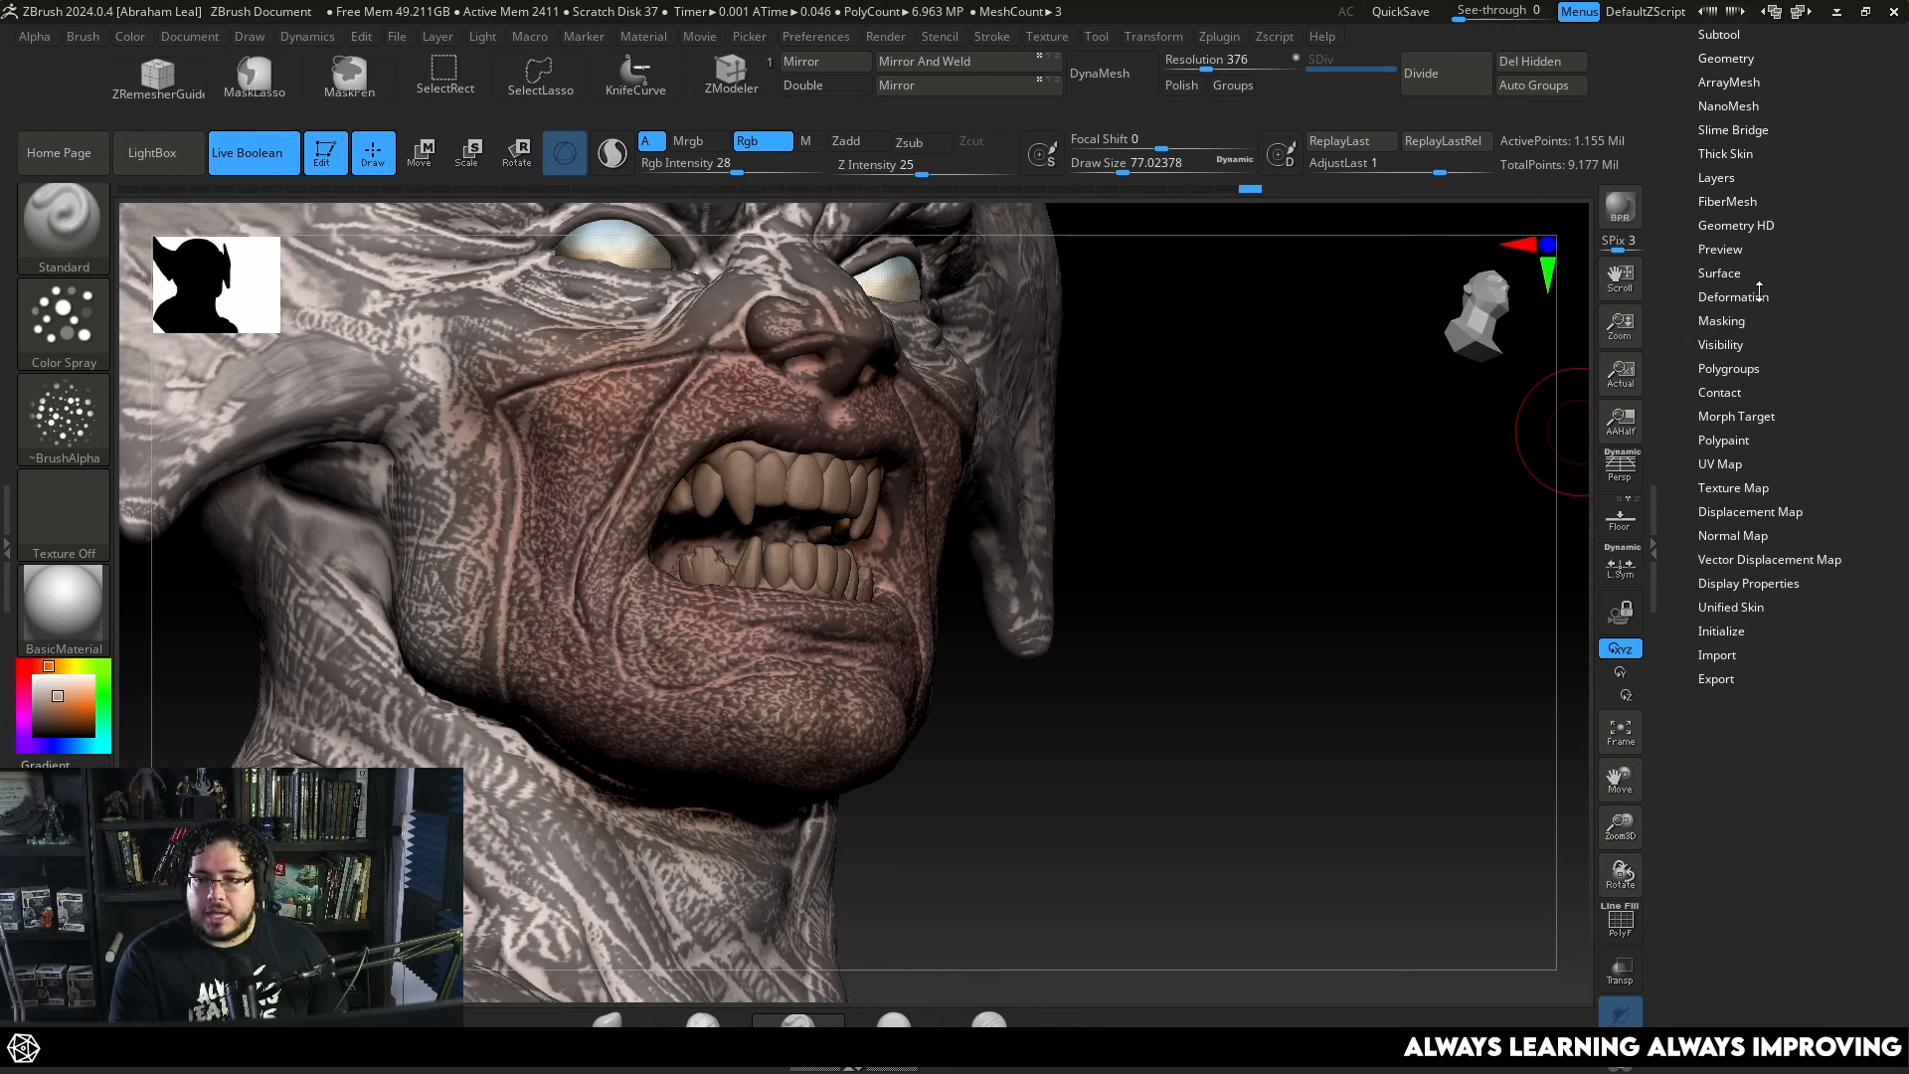
{"action": "left_click", "coordinate": [1742, 317]}
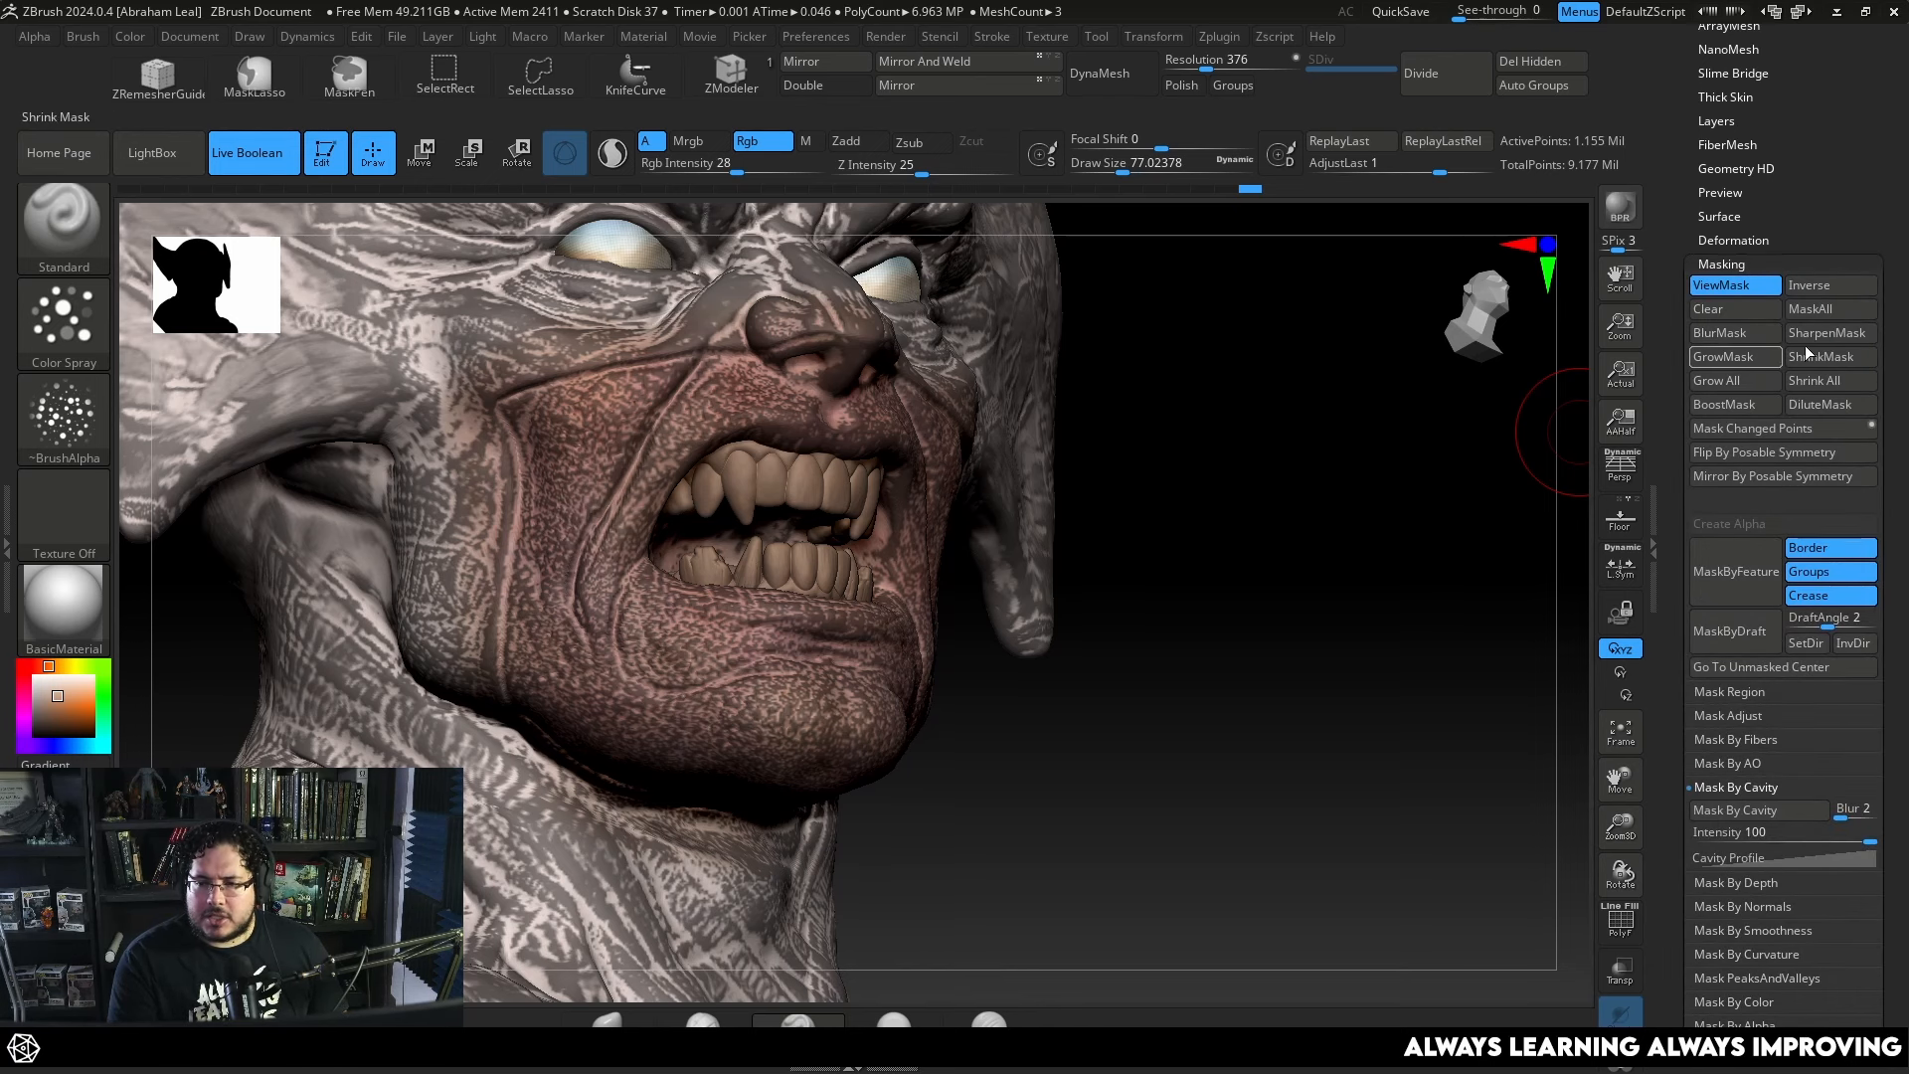
{"action": "left_click", "coordinate": [1739, 342]}
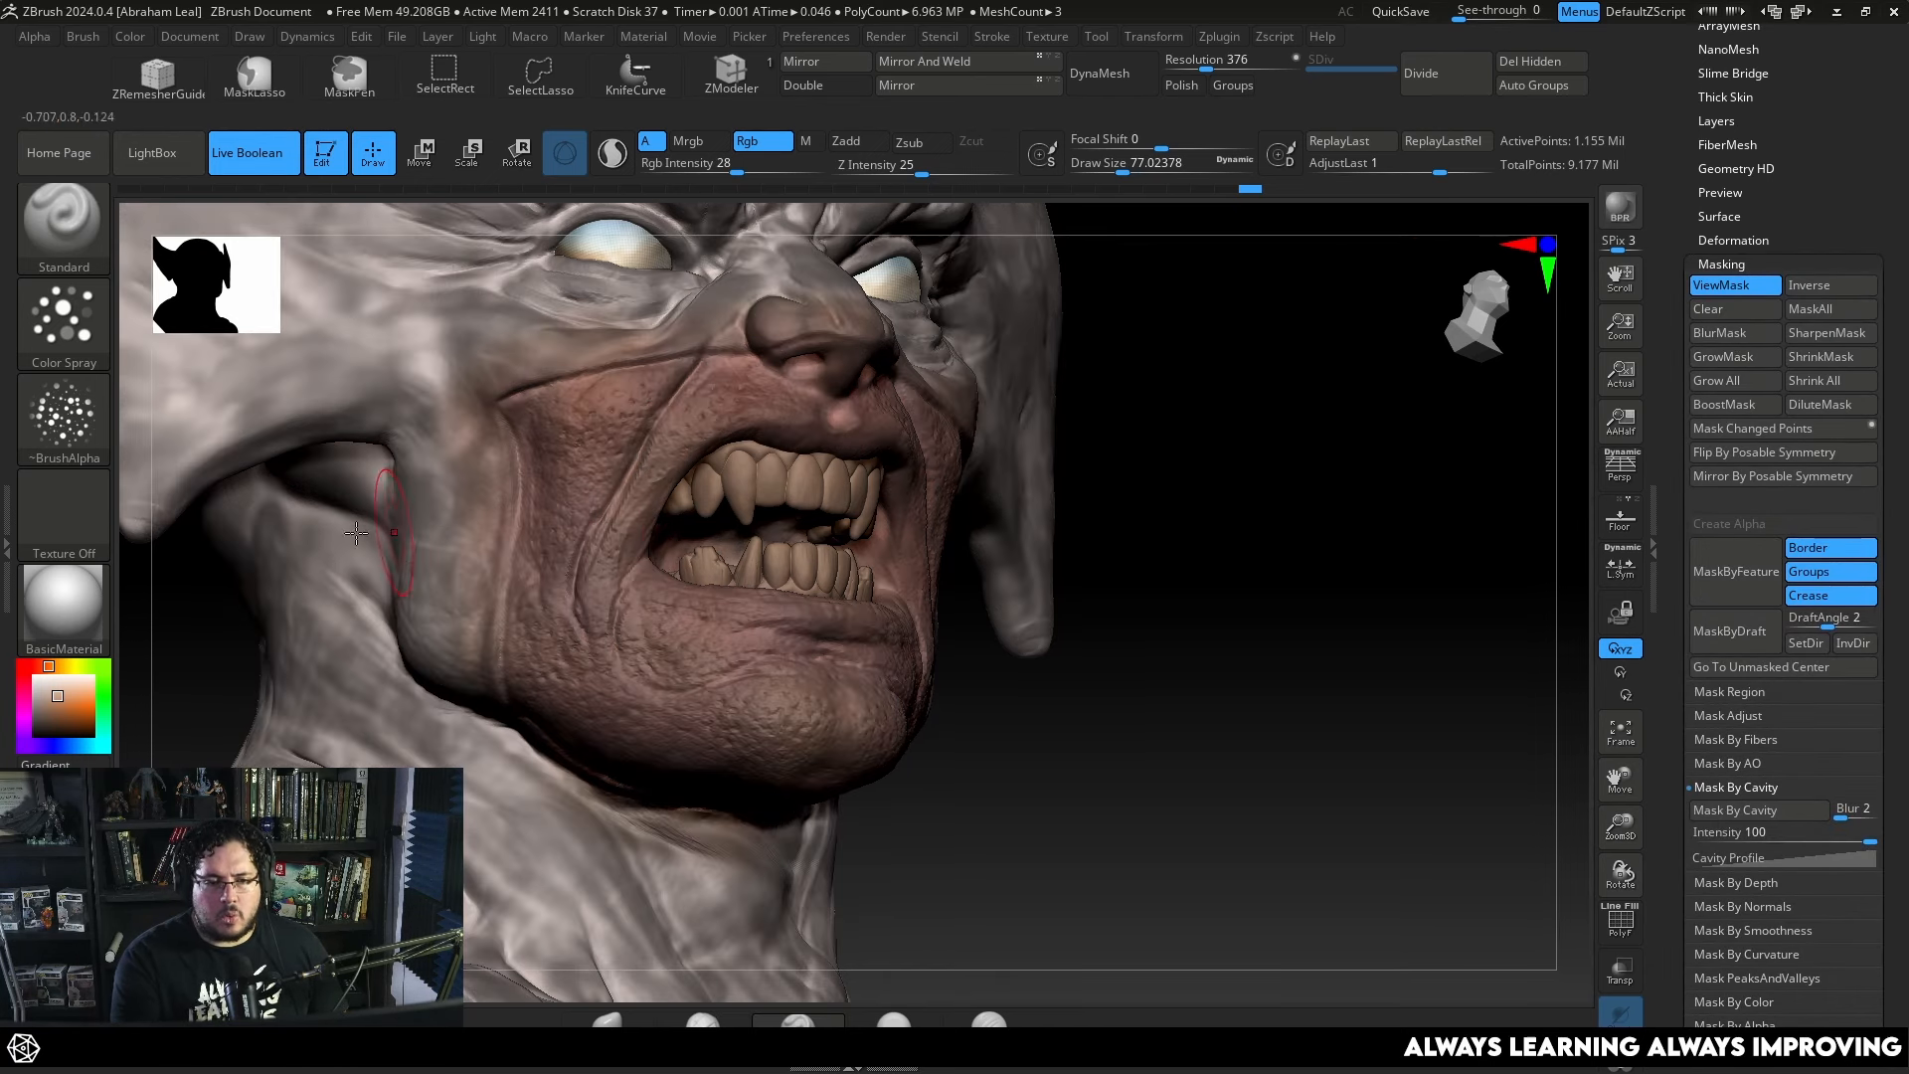
Set the paint colour to a dark red (R 90, G 23, B 26) and the RGB intensity to 7.
{"action": "left_click", "coordinate": [27, 679]}
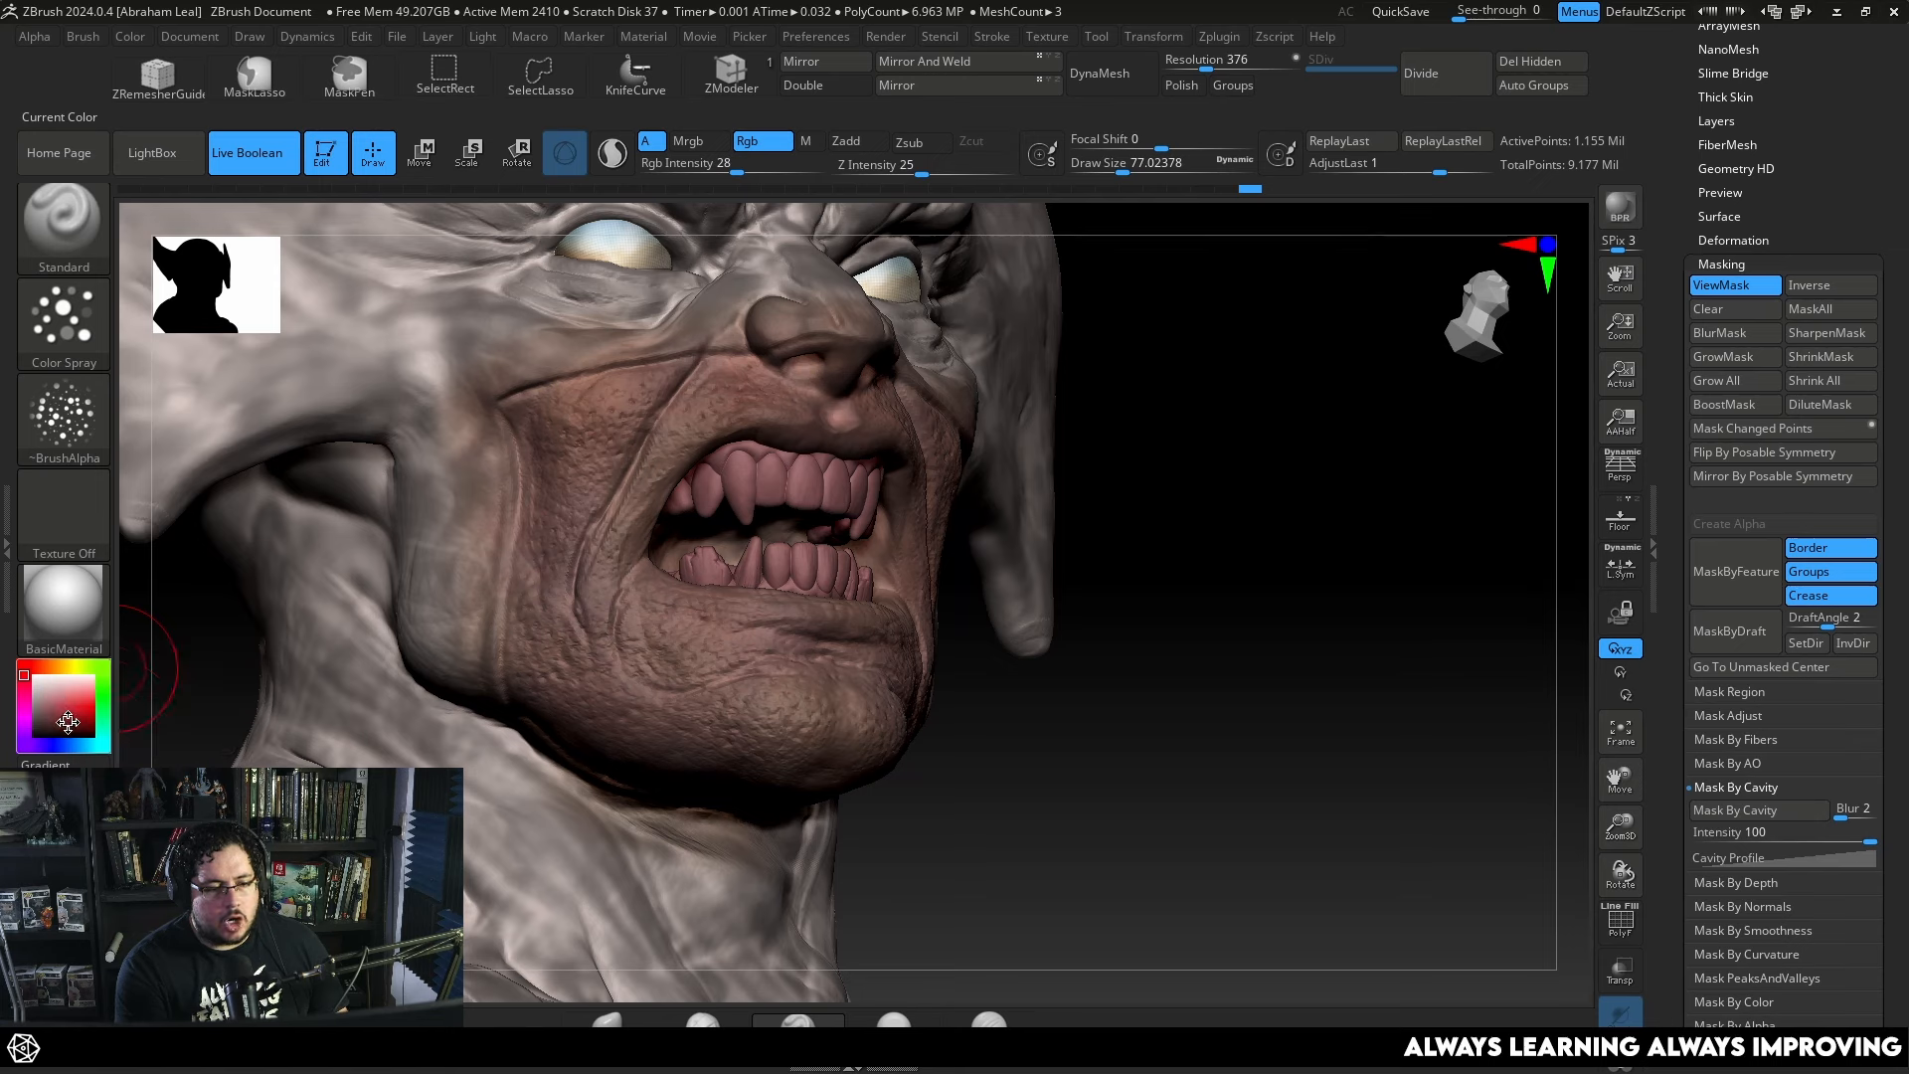
{"action": "left_click", "coordinate": [69, 723]}
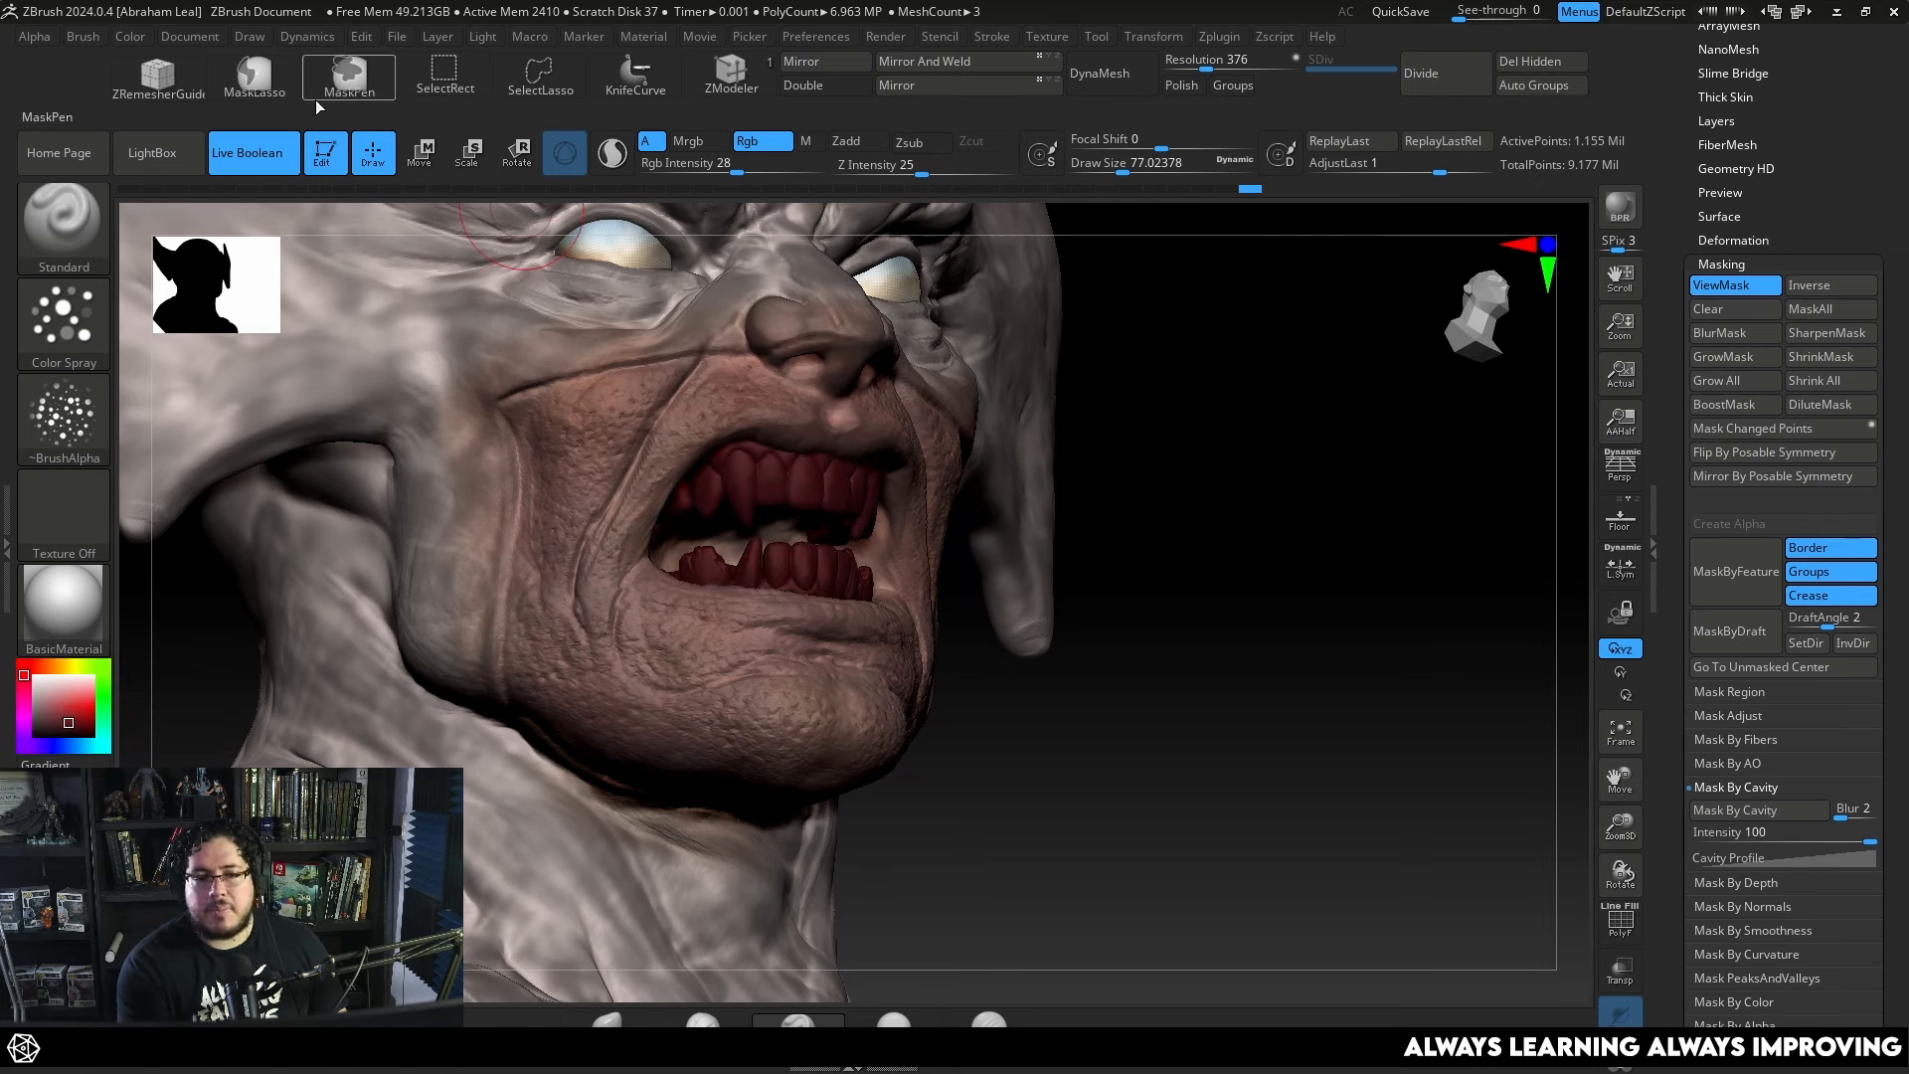
{"action": "left_click", "coordinate": [688, 164]}
{"action": "type", "text": "9"}
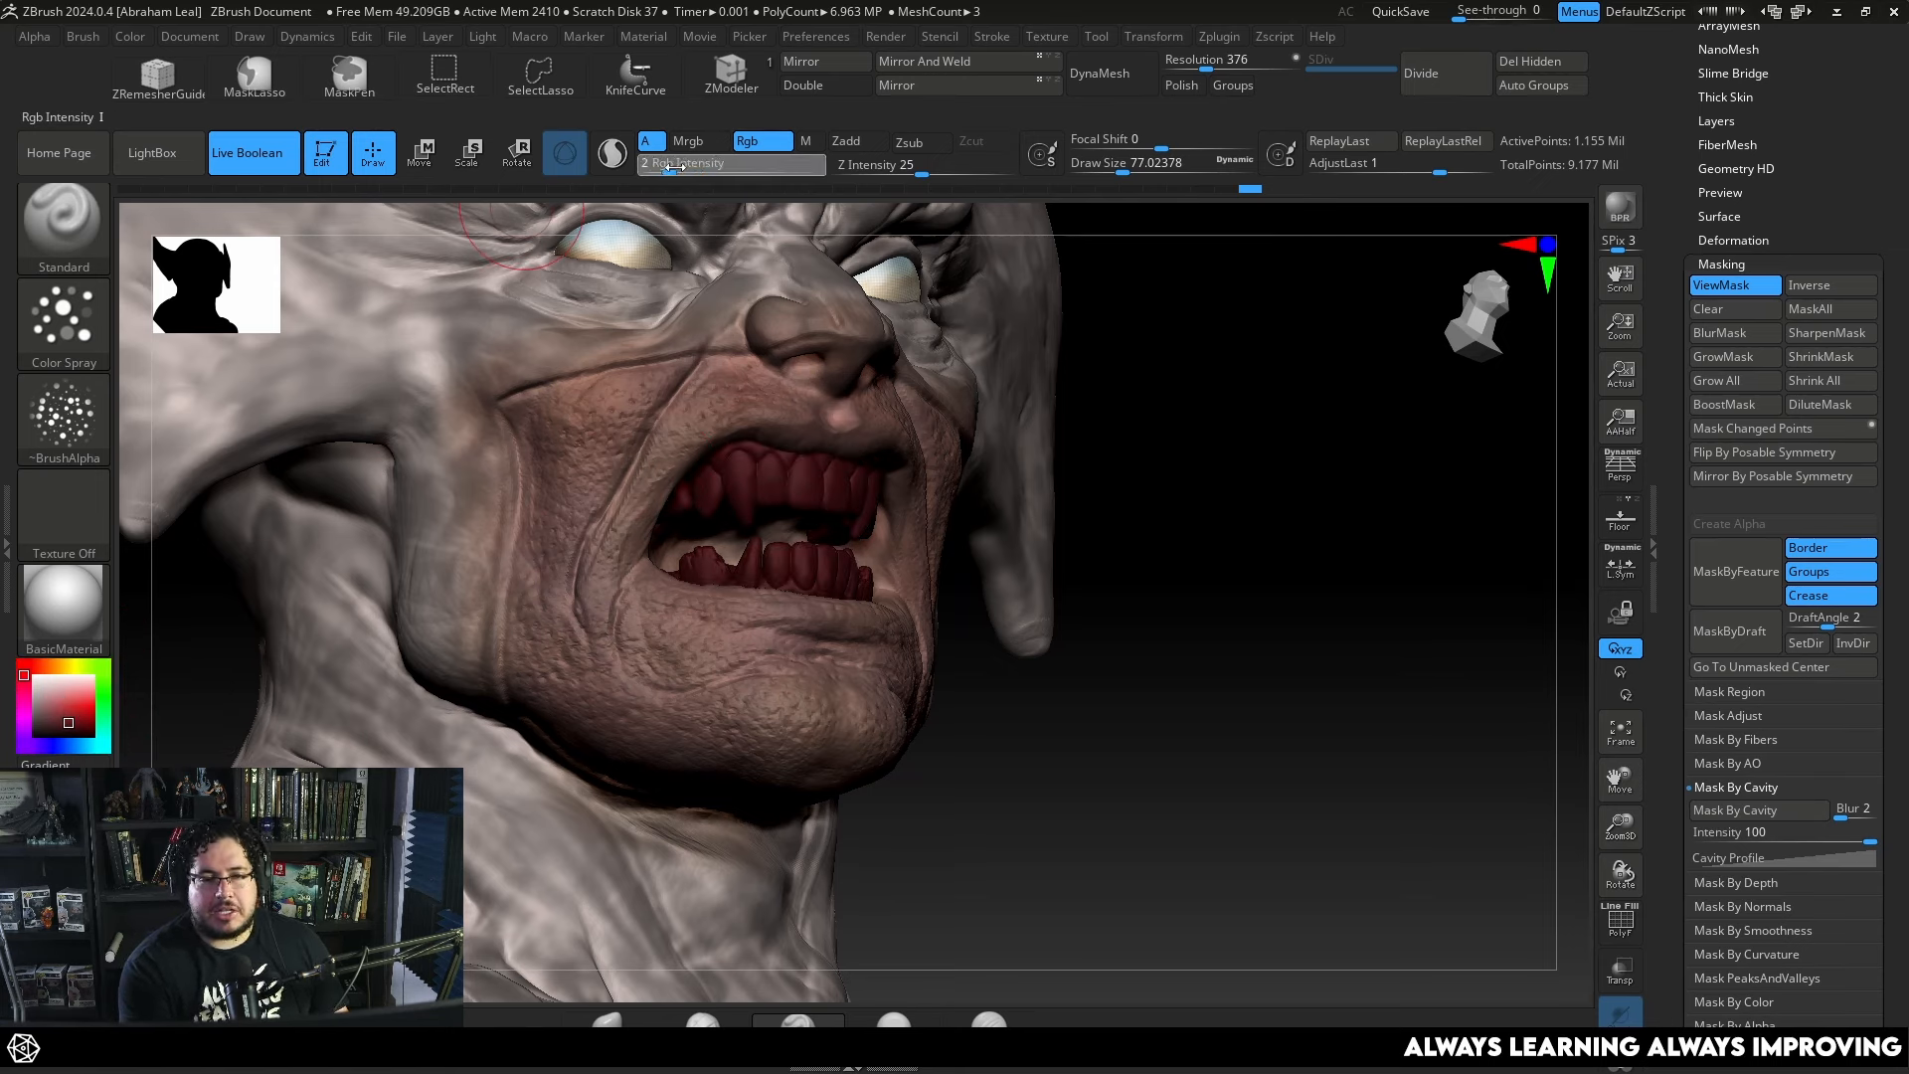
{"action": "key", "text": "Return"}
Fill the bust with the dark red through the cavity mask, checking its tones in Flat Color with the mask hidden, and restore BasicMaterial.
{"action": "left_click", "coordinate": [62, 607]}
{"action": "key", "text": "ctrl+h"}
{"action": "left_click_drag", "start_coordinate": [1144, 557], "coordinate": [894, 597]}
{"action": "left_click_drag", "start_coordinate": [337, 657], "coordinate": [387, 596]}
{"action": "left_click_drag", "start_coordinate": [924, 636], "coordinate": [912, 767]}
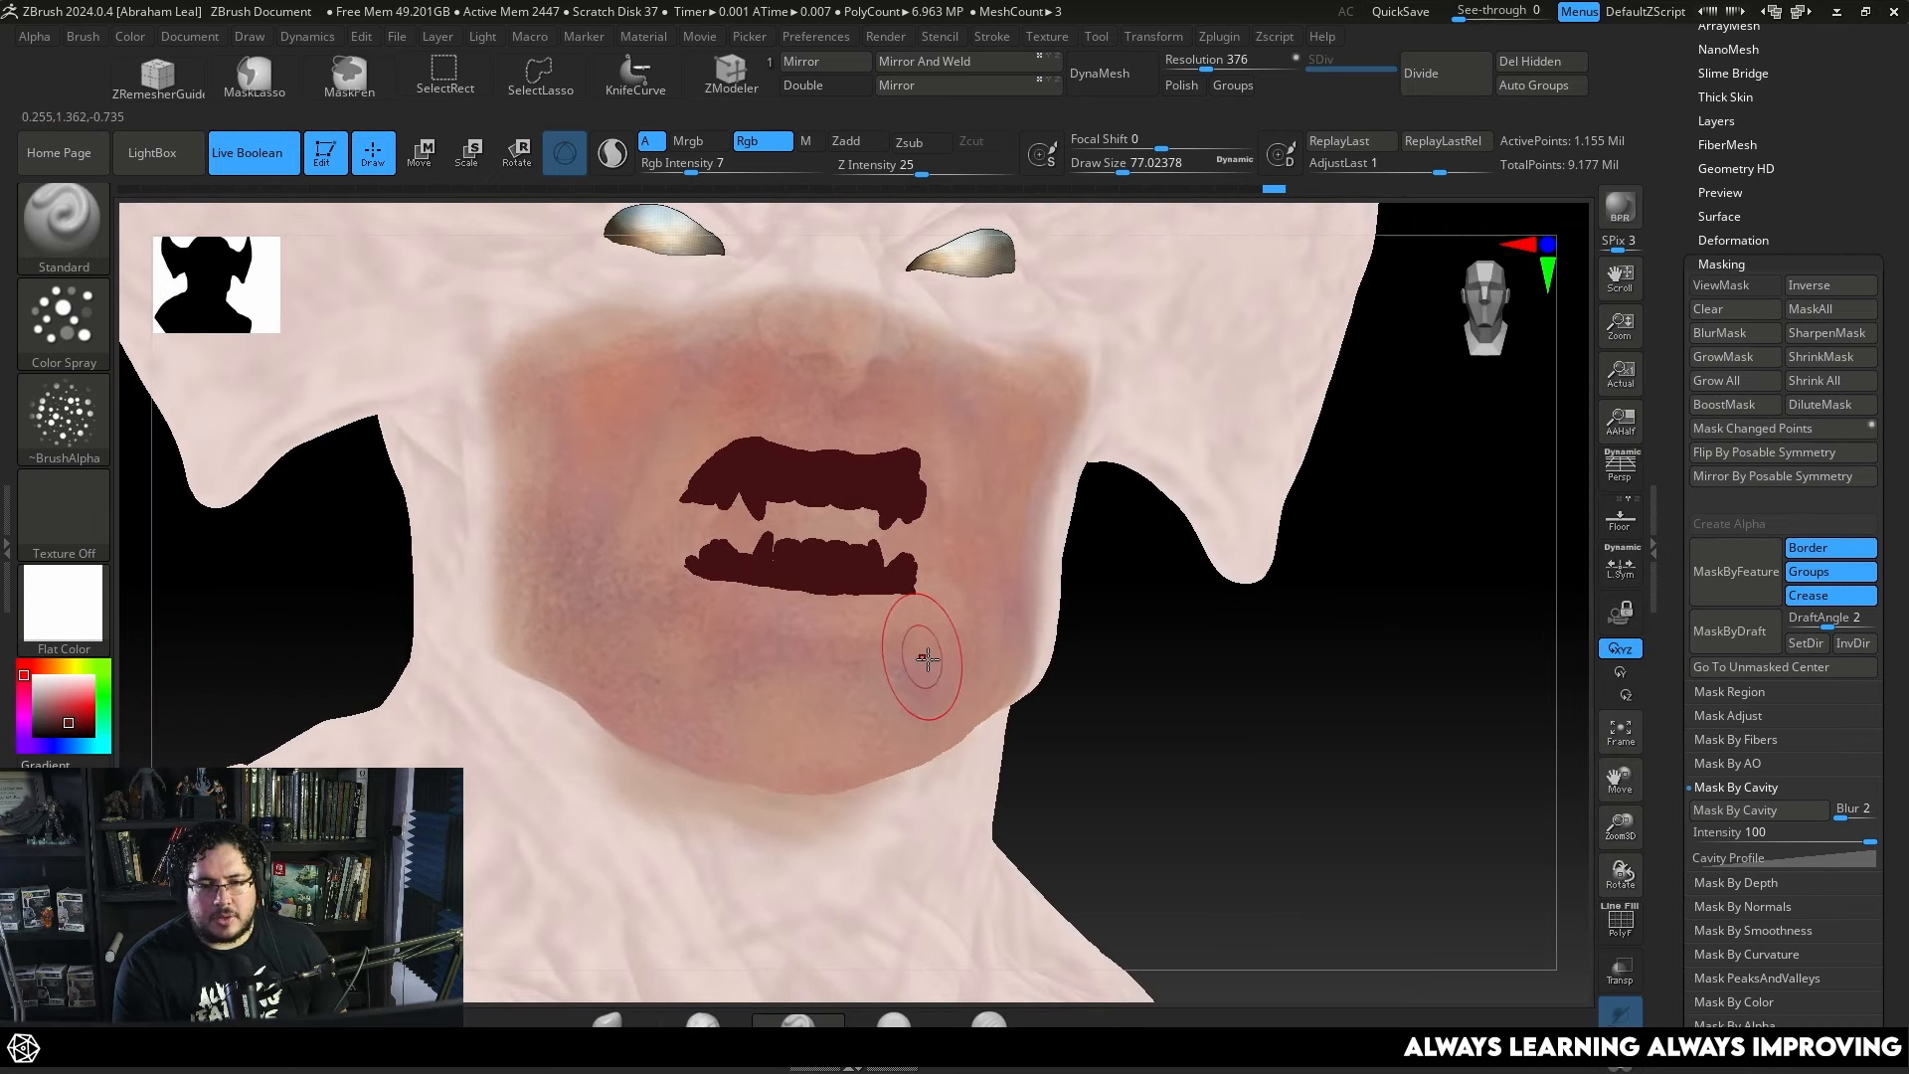
{"action": "key", "text": "ctrl+h"}
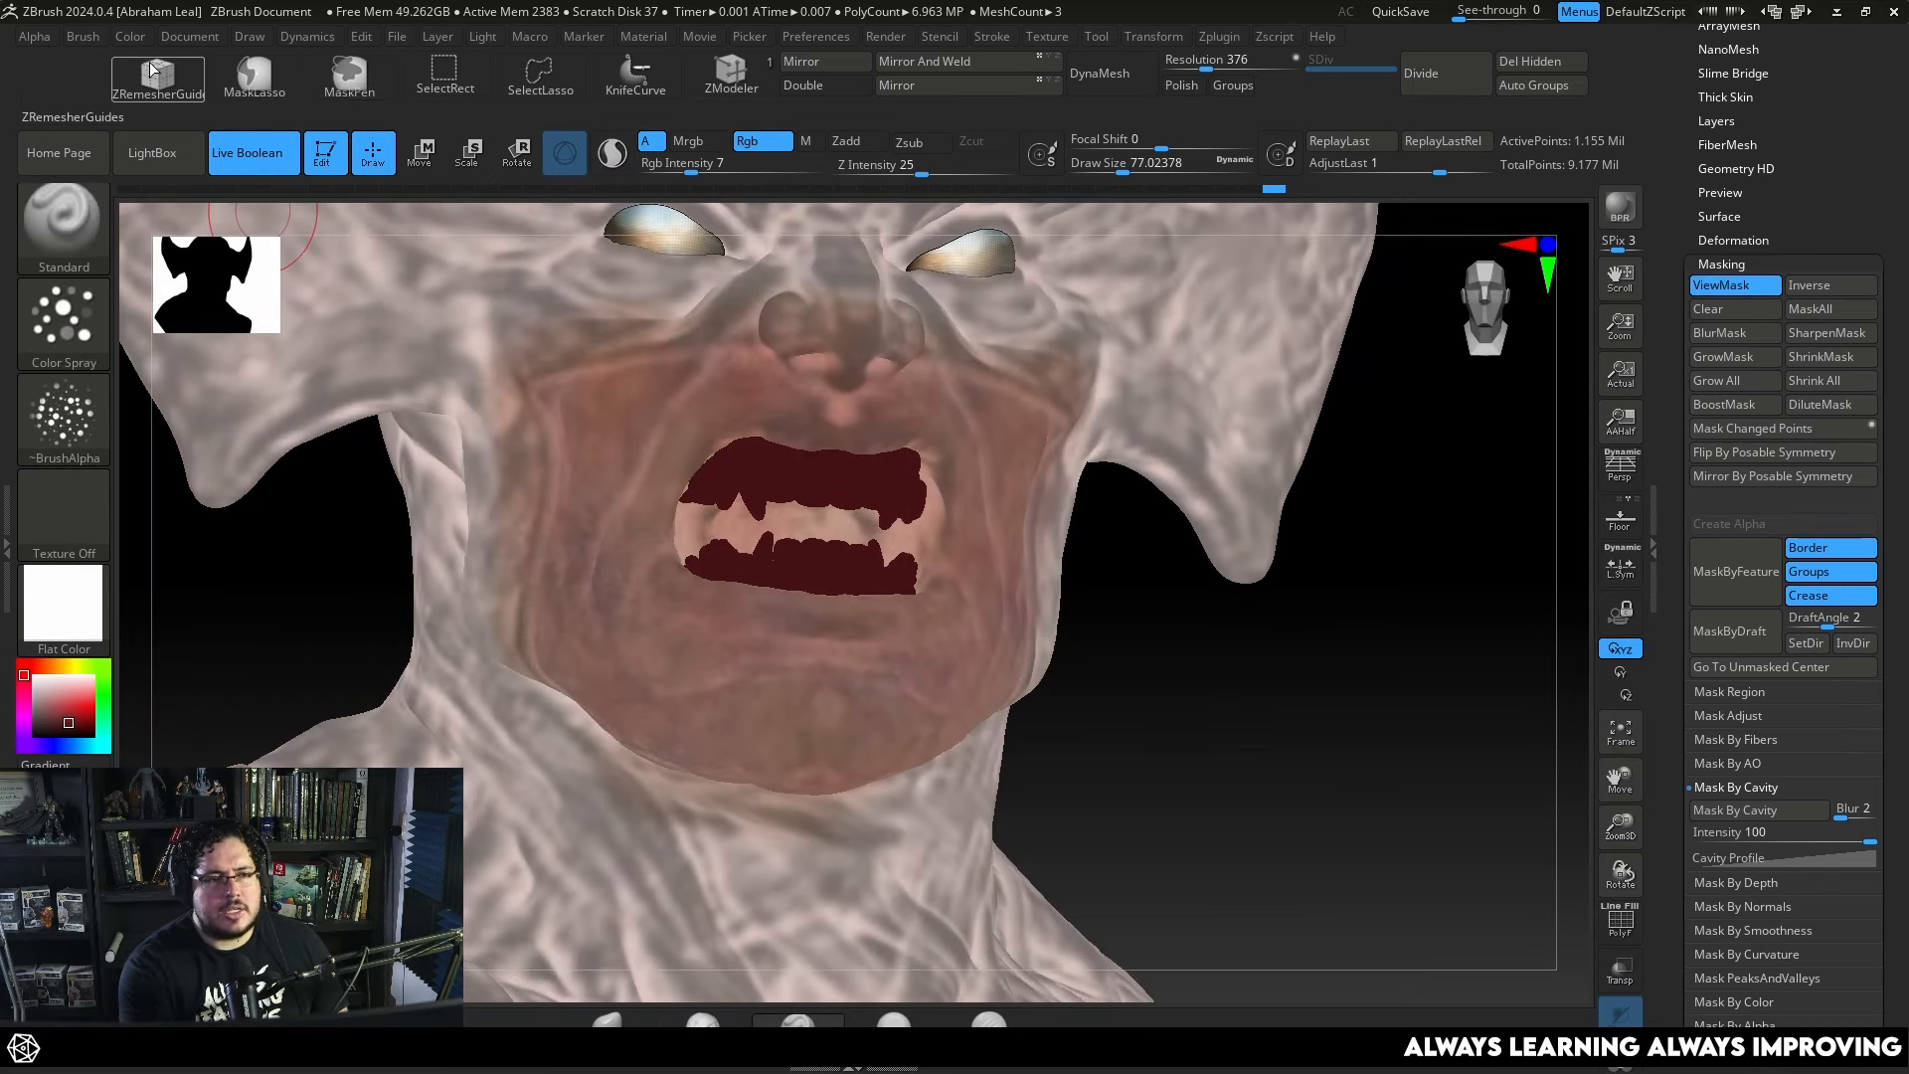
{"action": "left_click", "coordinate": [130, 36]}
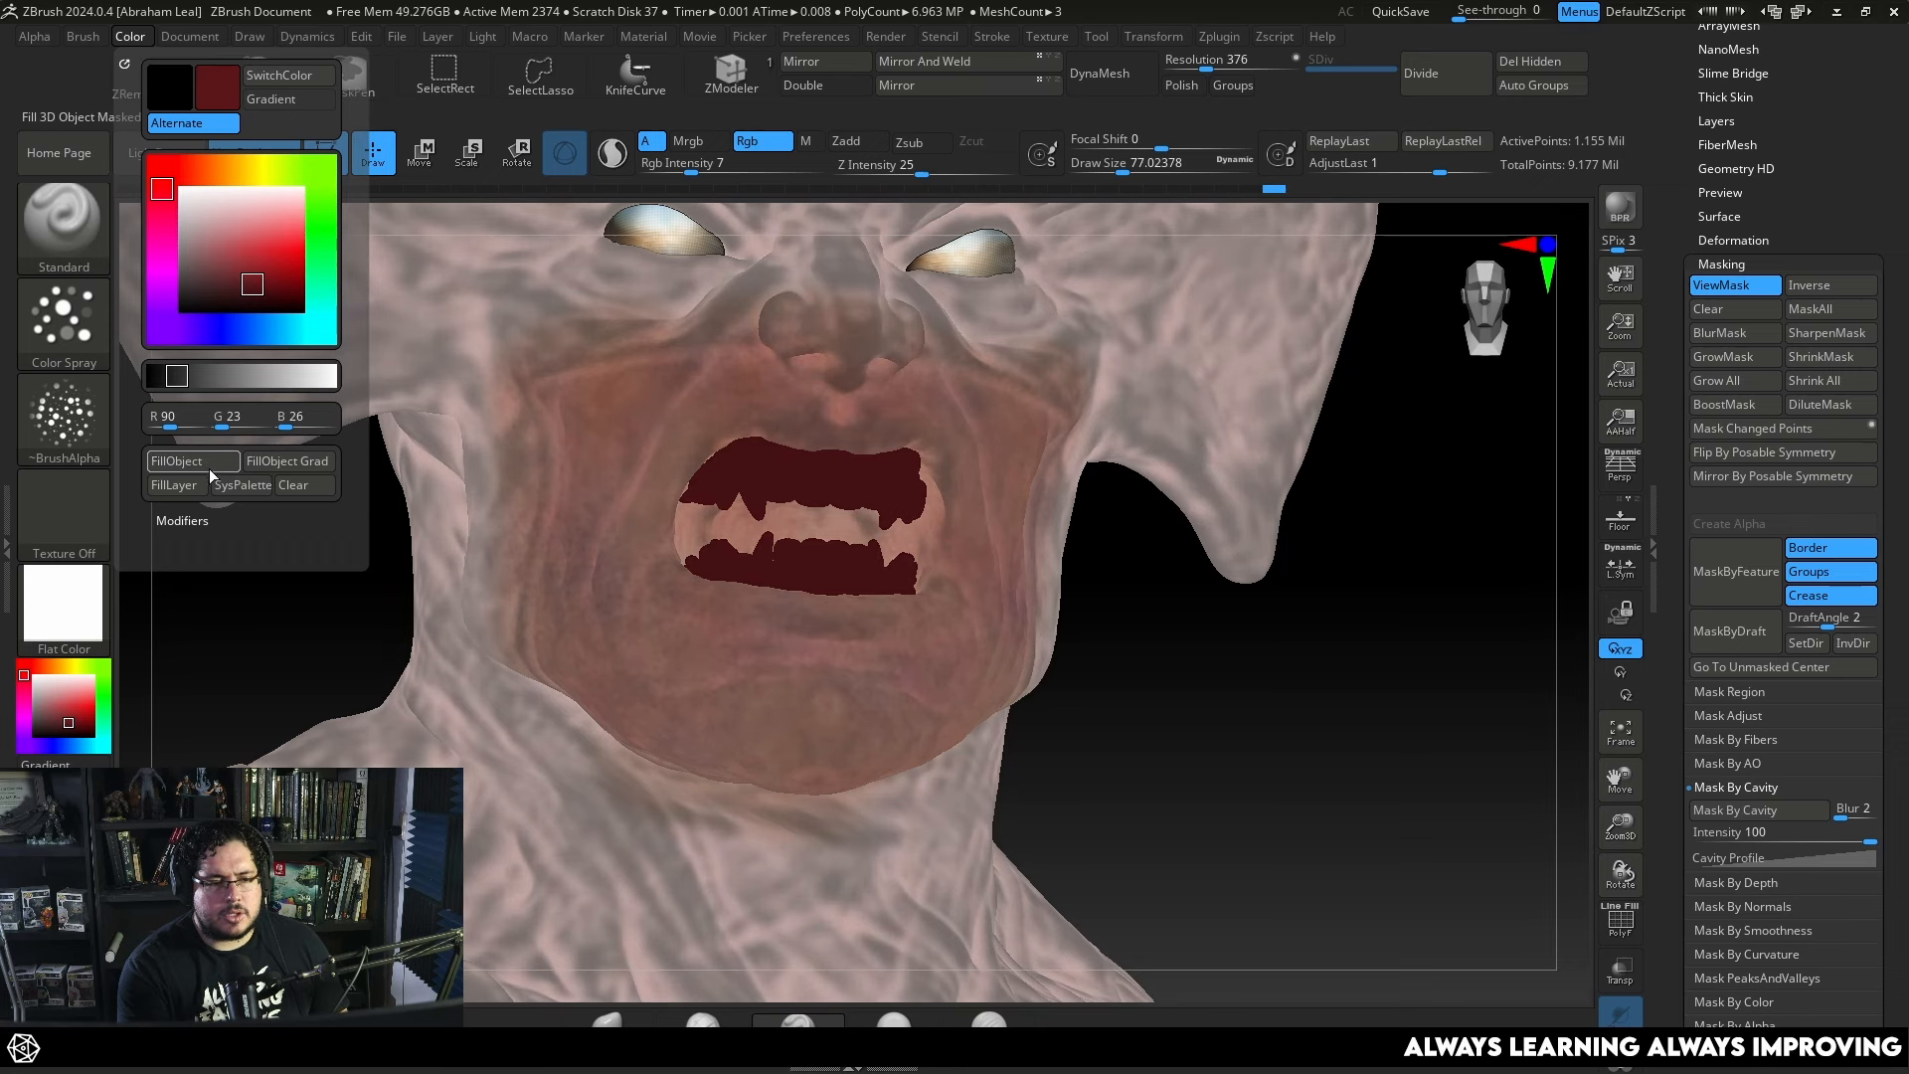
{"action": "key", "text": "ctrl+h"}
{"action": "left_click_drag", "start_coordinate": [305, 621], "coordinate": [660, 384]}
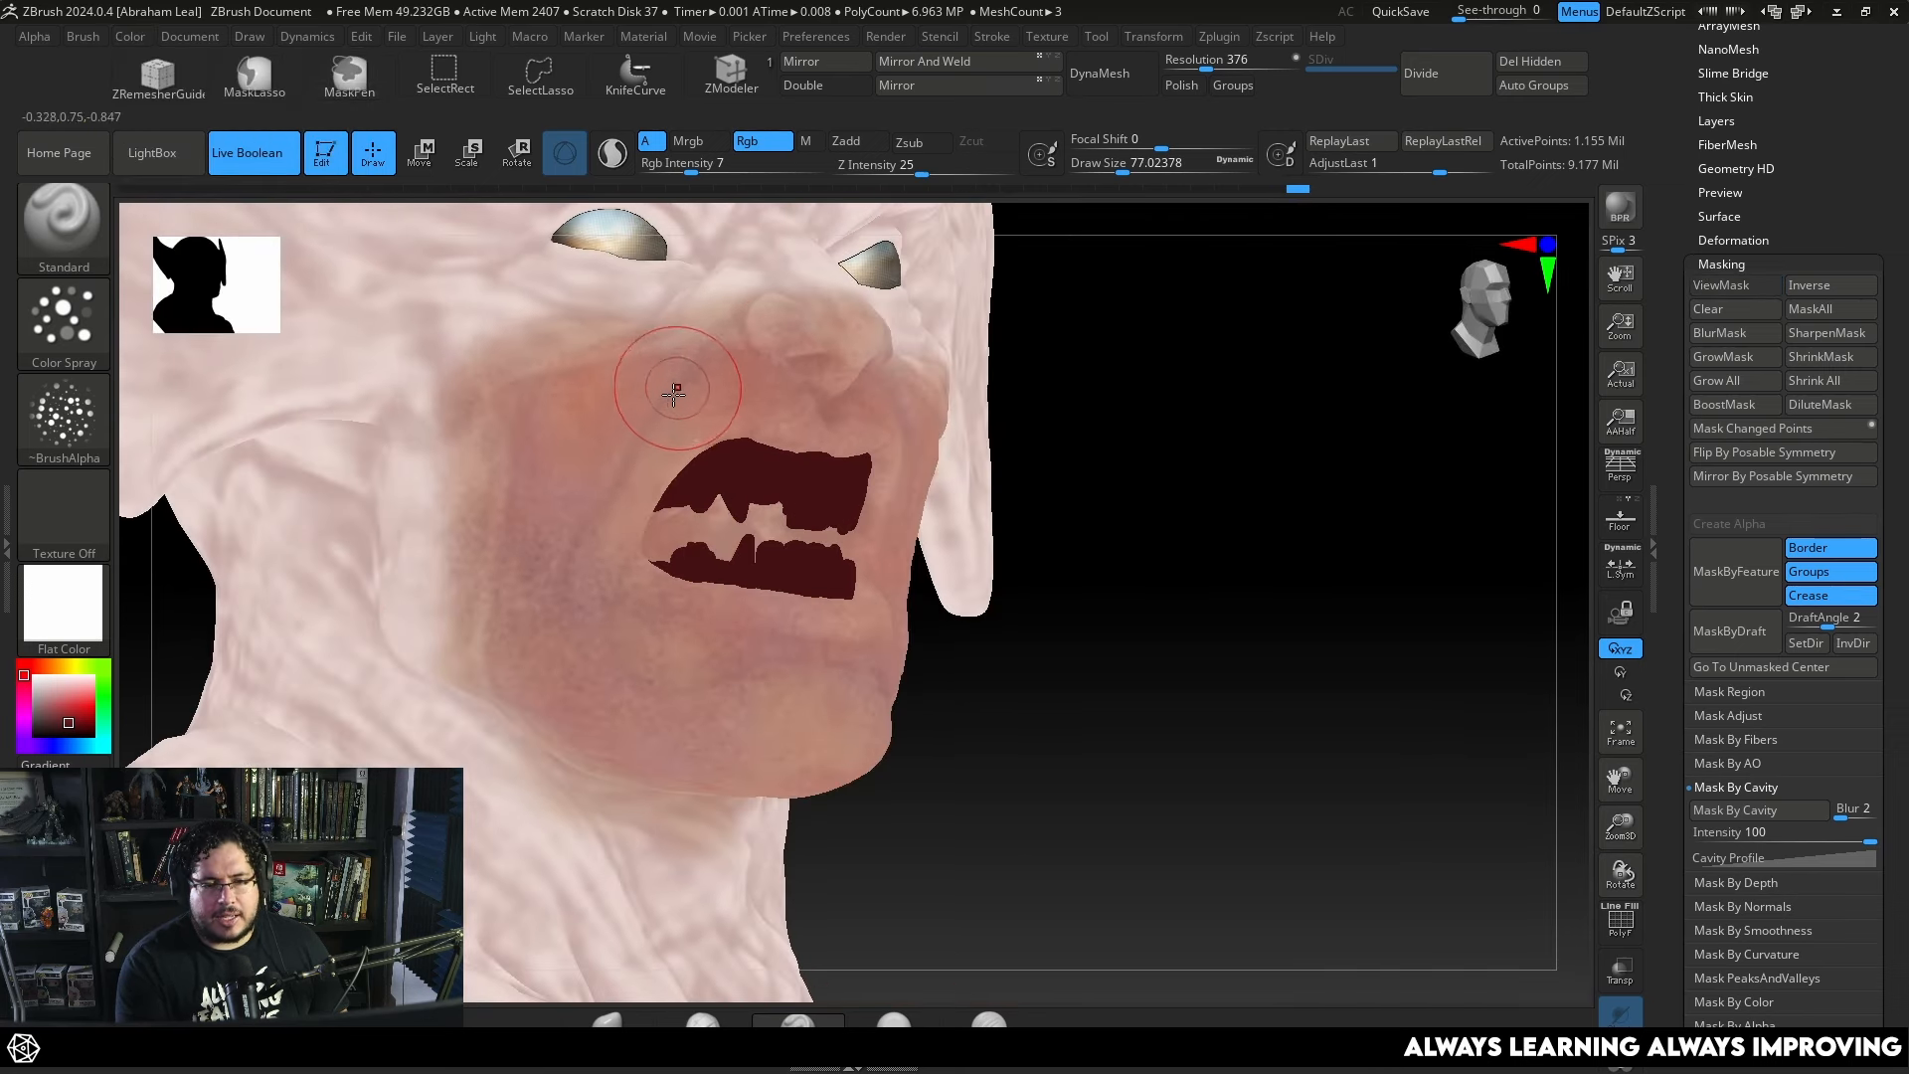
{"action": "left_click_drag", "start_coordinate": [981, 707], "coordinate": [710, 430]}
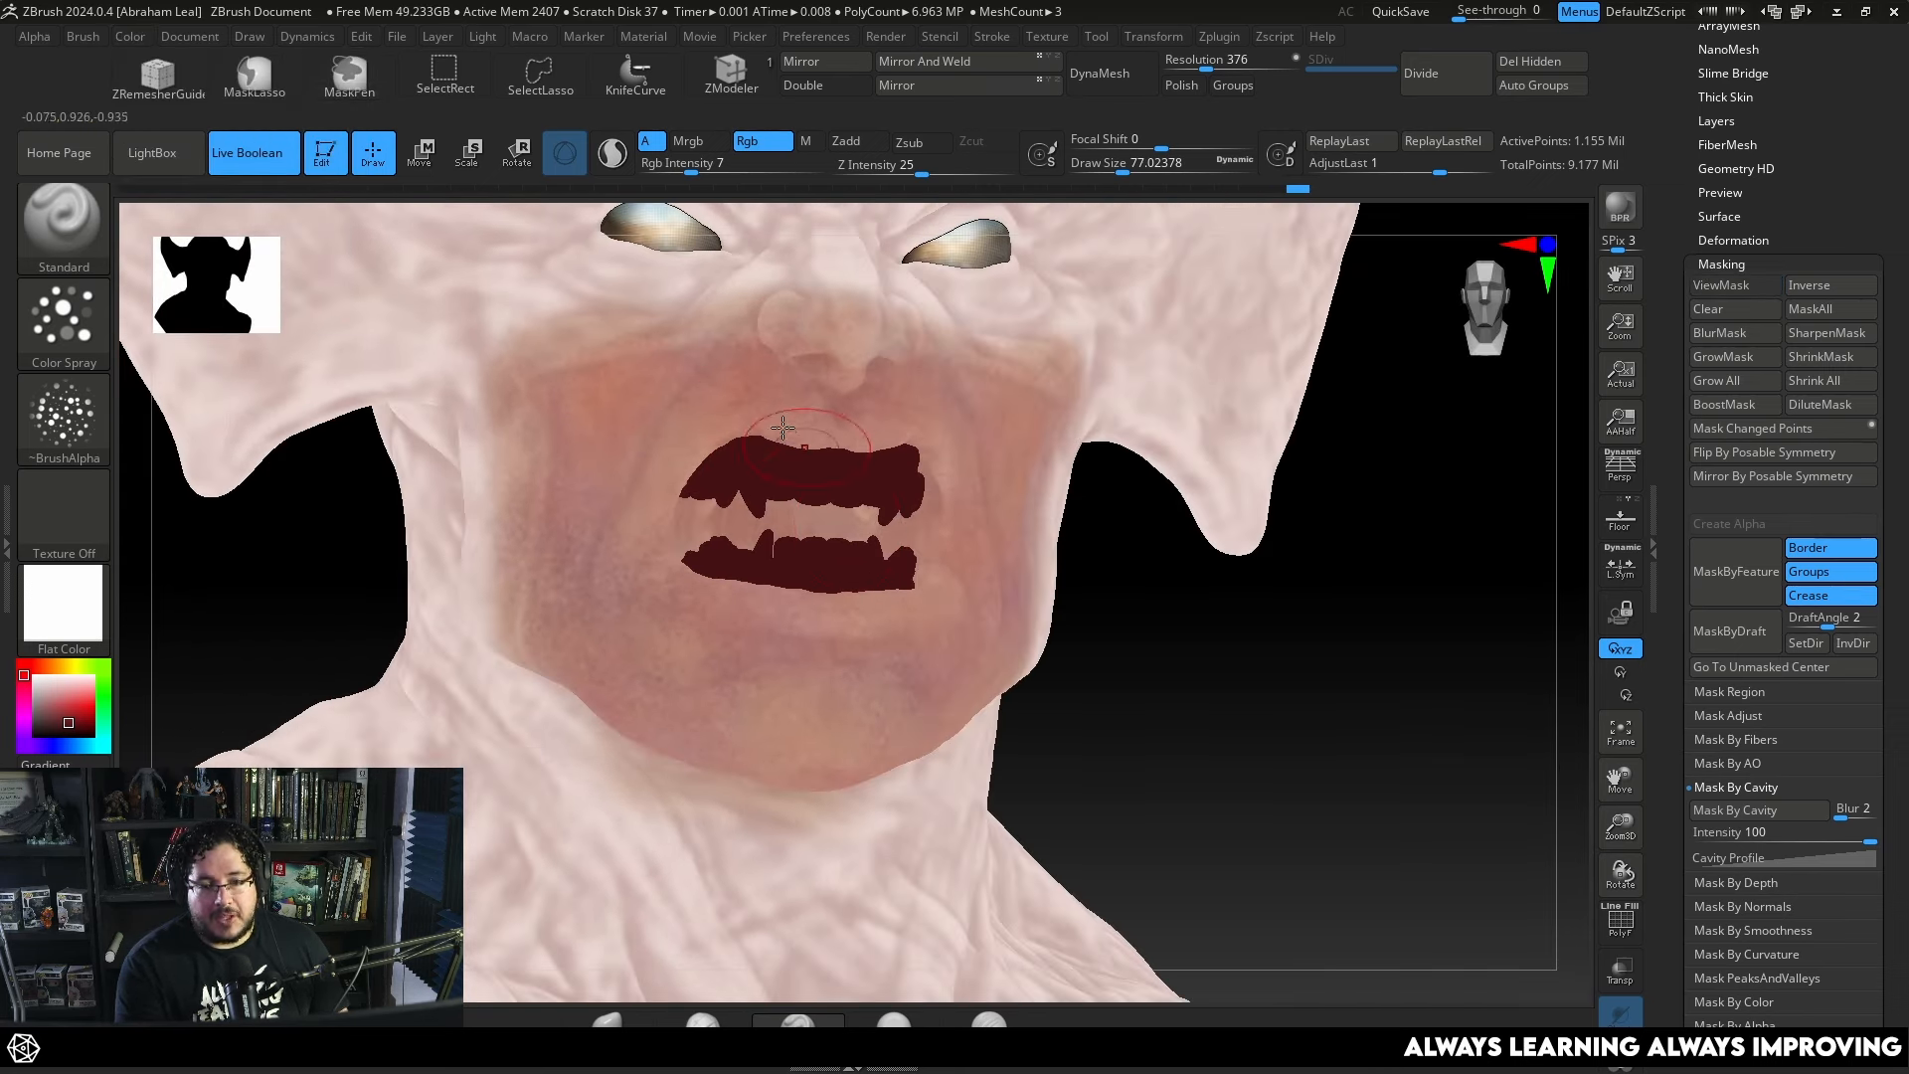
{"action": "mouse_move", "coordinate": [1091, 712]}
{"action": "left_mouse_down"}
{"action": "mouse_move", "coordinate": [815, 696]}
{"action": "mouse_move", "coordinate": [1062, 593]}
{"action": "left_mouse_up"}
{"action": "left_click", "coordinate": [63, 603]}
Spray a muted red (R 140, G 54, B 57) over the lower lip with a draw size of about 31 and RGB intensity 23.
{"action": "mouse_move", "coordinate": [557, 597]}
{"action": "left_mouse_down"}
{"action": "mouse_move", "coordinate": [1146, 597]}
{"action": "mouse_move", "coordinate": [1244, 460]}
{"action": "mouse_move", "coordinate": [1301, 466]}
{"action": "mouse_move", "coordinate": [1279, 554]}
{"action": "mouse_move", "coordinate": [1113, 652]}
{"action": "mouse_move", "coordinate": [1044, 327]}
{"action": "mouse_move", "coordinate": [839, 375]}
{"action": "mouse_move", "coordinate": [1056, 592]}
{"action": "mouse_move", "coordinate": [1303, 647]}
{"action": "mouse_move", "coordinate": [1301, 527]}
{"action": "mouse_move", "coordinate": [1232, 537]}
{"action": "mouse_move", "coordinate": [1262, 622]}
{"action": "mouse_move", "coordinate": [1185, 647]}
{"action": "mouse_move", "coordinate": [1170, 434]}
{"action": "left_mouse_up"}
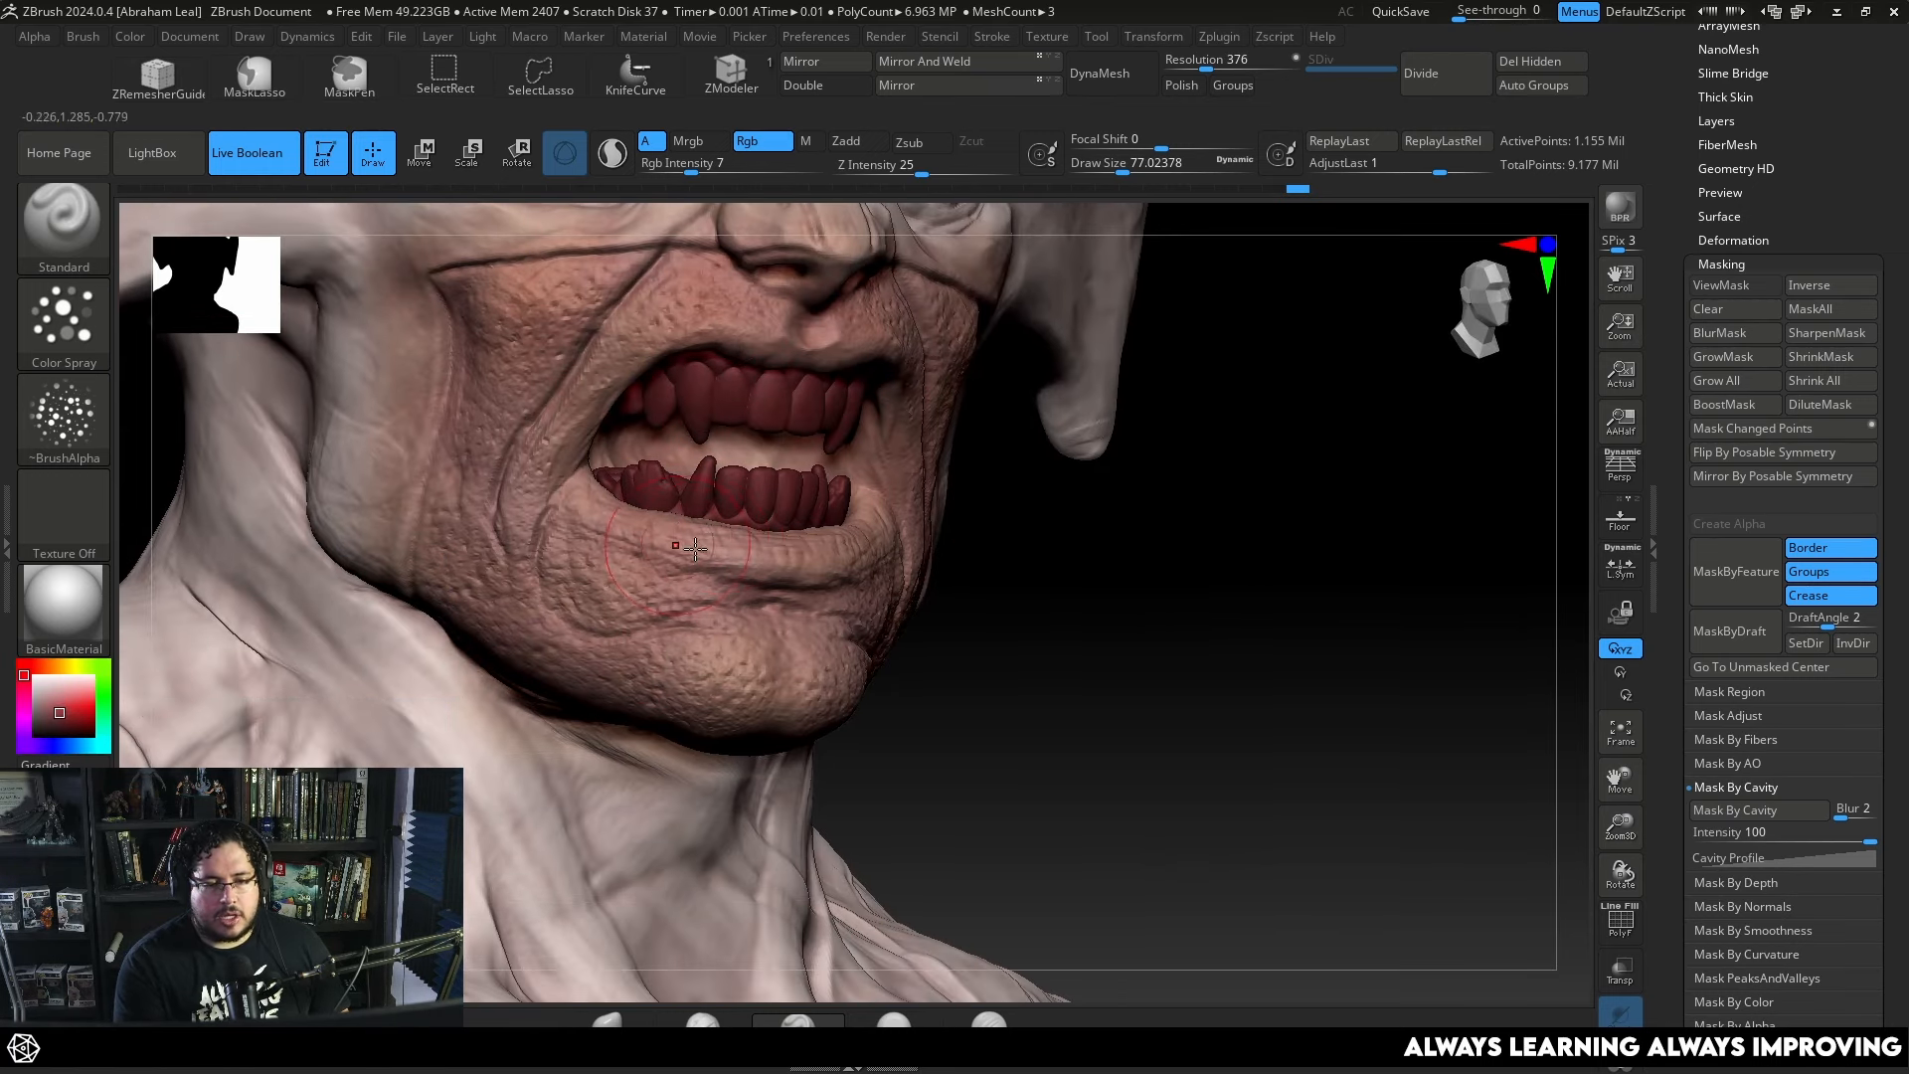
{"action": "key", "text": "space"}
{"action": "left_click_drag", "start_coordinate": [628, 546], "coordinate": [623, 546]}
{"action": "right_click_drag", "start_coordinate": [623, 546], "coordinate": [537, 557]}
{"action": "key", "text": "space"}
{"action": "left_click_drag", "start_coordinate": [624, 505], "coordinate": [608, 497]}
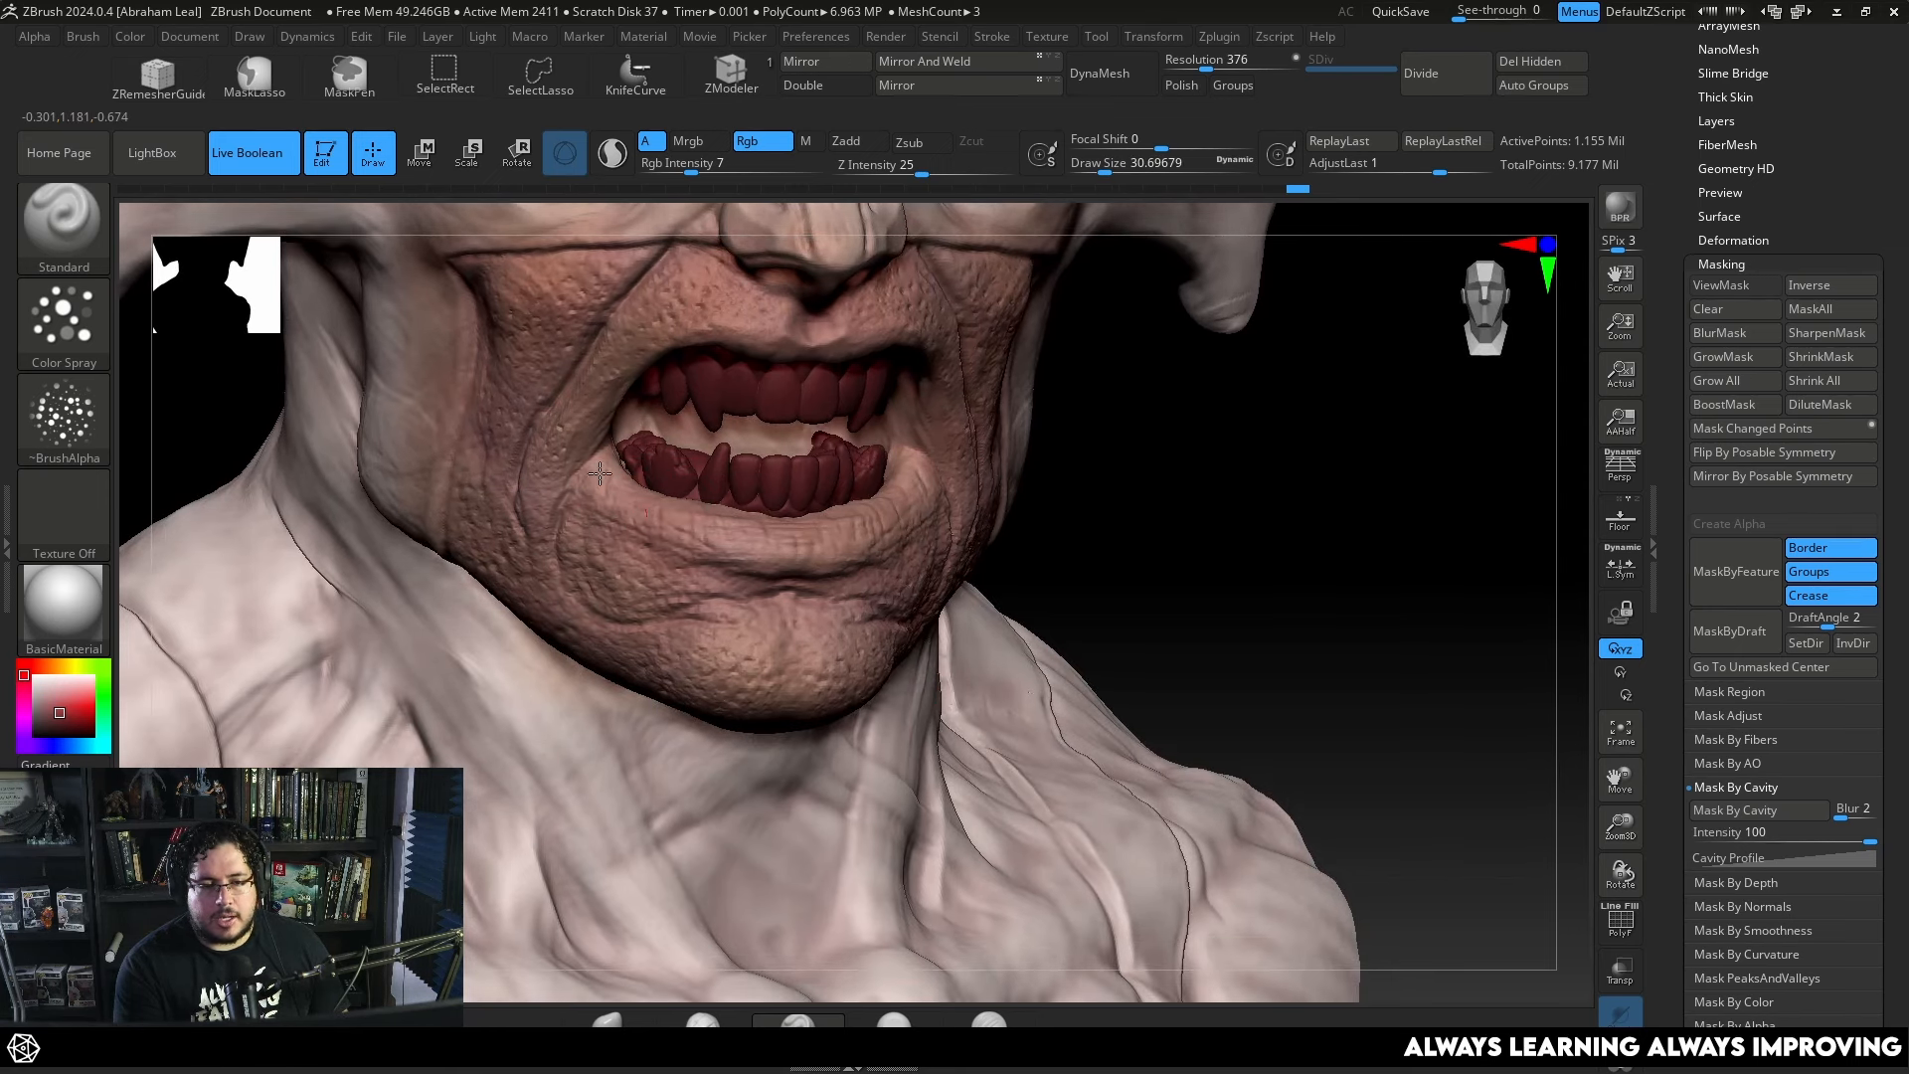
{"action": "left_click", "coordinate": [728, 168]}
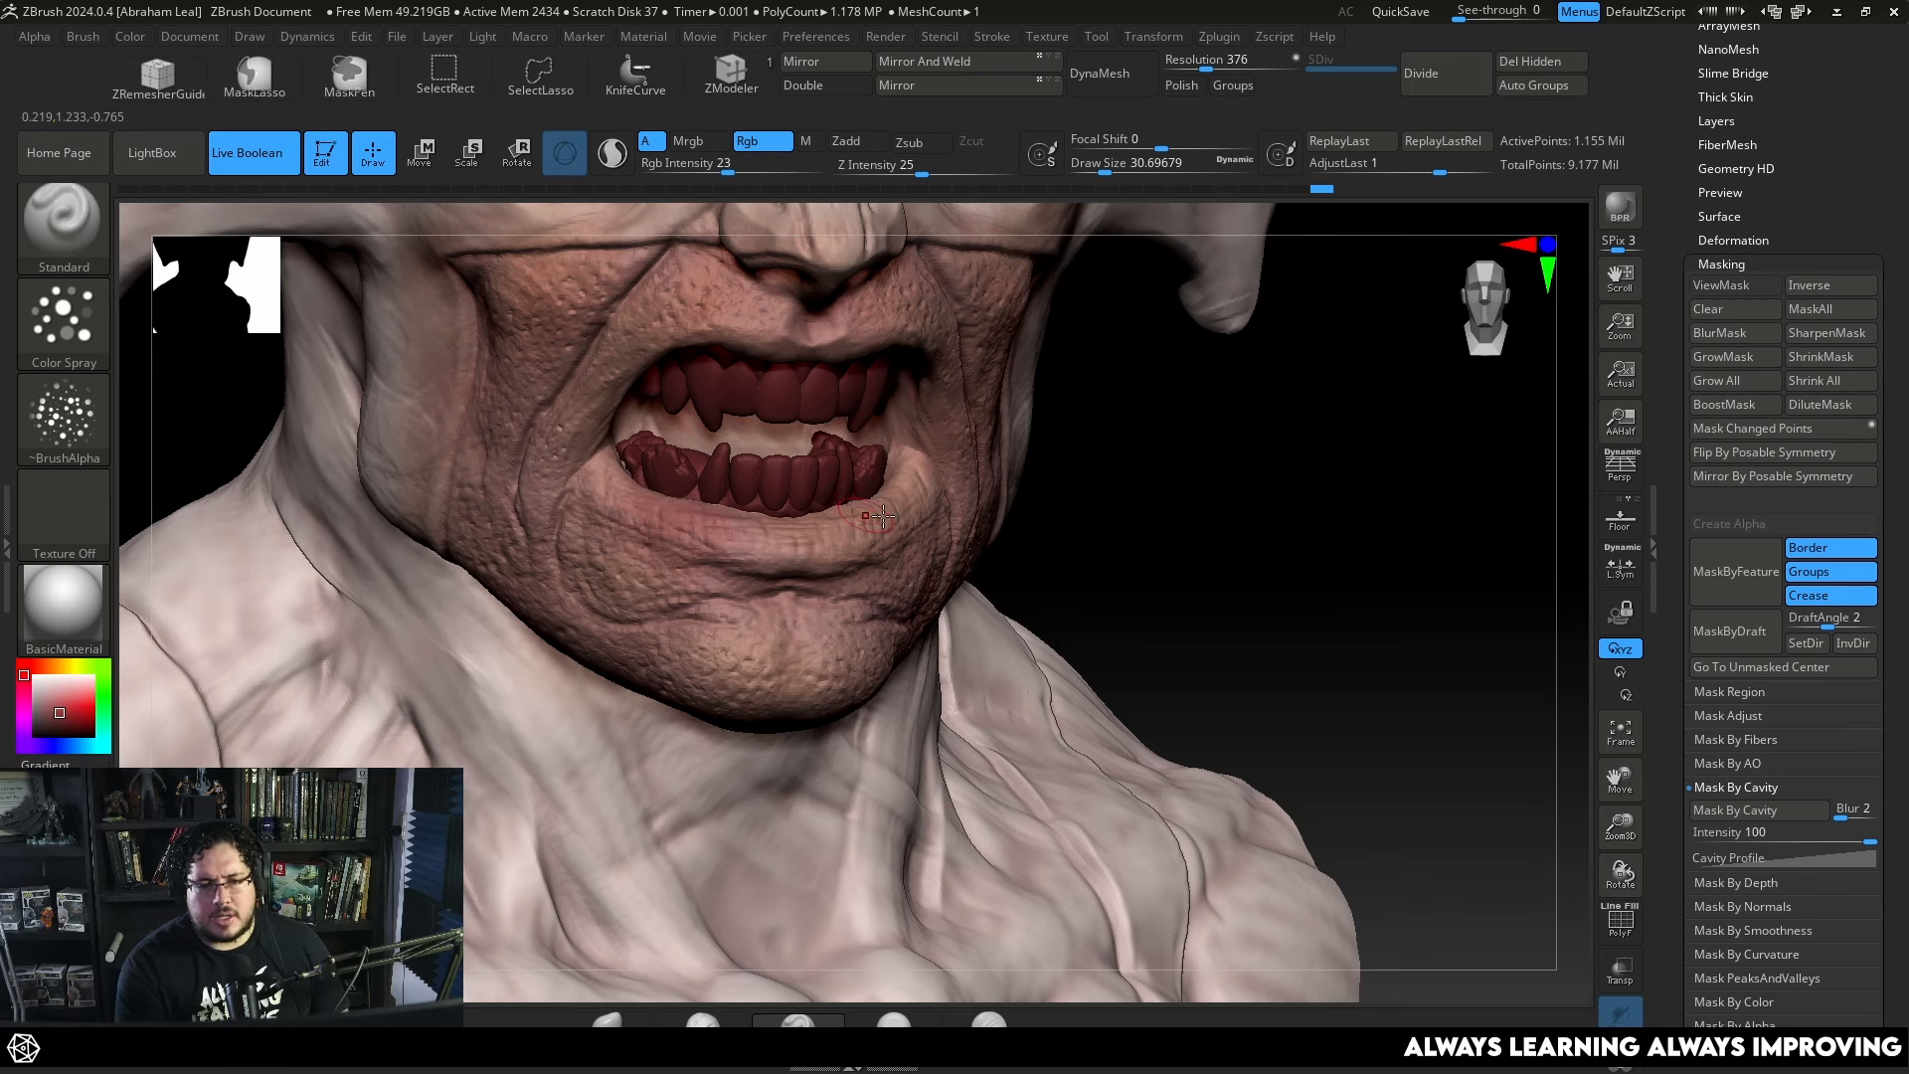
{"action": "right_click_drag", "start_coordinate": [737, 534], "coordinate": [755, 526]}
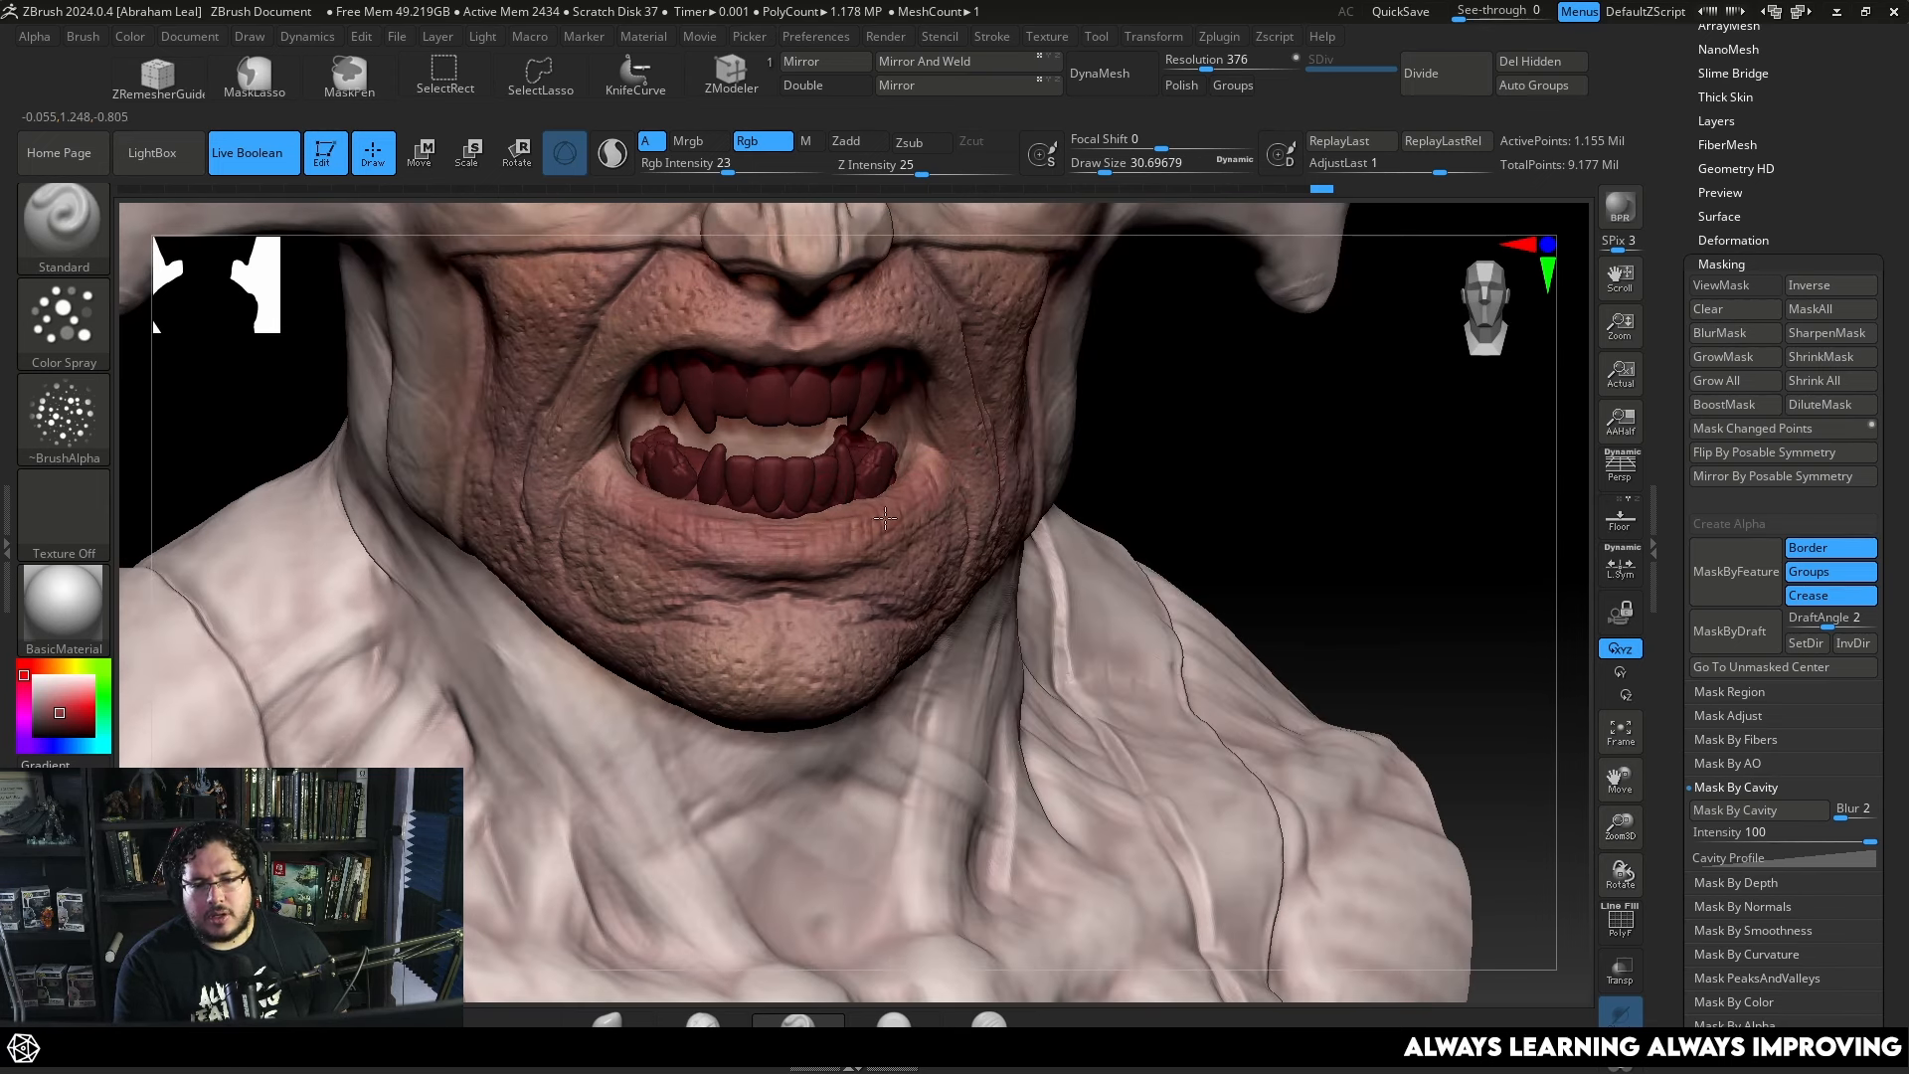
Spray the muted red along the upper lip and mouth corners at the same draw size.
{"action": "right_click_drag", "start_coordinate": [748, 453], "coordinate": [686, 378]}
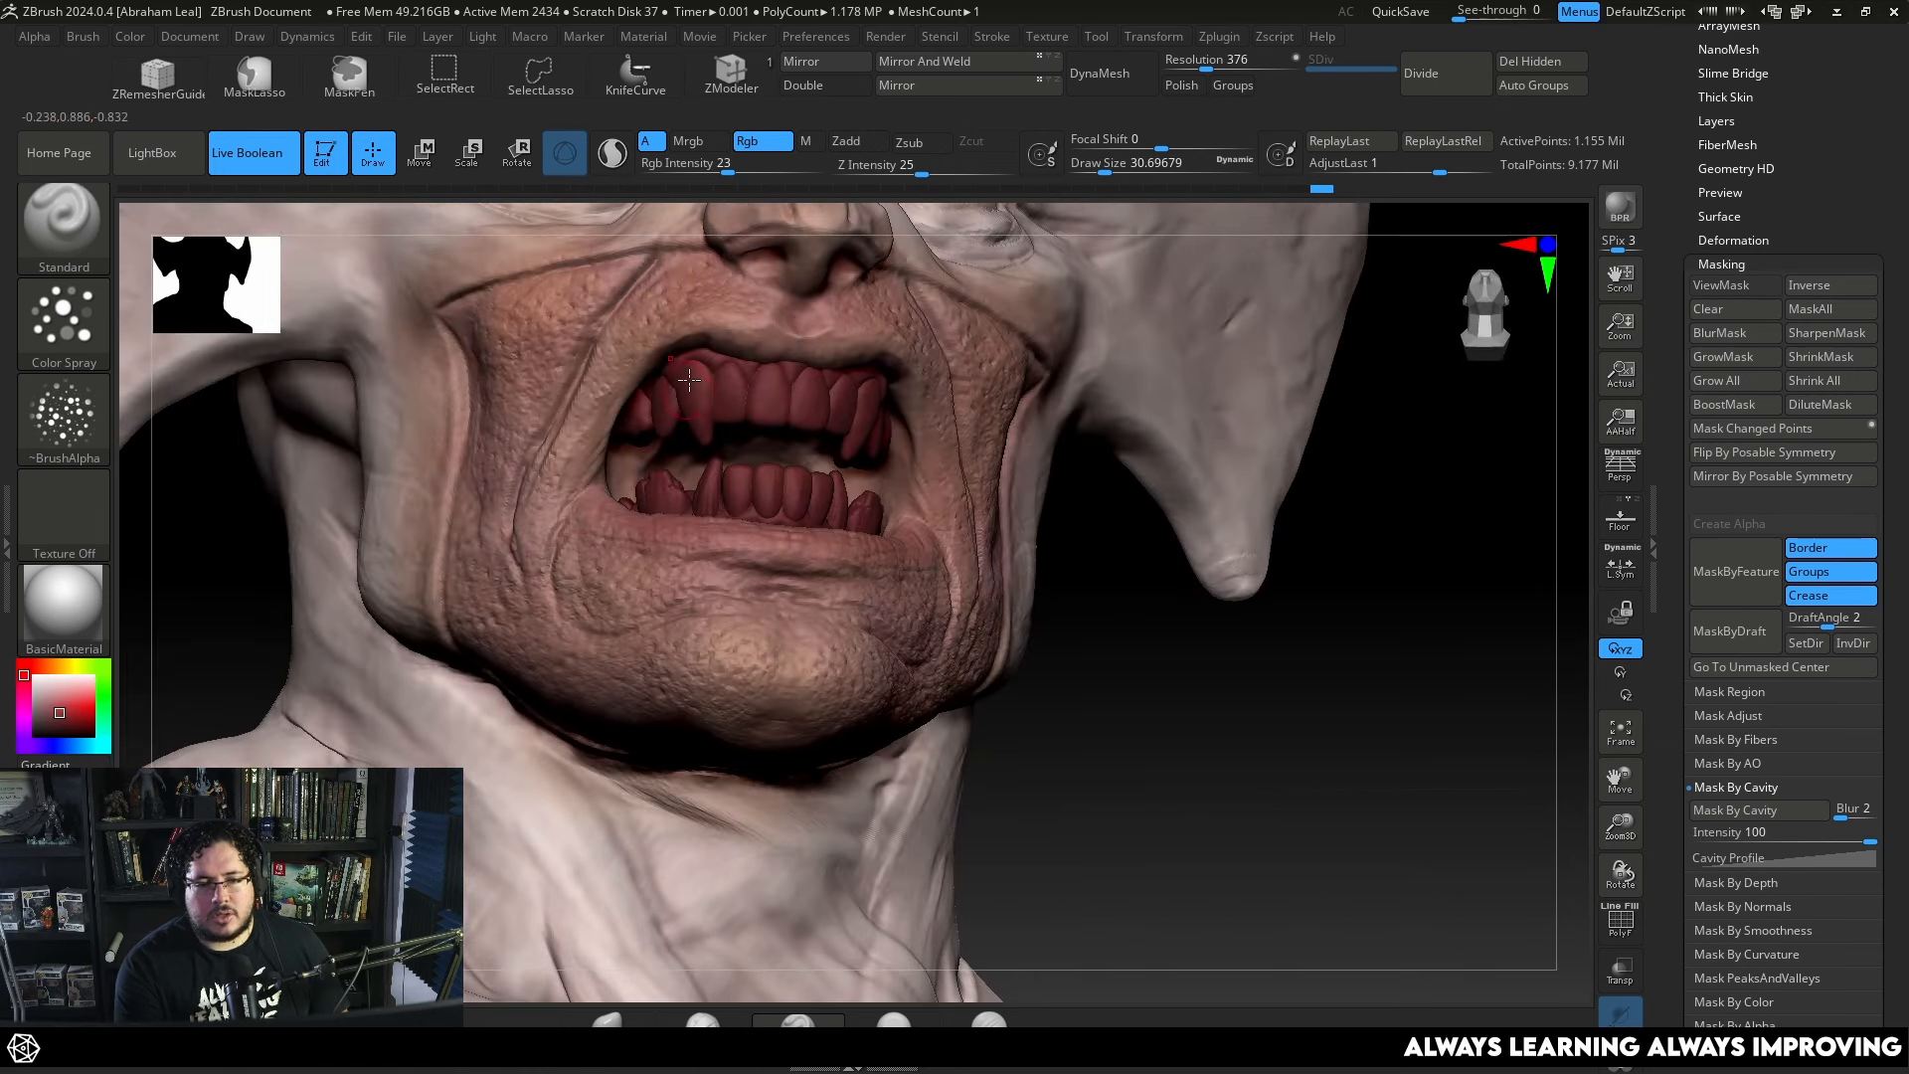
{"action": "right_click_drag", "start_coordinate": [1130, 541], "coordinate": [1104, 338]}
{"action": "left_click_drag", "start_coordinate": [770, 328], "coordinate": [681, 344]}
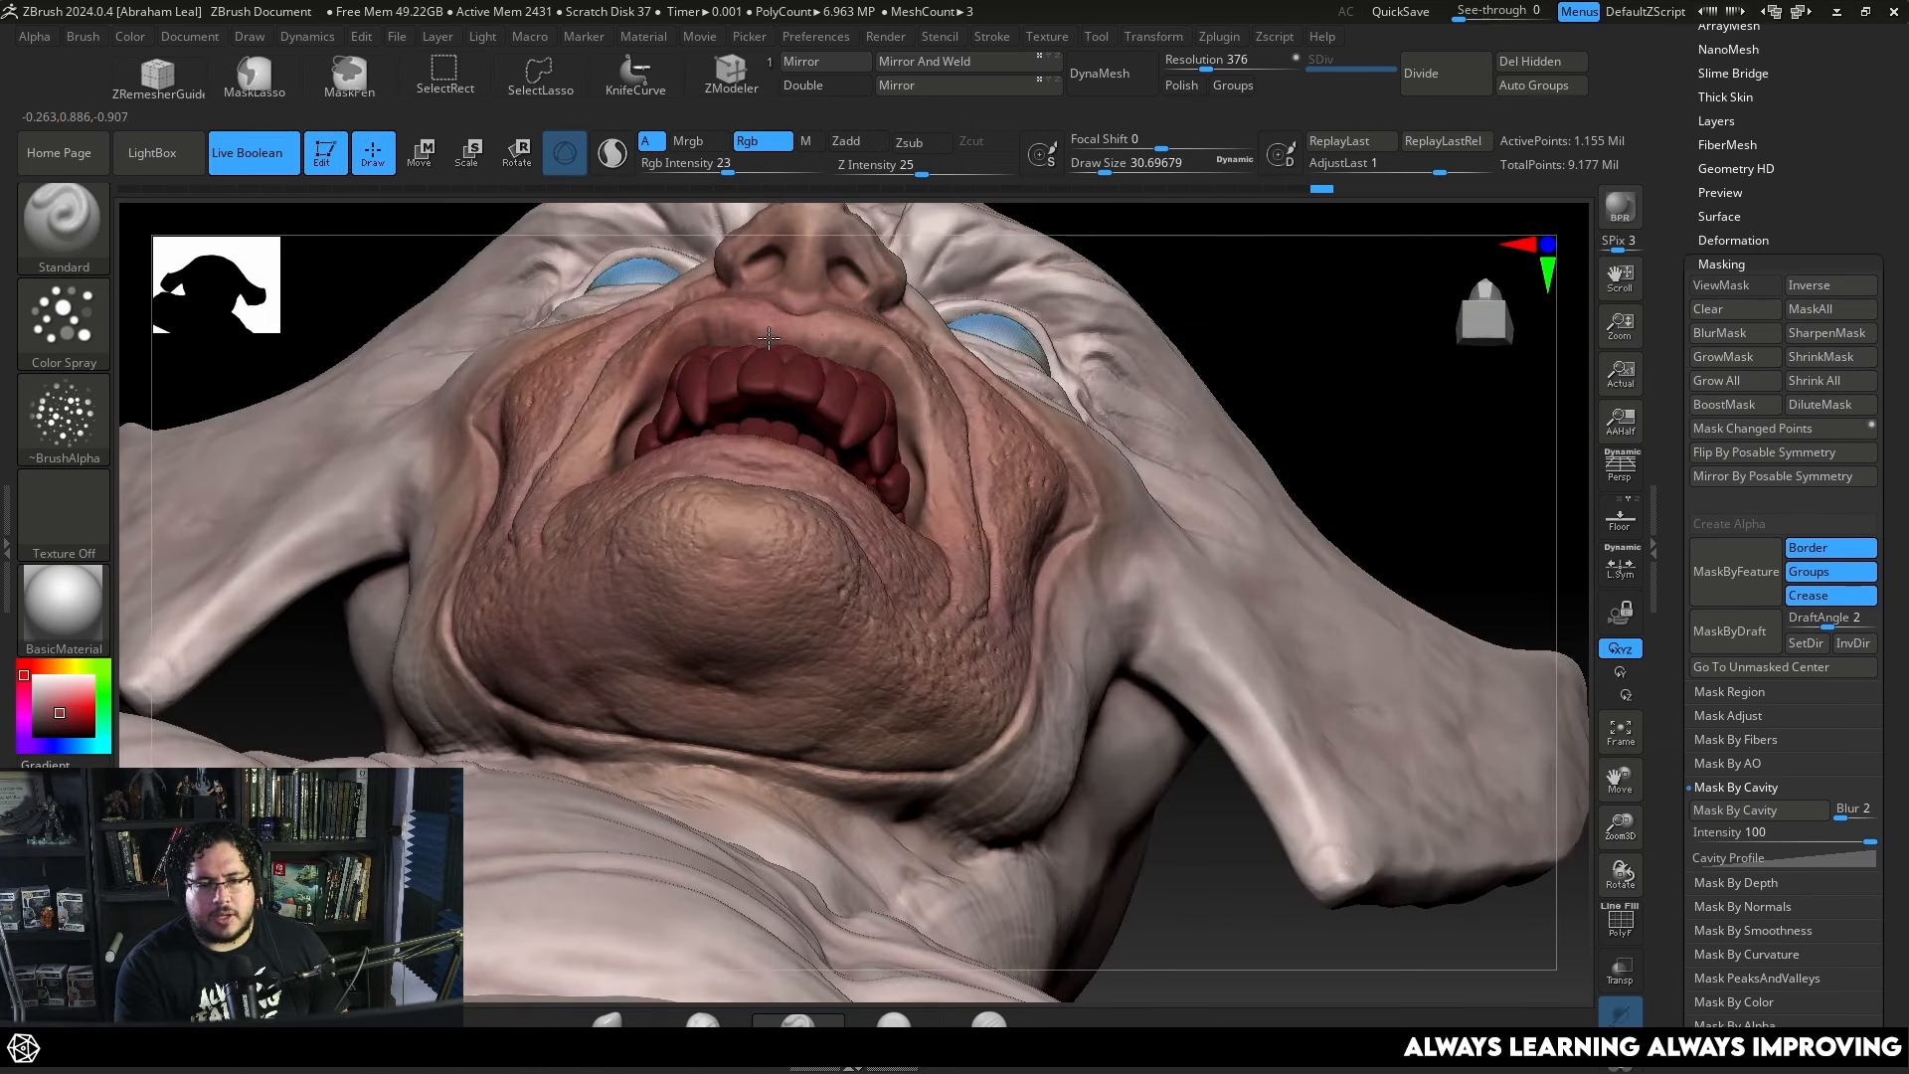
{"action": "right_click_drag", "start_coordinate": [899, 398], "coordinate": [601, 502]}
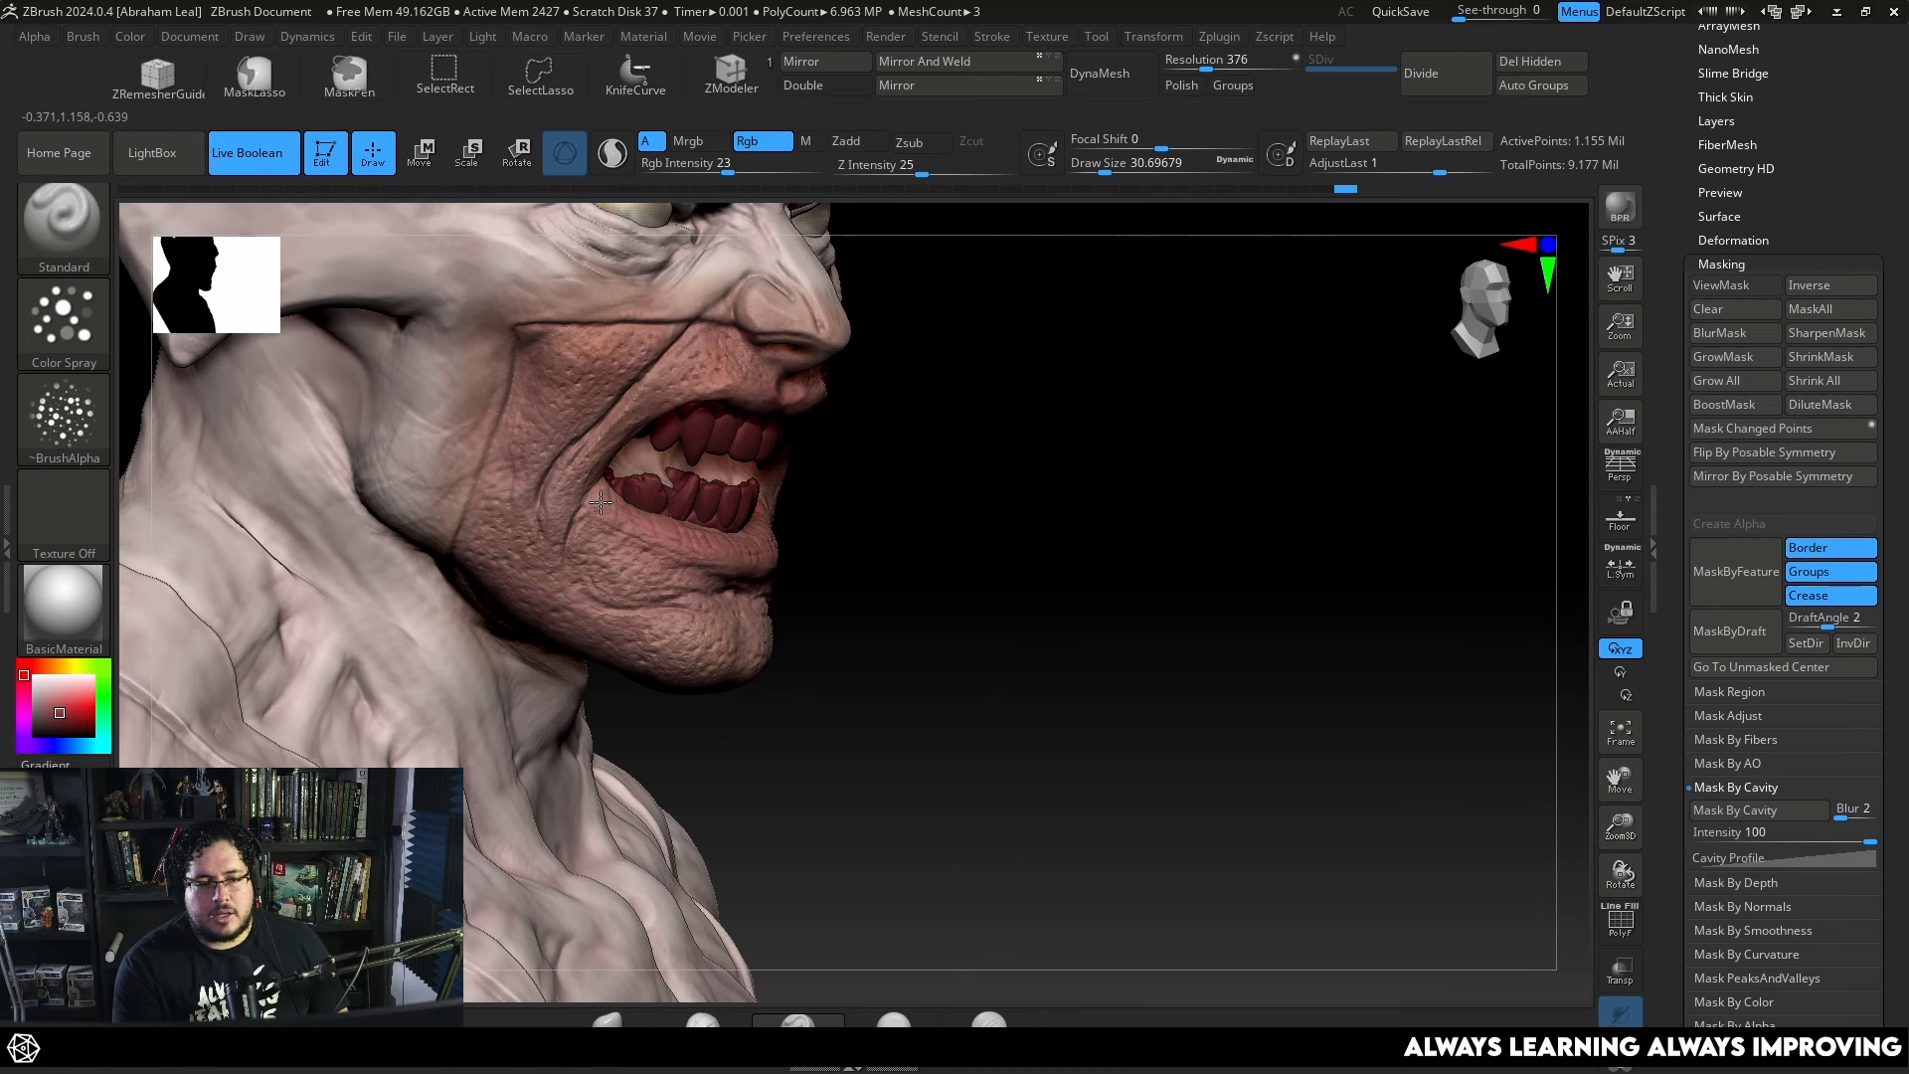
{"action": "right_click_drag", "start_coordinate": [827, 540], "coordinate": [838, 512]}
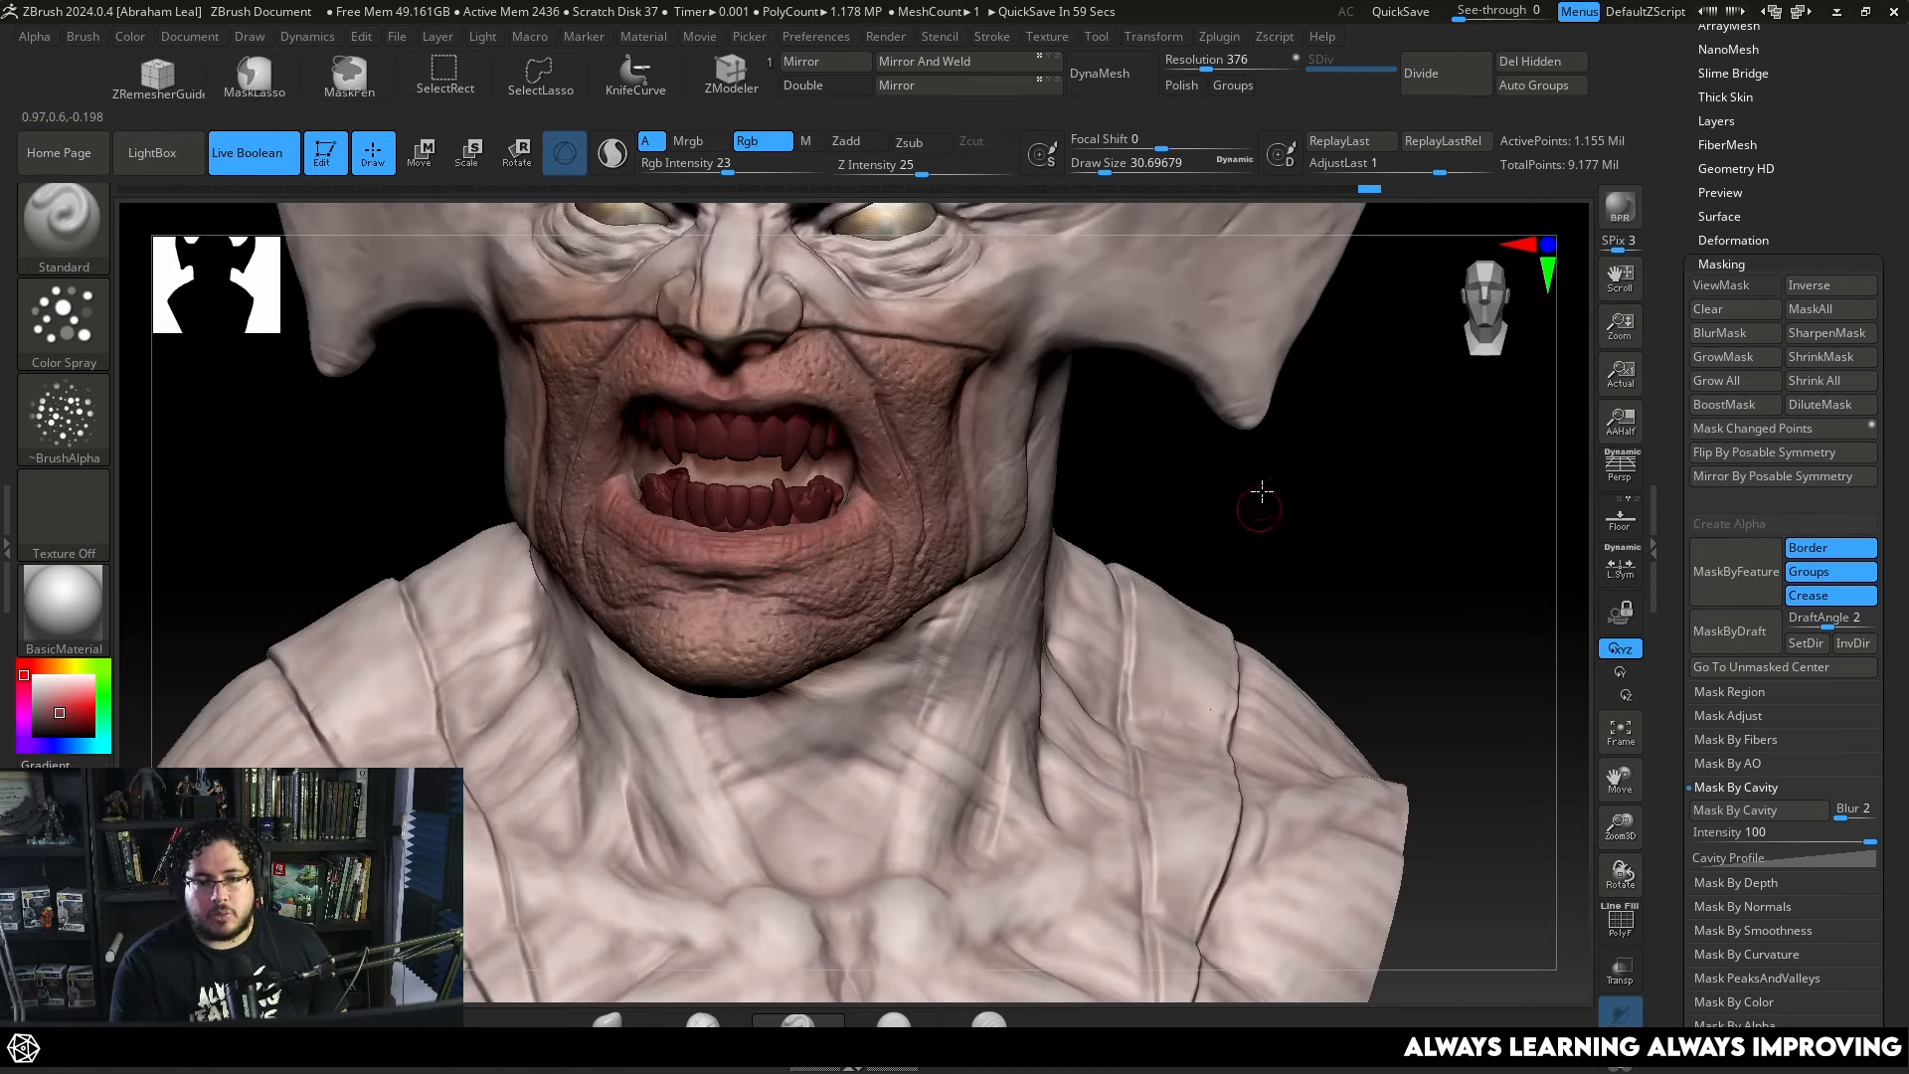
{"action": "right_click_drag", "start_coordinate": [1262, 491], "coordinate": [1124, 438]}
Select the tongue subtool PM3D_Sphere3D1_1 and hide the head so the mouth interior is exposed.
{"action": "left_click_drag", "start_coordinate": [1889, 298], "coordinate": [1889, 696]}
{"action": "left_click", "coordinate": [1718, 82]}
{"action": "left_click", "coordinate": [1790, 260]}
{"action": "right_click_drag", "start_coordinate": [1094, 452], "coordinate": [984, 558]}
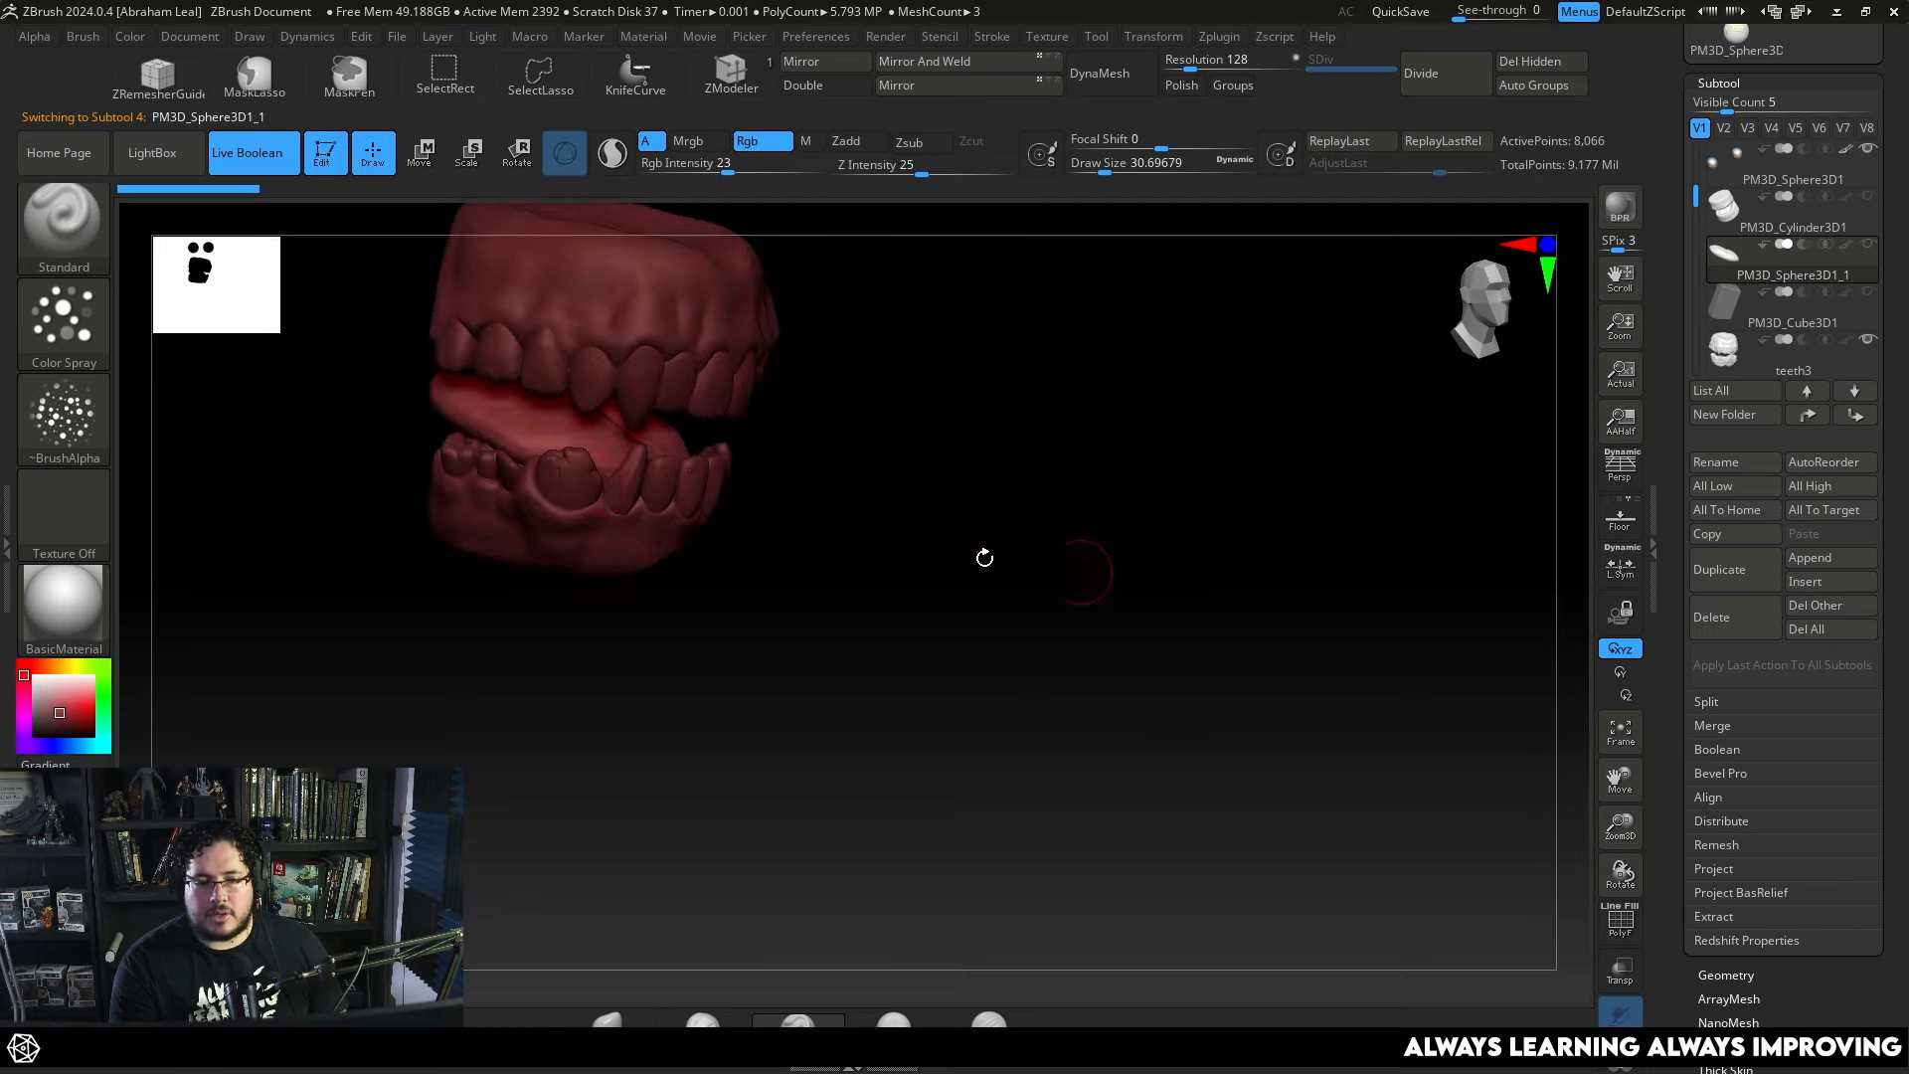
Fill the tongue with the muted red (R 140, G 54, B 57) at RGB intensity 100.
{"action": "left_click", "coordinate": [130, 36]}
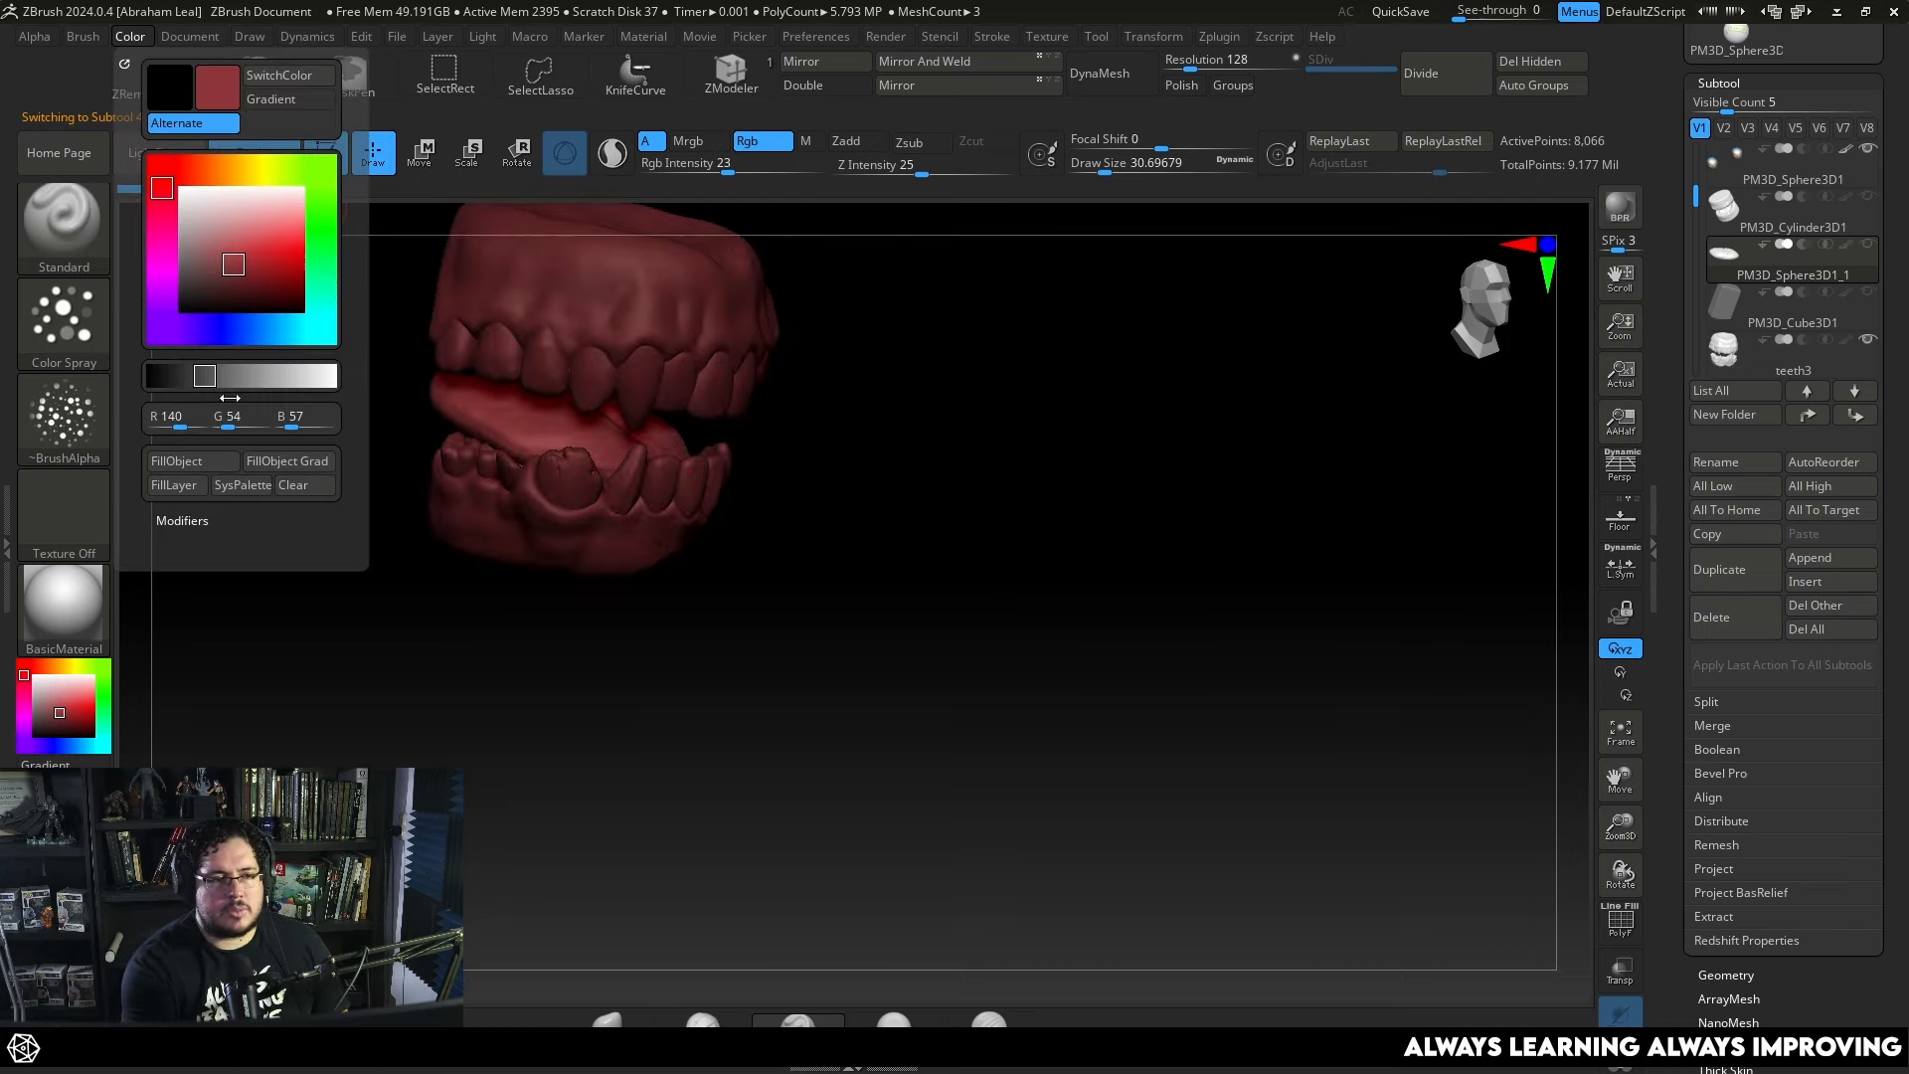
{"action": "left_click", "coordinate": [213, 462]}
{"action": "right_click_drag", "start_coordinate": [779, 443], "coordinate": [942, 481]}
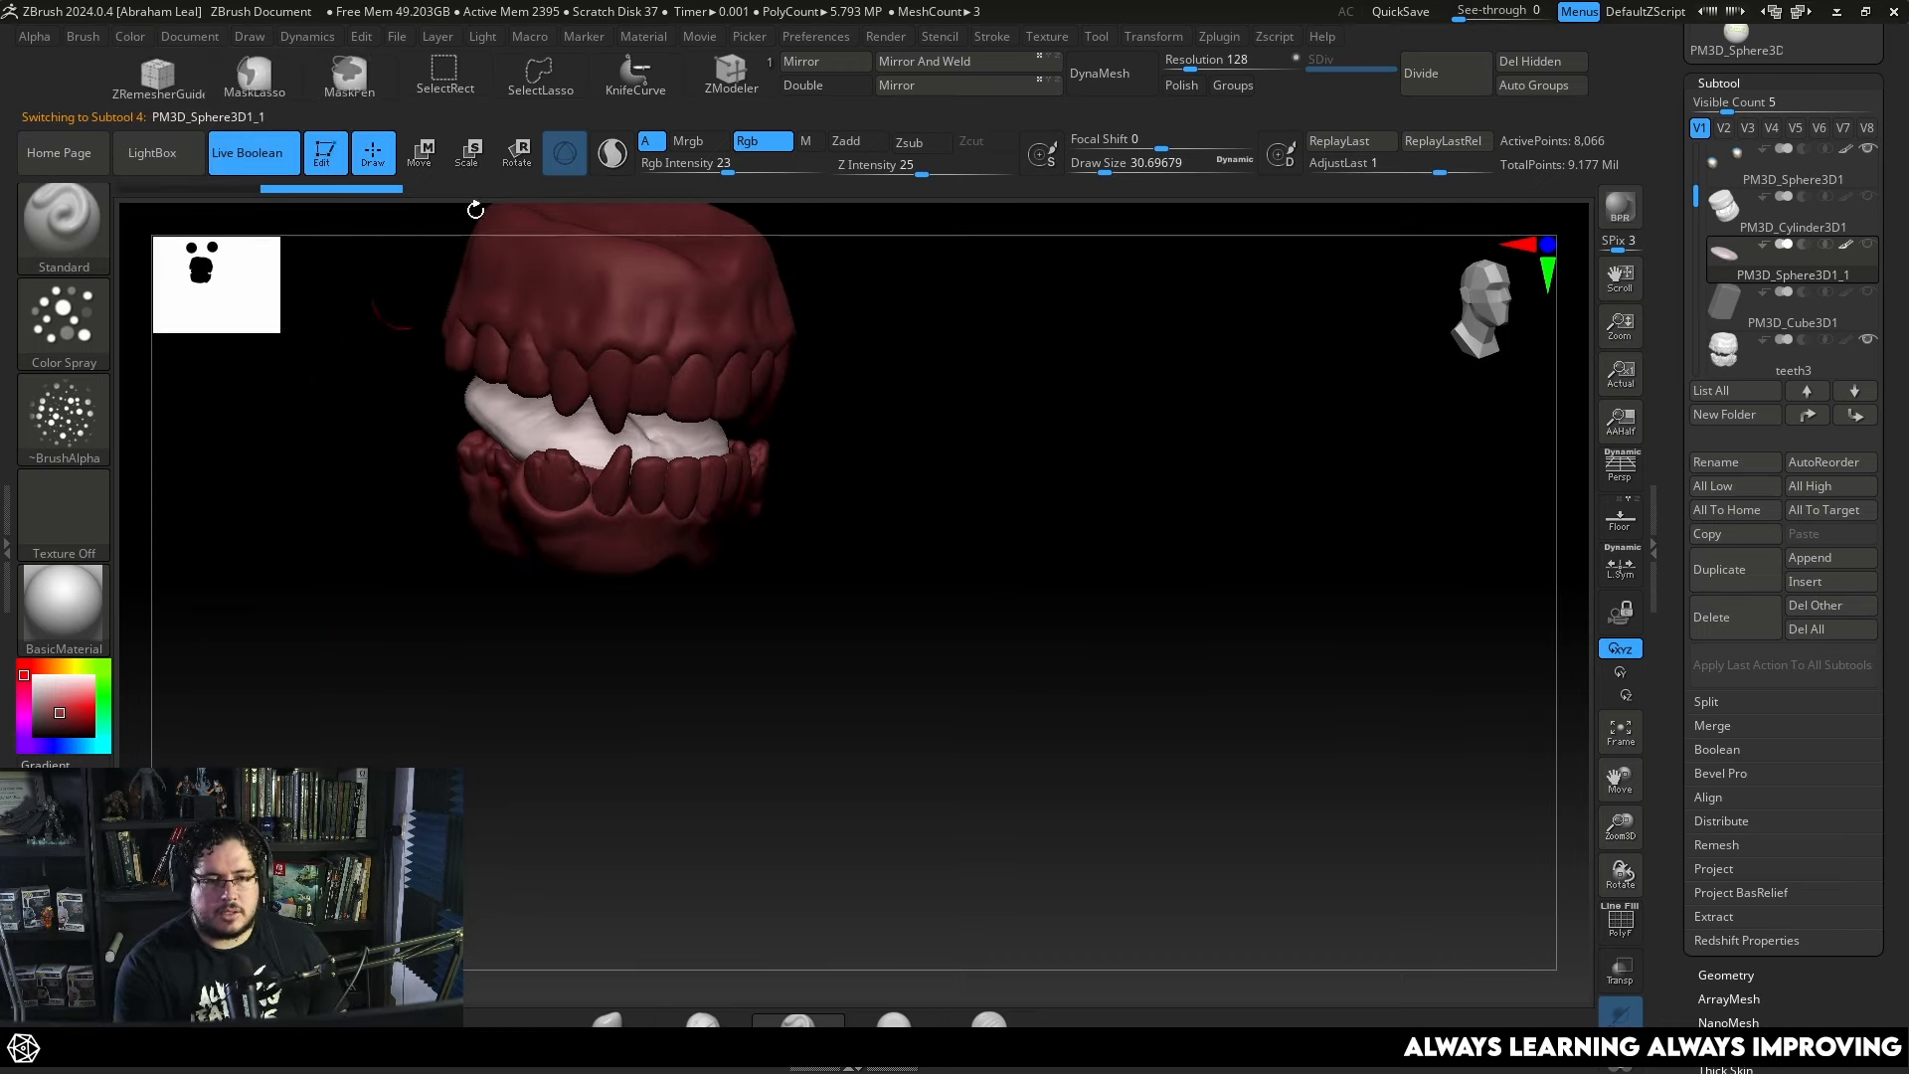
{"action": "left_click_drag", "start_coordinate": [744, 164], "coordinate": [826, 164]}
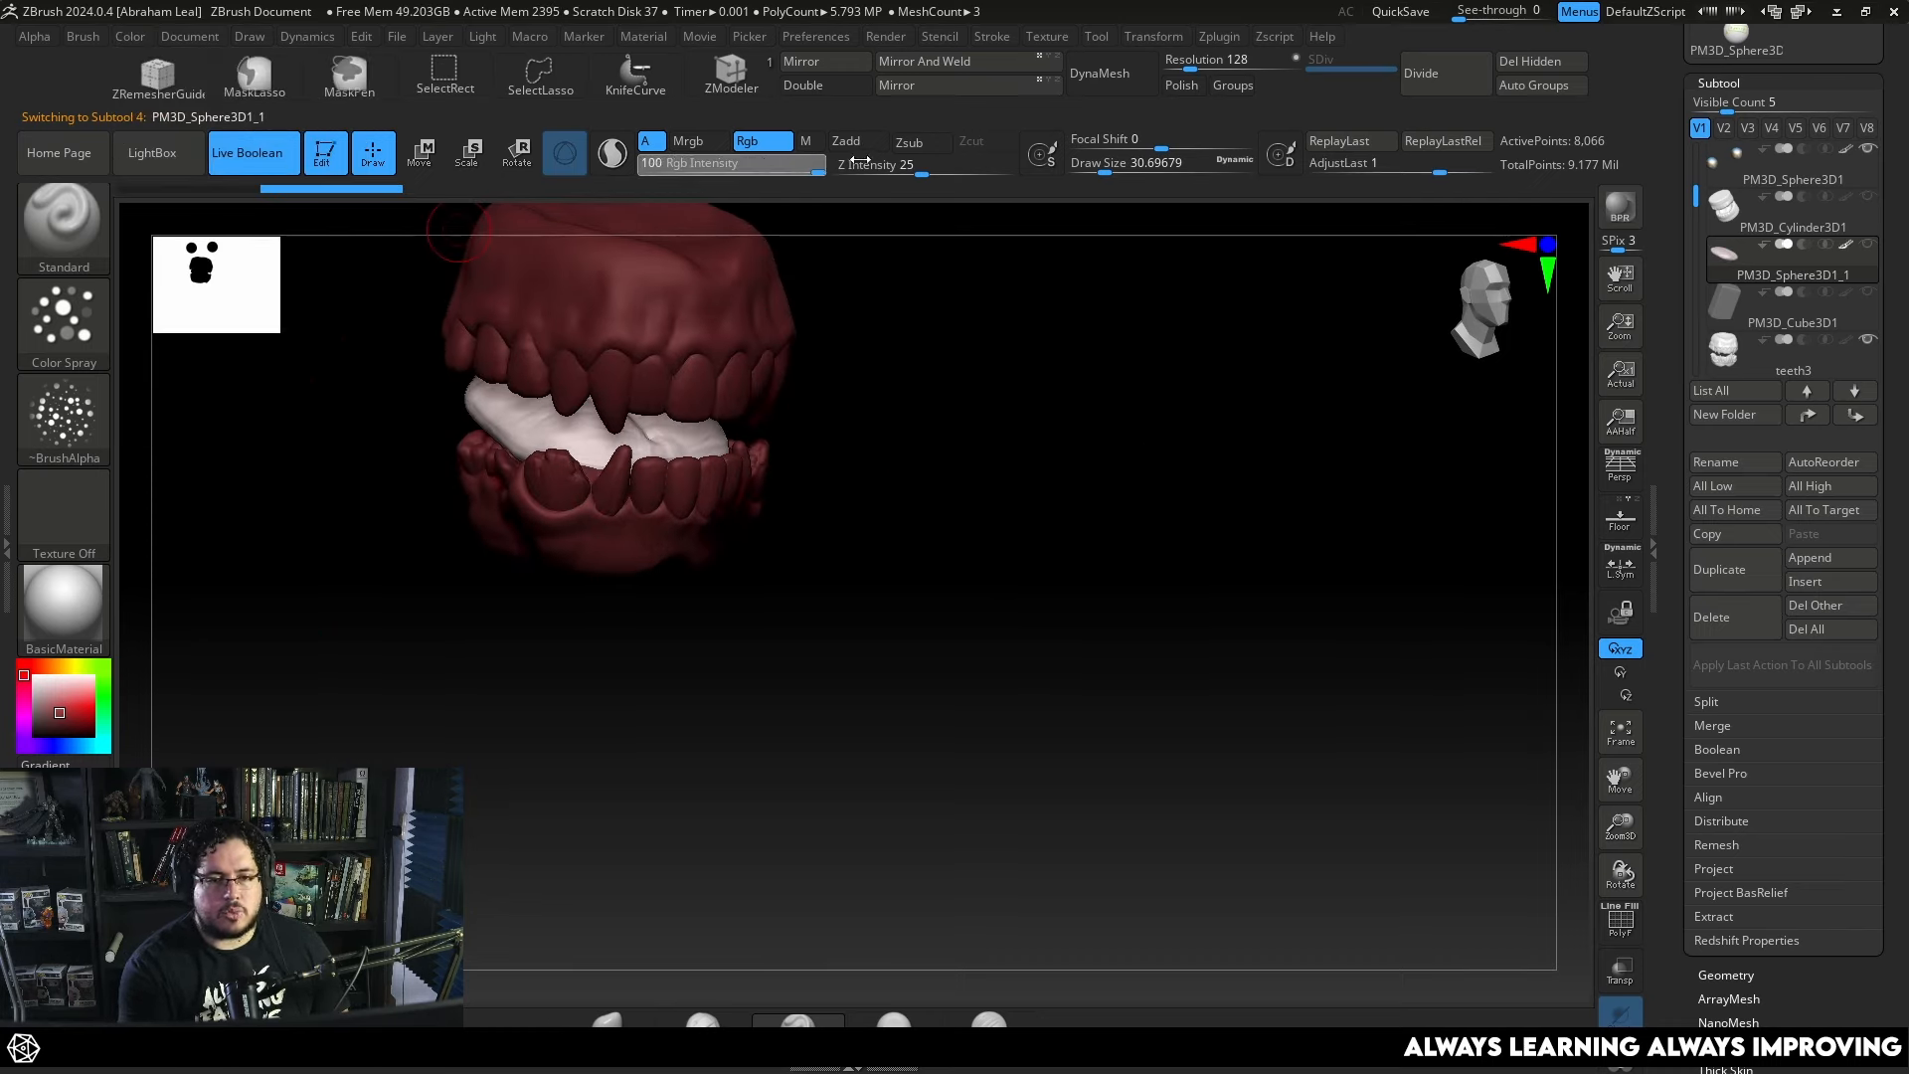
{"action": "left_click", "coordinate": [130, 36]}
{"action": "left_click", "coordinate": [176, 461]}
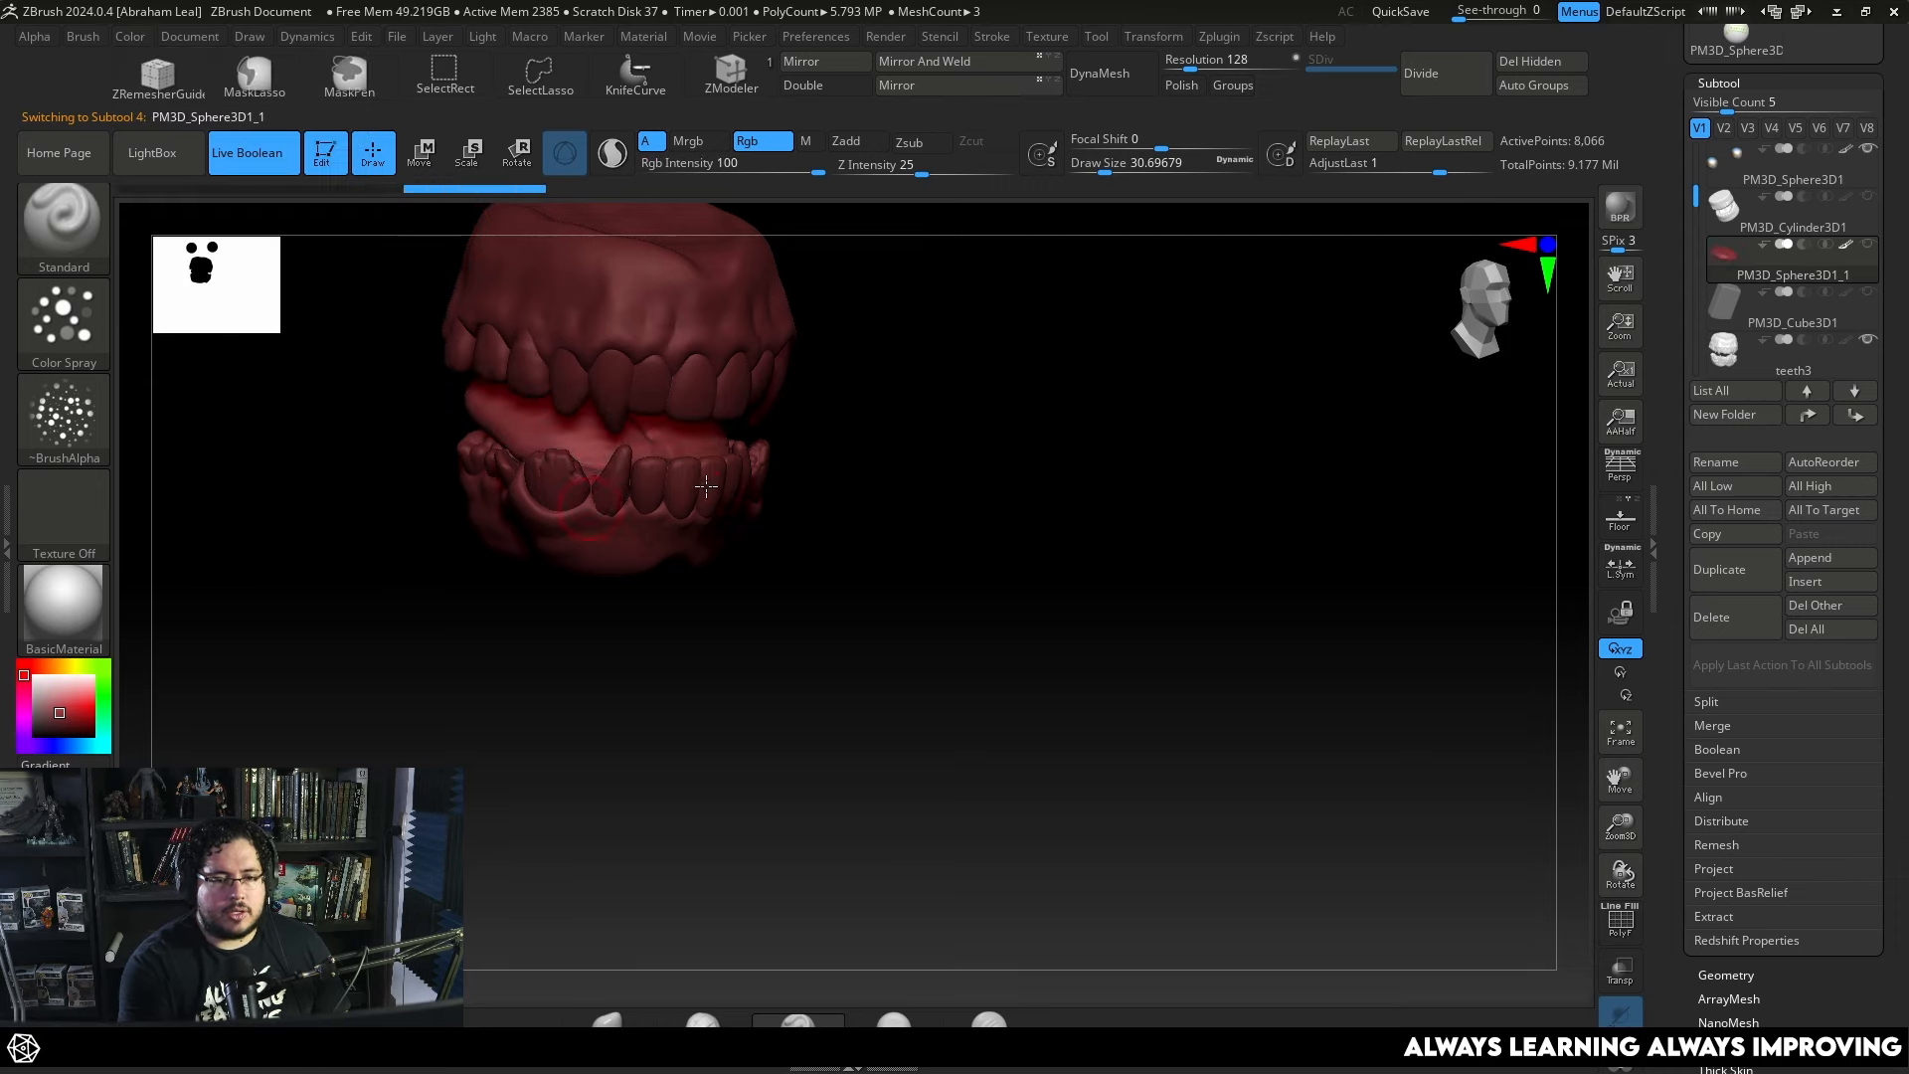
Select the teeth3 subtool and check its polygroups from the front.
{"action": "left_click", "coordinate": [706, 360], "text": "alt"}
{"action": "left_click_drag", "start_coordinate": [862, 374], "coordinate": [840, 326], "text": "shift"}
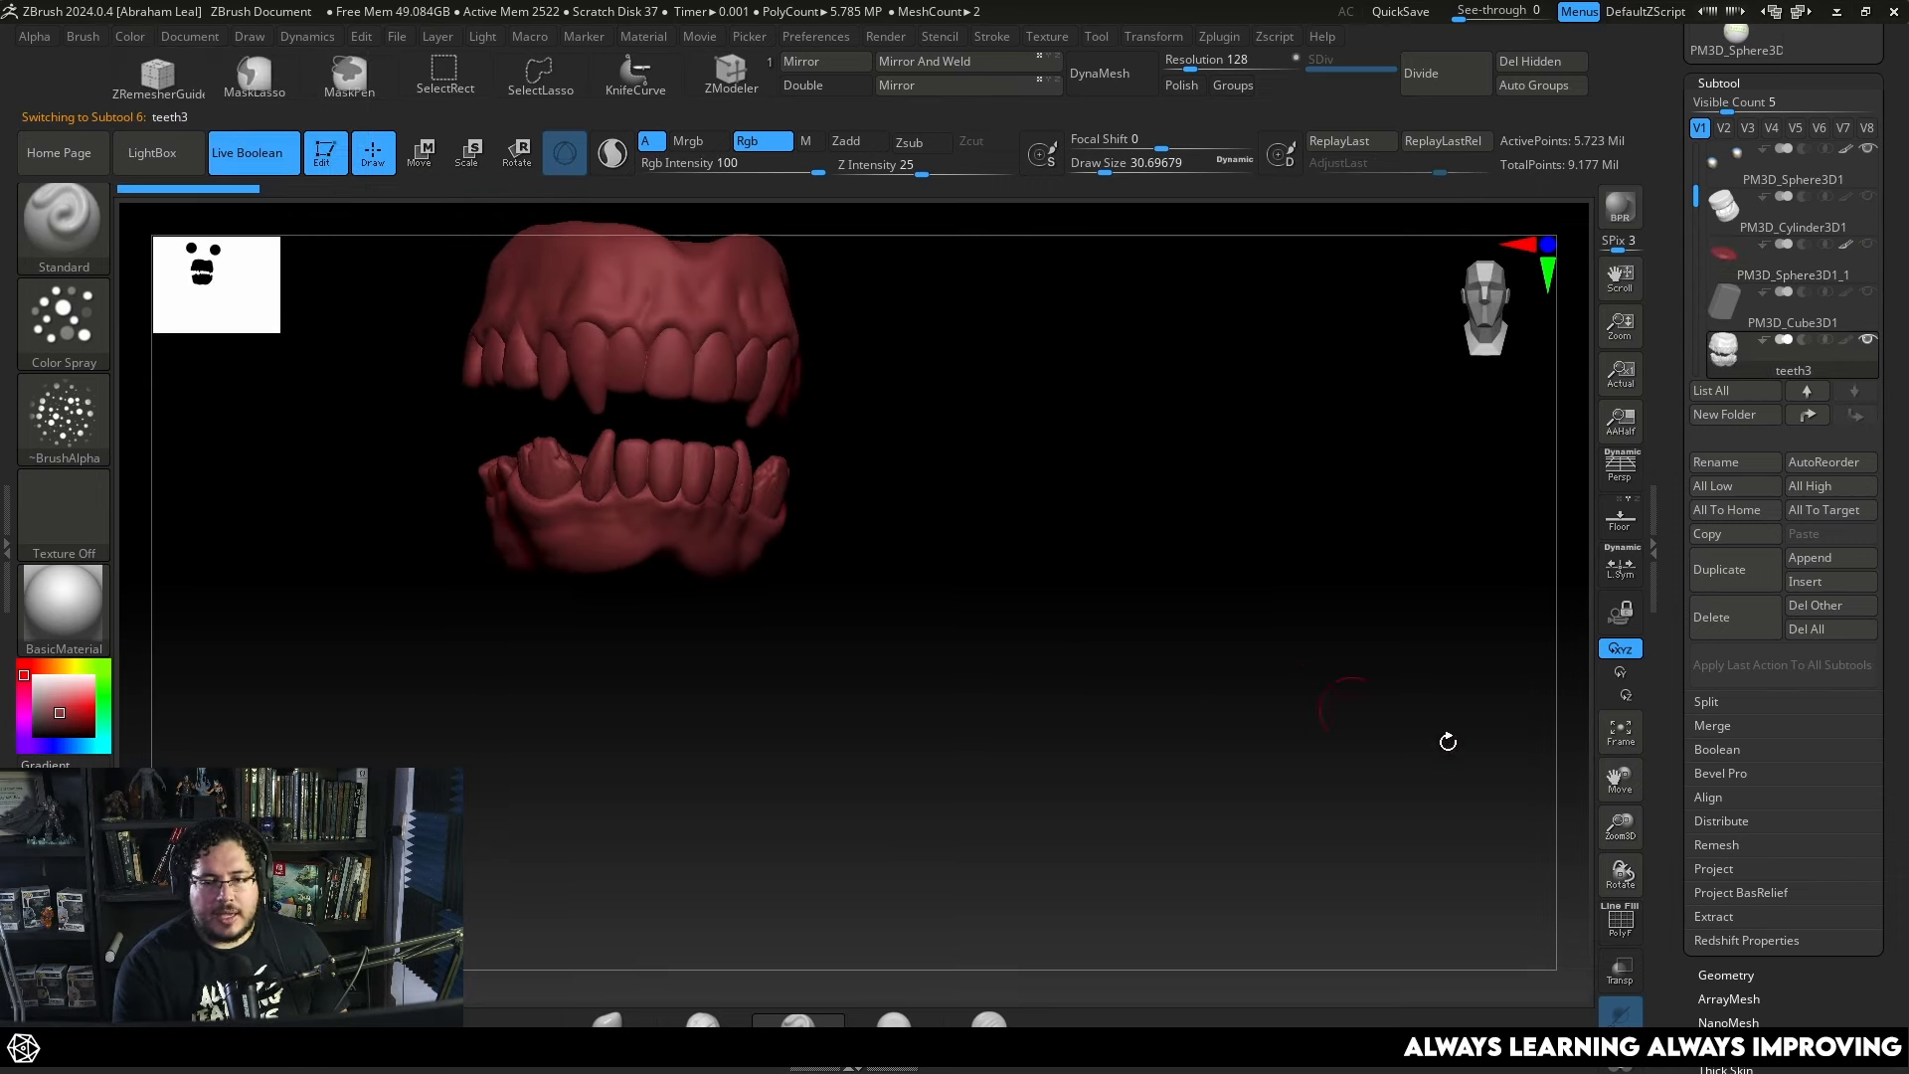
{"action": "left_click", "coordinate": [1631, 929]}
{"action": "left_click", "coordinate": [1631, 930]}
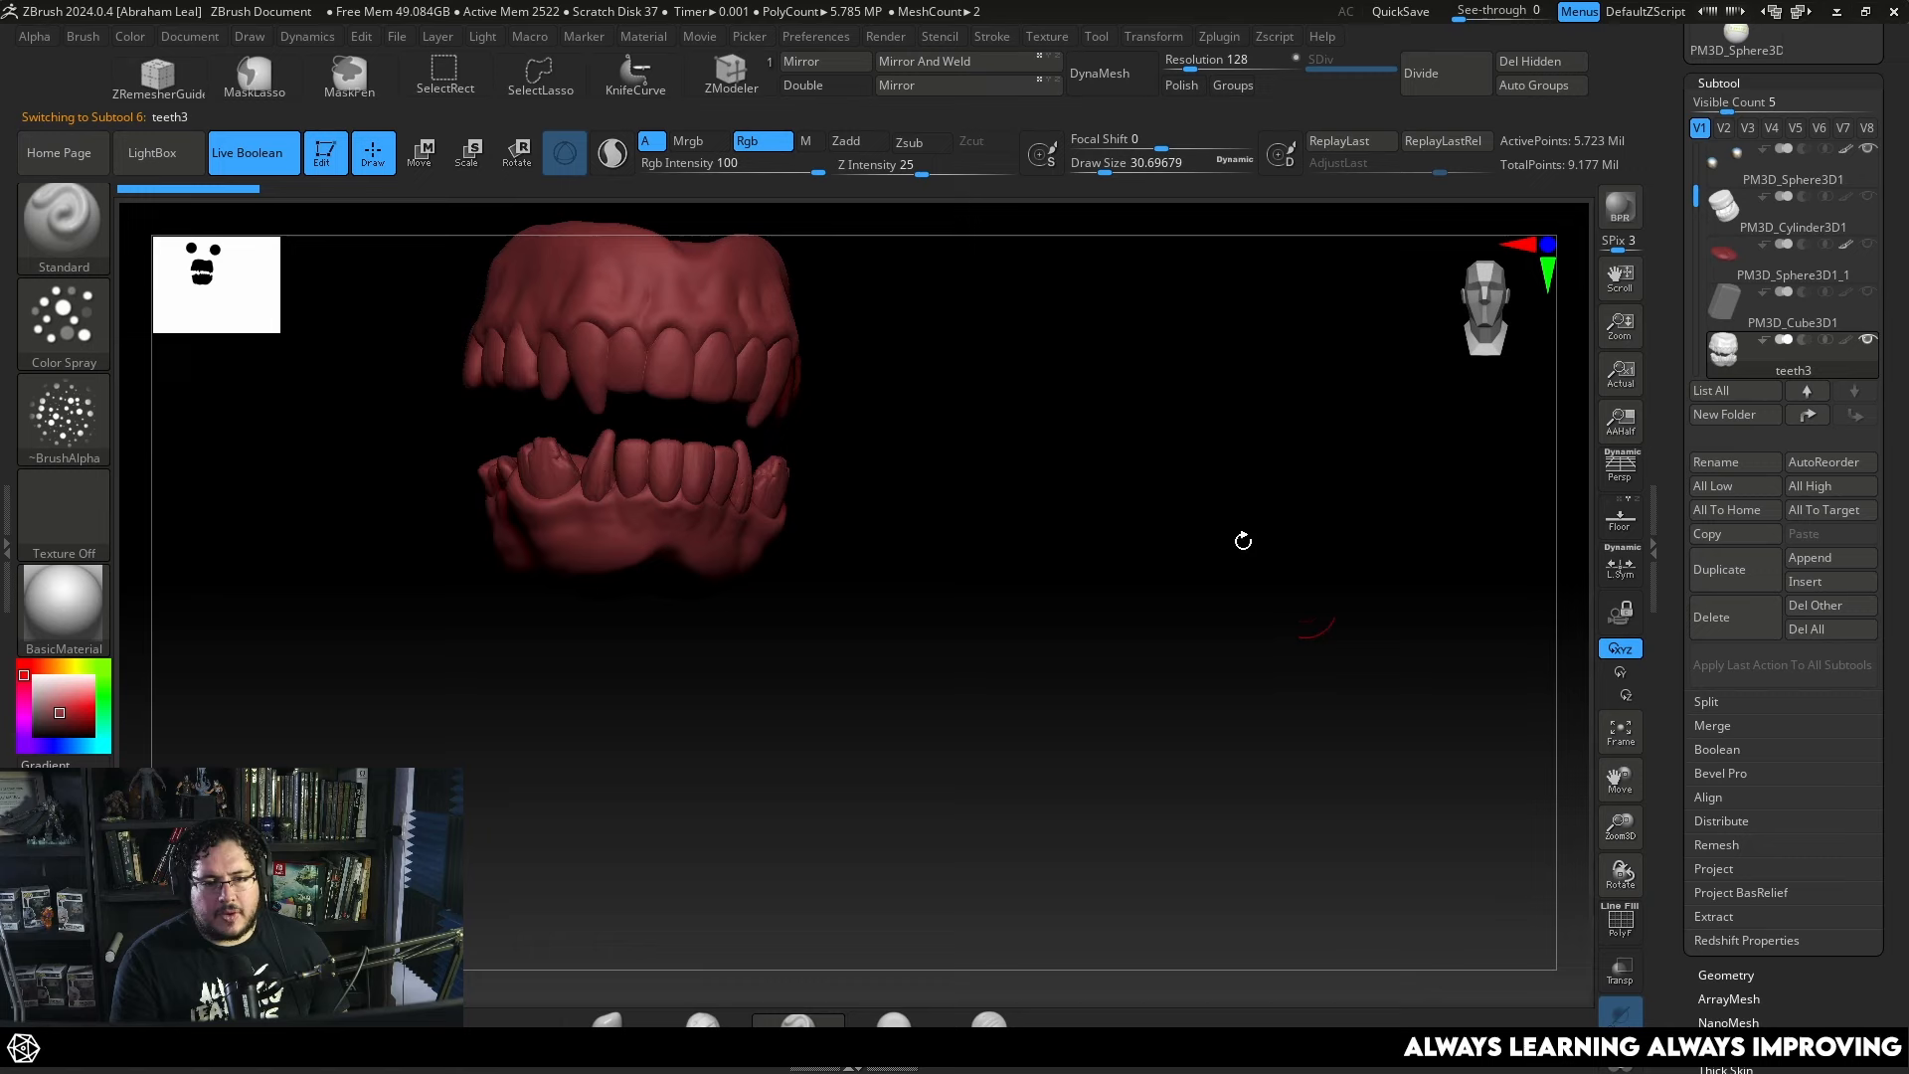
Isolate and mask the individual teeth of teeth3, and fill its gums with the muted red.
{"action": "left_click", "coordinate": [726, 293], "text": "ctrl+shift"}
{"action": "left_click", "coordinate": [874, 616], "text": "ctrl+shift"}
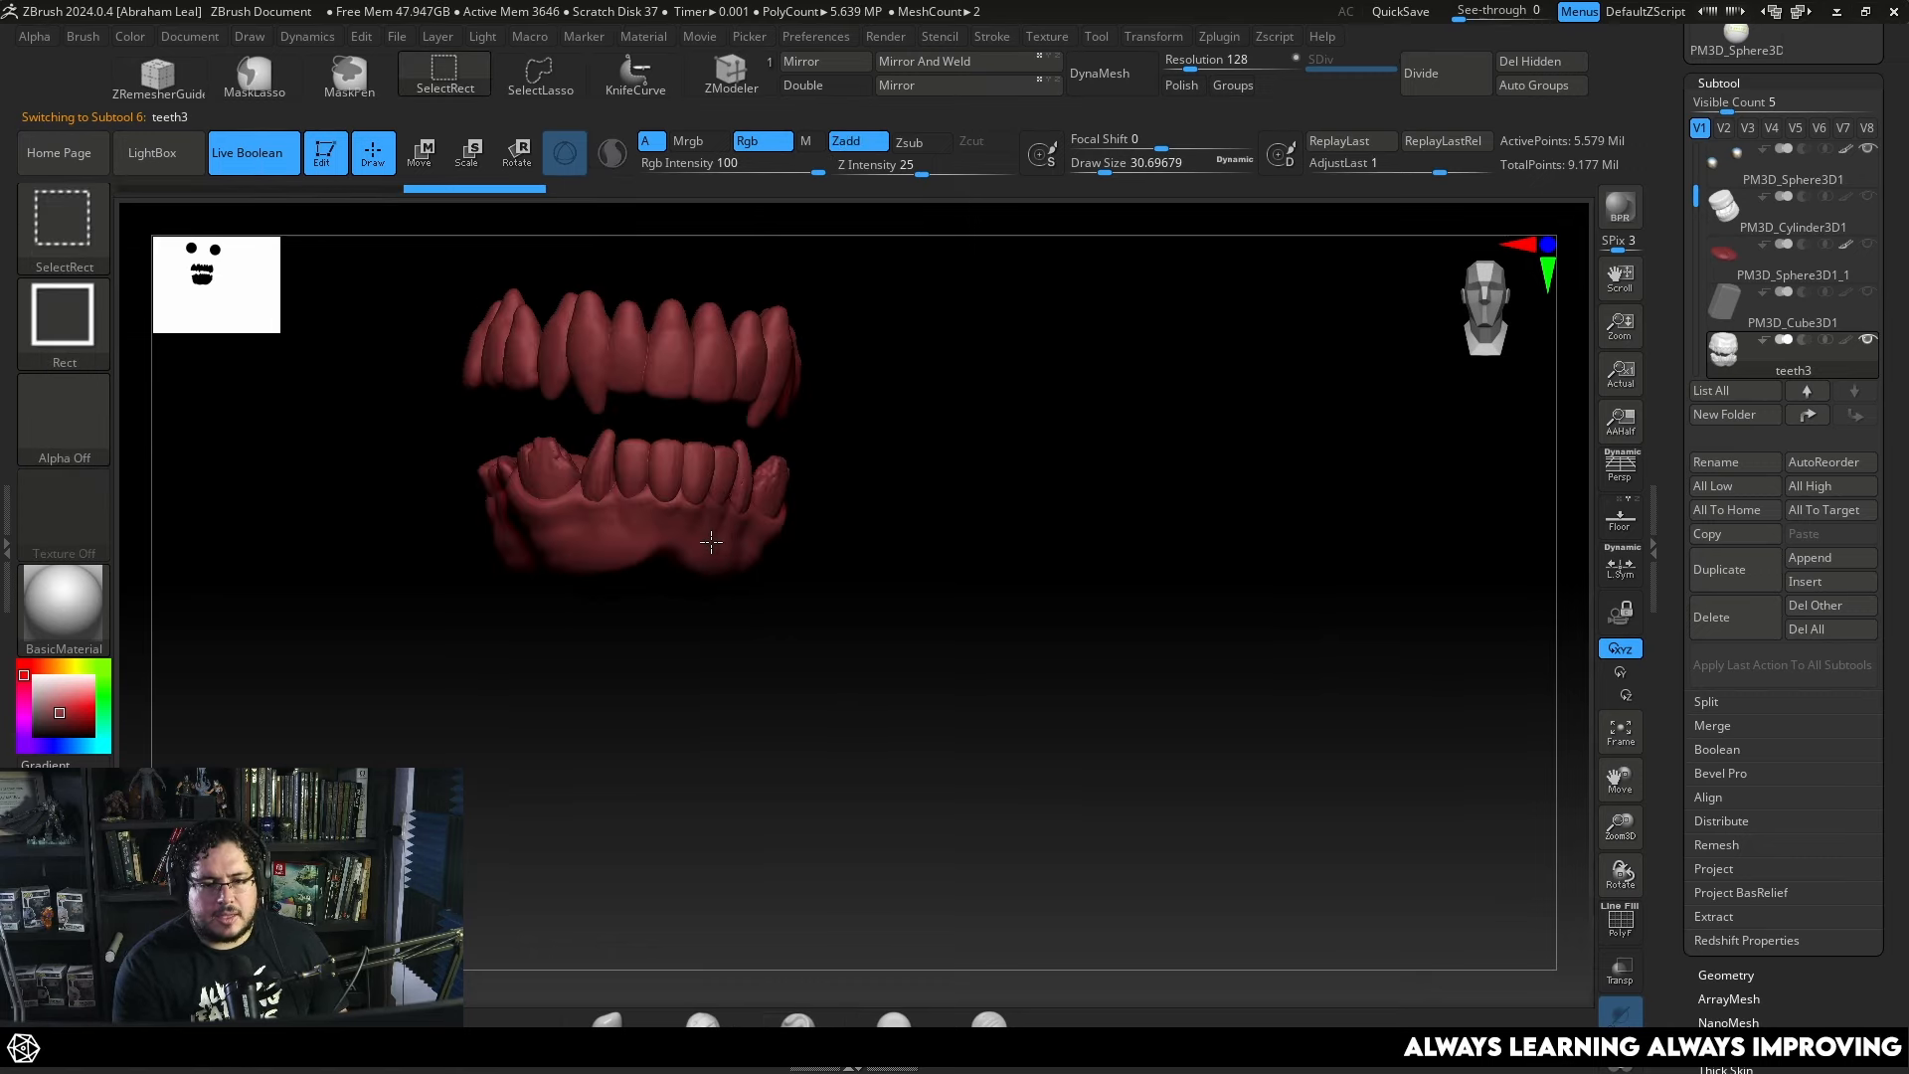
{"action": "left_click", "coordinate": [1044, 547], "text": "ctrl+shift"}
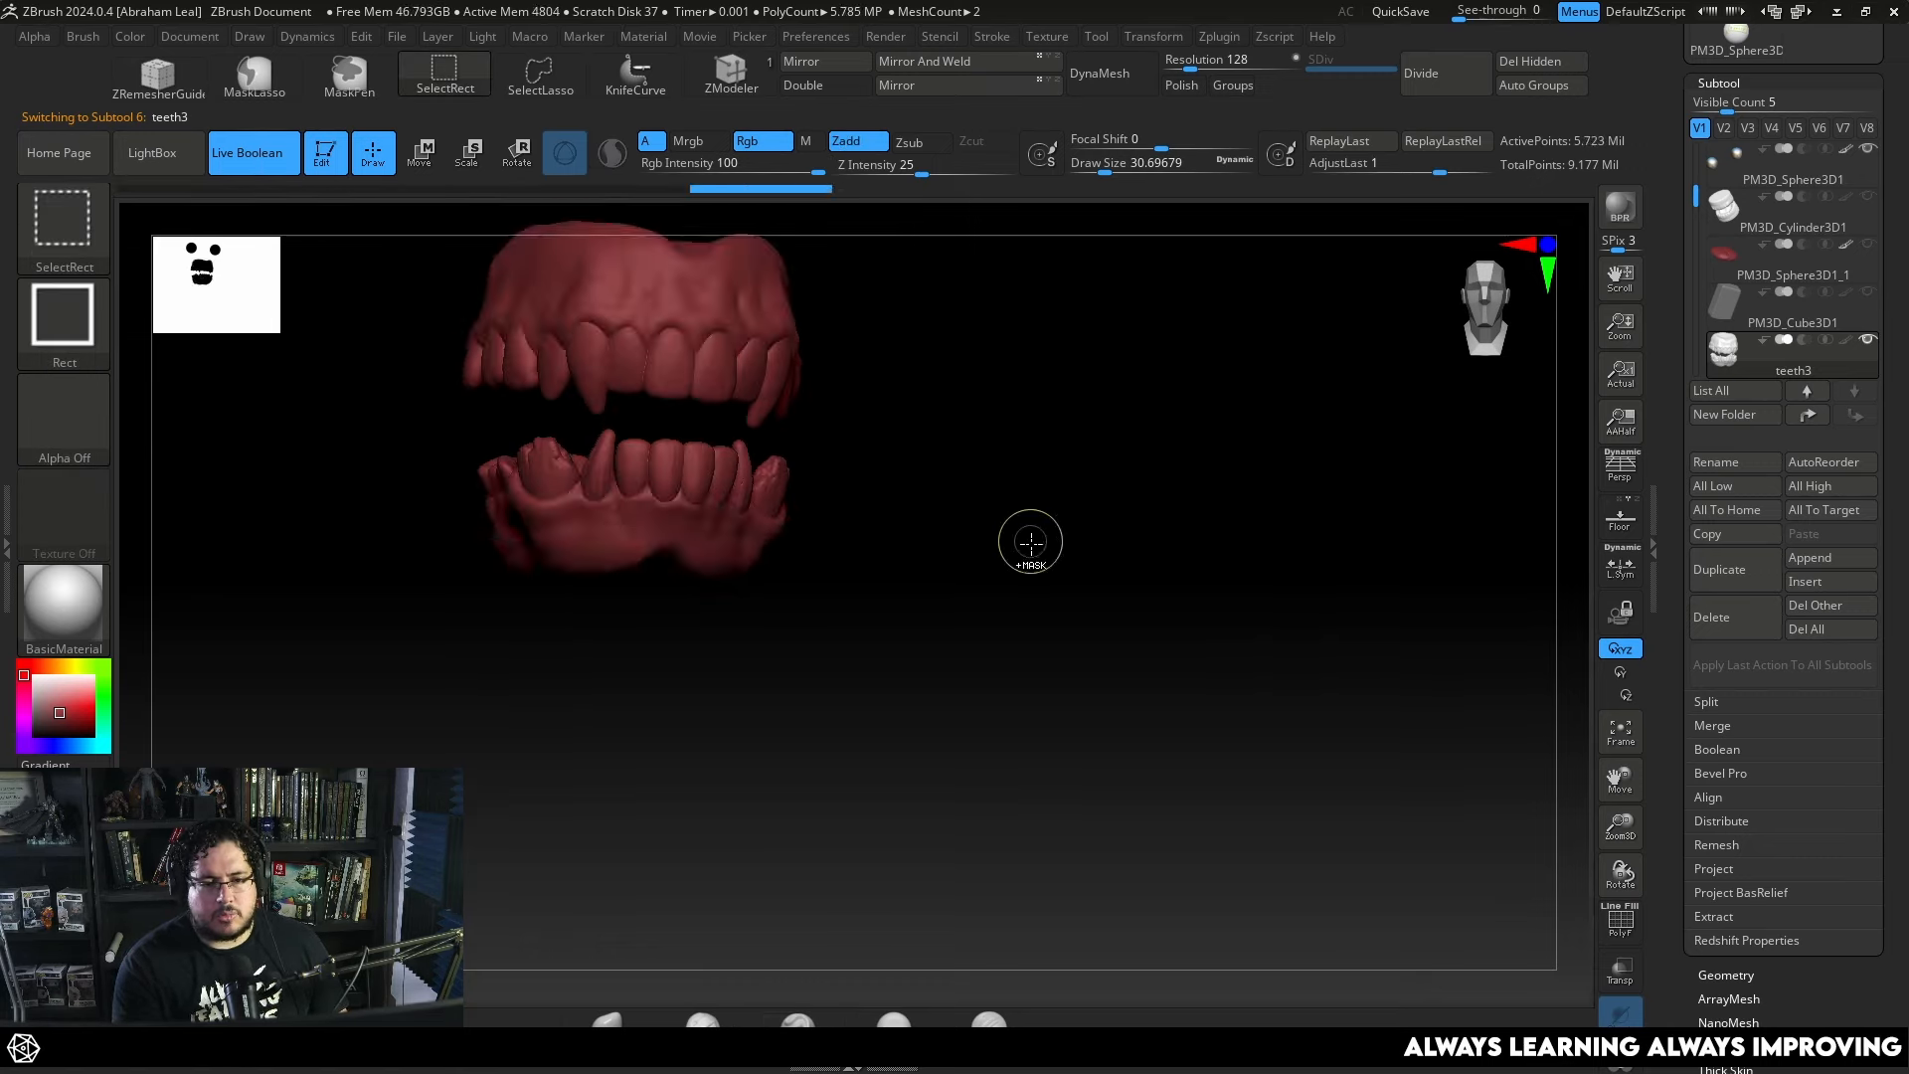
{"action": "key", "text": "ctrl+z"}
{"action": "key", "text": "ctrl+z"}
Invert the mask onto the gums and fill the teeth with a pale yellow.
{"action": "left_click", "coordinate": [67, 666]}
{"action": "left_click", "coordinate": [46, 703]}
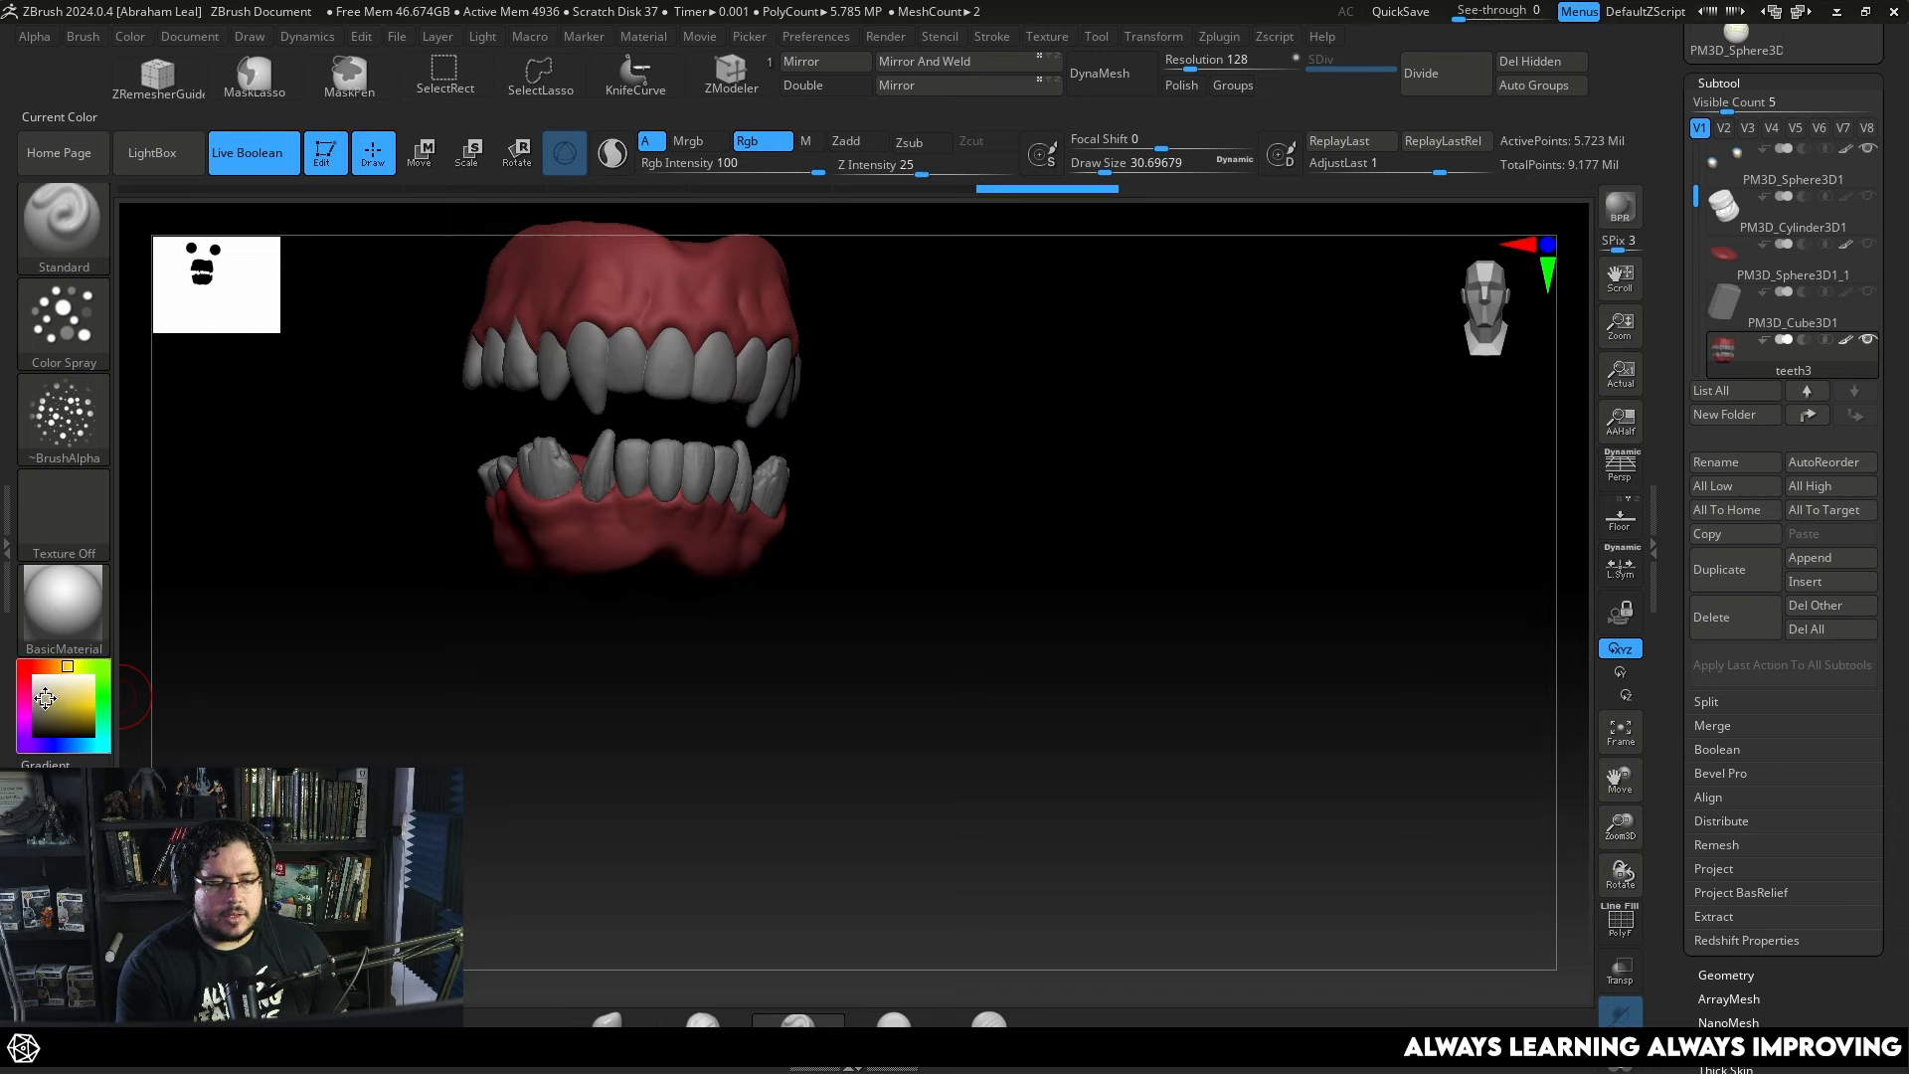
{"action": "left_click", "coordinate": [470, 712], "text": "ctrl"}
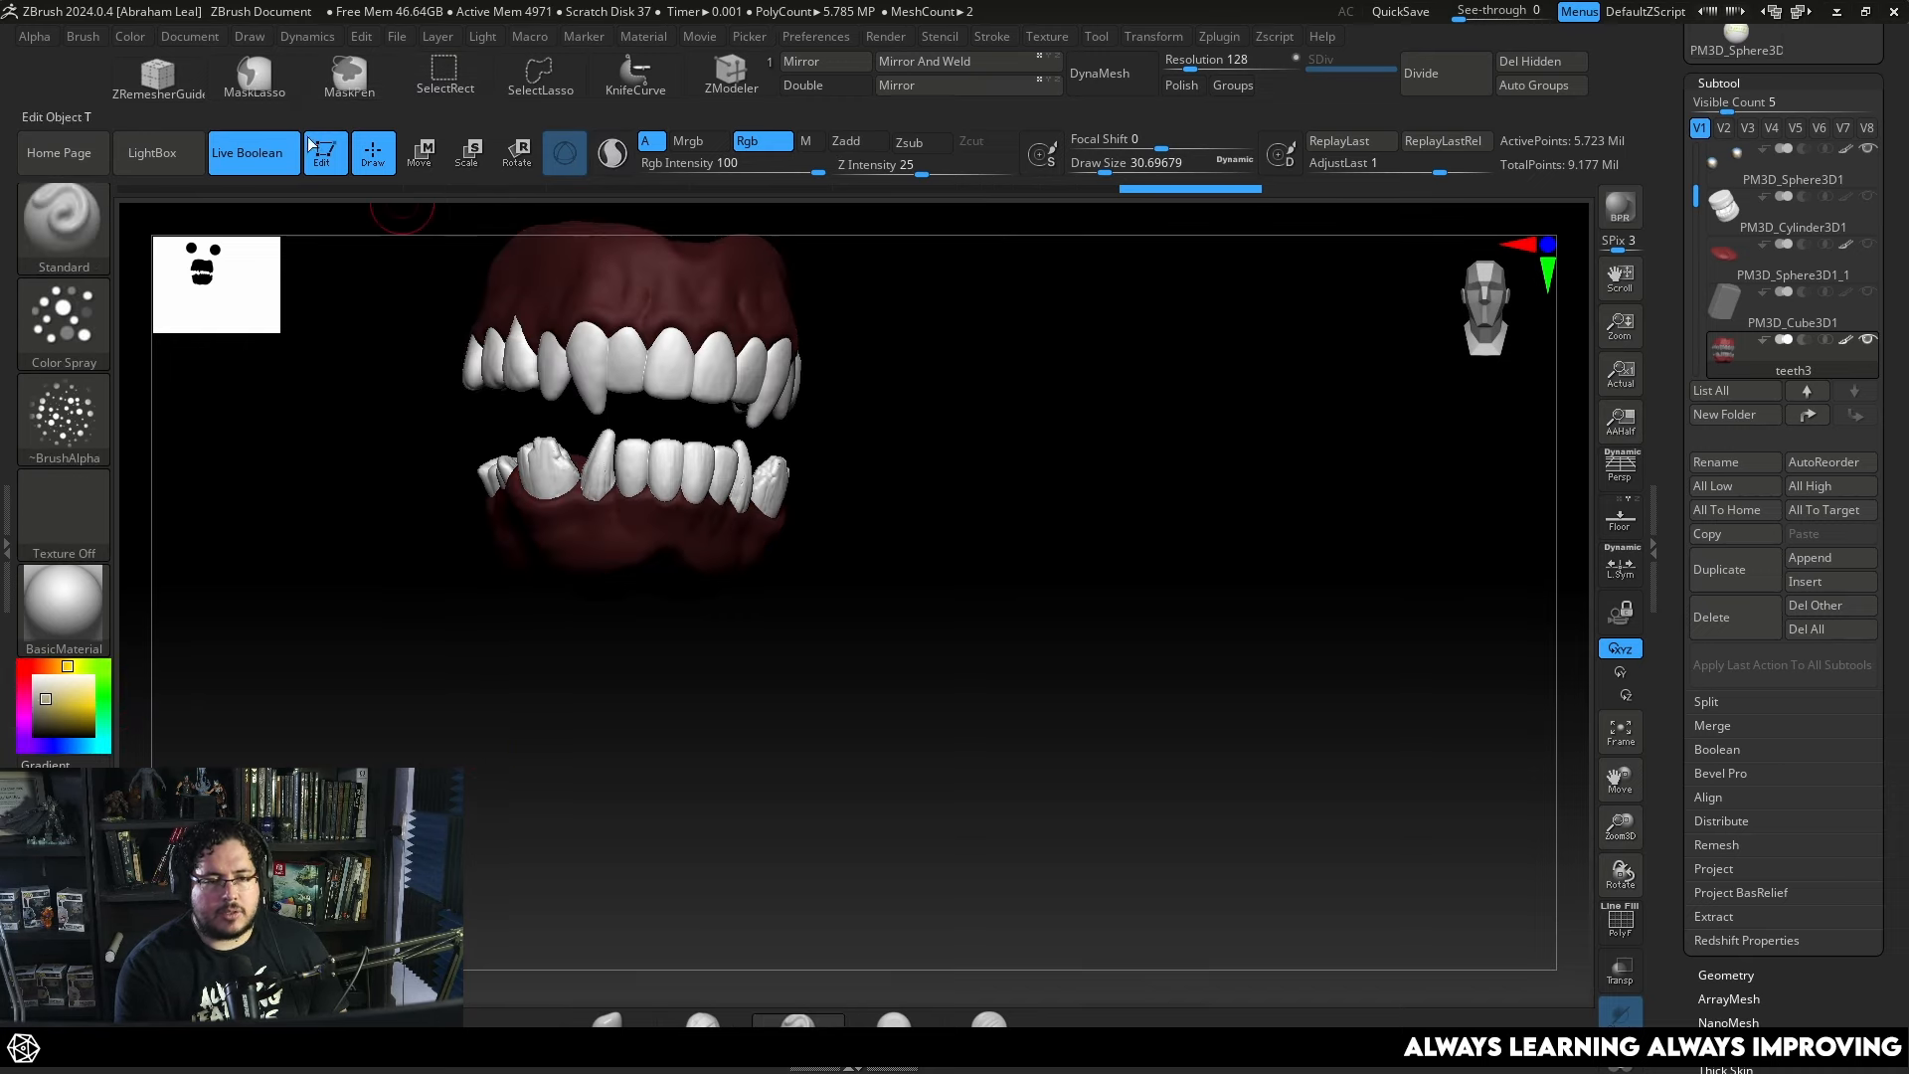
{"action": "left_click", "coordinate": [131, 36]}
{"action": "left_click", "coordinate": [189, 465]}
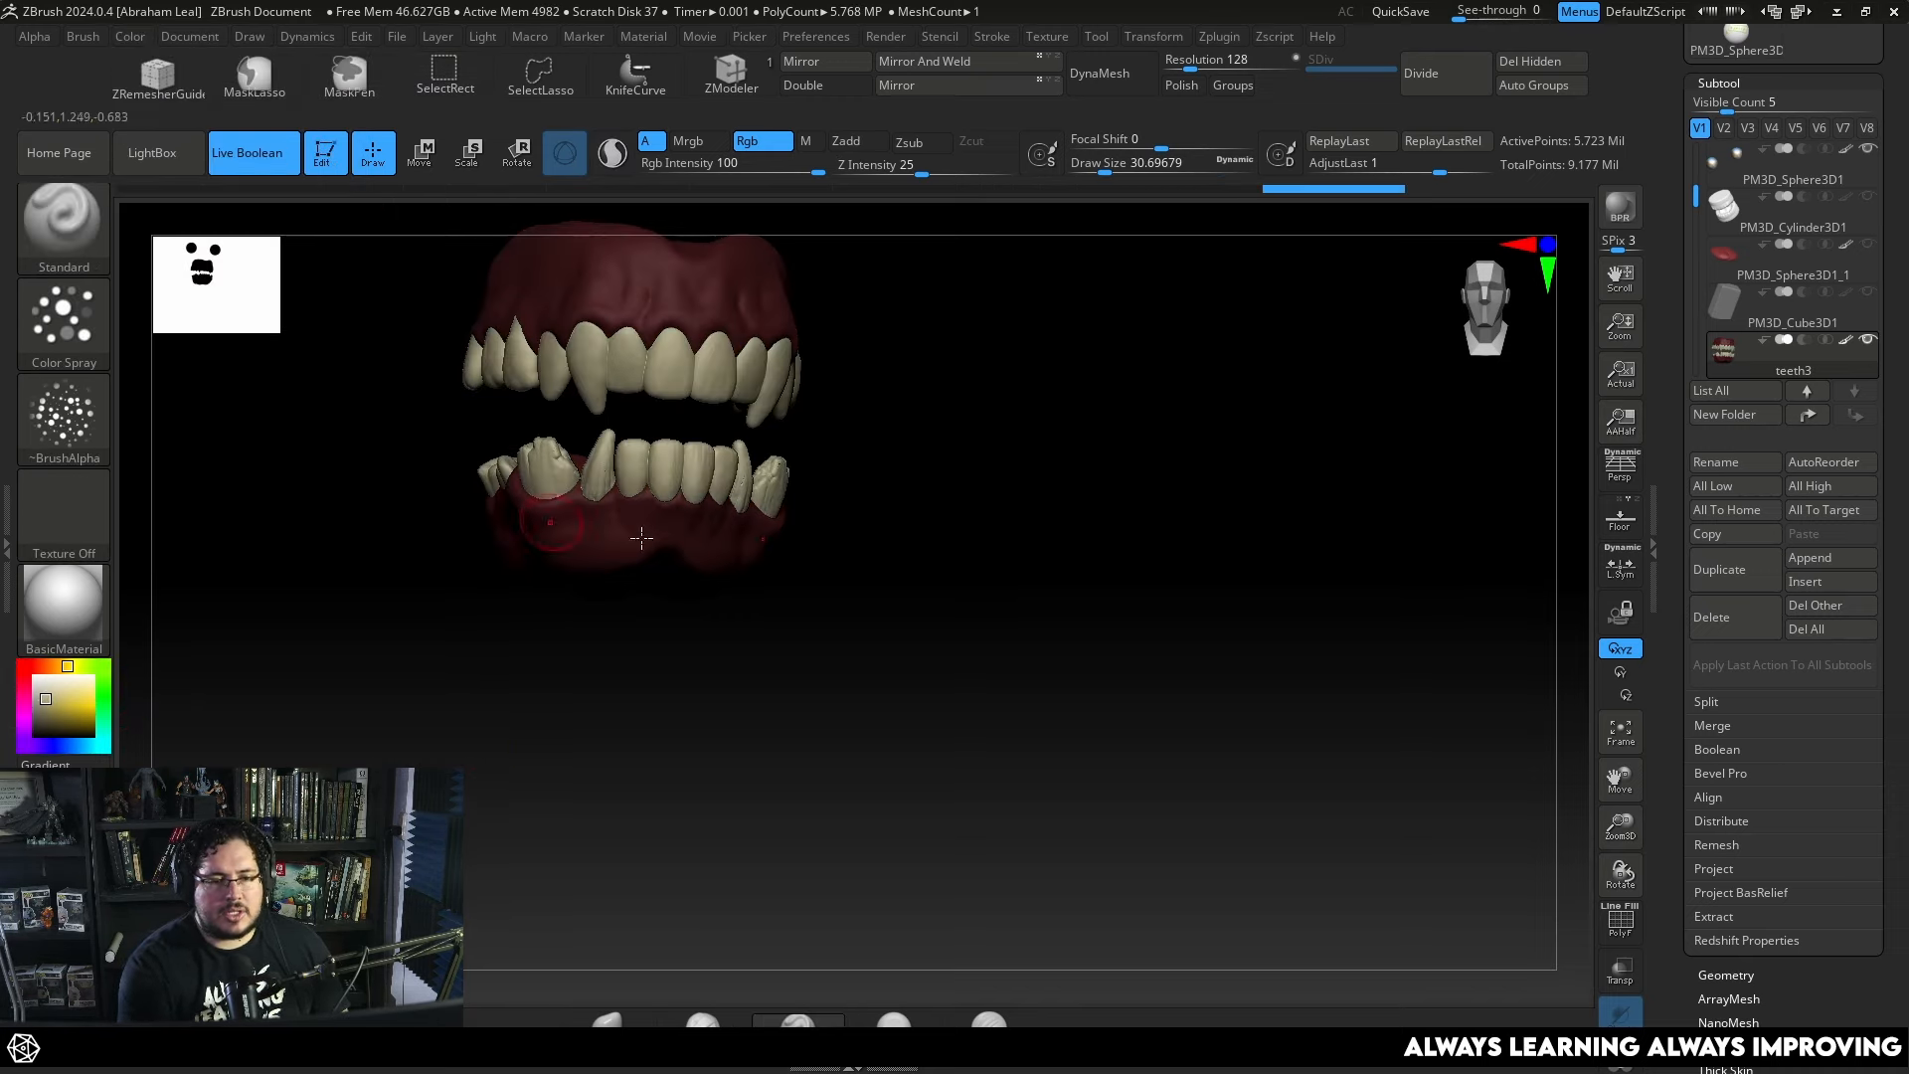
Clear the mask from teeth3 and bring the hidden subtools of the bust back into view.
{"action": "left_click", "coordinate": [1311, 747], "text": "ctrl"}
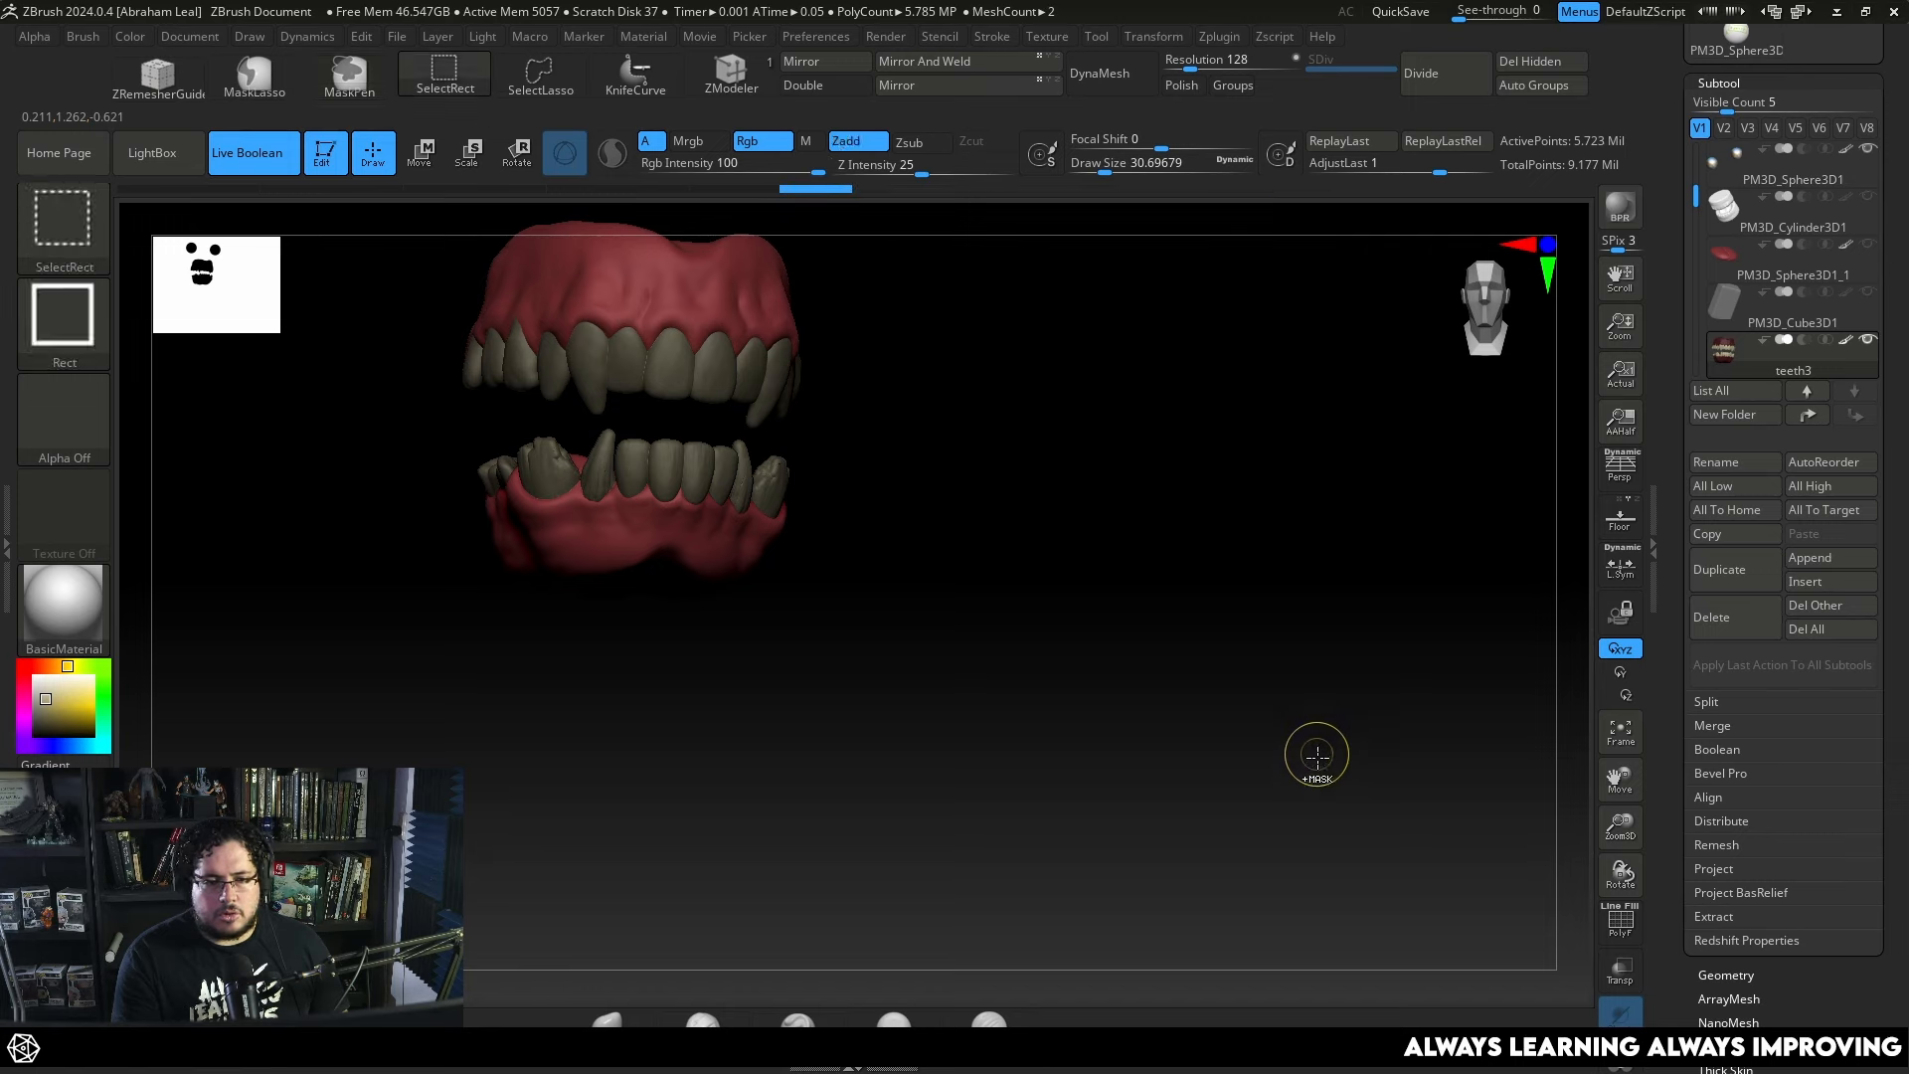
{"action": "left_click_drag", "start_coordinate": [1317, 754], "coordinate": [1343, 750], "text": "ctrl"}
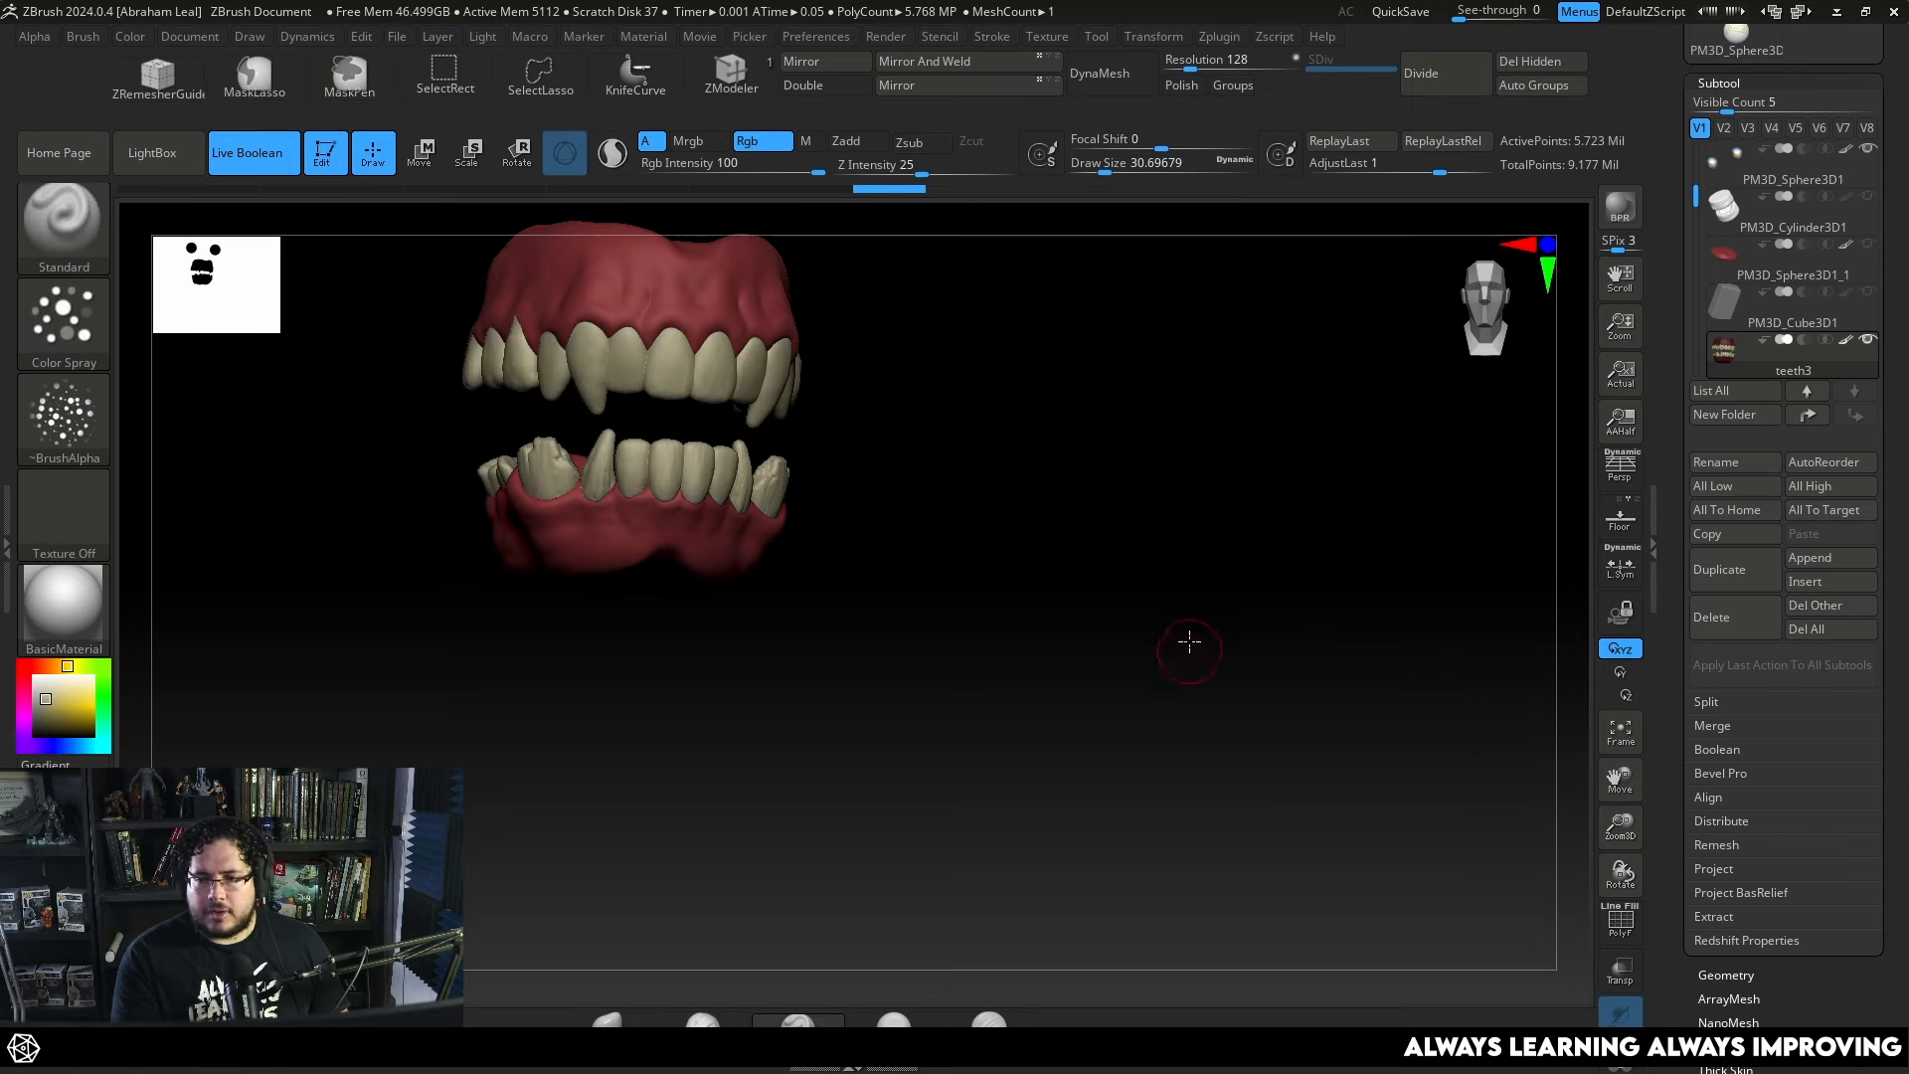
{"action": "right_click_drag", "start_coordinate": [1189, 641], "coordinate": [1174, 576], "text": "ctrl"}
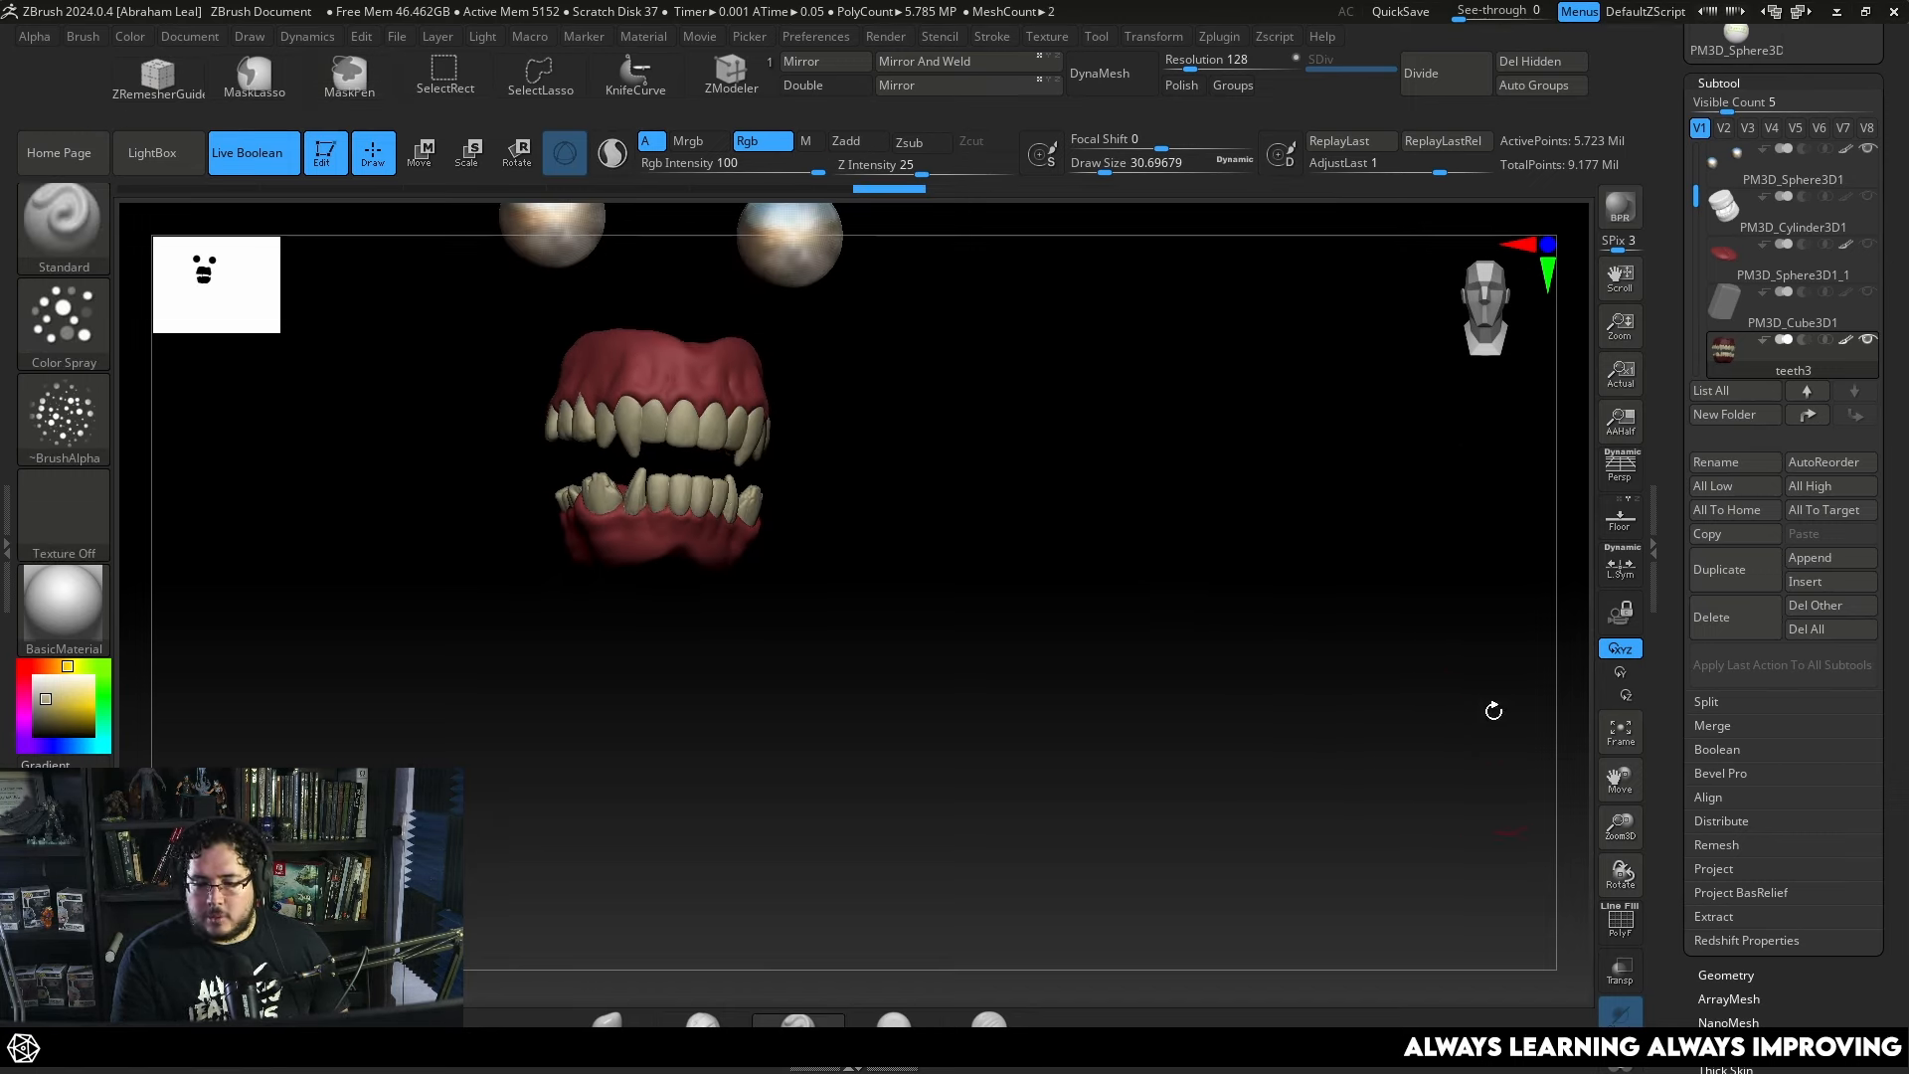
{"action": "key", "text": "shift"}
{"action": "left_click", "coordinate": [1874, 345], "text": "shift"}
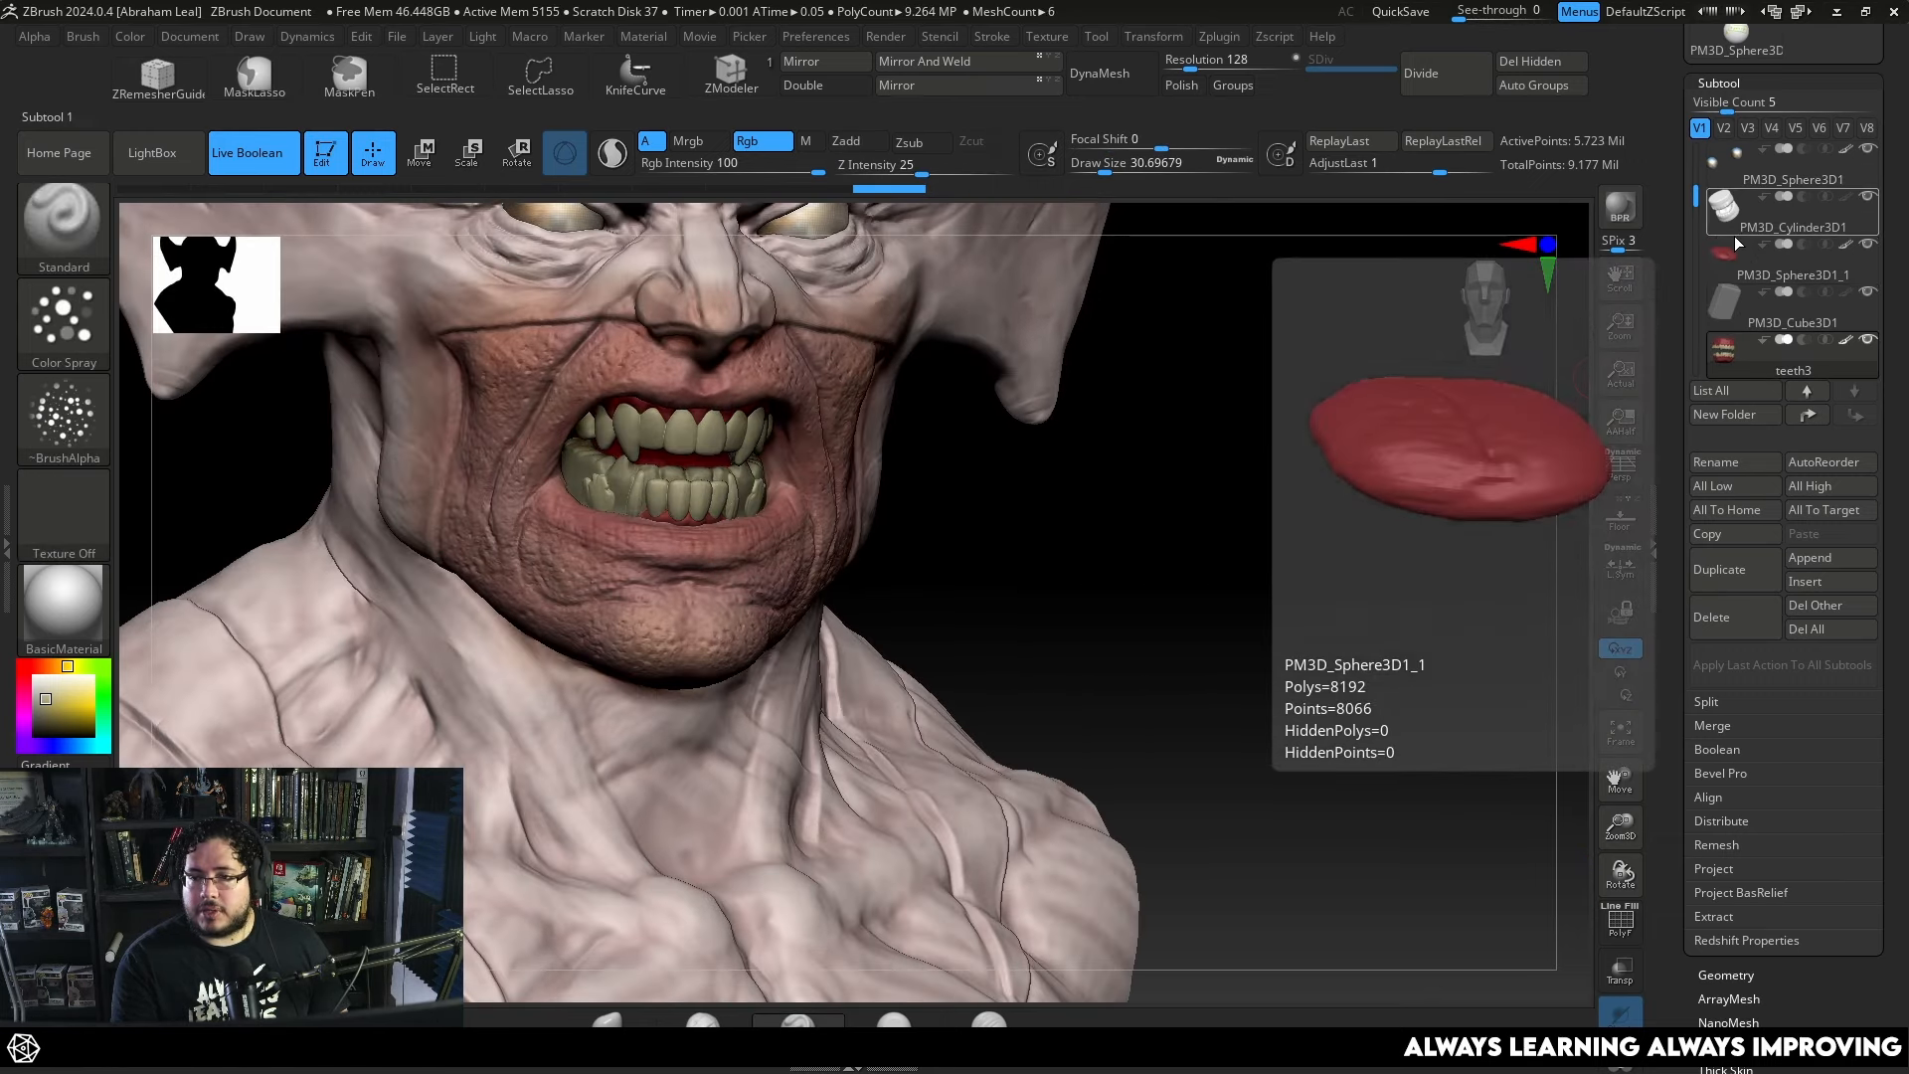
Delete the redundant teeth subtool PM3D_Cylinder3D1.
{"action": "left_click", "coordinate": [1728, 211]}
{"action": "left_click", "coordinate": [1711, 616]}
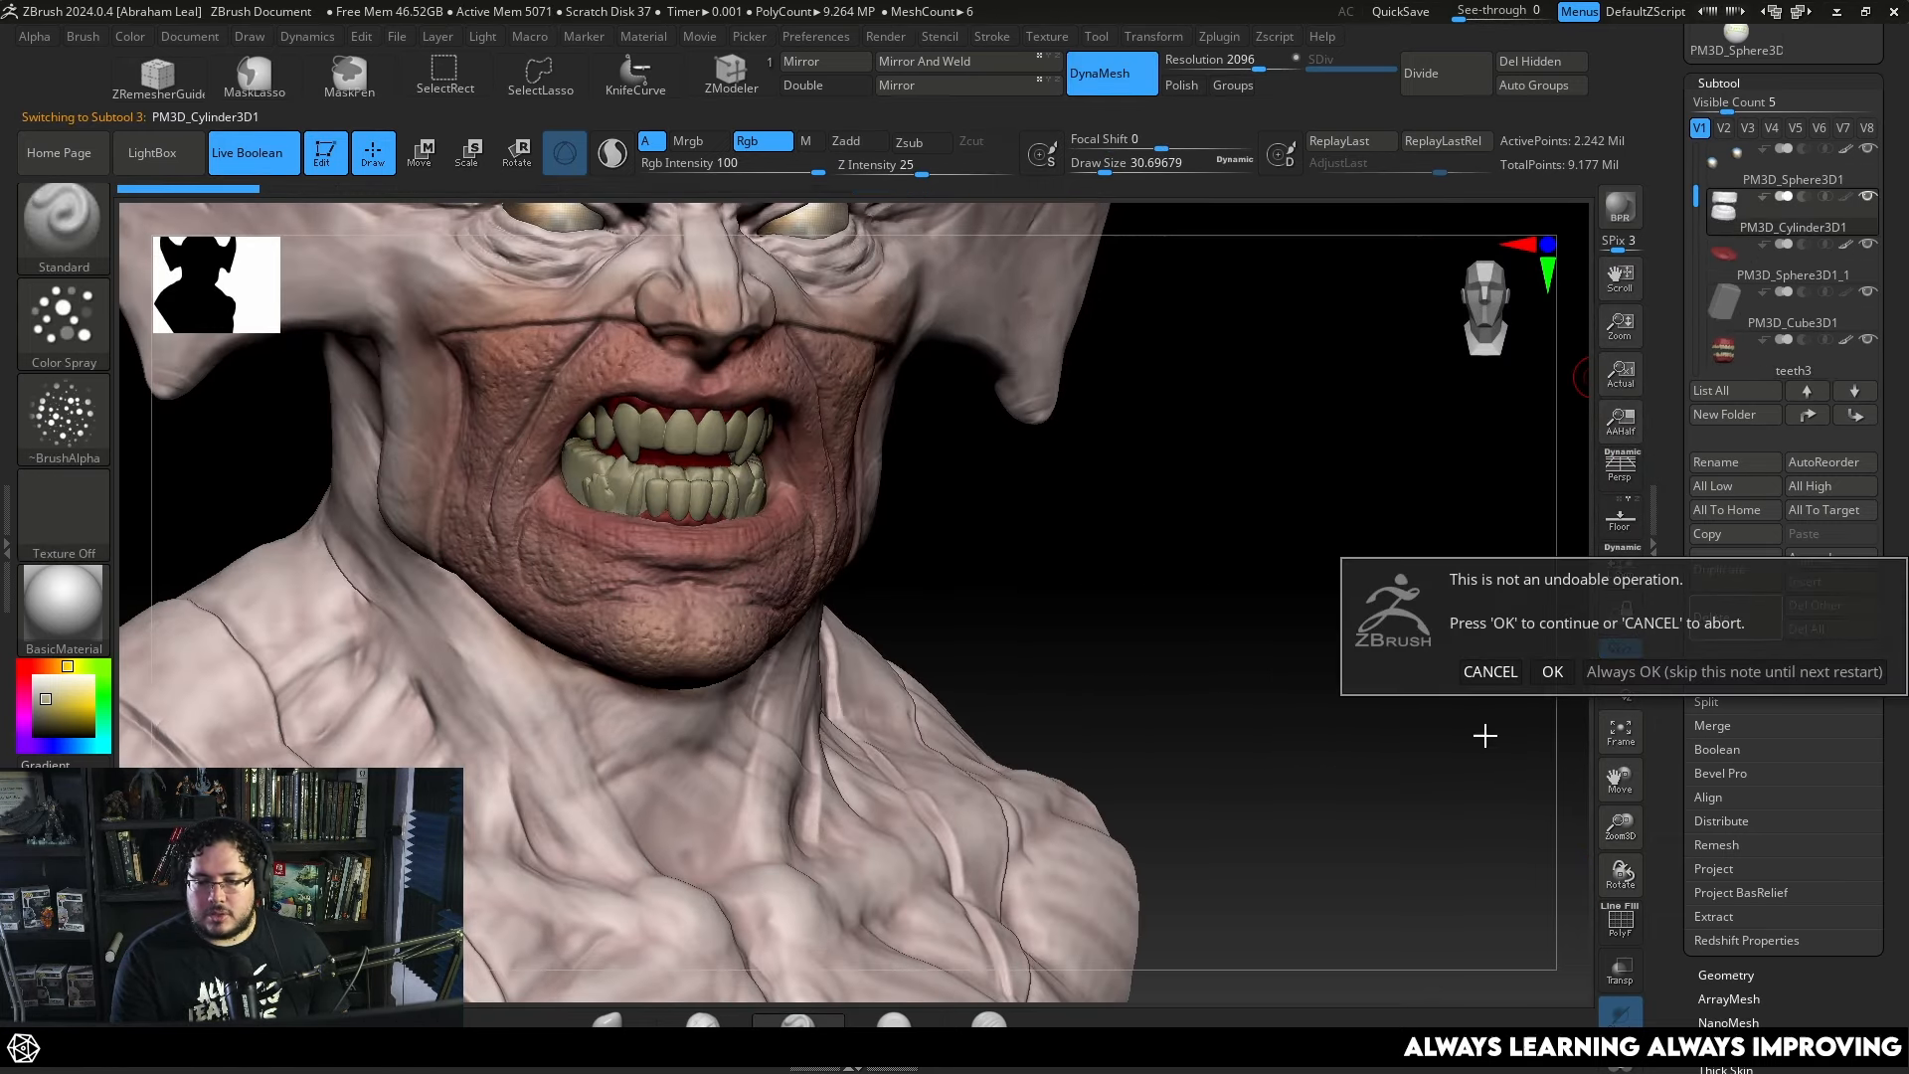
{"action": "left_click", "coordinate": [1552, 671]}
Make teeth3 the active subtool, reduce the draw size to about 15.6, and brush a lighter off-white over the teeth.
{"action": "key", "text": "f"}
{"action": "mouse_move", "coordinate": [1269, 503]}
{"action": "left_mouse_down", "text": "shift"}
{"action": "mouse_move", "coordinate": [1257, 584]}
{"action": "mouse_move", "coordinate": [1329, 636]}
{"action": "mouse_move", "coordinate": [1126, 556]}
{"action": "mouse_move", "coordinate": [1163, 503]}
{"action": "mouse_move", "coordinate": [1157, 691]}
{"action": "mouse_move", "coordinate": [1236, 855]}
{"action": "left_mouse_up", "text": "shift"}
{"action": "left_click", "coordinate": [748, 459], "text": "alt"}
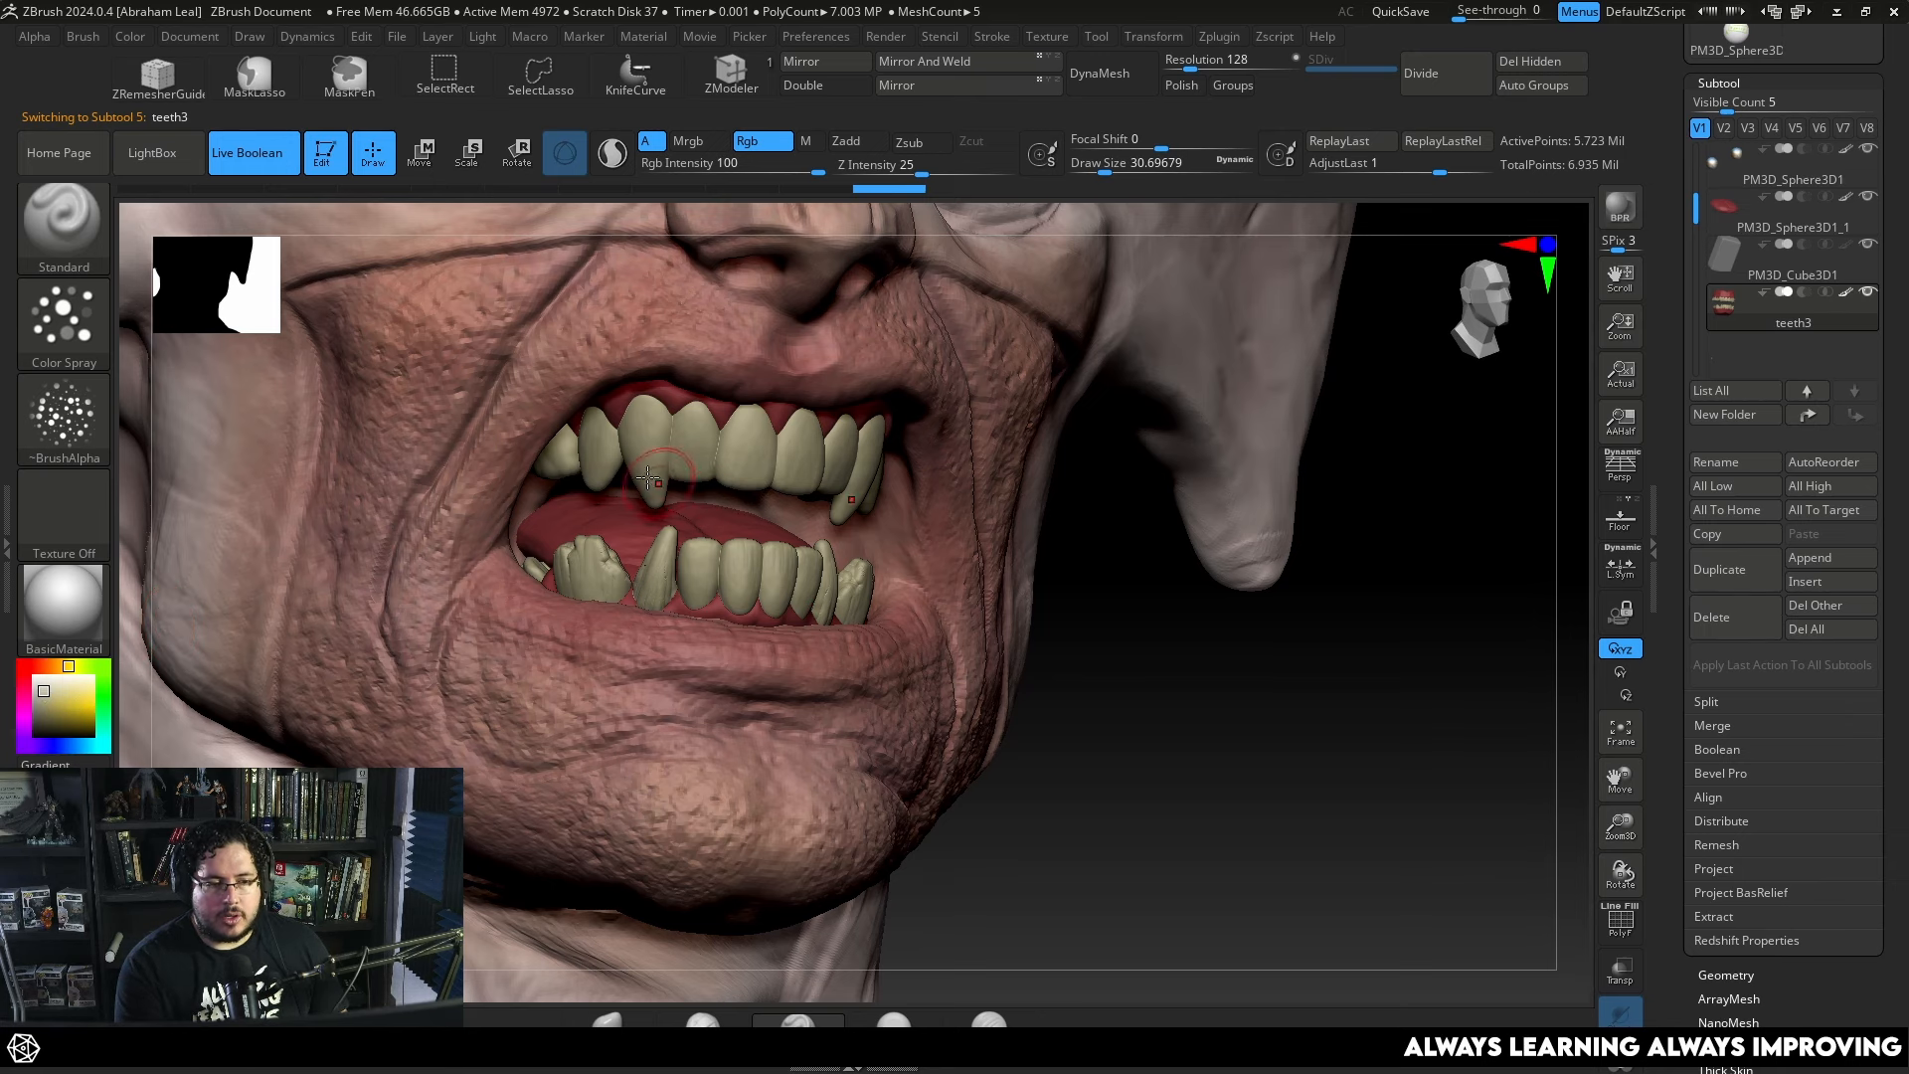
{"action": "key", "text": "space"}
{"action": "left_click_drag", "start_coordinate": [672, 487], "coordinate": [638, 467]}
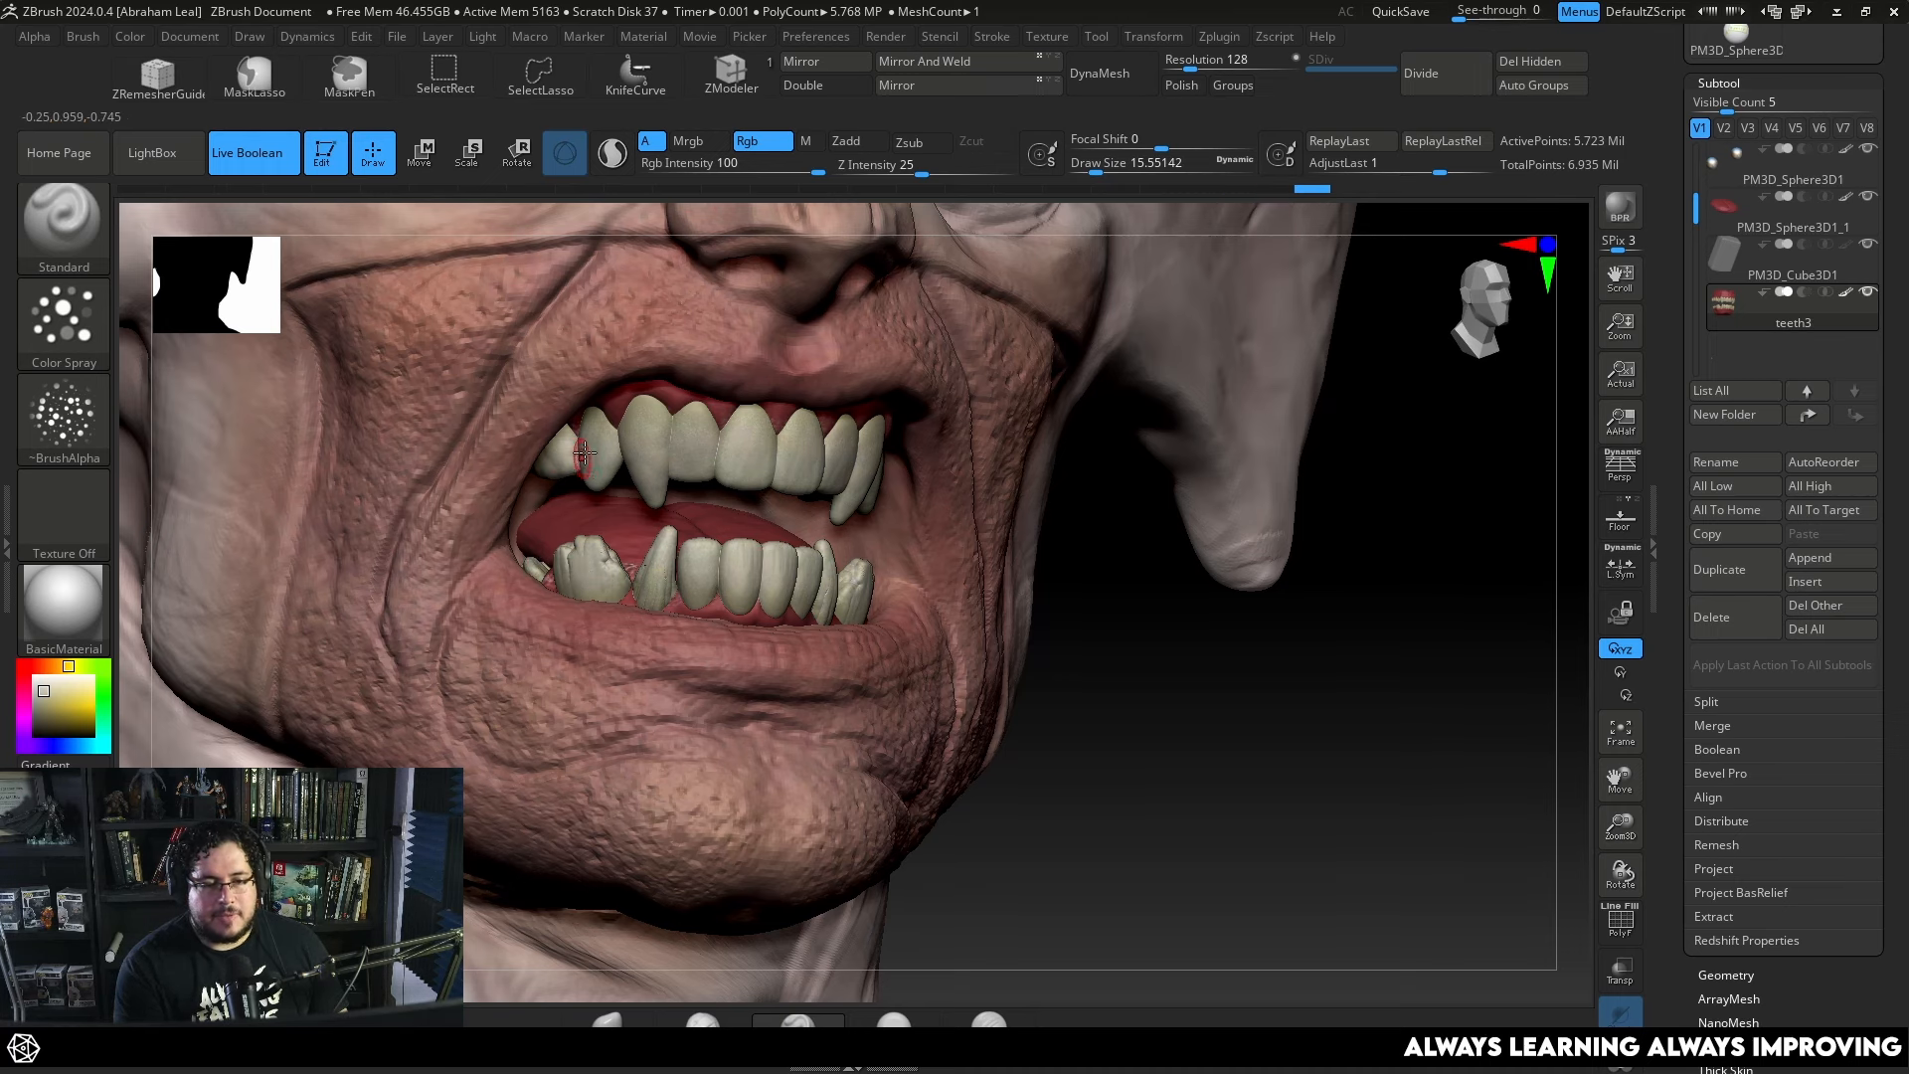
{"action": "left_click_drag", "start_coordinate": [1243, 616], "coordinate": [1196, 527], "text": "alt"}
{"action": "left_click_drag", "start_coordinate": [1196, 527], "coordinate": [746, 456], "text": "shift"}
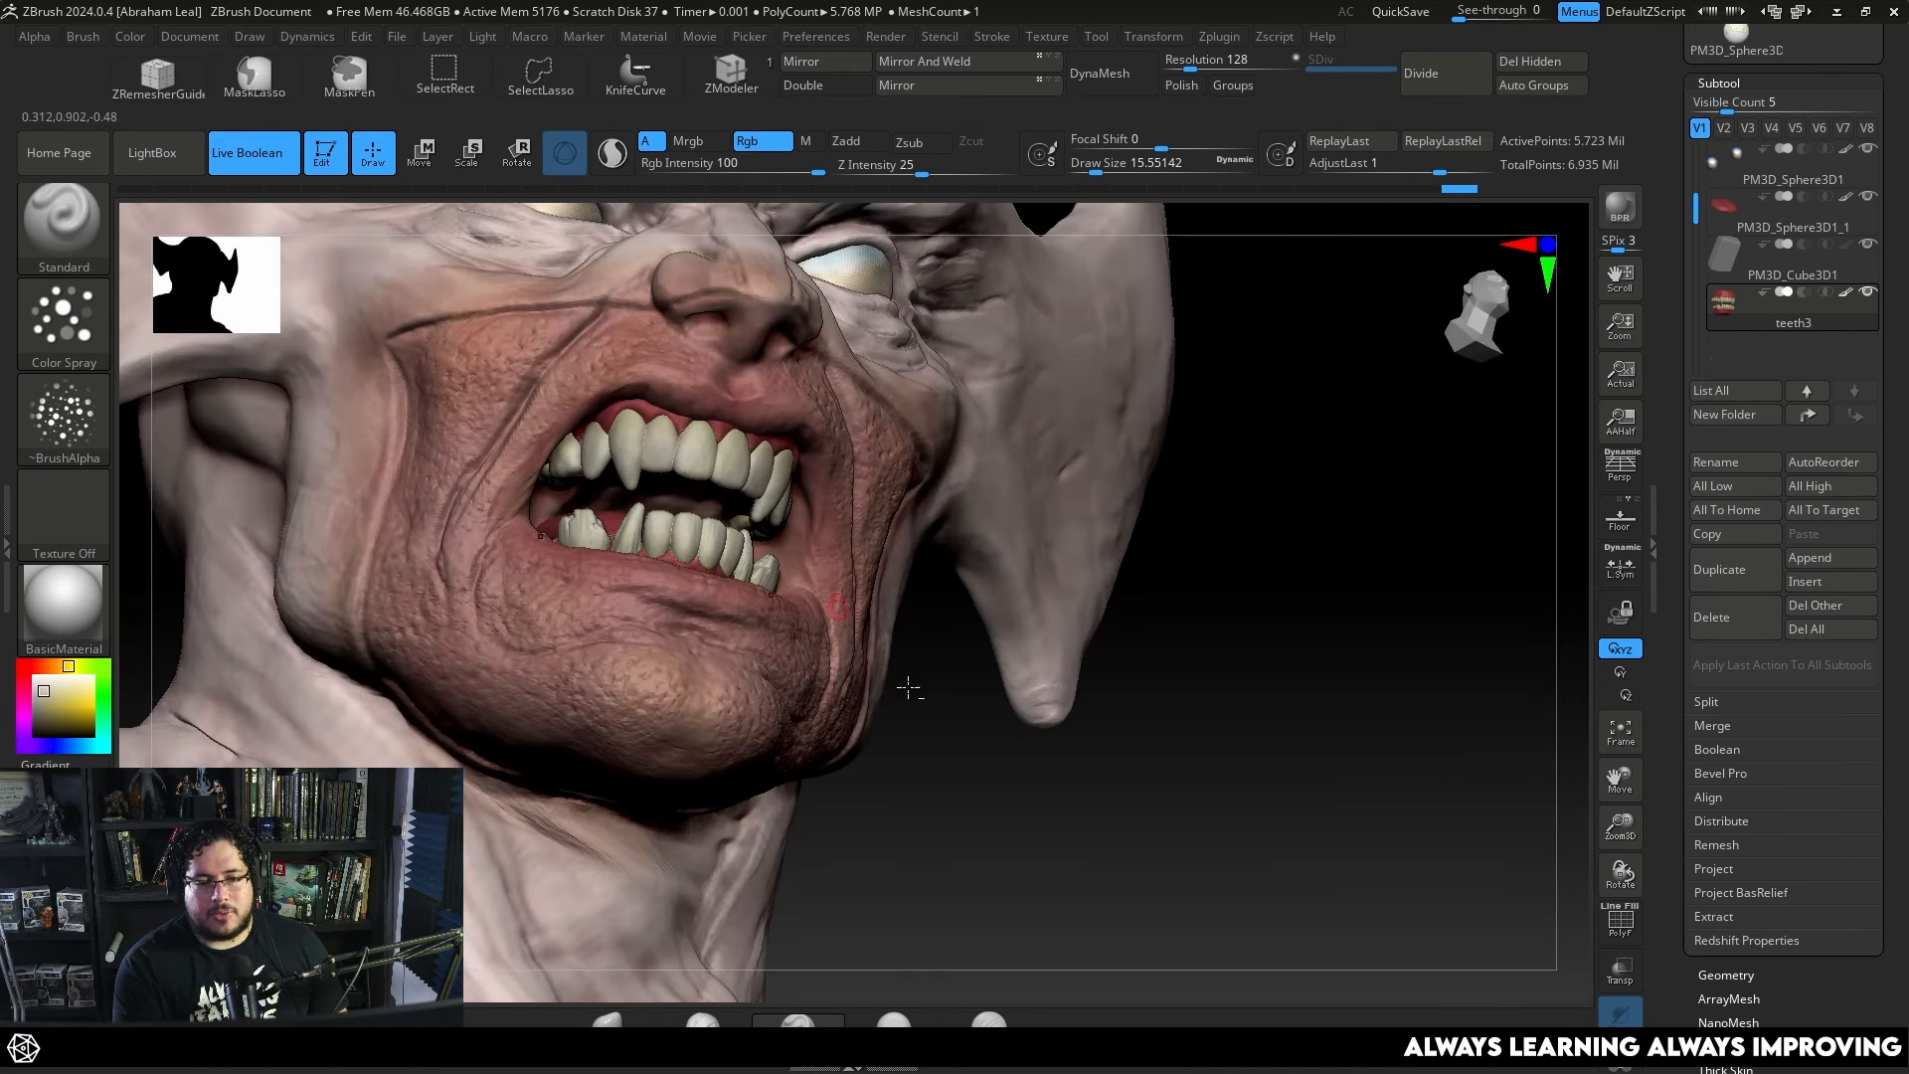
{"action": "left_click_drag", "start_coordinate": [930, 582], "coordinate": [900, 611], "text": "alt"}
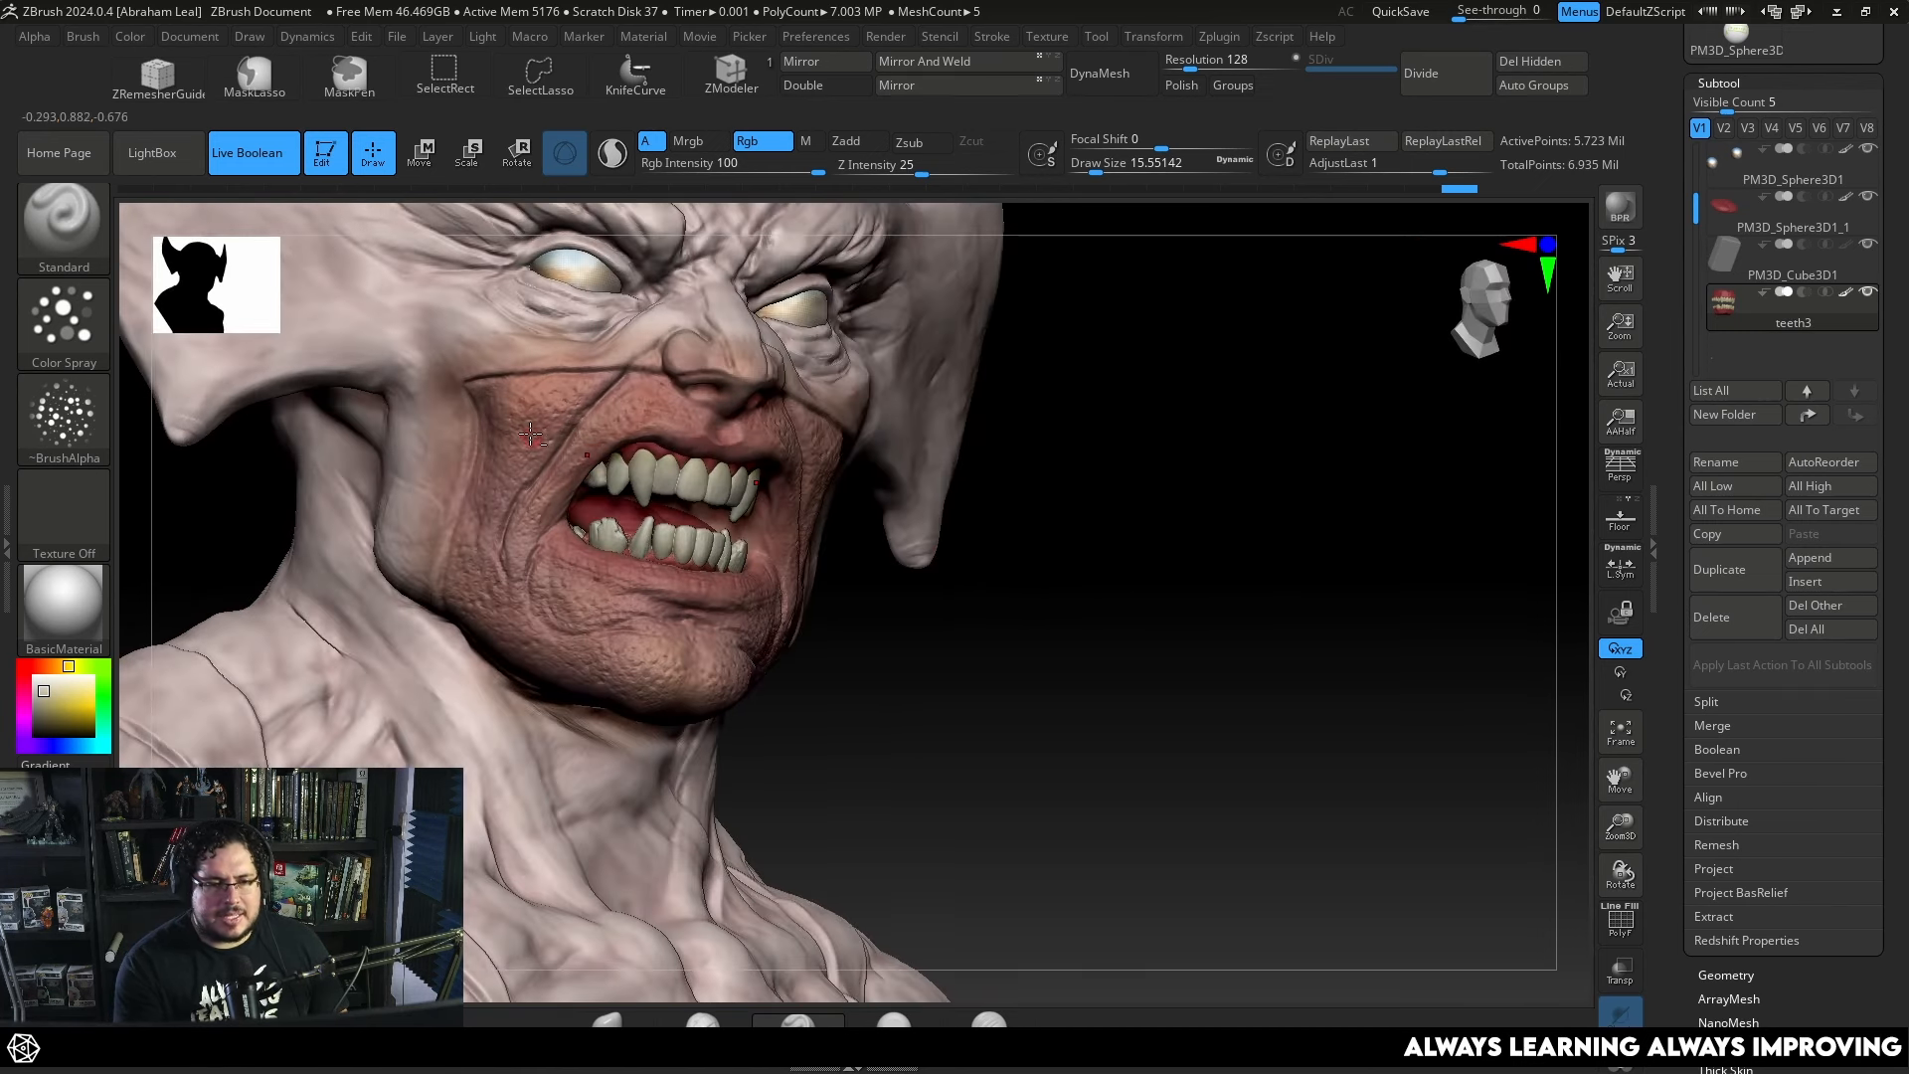
Activate WolverinePose and brush a red-orange skin tone over the cheek, jaw and chin at RGB intensity 50.
{"action": "left_click", "coordinate": [532, 434], "text": "alt"}
{"action": "mouse_move", "coordinate": [56, 701]}
{"action": "left_mouse_down"}
{"action": "mouse_move", "coordinate": [258, 596]}
{"action": "mouse_move", "coordinate": [527, 402]}
{"action": "mouse_move", "coordinate": [566, 402]}
{"action": "left_mouse_up"}
{"action": "key", "text": "space"}
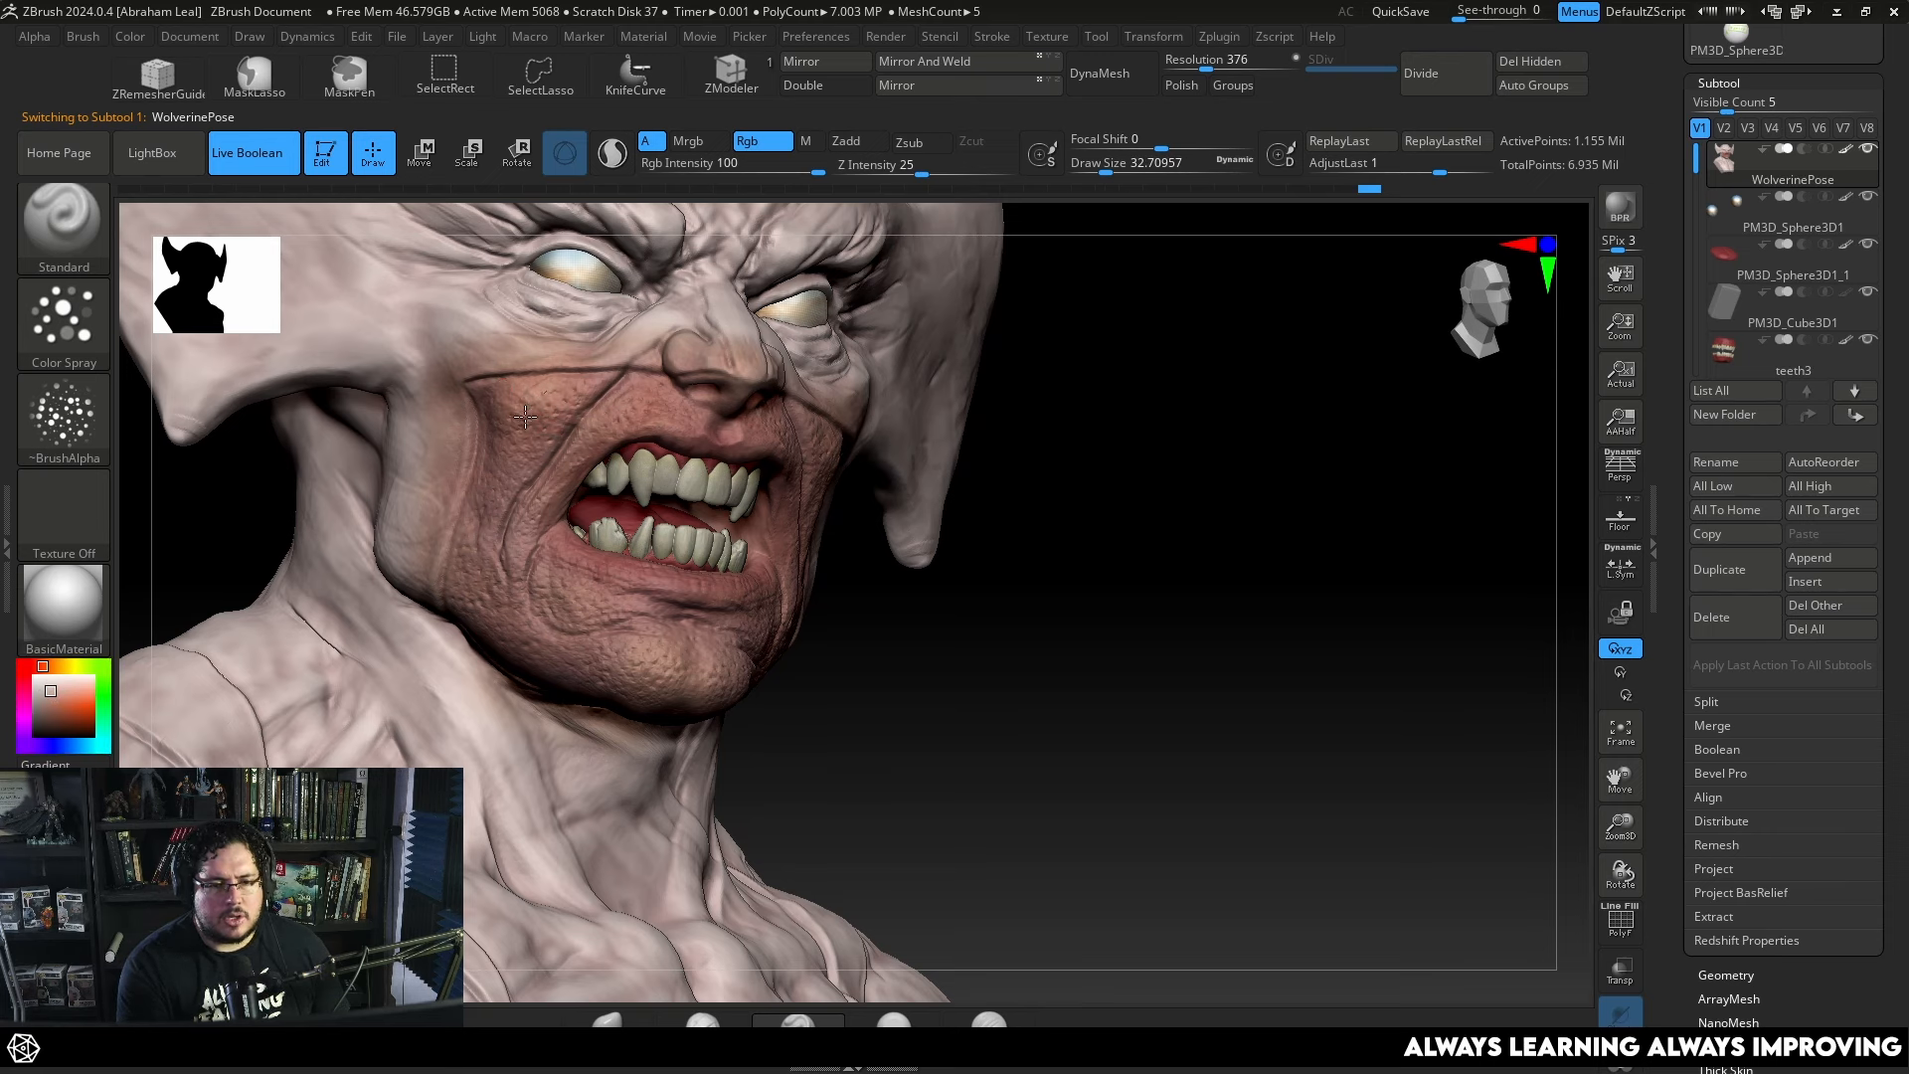
{"action": "left_click", "coordinate": [767, 165]}
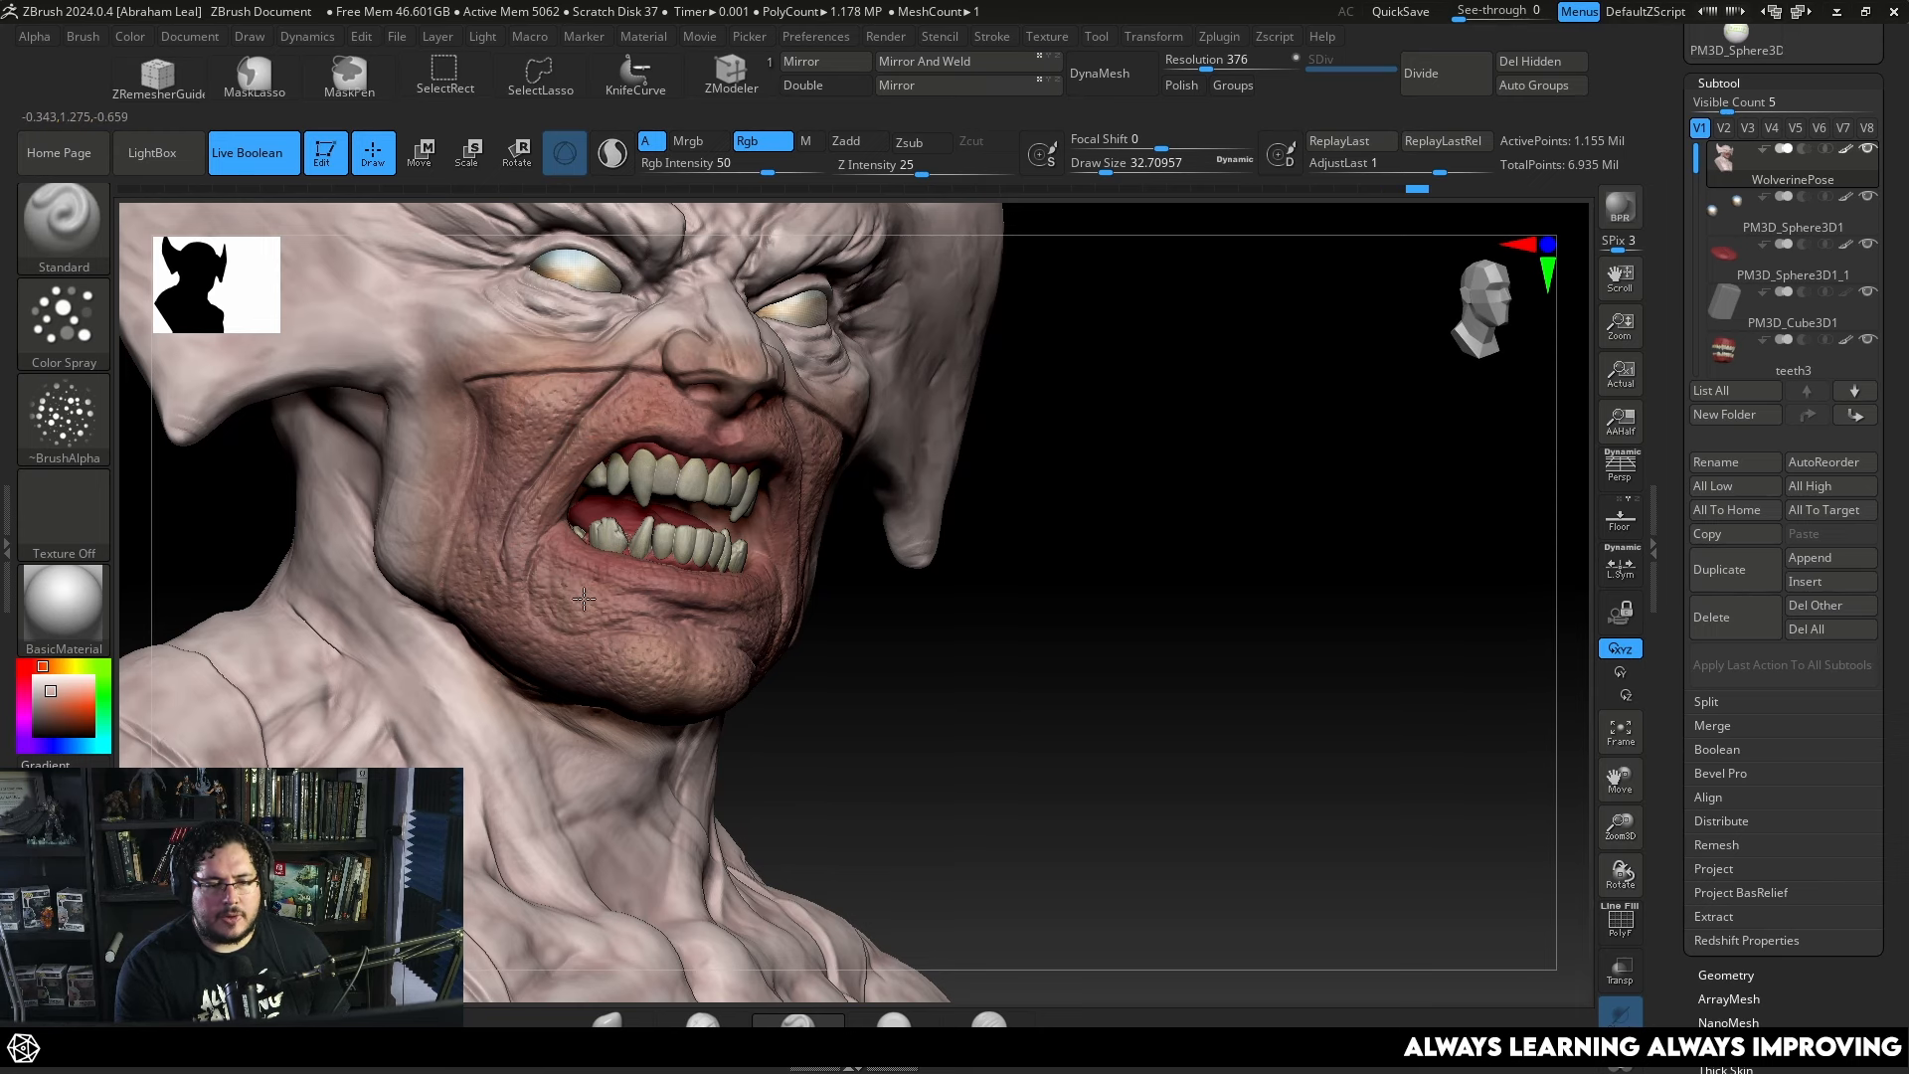
{"action": "left_click_drag", "start_coordinate": [590, 621], "coordinate": [654, 649]}
{"action": "mouse_move", "coordinate": [742, 714]}
{"action": "left_mouse_down"}
{"action": "mouse_move", "coordinate": [600, 718]}
{"action": "mouse_move", "coordinate": [673, 672]}
{"action": "left_mouse_up"}
{"action": "key", "text": "space"}
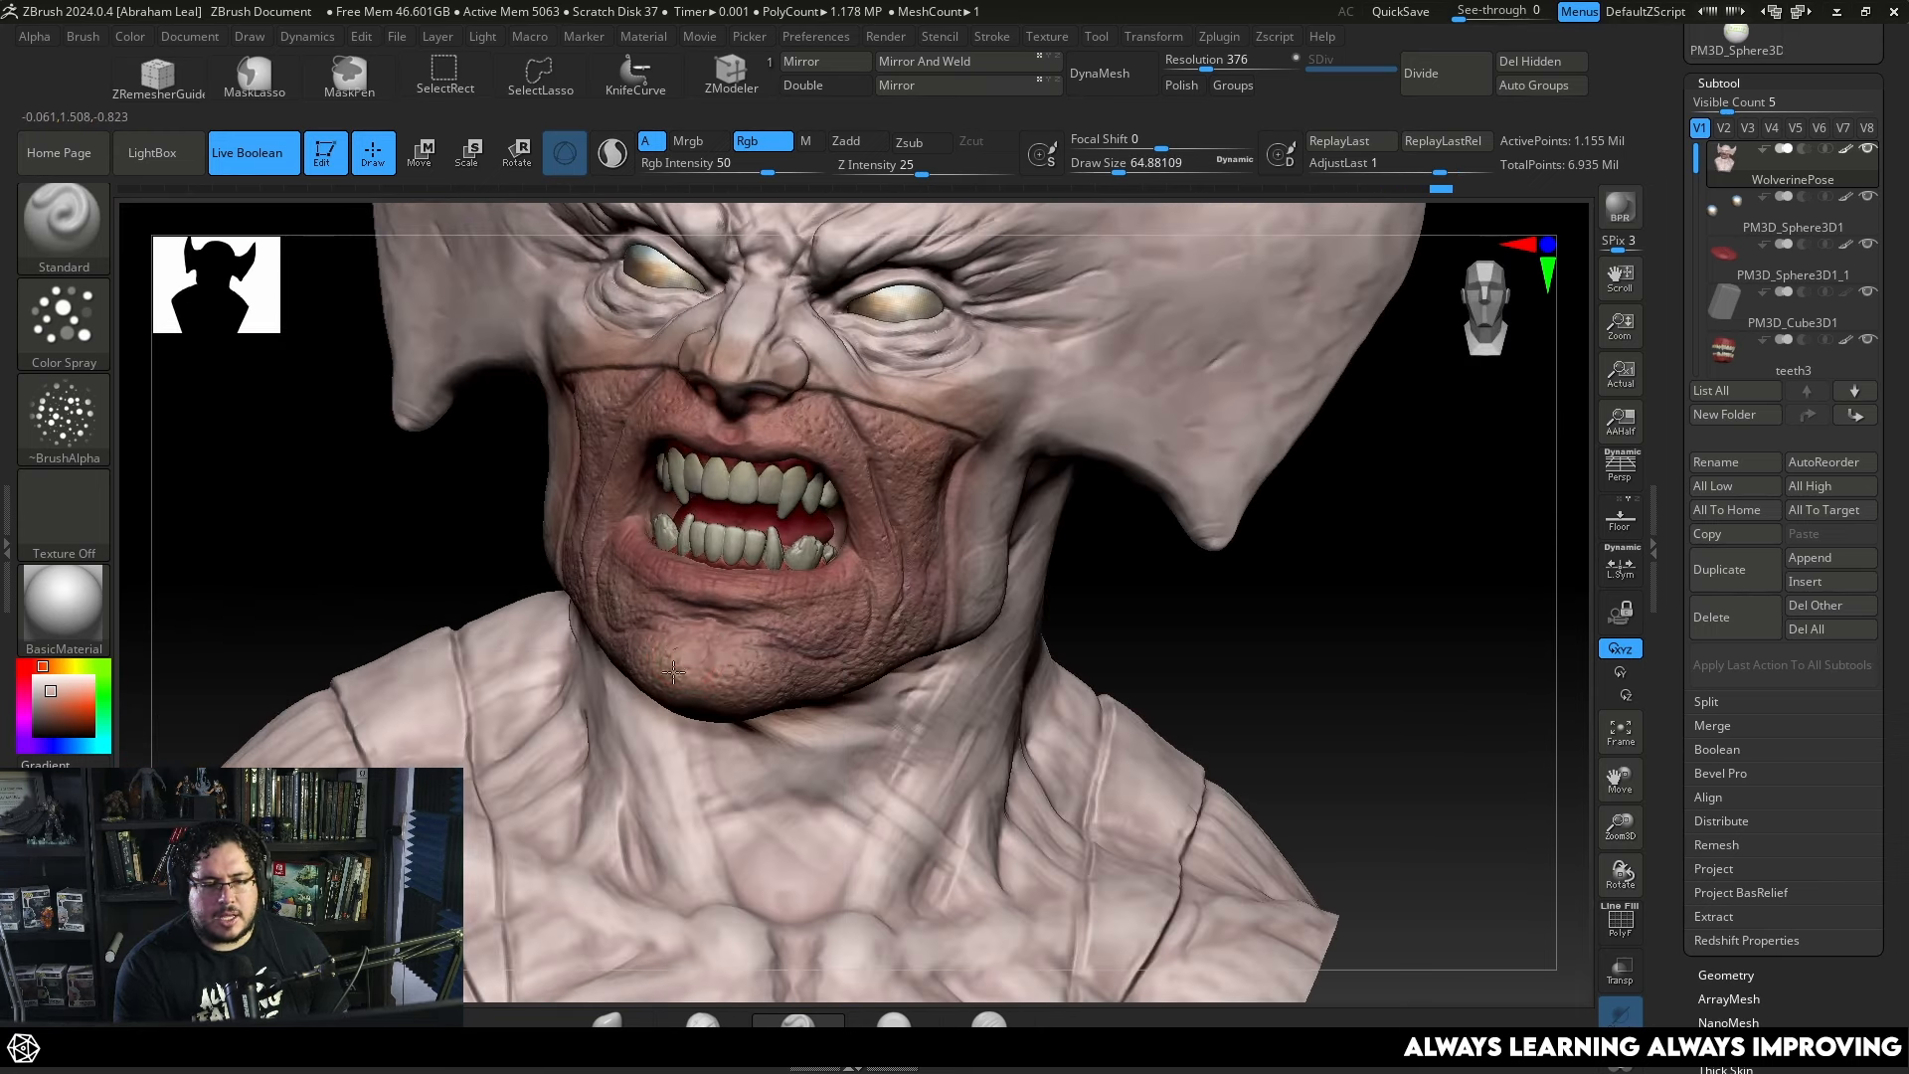
Add soft red-orange colour variation to both cheeks with a draw size of about 56.
{"action": "right_click_drag", "start_coordinate": [934, 557], "coordinate": [746, 524]}
{"action": "key", "text": "space"}
{"action": "left_click_drag", "start_coordinate": [895, 430], "coordinate": [885, 430]}
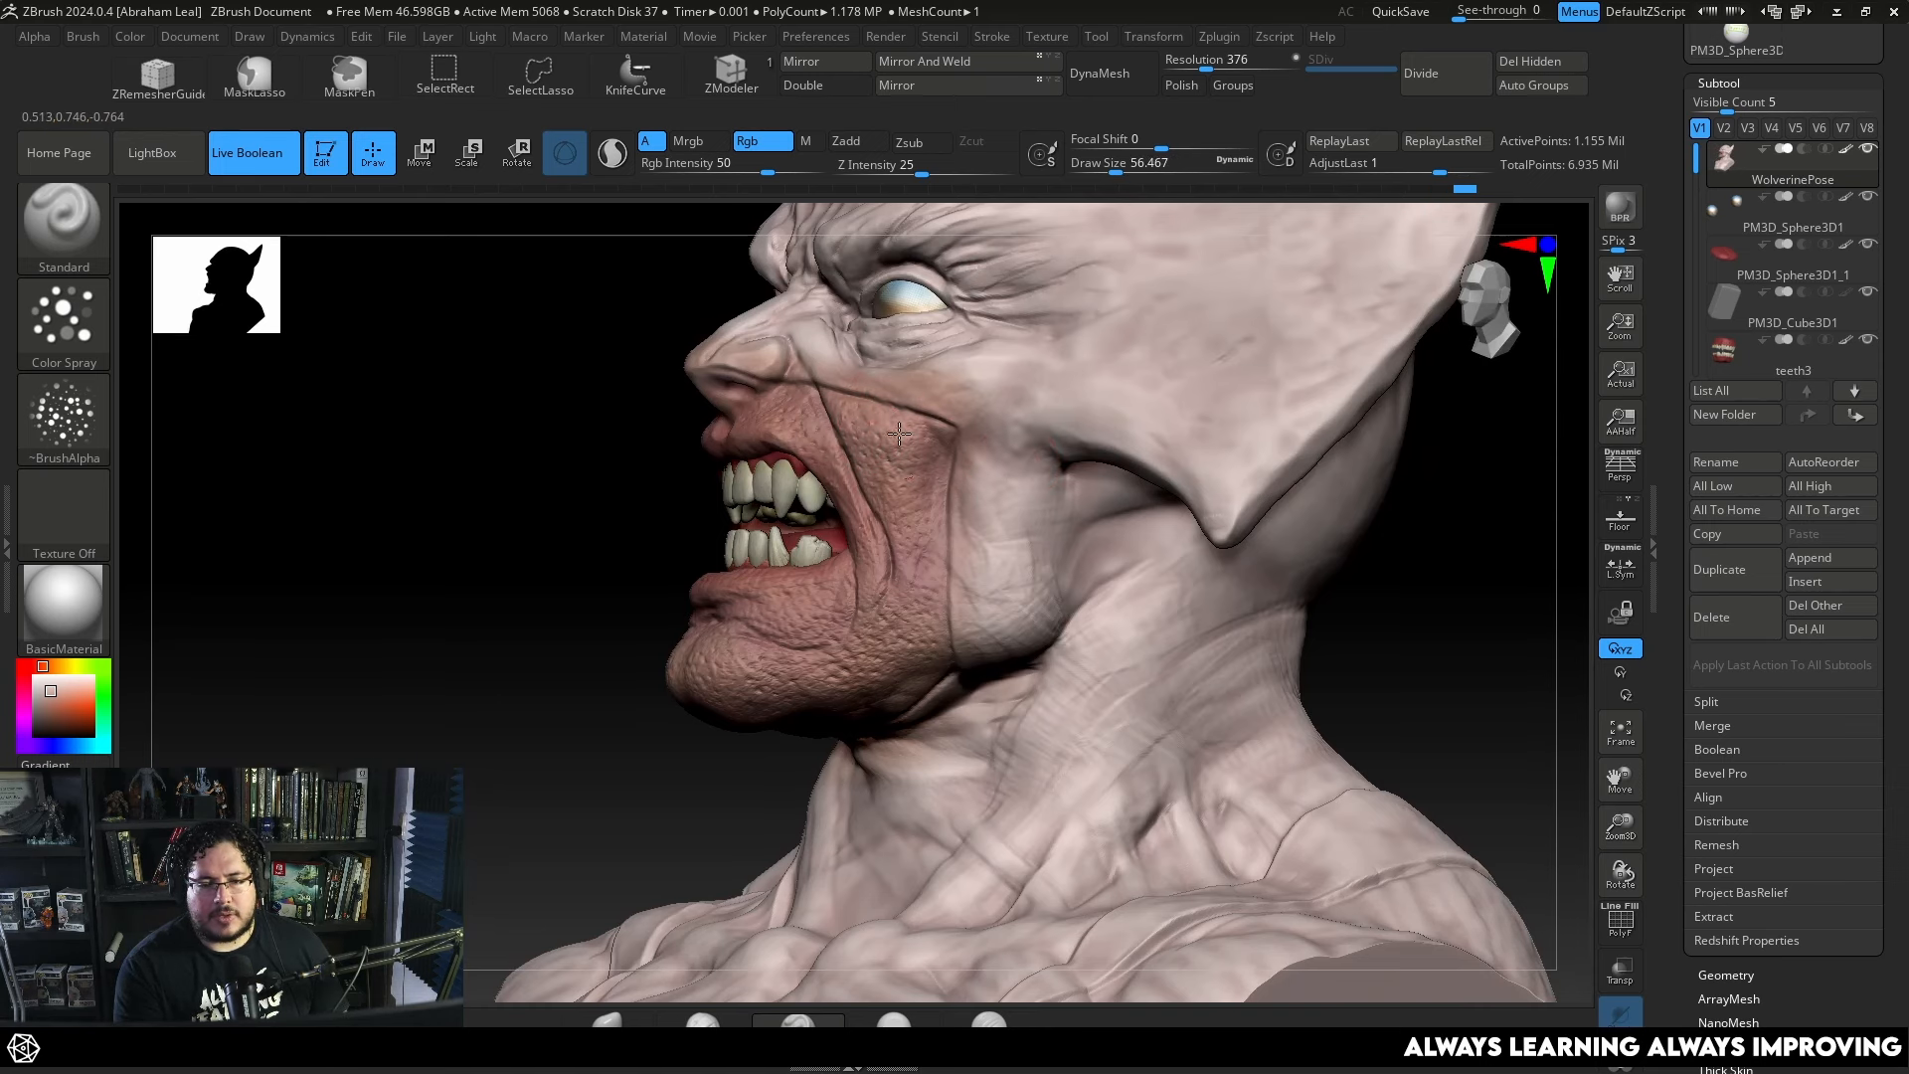
{"action": "mouse_move", "coordinate": [623, 596]}
{"action": "left_mouse_down"}
{"action": "mouse_move", "coordinate": [1207, 520]}
{"action": "mouse_move", "coordinate": [1127, 505]}
{"action": "left_mouse_up"}
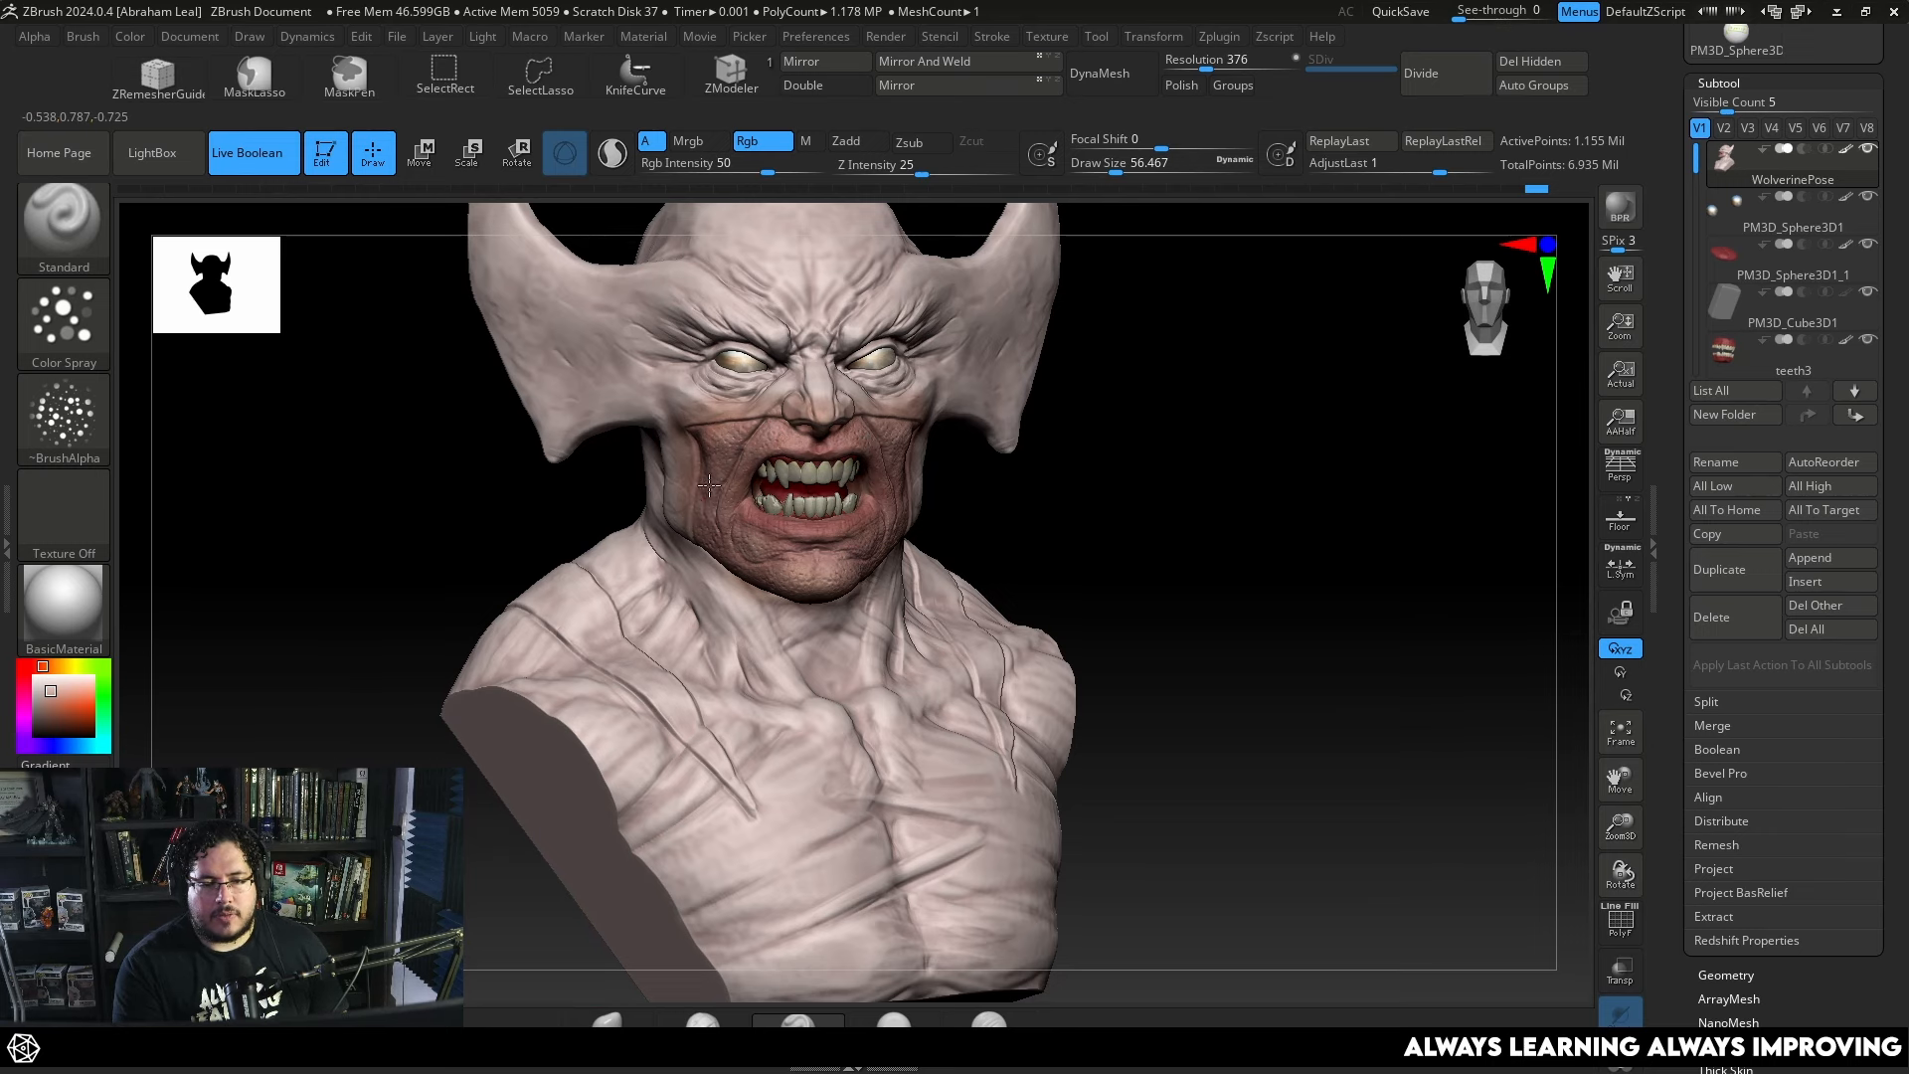
{"action": "left_click_drag", "start_coordinate": [1044, 527], "coordinate": [858, 465]}
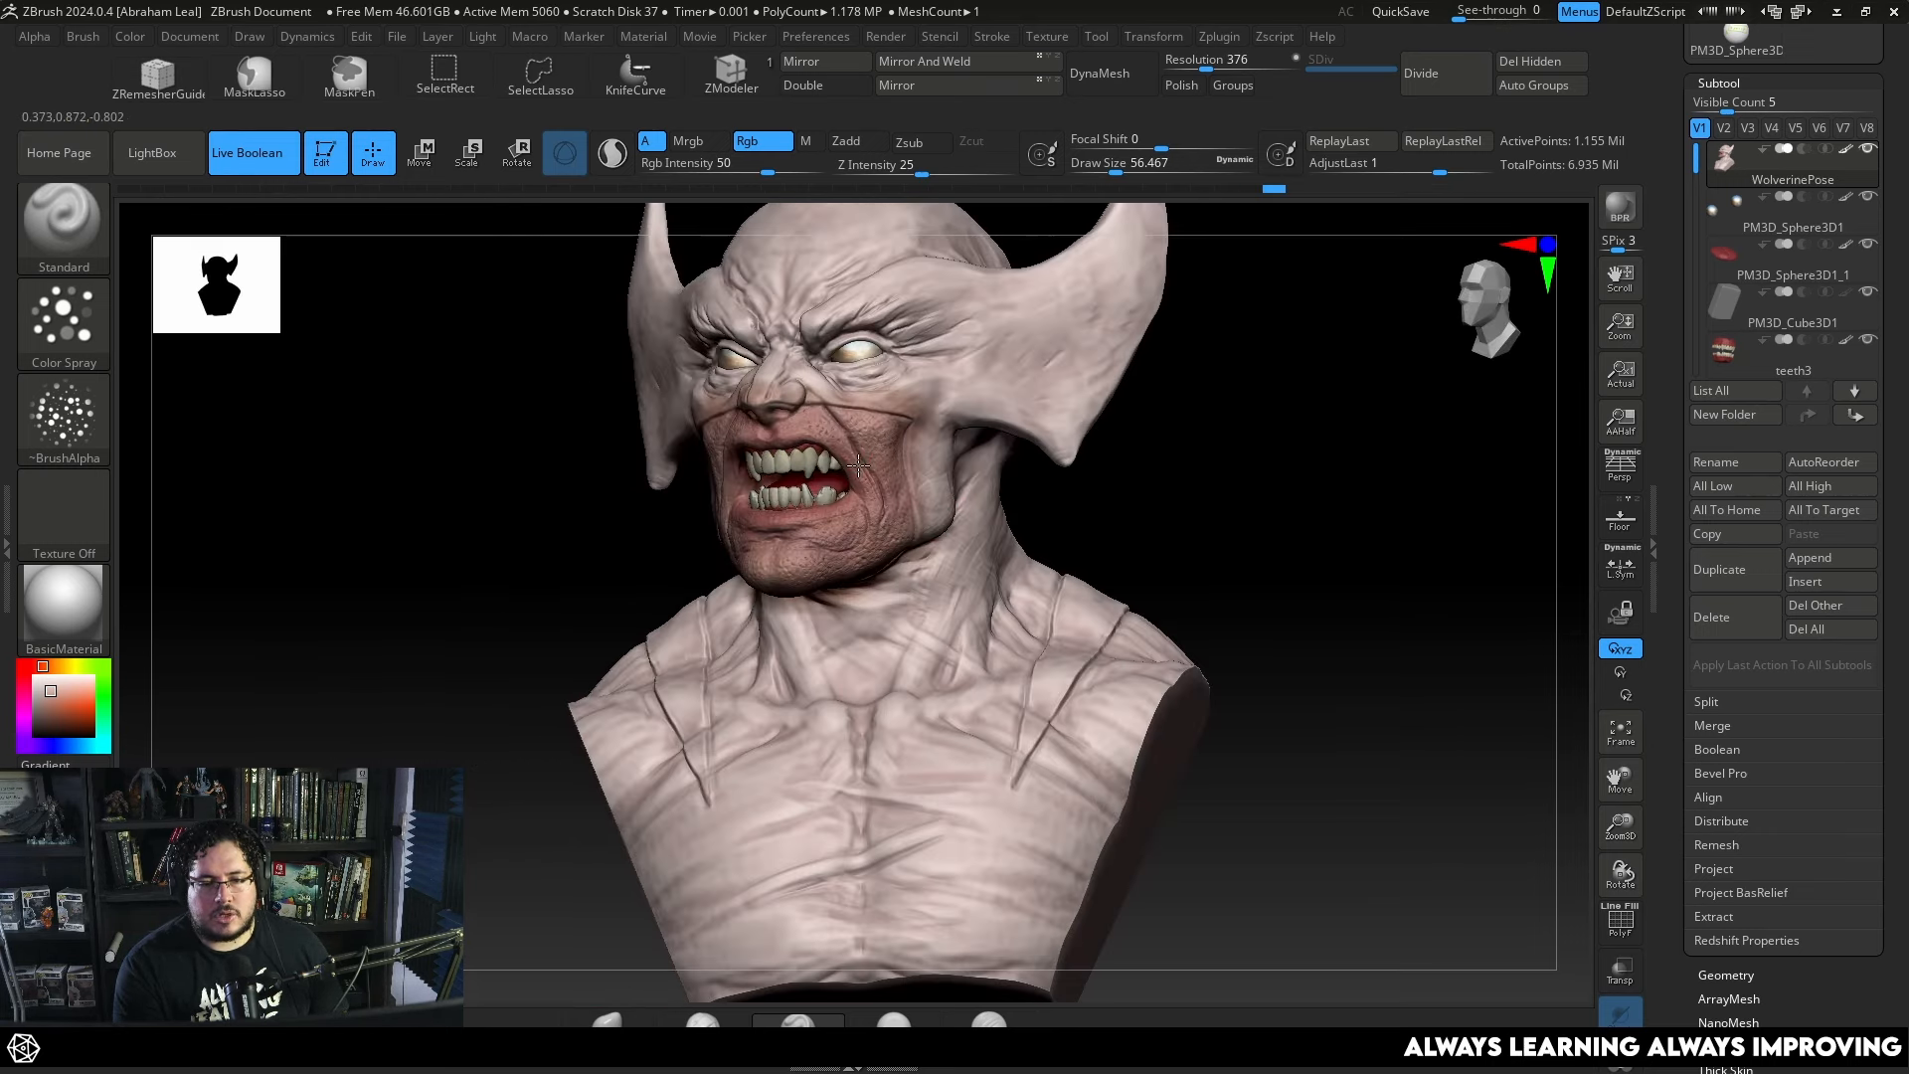
Apply the Flat Color material, touch up the lower cheek's polypaint, and sample a reddish skin tone from the face.
{"action": "left_click", "coordinate": [62, 602]}
{"action": "left_click_drag", "start_coordinate": [1019, 527], "coordinate": [1063, 606]}
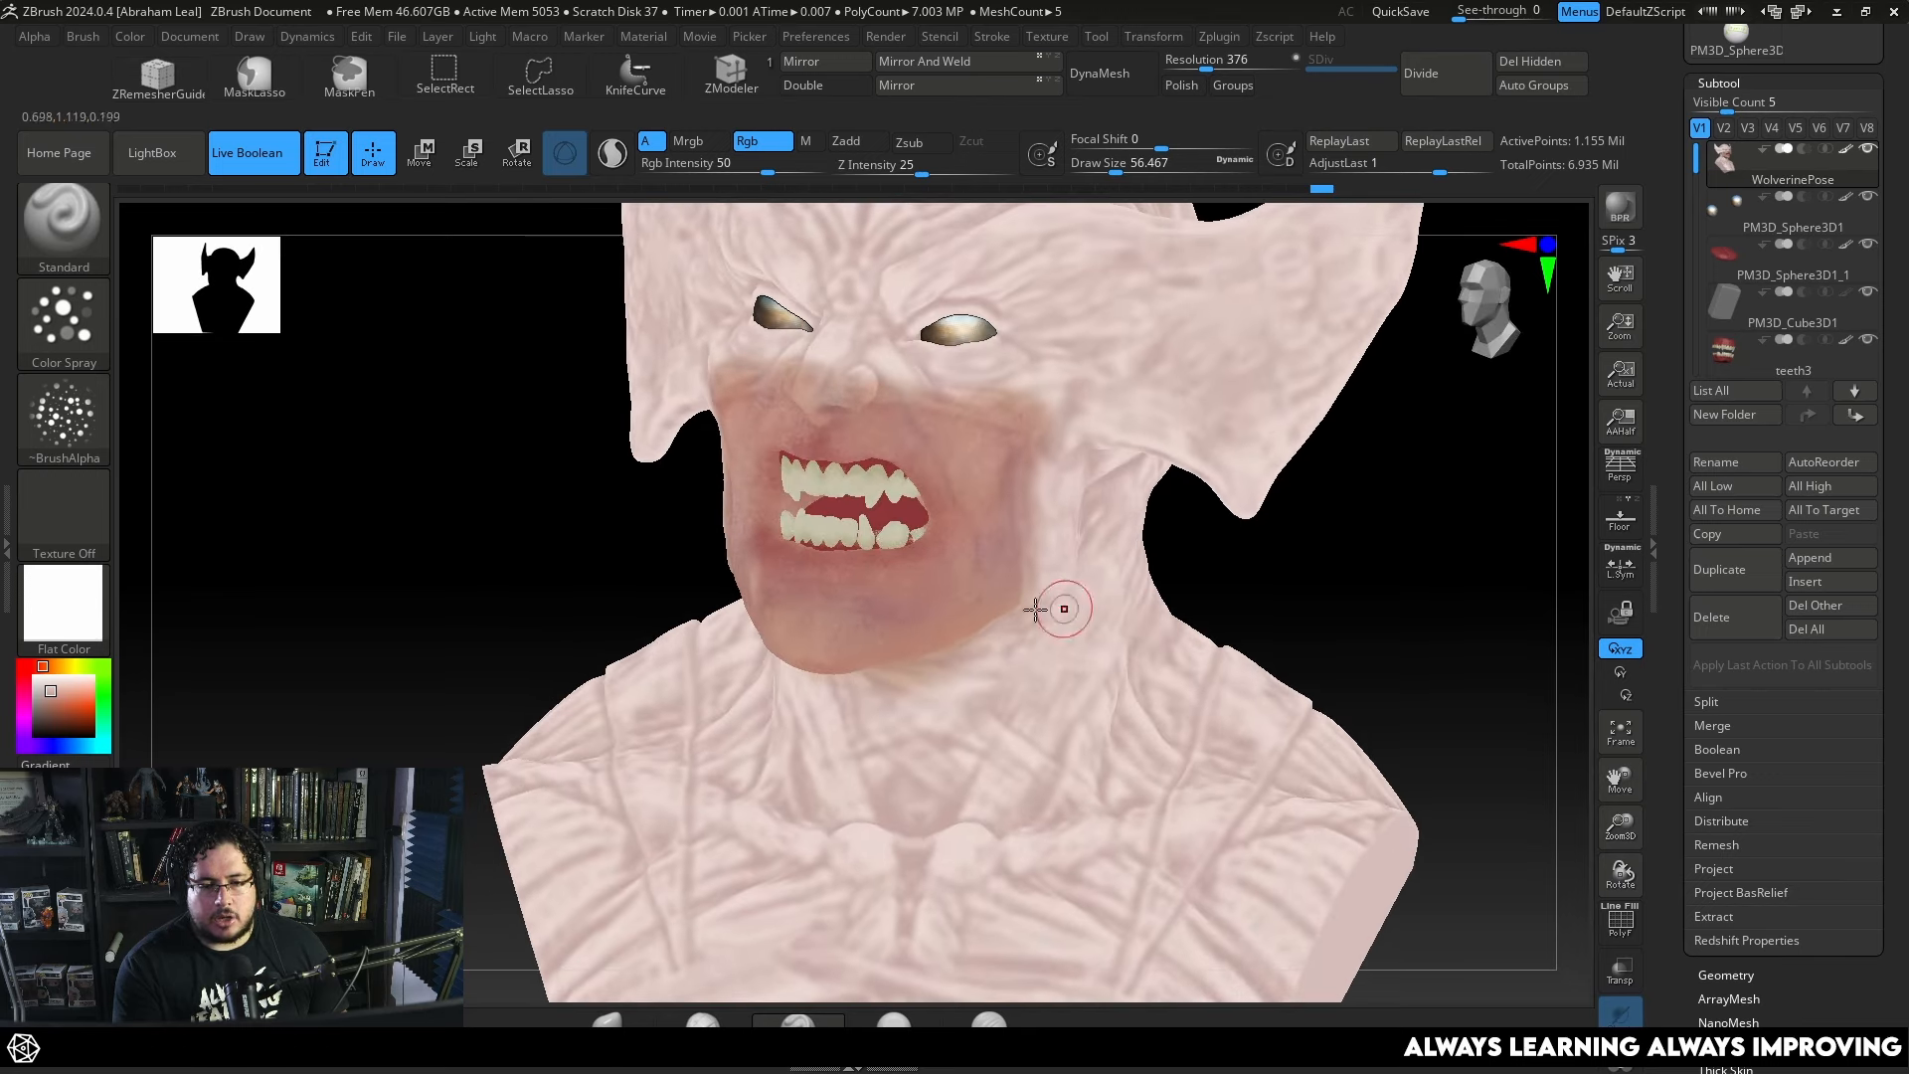
{"action": "left_click_drag", "start_coordinate": [556, 619], "coordinate": [776, 607]}
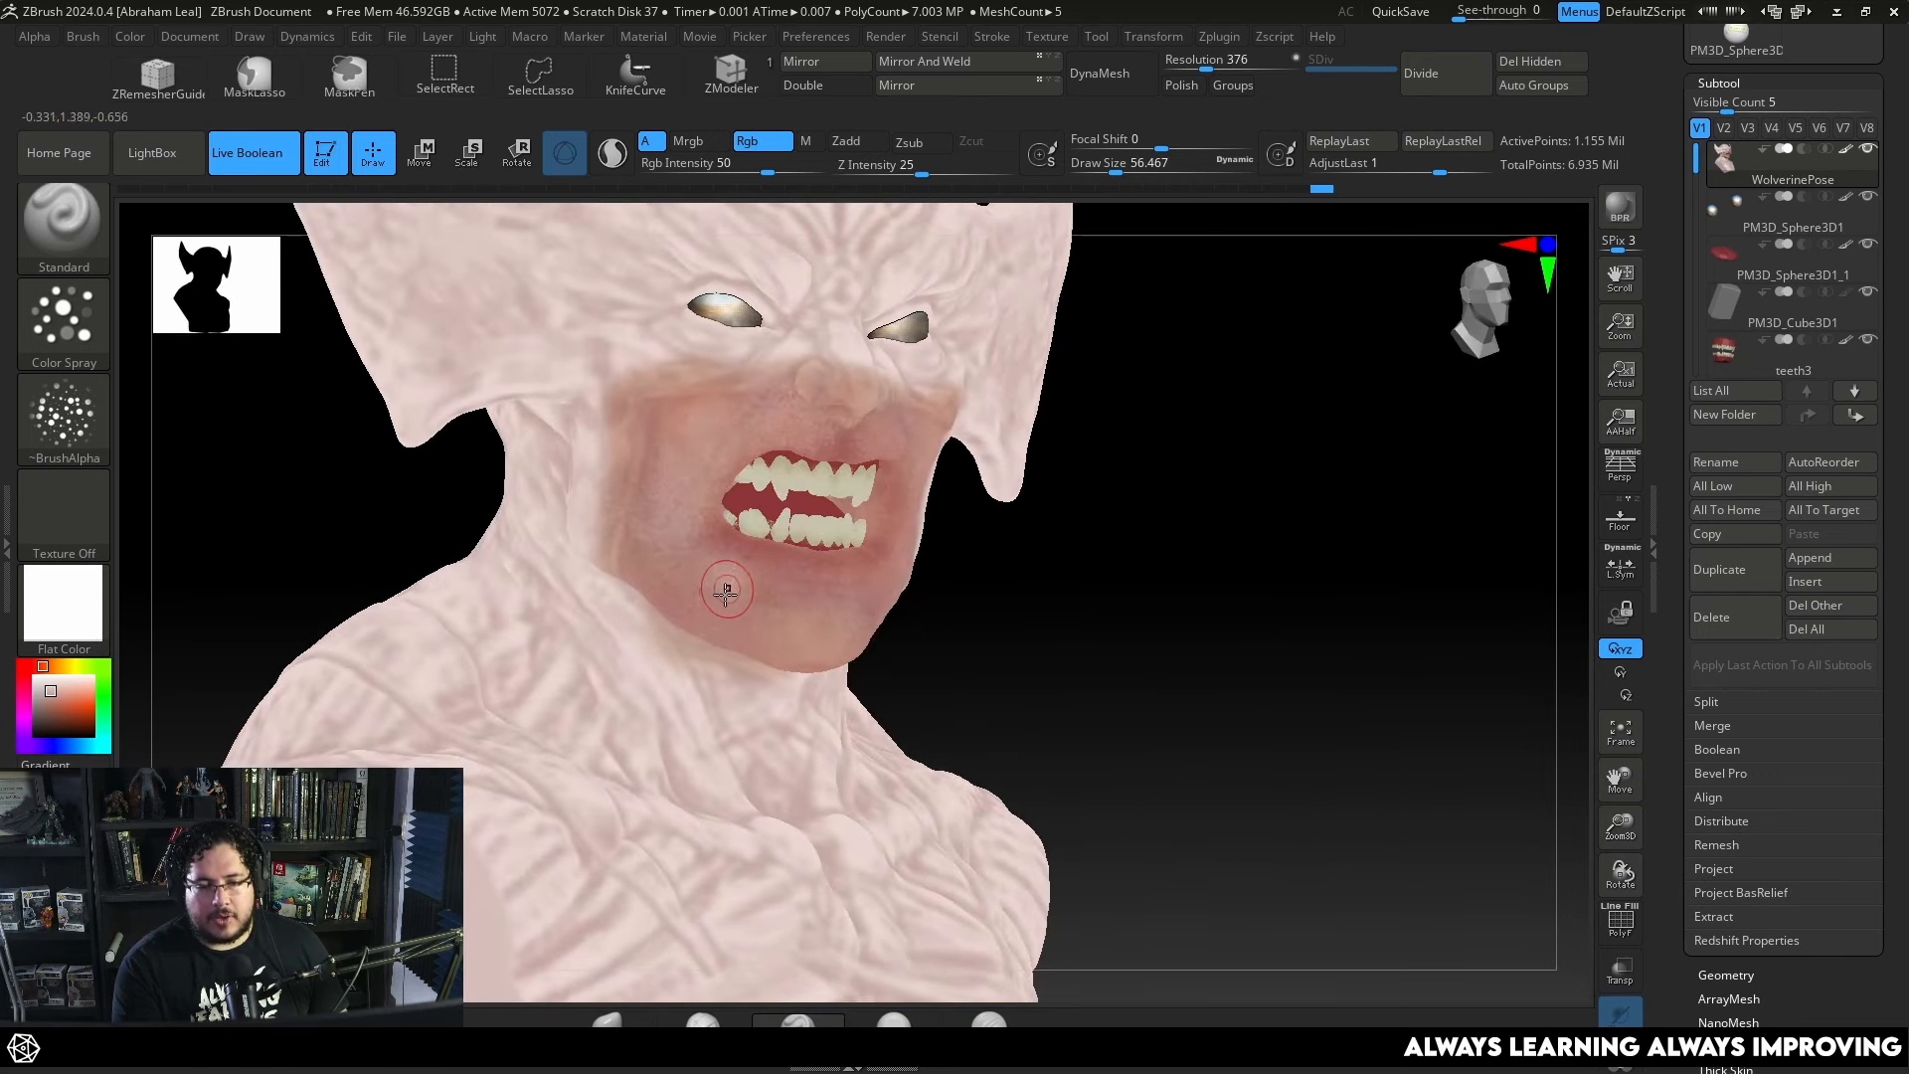
{"action": "left_click", "coordinate": [729, 585]}
{"action": "mouse_move", "coordinate": [1002, 618]}
{"action": "left_mouse_down"}
{"action": "mouse_move", "coordinate": [1026, 602]}
{"action": "mouse_move", "coordinate": [1006, 643]}
{"action": "mouse_move", "coordinate": [971, 626]}
{"action": "left_mouse_up"}
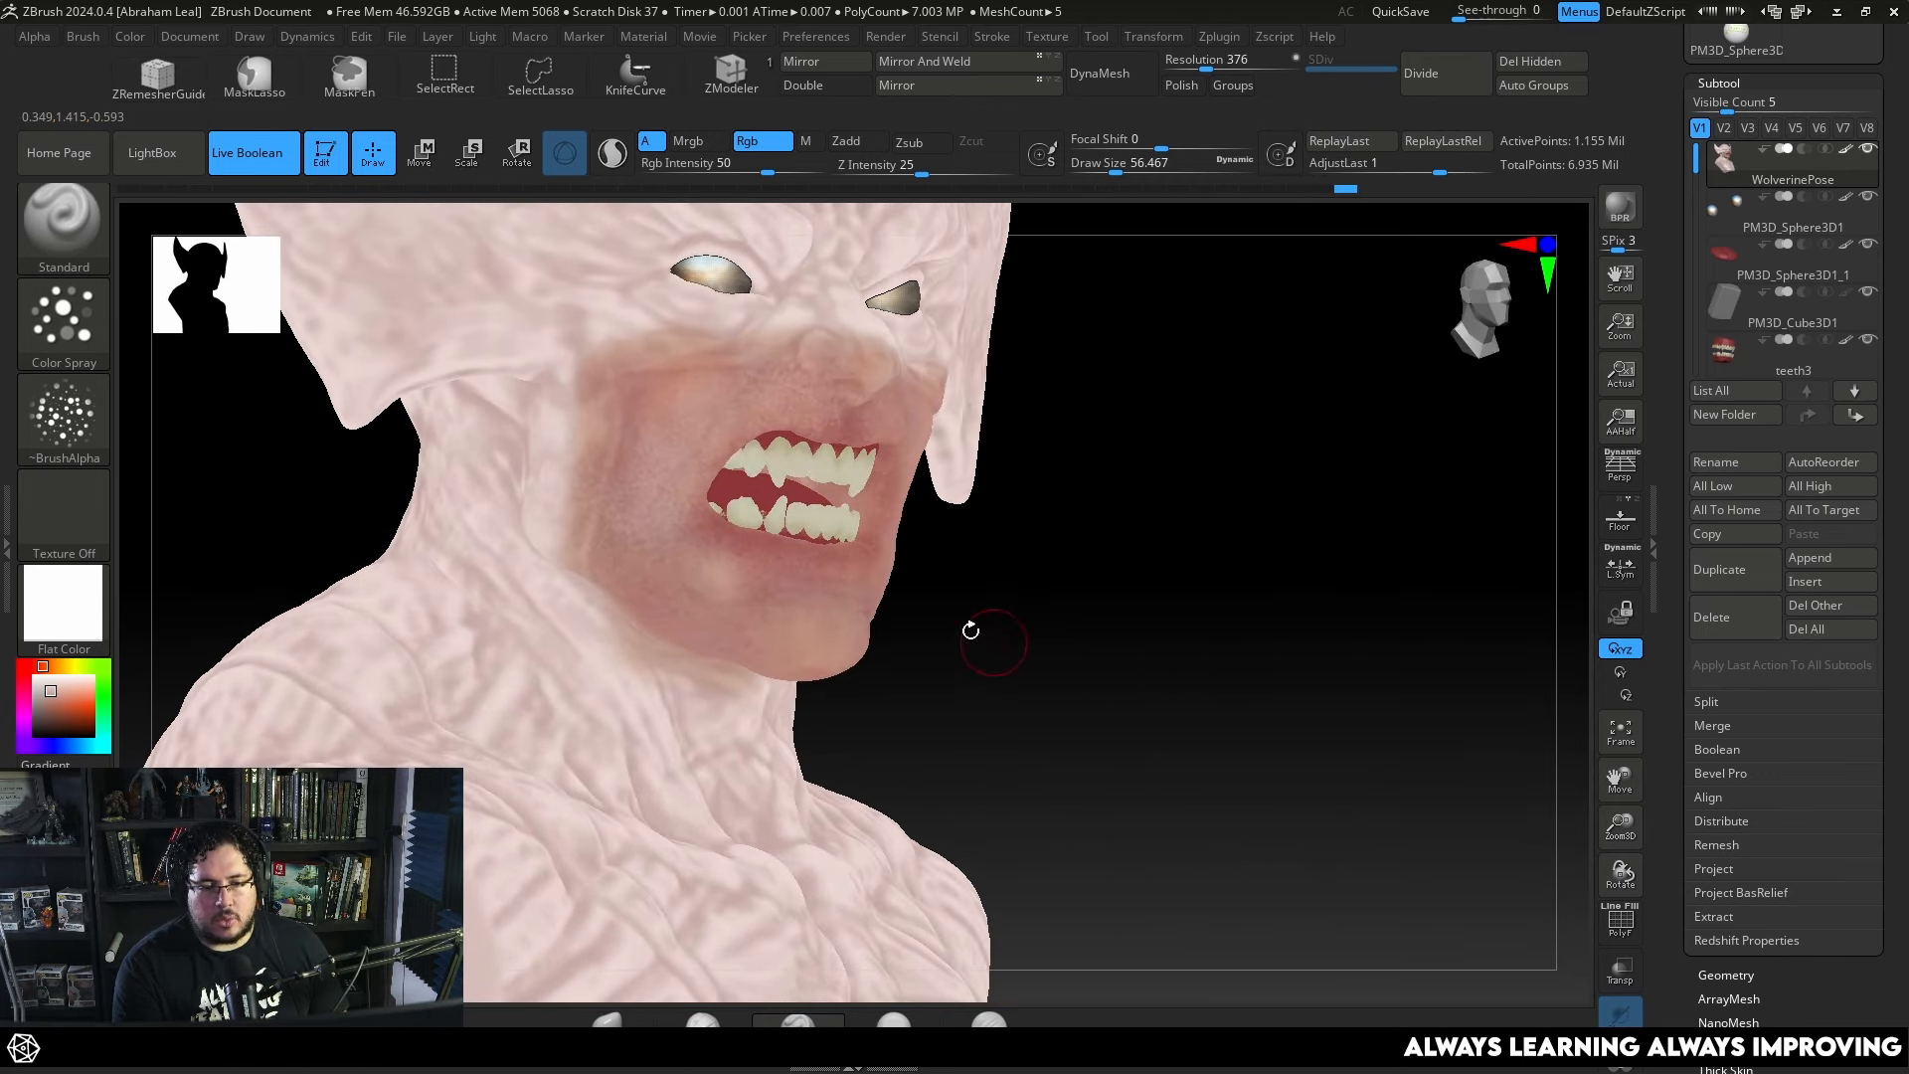
{"action": "key", "text": "c"}
{"action": "key", "text": "c"}
{"action": "left_click_drag", "start_coordinate": [1094, 616], "coordinate": [965, 534]}
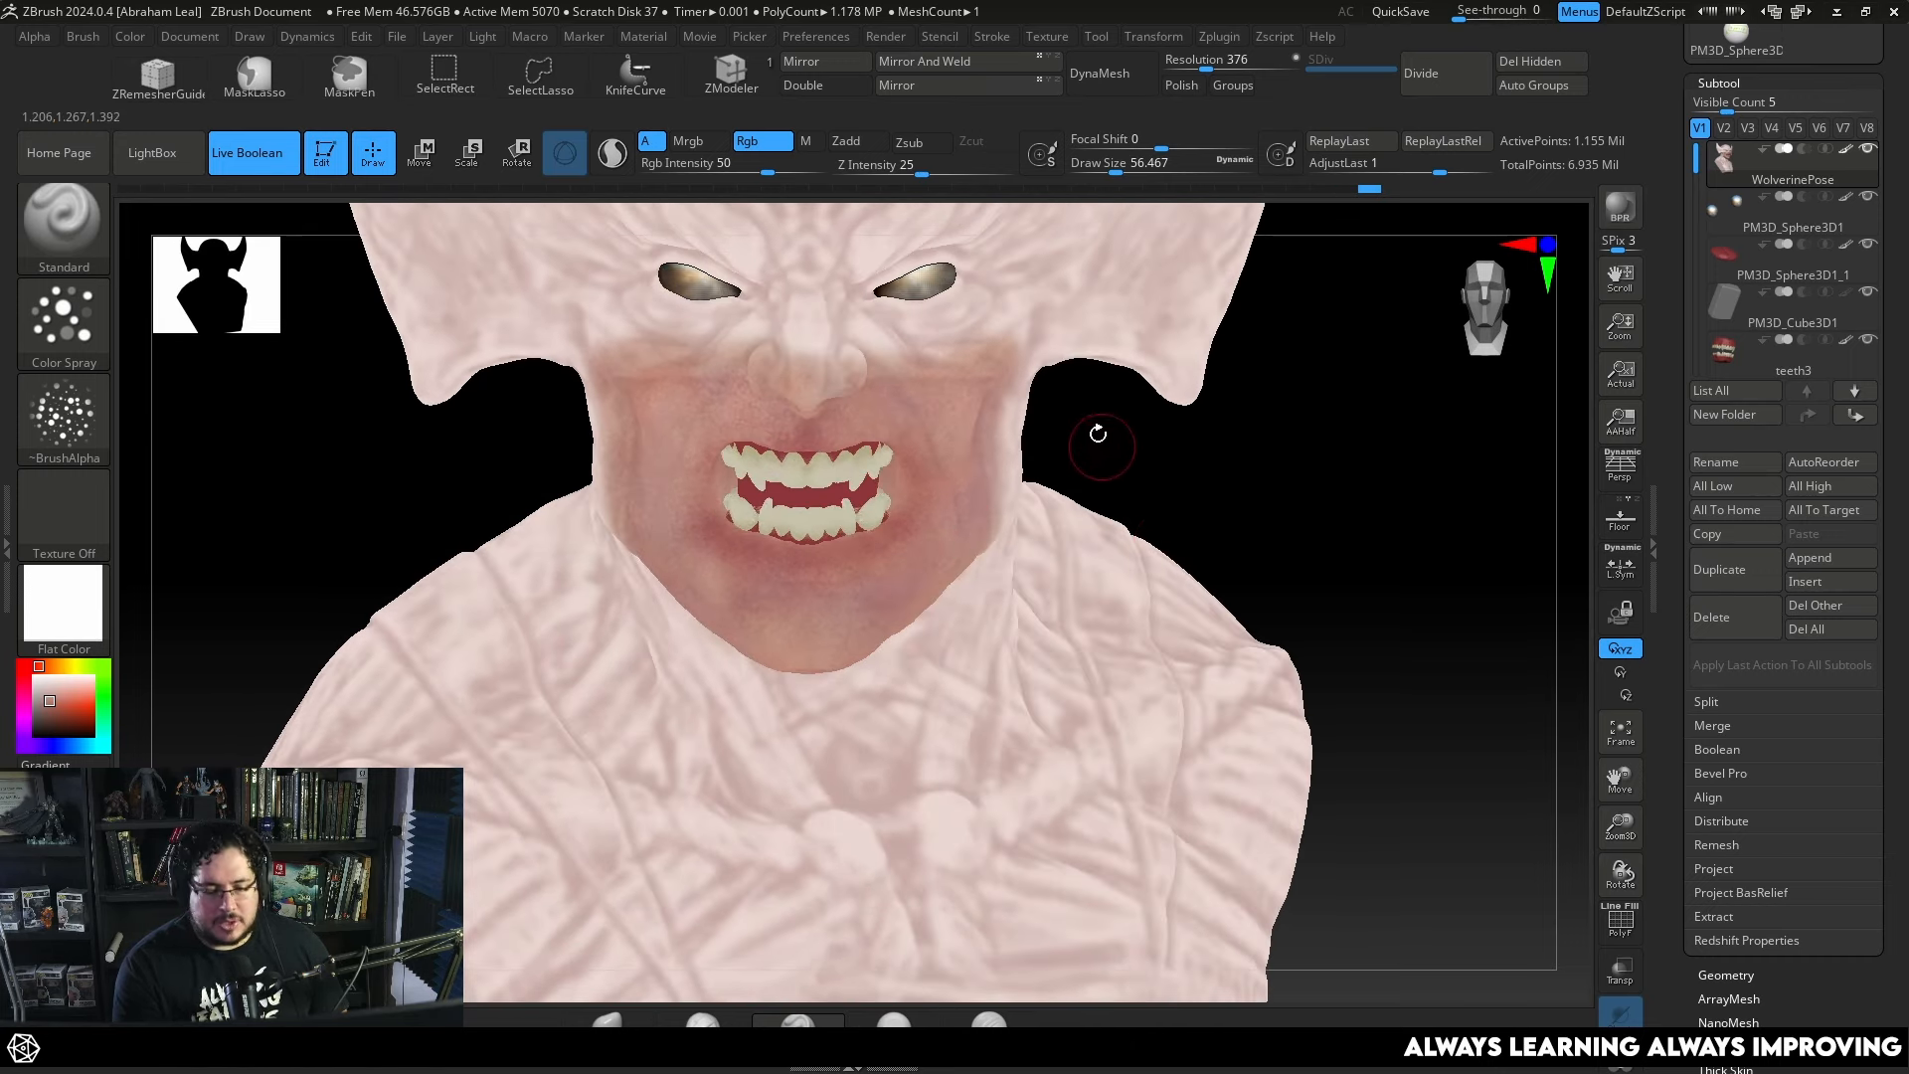
Preview the painted bust with StartupMaterial and return it to BasicMaterial.
{"action": "left_click", "coordinate": [62, 601]}
{"action": "left_click", "coordinate": [280, 620]}
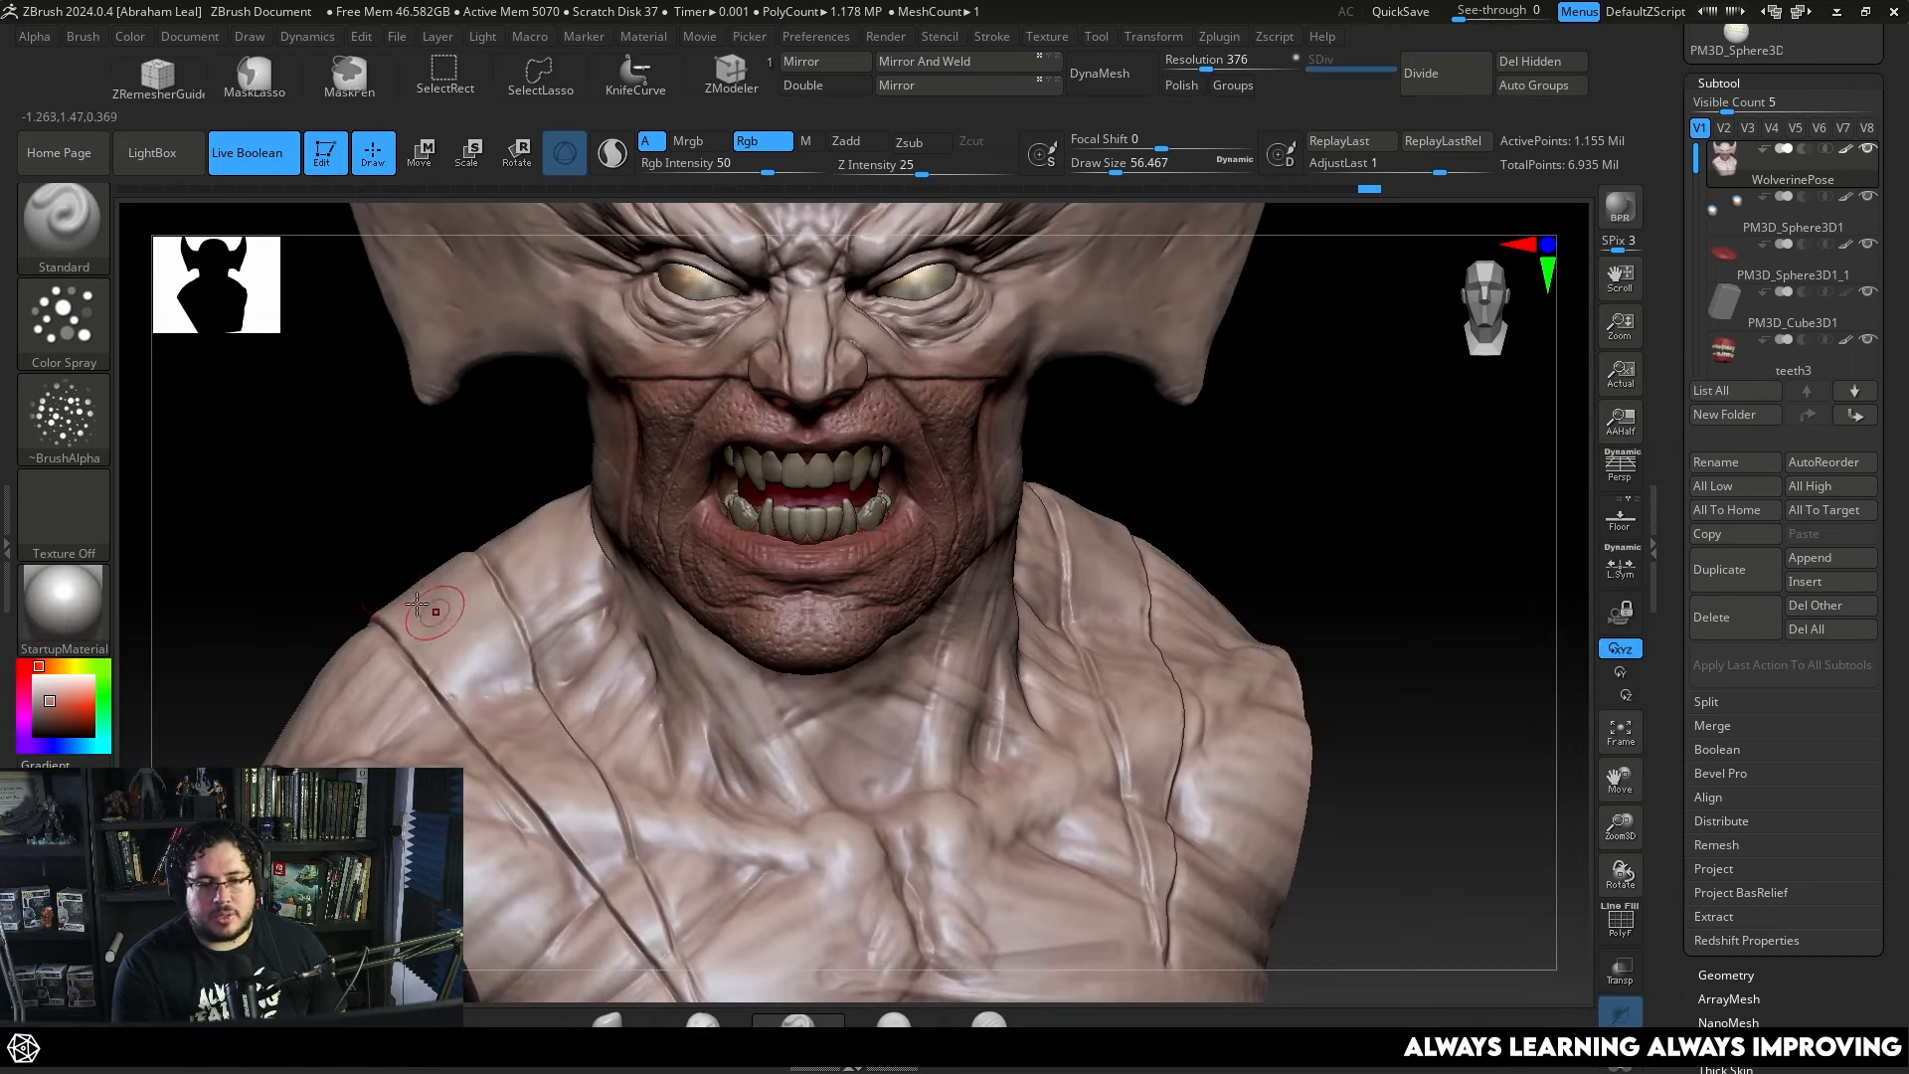
{"action": "left_click", "coordinate": [62, 602]}
{"action": "left_click", "coordinate": [354, 642]}
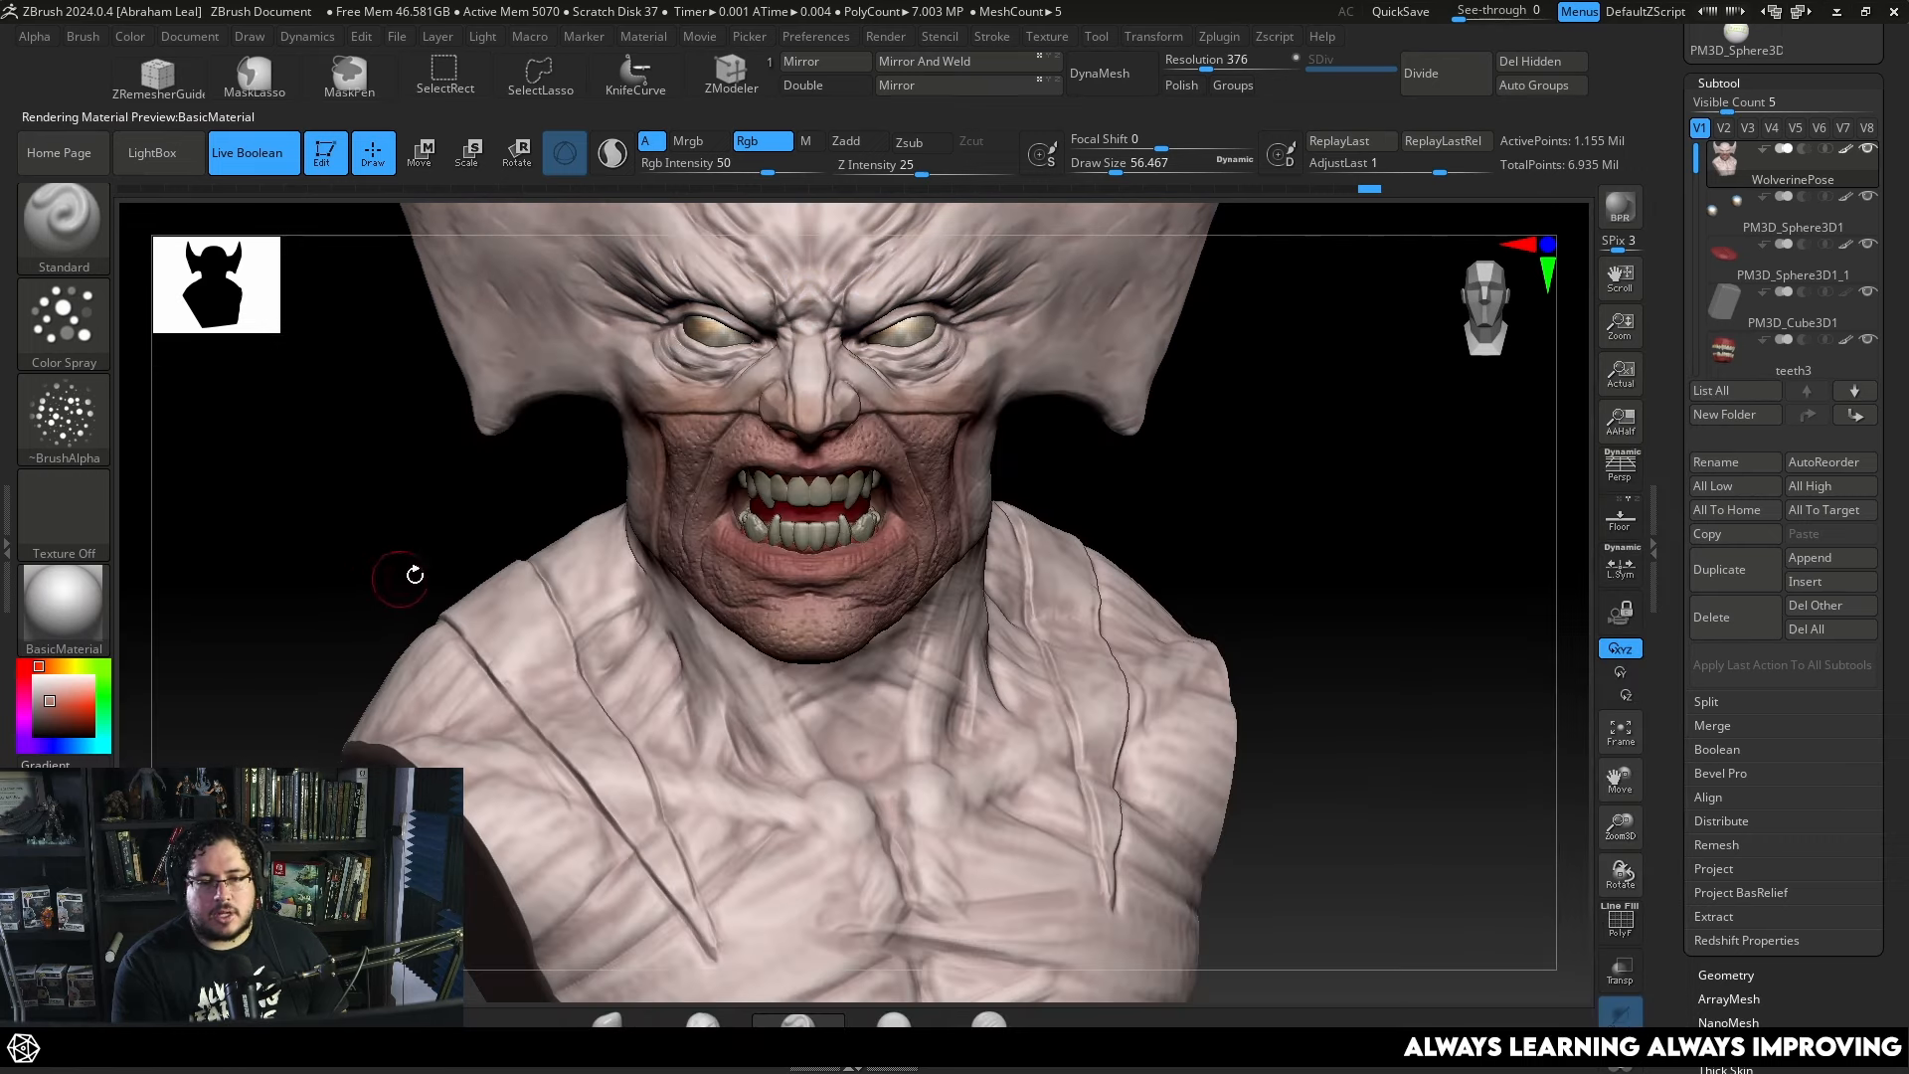
Examine the painted bust from several angles and check the cowl colours against Wolverine statue images in the browser.
{"action": "left_click_drag", "start_coordinate": [409, 567], "coordinate": [517, 533]}
{"action": "left_click_drag", "start_coordinate": [1089, 553], "coordinate": [1049, 348], "text": "alt"}
{"action": "left_click_drag", "start_coordinate": [1048, 426], "coordinate": [1031, 371], "text": "shift"}
{"action": "left_click_drag", "start_coordinate": [1103, 437], "coordinate": [1067, 515], "text": "alt"}
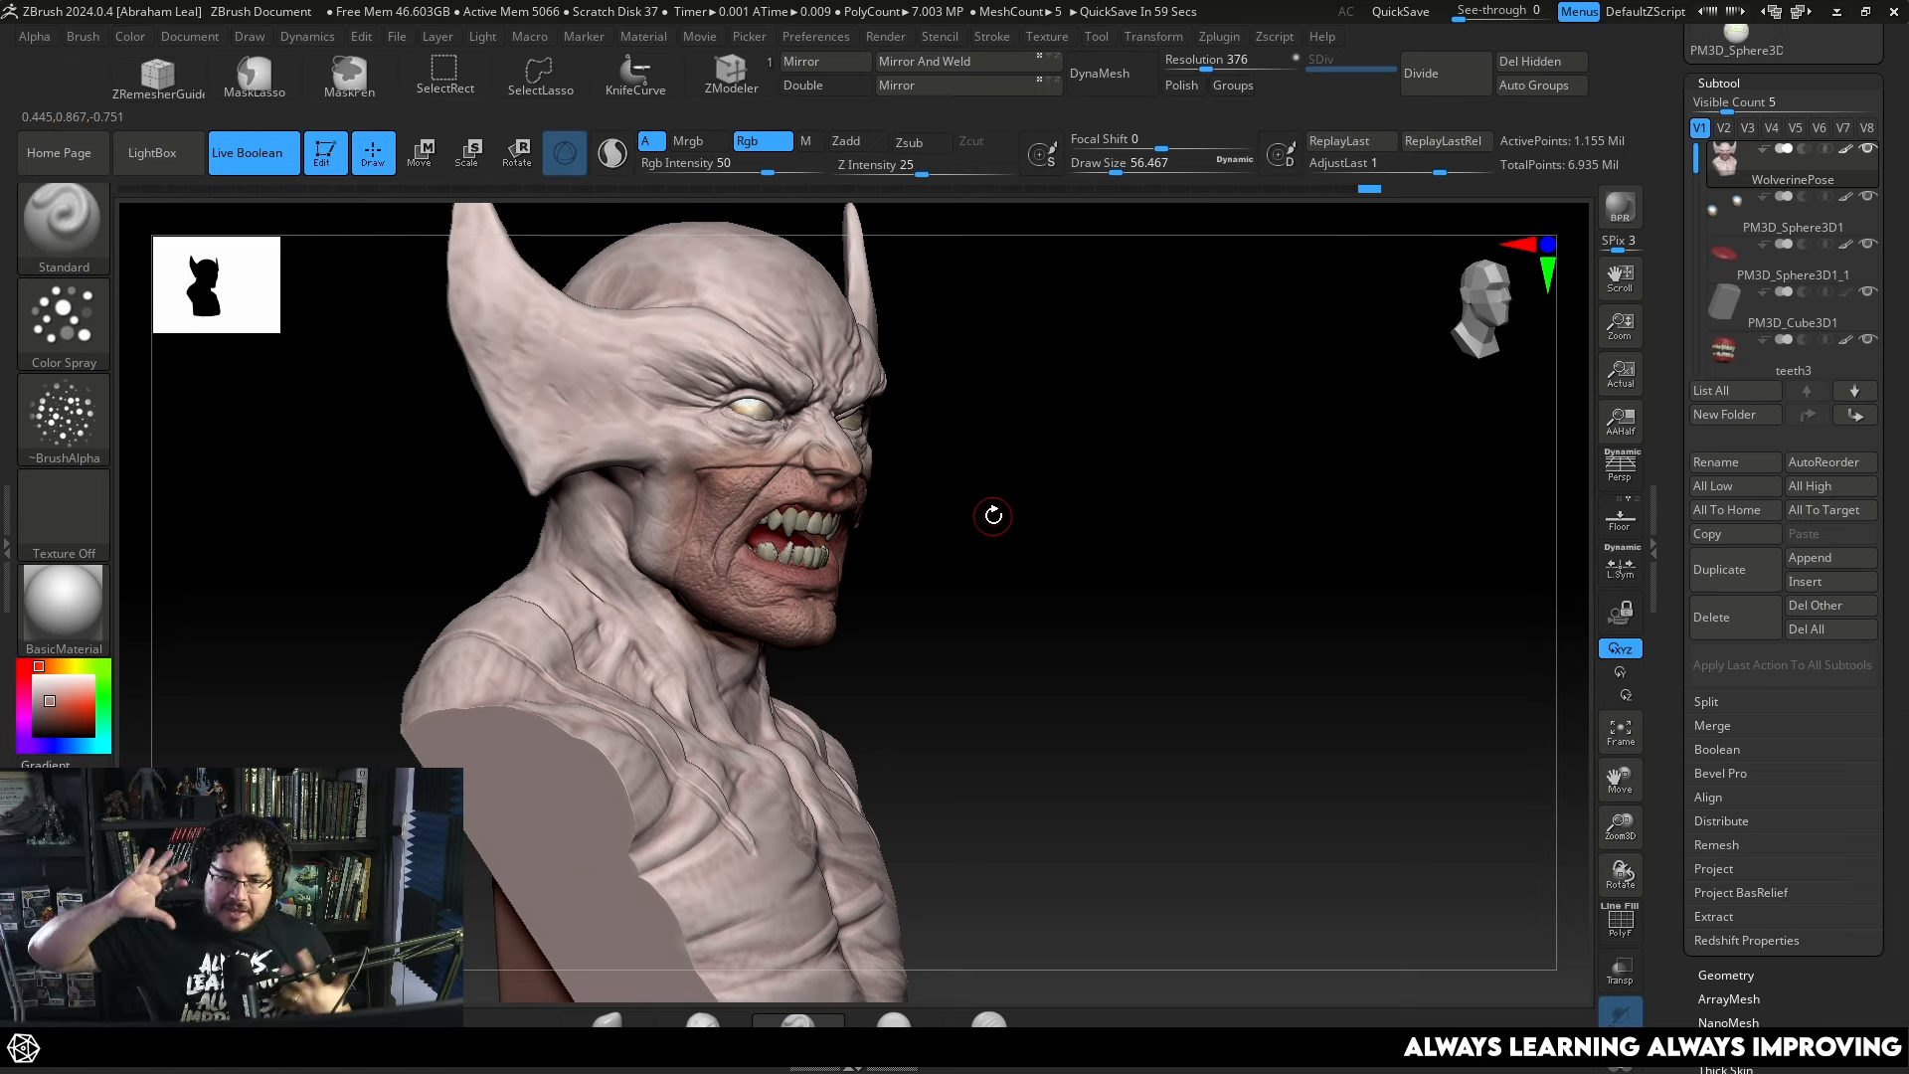
{"action": "left_click_drag", "start_coordinate": [1055, 583], "coordinate": [1040, 546]}
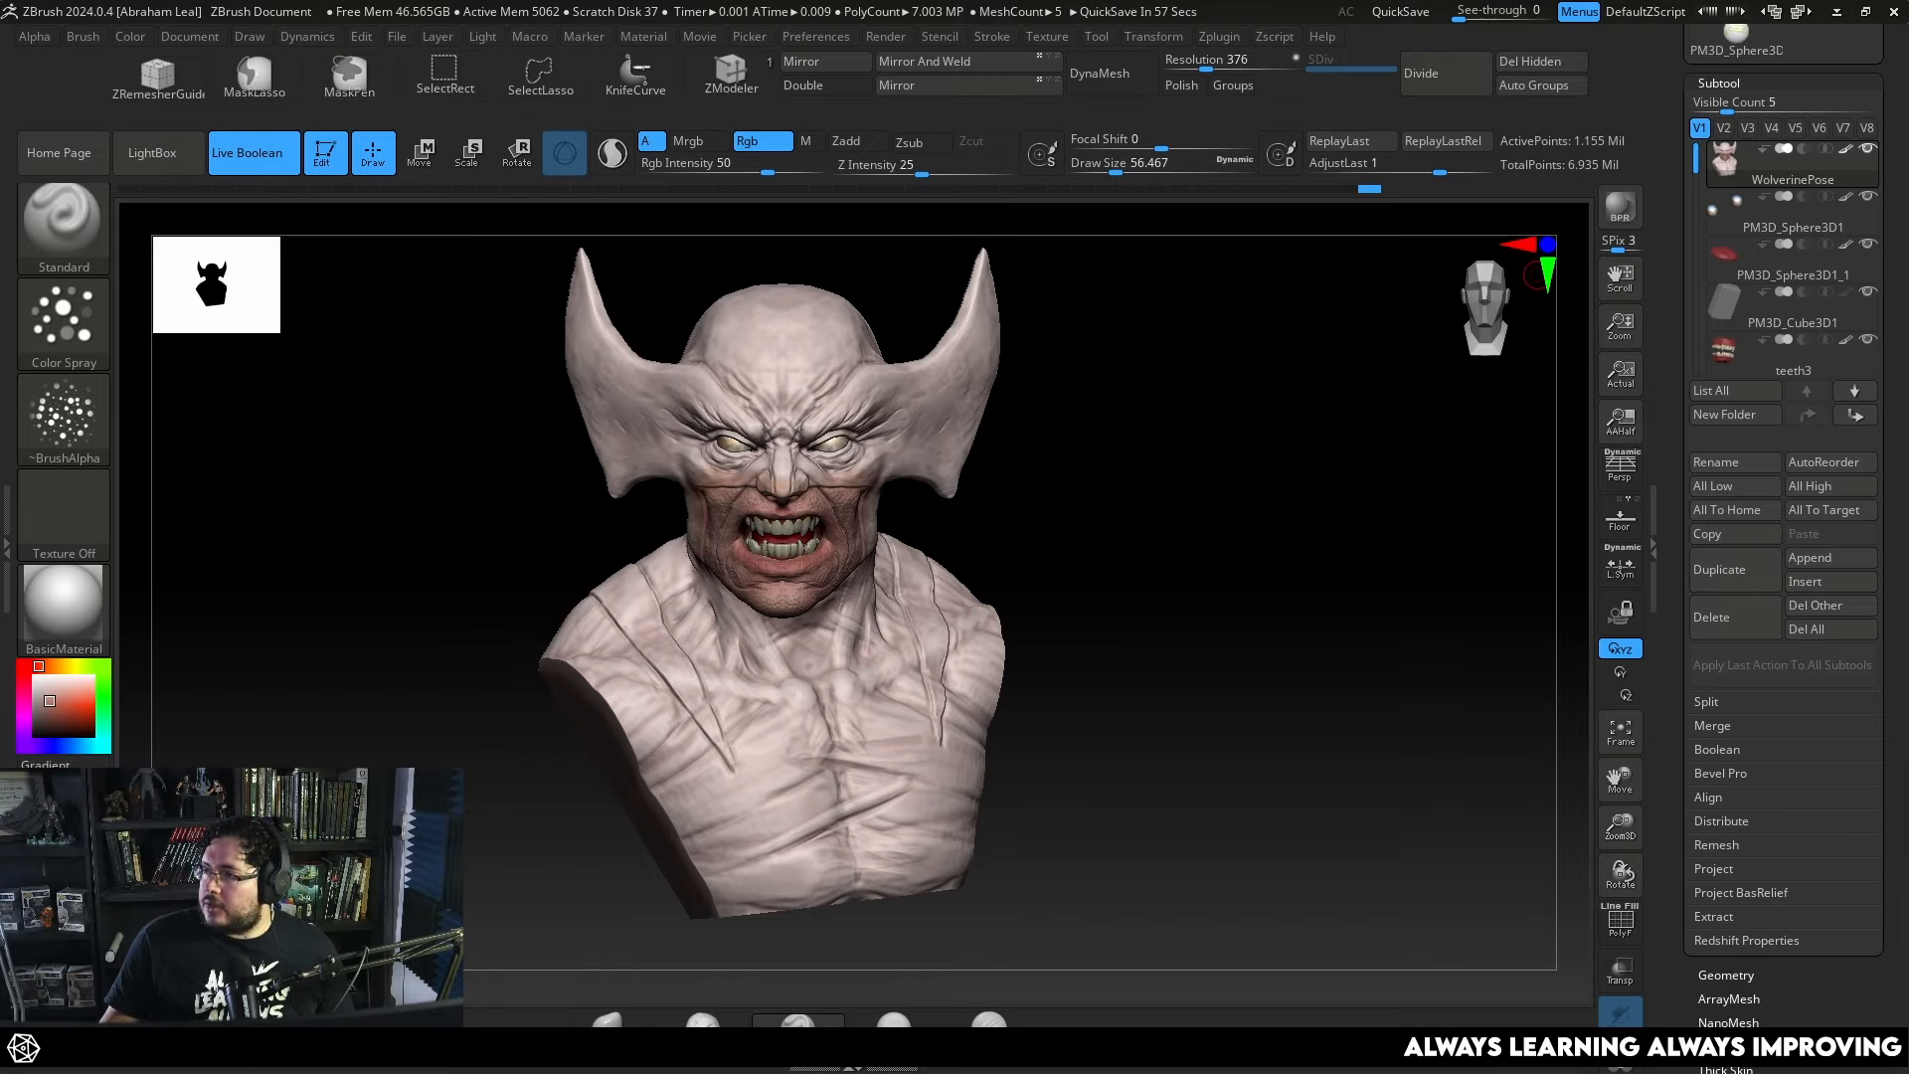
{"action": "left_click_drag", "start_coordinate": [1908, 261], "coordinate": [1099, 18]}
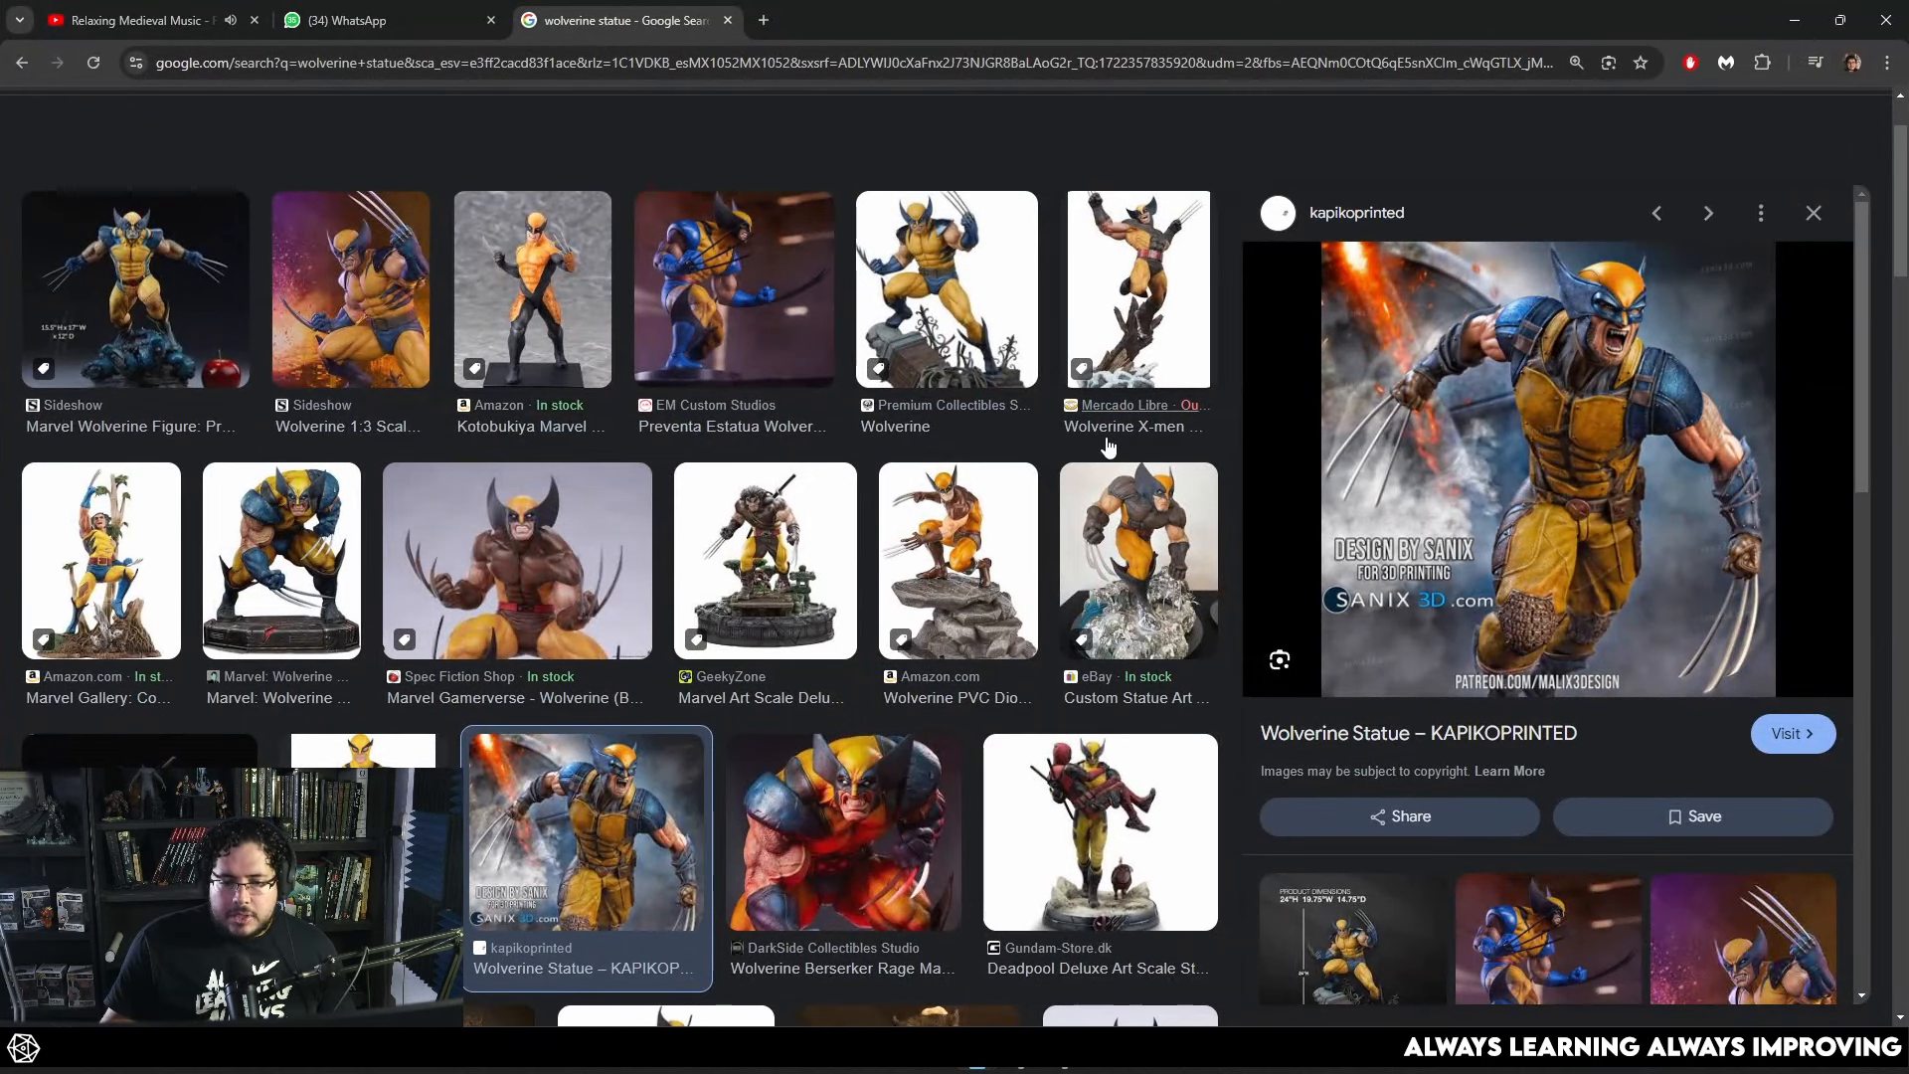
{"action": "left_click", "coordinate": [845, 835]}
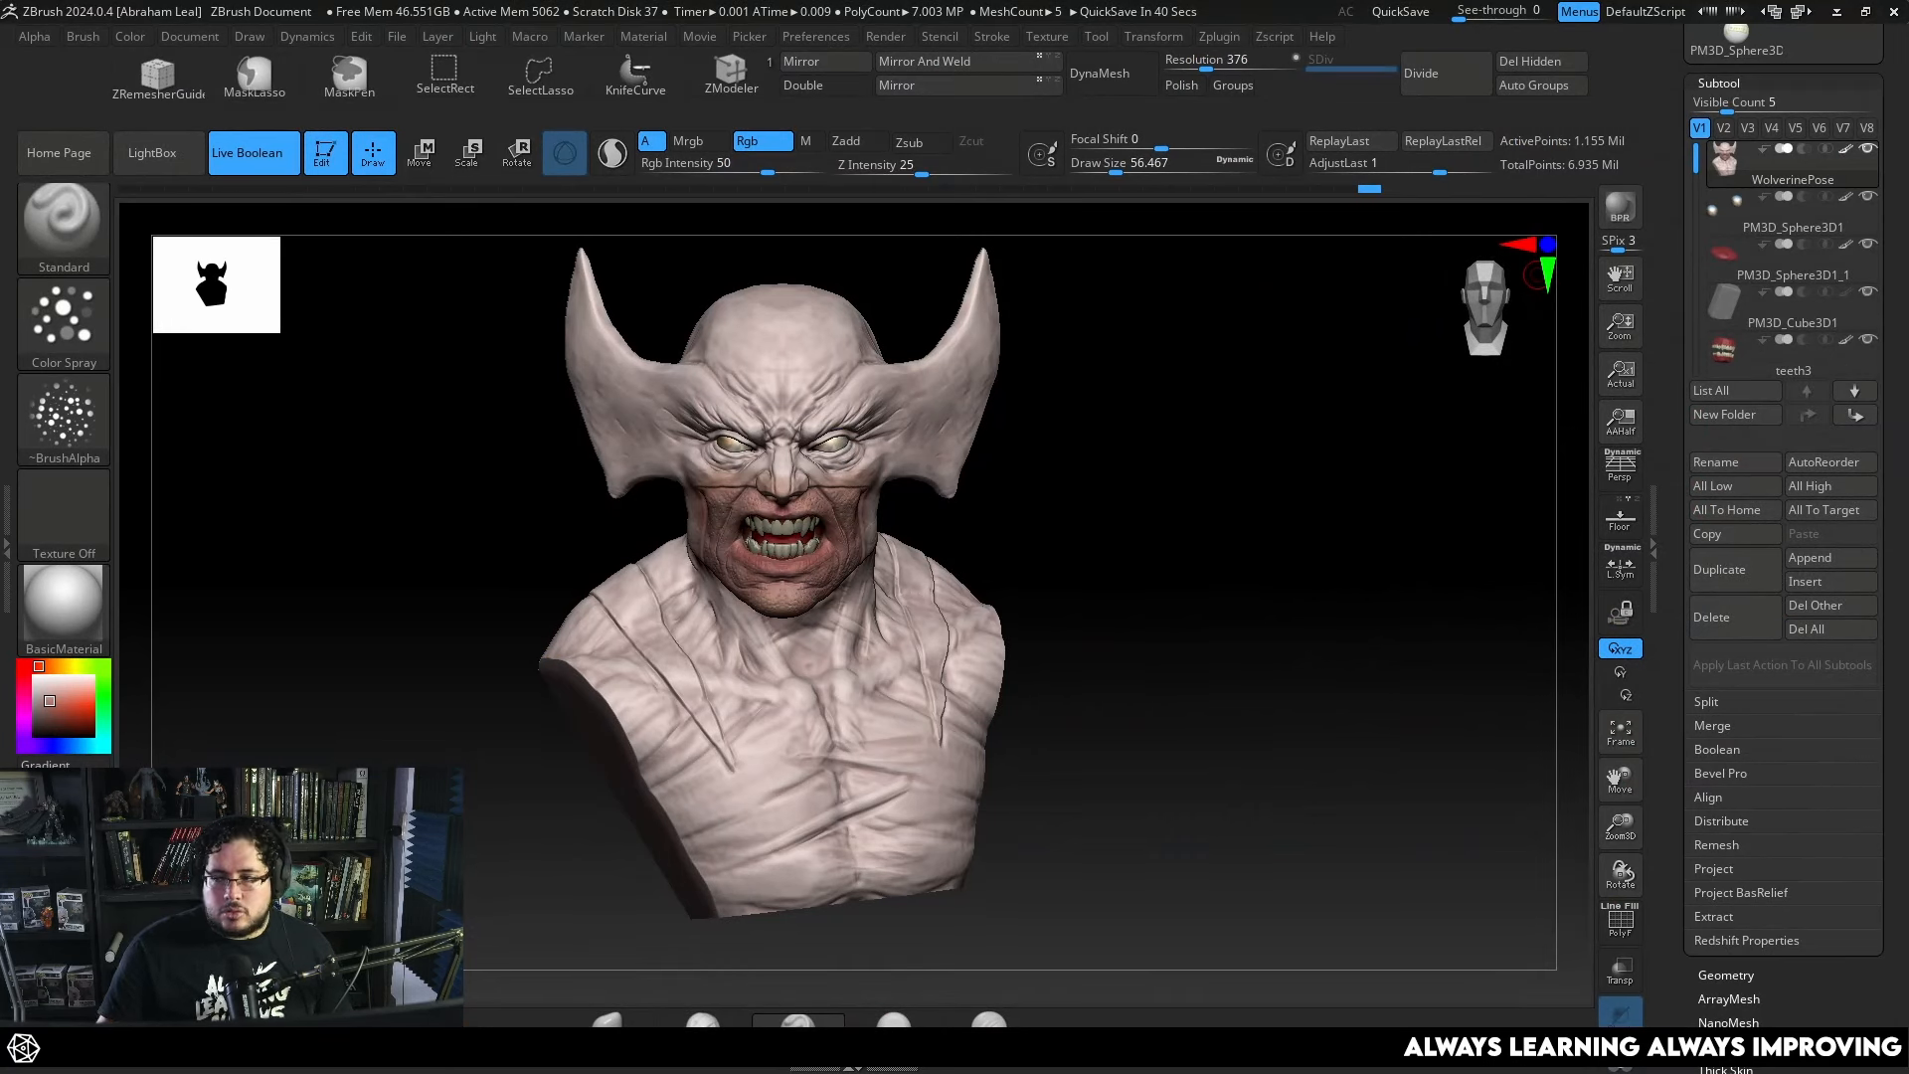
Set up a dark blue (RGB 16, 25, 57) paint brush with the FreeHand stroke and Alpha 12.
{"action": "left_click_drag", "start_coordinate": [1250, 534], "coordinate": [1094, 424]}
{"action": "left_click", "coordinate": [62, 744]}
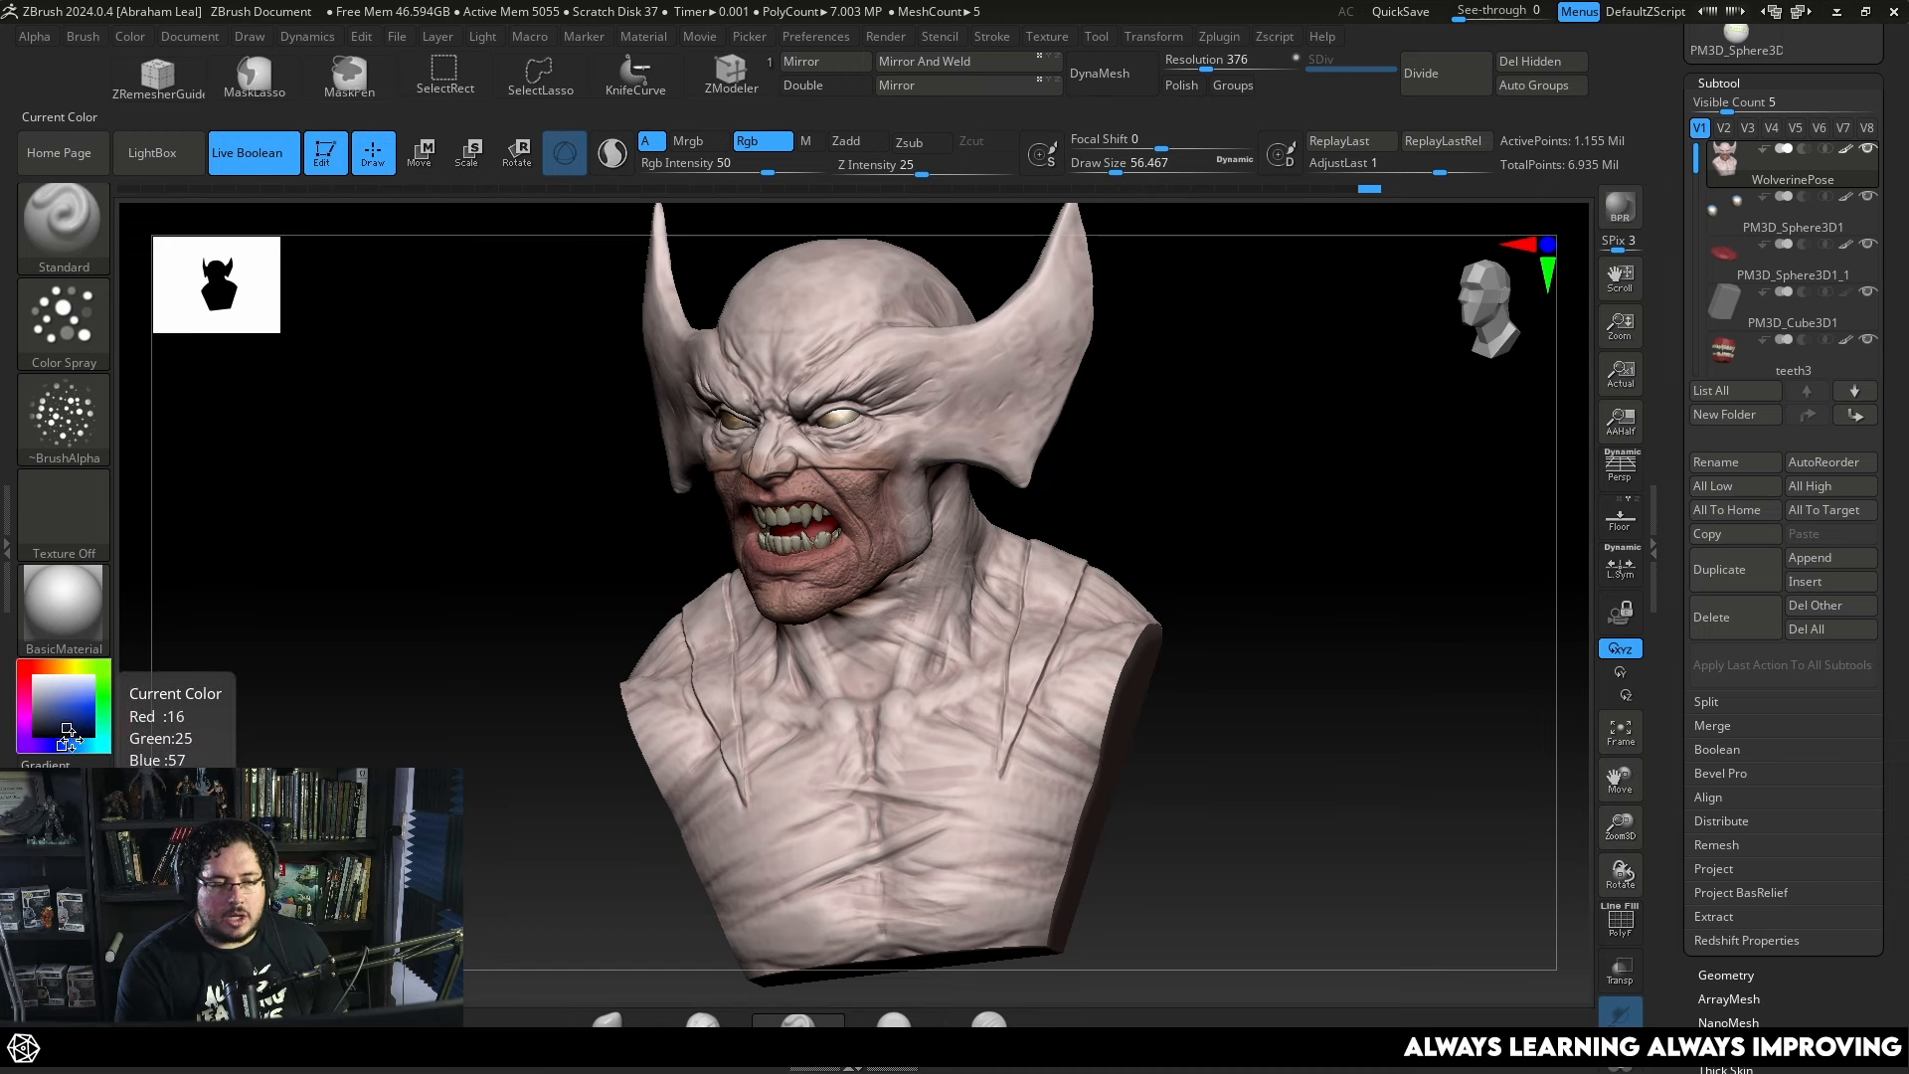
{"action": "mouse_move", "coordinate": [1183, 457]}
{"action": "left_mouse_down"}
{"action": "mouse_move", "coordinate": [1223, 461]}
{"action": "mouse_move", "coordinate": [1240, 375]}
{"action": "mouse_move", "coordinate": [1200, 430]}
{"action": "left_mouse_up"}
{"action": "key", "text": "space"}
{"action": "left_click_drag", "start_coordinate": [908, 437], "coordinate": [924, 436]}
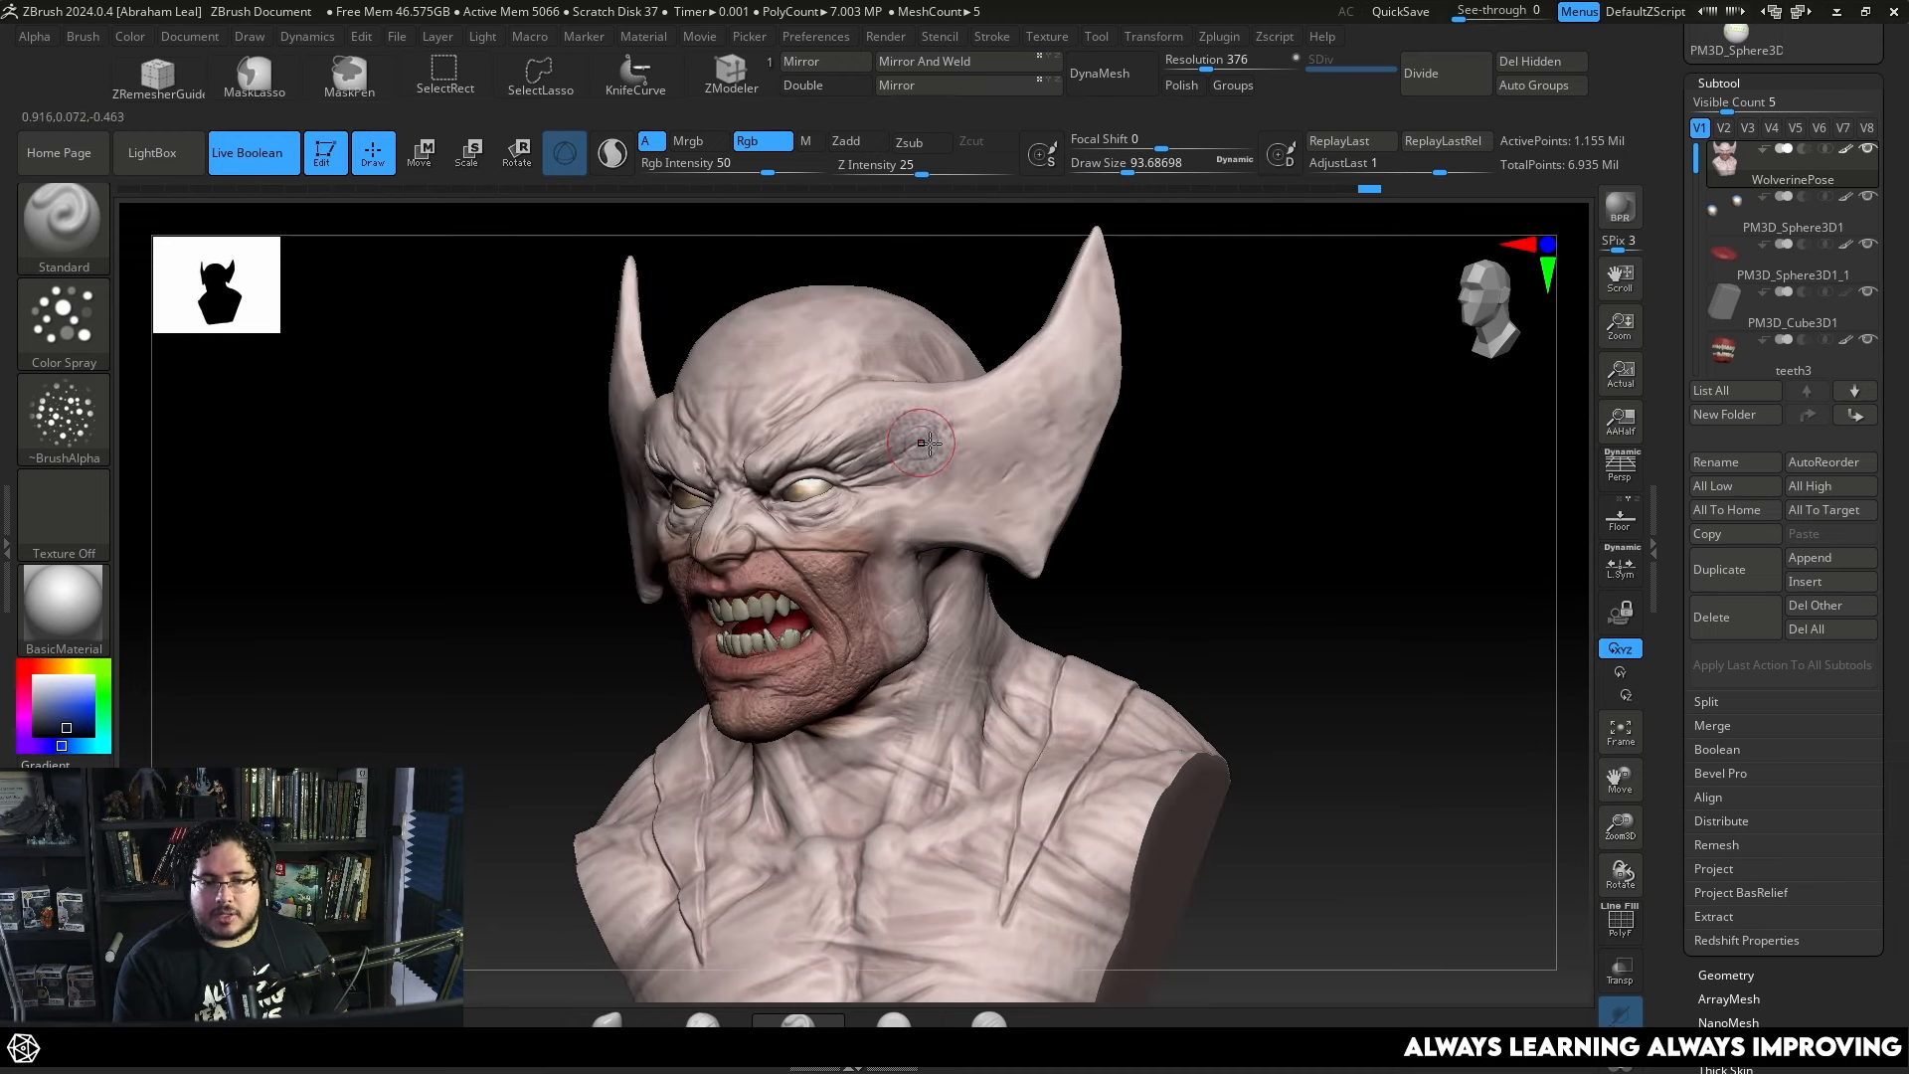
{"action": "left_click", "coordinate": [80, 312]}
{"action": "left_click", "coordinate": [334, 350]}
{"action": "left_click", "coordinate": [84, 440]}
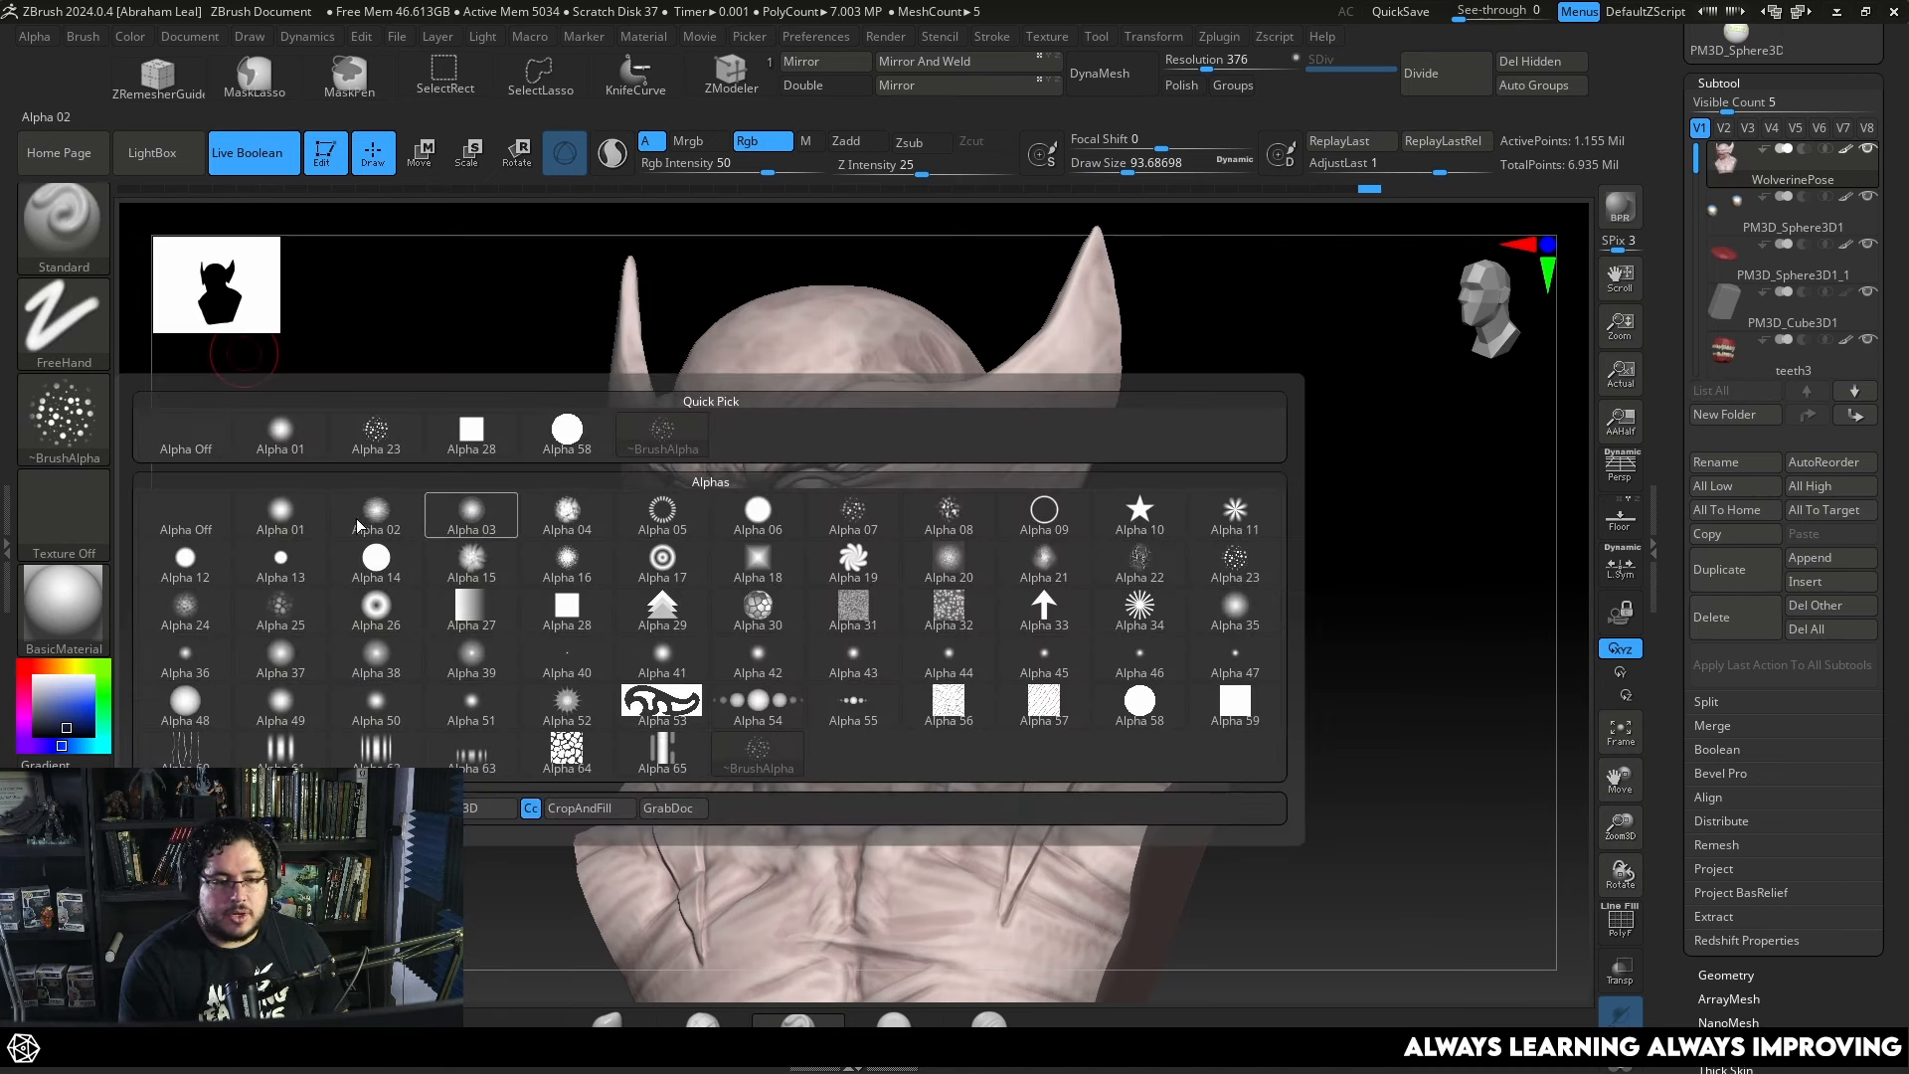
{"action": "left_click", "coordinate": [185, 559]}
Paint the cowl's fin on the character's left side dark blue, from its tip towards the temple.
{"action": "mouse_move", "coordinate": [1019, 433]}
{"action": "left_mouse_down"}
{"action": "mouse_move", "coordinate": [1092, 280]}
{"action": "mouse_move", "coordinate": [1069, 358]}
{"action": "mouse_move", "coordinate": [1015, 418]}
{"action": "mouse_move", "coordinate": [1054, 517]}
{"action": "mouse_move", "coordinate": [1095, 463]}
{"action": "mouse_move", "coordinate": [1004, 532]}
{"action": "mouse_move", "coordinate": [990, 512]}
{"action": "left_mouse_up"}
{"action": "key", "text": "space"}
{"action": "mouse_move", "coordinate": [1189, 528]}
{"action": "left_mouse_down"}
{"action": "mouse_move", "coordinate": [1184, 507]}
{"action": "mouse_move", "coordinate": [1201, 530]}
{"action": "mouse_move", "coordinate": [1129, 537]}
{"action": "left_mouse_up"}
{"action": "key", "text": "space"}
{"action": "left_click_drag", "start_coordinate": [959, 496], "coordinate": [766, 440]}
{"action": "key", "text": "space"}
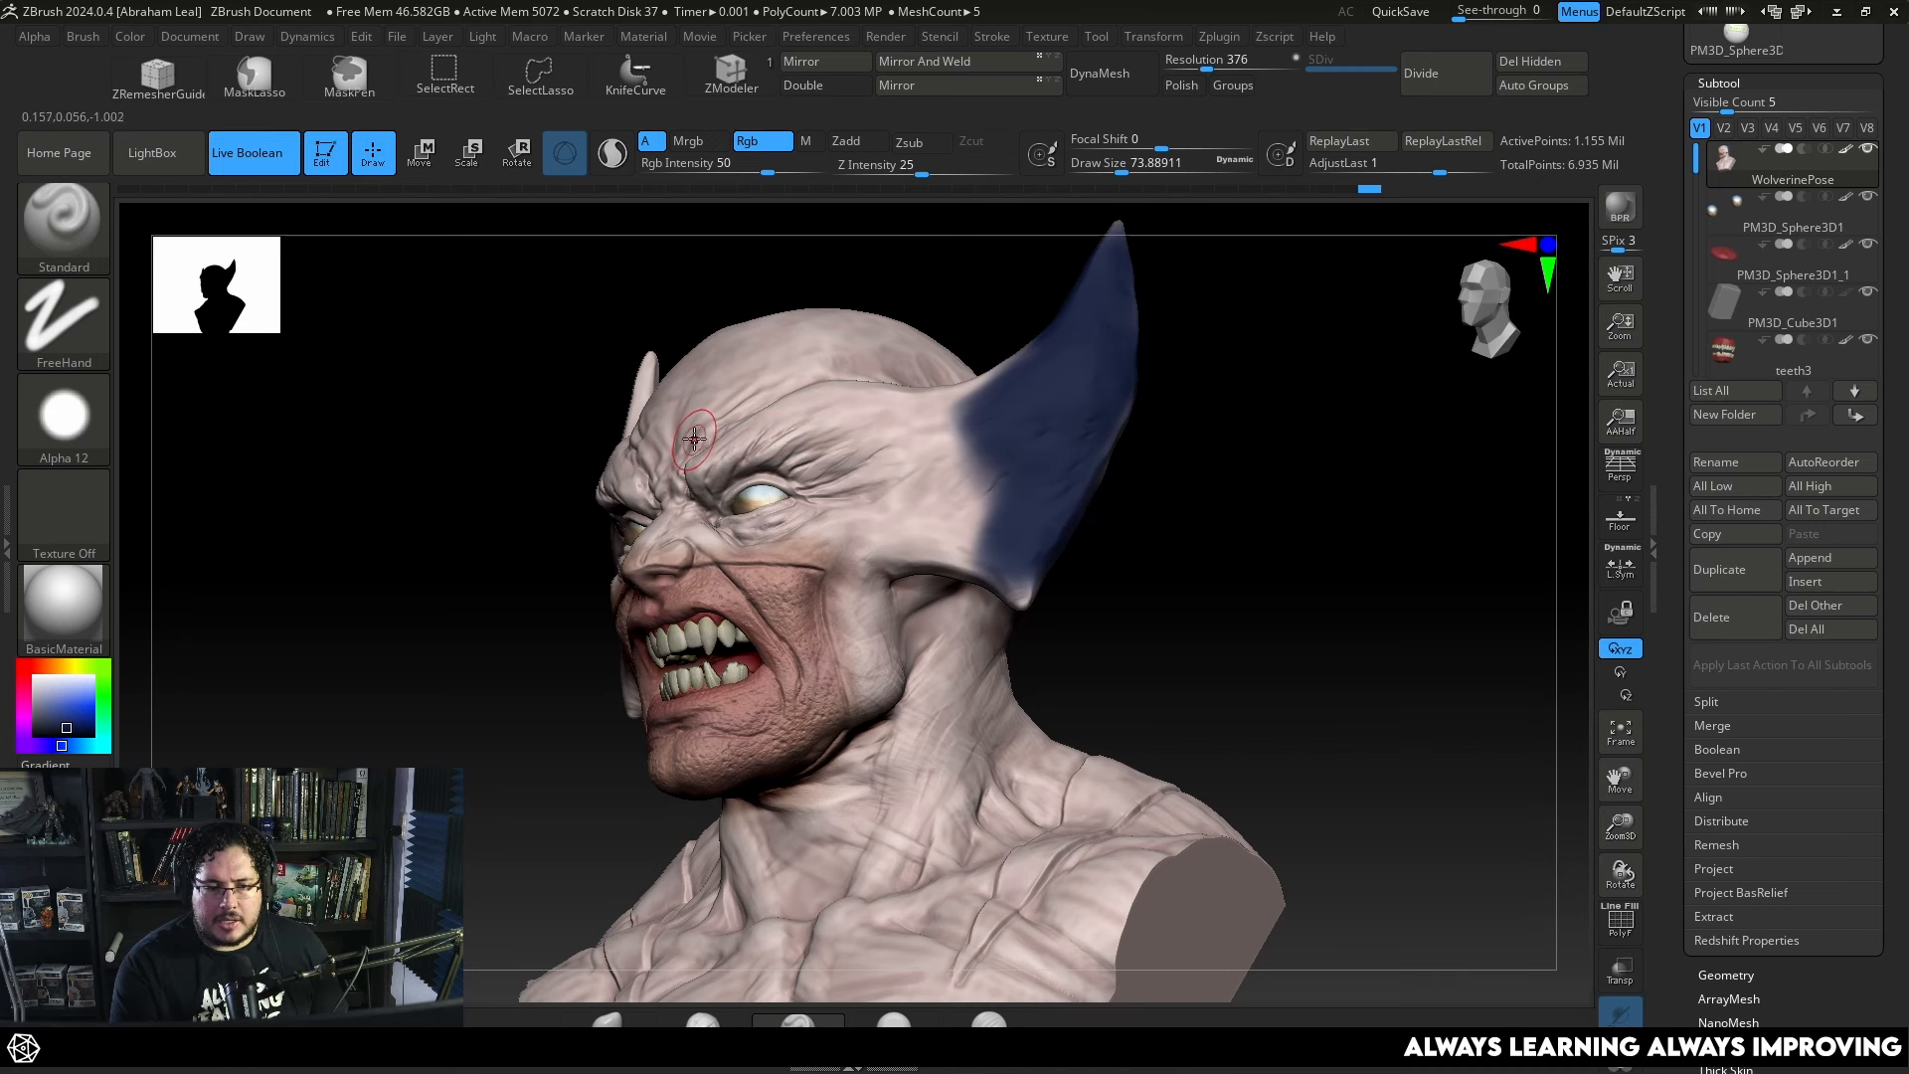
Paint dark blue across the brow and over the opposite fin of the cowl with a larger brush.
{"action": "key", "text": "space"}
{"action": "left_click_drag", "start_coordinate": [489, 537], "coordinate": [796, 527]}
{"action": "mouse_move", "coordinate": [726, 438]}
{"action": "left_mouse_down"}
{"action": "mouse_move", "coordinate": [332, 558]}
{"action": "mouse_move", "coordinate": [234, 367]}
{"action": "mouse_move", "coordinate": [328, 517]}
{"action": "mouse_move", "coordinate": [318, 436]}
{"action": "mouse_move", "coordinate": [378, 586]}
{"action": "mouse_move", "coordinate": [438, 656]}
{"action": "mouse_move", "coordinate": [384, 502]}
{"action": "left_mouse_up"}
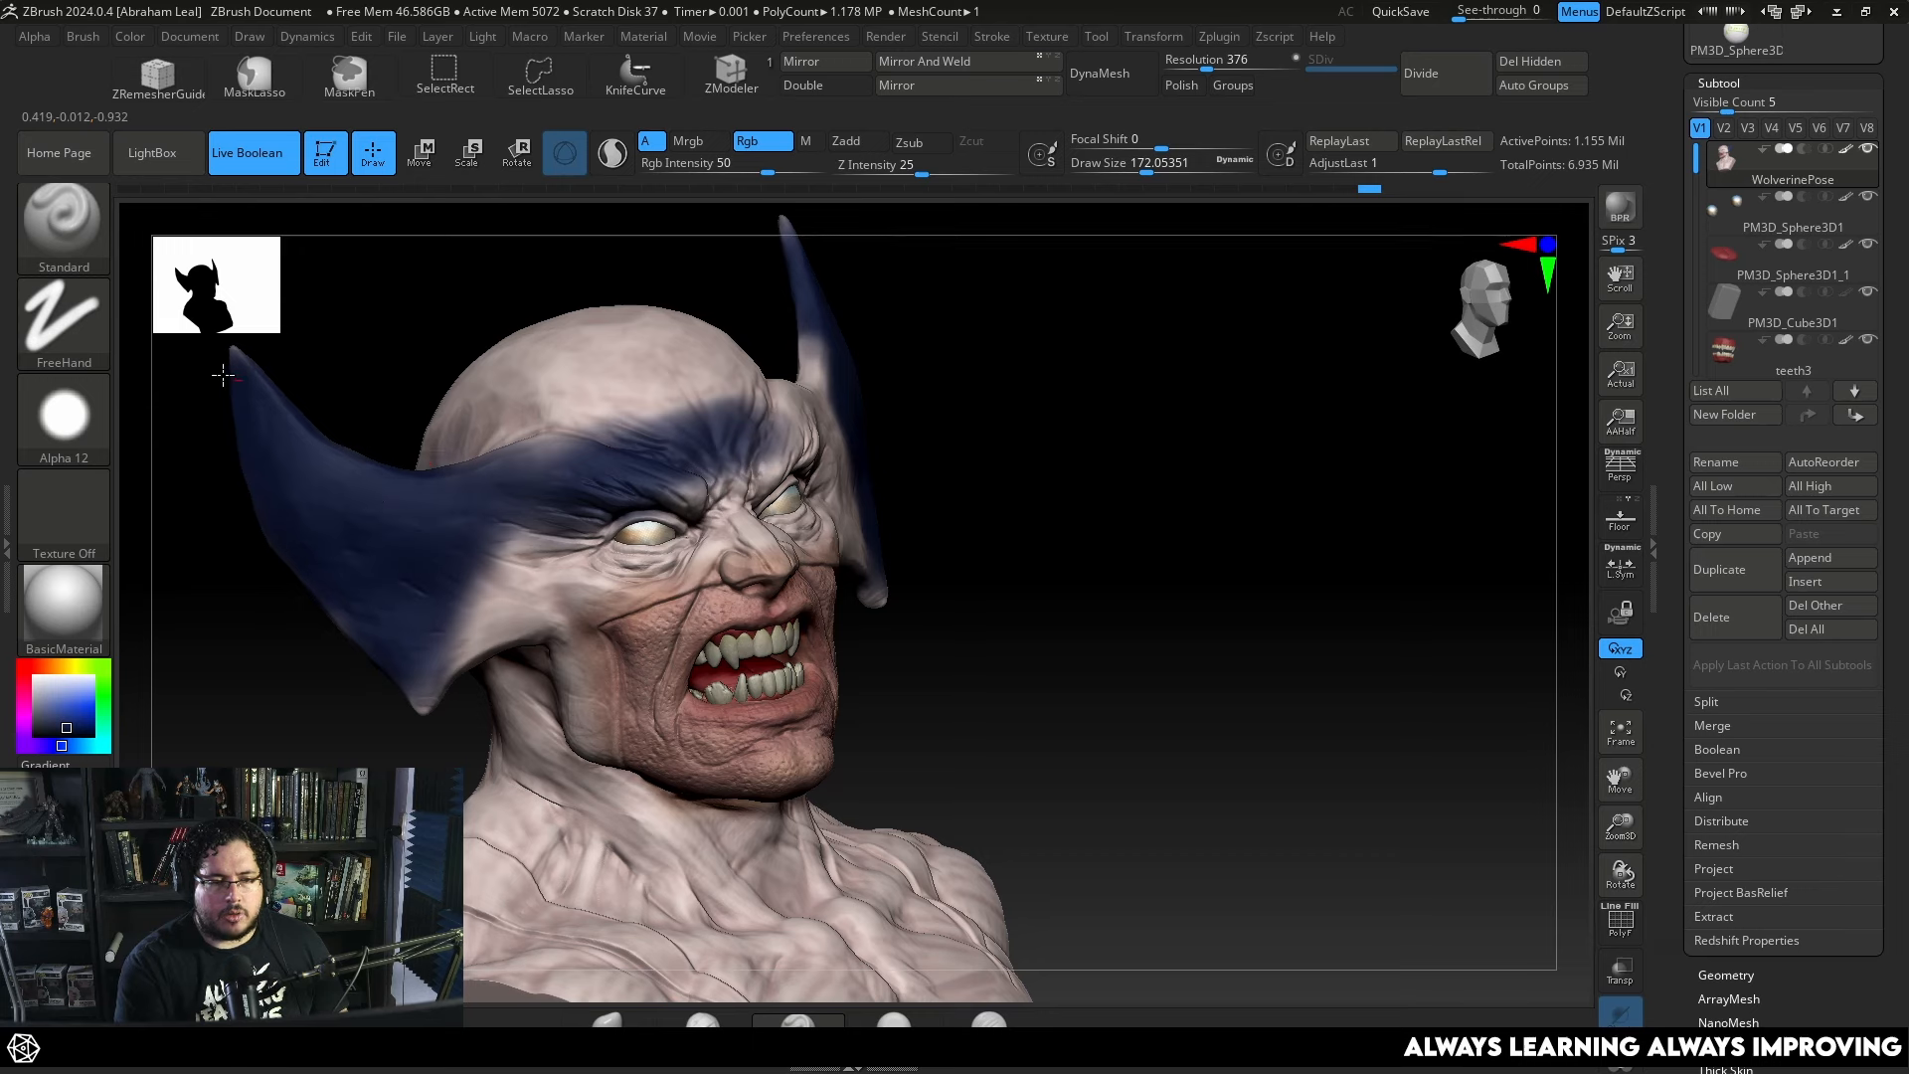
Paint dark blue over the character's right fin, the brow and the eye area, using a draw size of about 116.
{"action": "mouse_move", "coordinate": [398, 656]}
{"action": "left_mouse_down"}
{"action": "mouse_move", "coordinate": [468, 637]}
{"action": "mouse_move", "coordinate": [597, 517]}
{"action": "mouse_move", "coordinate": [742, 513]}
{"action": "left_mouse_up"}
{"action": "key", "text": "space"}
{"action": "left_click_drag", "start_coordinate": [706, 475], "coordinate": [687, 468]}
{"action": "mouse_move", "coordinate": [626, 562]}
{"action": "left_mouse_down"}
{"action": "mouse_move", "coordinate": [756, 487]}
{"action": "mouse_move", "coordinate": [577, 557]}
{"action": "mouse_move", "coordinate": [640, 507]}
{"action": "mouse_move", "coordinate": [597, 542]}
{"action": "mouse_move", "coordinate": [686, 557]}
{"action": "mouse_move", "coordinate": [577, 592]}
{"action": "mouse_move", "coordinate": [729, 517]}
{"action": "left_mouse_up"}
{"action": "right_click_drag", "start_coordinate": [729, 518], "coordinate": [775, 497], "text": "shift"}
{"action": "mouse_move", "coordinate": [775, 498]}
{"action": "left_mouse_down"}
{"action": "mouse_move", "coordinate": [696, 527]}
{"action": "mouse_move", "coordinate": [845, 498]}
{"action": "mouse_move", "coordinate": [888, 510]}
{"action": "mouse_move", "coordinate": [741, 418]}
{"action": "mouse_move", "coordinate": [861, 355]}
{"action": "mouse_move", "coordinate": [807, 450]}
{"action": "mouse_move", "coordinate": [950, 343]}
{"action": "mouse_move", "coordinate": [895, 438]}
{"action": "mouse_move", "coordinate": [979, 320]}
{"action": "left_mouse_up"}
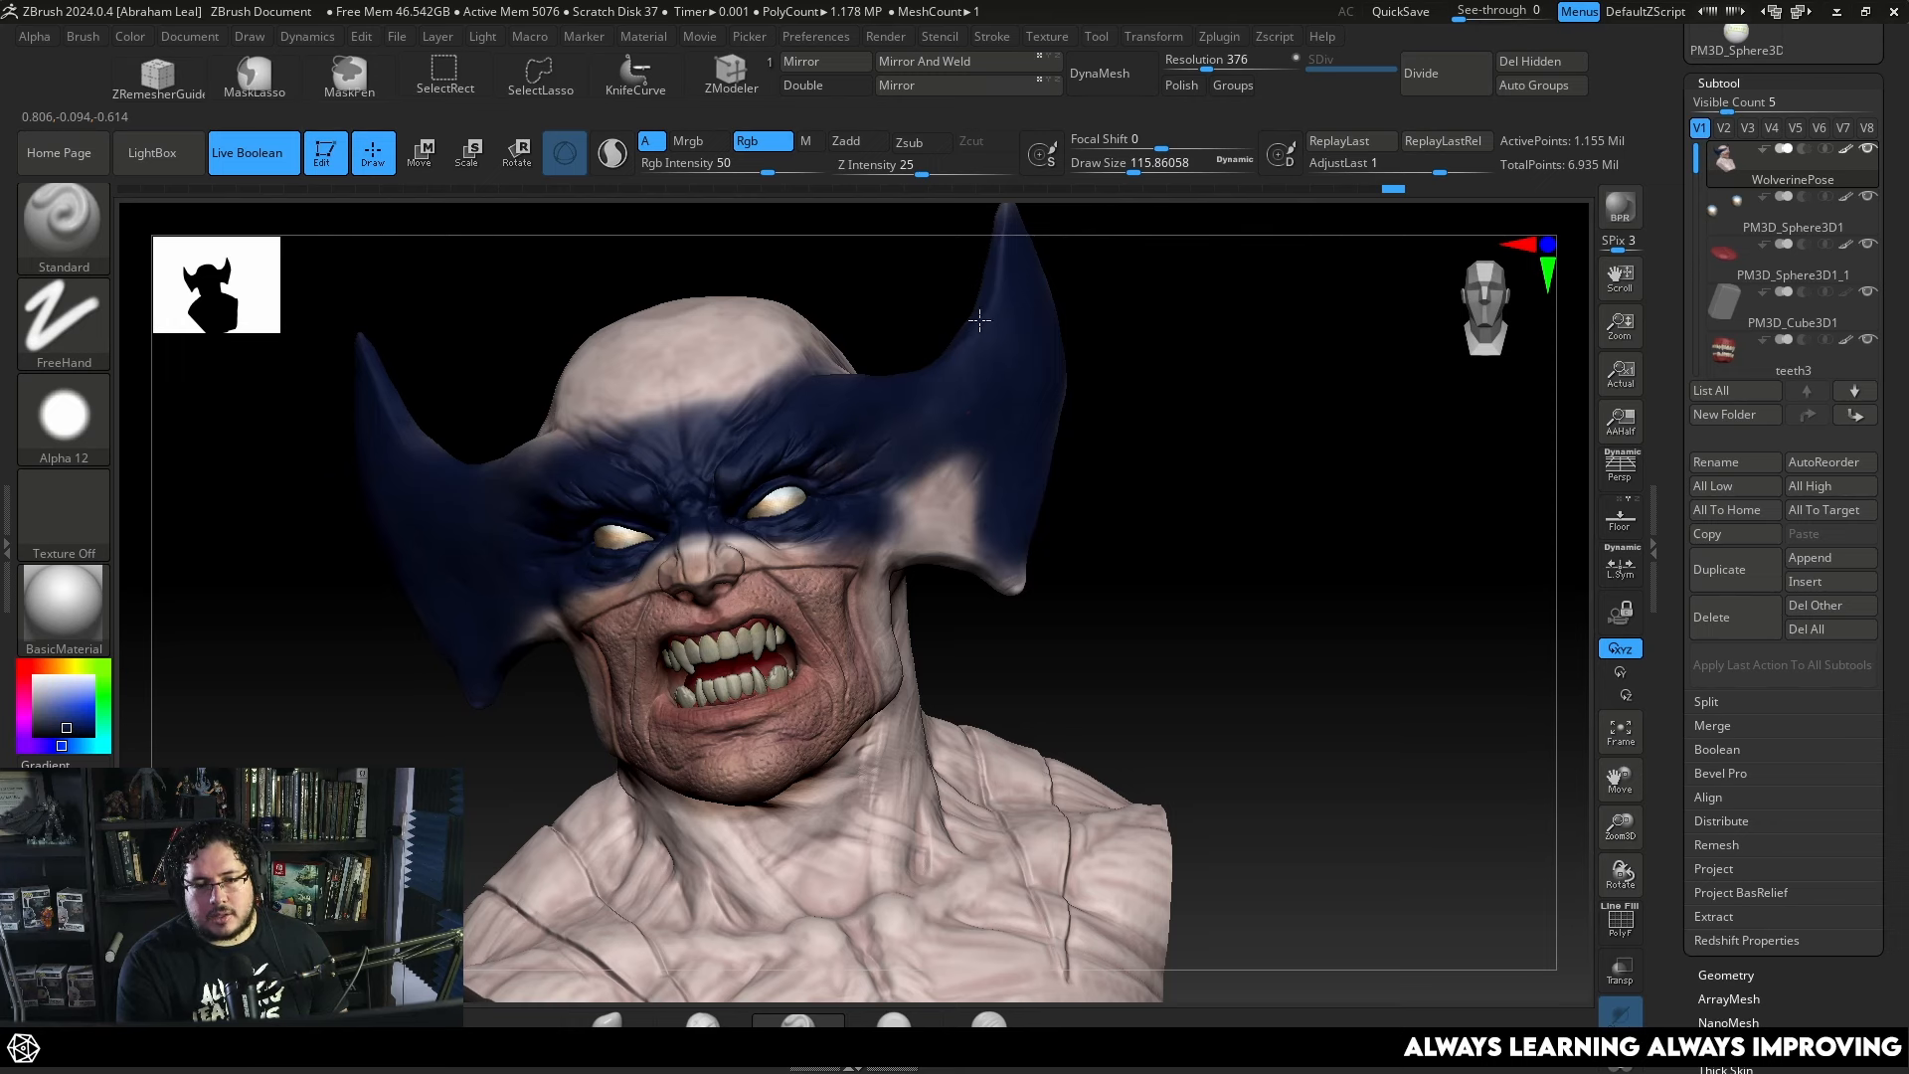
Paint the character's left fin and the adjoining side of the mask dark blue up to the fin's tip.
{"action": "right_click_drag", "start_coordinate": [980, 320], "coordinate": [1001, 344]}
{"action": "left_click_drag", "start_coordinate": [905, 547], "coordinate": [862, 599]}
{"action": "right_click_drag", "start_coordinate": [1183, 532], "coordinate": [1005, 528]}
{"action": "mouse_move", "coordinate": [1265, 663]}
{"action": "right_mouse_down", "text": "alt"}
{"action": "mouse_move", "coordinate": [1219, 495]}
{"action": "mouse_move", "coordinate": [1160, 435]}
{"action": "right_mouse_up", "text": "alt"}
{"action": "mouse_move", "coordinate": [867, 434]}
{"action": "left_mouse_down"}
{"action": "mouse_move", "coordinate": [726, 507]}
{"action": "mouse_move", "coordinate": [915, 564]}
{"action": "mouse_move", "coordinate": [1116, 259]}
{"action": "left_mouse_up"}
{"action": "right_click_drag", "start_coordinate": [1123, 296], "coordinate": [1083, 422], "text": "alt"}
{"action": "left_click_drag", "start_coordinate": [1070, 328], "coordinate": [1068, 255]}
{"action": "right_click_drag", "start_coordinate": [1067, 255], "coordinate": [1054, 476]}
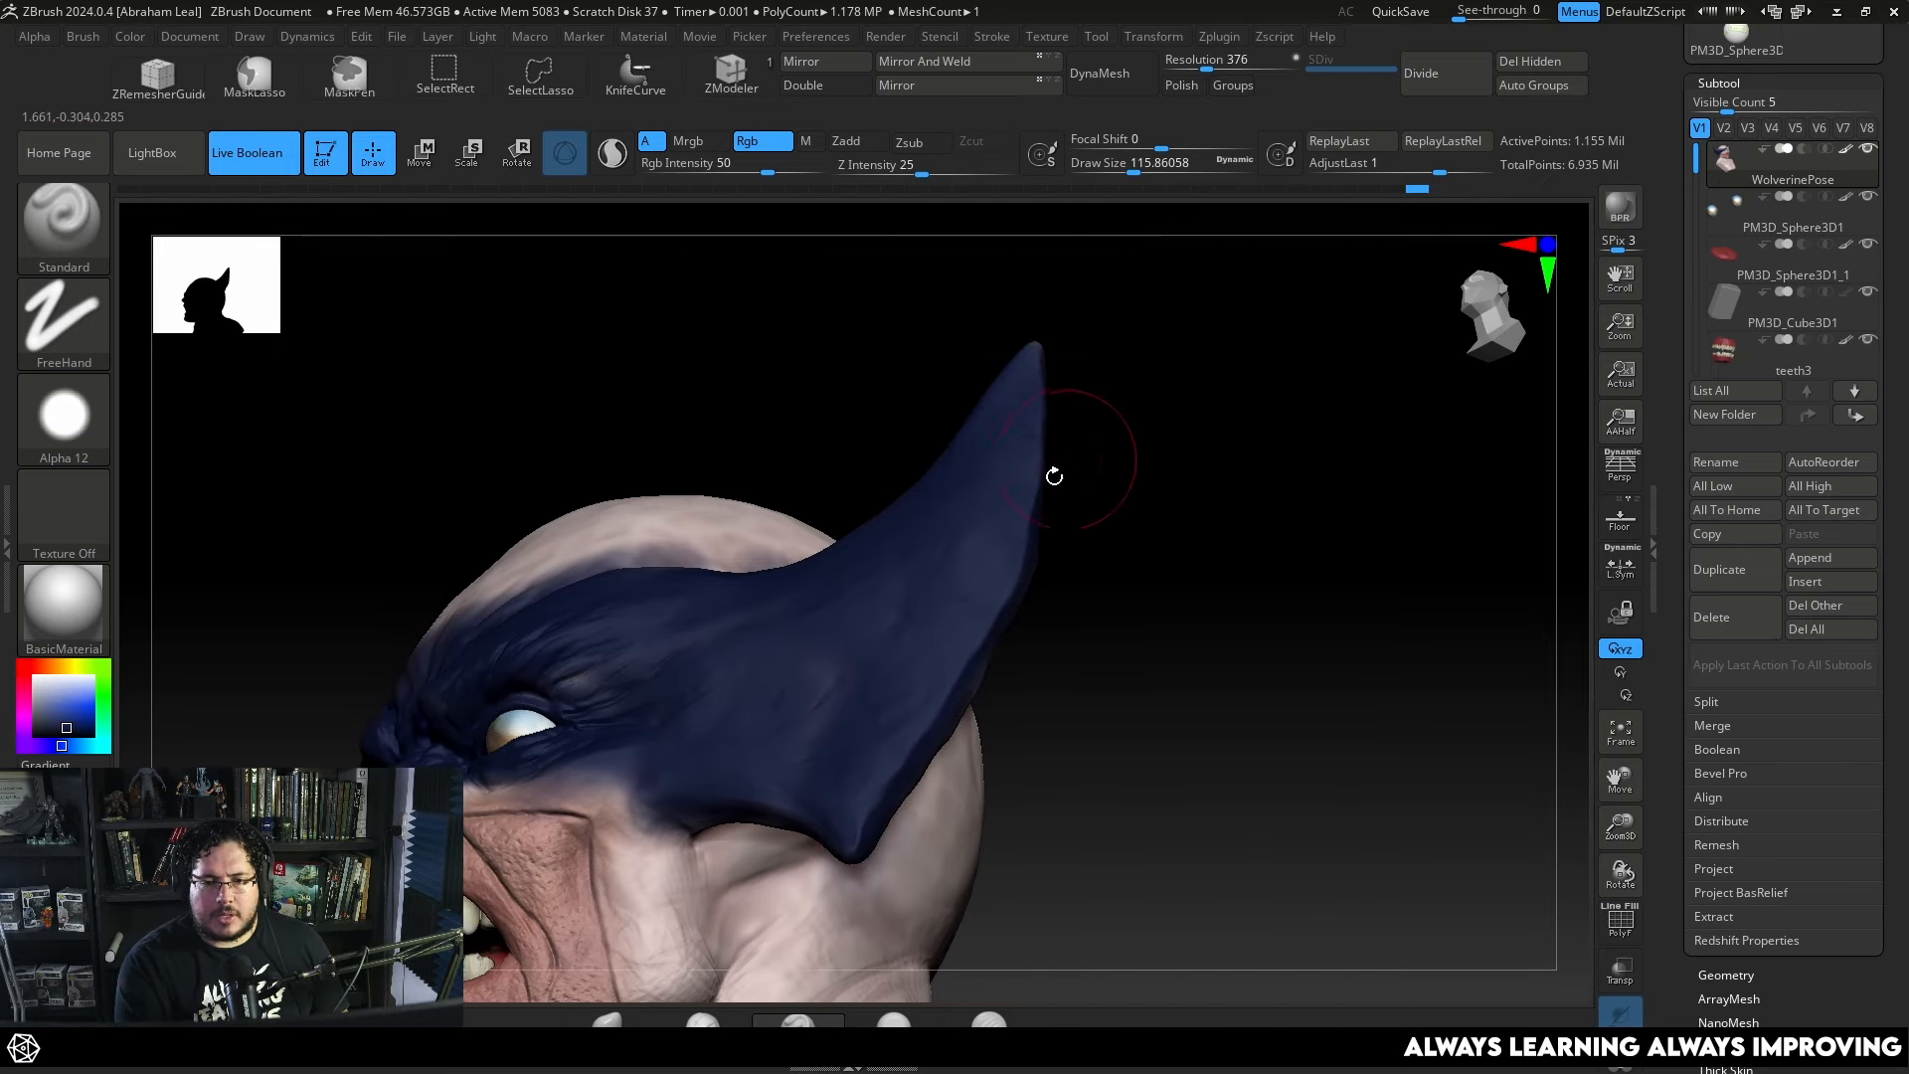
Cover the back of the left fin and the side of the head behind it with dark blue.
{"action": "right_click_drag", "start_coordinate": [1047, 347], "coordinate": [925, 736]}
{"action": "mouse_move", "coordinate": [925, 738]}
{"action": "left_mouse_down"}
{"action": "mouse_move", "coordinate": [947, 521]}
{"action": "mouse_move", "coordinate": [891, 647]}
{"action": "mouse_move", "coordinate": [940, 686]}
{"action": "mouse_move", "coordinate": [996, 647]}
{"action": "left_mouse_up"}
{"action": "right_click_drag", "start_coordinate": [996, 646], "coordinate": [1029, 597]}
{"action": "mouse_move", "coordinate": [1034, 587]}
{"action": "left_mouse_down"}
{"action": "mouse_move", "coordinate": [1079, 522]}
{"action": "mouse_move", "coordinate": [1144, 587]}
{"action": "left_mouse_up"}
{"action": "right_click_drag", "start_coordinate": [959, 626], "coordinate": [1034, 646]}
{"action": "mouse_move", "coordinate": [1078, 656]}
{"action": "left_mouse_down"}
{"action": "mouse_move", "coordinate": [1091, 623]}
{"action": "mouse_move", "coordinate": [1050, 741]}
{"action": "left_mouse_up"}
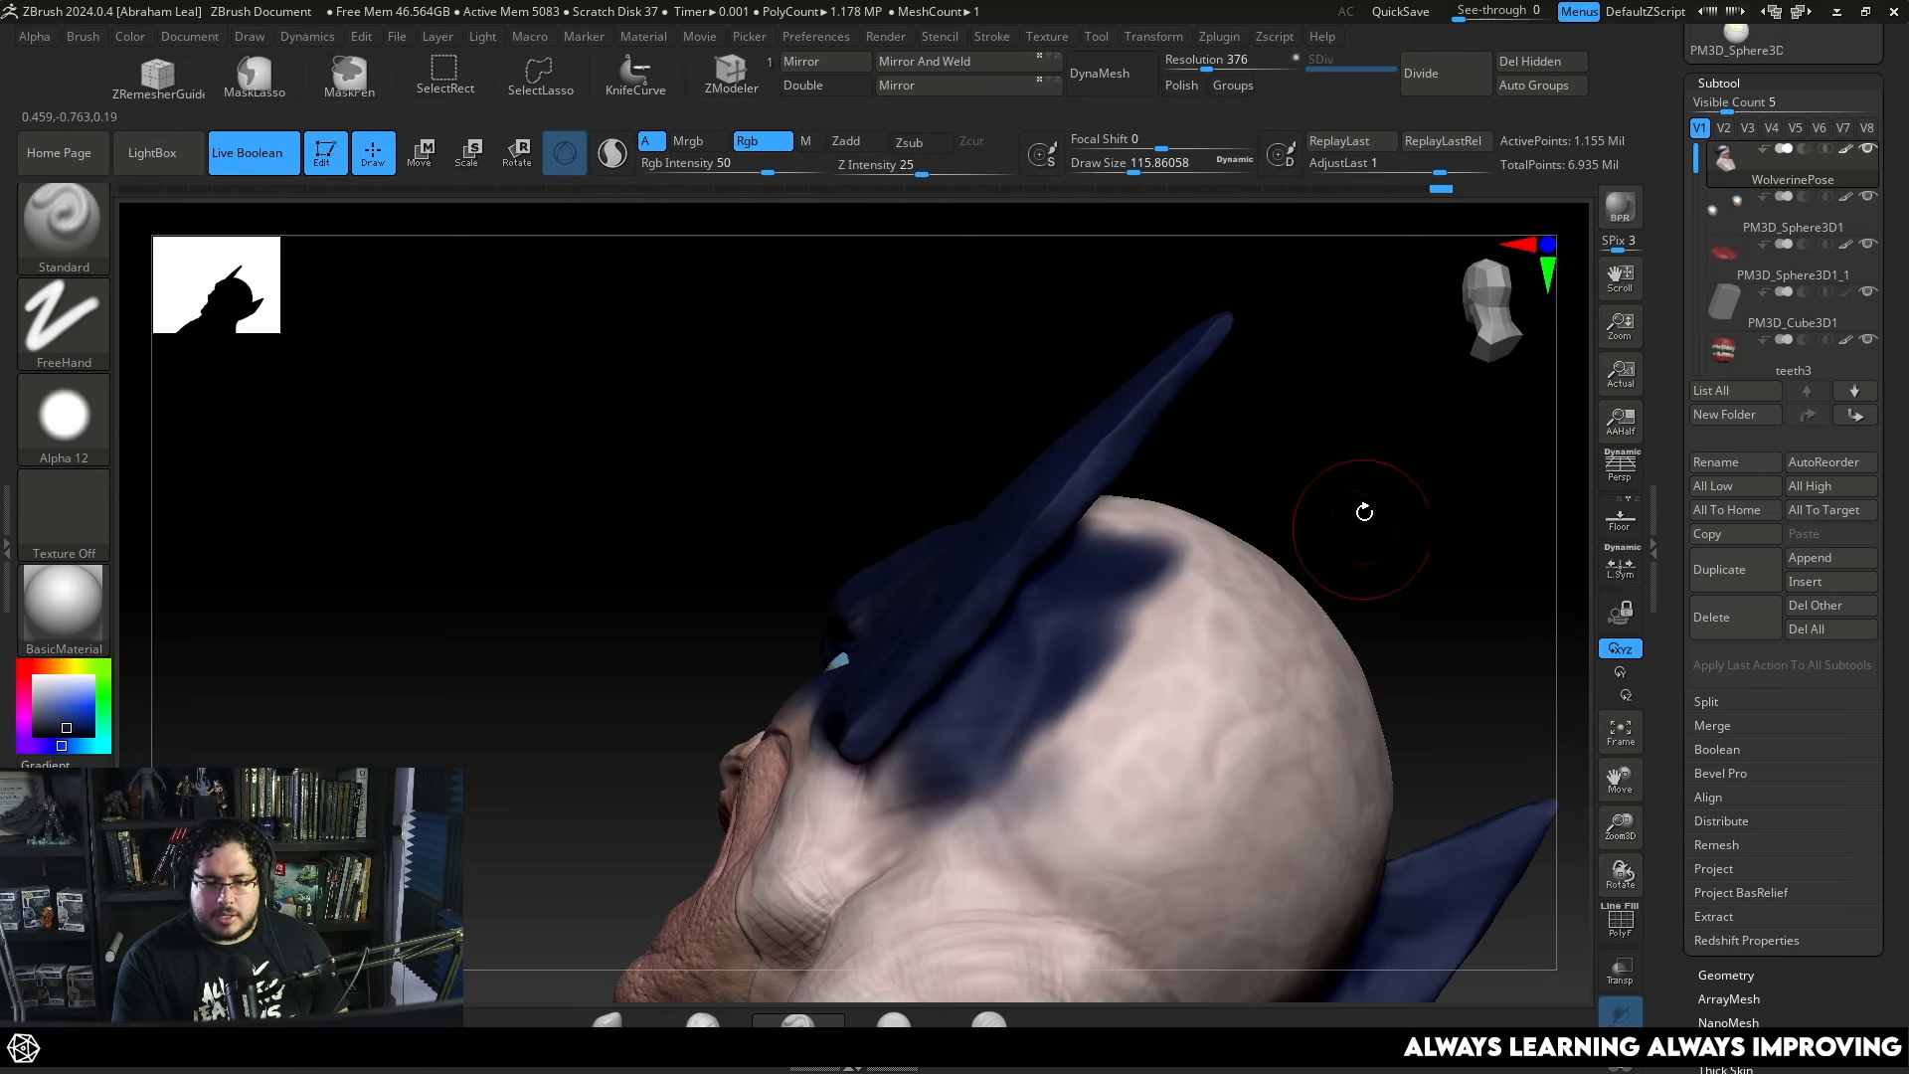
{"action": "right_click_drag", "start_coordinate": [1363, 511], "coordinate": [1193, 477]}
{"action": "mouse_move", "coordinate": [1094, 497]}
{"action": "left_mouse_down"}
{"action": "mouse_move", "coordinate": [961, 594]}
{"action": "mouse_move", "coordinate": [793, 779]}
{"action": "mouse_move", "coordinate": [801, 746]}
{"action": "left_mouse_up"}
Set the draw size to about 56 and paint the mask's strap down the character's left cheek dark blue.
{"action": "right_click_drag", "start_coordinate": [557, 596], "coordinate": [753, 629]}
{"action": "key", "text": "space"}
{"action": "left_click_drag", "start_coordinate": [753, 630], "coordinate": [721, 616]}
{"action": "key", "text": "space"}
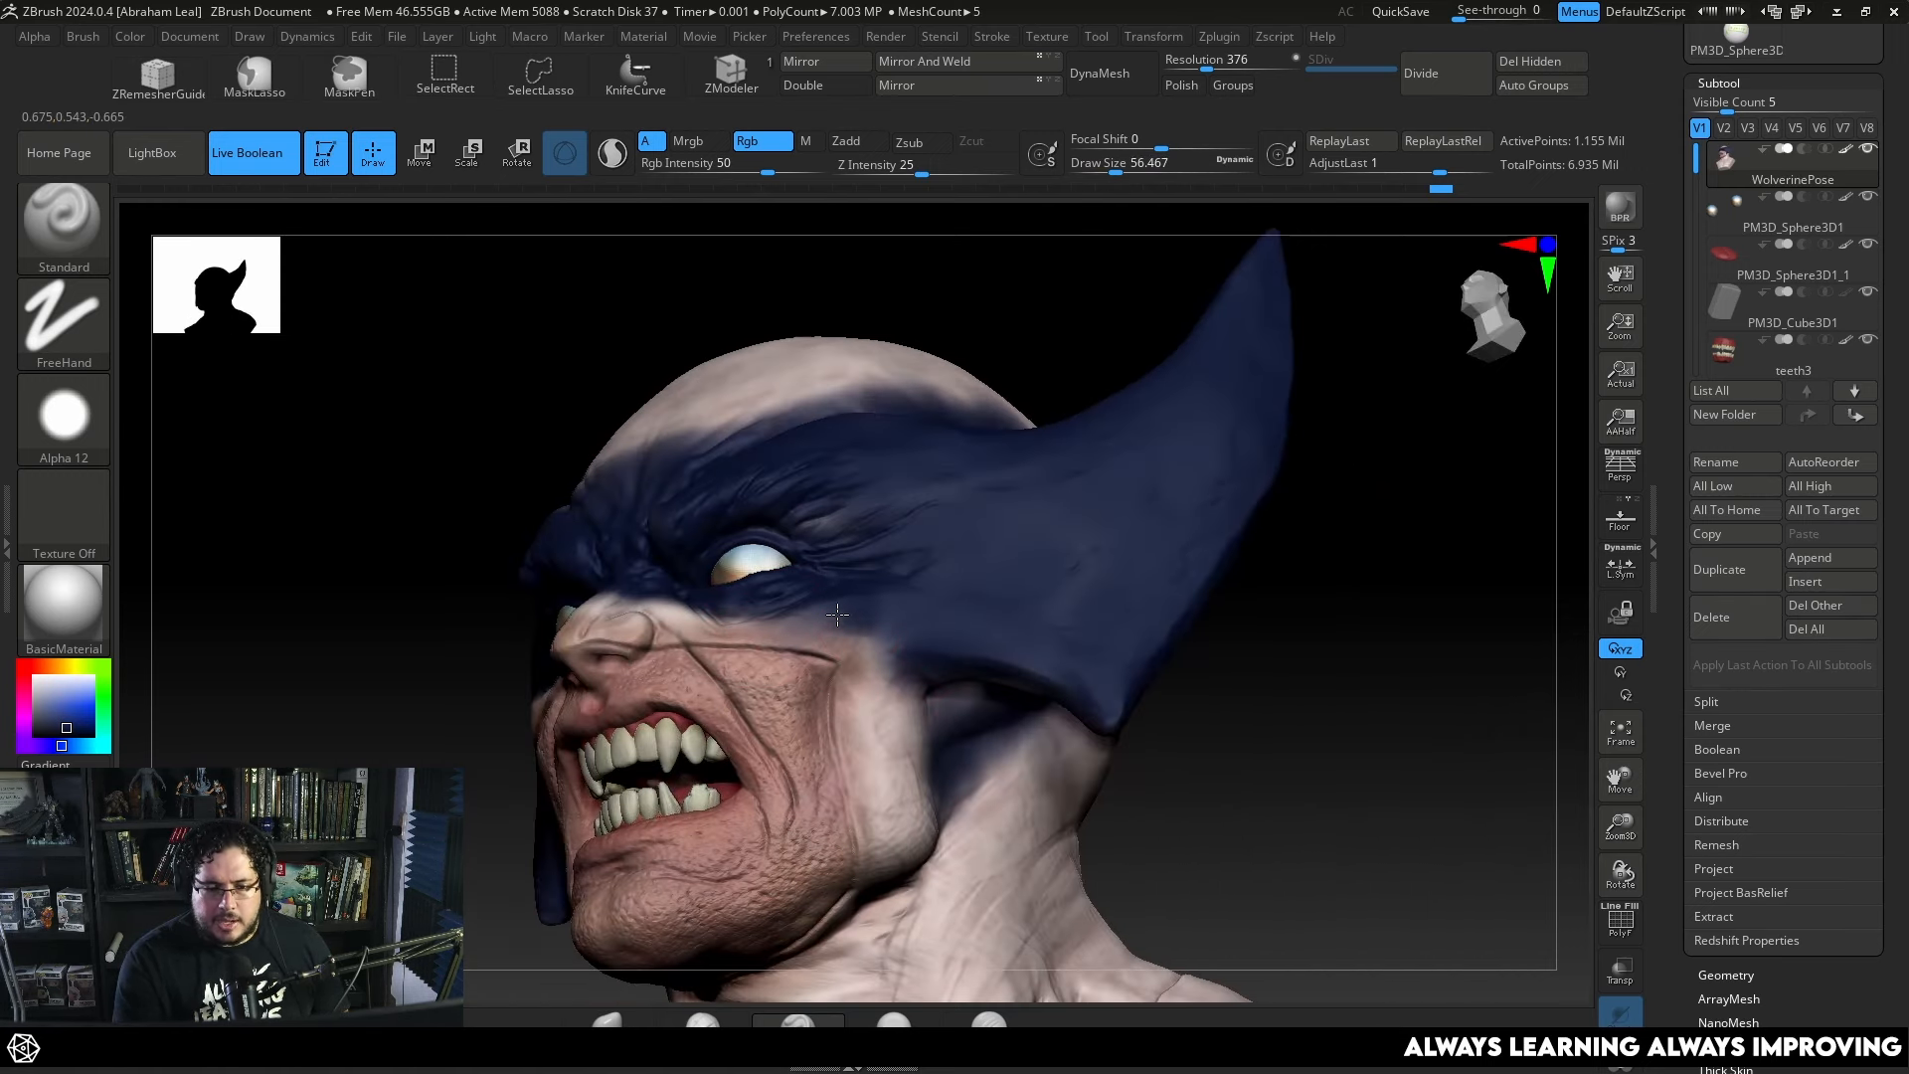
{"action": "mouse_move", "coordinate": [837, 615]}
{"action": "left_mouse_down"}
{"action": "mouse_move", "coordinate": [880, 696]}
{"action": "mouse_move", "coordinate": [892, 803]}
{"action": "left_mouse_up"}
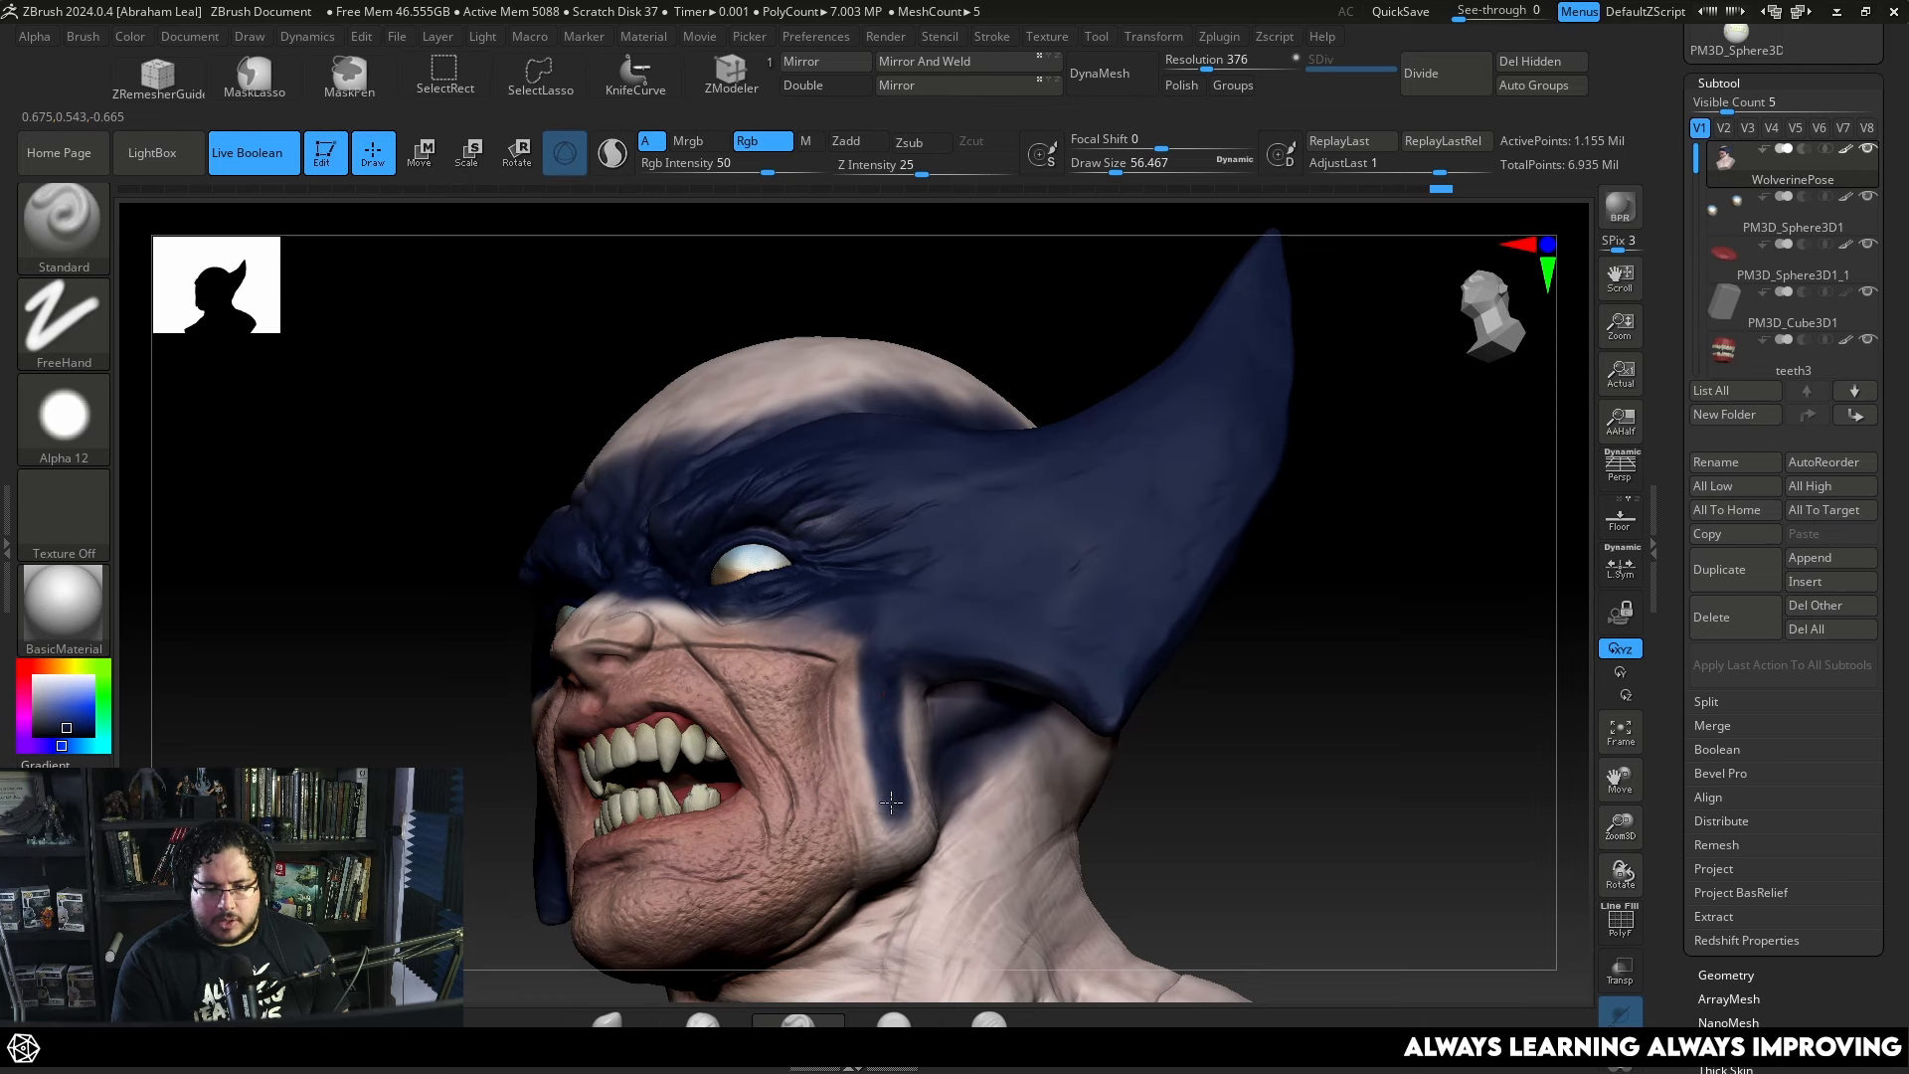
{"action": "mouse_move", "coordinate": [1247, 789]}
{"action": "right_mouse_down"}
{"action": "mouse_move", "coordinate": [1167, 669]}
{"action": "mouse_move", "coordinate": [995, 686]}
{"action": "right_mouse_up"}
{"action": "mouse_move", "coordinate": [817, 686]}
{"action": "left_mouse_down"}
{"action": "mouse_move", "coordinate": [821, 763]}
{"action": "mouse_move", "coordinate": [875, 711]}
{"action": "mouse_move", "coordinate": [885, 596]}
{"action": "mouse_move", "coordinate": [855, 676]}
{"action": "left_mouse_up"}
Set the draw size to about 68 and fill the left cheek strap and the area under the left fin with blue.
{"action": "key", "text": "space"}
{"action": "right_click_drag", "start_coordinate": [1248, 696], "coordinate": [1293, 637]}
{"action": "key", "text": "space"}
{"action": "left_click_drag", "start_coordinate": [895, 617], "coordinate": [971, 647]}
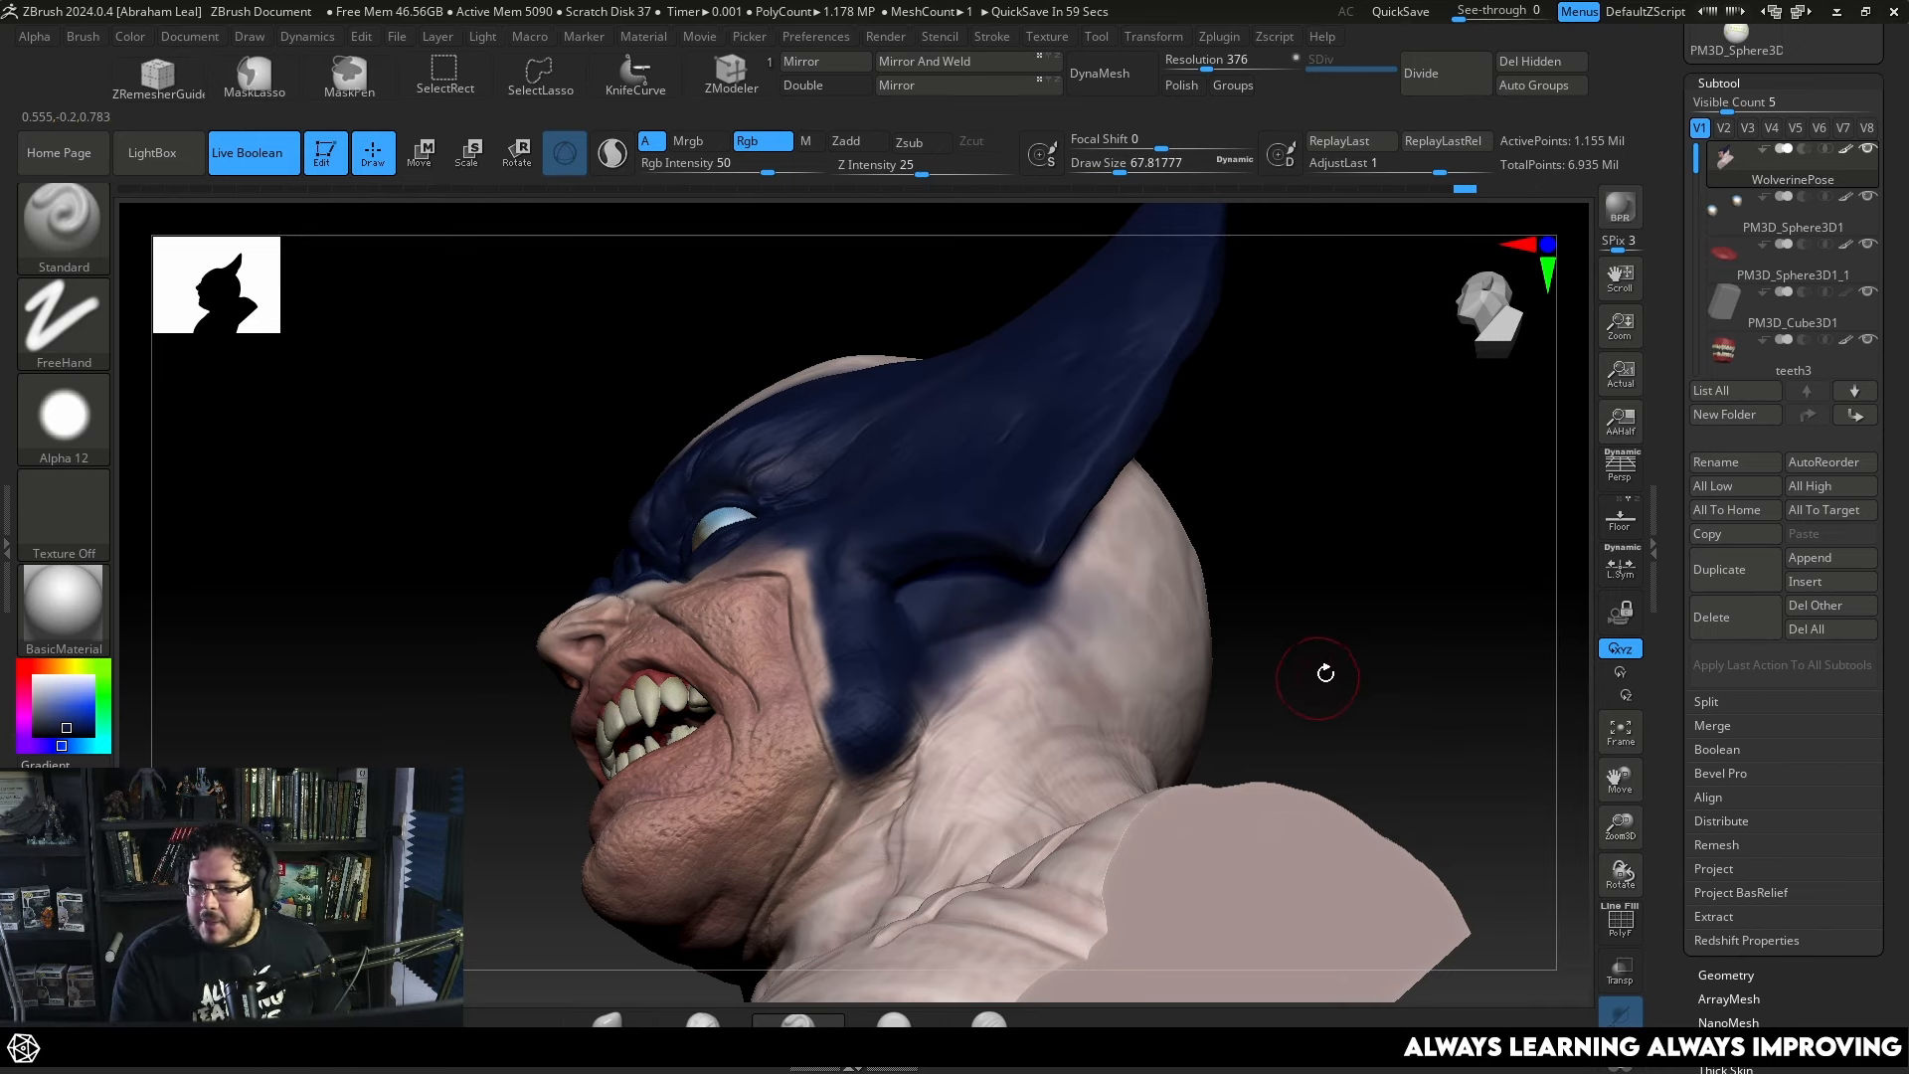
{"action": "left_click_drag", "start_coordinate": [1325, 669], "coordinate": [897, 705]}
{"action": "mouse_move", "coordinate": [833, 682]}
{"action": "right_mouse_down"}
{"action": "mouse_move", "coordinate": [1309, 541]}
{"action": "mouse_move", "coordinate": [977, 674]}
{"action": "right_mouse_up"}
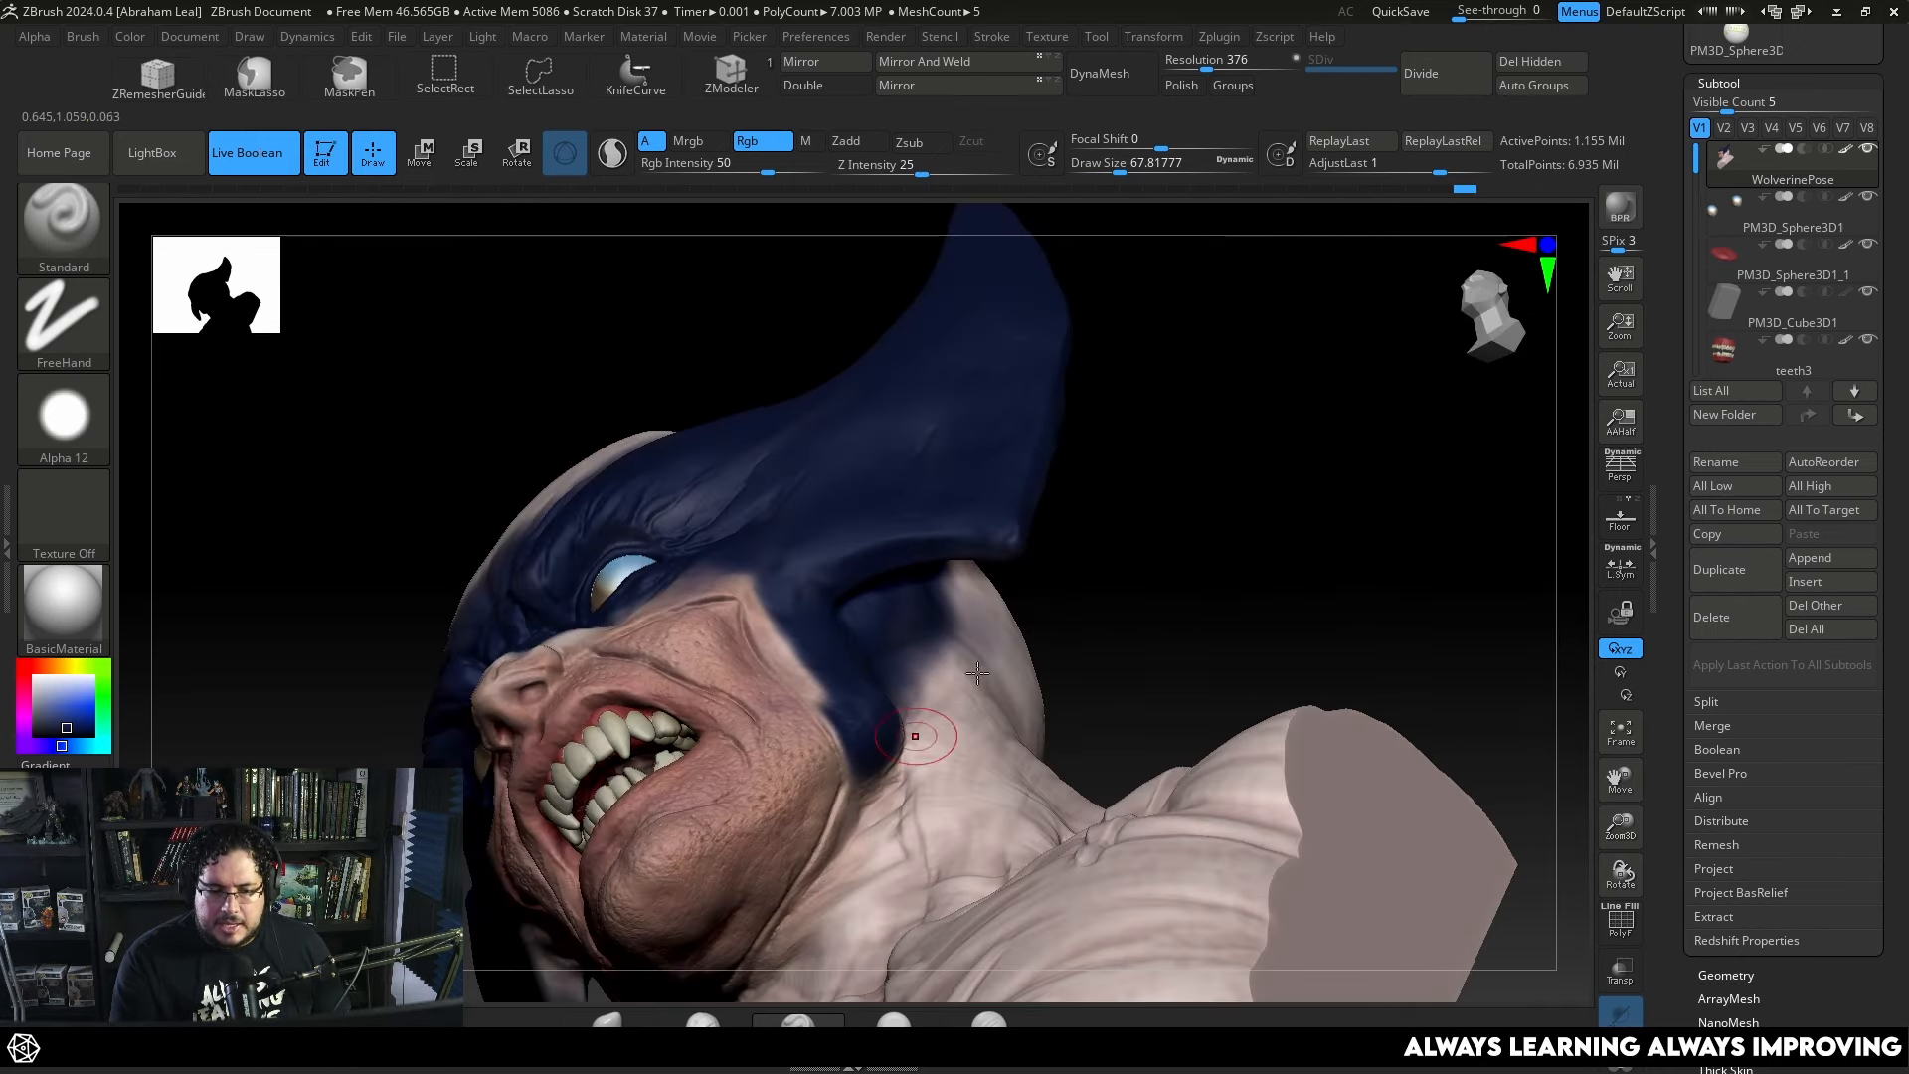
Paint the mask's strap down the character's right cheek dark blue, from below the fin to the jaw.
{"action": "mouse_move", "coordinate": [916, 733]}
{"action": "right_mouse_down"}
{"action": "mouse_move", "coordinate": [1177, 592]}
{"action": "mouse_move", "coordinate": [1148, 617]}
{"action": "mouse_move", "coordinate": [1378, 557]}
{"action": "right_mouse_up"}
{"action": "mouse_move", "coordinate": [870, 433]}
{"action": "left_mouse_down"}
{"action": "mouse_move", "coordinate": [843, 415]}
{"action": "mouse_move", "coordinate": [918, 419]}
{"action": "mouse_move", "coordinate": [890, 522]}
{"action": "mouse_move", "coordinate": [845, 557]}
{"action": "mouse_move", "coordinate": [810, 507]}
{"action": "mouse_move", "coordinate": [860, 632]}
{"action": "left_mouse_up"}
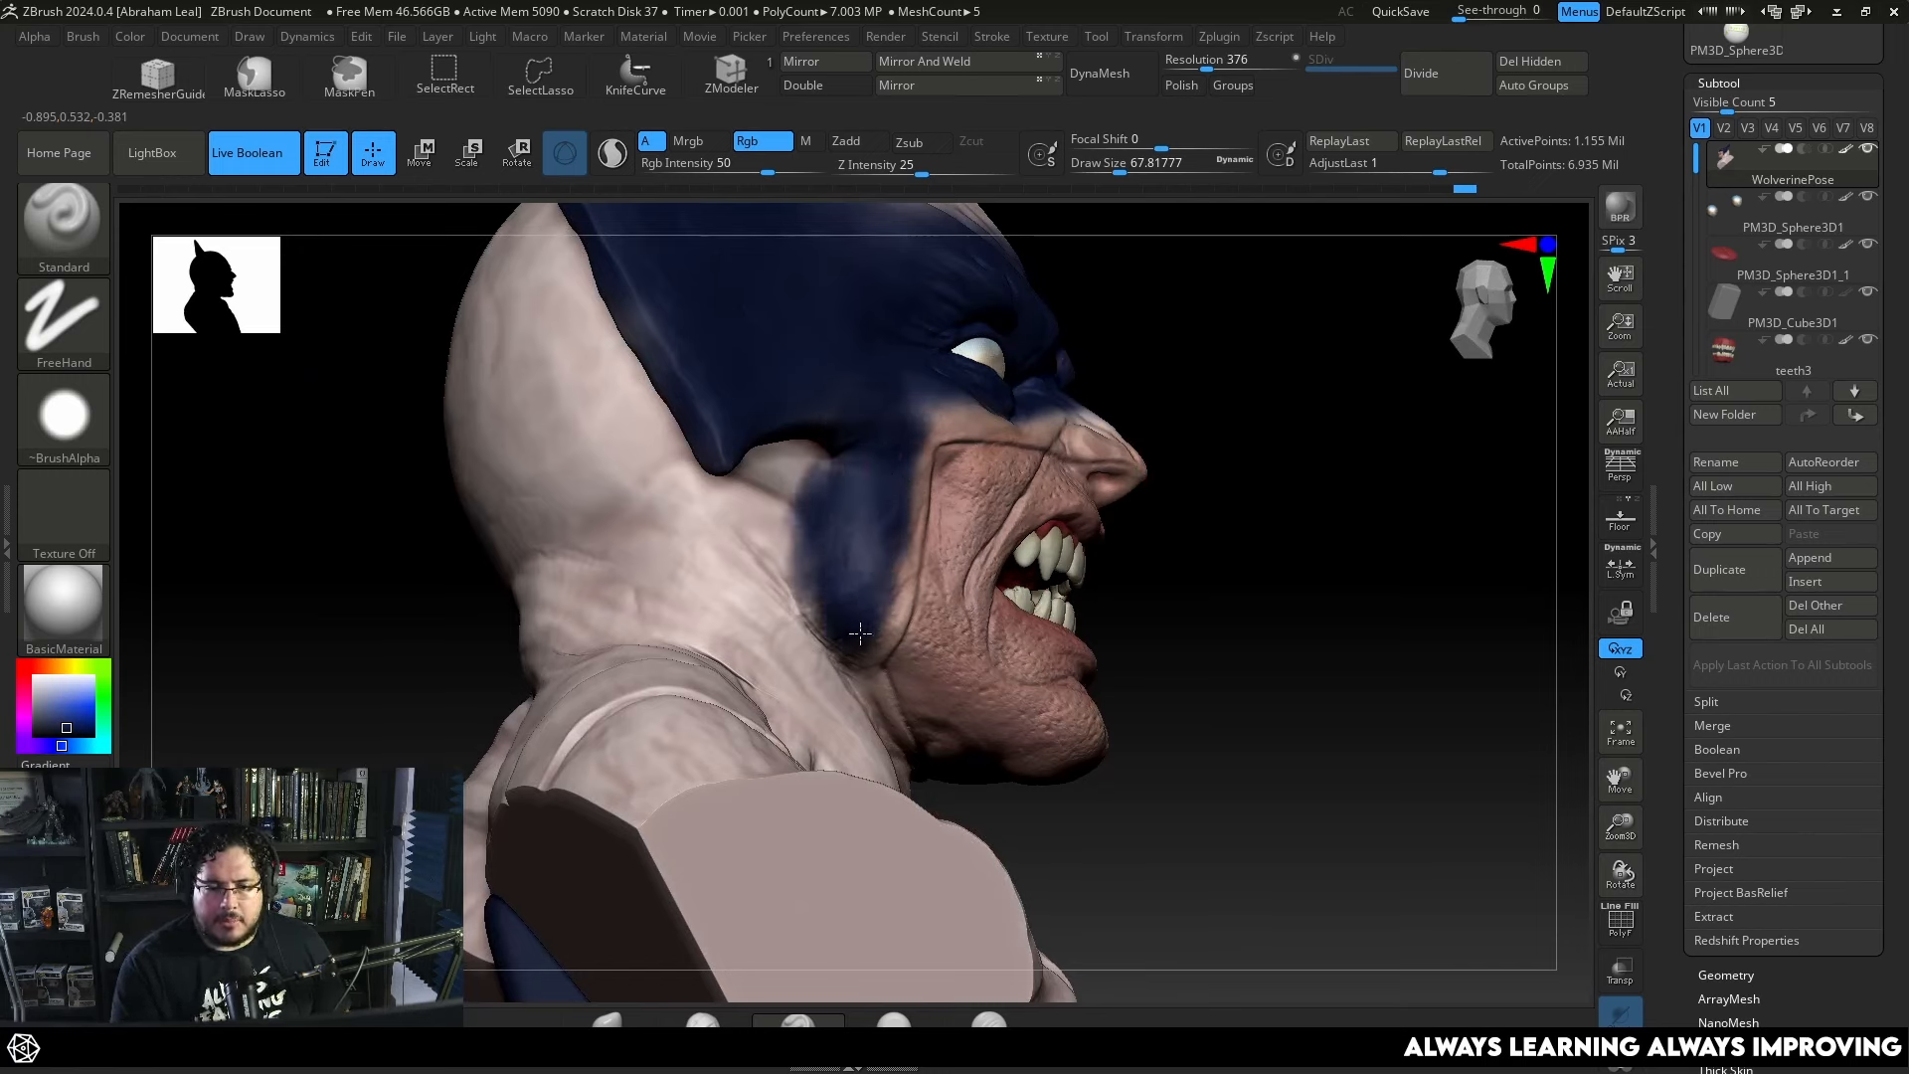
{"action": "left_click_drag", "start_coordinate": [863, 545], "coordinate": [791, 467]}
{"action": "mouse_move", "coordinate": [1215, 404]}
{"action": "right_mouse_down"}
{"action": "mouse_move", "coordinate": [1470, 477]}
{"action": "mouse_move", "coordinate": [1283, 630]}
{"action": "mouse_move", "coordinate": [947, 423]}
{"action": "right_mouse_up"}
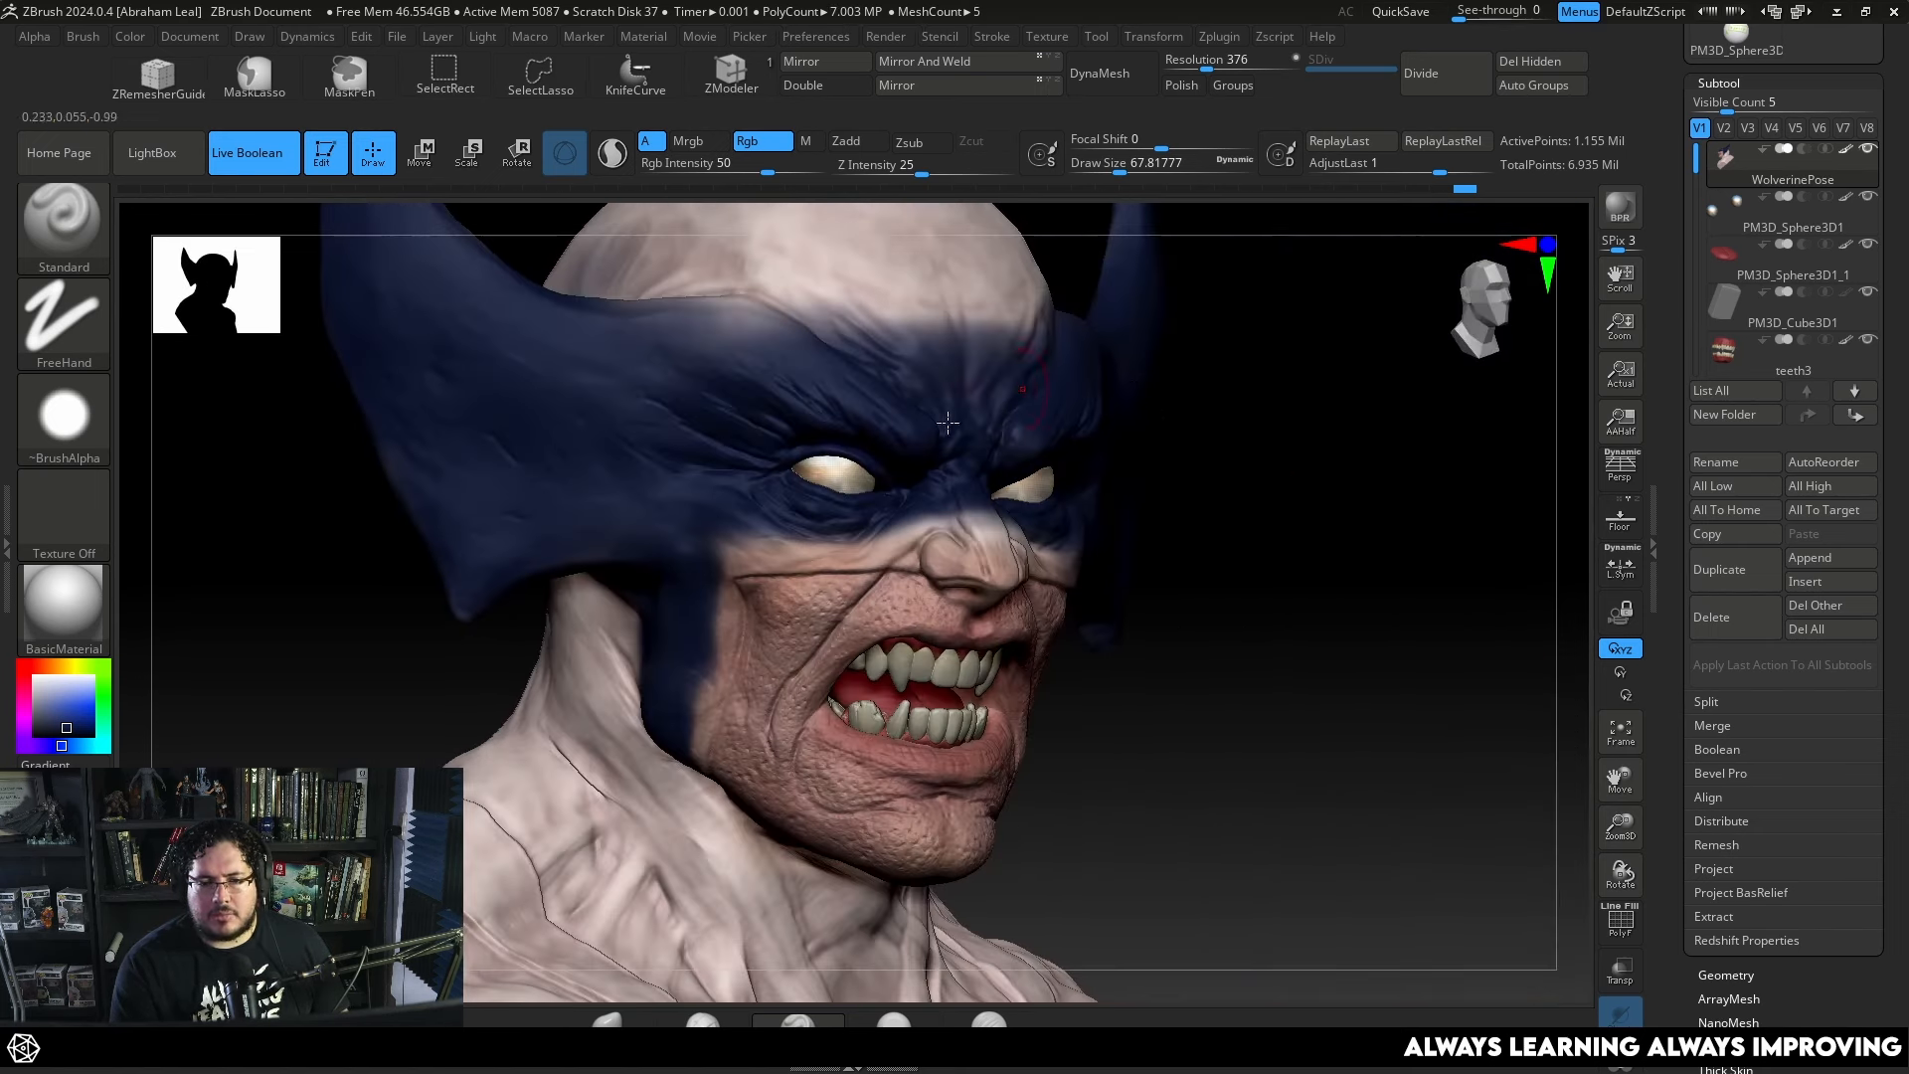
{"action": "mouse_move", "coordinate": [1280, 590]}
{"action": "right_mouse_down"}
{"action": "mouse_move", "coordinate": [1236, 626]}
{"action": "mouse_move", "coordinate": [1249, 606]}
{"action": "mouse_move", "coordinate": [690, 612]}
{"action": "right_mouse_up"}
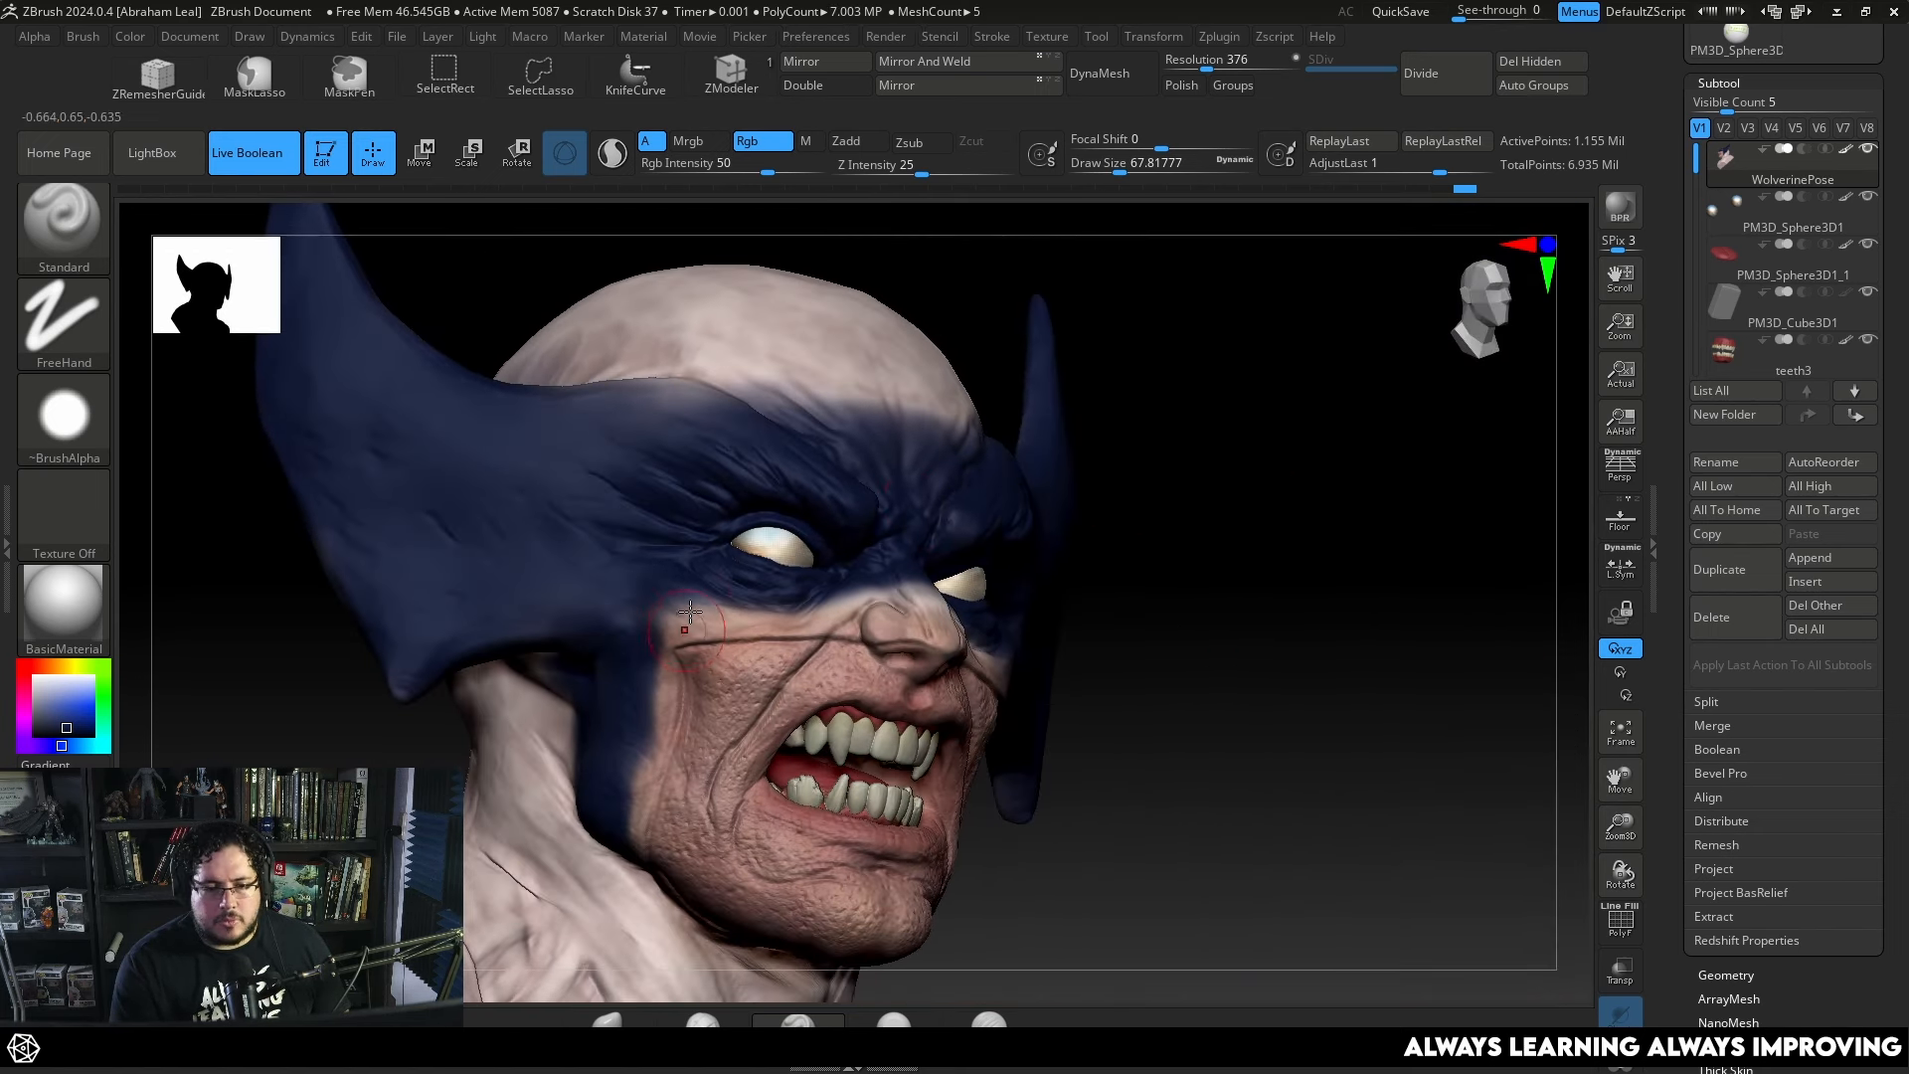
Reduce the draw size to about 25 and start the blue front edge of the right cheek strap.
{"action": "key", "text": "s"}
{"action": "left_click_drag", "start_coordinate": [680, 592], "coordinate": [676, 593]}
{"action": "mouse_move", "coordinate": [1158, 669]}
{"action": "right_mouse_down", "text": "alt"}
{"action": "mouse_move", "coordinate": [1176, 474]}
{"action": "mouse_move", "coordinate": [1255, 429]}
{"action": "right_mouse_up", "text": "alt"}
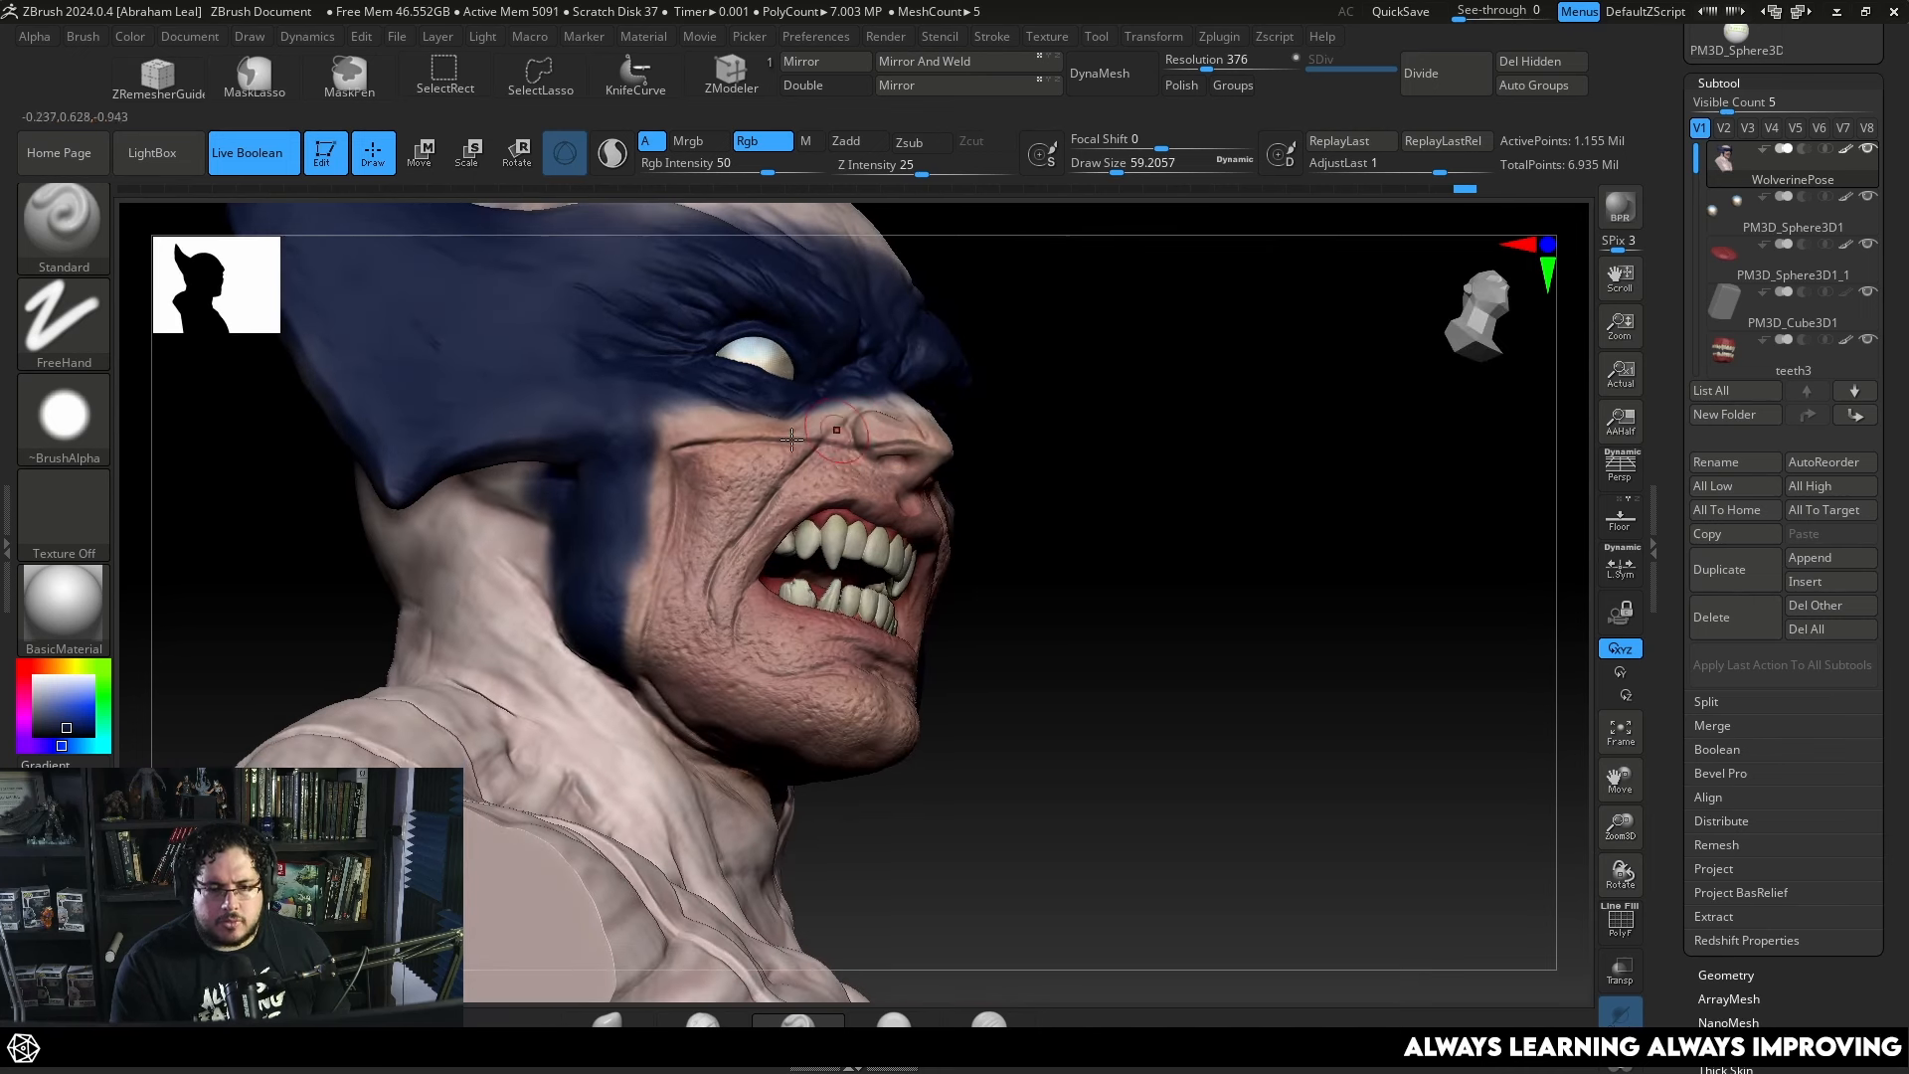
{"action": "right_click_drag", "start_coordinate": [1008, 526], "coordinate": [1054, 636], "text": "alt"}
{"action": "key", "text": "space"}
{"action": "left_click_drag", "start_coordinate": [633, 456], "coordinate": [618, 456]}
{"action": "key", "text": "space"}
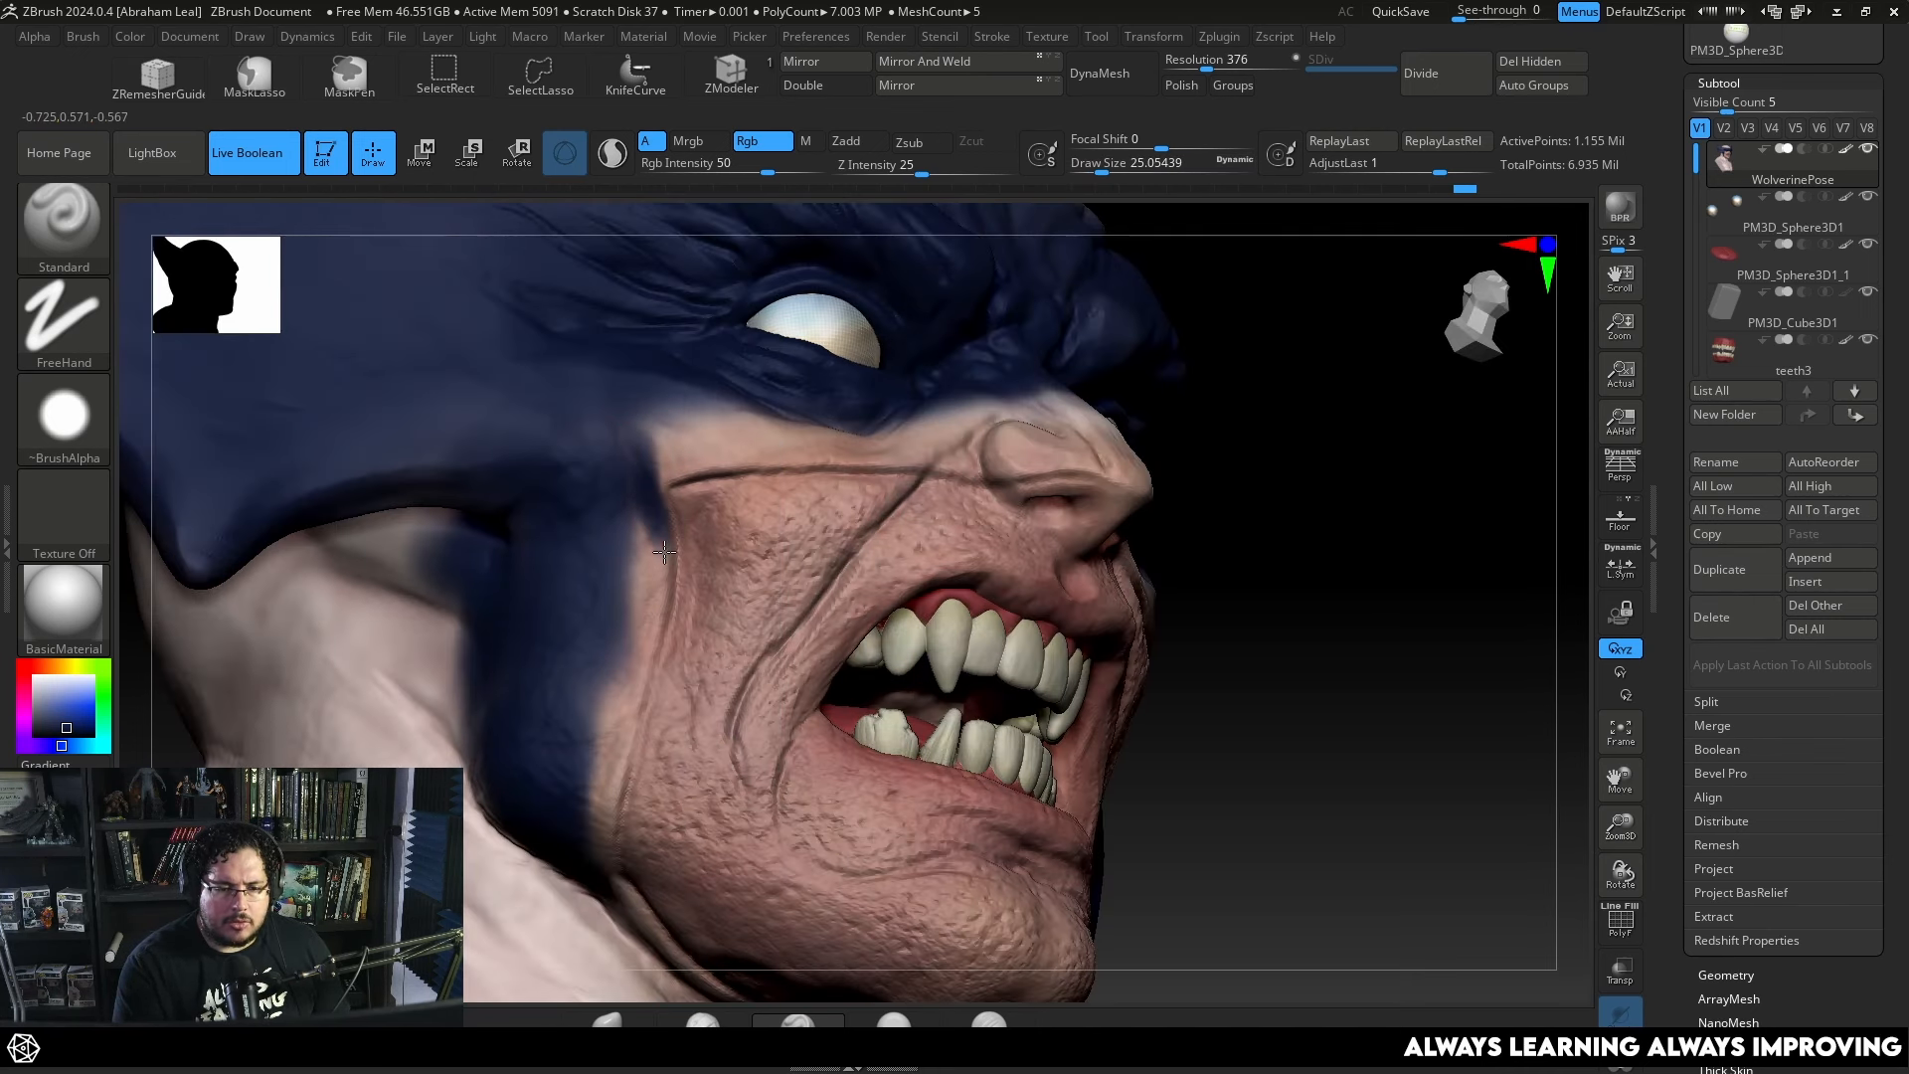
Set the draw size to about 44 and fill the right cheek strap with blue up to its front edge.
{"action": "left_click_drag", "start_coordinate": [633, 724], "coordinate": [626, 747]}
{"action": "key", "text": "space"}
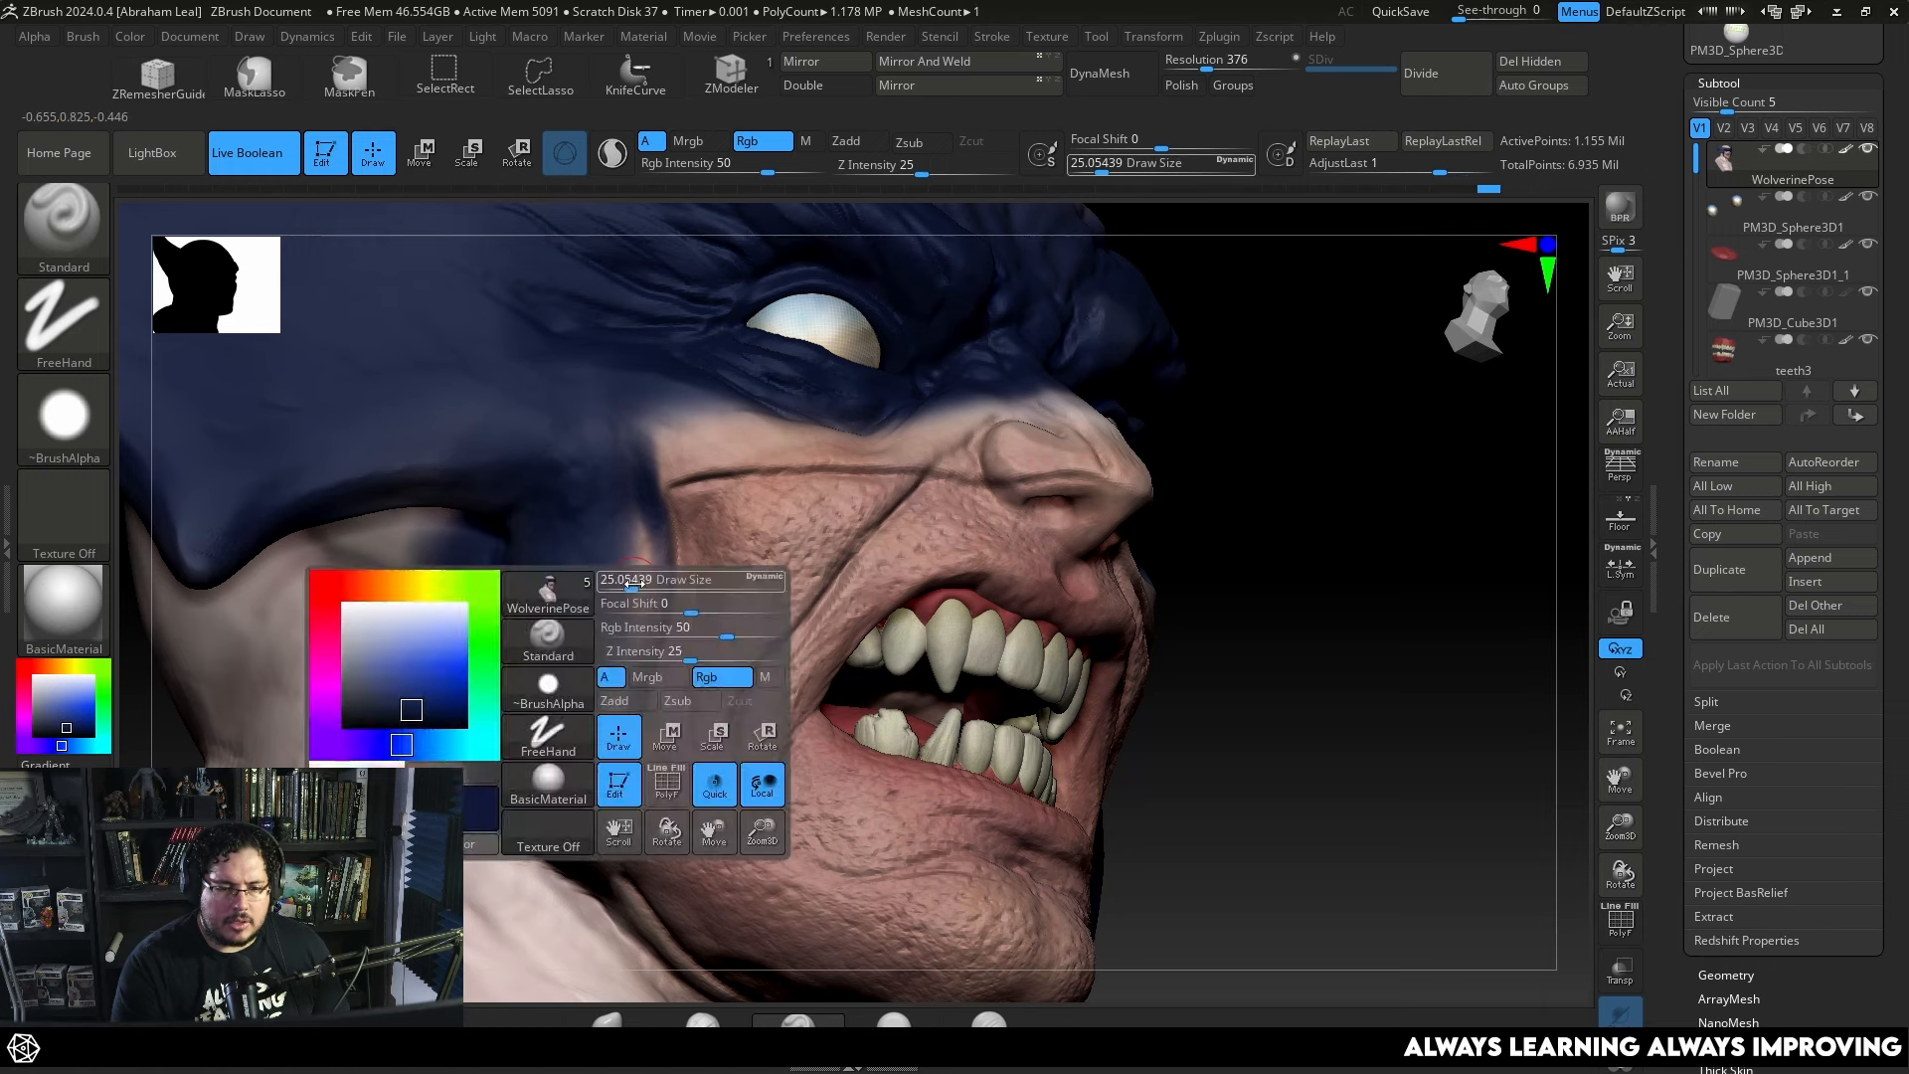
{"action": "key", "text": "space"}
{"action": "left_click_drag", "start_coordinate": [623, 550], "coordinate": [633, 550]}
{"action": "mouse_move", "coordinate": [639, 641]}
{"action": "left_mouse_down"}
{"action": "mouse_move", "coordinate": [628, 520]}
{"action": "mouse_move", "coordinate": [635, 559]}
{"action": "left_mouse_up"}
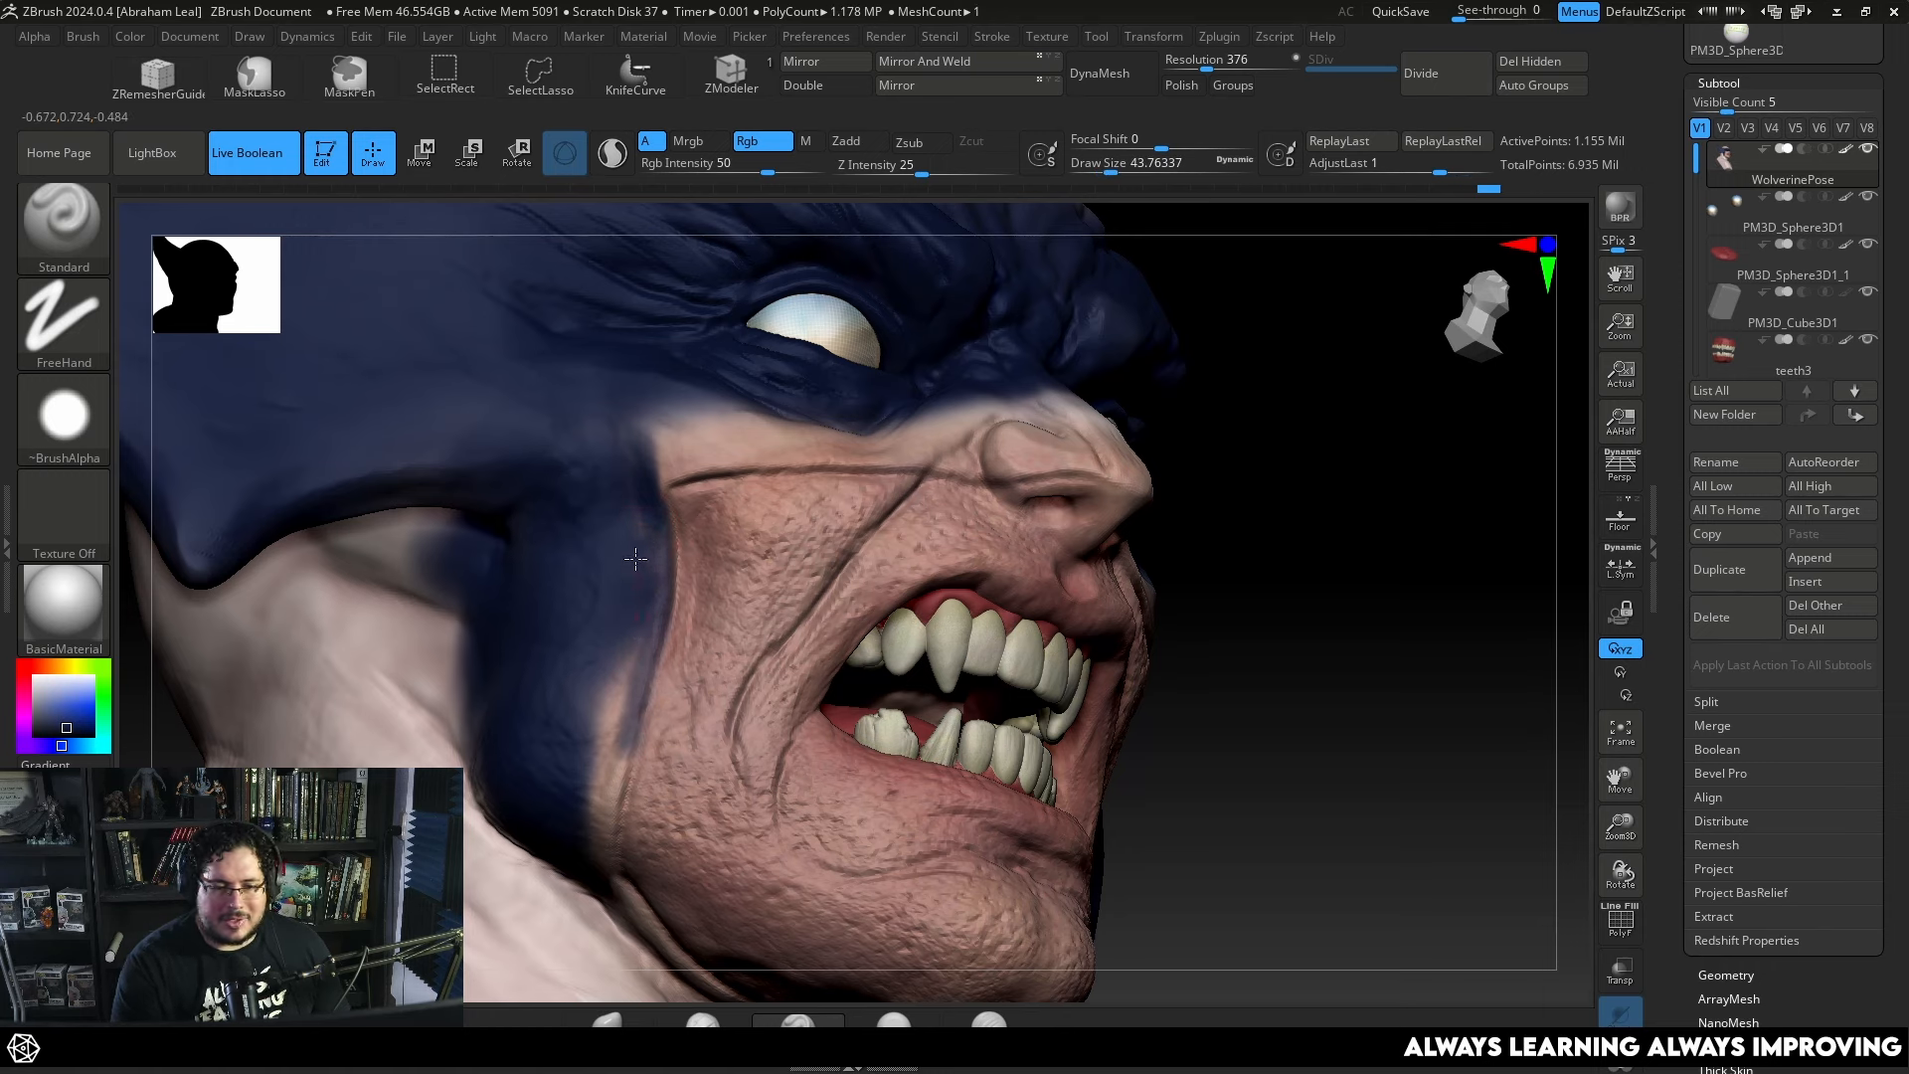
{"action": "left_click_drag", "start_coordinate": [641, 435], "coordinate": [590, 843]}
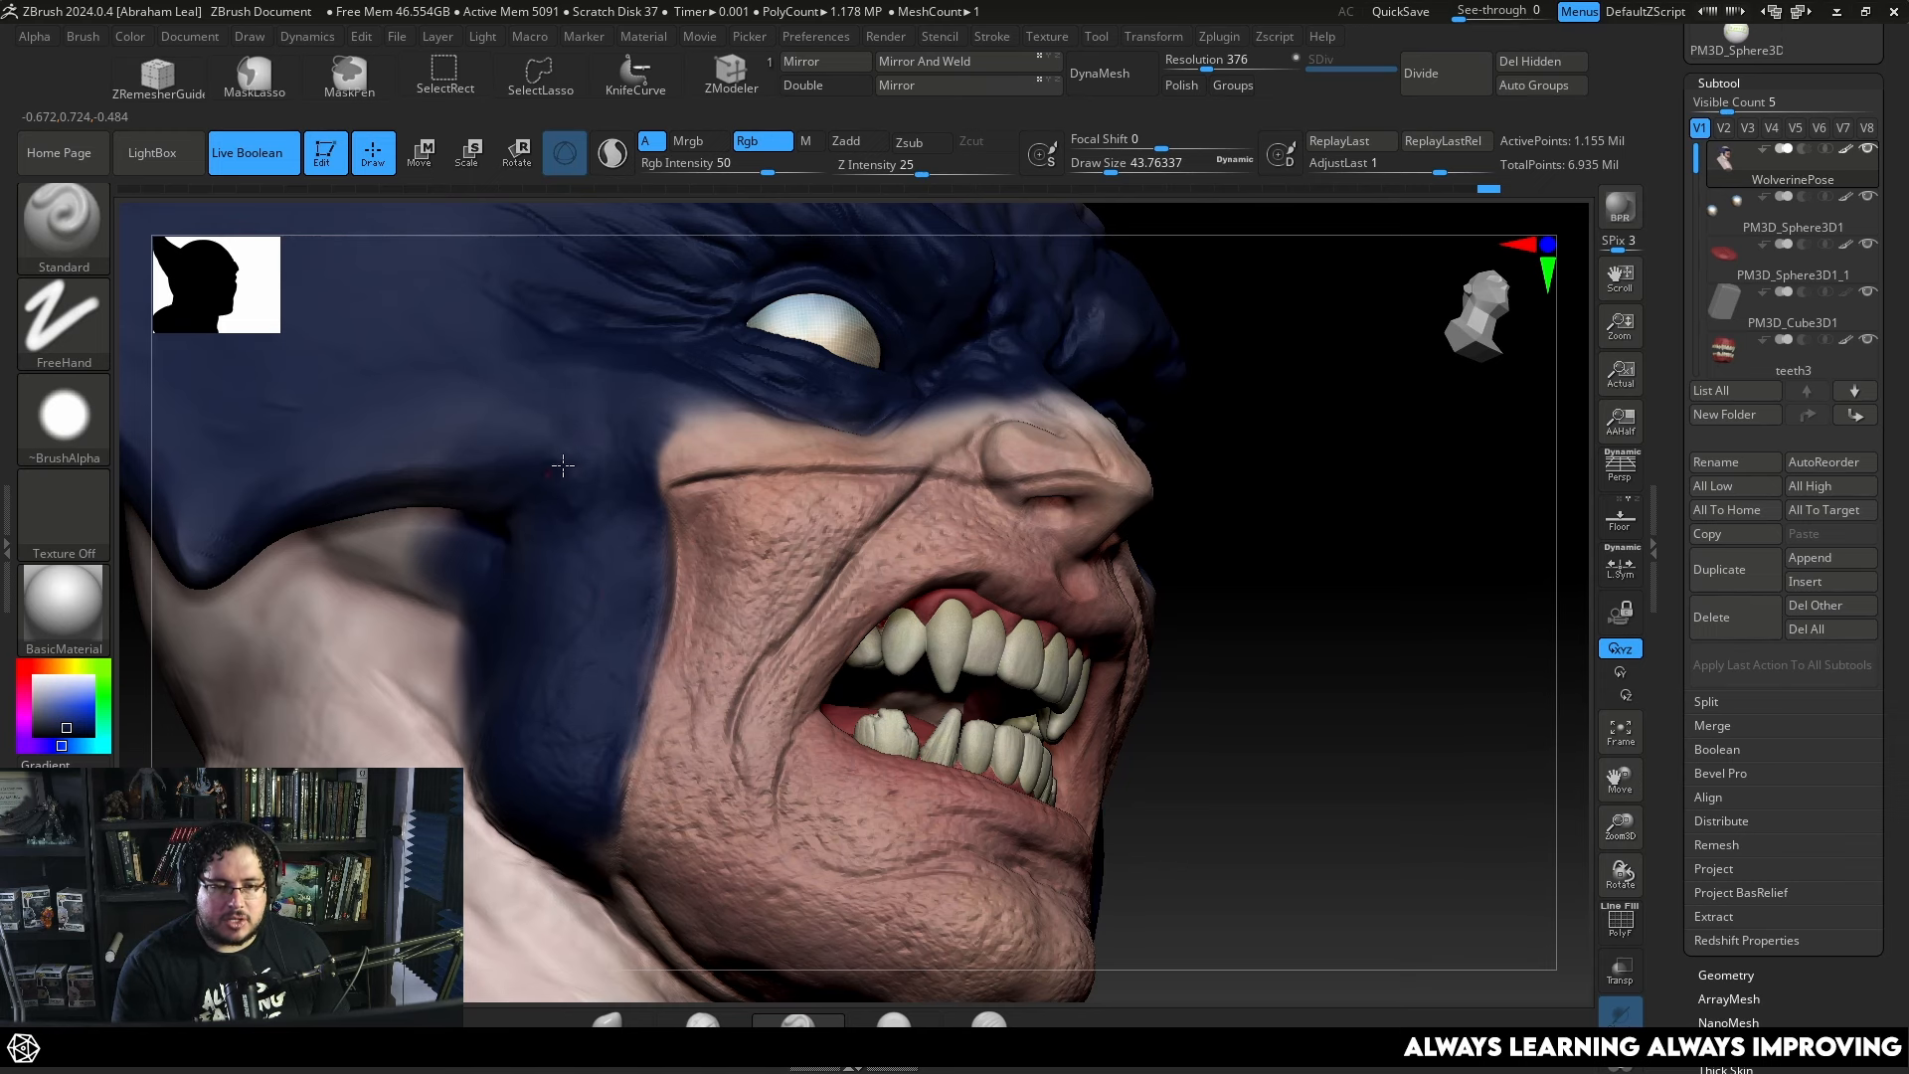
Set the draw size to about 31 and fill the lower part of the right cheek strap along the jaw.
{"action": "mouse_move", "coordinate": [1230, 565]}
{"action": "left_mouse_down"}
{"action": "mouse_move", "coordinate": [1253, 409]}
{"action": "mouse_move", "coordinate": [577, 553]}
{"action": "mouse_move", "coordinate": [587, 513]}
{"action": "left_mouse_up"}
{"action": "key", "text": "space"}
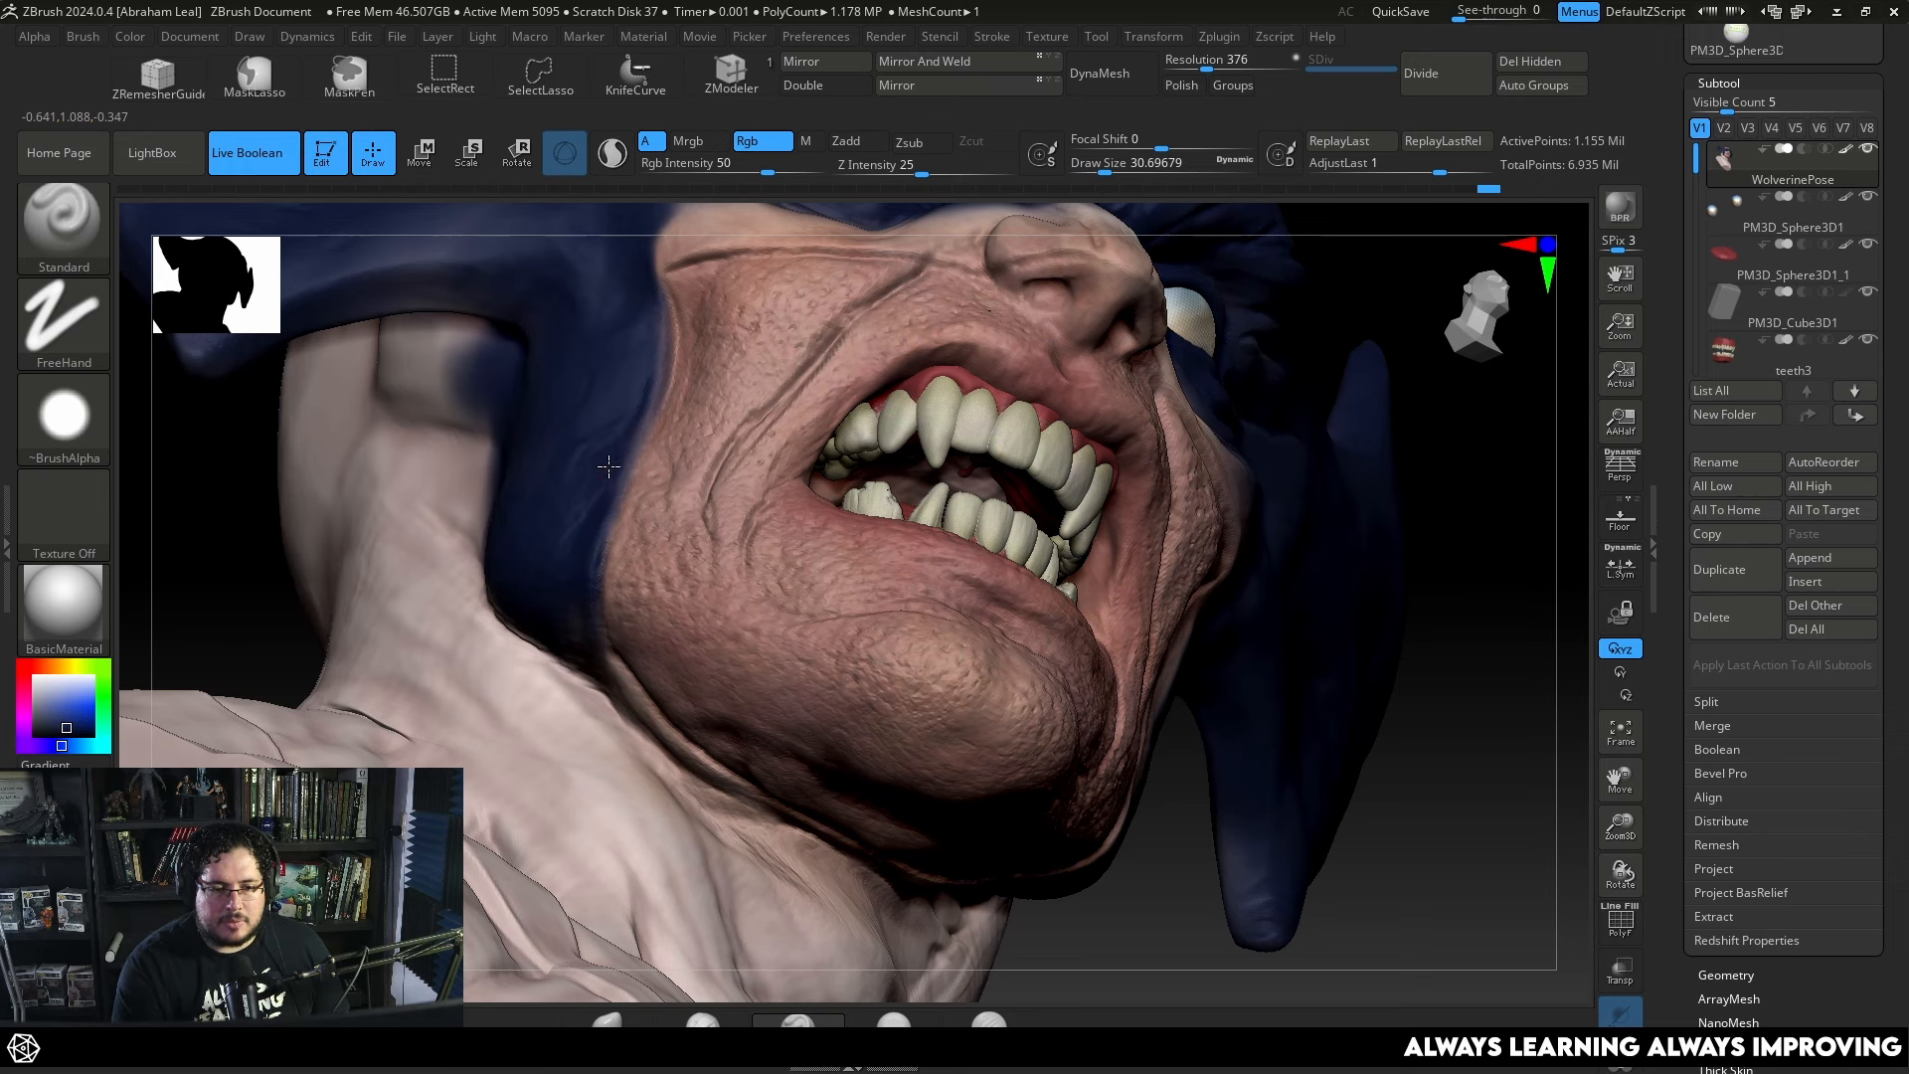
{"action": "left_click_drag", "start_coordinate": [1462, 595], "coordinate": [1372, 636]}
Set the draw size to about 25 and paint blue into the mask's corner above the right cheek seam.
{"action": "key", "text": "space"}
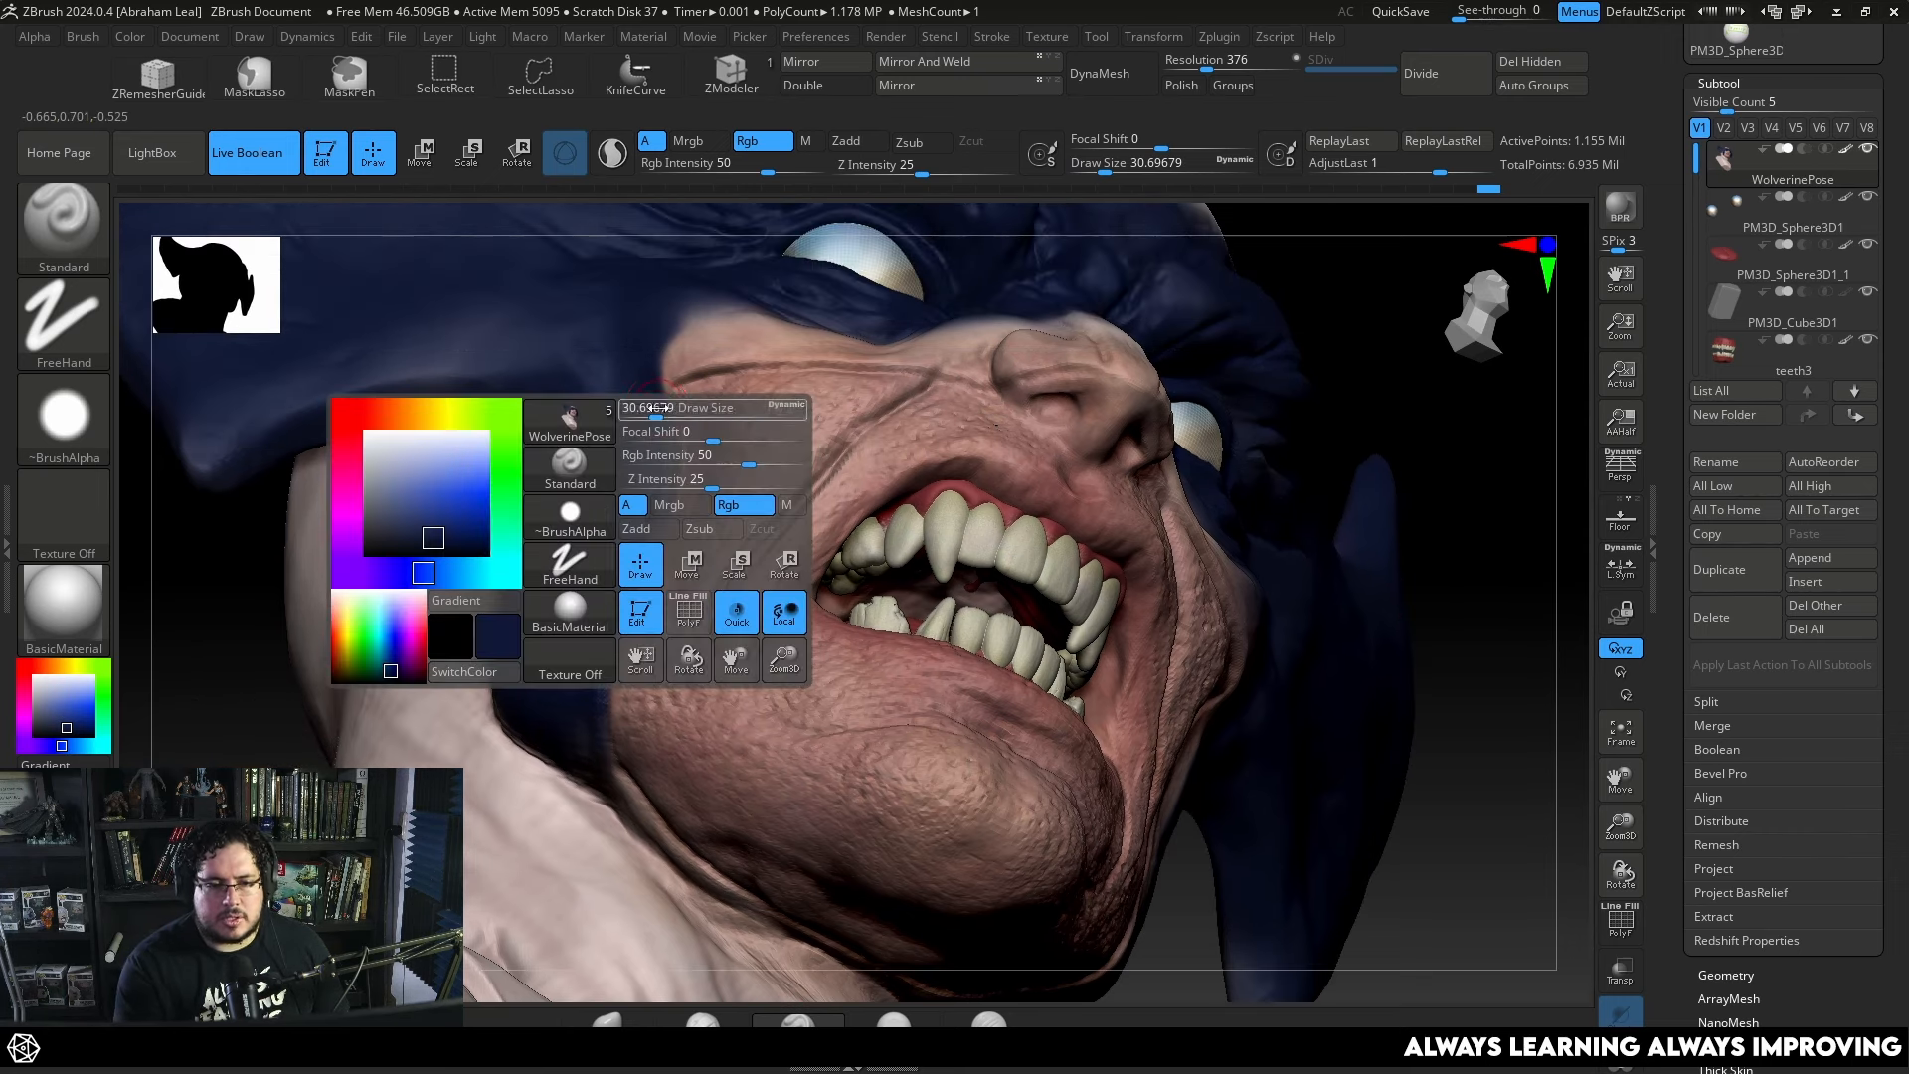
{"action": "left_click_drag", "start_coordinate": [686, 402], "coordinate": [656, 402]}
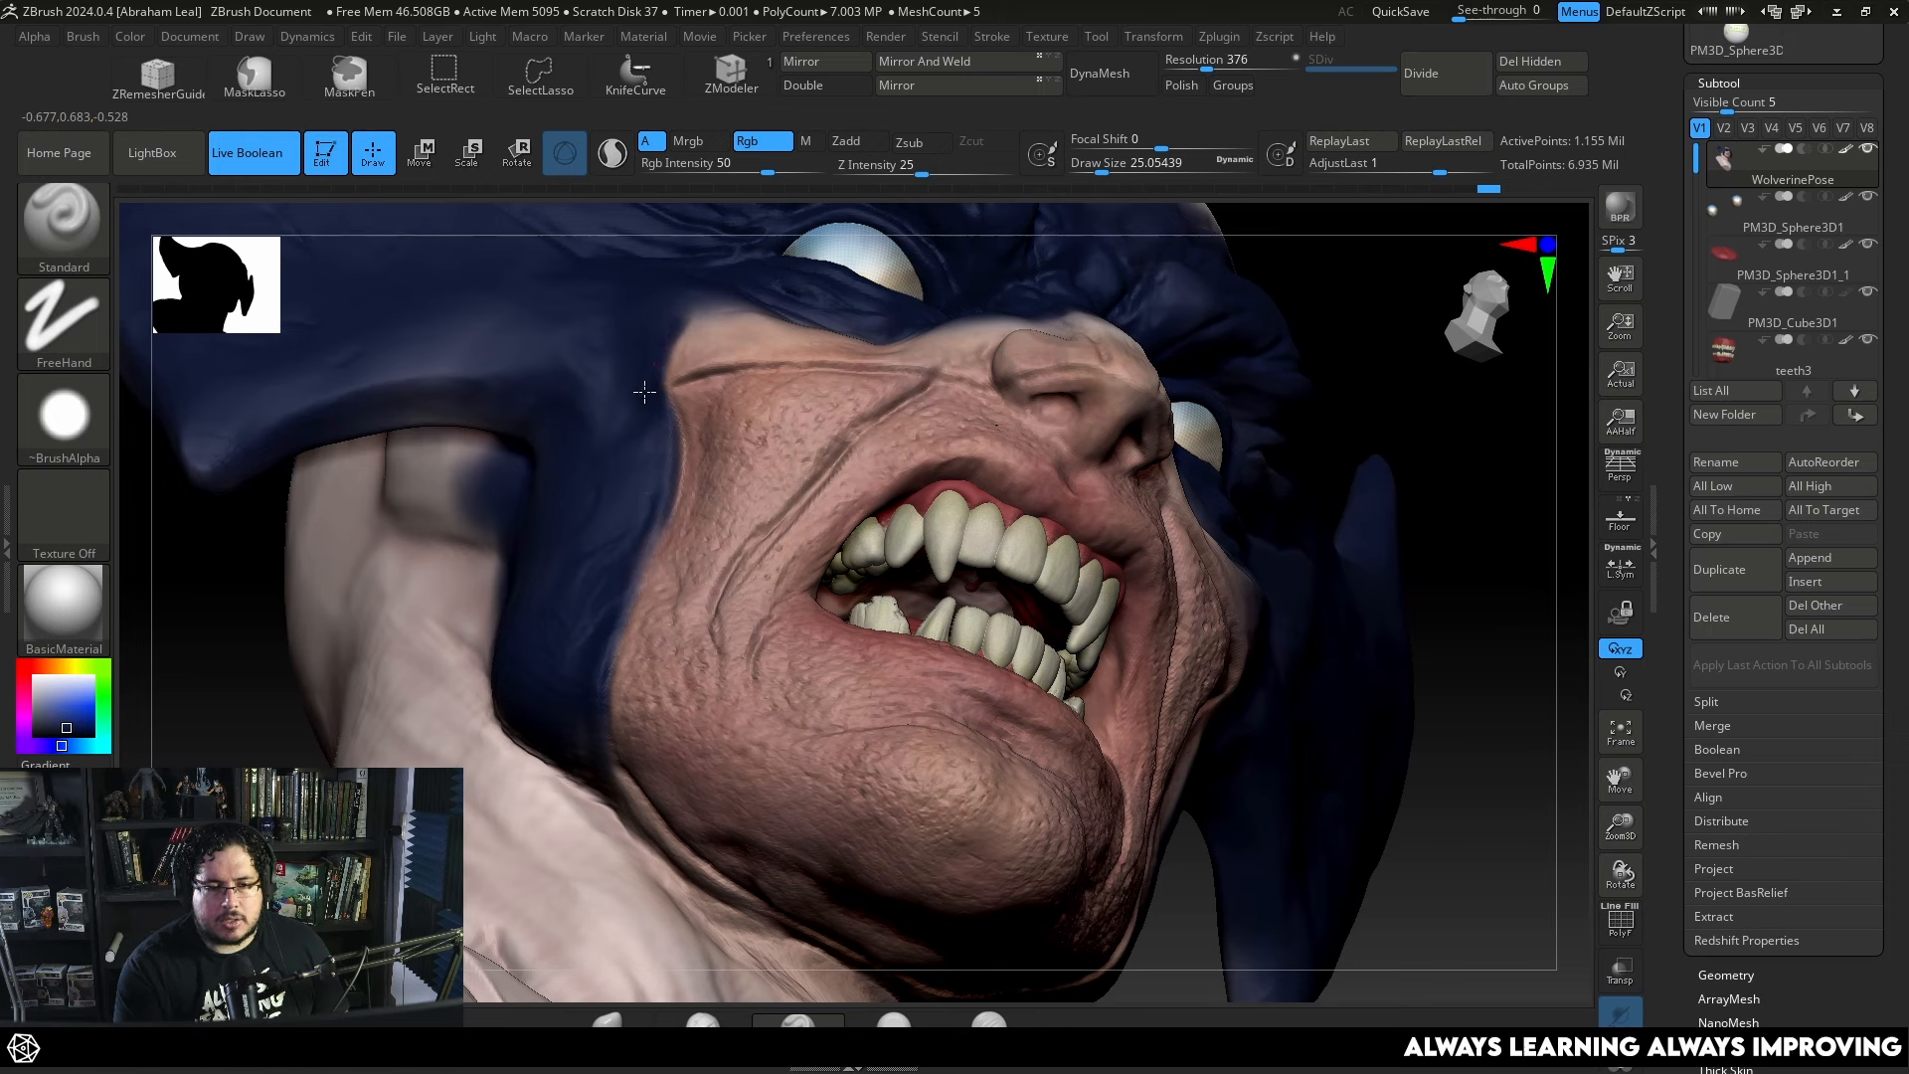
{"action": "left_click_drag", "start_coordinate": [708, 328], "coordinate": [651, 372]}
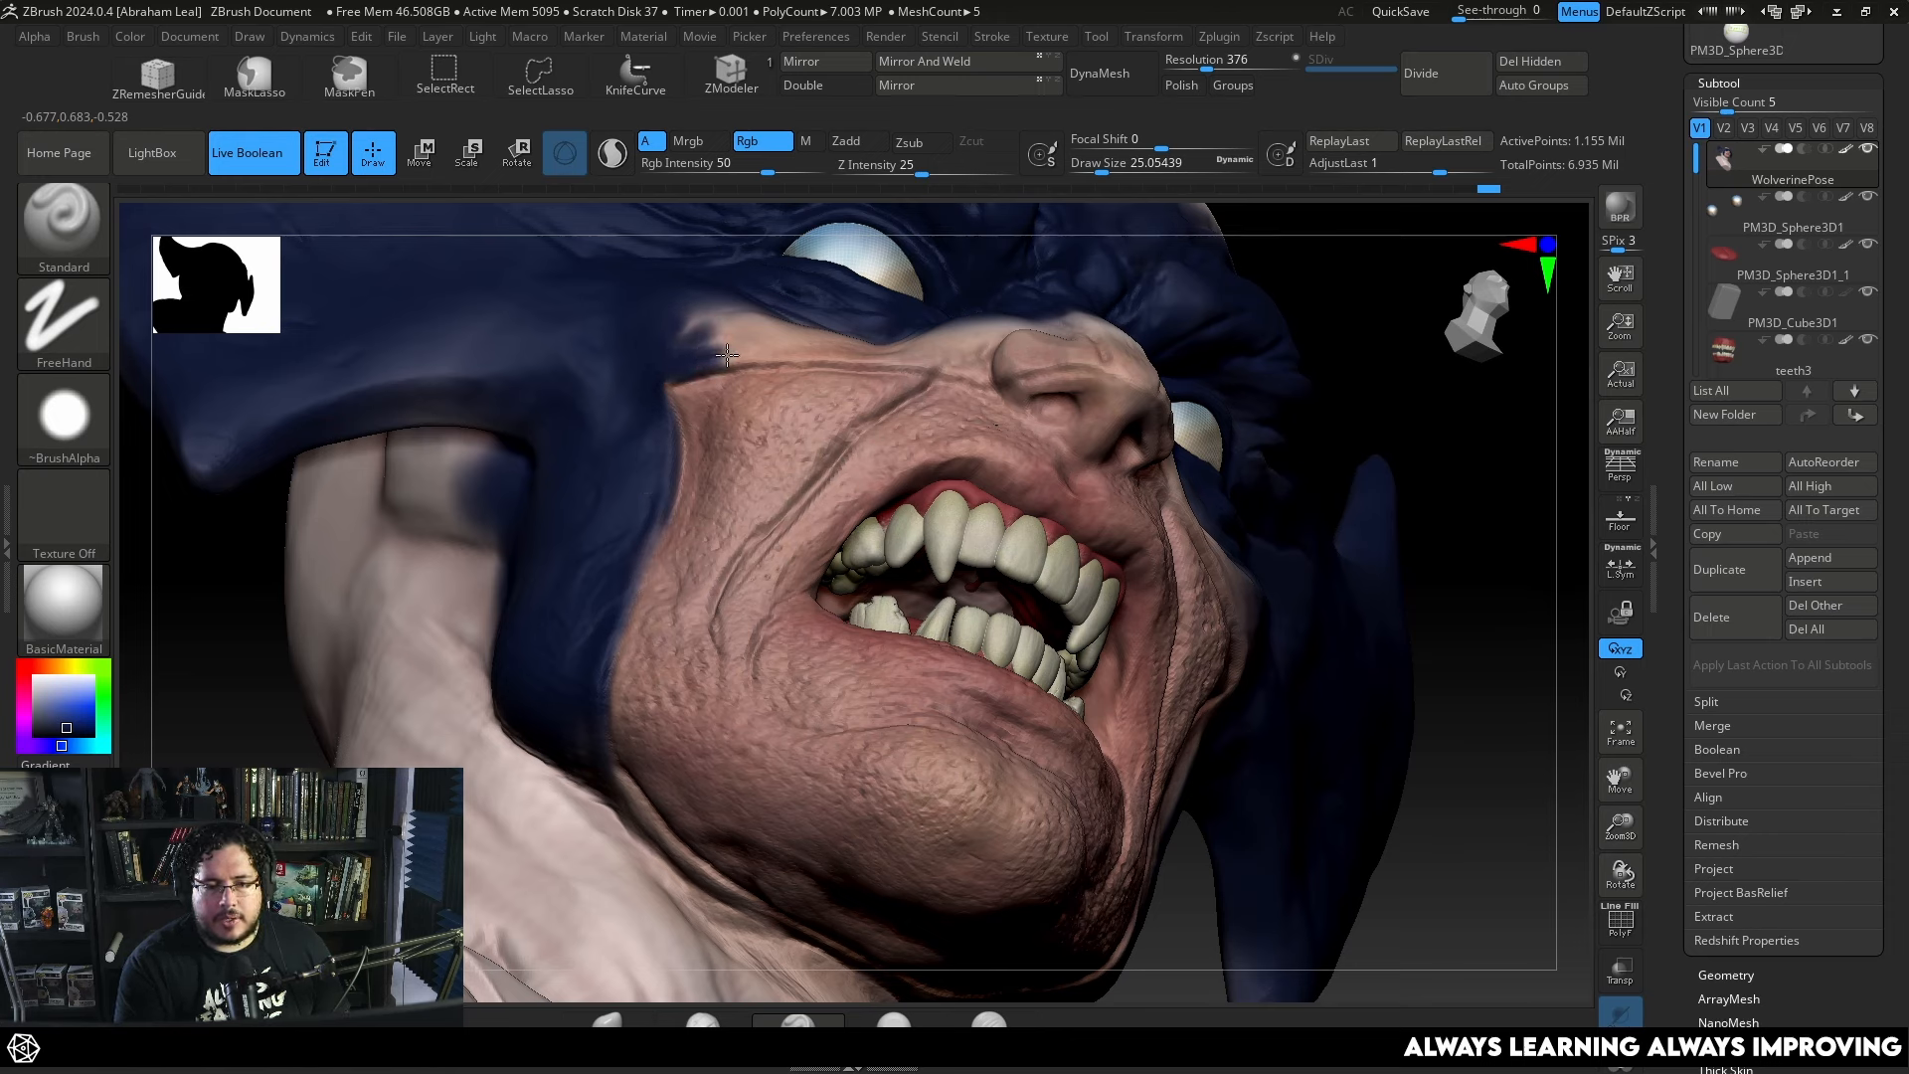
{"action": "left_click_drag", "start_coordinate": [793, 348], "coordinate": [746, 355]}
{"action": "mouse_move", "coordinate": [813, 355]}
{"action": "left_mouse_down"}
{"action": "mouse_move", "coordinate": [875, 353]}
{"action": "mouse_move", "coordinate": [786, 348]}
{"action": "mouse_move", "coordinate": [988, 370]}
{"action": "mouse_move", "coordinate": [721, 360]}
{"action": "left_mouse_up"}
{"action": "mouse_move", "coordinate": [1323, 450]}
{"action": "left_mouse_down"}
{"action": "mouse_move", "coordinate": [1551, 569]}
{"action": "mouse_move", "coordinate": [1406, 639]}
{"action": "mouse_move", "coordinate": [1243, 597]}
{"action": "left_mouse_up"}
{"action": "key", "text": "ctrl"}
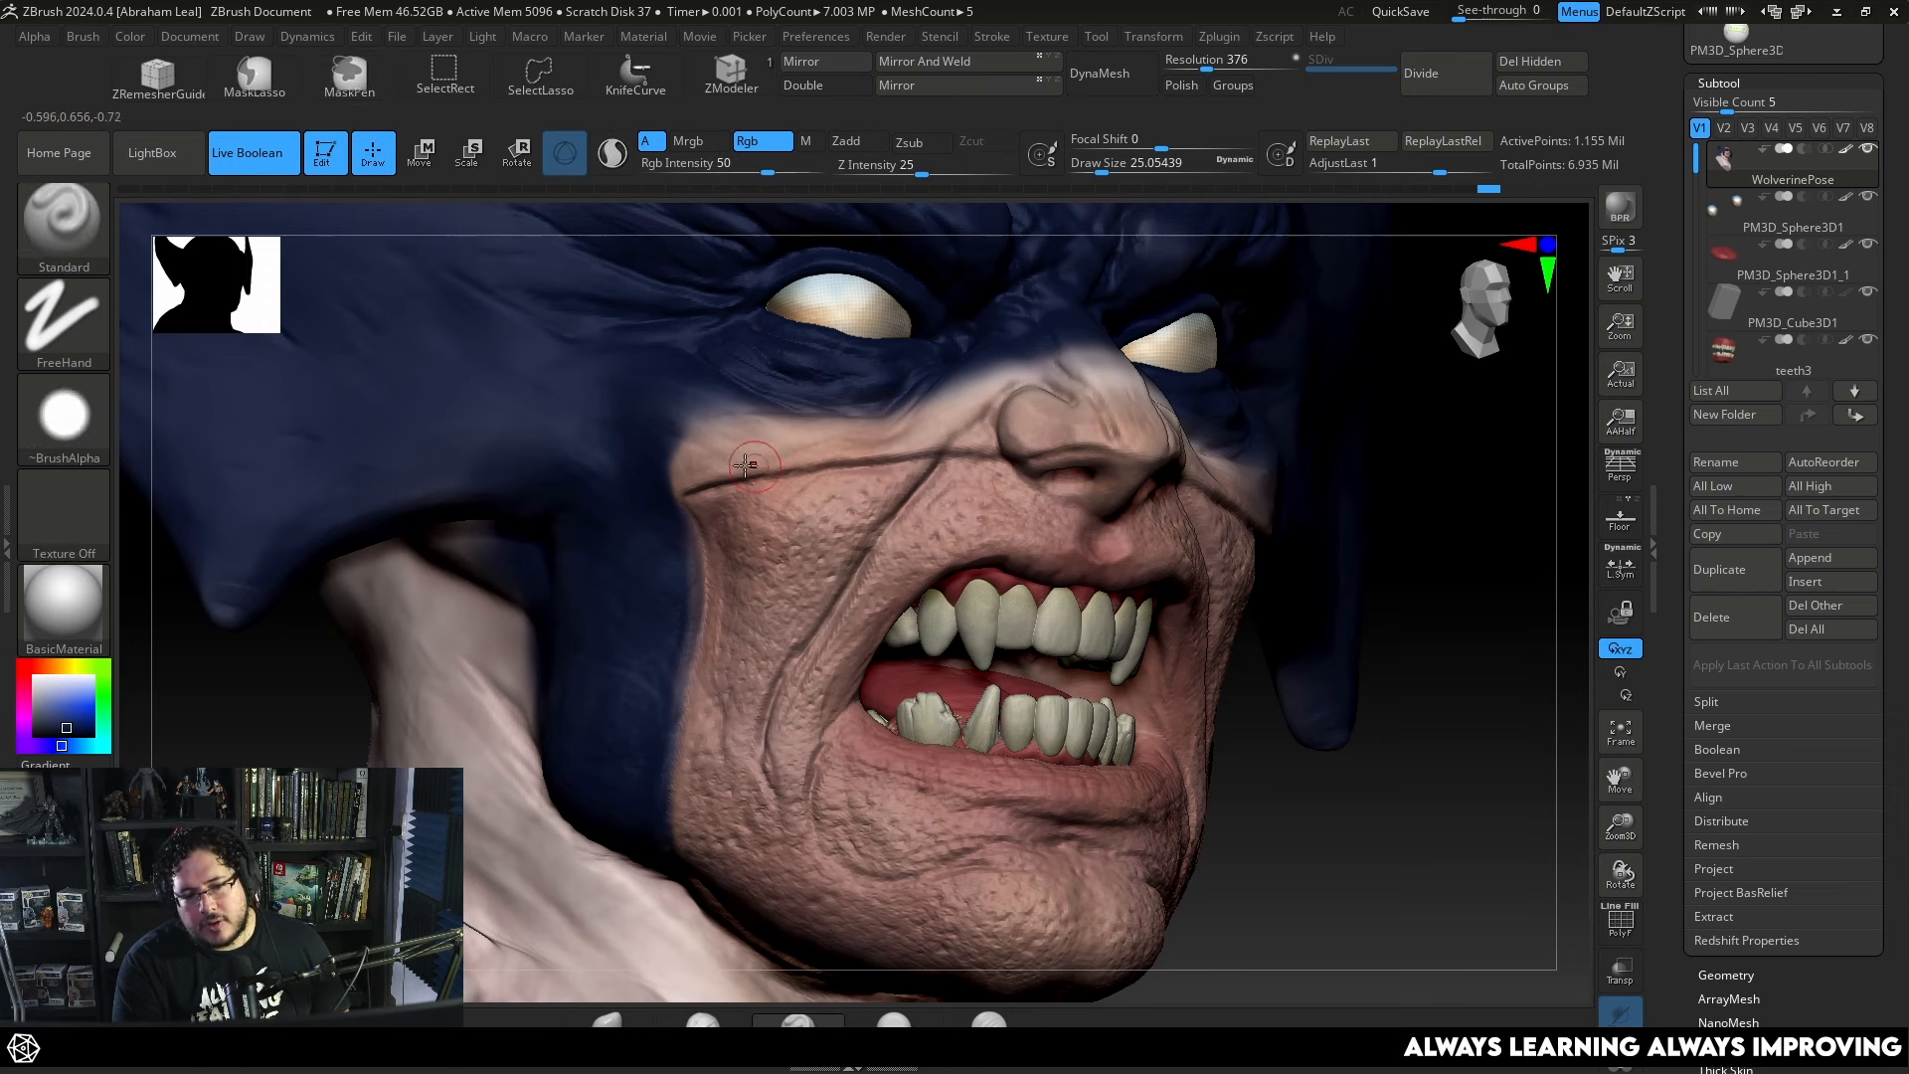
Paint the mask blue above the right cheek seam up to the side of the nose, refining the corner at draw size 23.
{"action": "mouse_move", "coordinate": [651, 493]}
{"action": "left_mouse_down"}
{"action": "mouse_move", "coordinate": [825, 448]}
{"action": "mouse_move", "coordinate": [766, 453]}
{"action": "mouse_move", "coordinate": [999, 429]}
{"action": "mouse_move", "coordinate": [963, 426]}
{"action": "mouse_move", "coordinate": [977, 388]}
{"action": "left_mouse_up"}
{"action": "key", "text": "space"}
{"action": "mouse_move", "coordinate": [985, 396]}
{"action": "left_mouse_down"}
{"action": "mouse_move", "coordinate": [716, 453]}
{"action": "mouse_move", "coordinate": [856, 407]}
{"action": "mouse_move", "coordinate": [823, 425]}
{"action": "mouse_move", "coordinate": [917, 428]}
{"action": "mouse_move", "coordinate": [1024, 378]}
{"action": "mouse_move", "coordinate": [994, 390]}
{"action": "left_mouse_up"}
{"action": "key", "text": "space"}
{"action": "key", "text": "space"}
{"action": "key", "text": "space"}
{"action": "mouse_move", "coordinate": [1008, 367]}
{"action": "left_mouse_down"}
{"action": "mouse_move", "coordinate": [1025, 367]}
{"action": "mouse_move", "coordinate": [983, 387]}
{"action": "mouse_move", "coordinate": [1034, 390]}
{"action": "mouse_move", "coordinate": [1016, 418]}
{"action": "left_mouse_up"}
{"action": "key", "text": "space"}
{"action": "left_click_drag", "start_coordinate": [696, 485], "coordinate": [672, 484]}
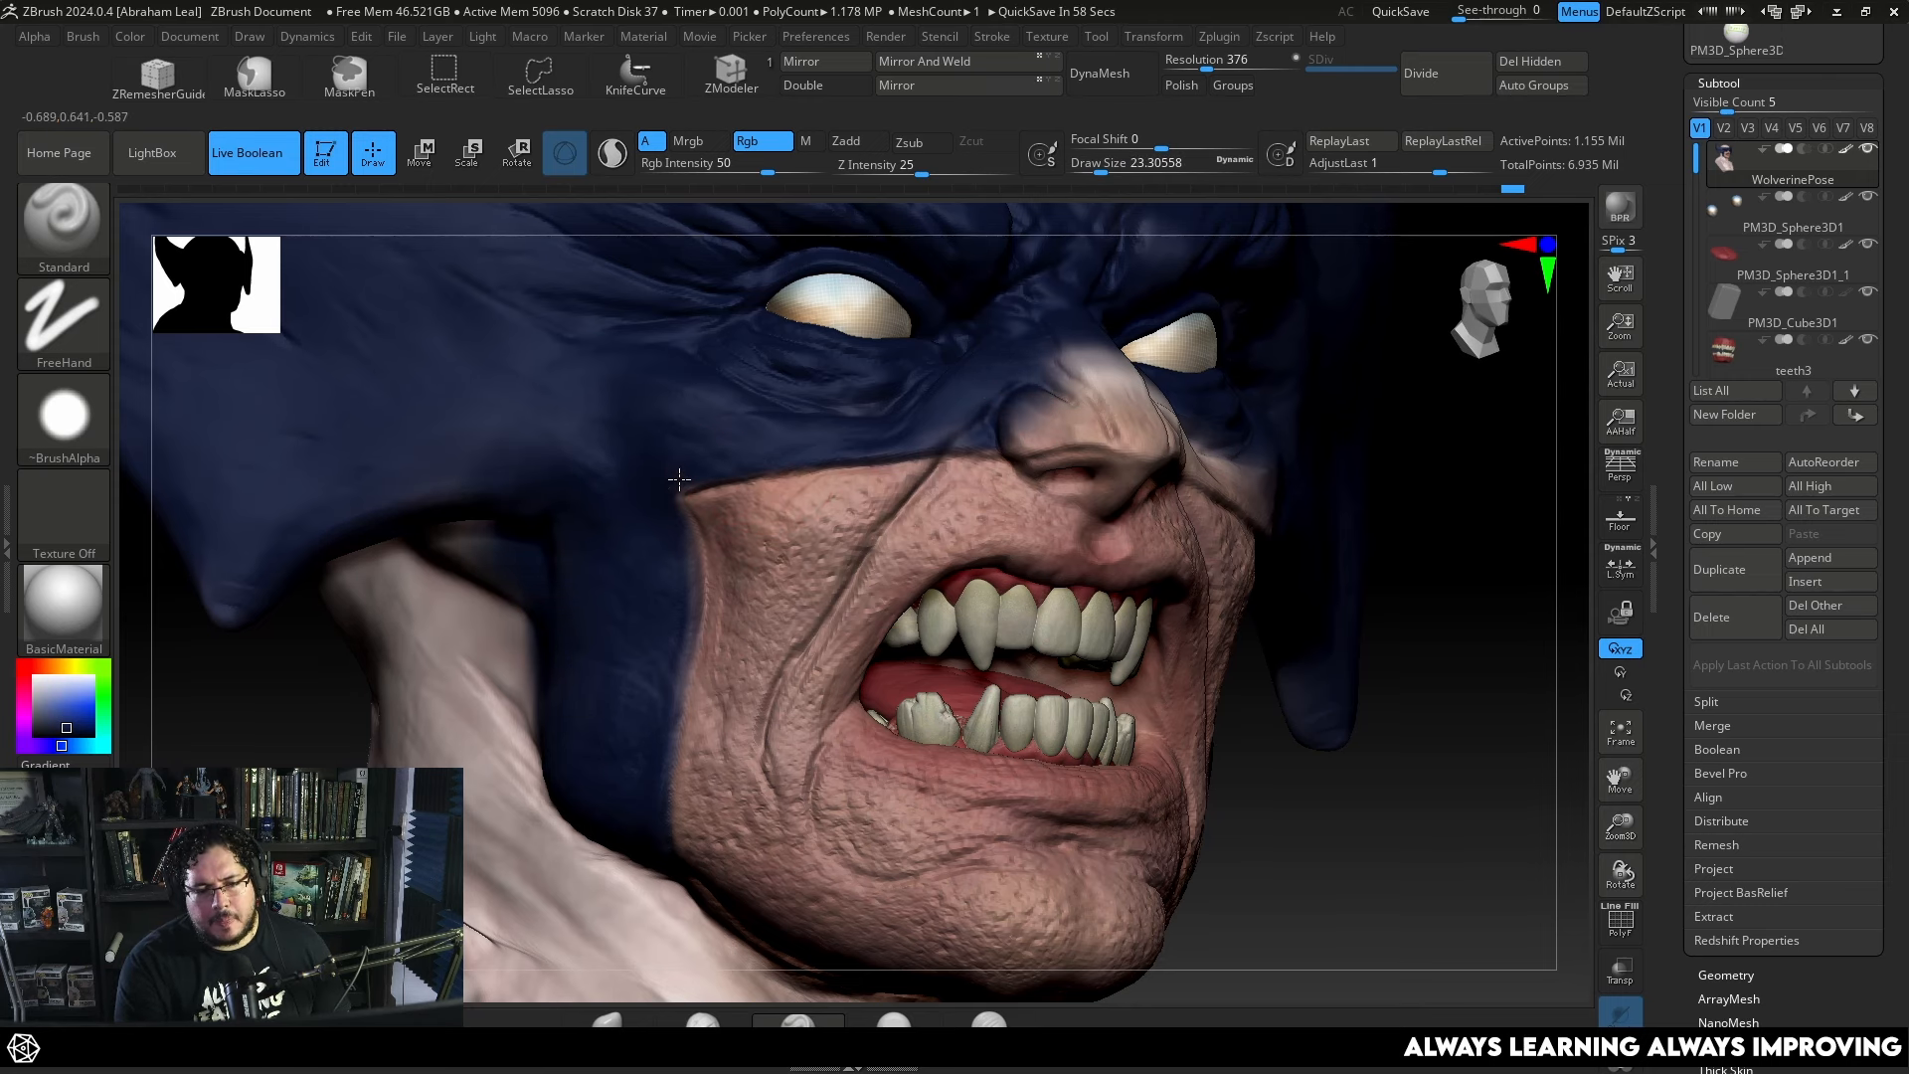
Paint the mask blue above the left cheek seam, from the side of the nose to the cheek strap.
{"action": "mouse_move", "coordinate": [707, 494]}
{"action": "right_mouse_down"}
{"action": "mouse_move", "coordinate": [1312, 520]}
{"action": "mouse_move", "coordinate": [994, 467]}
{"action": "right_mouse_up"}
{"action": "key", "text": "space"}
{"action": "mouse_move", "coordinate": [785, 422]}
{"action": "left_mouse_down"}
{"action": "mouse_move", "coordinate": [809, 422]}
{"action": "mouse_move", "coordinate": [760, 424]}
{"action": "mouse_move", "coordinate": [724, 467]}
{"action": "mouse_move", "coordinate": [798, 489]}
{"action": "mouse_move", "coordinate": [791, 452]}
{"action": "mouse_move", "coordinate": [954, 507]}
{"action": "left_mouse_up"}
{"action": "key", "text": "space"}
{"action": "right_click_drag", "start_coordinate": [954, 507], "coordinate": [895, 477]}
{"action": "mouse_move", "coordinate": [847, 471]}
{"action": "left_mouse_down"}
{"action": "mouse_move", "coordinate": [995, 516]}
{"action": "mouse_move", "coordinate": [853, 456]}
{"action": "mouse_move", "coordinate": [941, 472]}
{"action": "mouse_move", "coordinate": [867, 455]}
{"action": "mouse_move", "coordinate": [925, 460]}
{"action": "mouse_move", "coordinate": [1039, 547]}
{"action": "left_mouse_up"}
{"action": "key", "text": "space"}
{"action": "key", "text": "space"}
{"action": "key", "text": "space"}
{"action": "key", "text": "space"}
{"action": "mouse_move", "coordinate": [955, 458]}
{"action": "left_mouse_down"}
{"action": "mouse_move", "coordinate": [994, 453]}
{"action": "mouse_move", "coordinate": [1074, 554]}
{"action": "mouse_move", "coordinate": [1064, 582]}
{"action": "left_mouse_up"}
Fill the front edge and jaw end of the left cheek strap with blue at a draw size of about 31.
{"action": "mouse_move", "coordinate": [1449, 869]}
{"action": "left_mouse_down"}
{"action": "mouse_move", "coordinate": [1038, 480]}
{"action": "mouse_move", "coordinate": [979, 522]}
{"action": "mouse_move", "coordinate": [977, 746]}
{"action": "mouse_move", "coordinate": [975, 525]}
{"action": "mouse_move", "coordinate": [1016, 458]}
{"action": "mouse_move", "coordinate": [1000, 696]}
{"action": "mouse_move", "coordinate": [995, 640]}
{"action": "left_mouse_up"}
{"action": "key", "text": "space"}
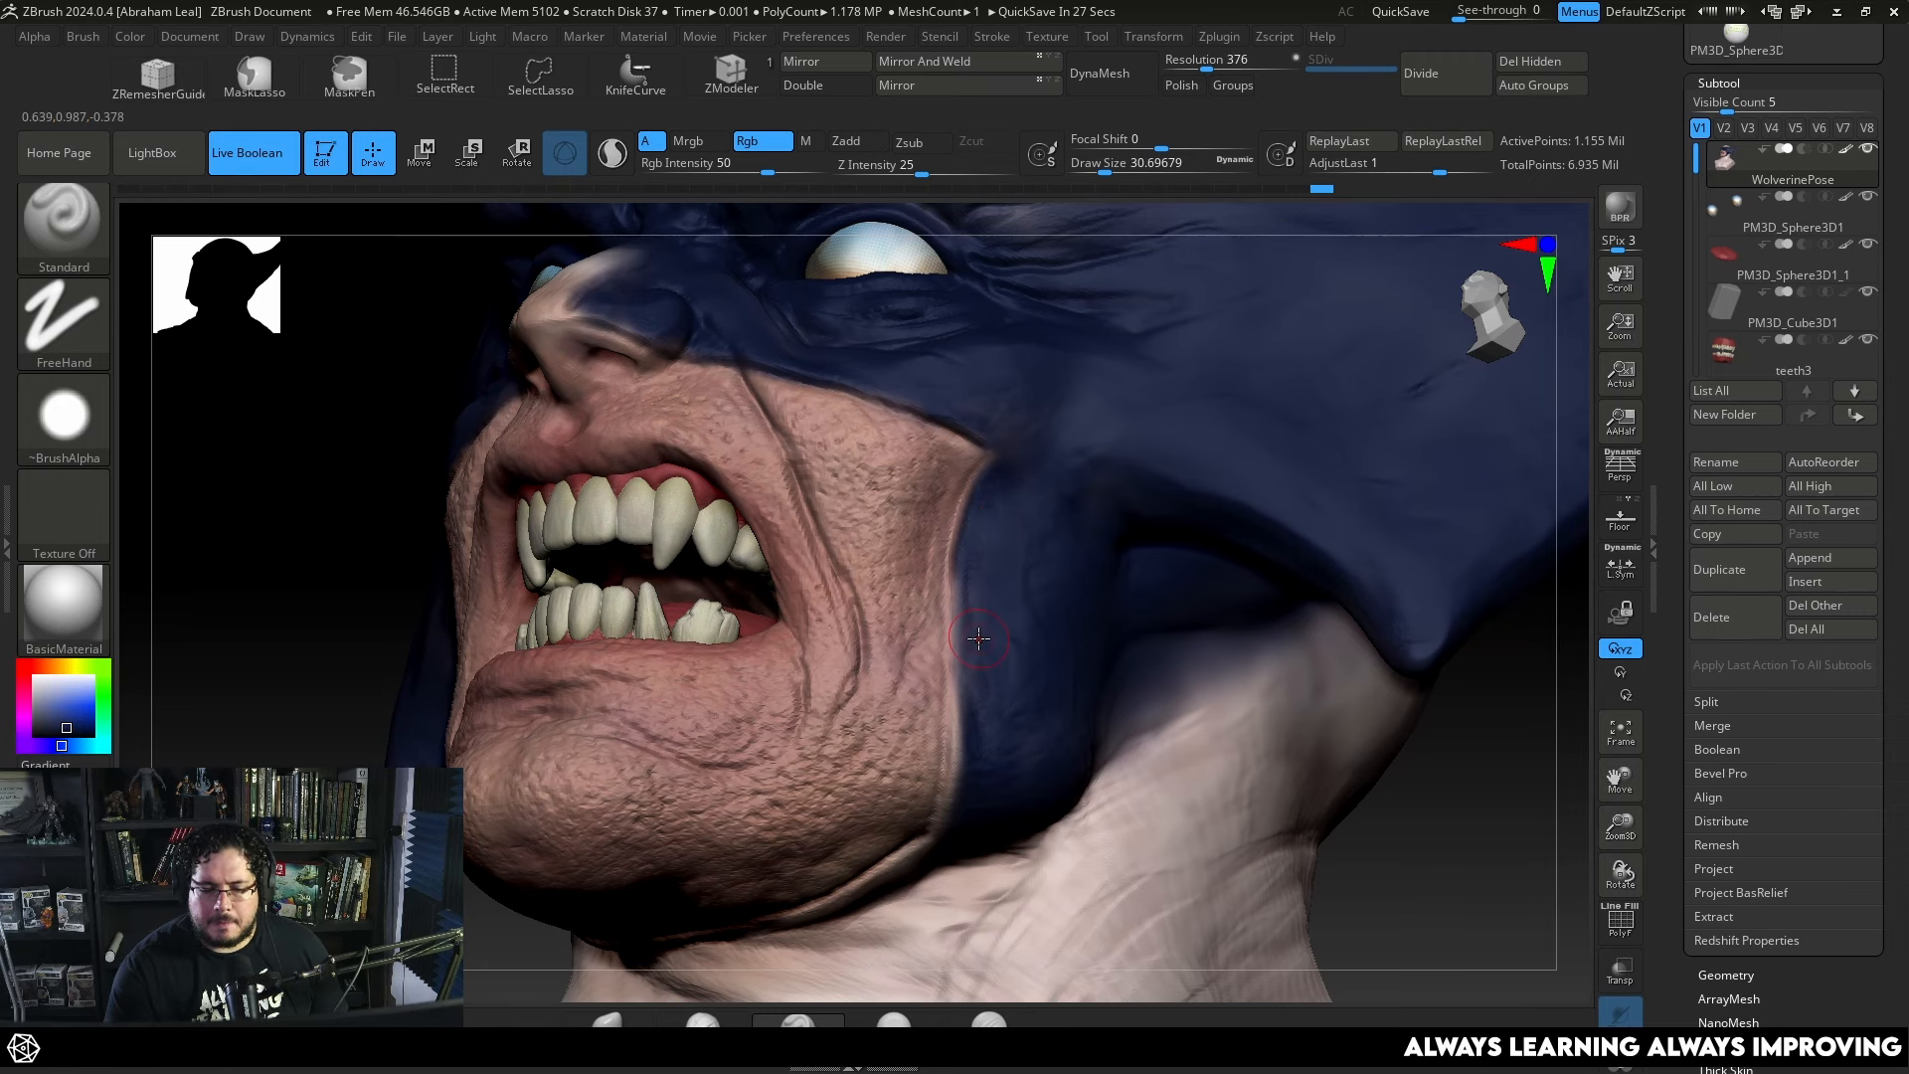
{"action": "right_click_drag", "start_coordinate": [979, 638], "coordinate": [960, 558]}
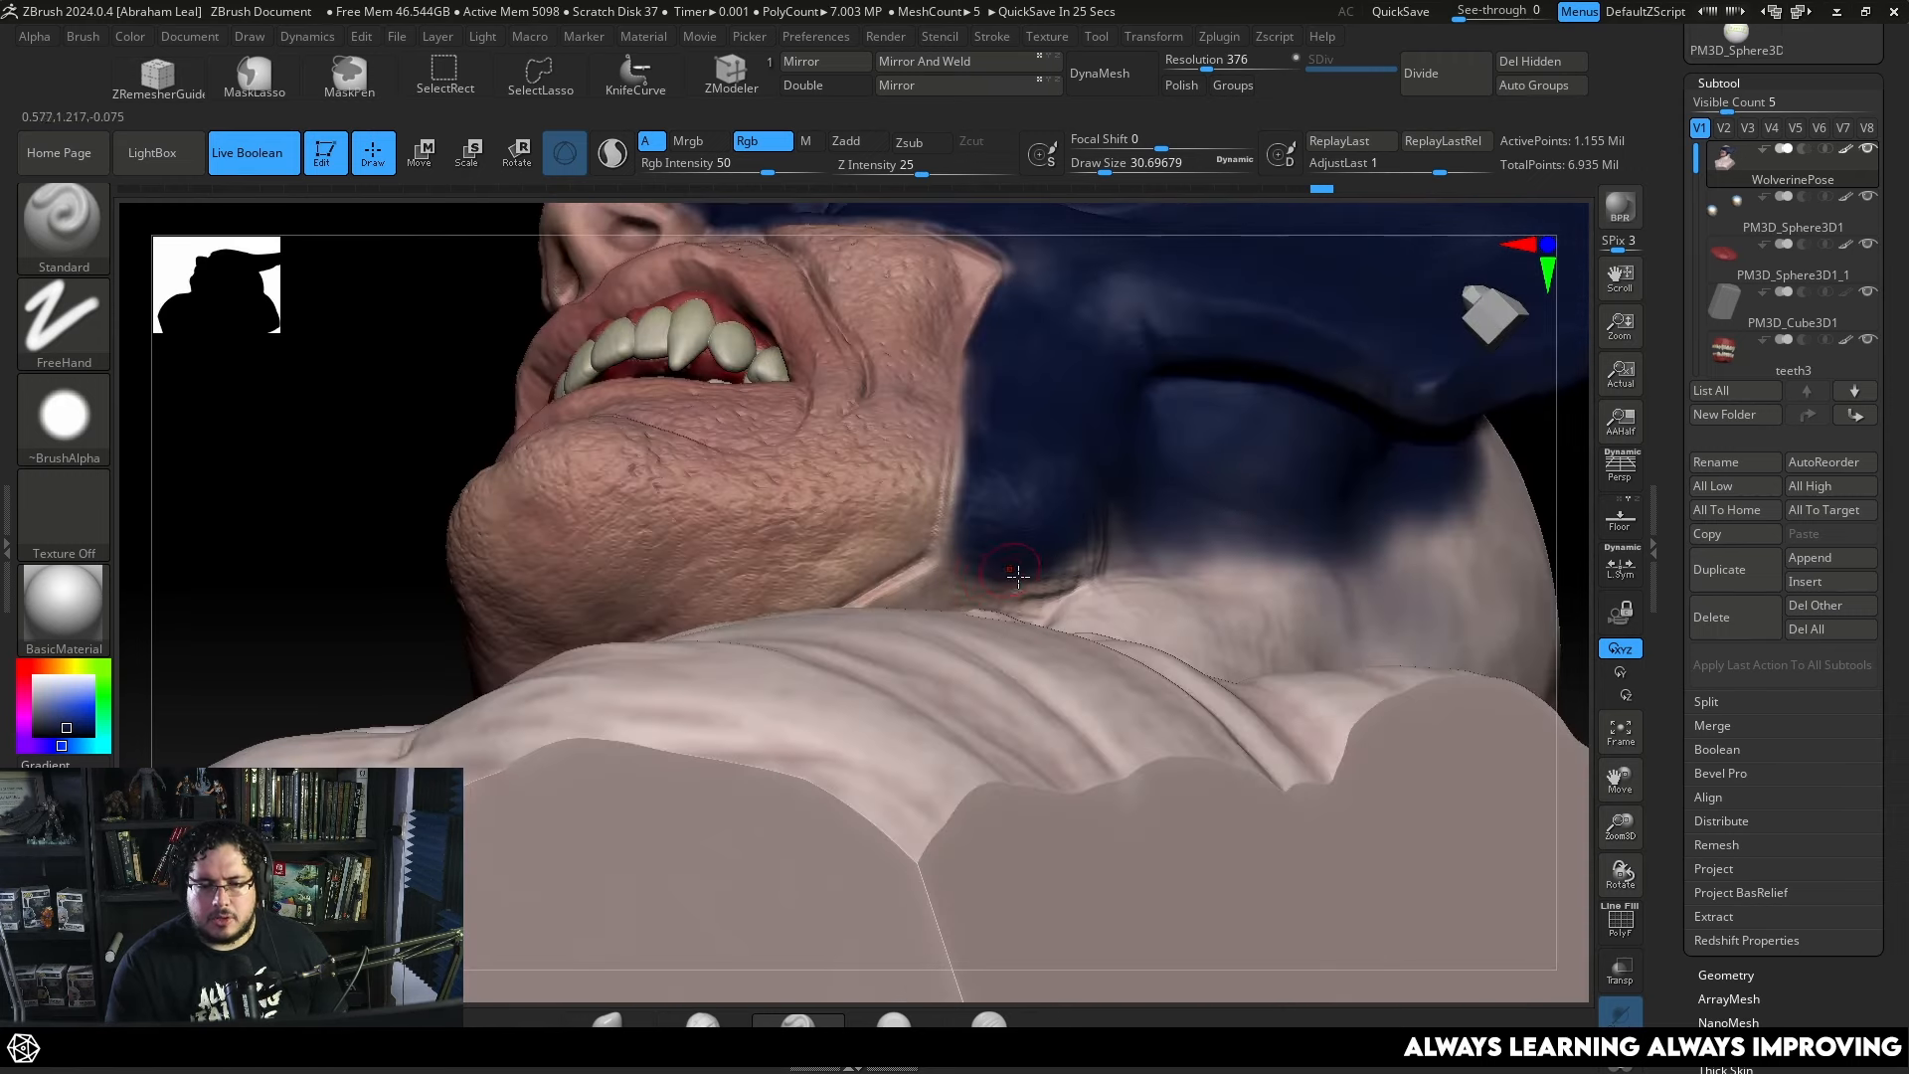
{"action": "left_click_drag", "start_coordinate": [960, 558], "coordinate": [975, 353]}
Reduce the draw size to about 16 and sharpen the blue front edges of both cheek straps.
{"action": "left_click_drag", "start_coordinate": [282, 627], "coordinate": [404, 594]}
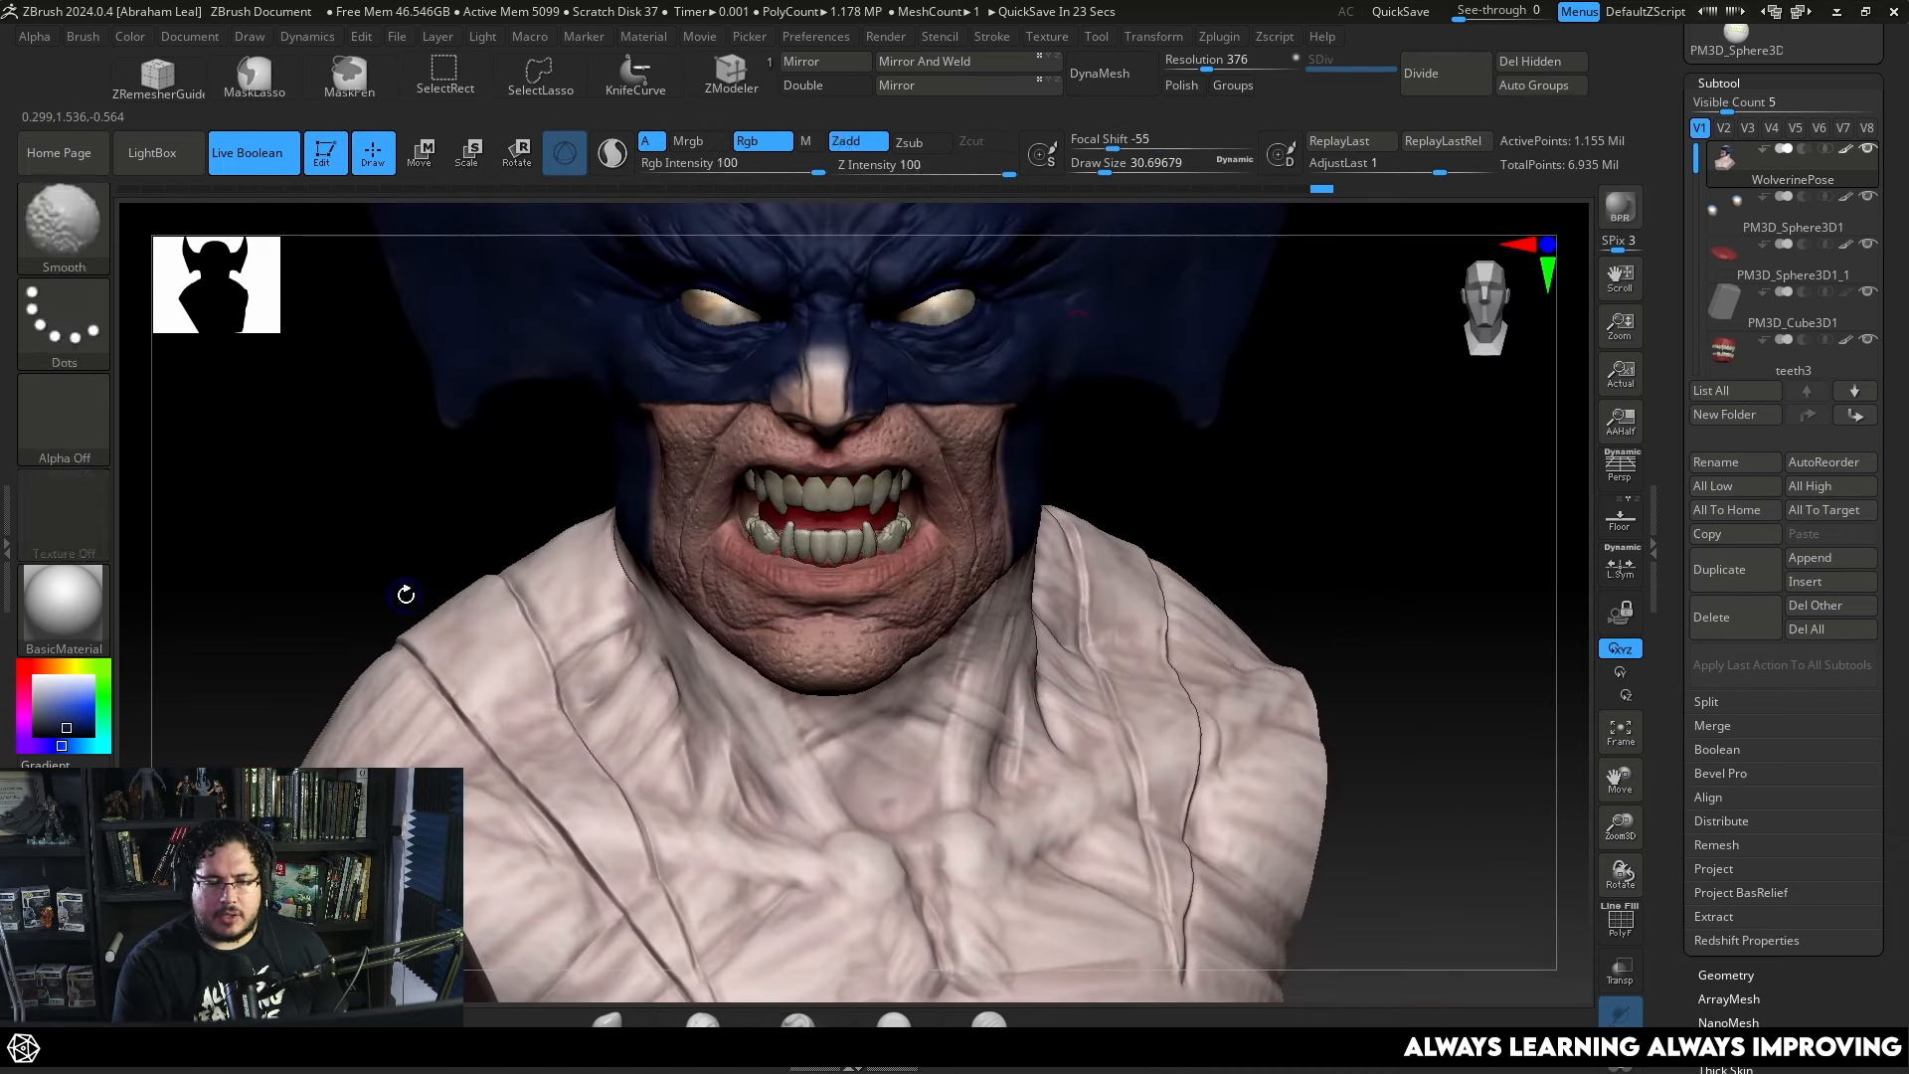
{"action": "right_click_drag", "start_coordinate": [1186, 522], "coordinate": [1206, 522]}
{"action": "right_click_drag", "start_coordinate": [1316, 615], "coordinate": [1219, 546], "text": "ctrl"}
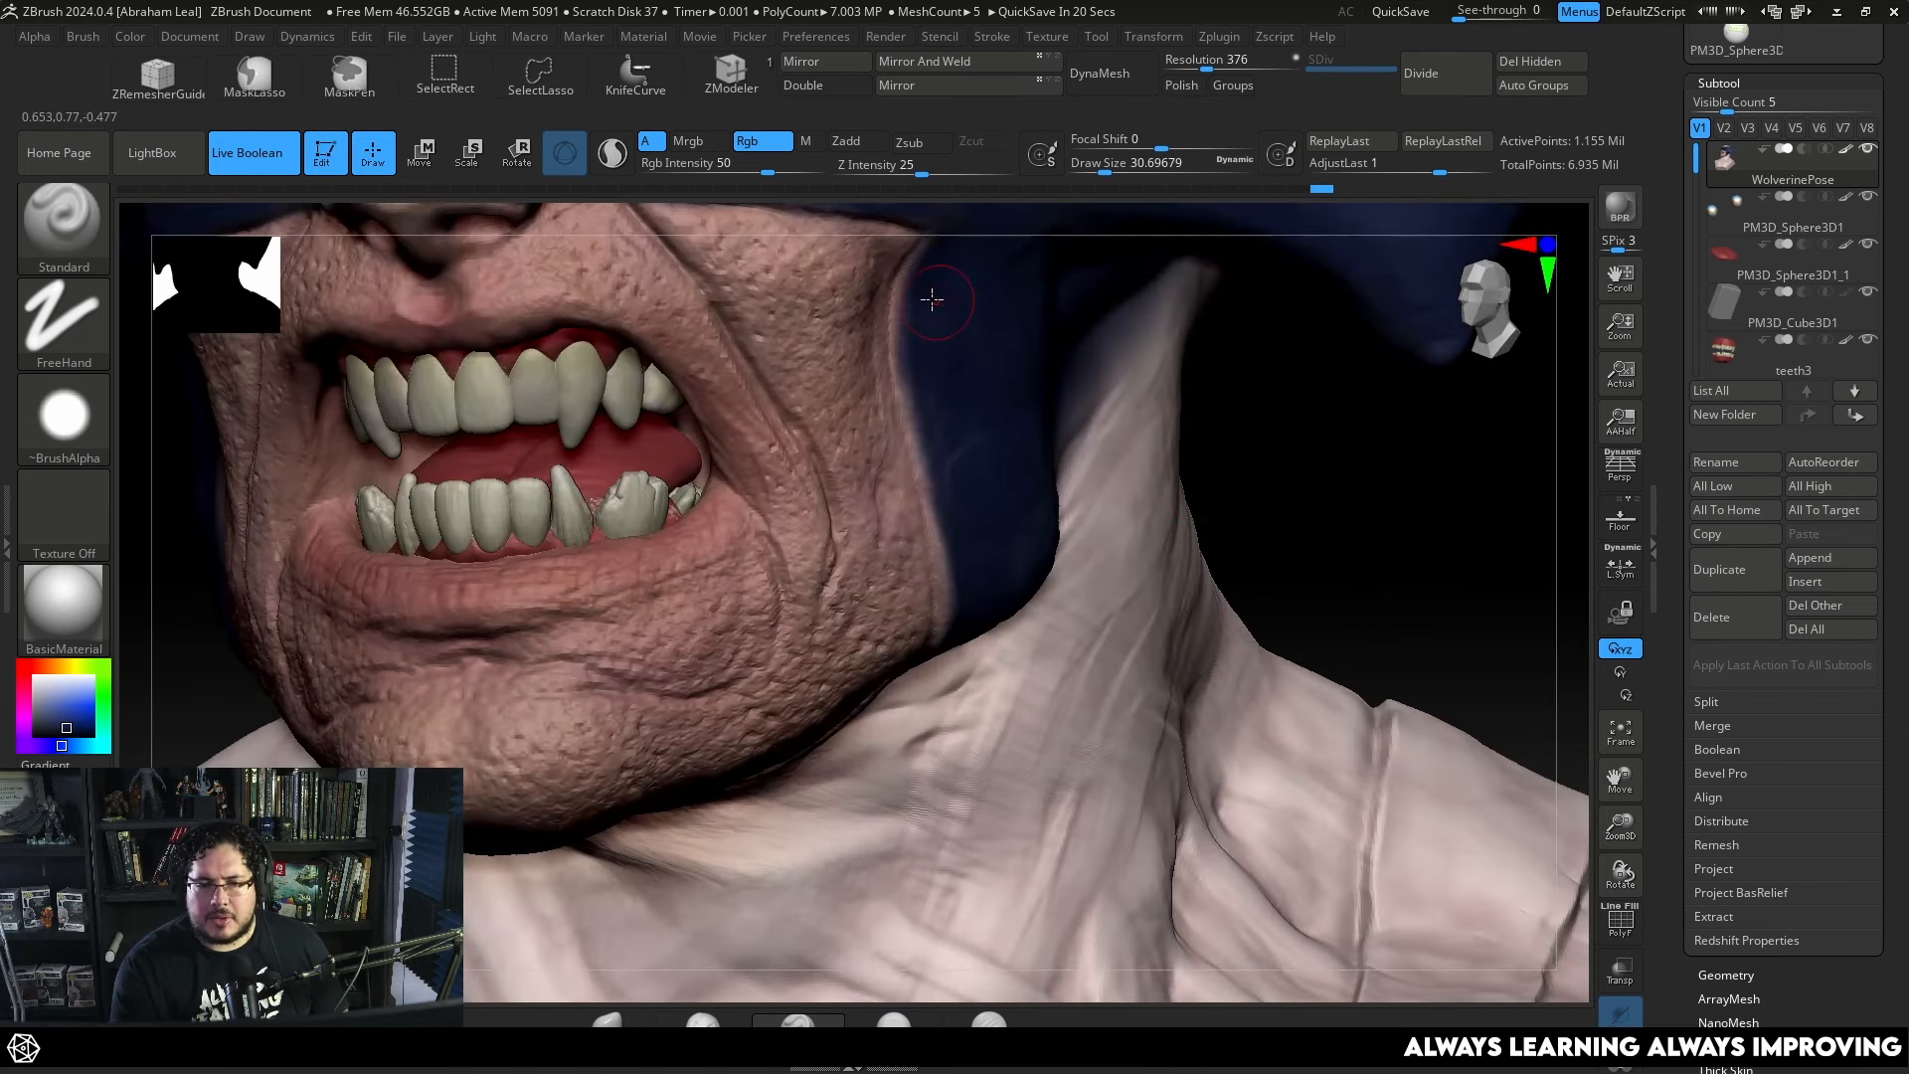
{"action": "key", "text": "space"}
{"action": "mouse_move", "coordinate": [934, 298]}
{"action": "left_mouse_down"}
{"action": "mouse_move", "coordinate": [919, 269]}
{"action": "mouse_move", "coordinate": [899, 295]}
{"action": "left_mouse_up"}
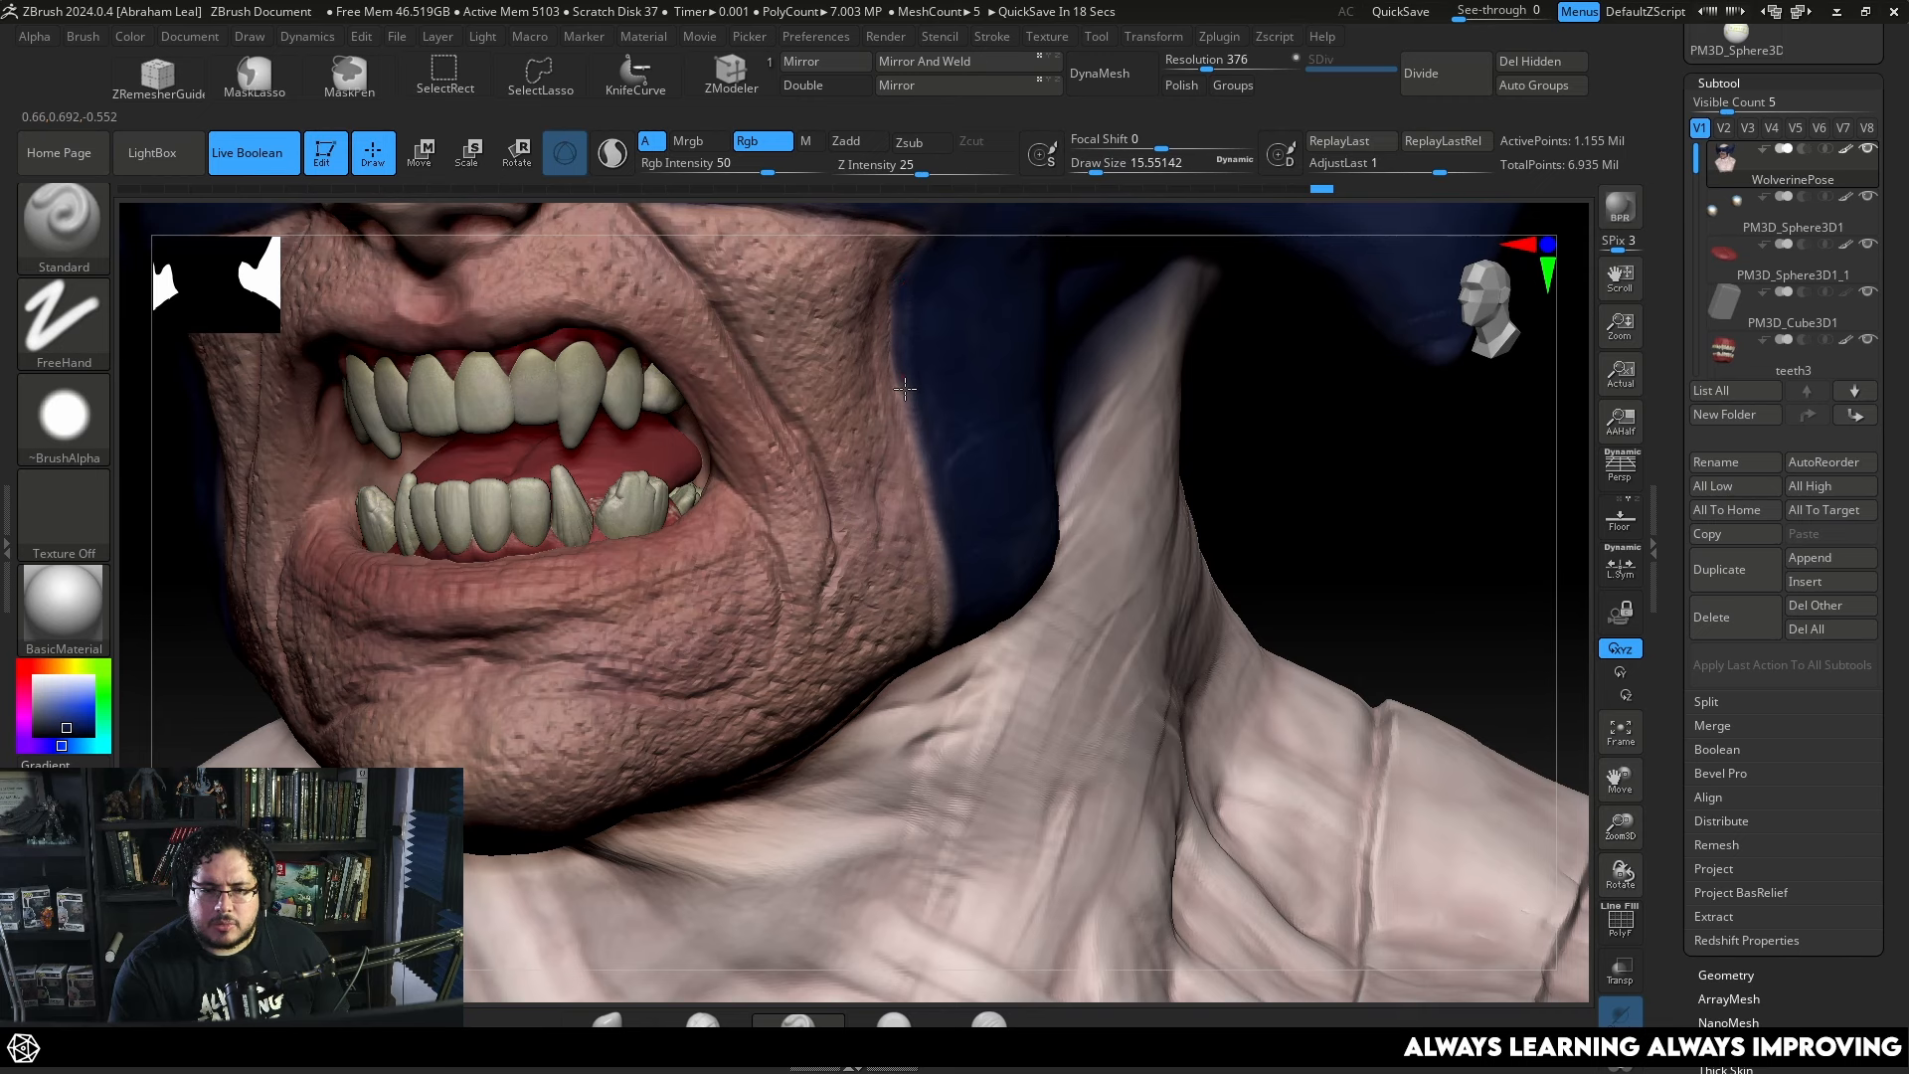
{"action": "left_click_drag", "start_coordinate": [905, 387], "coordinate": [945, 630]}
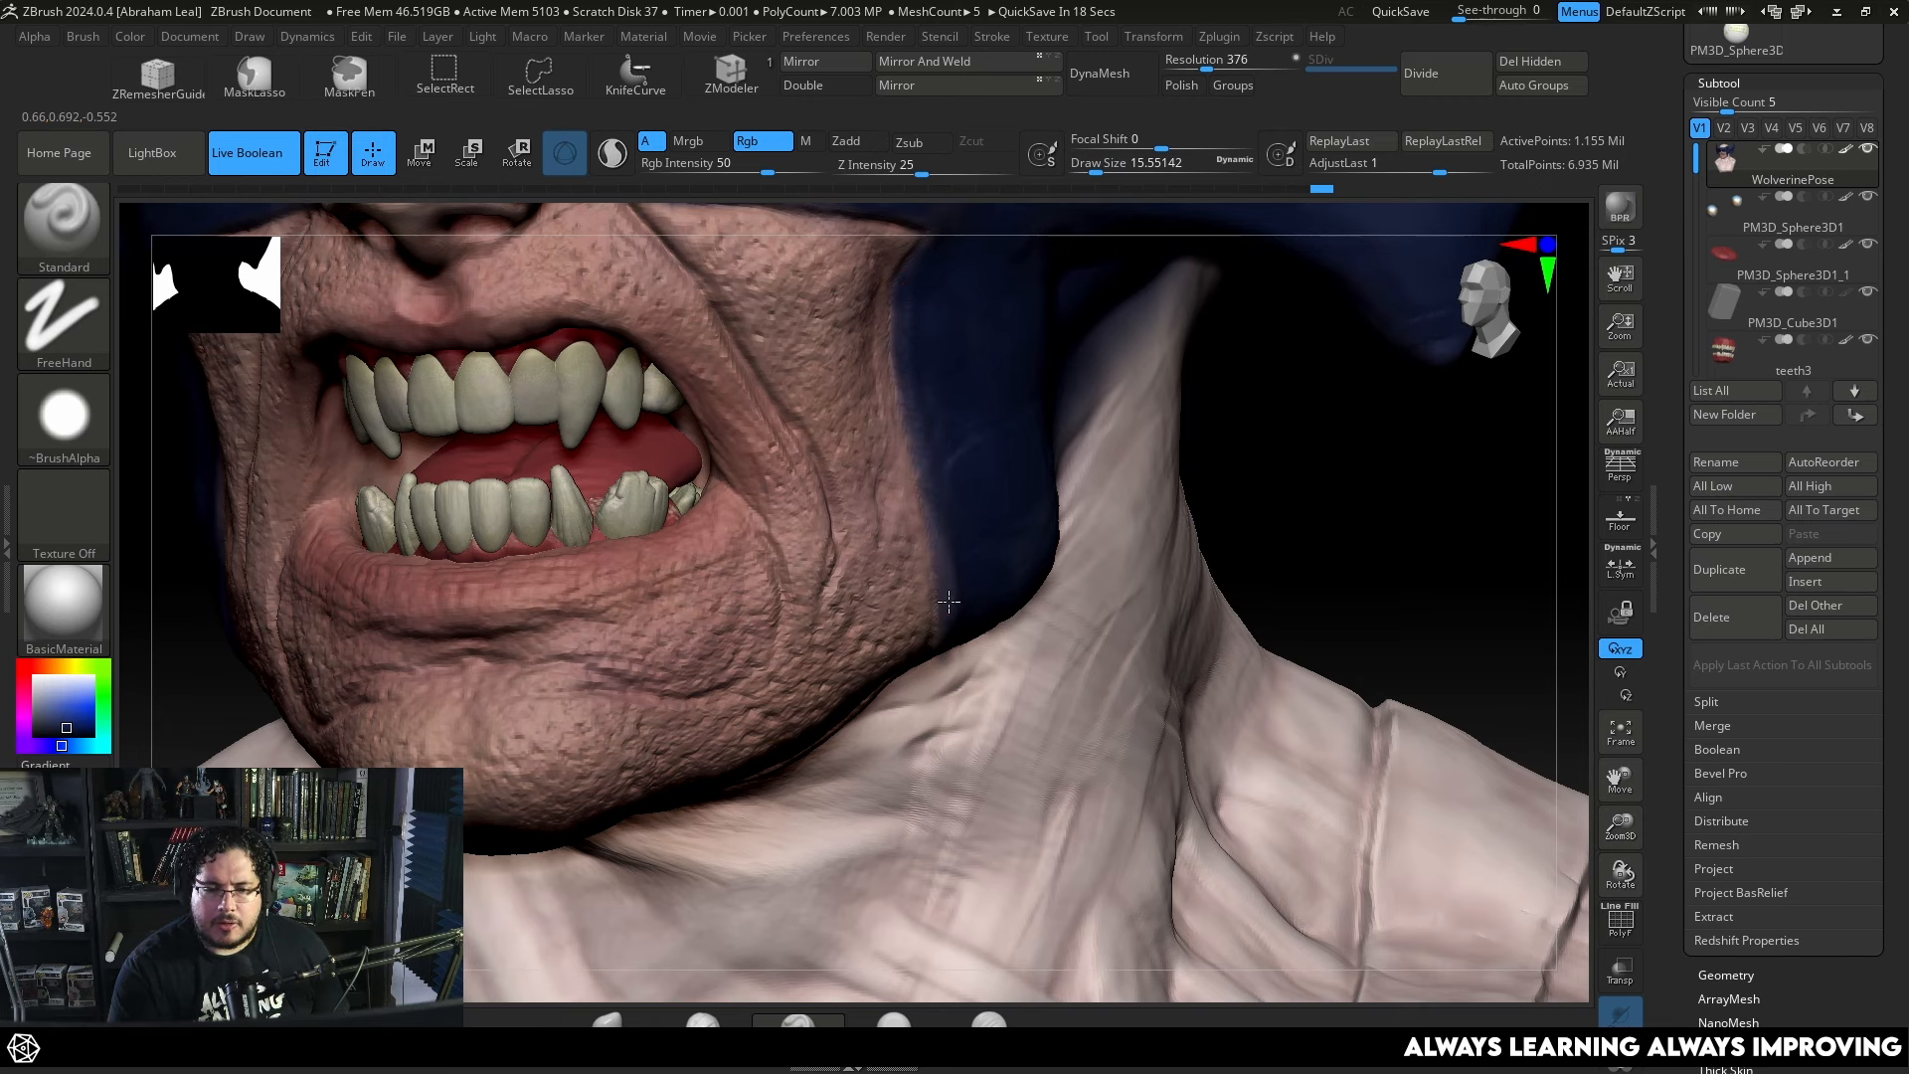
{"action": "right_click_drag", "start_coordinate": [1135, 462], "coordinate": [414, 566]}
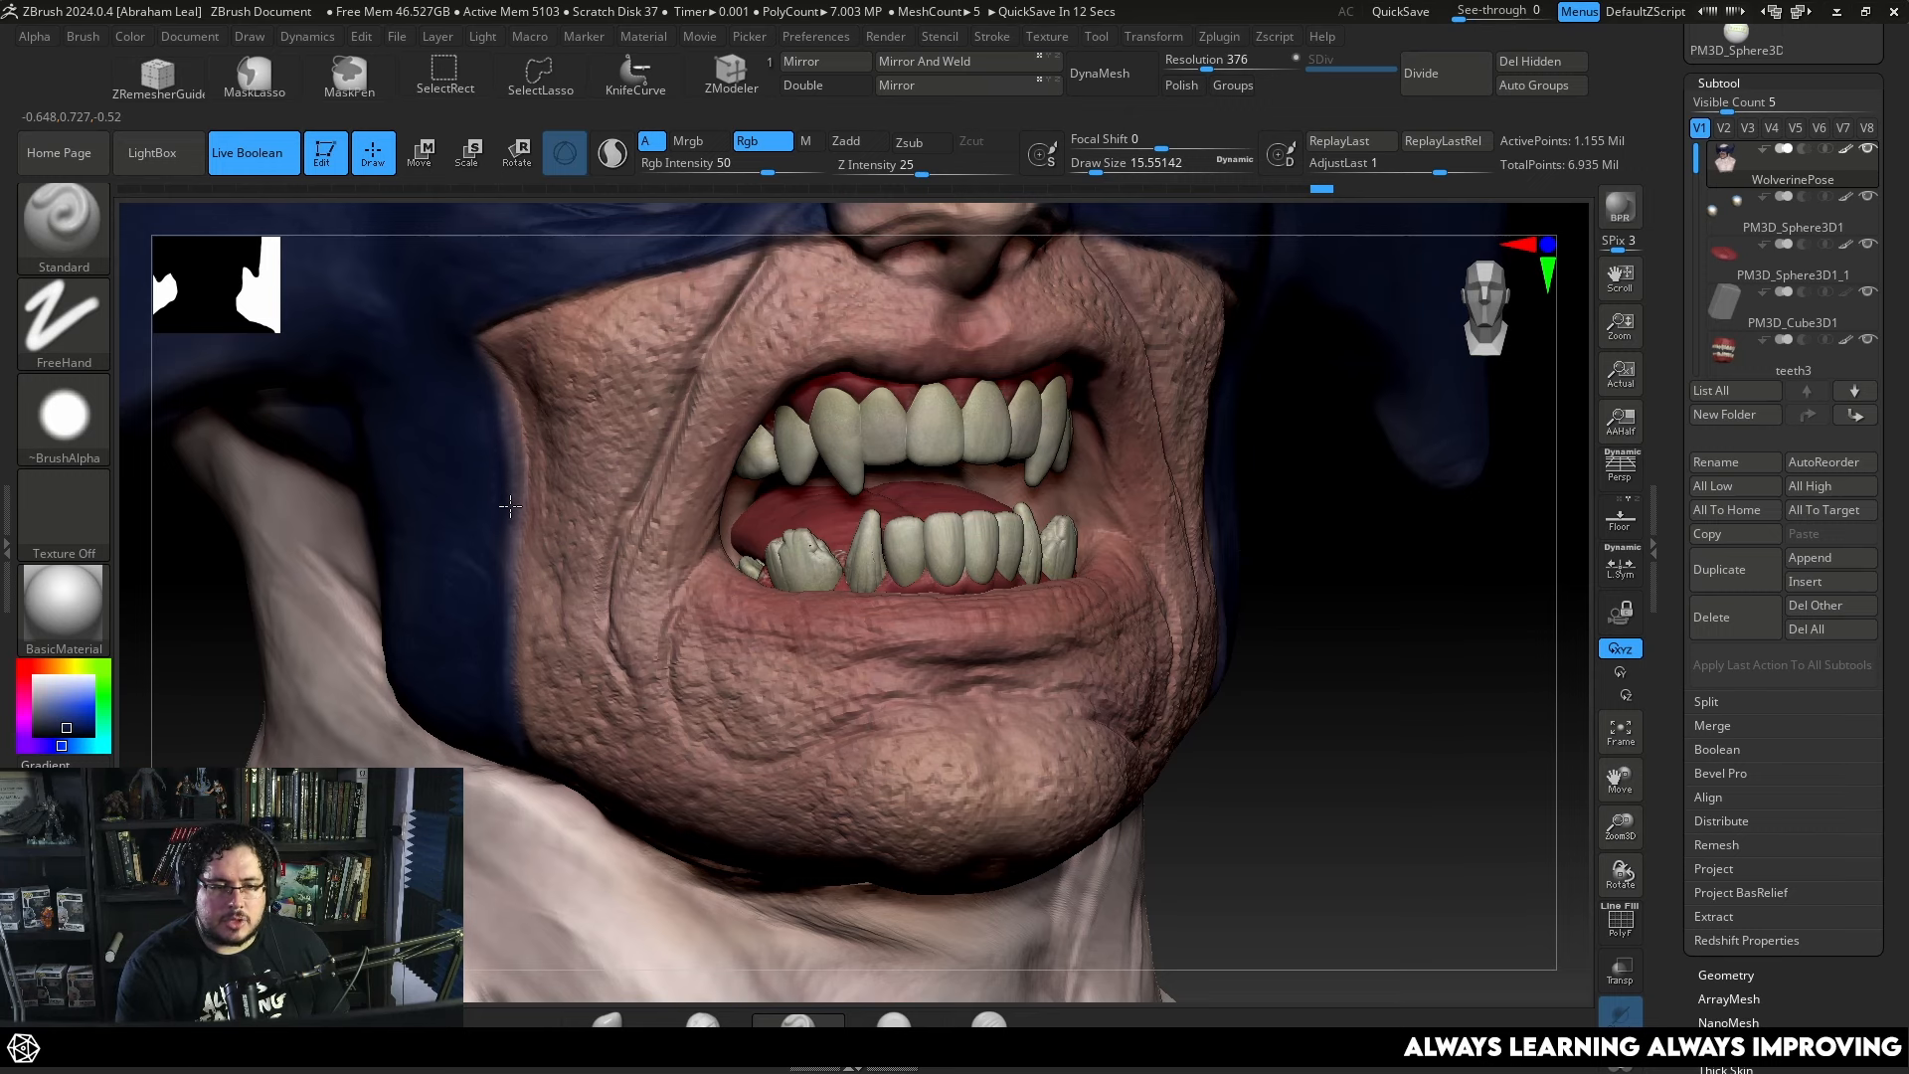
{"action": "mouse_move", "coordinate": [509, 506]}
{"action": "left_mouse_down"}
{"action": "mouse_move", "coordinate": [517, 449]}
{"action": "mouse_move", "coordinate": [513, 686]}
{"action": "mouse_move", "coordinate": [576, 789]}
{"action": "left_mouse_up"}
Paint the sides of the nose dark blue with a draw size of about 37, leaving the central bridge unpainted.
{"action": "mouse_move", "coordinate": [576, 788]}
{"action": "right_mouse_down"}
{"action": "mouse_move", "coordinate": [1270, 527]}
{"action": "mouse_move", "coordinate": [1193, 546]}
{"action": "mouse_move", "coordinate": [1279, 677]}
{"action": "mouse_move", "coordinate": [881, 487]}
{"action": "right_mouse_up"}
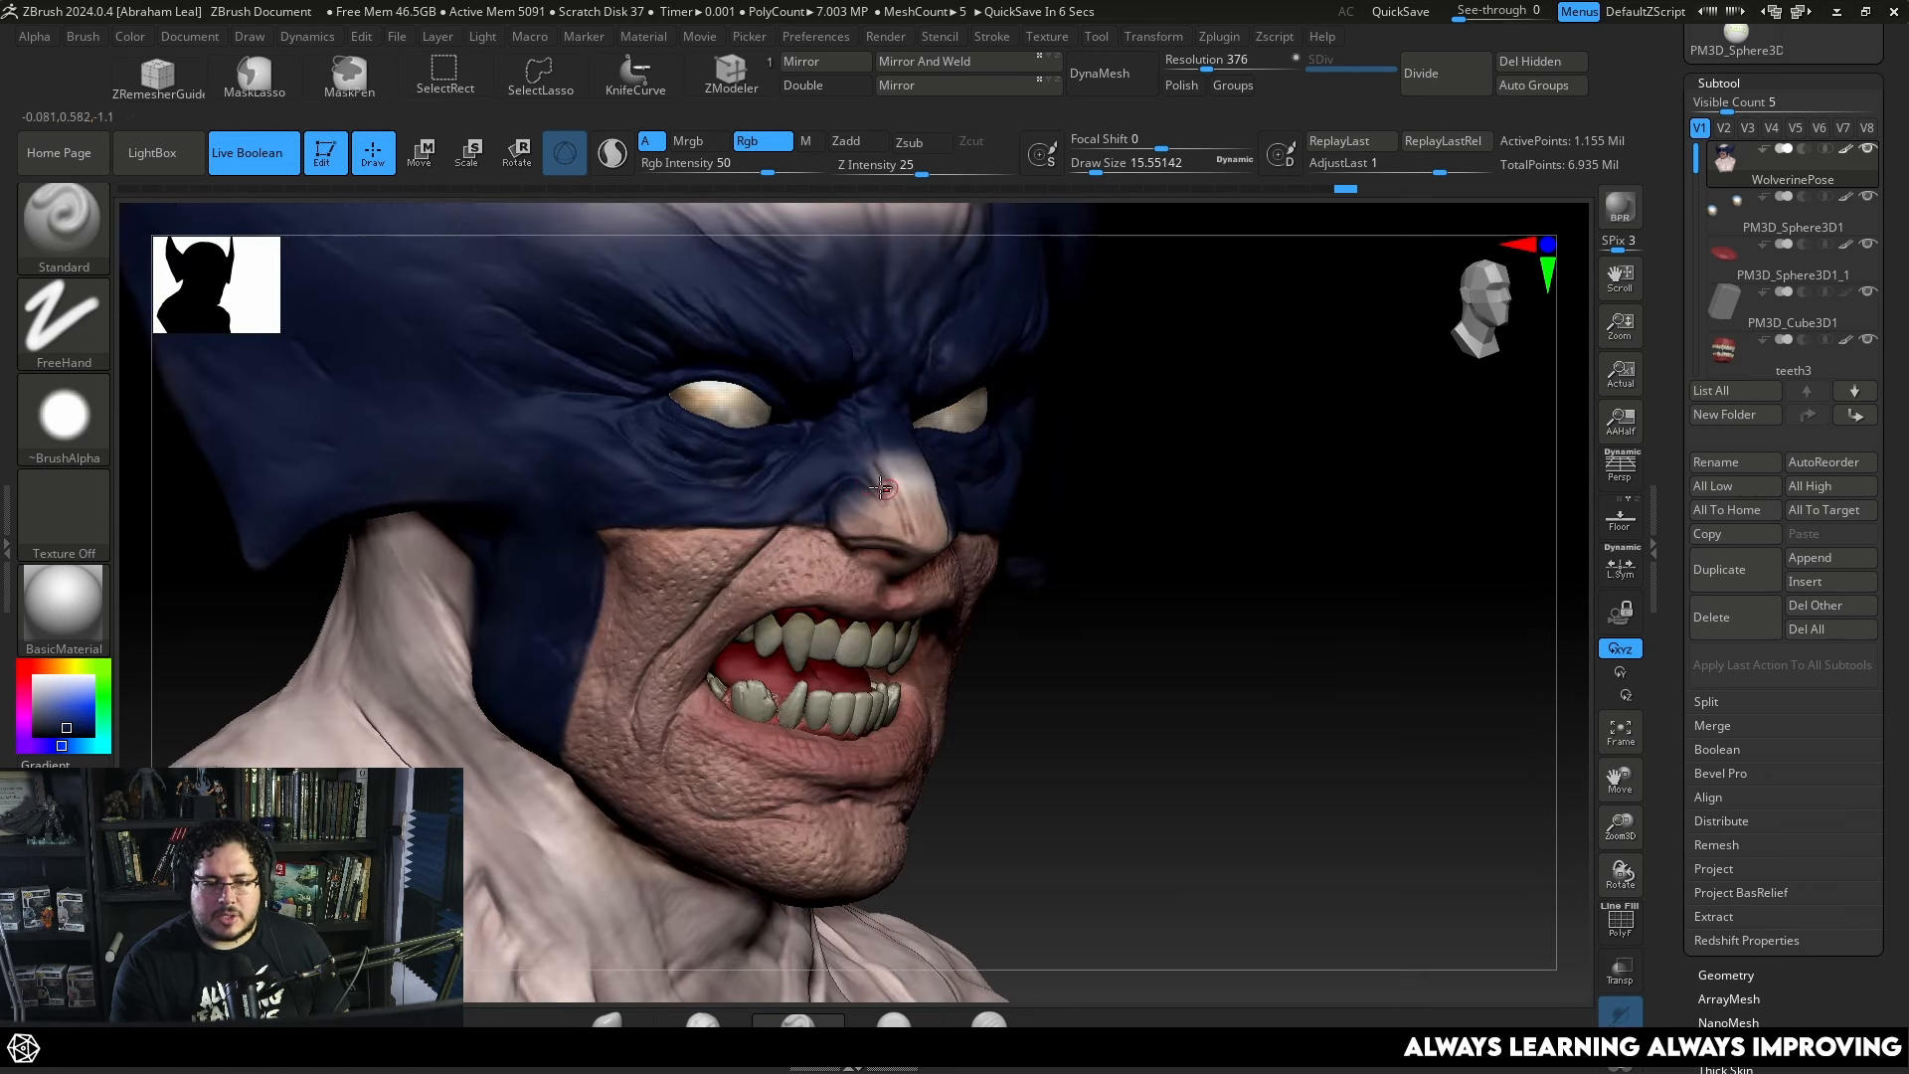
{"action": "mouse_move", "coordinate": [860, 527]}
{"action": "left_mouse_down"}
{"action": "mouse_move", "coordinate": [895, 488]}
{"action": "mouse_move", "coordinate": [908, 527]}
{"action": "mouse_move", "coordinate": [868, 450]}
{"action": "mouse_move", "coordinate": [913, 540]}
{"action": "left_mouse_up"}
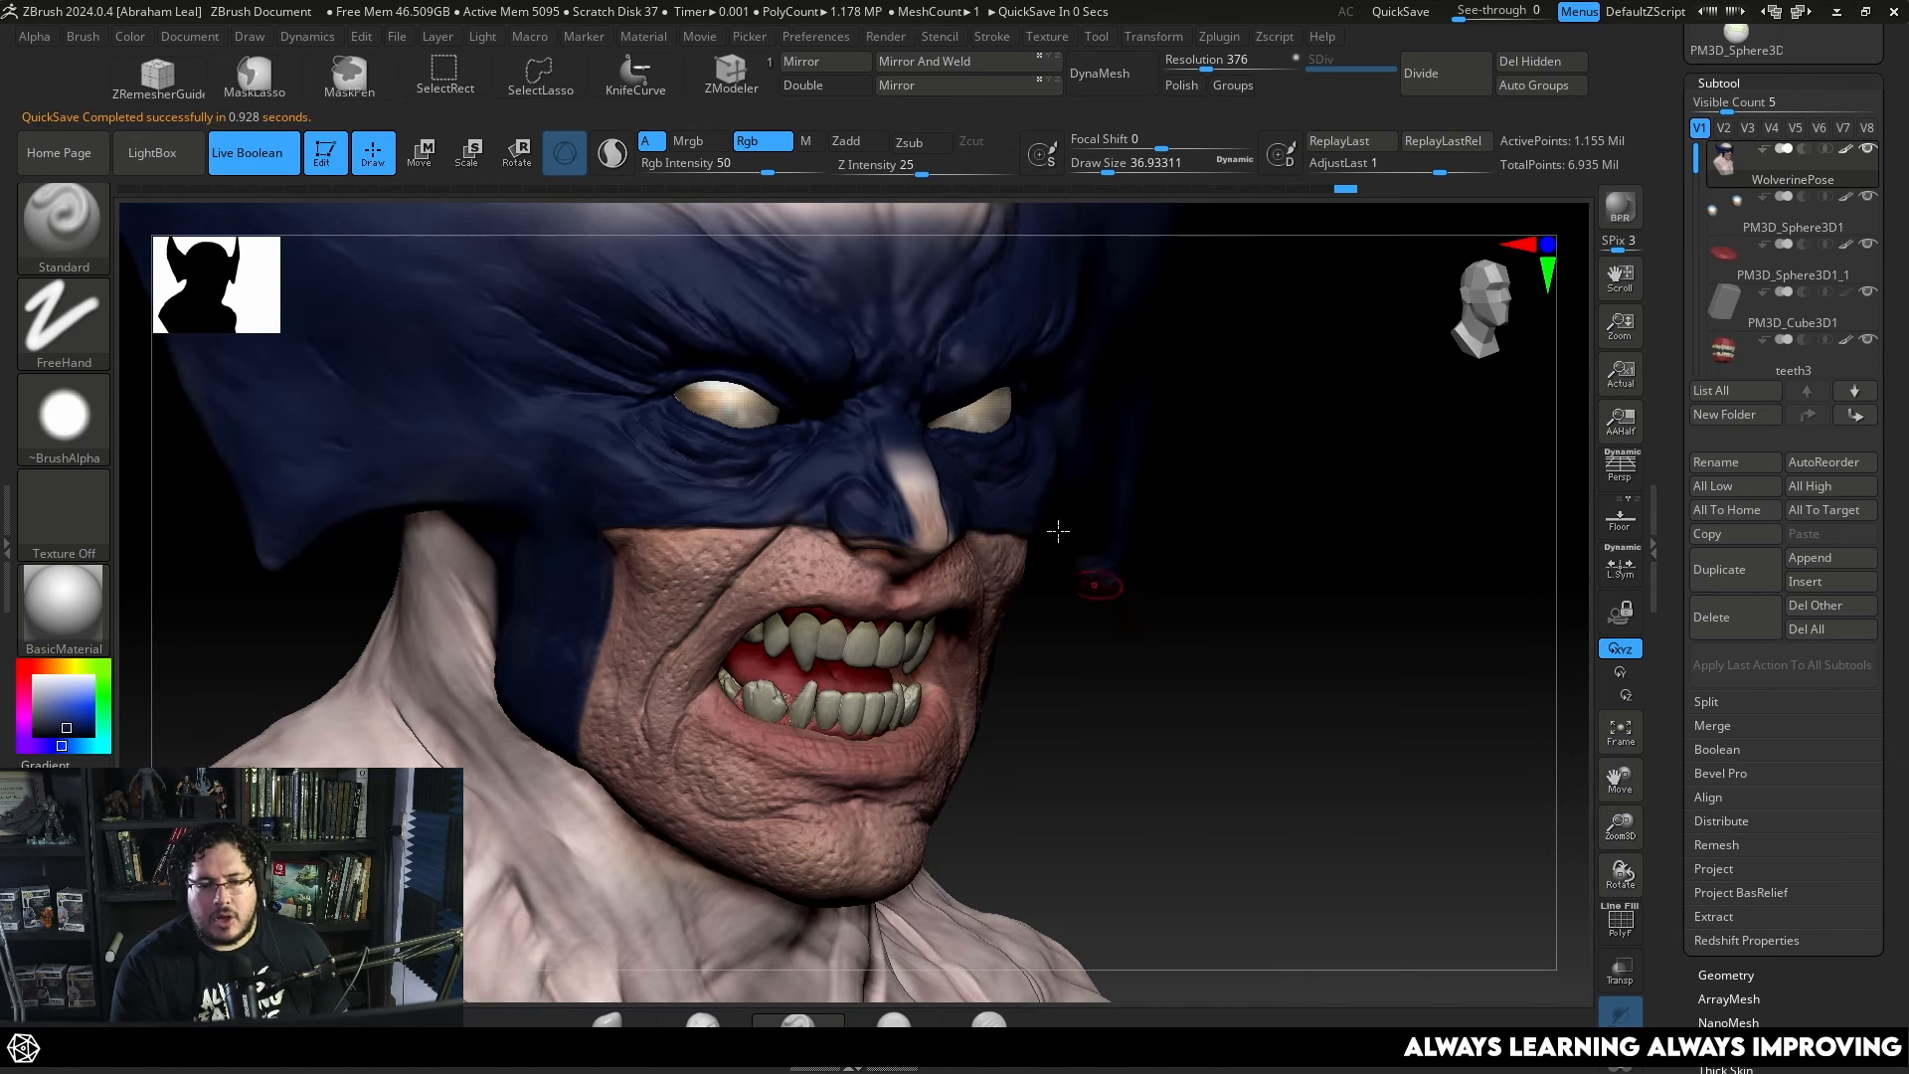
{"action": "left_click_drag", "start_coordinate": [1169, 673], "coordinate": [1199, 726]}
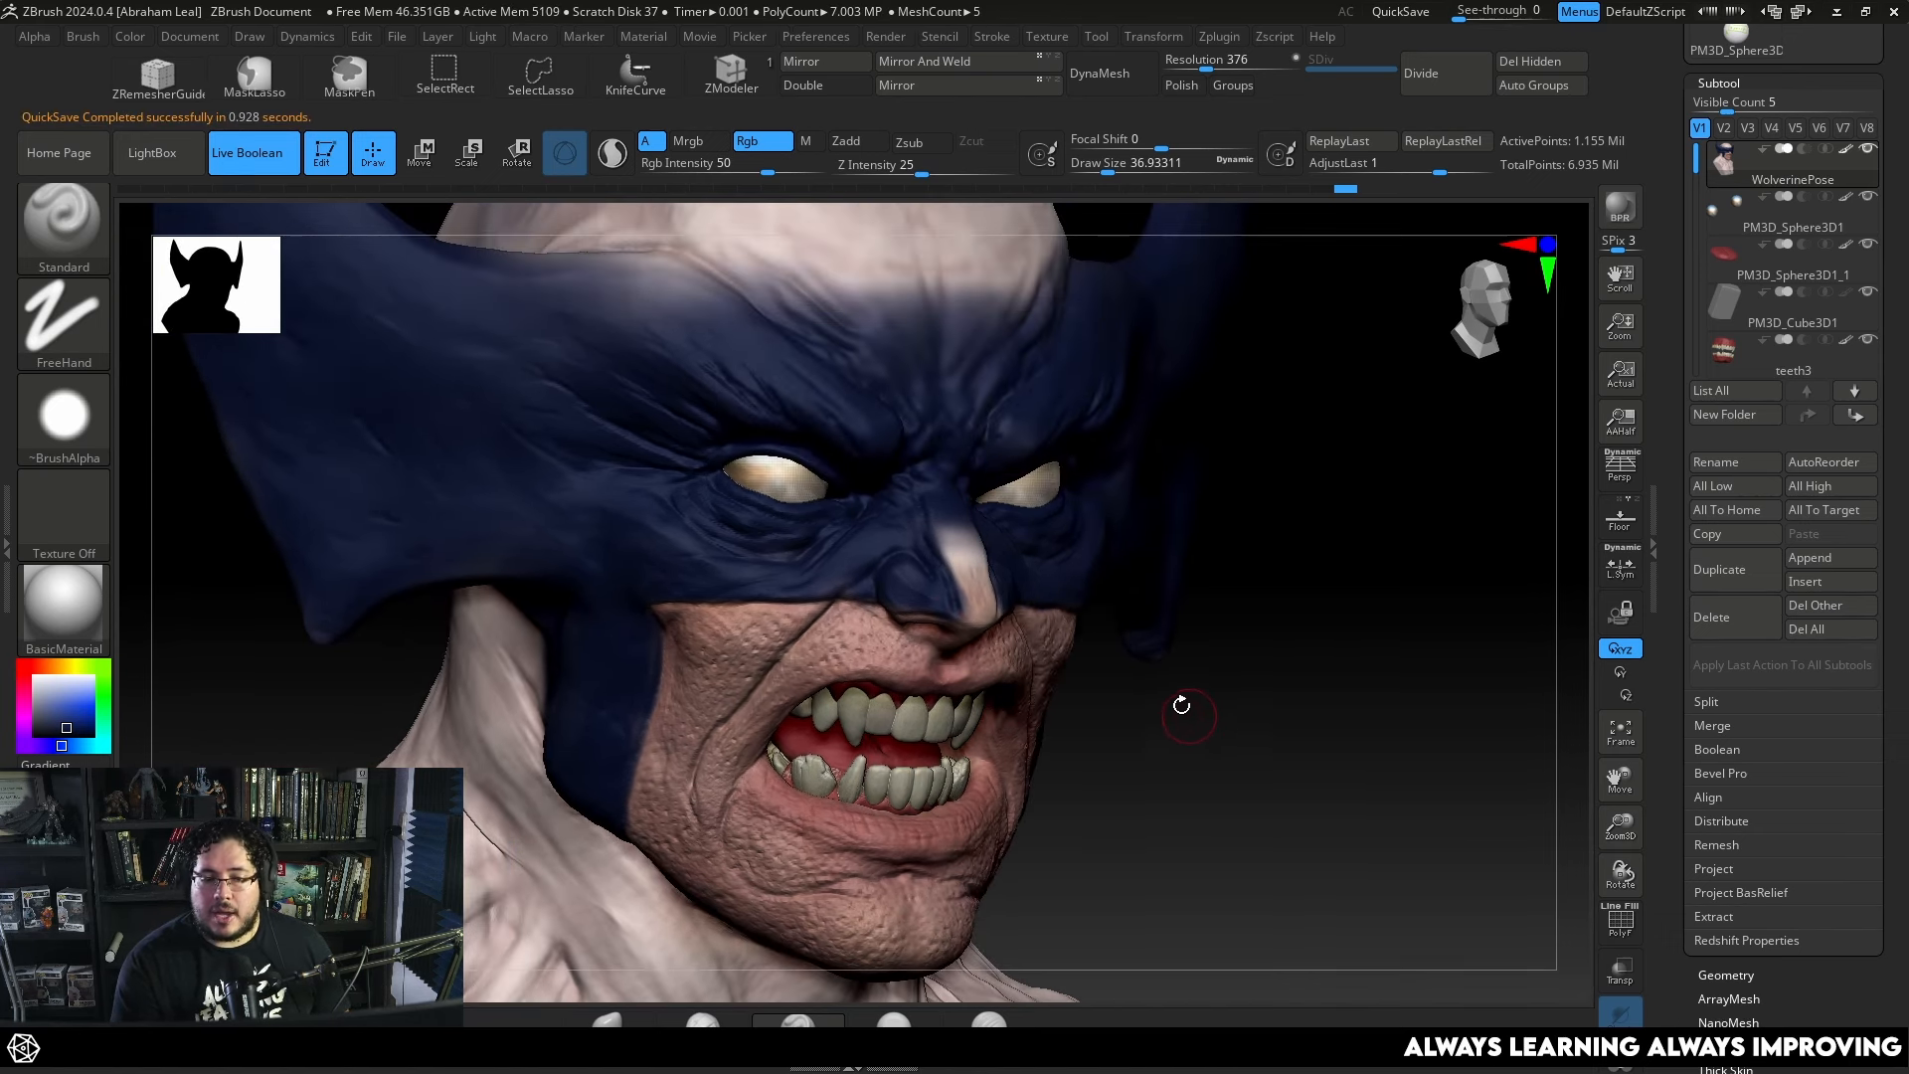
{"action": "left_click_drag", "start_coordinate": [1210, 656], "coordinate": [1211, 655], "text": "shift"}
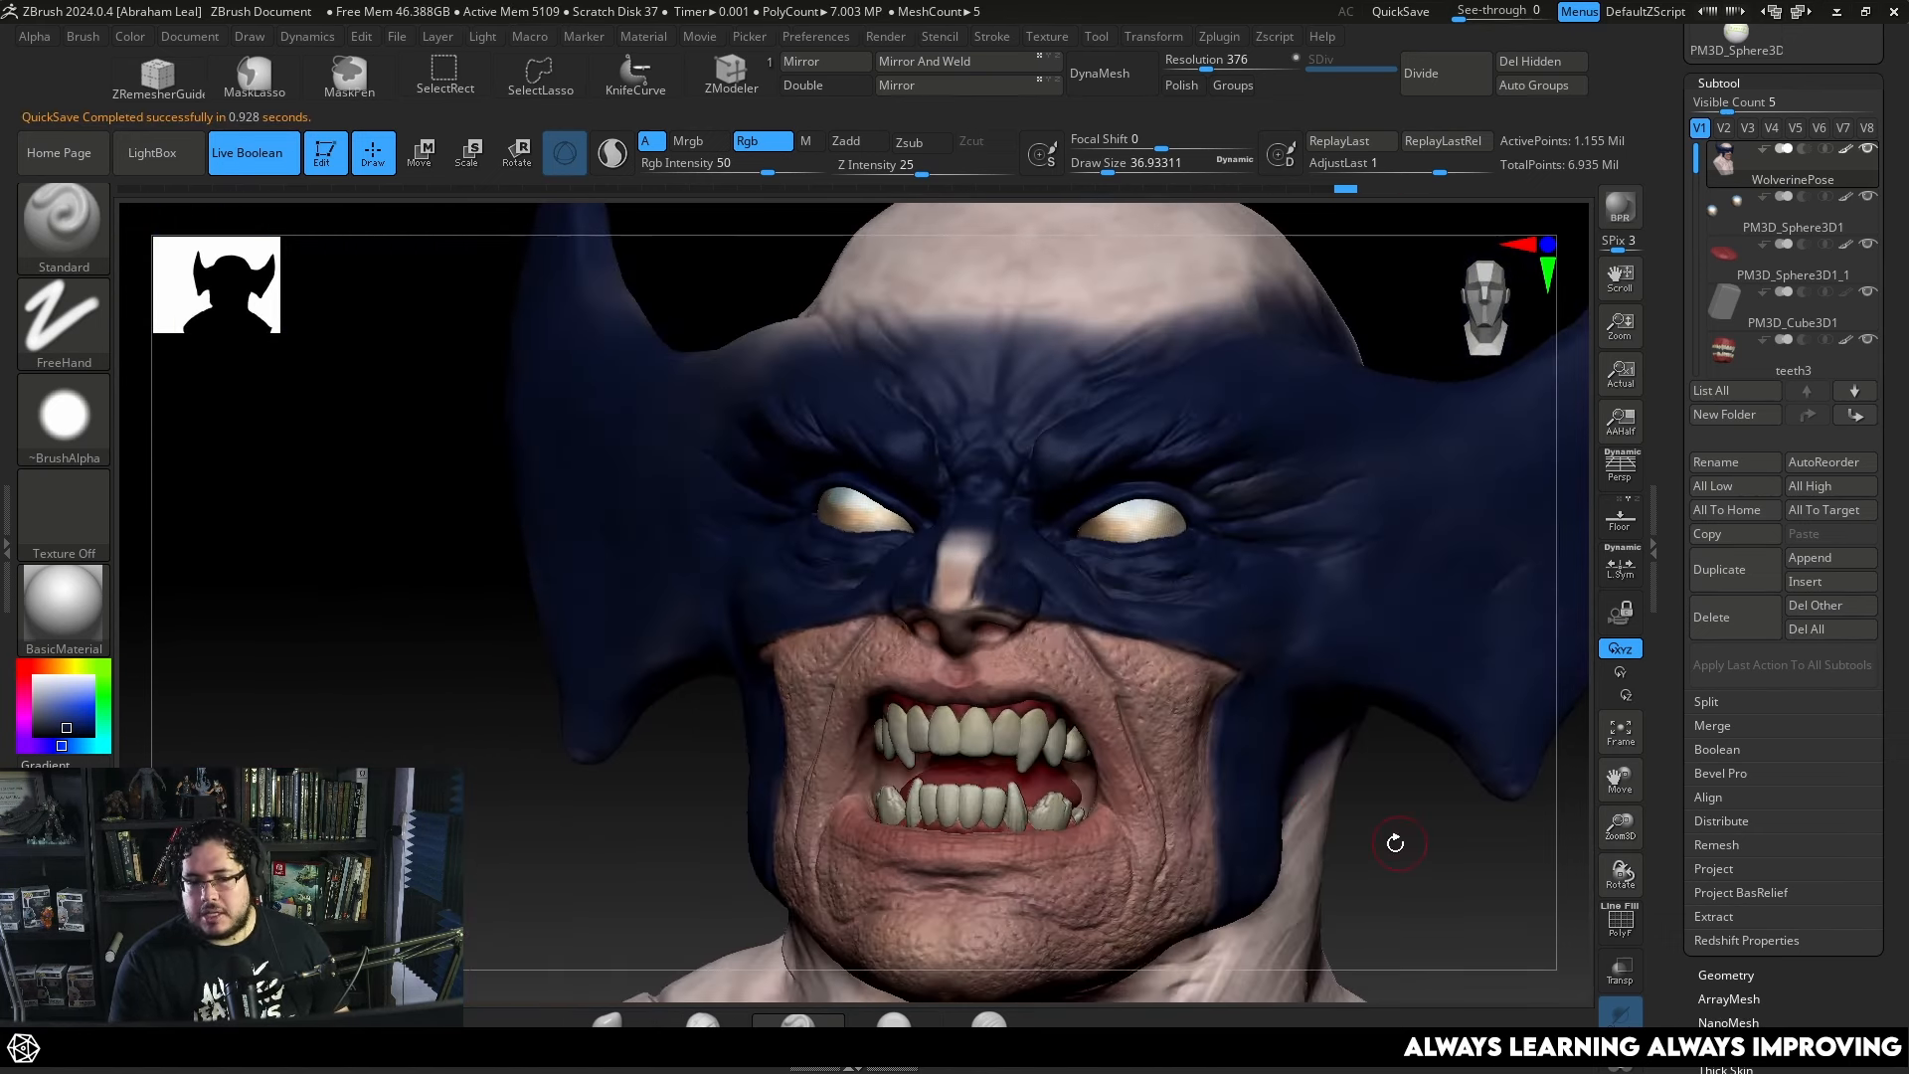
{"action": "left_click_drag", "start_coordinate": [1393, 835], "coordinate": [1195, 444]}
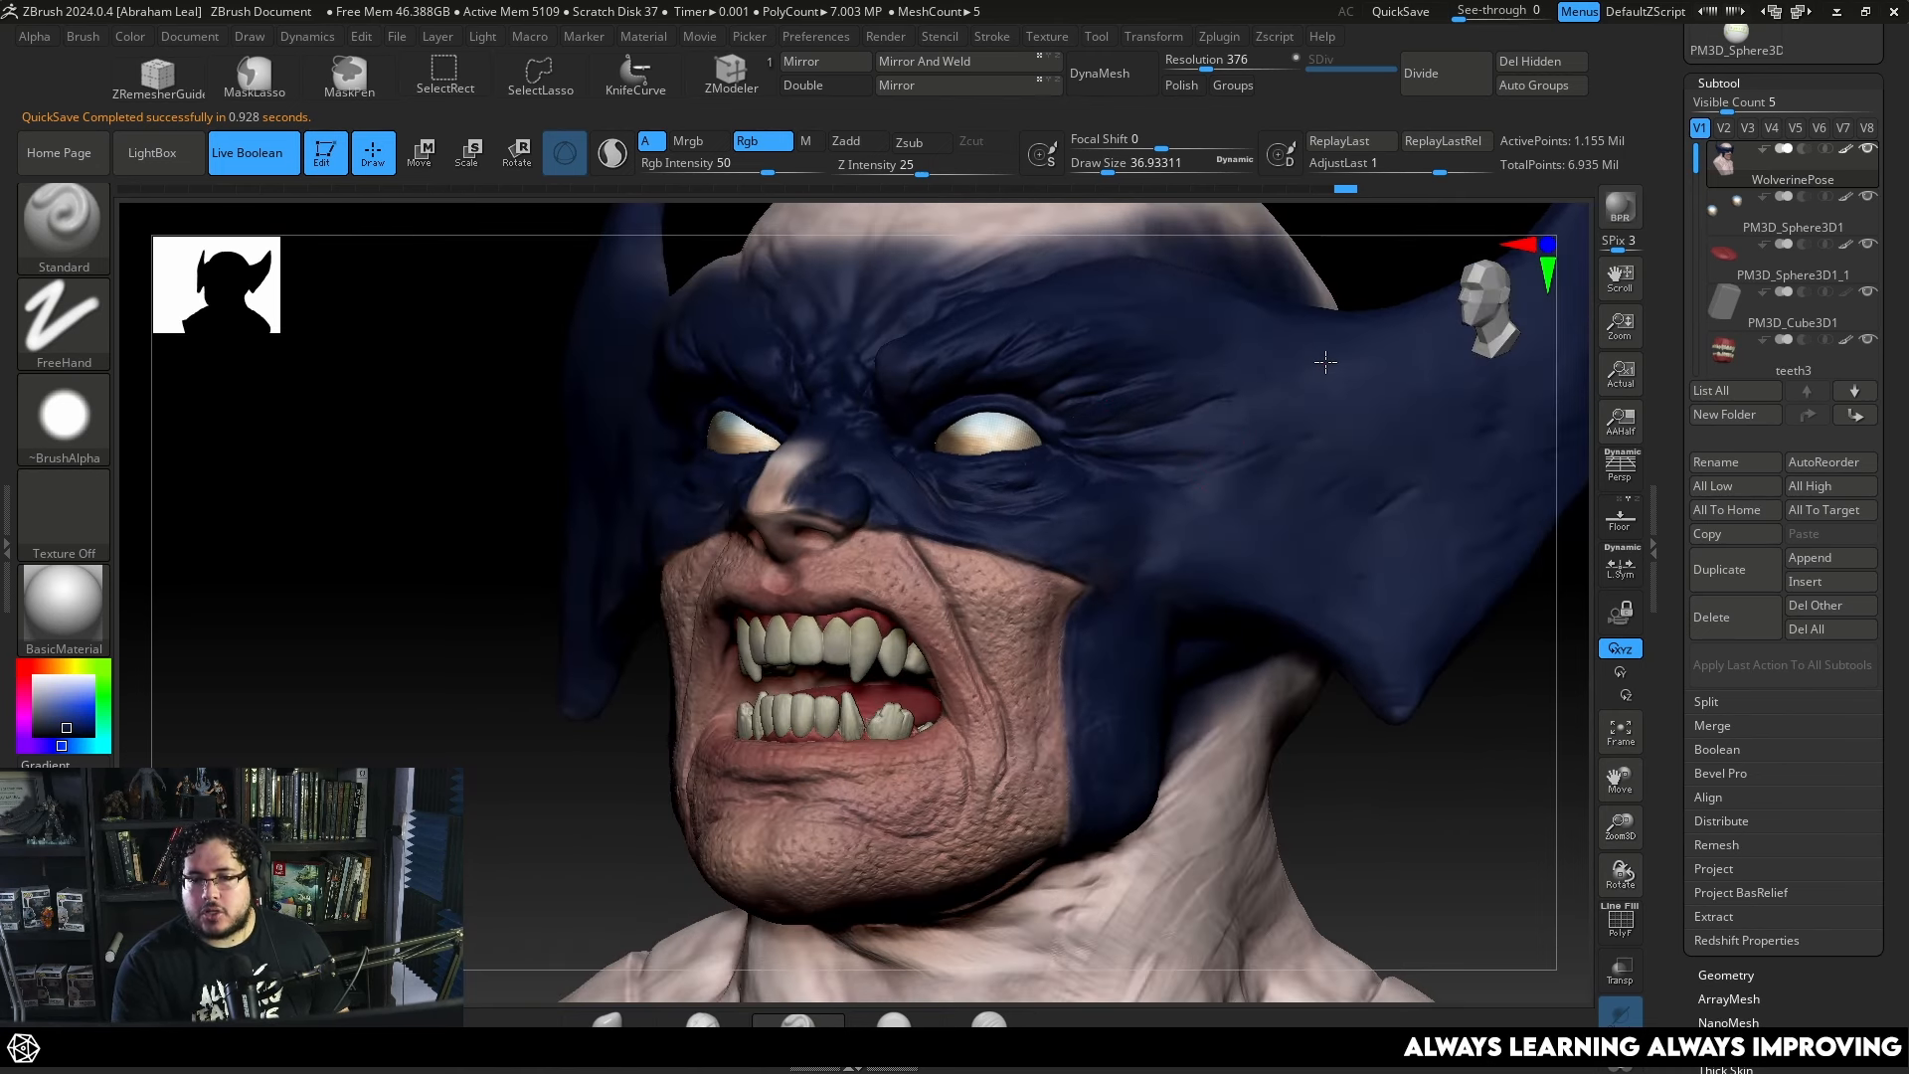
{"action": "left_click_drag", "start_coordinate": [1349, 783], "coordinate": [1365, 804]}
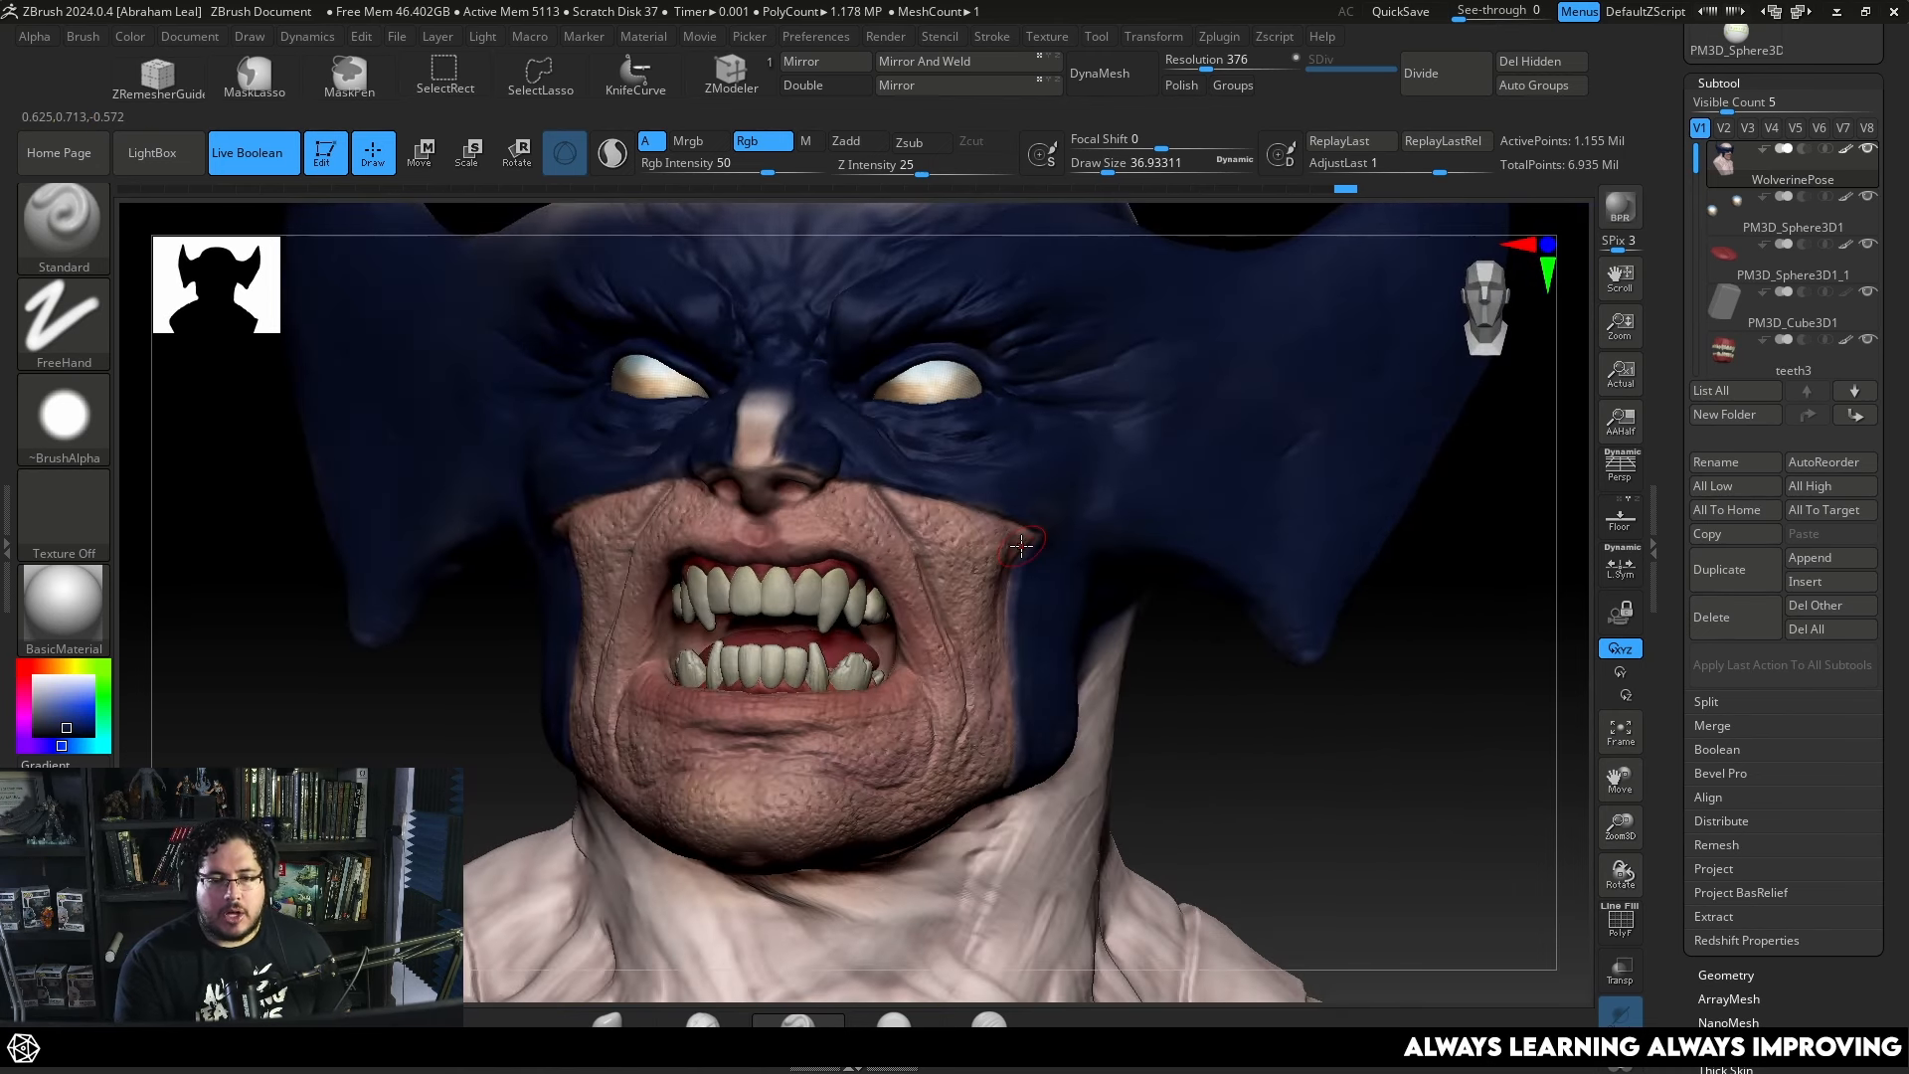
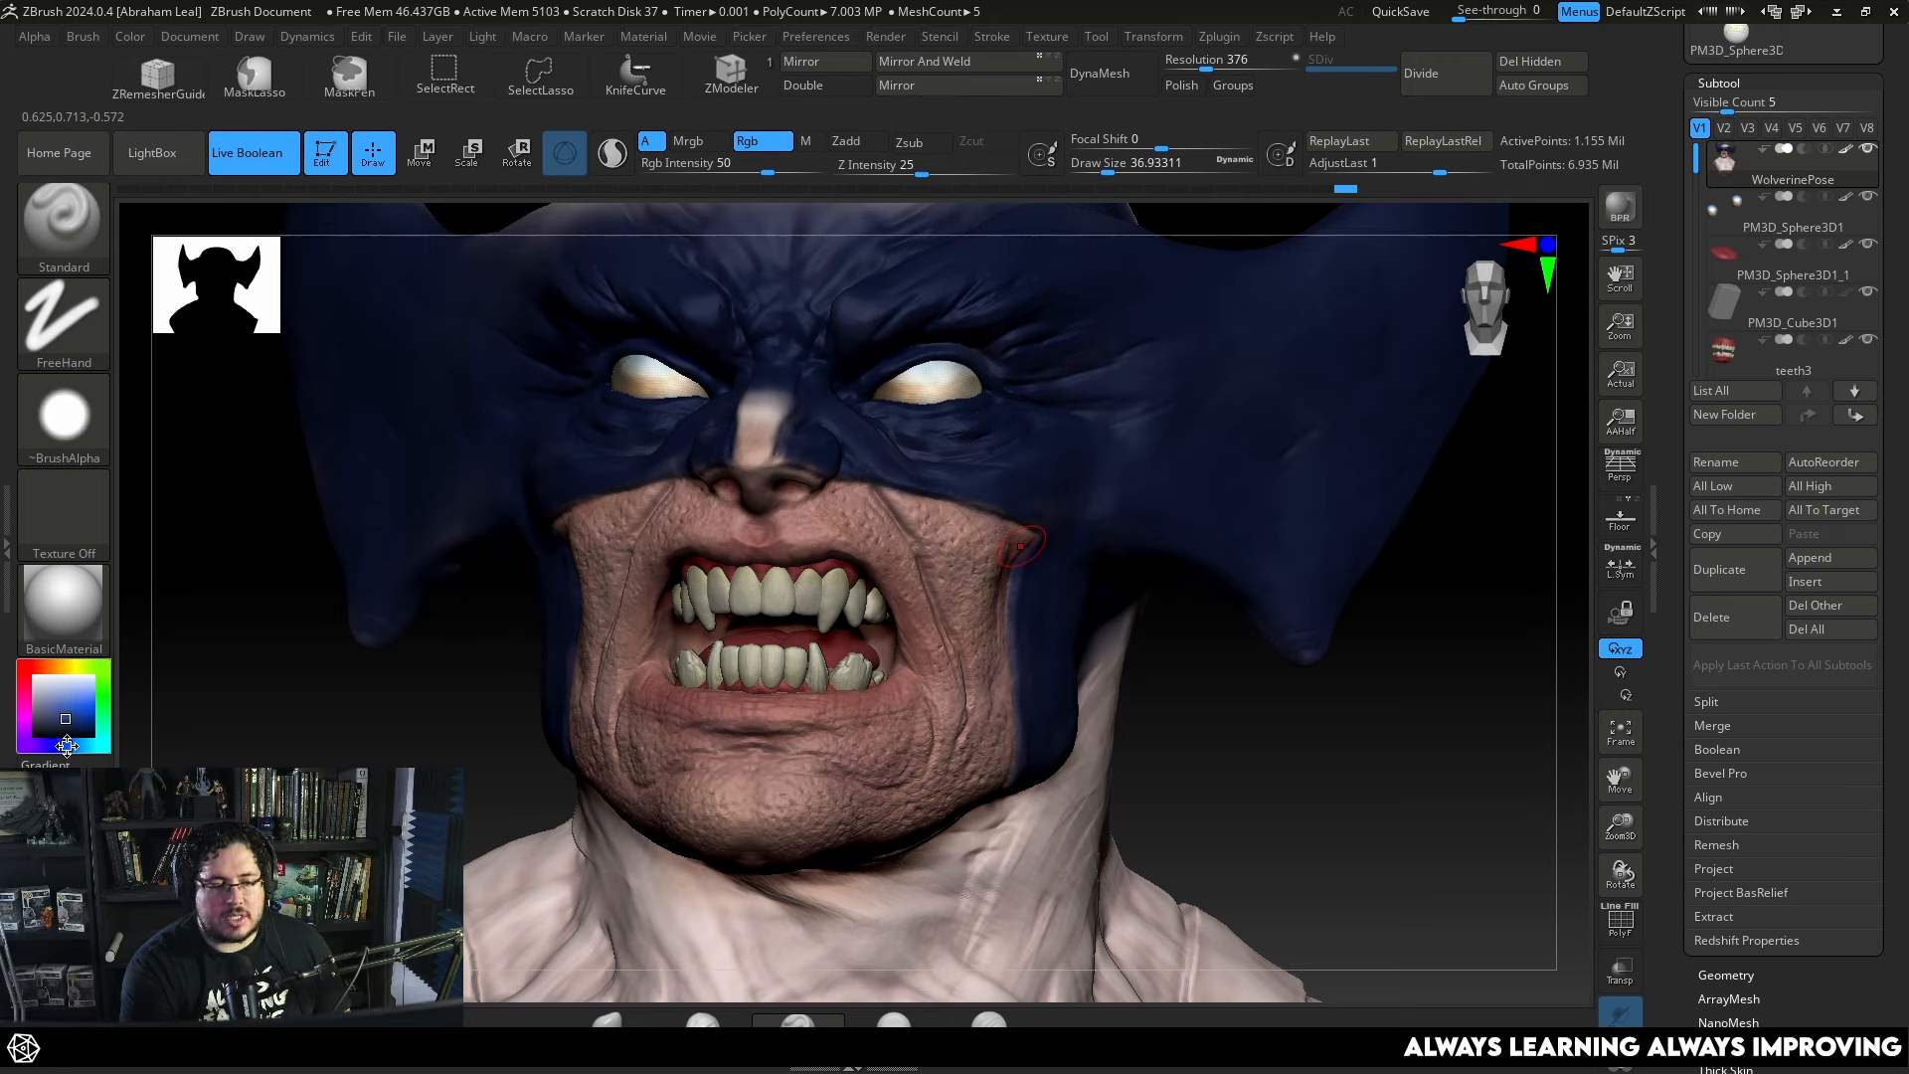
Raise the draw size to about 46 and brush blue over the mask's brow ridges.
{"action": "left_click_drag", "start_coordinate": [1220, 770], "coordinate": [1254, 845]}
{"action": "key", "text": "bracketright"}
{"action": "left_click_drag", "start_coordinate": [755, 447], "coordinate": [668, 403]}
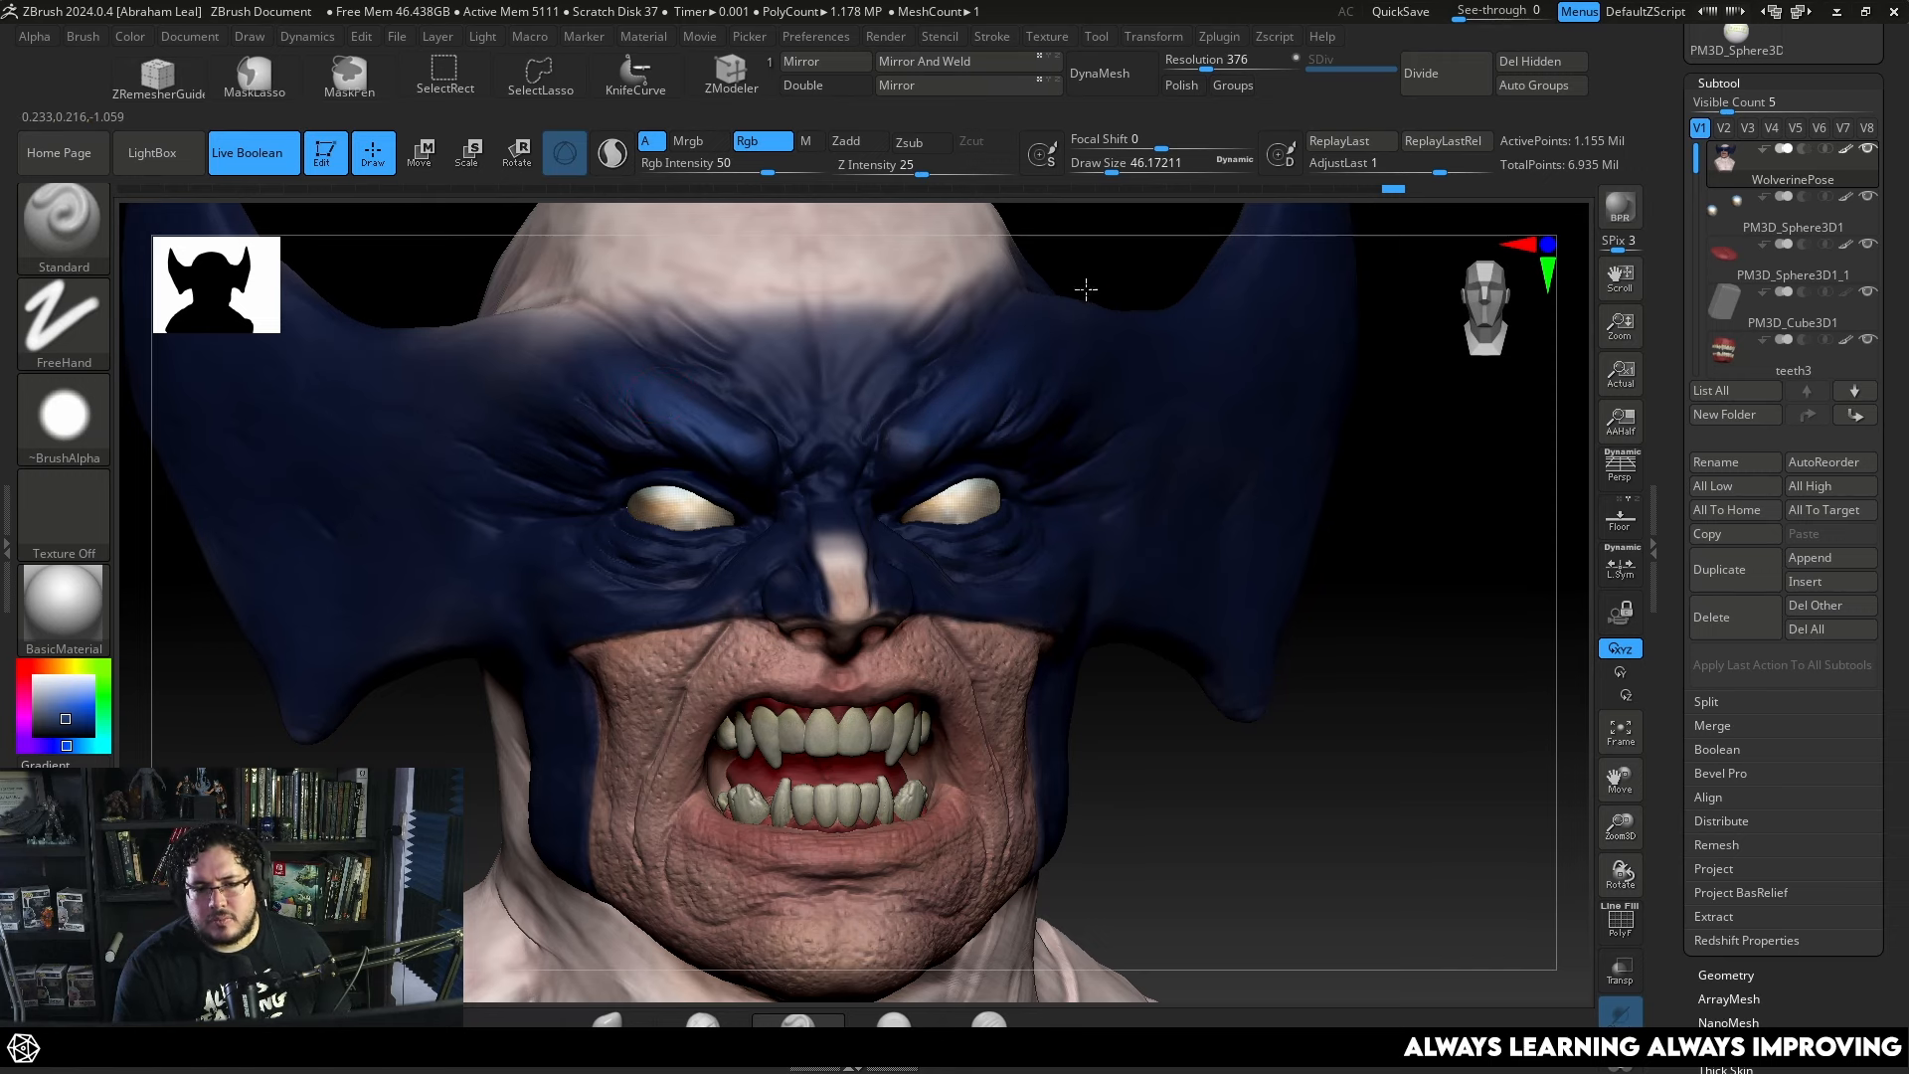
Brush blue over the mask folds around the character's right eye and nose, using draw sizes of about 16 and 33.
{"action": "left_click_drag", "start_coordinate": [1142, 725], "coordinate": [652, 565]}
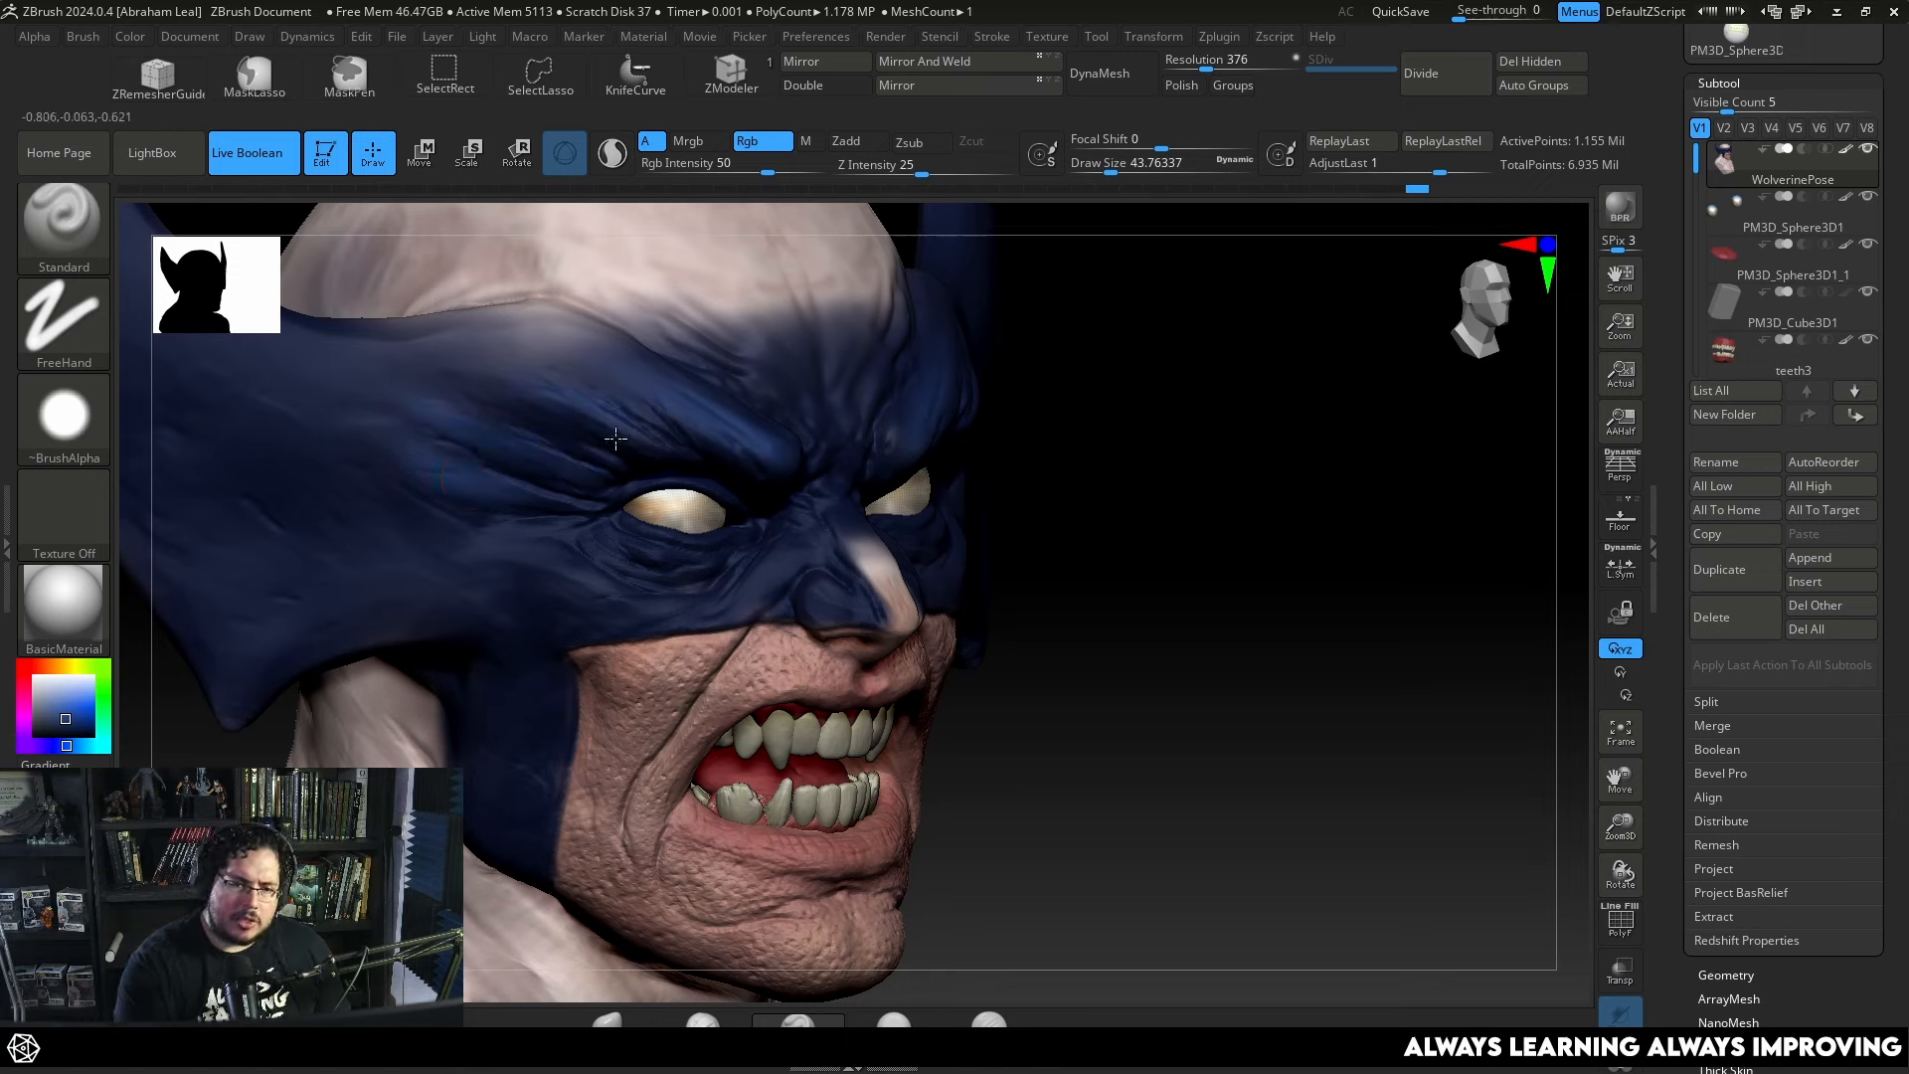
{"action": "left_click_drag", "start_coordinate": [822, 619], "coordinate": [827, 598]}
{"action": "key", "text": "s"}
{"action": "left_click_drag", "start_coordinate": [670, 579], "coordinate": [655, 579]}
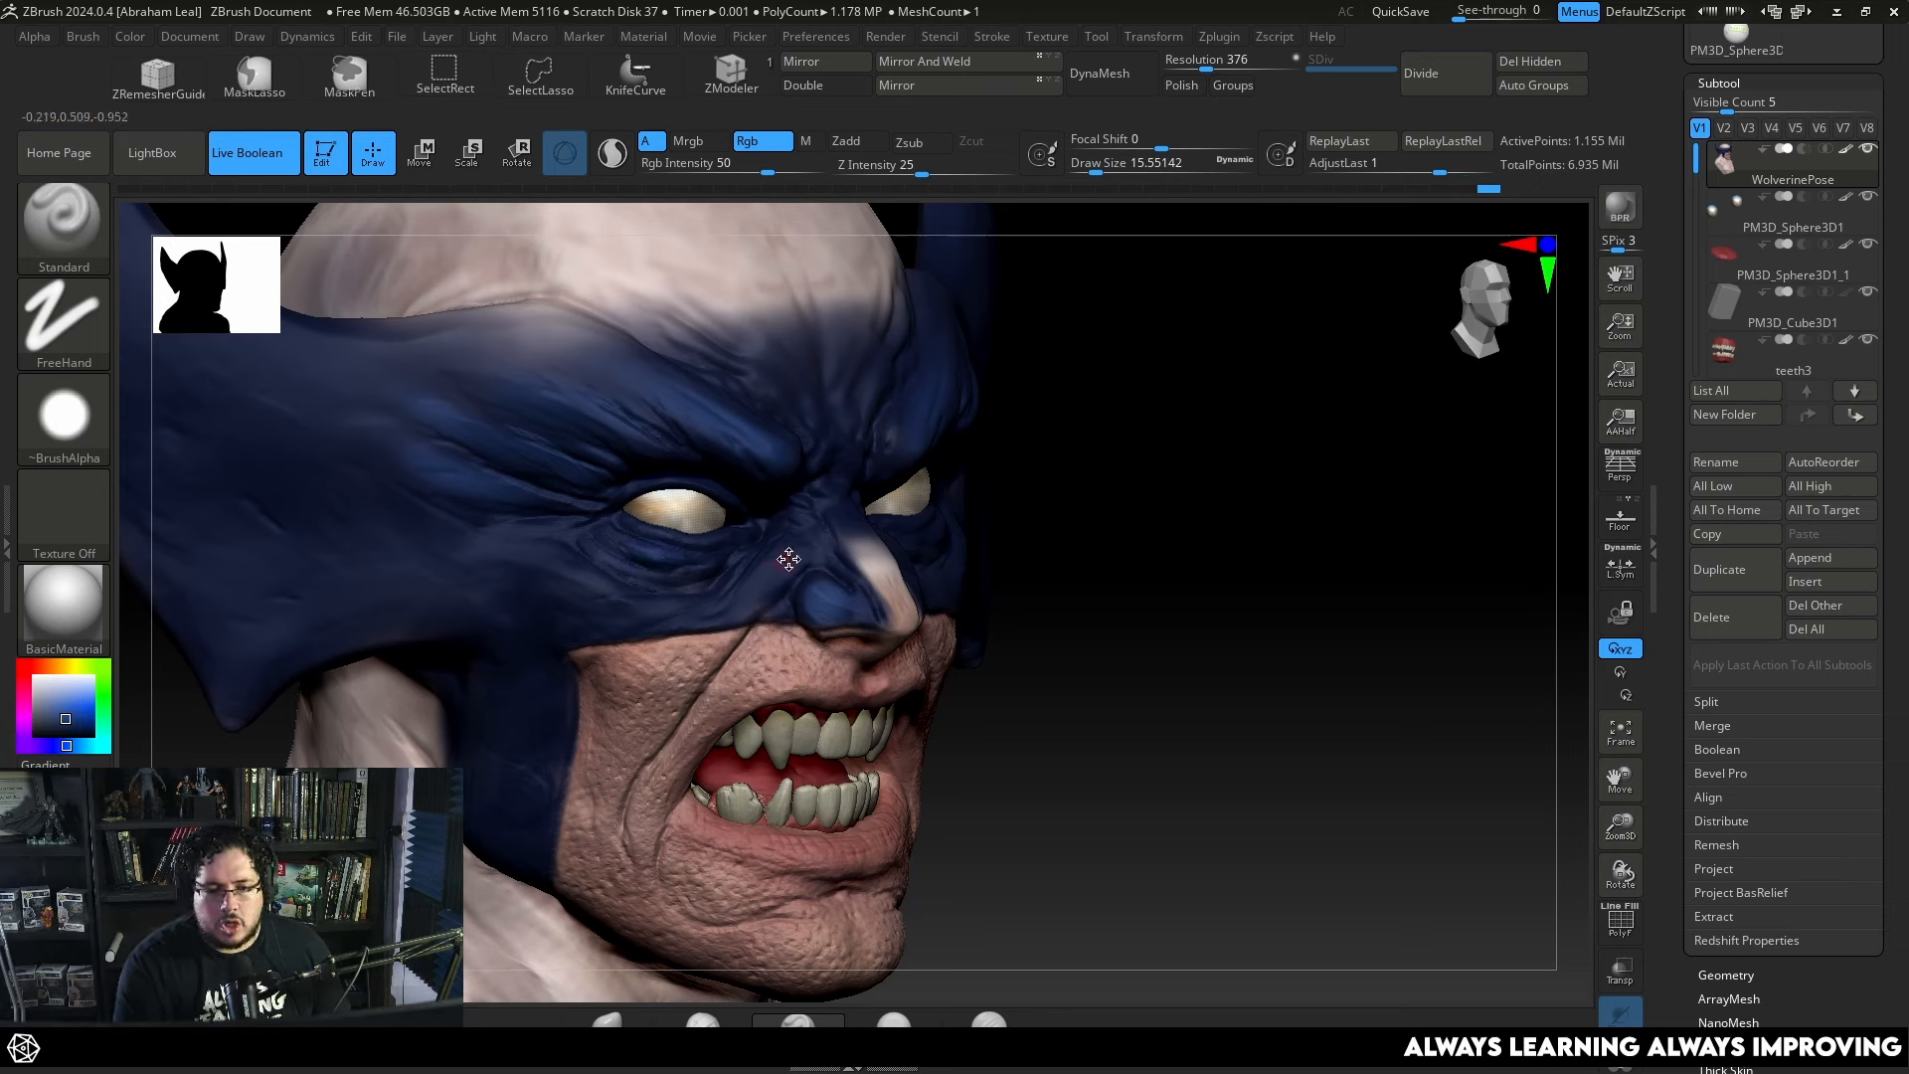
{"action": "key", "text": "s"}
{"action": "left_click_drag", "start_coordinate": [789, 560], "coordinate": [795, 539]}
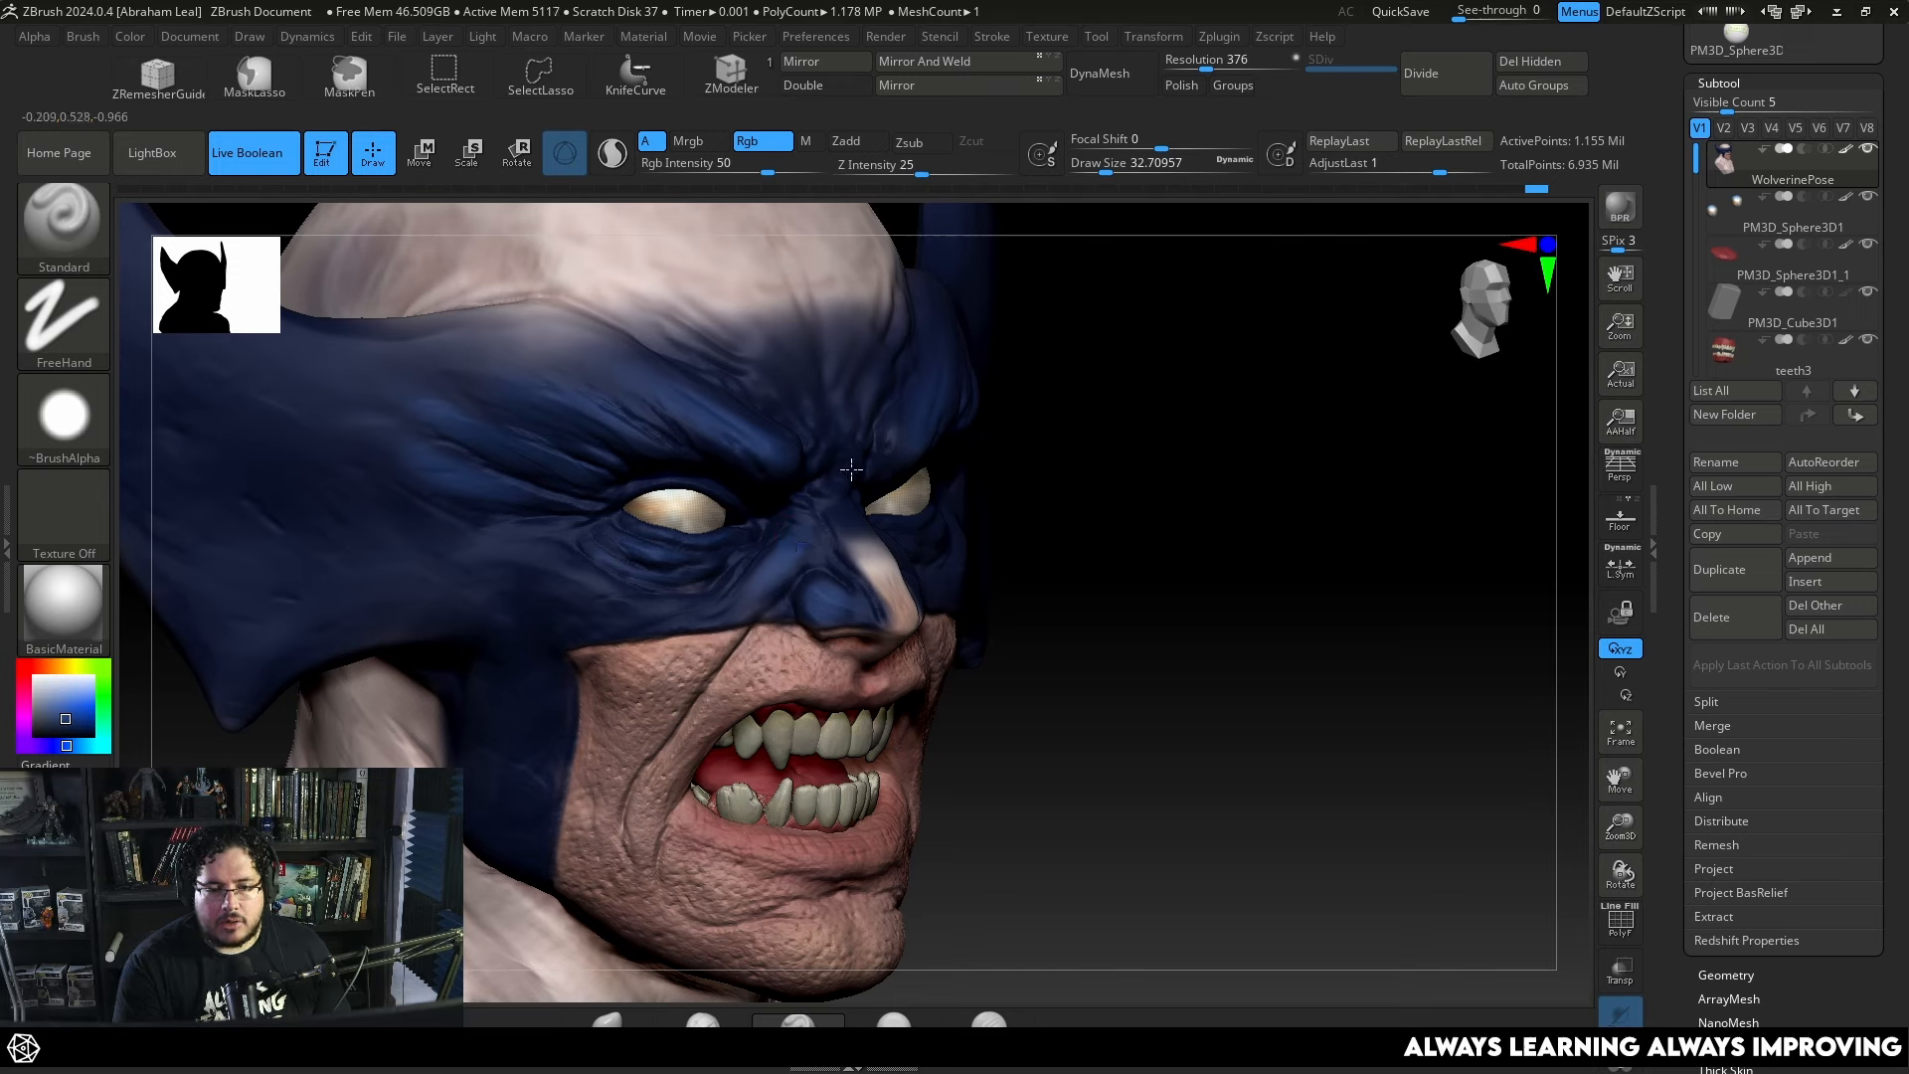
Set the draw size to about 51 and brush blue over the mask's right temple beside the eye.
{"action": "key", "text": "space"}
{"action": "left_click_drag", "start_coordinate": [525, 563], "coordinate": [514, 557]}
{"action": "key", "text": "space"}
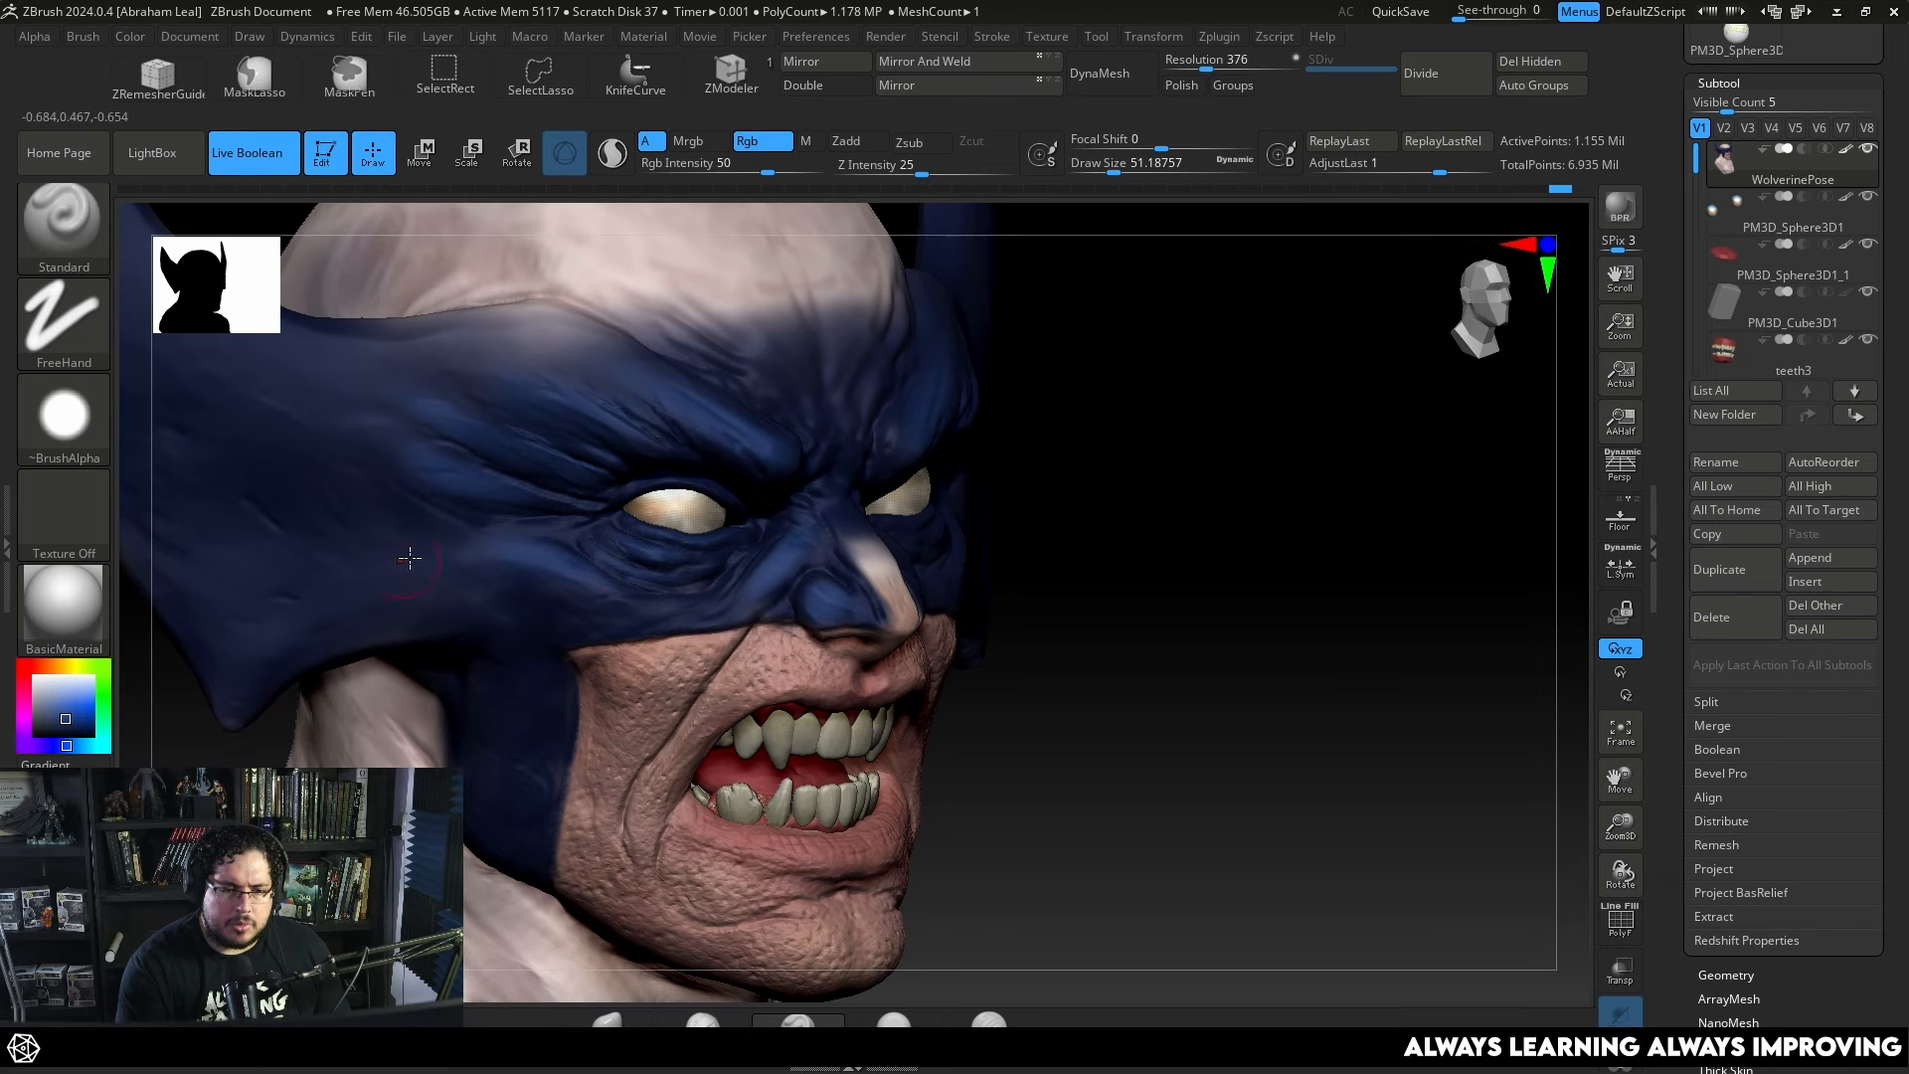
Enlarge the draw size to about 128 and extend the dark blue up across the forehead and right temple.
{"action": "mouse_move", "coordinate": [1110, 639]}
{"action": "left_mouse_down"}
{"action": "mouse_move", "coordinate": [1091, 605]}
{"action": "mouse_move", "coordinate": [1023, 660]}
{"action": "mouse_move", "coordinate": [1053, 486]}
{"action": "mouse_move", "coordinate": [1138, 659]}
{"action": "mouse_move", "coordinate": [895, 587]}
{"action": "left_mouse_up"}
{"action": "key", "text": "space"}
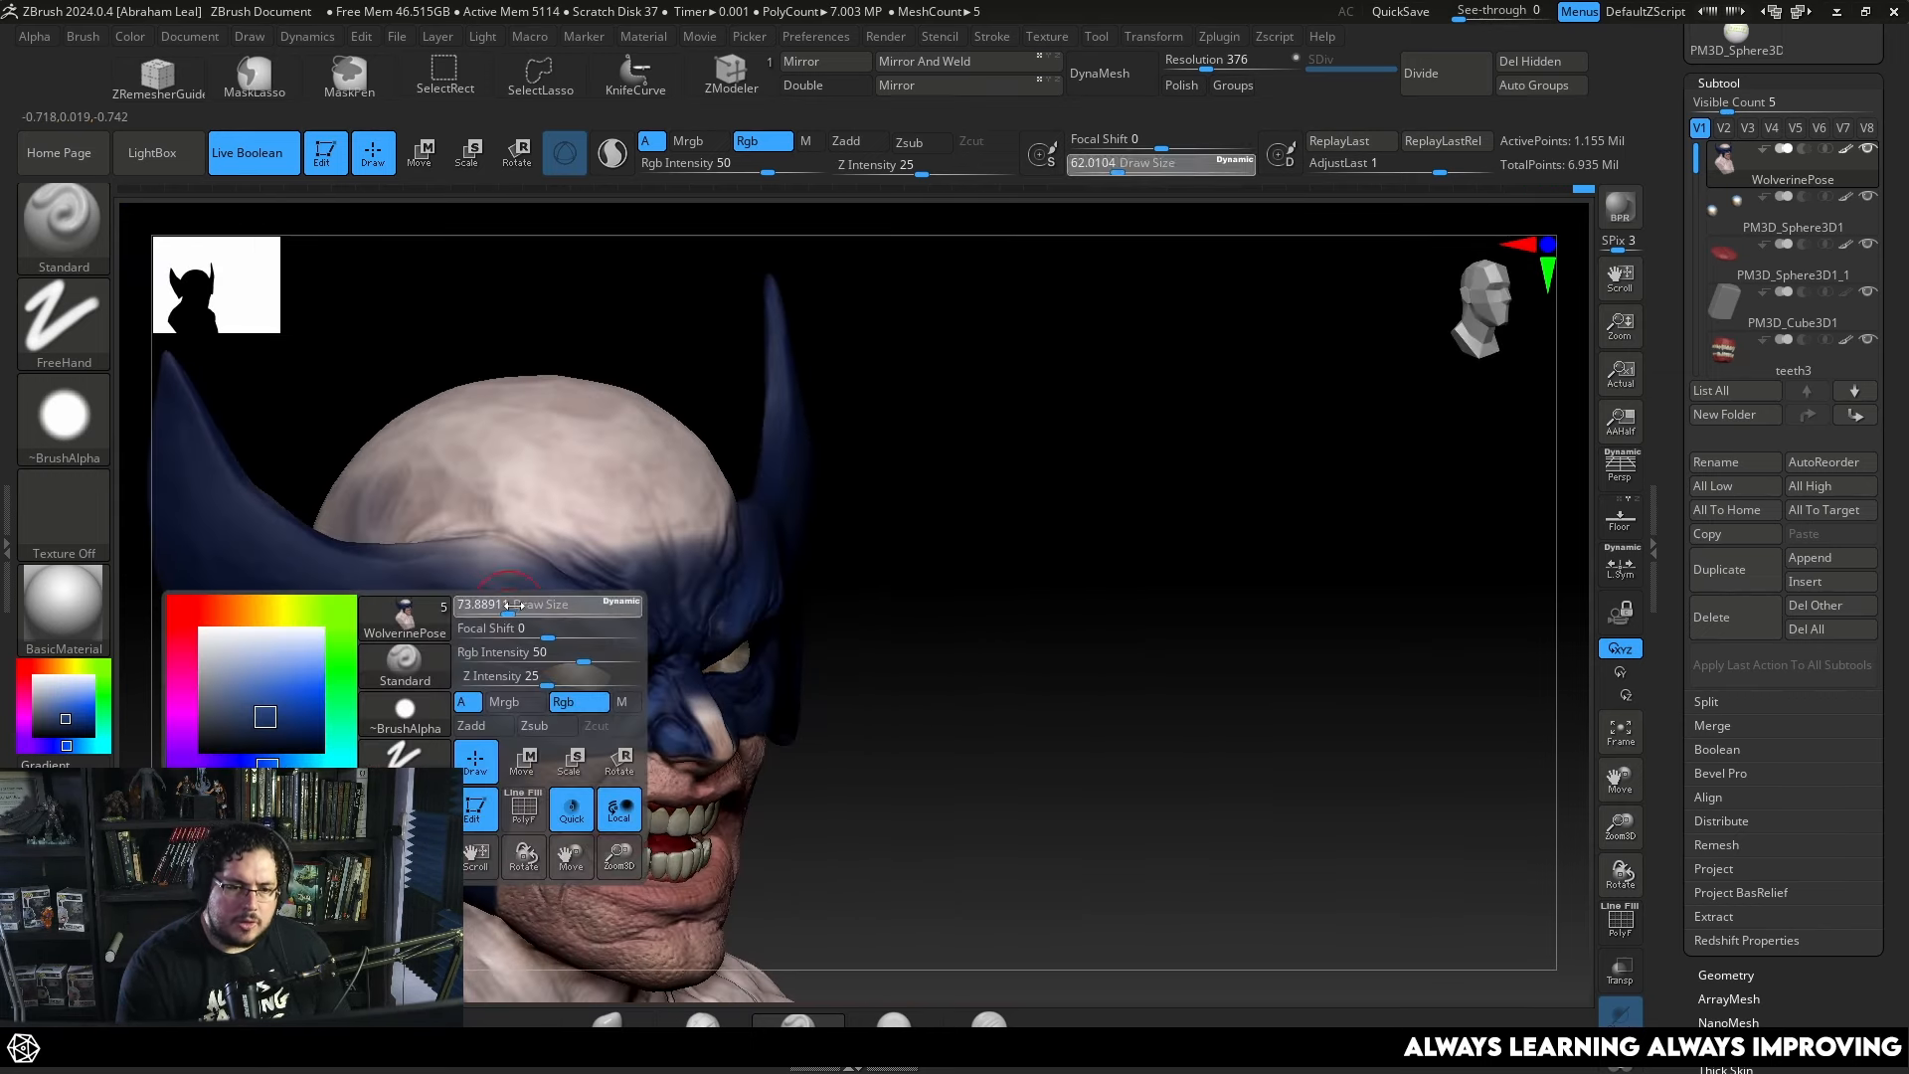
{"action": "left_click_drag", "start_coordinate": [502, 595], "coordinate": [536, 593]}
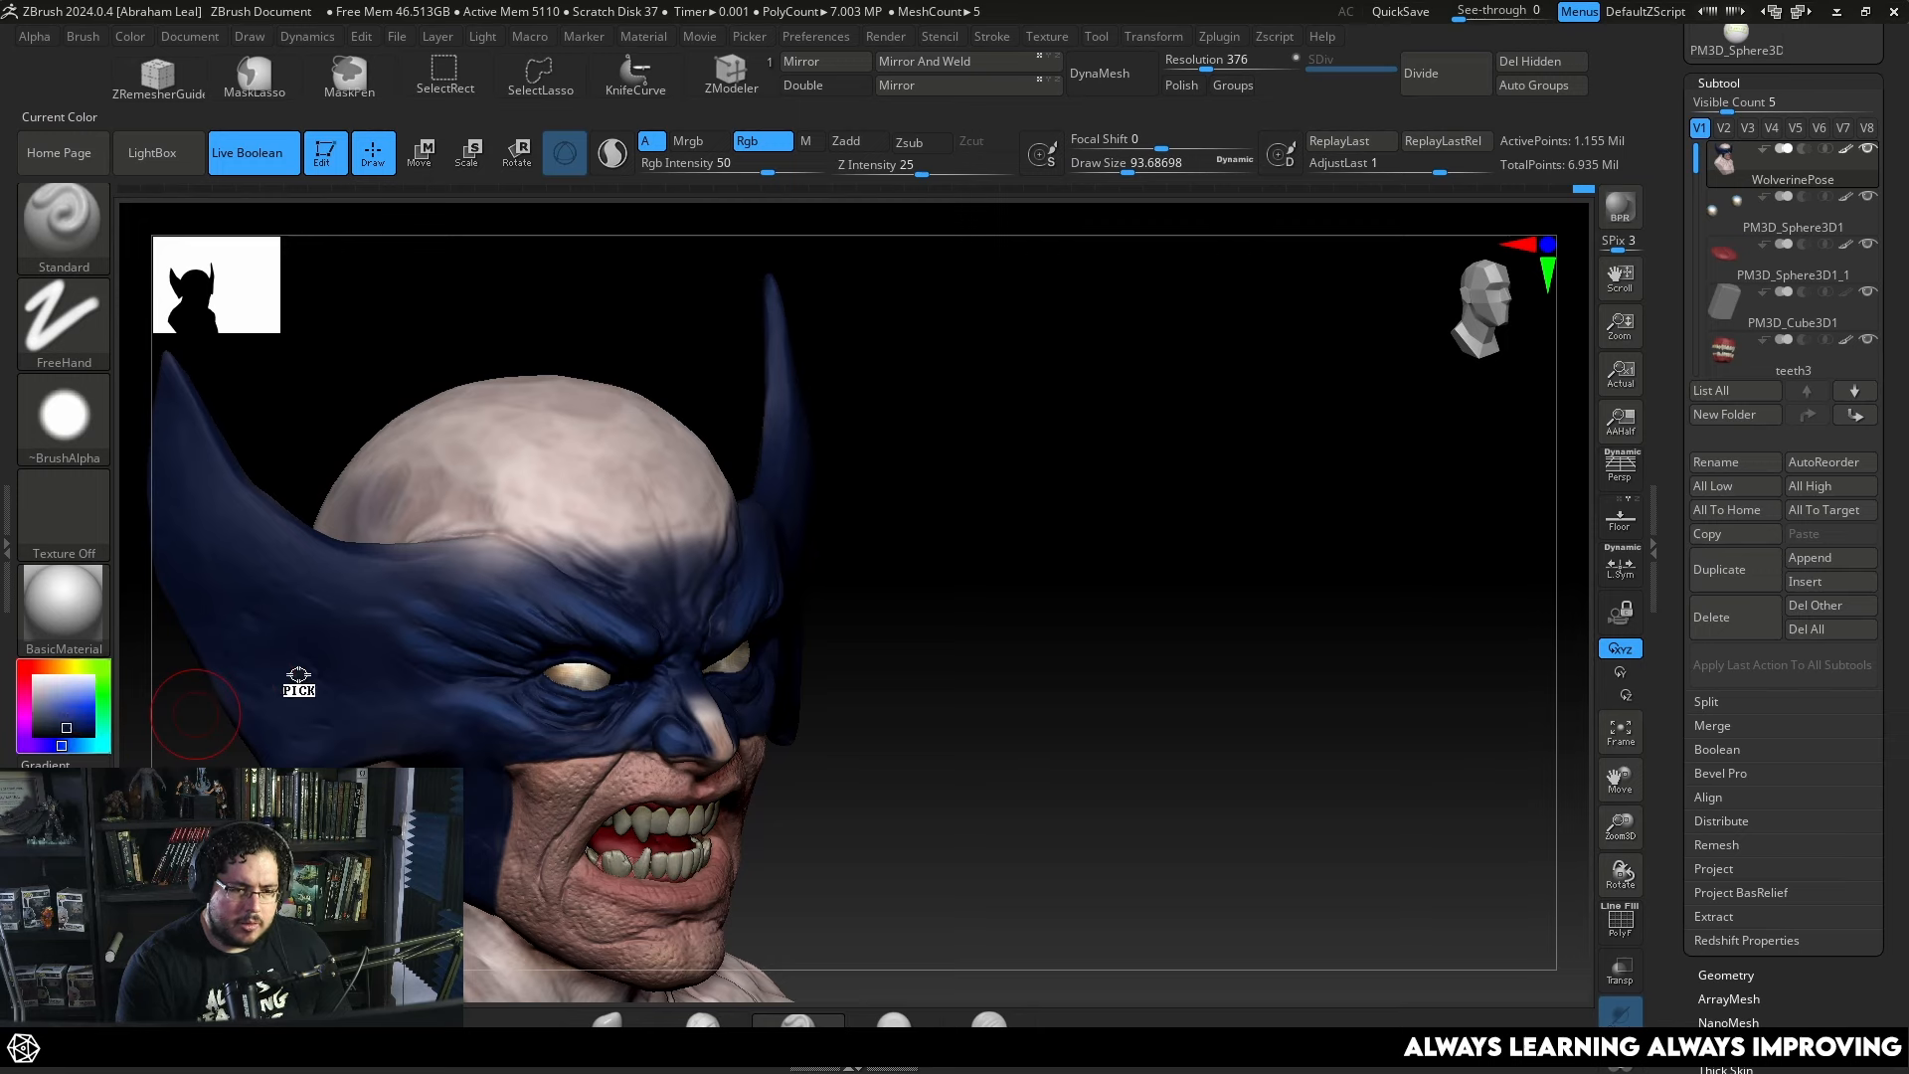
{"action": "key", "text": "space"}
{"action": "mouse_move", "coordinate": [416, 533]}
{"action": "left_mouse_down"}
{"action": "mouse_move", "coordinate": [448, 532]}
{"action": "mouse_move", "coordinate": [422, 527]}
{"action": "mouse_move", "coordinate": [437, 512]}
{"action": "mouse_move", "coordinate": [537, 527]}
{"action": "mouse_move", "coordinate": [512, 563]}
{"action": "mouse_move", "coordinate": [666, 519]}
{"action": "mouse_move", "coordinate": [735, 547]}
{"action": "left_mouse_up"}
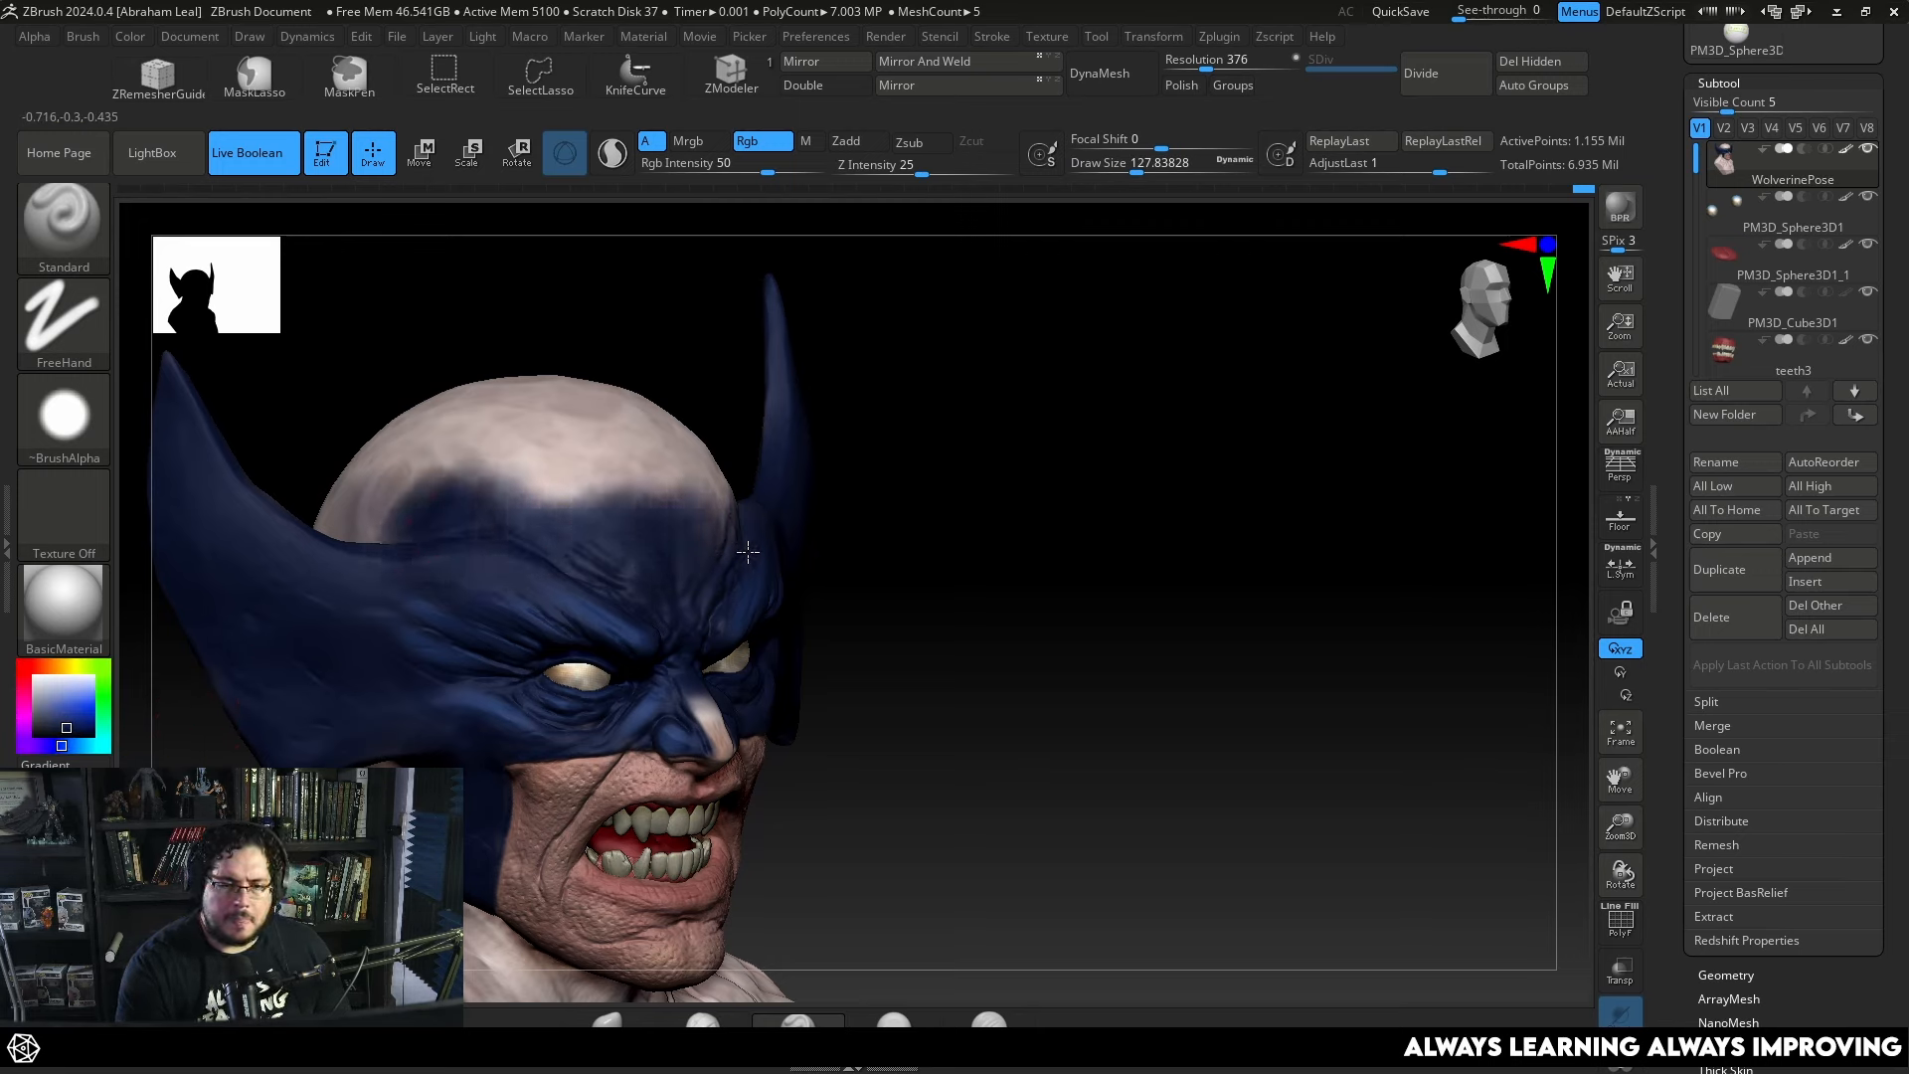
Cover the back and inner base of the fins and the forehead's side with dark blue at a draw size of about 128.
{"action": "right_click_drag", "start_coordinate": [749, 551], "coordinate": [748, 676]}
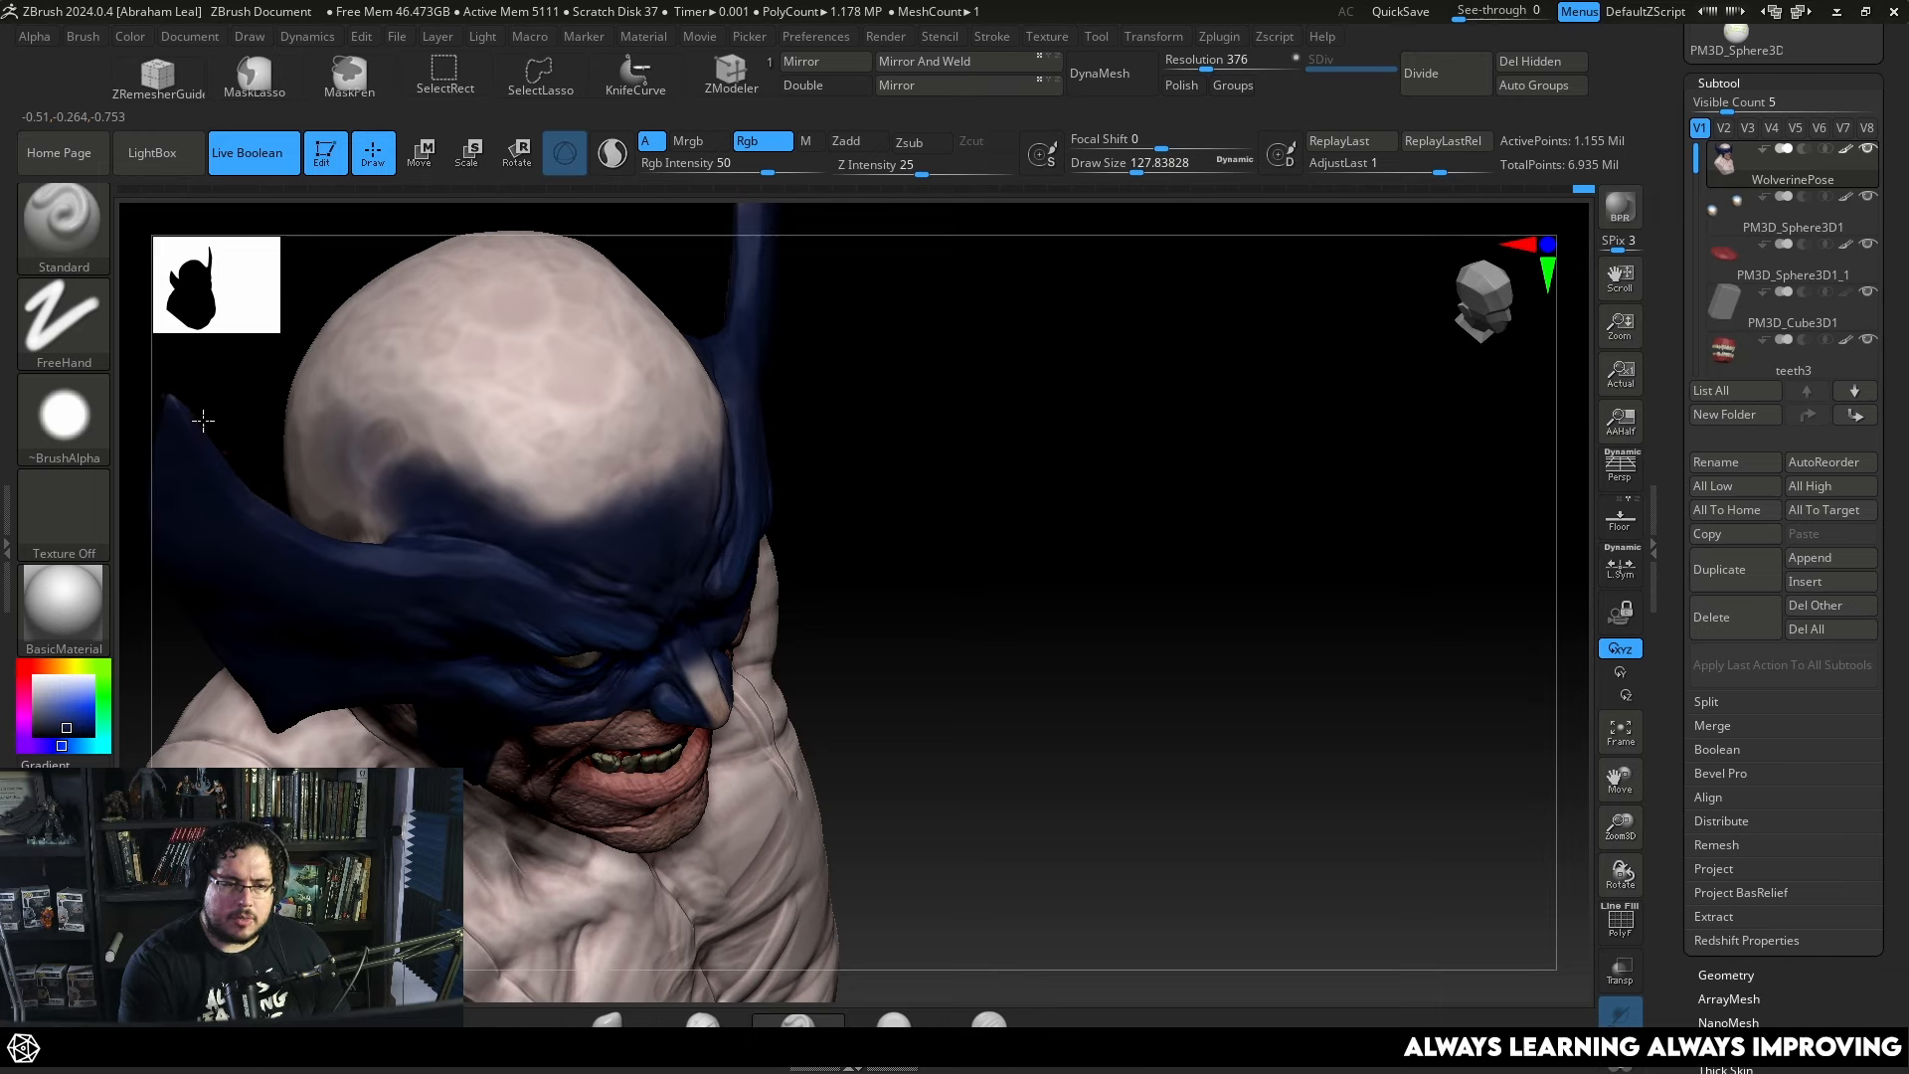
{"action": "right_click_drag", "start_coordinate": [511, 298], "coordinate": [591, 439]}
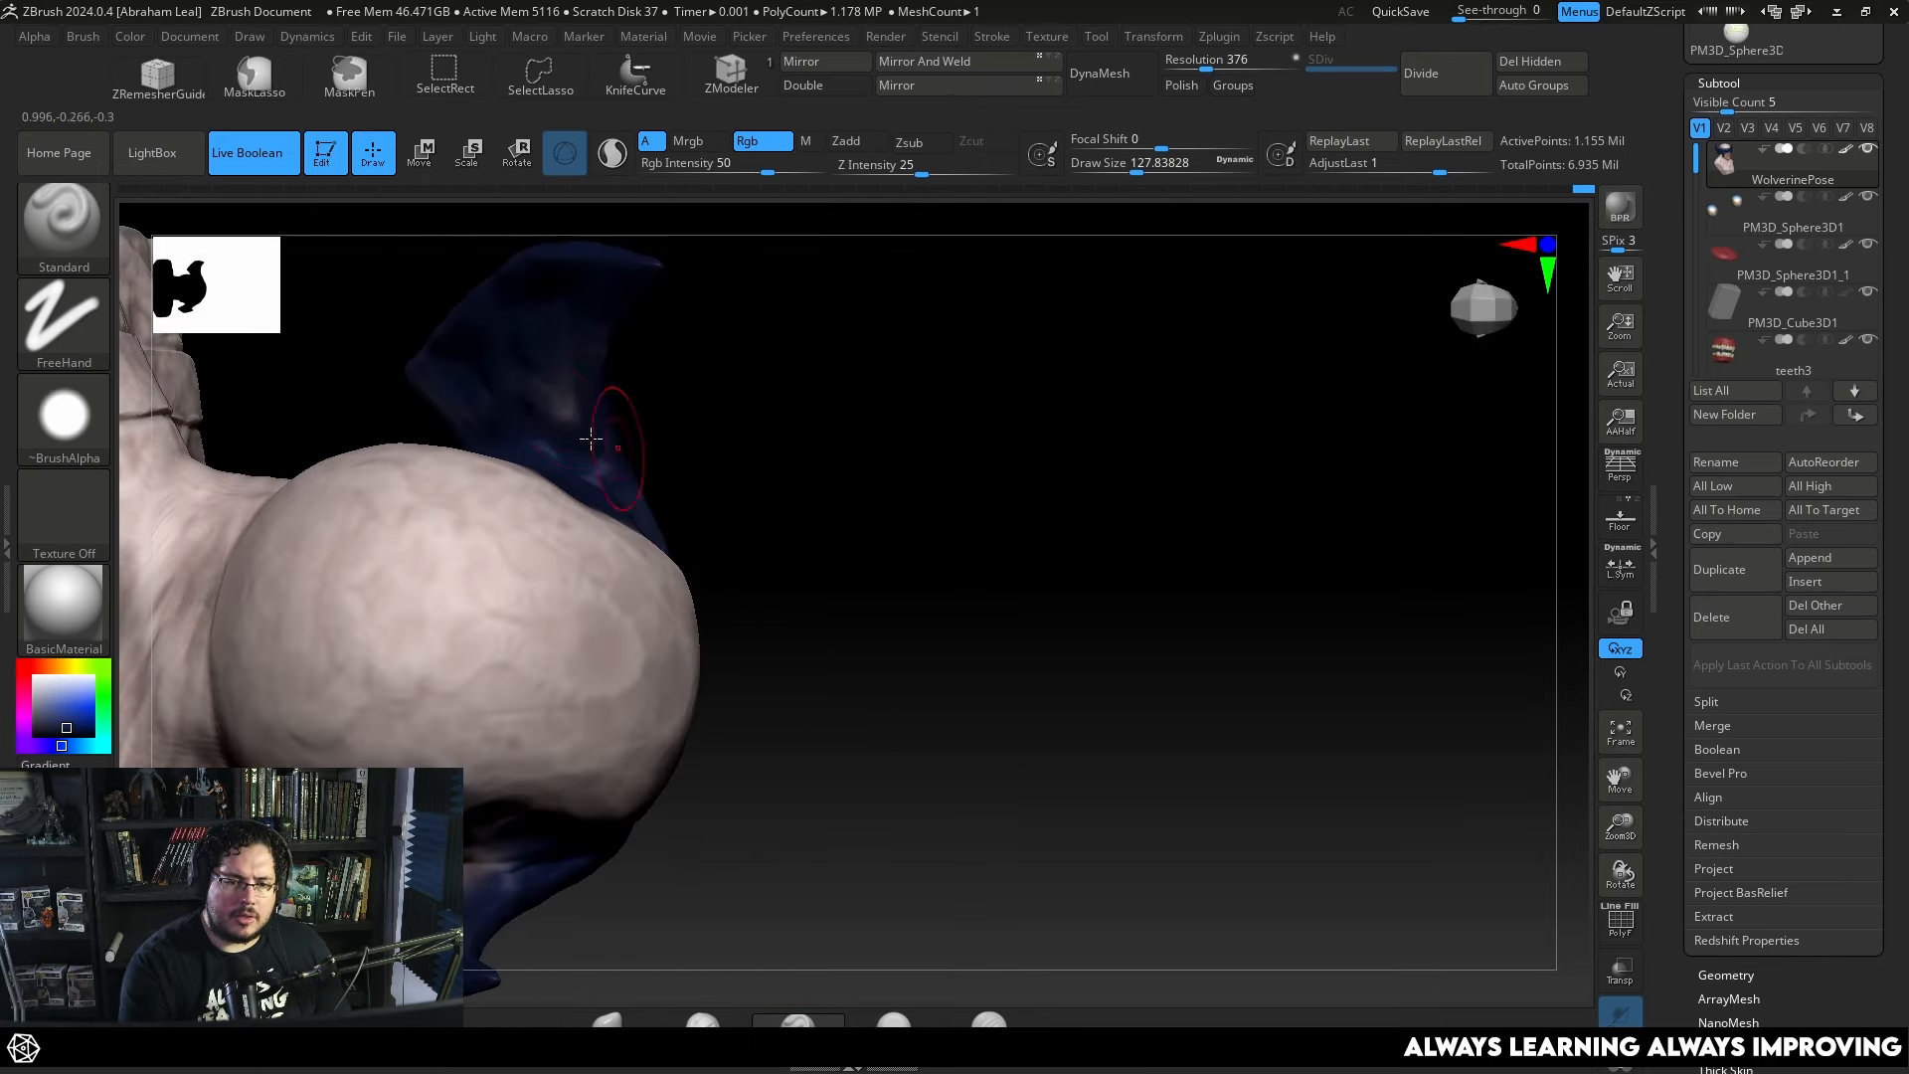
{"action": "left_click_drag", "start_coordinate": [591, 438], "coordinate": [564, 404]}
{"action": "mouse_move", "coordinate": [631, 353]}
{"action": "right_mouse_down"}
{"action": "mouse_move", "coordinate": [869, 481]}
{"action": "mouse_move", "coordinate": [796, 520]}
{"action": "right_mouse_up"}
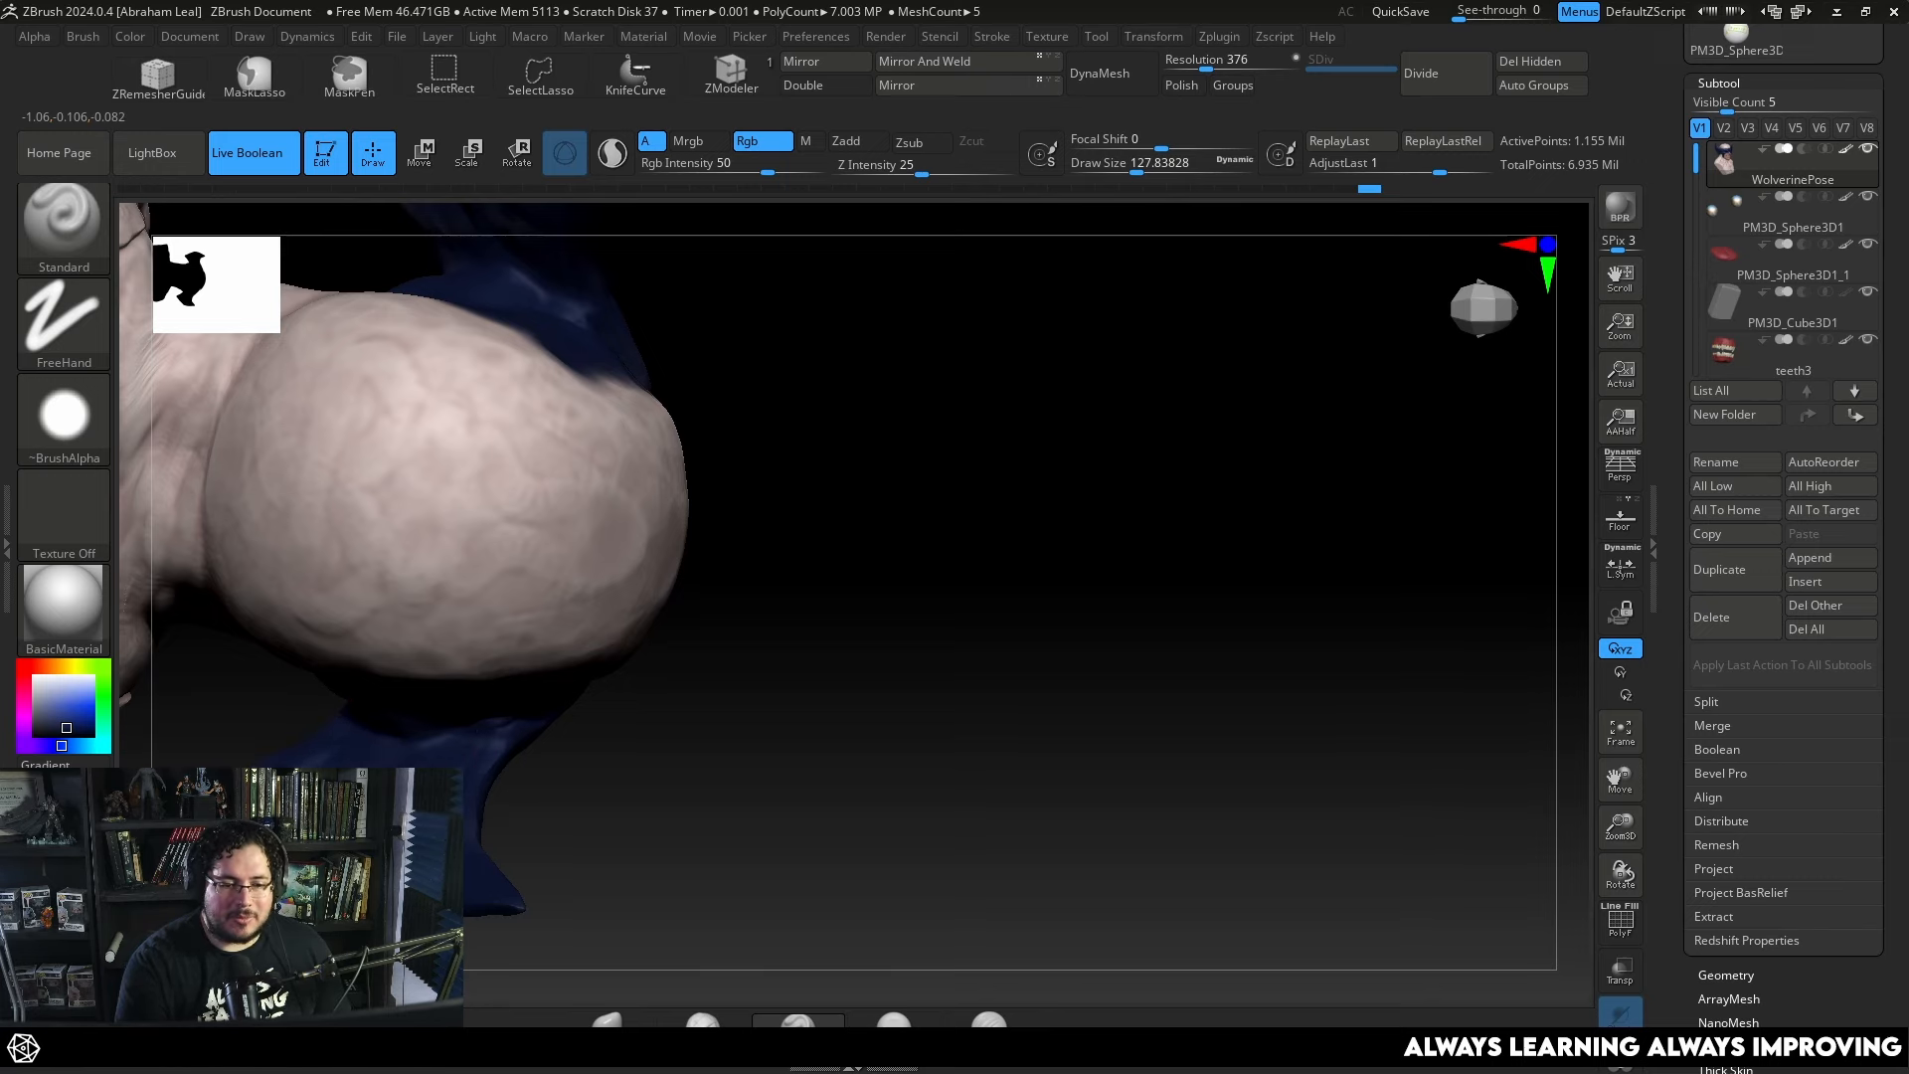
{"action": "right_click_drag", "start_coordinate": [523, 732], "coordinate": [516, 624]}
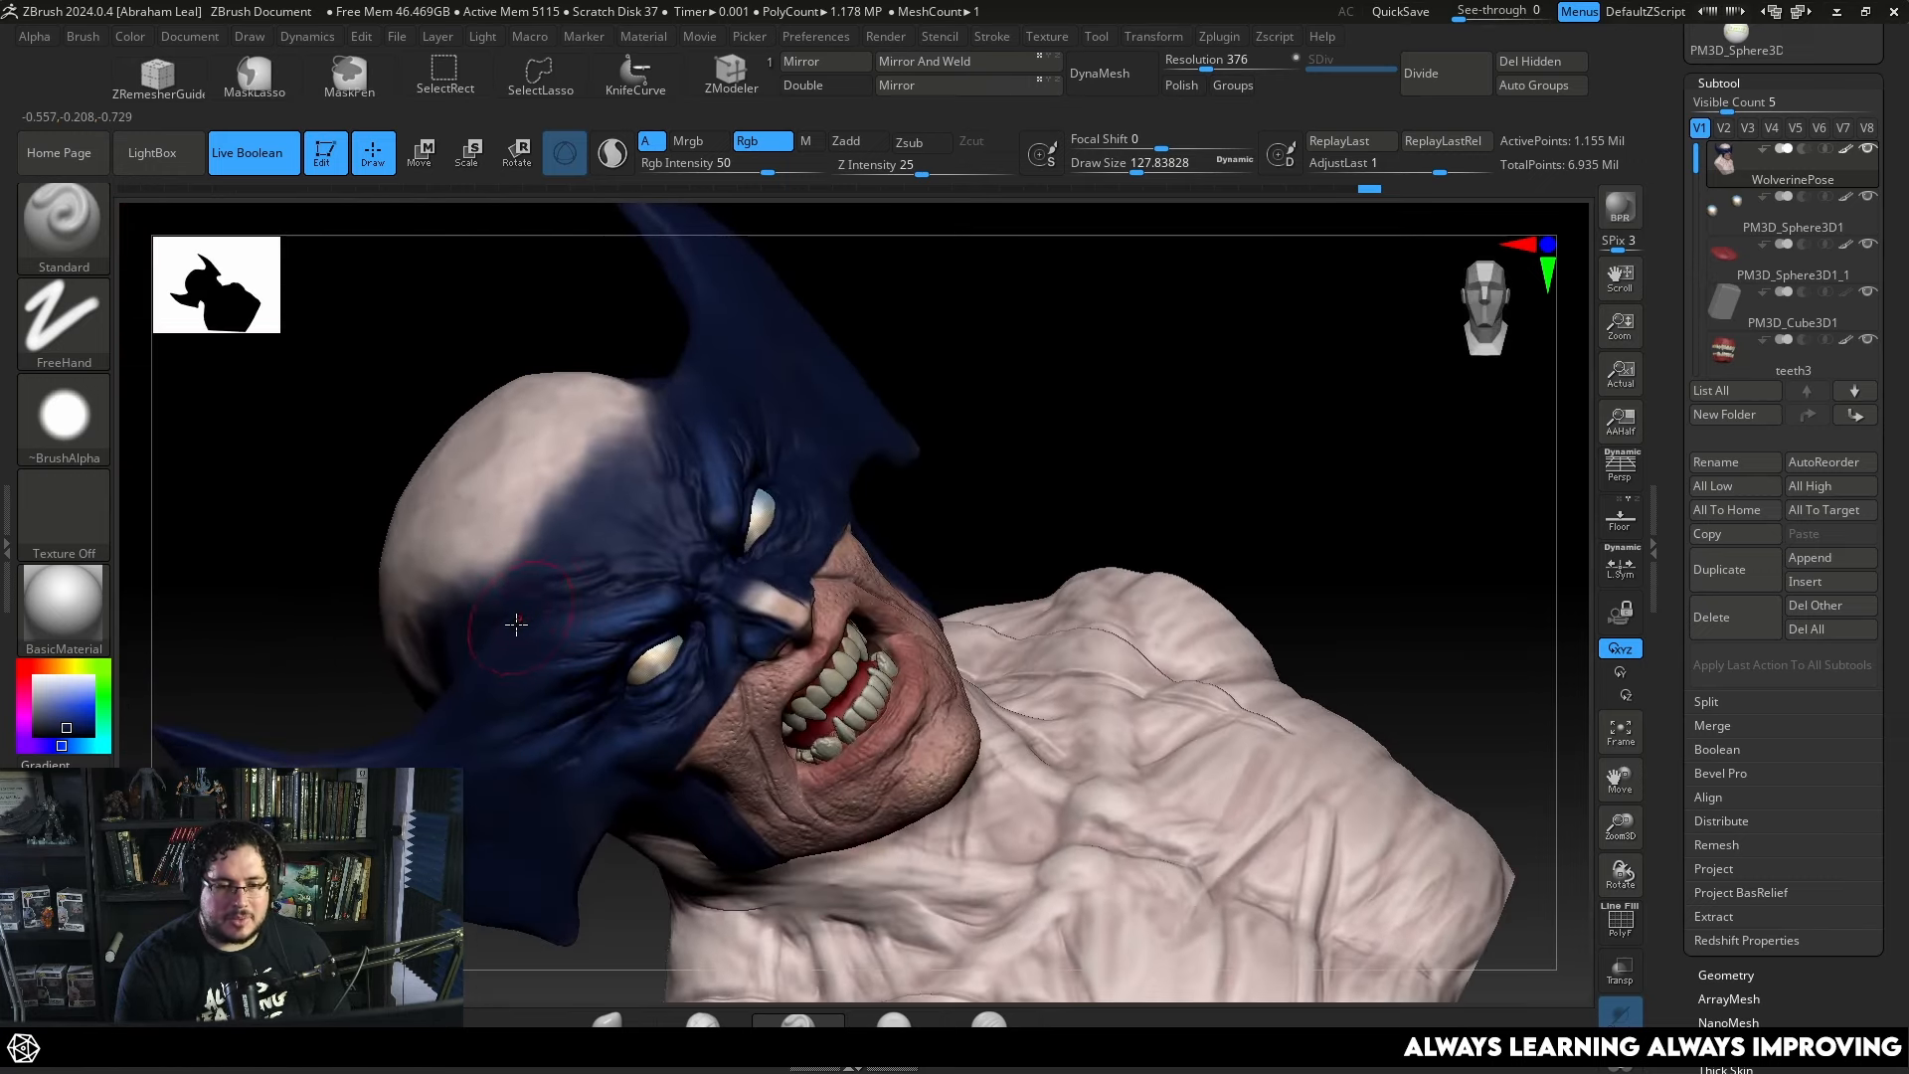
{"action": "mouse_move", "coordinate": [1020, 465]}
{"action": "right_mouse_down"}
{"action": "mouse_move", "coordinate": [1048, 460]}
{"action": "mouse_move", "coordinate": [1064, 524]}
{"action": "mouse_move", "coordinate": [1067, 428]}
{"action": "right_mouse_up"}
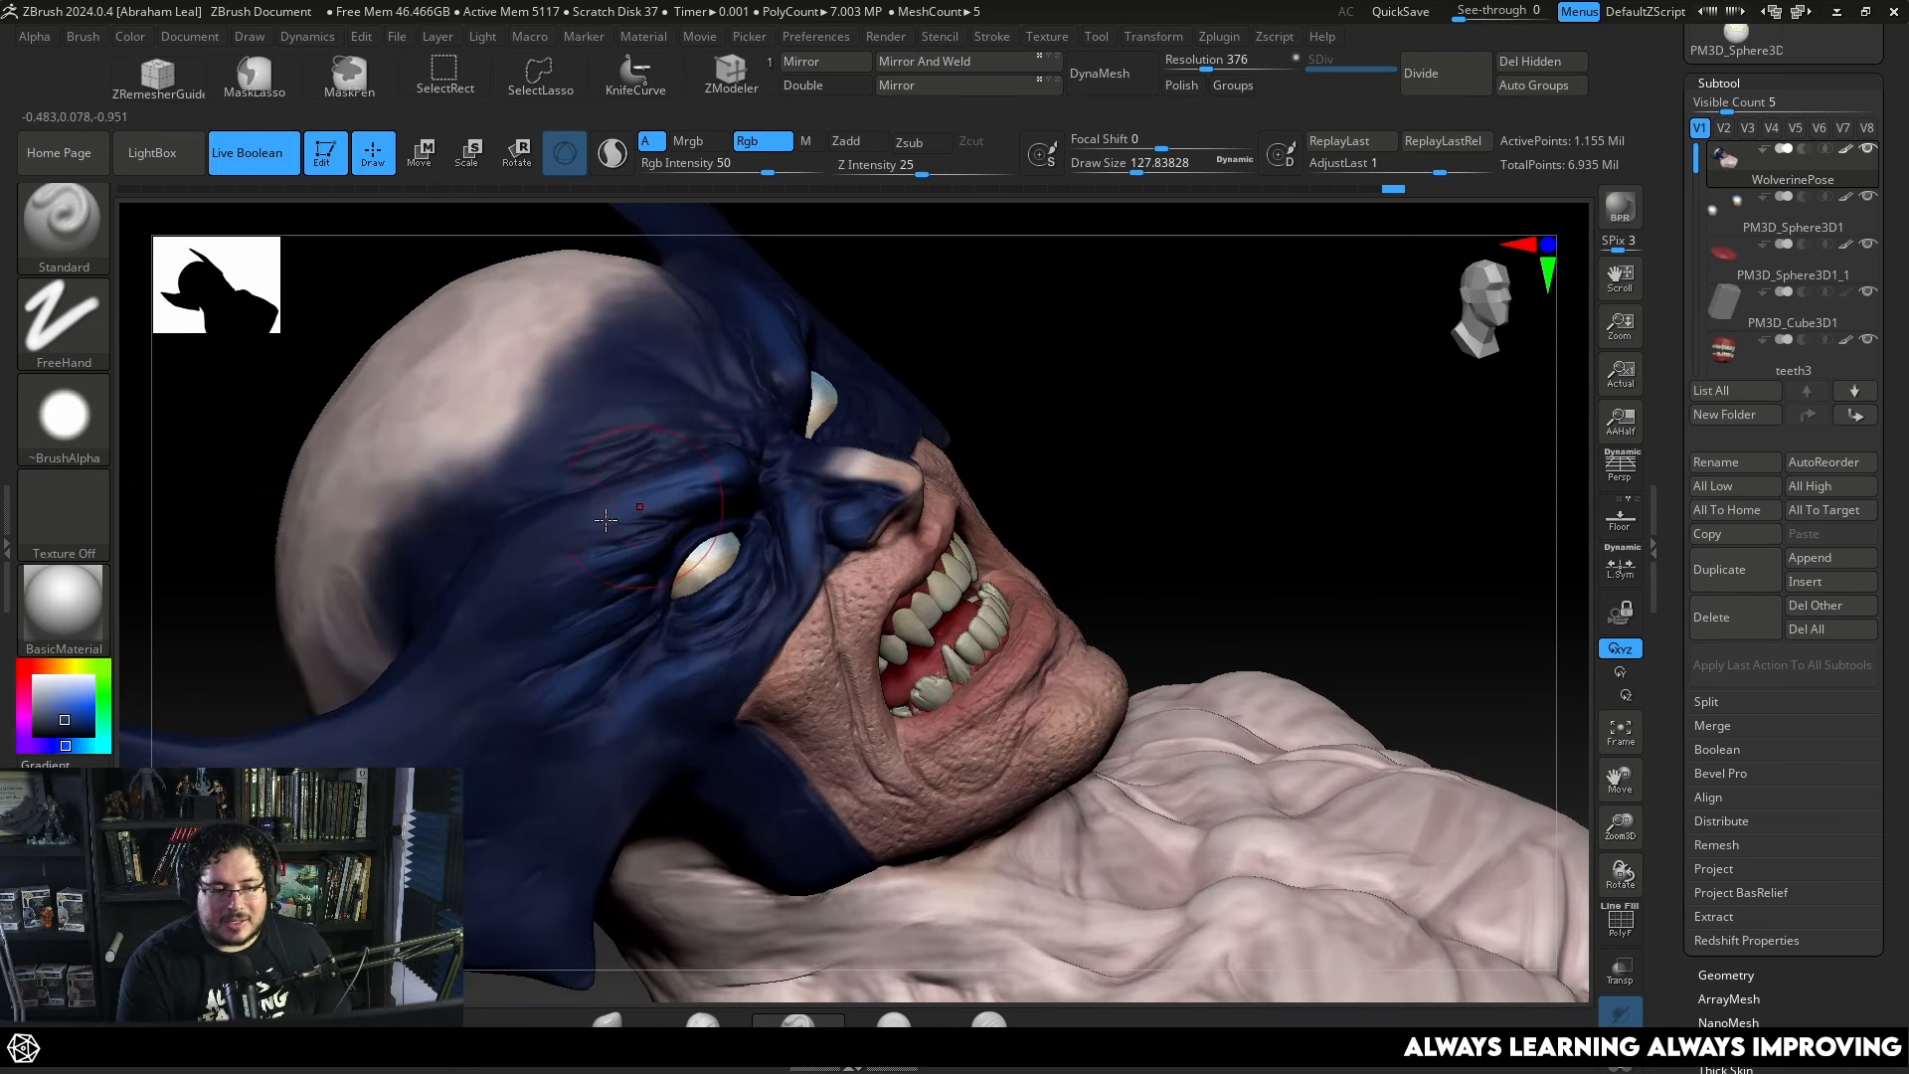
Brush a slightly lighter blue over the raised folds around the right eye and brow, using draw sizes of about 90 and 41.
{"action": "key", "text": "space"}
{"action": "left_click_drag", "start_coordinate": [507, 613], "coordinate": [495, 612]}
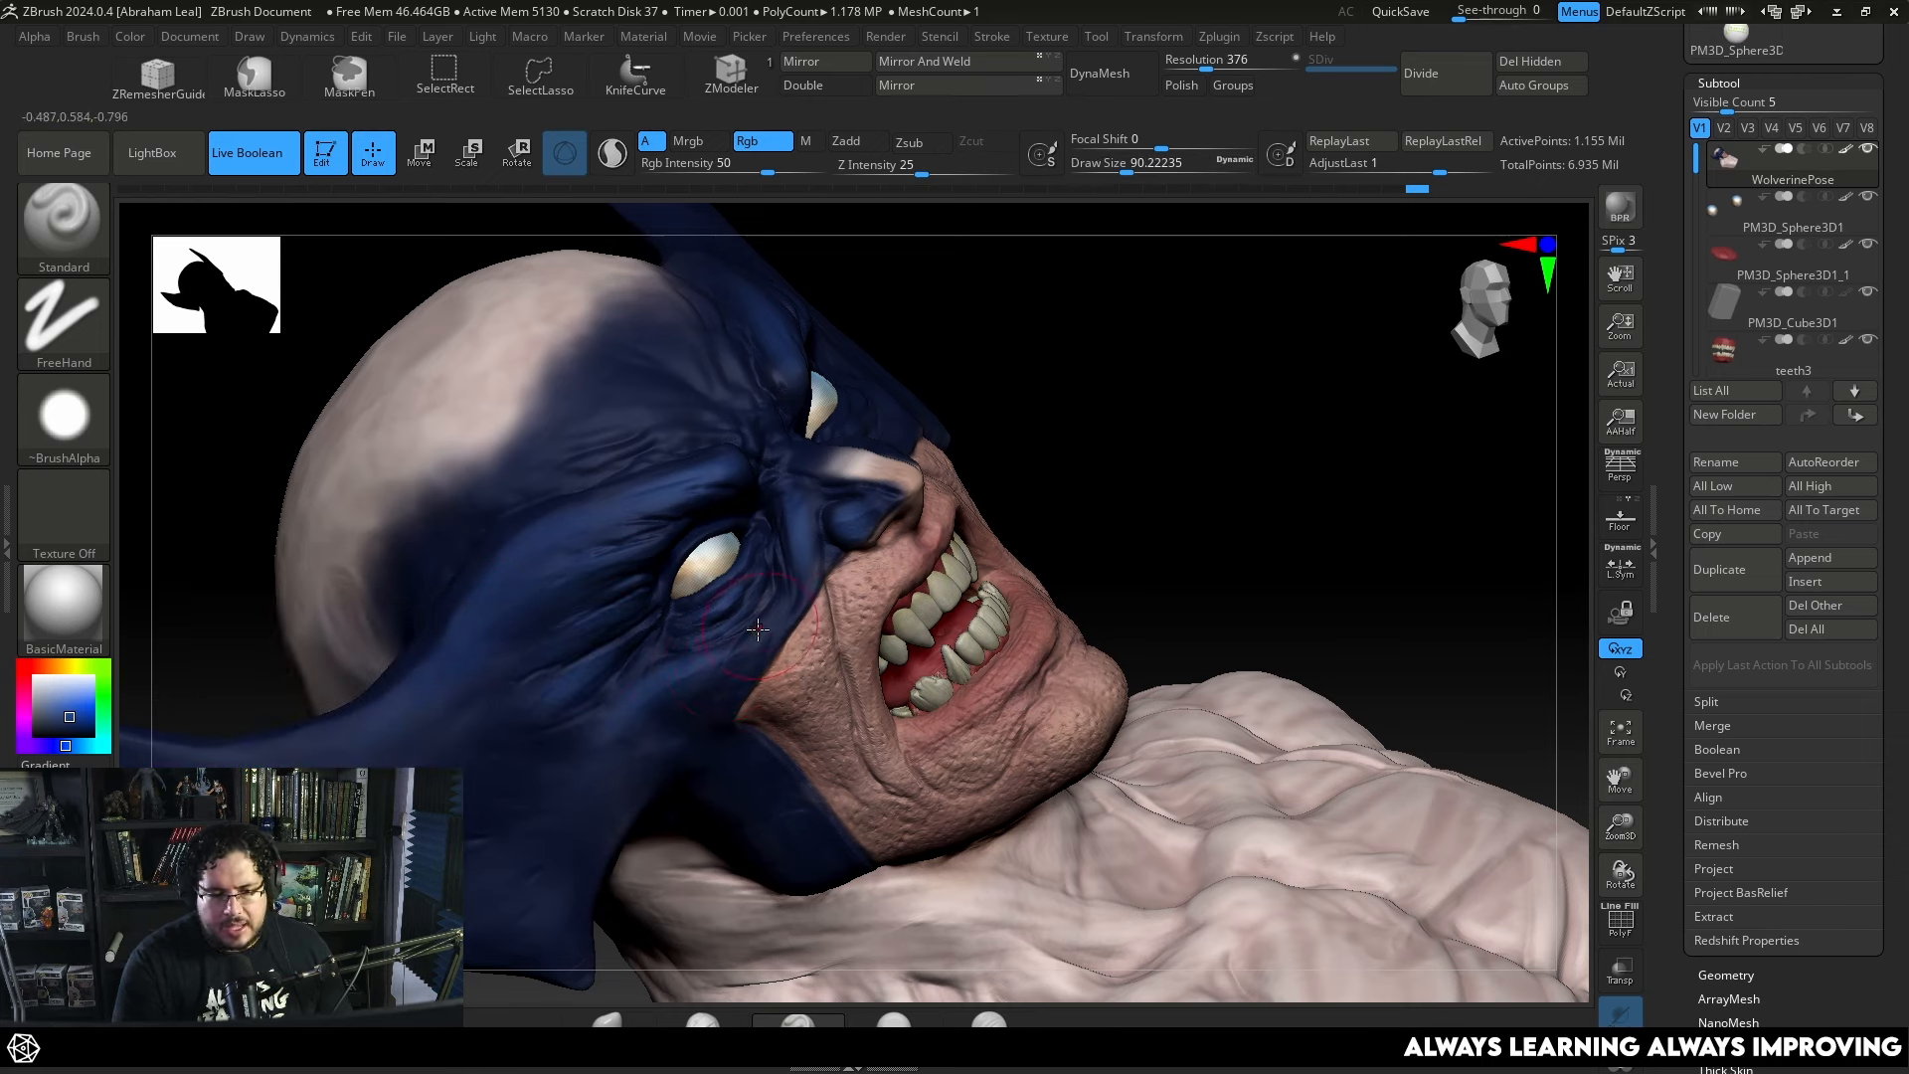
{"action": "key", "text": "space"}
{"action": "left_click_drag", "start_coordinate": [793, 592], "coordinate": [777, 591]}
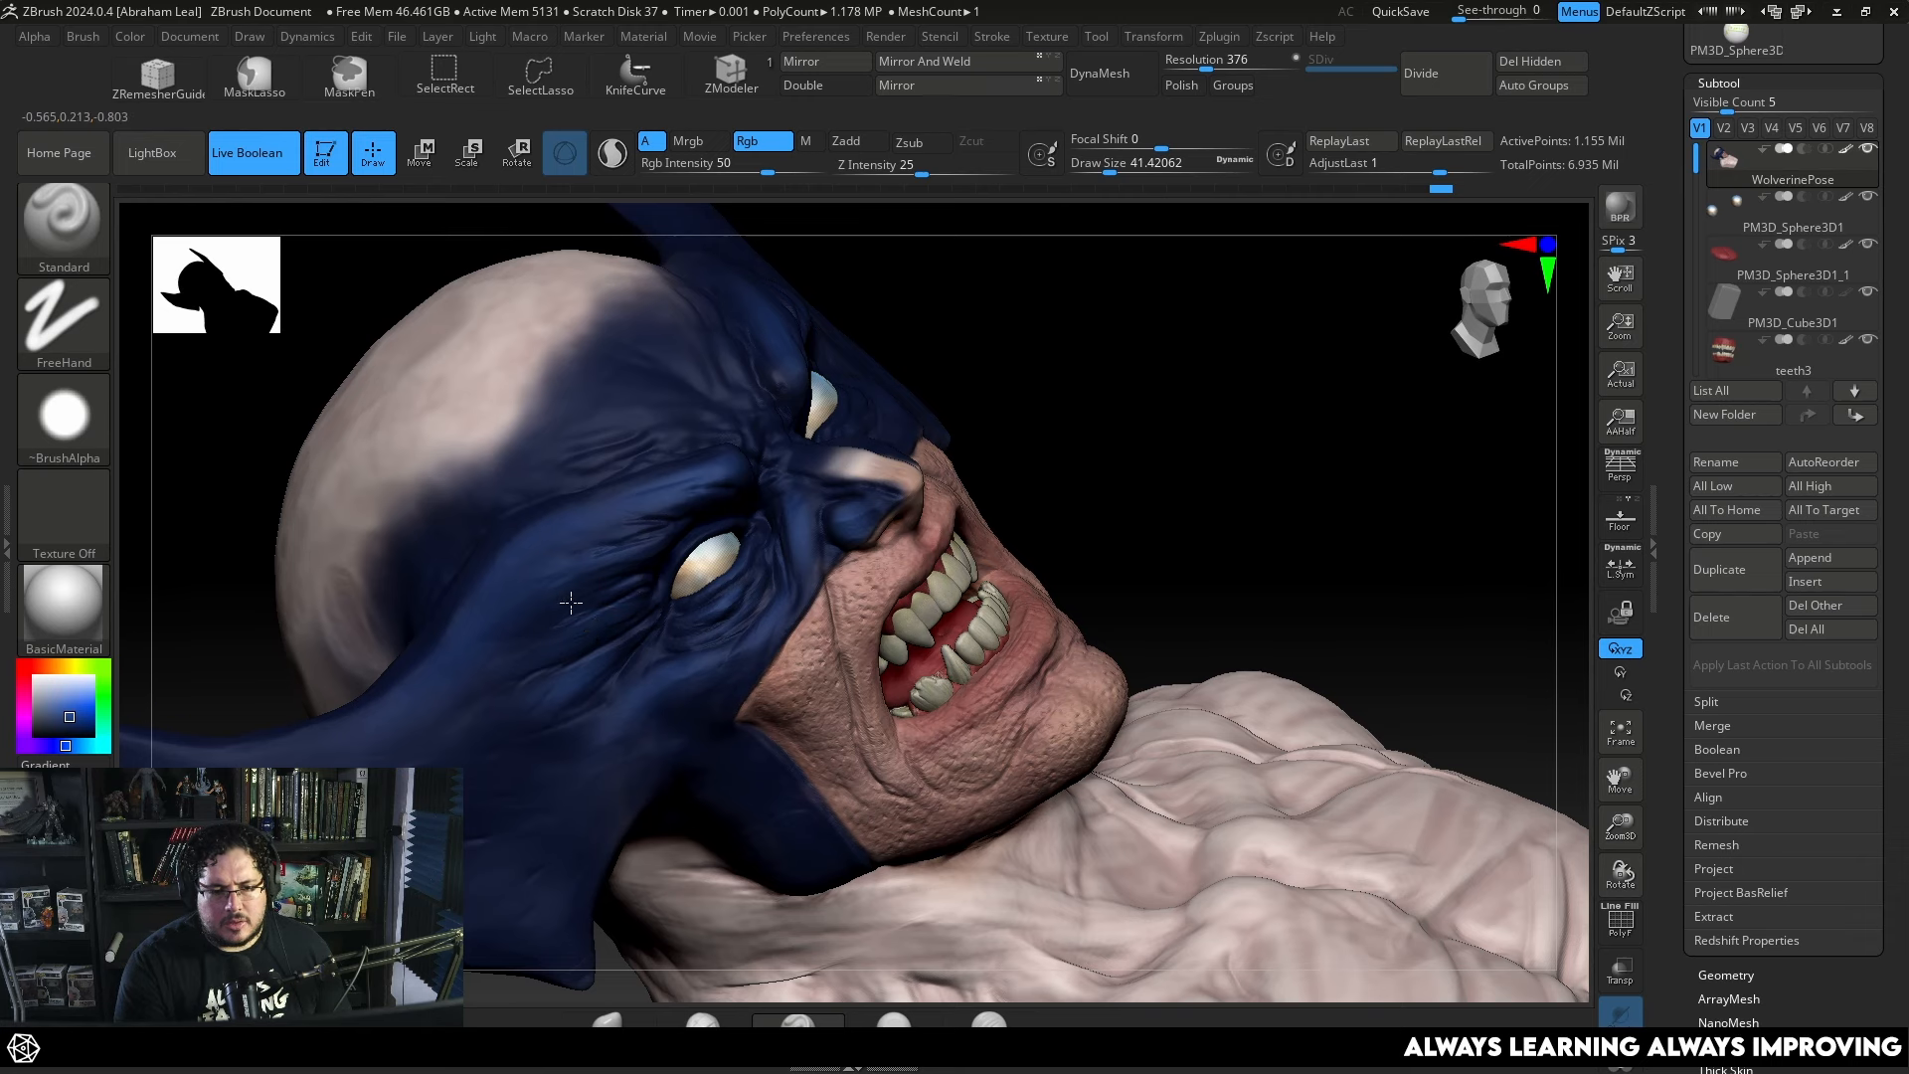
{"action": "left_click_drag", "start_coordinate": [1021, 350], "coordinate": [971, 307]}
{"action": "mouse_move", "coordinate": [587, 557]}
{"action": "left_mouse_down"}
{"action": "mouse_move", "coordinate": [541, 571]}
{"action": "mouse_move", "coordinate": [487, 540]}
{"action": "left_mouse_up"}
{"action": "left_click_drag", "start_coordinate": [1103, 418], "coordinate": [1047, 464]}
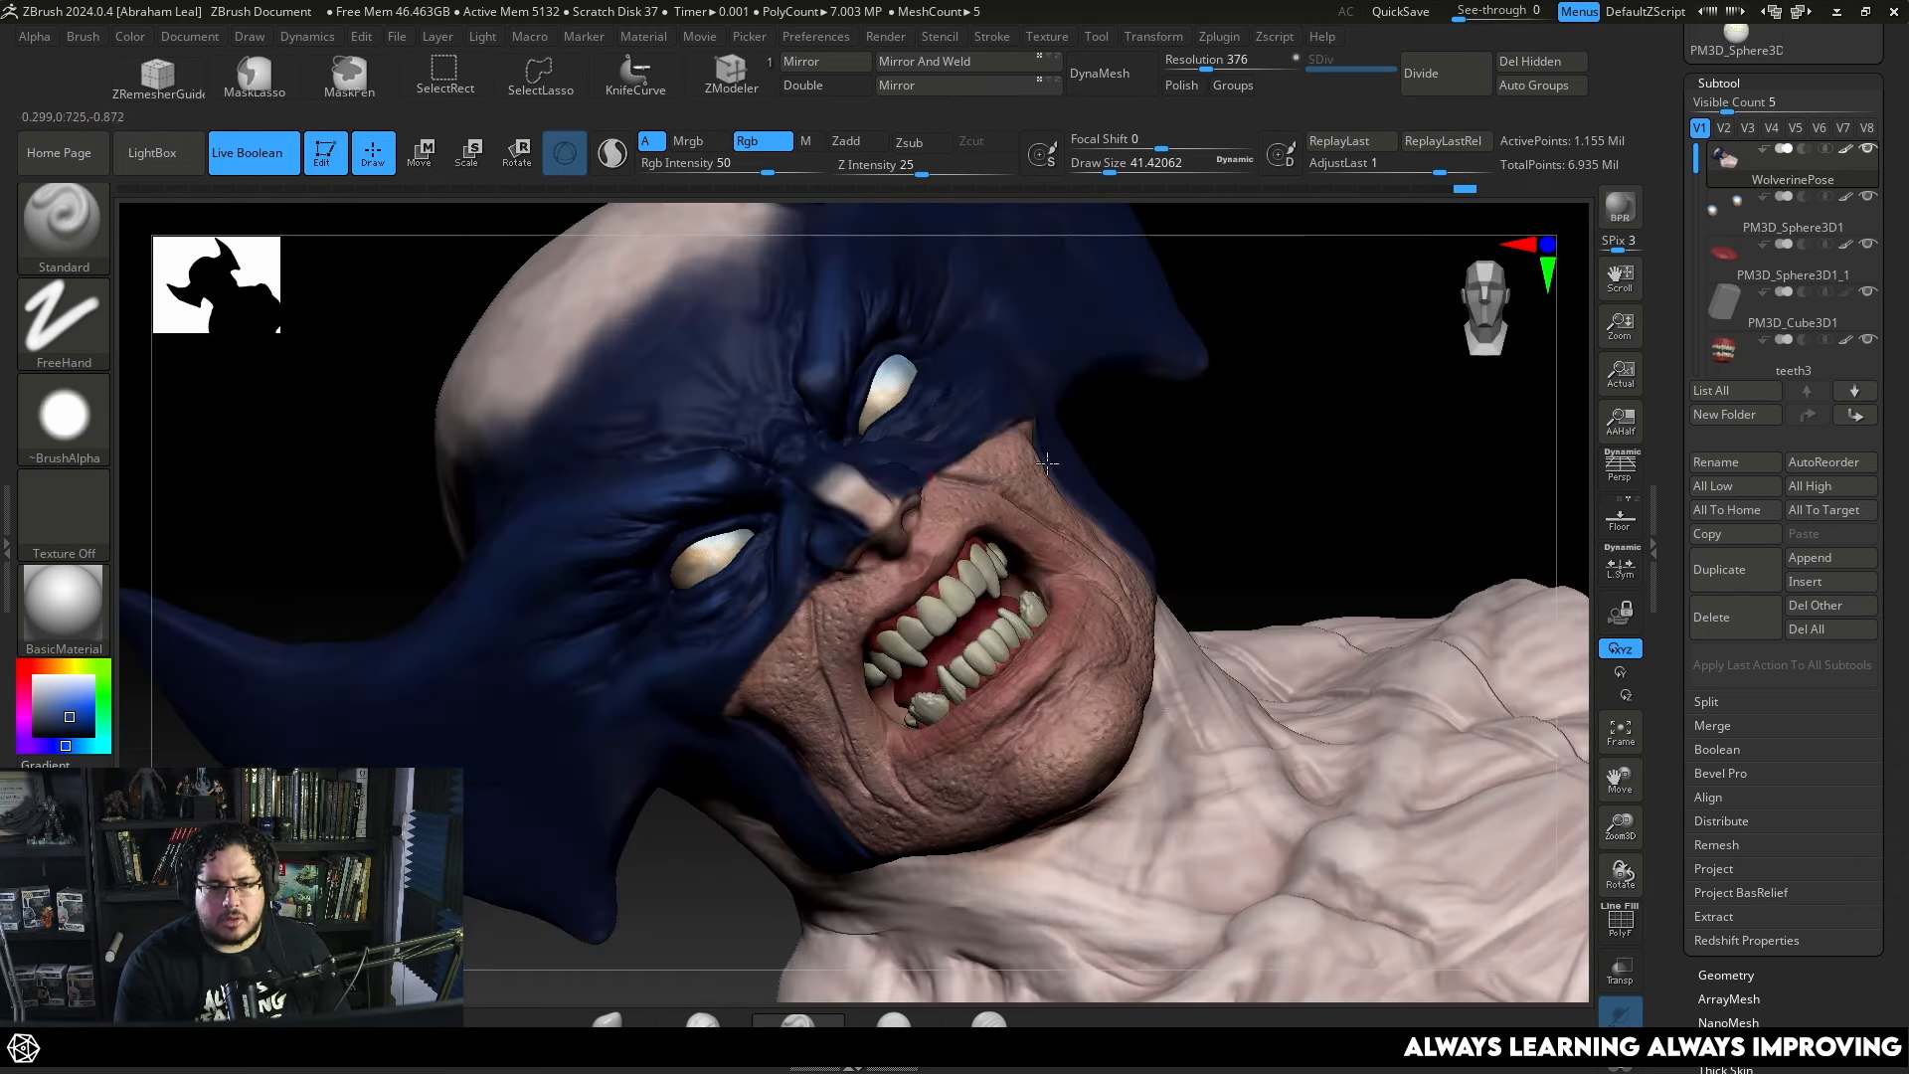
Set the document background gradient's Range to 0 for a flat grey backdrop, with the bust framed from the front.
{"action": "left_click_drag", "start_coordinate": [1243, 325], "coordinate": [1227, 261], "text": "alt"}
{"action": "left_click_drag", "start_coordinate": [1227, 324], "coordinate": [1249, 404], "text": "shift"}
{"action": "left_click_drag", "start_coordinate": [1095, 716], "coordinate": [650, 687], "text": "alt"}
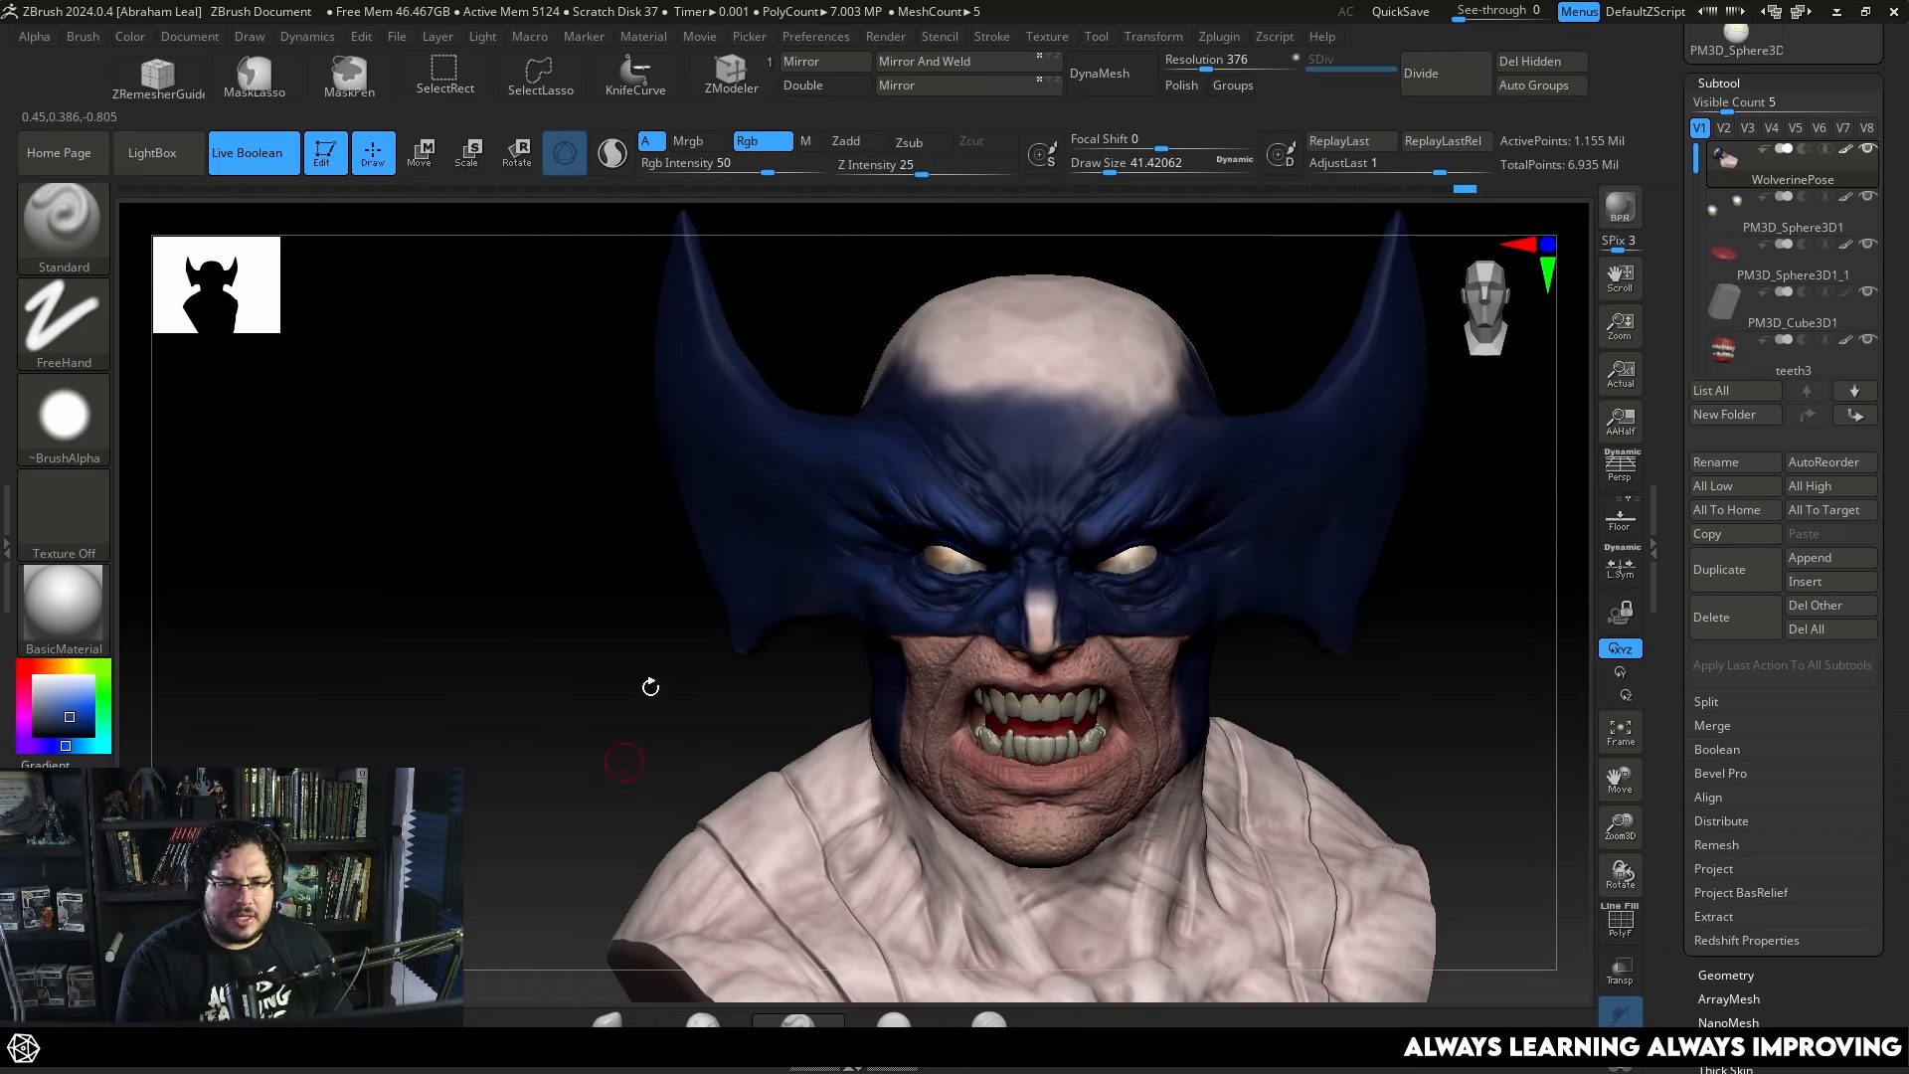
{"action": "left_click", "coordinate": [199, 34]}
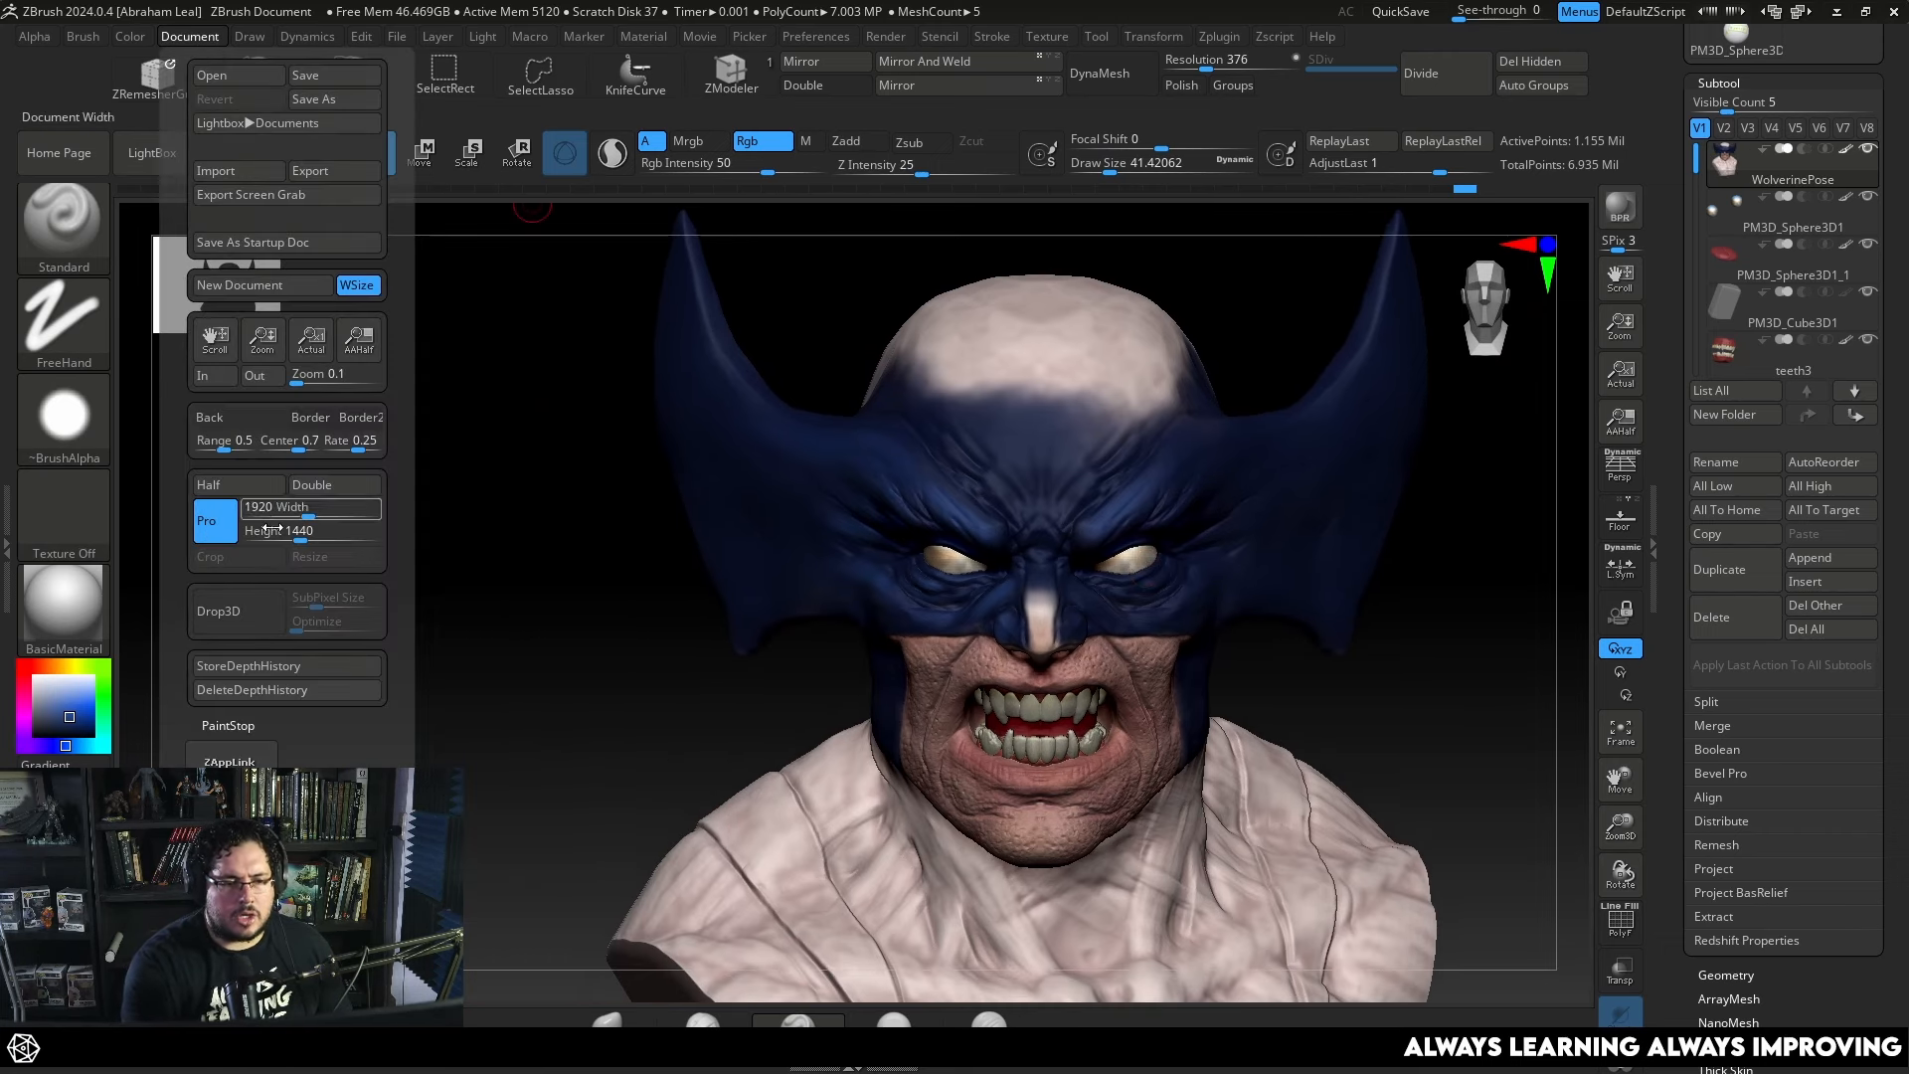
{"action": "left_click", "coordinate": [198, 446]}
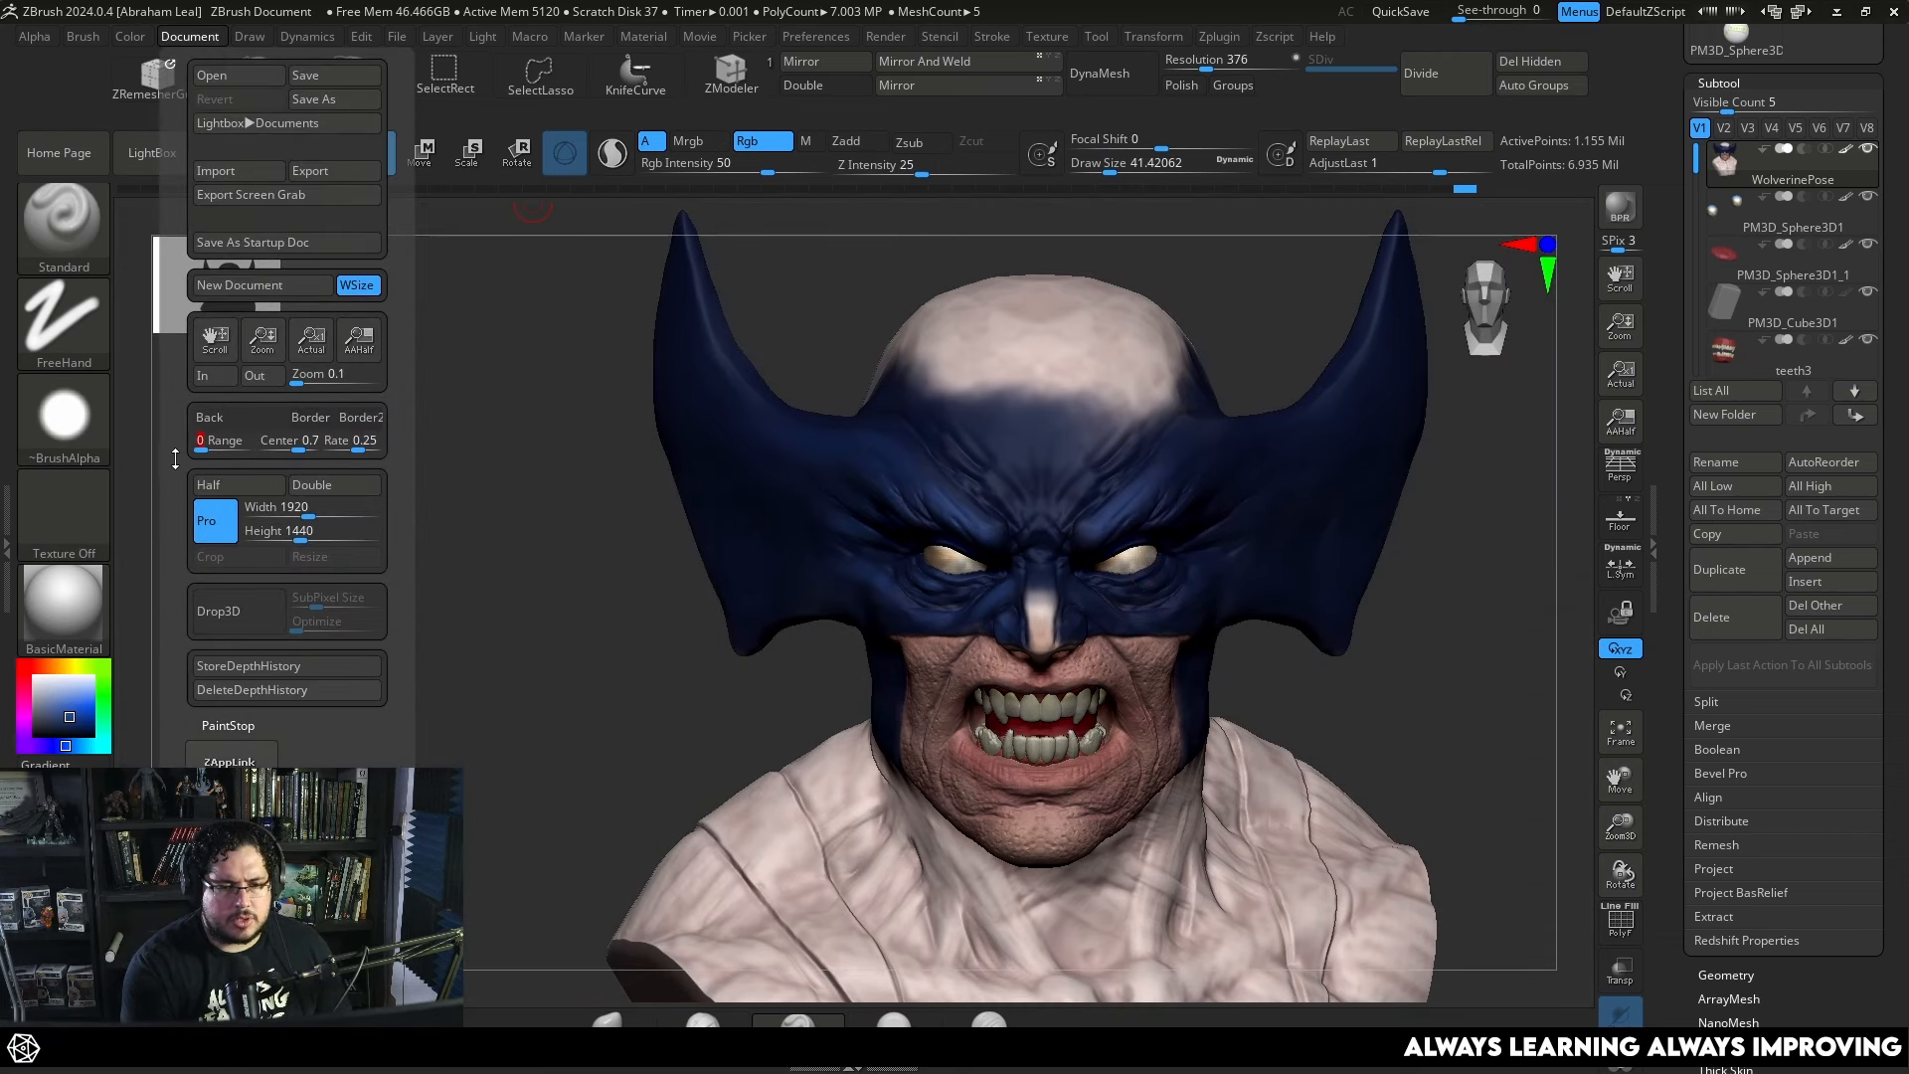
Brush the lighter blue over the outer face of the character's right fin, using draw sizes of about 87 and 177.
{"action": "left_click_drag", "start_coordinate": [652, 685], "coordinate": [689, 678]}
{"action": "left_click_drag", "start_coordinate": [764, 316], "coordinate": [882, 524]}
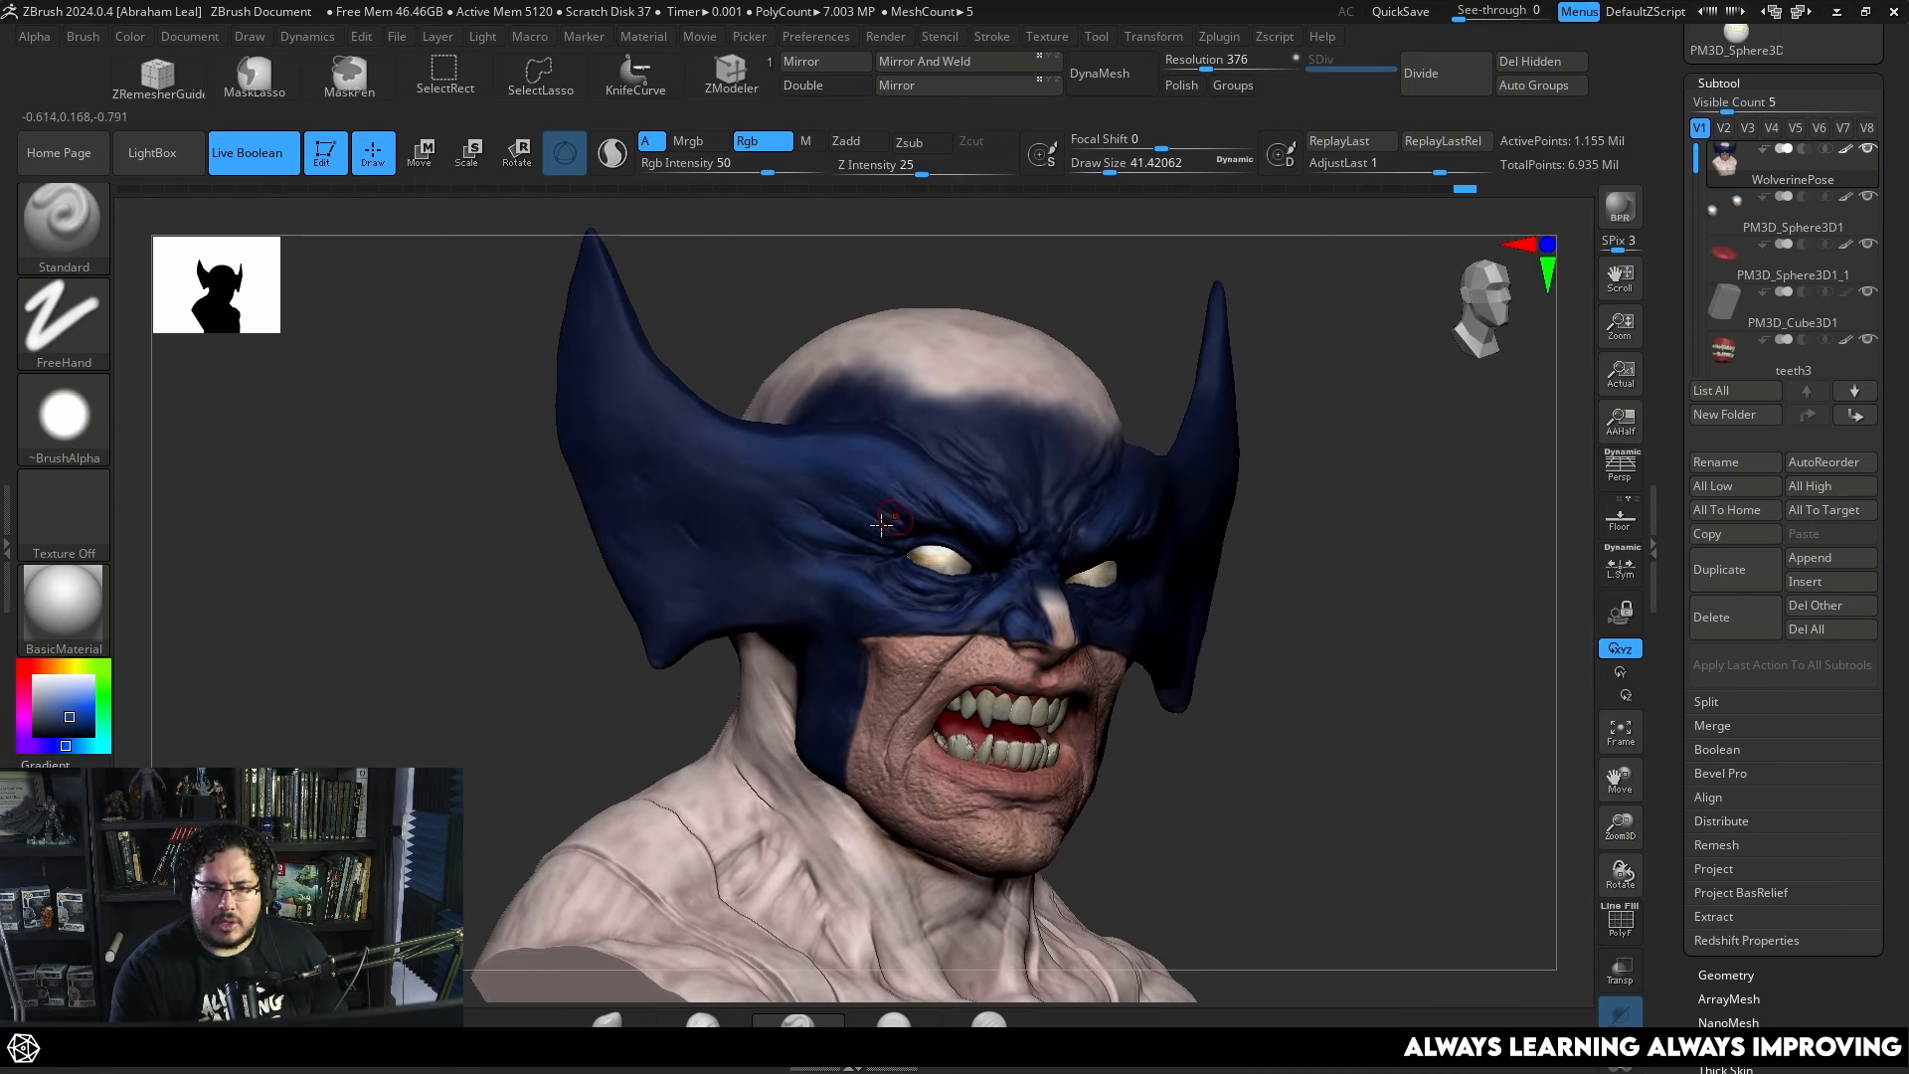
{"action": "key", "text": "space"}
{"action": "left_click", "coordinate": [615, 358]}
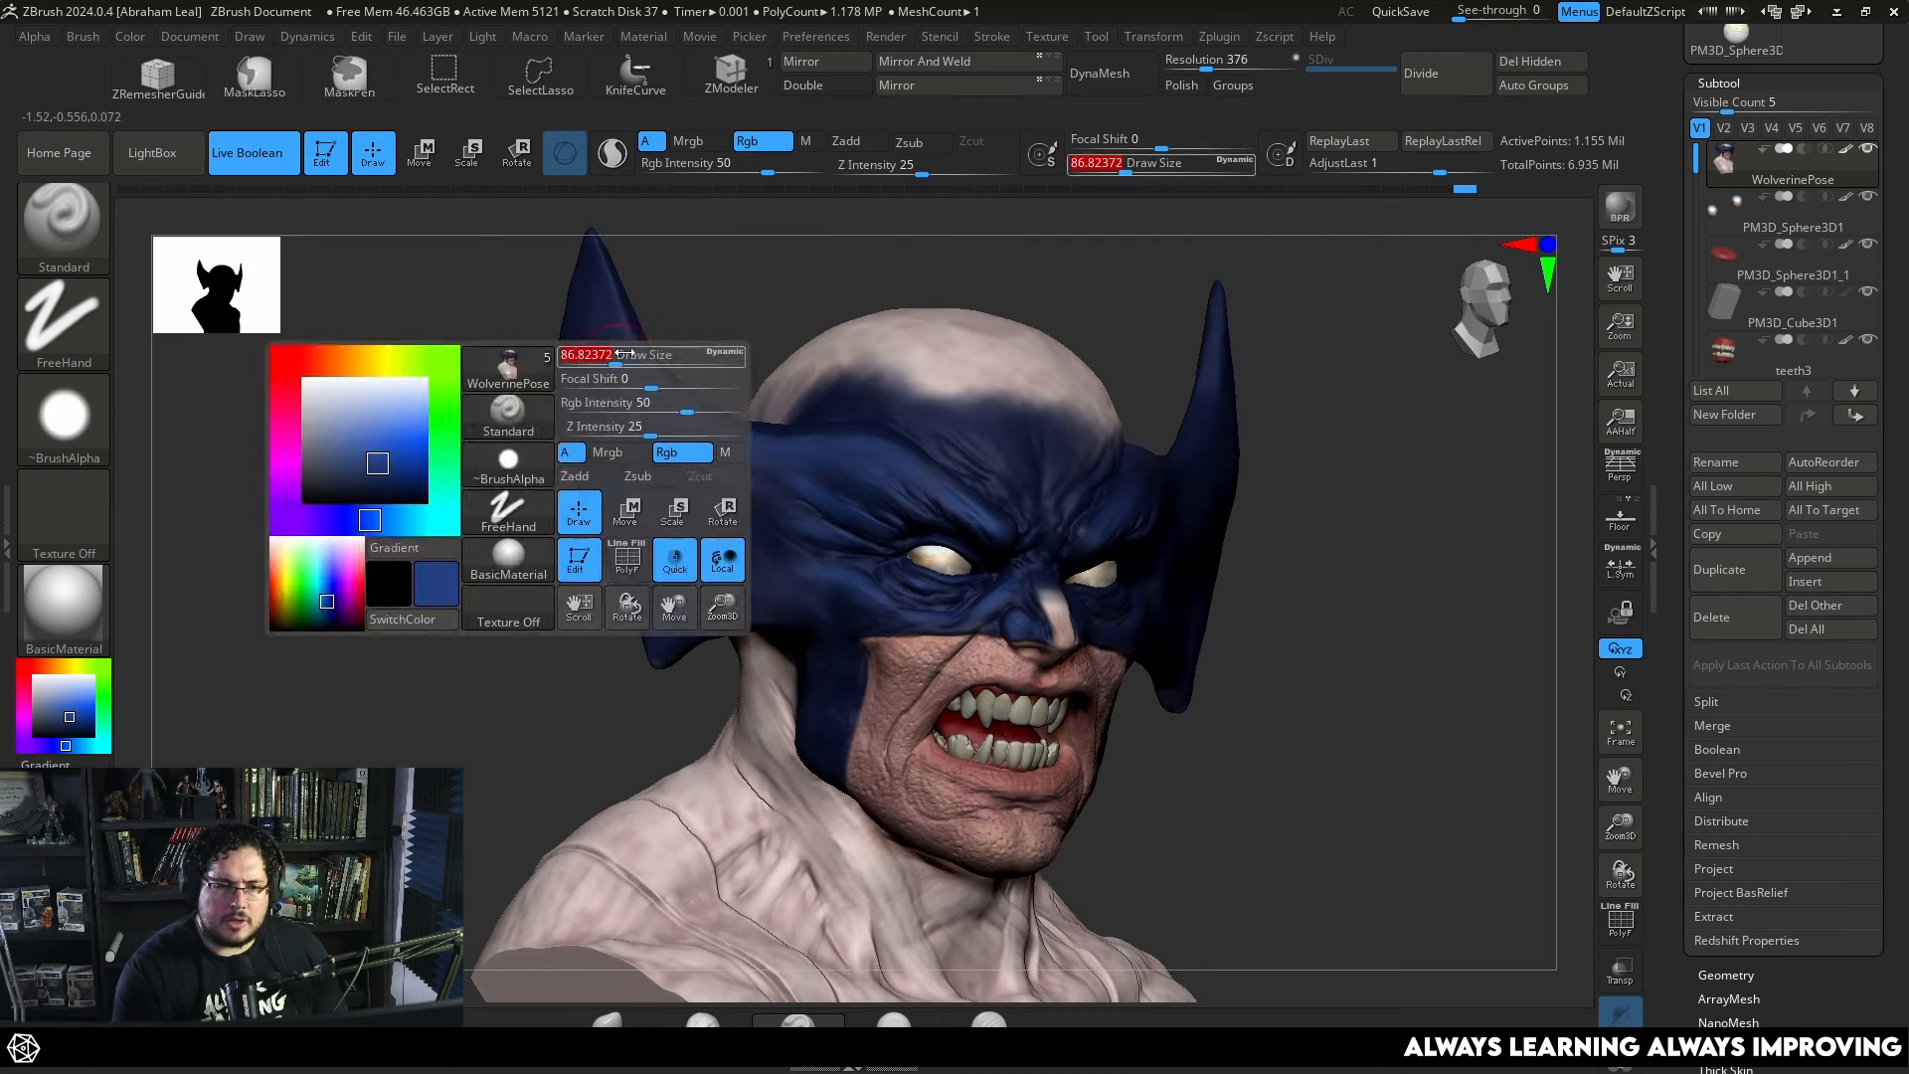
{"action": "left_click_drag", "start_coordinate": [623, 281], "coordinate": [637, 406], "text": "alt"}
{"action": "key", "text": "space"}
{"action": "left_click", "coordinate": [636, 406]}
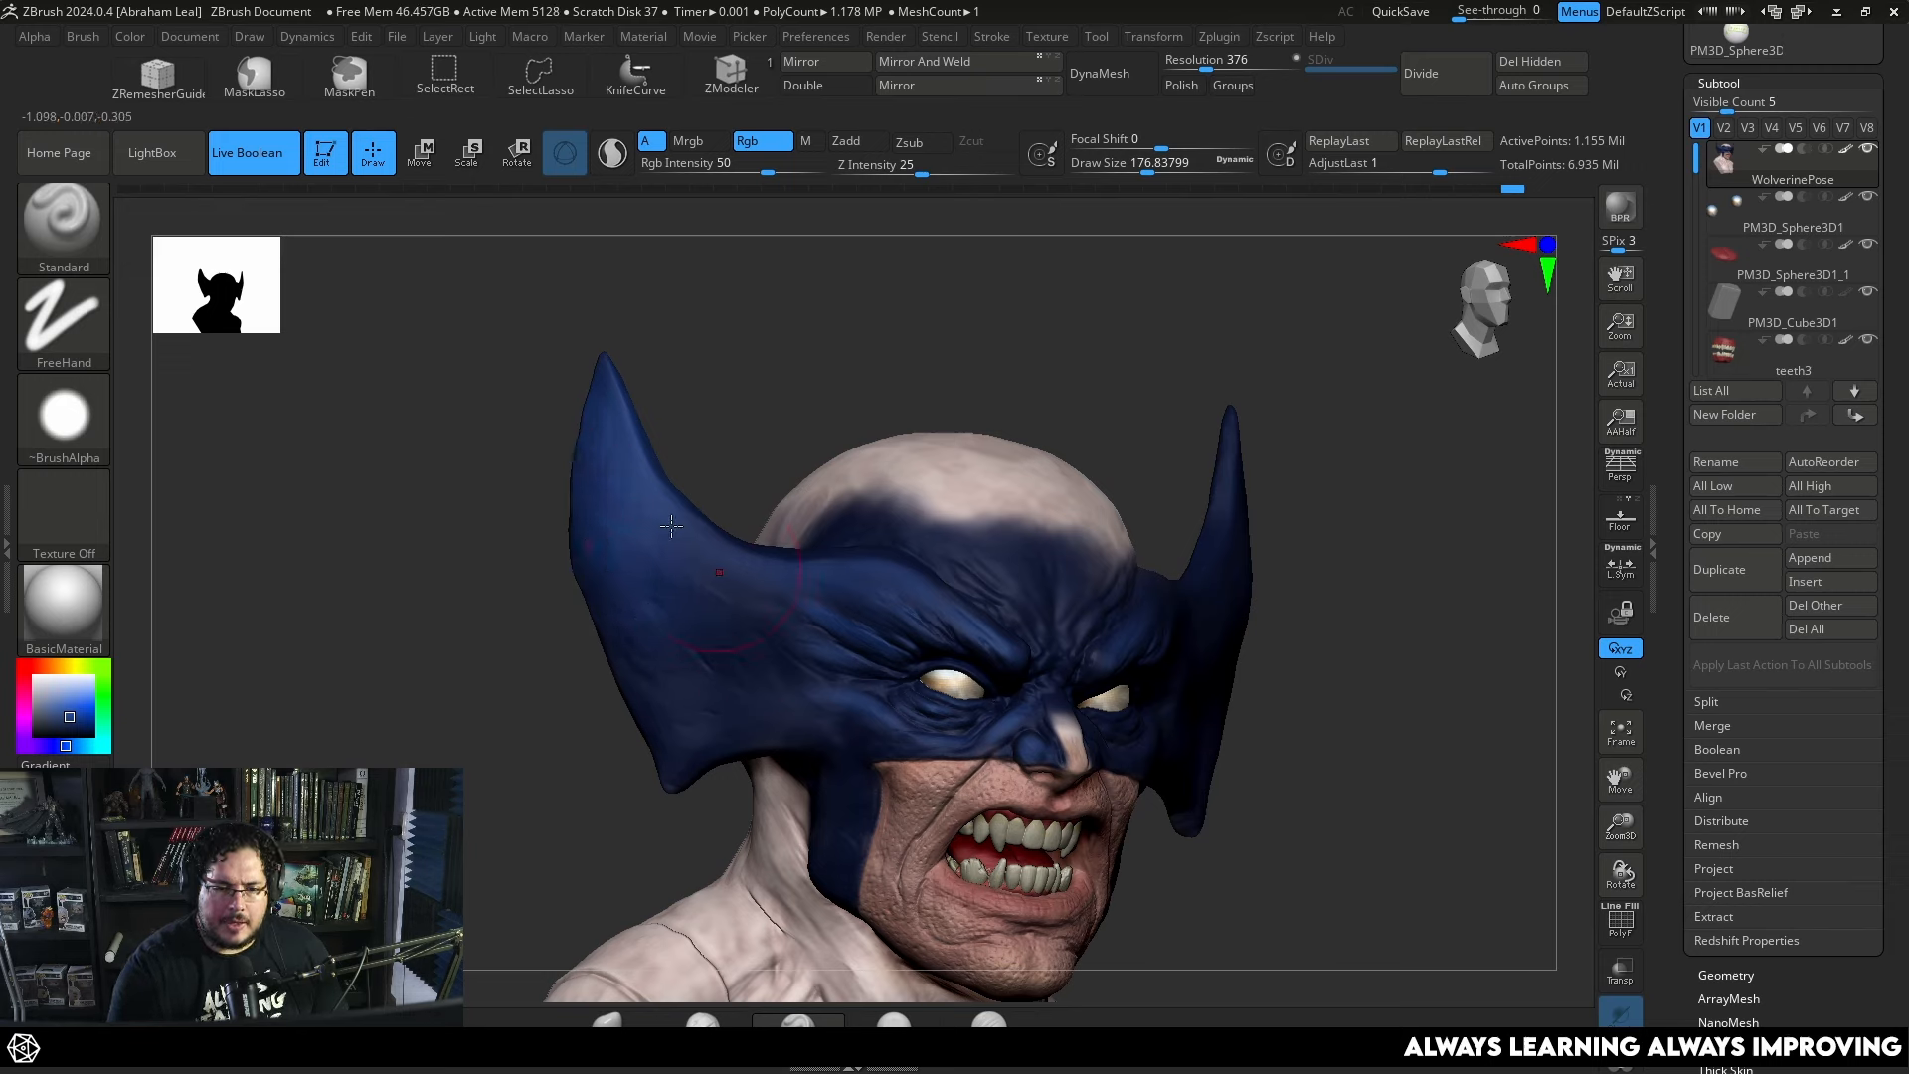
Set the draw size to 112 and brush the lighter blue over the right fin's base, edges and back.
{"action": "left_click_drag", "start_coordinate": [746, 383], "coordinate": [643, 378]}
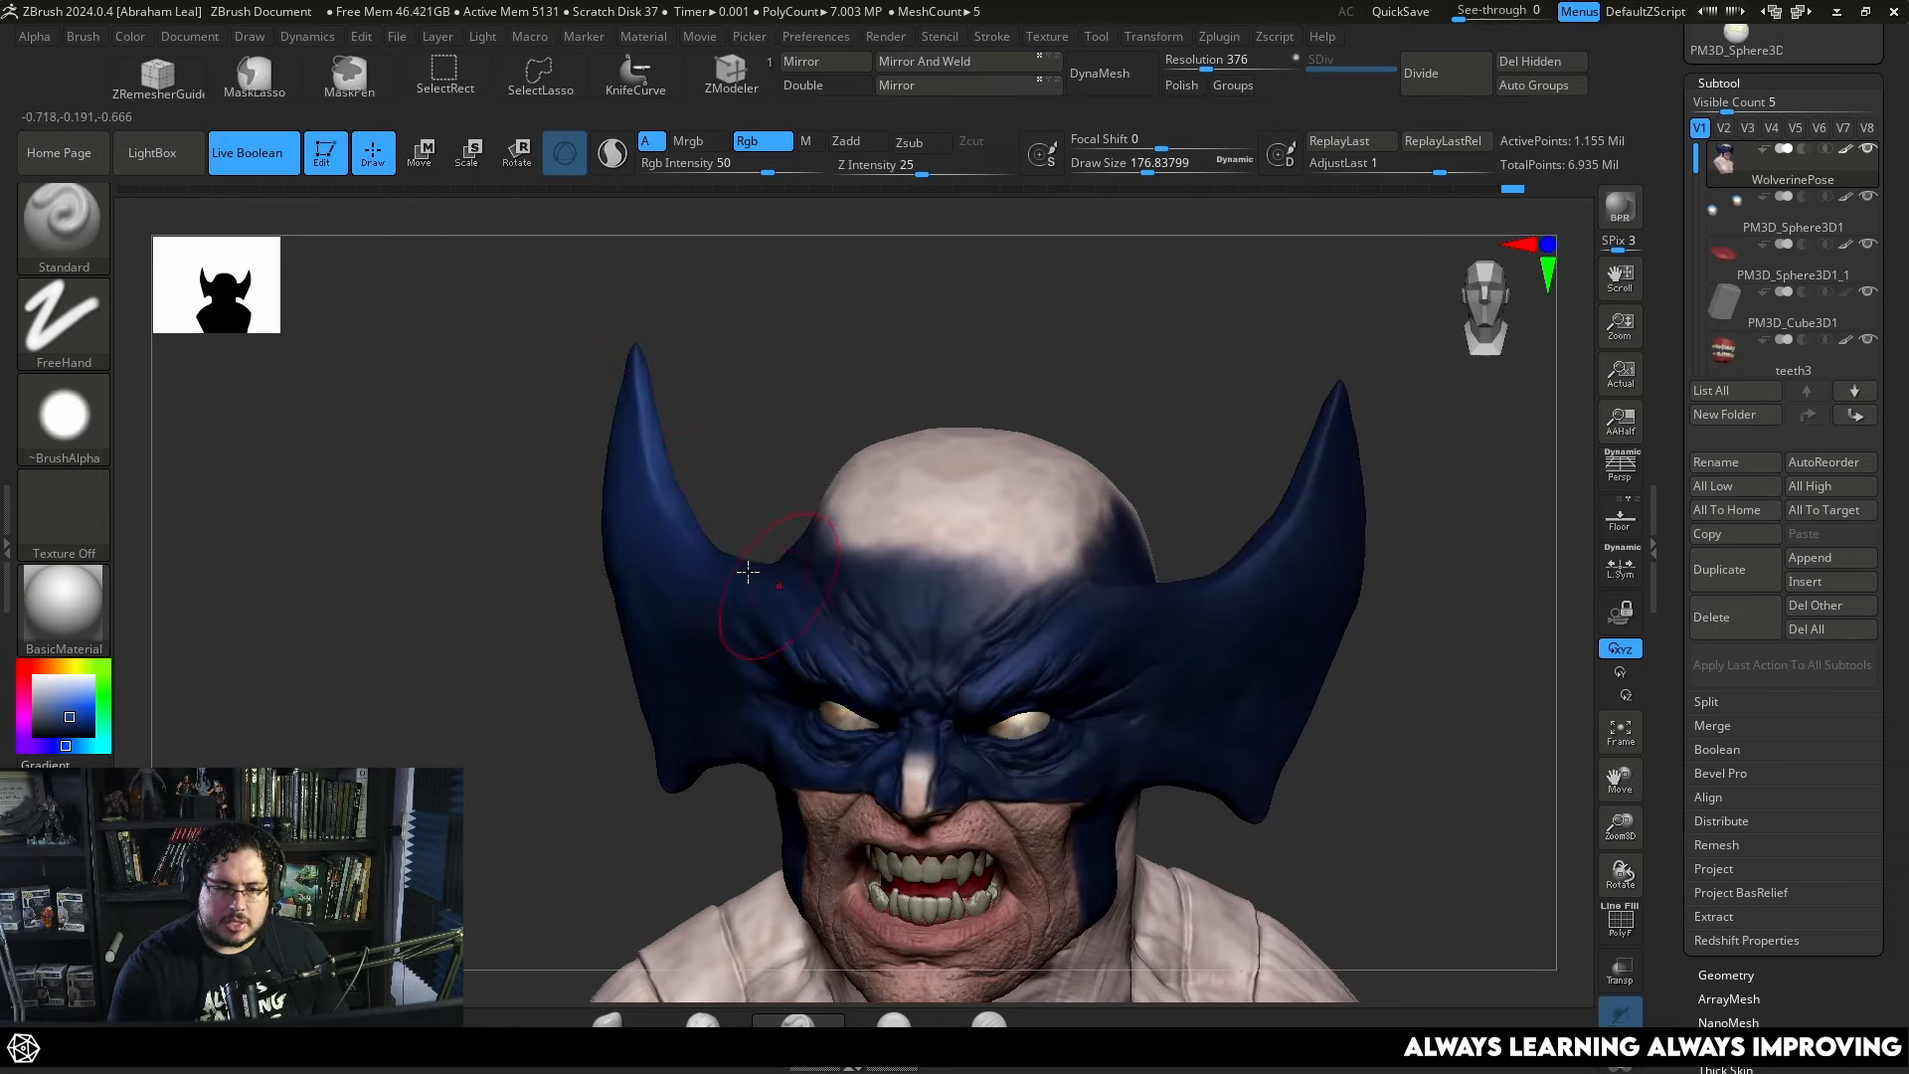
{"action": "key", "text": "space"}
{"action": "left_click", "coordinate": [716, 542]}
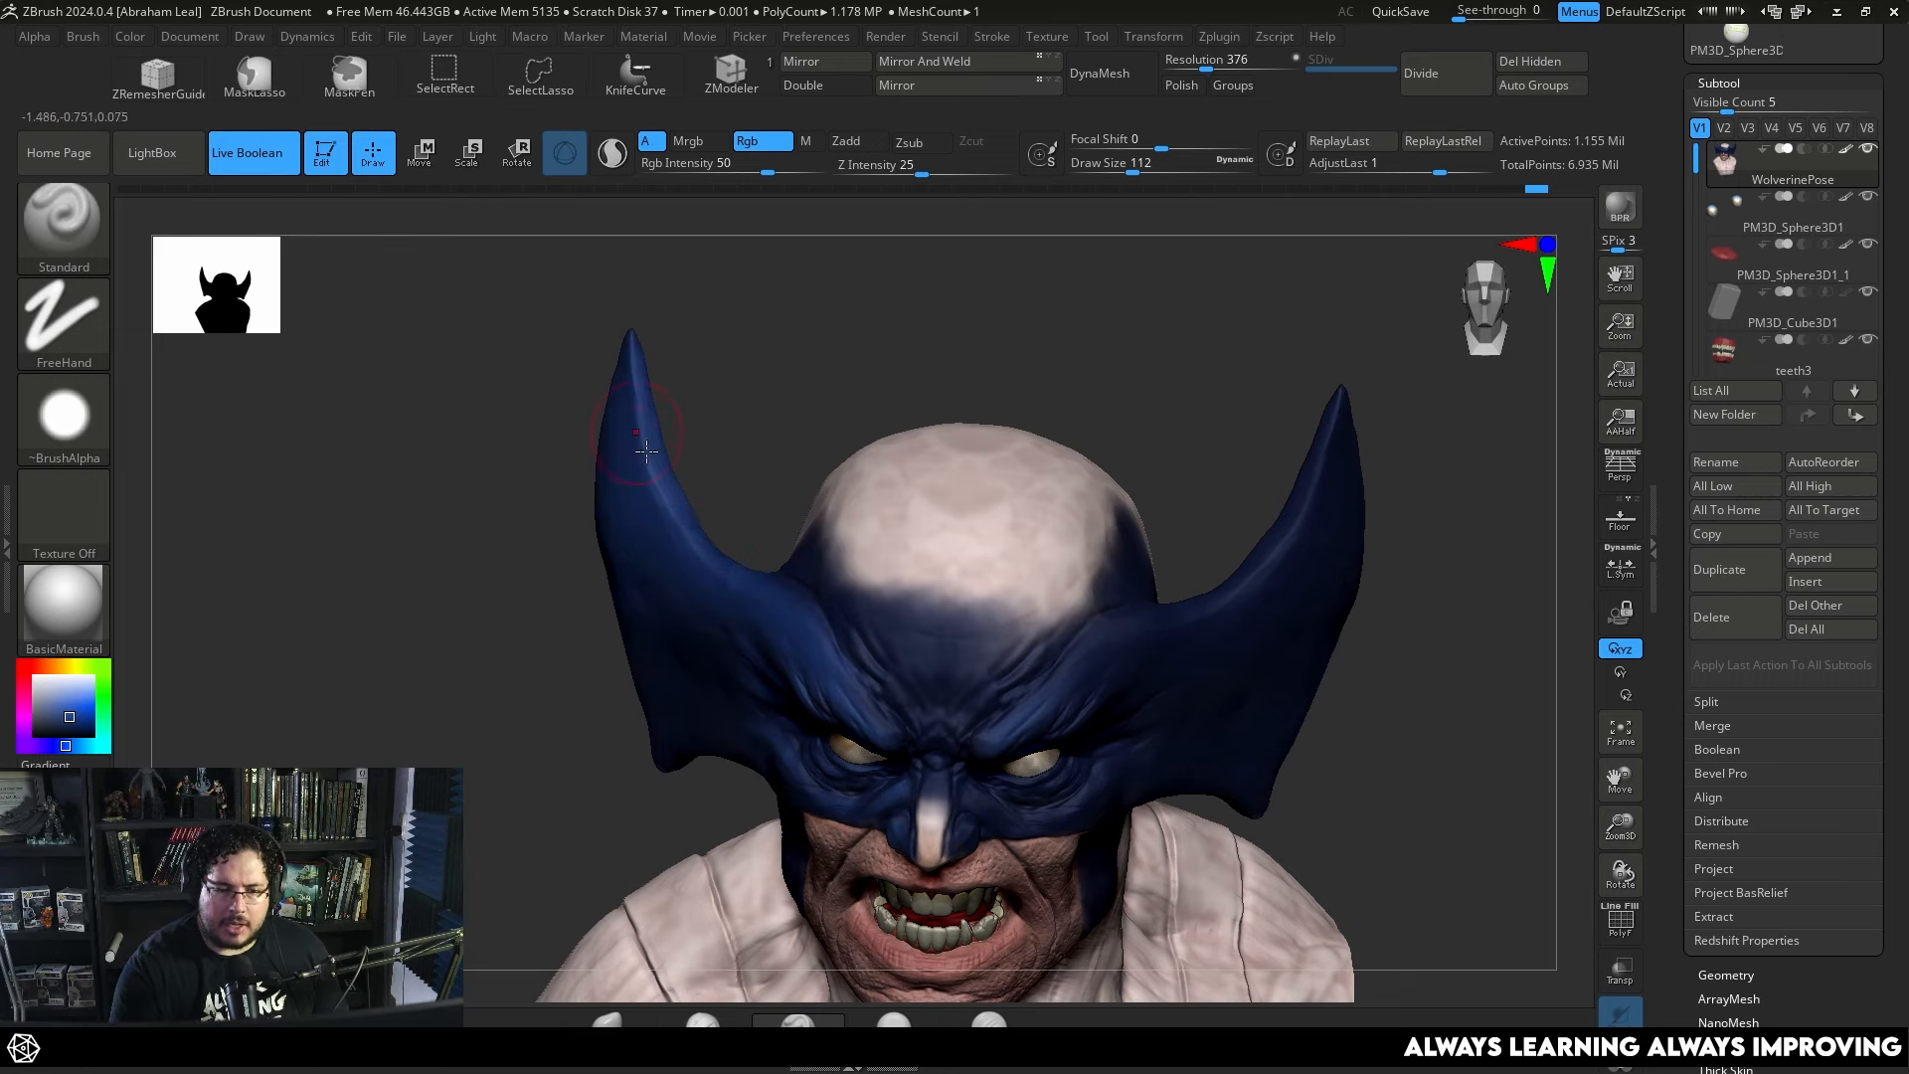
{"action": "key", "text": "ctrl+z"}
{"action": "key", "text": "ctrl+shift+z"}
{"action": "key", "text": "ctrl+shift+z"}
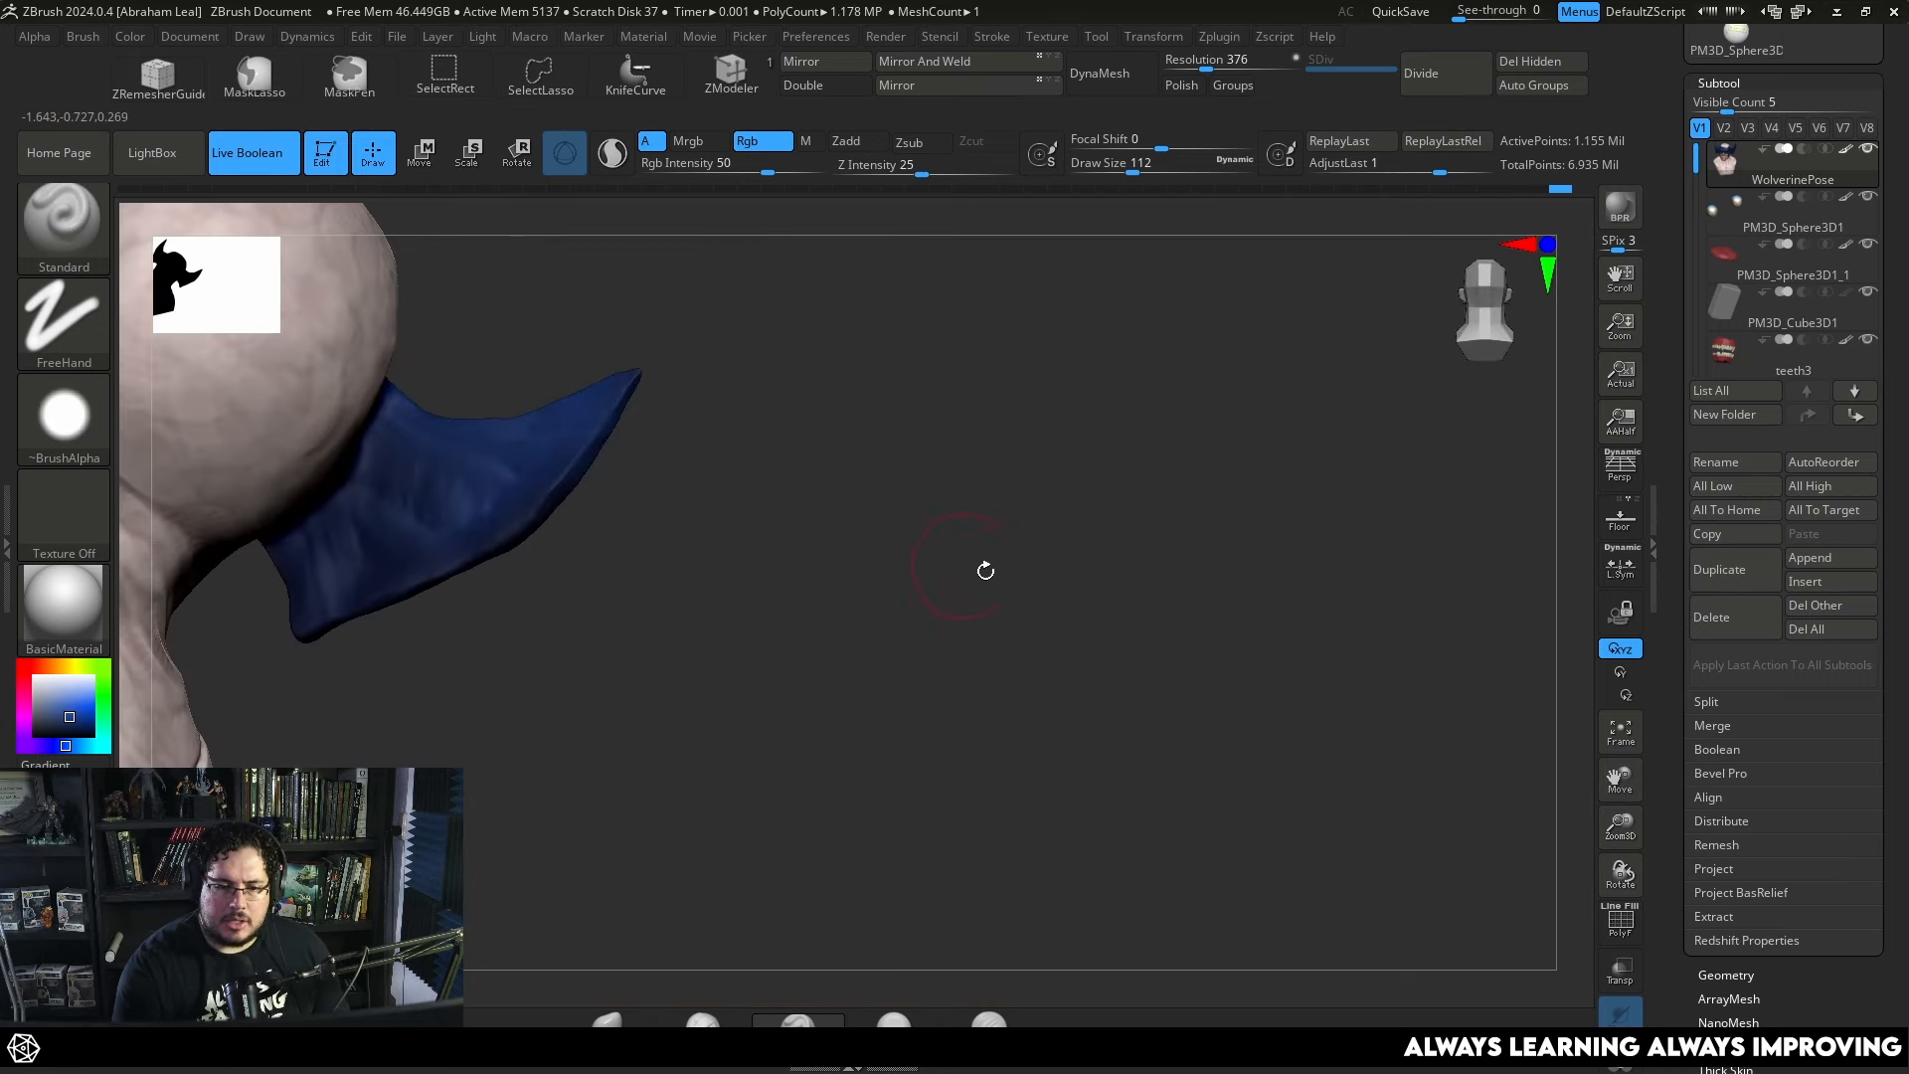
{"action": "key", "text": "ctrl+shift+z"}
Frame the bust and brush the lighter blue over the character's left fin at a draw size of about 163.
{"action": "key", "text": "f"}
{"action": "key", "text": "space"}
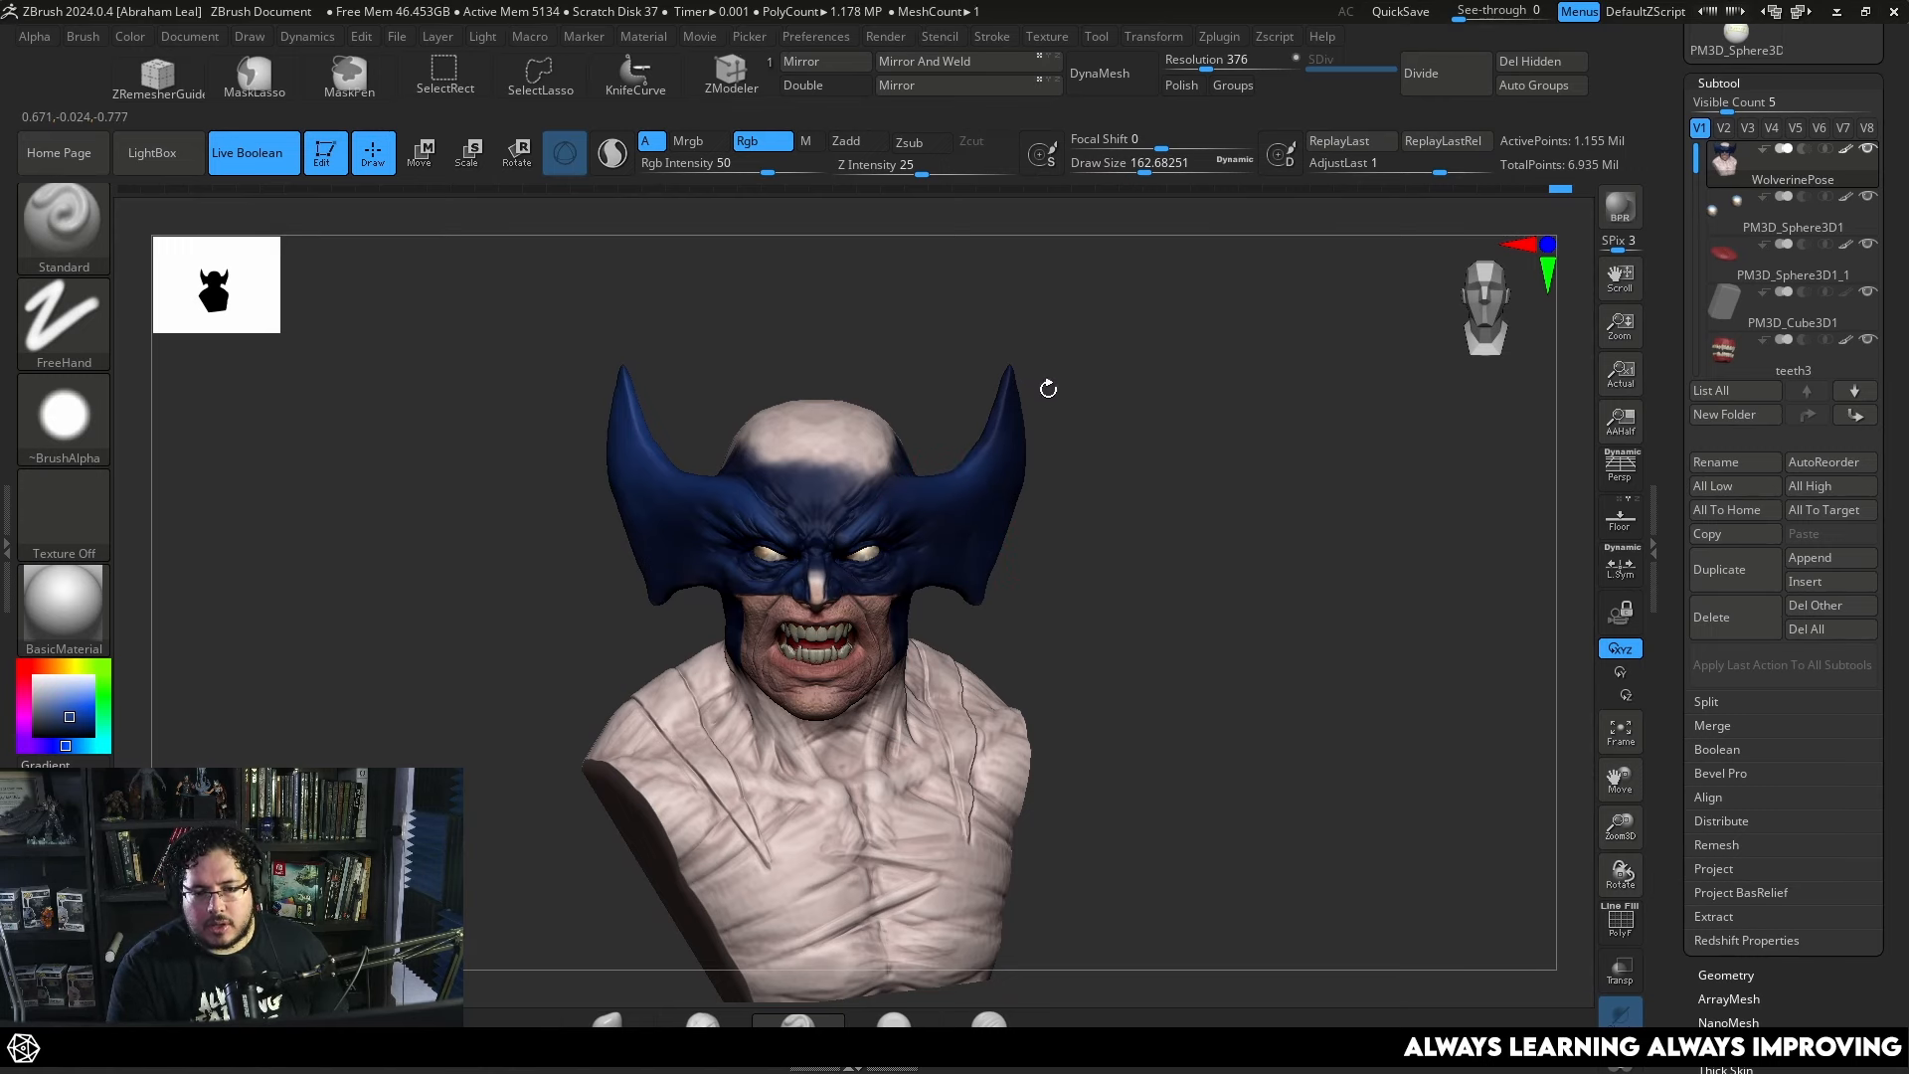
{"action": "left_click_drag", "start_coordinate": [1048, 389], "coordinate": [946, 490]}
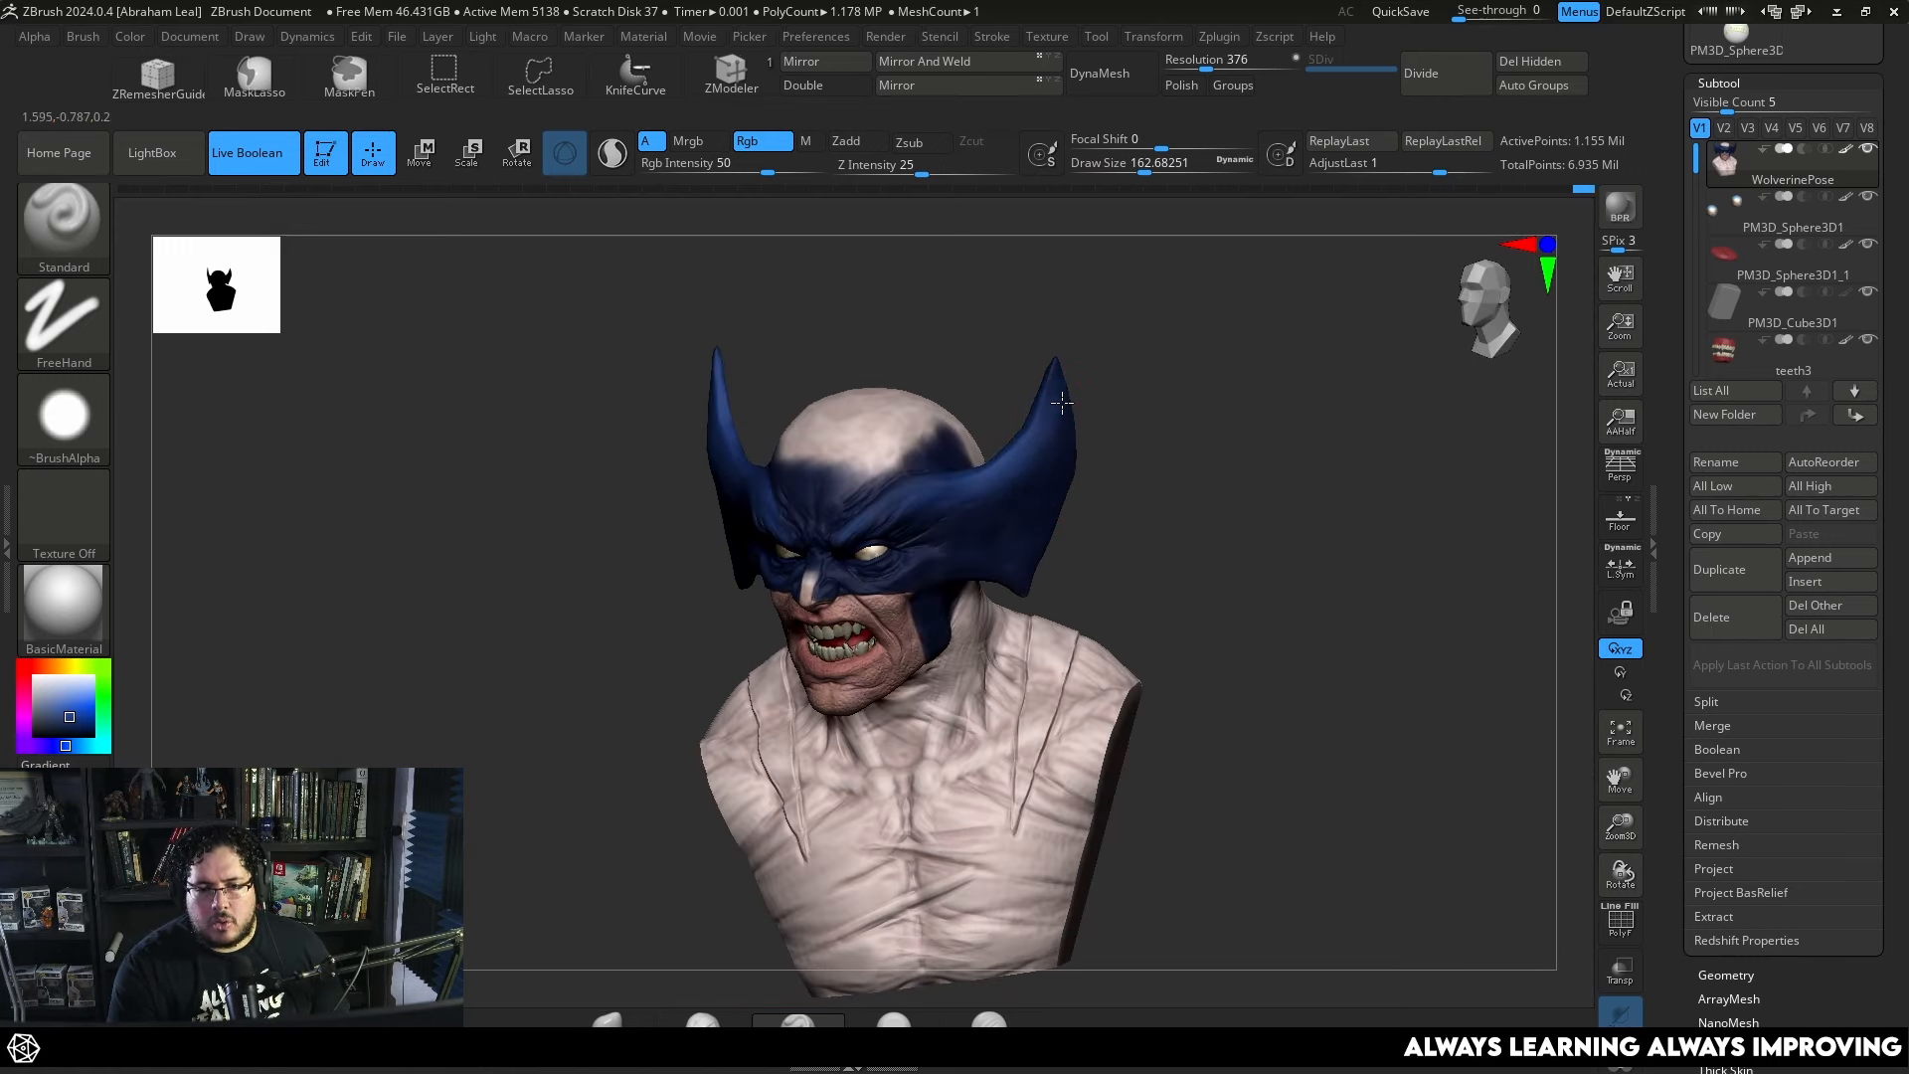
{"action": "right_click_drag", "start_coordinate": [1035, 463], "coordinate": [1078, 392]}
{"action": "mouse_move", "coordinate": [970, 496]}
{"action": "right_mouse_down"}
{"action": "mouse_move", "coordinate": [1180, 457]}
{"action": "mouse_move", "coordinate": [1062, 493]}
{"action": "right_mouse_up"}
Brush the lighter blue over the forehead and brow folds, reducing the draw size to about 59 and then about 33.
{"action": "key", "text": "space"}
{"action": "left_click_drag", "start_coordinate": [701, 547], "coordinate": [668, 547]}
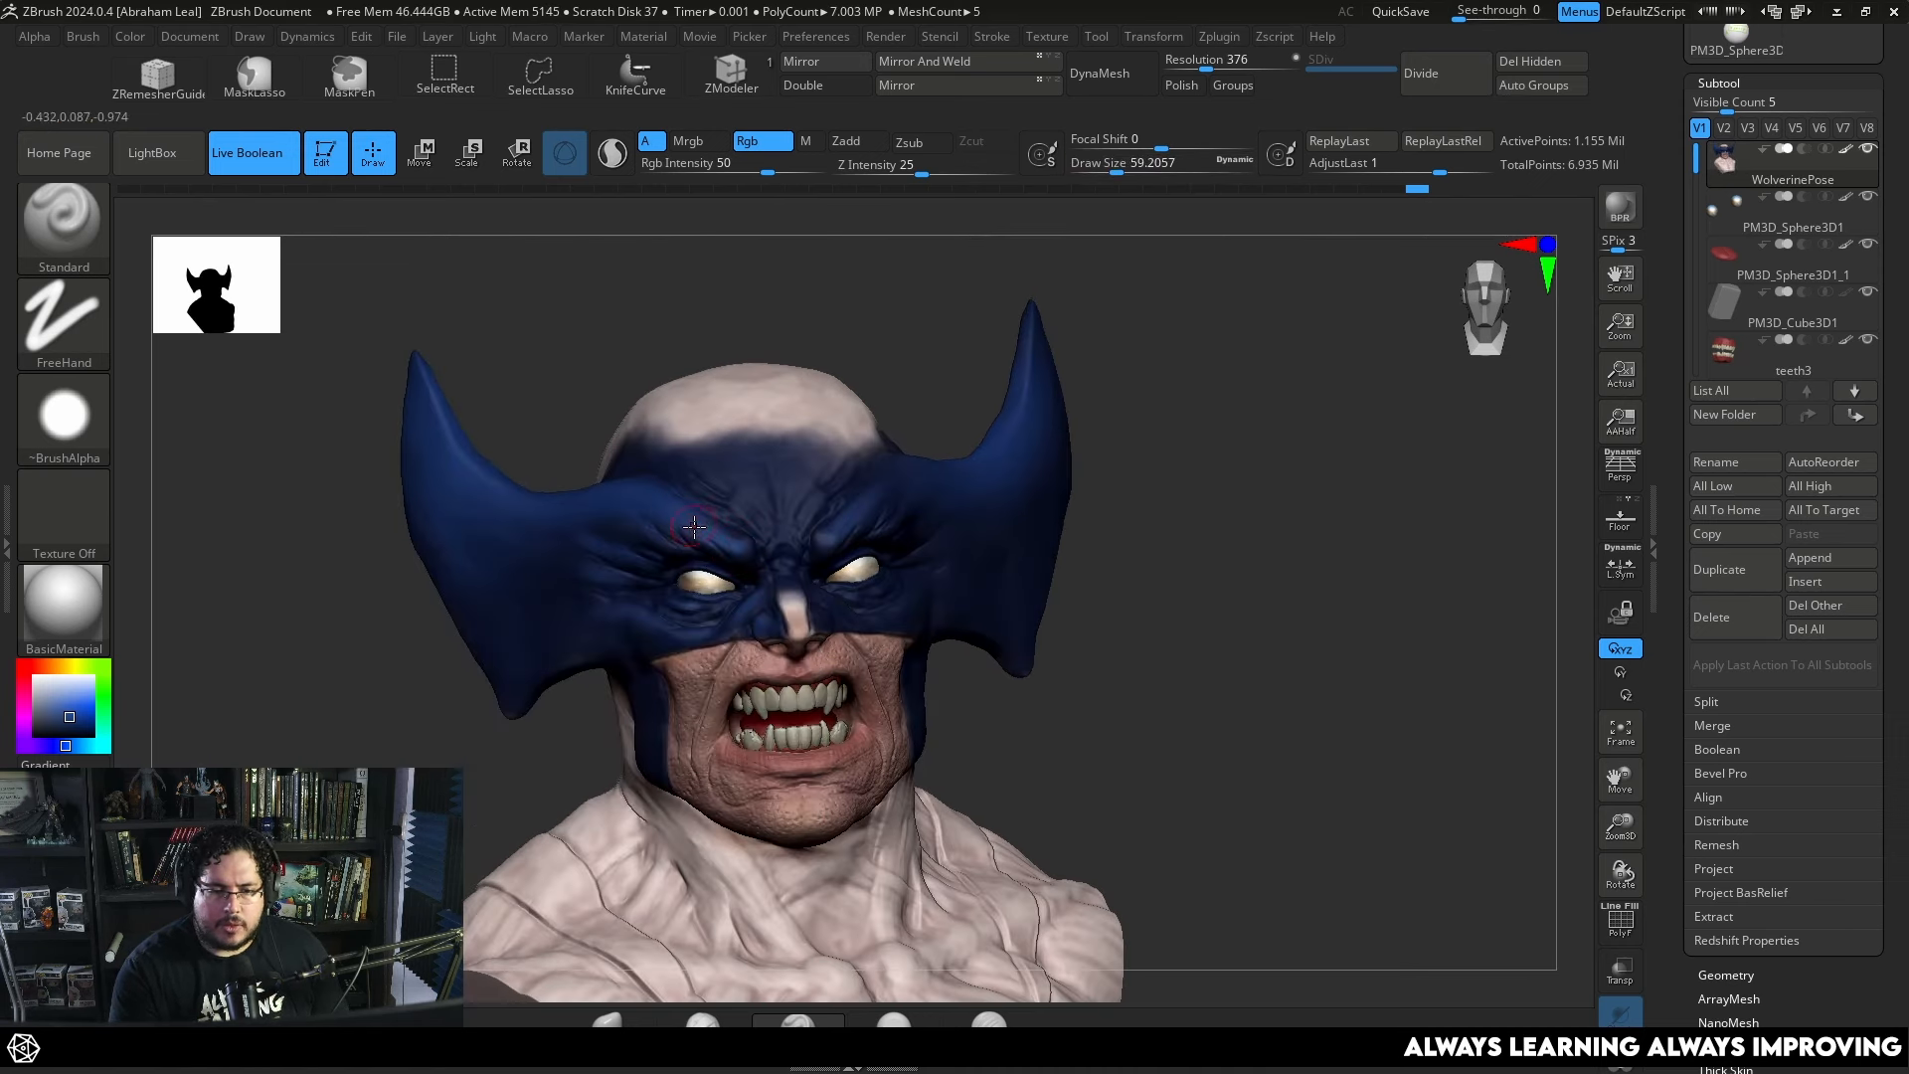
{"action": "right_click_drag", "start_coordinate": [922, 377], "coordinate": [874, 408]}
{"action": "key", "text": "space"}
{"action": "left_click_drag", "start_coordinate": [846, 524], "coordinate": [879, 516]}
{"action": "key", "text": "space"}
{"action": "key", "text": "space"}
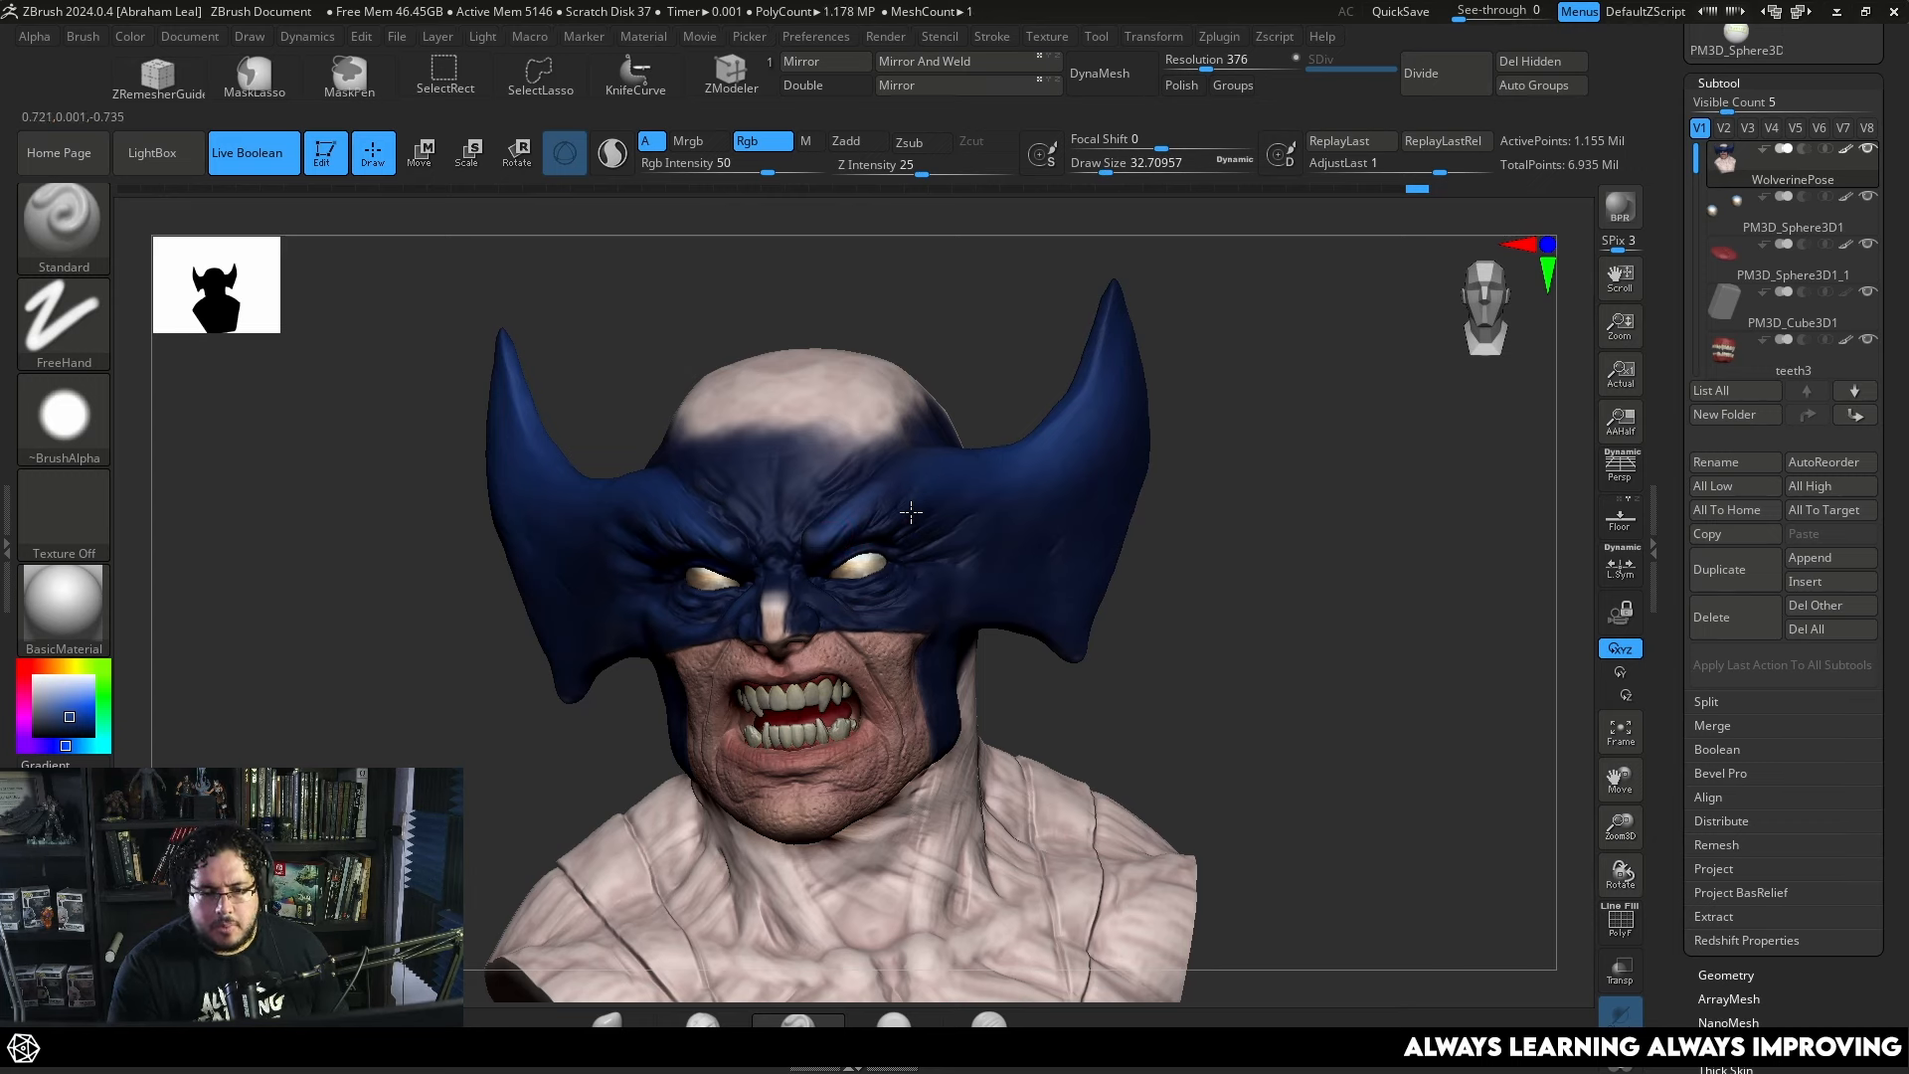
Highlight the folds around the character's left eye, nose and cheek with lighter blue, using draw sizes of about 33 and 51.
{"action": "right_click_drag", "start_coordinate": [921, 504], "coordinate": [886, 538]}
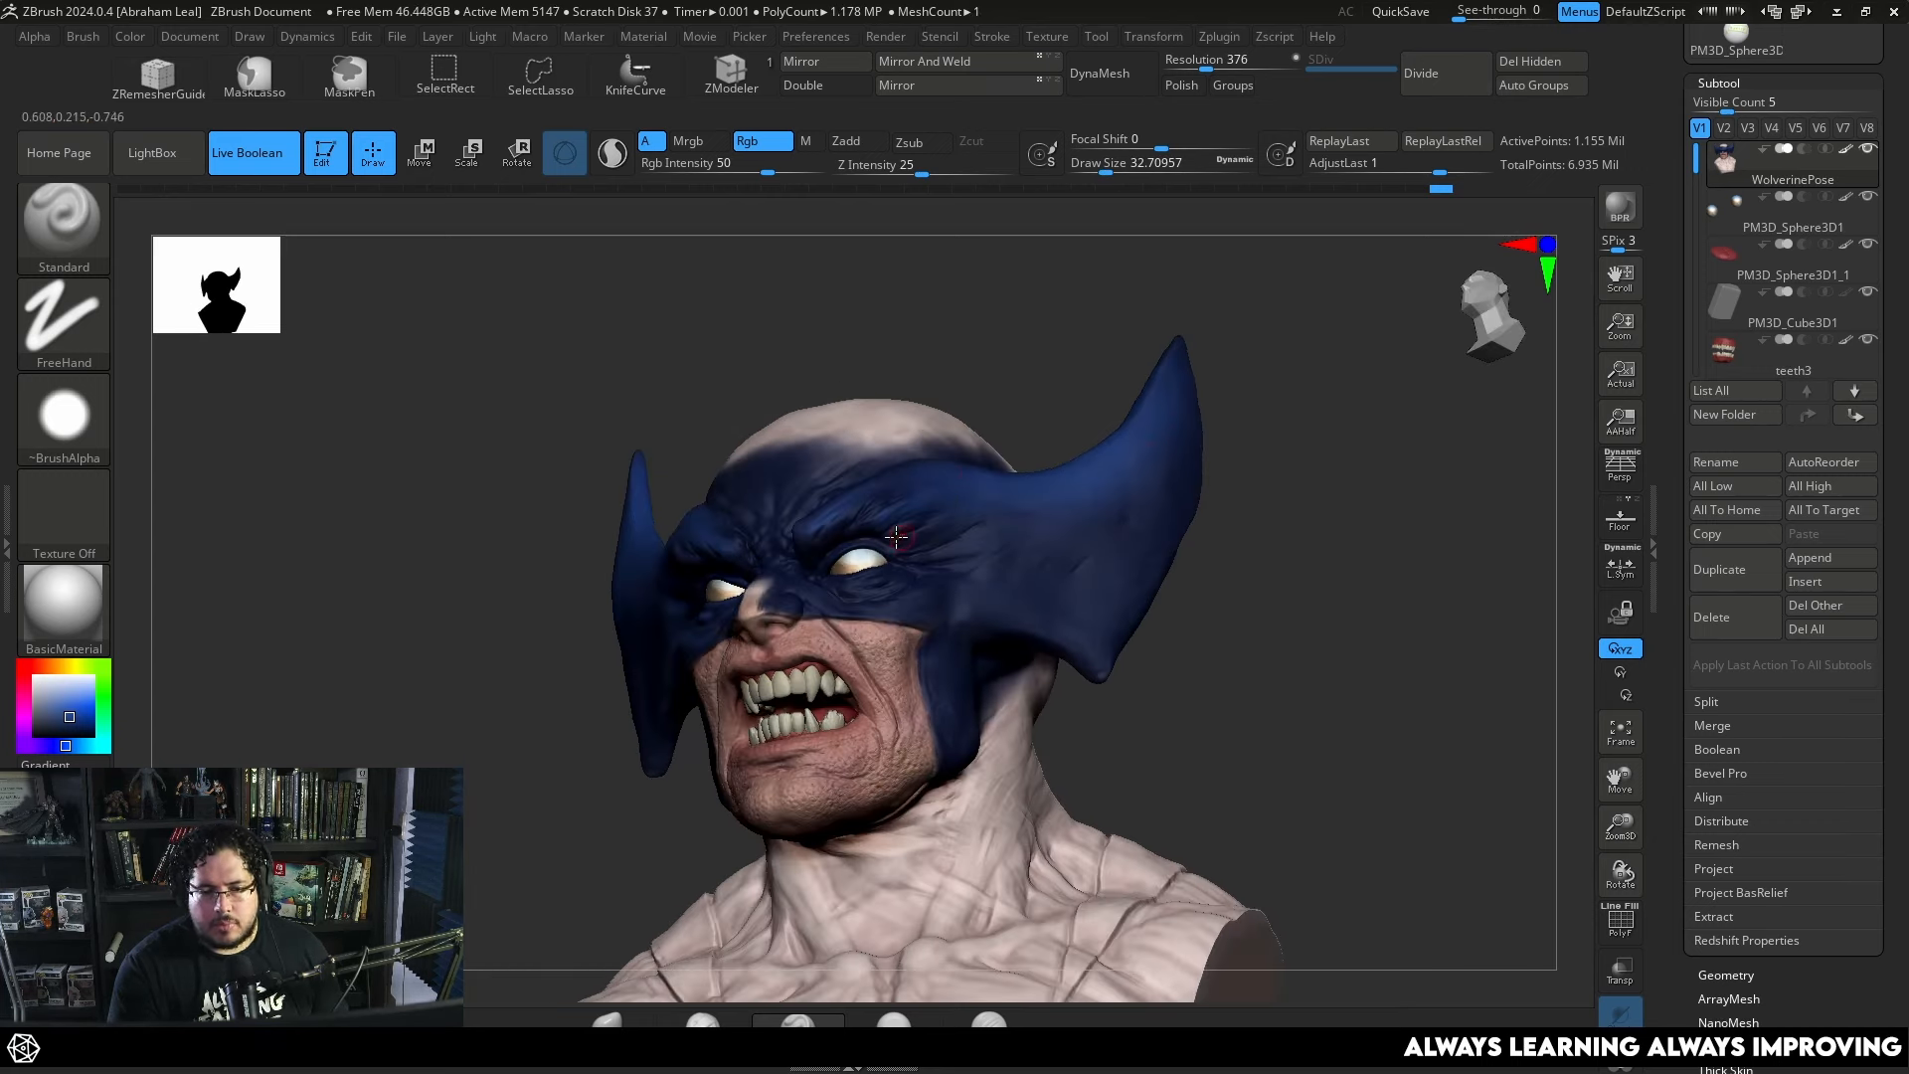
{"action": "right_click_drag", "start_coordinate": [975, 504], "coordinate": [934, 545]}
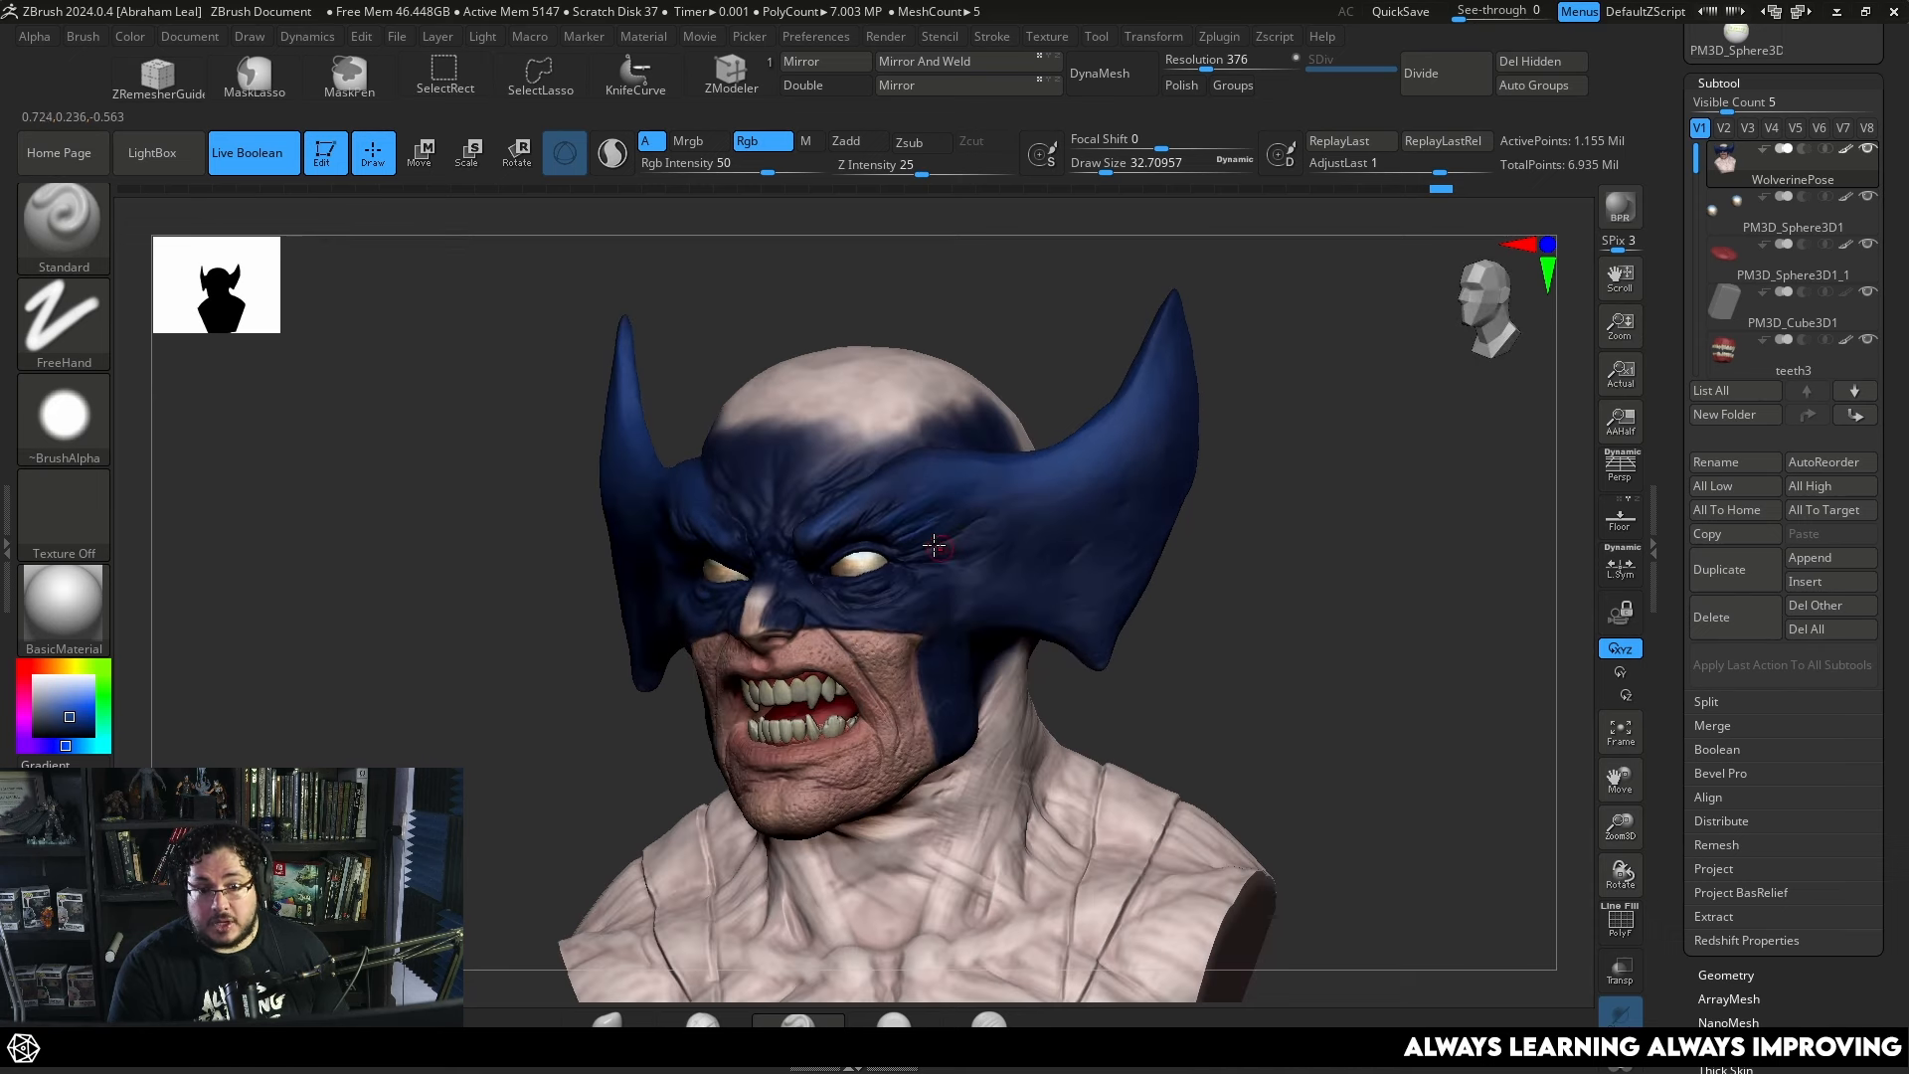
{"action": "right_click_drag", "start_coordinate": [1200, 558], "coordinate": [1232, 712]}
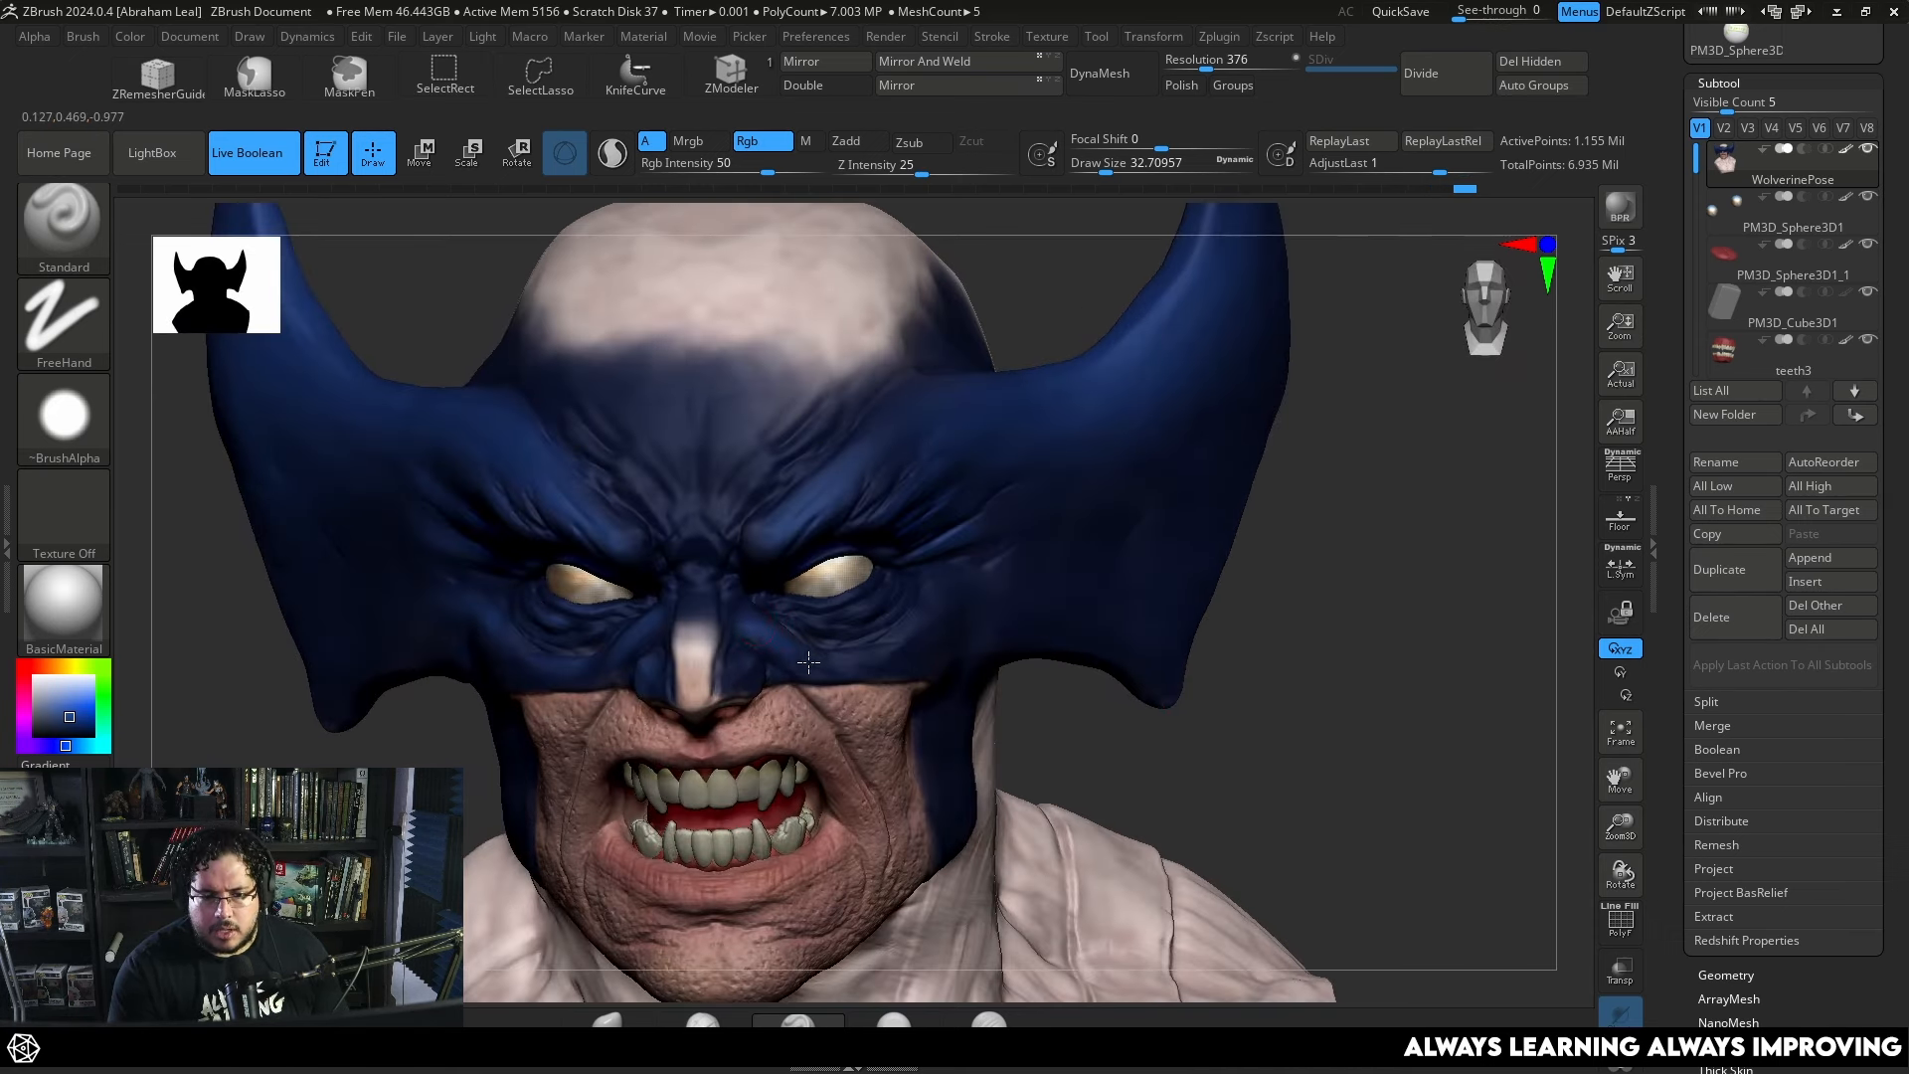
{"action": "mouse_move", "coordinate": [1137, 731]}
{"action": "right_mouse_down"}
{"action": "mouse_move", "coordinate": [657, 630]}
{"action": "mouse_move", "coordinate": [973, 687]}
{"action": "right_mouse_up"}
{"action": "right_click_drag", "start_coordinate": [795, 678], "coordinate": [641, 694]}
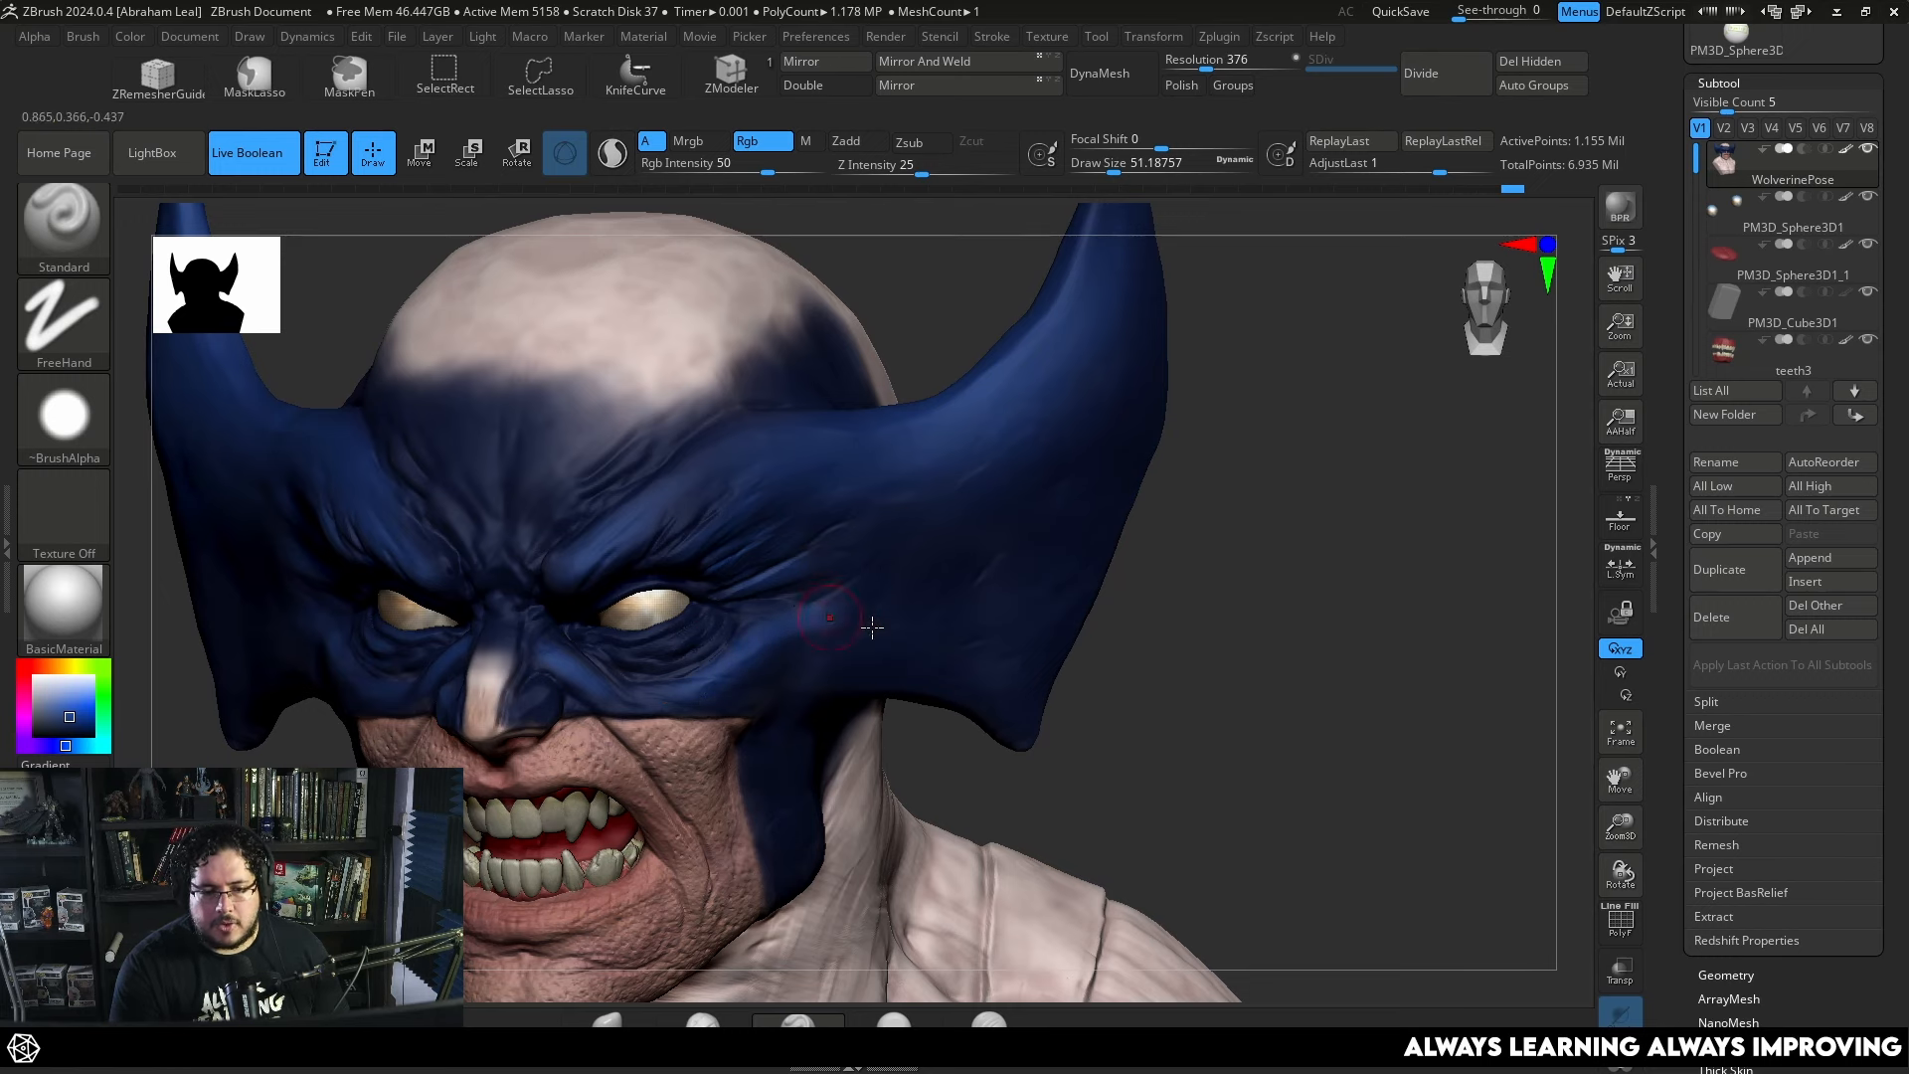
Highlight the small folds beneath both eyes with lighter blue at a draw size of about 17, undoing the last stroke.
{"action": "right_click_drag", "start_coordinate": [1171, 579], "coordinate": [989, 504]}
{"action": "key", "text": "s"}
{"action": "left_click_drag", "start_coordinate": [626, 589], "coordinate": [610, 589]}
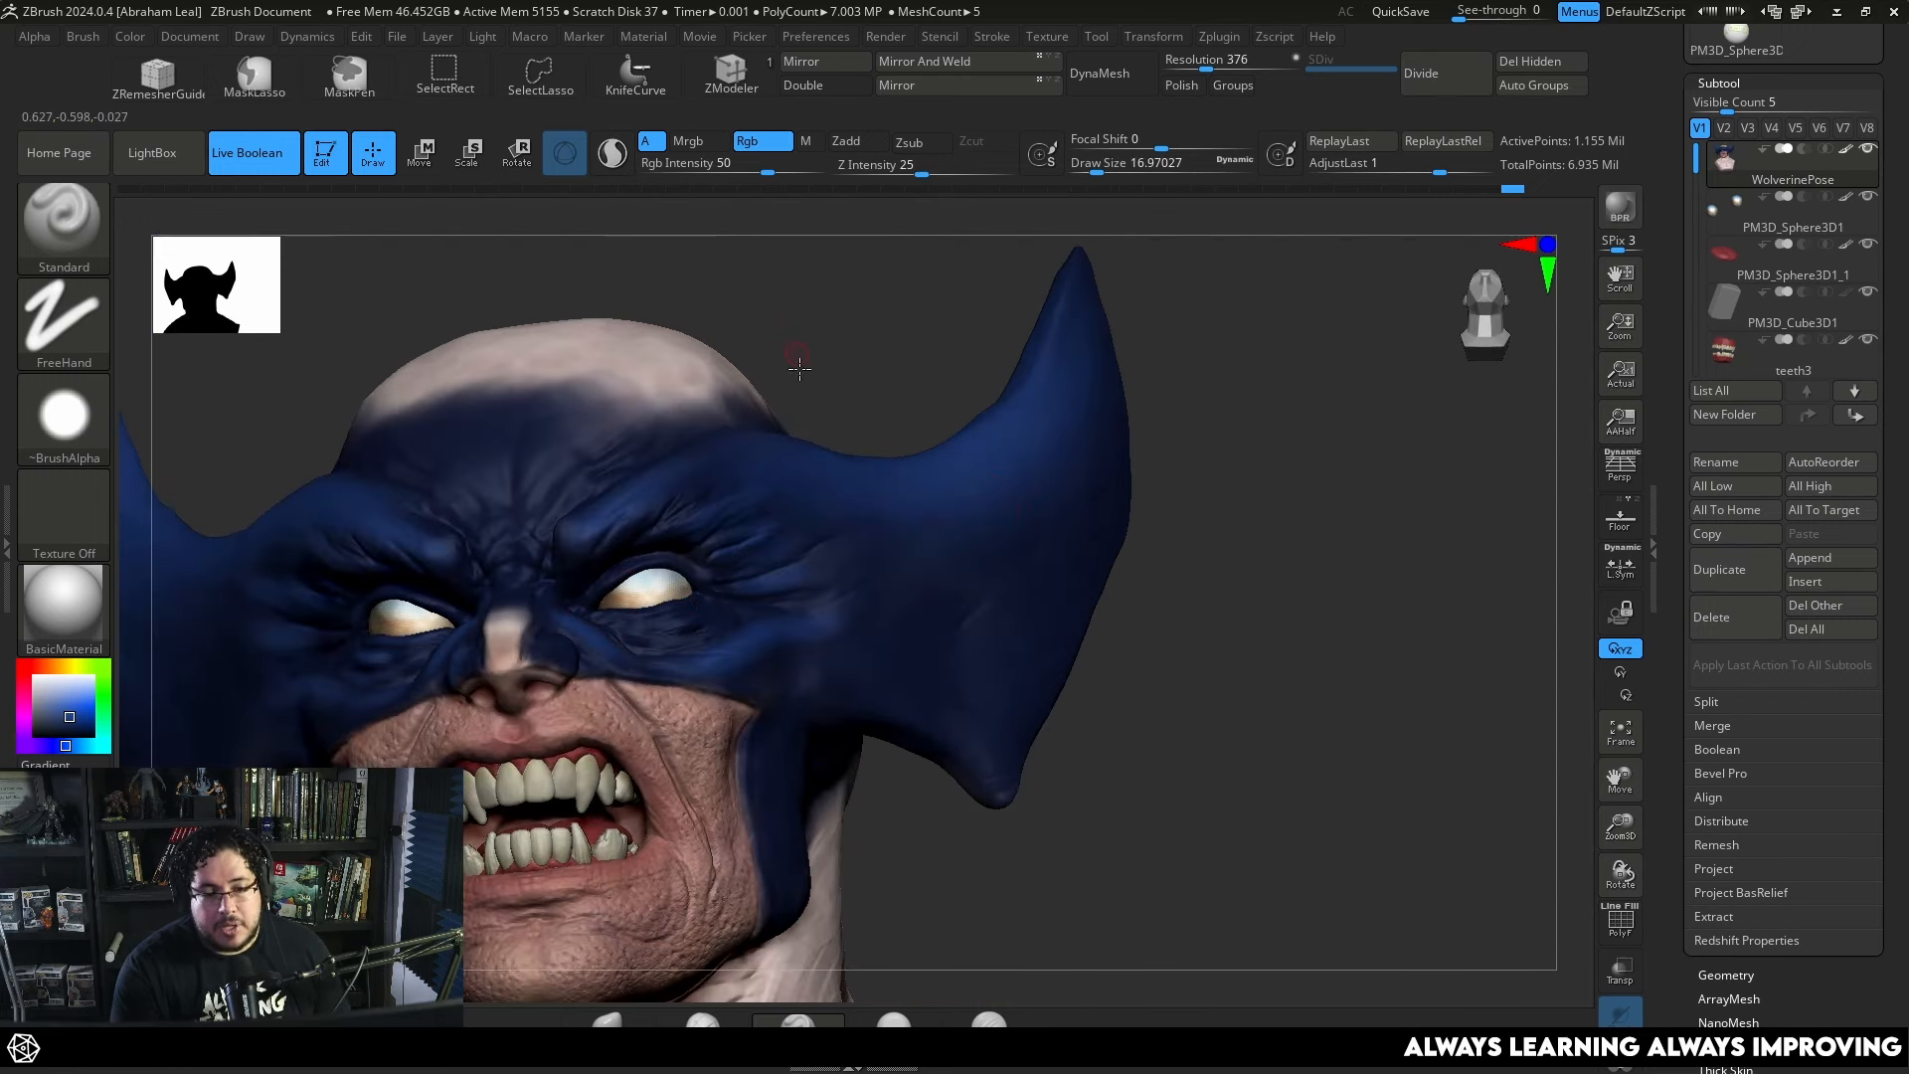
{"action": "right_click_drag", "start_coordinate": [799, 369], "coordinate": [665, 654]}
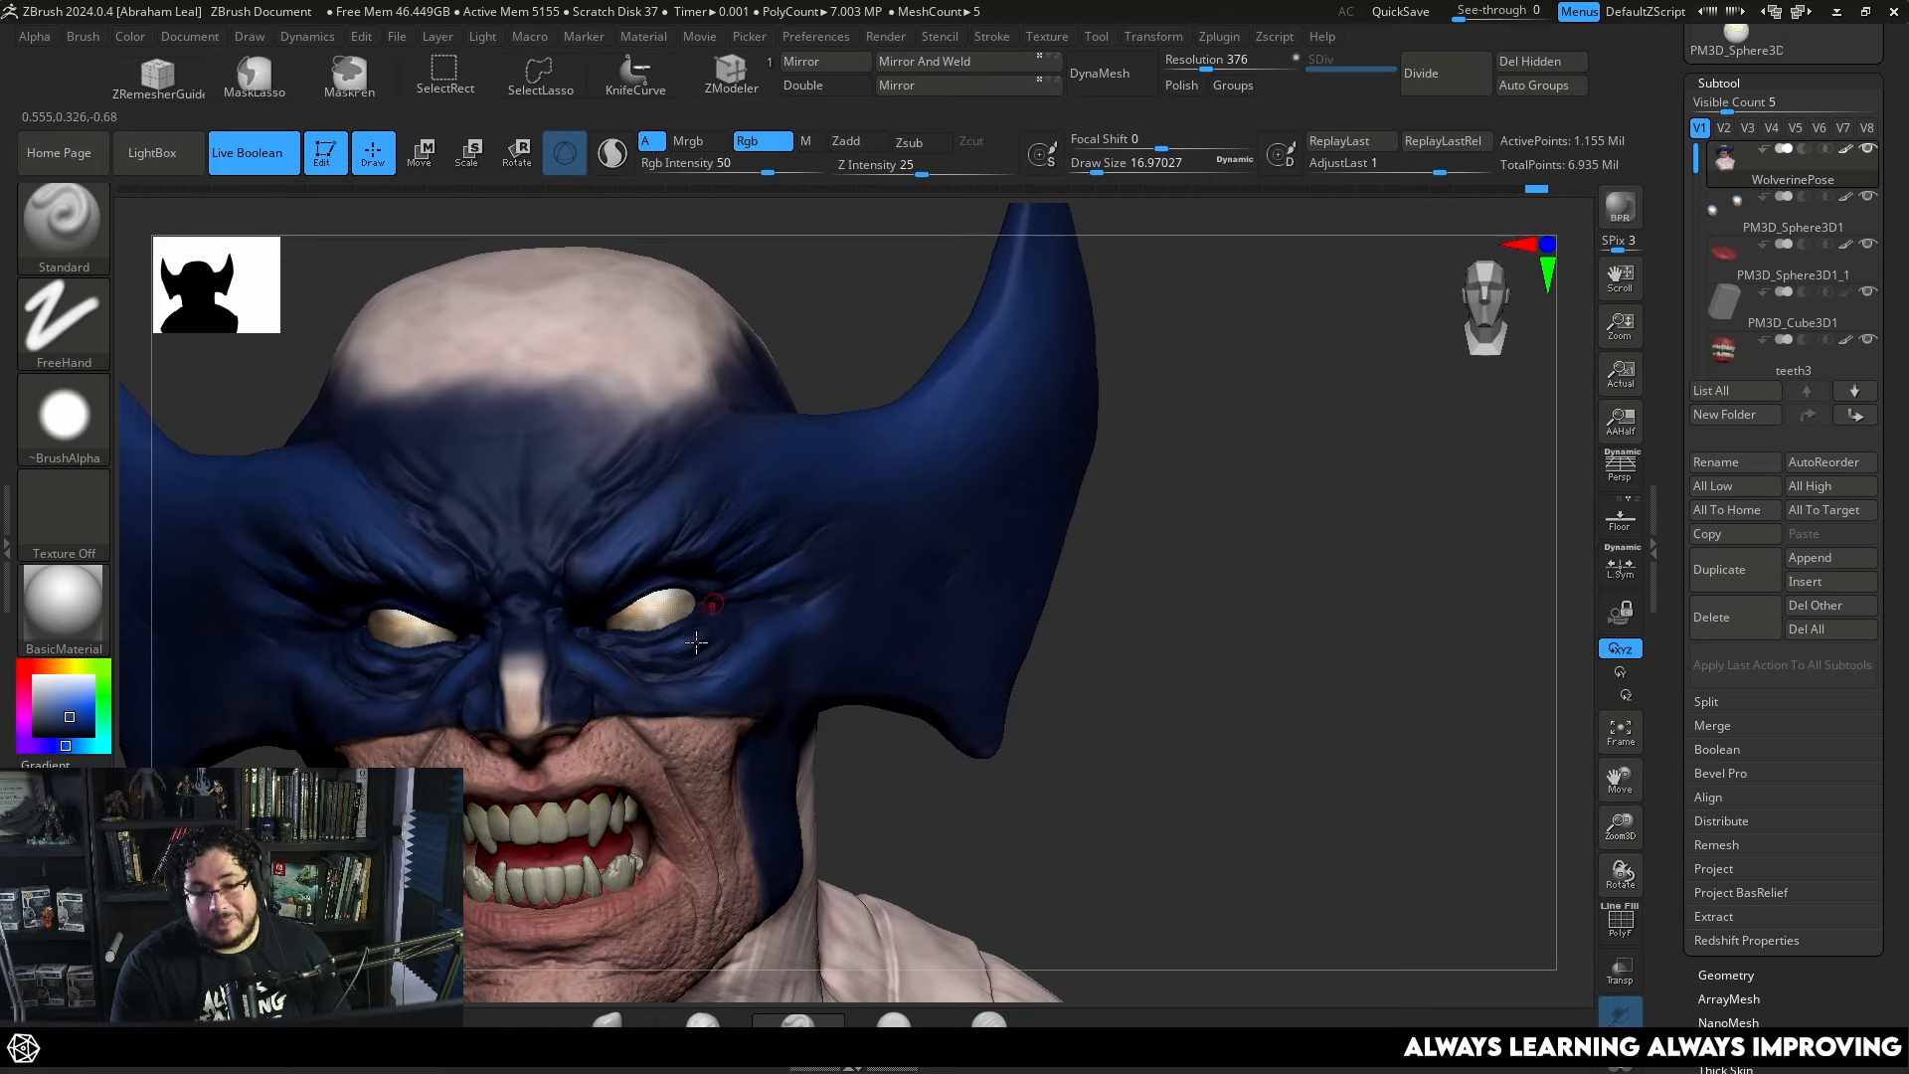
{"action": "left_click_drag", "start_coordinate": [664, 669], "coordinate": [653, 679]}
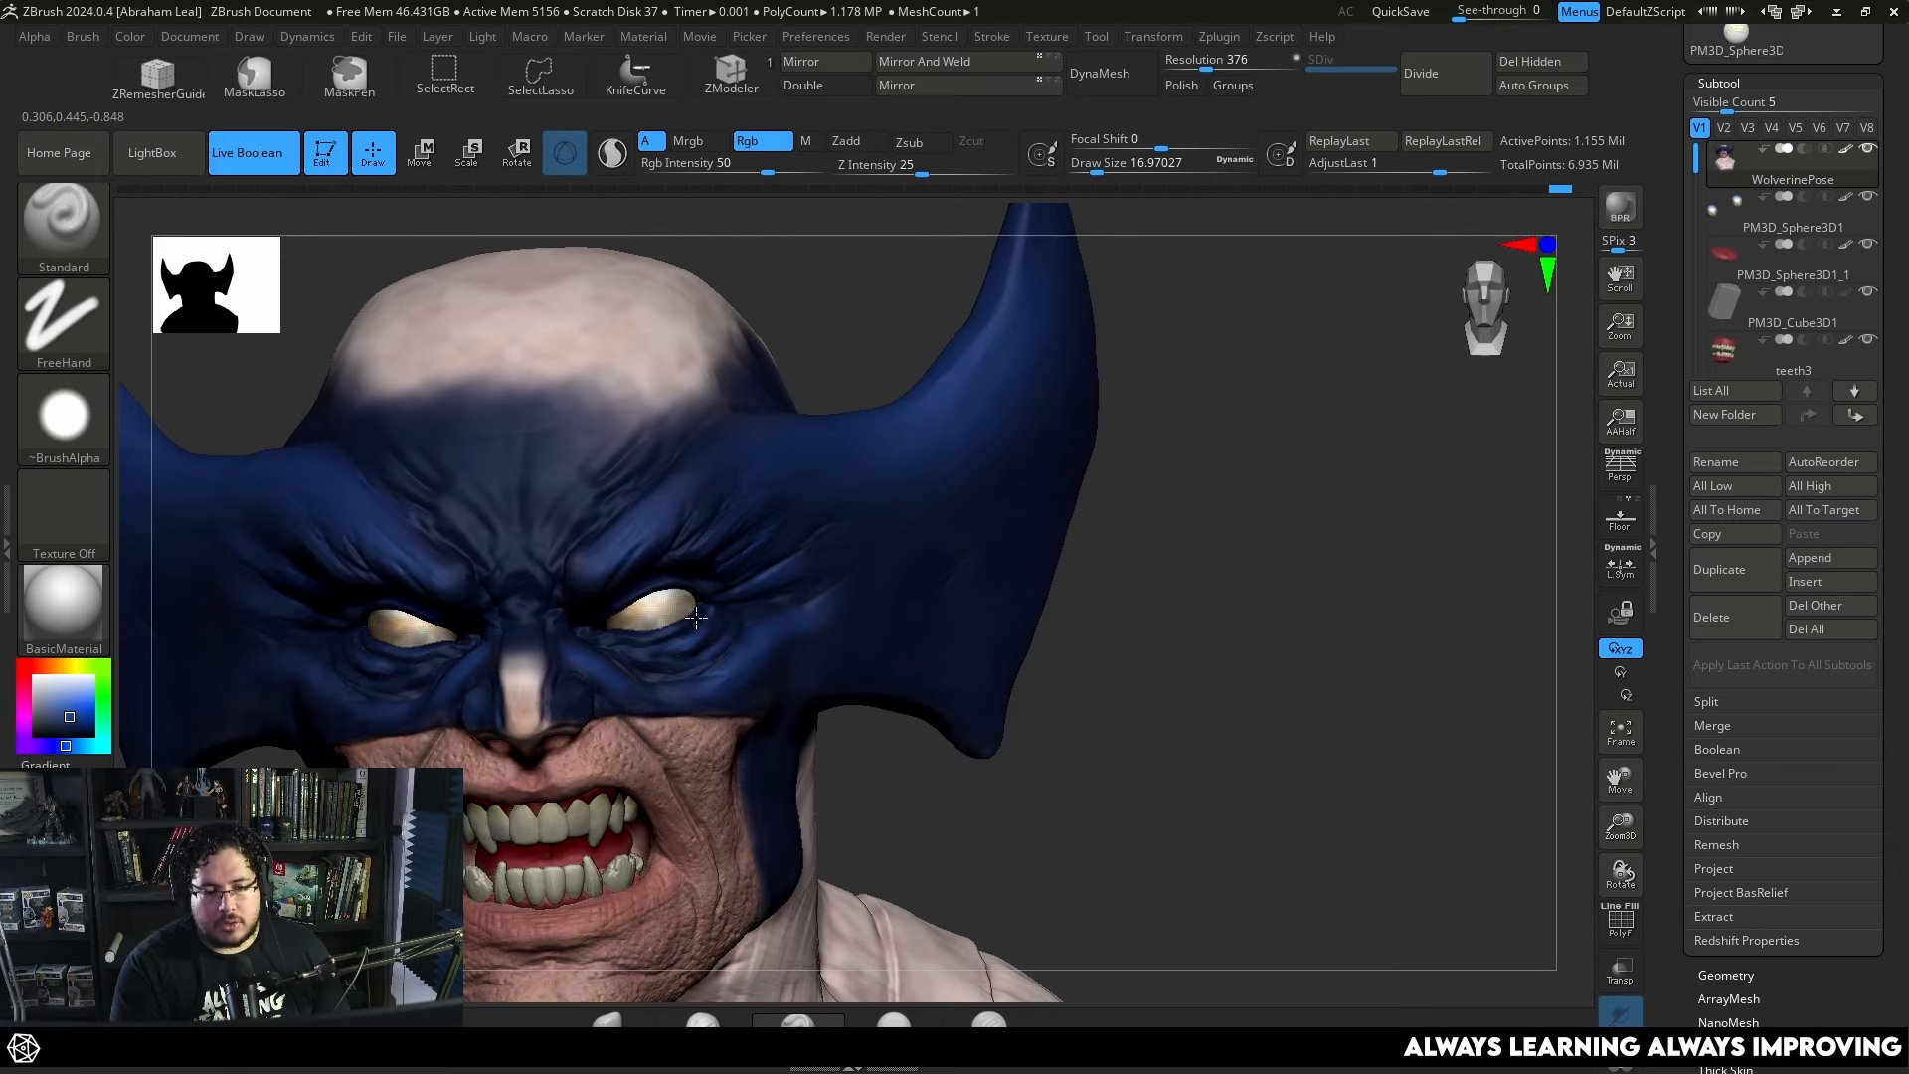
{"action": "left_click_drag", "start_coordinate": [1118, 614], "coordinate": [370, 683]}
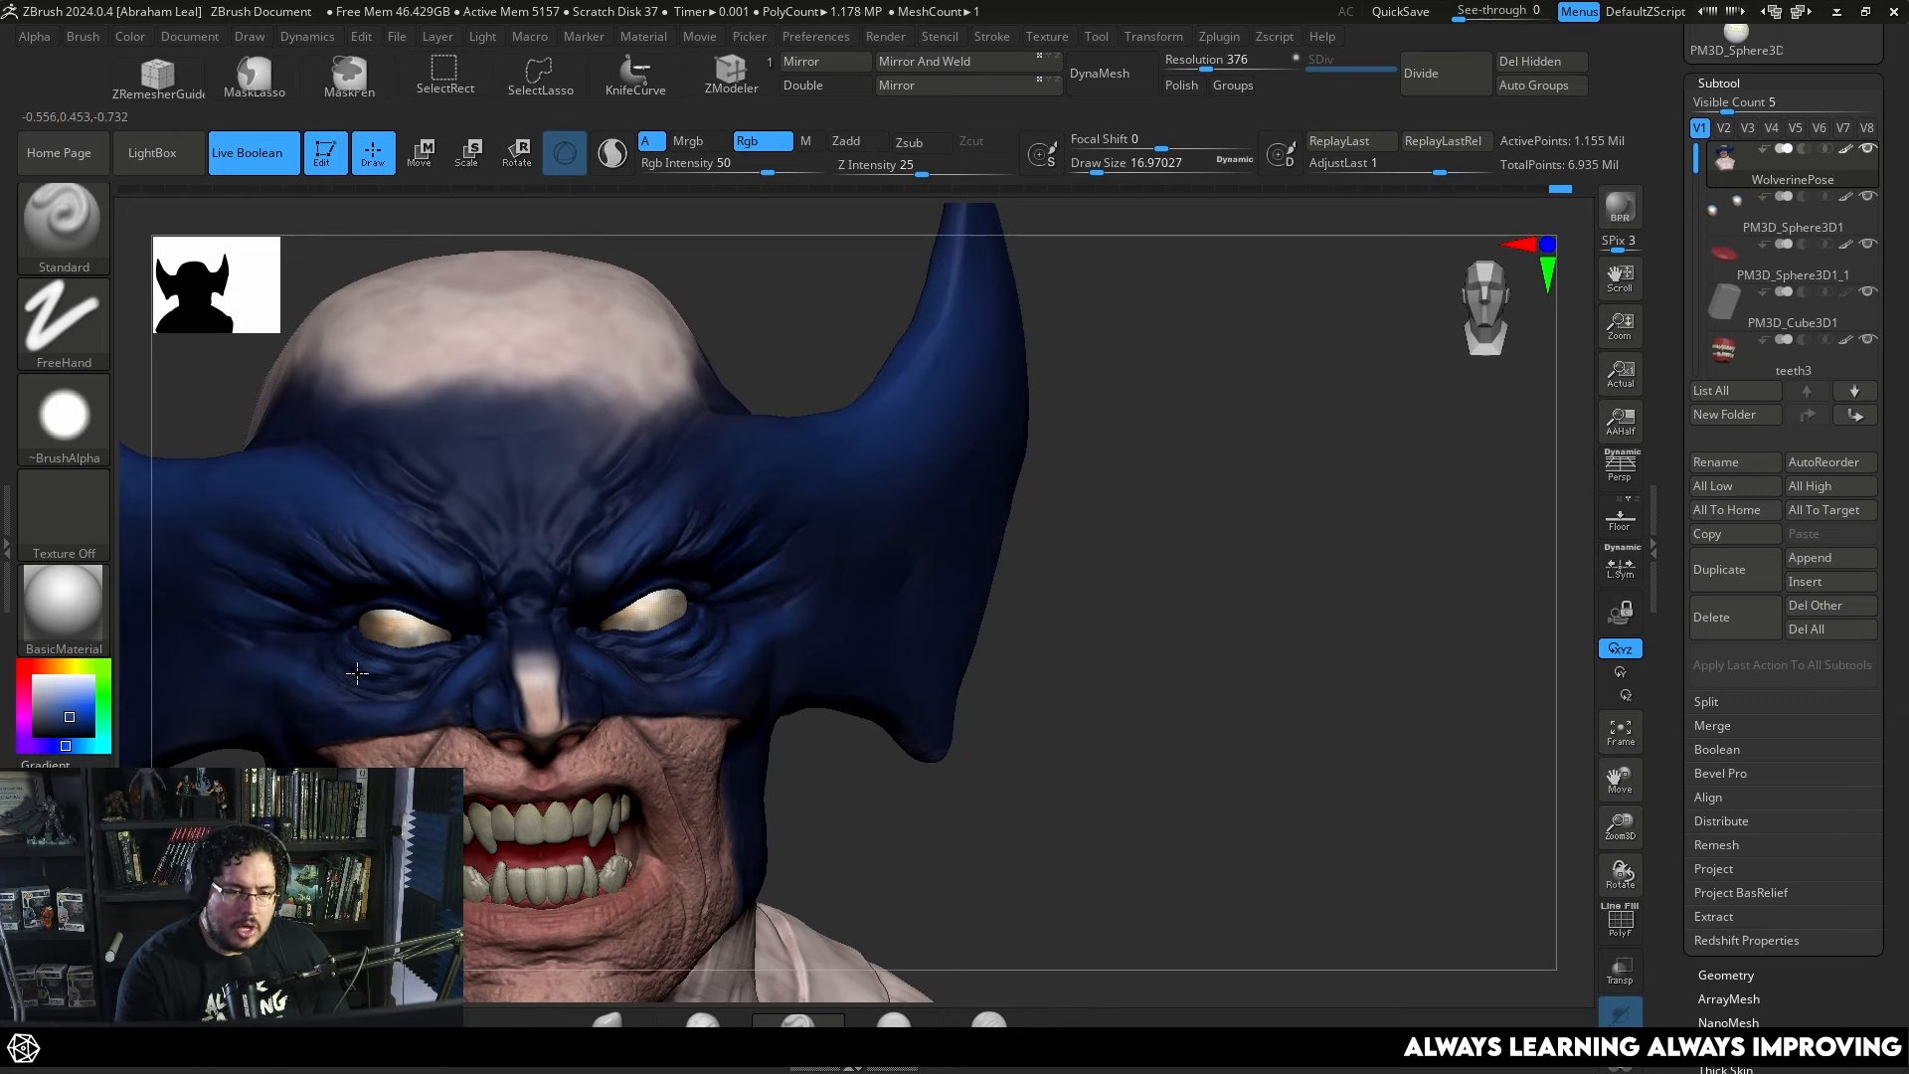
{"action": "key", "text": "ctrl+z"}
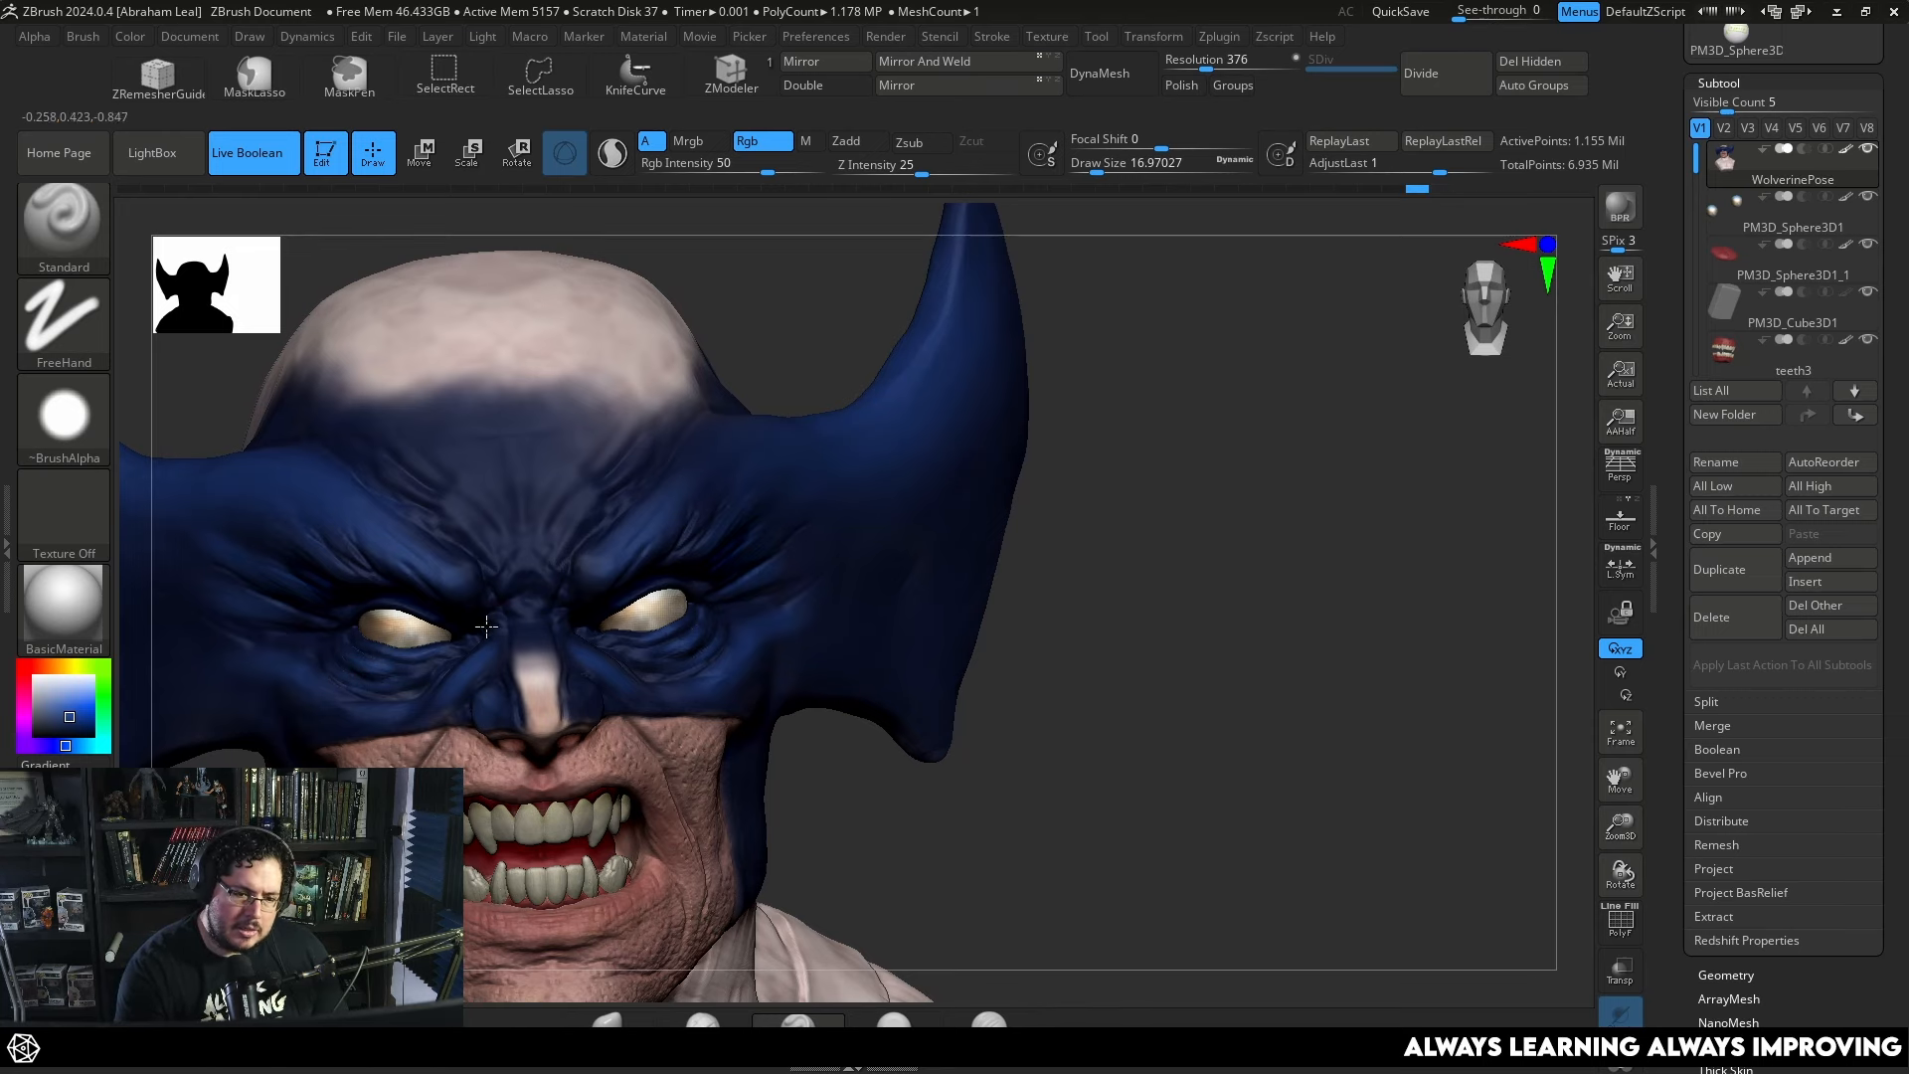
Raise the draw size to about 74 and then about 90, and brush lighter blue over the character's right fin.
{"action": "left_click_drag", "start_coordinate": [976, 715], "coordinate": [945, 686], "text": "alt"}
{"action": "key", "text": "space"}
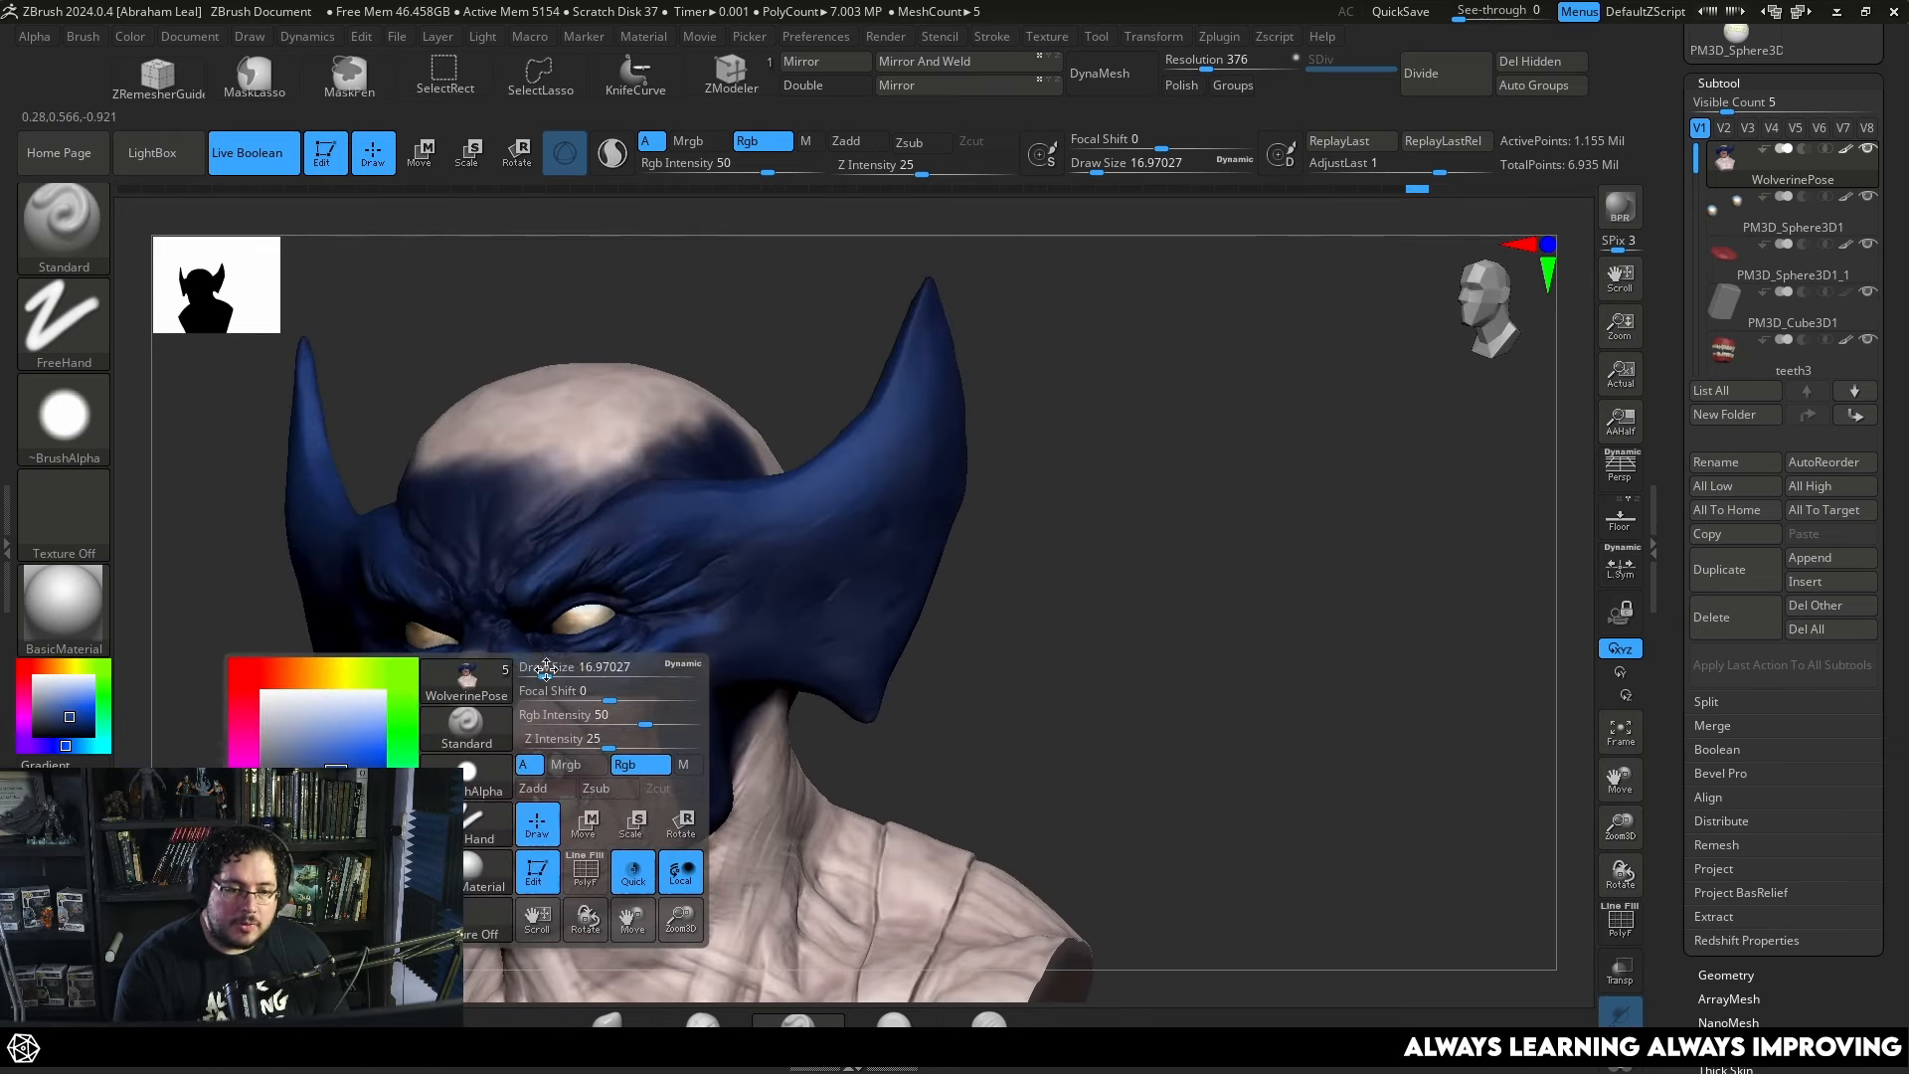
{"action": "left_click_drag", "start_coordinate": [545, 669], "coordinate": [568, 669]}
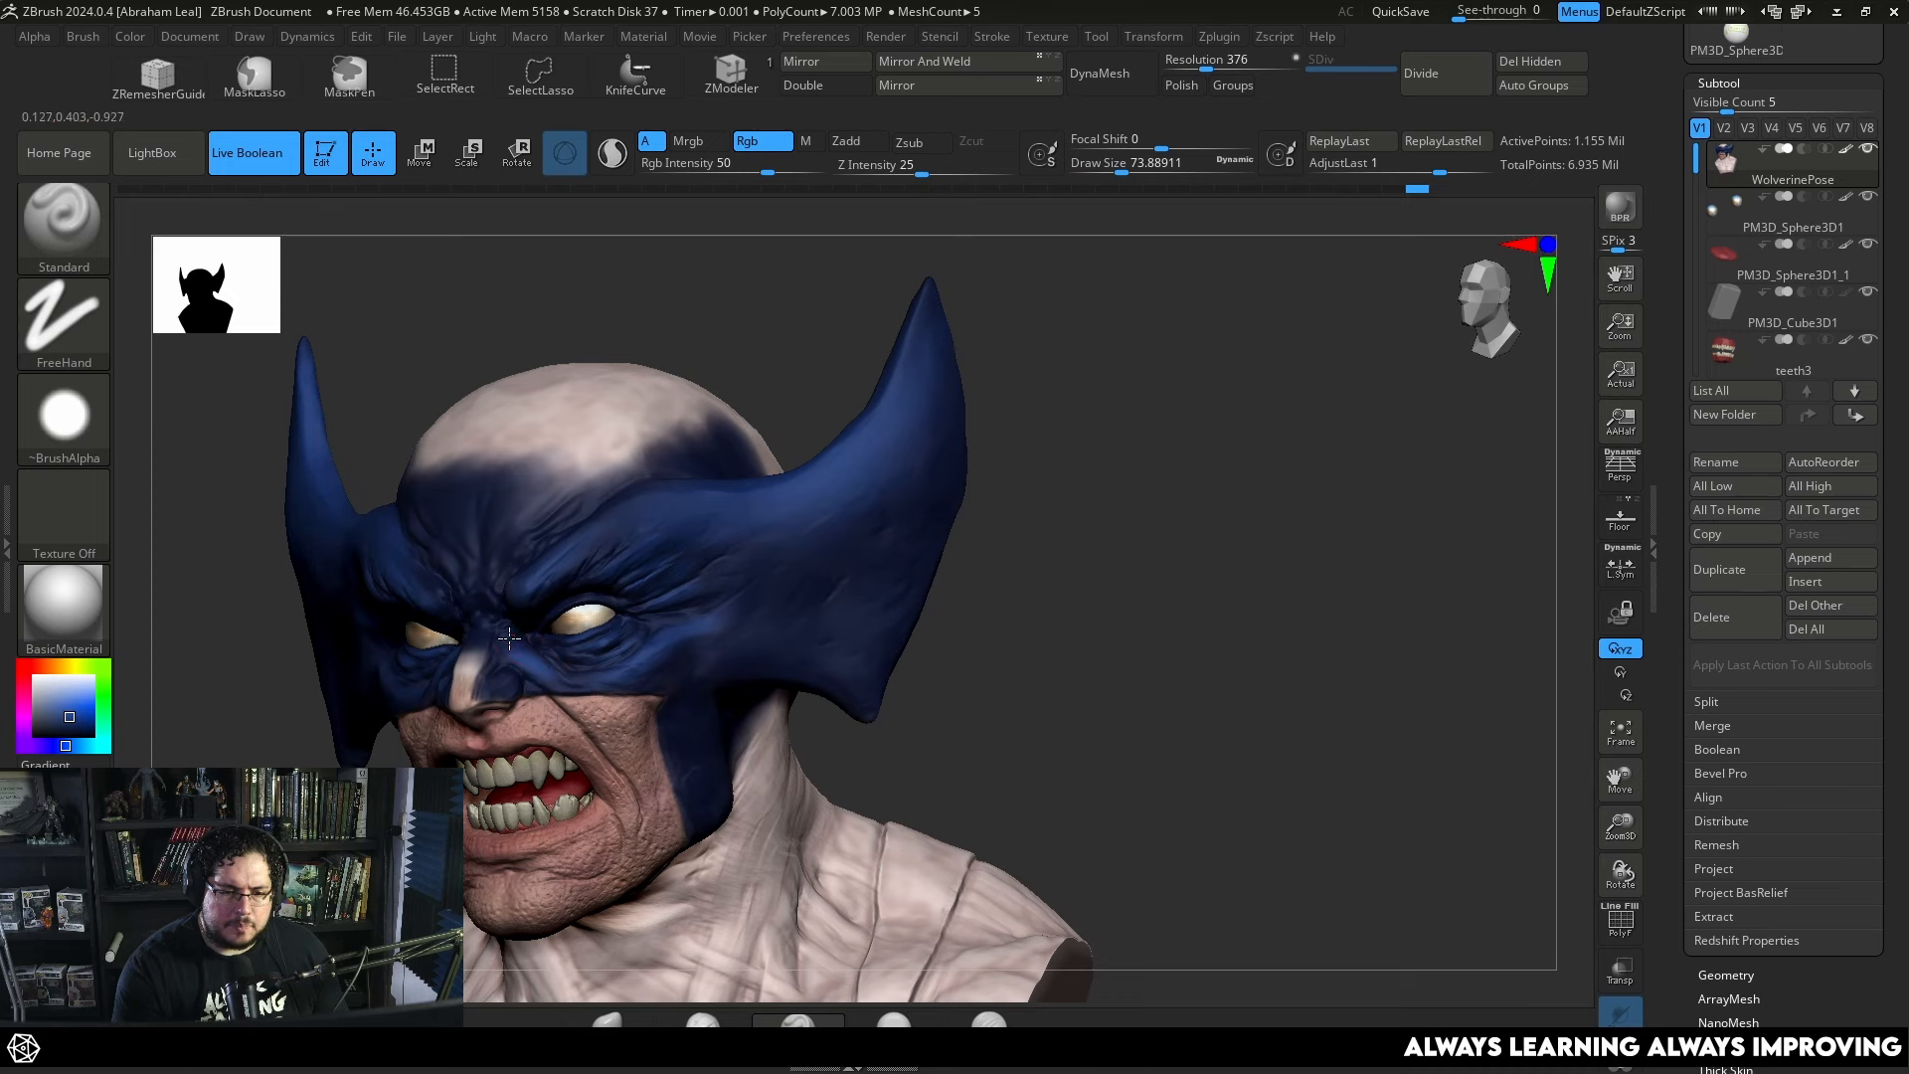
{"action": "key", "text": "ctrl+shift+z"}
{"action": "left_click_drag", "start_coordinate": [992, 648], "coordinate": [1086, 566]}
{"action": "mouse_move", "coordinate": [398, 776]}
{"action": "left_mouse_down"}
{"action": "mouse_move", "coordinate": [451, 660]}
{"action": "mouse_move", "coordinate": [403, 567]}
{"action": "left_mouse_up"}
{"action": "key", "text": "space"}
{"action": "left_click_drag", "start_coordinate": [403, 560], "coordinate": [418, 560]}
{"action": "key", "text": "space"}
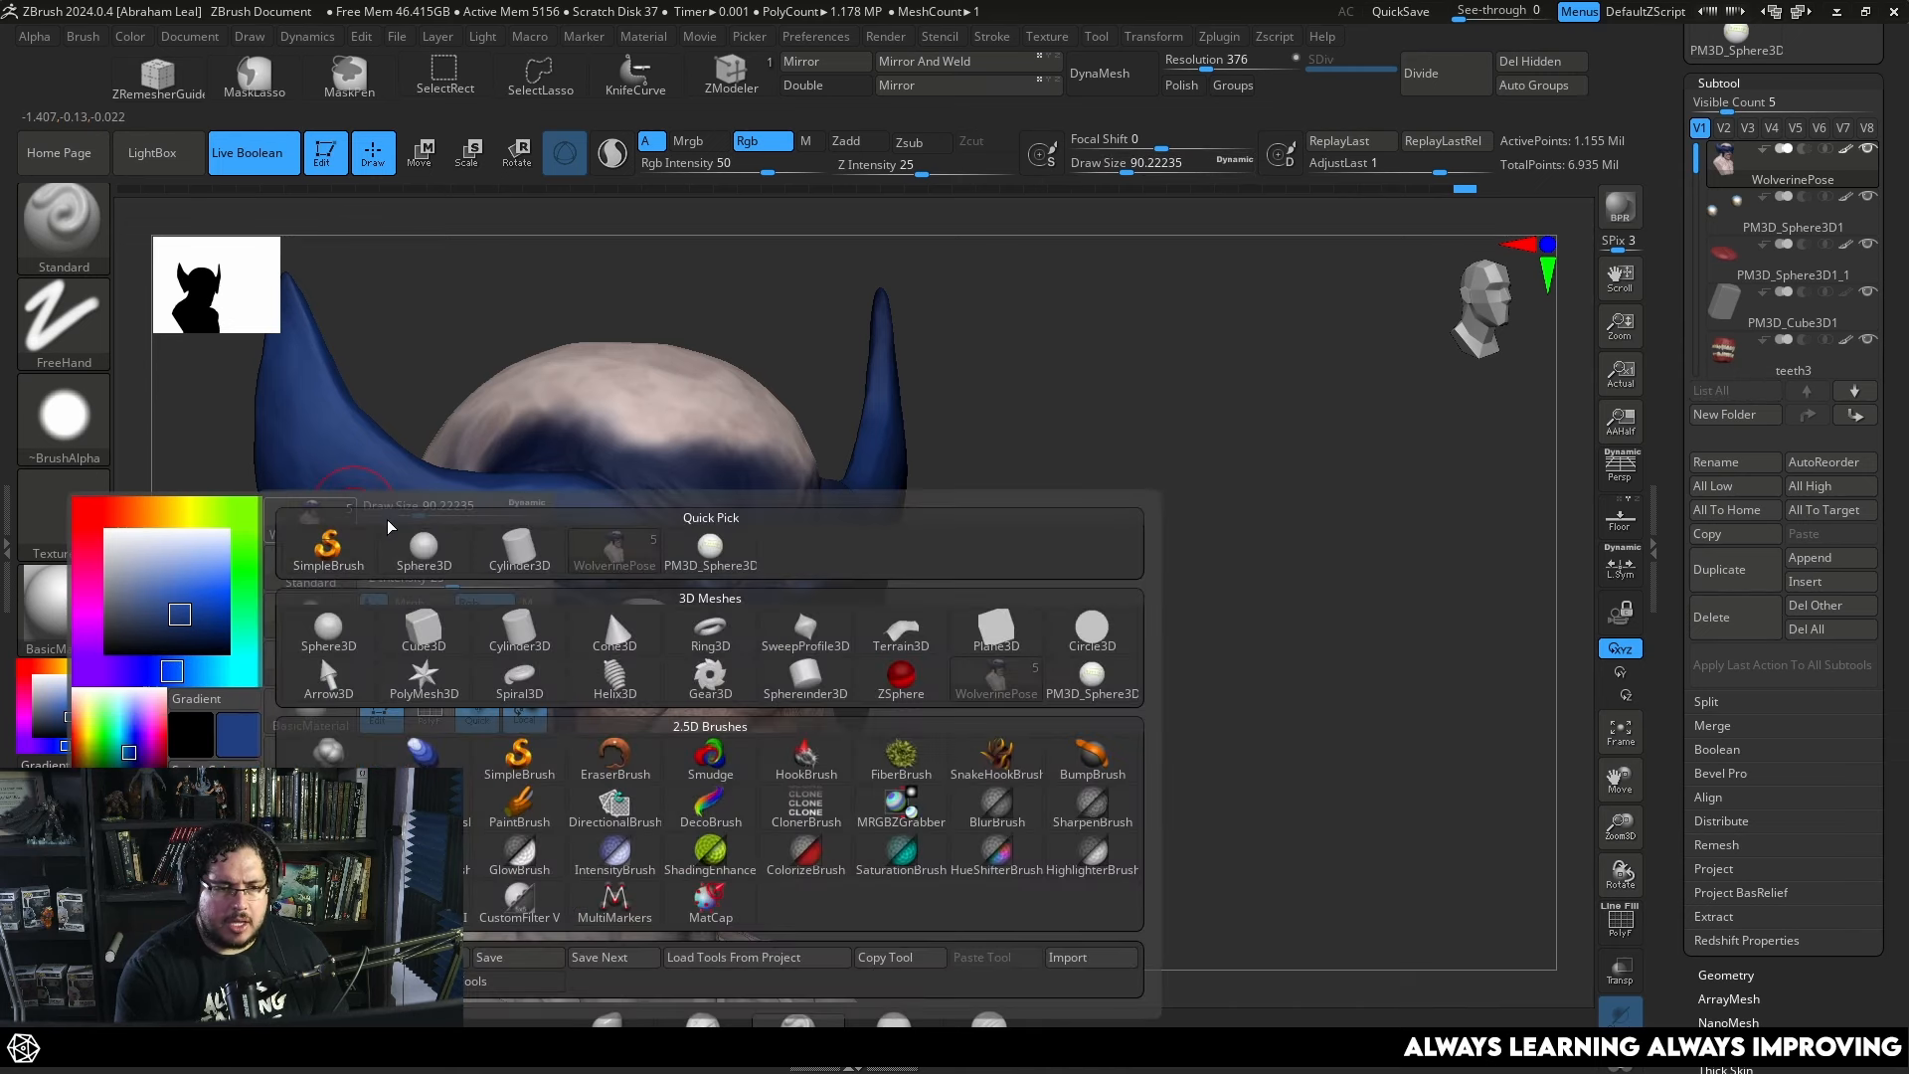
Switch the bust's material to Flat Color to judge the painted colors without shading.
{"action": "left_click_drag", "start_coordinate": [1010, 469], "coordinate": [756, 596], "text": "alt"}
{"action": "left_click", "coordinate": [62, 602]}
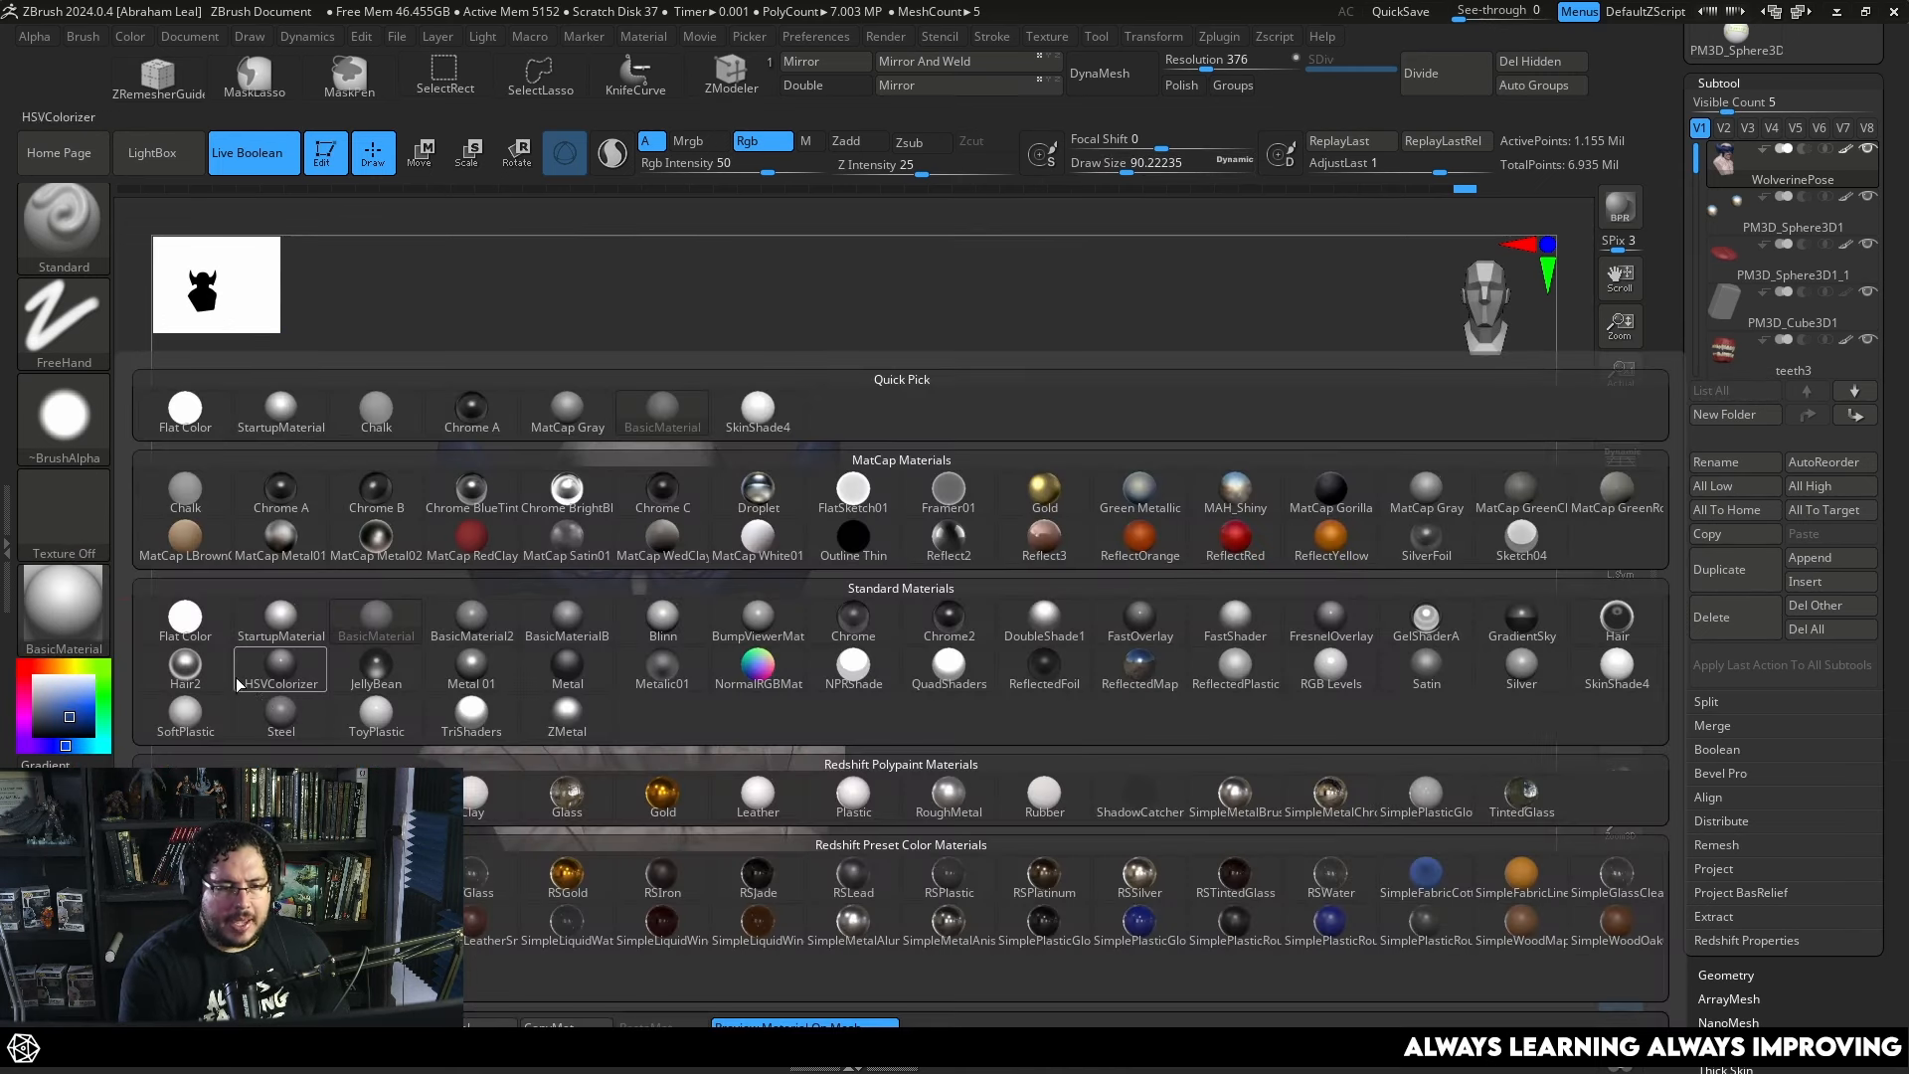
{"action": "left_click", "coordinate": [204, 621]}
Set the draw size to about 56 and brush lighter blue over the temple and brow at the character's left eye.
{"action": "mouse_move", "coordinate": [1014, 625]}
{"action": "left_mouse_down", "text": "alt"}
{"action": "mouse_move", "coordinate": [1051, 623]}
{"action": "mouse_move", "coordinate": [985, 631]}
{"action": "left_mouse_up", "text": "alt"}
{"action": "key", "text": "space"}
{"action": "left_click_drag", "start_coordinate": [857, 568], "coordinate": [845, 568]}
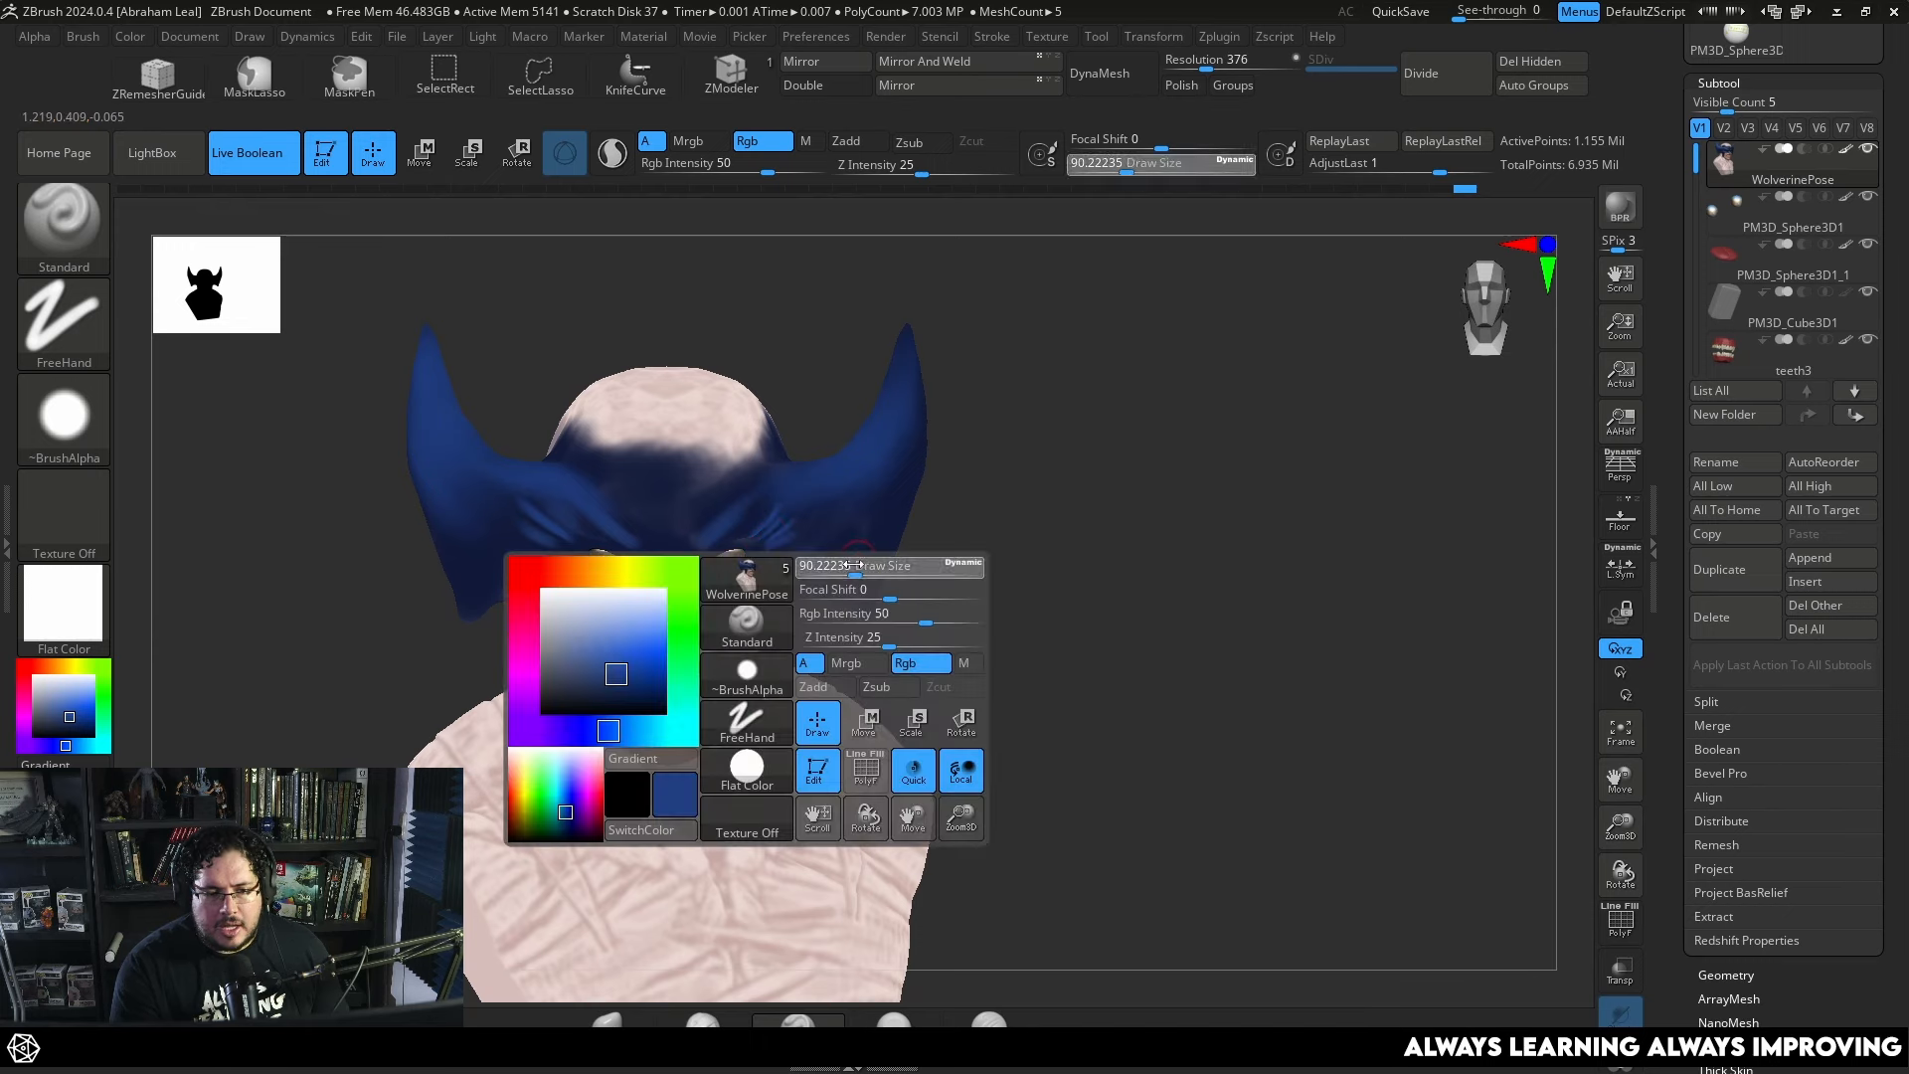
{"action": "left_click_drag", "start_coordinate": [1084, 556], "coordinate": [999, 551]}
{"action": "key", "text": "space"}
{"action": "left_click_drag", "start_coordinate": [845, 569], "coordinate": [826, 569]}
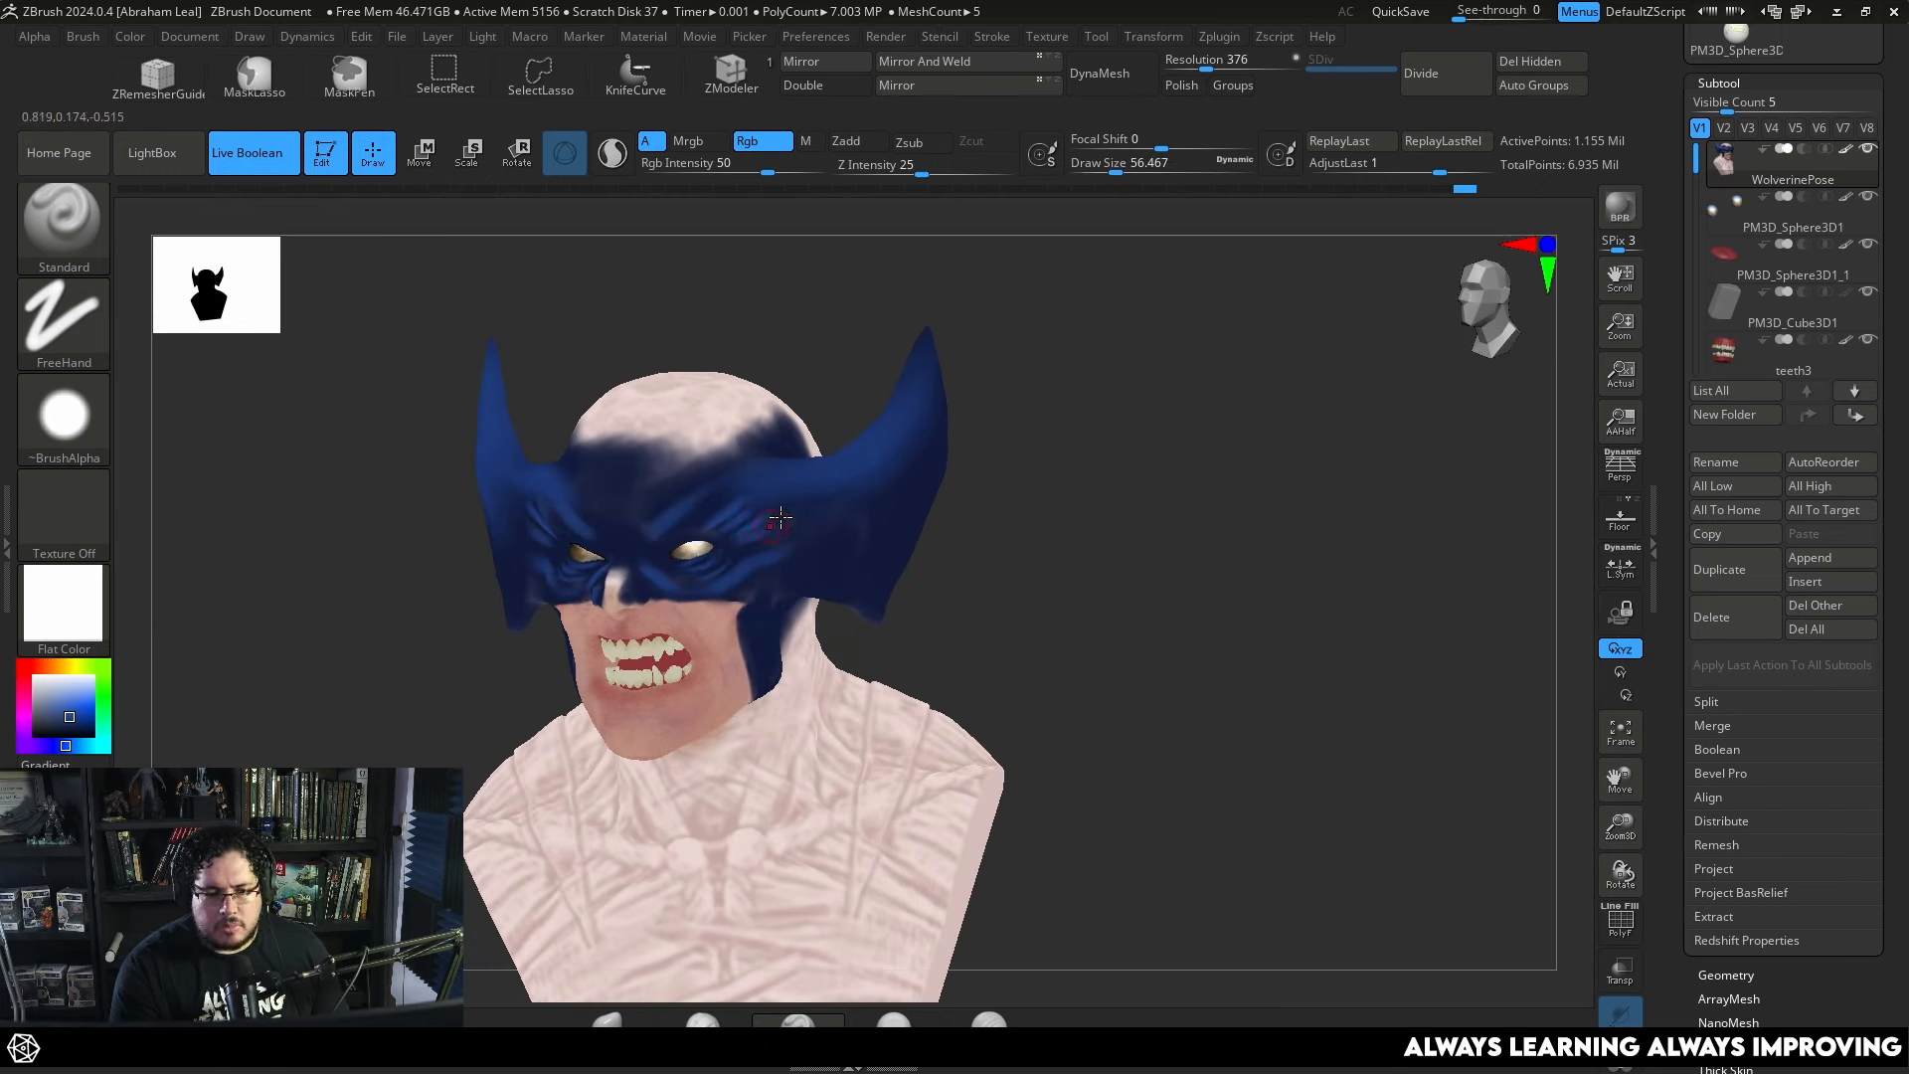
{"action": "left_click_drag", "start_coordinate": [744, 528], "coordinate": [723, 519]}
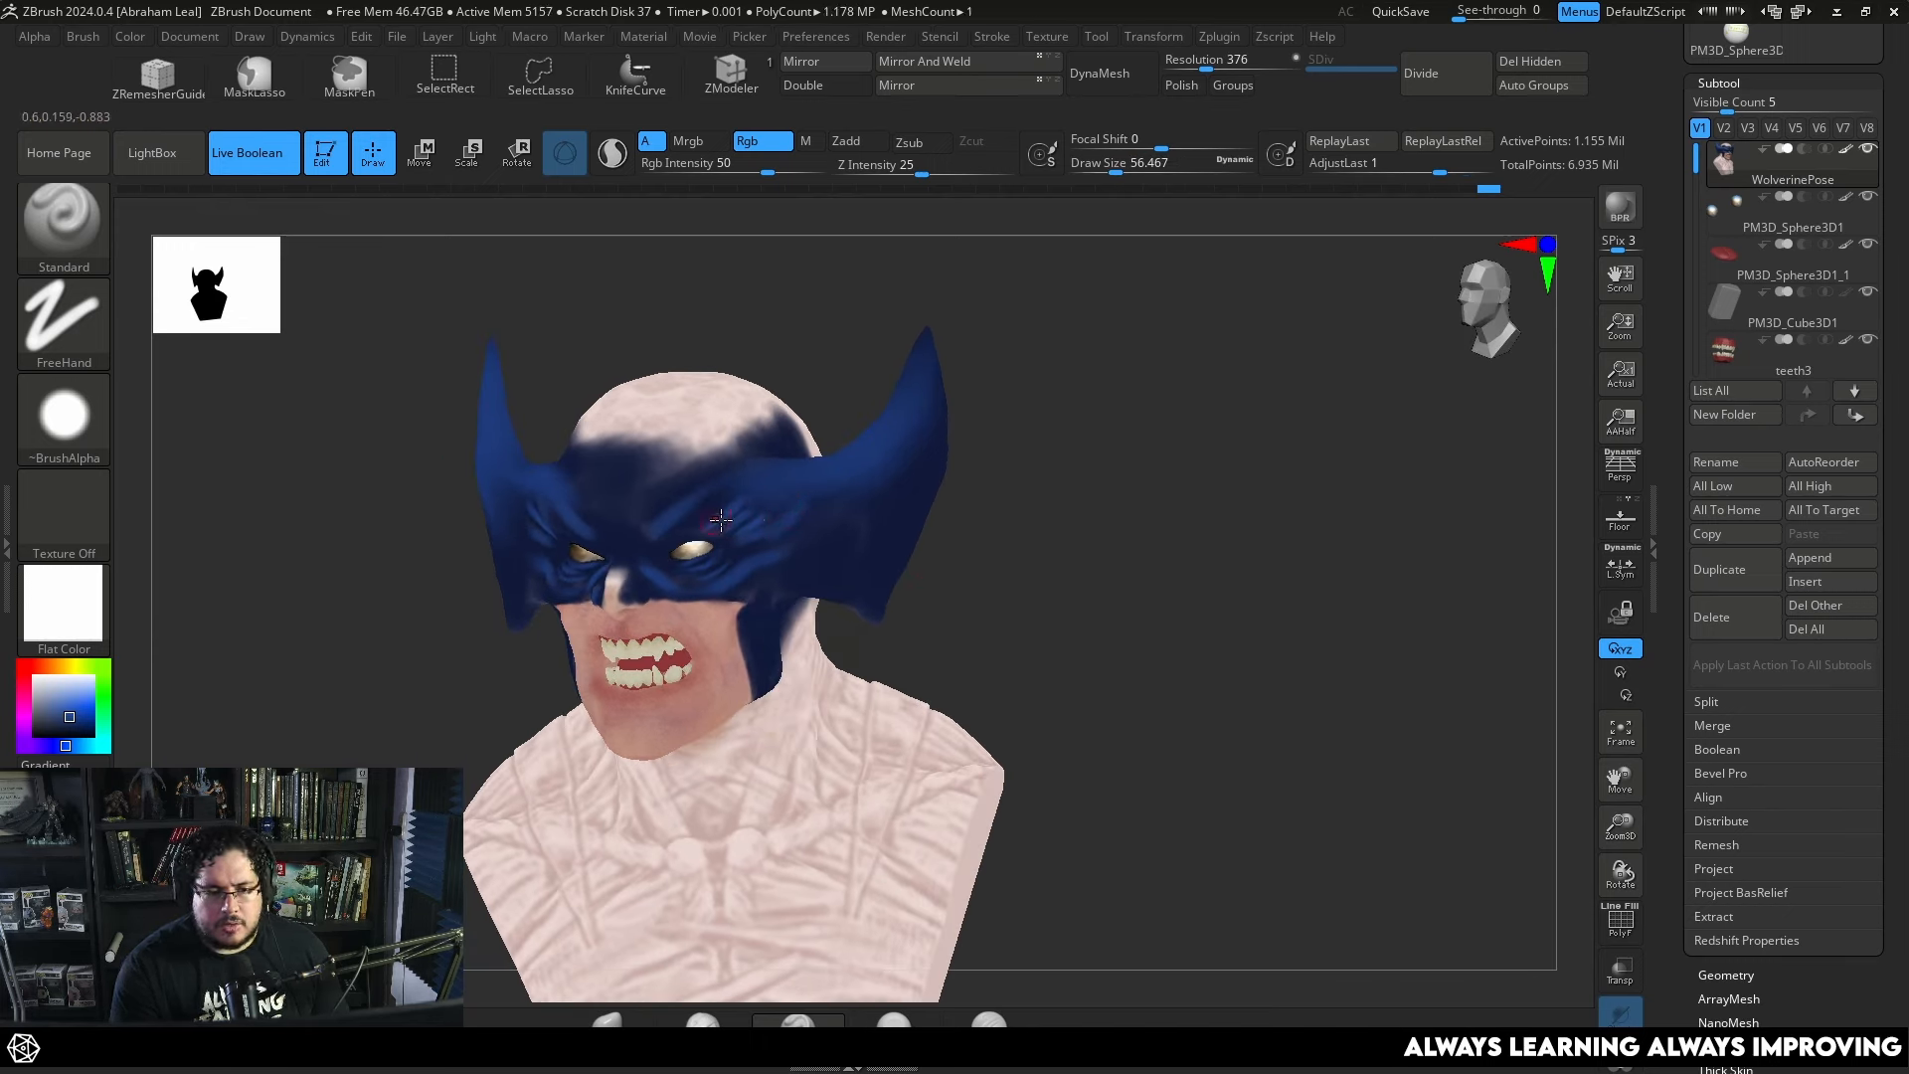
{"action": "right_click_drag", "start_coordinate": [724, 519], "coordinate": [845, 482], "text": "shift"}
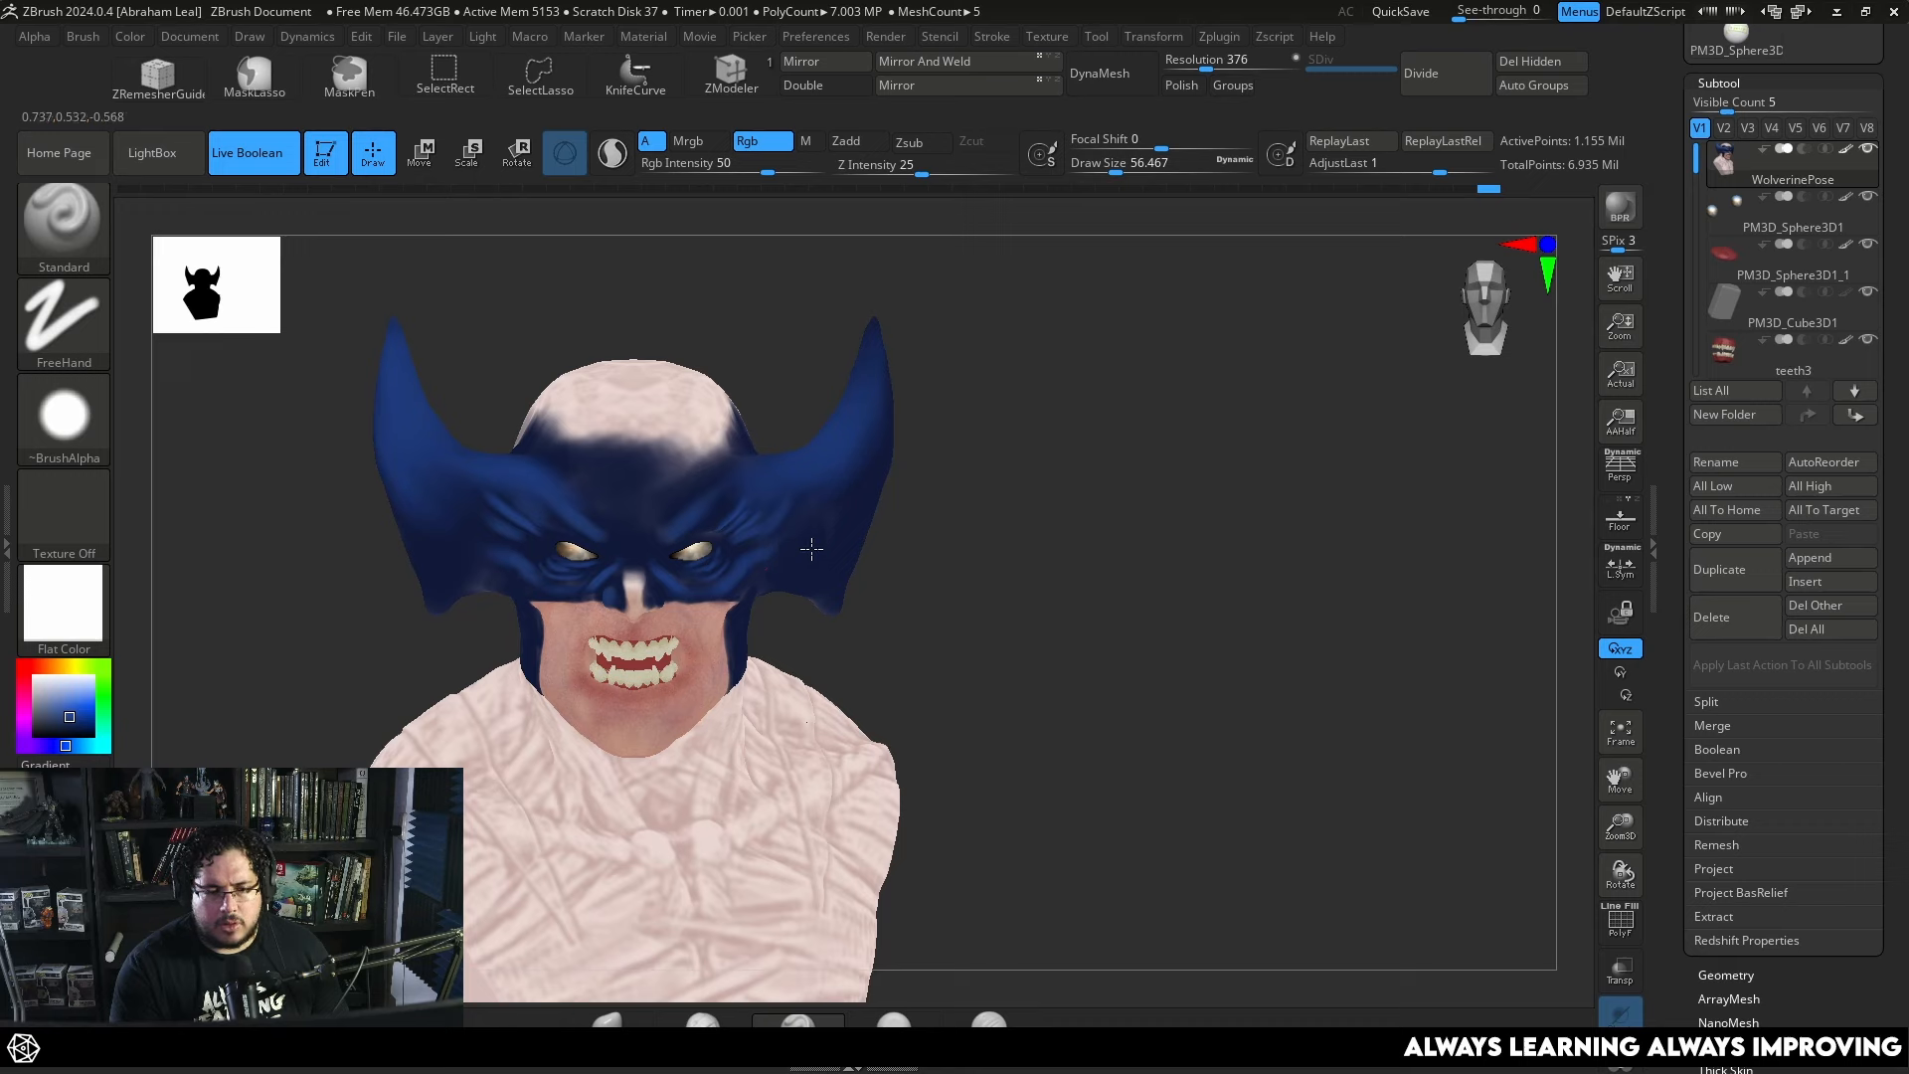
Increase the draw size to about 280 and brush lighter blue over the tips and outer edges of the fins.
{"action": "key", "text": "space"}
{"action": "left_click_drag", "start_coordinate": [756, 559], "coordinate": [795, 558]}
{"action": "right_click_drag", "start_coordinate": [970, 477], "coordinate": [867, 460]}
{"action": "key", "text": "space"}
{"action": "left_click_drag", "start_coordinate": [867, 445], "coordinate": [928, 445]}
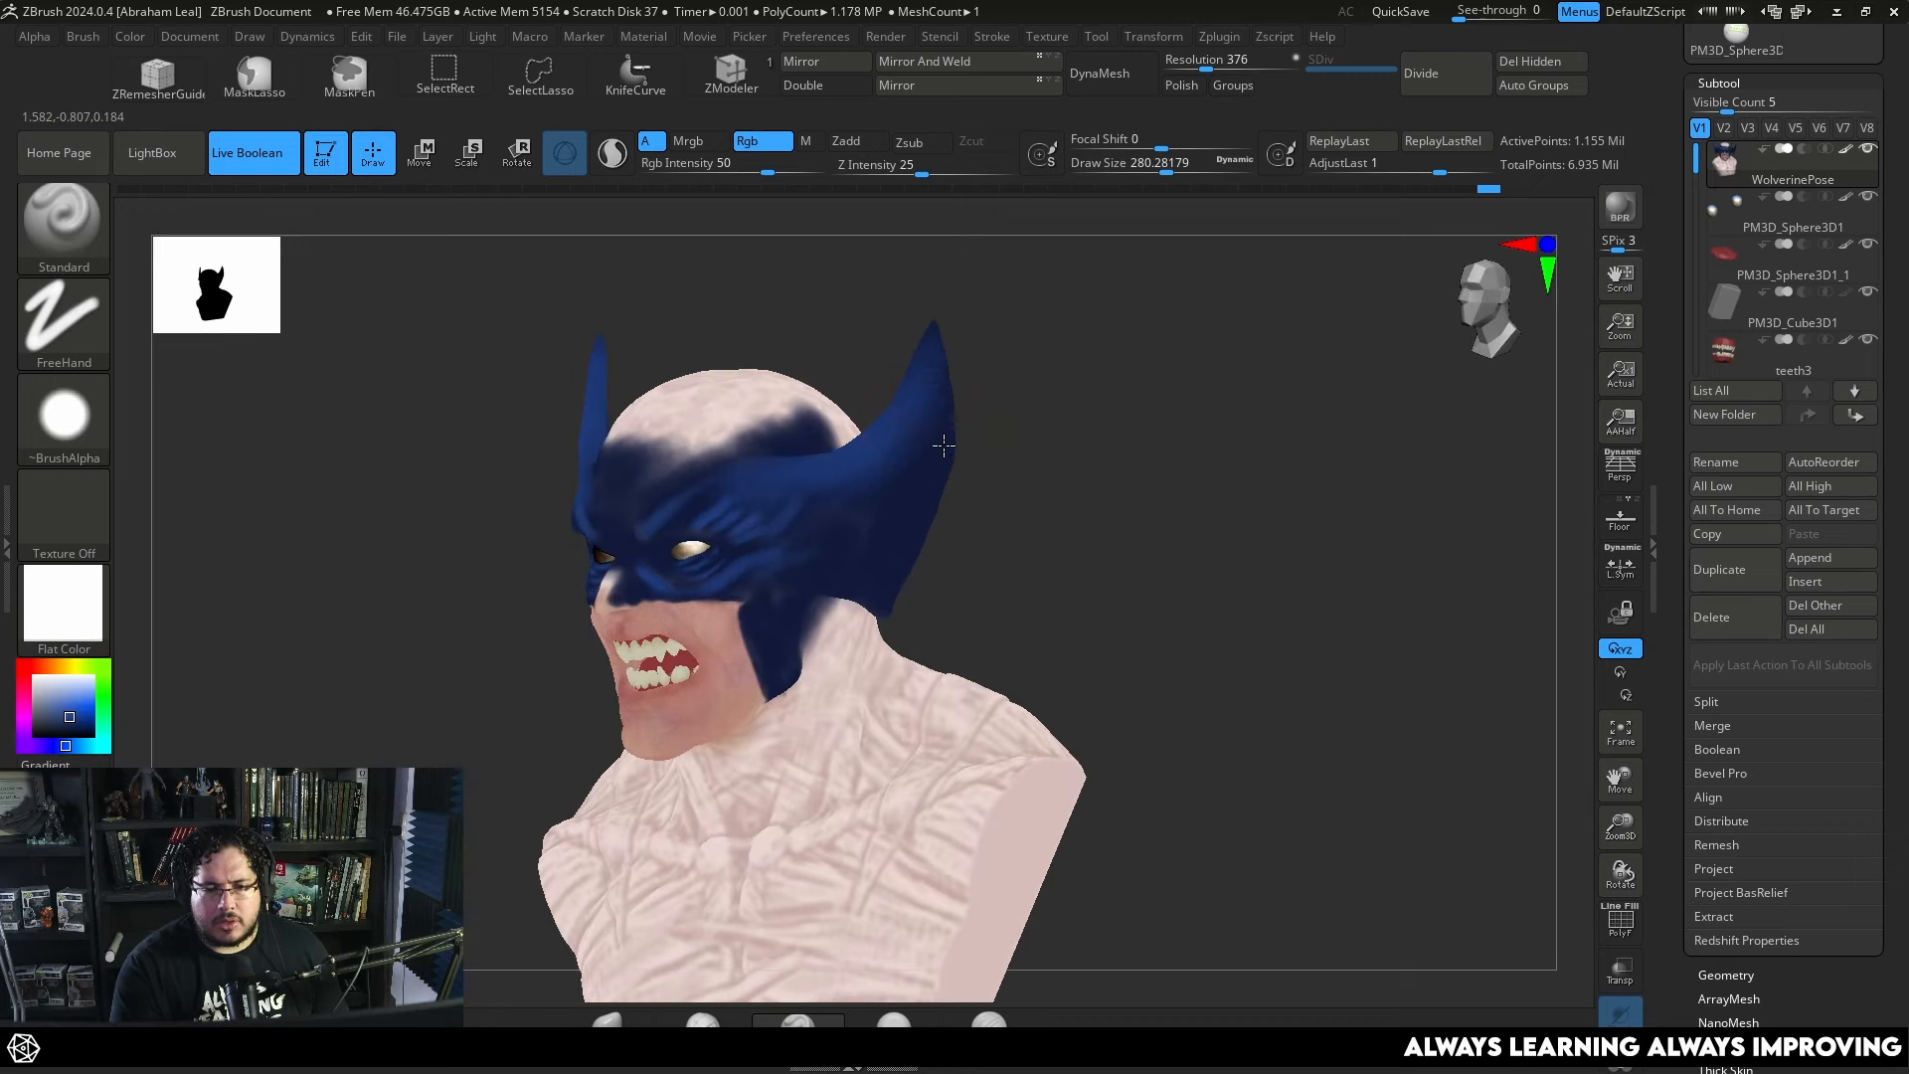
{"action": "left_click_drag", "start_coordinate": [930, 348], "coordinate": [935, 319]}
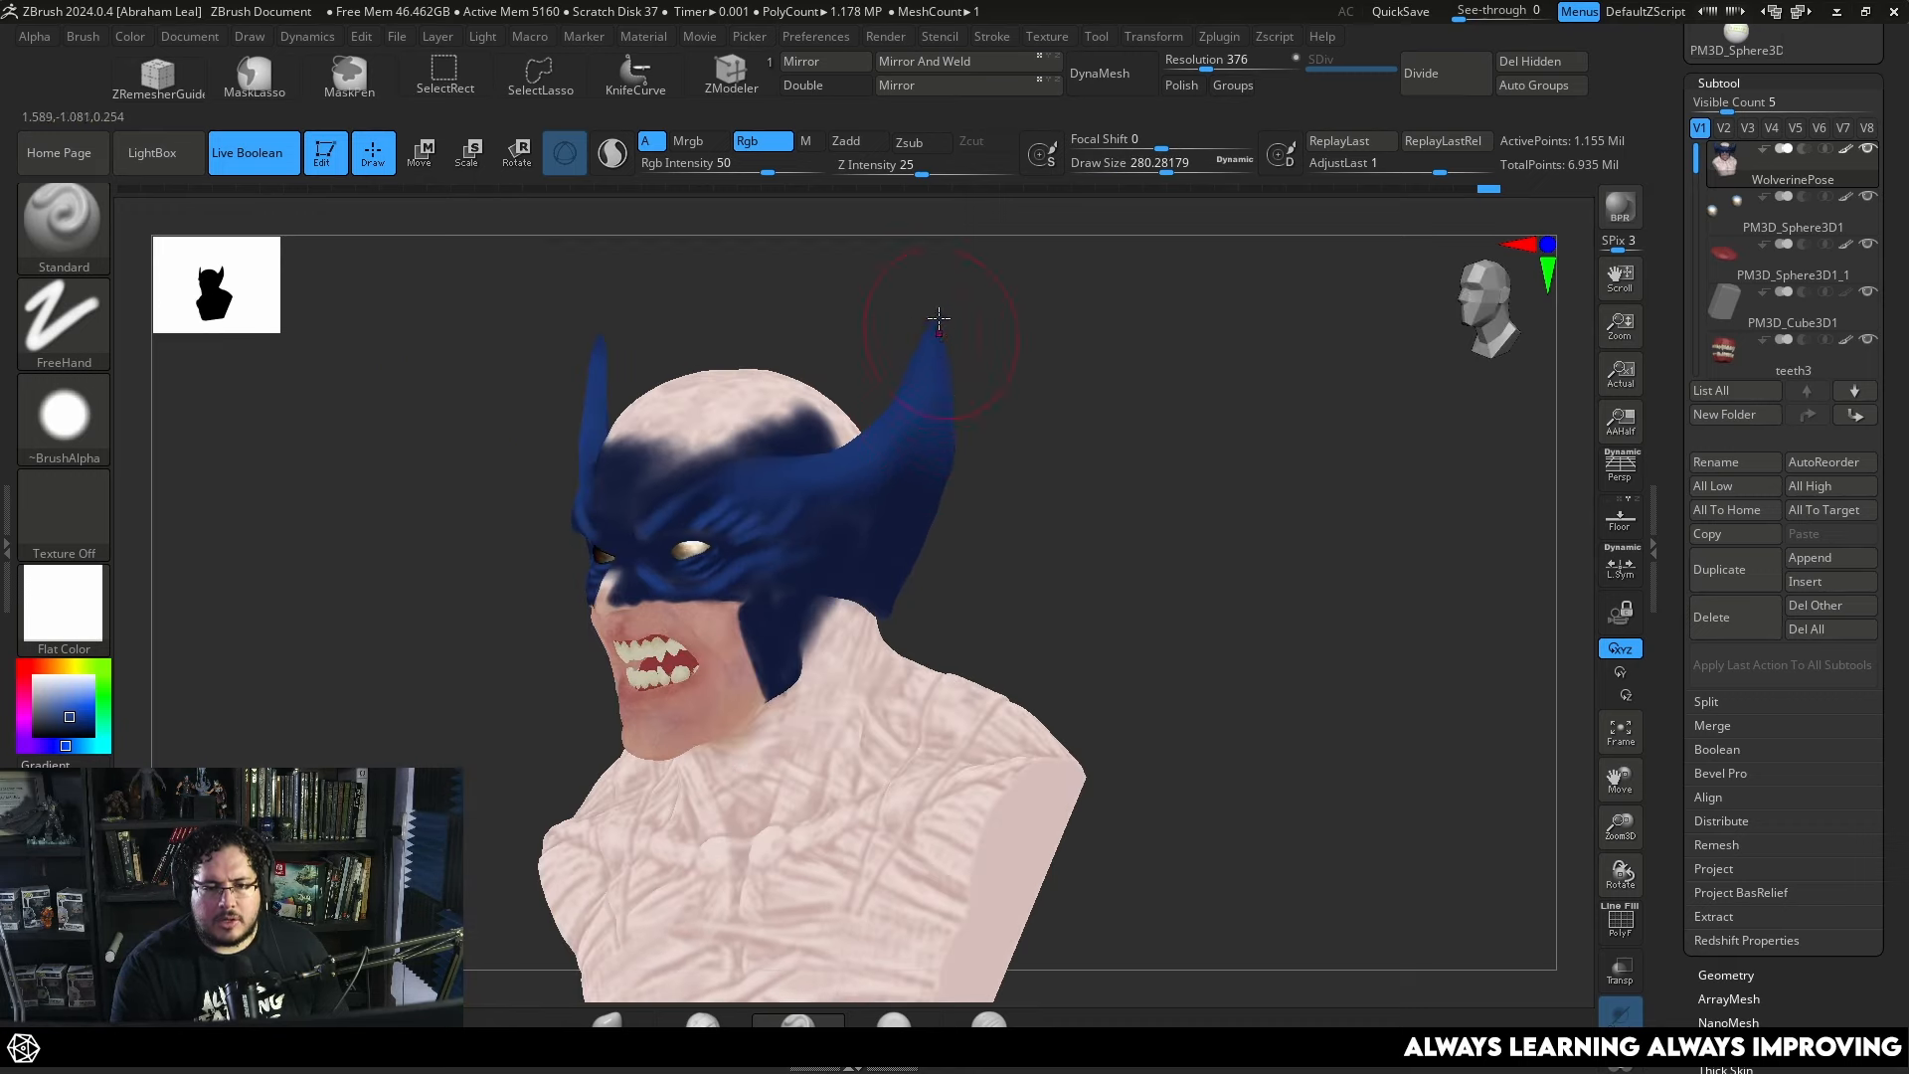
{"action": "right_click_drag", "start_coordinate": [938, 320], "coordinate": [956, 427]}
{"action": "right_click_drag", "start_coordinate": [1097, 374], "coordinate": [1119, 289]}
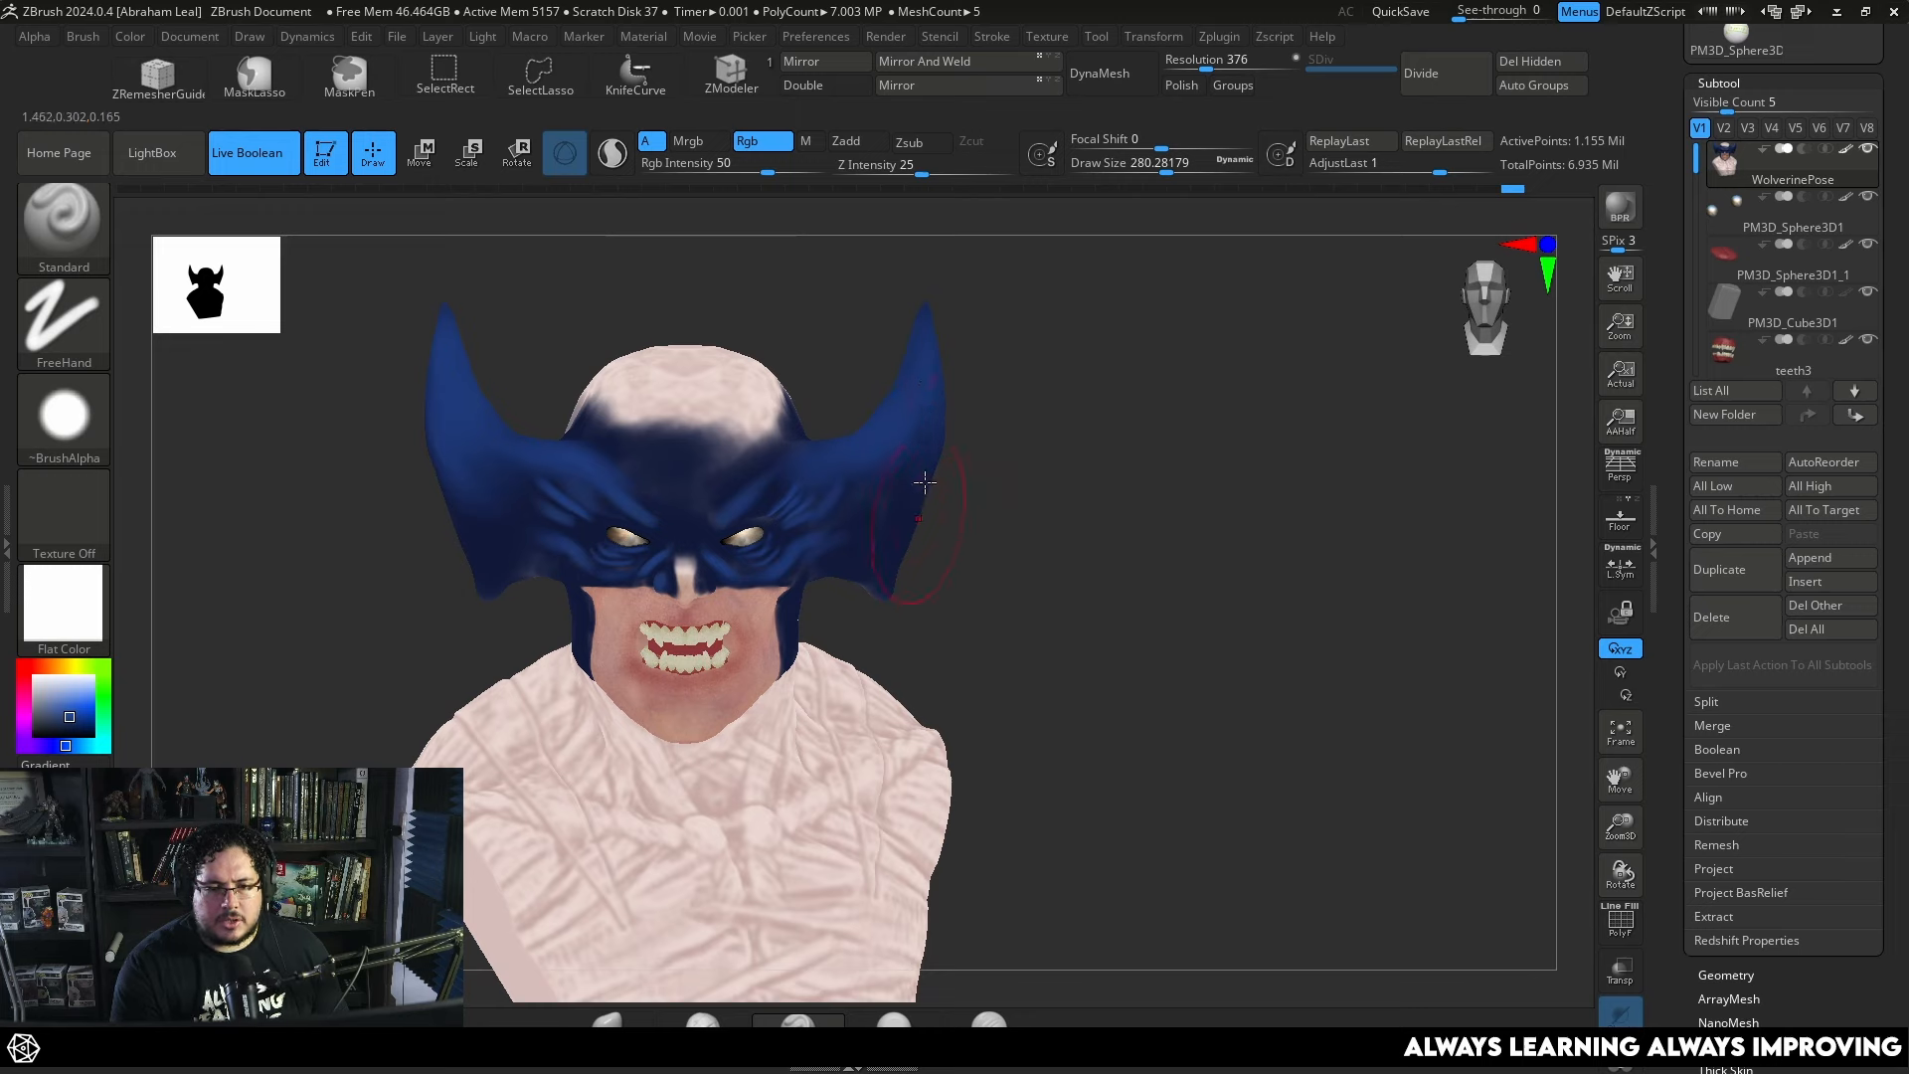
{"action": "right_click_drag", "start_coordinate": [494, 609], "coordinate": [442, 543]}
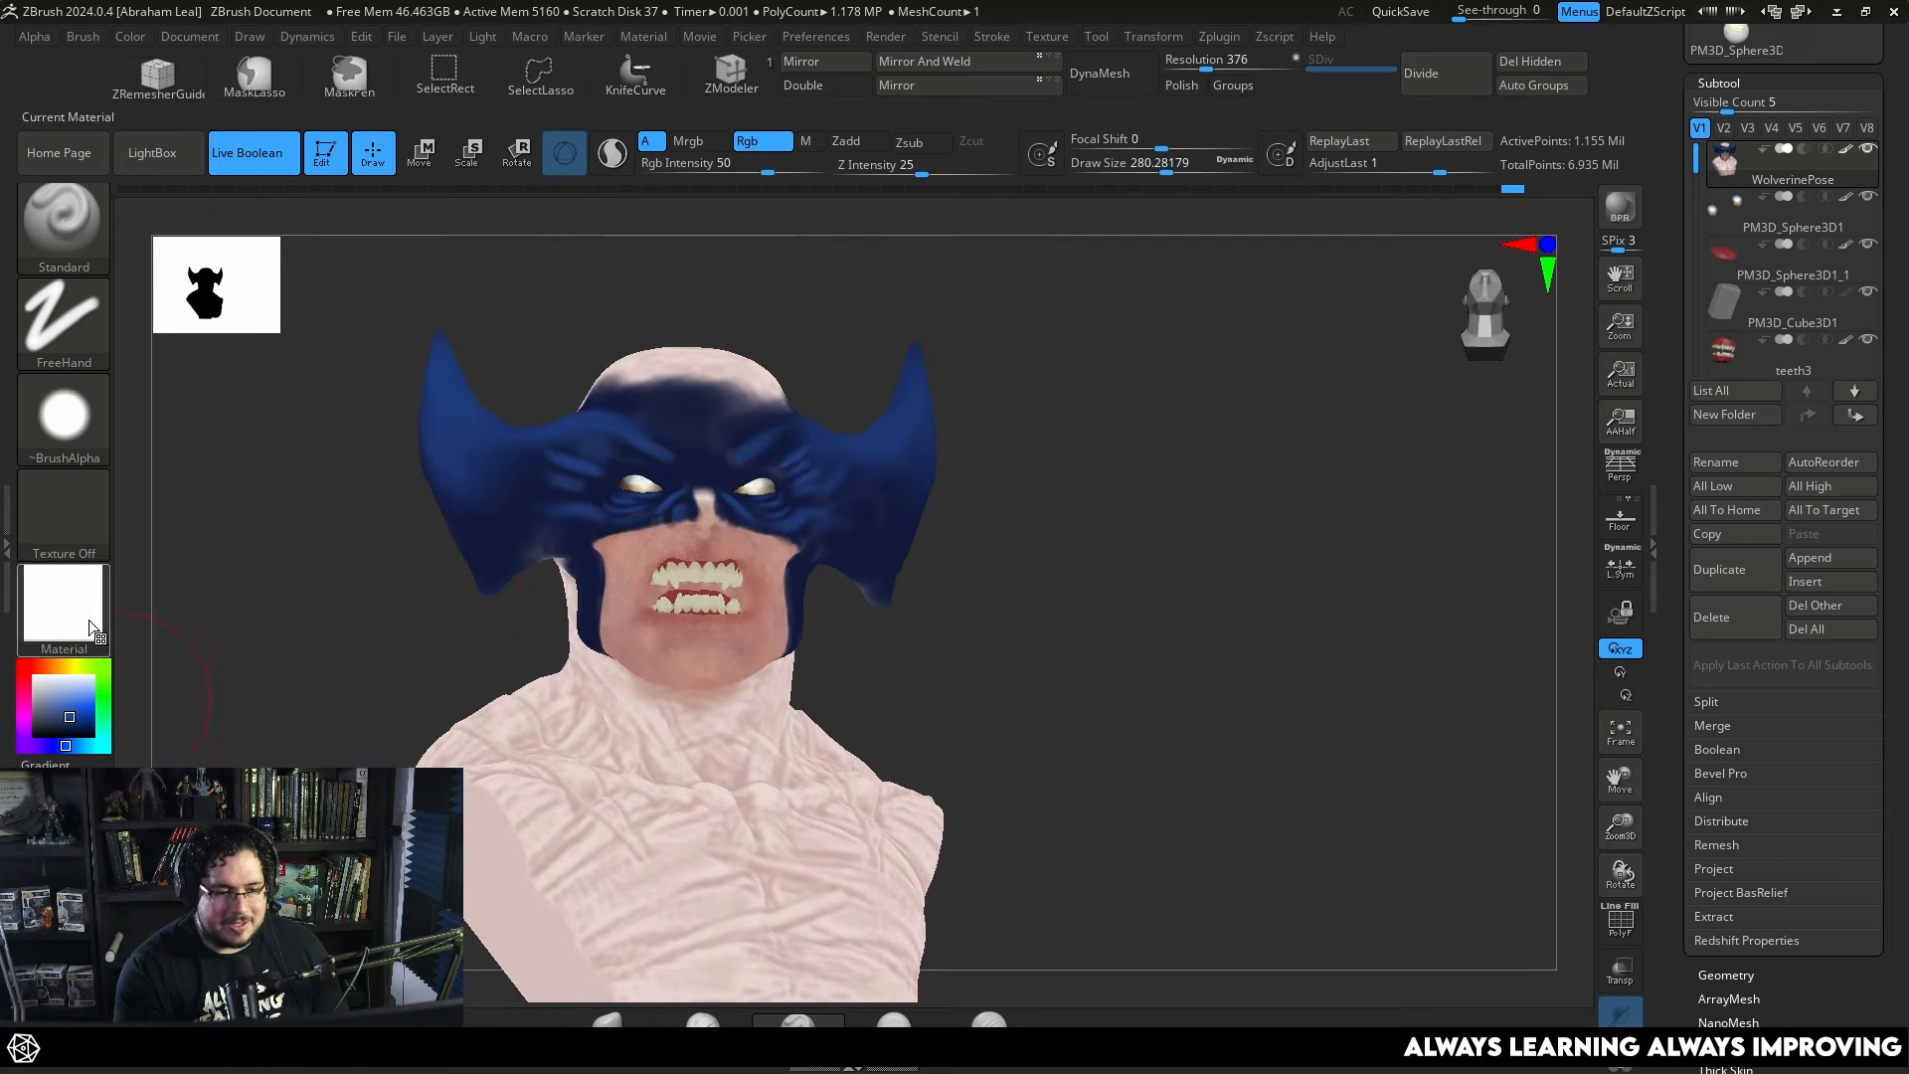
Reduce the draw size to about 140 and then 112, and touch up the fins with a more saturated blue.
{"action": "key", "text": "space"}
{"action": "left_click_drag", "start_coordinate": [553, 553], "coordinate": [527, 553]}
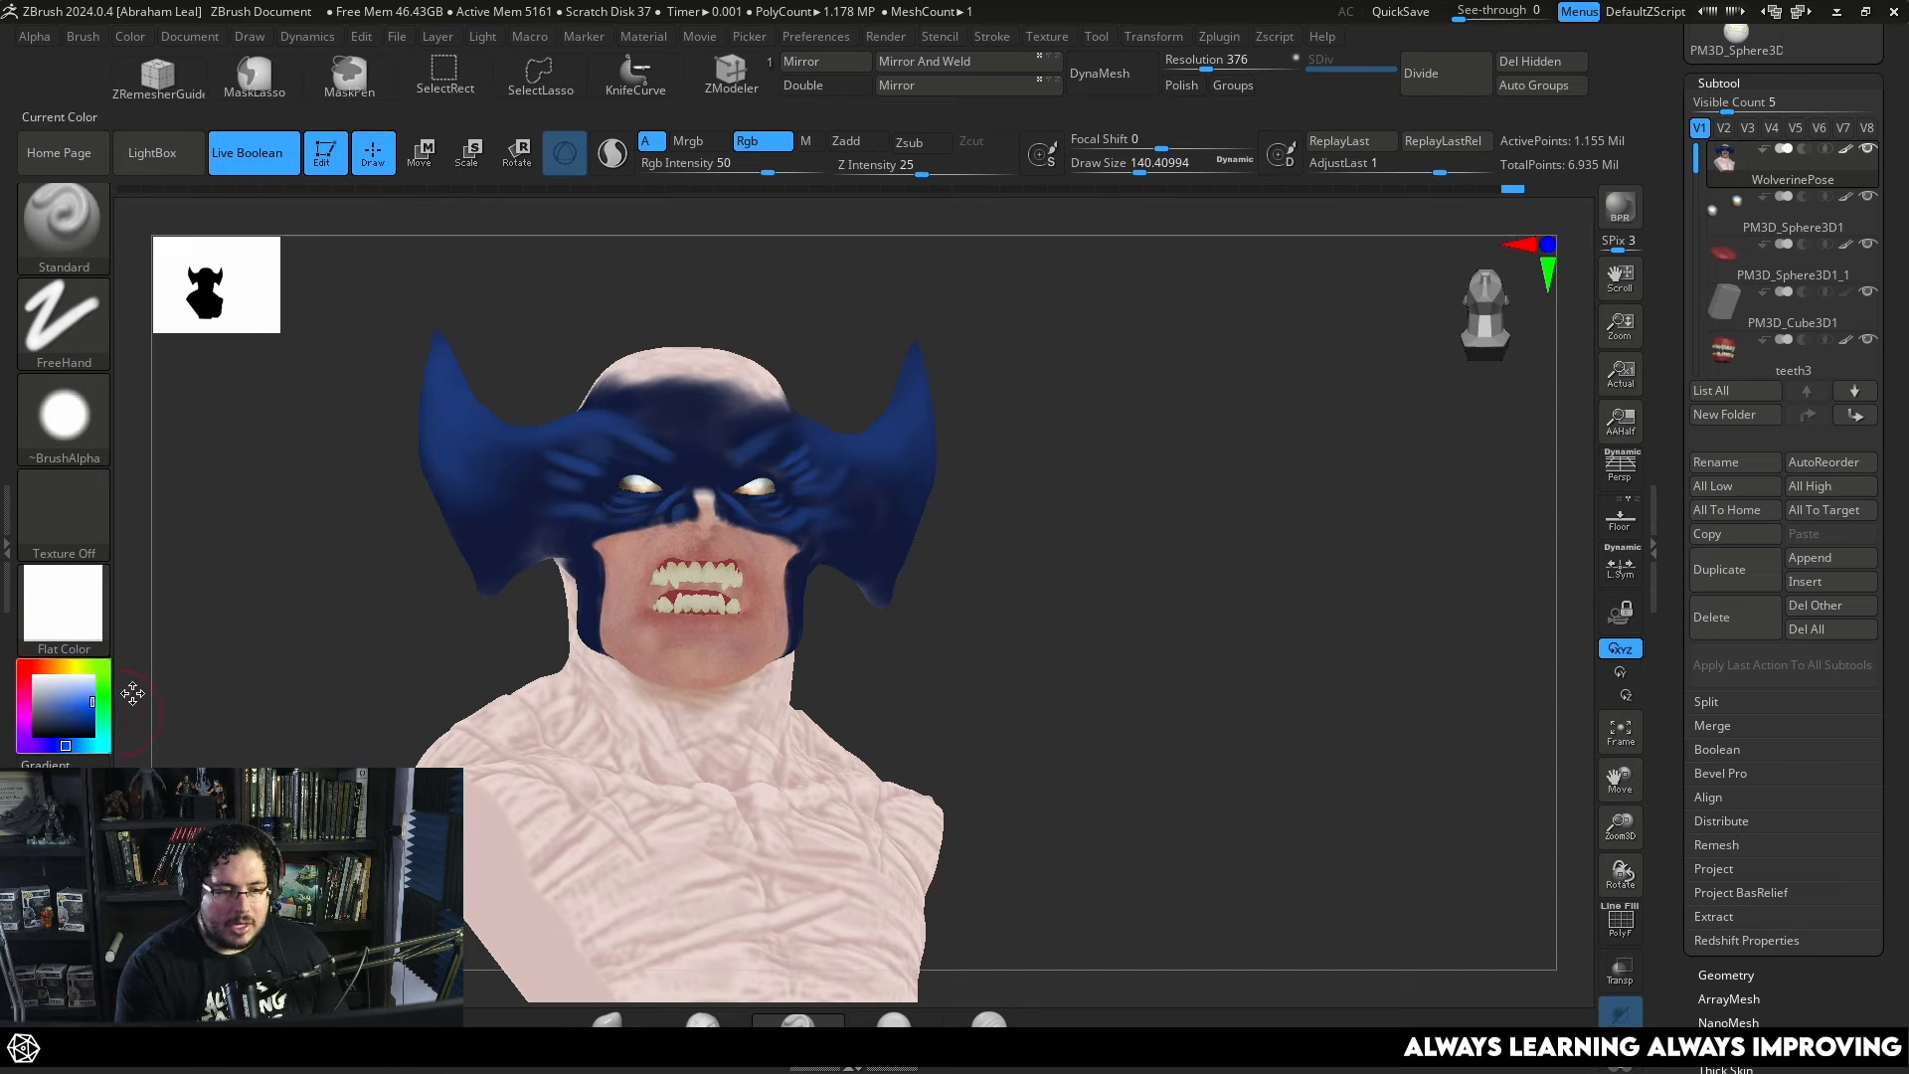
{"action": "mouse_move", "coordinate": [133, 693]}
{"action": "left_mouse_down"}
{"action": "mouse_move", "coordinate": [487, 559]}
{"action": "mouse_move", "coordinate": [842, 562]}
{"action": "mouse_move", "coordinate": [1074, 521]}
{"action": "mouse_move", "coordinate": [994, 584]}
{"action": "mouse_move", "coordinate": [903, 456]}
{"action": "left_mouse_up"}
{"action": "key", "text": "space"}
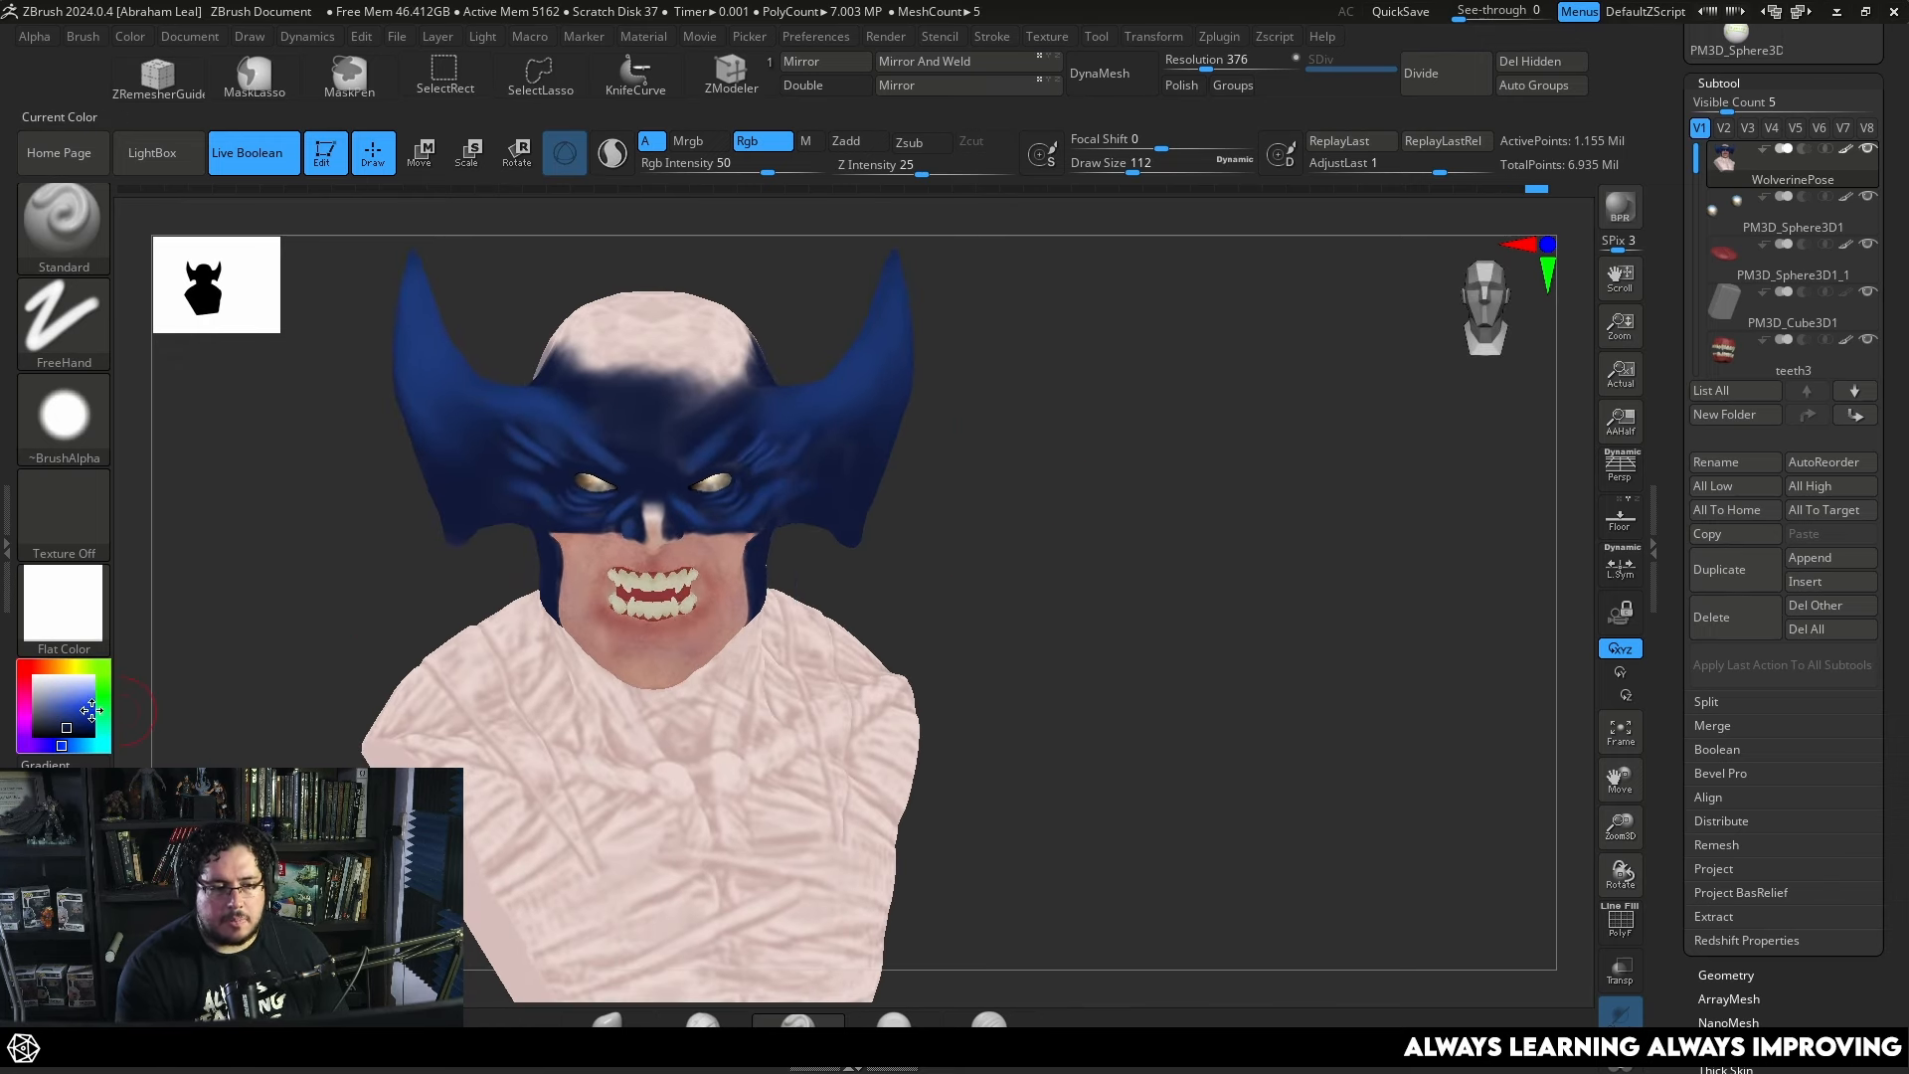
Return the bust to BasicMaterial and pick a lighter blue as the painting color.
{"action": "left_click", "coordinate": [63, 604]}
{"action": "left_click", "coordinate": [265, 596]}
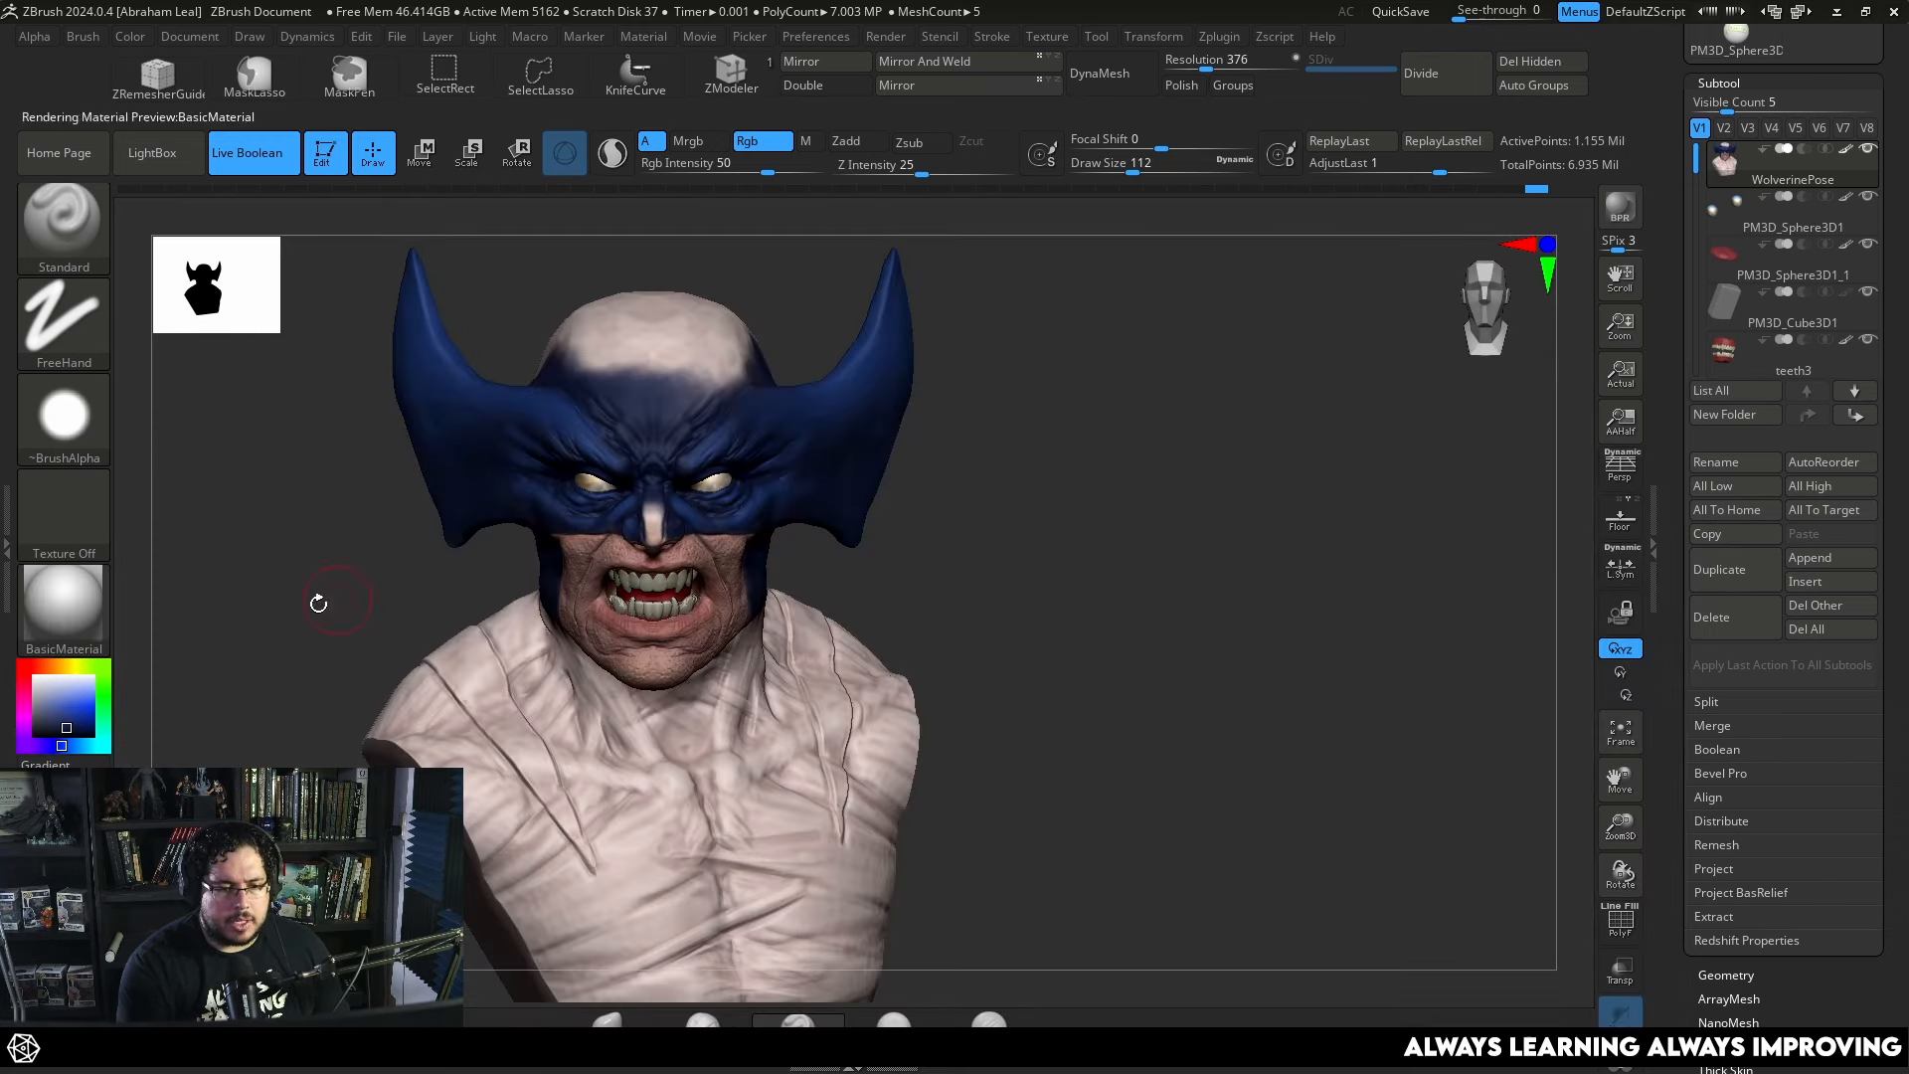
{"action": "left_click", "coordinate": [70, 717]}
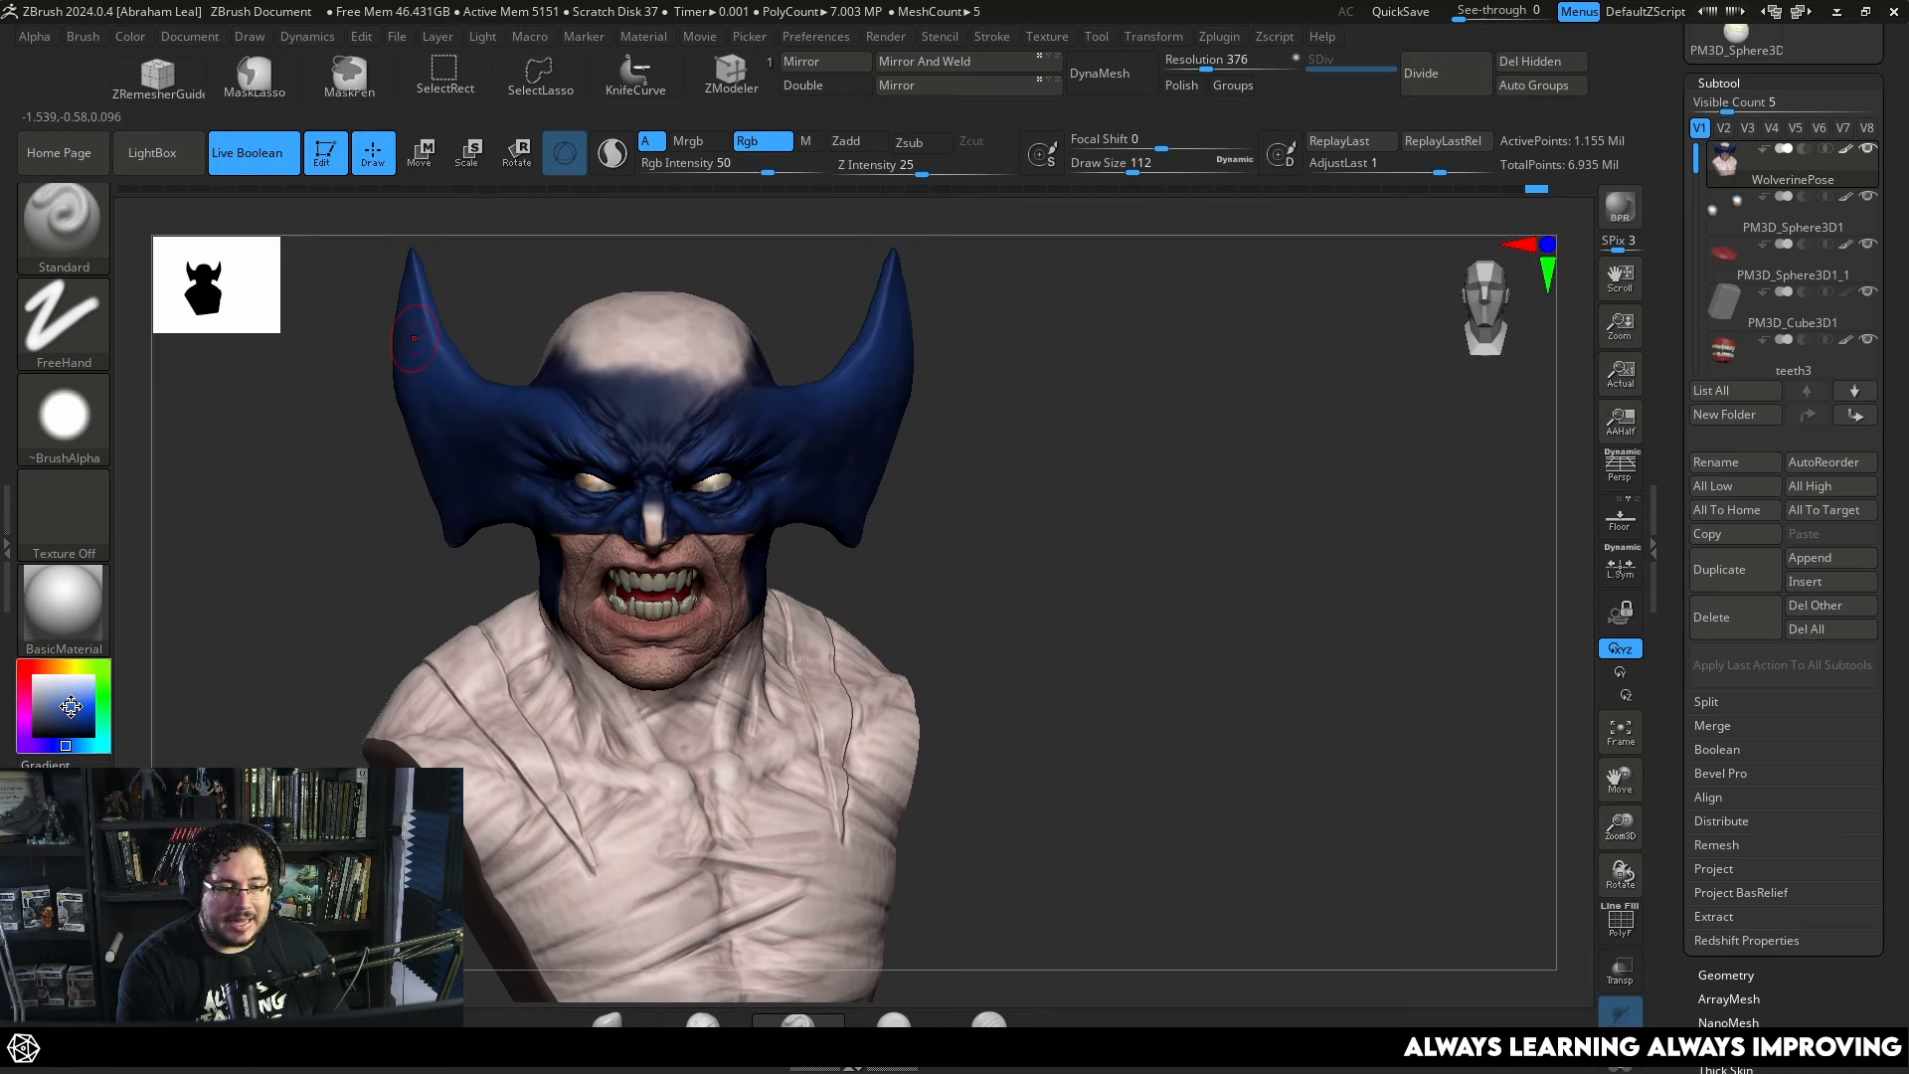
Highlight both brow ridges above the eyes with the lighter blue, working up from a draw size of about 7 to about 23.
{"action": "left_click_drag", "start_coordinate": [875, 538], "coordinate": [723, 447], "text": "alt"}
{"action": "key", "text": "space"}
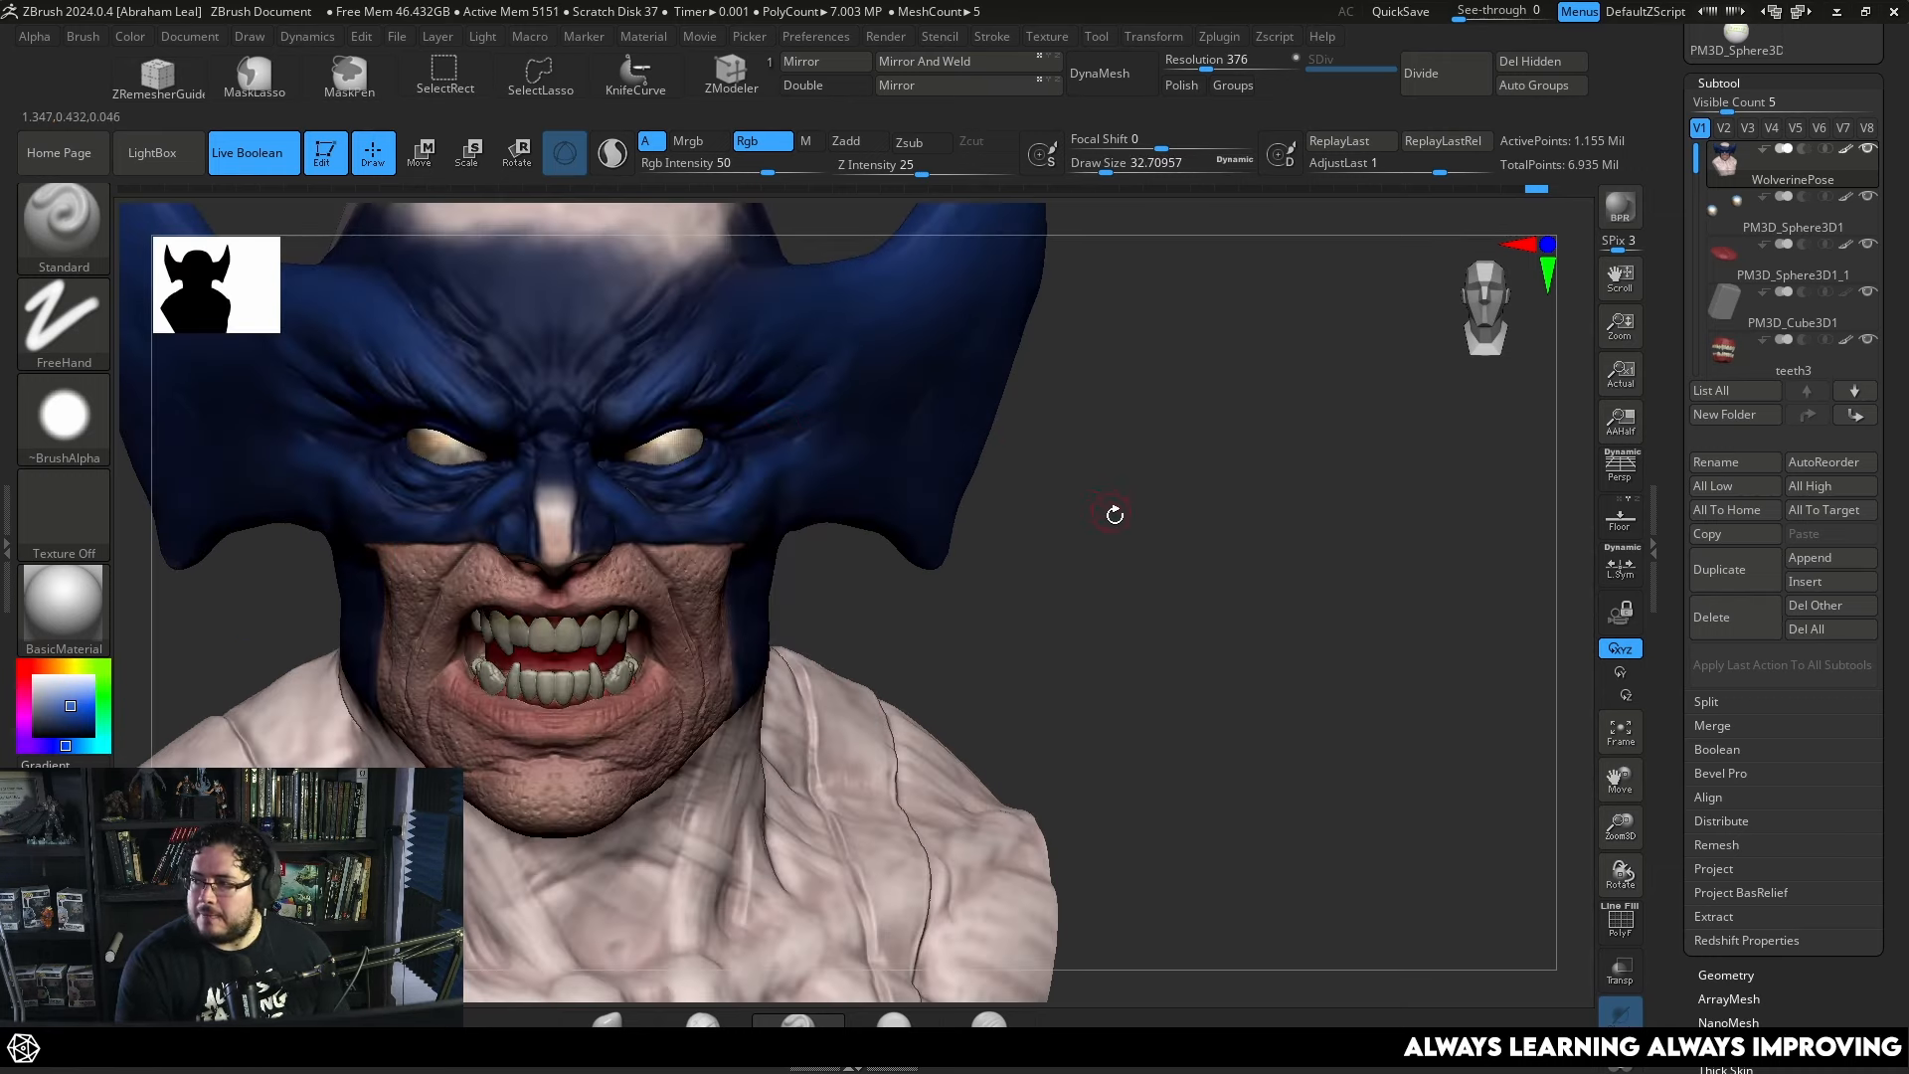
{"action": "left_click_drag", "start_coordinate": [1114, 514], "coordinate": [1169, 583], "text": "alt"}
{"action": "key", "text": "space"}
{"action": "left_click_drag", "start_coordinate": [812, 494], "coordinate": [784, 494]}
{"action": "left_click_drag", "start_coordinate": [1154, 597], "coordinate": [937, 587]}
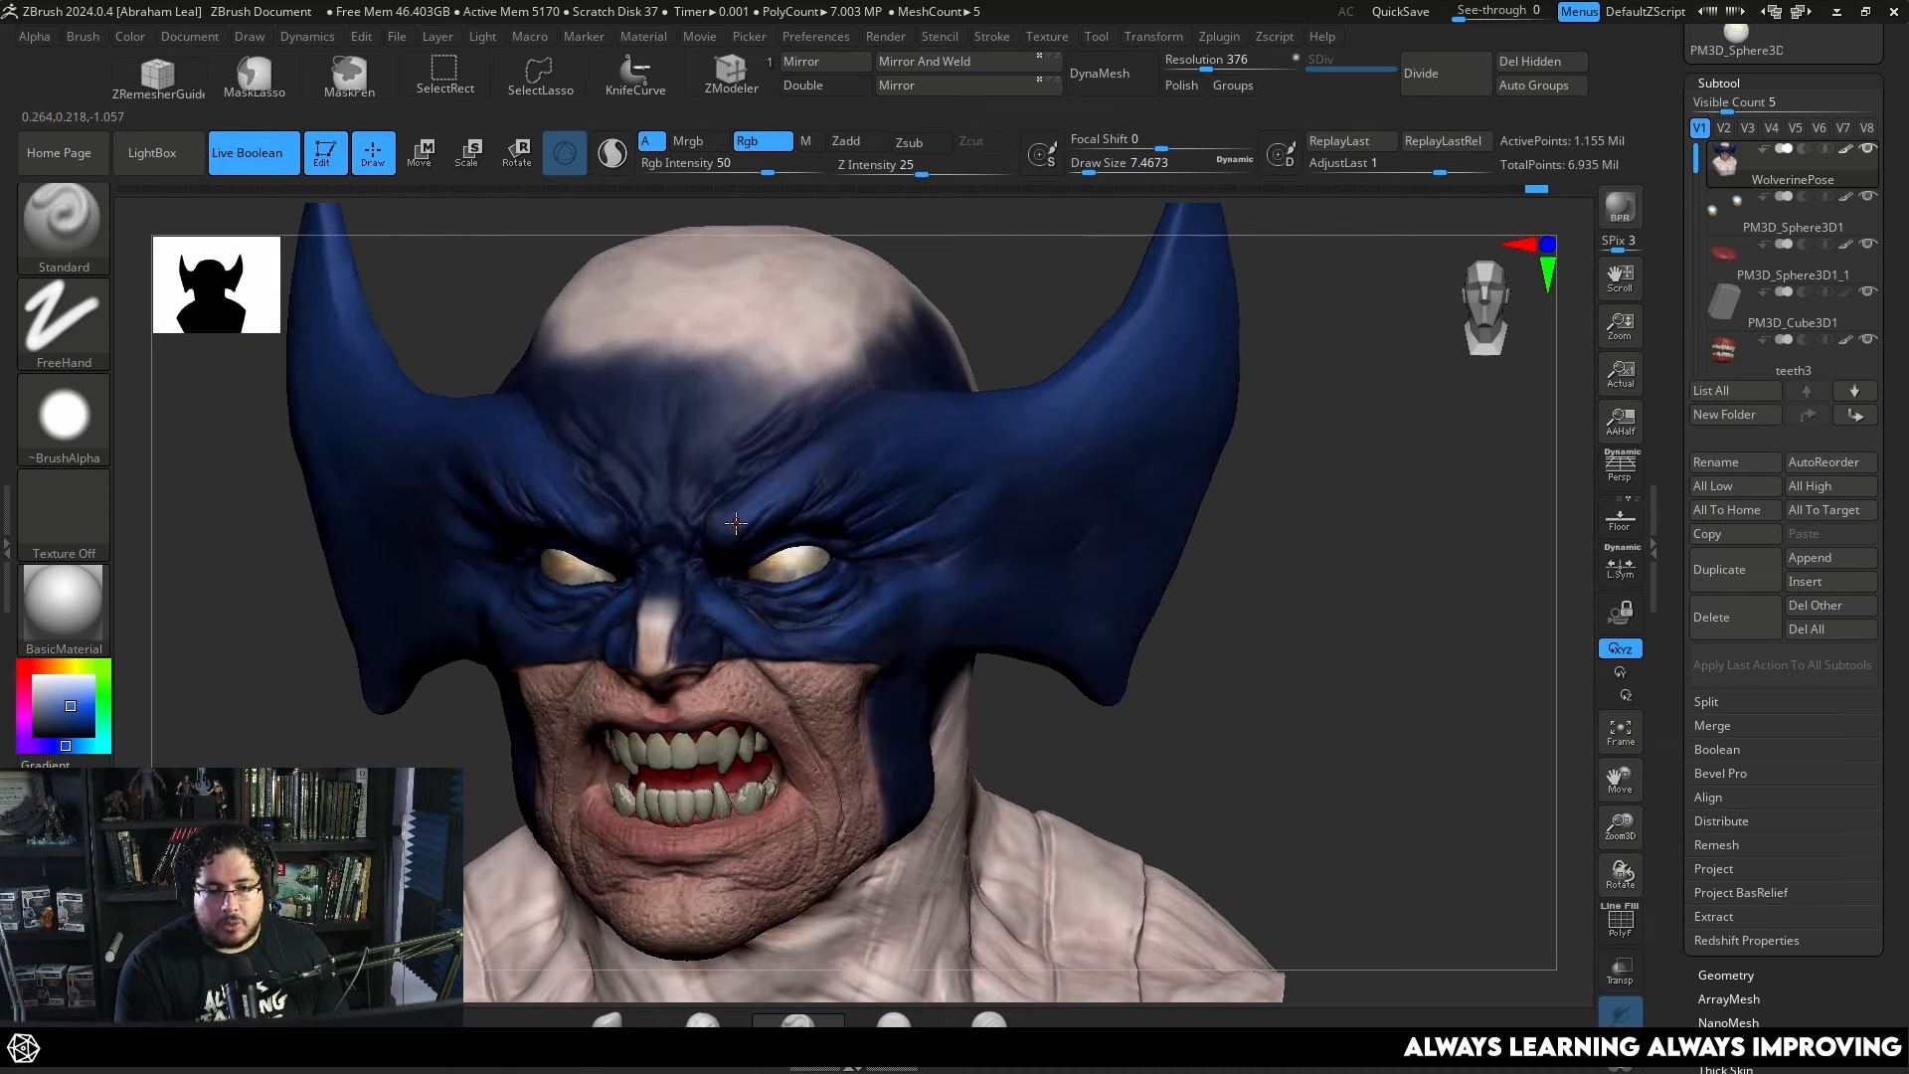
{"action": "key", "text": "]"}
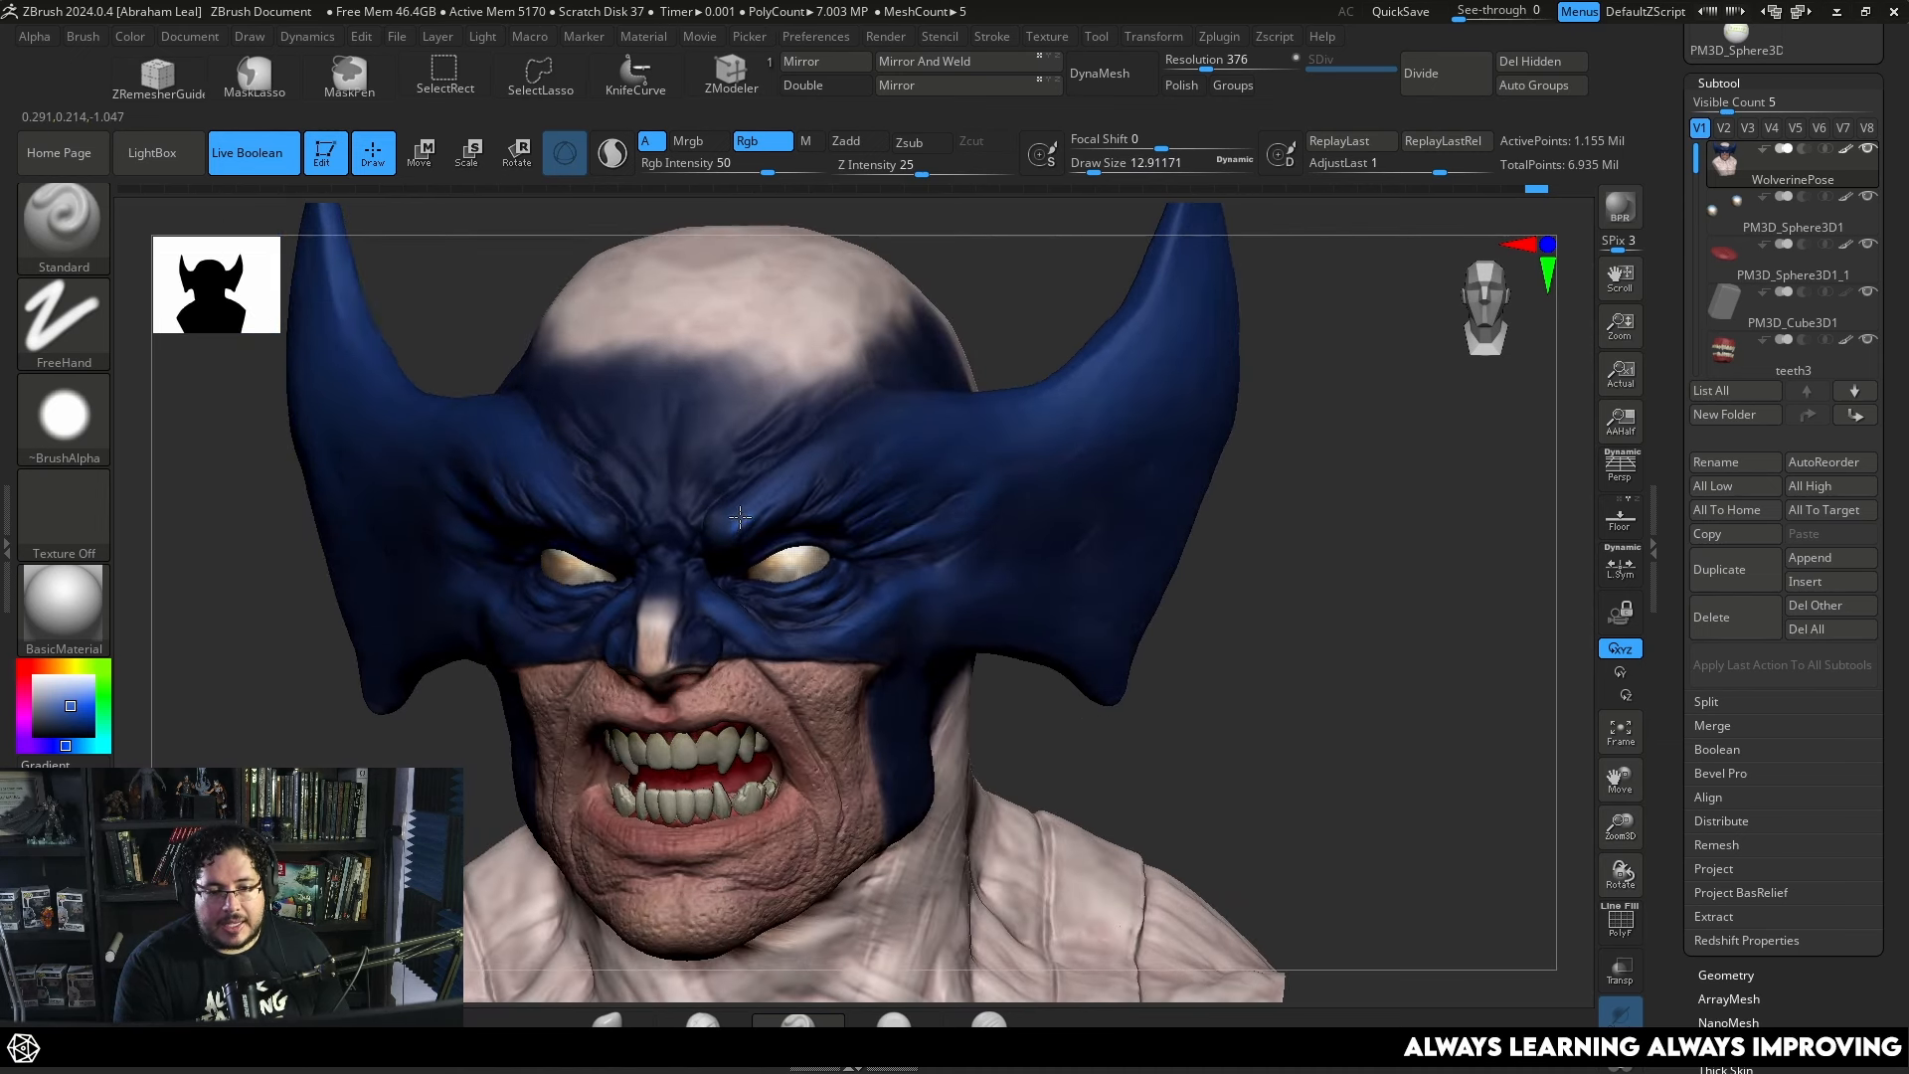
{"action": "key", "text": "]"}
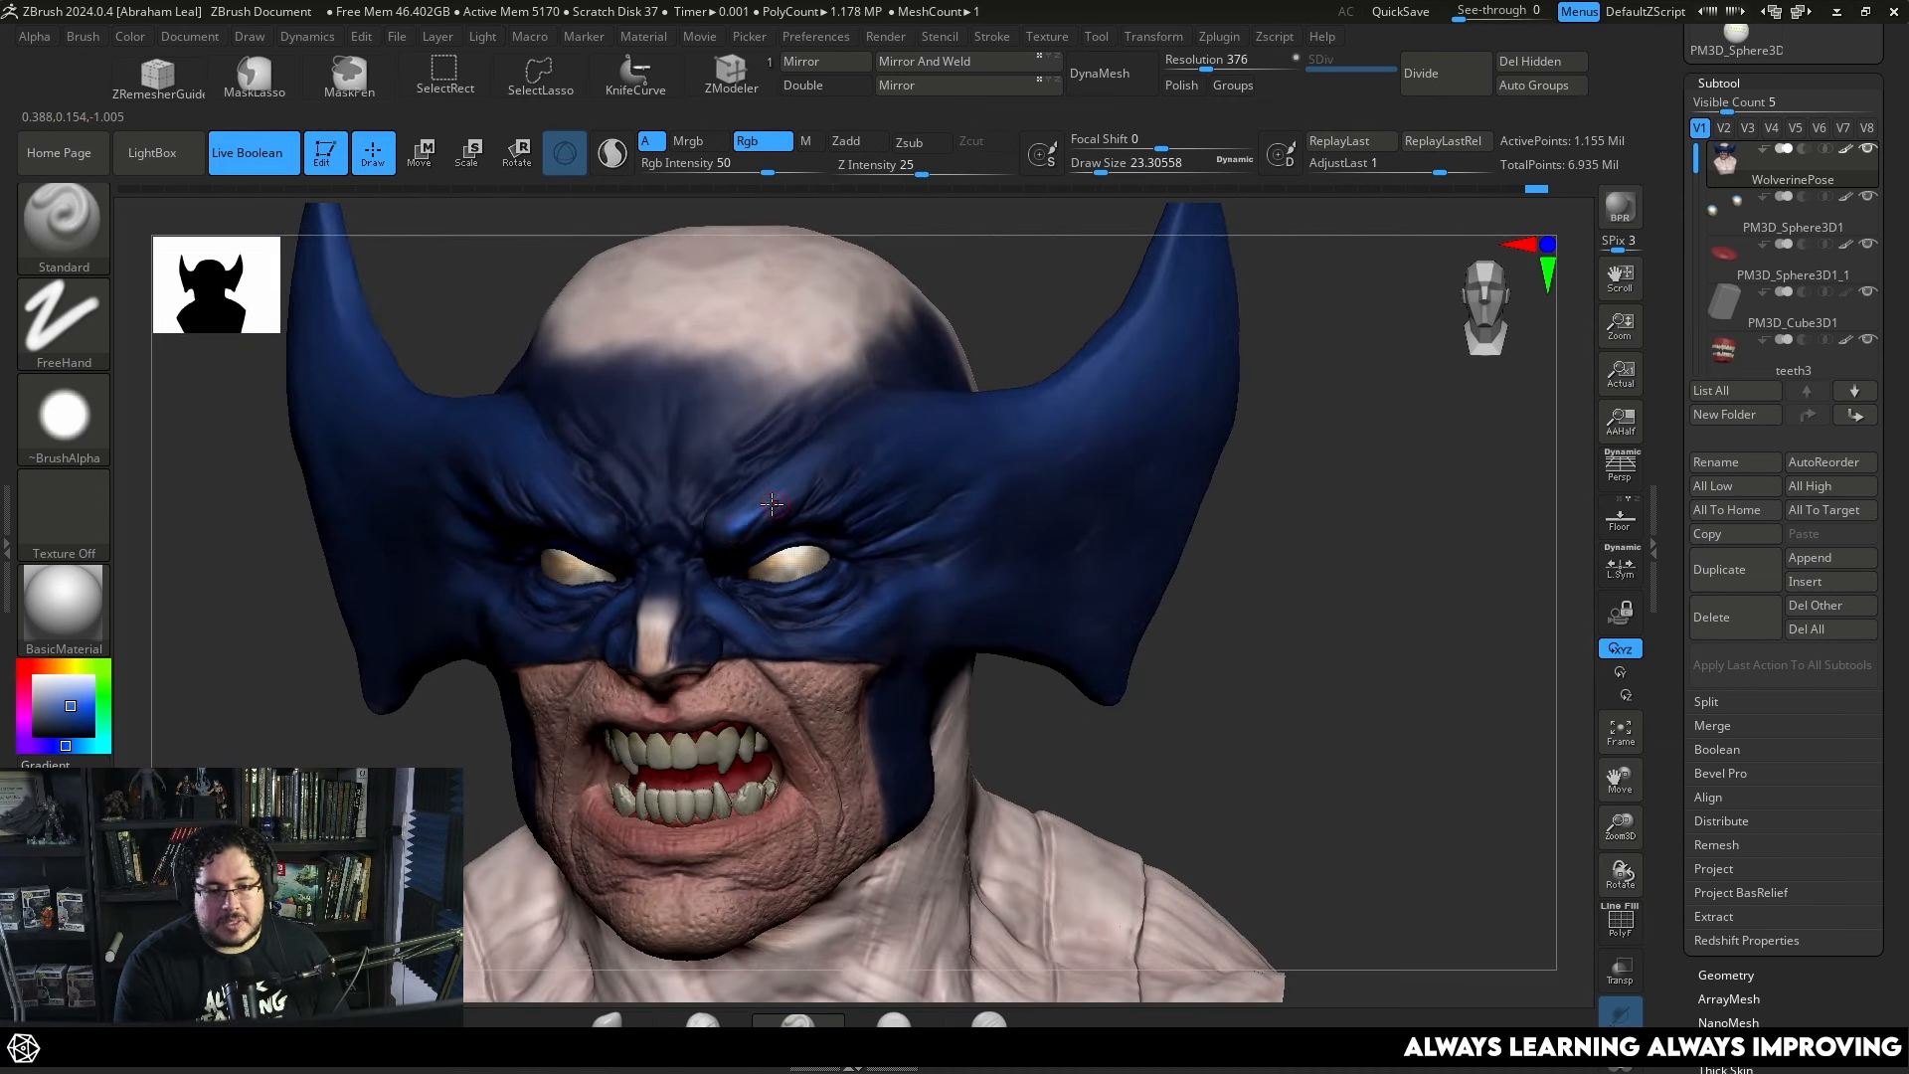
{"action": "left_click_drag", "start_coordinate": [949, 279], "coordinate": [579, 520]}
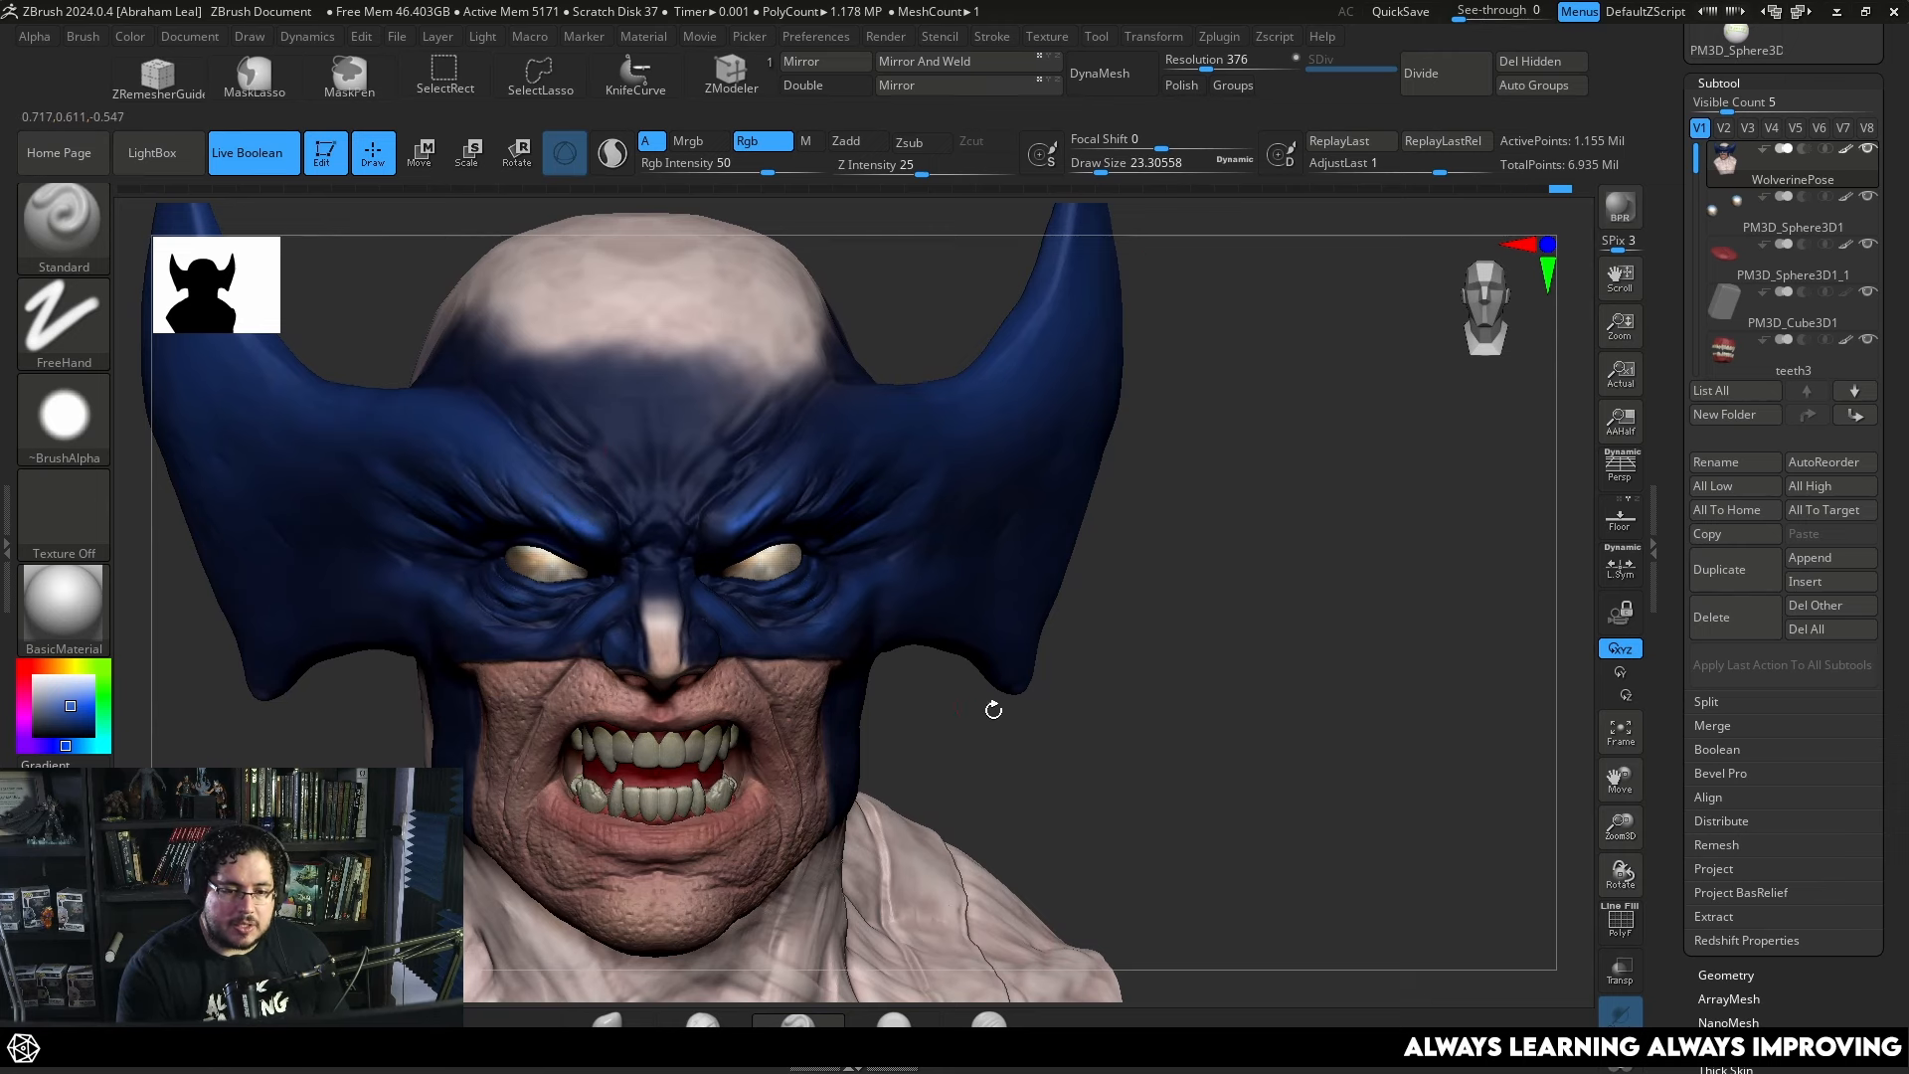
Set the draw size to about 17 and highlight the folds around both eyes and out toward the temples.
{"action": "mouse_move", "coordinate": [993, 708]}
{"action": "left_mouse_down"}
{"action": "mouse_move", "coordinate": [723, 623]}
{"action": "mouse_move", "coordinate": [769, 592]}
{"action": "left_mouse_up"}
{"action": "key", "text": "space"}
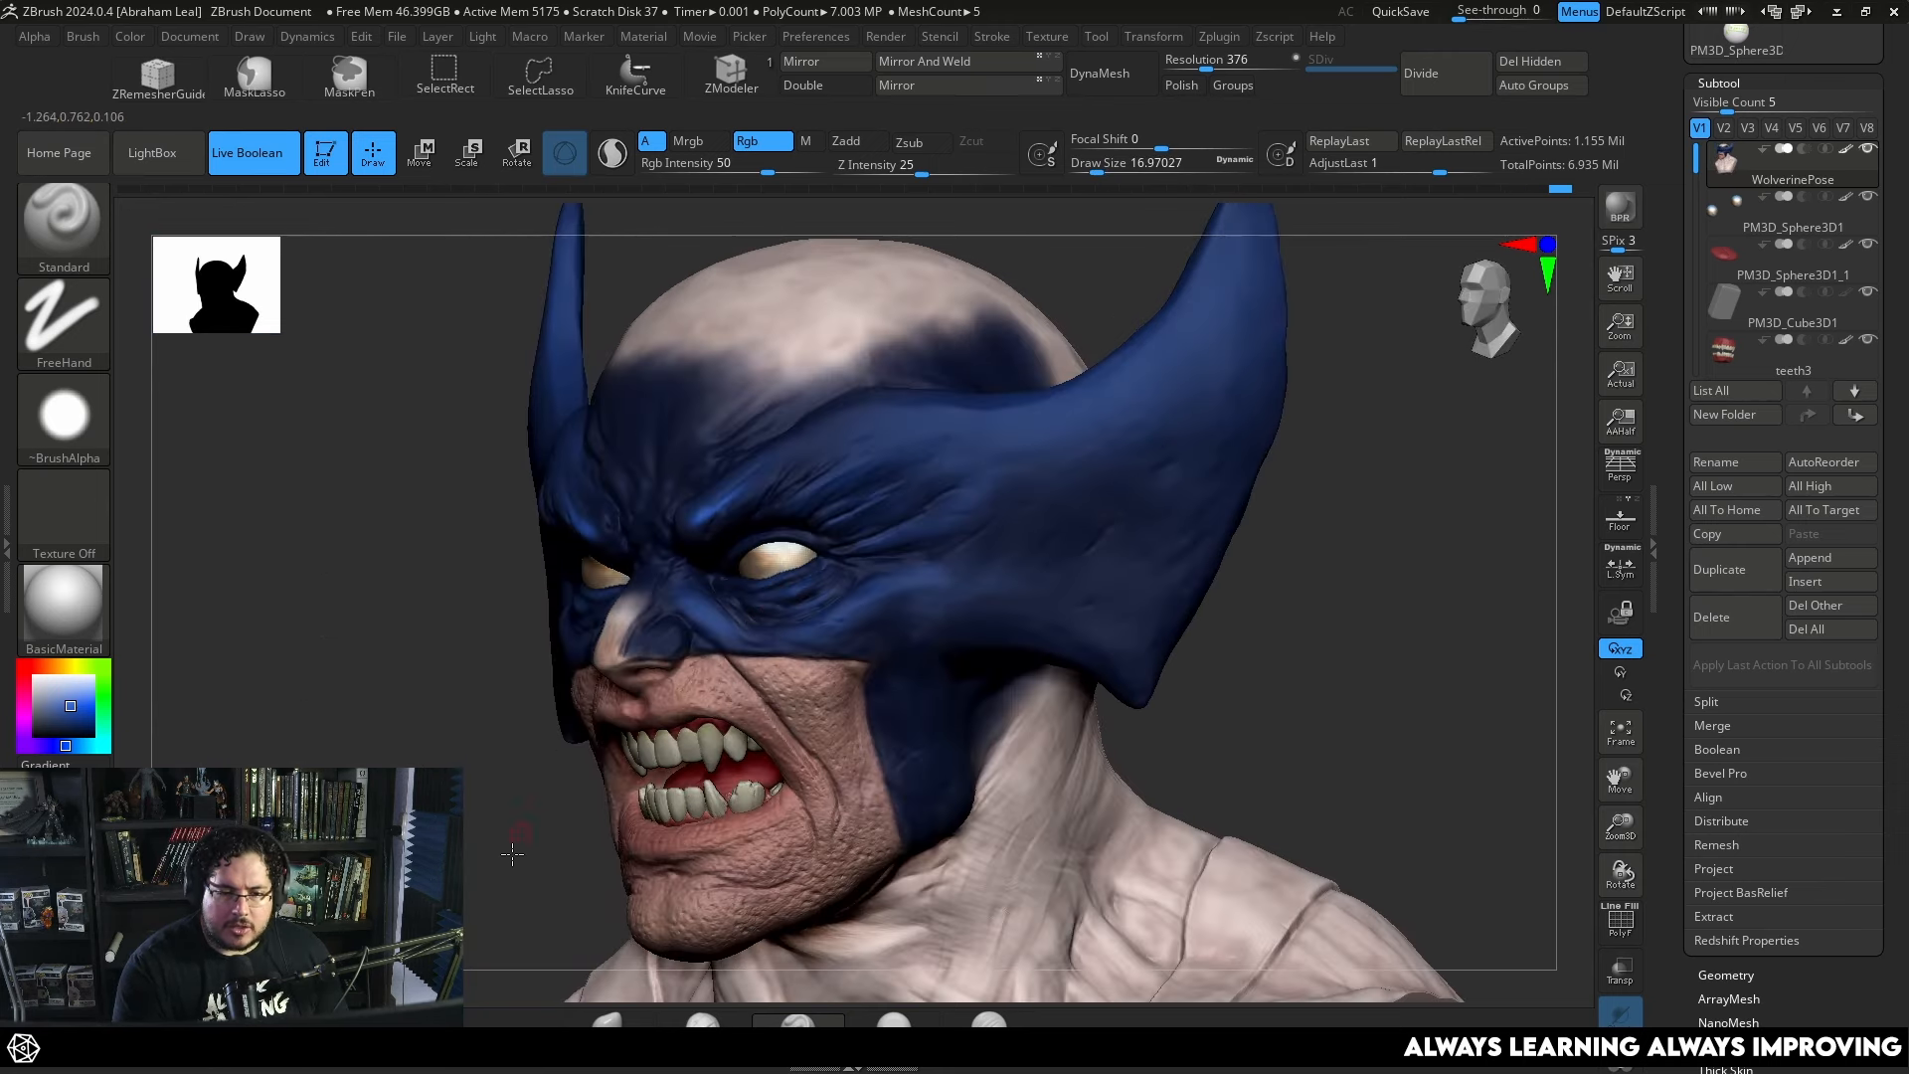
{"action": "left_click_drag", "start_coordinate": [513, 852], "coordinate": [624, 565], "text": "shift"}
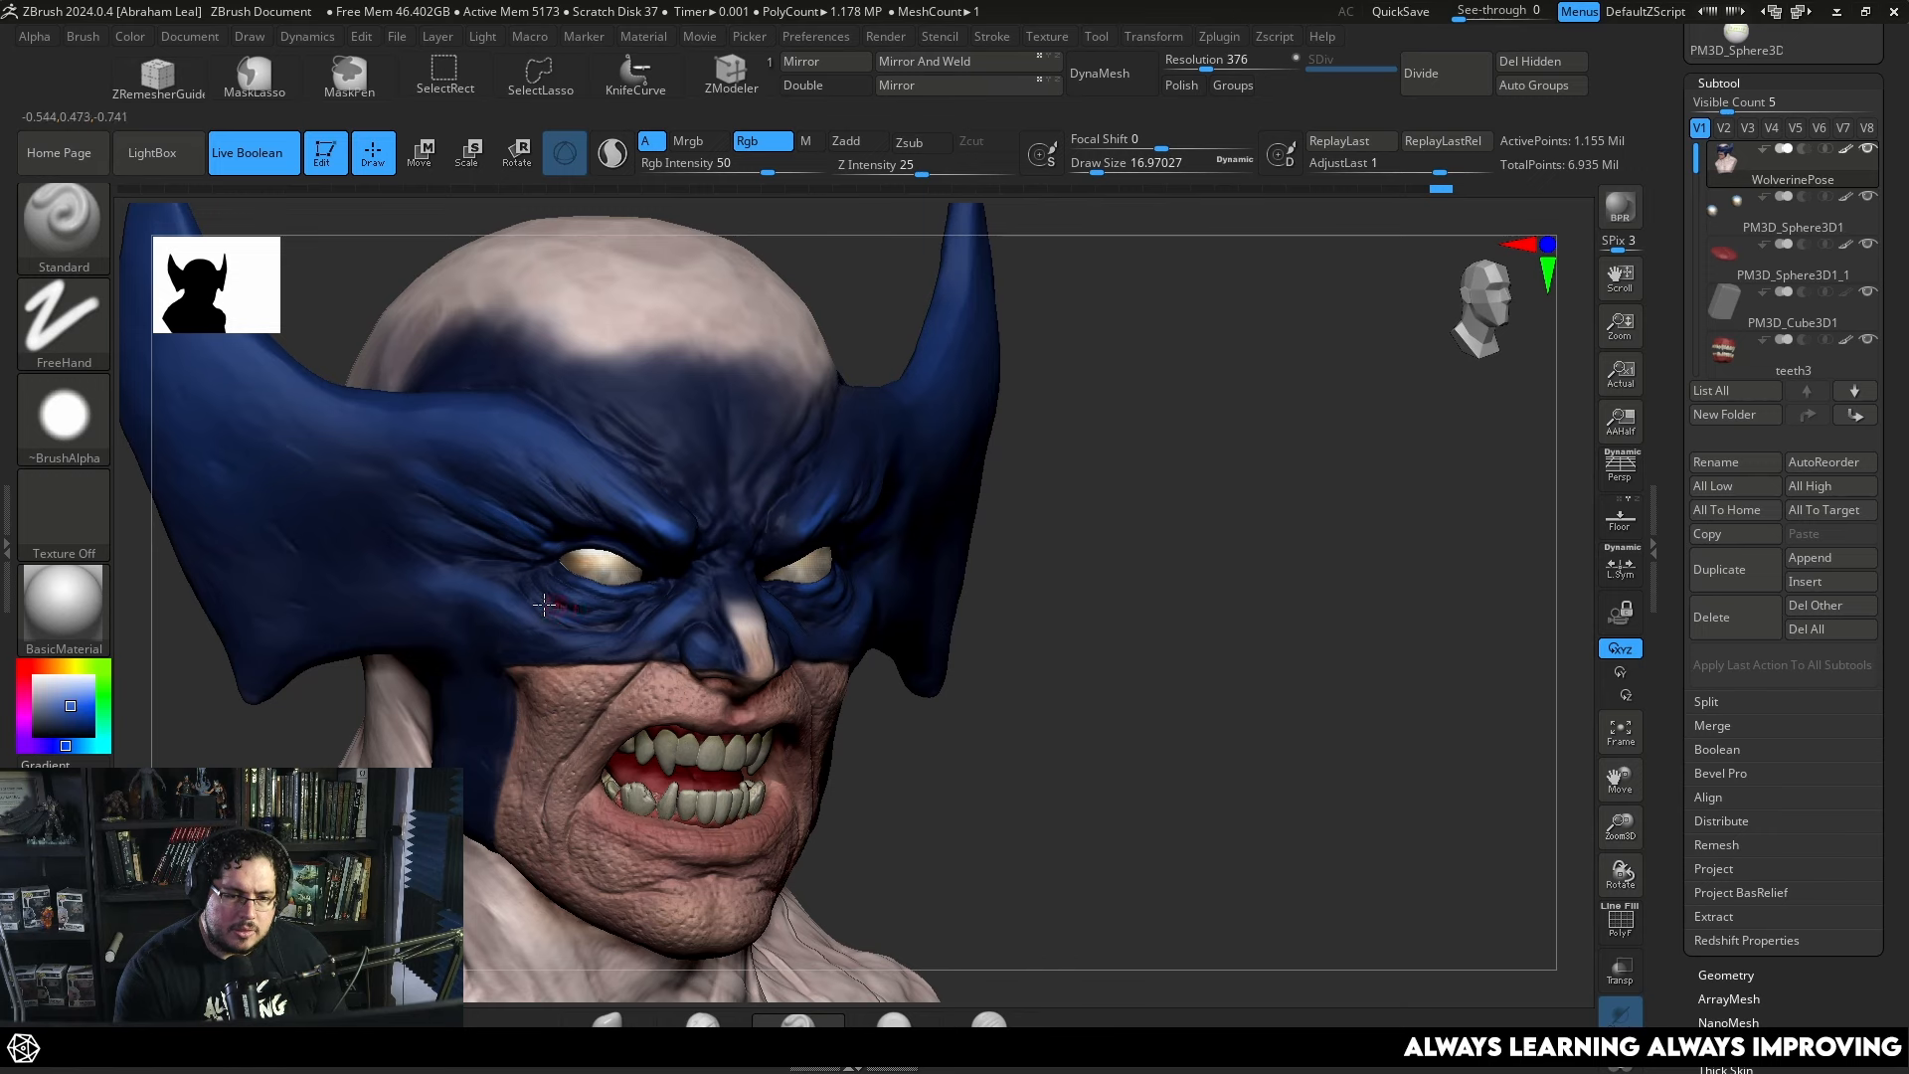
{"action": "left_click_drag", "start_coordinate": [988, 716], "coordinate": [938, 703]}
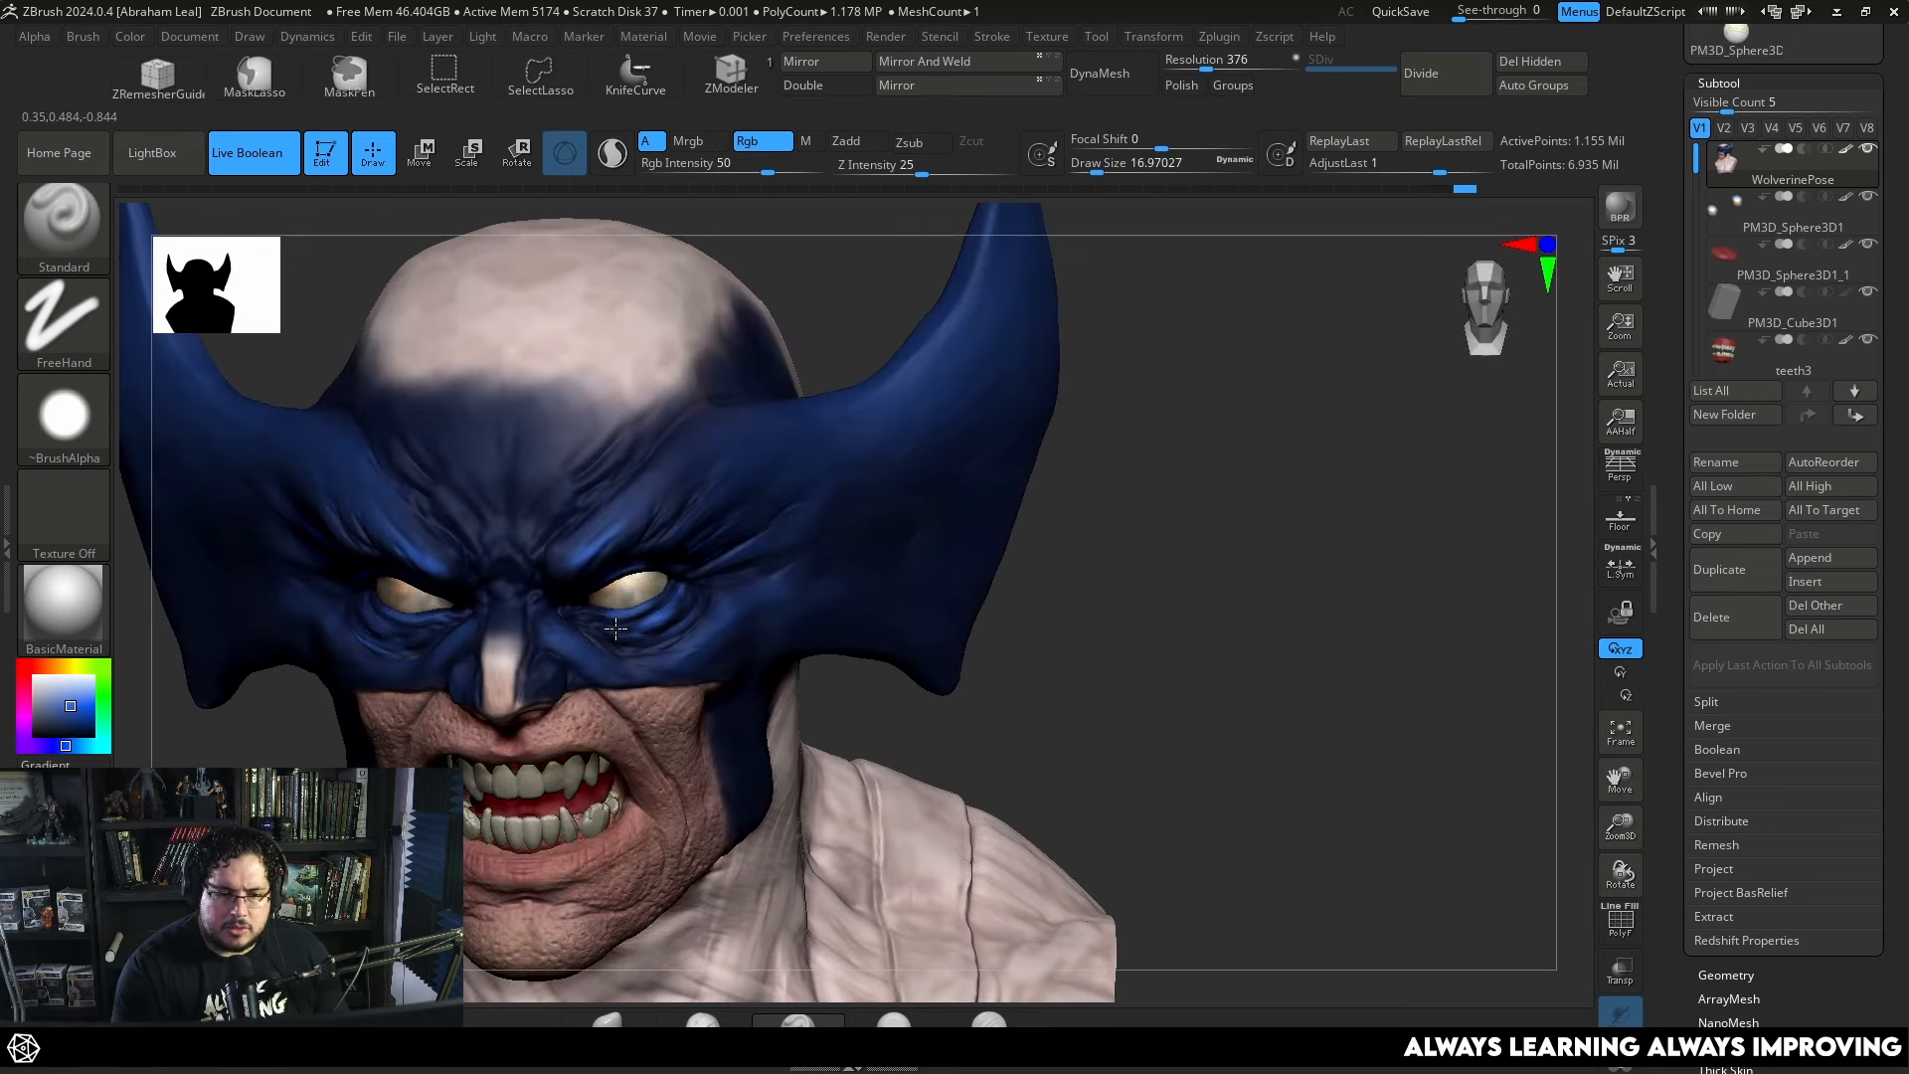
{"action": "left_click_drag", "start_coordinate": [967, 677], "coordinate": [883, 540]}
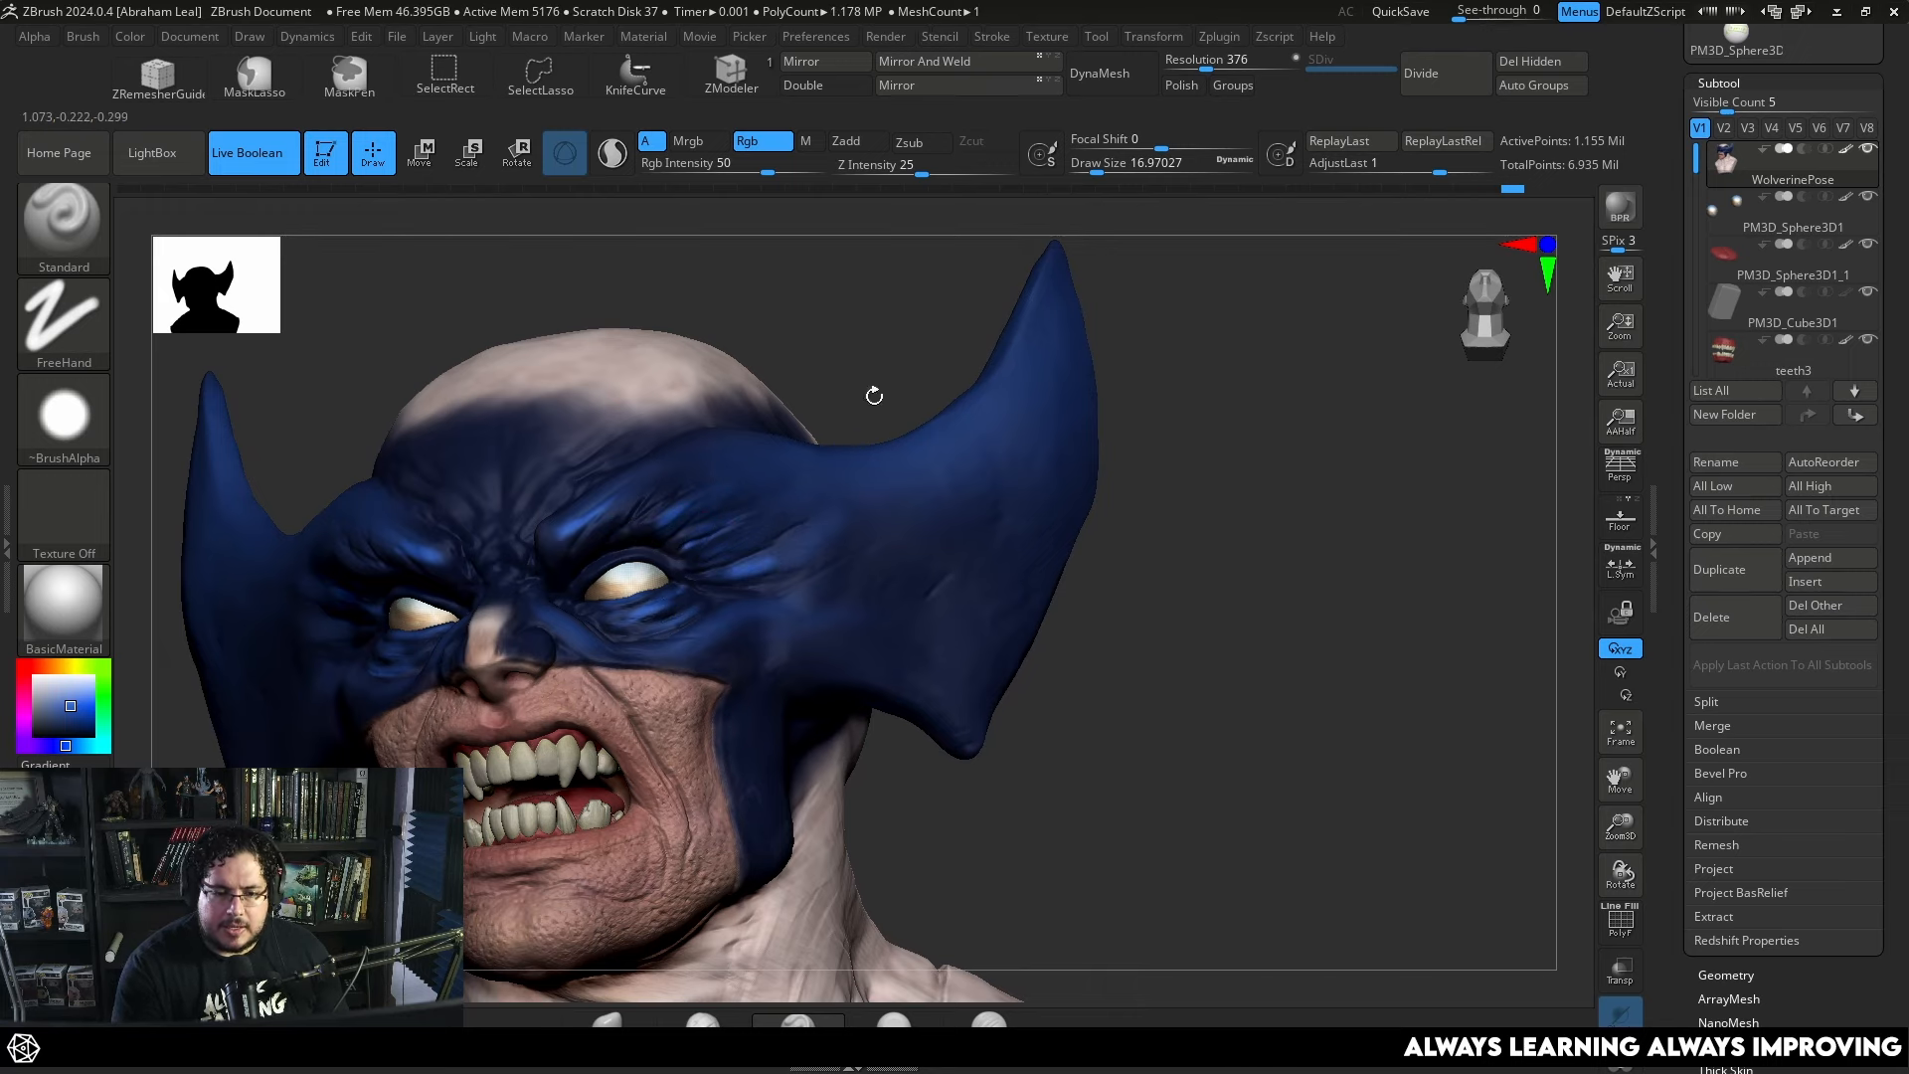
{"action": "left_click_drag", "start_coordinate": [874, 397], "coordinate": [711, 418]}
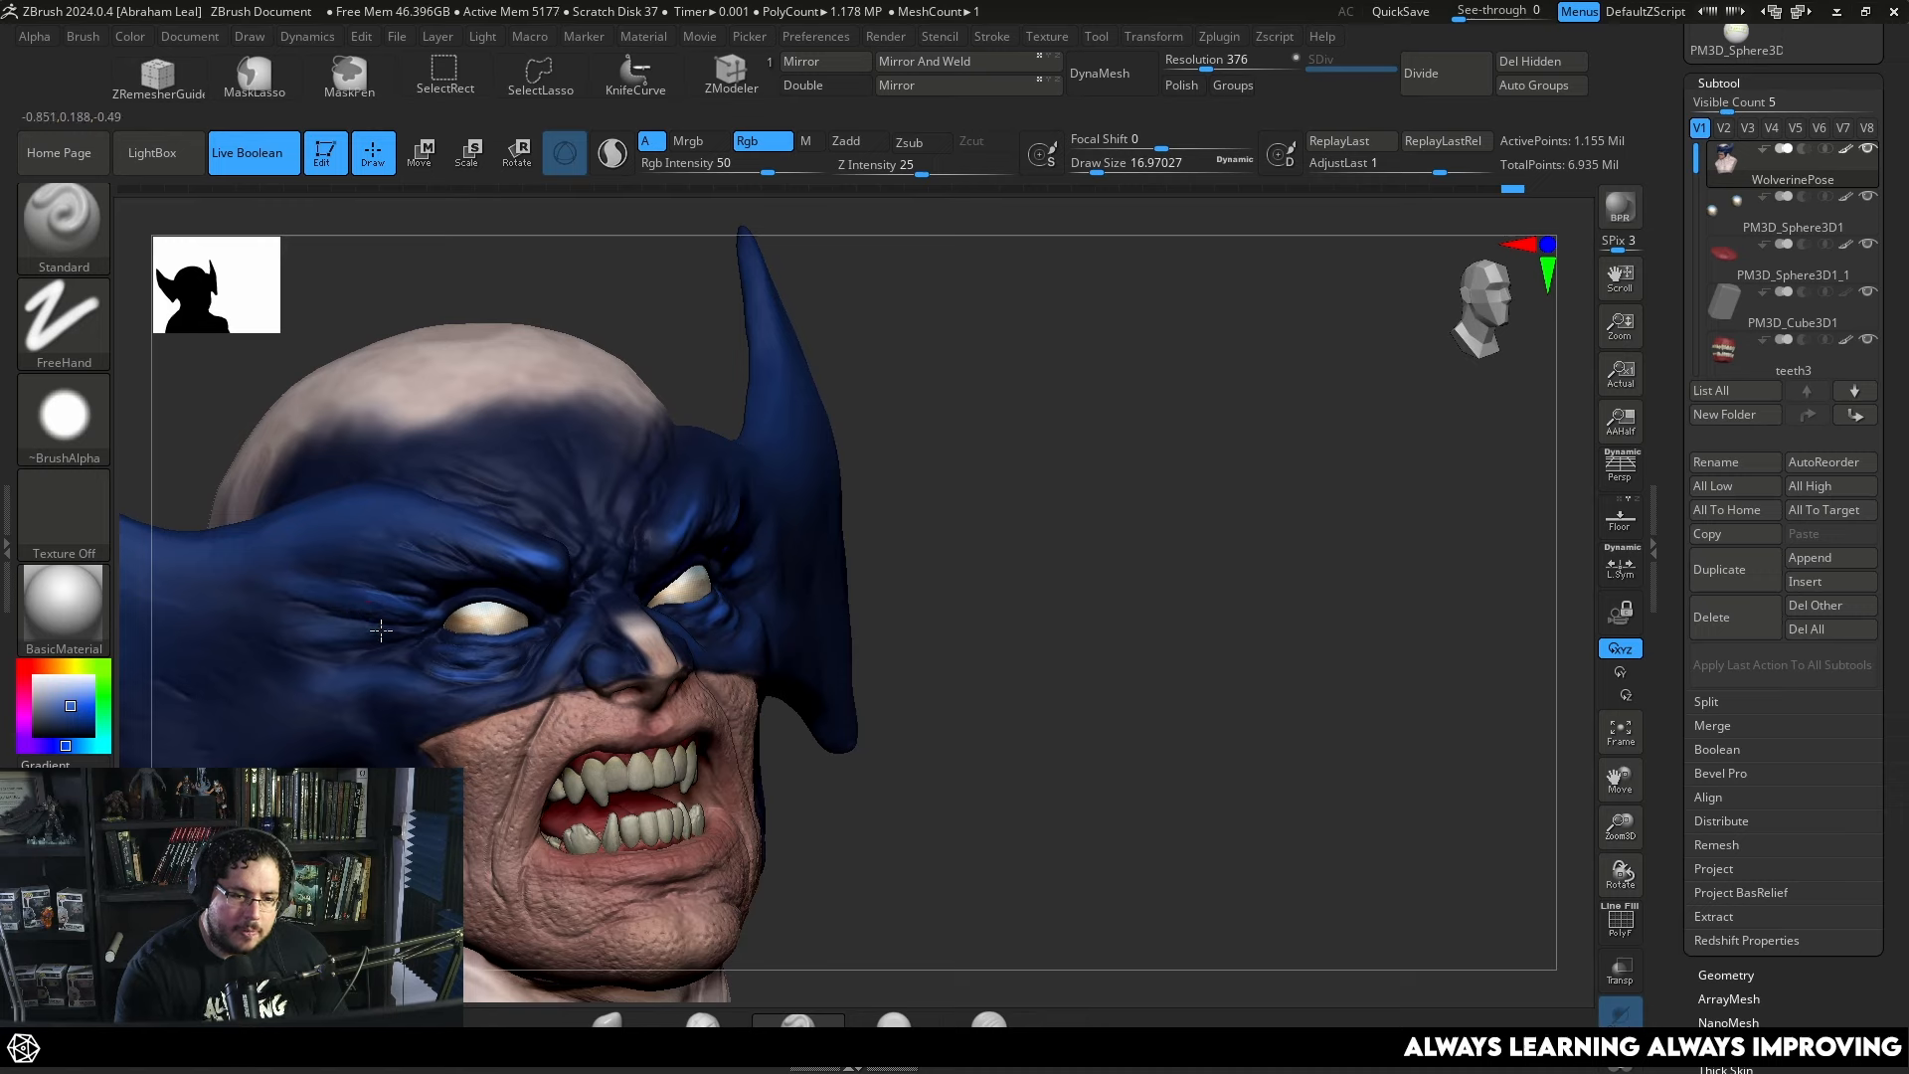
{"action": "left_click_drag", "start_coordinate": [316, 631], "coordinate": [366, 640]}
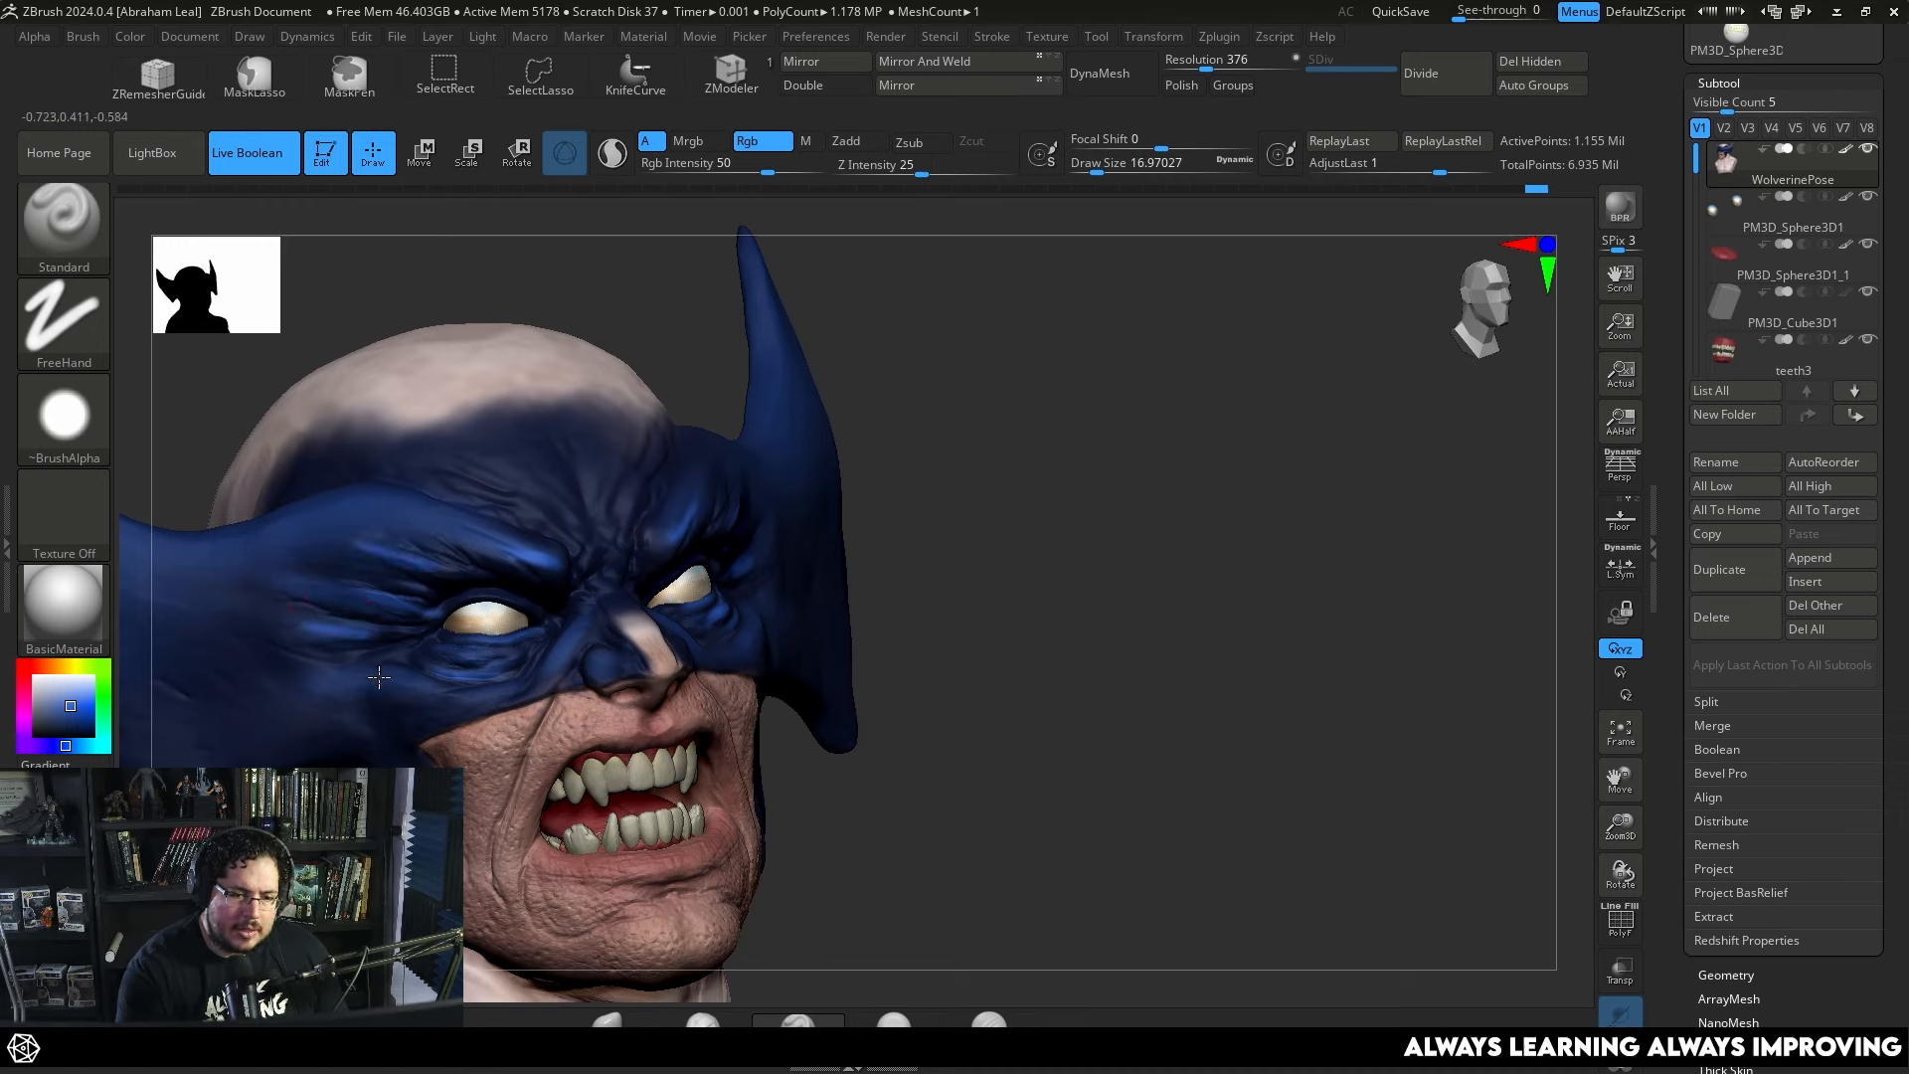
Enlarge the draw size to about 59 and brush lighter blue over the mask's cheek below the character's right eye.
{"action": "key", "text": "space"}
{"action": "mouse_move", "coordinate": [397, 684]}
{"action": "left_mouse_down"}
{"action": "mouse_move", "coordinate": [416, 685]}
{"action": "mouse_move", "coordinate": [376, 679]}
{"action": "left_mouse_up"}
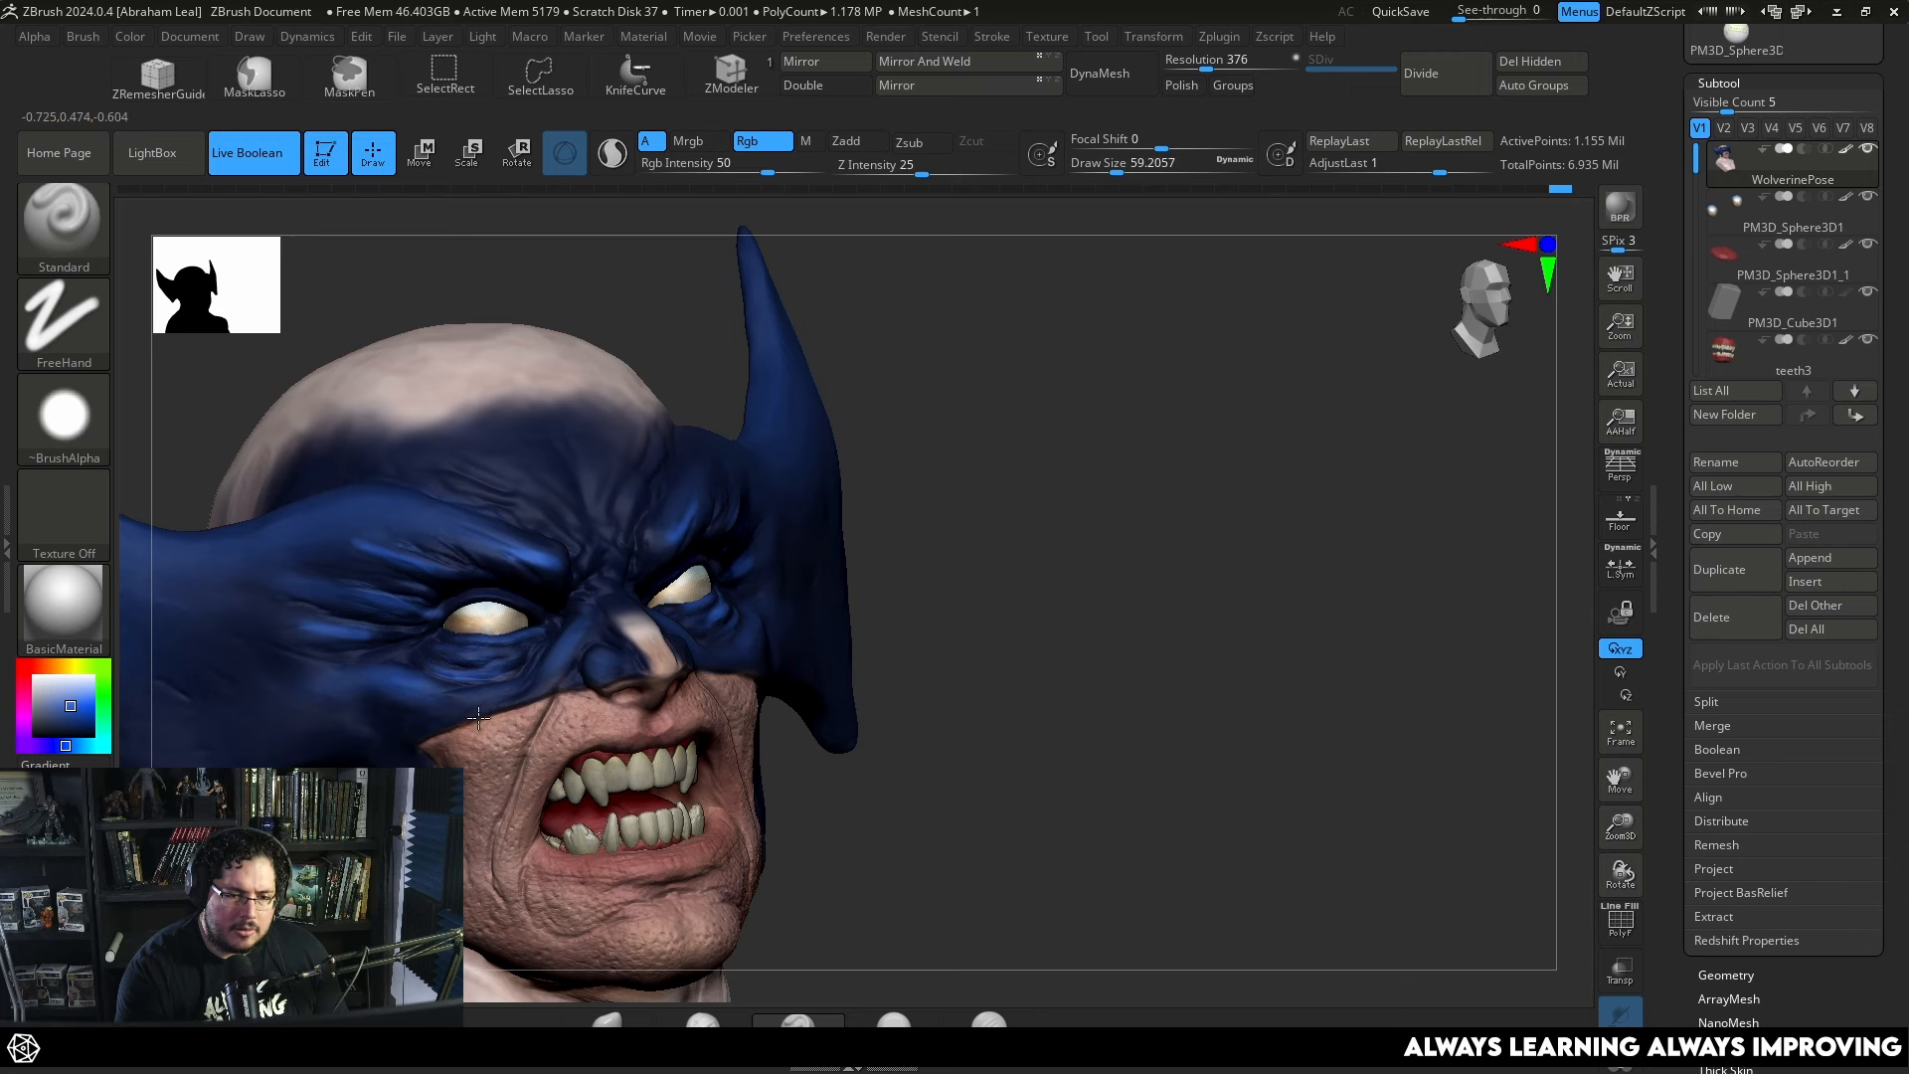
{"action": "left_click_drag", "start_coordinate": [999, 537], "coordinate": [901, 456]}
{"action": "mouse_move", "coordinate": [838, 689]}
{"action": "left_mouse_down"}
{"action": "mouse_move", "coordinate": [986, 748]}
{"action": "mouse_move", "coordinate": [1118, 747]}
{"action": "left_mouse_up"}
Reduce the draw size to about 31, brush lighter blue beside the character's right side of the nose, and undo the last stroke.
{"action": "key", "text": "space"}
{"action": "left_click_drag", "start_coordinate": [641, 654], "coordinate": [656, 679]}
{"action": "key", "text": "space"}
{"action": "key", "text": "space"}
{"action": "left_click_drag", "start_coordinate": [662, 673], "coordinate": [656, 673]}
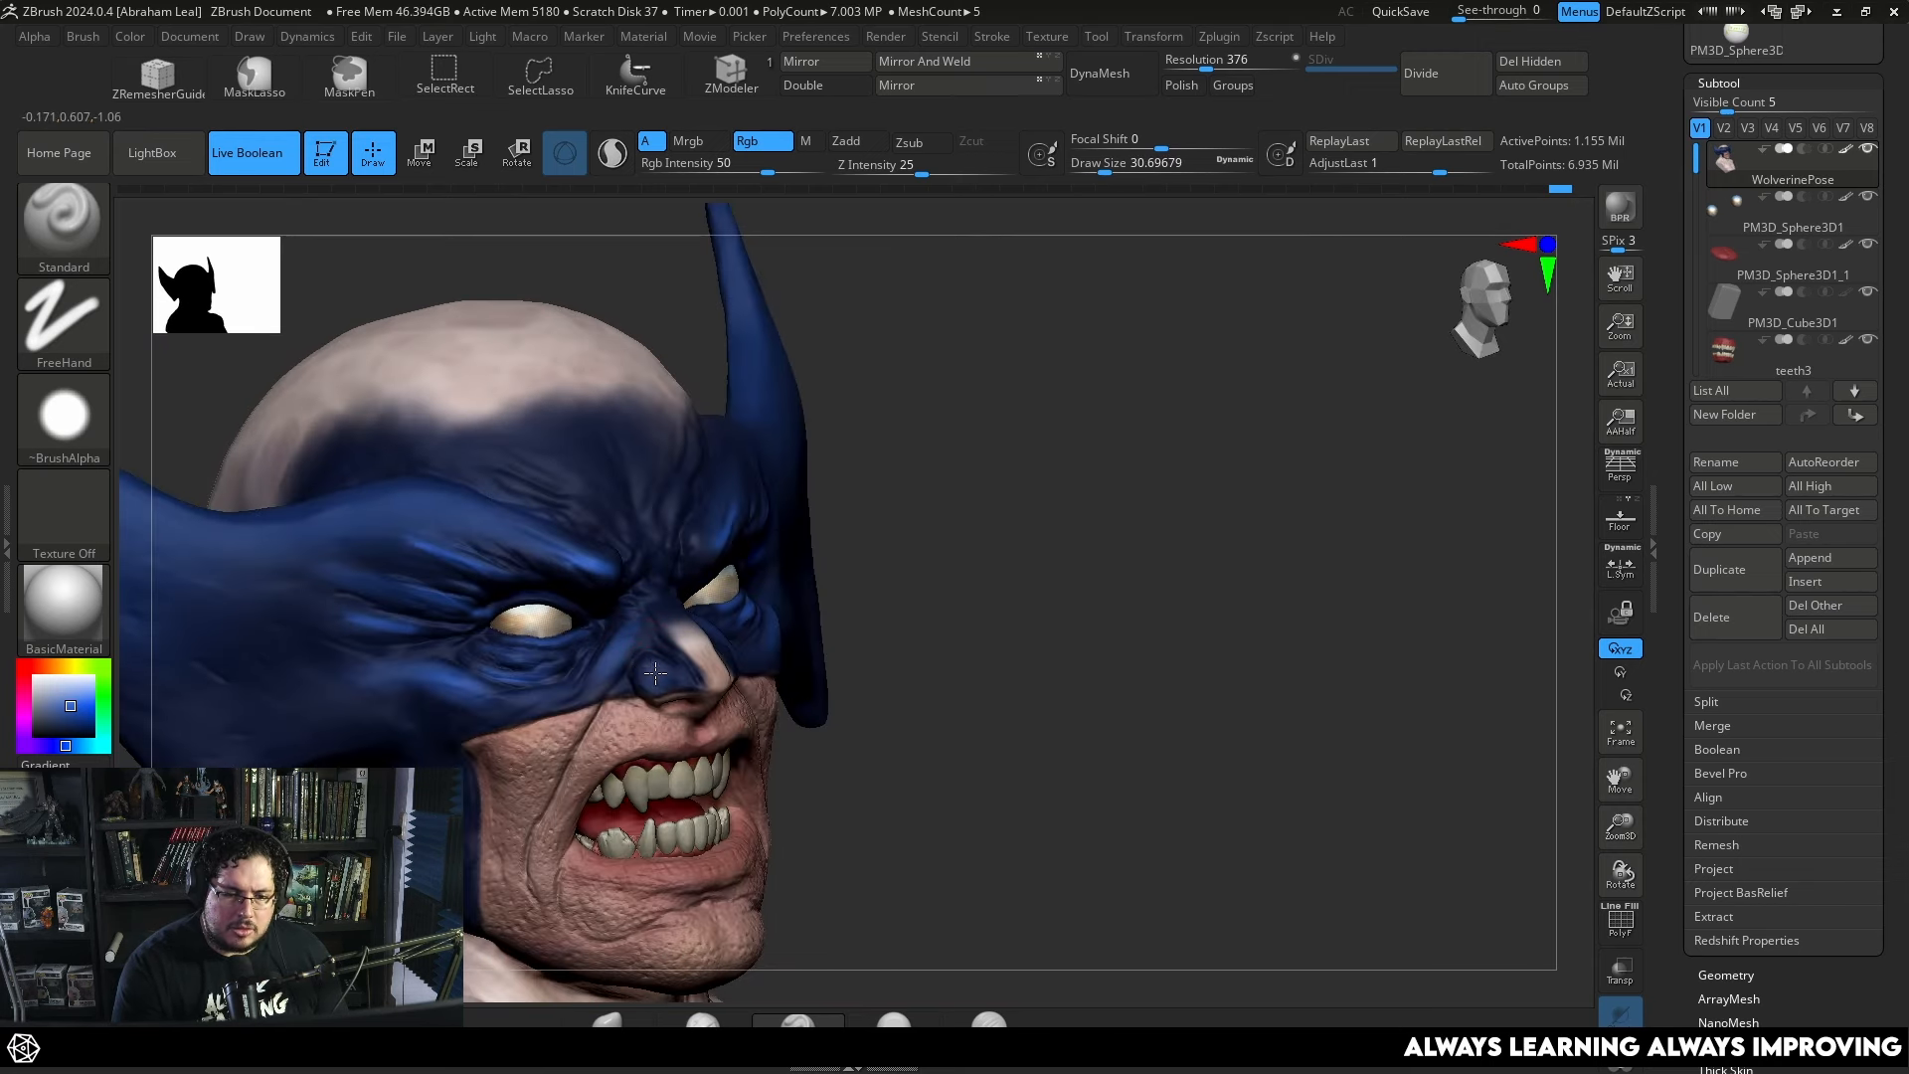
{"action": "key", "text": "ctrl+z"}
Readjust the lighter blue and highlight the mask beside the character's left side of the nose.
{"action": "left_click_drag", "start_coordinate": [827, 764], "coordinate": [718, 651]}
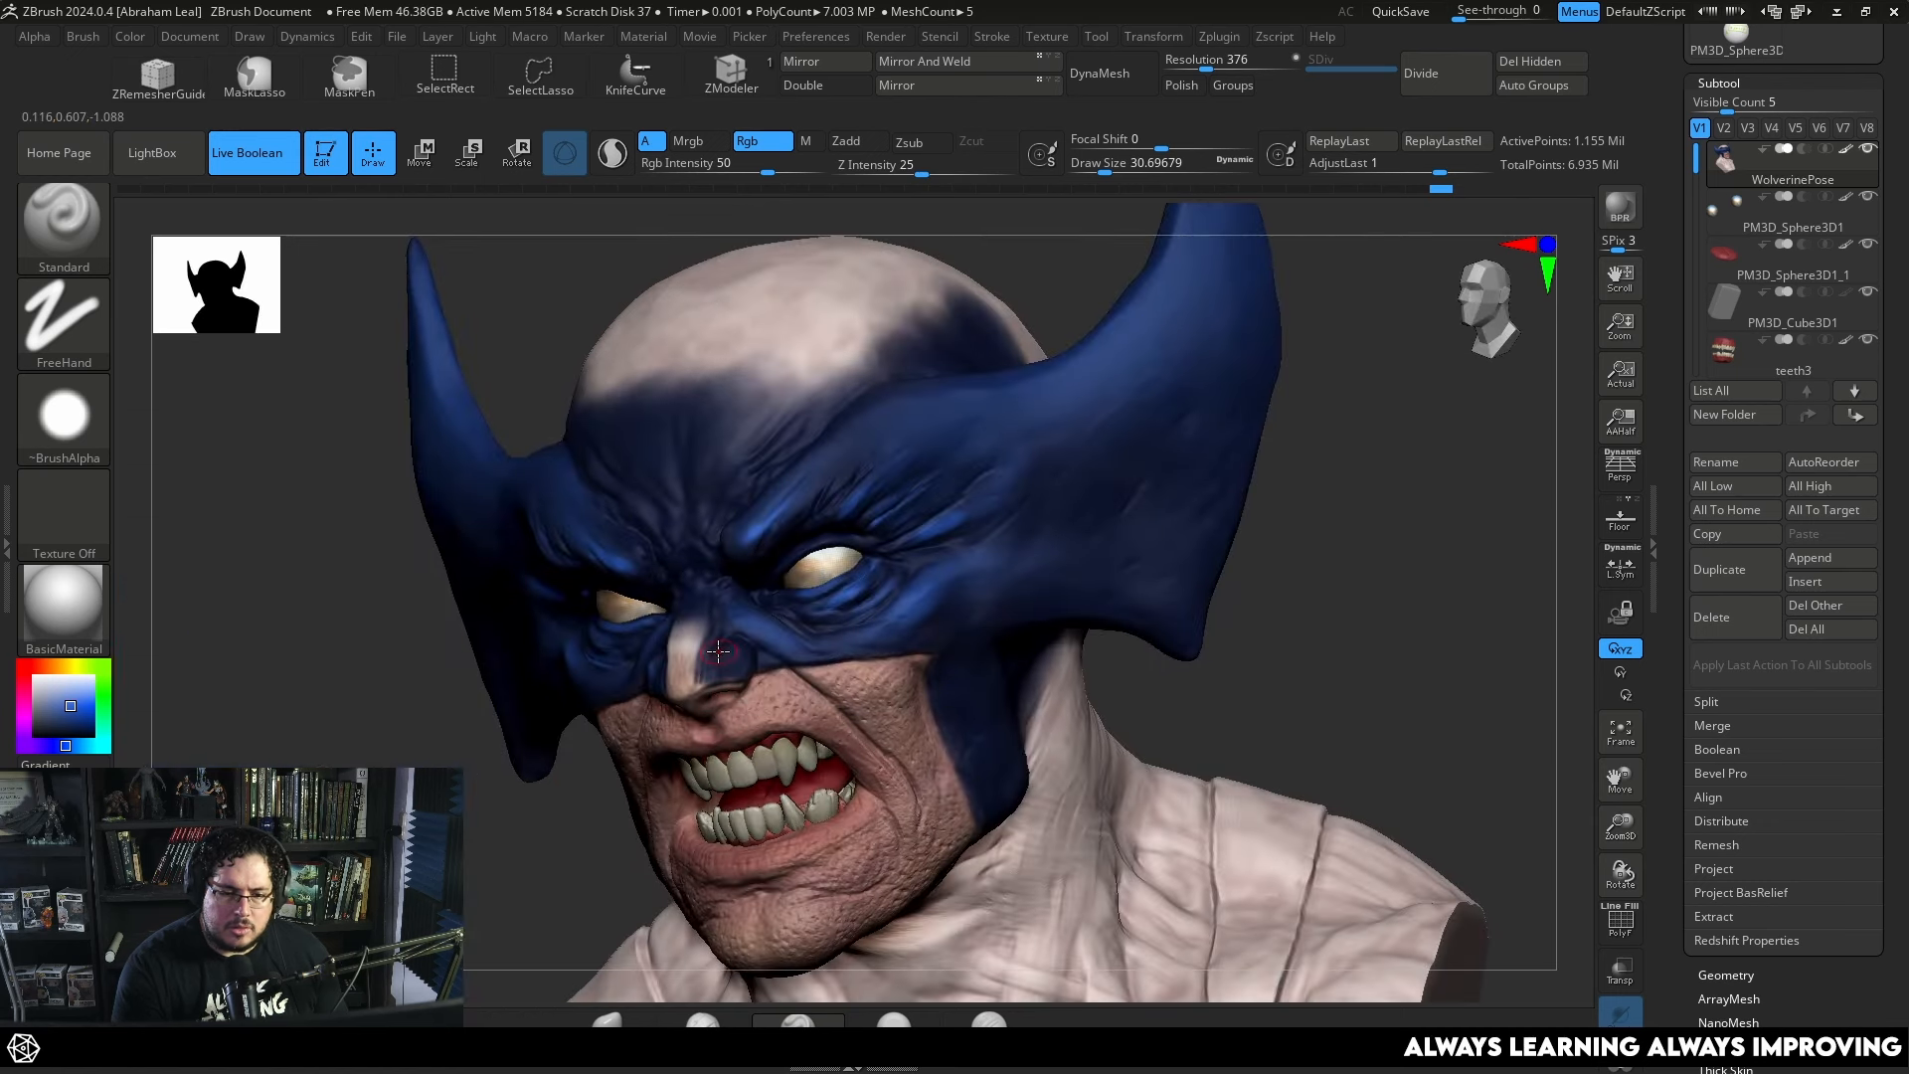
{"action": "mouse_move", "coordinate": [112, 703]}
{"action": "left_mouse_down"}
{"action": "mouse_move", "coordinate": [658, 621]}
{"action": "mouse_move", "coordinate": [763, 627]}
{"action": "mouse_move", "coordinate": [746, 641]}
{"action": "left_mouse_up"}
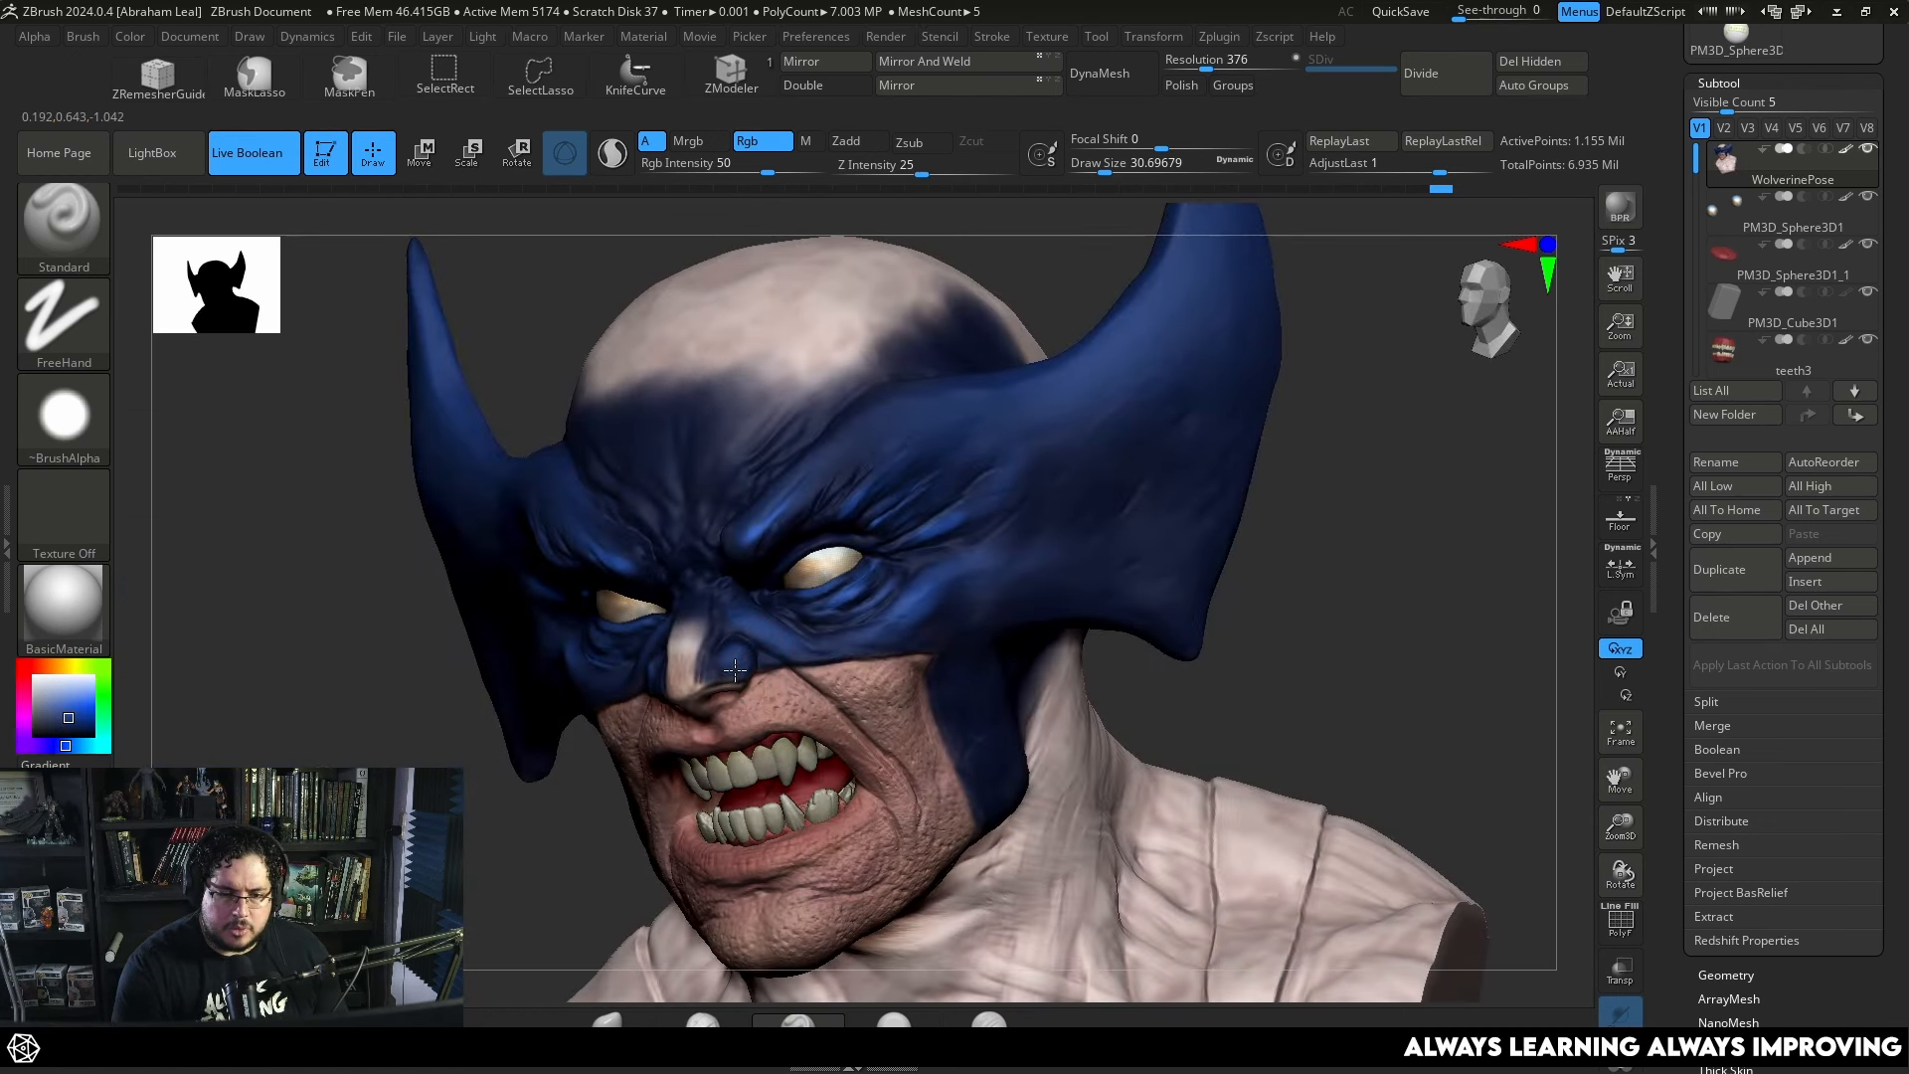
{"action": "mouse_move", "coordinate": [60, 708]}
{"action": "left_mouse_down"}
{"action": "mouse_move", "coordinate": [503, 622]}
{"action": "mouse_move", "coordinate": [746, 538]}
{"action": "left_mouse_up"}
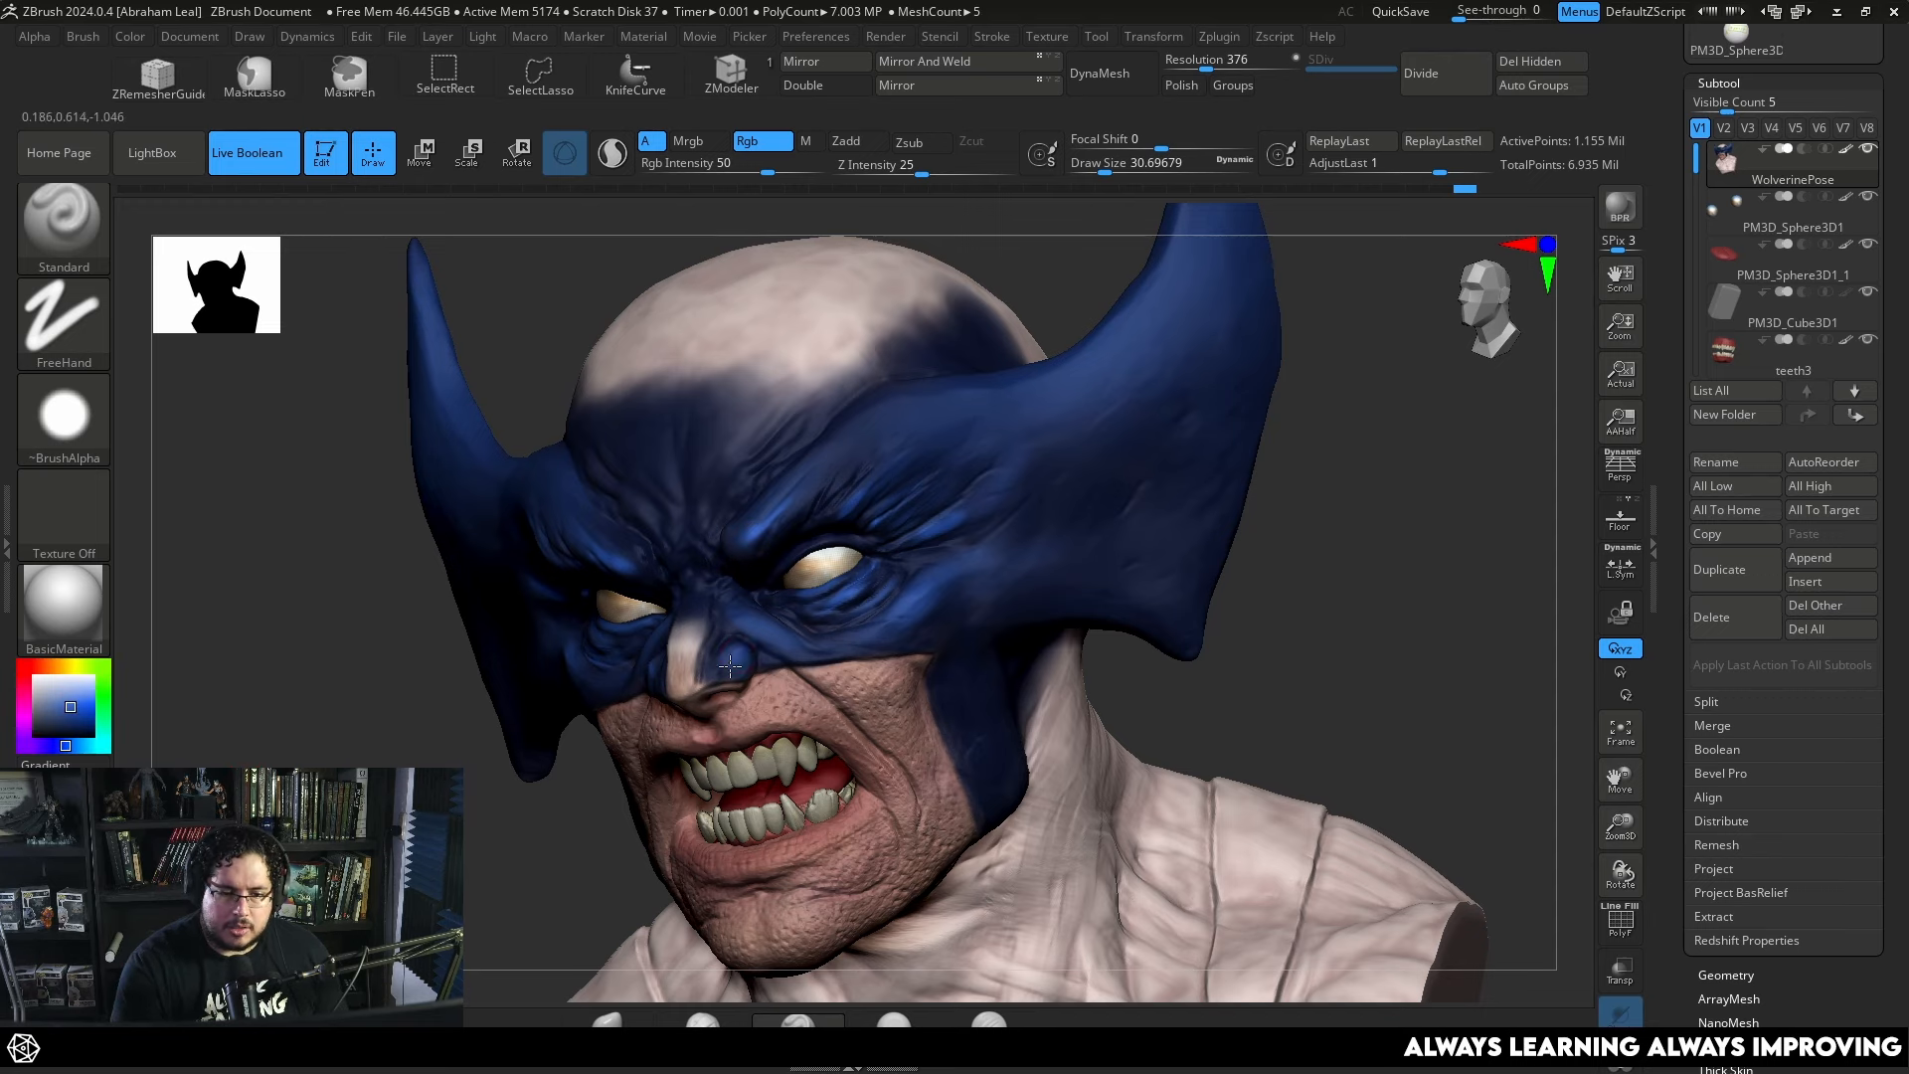
{"action": "left_click_drag", "start_coordinate": [535, 874], "coordinate": [542, 696], "text": "alt"}
{"action": "left_click_drag", "start_coordinate": [930, 665], "coordinate": [821, 631]}
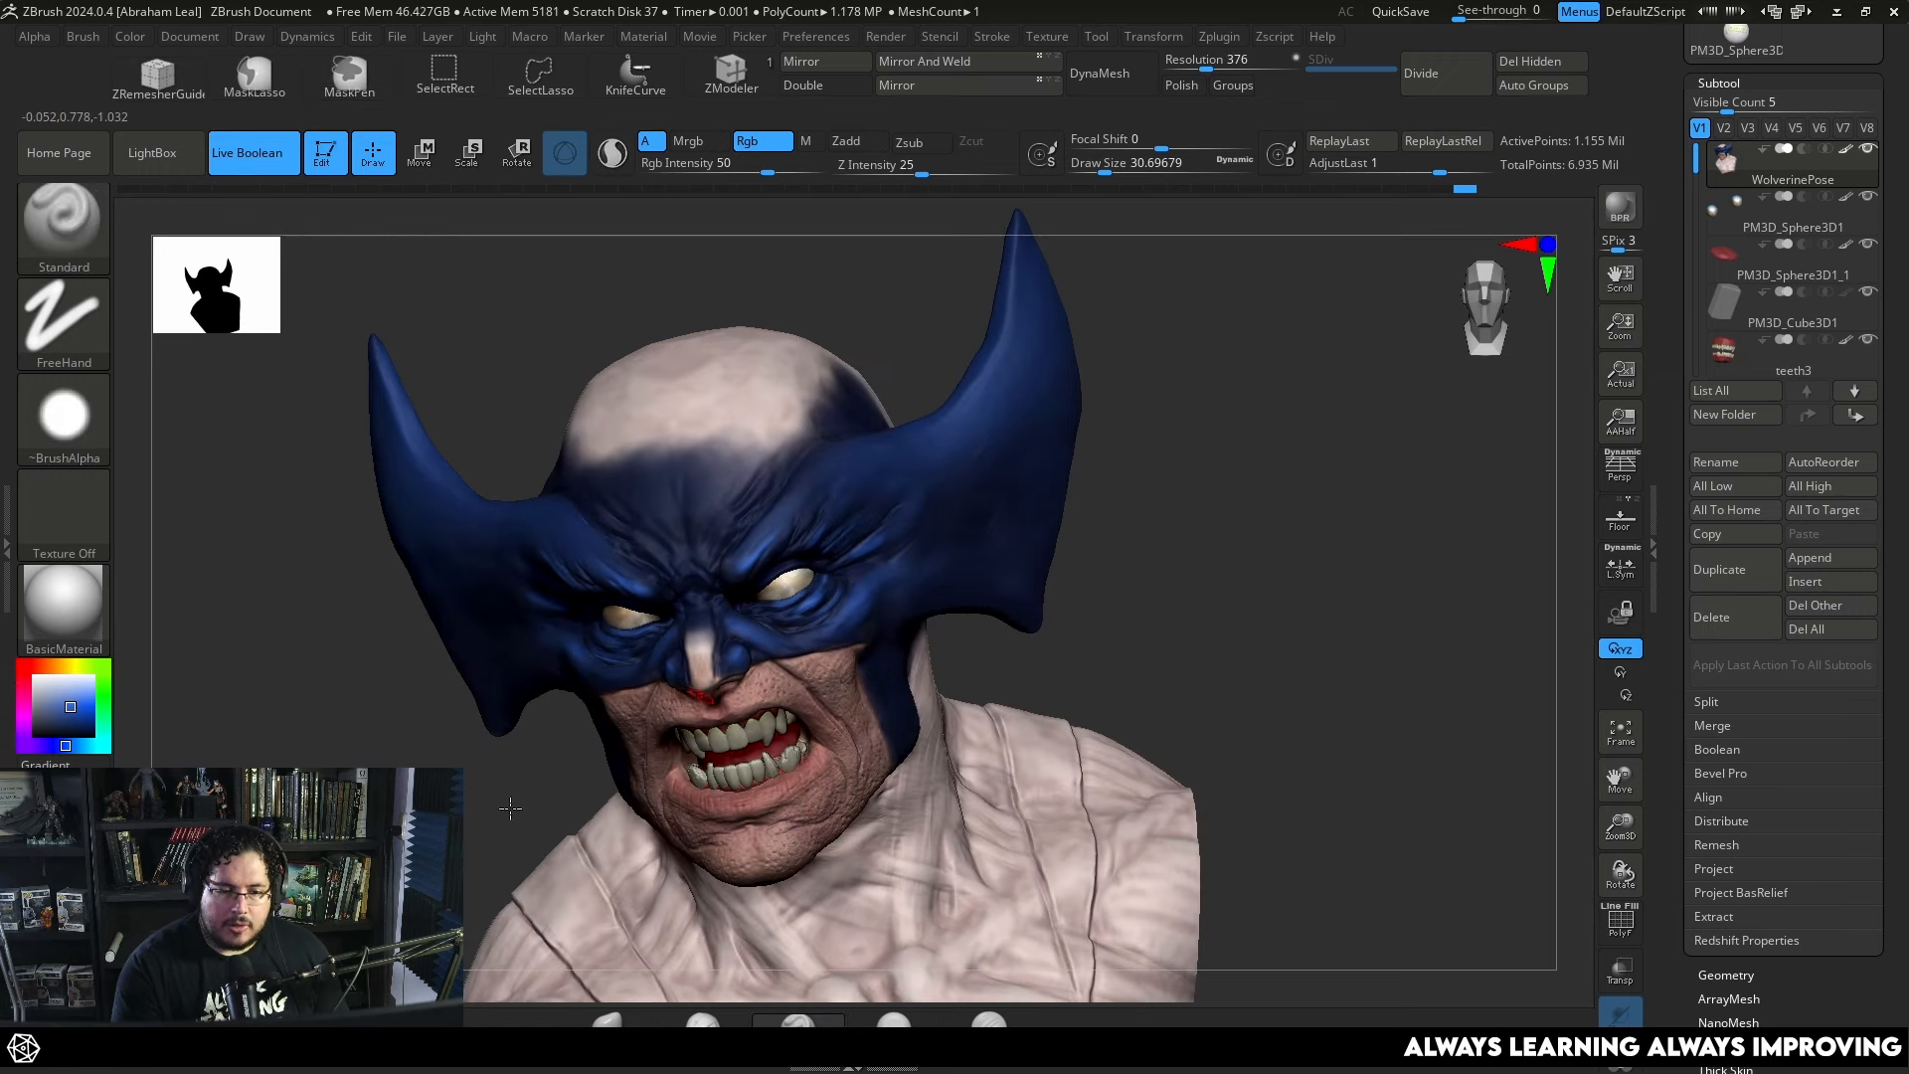
{"action": "left_click_drag", "start_coordinate": [510, 808], "coordinate": [664, 664]}
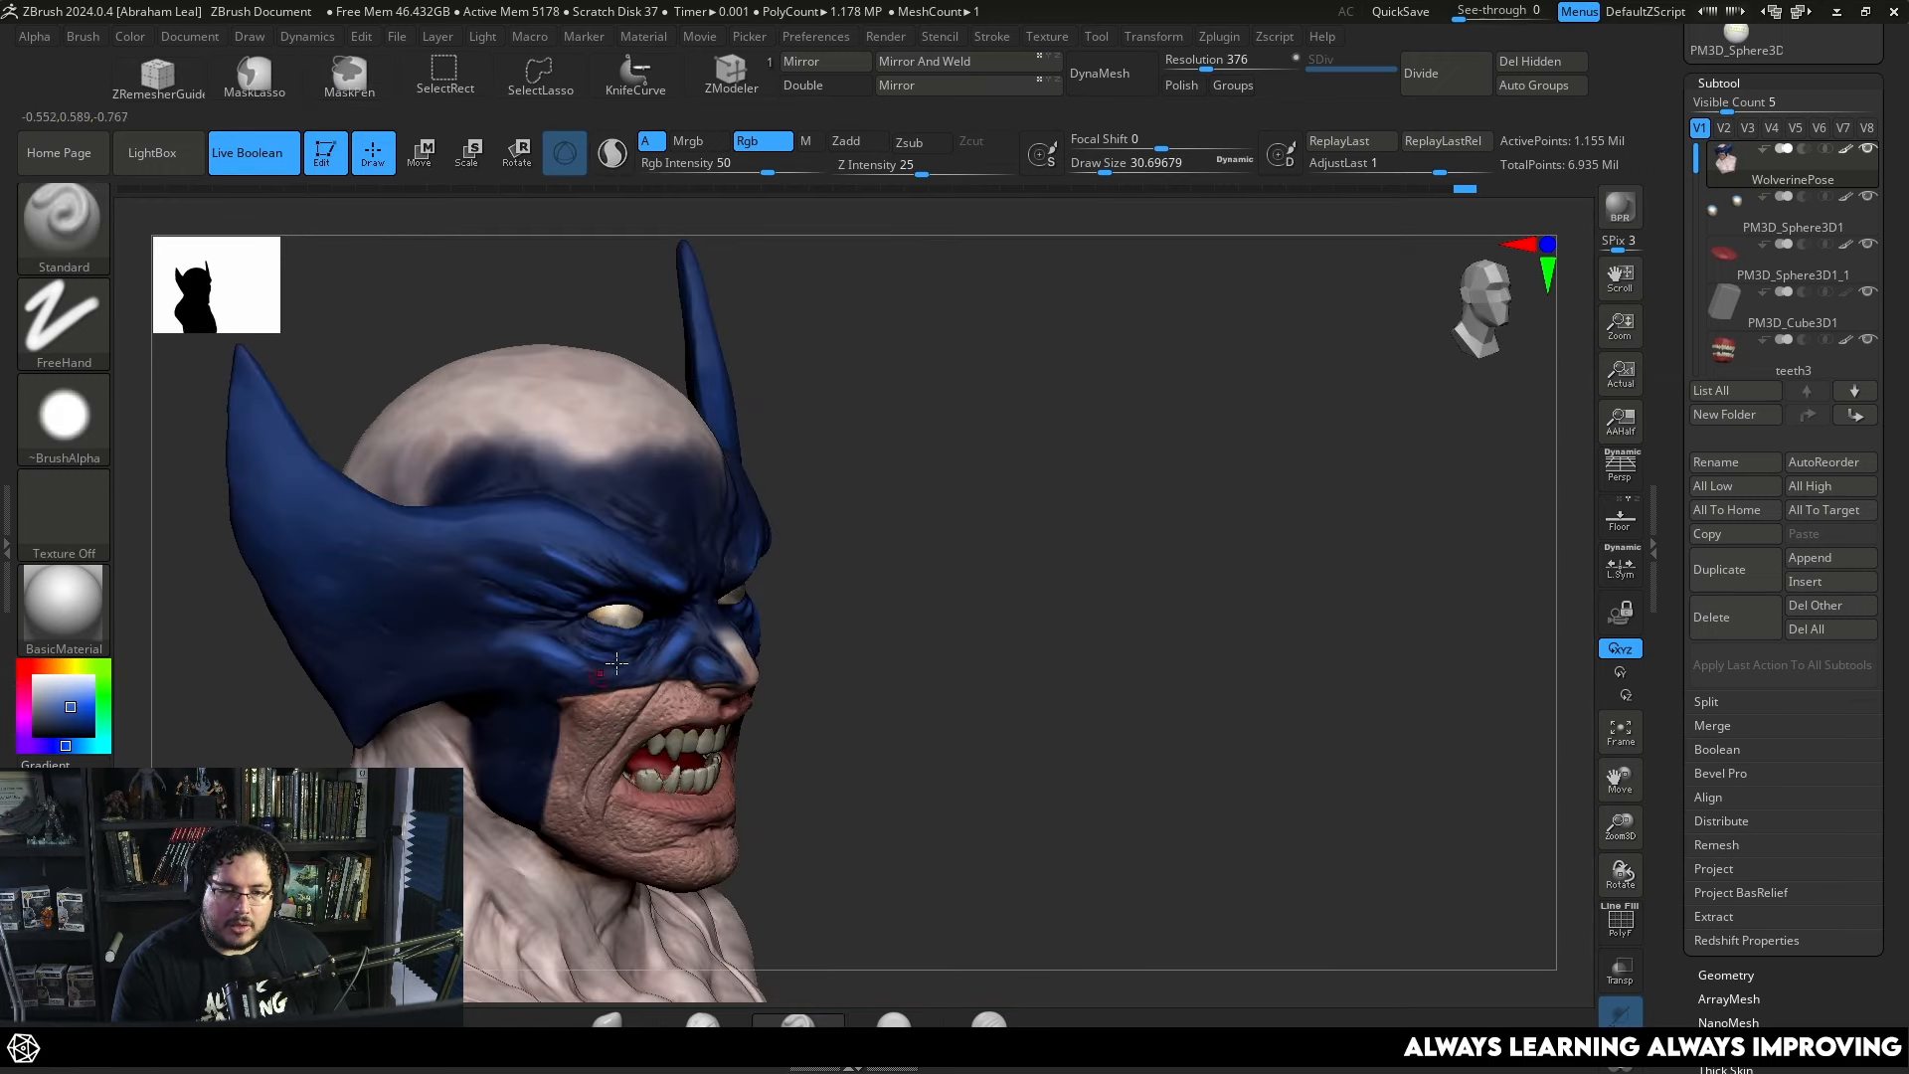
Enlarge the draw size to about 59 and brush lighter blue highlights along the edges of both mask fins.
{"action": "left_click_drag", "start_coordinate": [328, 430], "coordinate": [404, 583], "text": "alt"}
{"action": "key", "text": "space"}
{"action": "left_click", "coordinate": [336, 517]}
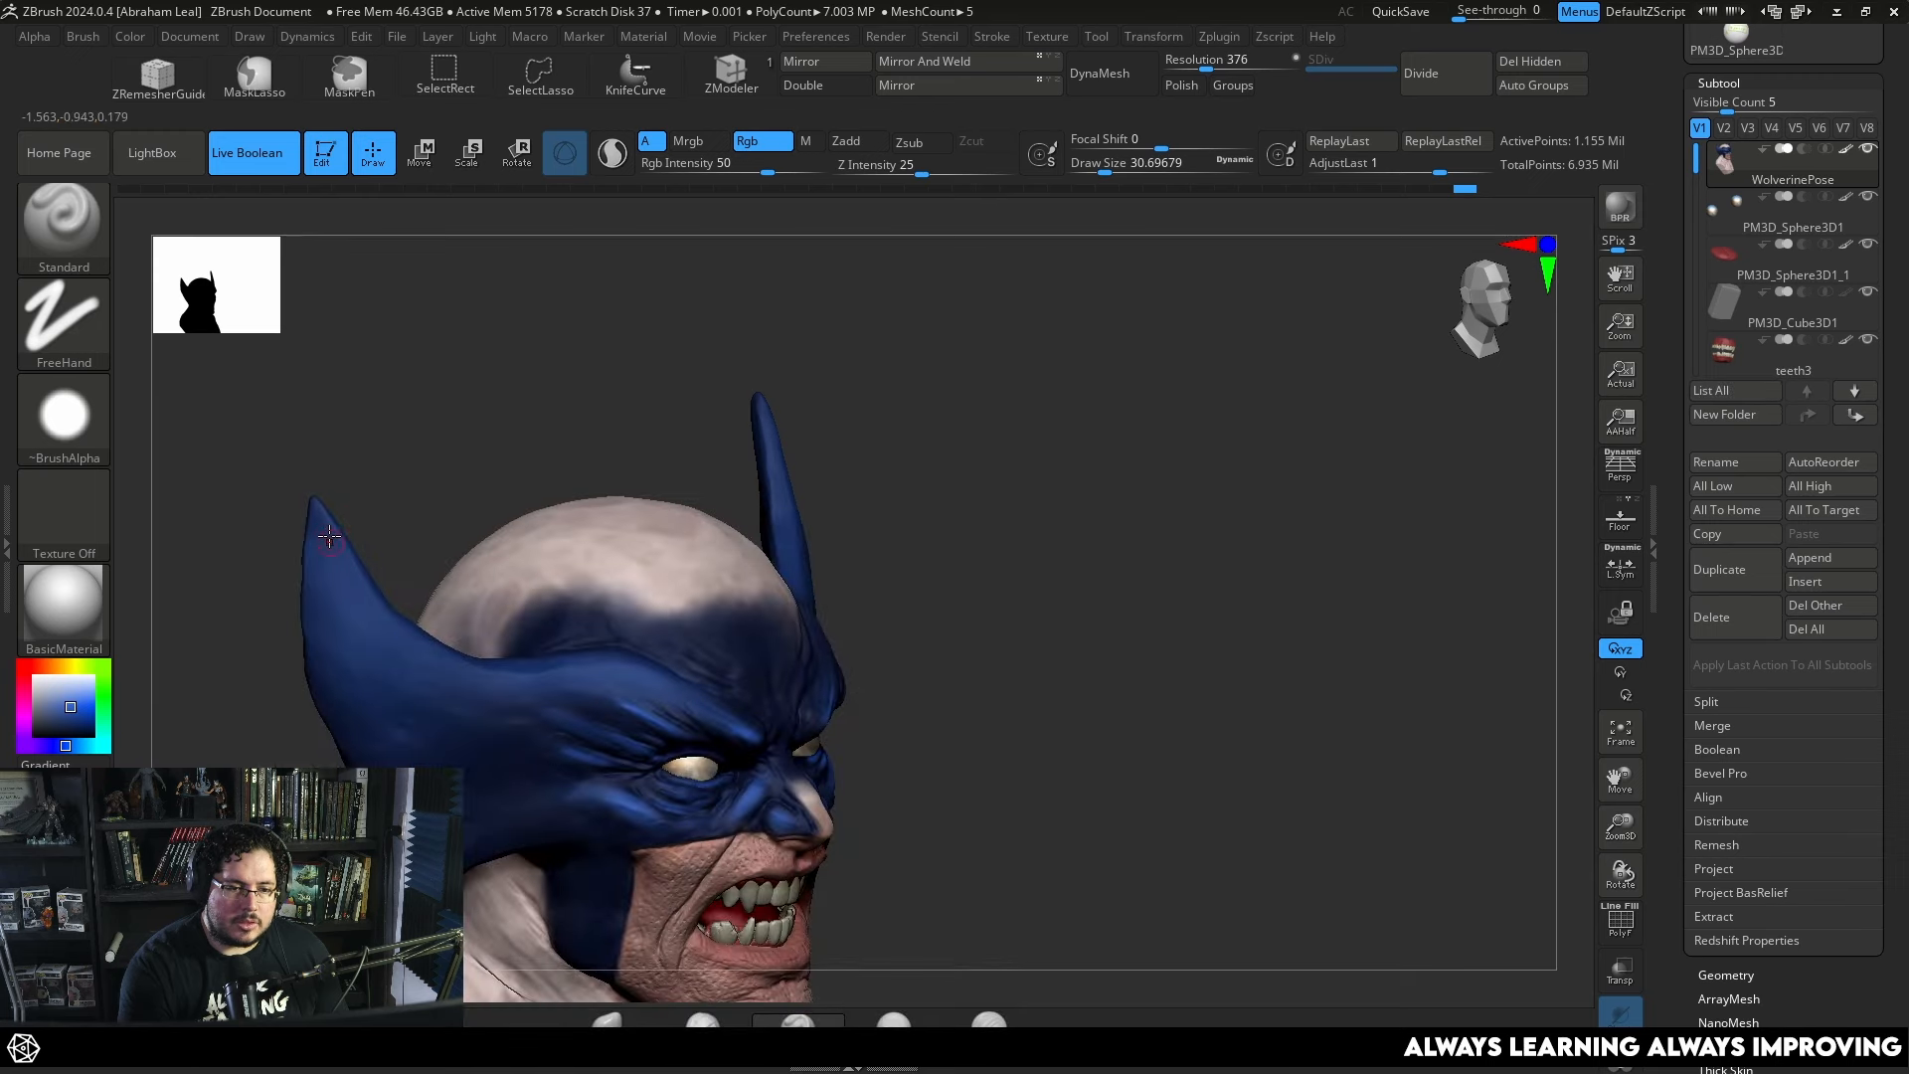
{"action": "key", "text": "space"}
{"action": "key", "text": "space"}
{"action": "mouse_move", "coordinate": [395, 496]}
{"action": "left_mouse_down"}
{"action": "mouse_move", "coordinate": [358, 558]}
{"action": "mouse_move", "coordinate": [438, 483]}
{"action": "mouse_move", "coordinate": [368, 555]}
{"action": "left_mouse_up"}
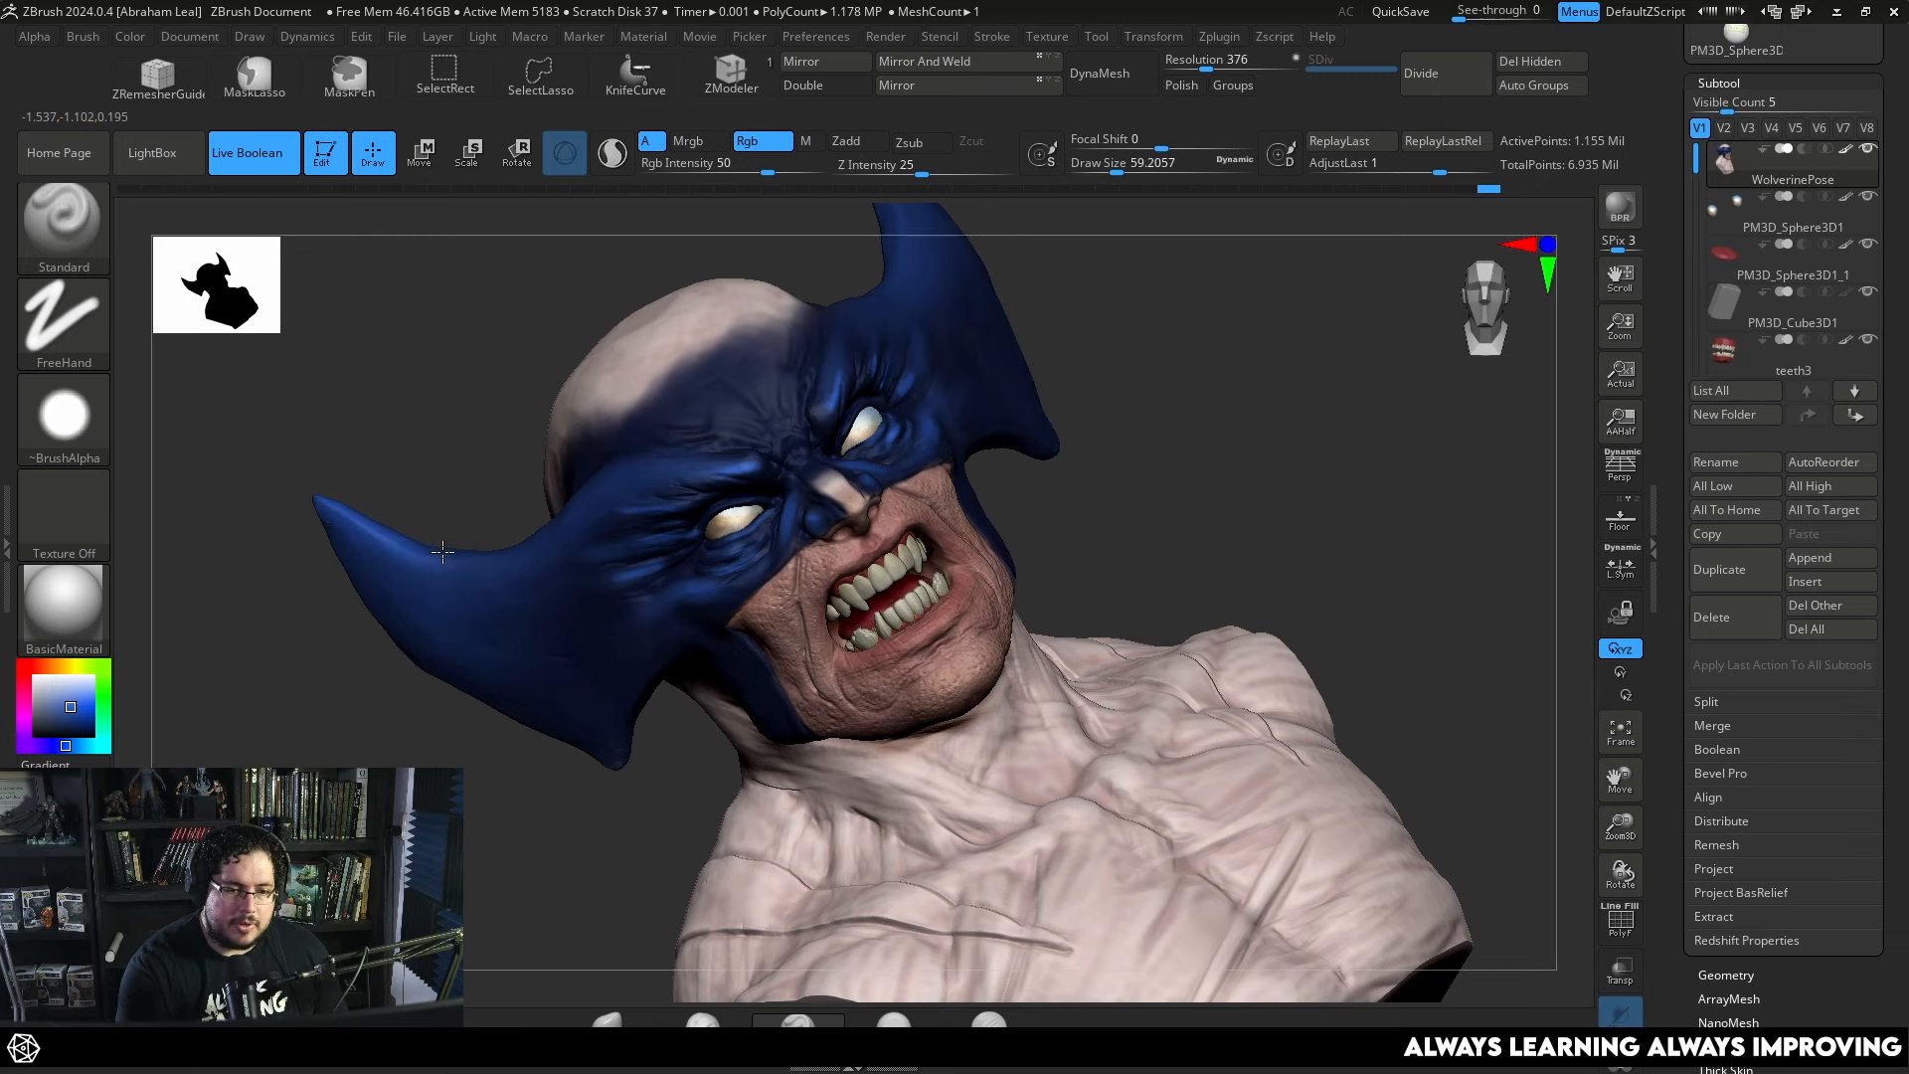
{"action": "left_click_drag", "start_coordinate": [461, 448], "coordinate": [741, 398]}
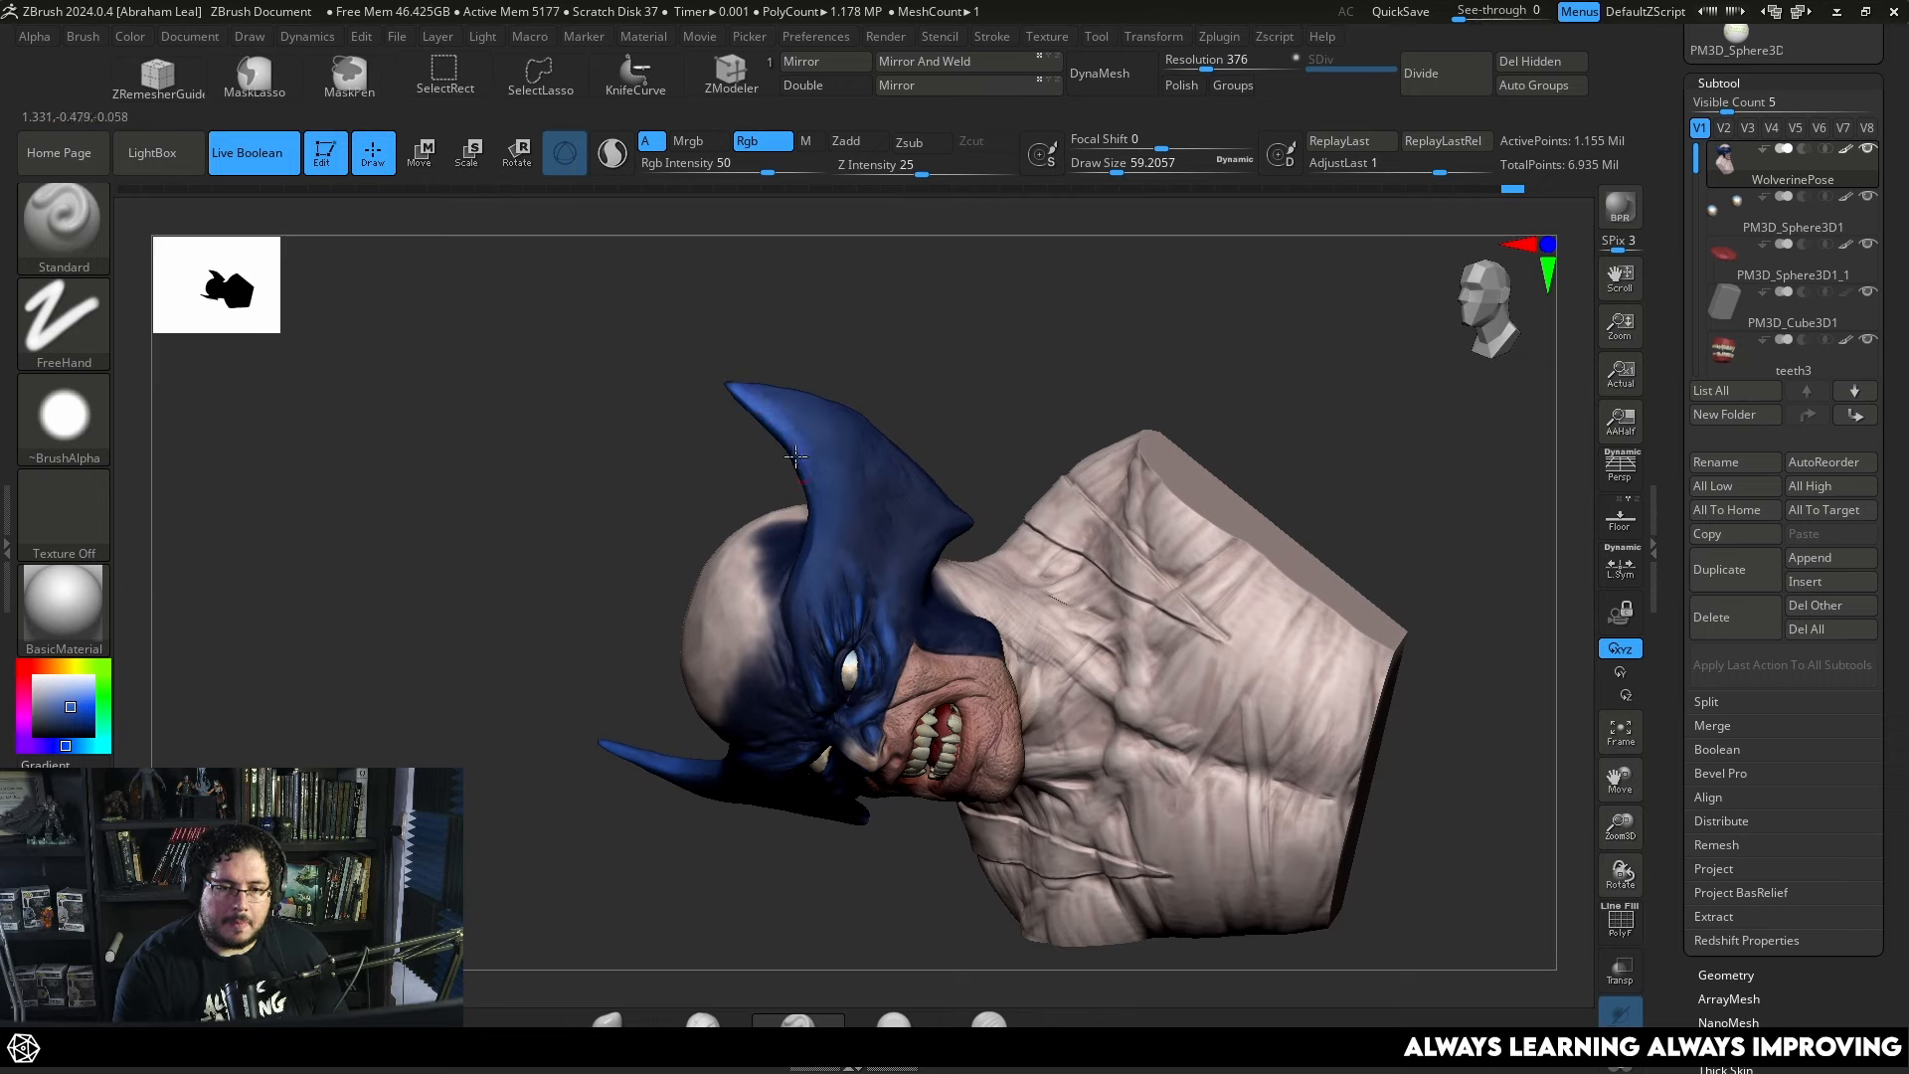
{"action": "left_click_drag", "start_coordinate": [795, 456], "coordinate": [1173, 492]}
{"action": "left_click_drag", "start_coordinate": [972, 792], "coordinate": [766, 488]}
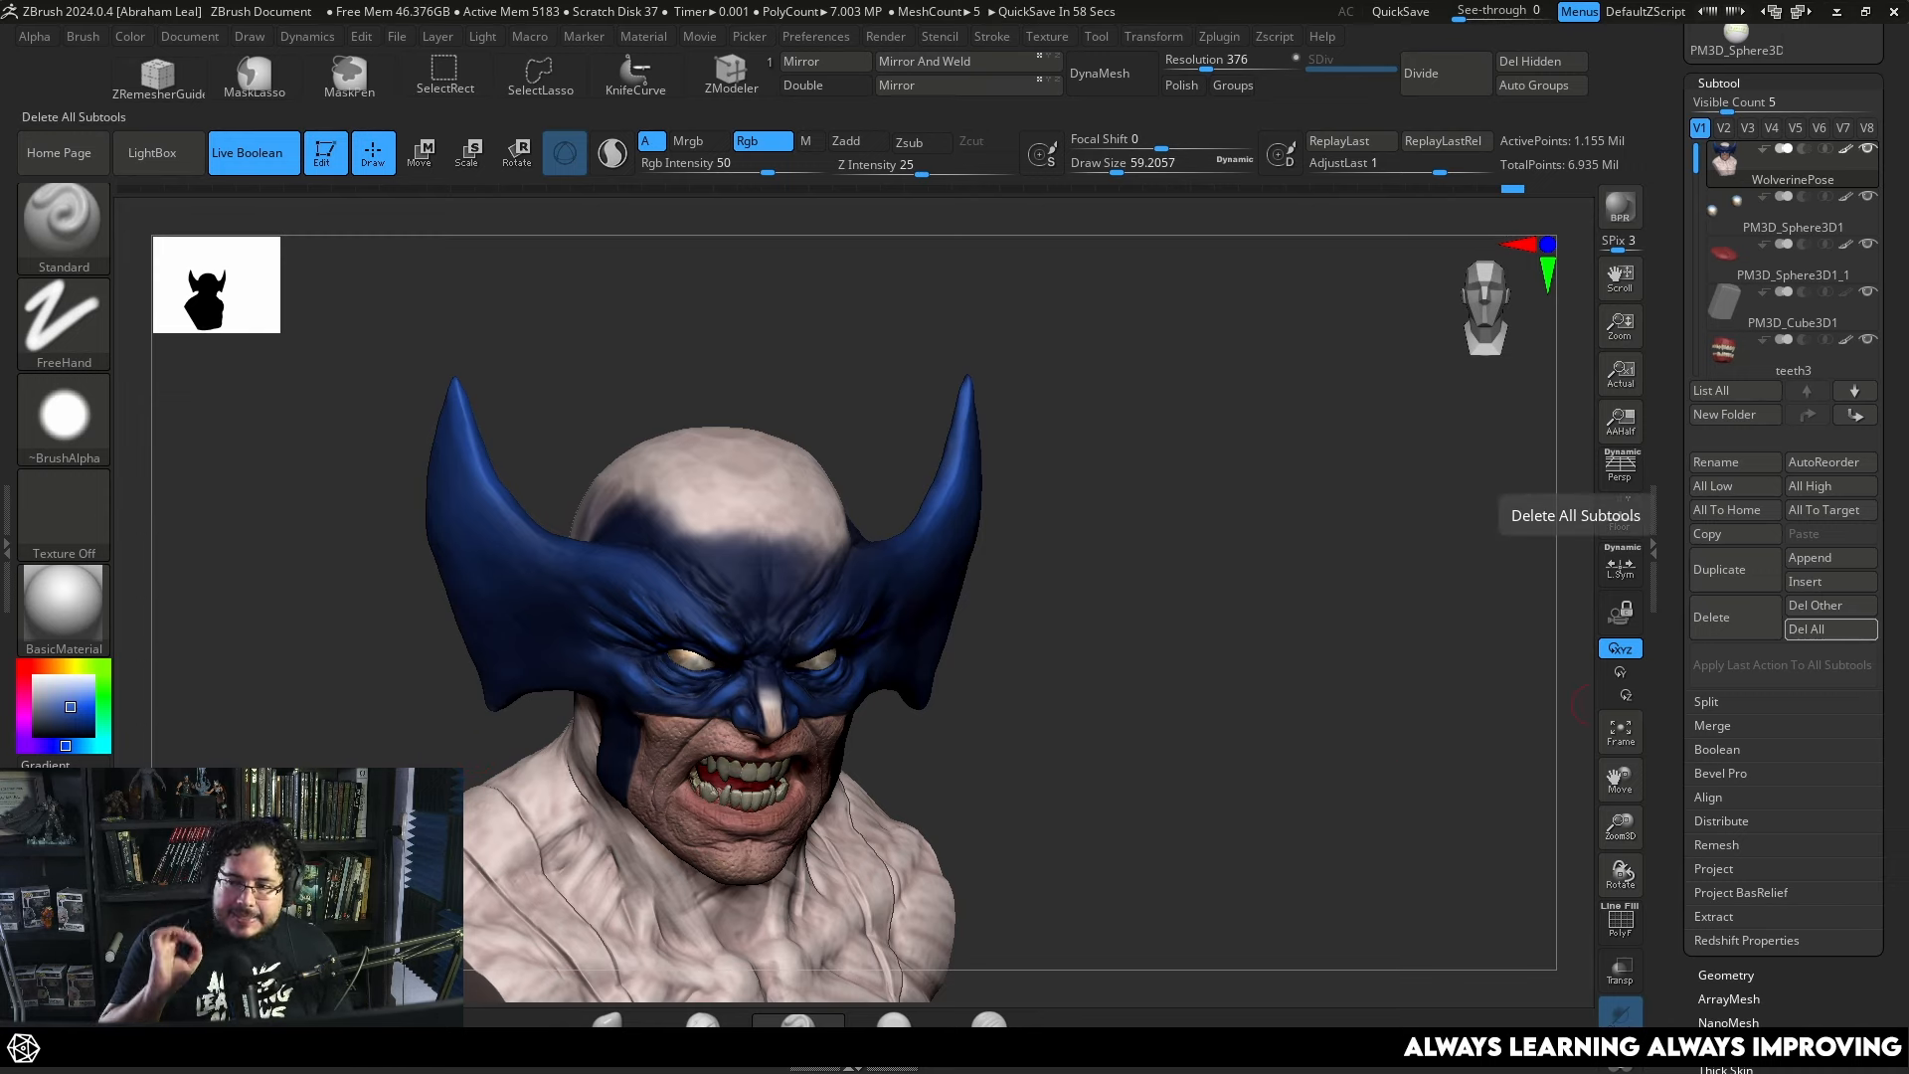
Preview the finished bust's polypaint with the Flat Color material and return to BasicMaterial.
{"action": "mouse_move", "coordinate": [1803, 370]}
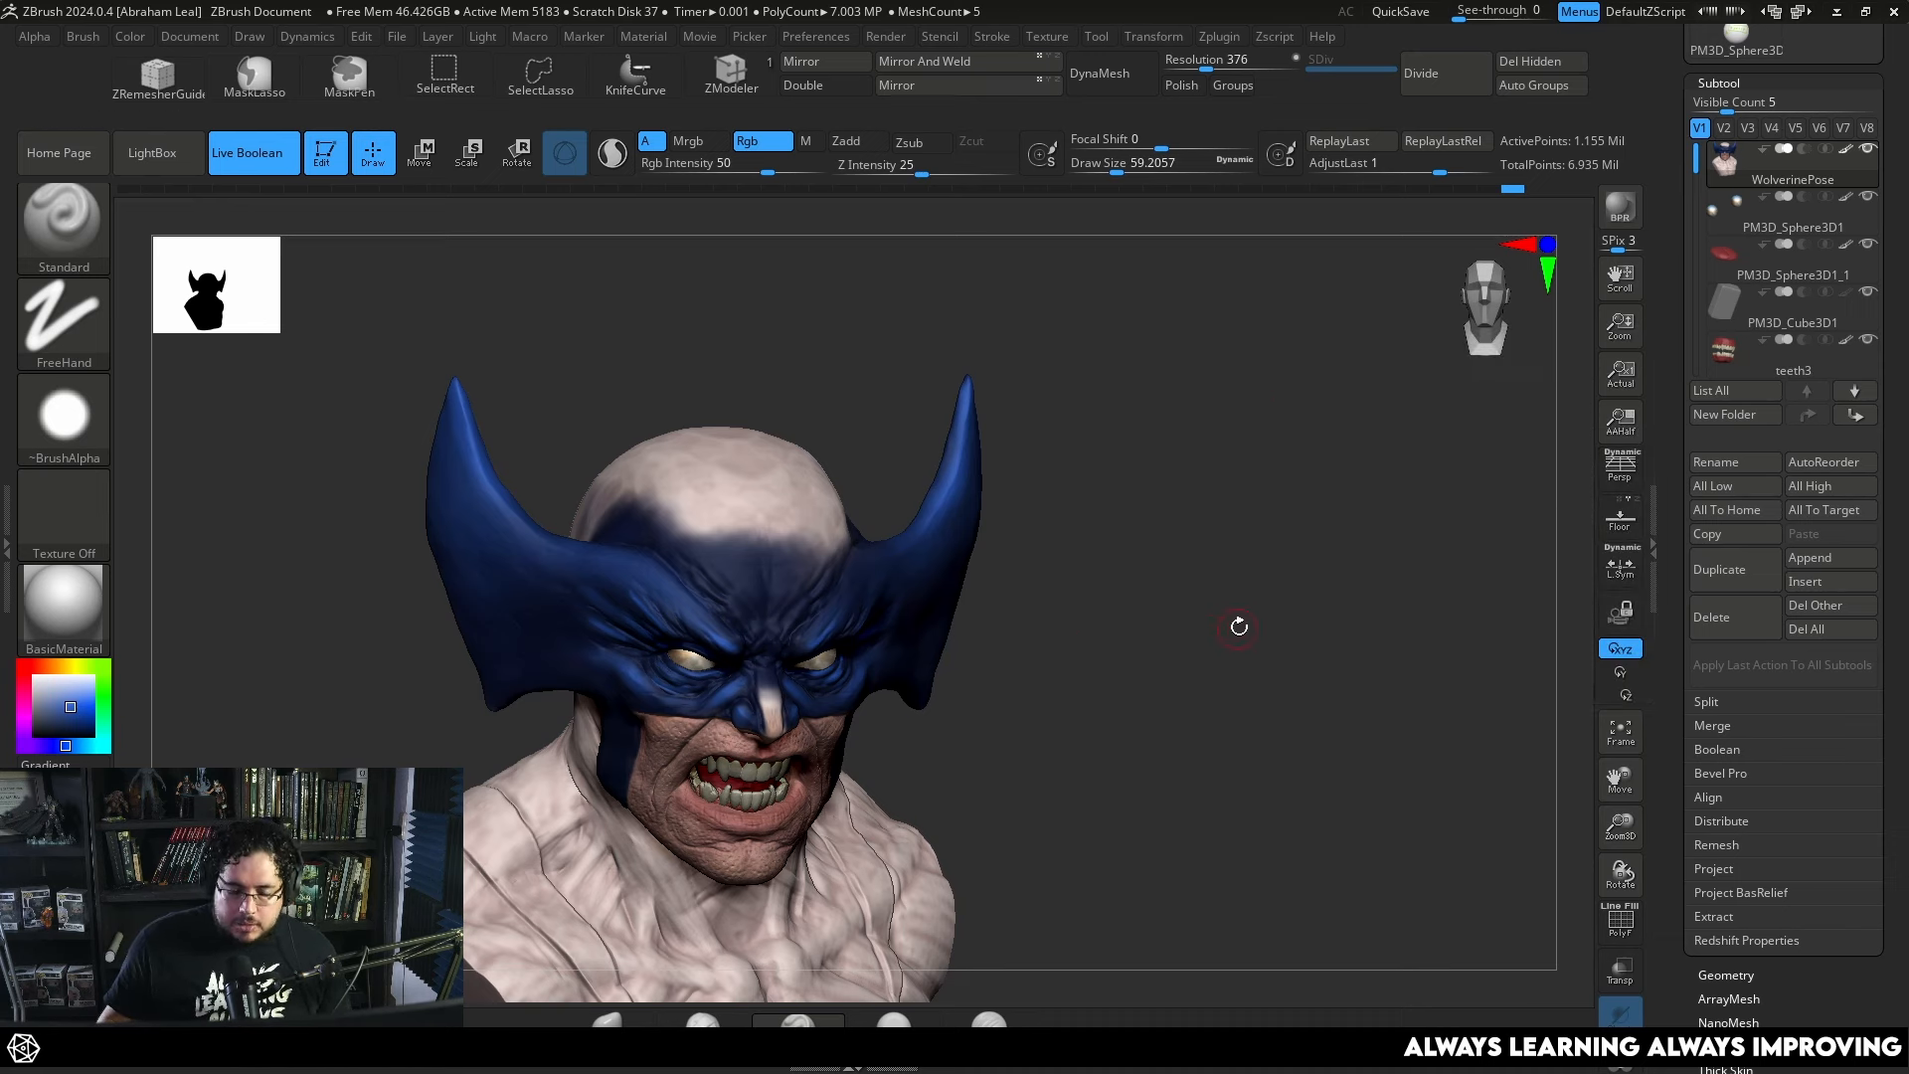
{"action": "left_click_drag", "start_coordinate": [1239, 626], "coordinate": [1230, 682]}
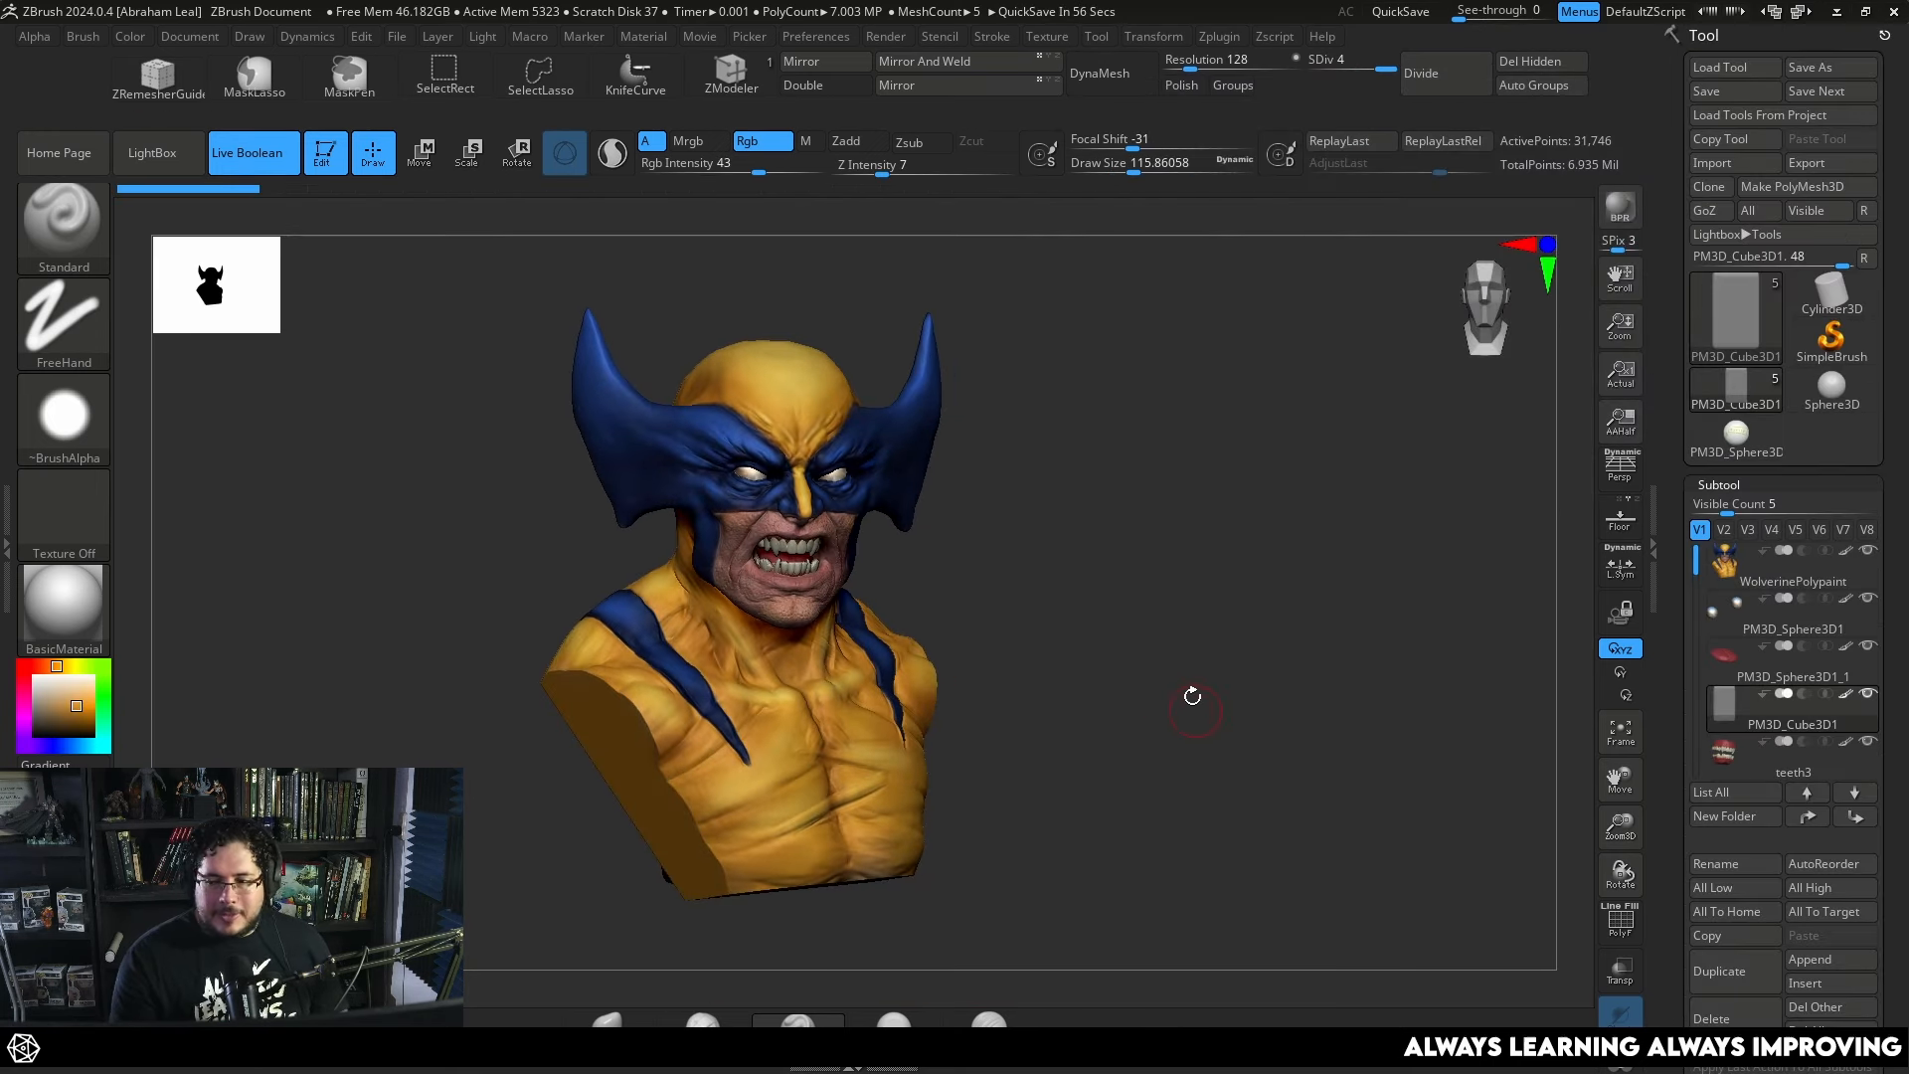
{"action": "mouse_move", "coordinate": [1194, 695]}
{"action": "left_mouse_down"}
{"action": "mouse_move", "coordinate": [1186, 741]}
{"action": "mouse_move", "coordinate": [1176, 669]}
{"action": "mouse_move", "coordinate": [1169, 704]}
{"action": "left_mouse_up"}
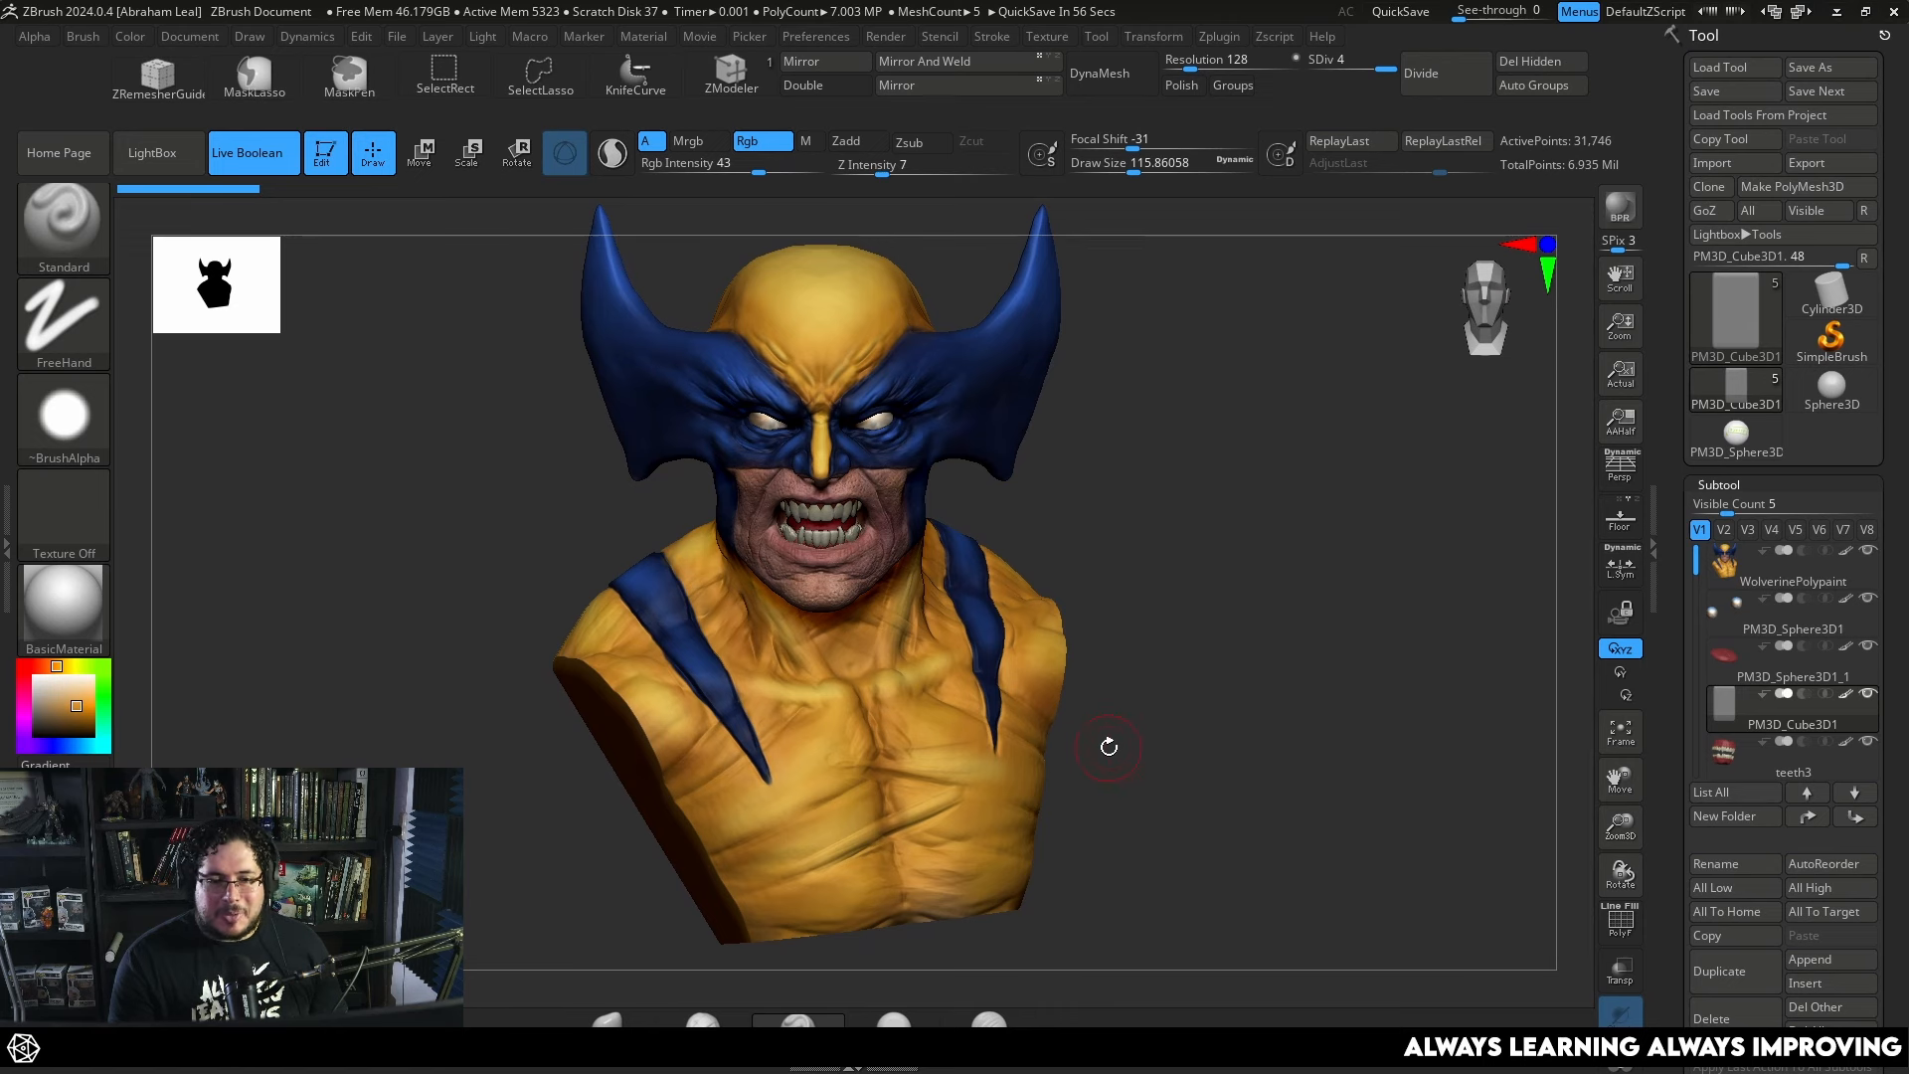
{"action": "left_click", "coordinate": [60, 607]}
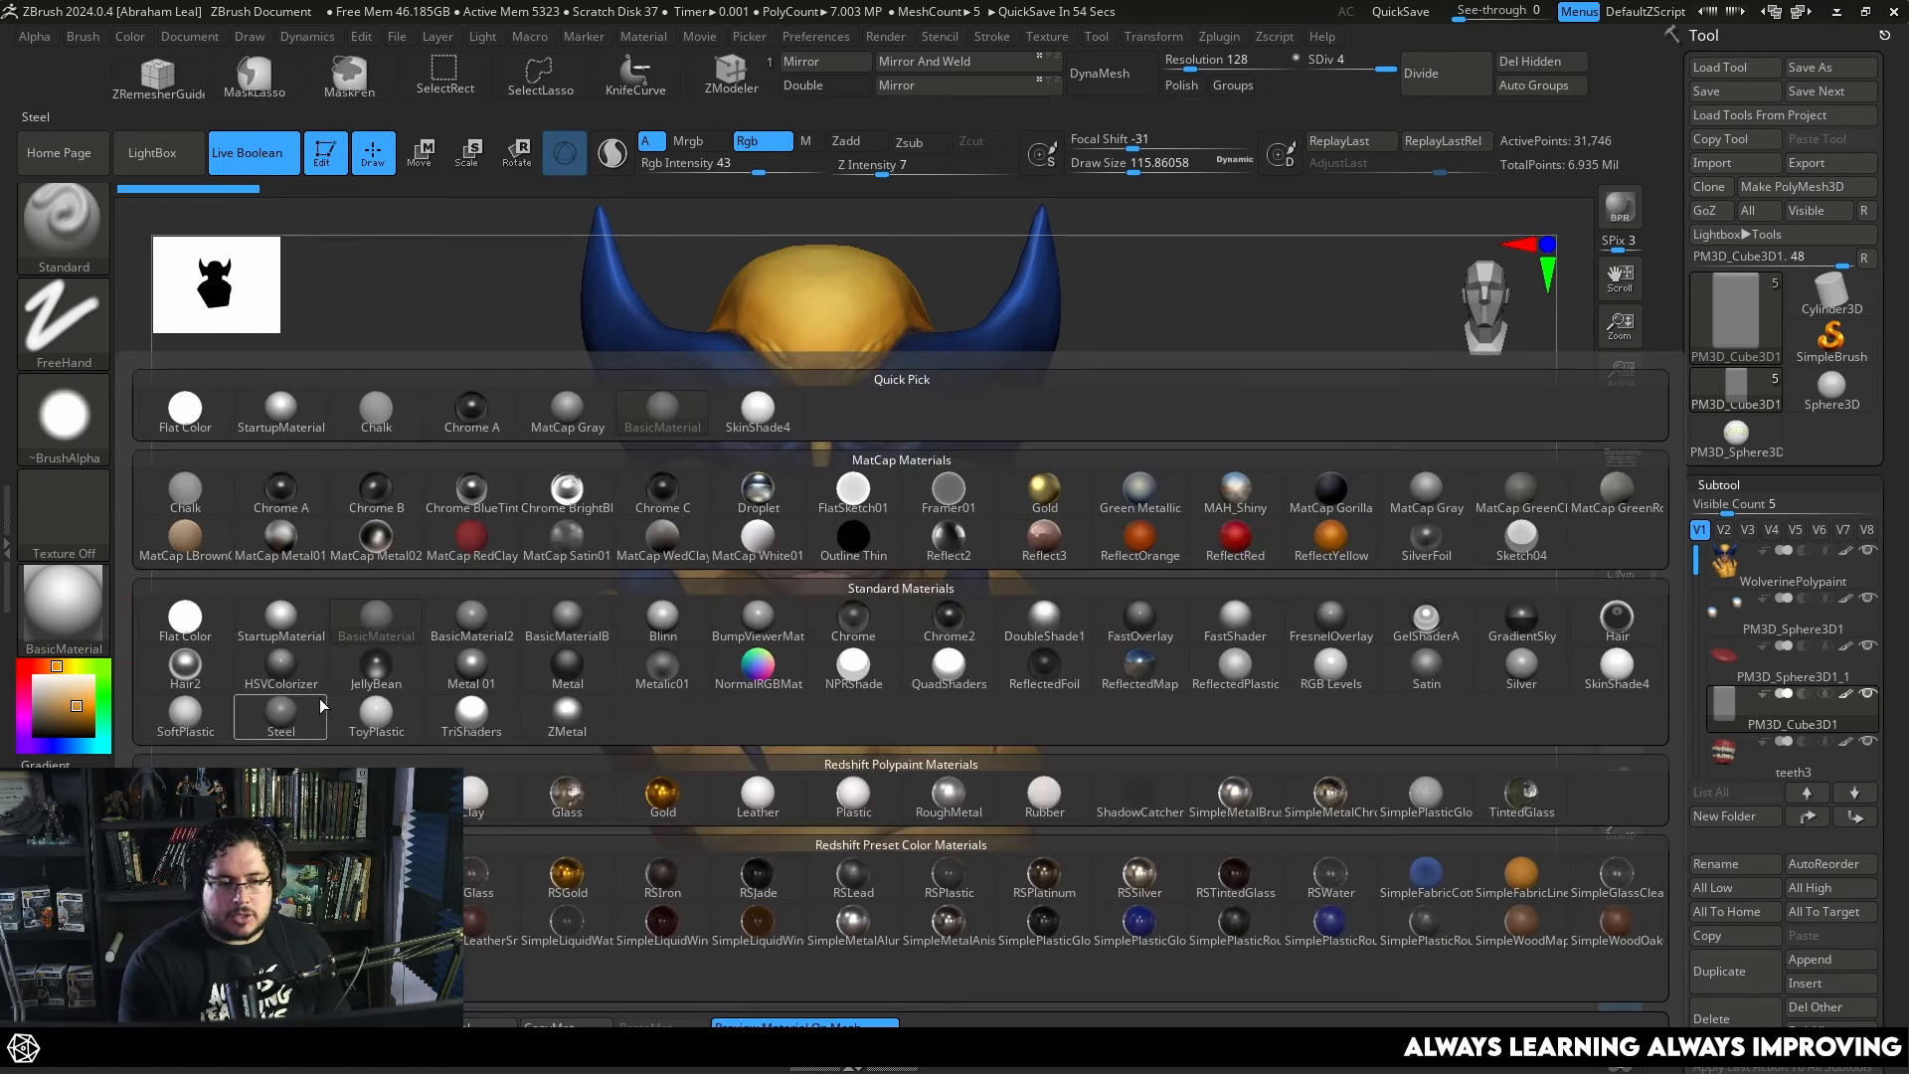
{"action": "left_click", "coordinate": [185, 618]}
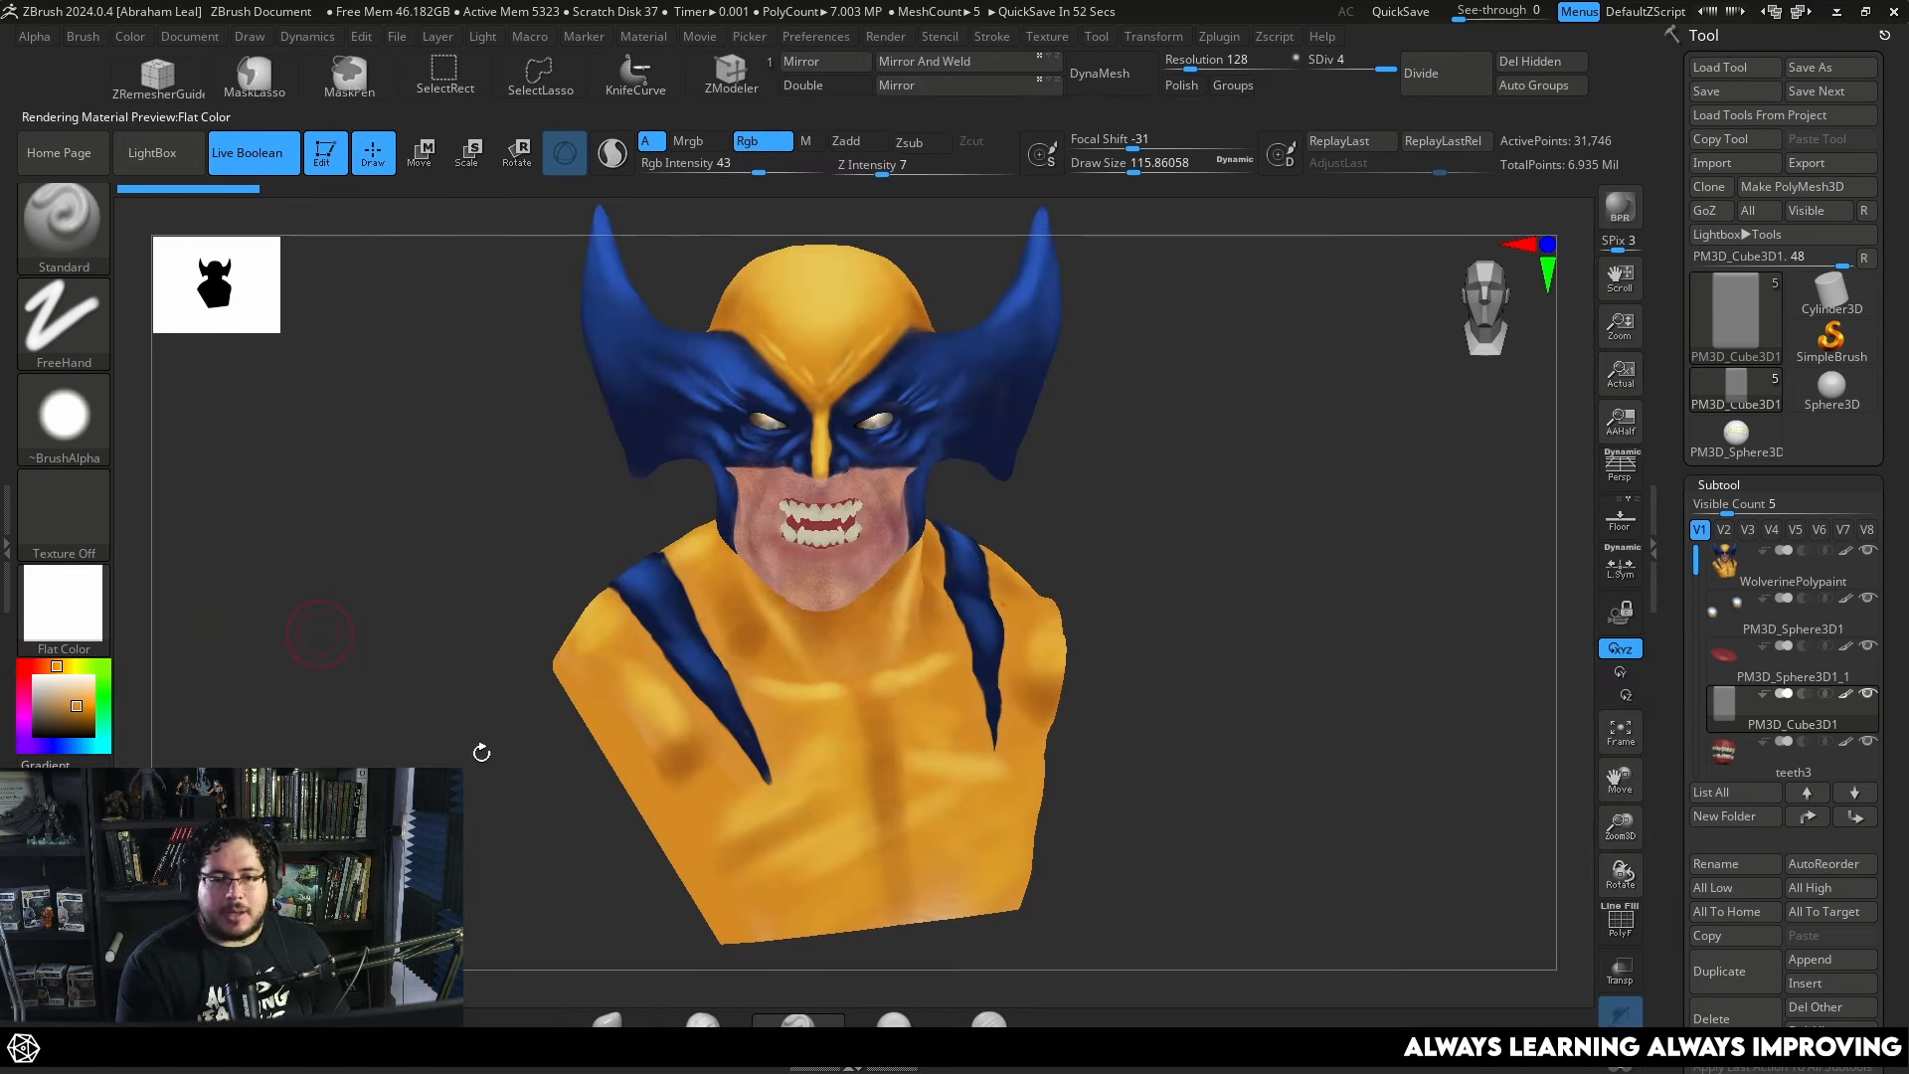
{"action": "left_click_drag", "start_coordinate": [459, 757], "coordinate": [567, 695]}
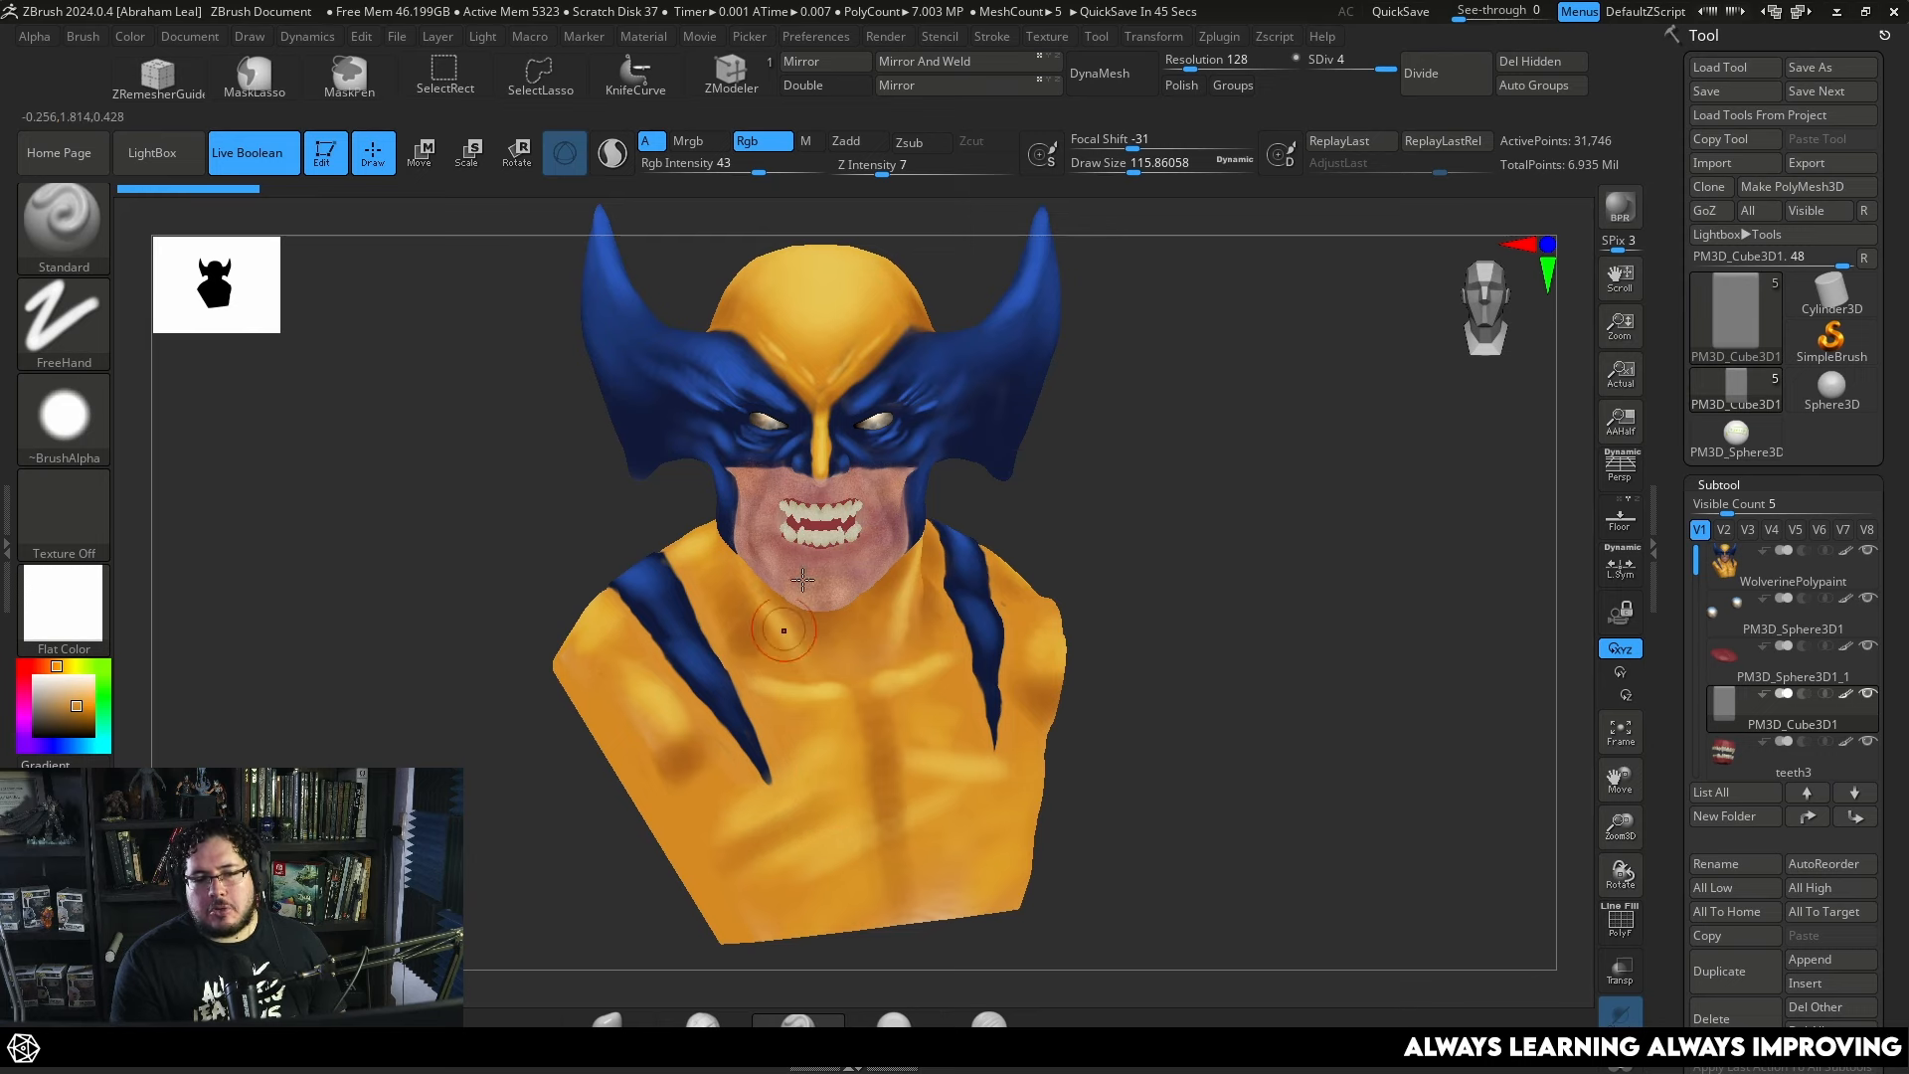
{"action": "left_click", "coordinate": [64, 601]}
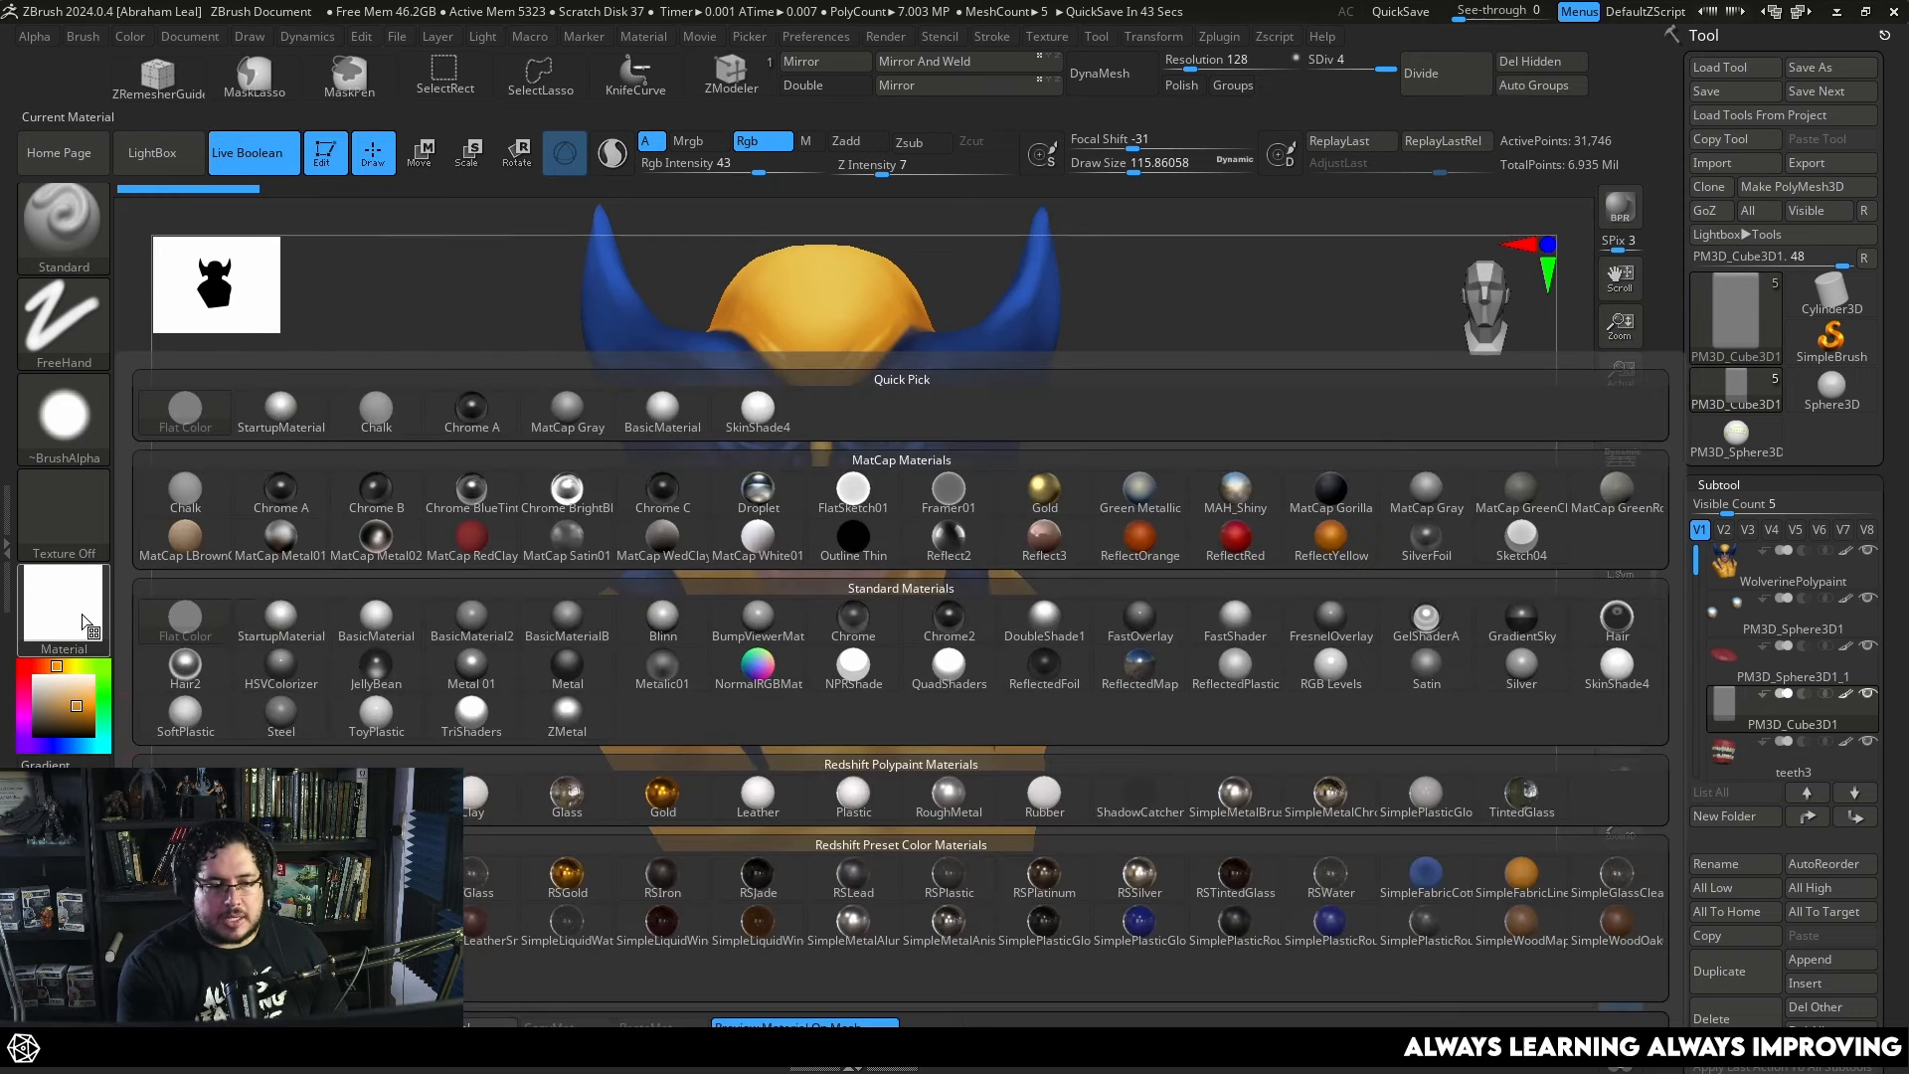
{"action": "left_click", "coordinate": [393, 630]}
{"action": "left_click_drag", "start_coordinate": [1206, 661], "coordinate": [1293, 517]}
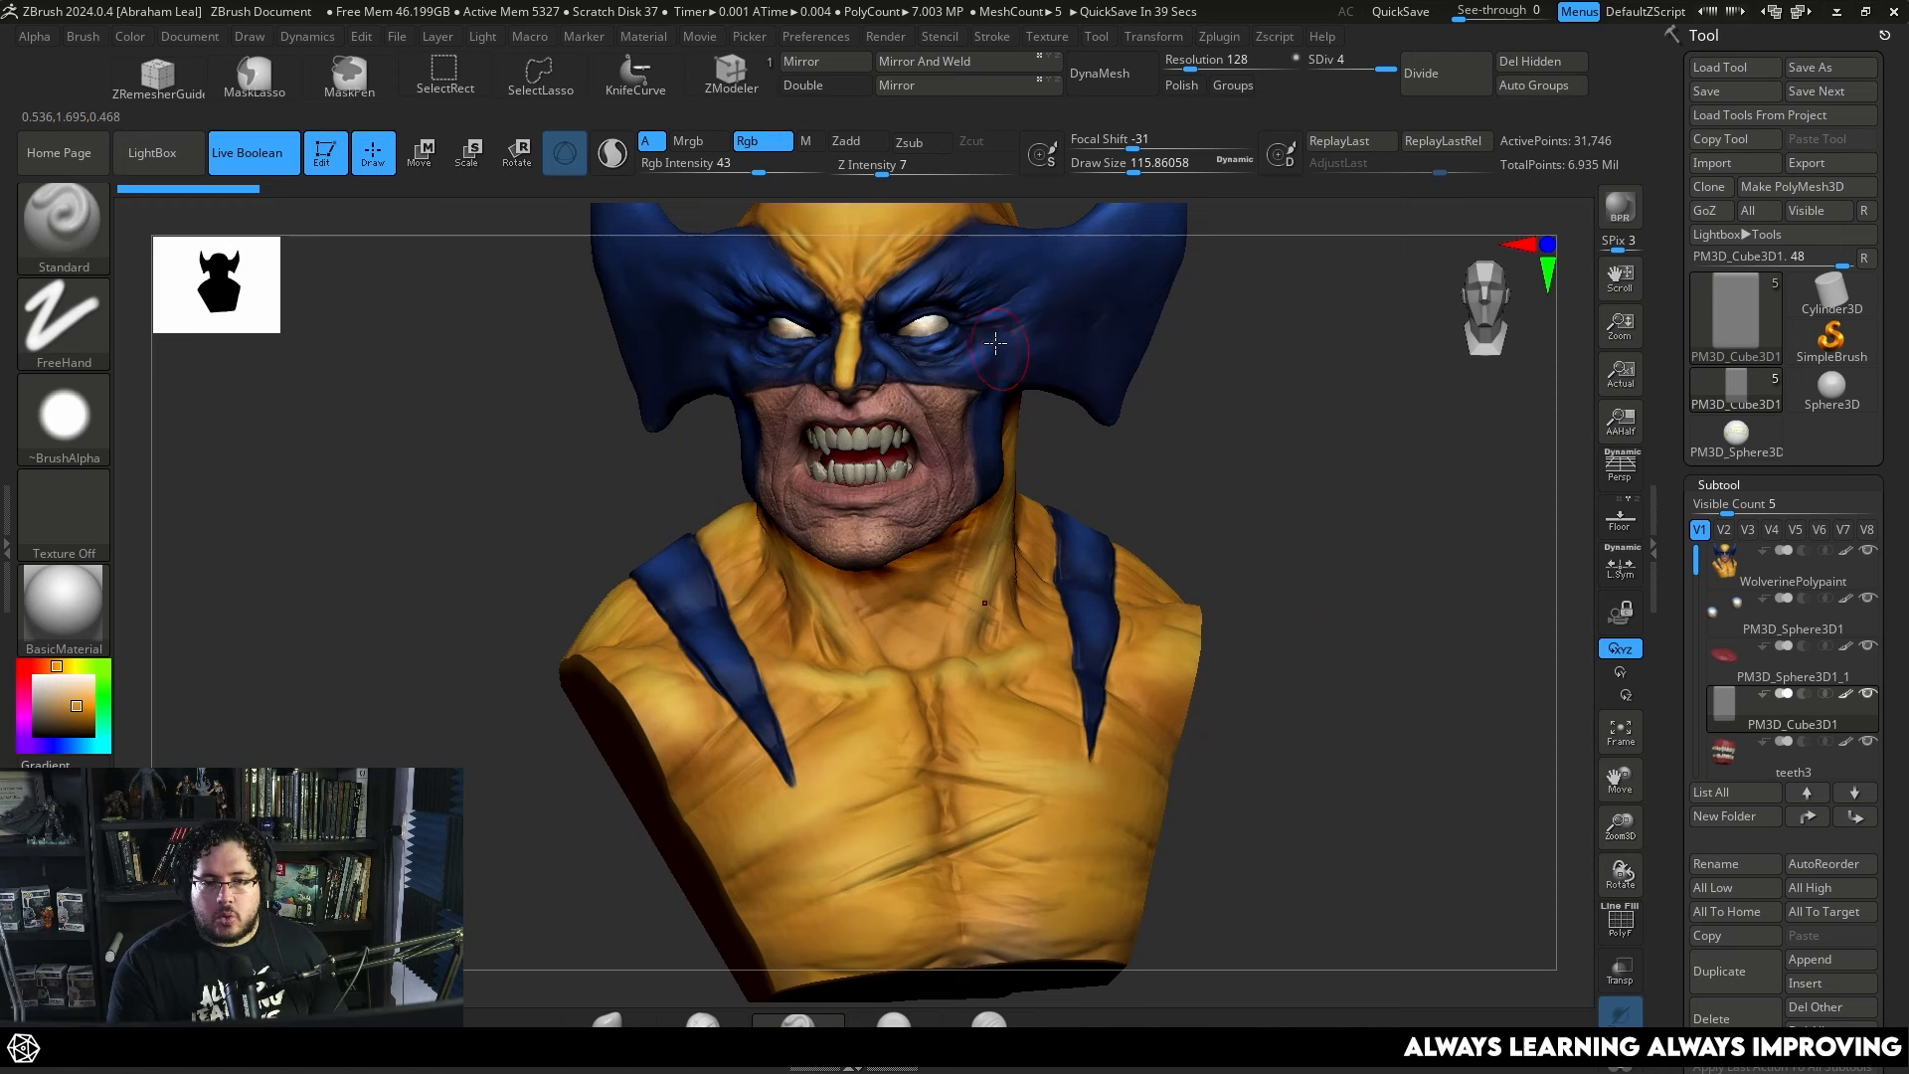
Select the eye spheres subtool and examine the finished bust from the front and three-quarter view.
{"action": "left_click", "coordinate": [929, 321], "text": "alt"}
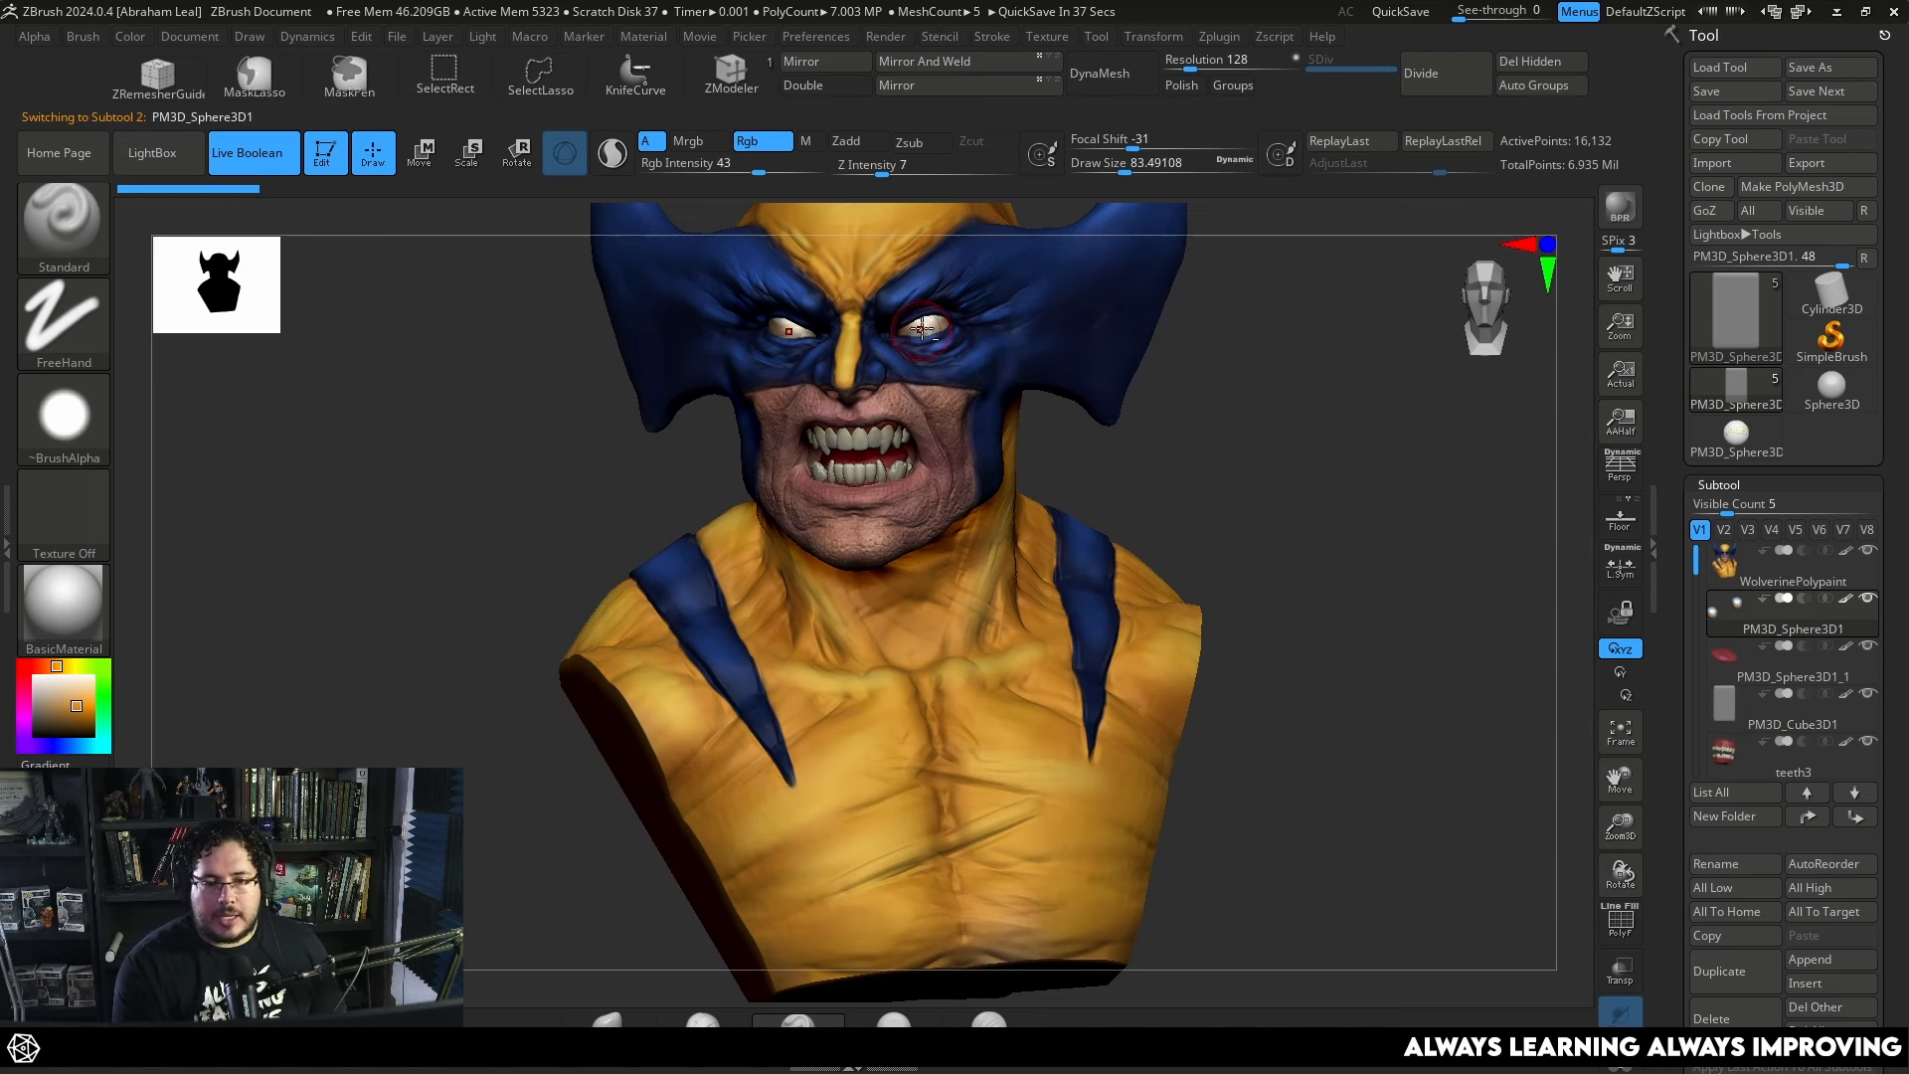
{"action": "left_click_drag", "start_coordinate": [1243, 477], "coordinate": [1206, 552], "text": "alt"}
{"action": "left_click_drag", "start_coordinate": [1111, 505], "coordinate": [1116, 551]}
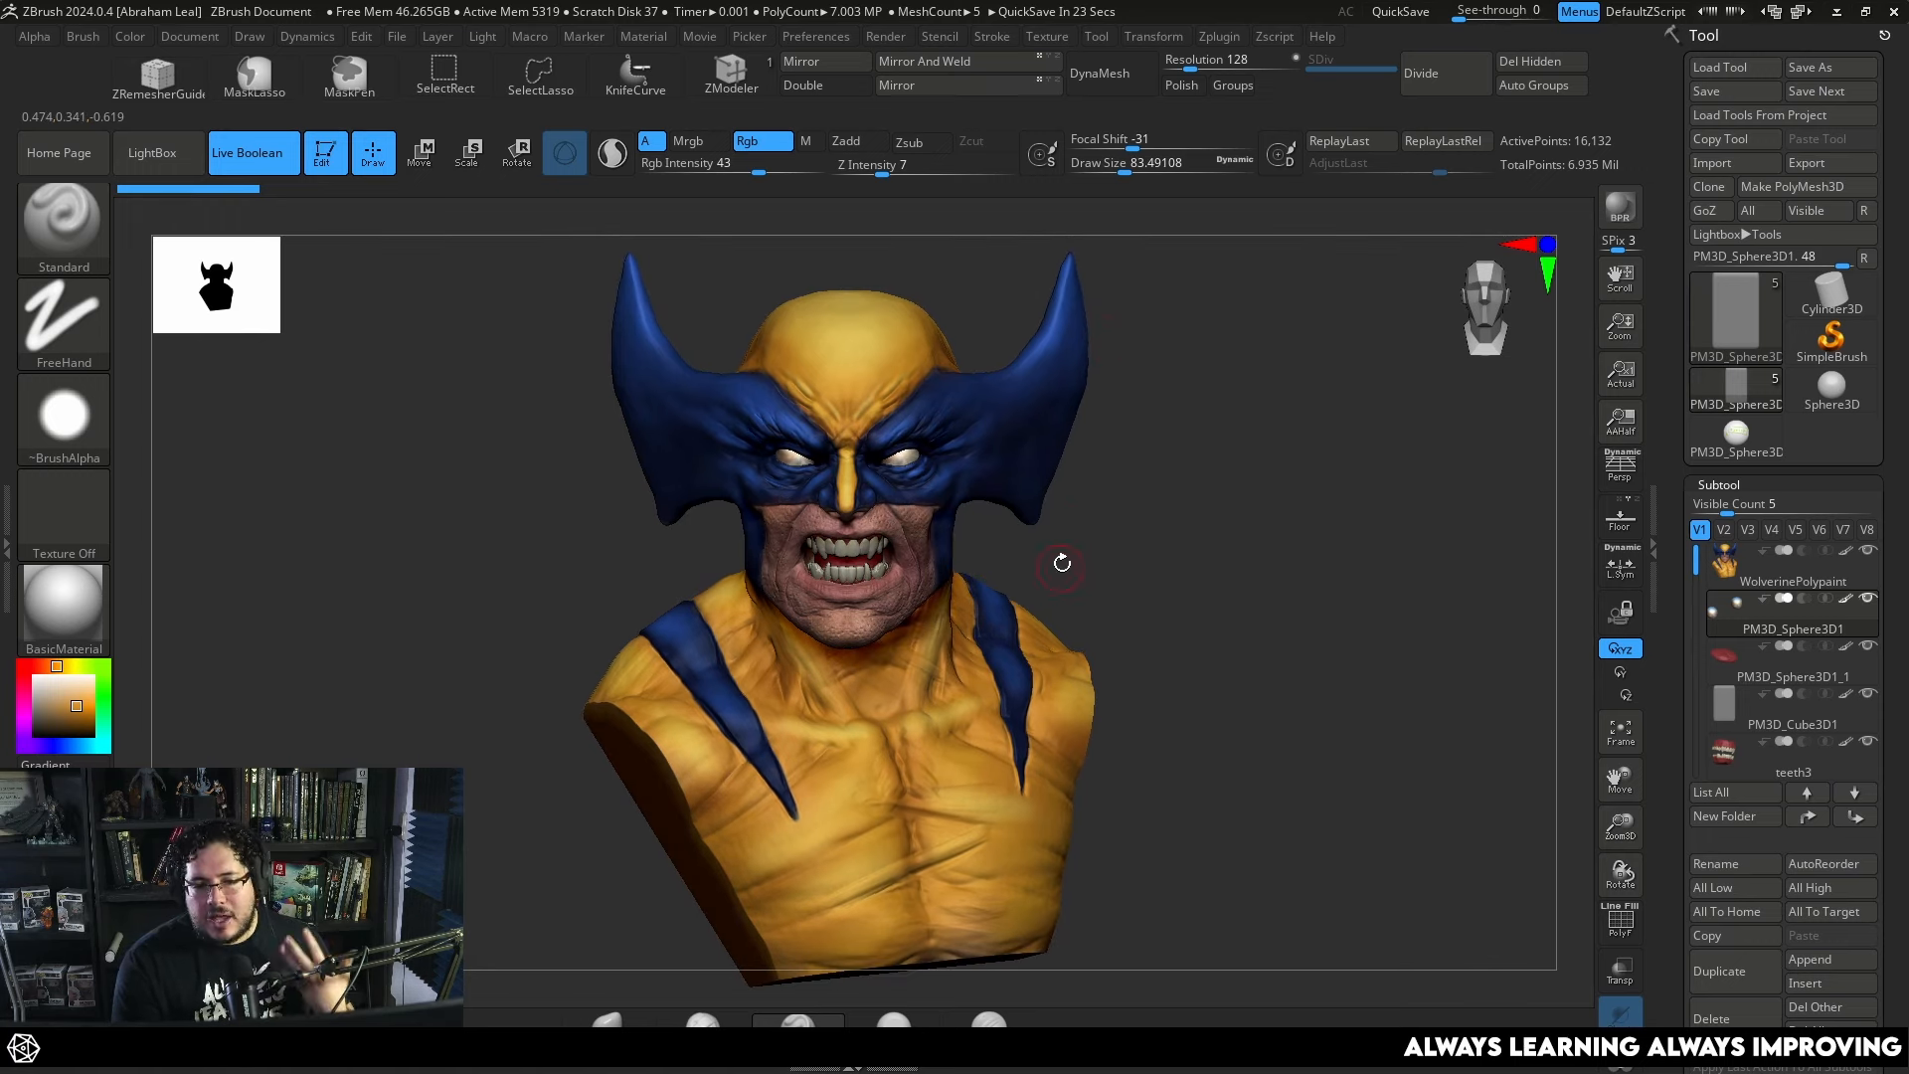
{"action": "left_click", "coordinate": [108, 618]}
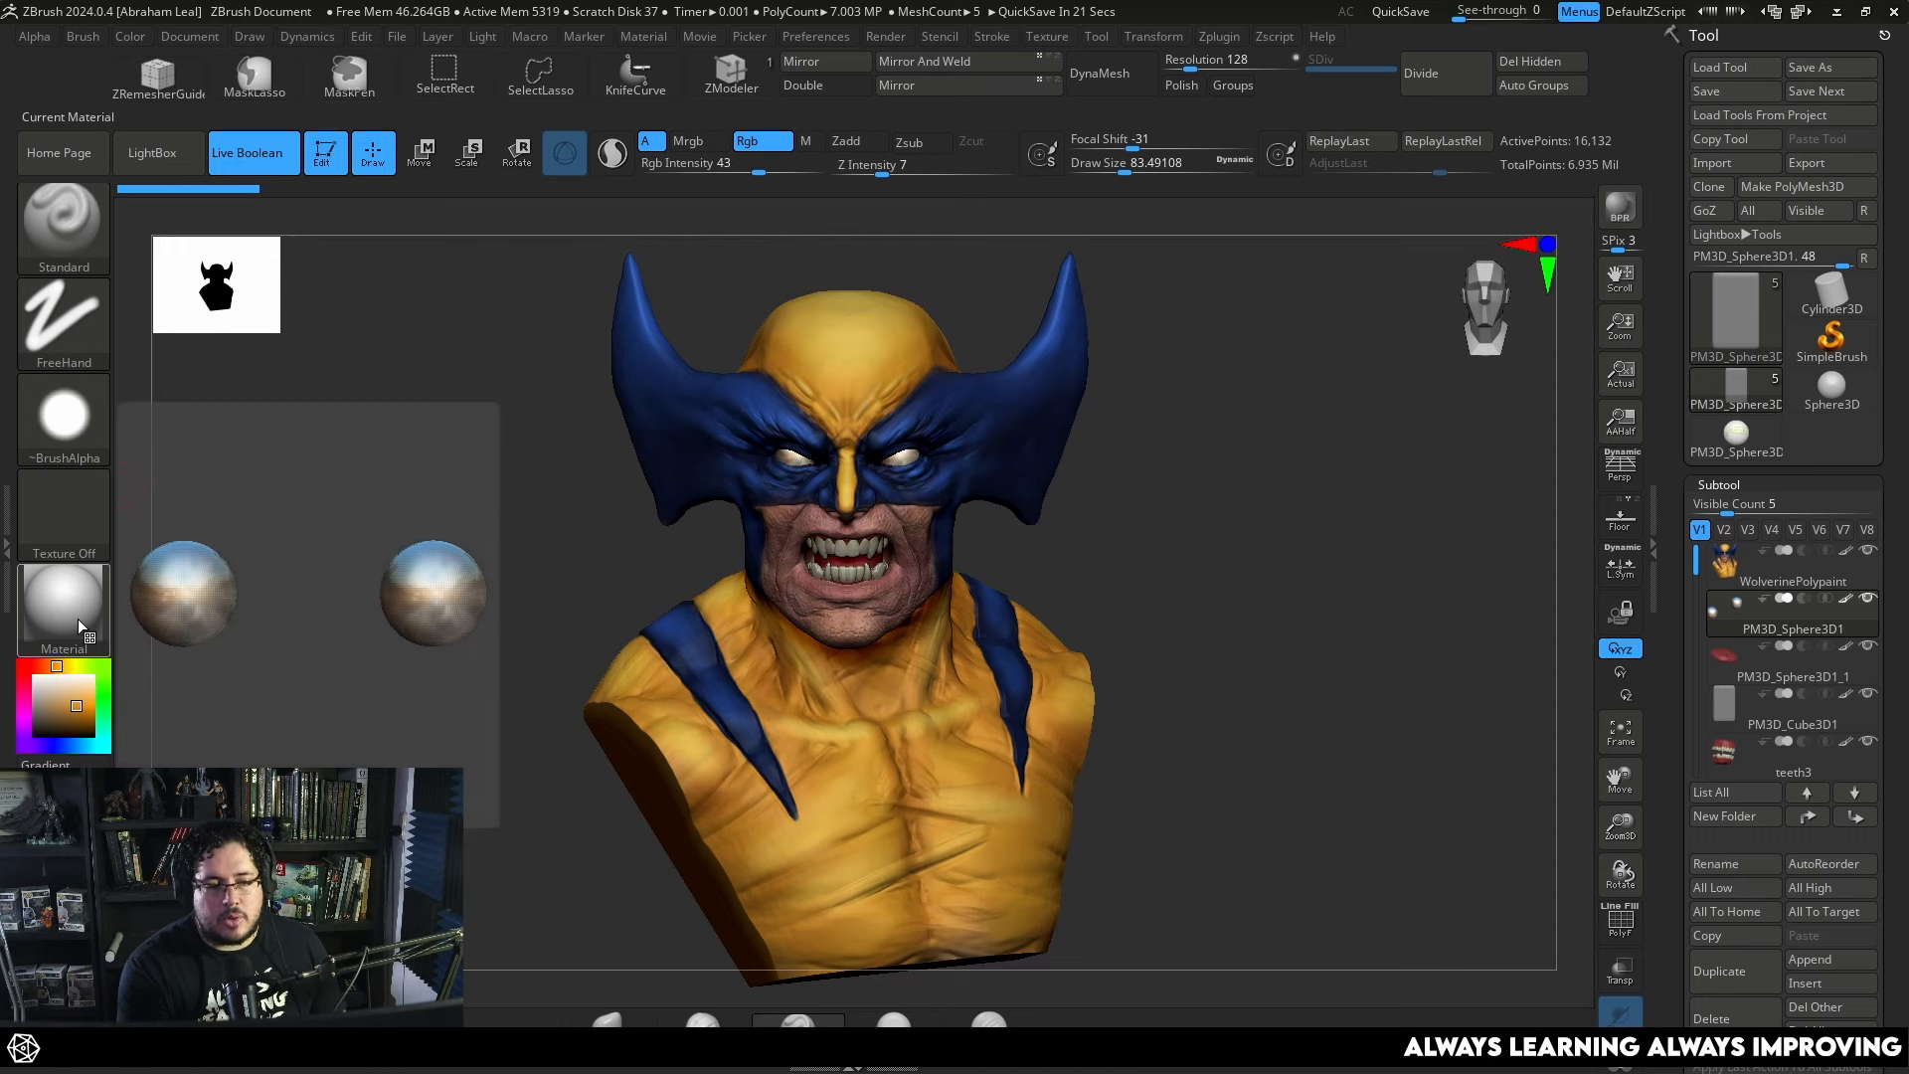
{"action": "left_click_drag", "start_coordinate": [1127, 537], "coordinate": [1148, 516]}
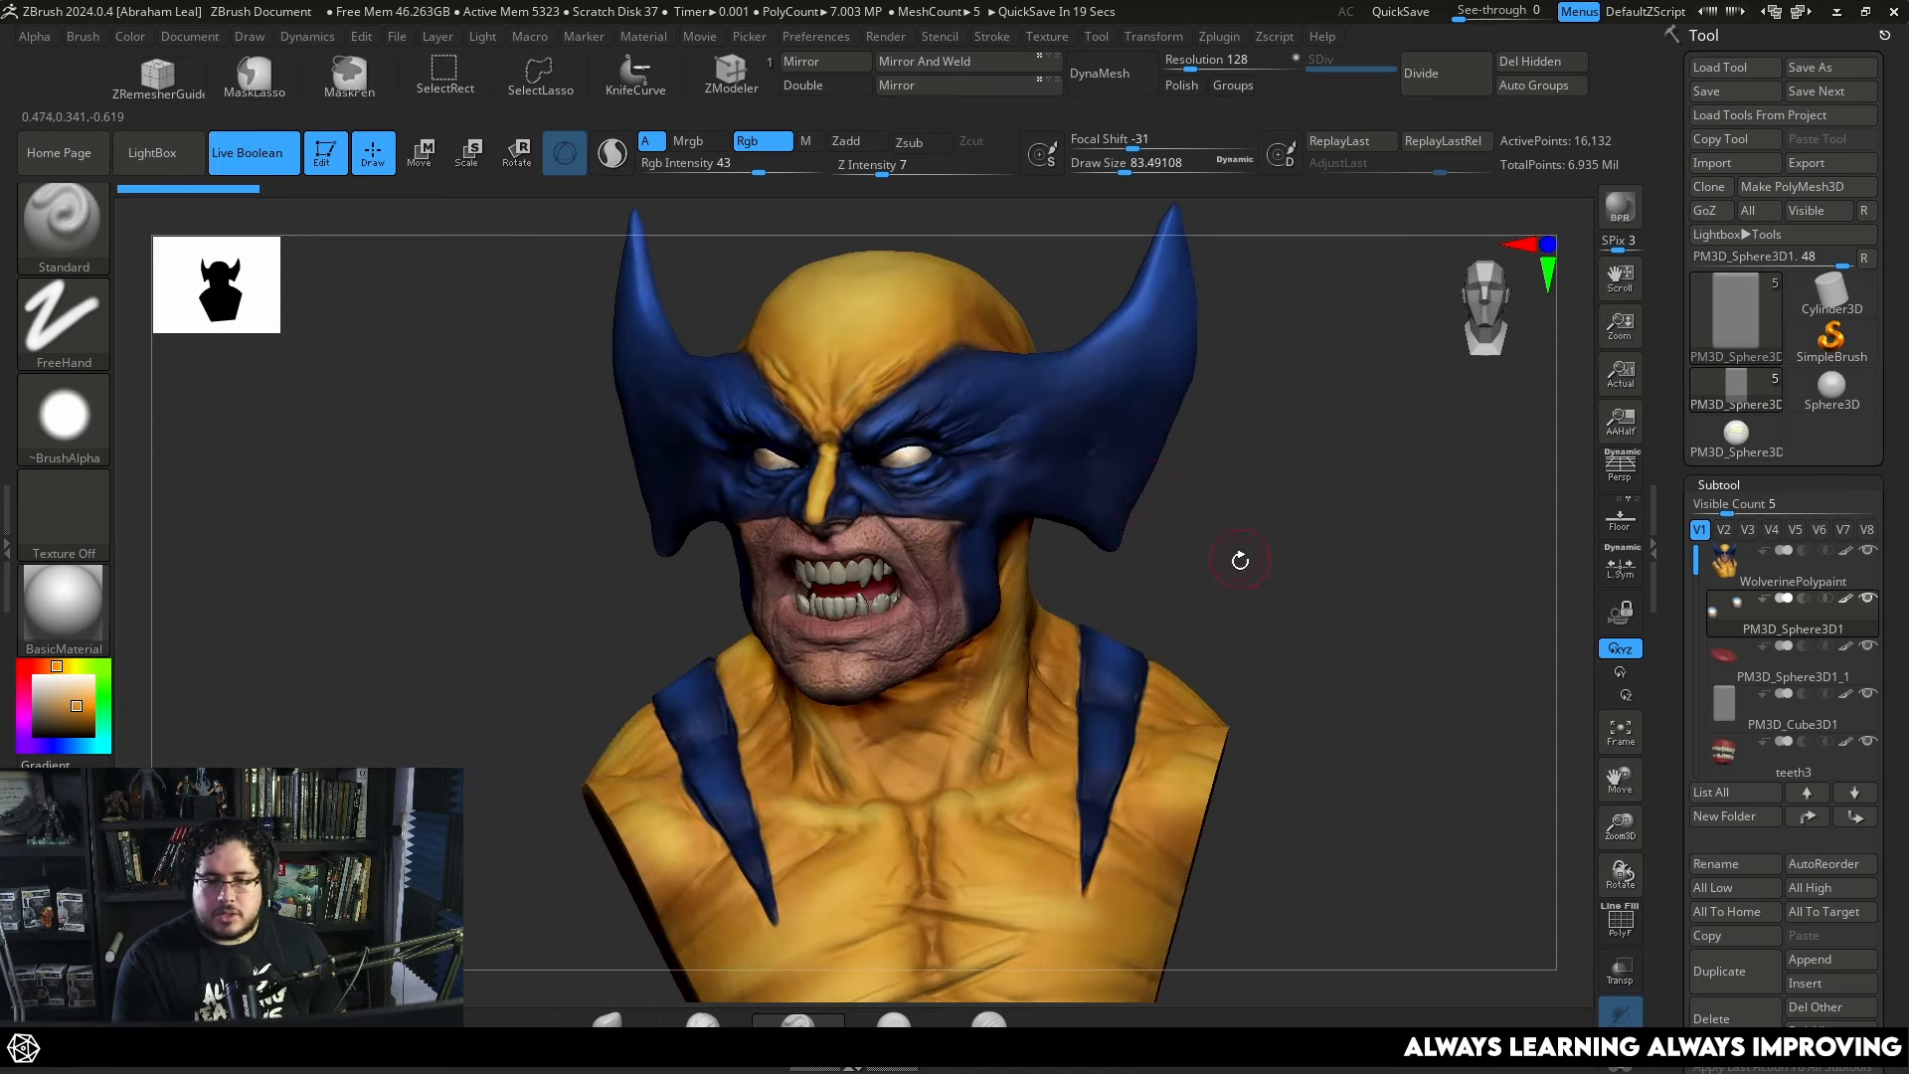
{"action": "left_click_drag", "start_coordinate": [1240, 560], "coordinate": [1291, 558]}
{"action": "left_click_drag", "start_coordinate": [1696, 561], "coordinate": [1702, 543]}
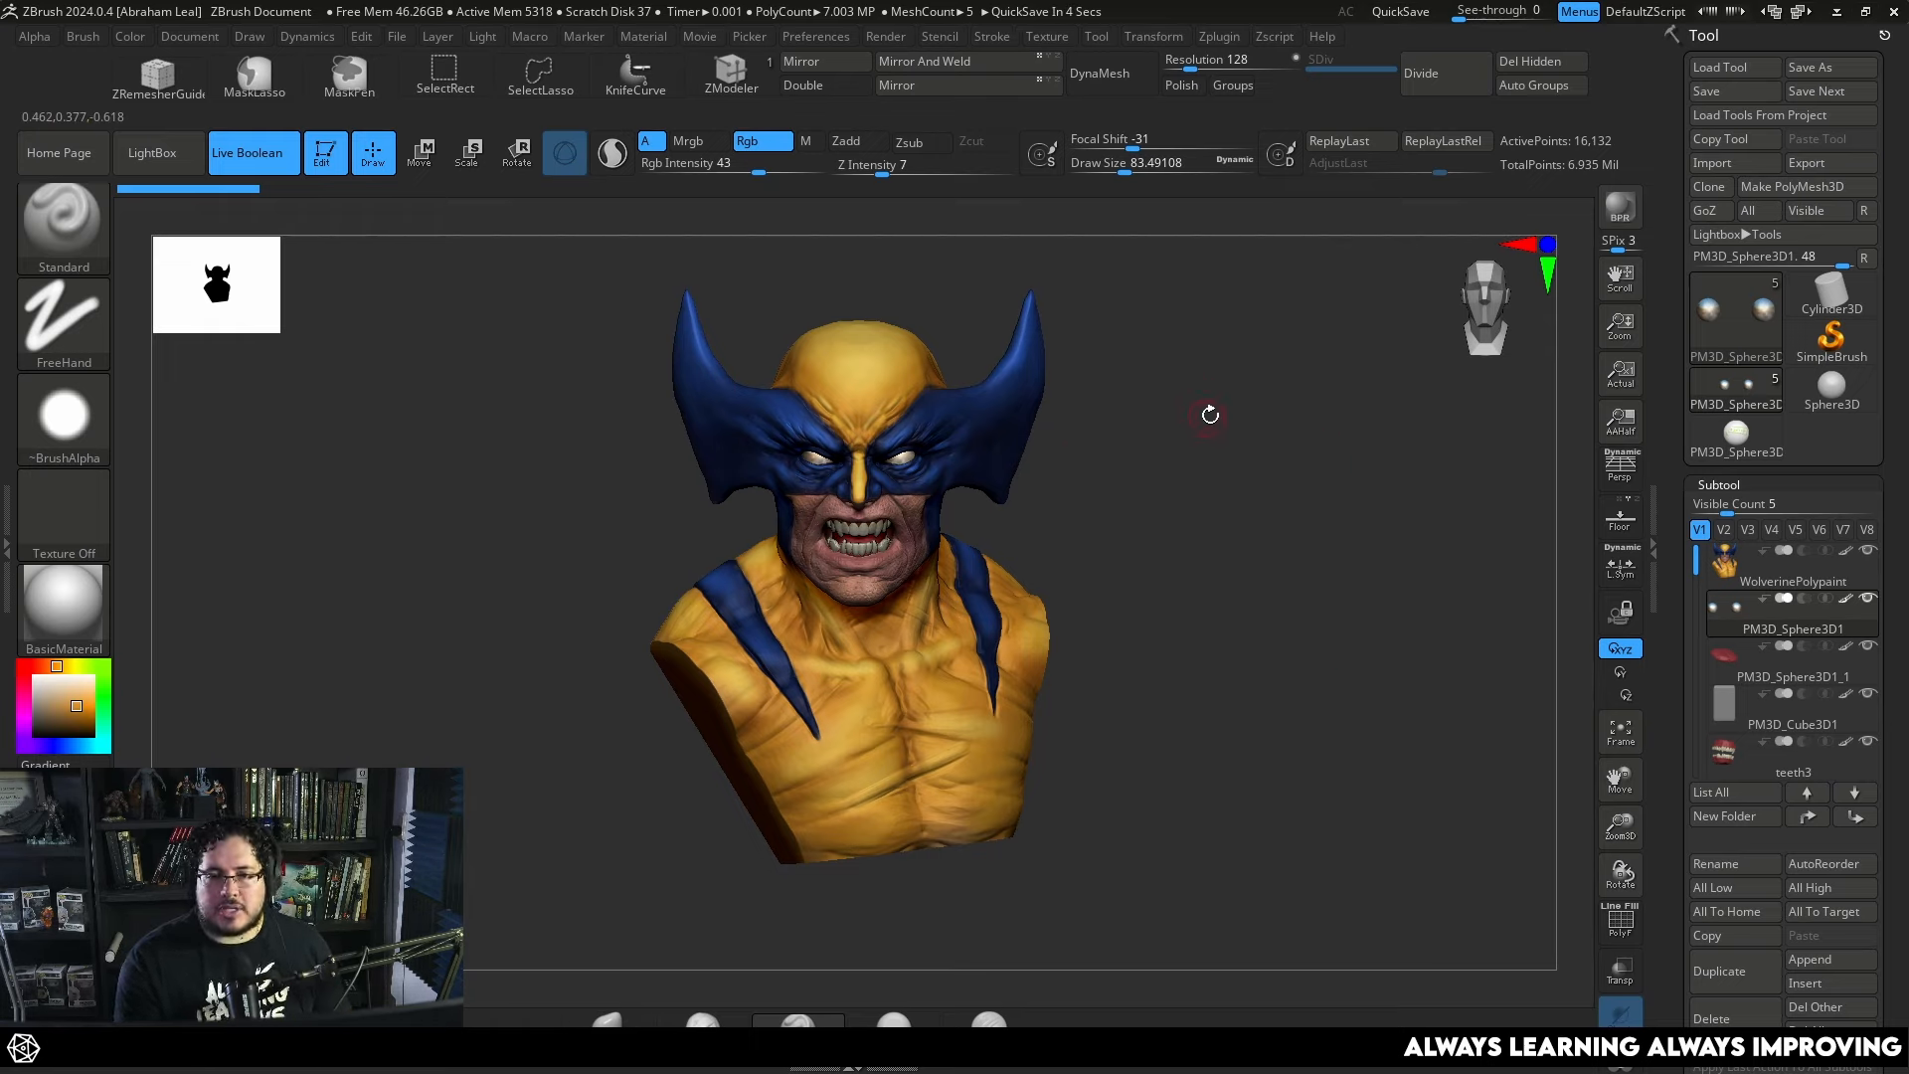
{"action": "left_click_drag", "start_coordinate": [1210, 415], "coordinate": [1184, 196]}
{"action": "left_click", "coordinate": [1219, 36]}
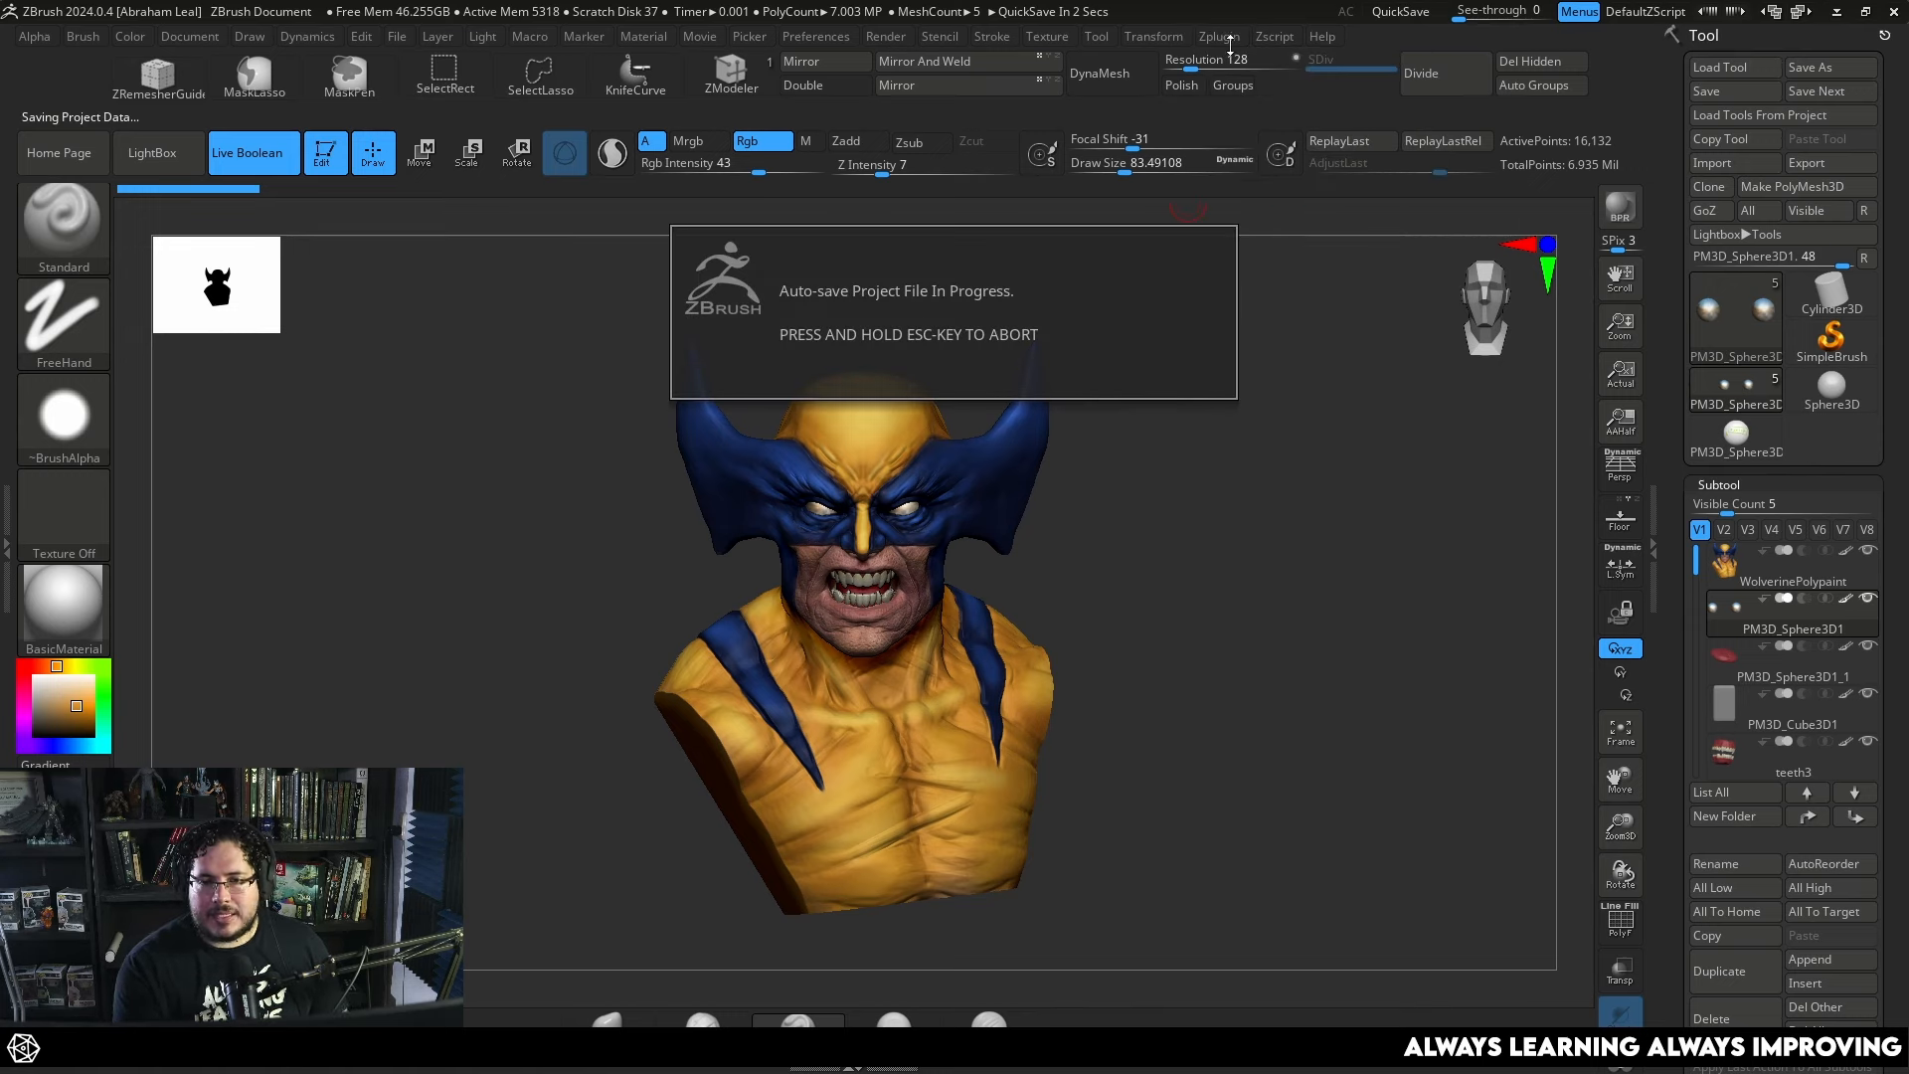
{"action": "left_click", "coordinate": [1229, 40]}
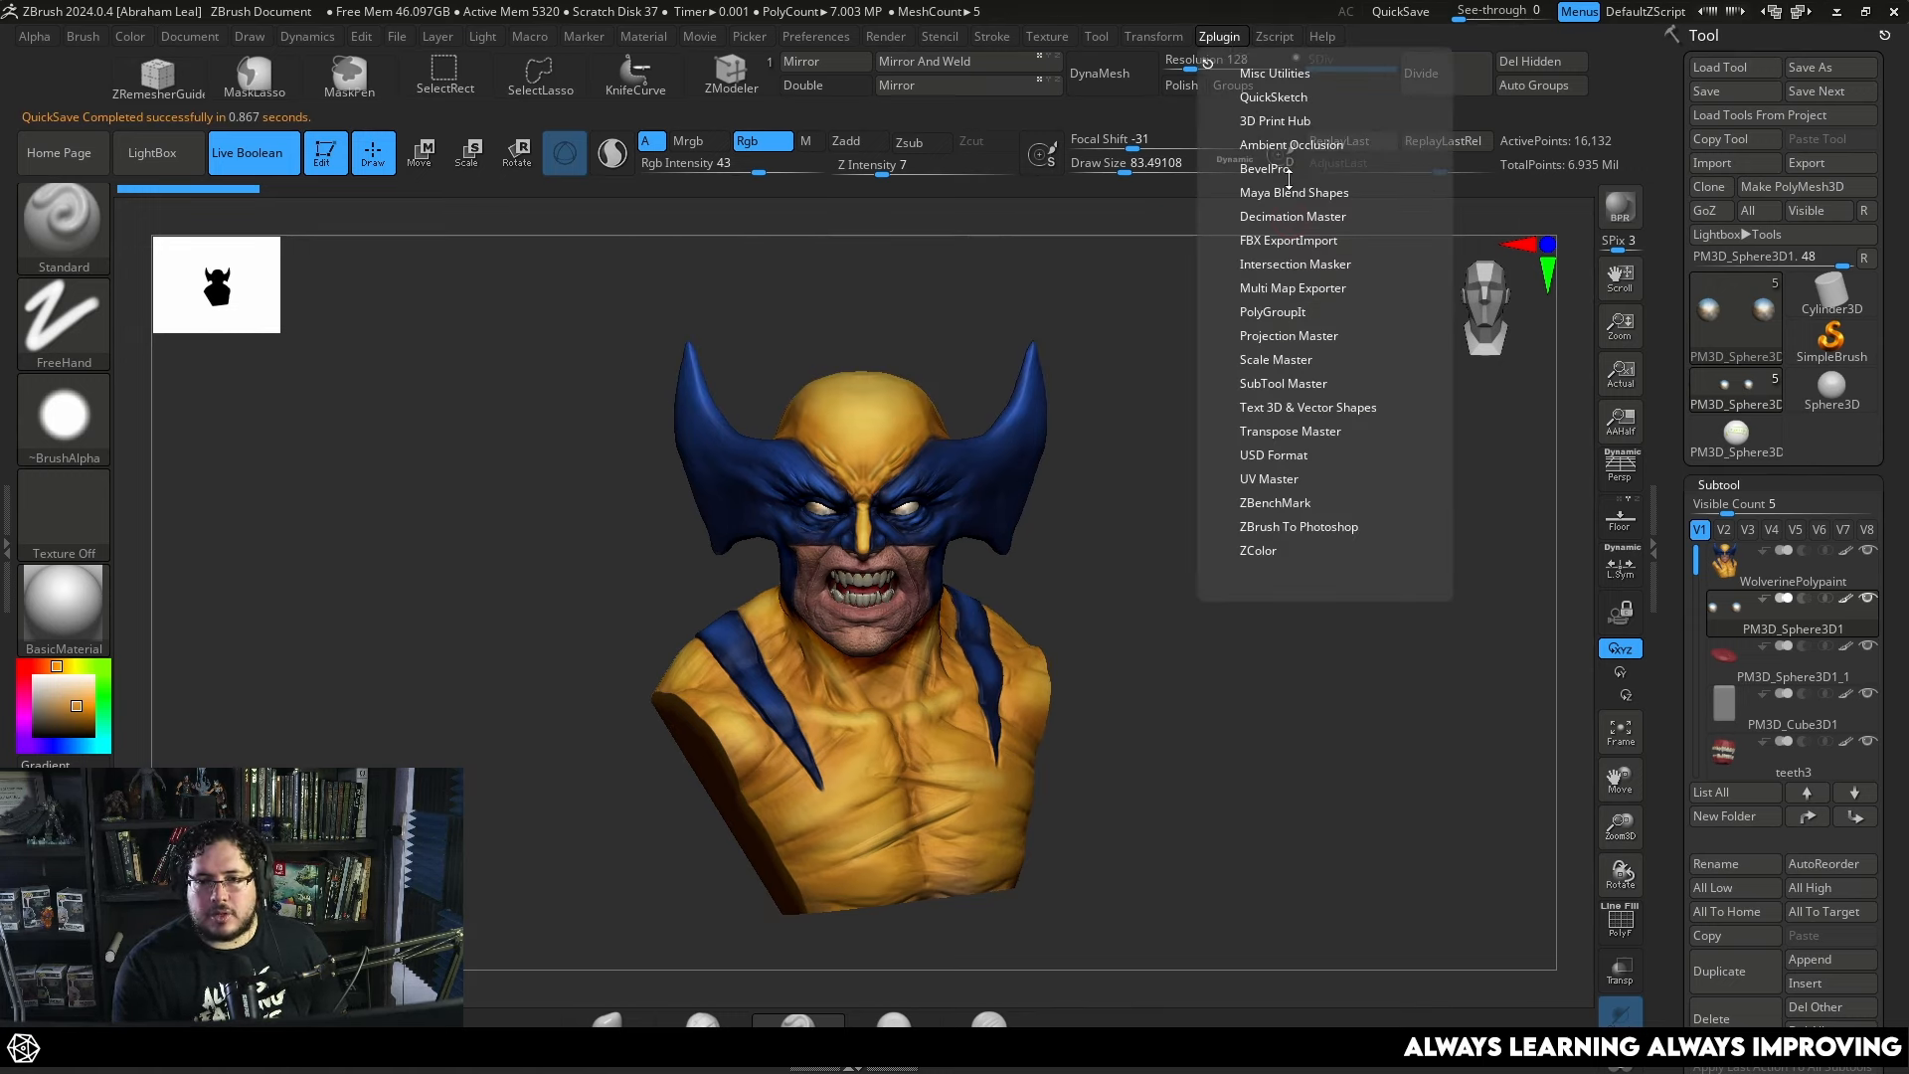
{"action": "left_click", "coordinate": [1297, 218]}
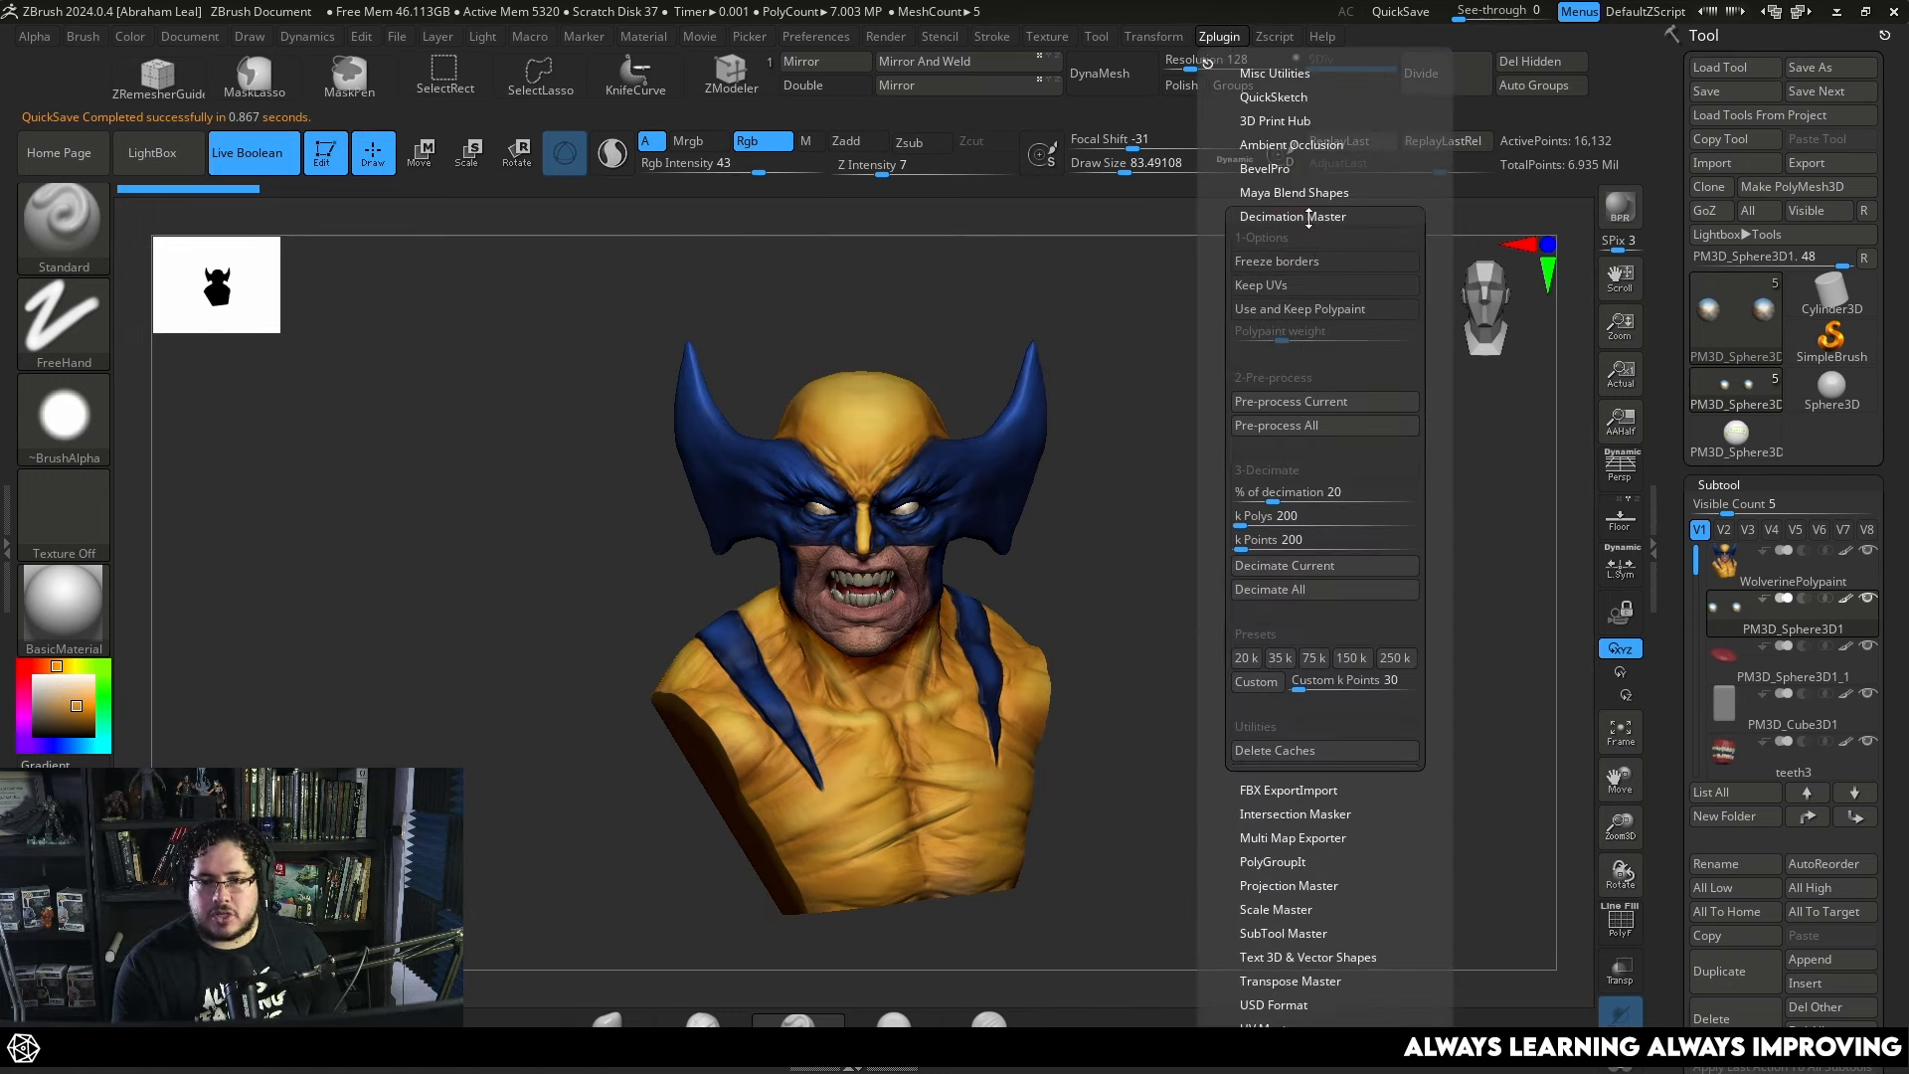
{"action": "left_click", "coordinate": [1308, 426]}
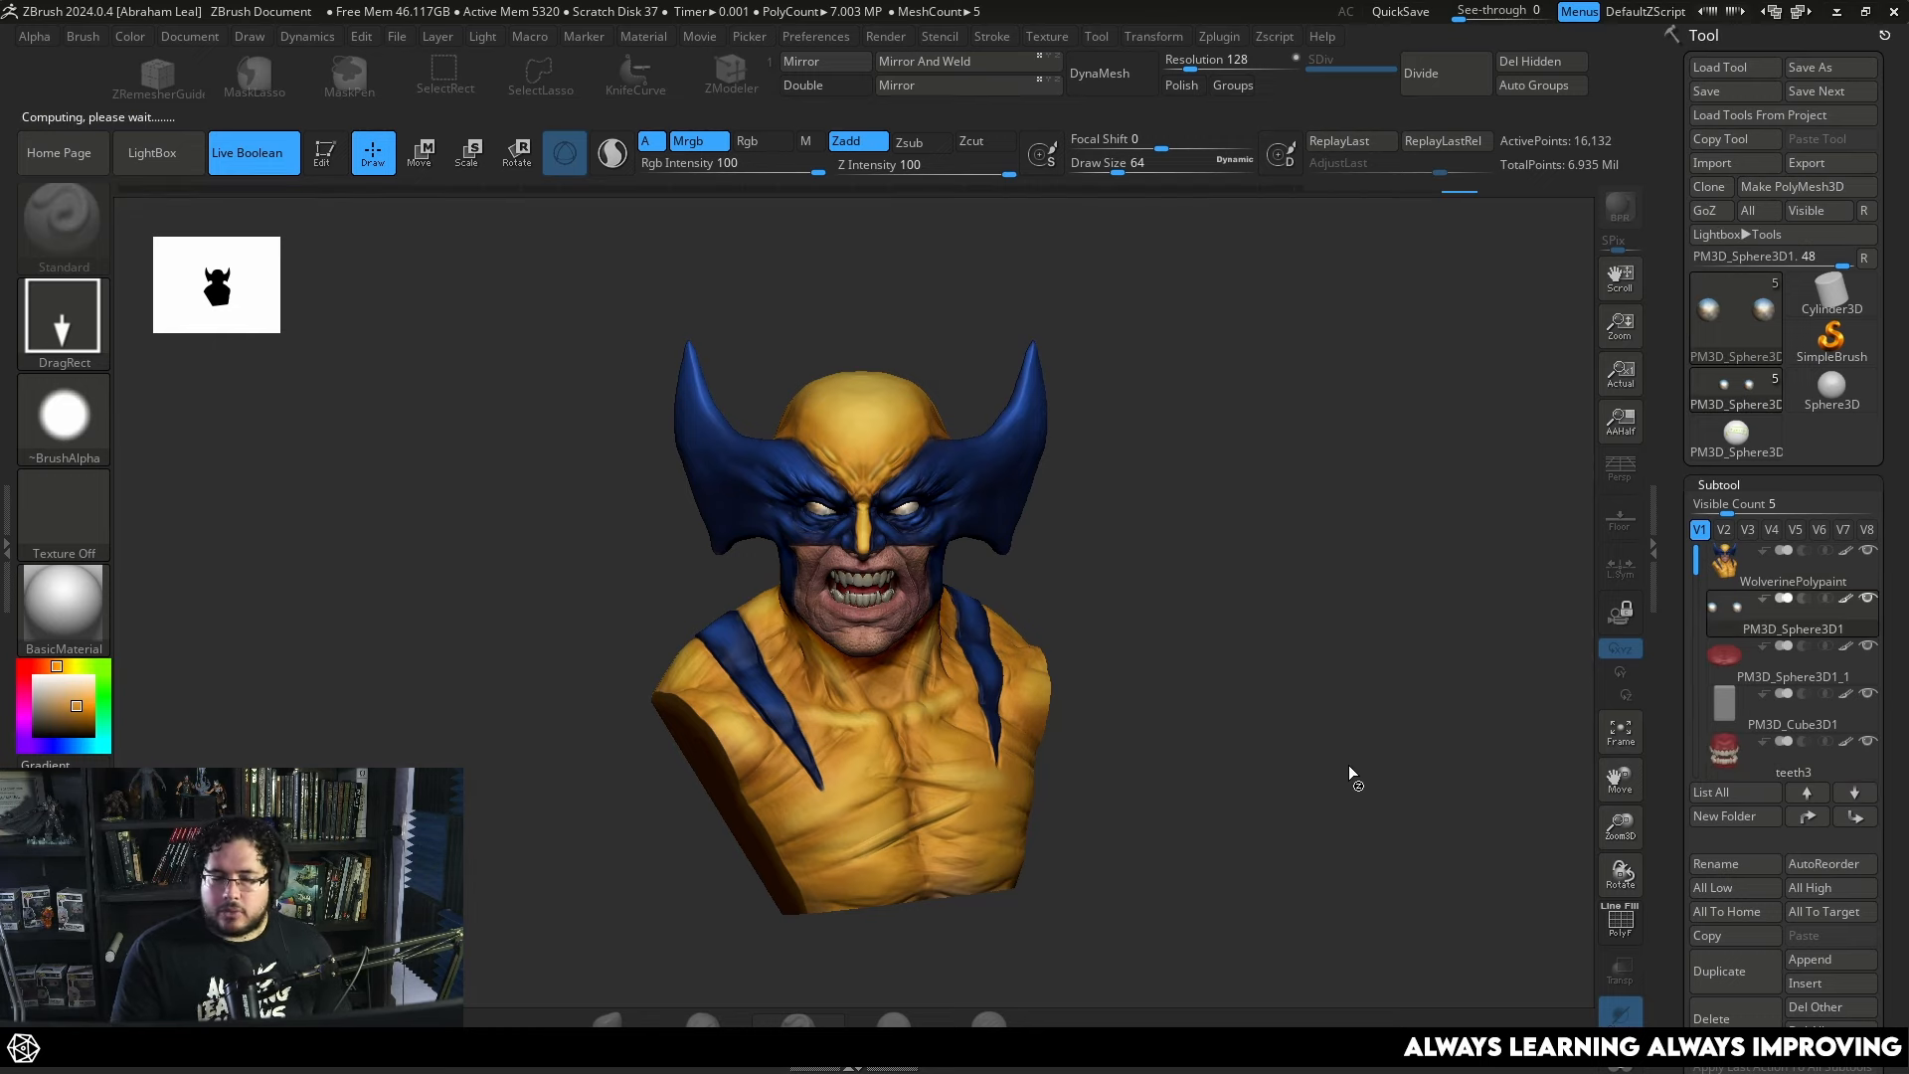
{"action": "key", "text": "Escape"}
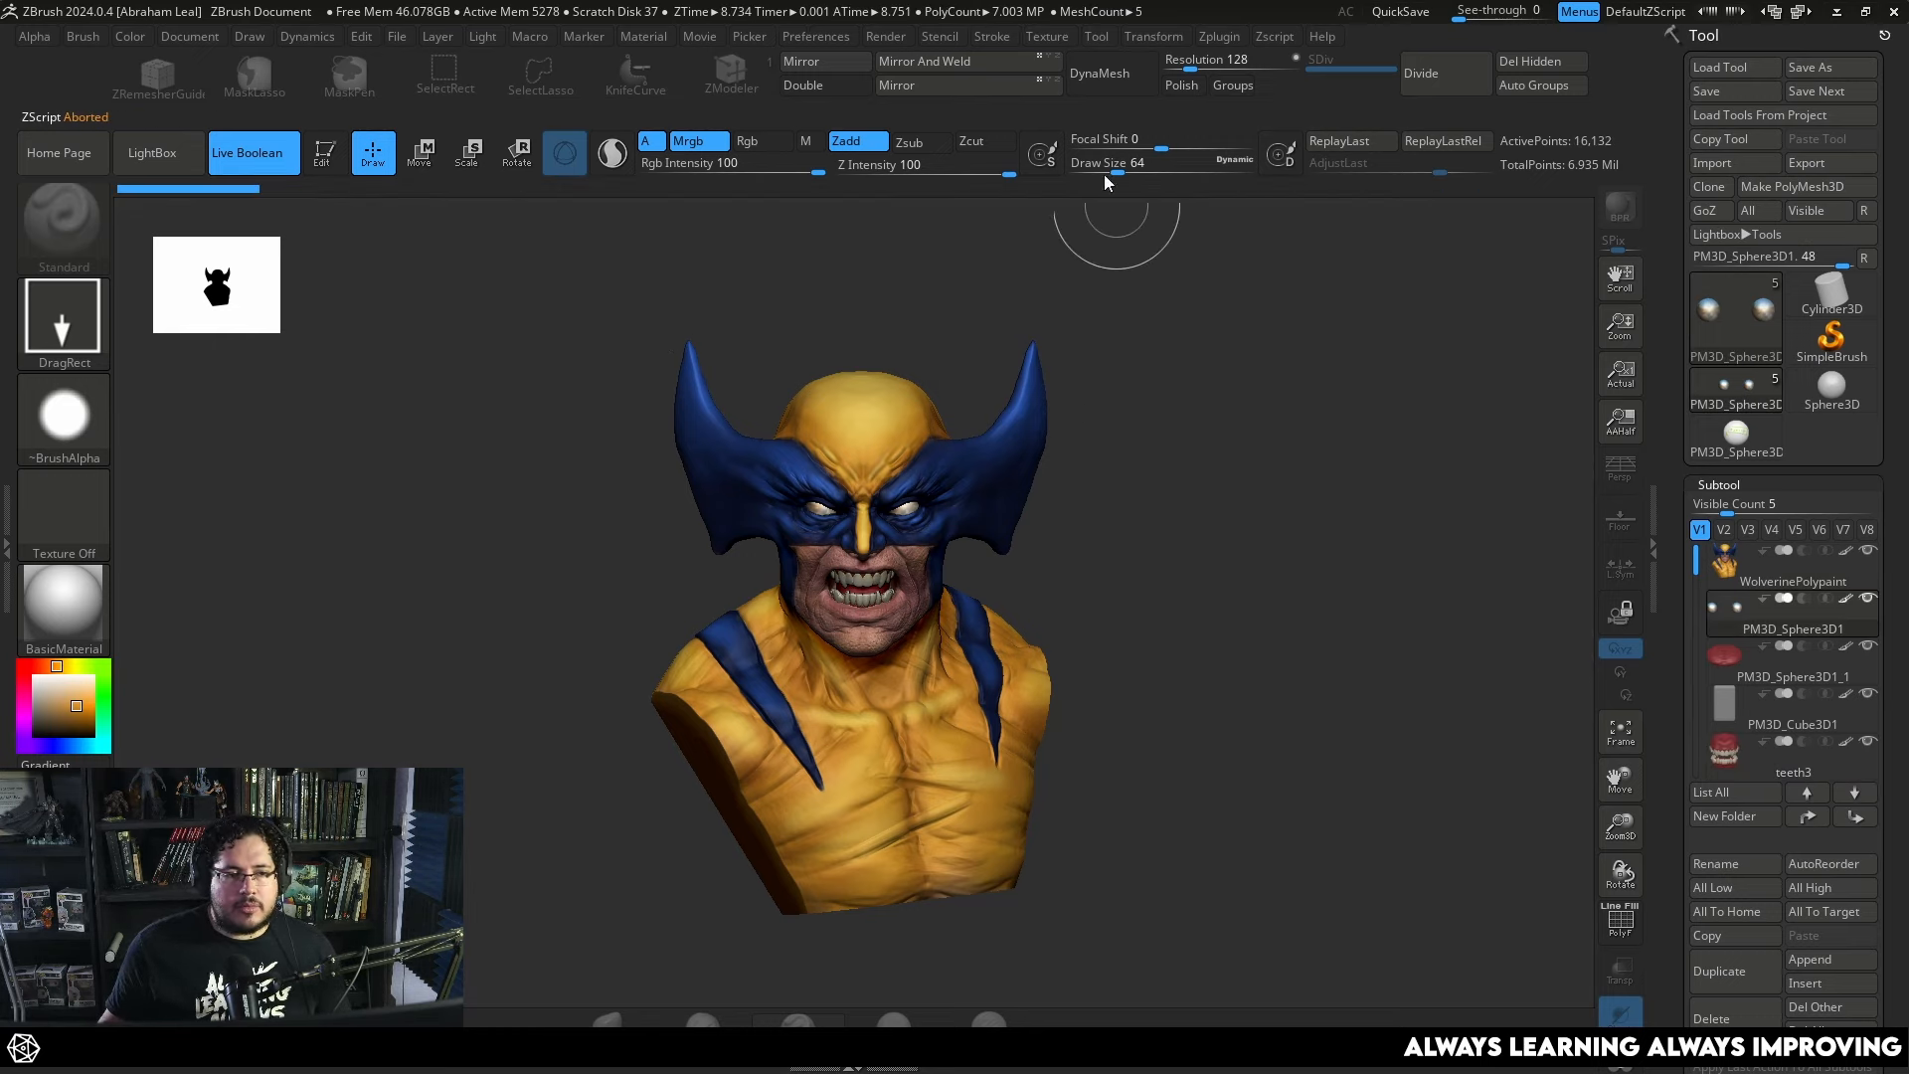
Enable Use and Keep Polypaint in Decimation Master, and redraw the bust on a cleared canvas in Edit mode.
{"action": "left_click", "coordinate": [1230, 37]}
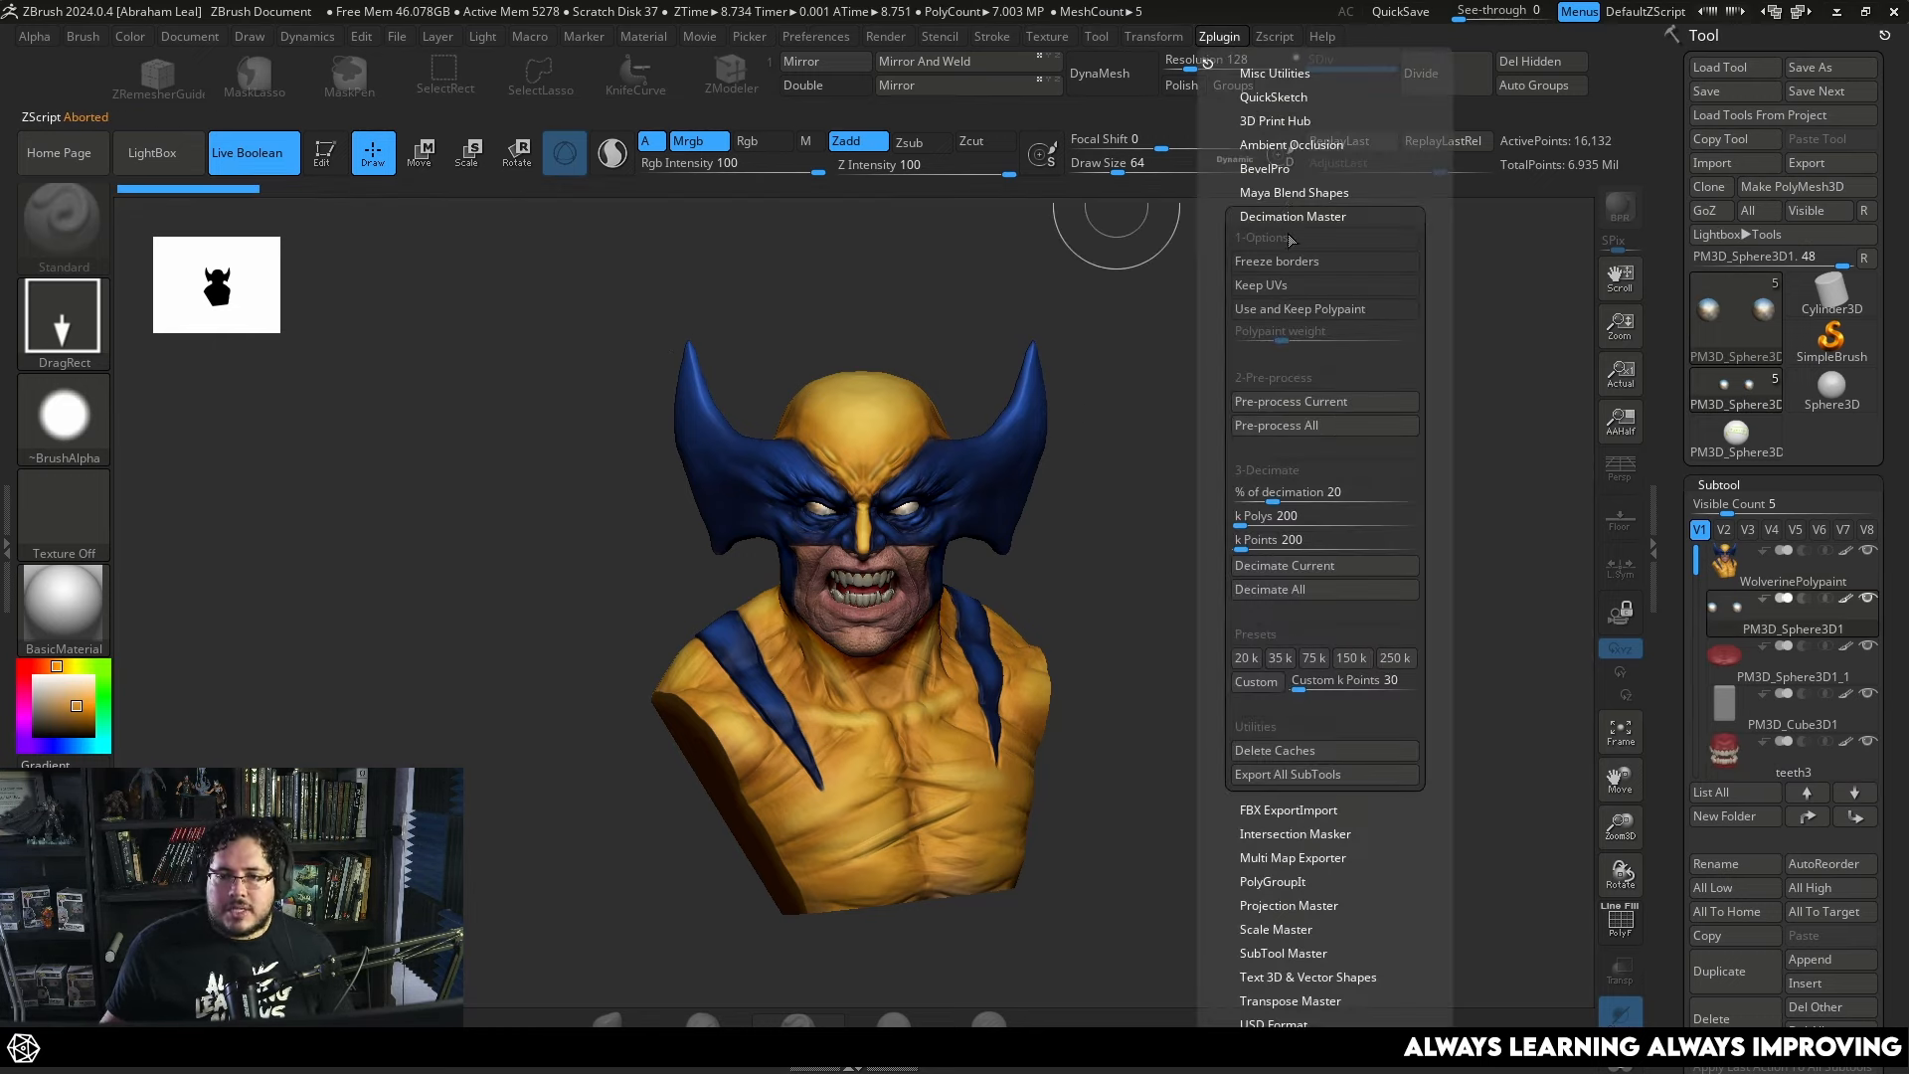
{"action": "left_click", "coordinate": [1288, 311]}
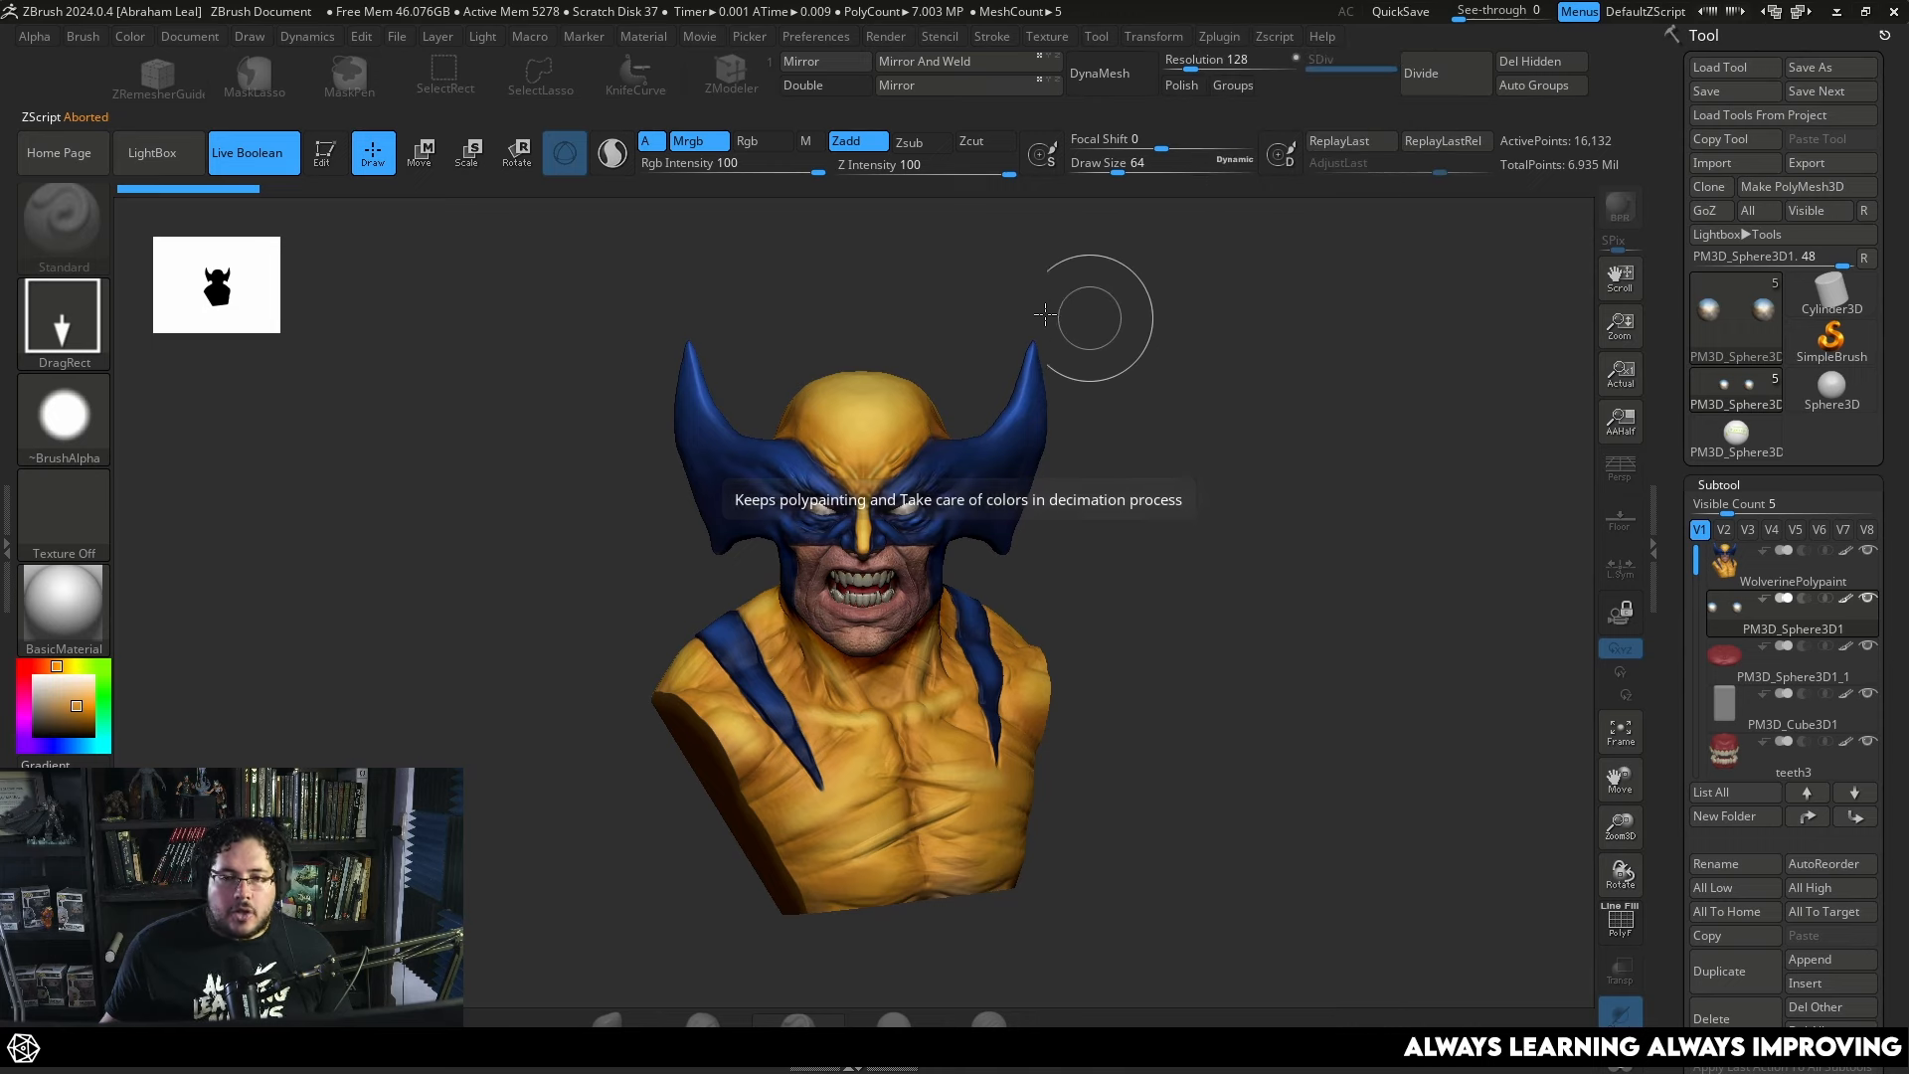
{"action": "left_click_drag", "start_coordinate": [1183, 556], "coordinate": [1322, 696]}
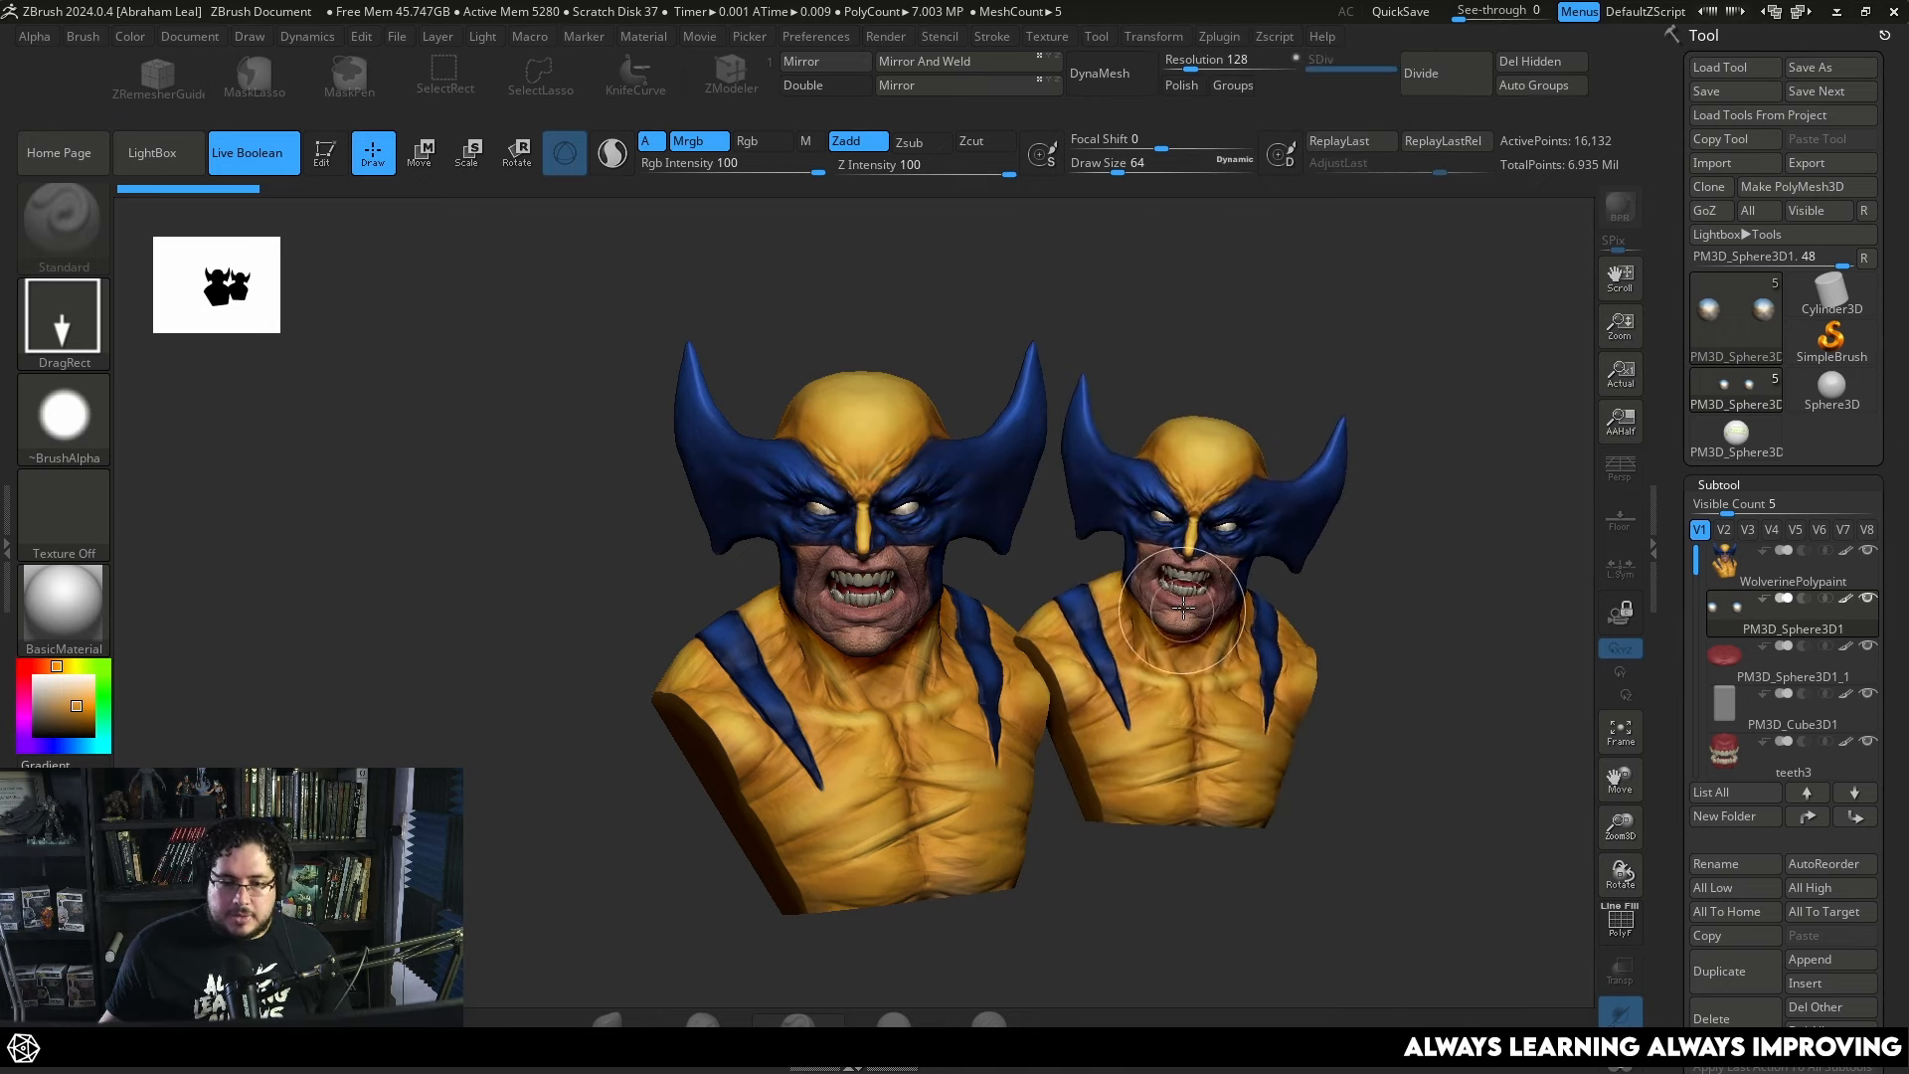
{"action": "key", "text": "ctrl+n"}
{"action": "left_click_drag", "start_coordinate": [1104, 548], "coordinate": [1256, 606]}
{"action": "key", "text": "t"}
{"action": "mouse_move", "coordinate": [1302, 509]}
{"action": "left_mouse_down", "text": "alt"}
{"action": "mouse_move", "coordinate": [1150, 459]}
{"action": "mouse_move", "coordinate": [1253, 303]}
{"action": "left_mouse_up", "text": "alt"}
Pre-process all subtools with Decimation Master and decimate them all at 20 percent.
{"action": "left_click", "coordinate": [1231, 36]}
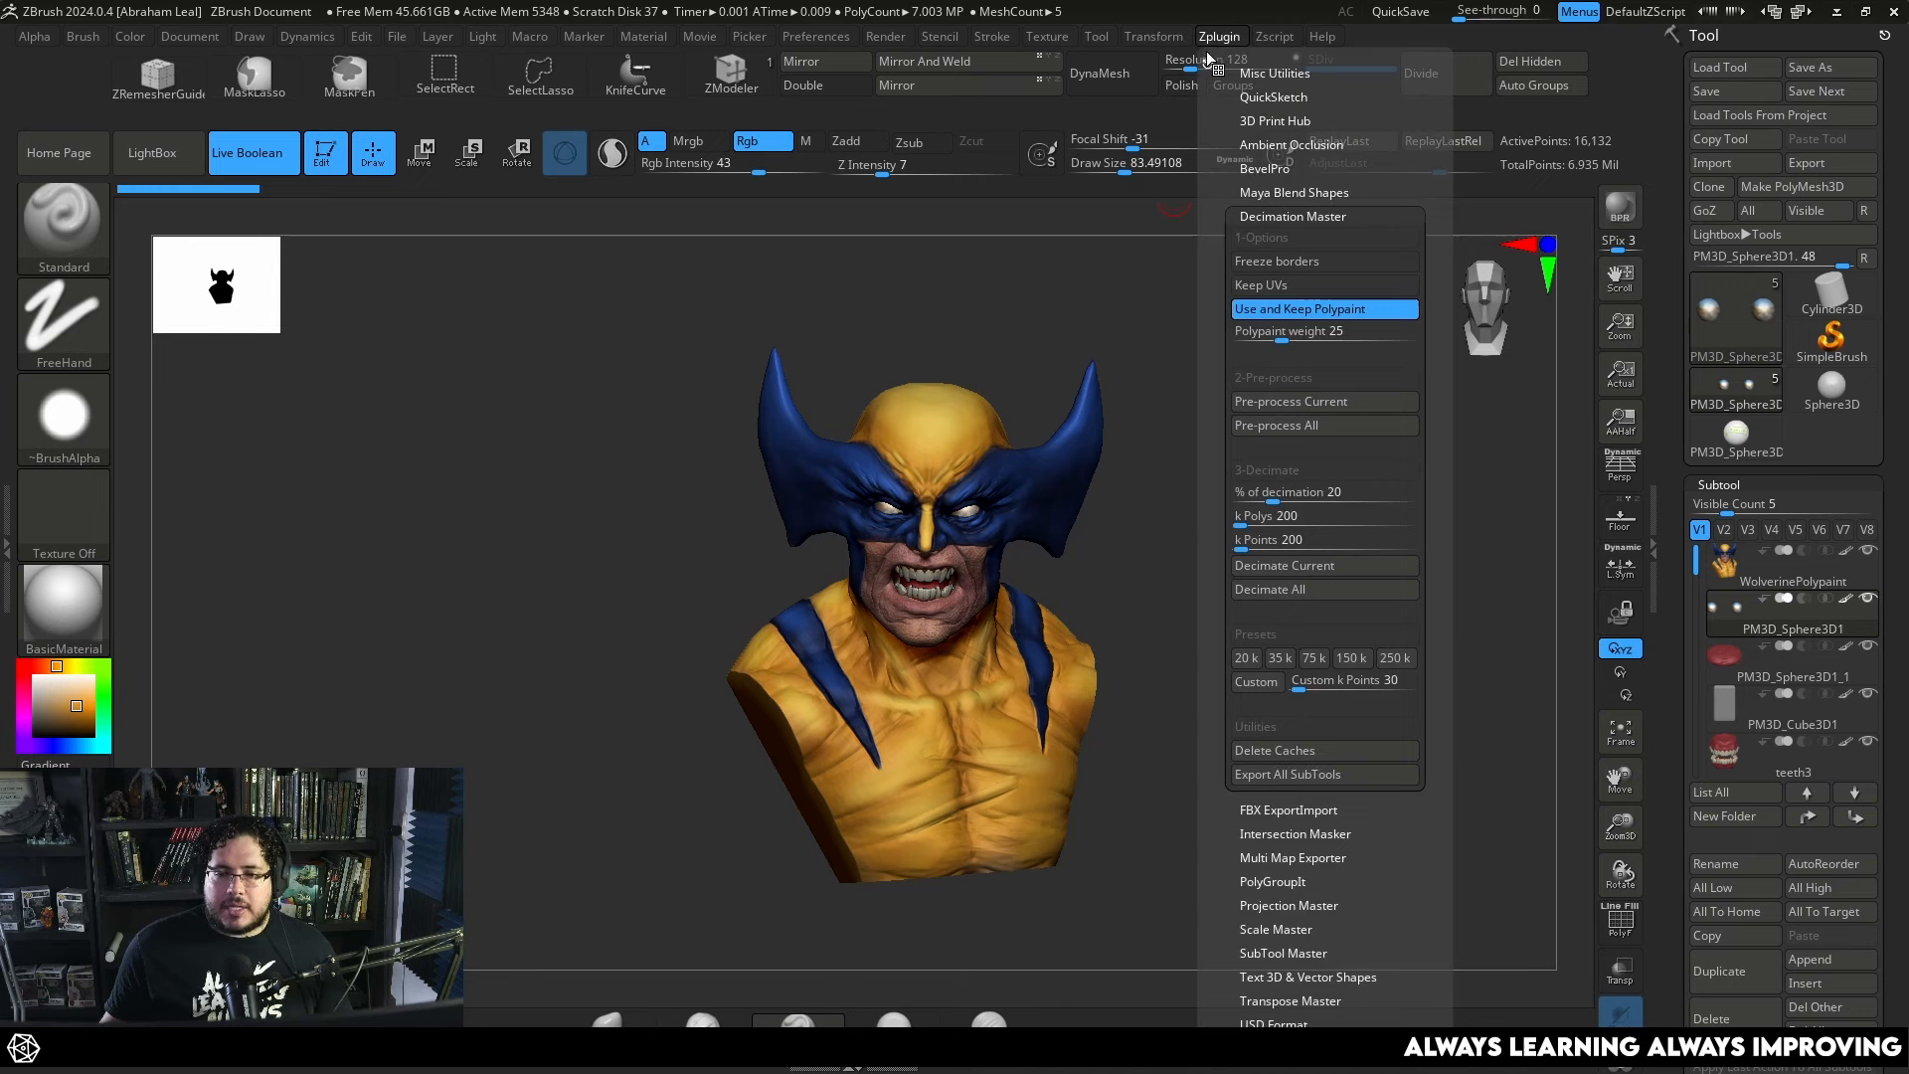
{"action": "left_click", "coordinate": [1314, 426]}
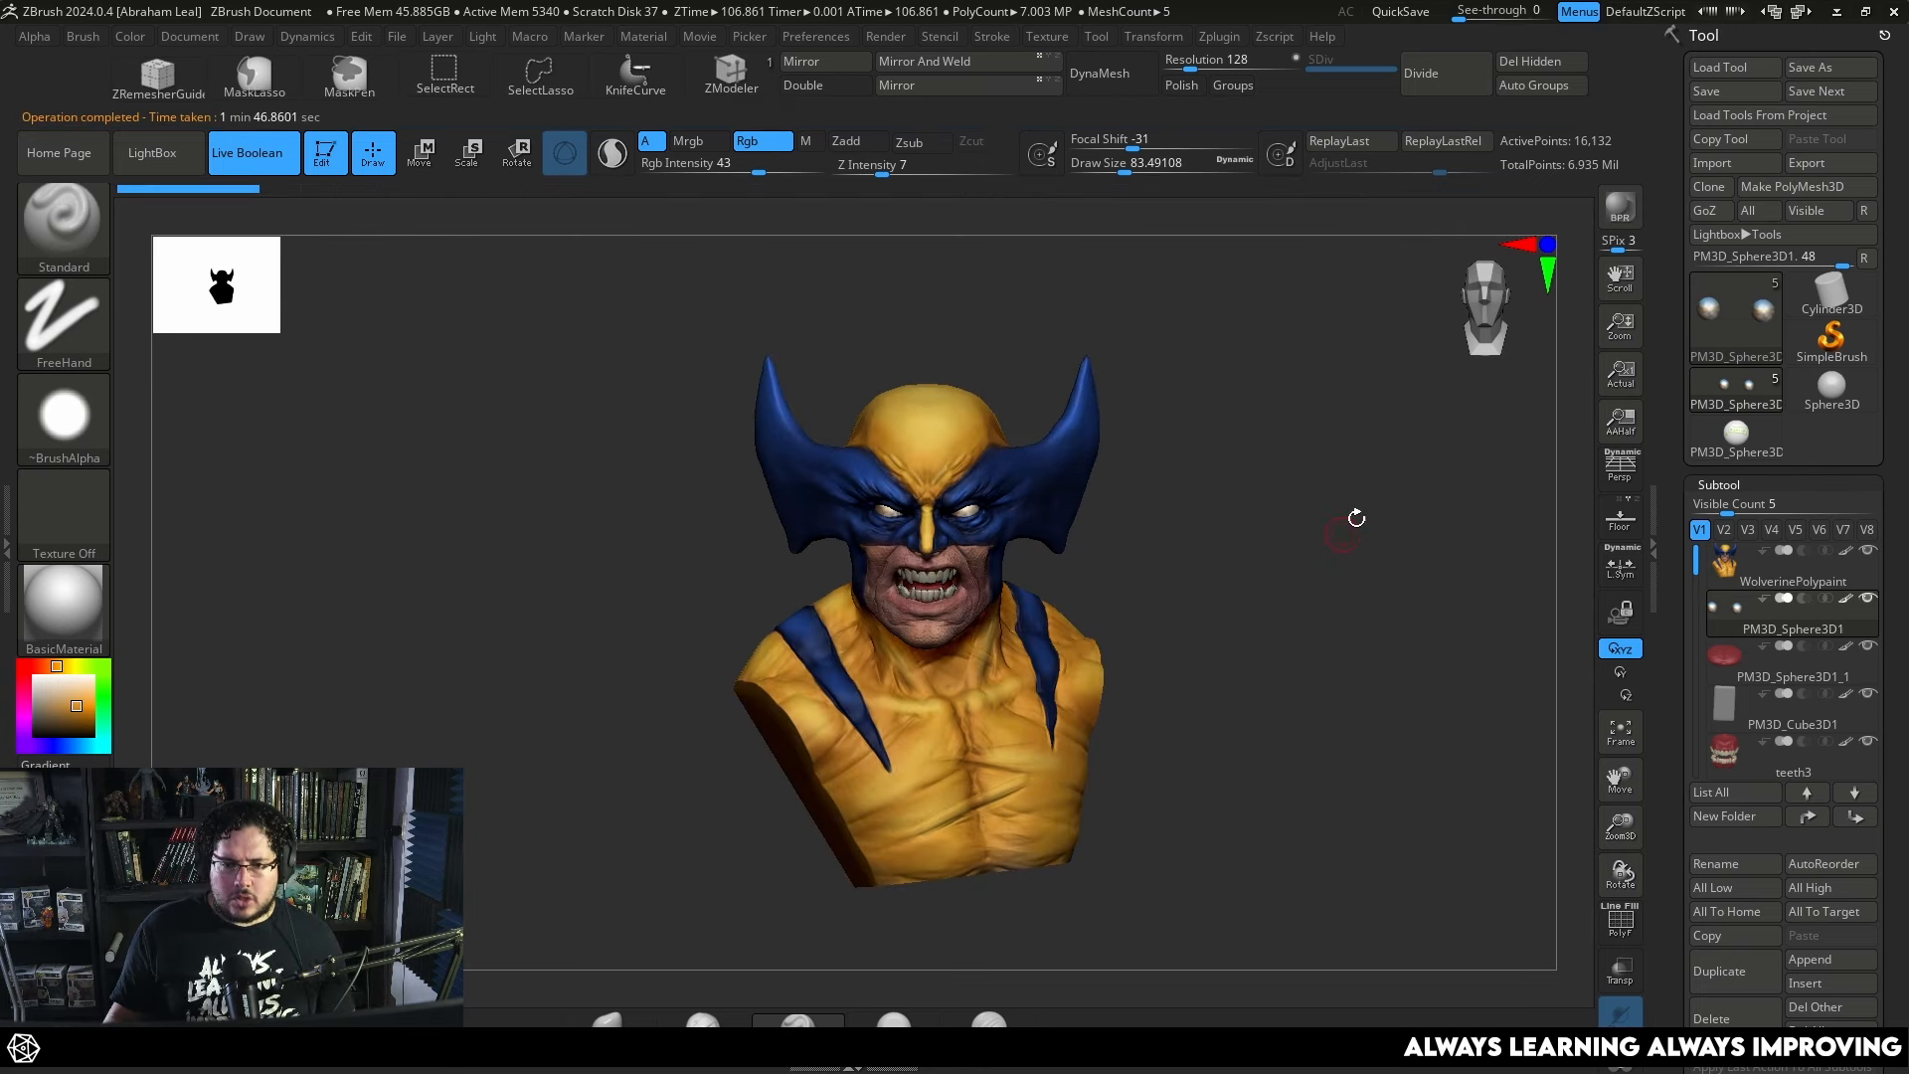
{"action": "left_click", "coordinate": [1220, 39]}
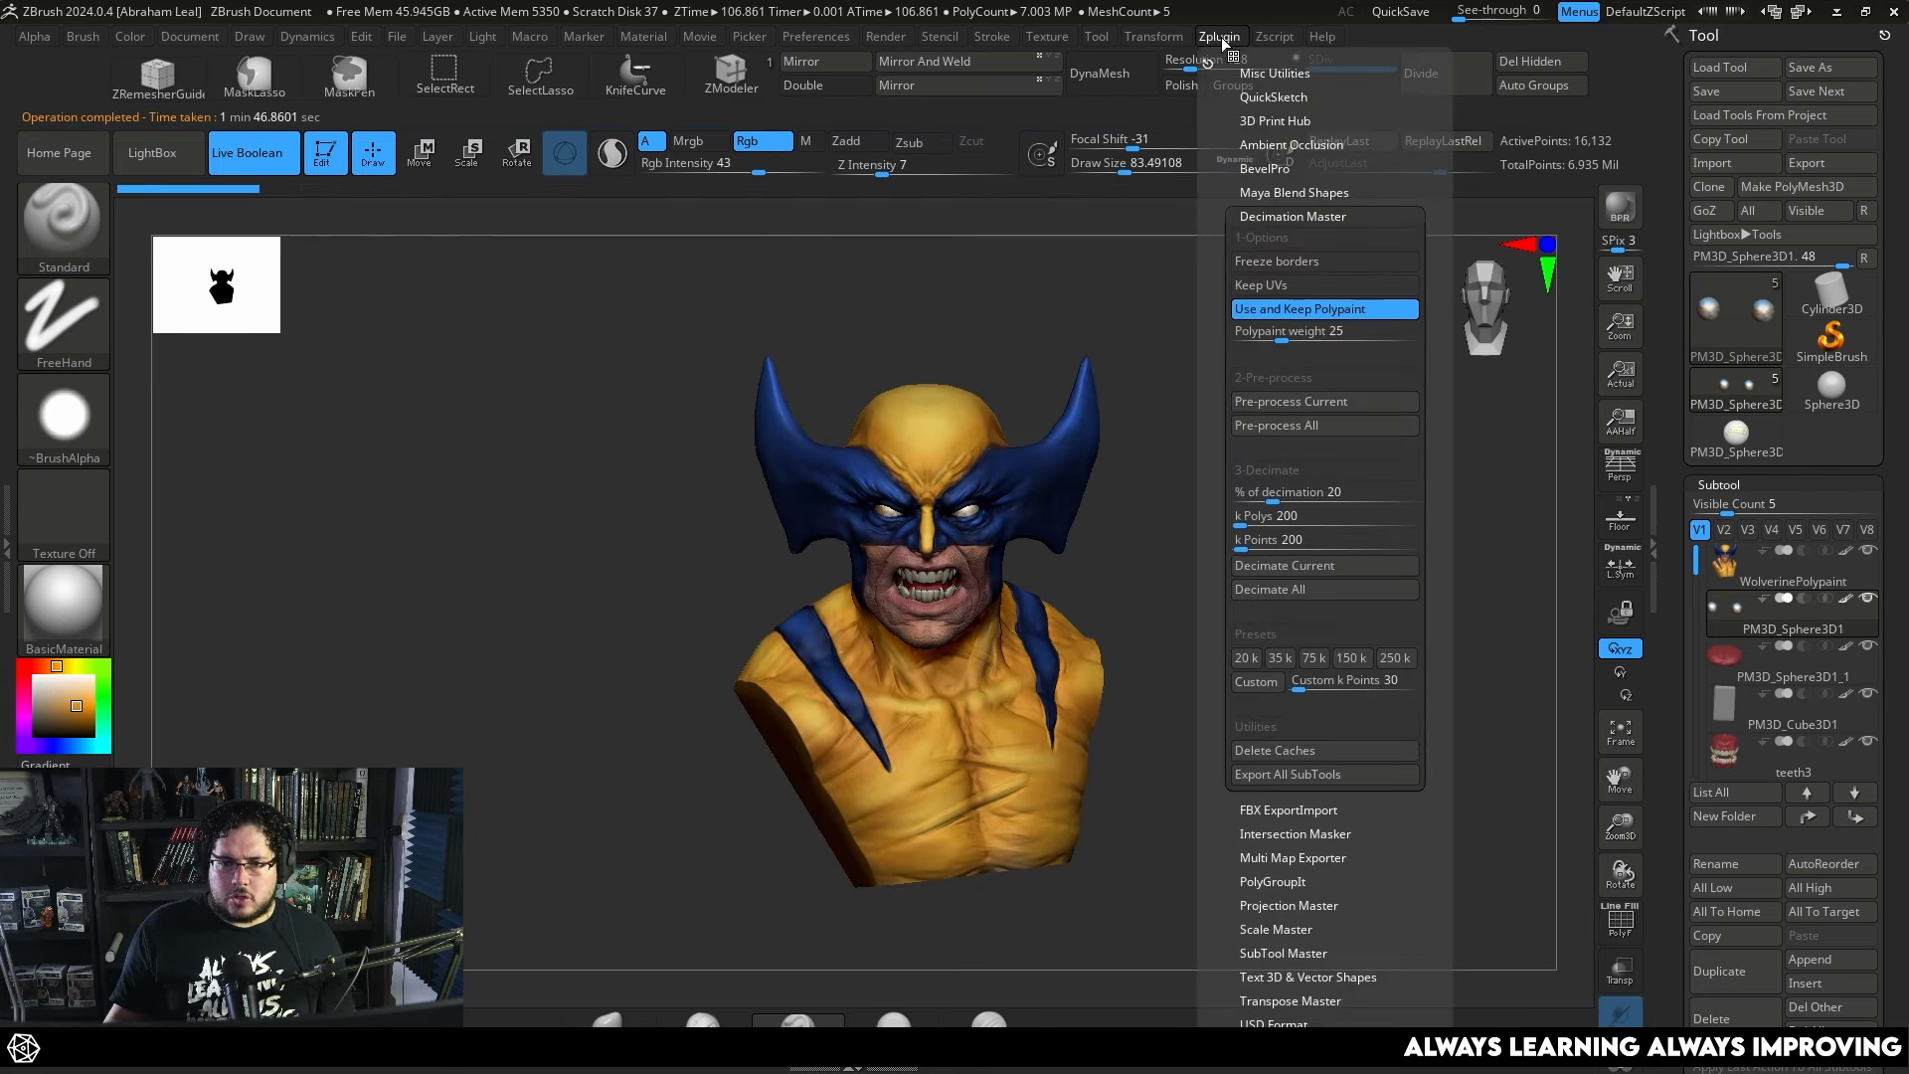
{"action": "left_click", "coordinate": [1294, 589]}
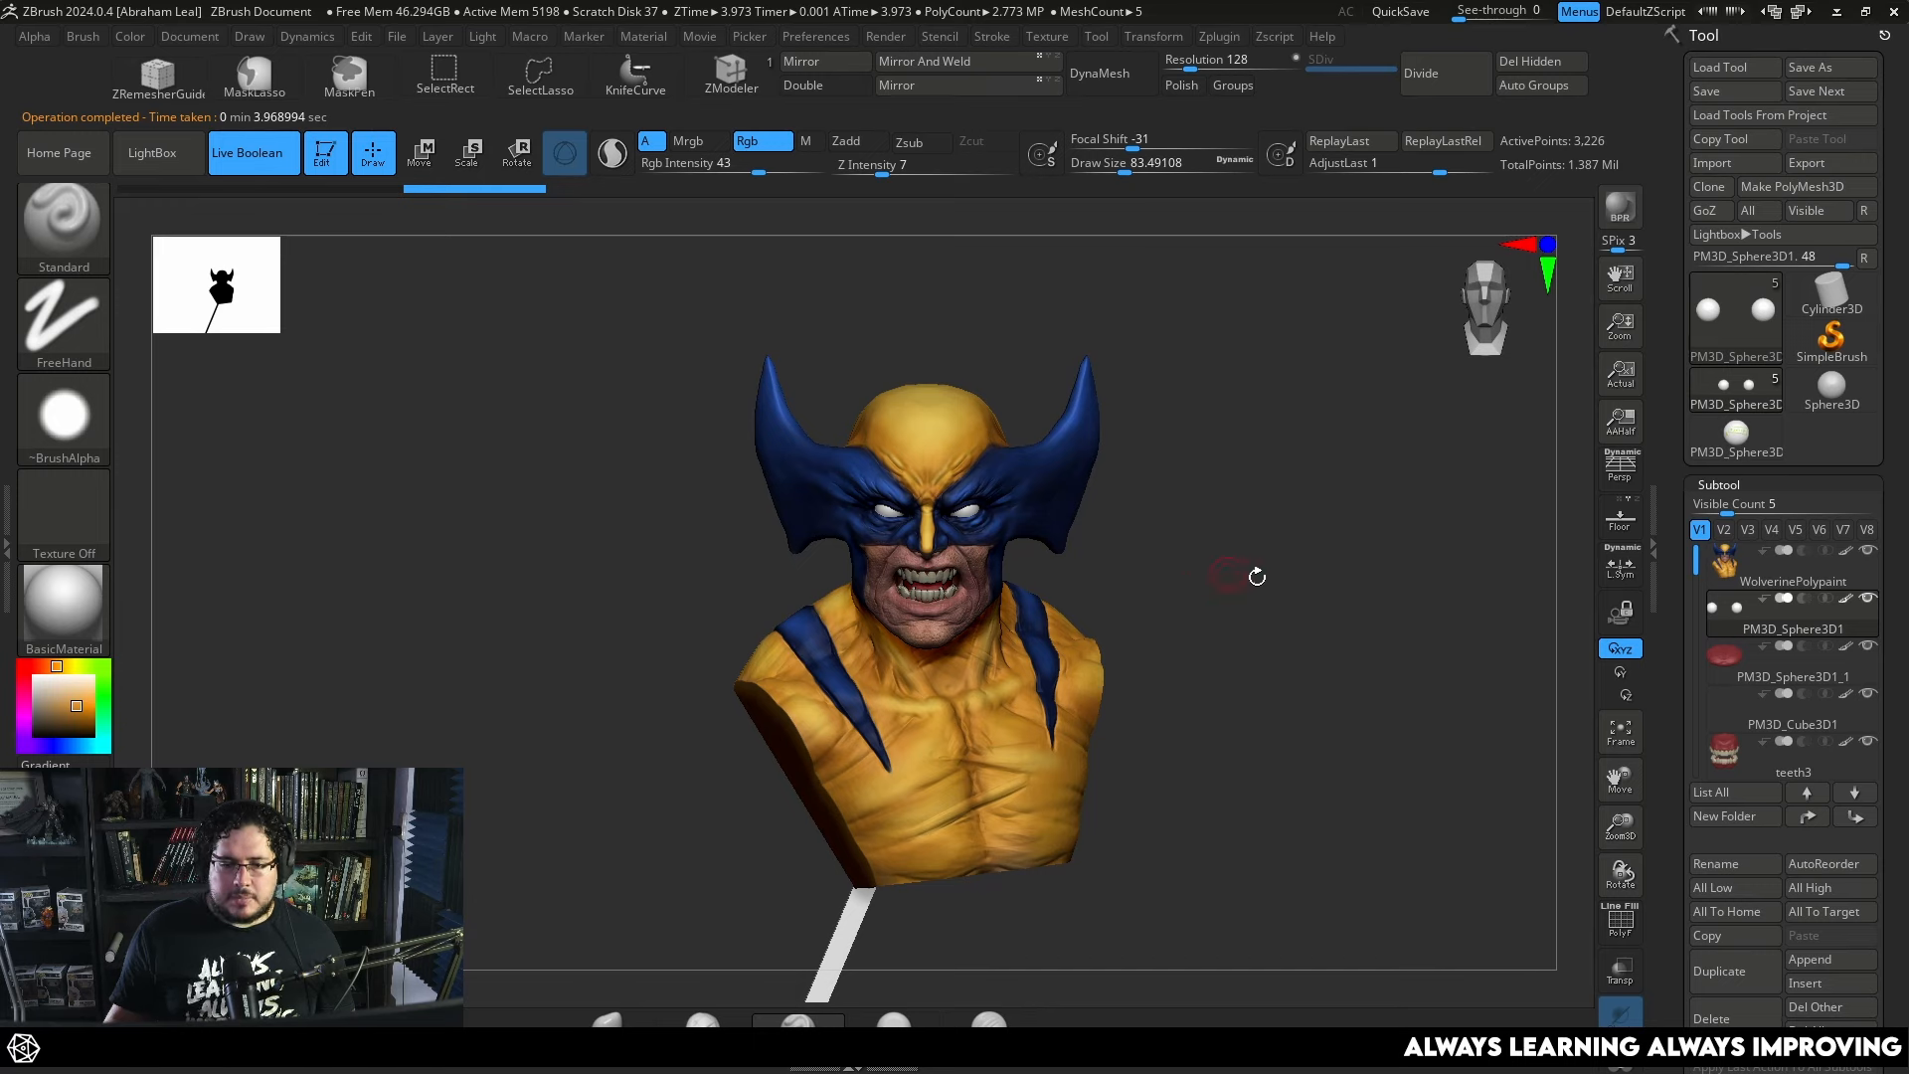
Examine the PM3D_Cube3D1 stand behind the bust, and reselect and frame the WolverinePolypaint subtool.
{"action": "left_click_drag", "start_coordinate": [1257, 577], "coordinate": [1081, 647]}
{"action": "left_click", "coordinate": [982, 645], "text": "alt"}
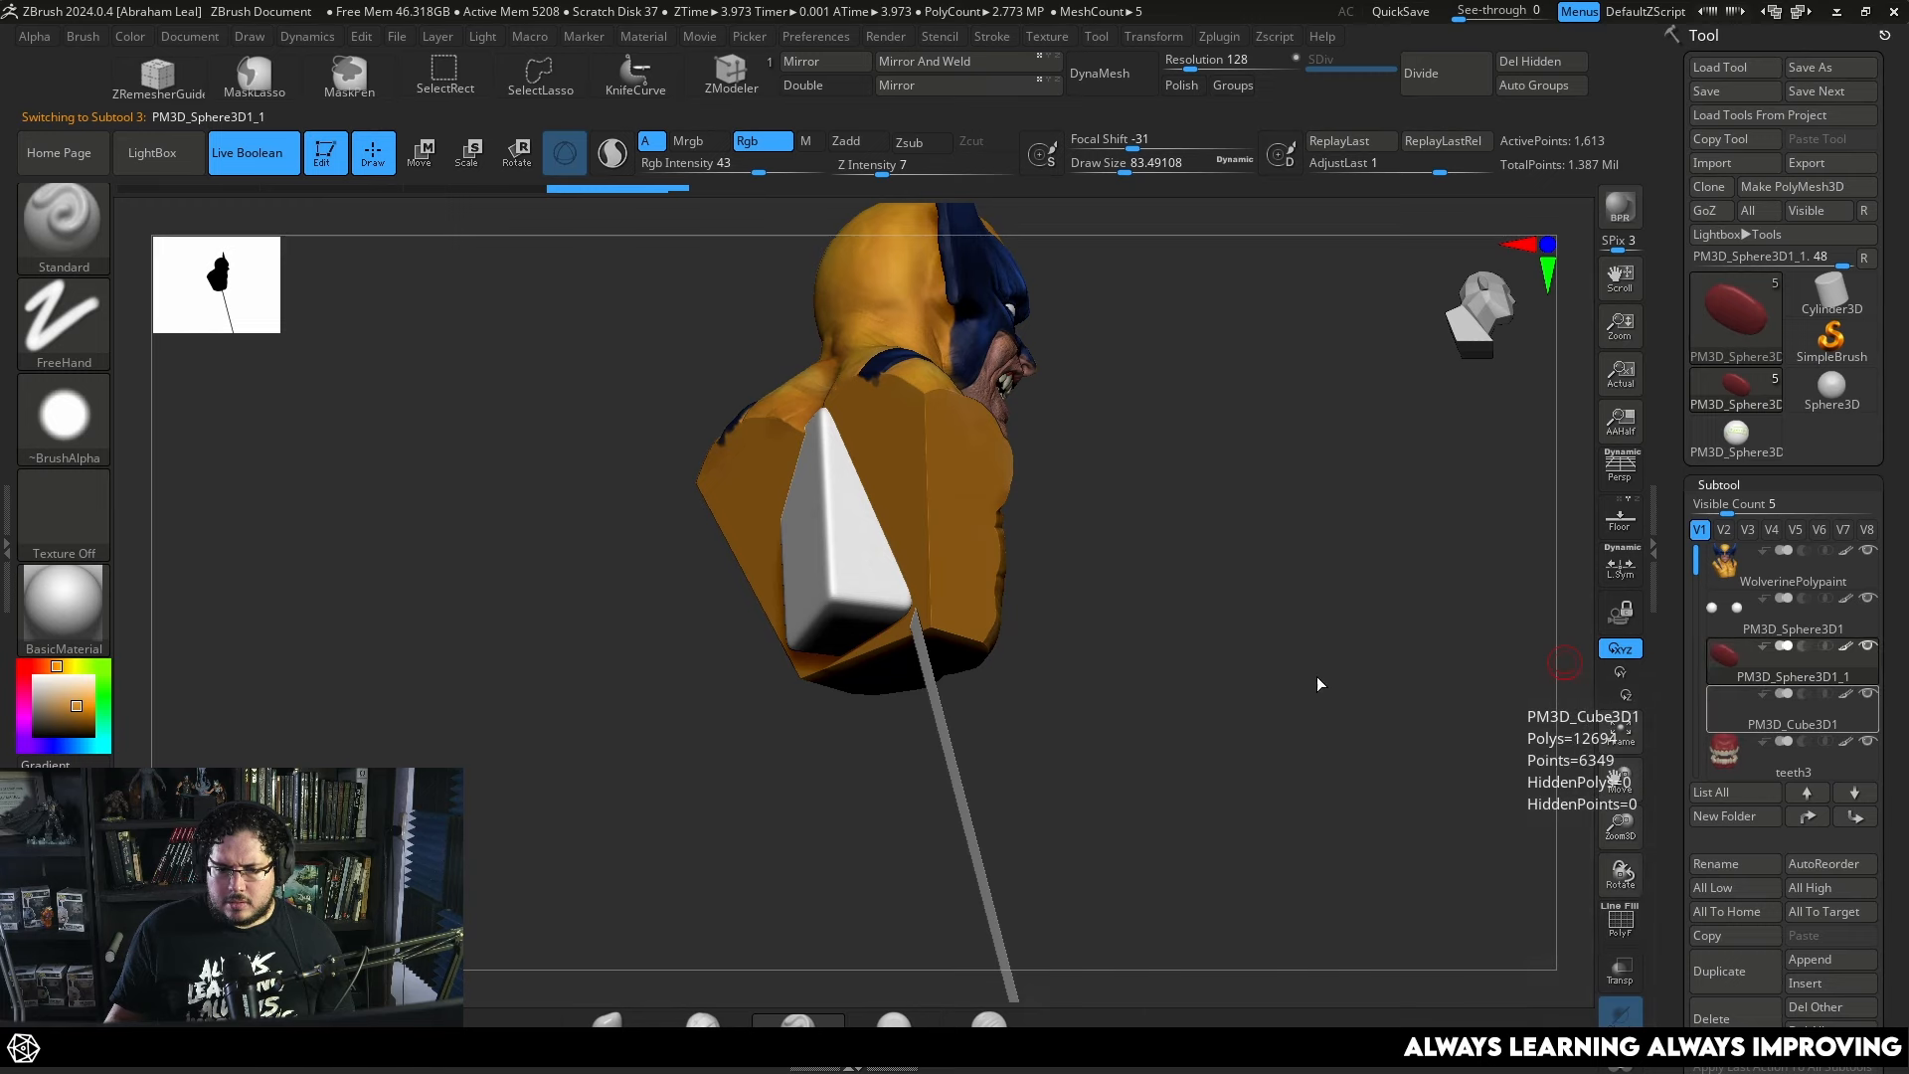
{"action": "left_click_drag", "start_coordinate": [1082, 676], "coordinate": [1233, 421], "text": "shift"}
{"action": "left_click_drag", "start_coordinate": [1232, 565], "coordinate": [1214, 385], "text": "alt"}
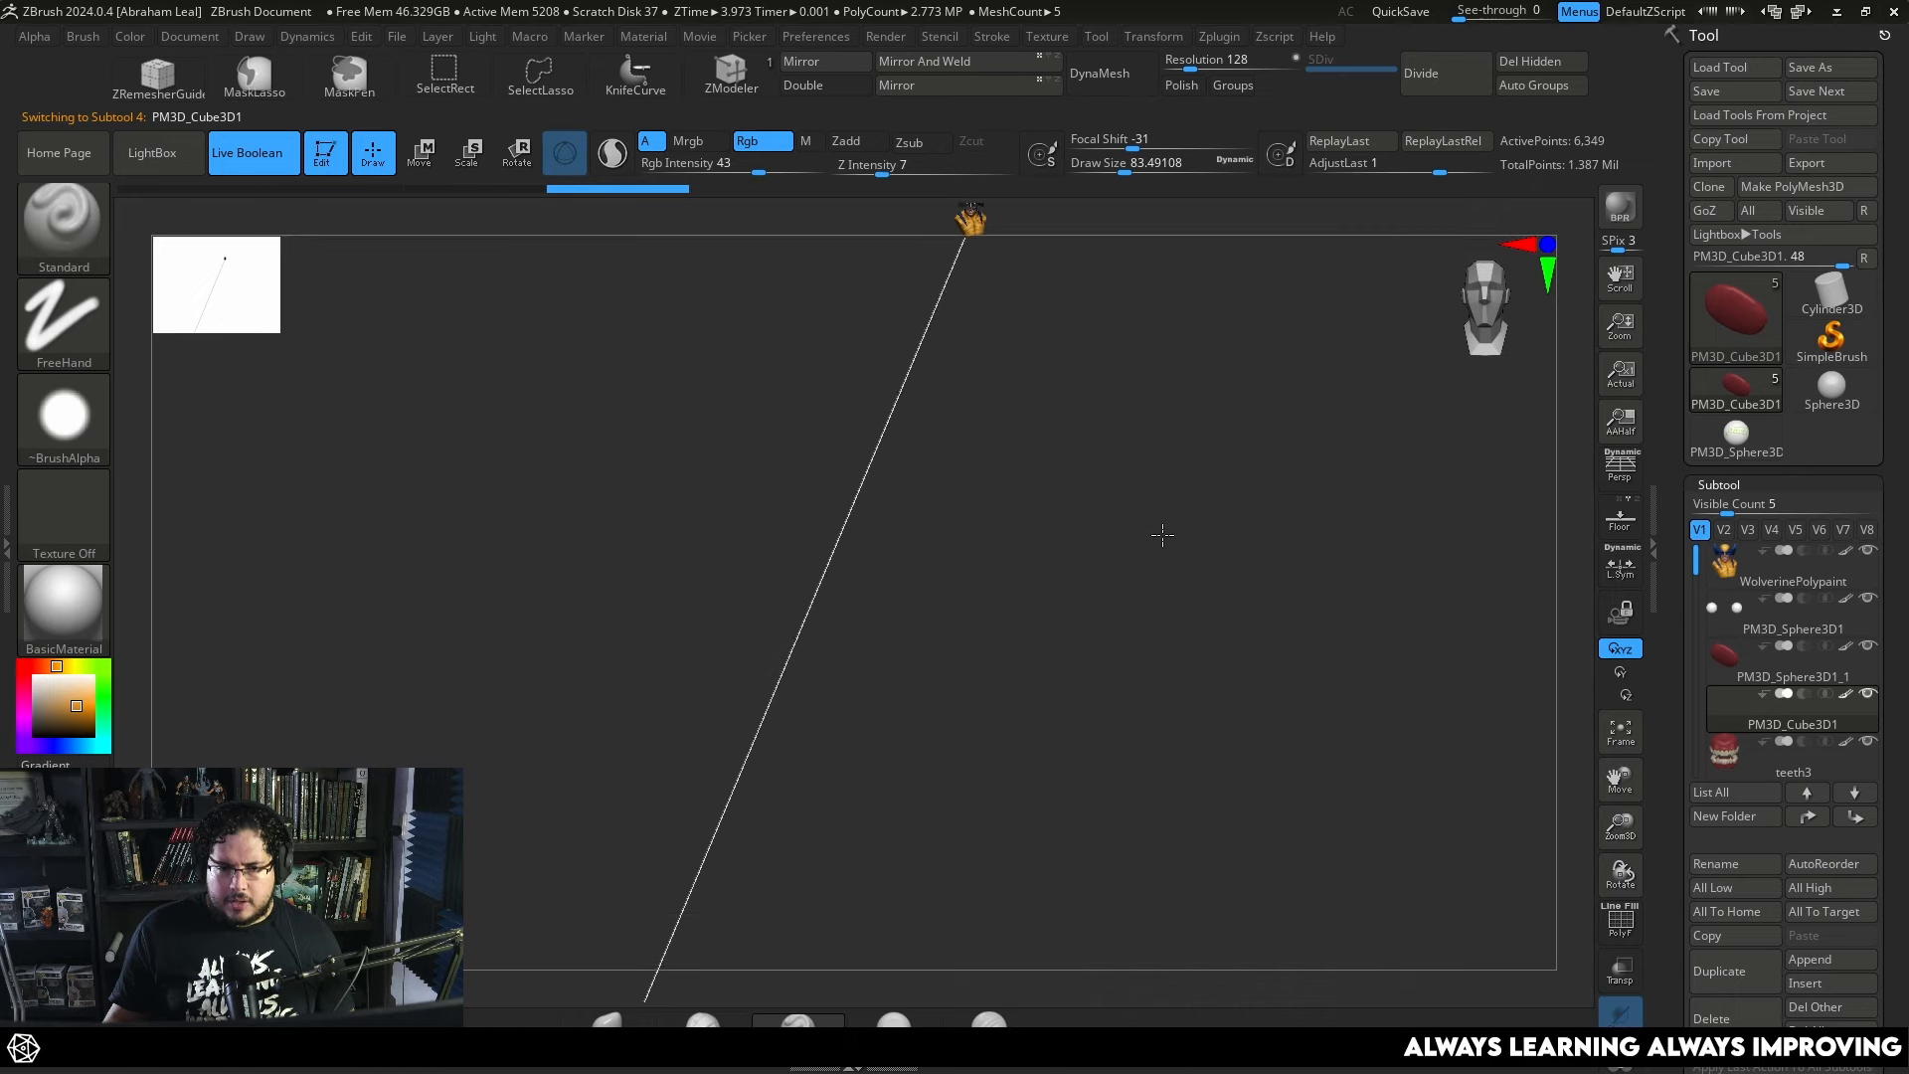
{"action": "left_click_drag", "start_coordinate": [1160, 533], "coordinate": [1123, 770], "text": "alt"}
{"action": "left_click_drag", "start_coordinate": [1177, 565], "coordinate": [1127, 550], "text": "alt"}
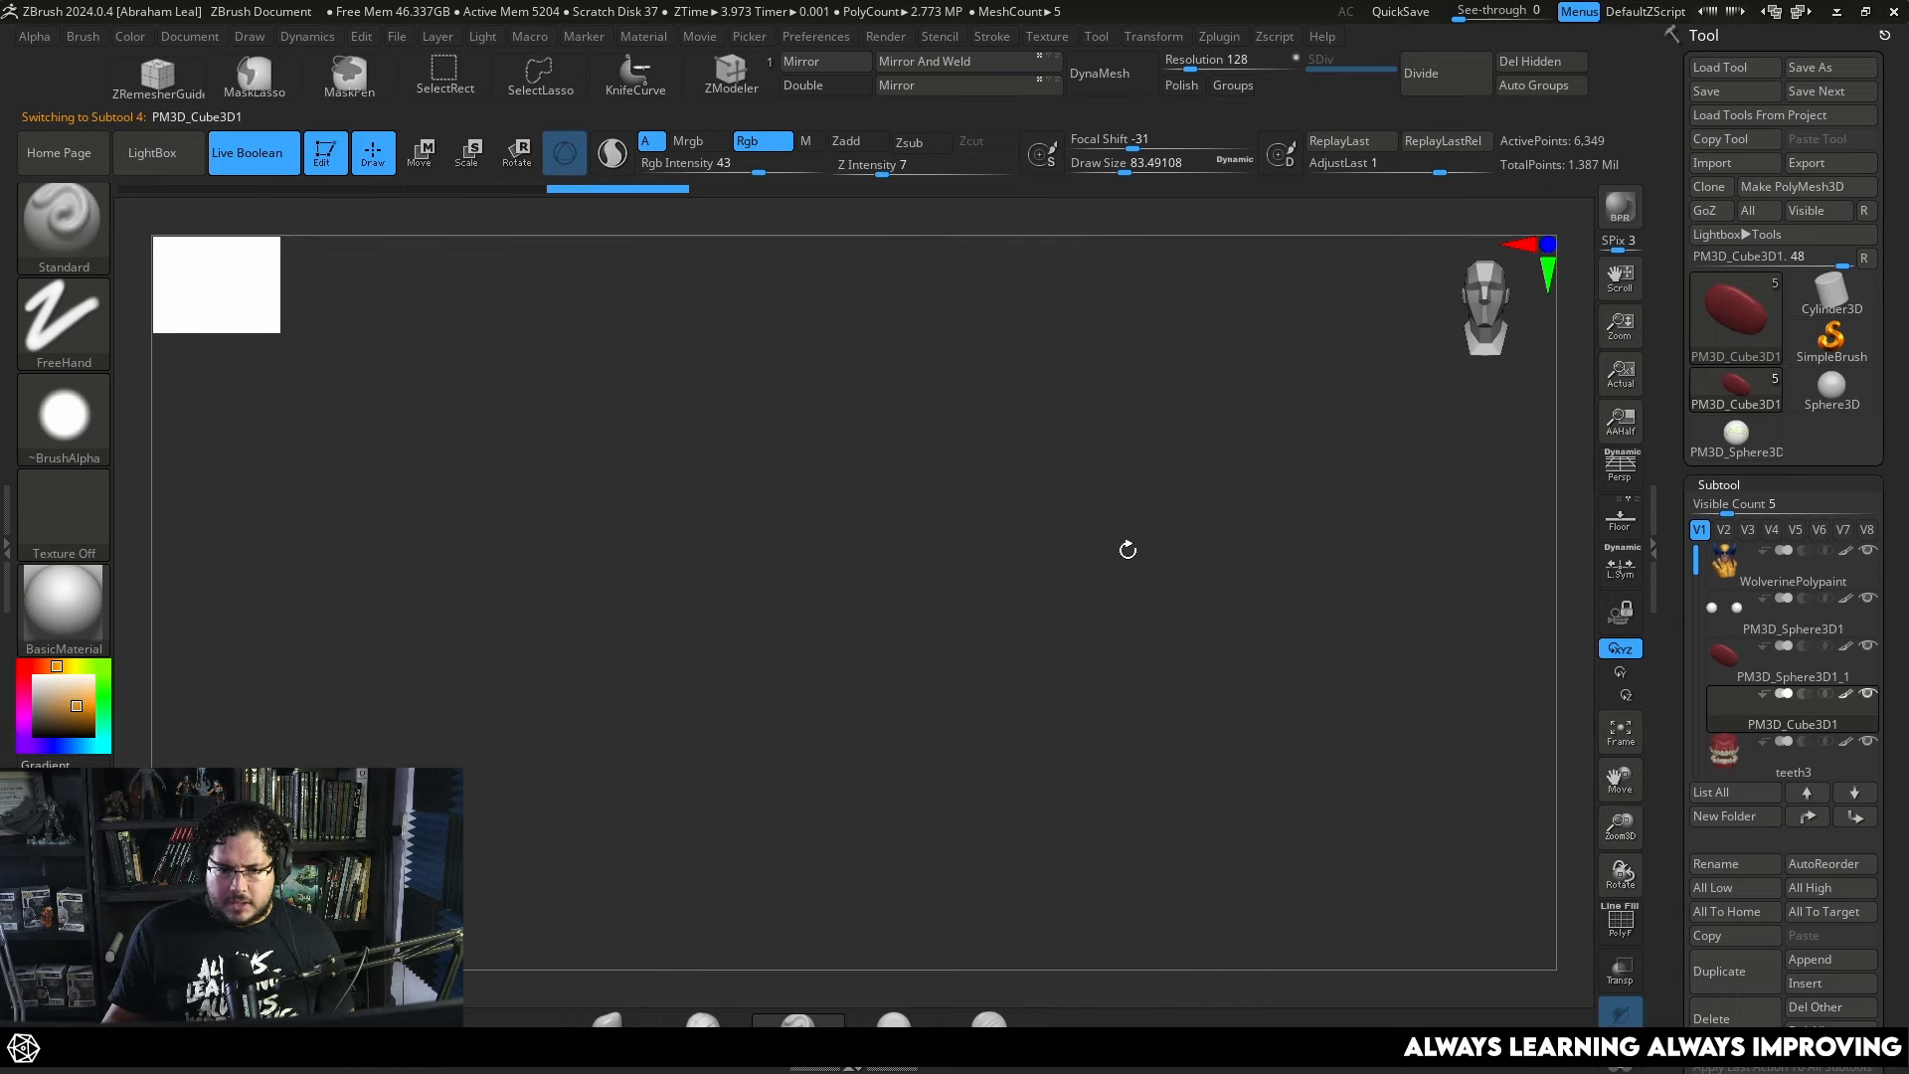
{"action": "left_click", "coordinate": [1727, 566]}
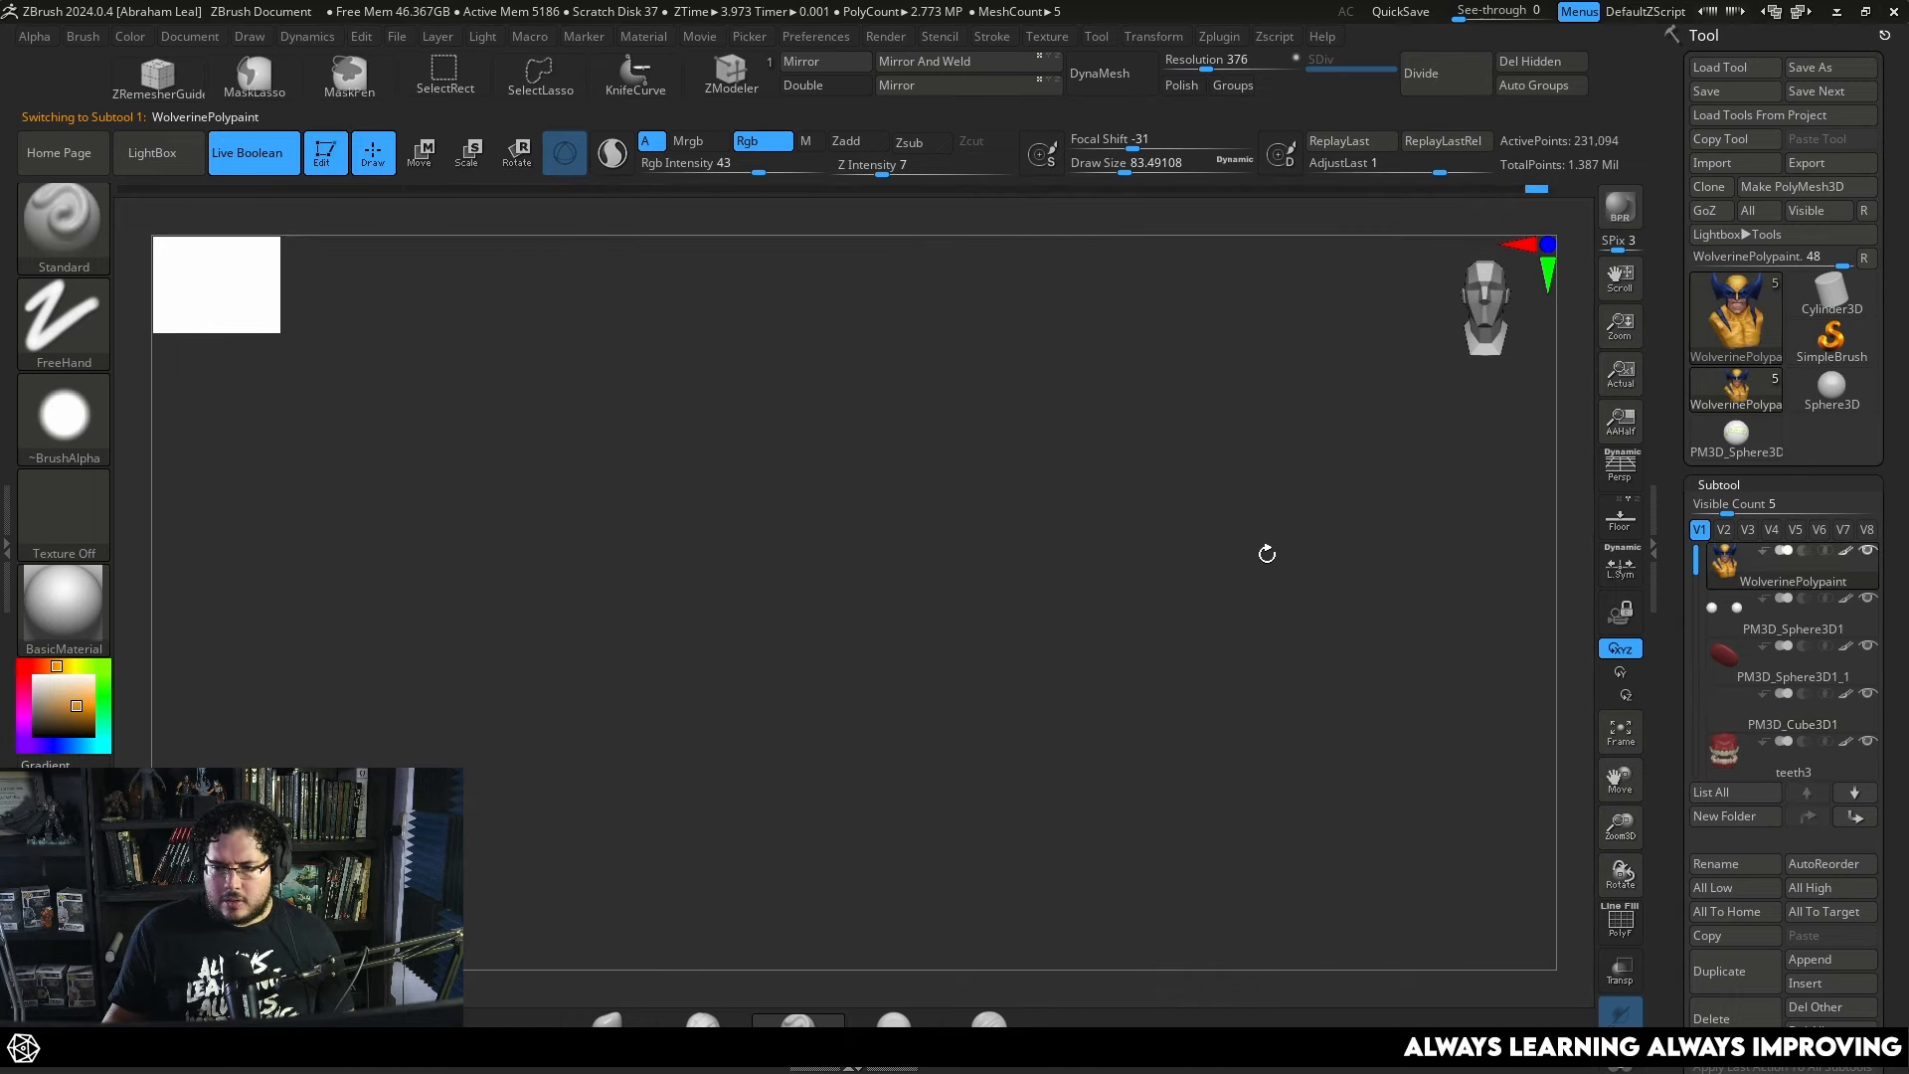
{"action": "key", "text": "f"}
{"action": "left_click_drag", "start_coordinate": [1256, 581], "coordinate": [1302, 552]}
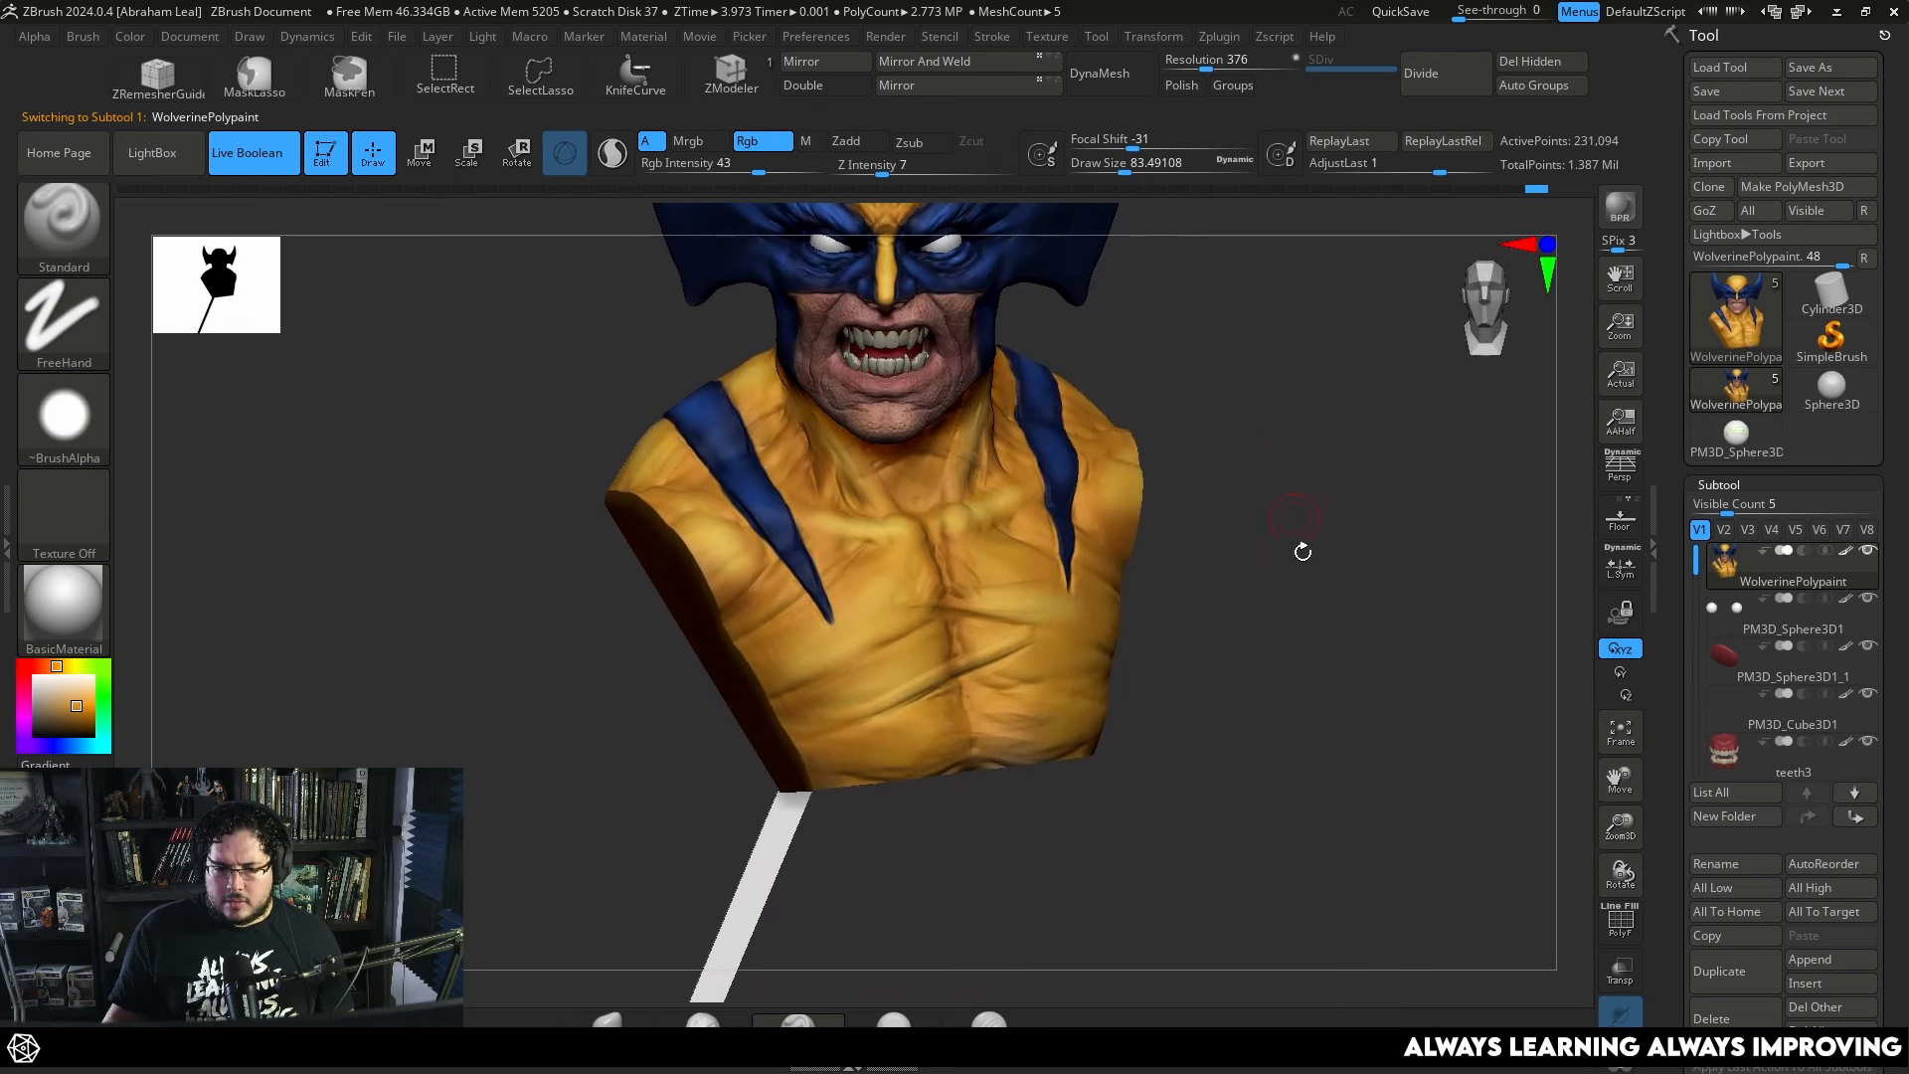
Delete the PM3D_Cube3D1 stand subtool from the bust.
{"action": "left_click", "coordinate": [1868, 694]}
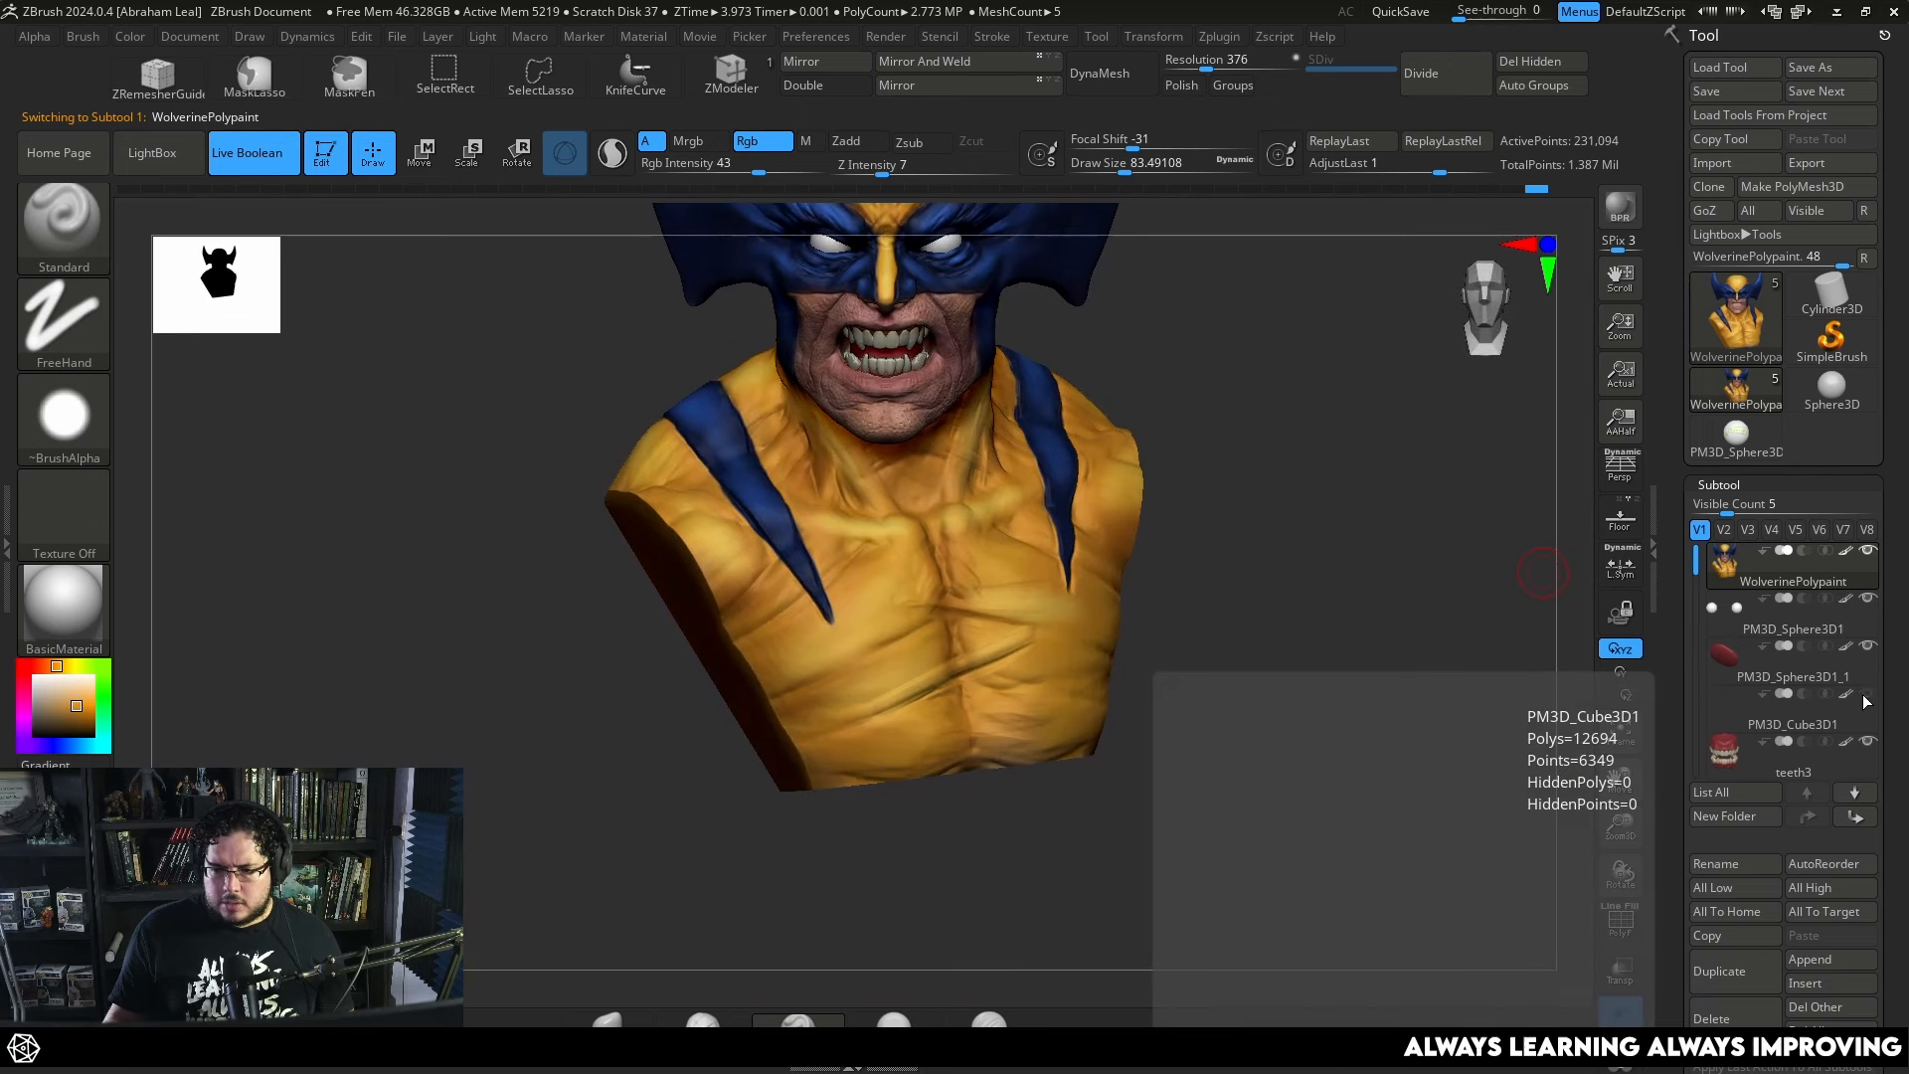
{"action": "left_click", "coordinate": [1726, 708]}
{"action": "left_click", "coordinate": [1714, 1016]}
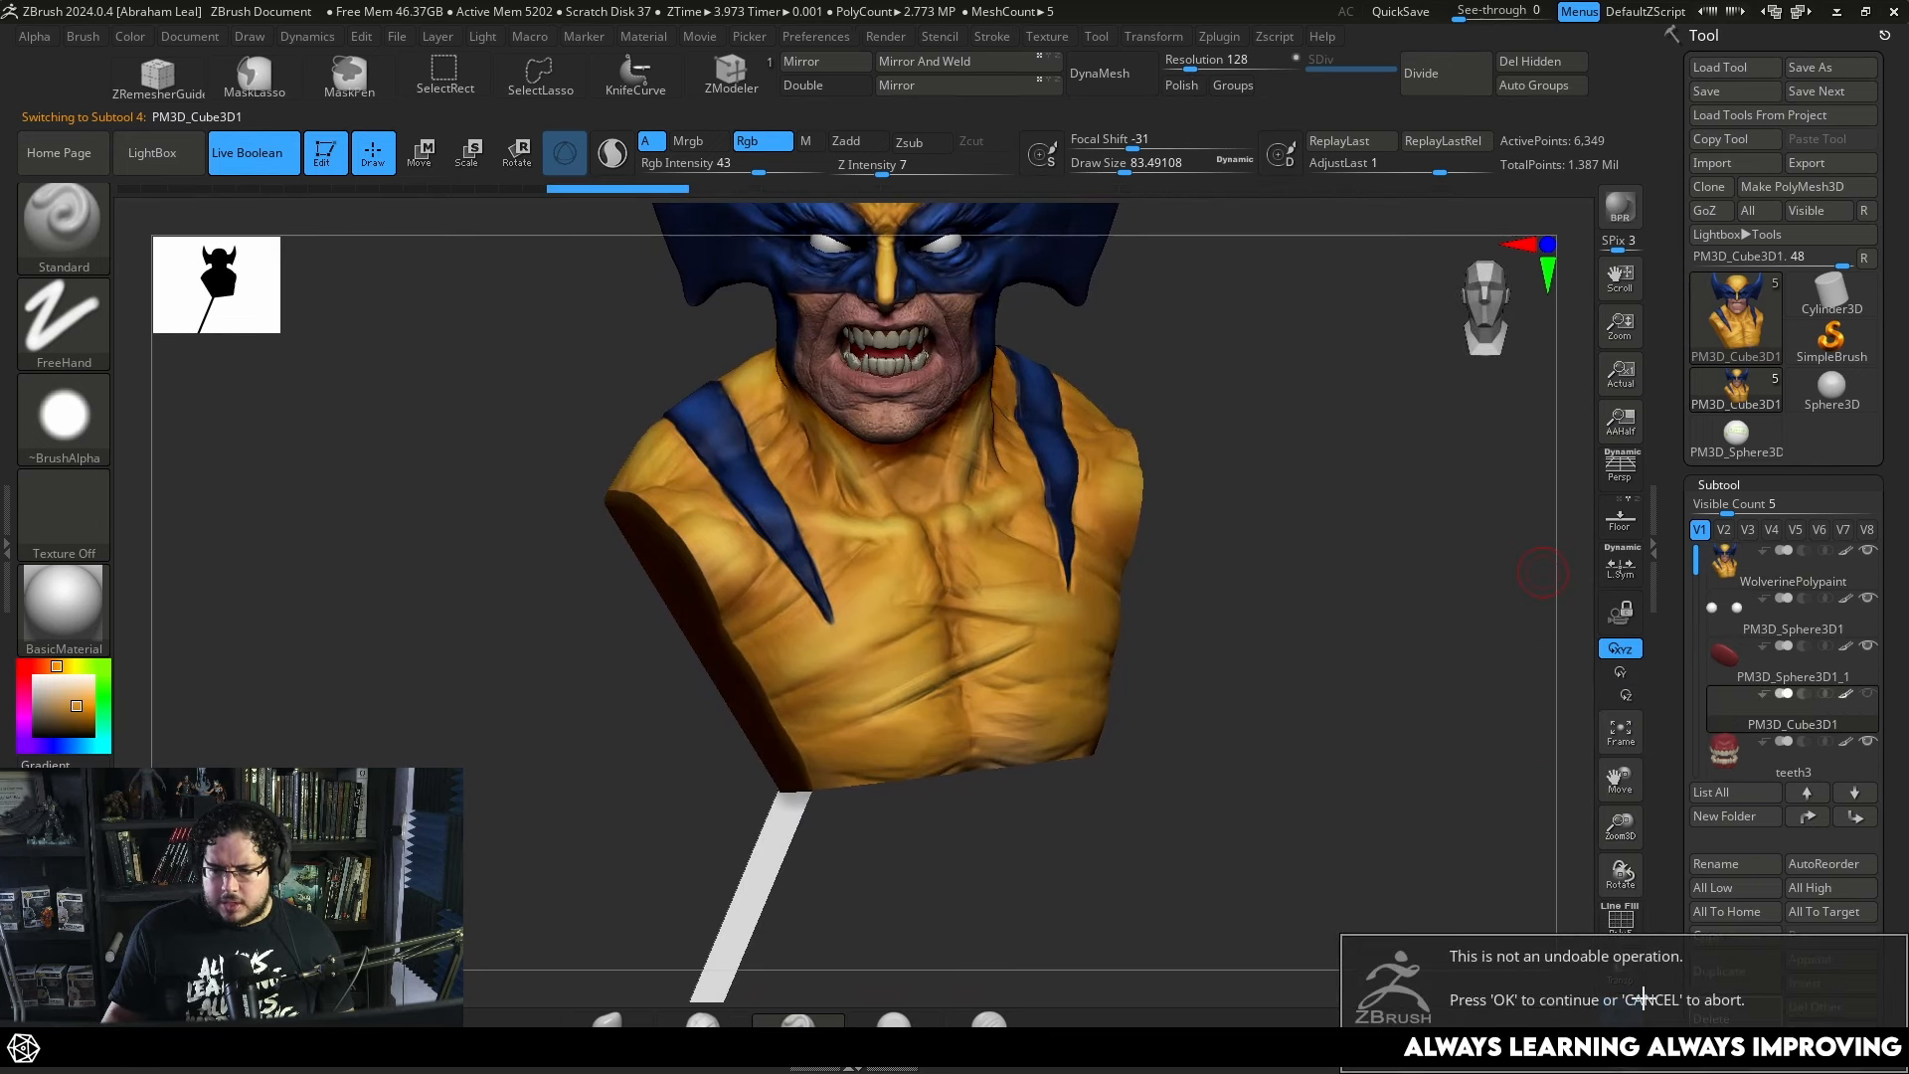
{"action": "left_click", "coordinate": [1435, 1042]}
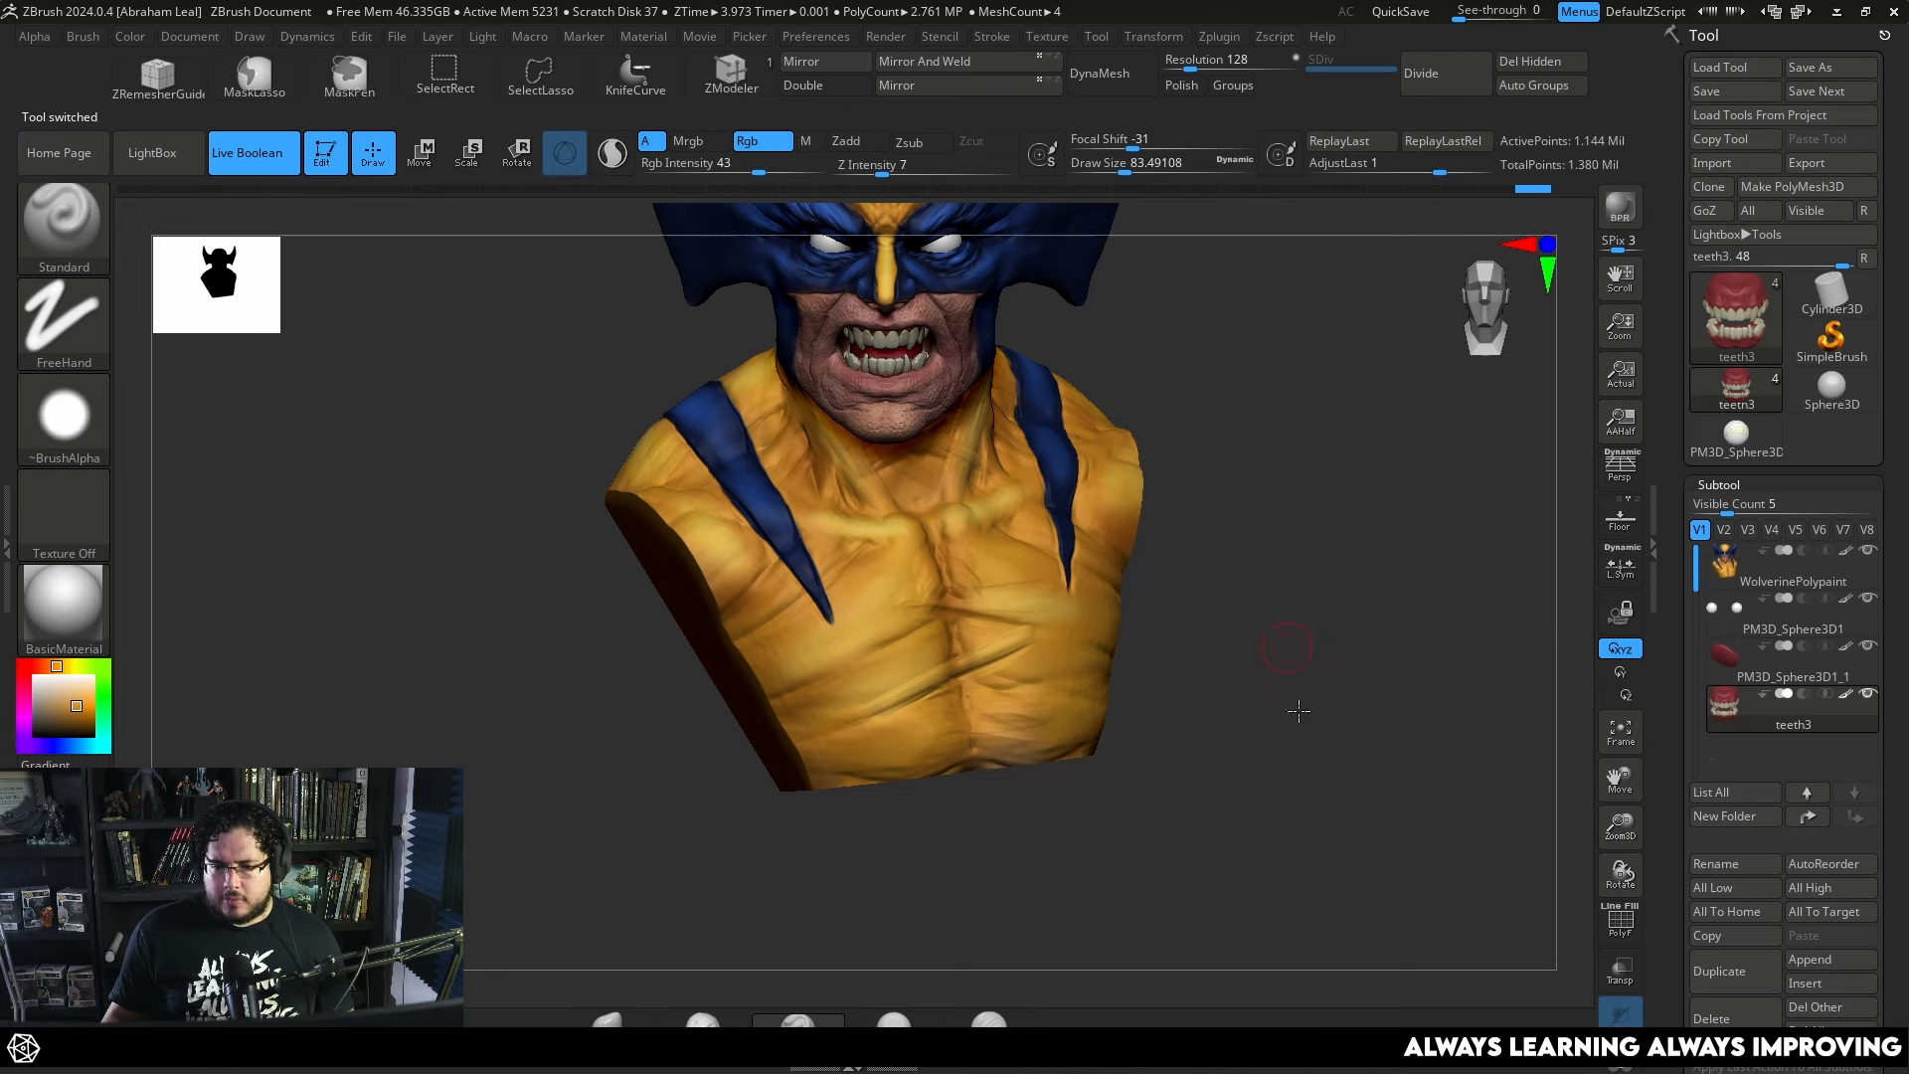
{"action": "left_click_drag", "start_coordinate": [1299, 710], "coordinate": [1234, 692]}
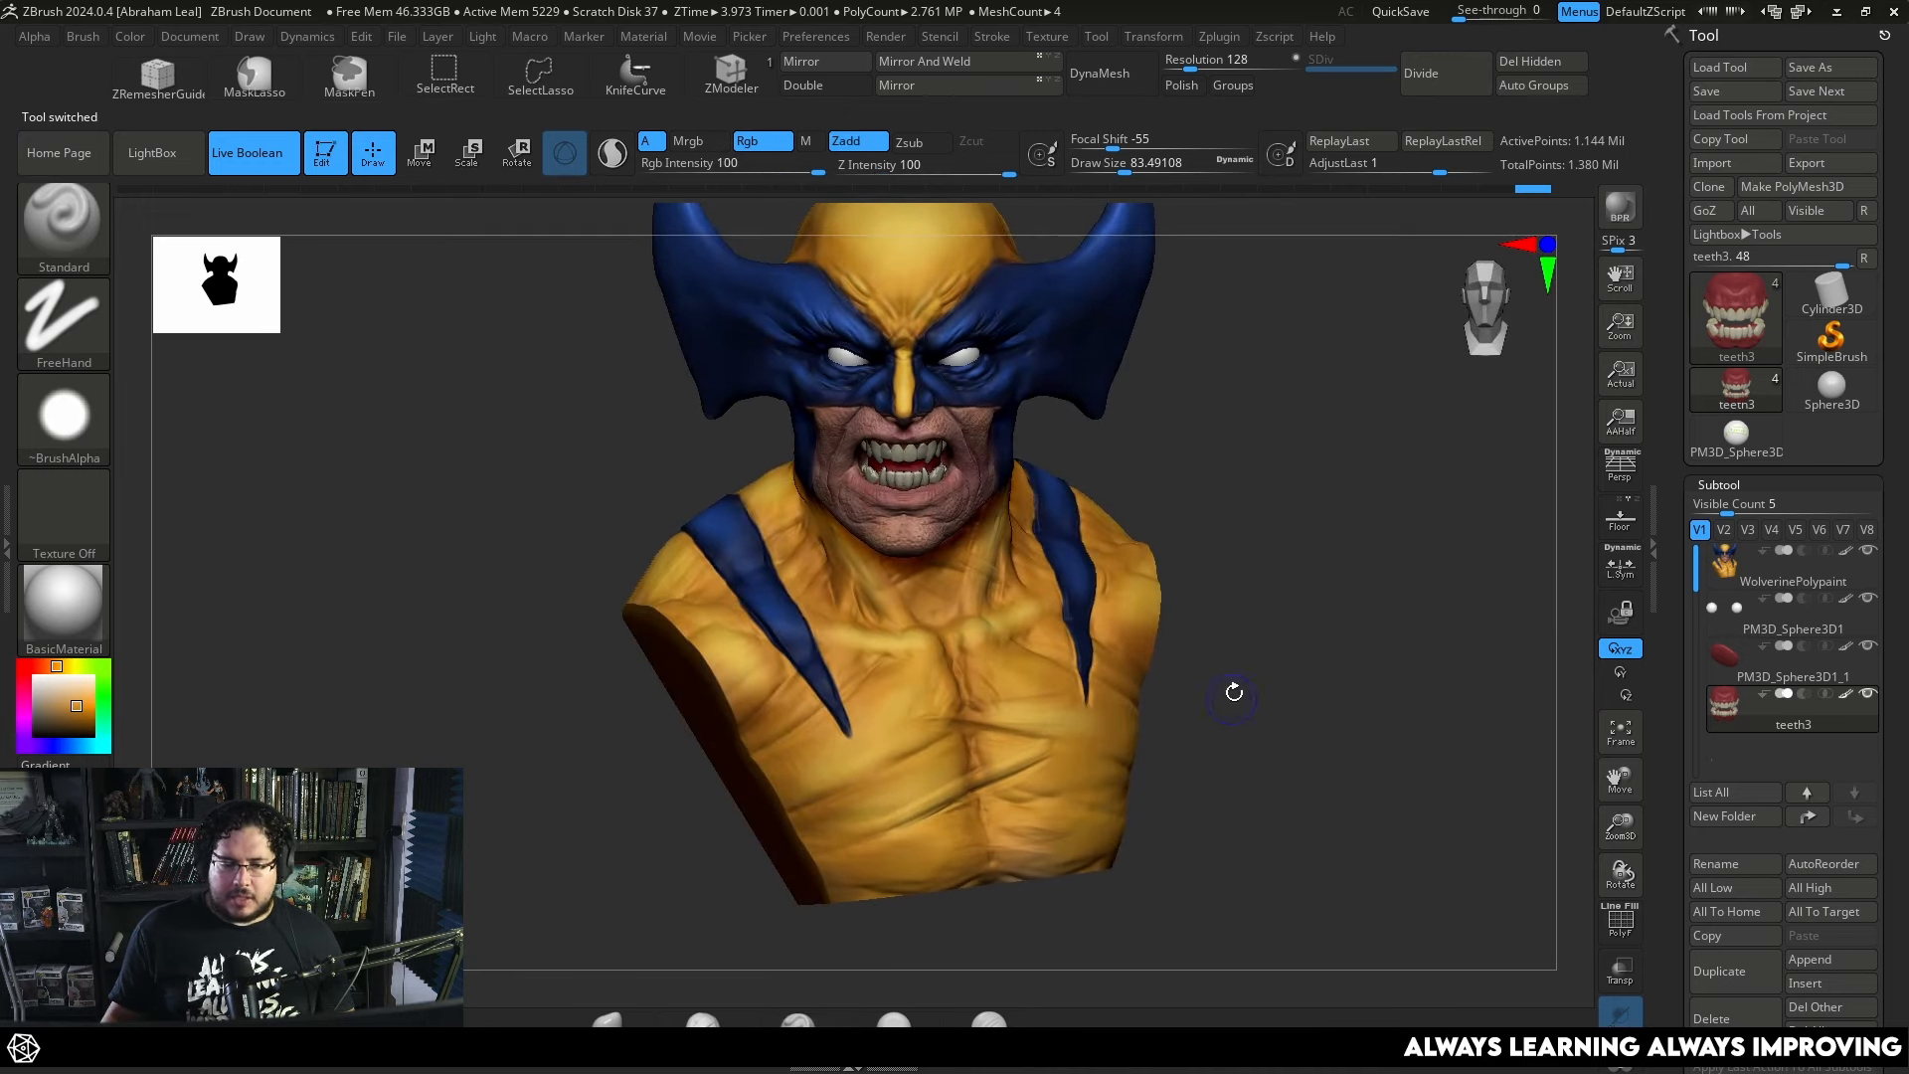
{"action": "left_click_drag", "start_coordinate": [1253, 524], "coordinate": [1353, 418], "text": "alt"}
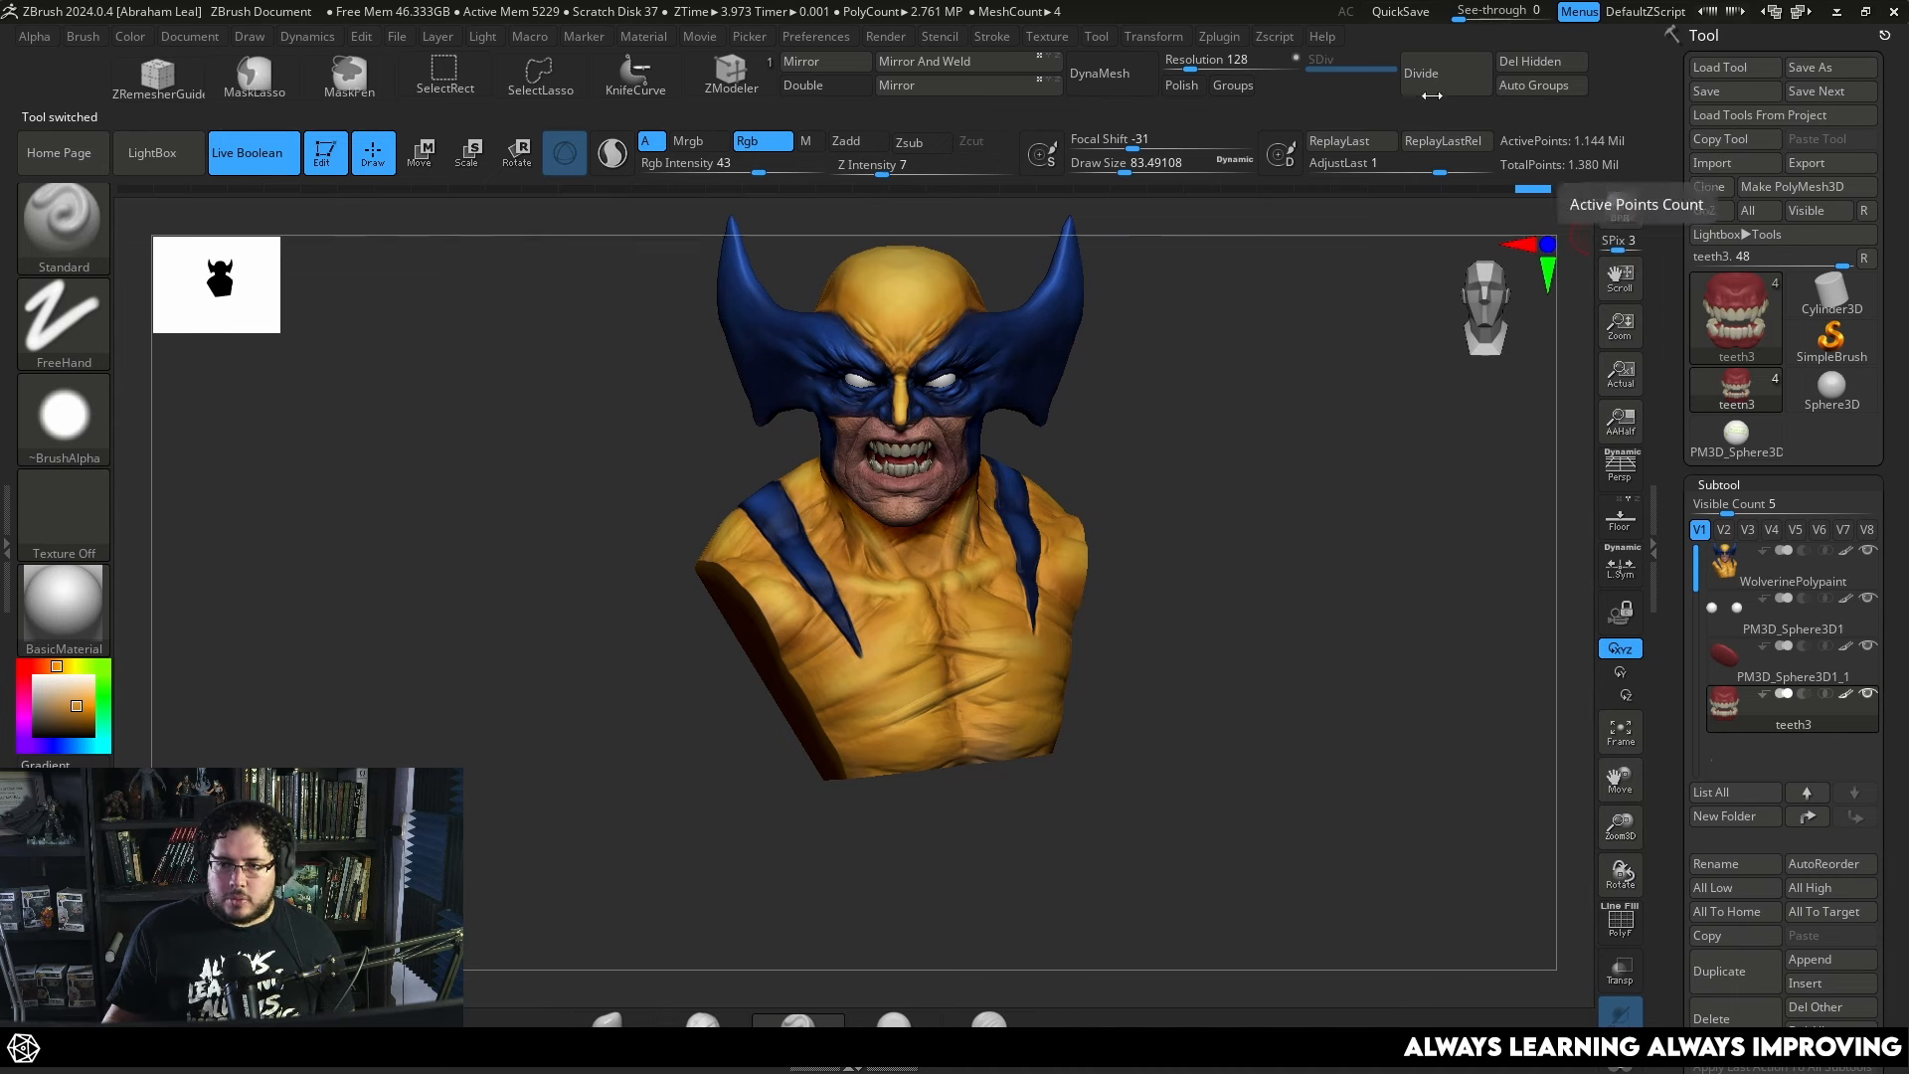
Export the visible subtools as a binary FBX file named WolverinePolypaint to the Desktop.
{"action": "left_click", "coordinate": [1221, 38]}
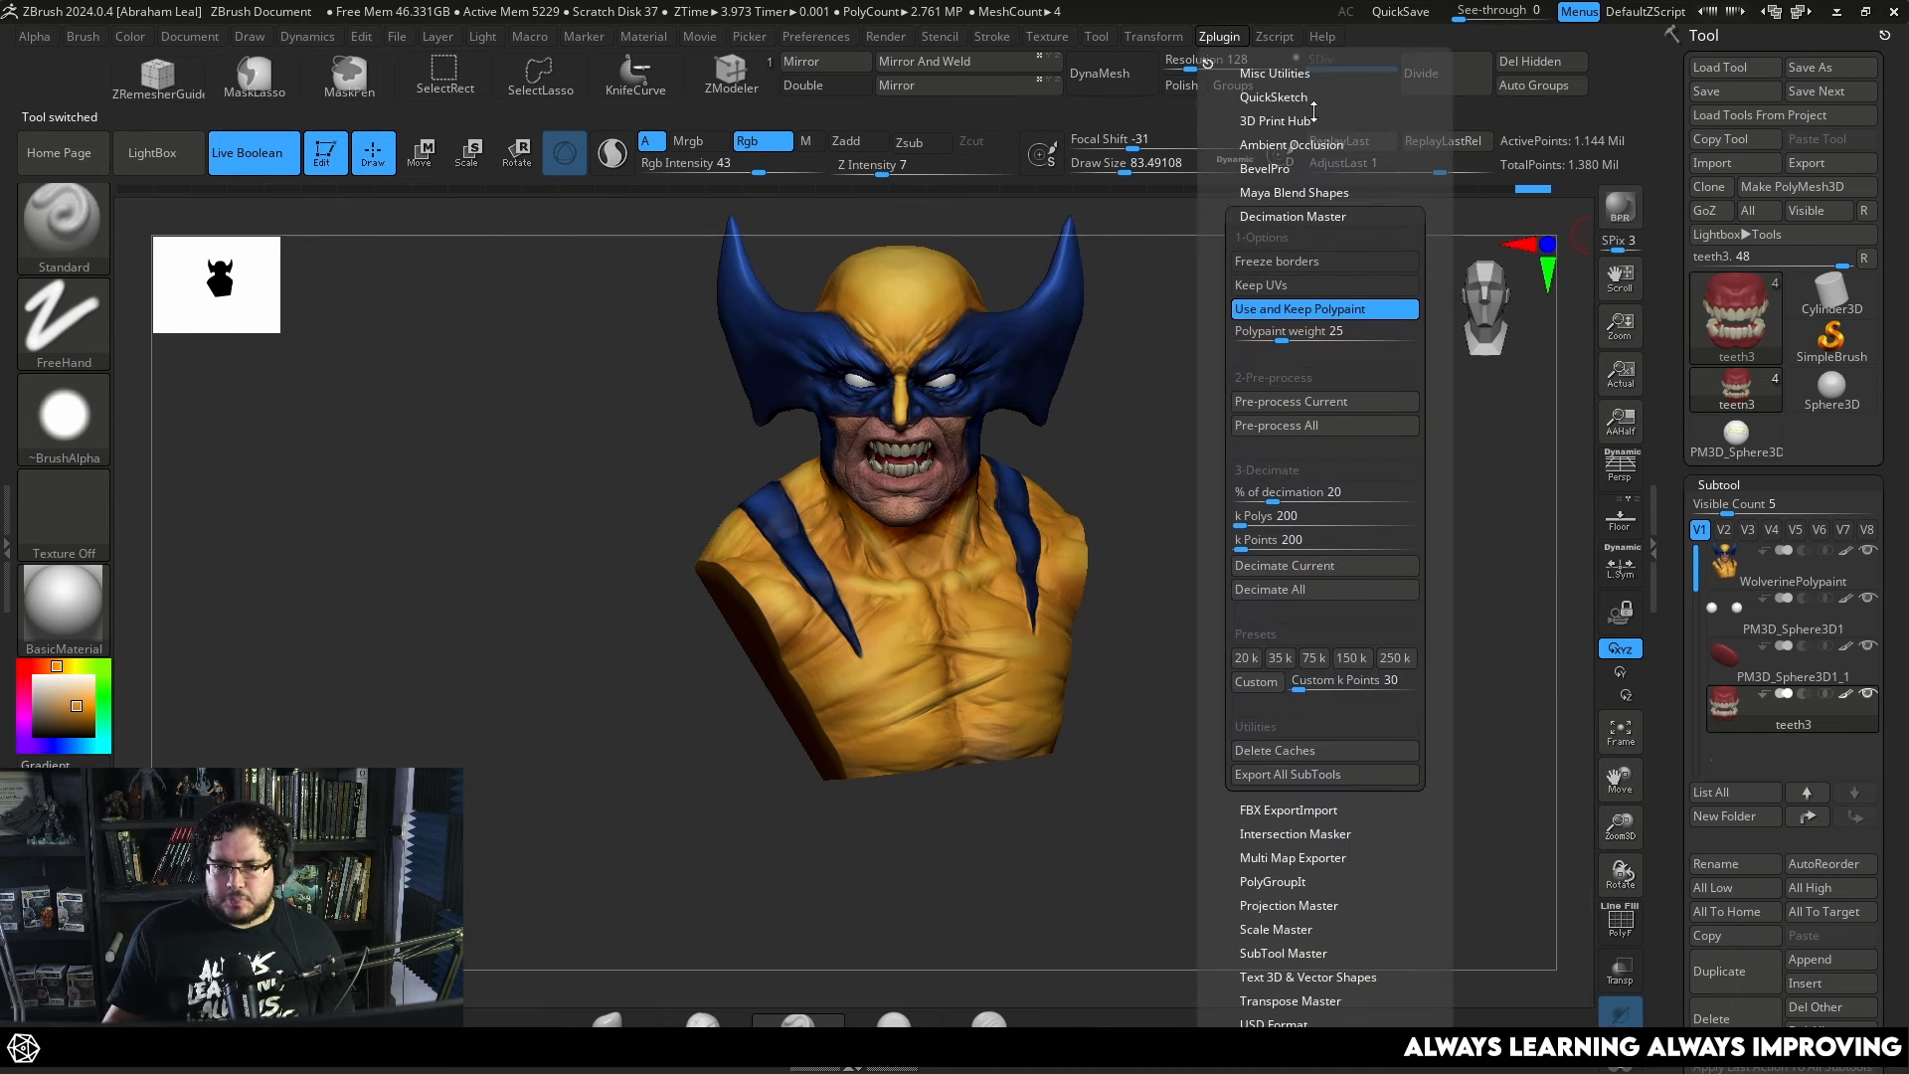
{"action": "left_click", "coordinate": [1288, 809]}
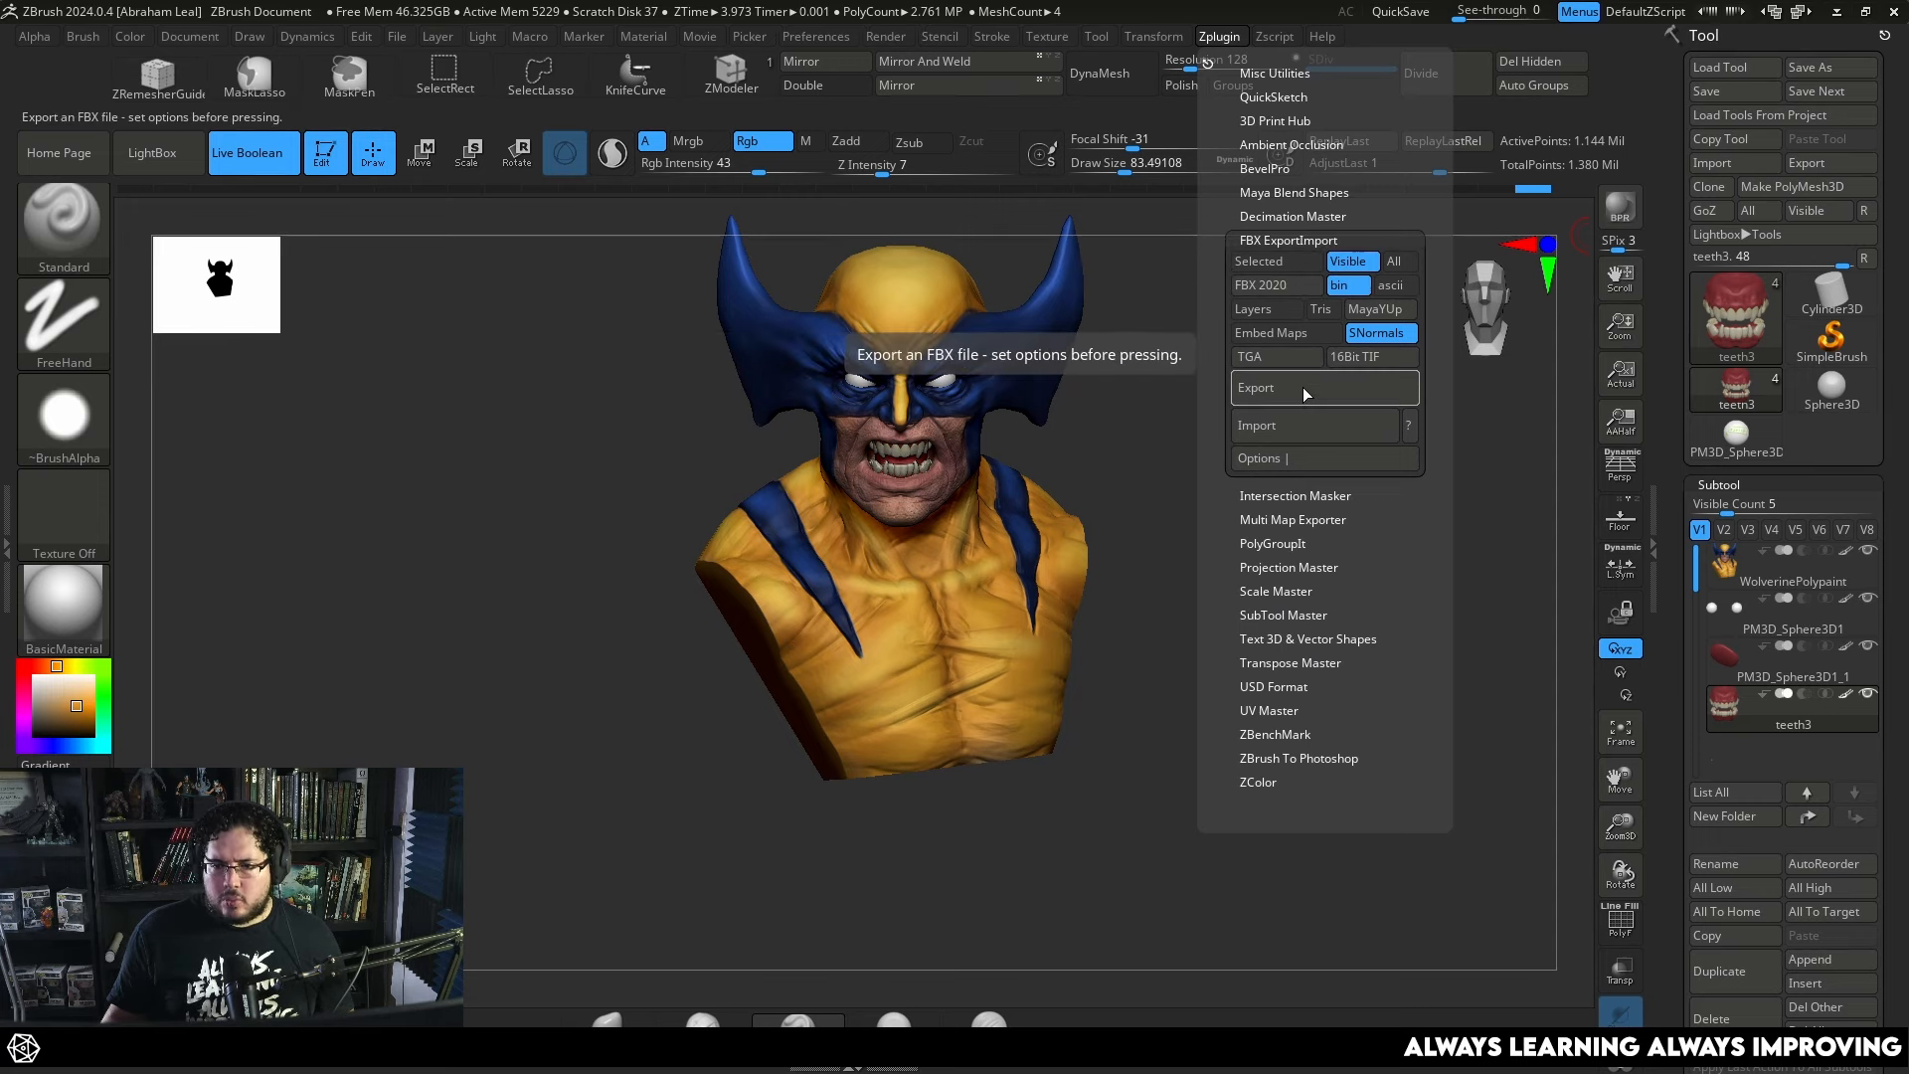
{"action": "left_click", "coordinate": [1326, 396]}
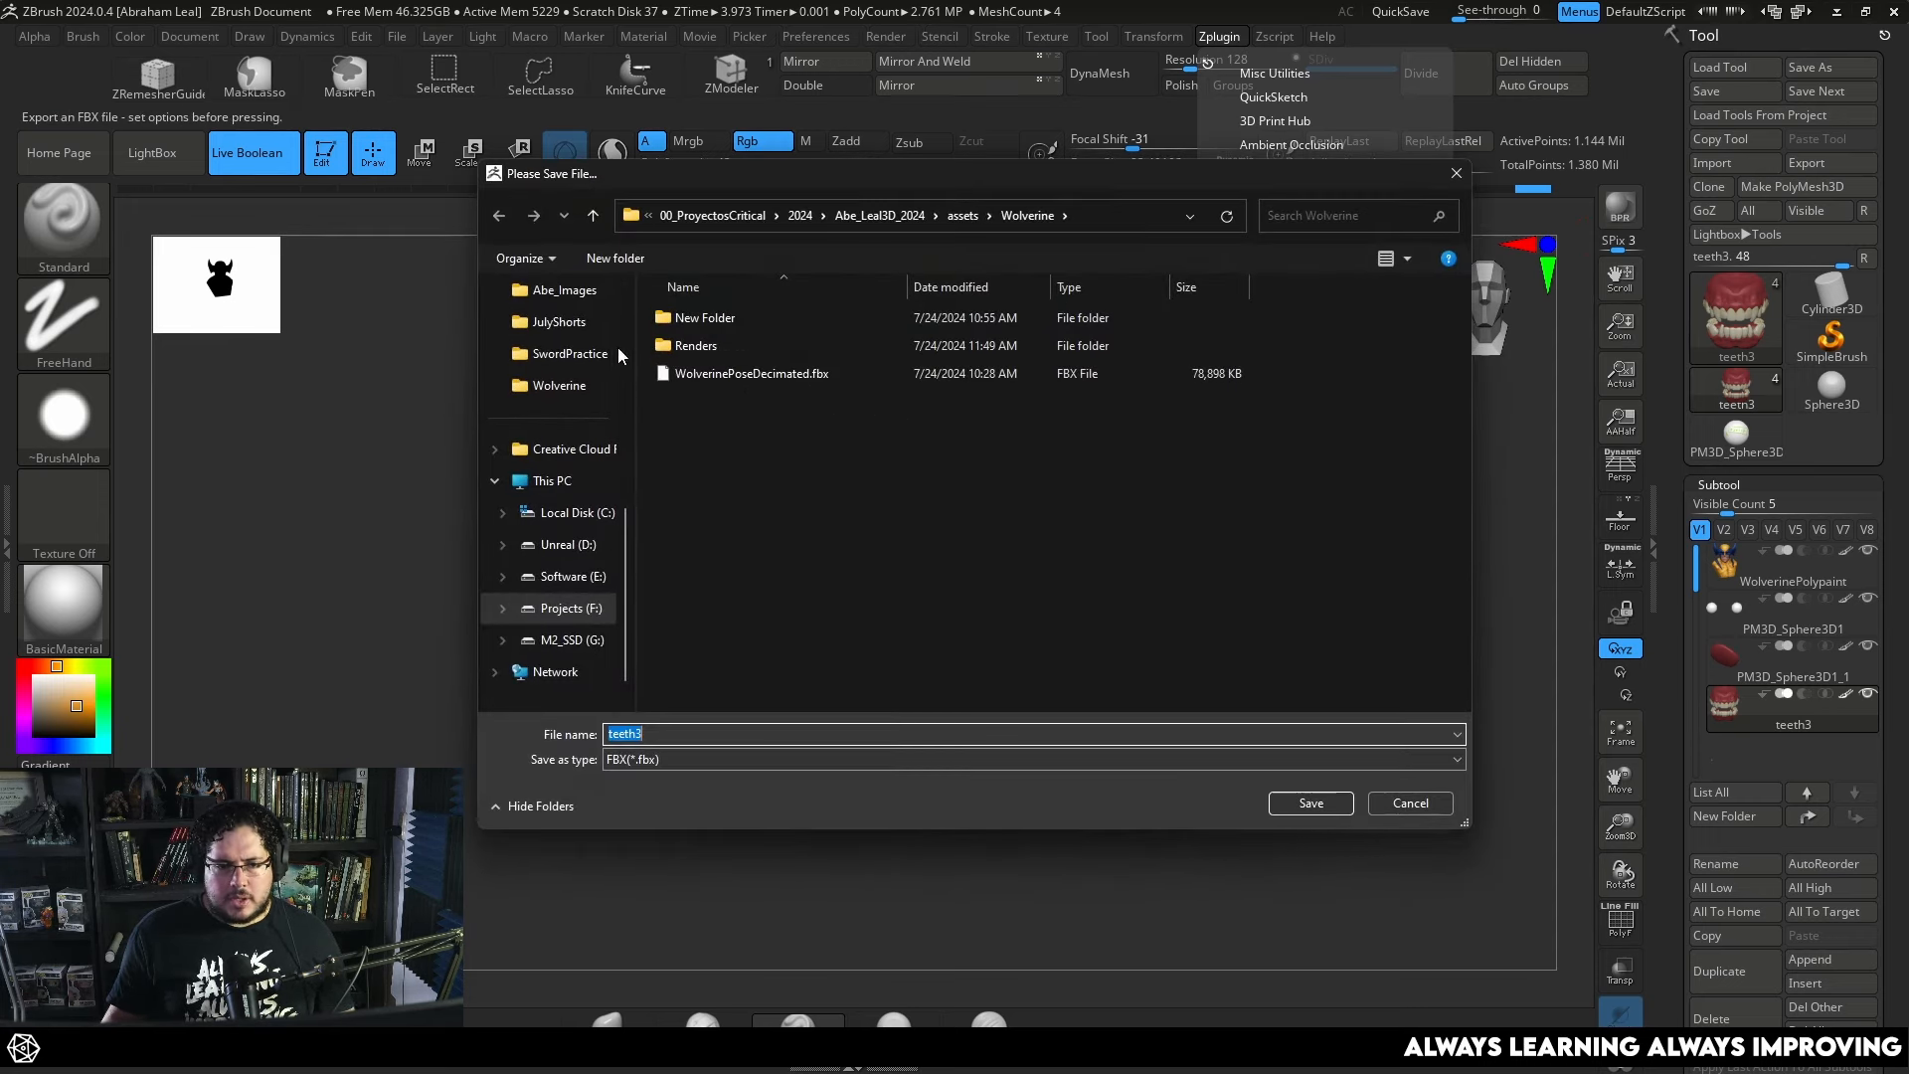
{"action": "left_click", "coordinate": [555, 423]}
{"action": "left_click", "coordinate": [654, 733]}
{"action": "key", "text": "Return"}
Switch to Marmoset Toolbag with an empty scene.
{"action": "key", "text": "super"}
{"action": "type", "text": "marm"}
{"action": "key", "text": "Return"}
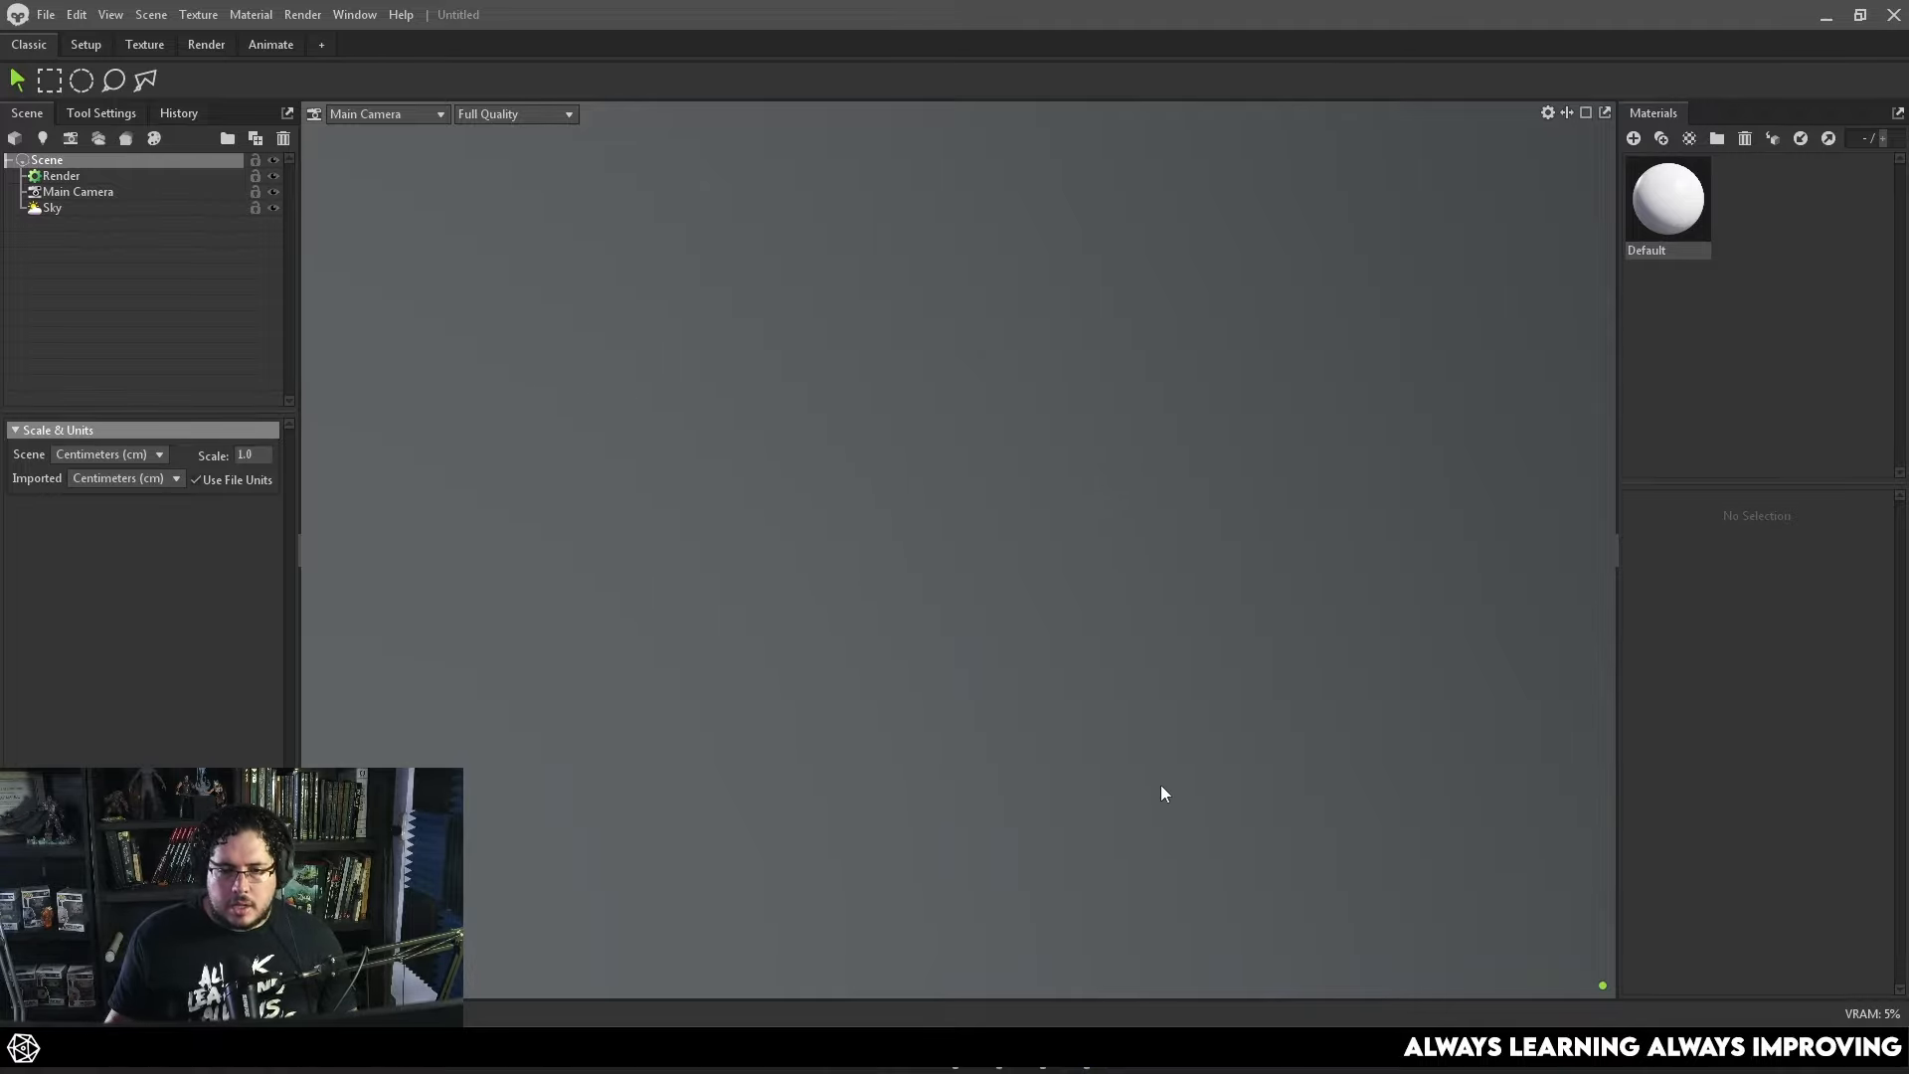
Import WolverinePolypaint.fbx from the Desktop folder into the scene and put the file window away.
{"action": "key", "text": "super+e"}
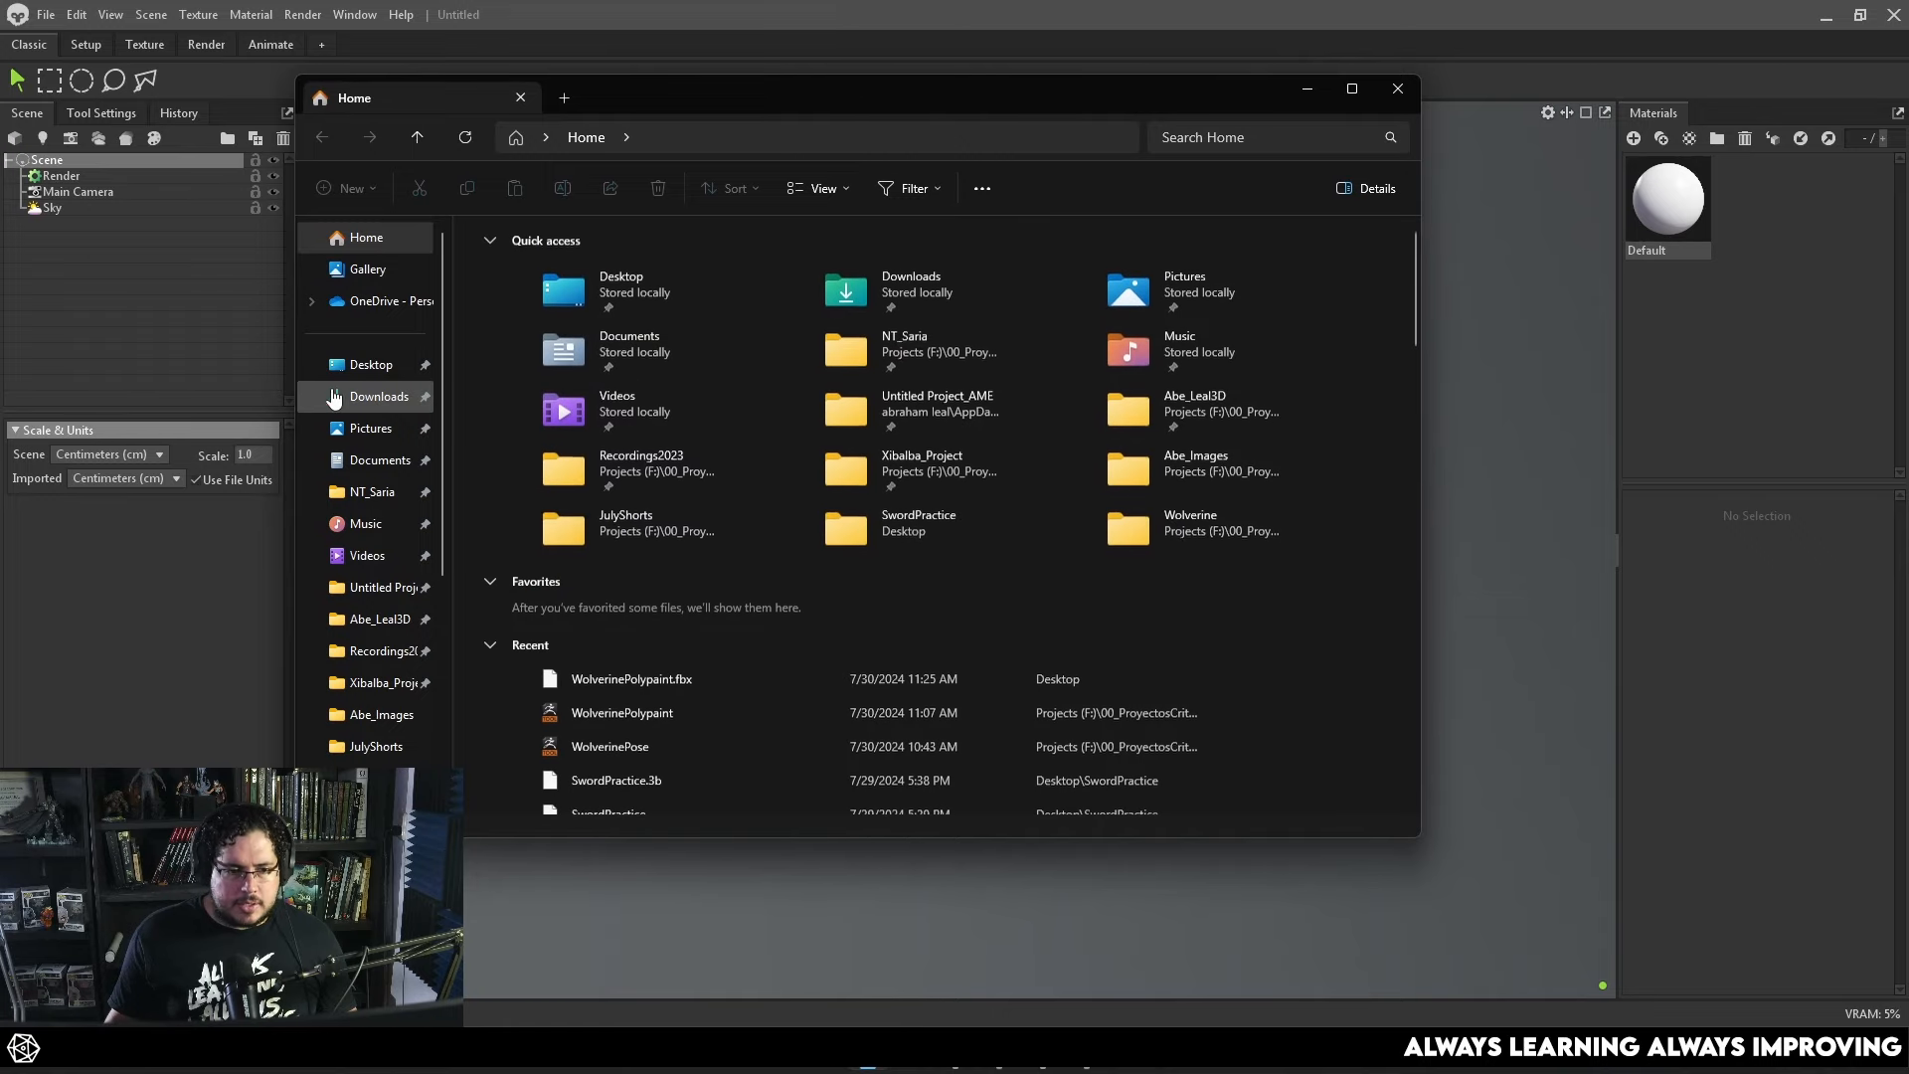
{"action": "left_click", "coordinate": [358, 365]}
{"action": "scroll", "coordinate": [1009, 454], "scroll_direction": "down", "scroll_amount": 5}
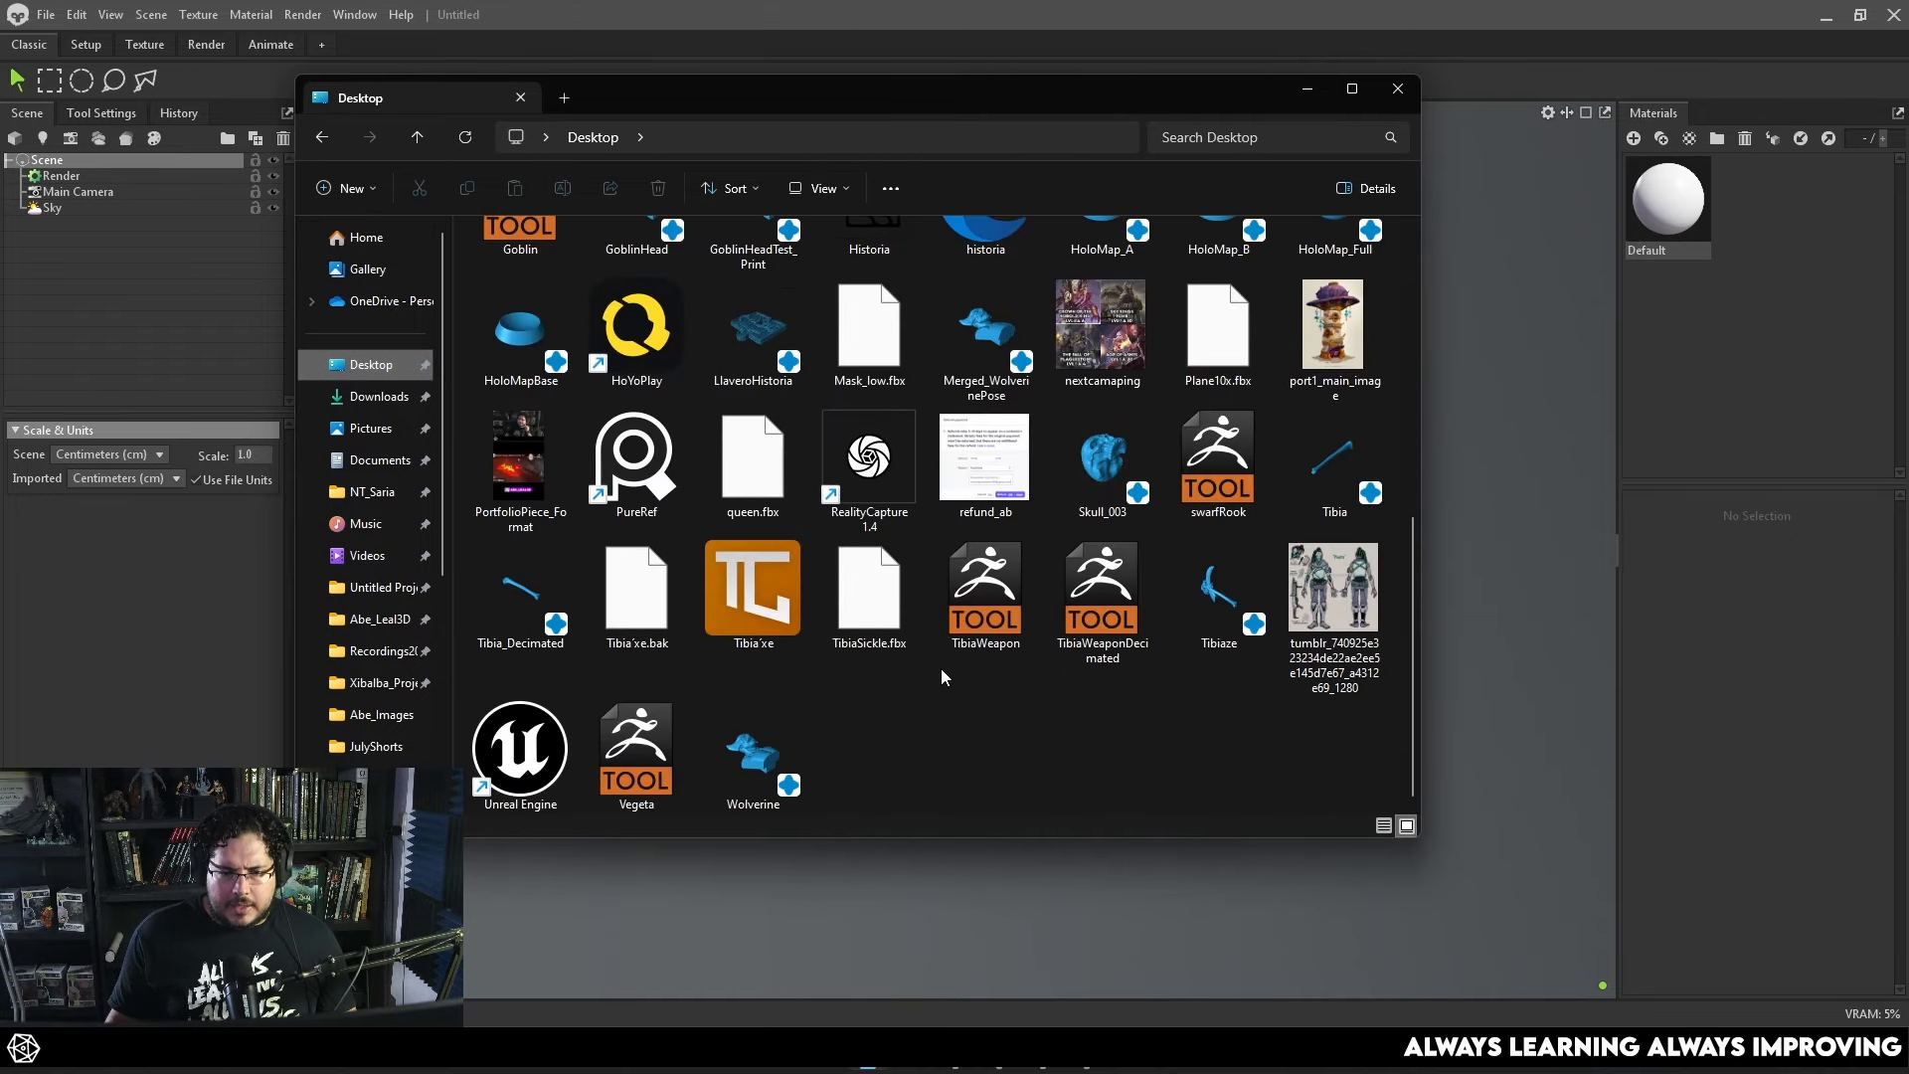
{"action": "left_click_drag", "start_coordinate": [898, 743], "coordinate": [1499, 644]}
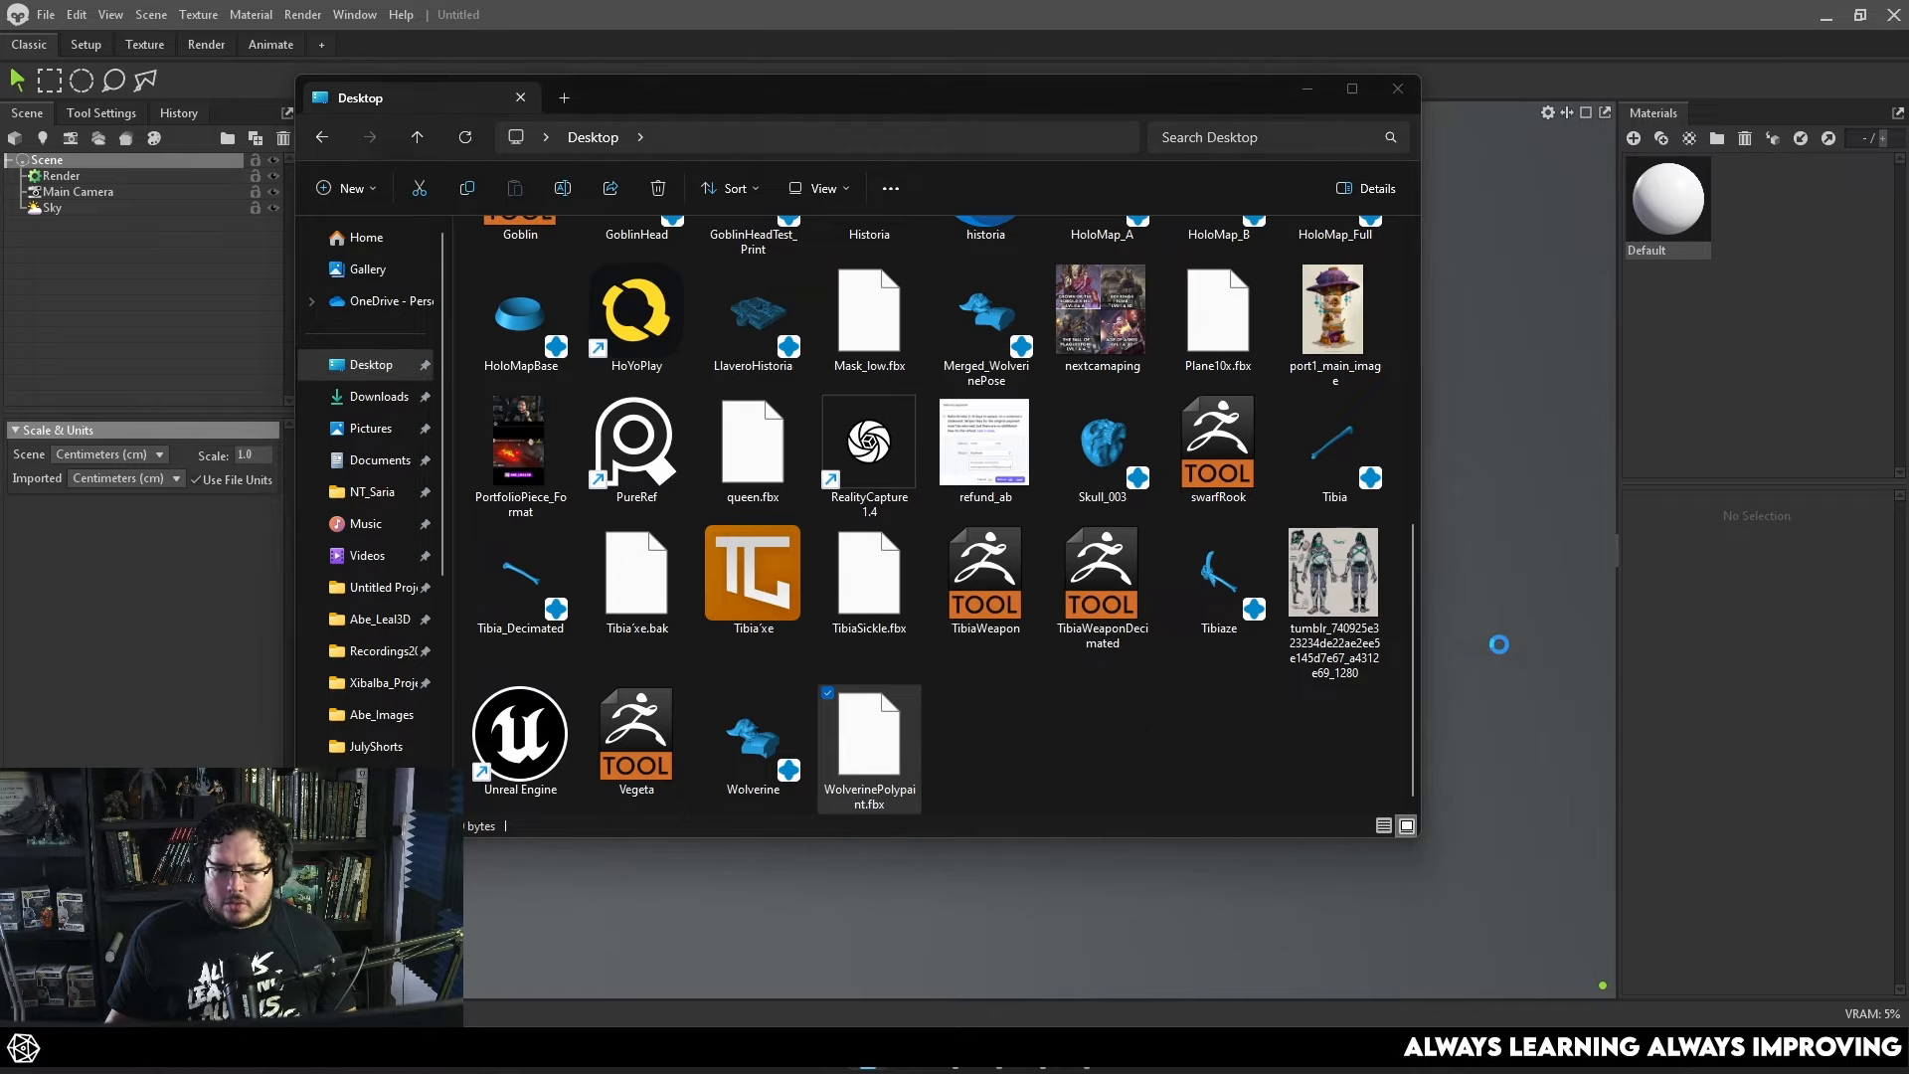
{"action": "left_click", "coordinate": [1310, 91]}
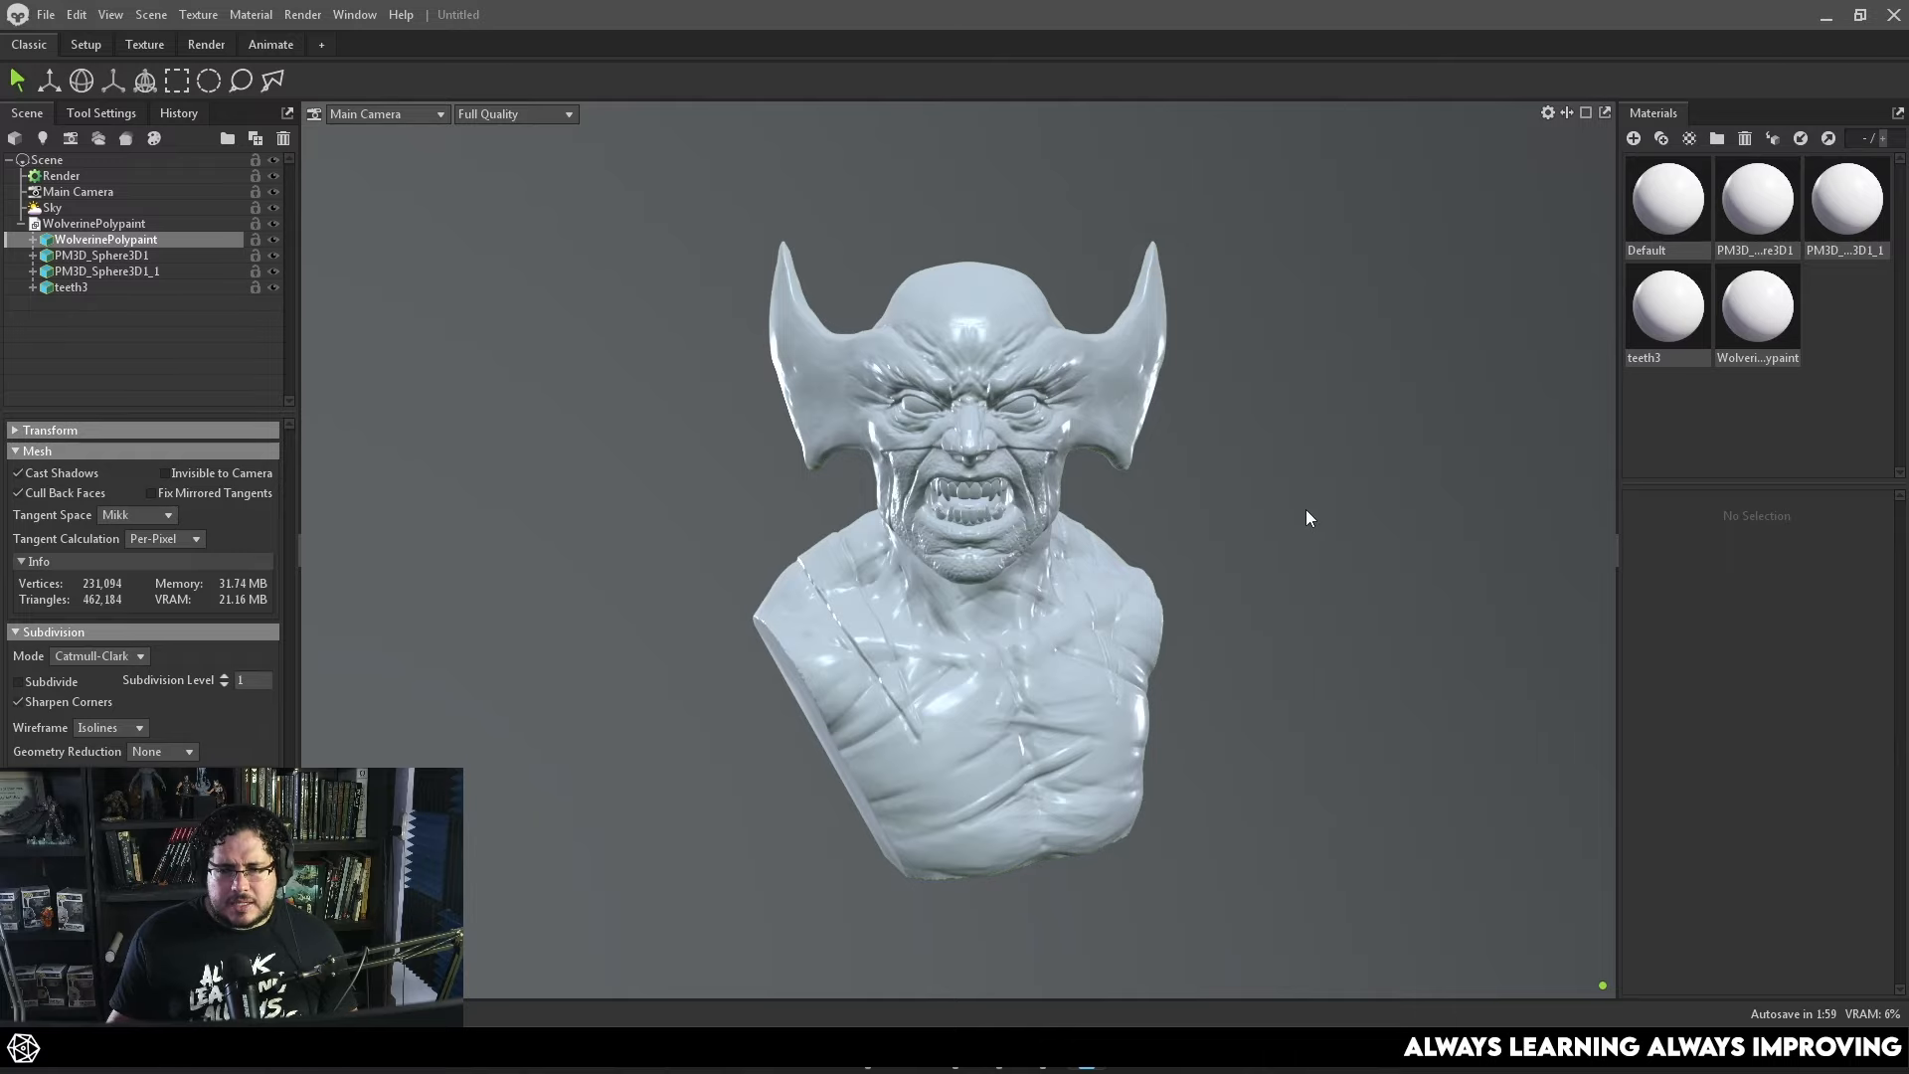
Examine the imported bust up close and frame the WolverinePolypaint mesh in the viewport.
{"action": "left_click", "coordinate": [1201, 517]}
{"action": "mouse_move", "coordinate": [1201, 517]}
{"action": "left_mouse_down"}
{"action": "mouse_move", "coordinate": [1221, 510]}
{"action": "mouse_move", "coordinate": [1202, 541]}
{"action": "left_mouse_up"}
{"action": "scroll", "coordinate": [1202, 541], "scroll_direction": "up", "scroll_amount": 3}
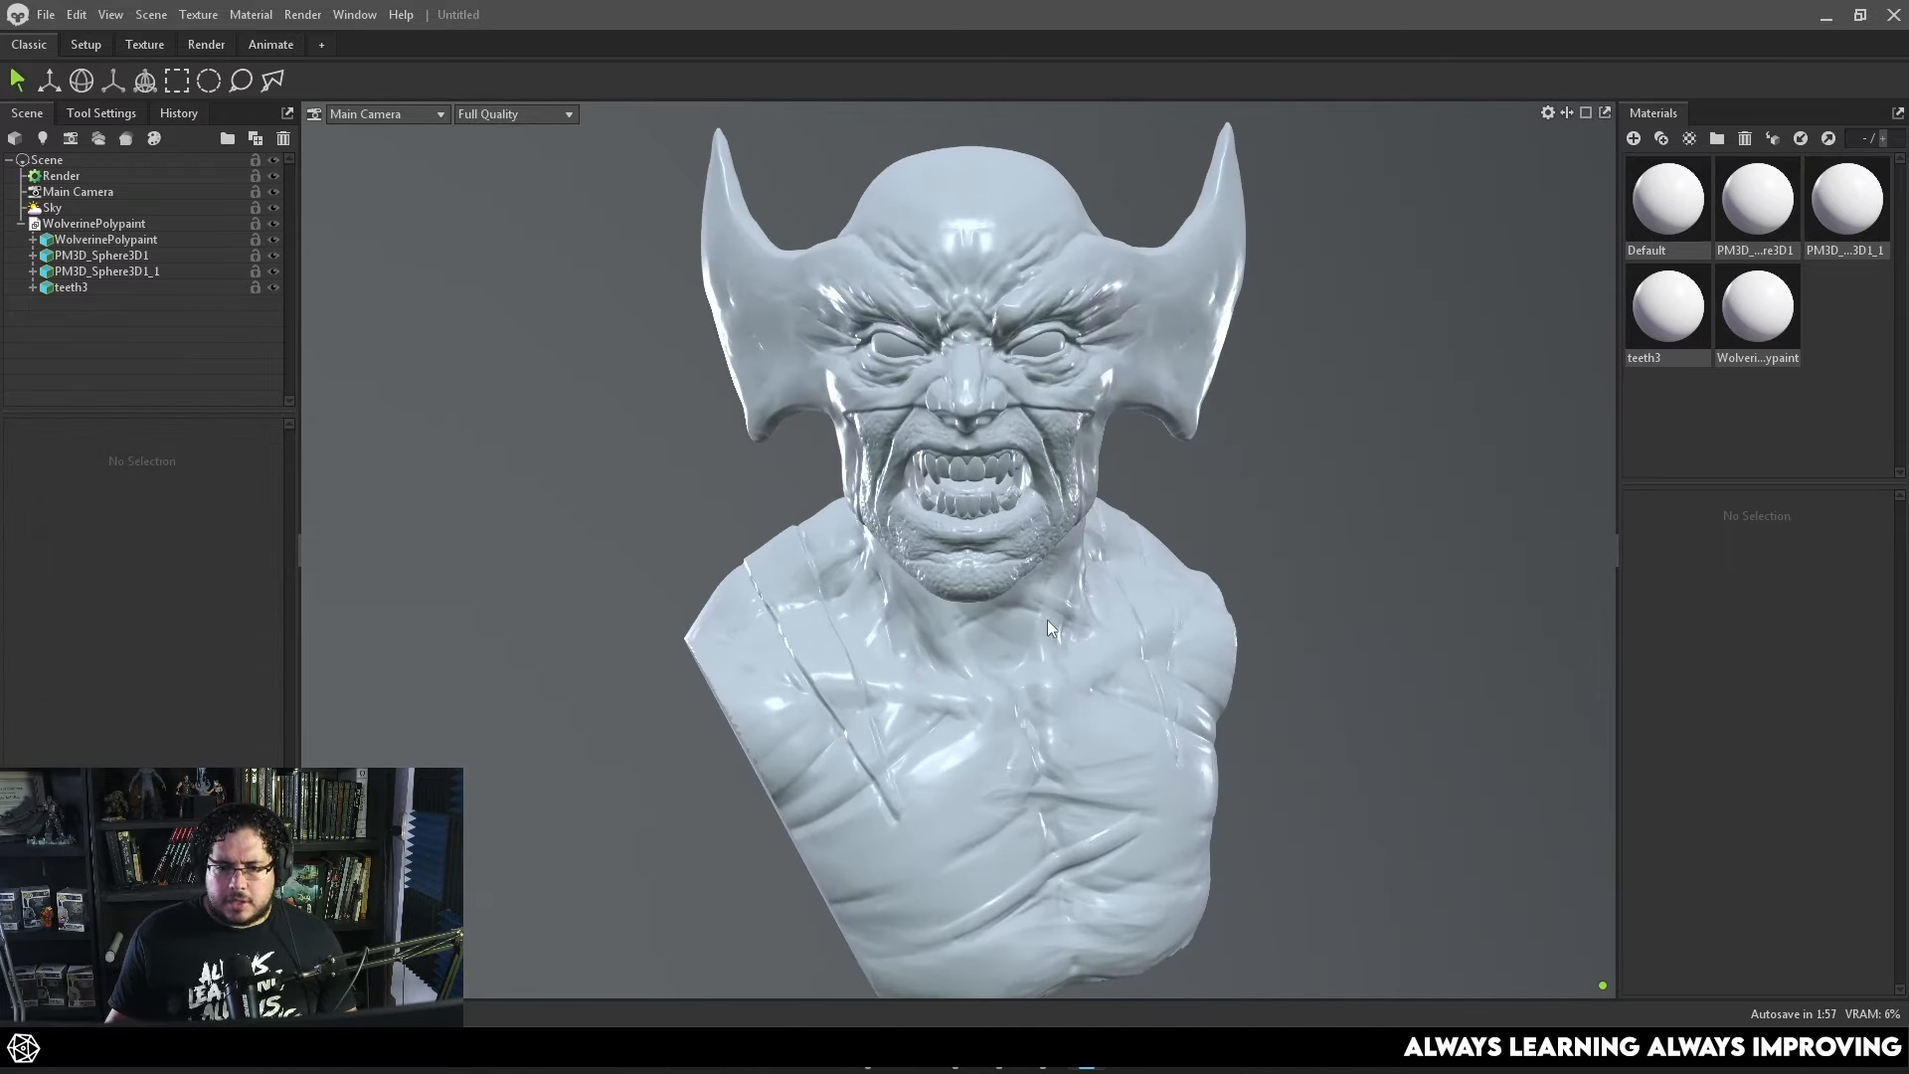
{"action": "left_click", "coordinate": [1047, 622]}
{"action": "key", "text": "f"}
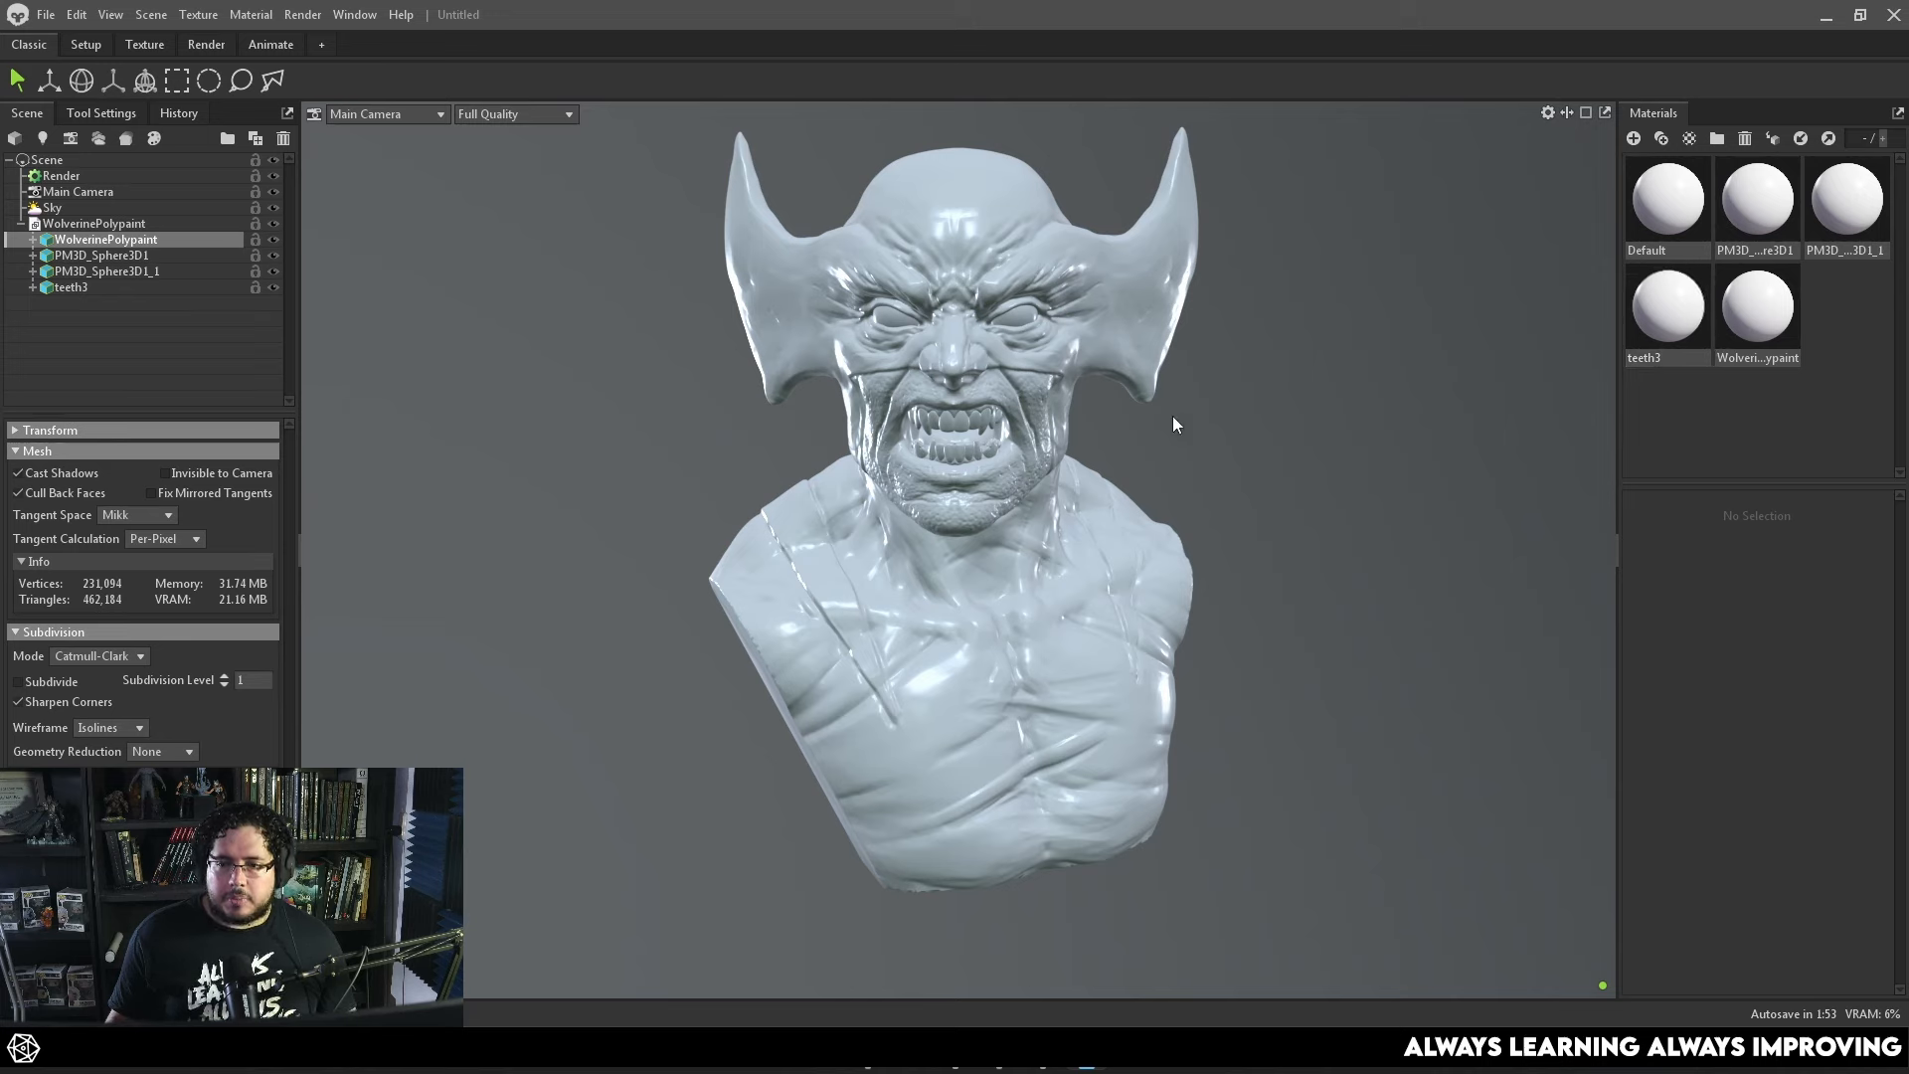
Adjust the albedo color of the PM3D_Sphere3D1 material used on the eyes.
{"action": "left_click", "coordinate": [1757, 199]}
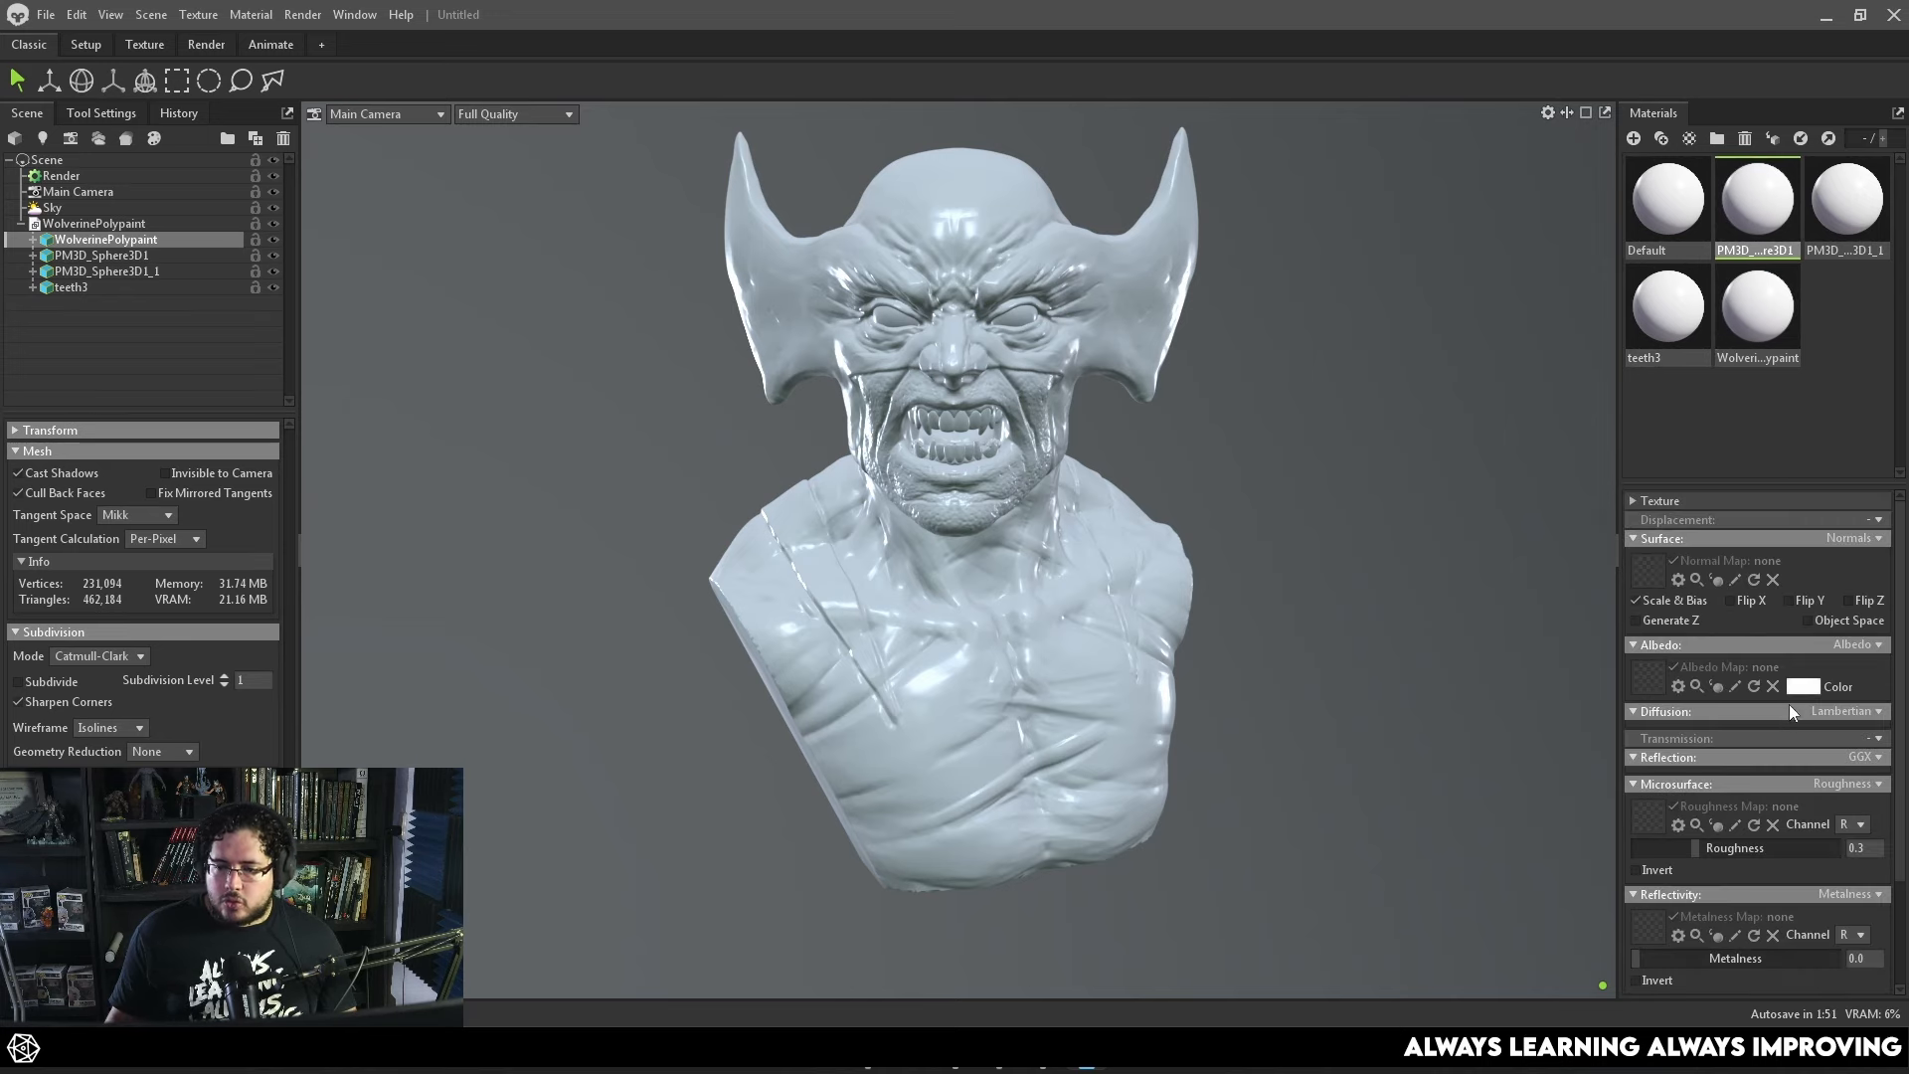
{"action": "left_click", "coordinate": [1802, 686]}
{"action": "left_click_drag", "start_coordinate": [820, 525], "coordinate": [788, 499]}
{"action": "left_click", "coordinate": [1163, 420]}
Set the WolverinePolypaint material's albedo mode to Vertex Color to display the polypaint.
{"action": "left_click", "coordinate": [1757, 307]}
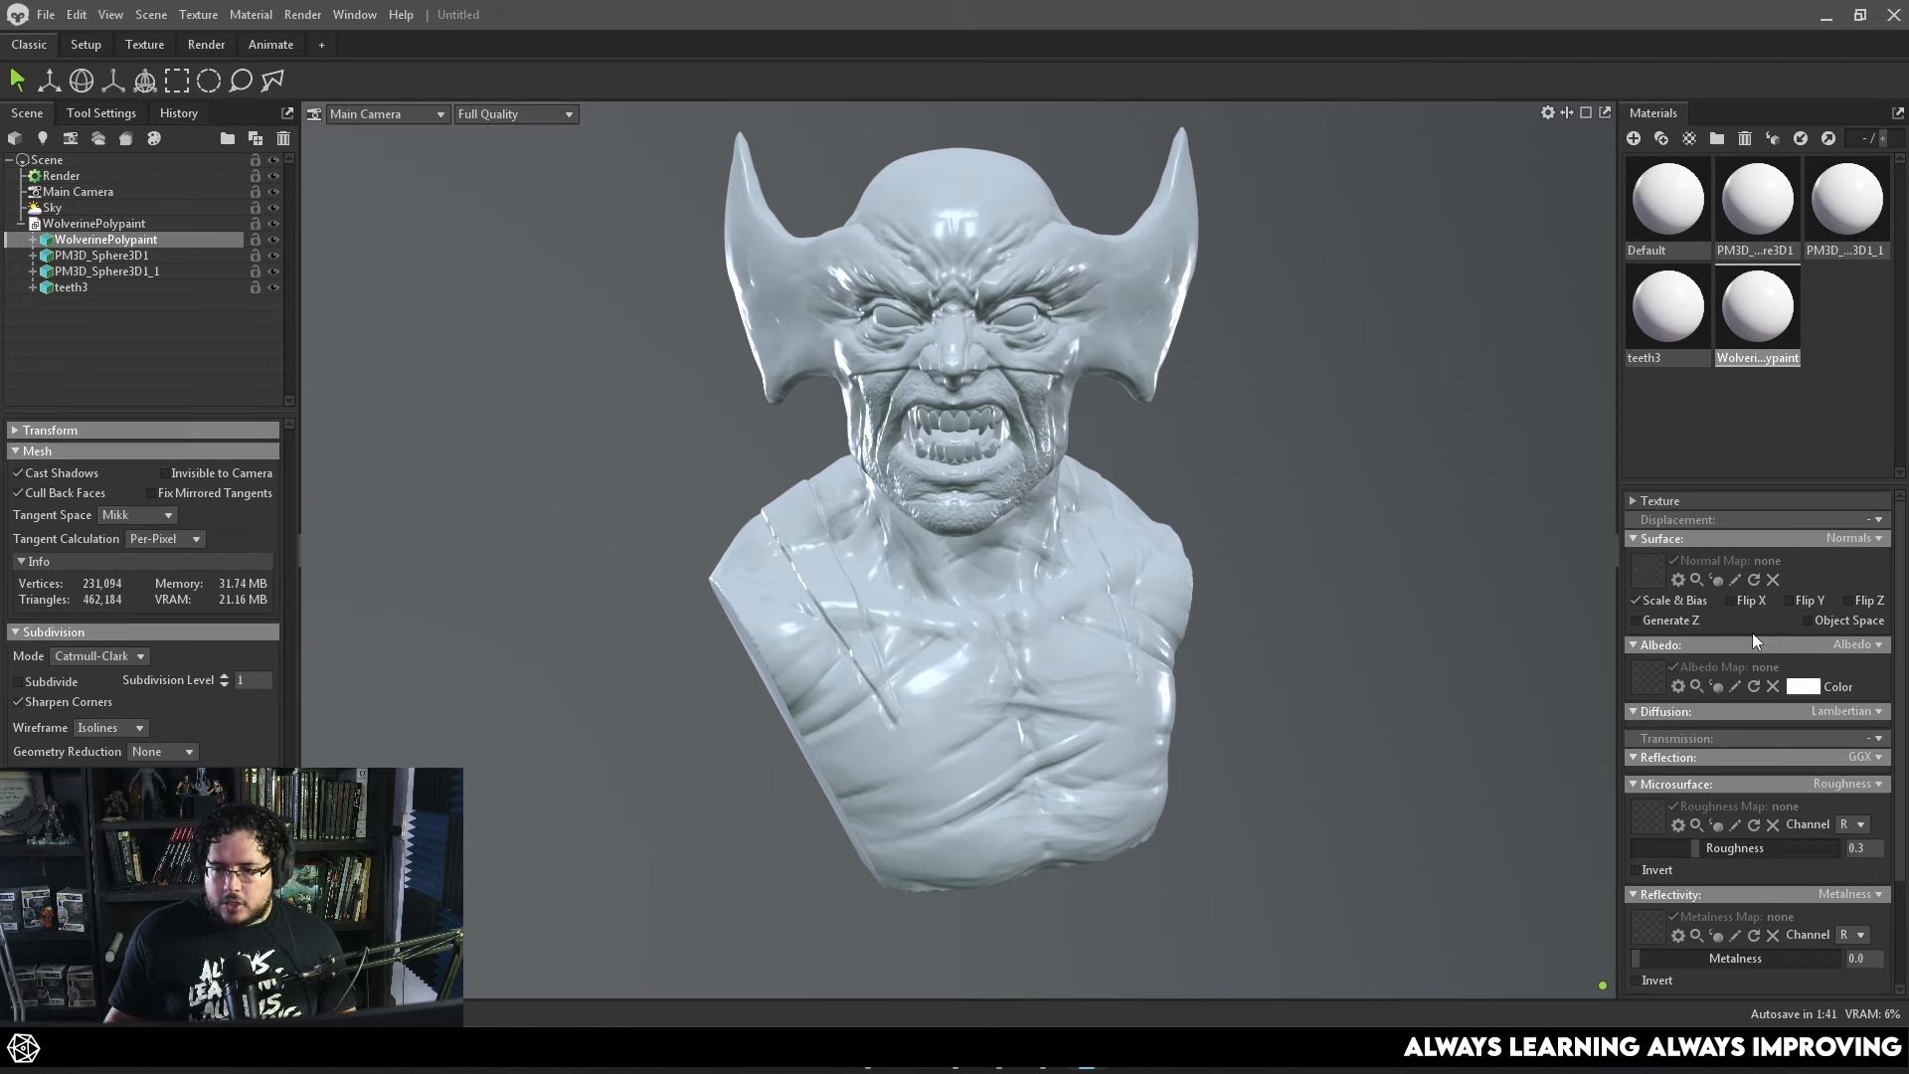
{"action": "left_click", "coordinate": [1871, 712]}
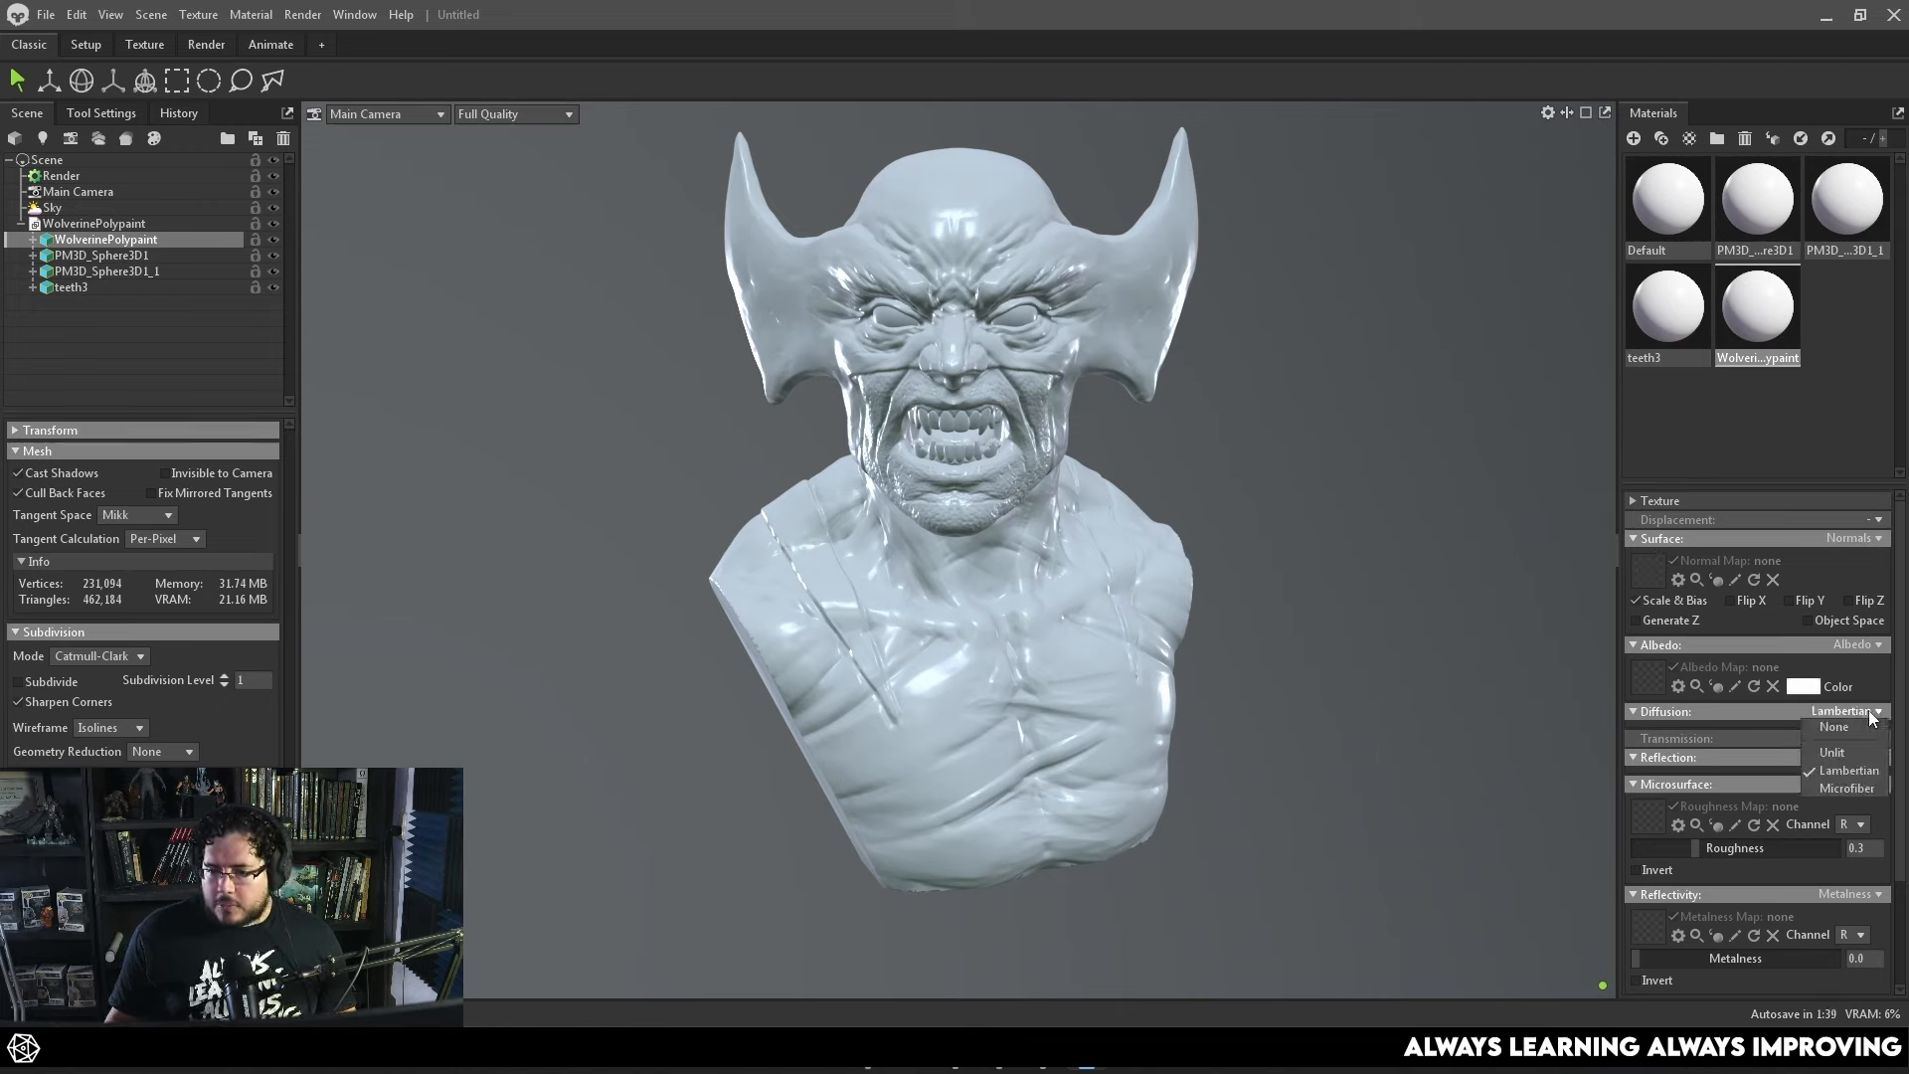
{"action": "left_click", "coordinate": [1872, 716]}
{"action": "left_click", "coordinate": [1854, 644]}
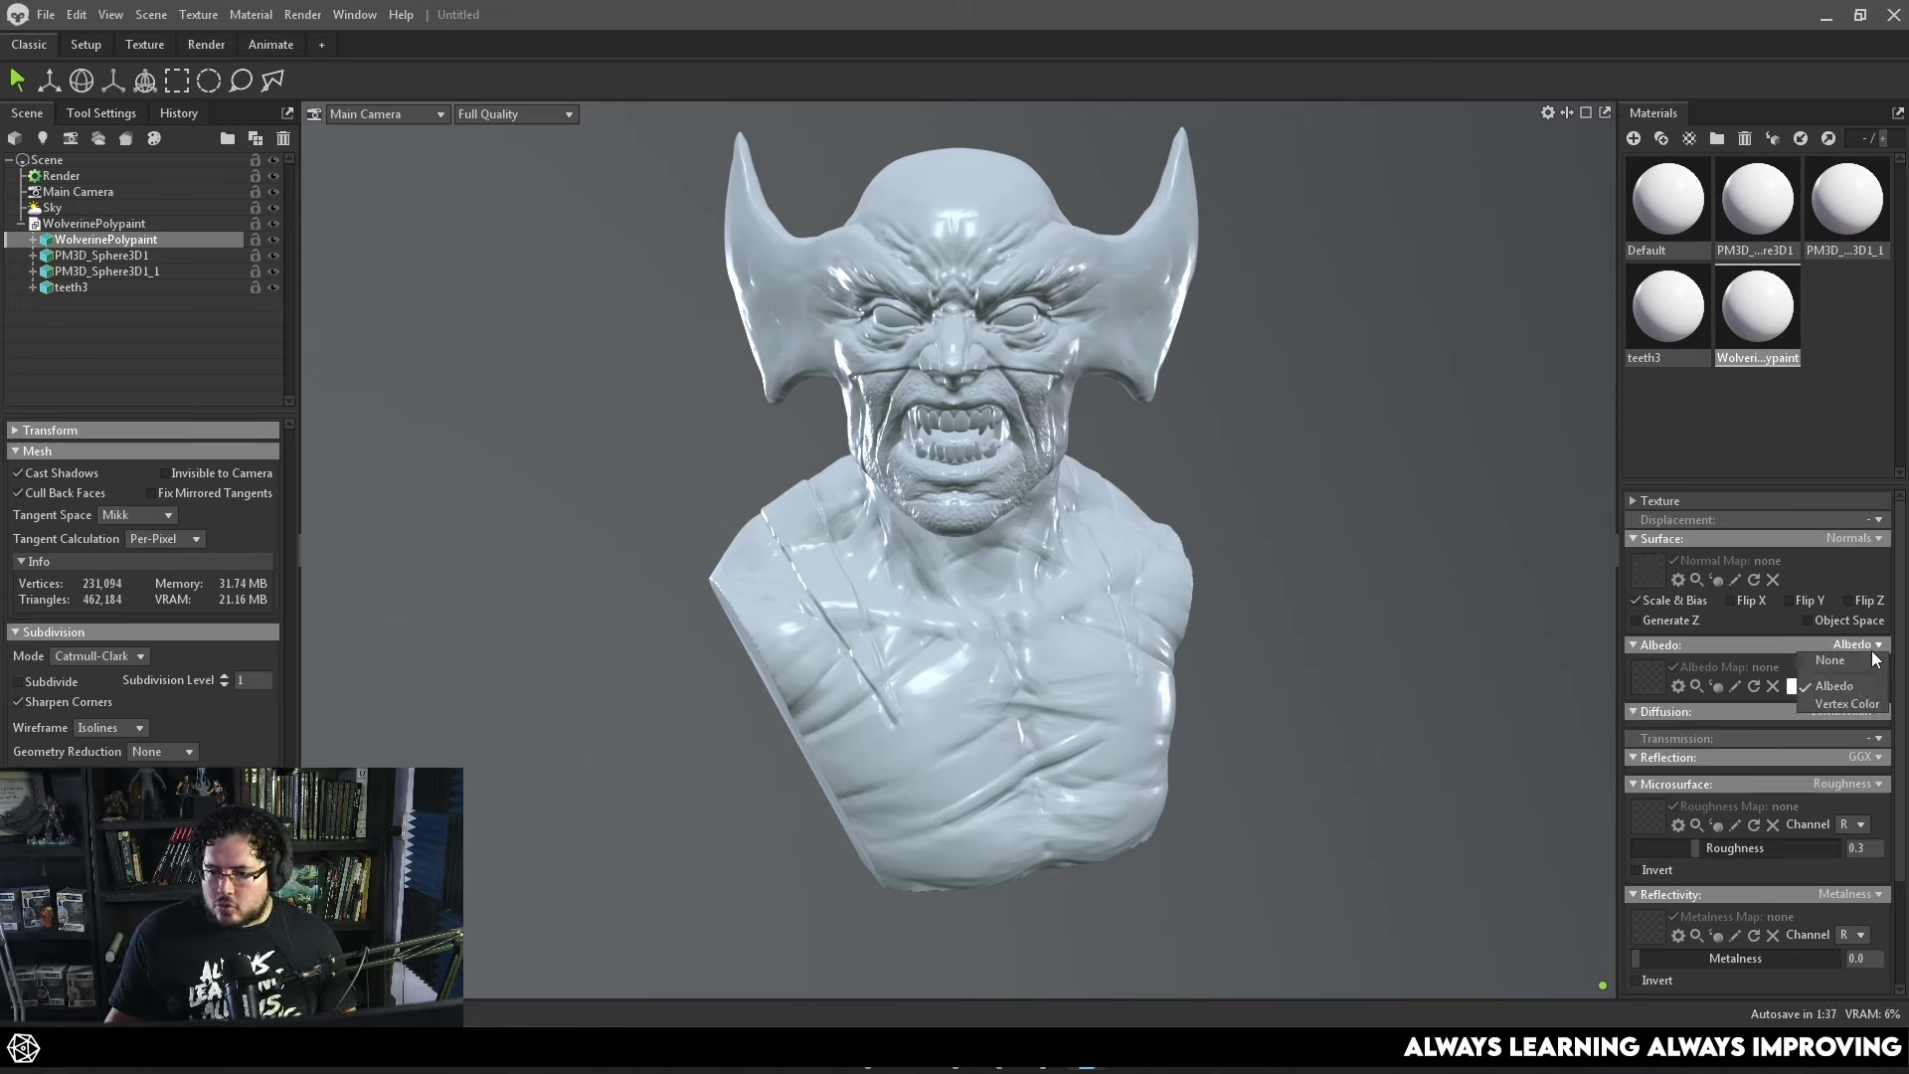
{"action": "left_click", "coordinate": [1851, 704]}
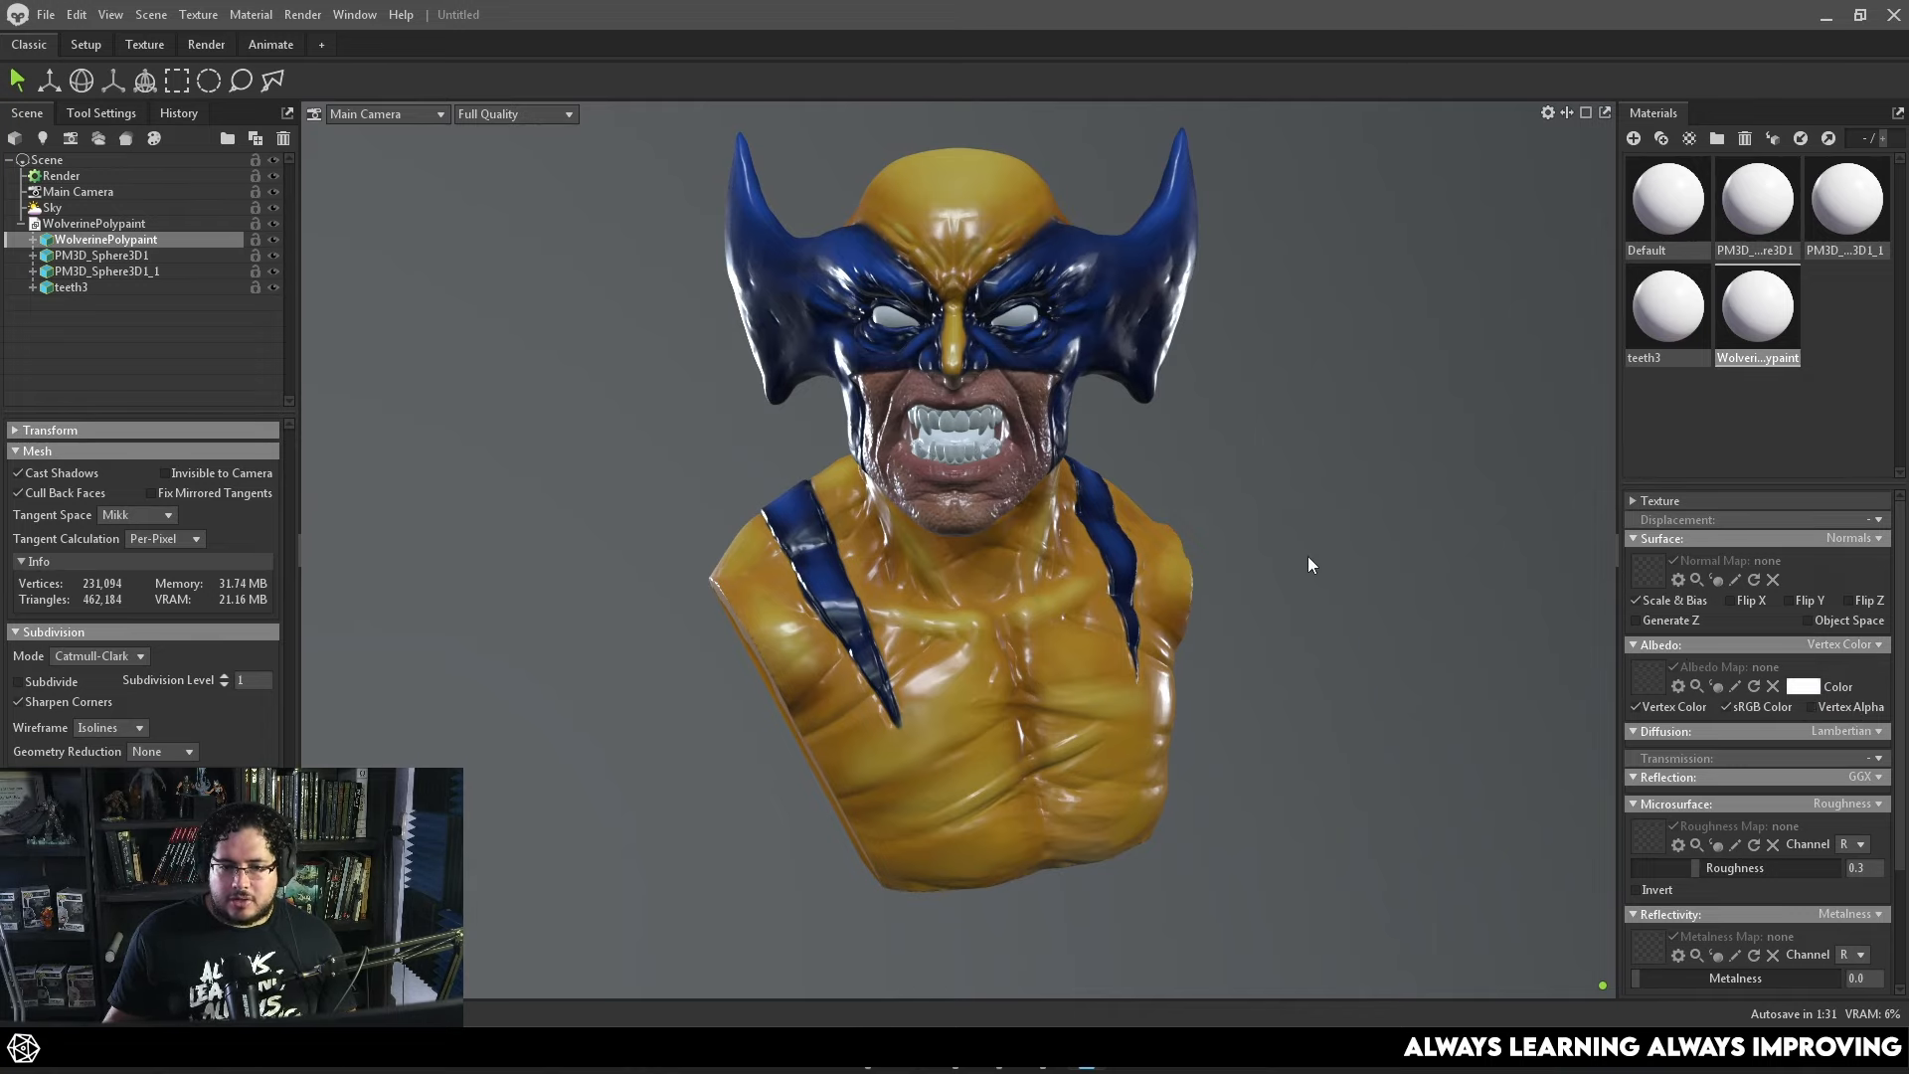
Set the WolverinePolypaint material's roughness to about 0.62, checking the shine from several angles.
{"action": "left_click_drag", "start_coordinate": [1309, 565], "coordinate": [1273, 597]}
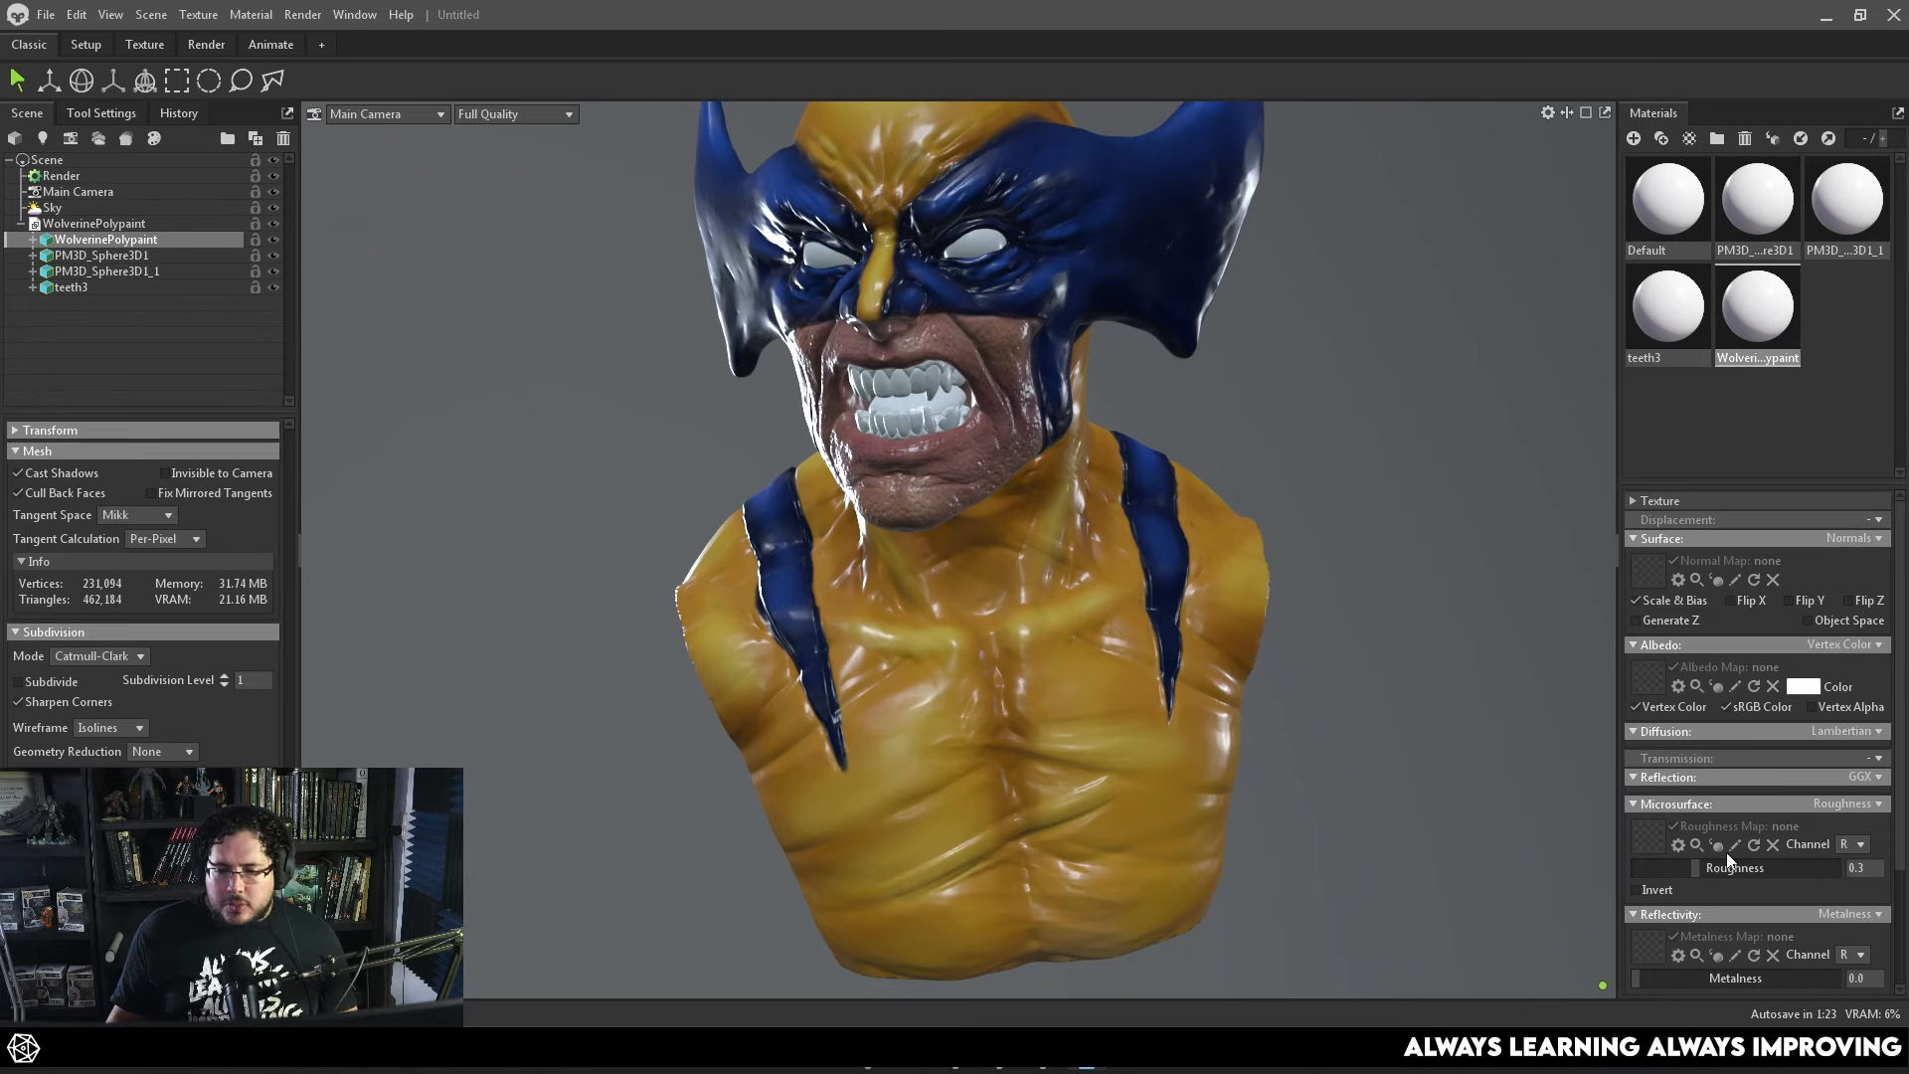
{"action": "left_click_drag", "start_coordinate": [1703, 874], "coordinate": [1837, 868]}
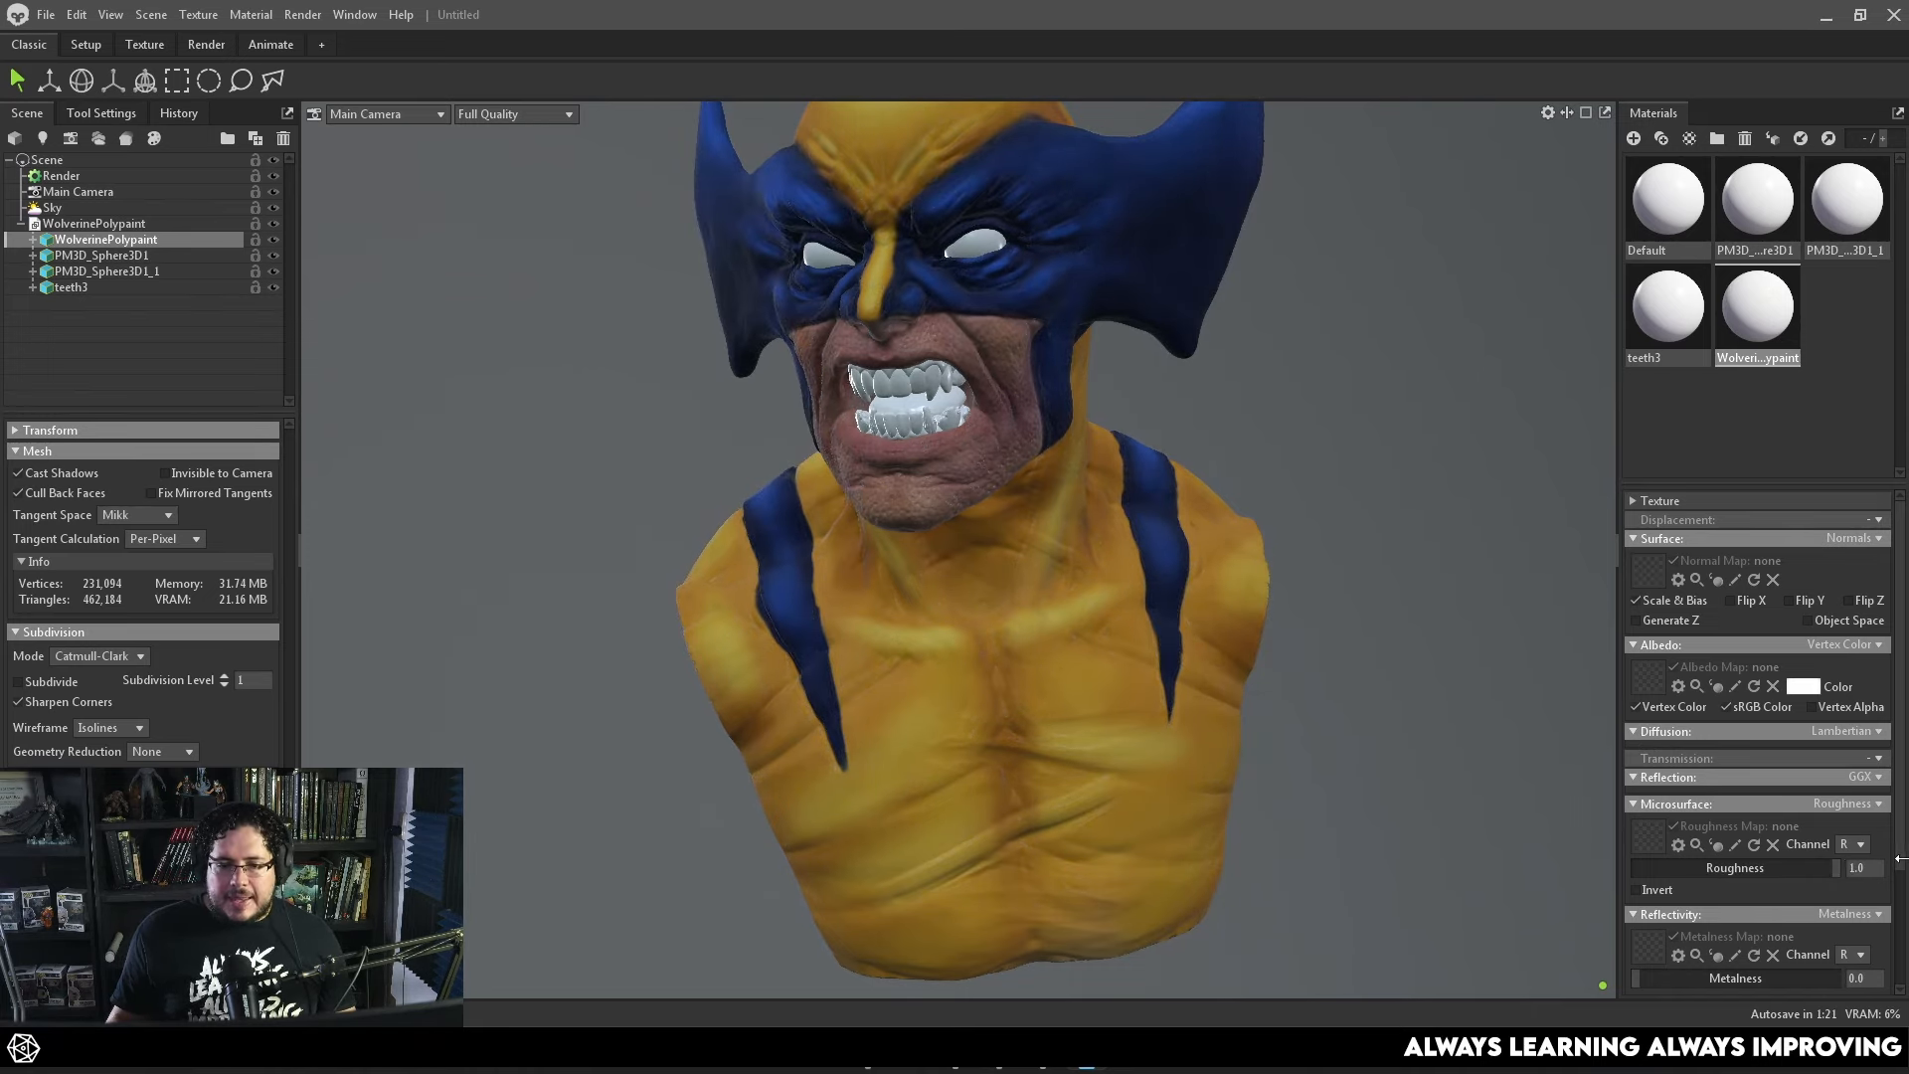
{"action": "left_click_drag", "start_coordinate": [1591, 709], "coordinate": [1362, 680]}
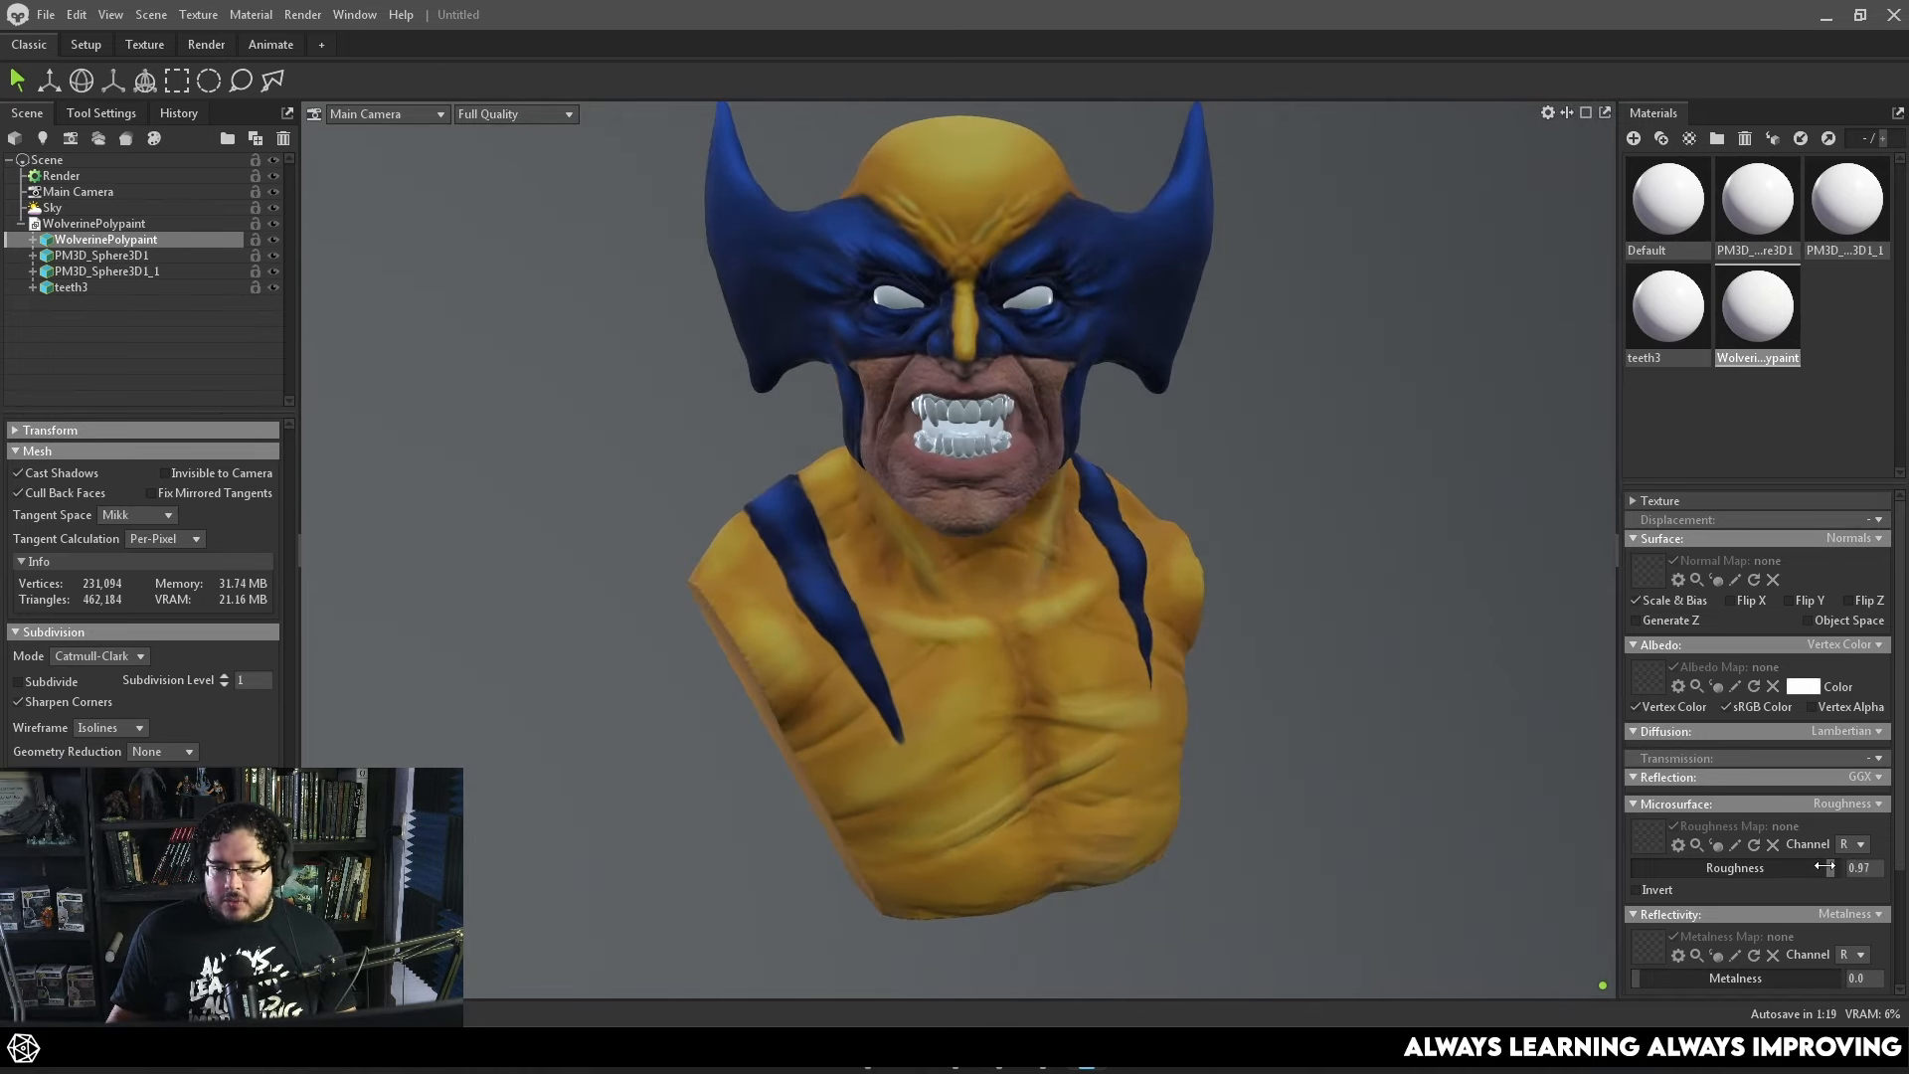
{"action": "left_click_drag", "start_coordinate": [1824, 866], "coordinate": [1789, 870]}
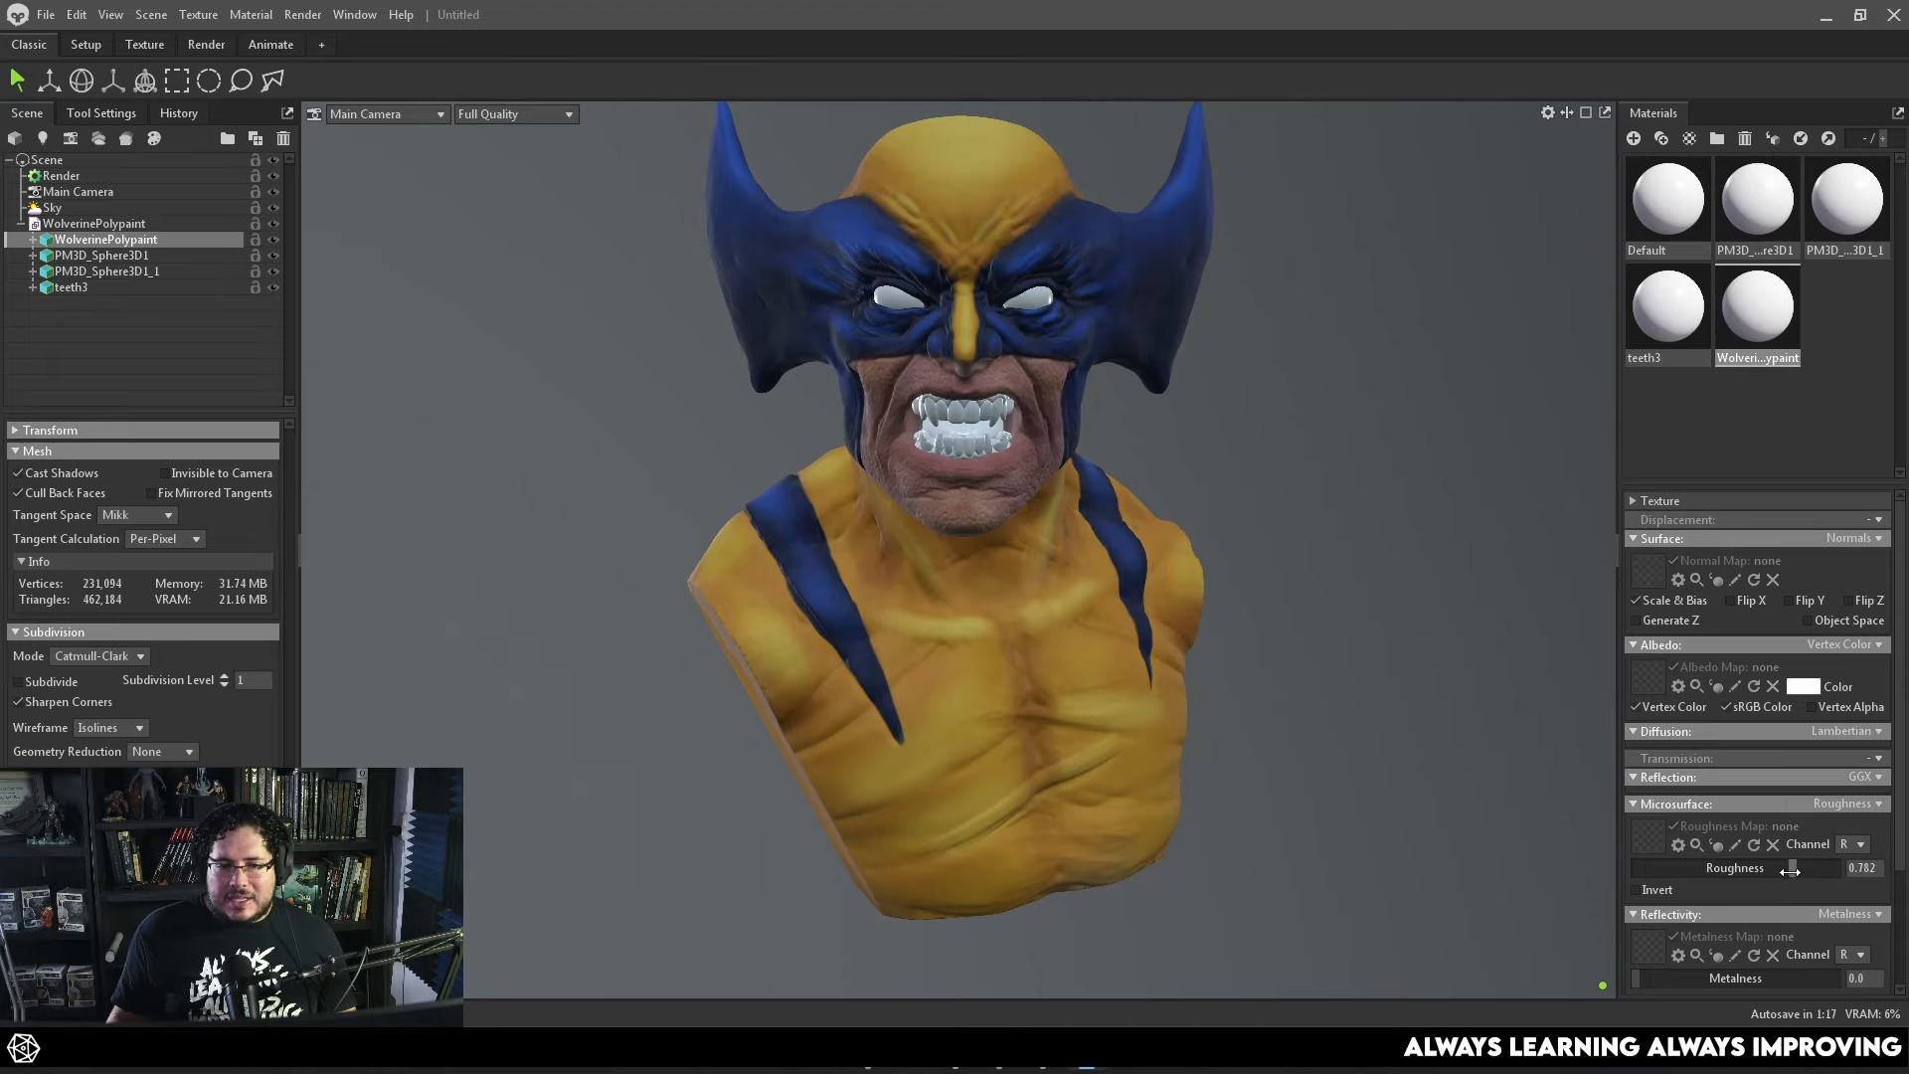
{"action": "left_click_drag", "start_coordinate": [1288, 715], "coordinate": [1323, 637]}
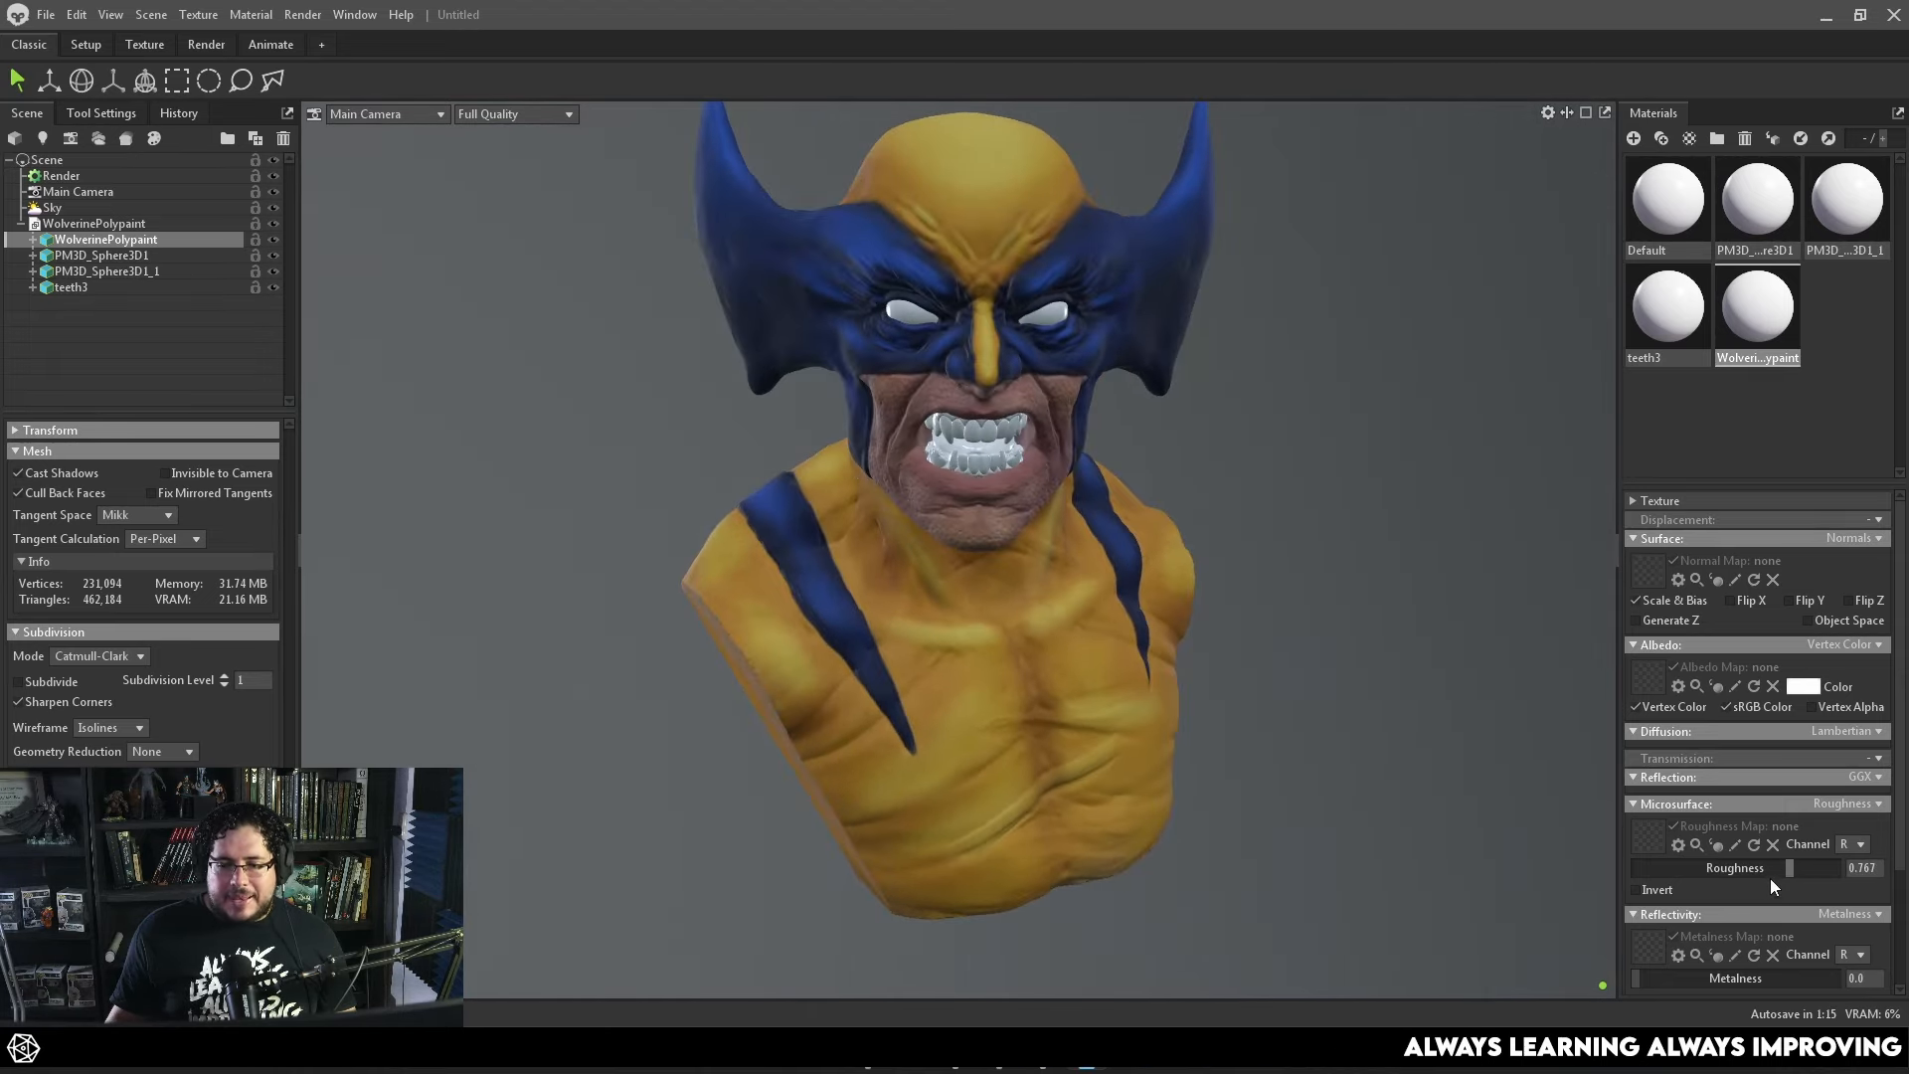
{"action": "left_click_drag", "start_coordinate": [1797, 871], "coordinate": [1761, 880]}
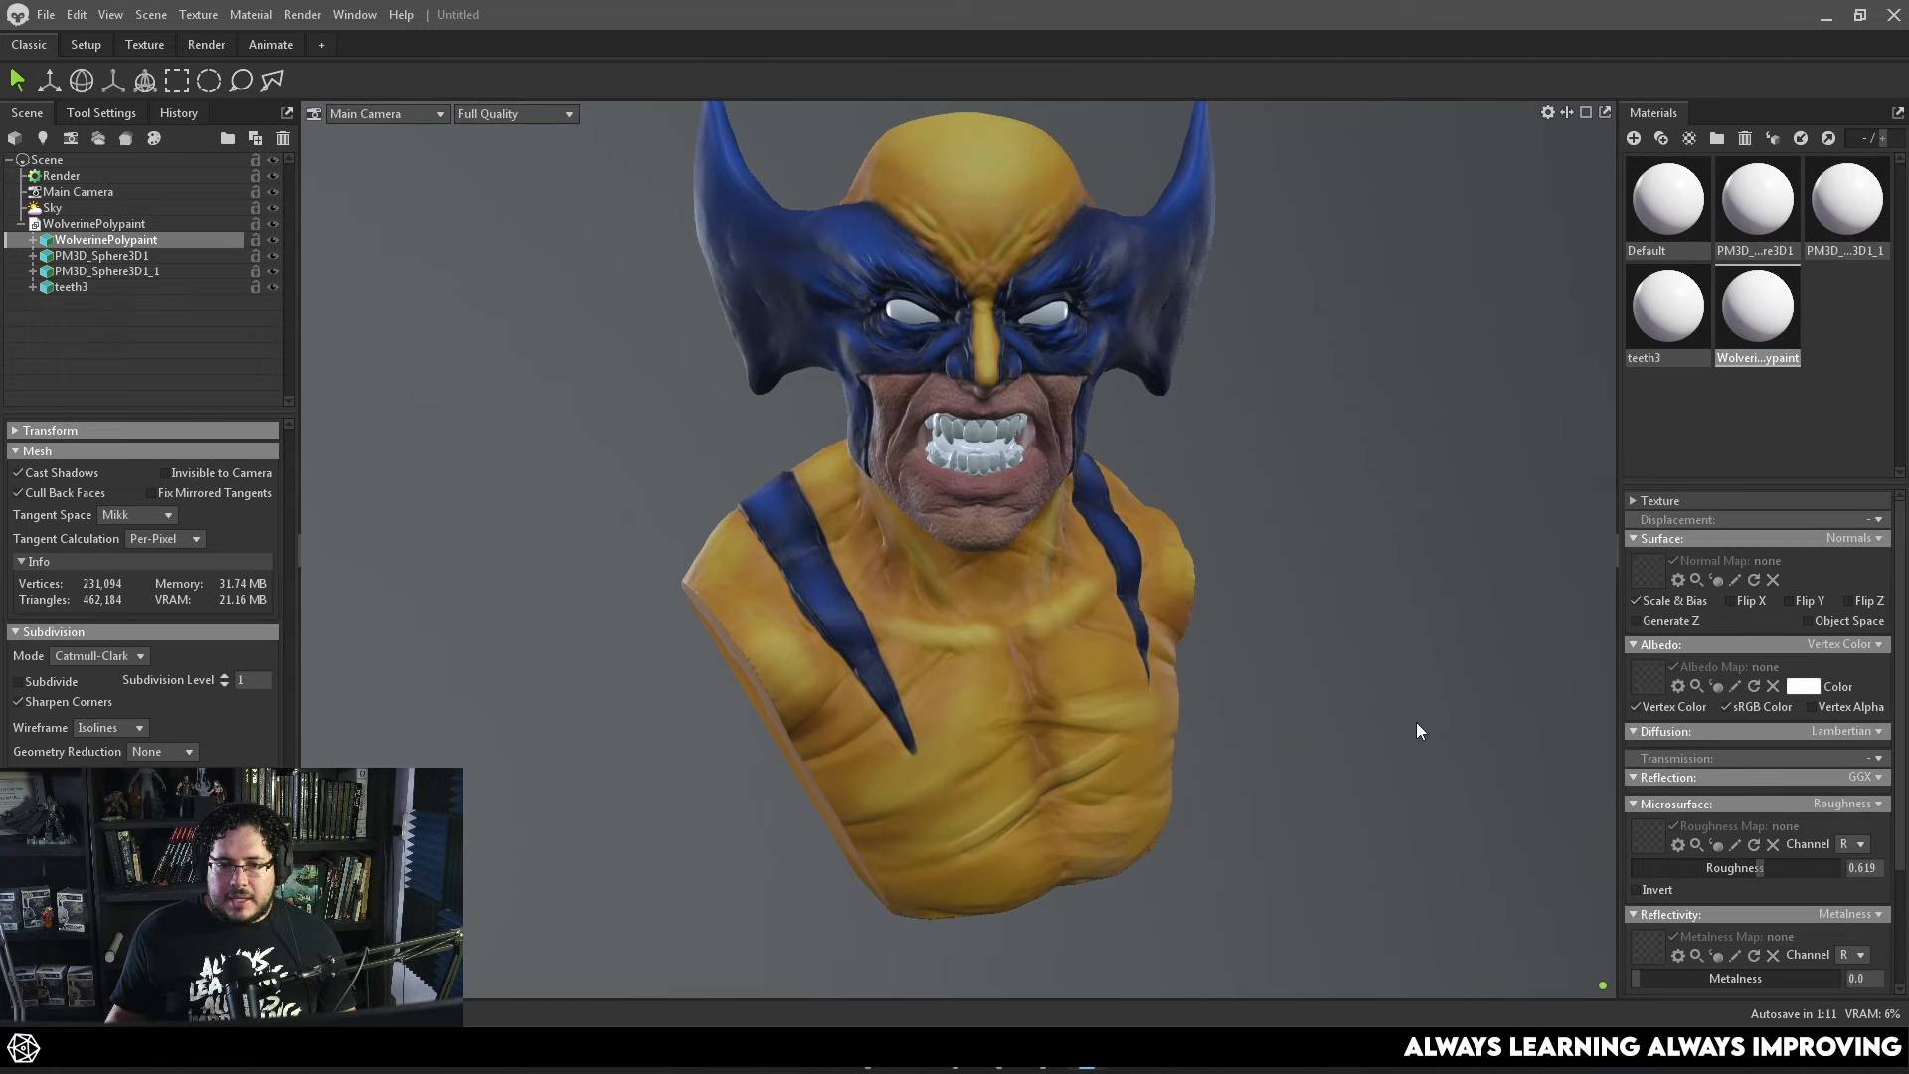
{"action": "mouse_move", "coordinate": [1417, 724]}
{"action": "left_mouse_down"}
{"action": "mouse_move", "coordinate": [1384, 710]}
{"action": "mouse_move", "coordinate": [1445, 710]}
{"action": "left_mouse_up"}
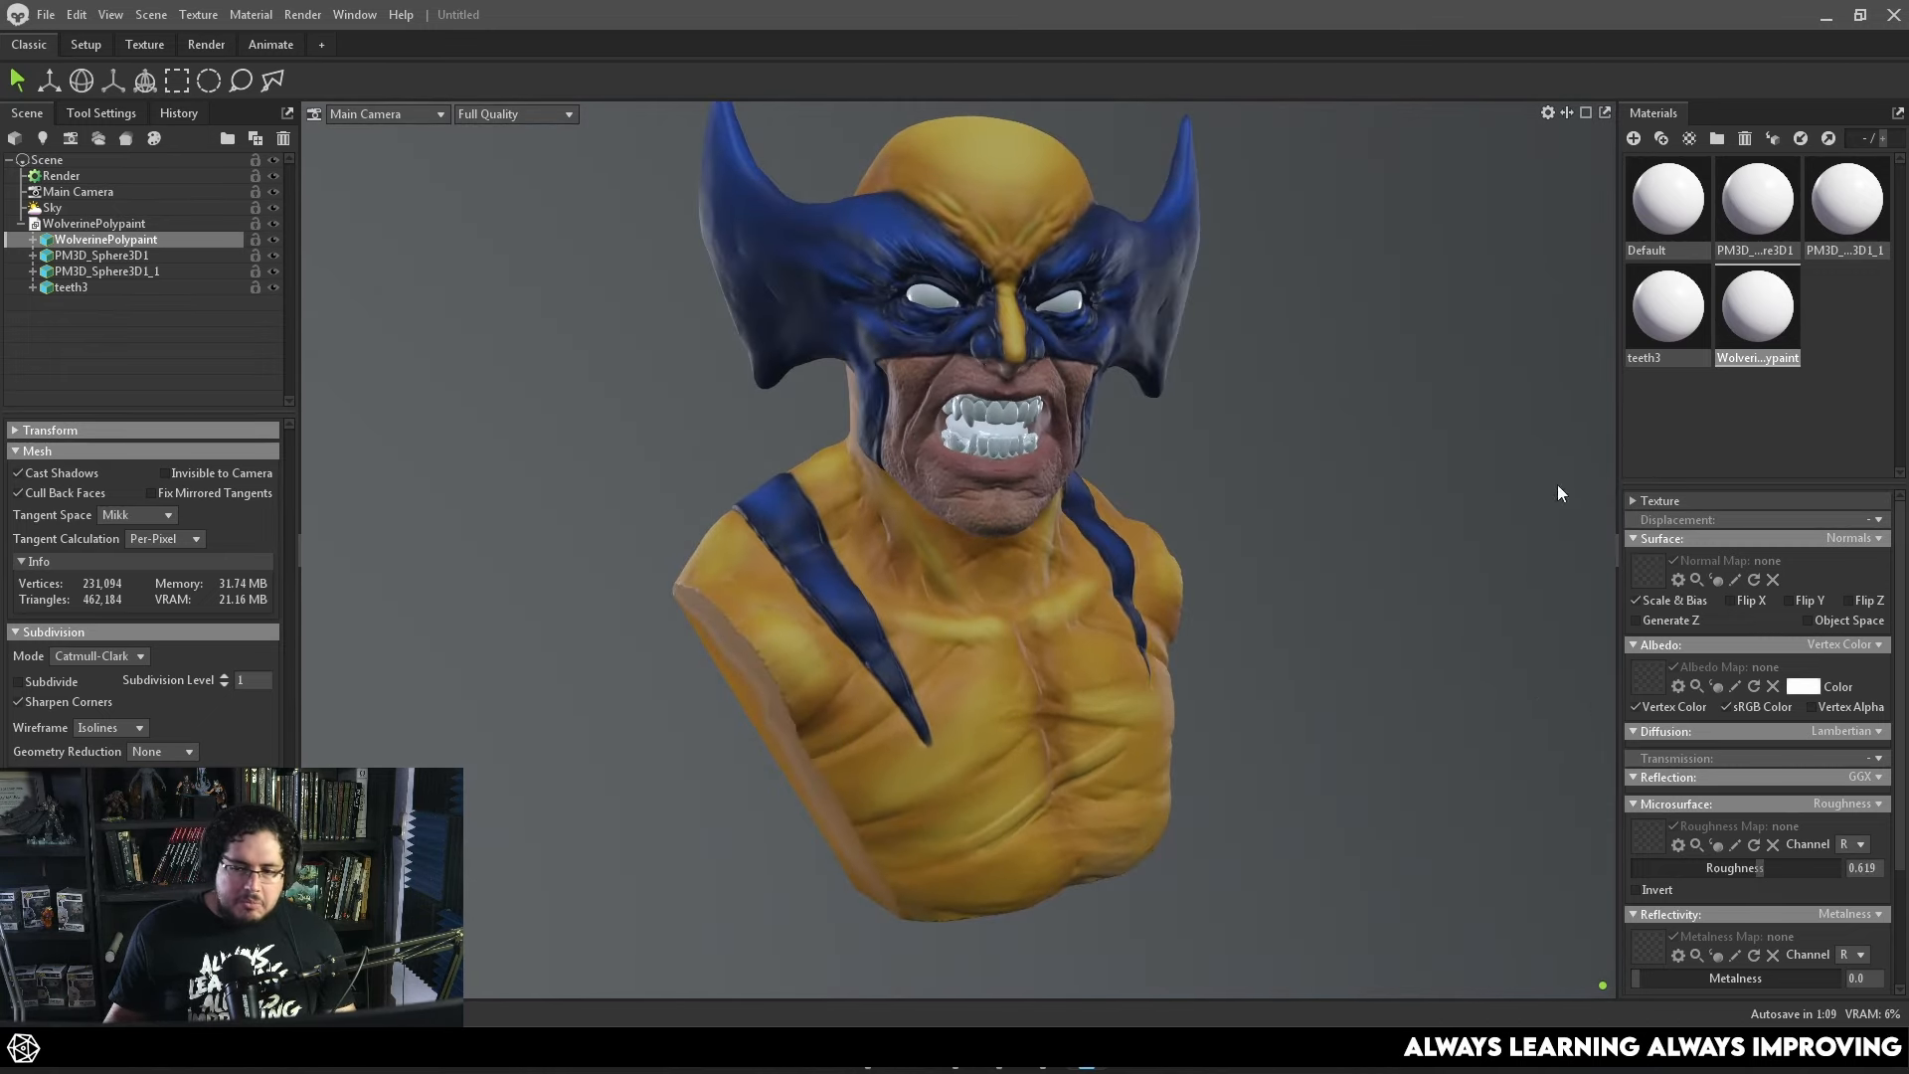
Set the teeth3 material's albedo mode to Vertex Color and check the teeth from the front.
{"action": "left_click", "coordinate": [1654, 316]}
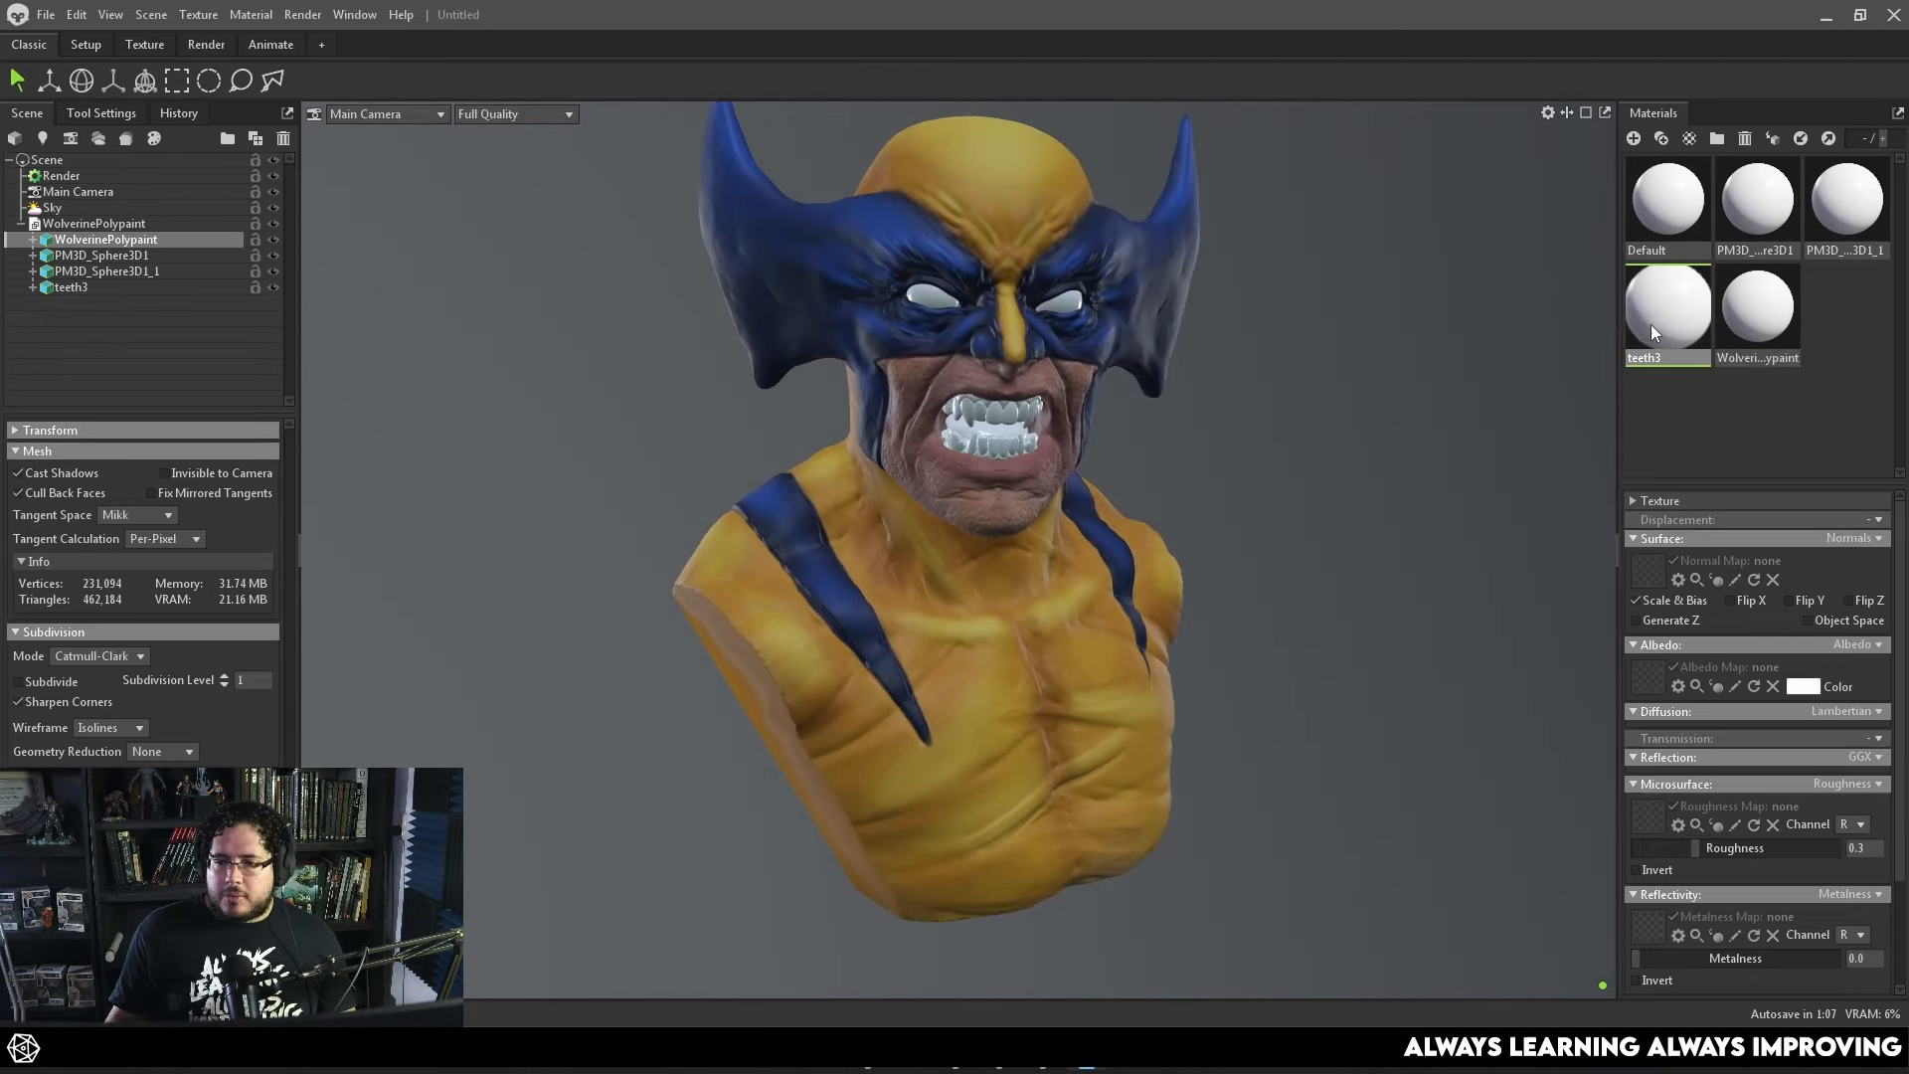
{"action": "left_click", "coordinate": [1849, 645]}
{"action": "left_click", "coordinate": [1844, 705]}
{"action": "left_click_drag", "start_coordinate": [1352, 557], "coordinate": [1293, 556]}
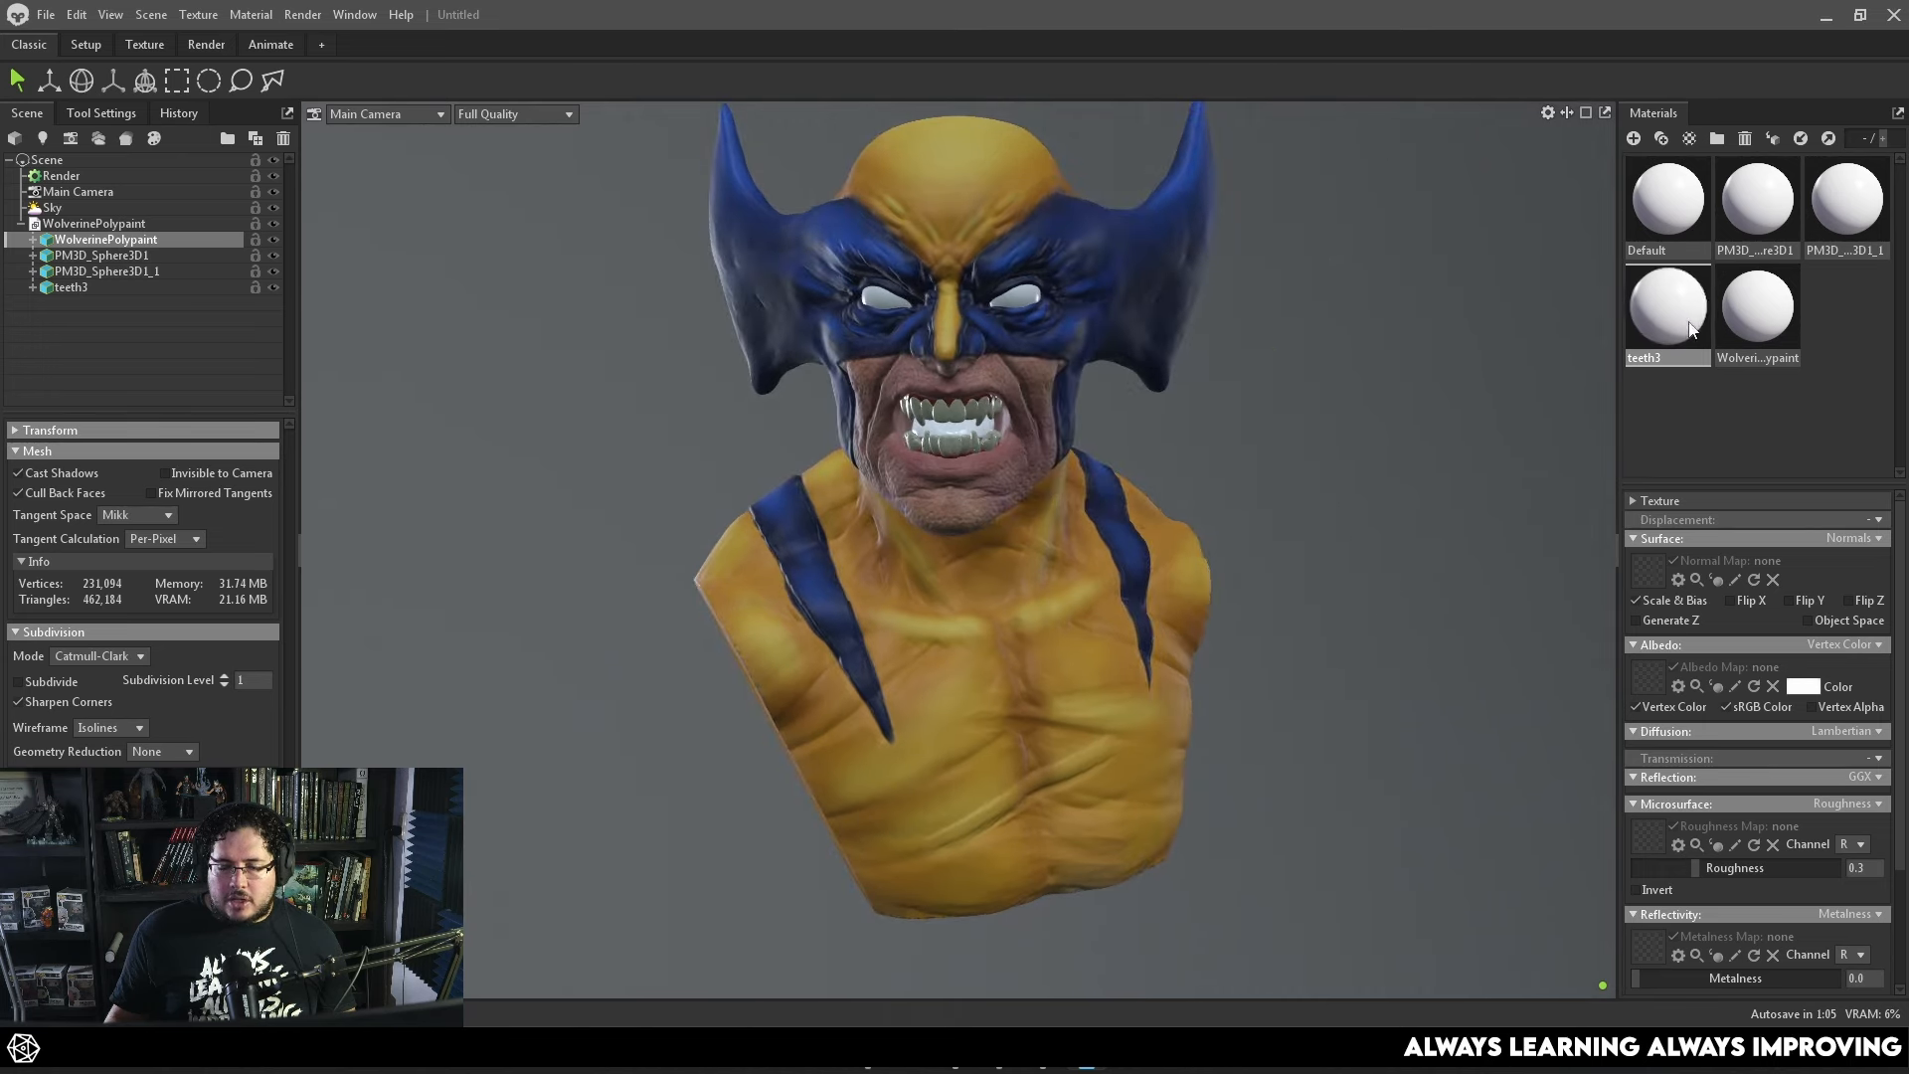
Set the PM3D_Sphere3D1_1 material's albedo mode to Vertex Color and check the inside of the mouth from several angles.
{"action": "left_click", "coordinate": [1830, 205]}
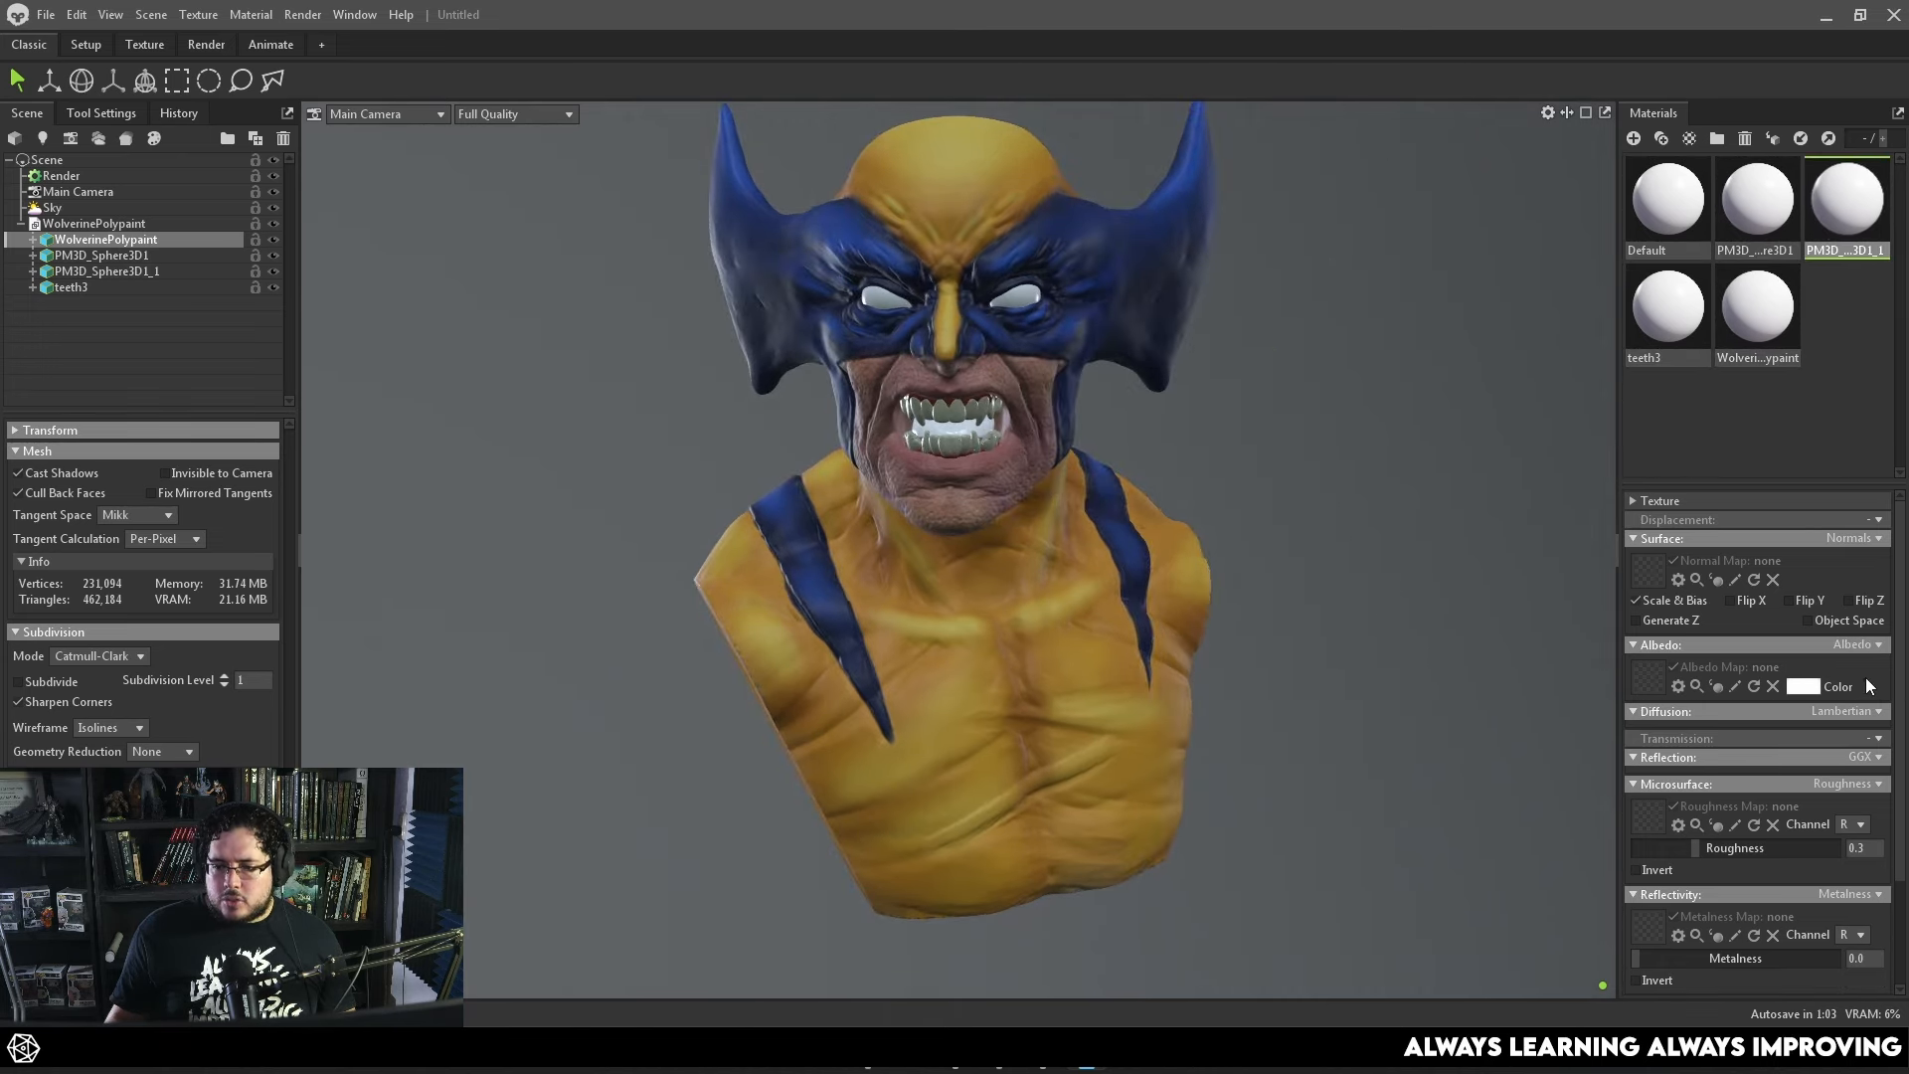
{"action": "left_click", "coordinate": [1847, 703]}
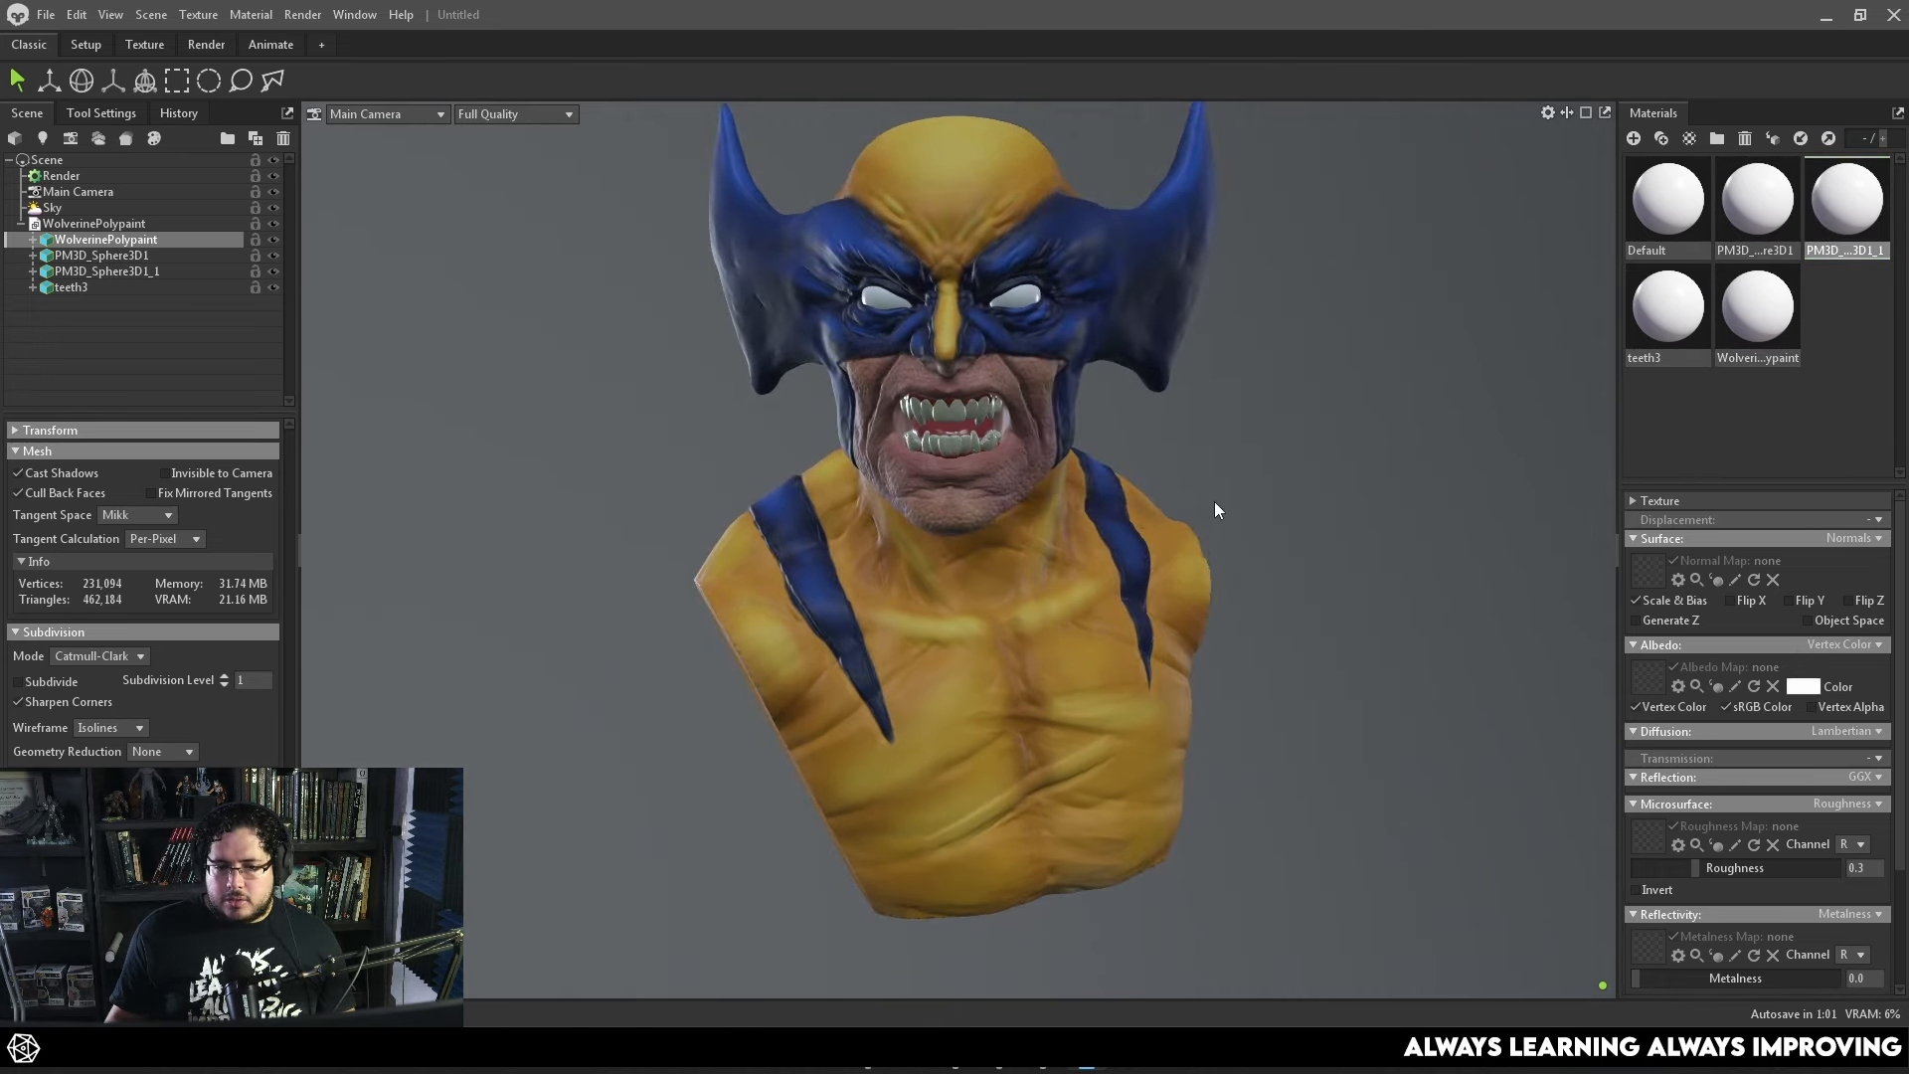
{"action": "right_click_drag", "start_coordinate": [1214, 501], "coordinate": [1285, 534]}
{"action": "left_click_drag", "start_coordinate": [1285, 534], "coordinate": [1322, 462]}
{"action": "right_click_drag", "start_coordinate": [1323, 463], "coordinate": [1410, 553]}
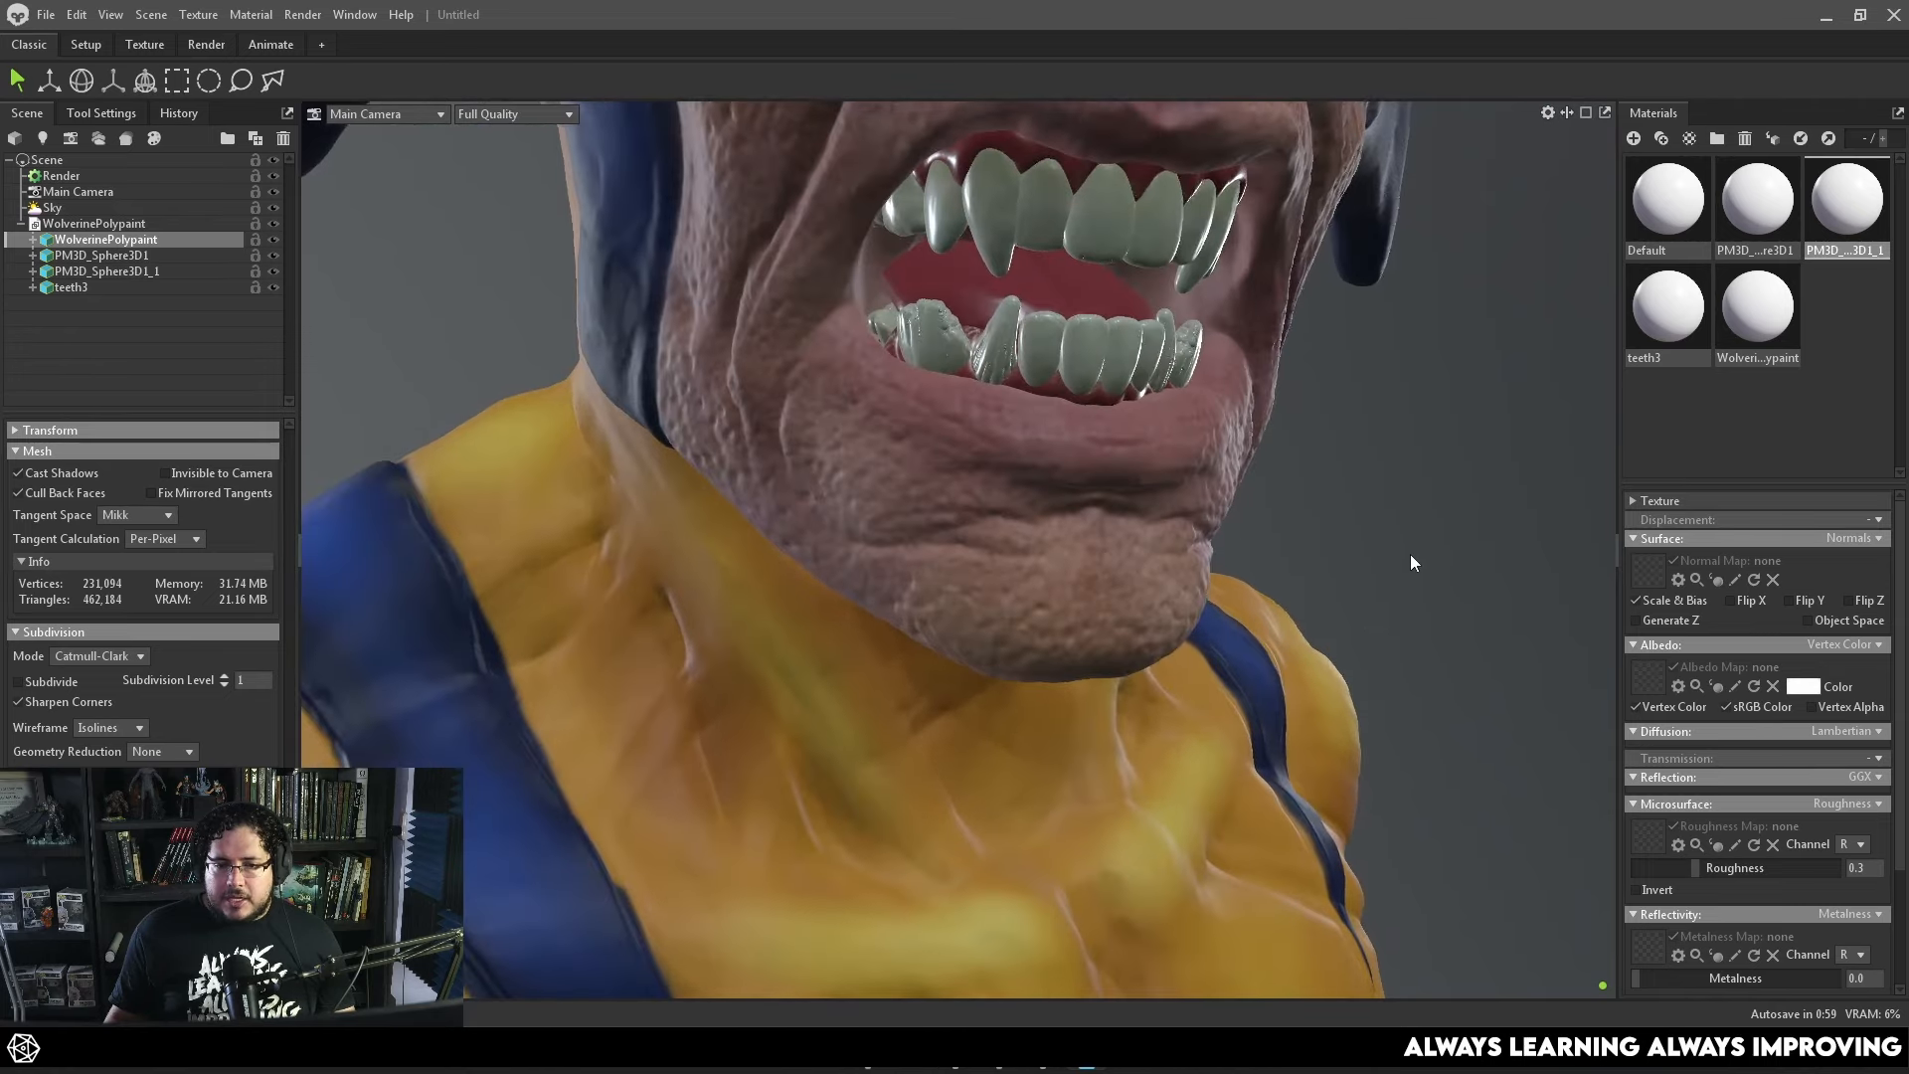
{"action": "left_click_drag", "start_coordinate": [1410, 553], "coordinate": [1293, 551]}
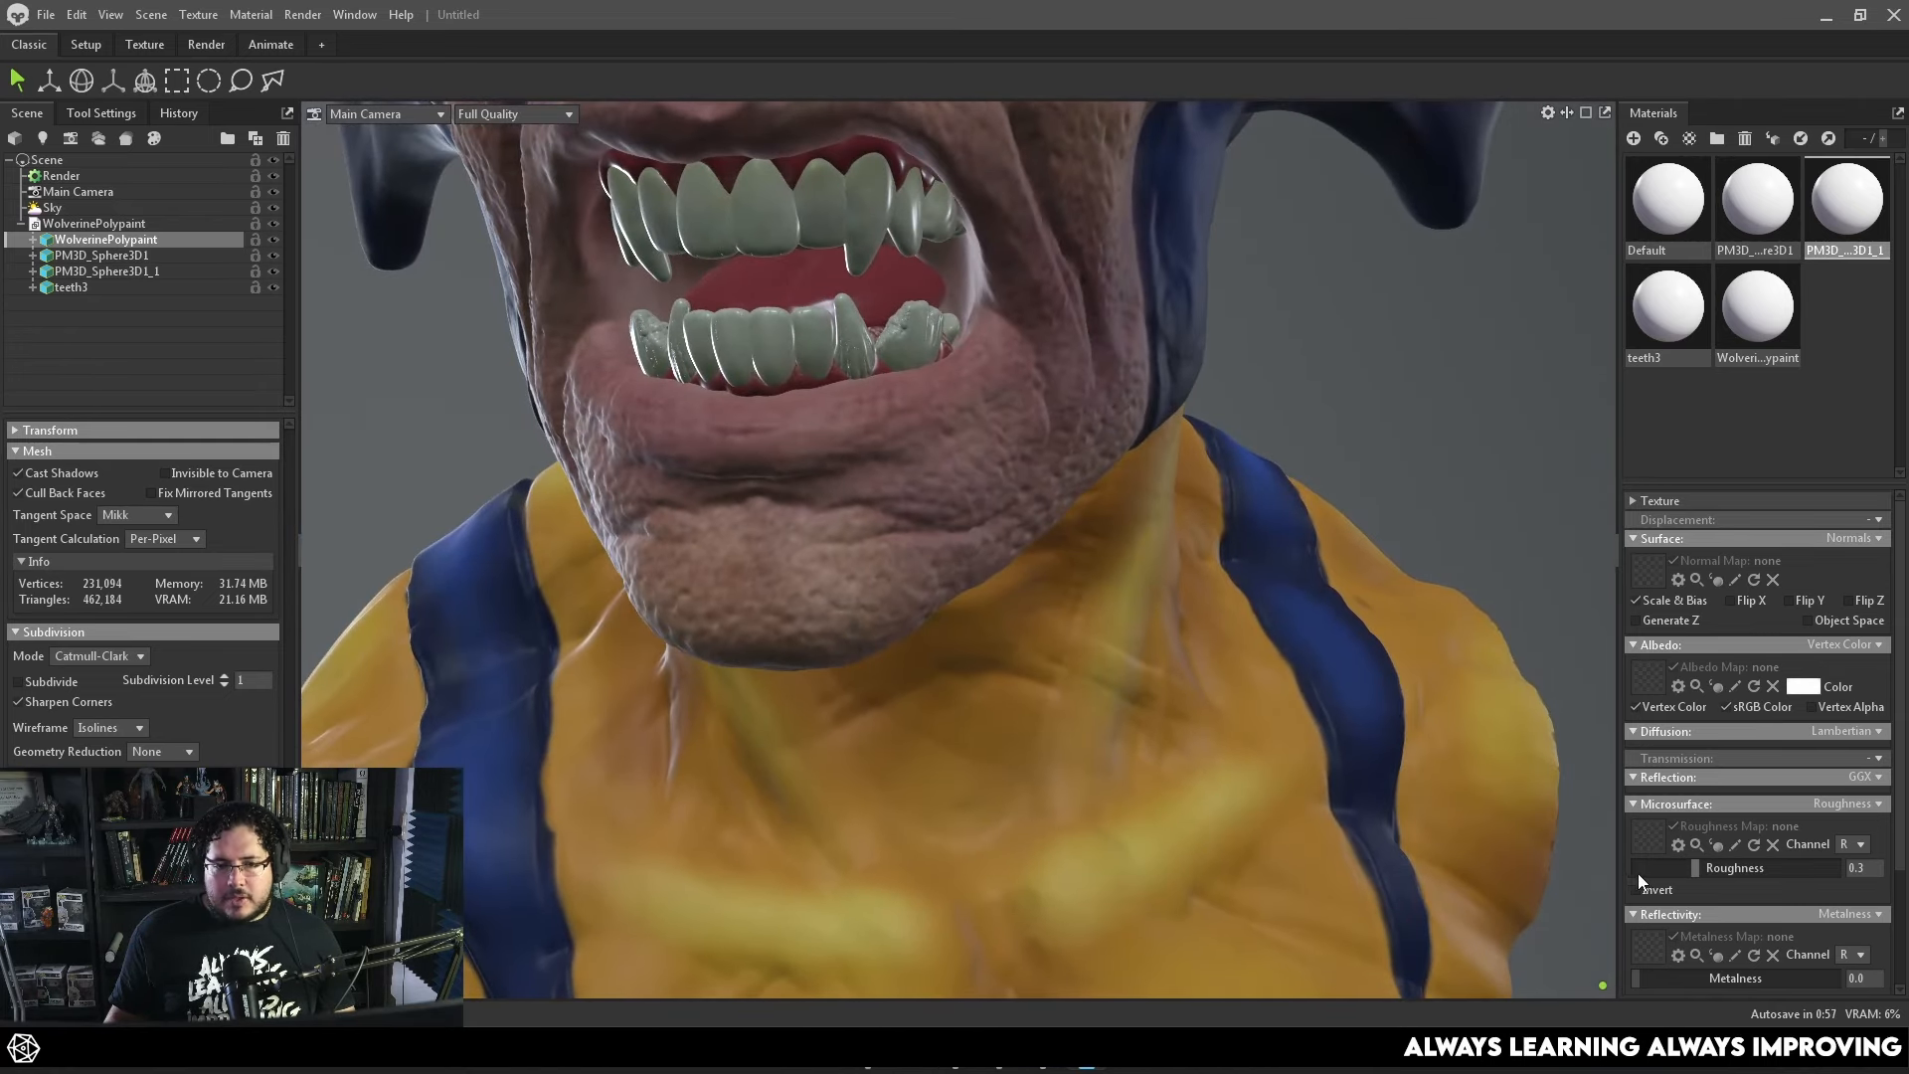
Raise the roughness of the mouth materials, with teeth3 at about 0.44, and check the bust from the front.
{"action": "mouse_move", "coordinate": [1697, 866]}
{"action": "left_mouse_down"}
{"action": "mouse_move", "coordinate": [1646, 868]}
{"action": "mouse_move", "coordinate": [1755, 863]}
{"action": "mouse_move", "coordinate": [1714, 867]}
{"action": "left_mouse_up"}
{"action": "left_click", "coordinate": [1667, 308]}
{"action": "scroll", "coordinate": [1328, 433], "scroll_direction": "down", "scroll_amount": 5}
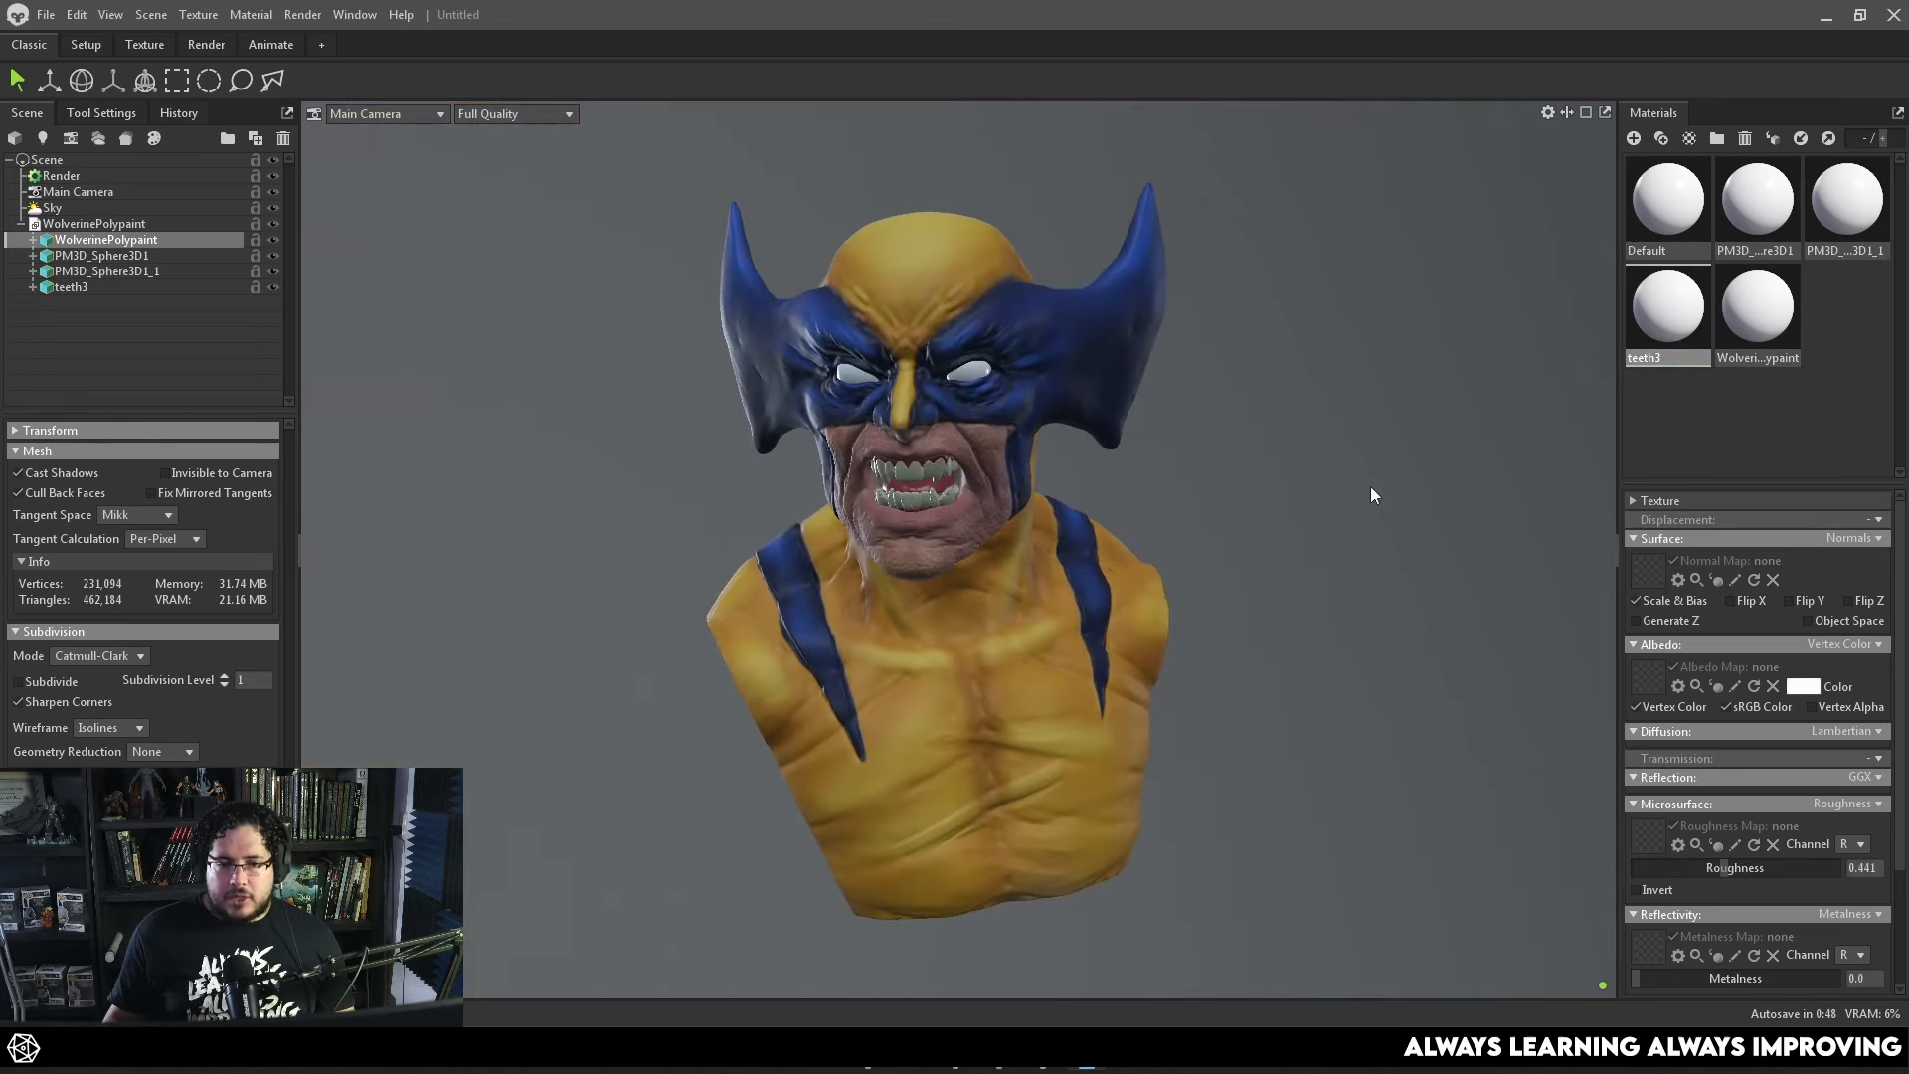
{"action": "scroll", "coordinate": [1342, 462], "scroll_direction": "up", "scroll_amount": 3}
{"action": "left_click", "coordinate": [843, 257]}
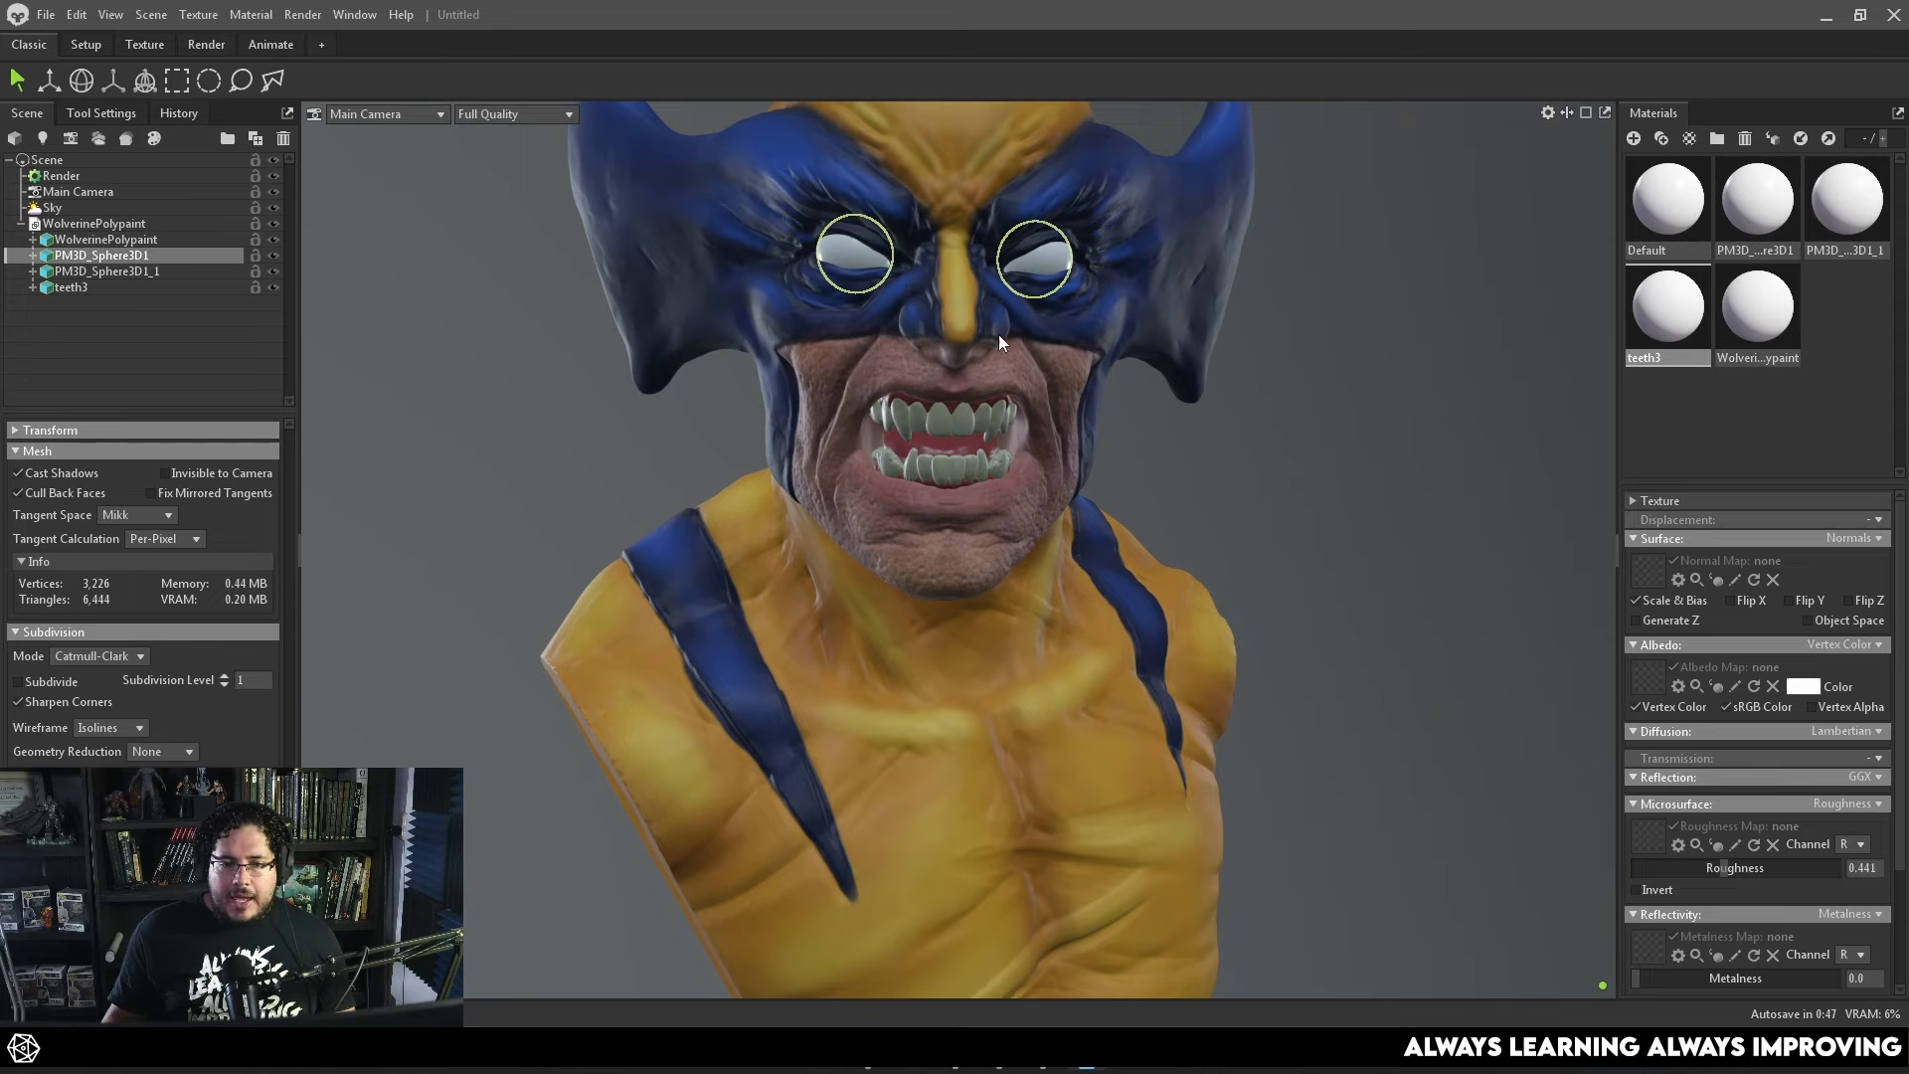
{"action": "left_click_drag", "start_coordinate": [998, 334], "coordinate": [1173, 457]}
{"action": "scroll", "coordinate": [1244, 479], "scroll_direction": "down", "scroll_amount": 3}
{"action": "scroll", "coordinate": [1208, 521], "scroll_direction": "up", "scroll_amount": 3}
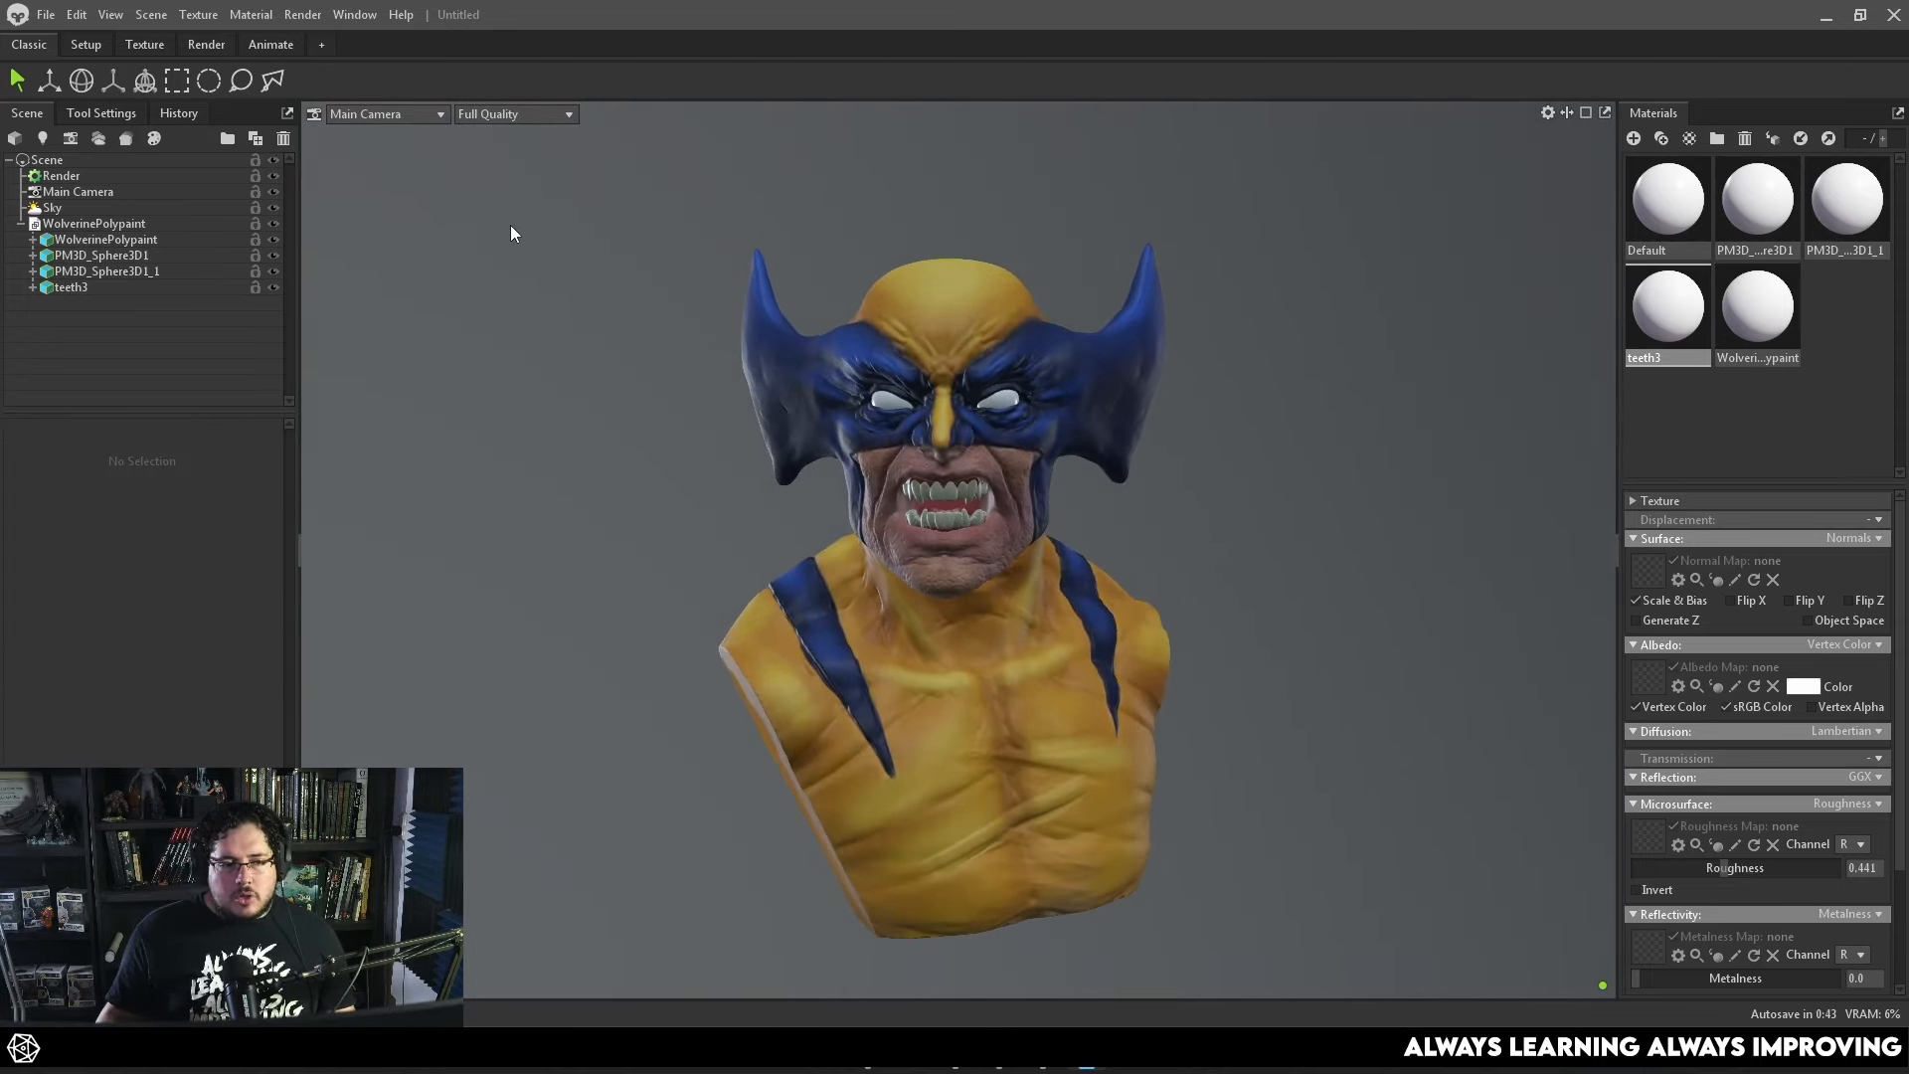
Lower the sky light's brightness to about 0.12 to darken the scene.
{"action": "left_click", "coordinate": [149, 208]}
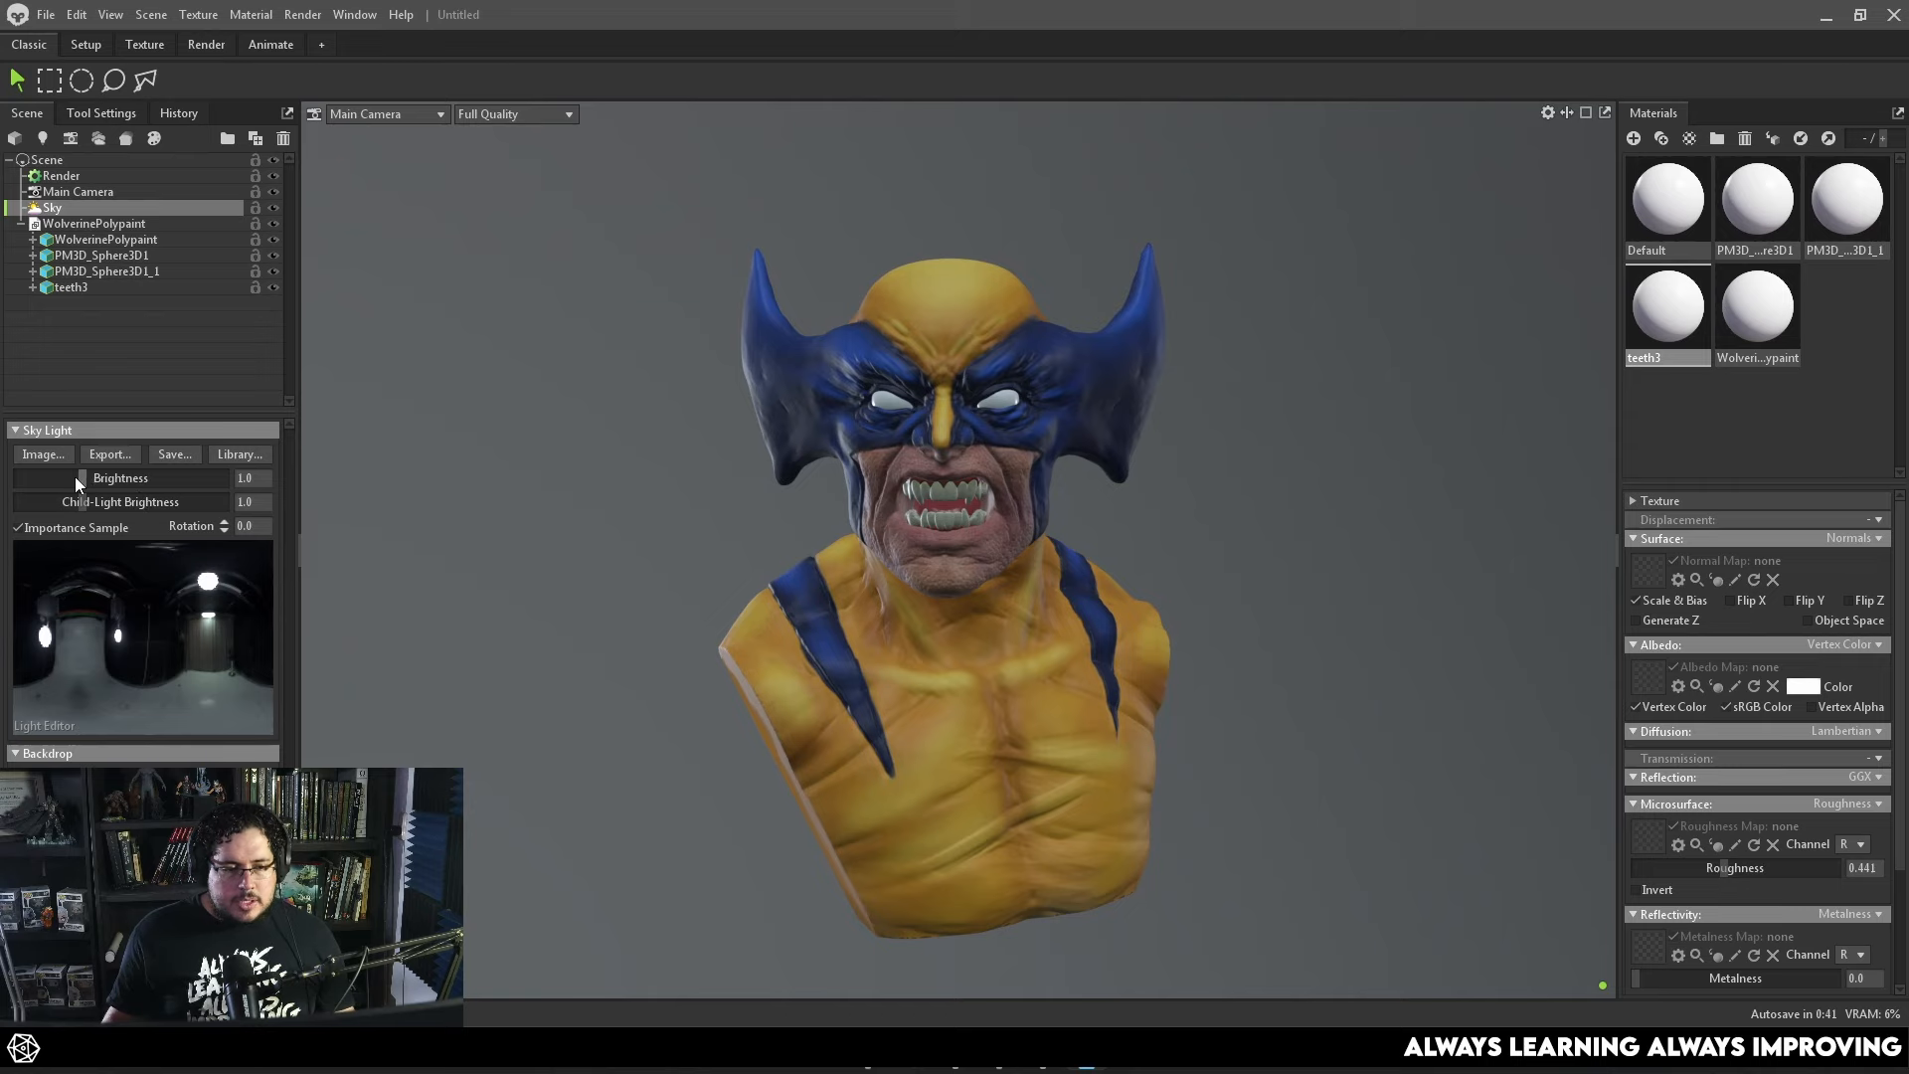
{"action": "left_click_drag", "start_coordinate": [83, 480], "coordinate": [56, 477]}
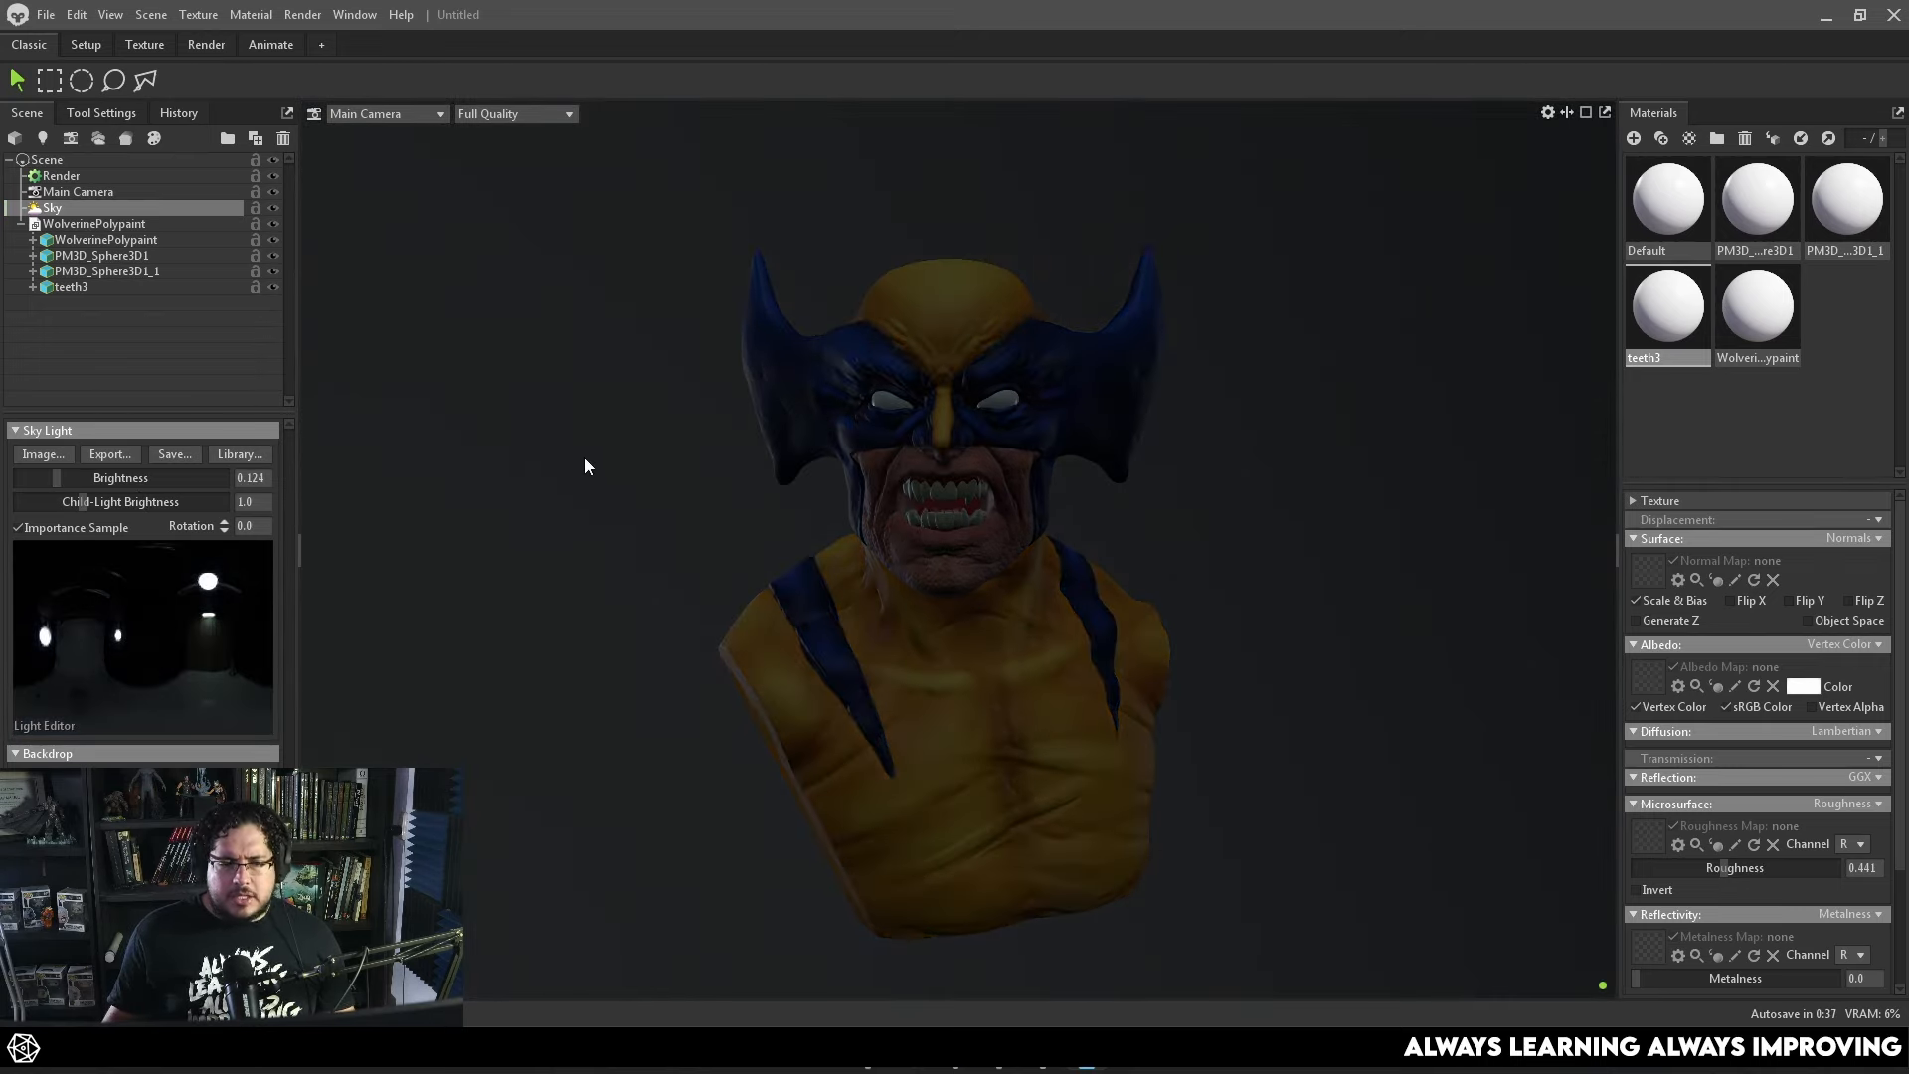
{"action": "scroll", "coordinate": [584, 458], "scroll_direction": "down", "scroll_amount": 3}
{"action": "left_click_drag", "start_coordinate": [584, 459], "coordinate": [801, 538], "text": "alt"}
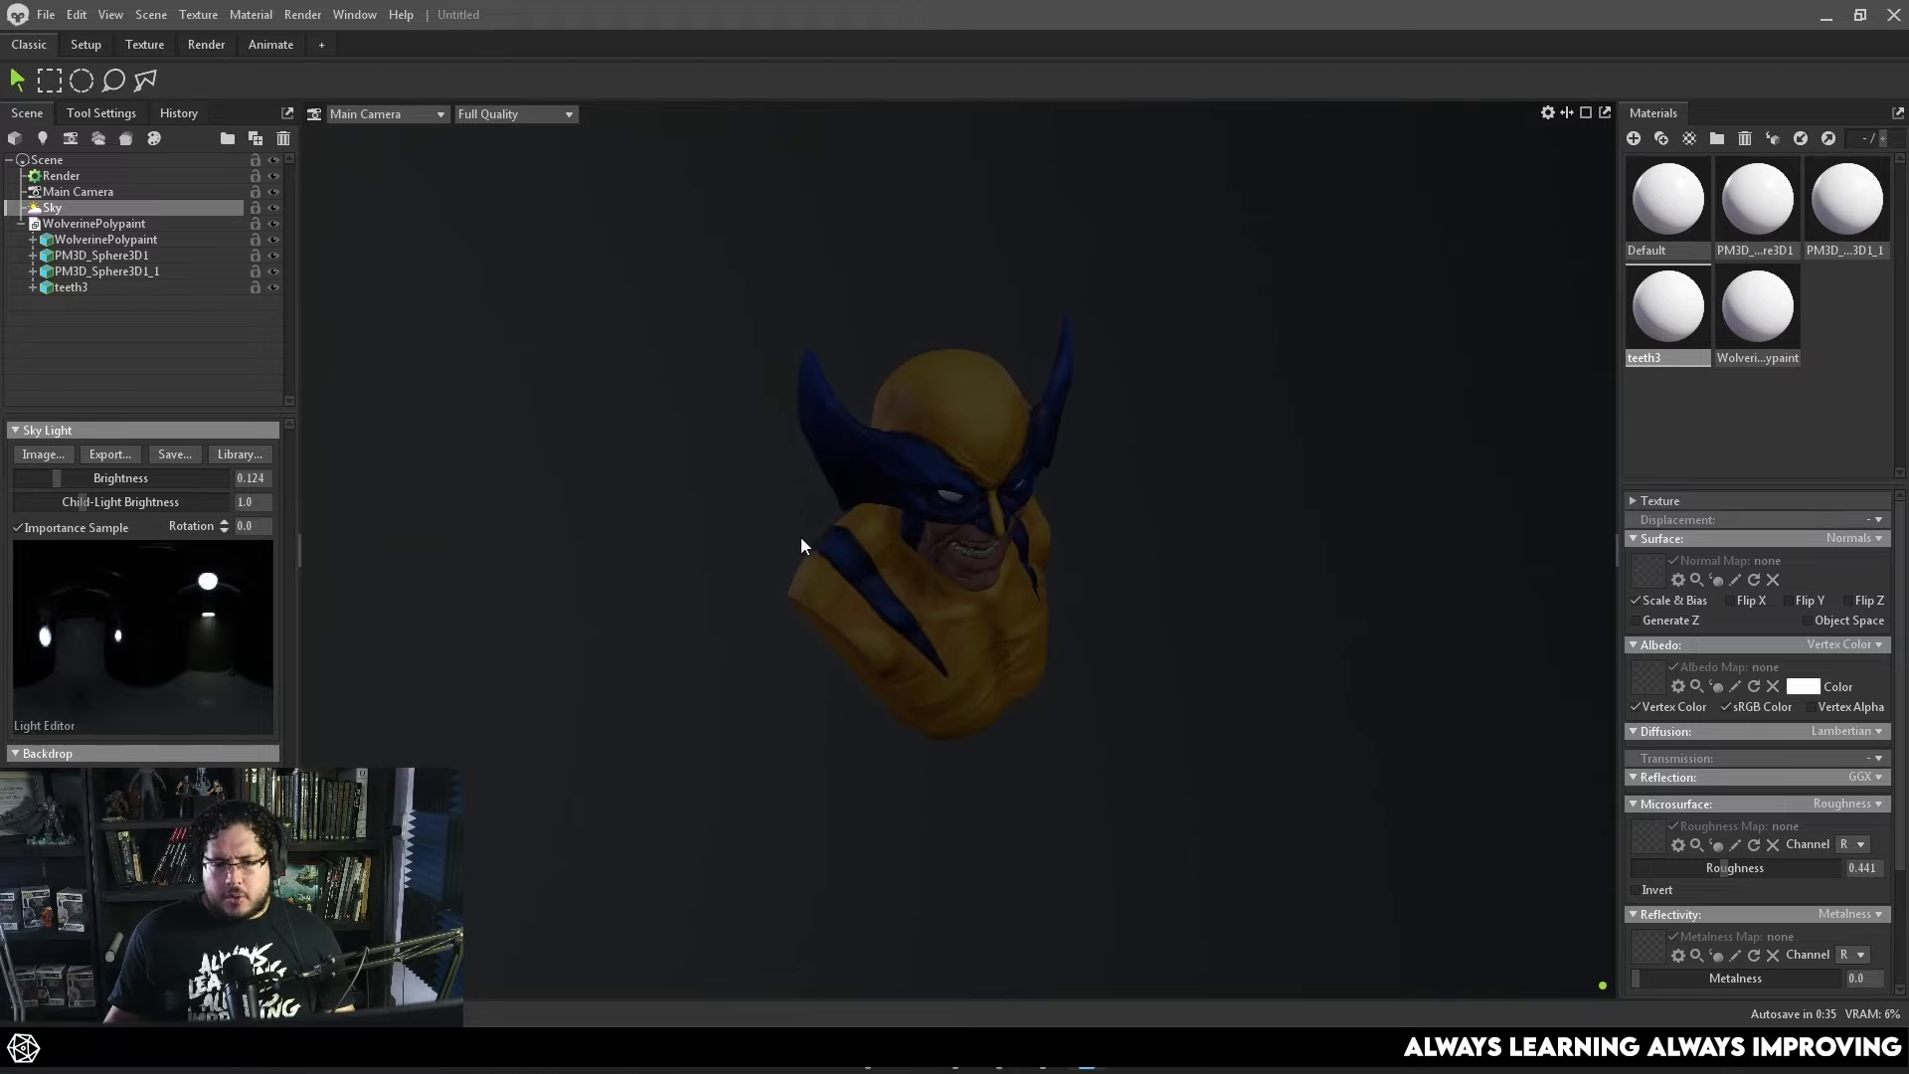
Add a spot light shining from above and to the side of the bust, with brightness about 4.4 and diameter about 4.1.
{"action": "left_click", "coordinate": [42, 139]}
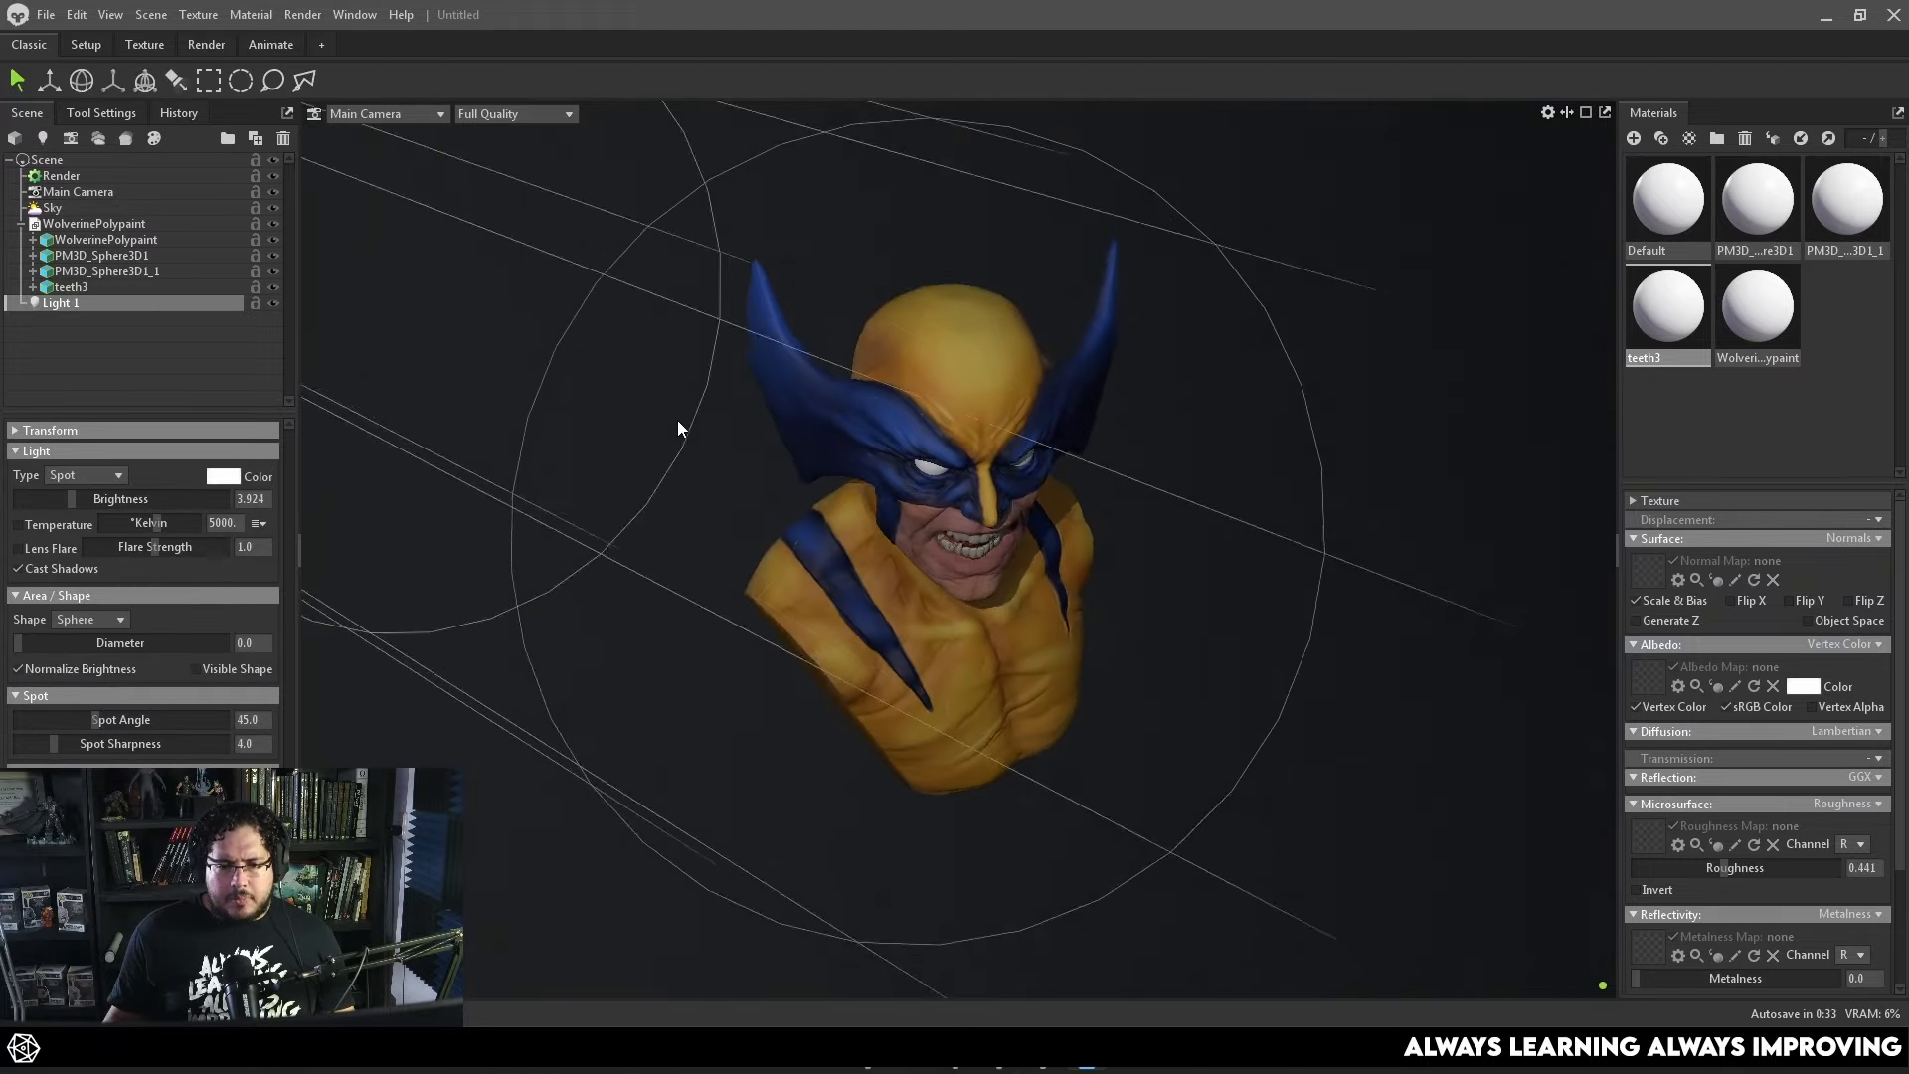
{"action": "left_click_drag", "start_coordinate": [677, 420], "coordinate": [683, 354], "text": "alt"}
{"action": "right_click_drag", "start_coordinate": [683, 354], "coordinate": [787, 404], "text": "alt"}
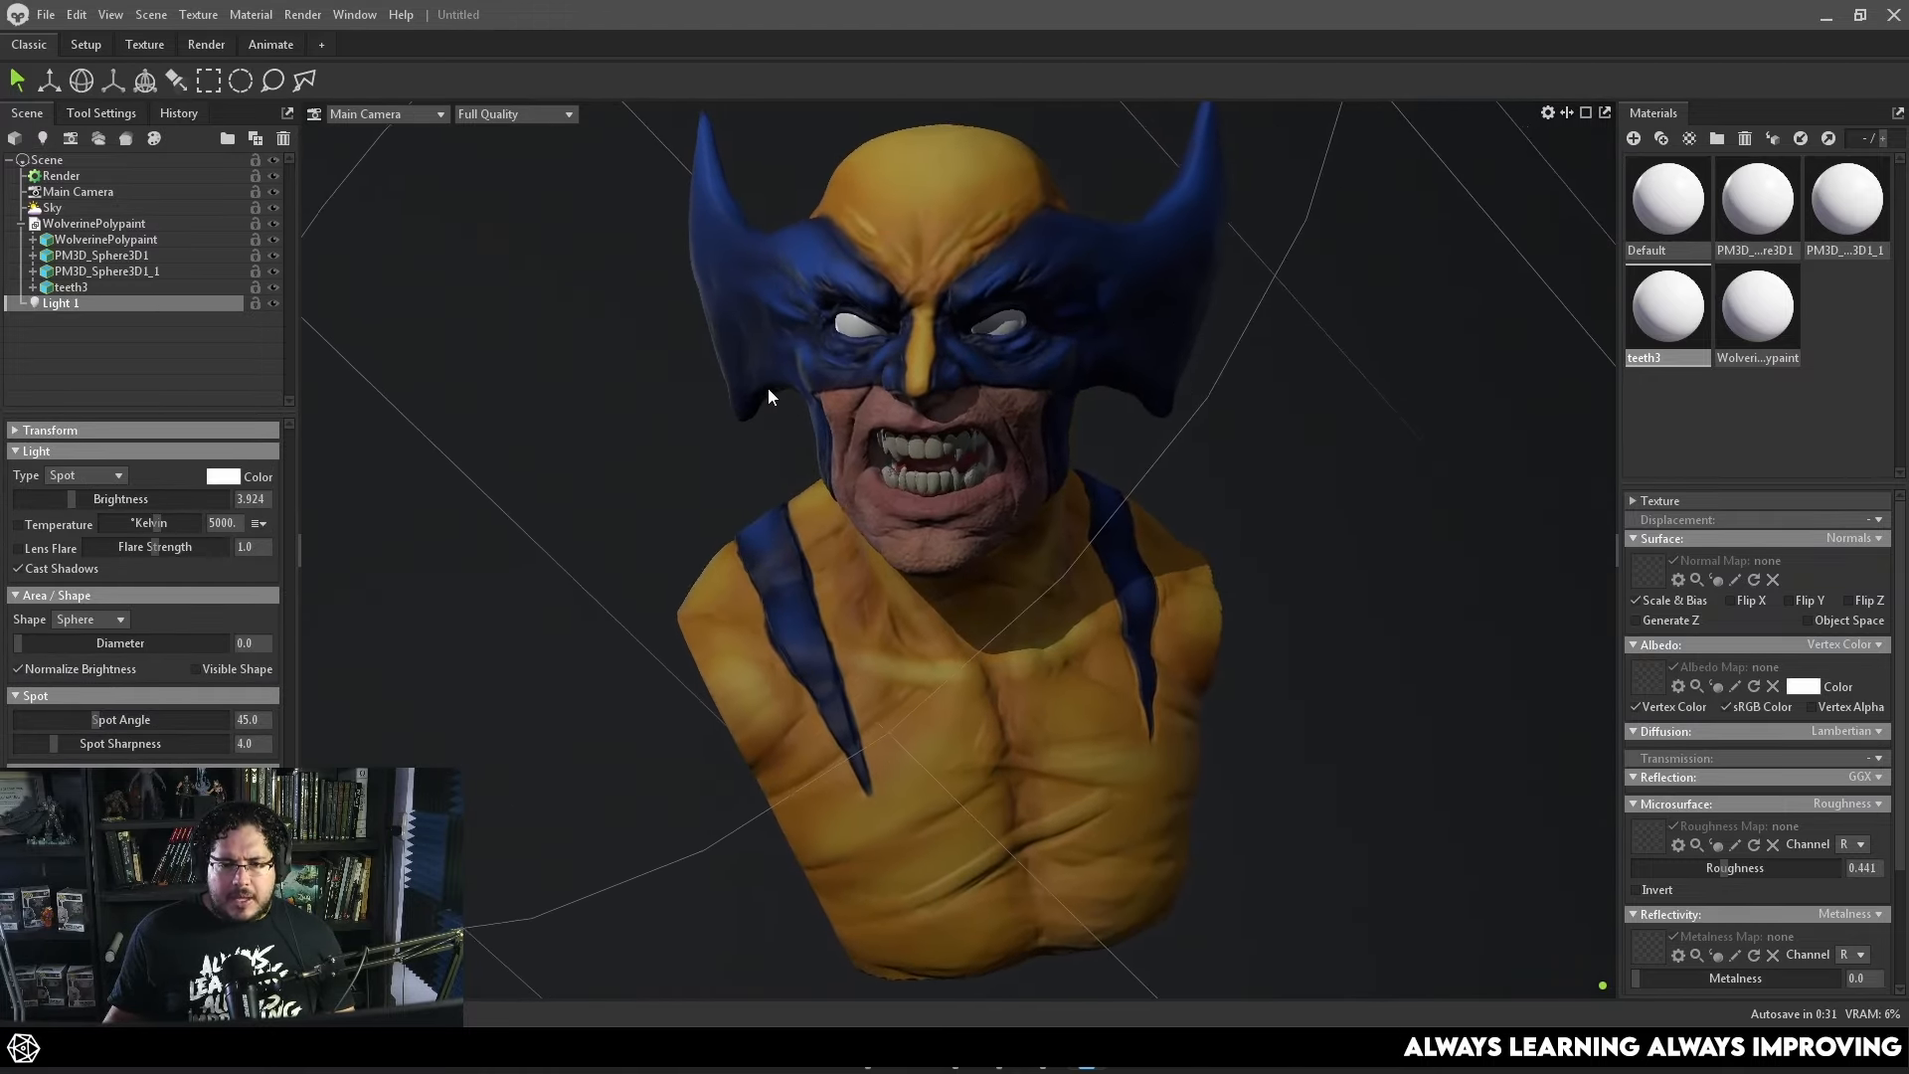
{"action": "right_click_drag", "start_coordinate": [577, 527], "coordinate": [473, 571], "text": "alt"}
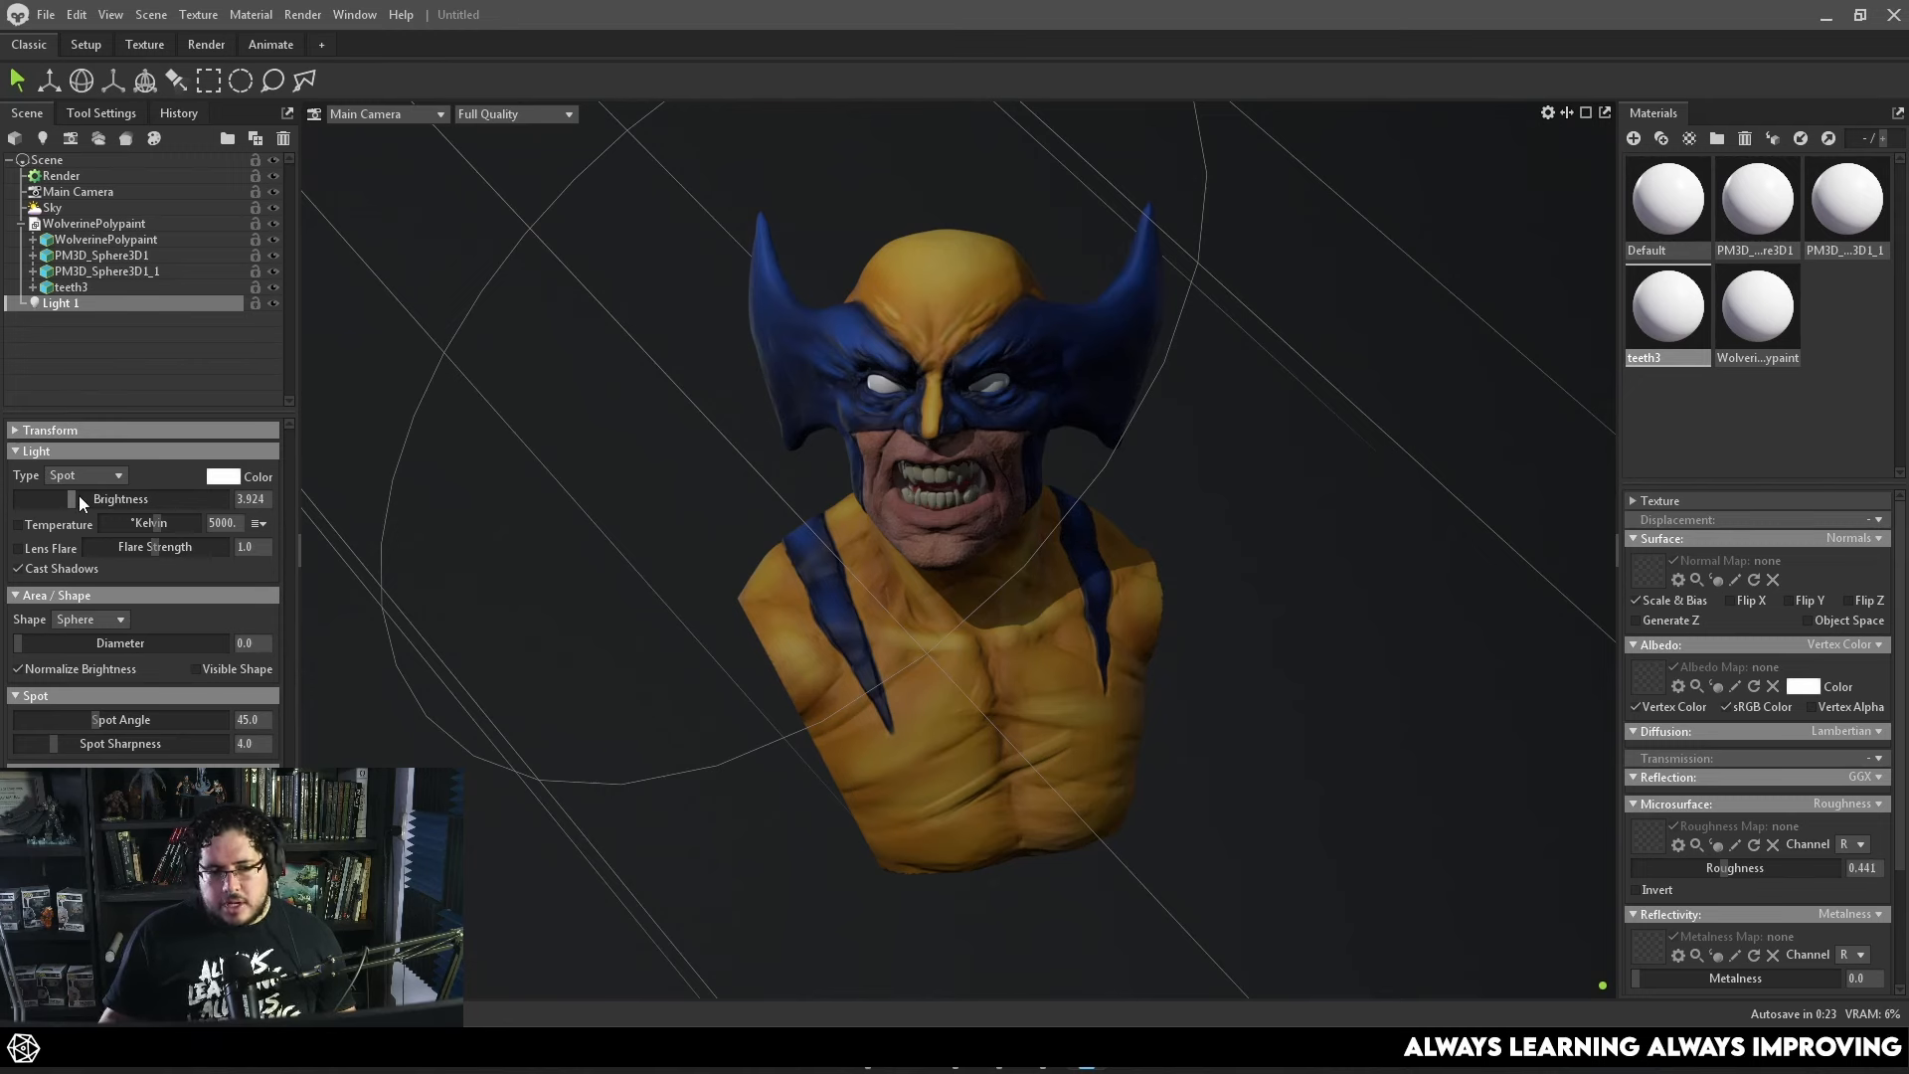
{"action": "left_click_drag", "start_coordinate": [75, 497], "coordinate": [79, 498]}
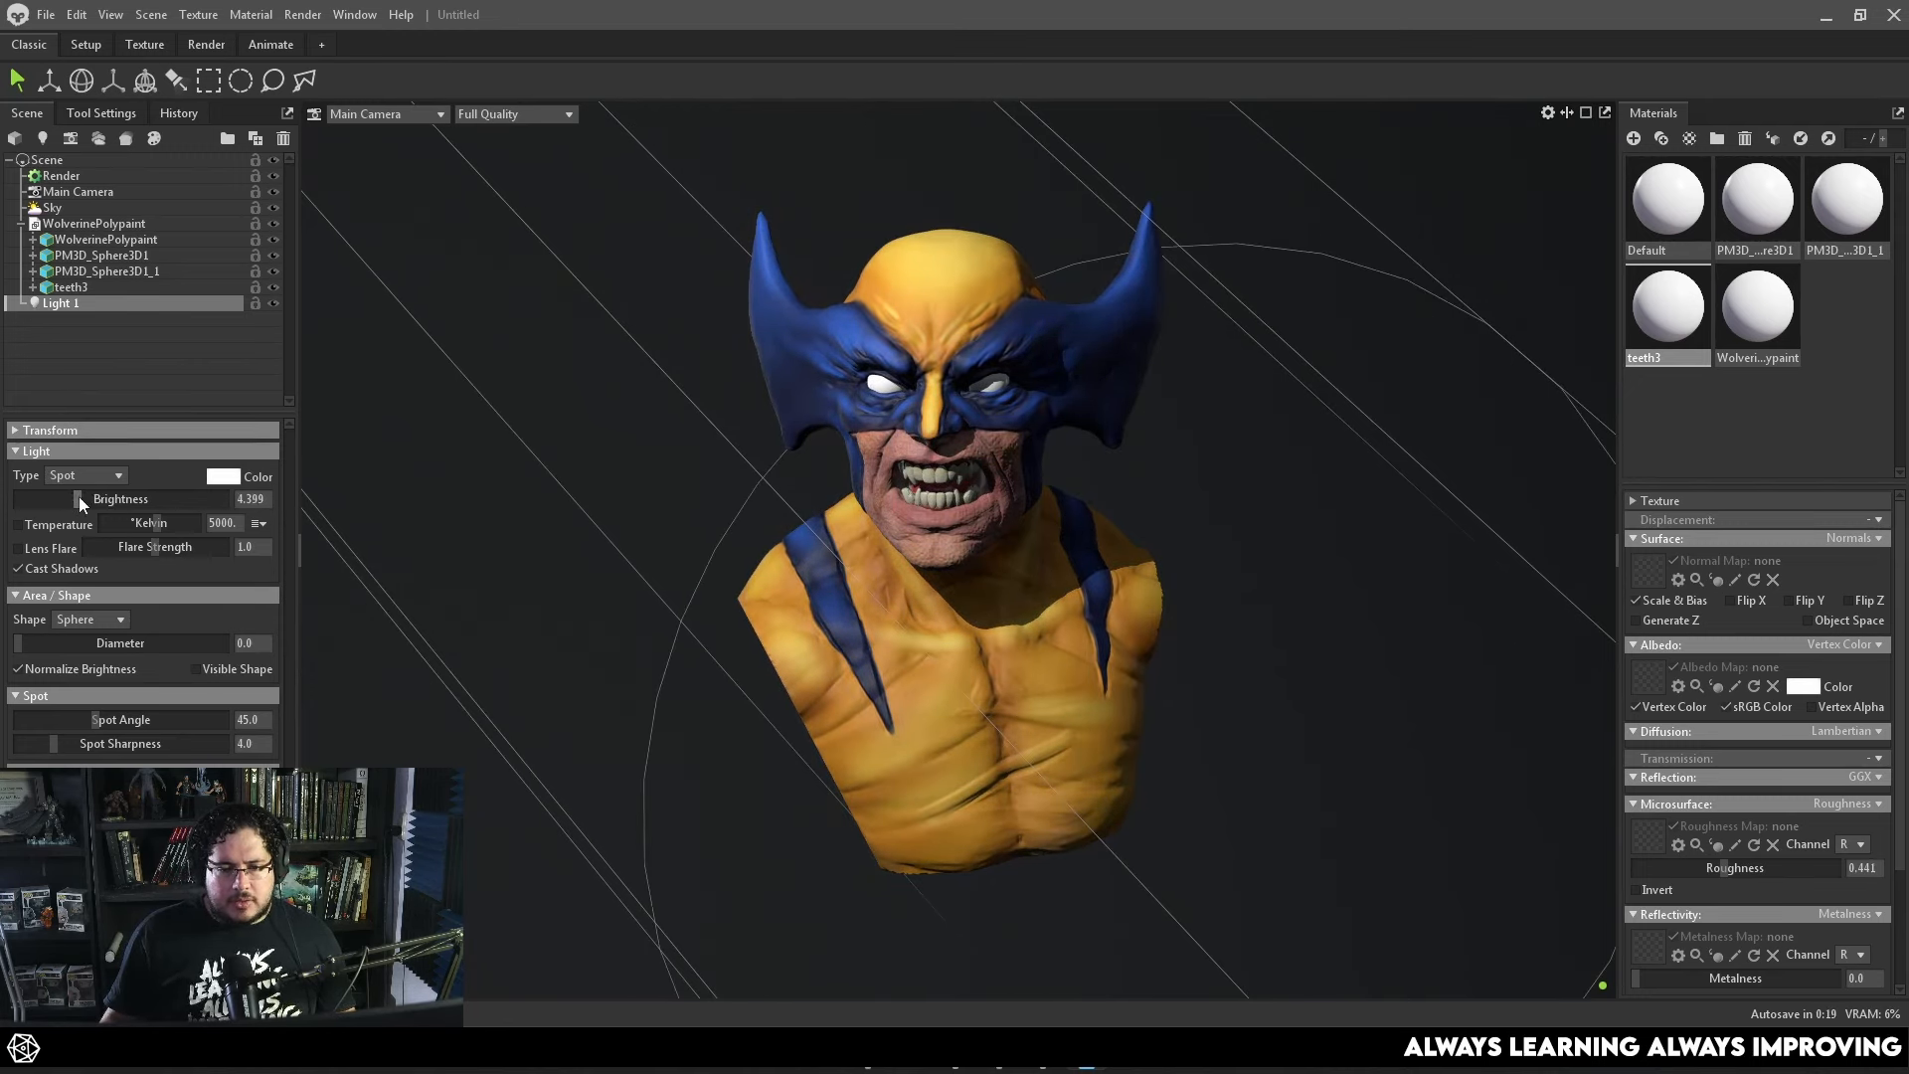
{"action": "left_click_drag", "start_coordinate": [22, 641], "coordinate": [60, 637]}
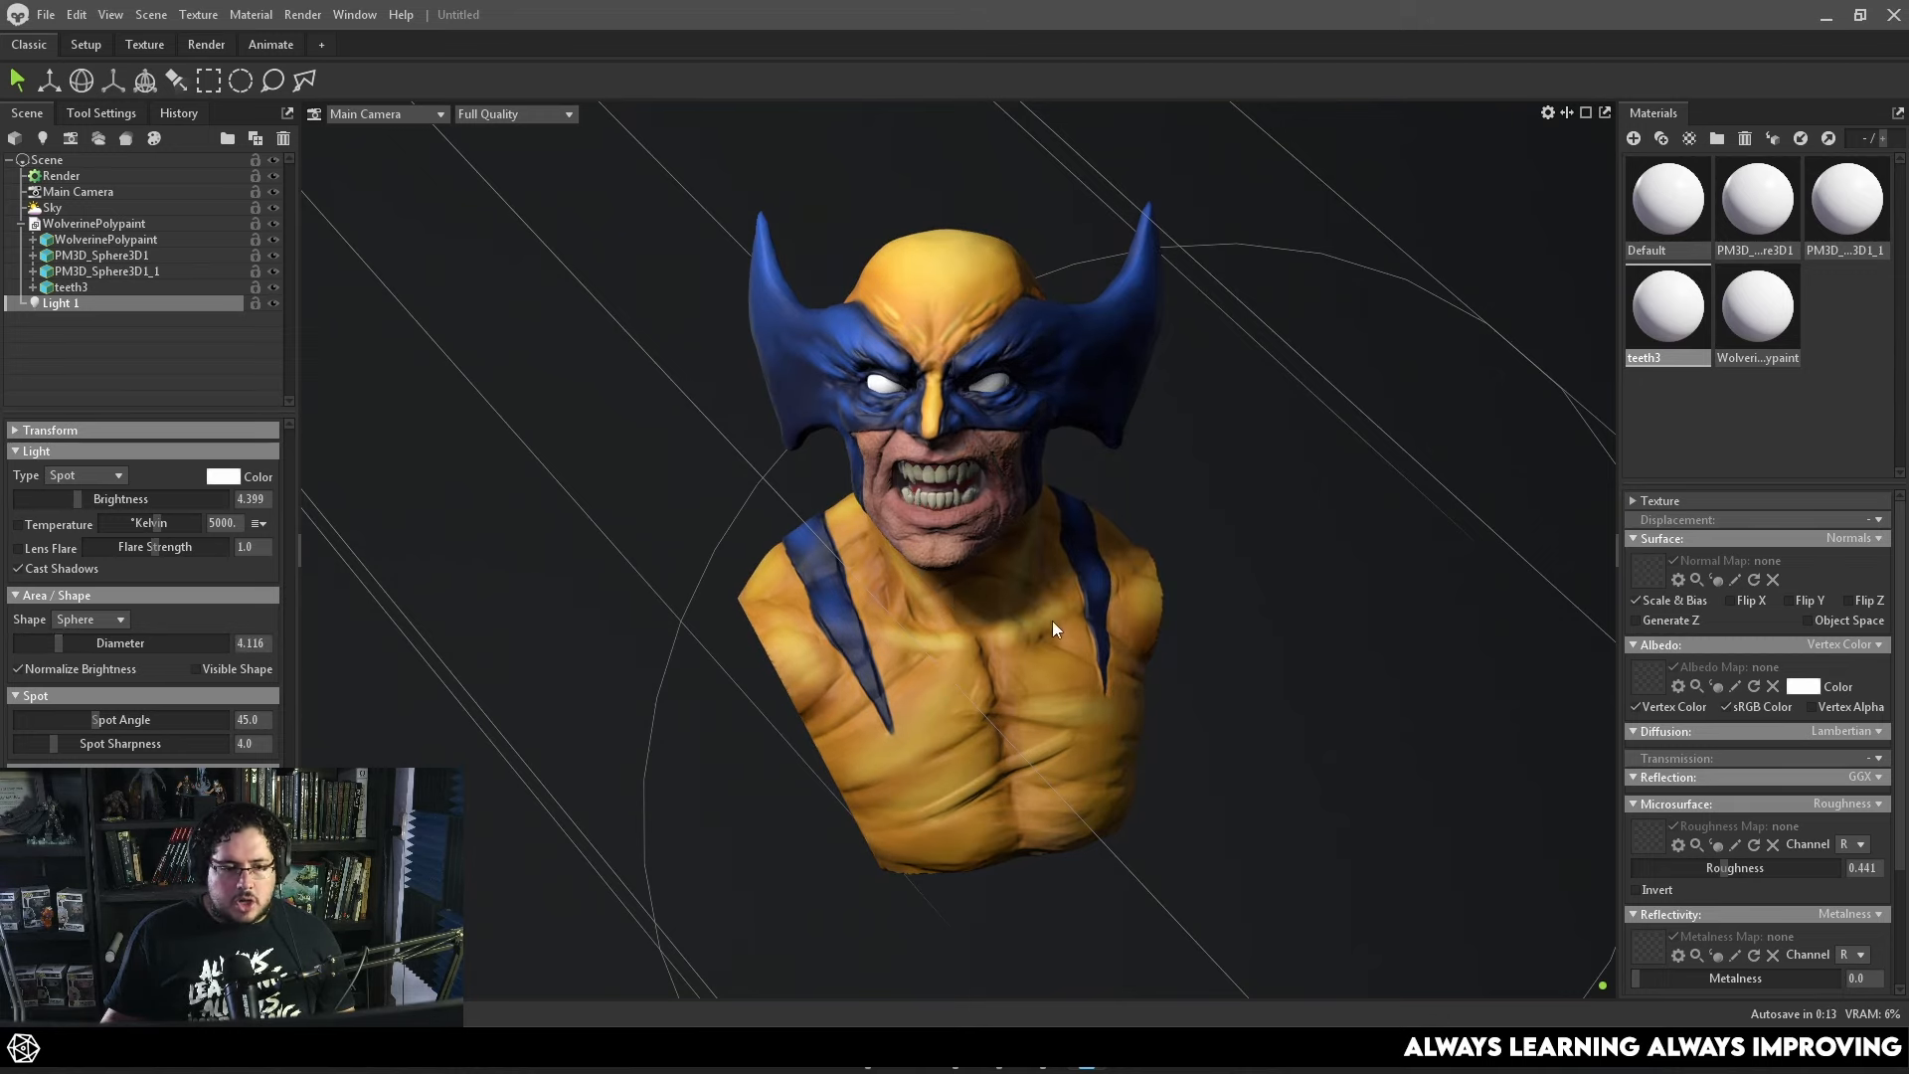
Lower the WolverinePolypaint material's roughness to about 0.465 and clear the light selection to judge the shine.
{"action": "left_click", "coordinate": [1757, 307]}
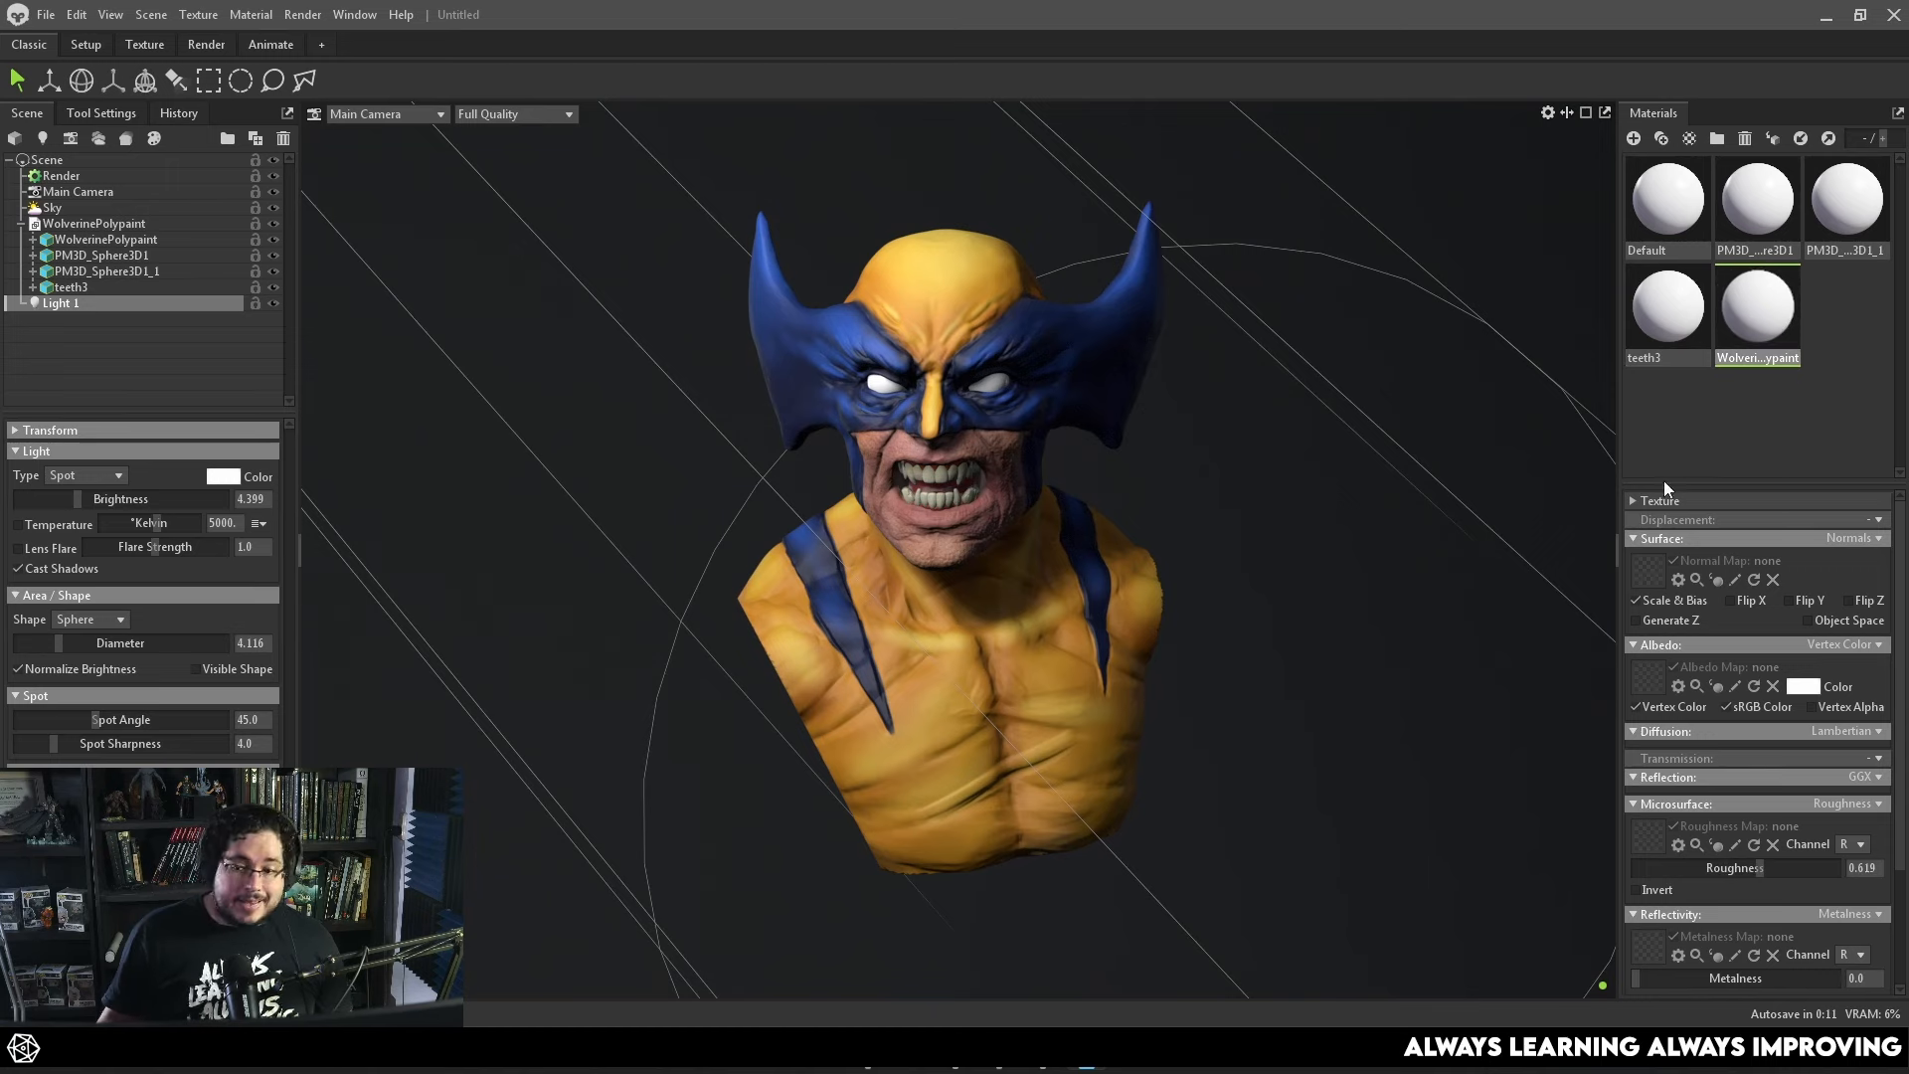
{"action": "left_click_drag", "start_coordinate": [1756, 871], "coordinate": [1730, 868]}
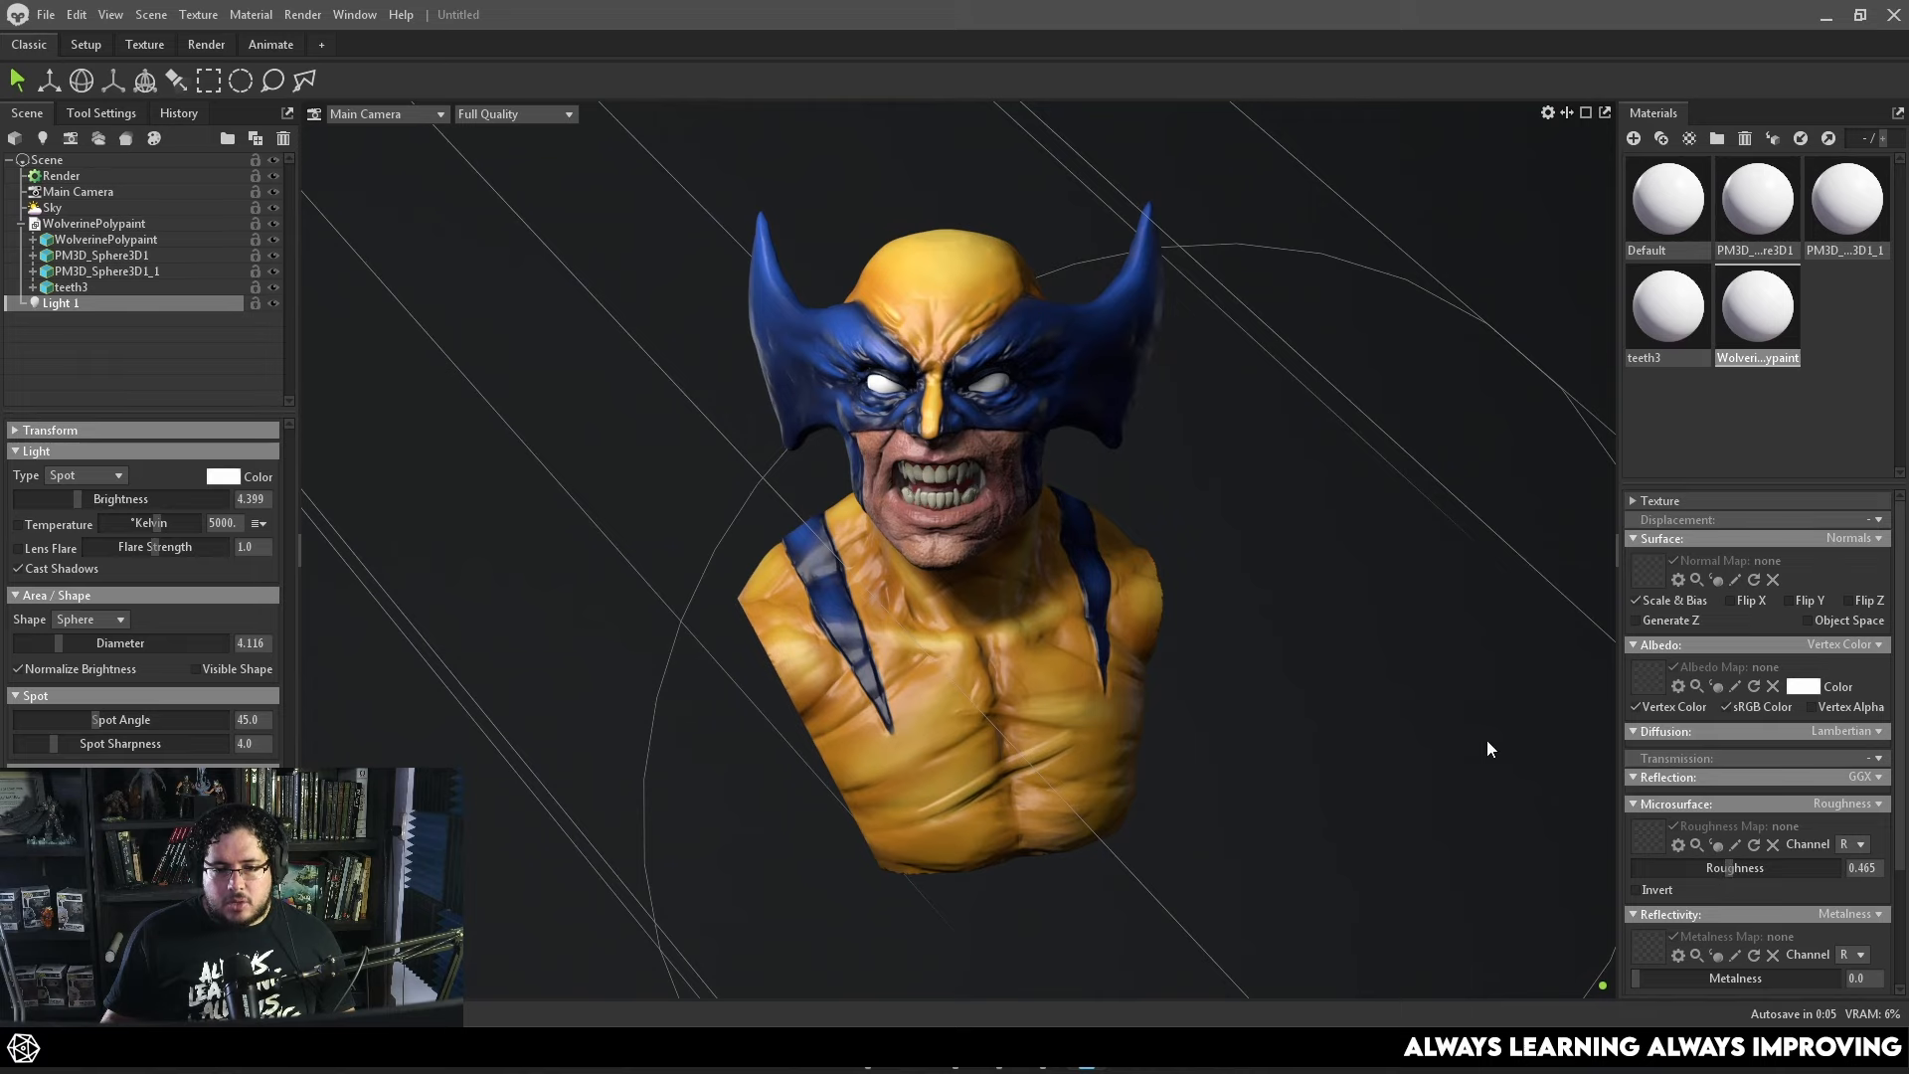
{"action": "left_click", "coordinate": [1310, 664]}
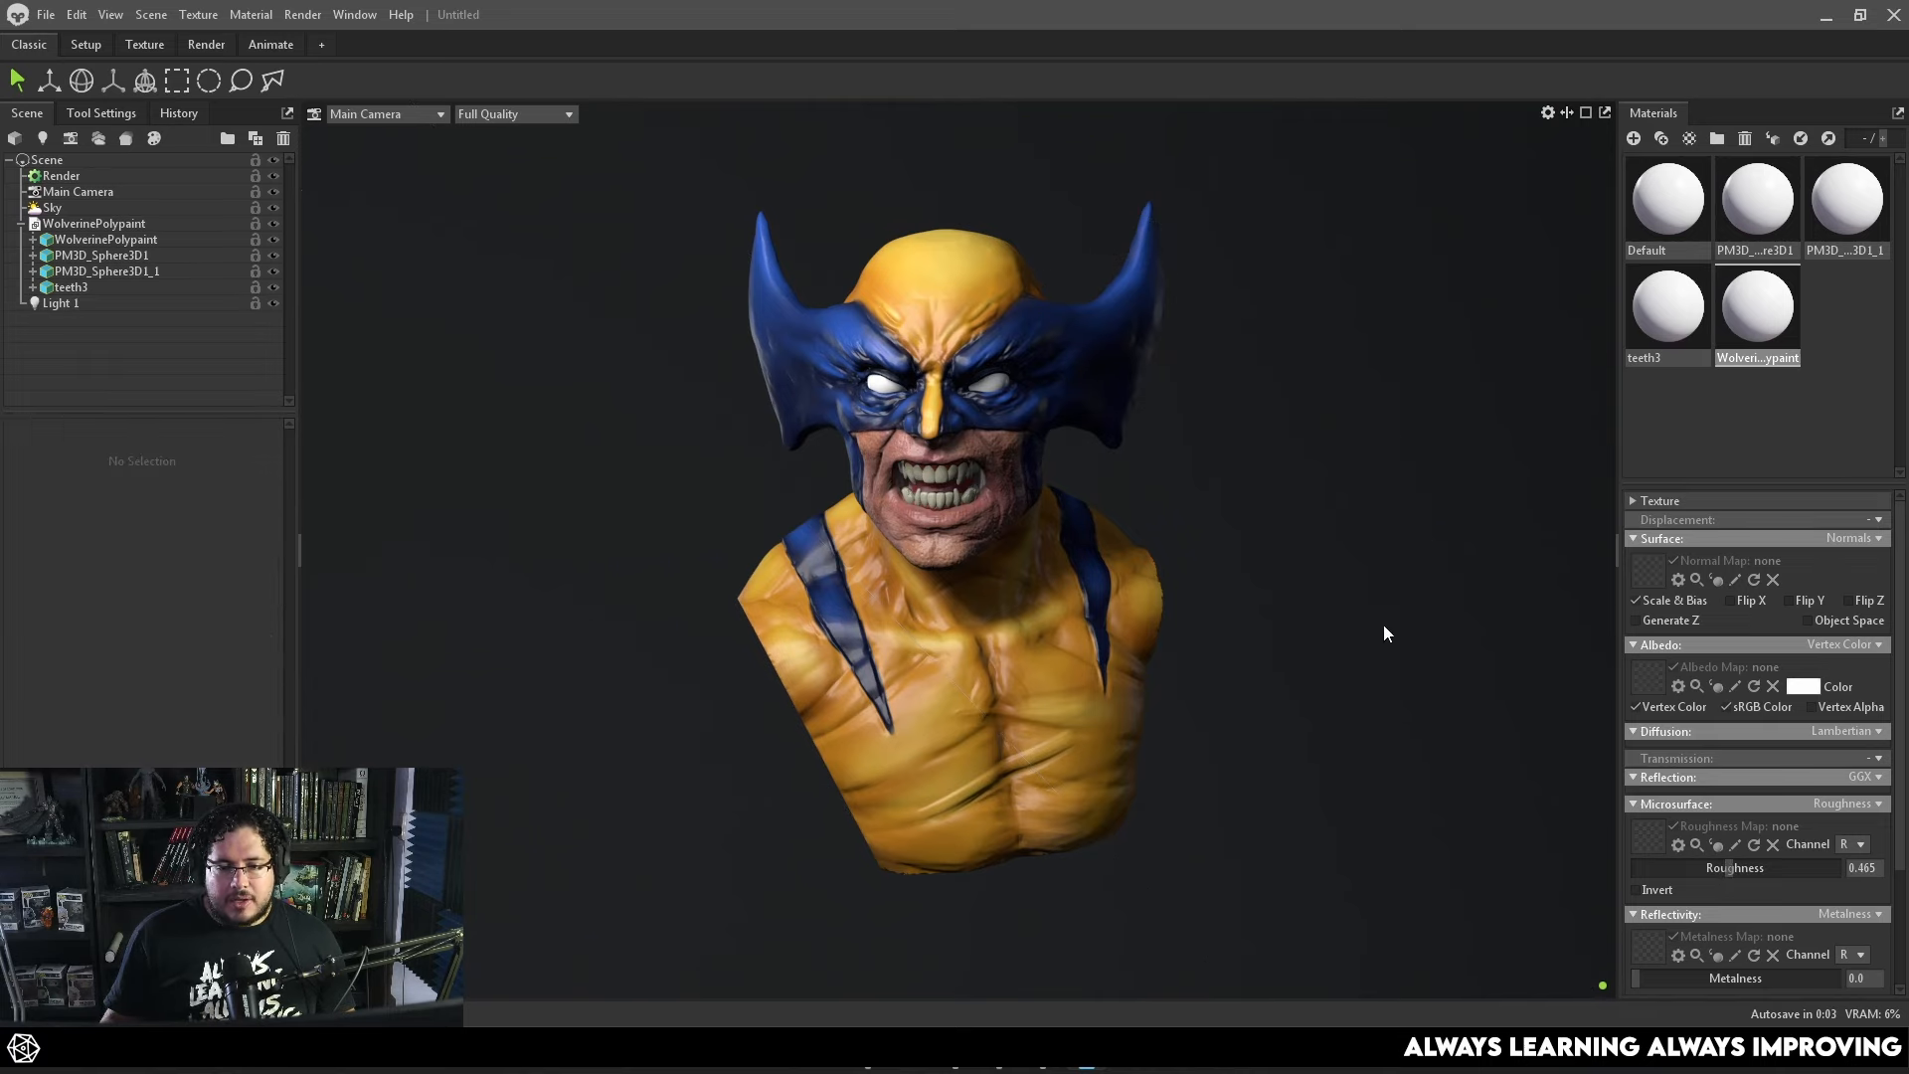
Add a second spot light behind the bust as a rim light.
{"action": "left_click_drag", "start_coordinate": [1382, 624], "coordinate": [961, 644]}
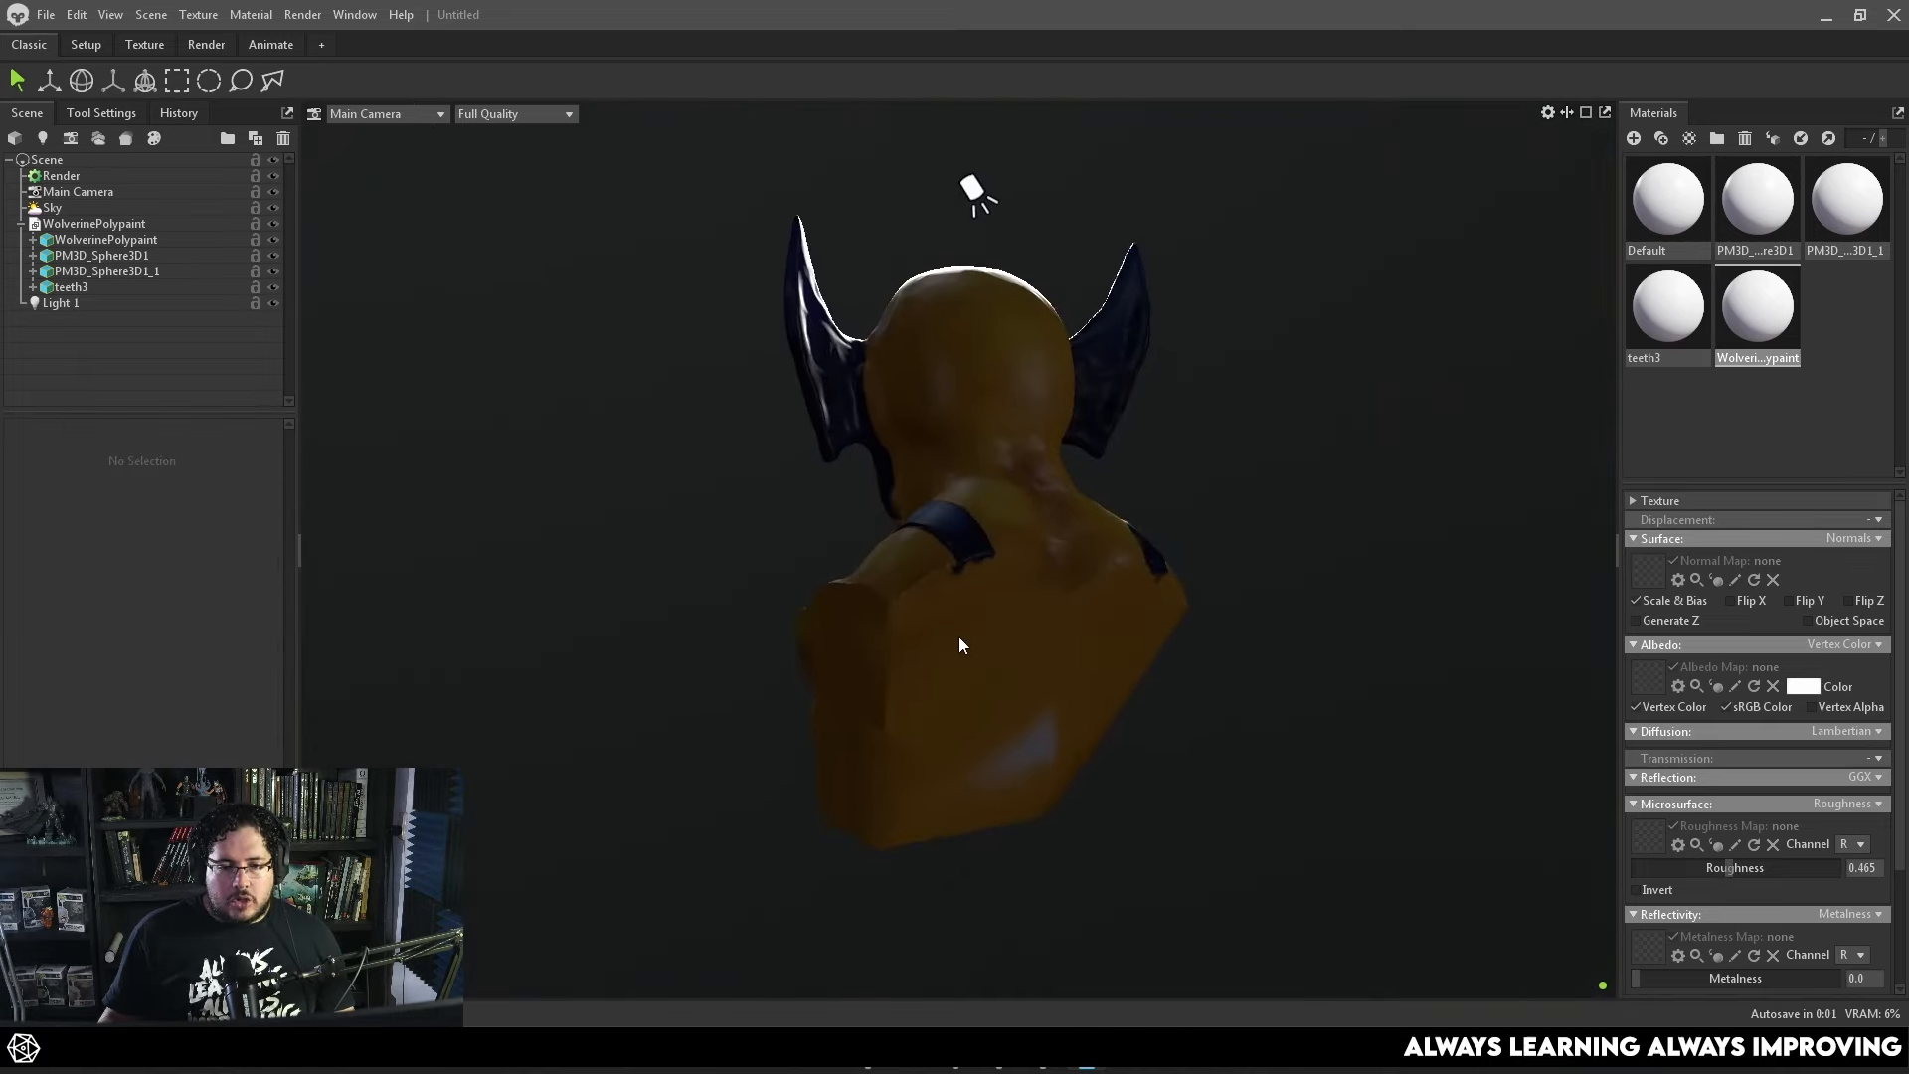
{"action": "left_click", "coordinate": [44, 141]}
{"action": "left_click_drag", "start_coordinate": [725, 431], "coordinate": [1136, 429]}
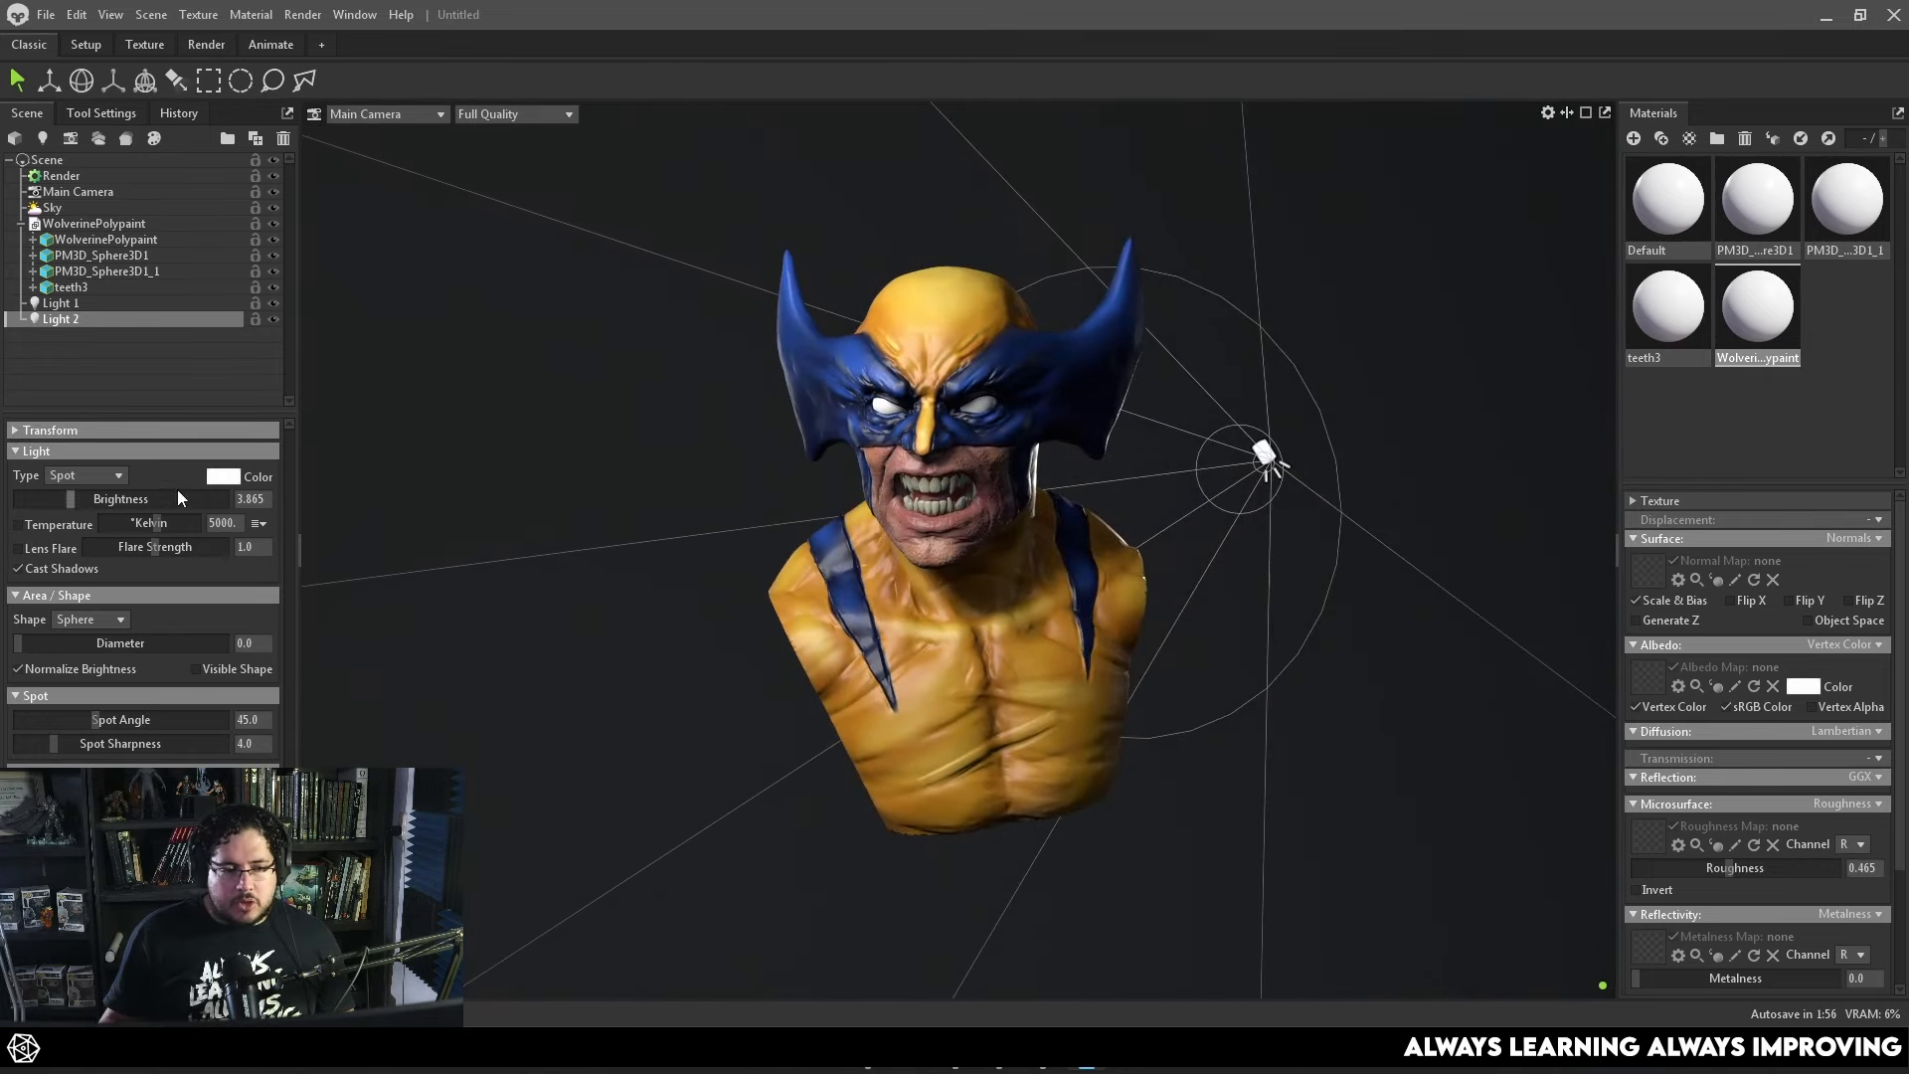
Color the rim light bright cyan and set its brightness to about 5.6 and its diameter to about 1.8.
{"action": "left_click", "coordinate": [219, 478]}
{"action": "left_click", "coordinate": [996, 502]}
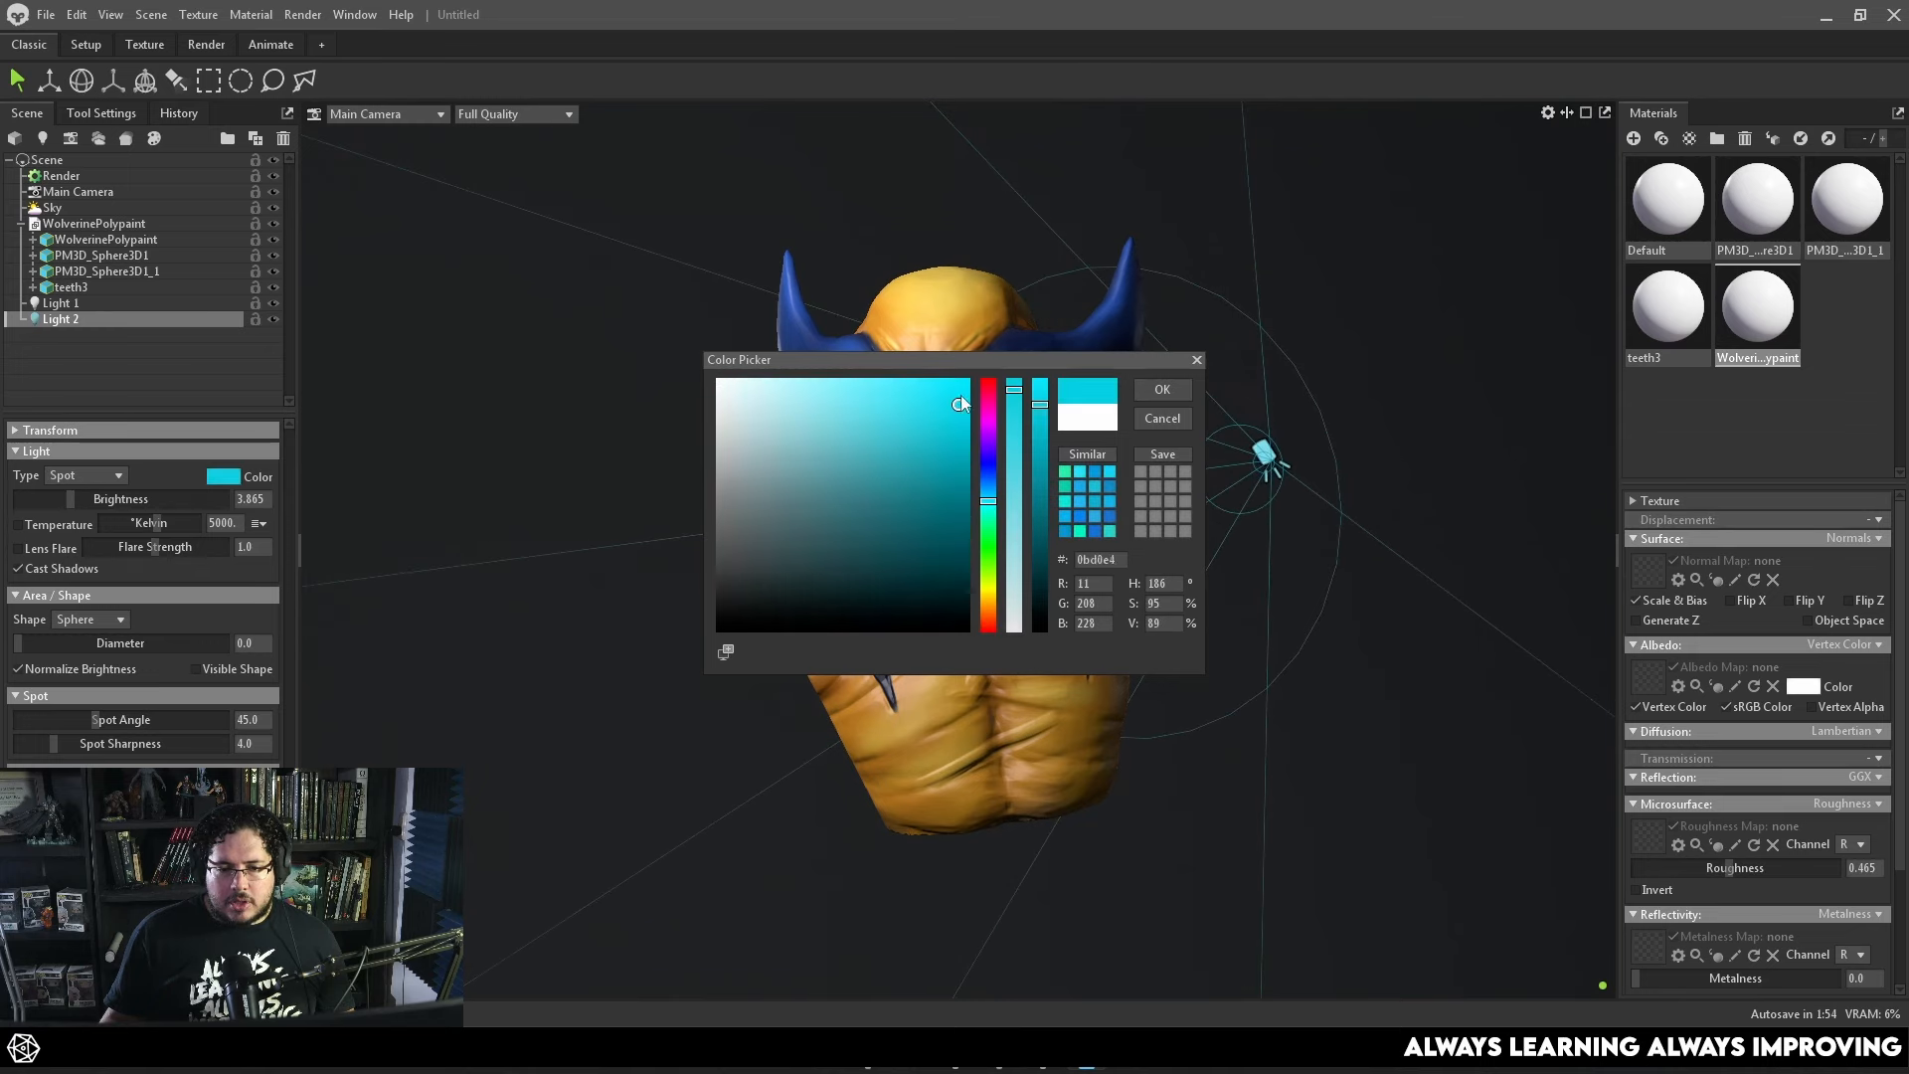
{"action": "left_click", "coordinate": [1013, 391]}
{"action": "left_click", "coordinate": [1162, 390]}
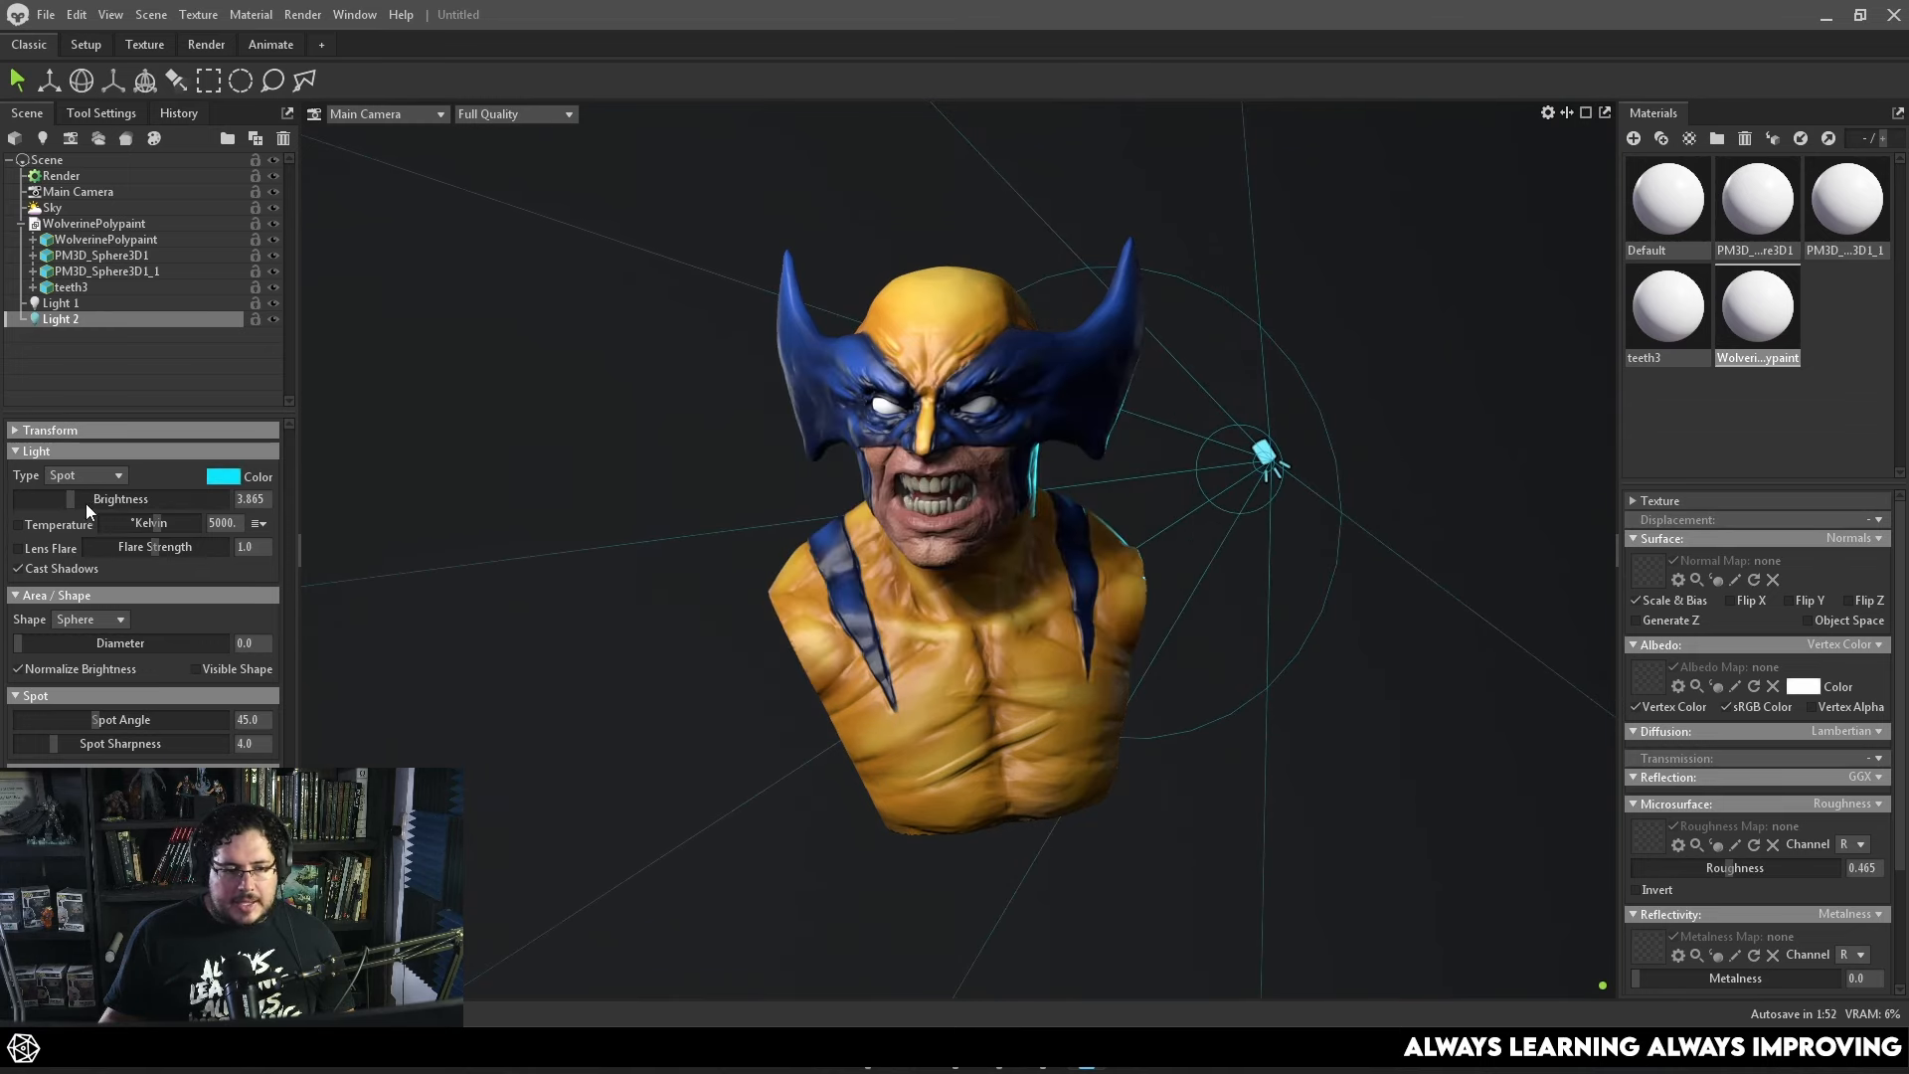
{"action": "left_click_drag", "start_coordinate": [85, 503], "coordinate": [95, 497]}
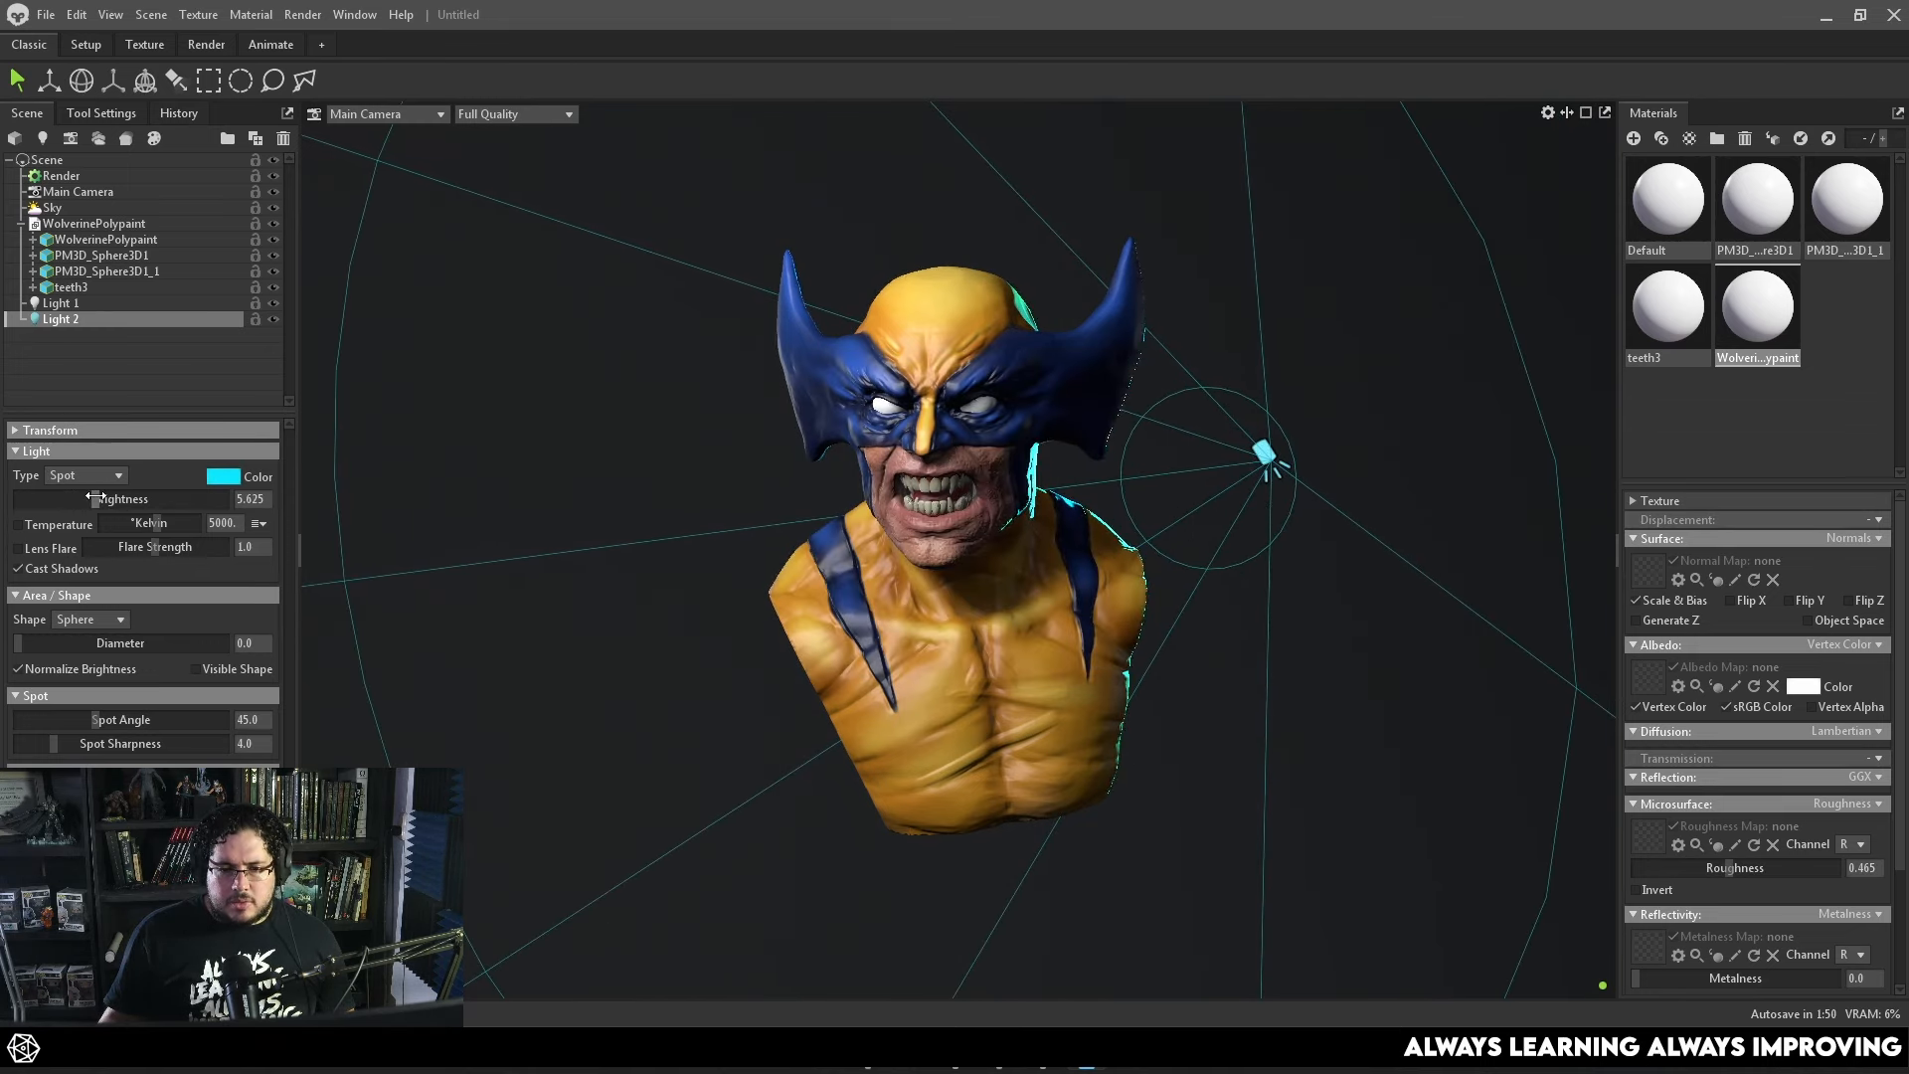
{"action": "left_click_drag", "start_coordinate": [19, 641], "coordinate": [50, 639]}
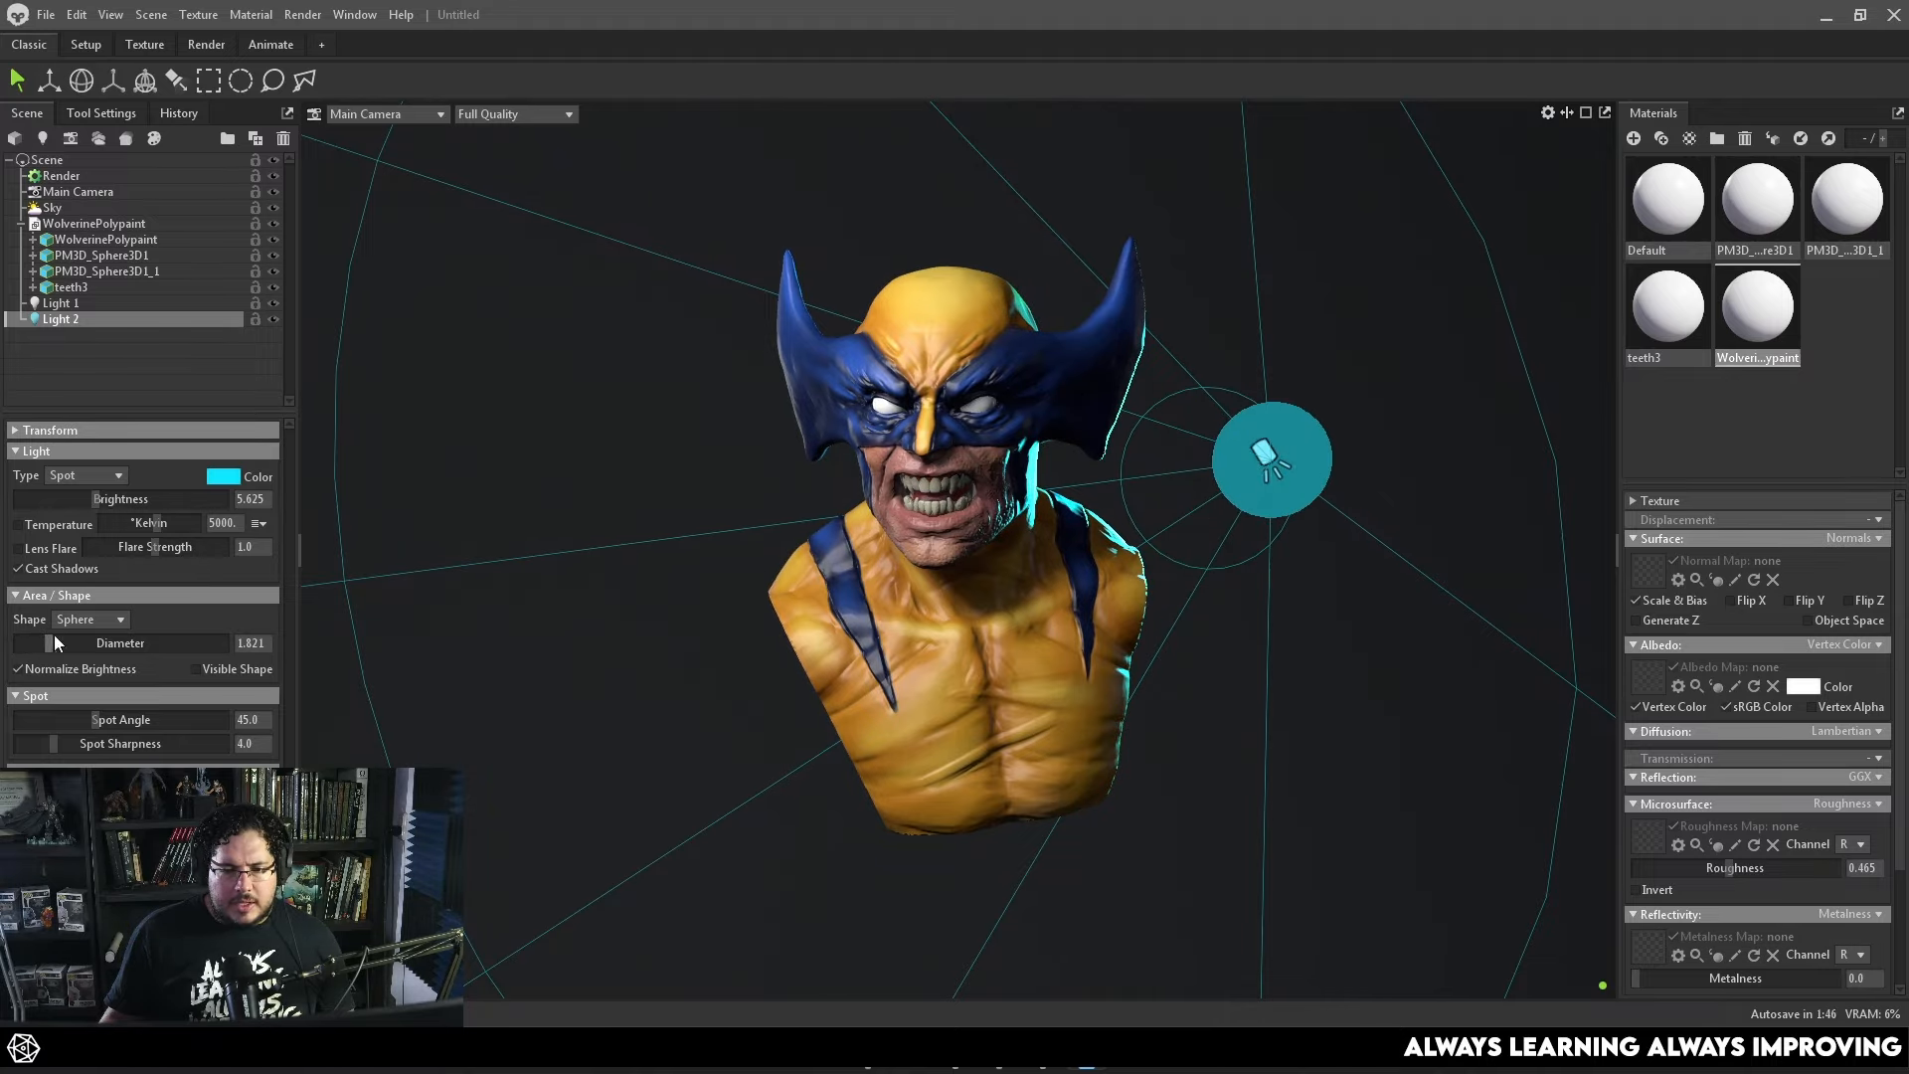
Reposition the cyan rim light so it catches the side of the face, and reduce its brightness to about 4.7.
{"action": "scroll", "coordinate": [1038, 578], "scroll_direction": "down", "scroll_amount": 3}
{"action": "left_click_drag", "start_coordinate": [1038, 579], "coordinate": [855, 747]}
{"action": "key", "text": "w"}
{"action": "left_click_drag", "start_coordinate": [970, 778], "coordinate": [1149, 654]}
{"action": "key", "text": "e"}
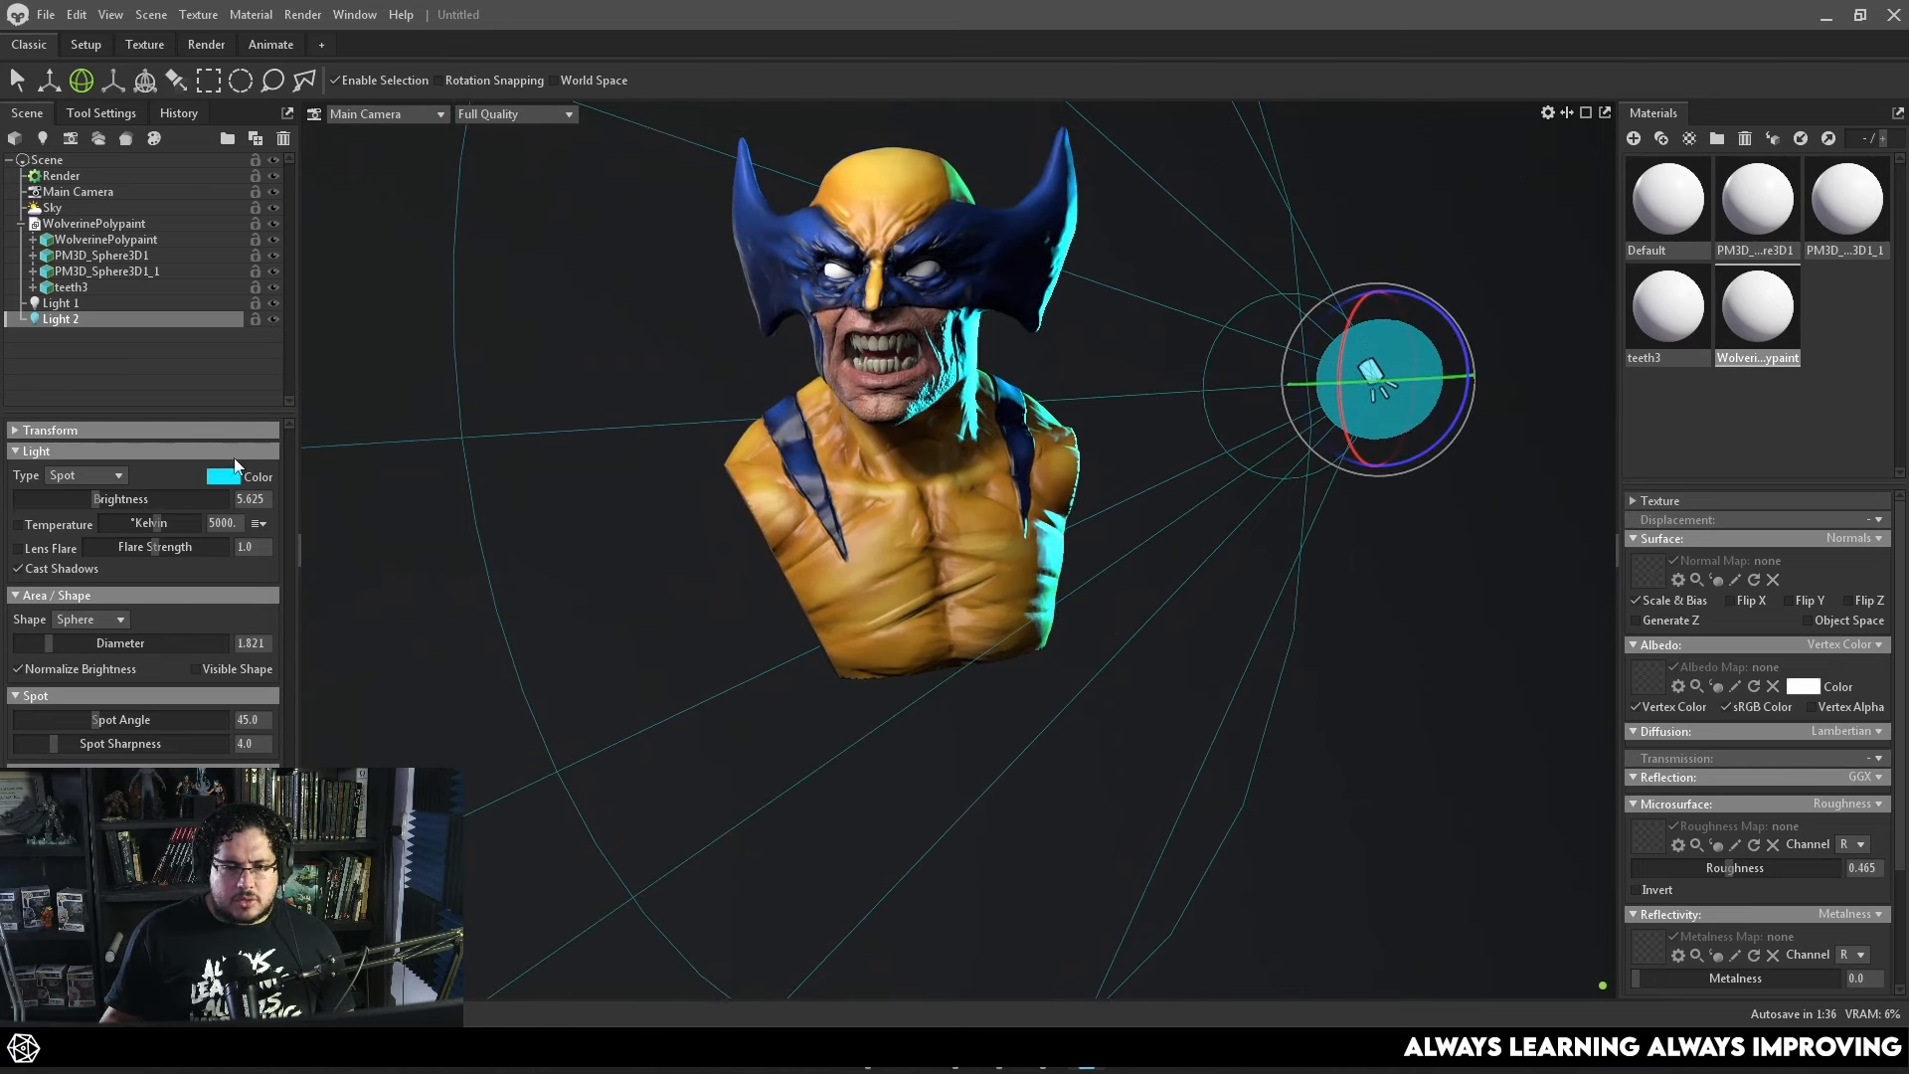
{"action": "left_click_drag", "start_coordinate": [95, 502], "coordinate": [83, 499]}
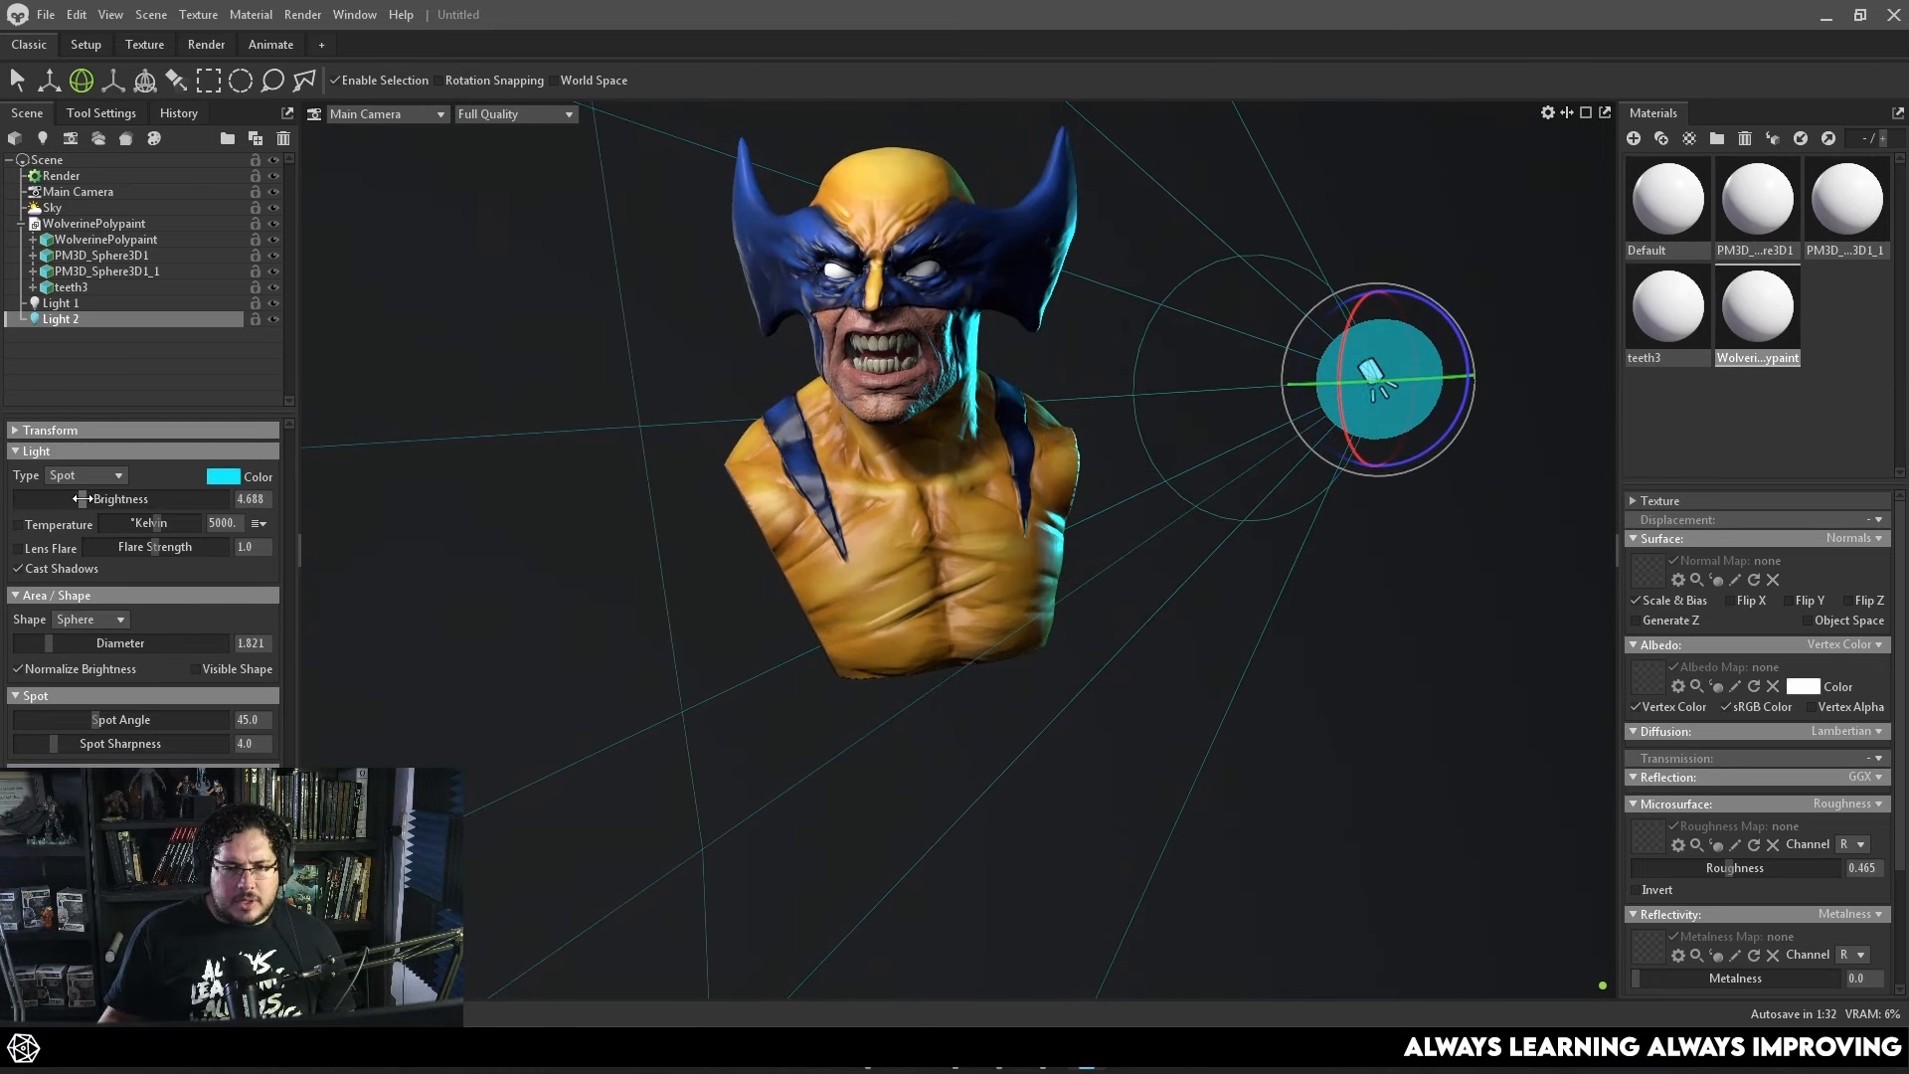
Replace the sky environment with the Abandoned House Attic preset from the skies library.
{"action": "left_click", "coordinate": [60, 208]}
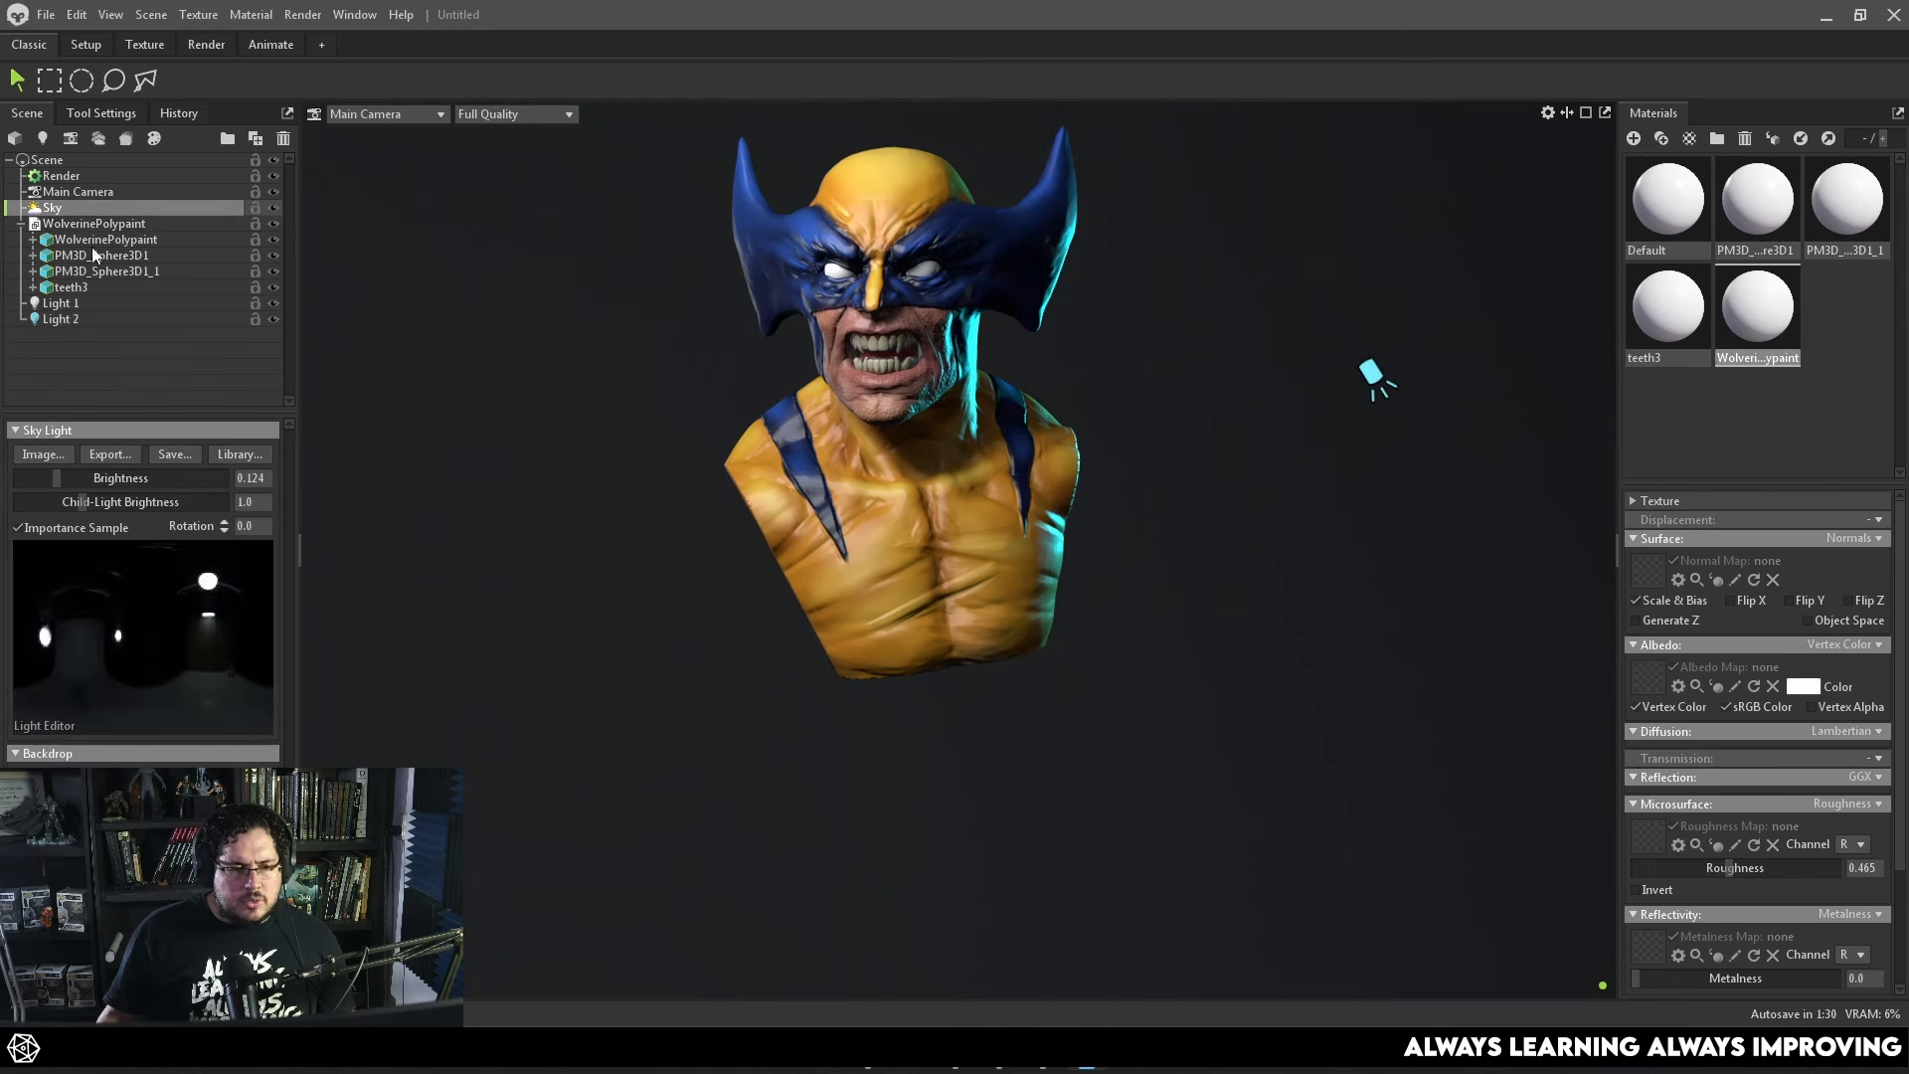
{"action": "left_click", "coordinate": [238, 454]}
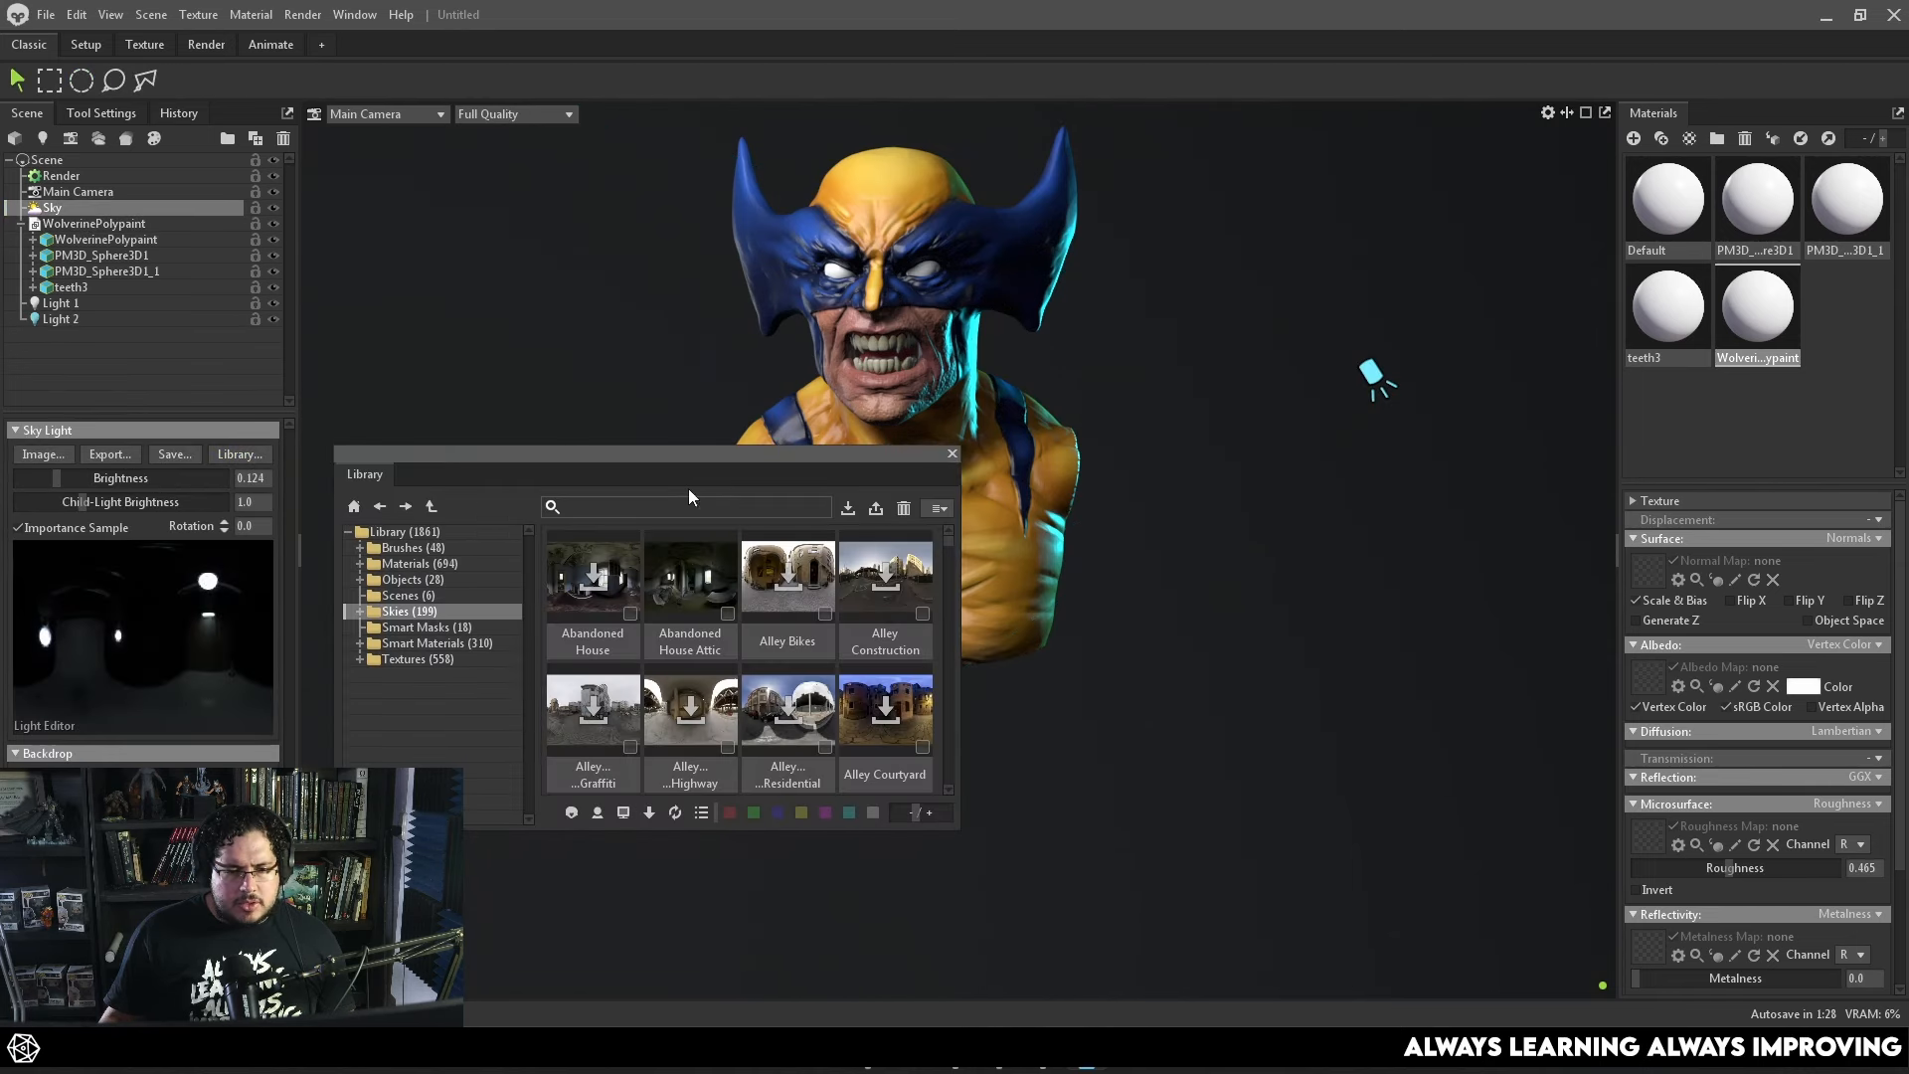
{"action": "left_click", "coordinate": [698, 594]}
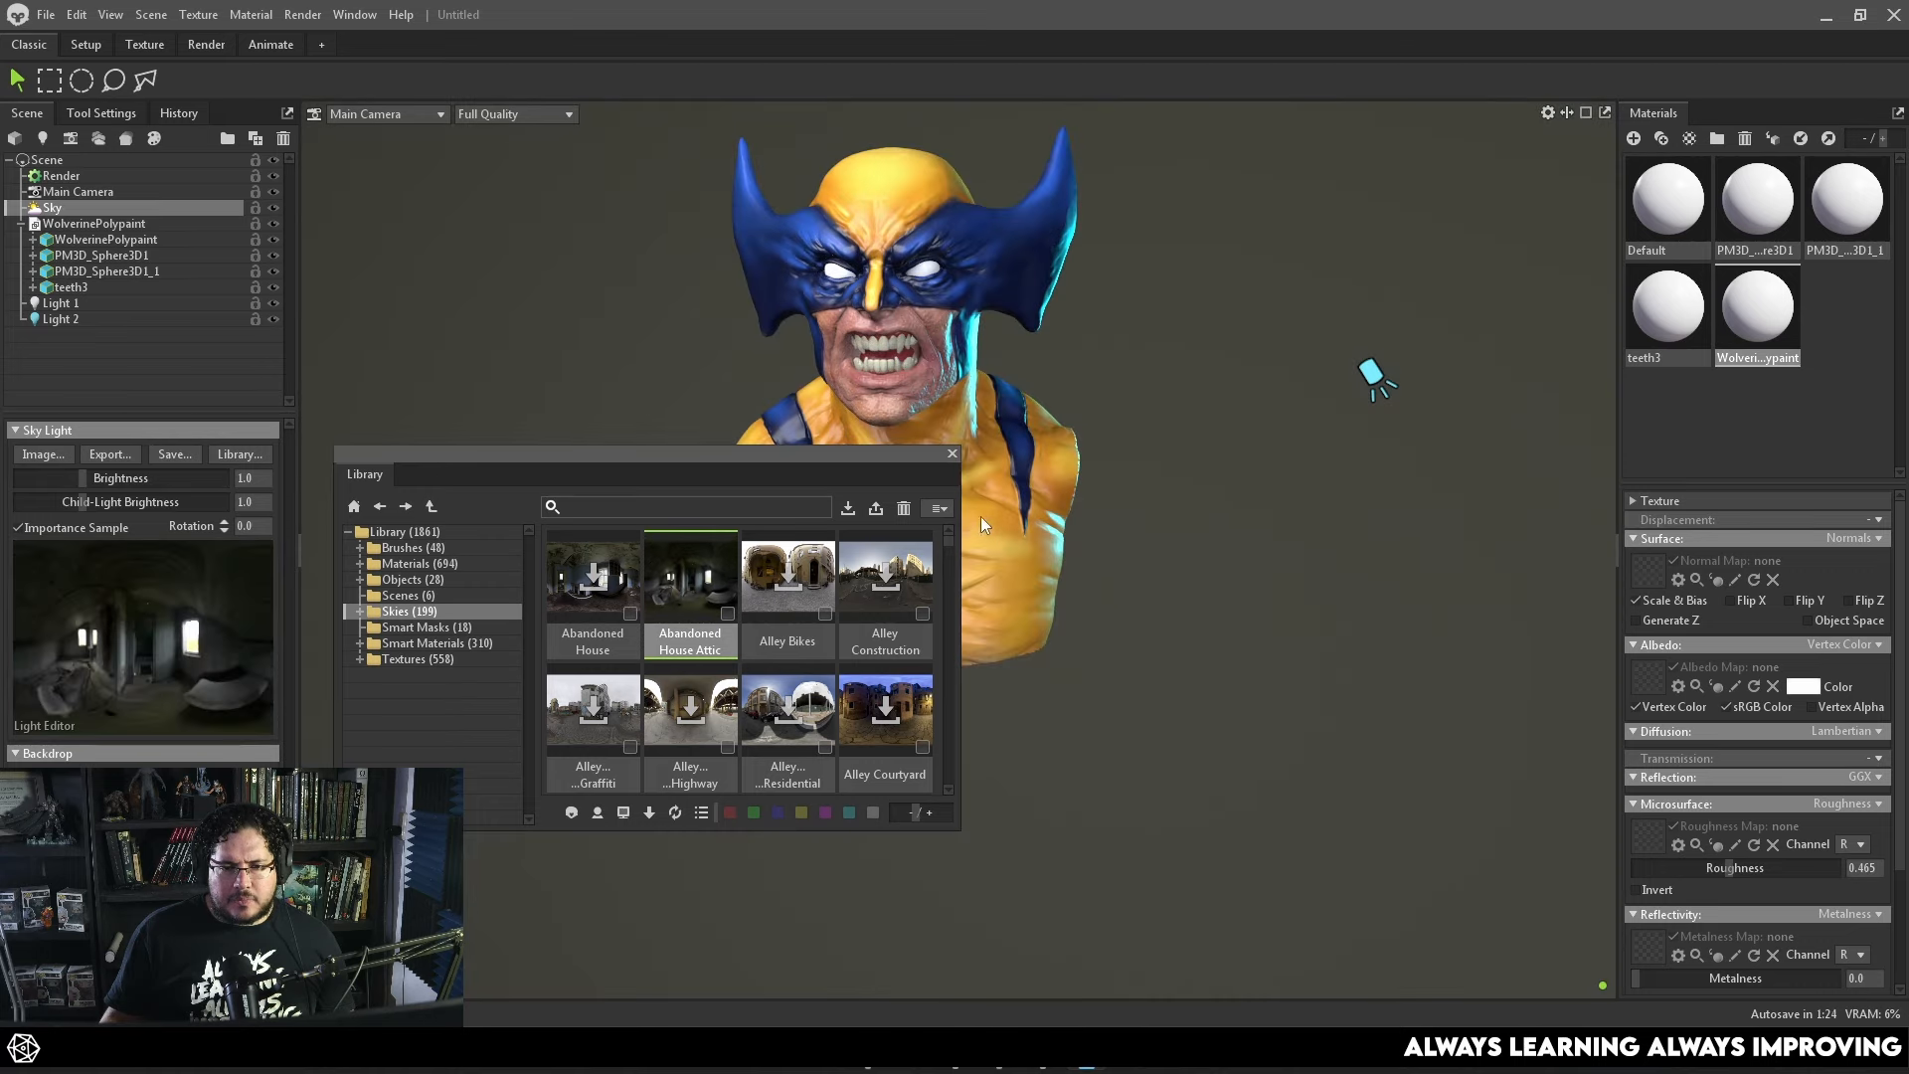
{"action": "left_click", "coordinate": [952, 455]}
Rotate the sky to about 48.5 and lower its brightness to 0.2, checking the bust up close and from a distance.
{"action": "left_click_drag", "start_coordinate": [82, 478], "coordinate": [66, 479]}
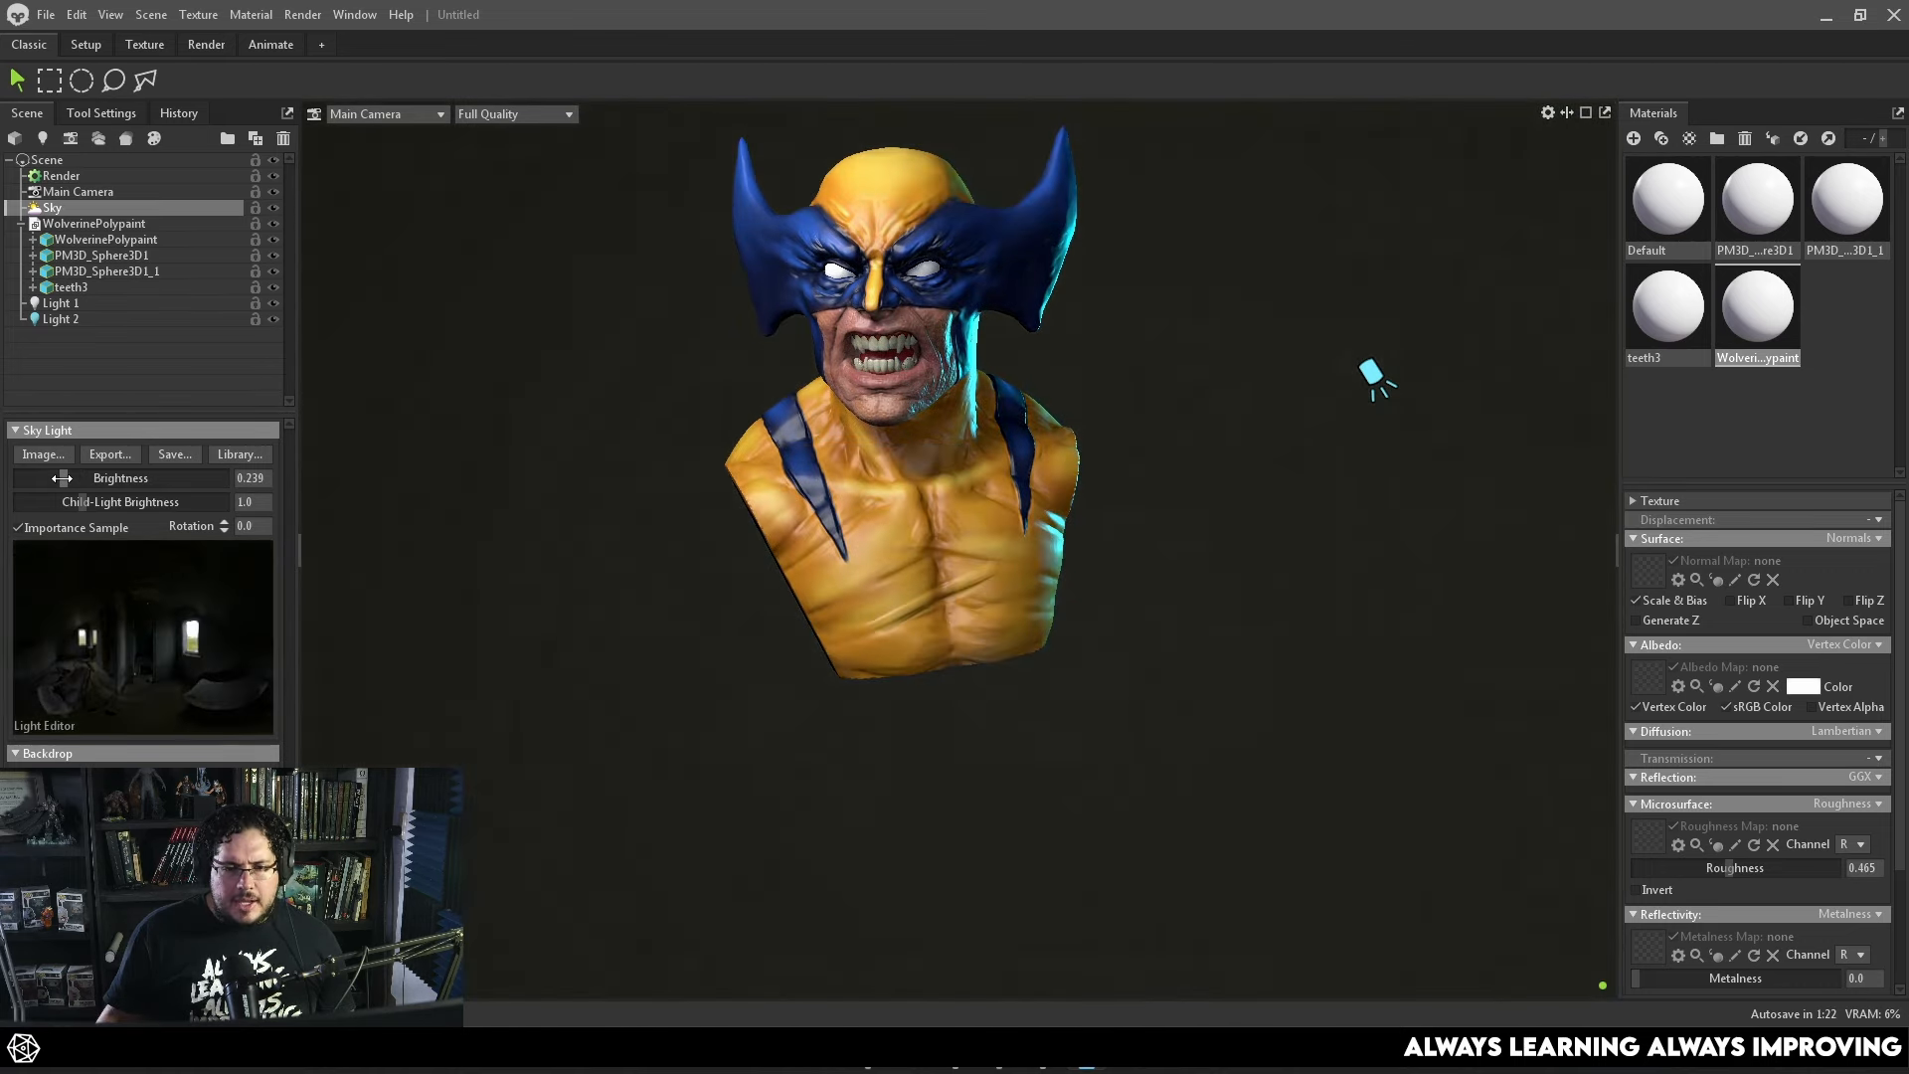
{"action": "mouse_move", "coordinate": [611, 510]}
{"action": "left_mouse_down", "text": "shift"}
{"action": "mouse_move", "coordinate": [643, 499]}
{"action": "mouse_move", "coordinate": [320, 497]}
{"action": "mouse_move", "coordinate": [819, 487]}
{"action": "mouse_move", "coordinate": [640, 499]}
{"action": "left_mouse_up", "text": "shift"}
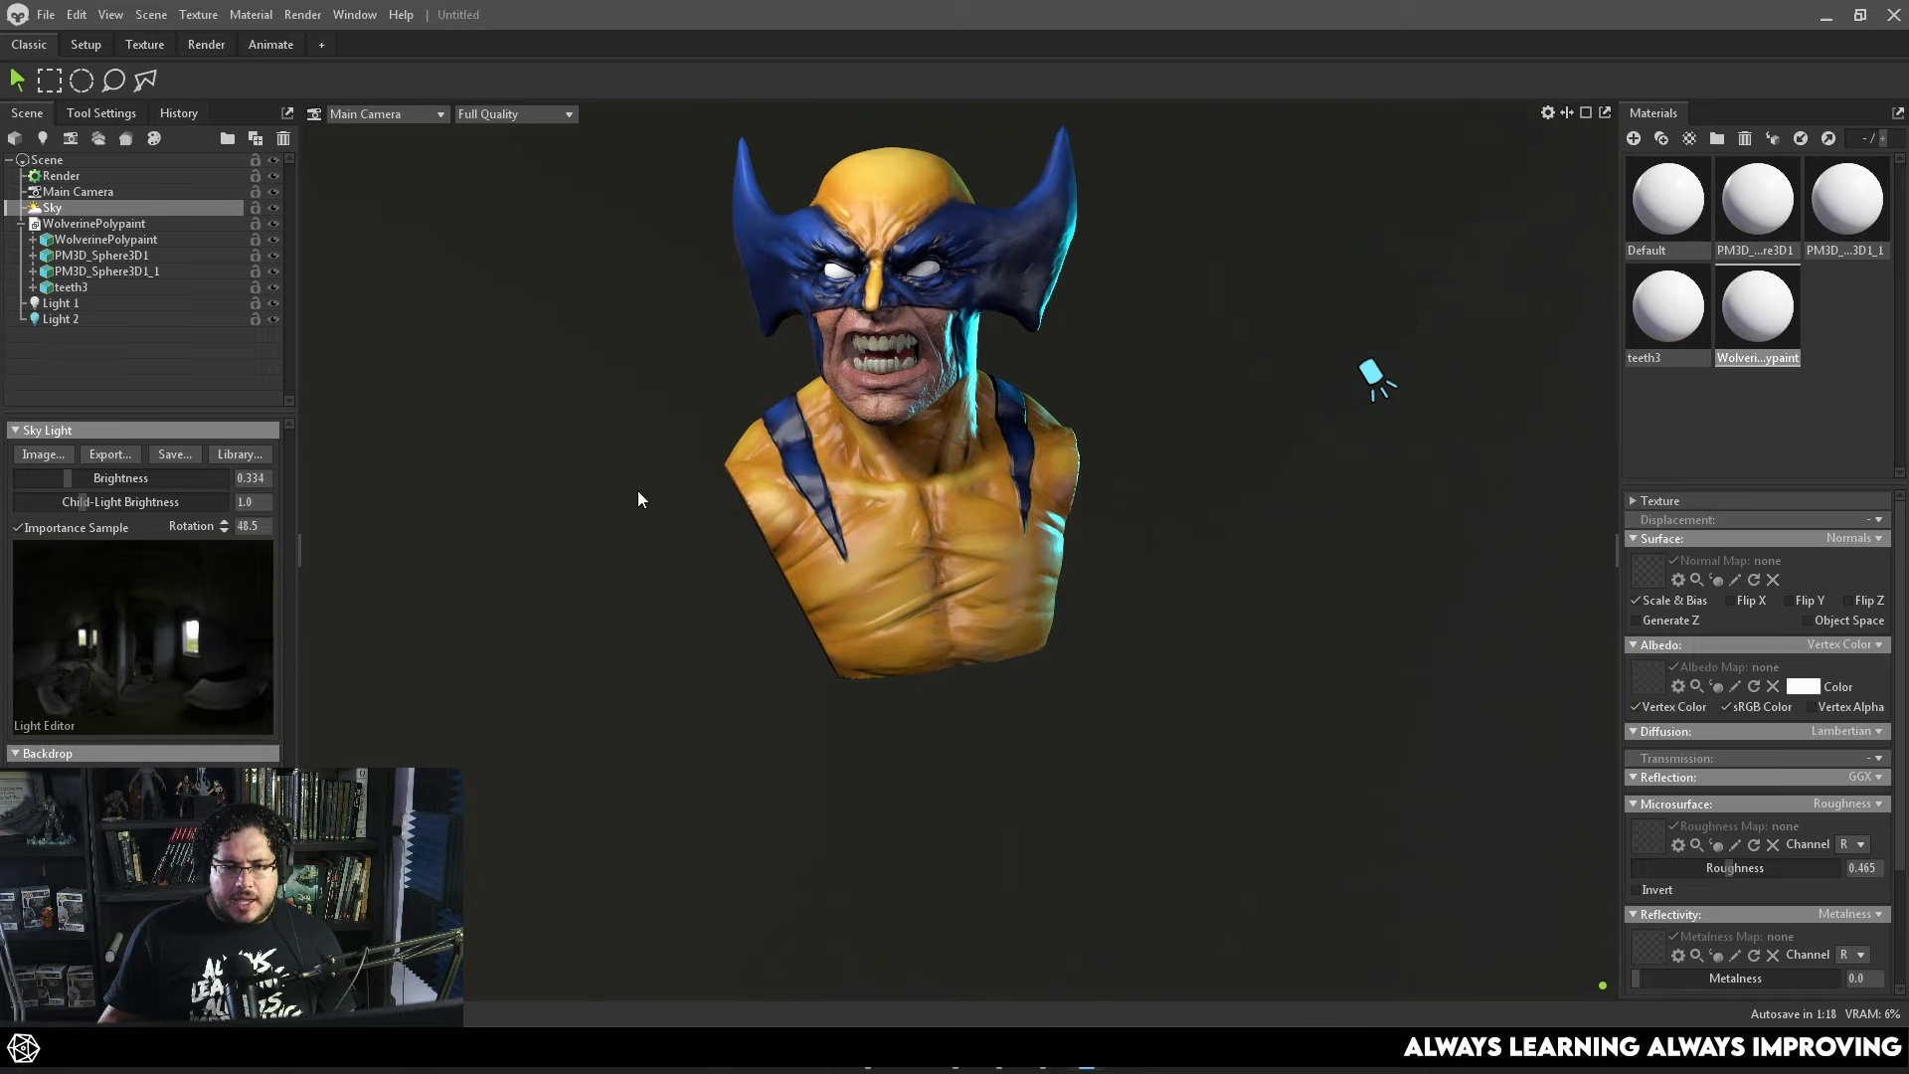
{"action": "left_click", "coordinate": [76, 478]}
{"action": "mouse_move", "coordinate": [74, 477]}
{"action": "left_mouse_down"}
{"action": "mouse_move", "coordinate": [96, 472]}
{"action": "mouse_move", "coordinate": [62, 477]}
{"action": "left_mouse_up"}
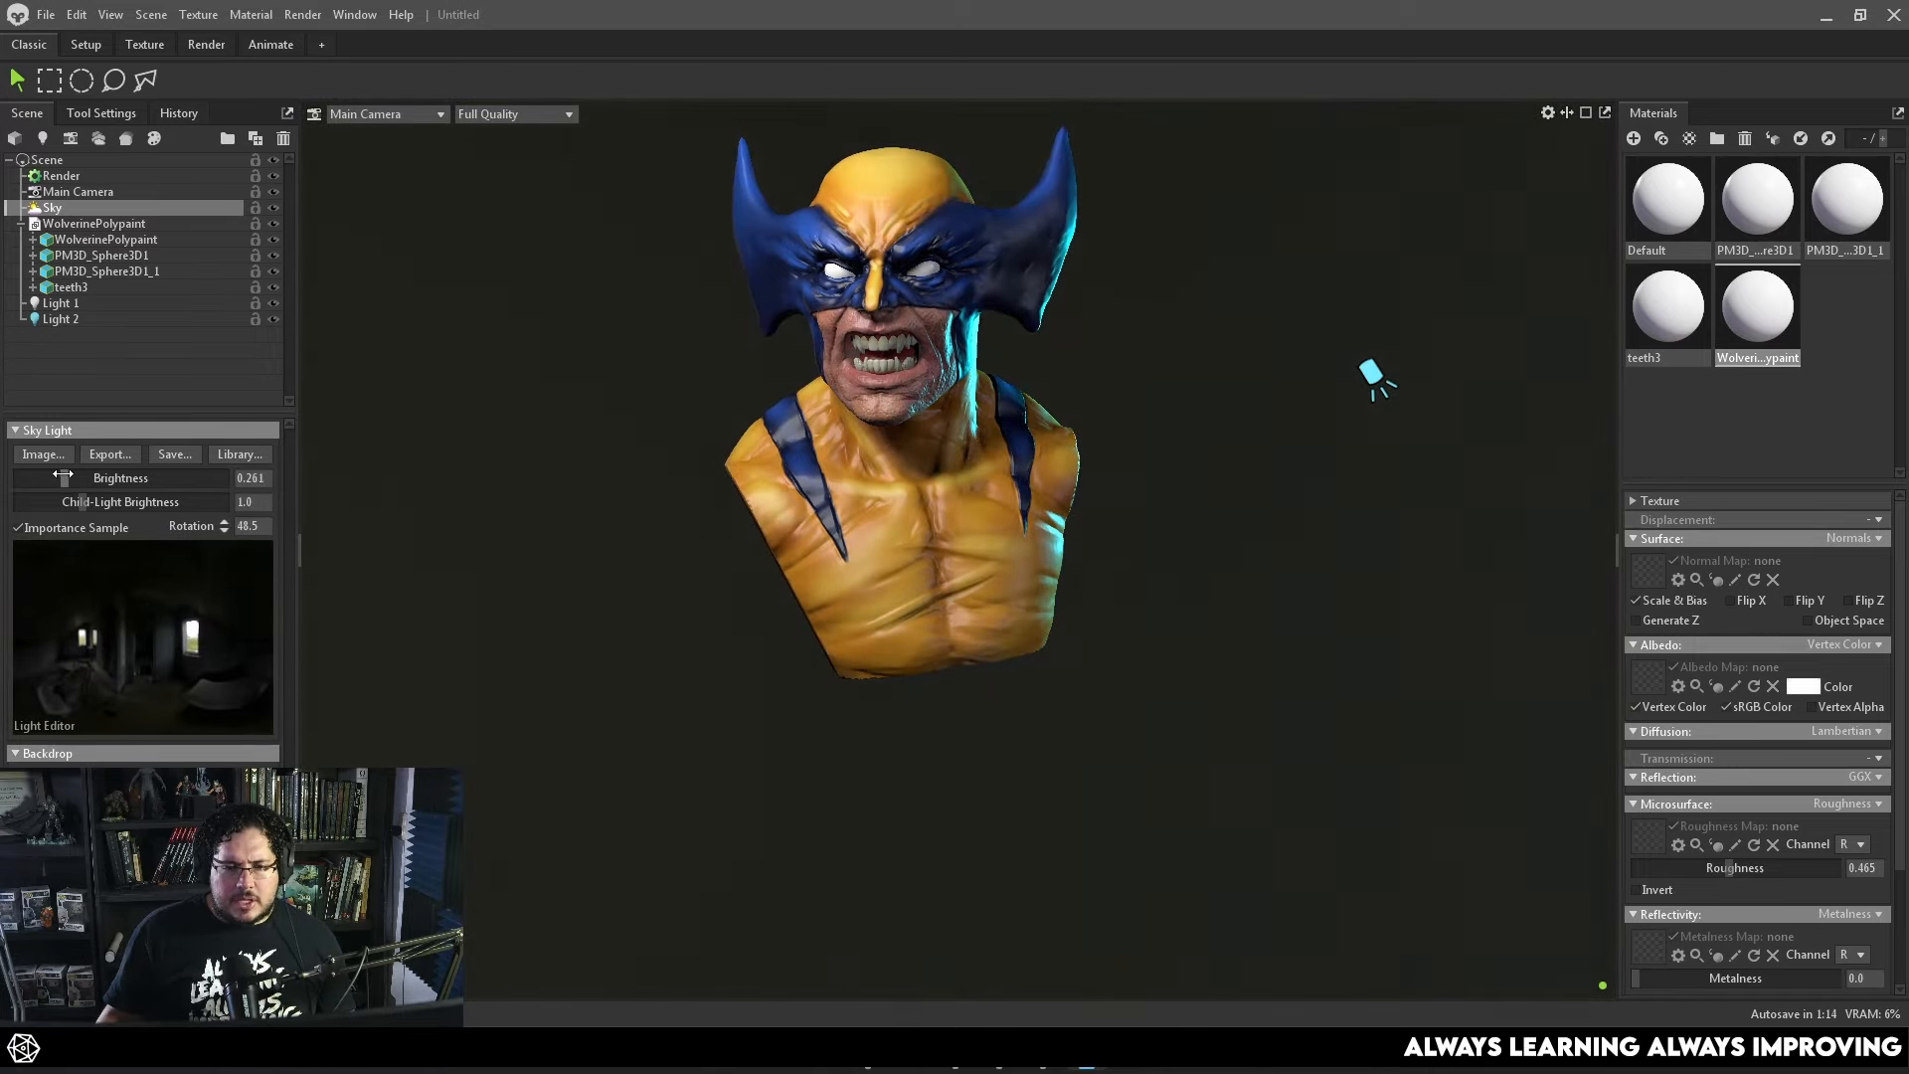
{"action": "scroll", "coordinate": [801, 491], "scroll_direction": "up", "scroll_amount": 3}
{"action": "middle_click_drag", "start_coordinate": [801, 491], "coordinate": [941, 589]}
{"action": "scroll", "coordinate": [1046, 618], "scroll_direction": "up", "scroll_amount": 2}
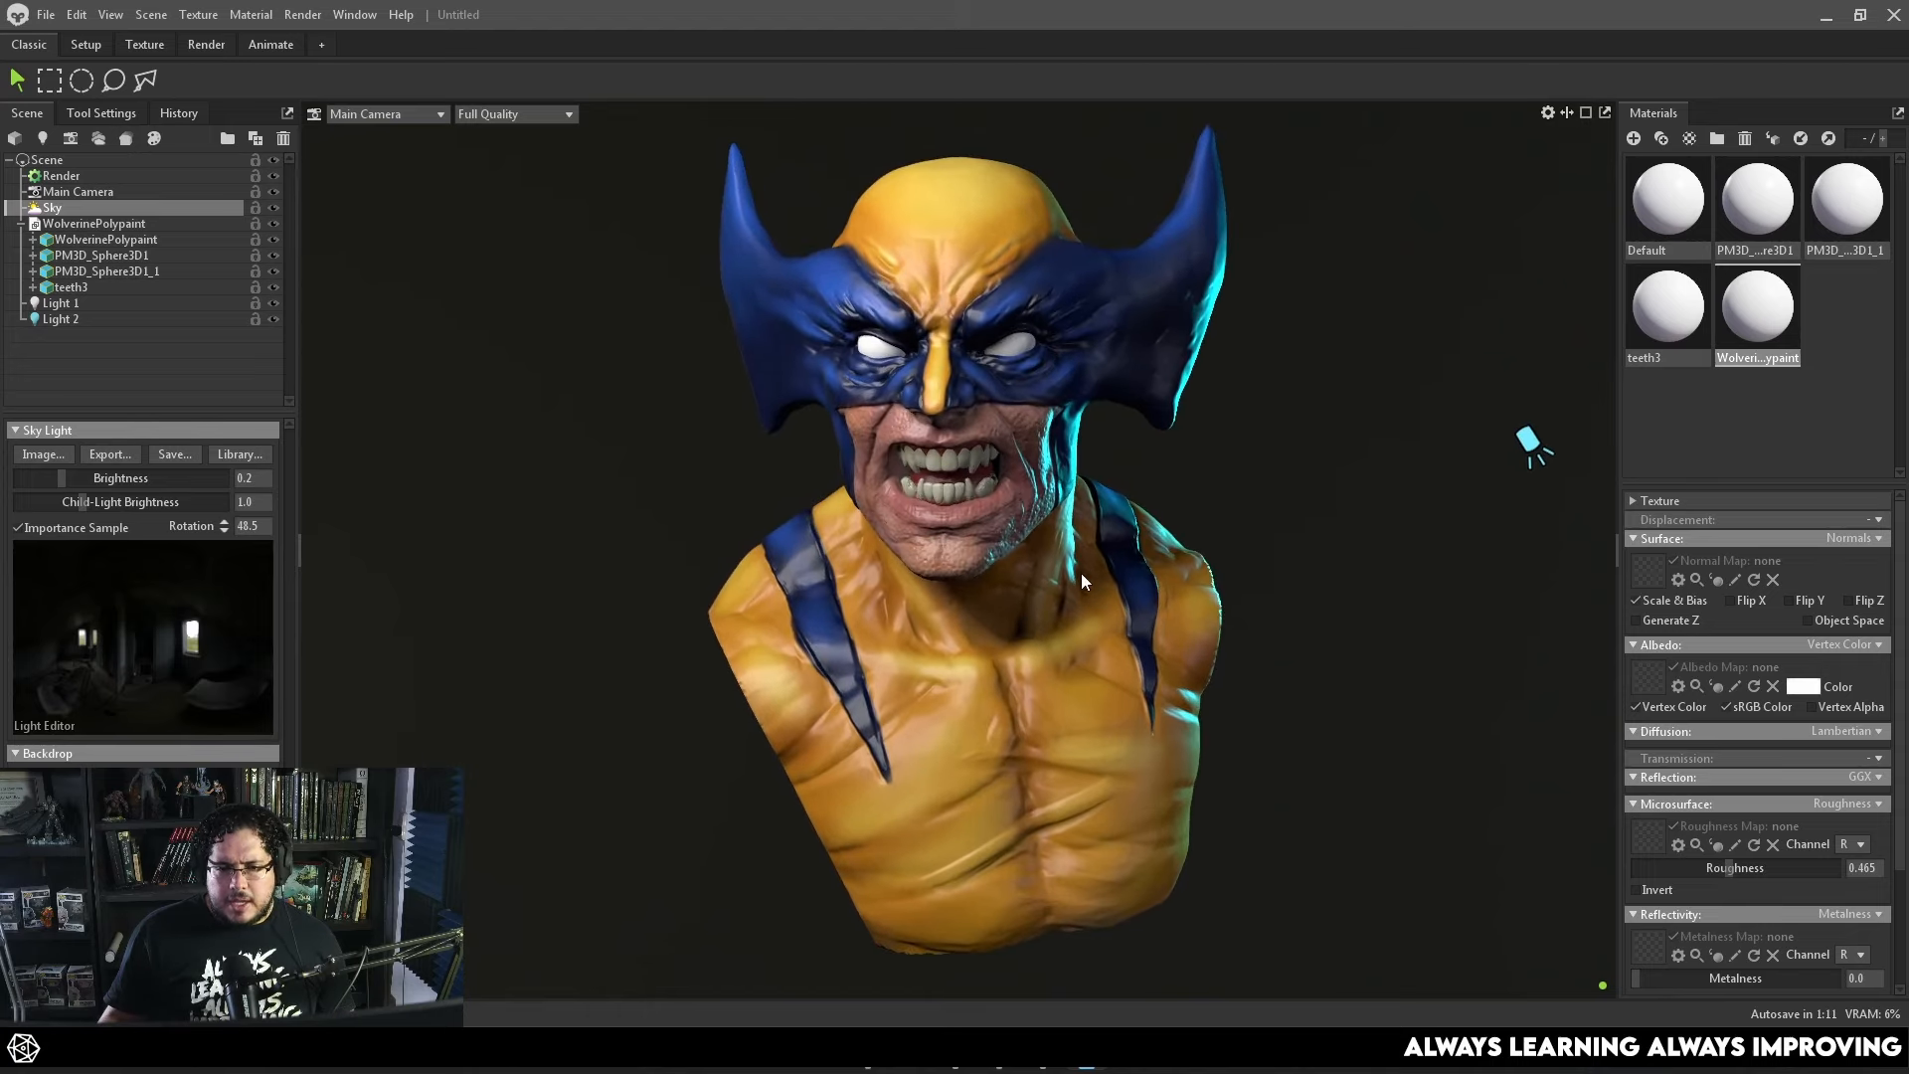
{"action": "scroll", "coordinate": [1082, 573], "scroll_direction": "down", "scroll_amount": 4}
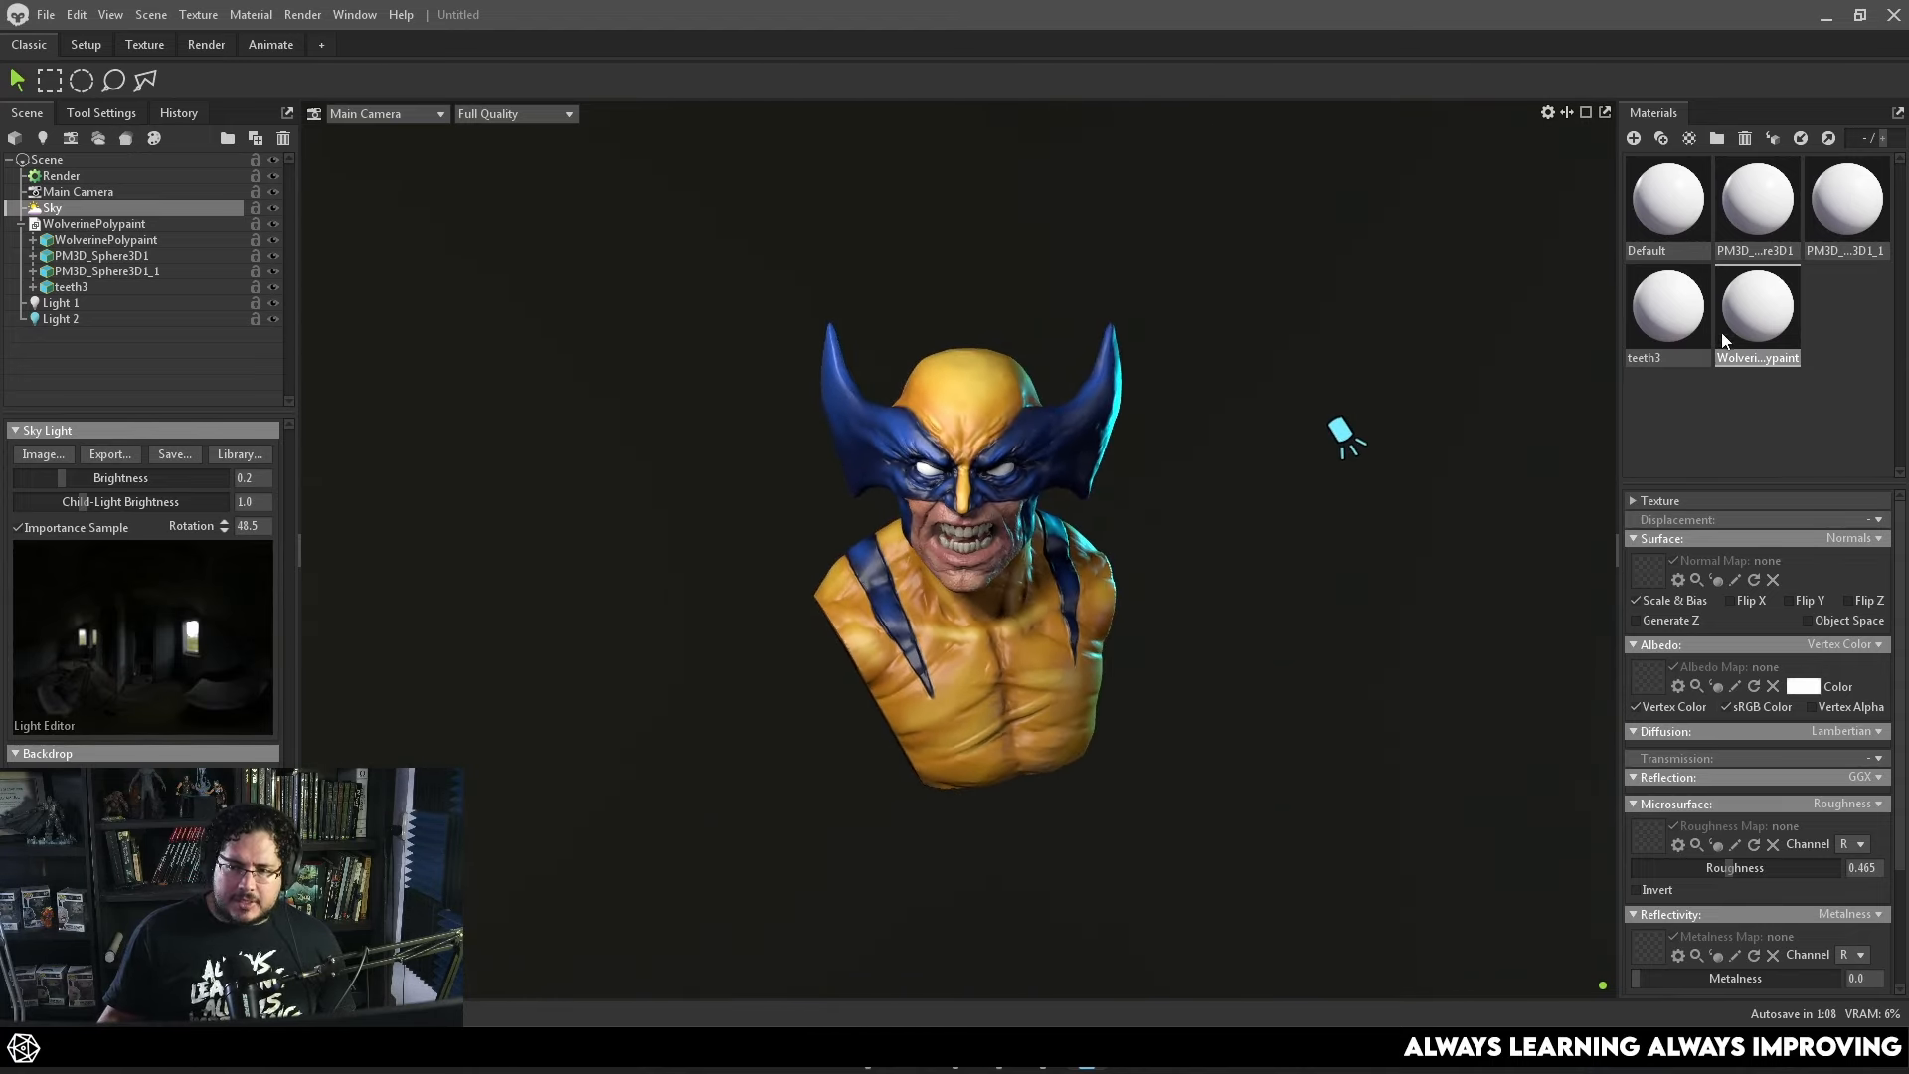
Set the WolverinePolypaint material's transmission to Subsurface Scattering and inspect the bust up close.
{"action": "scroll", "coordinate": [1738, 873], "scroll_direction": "down", "scroll_amount": 4}
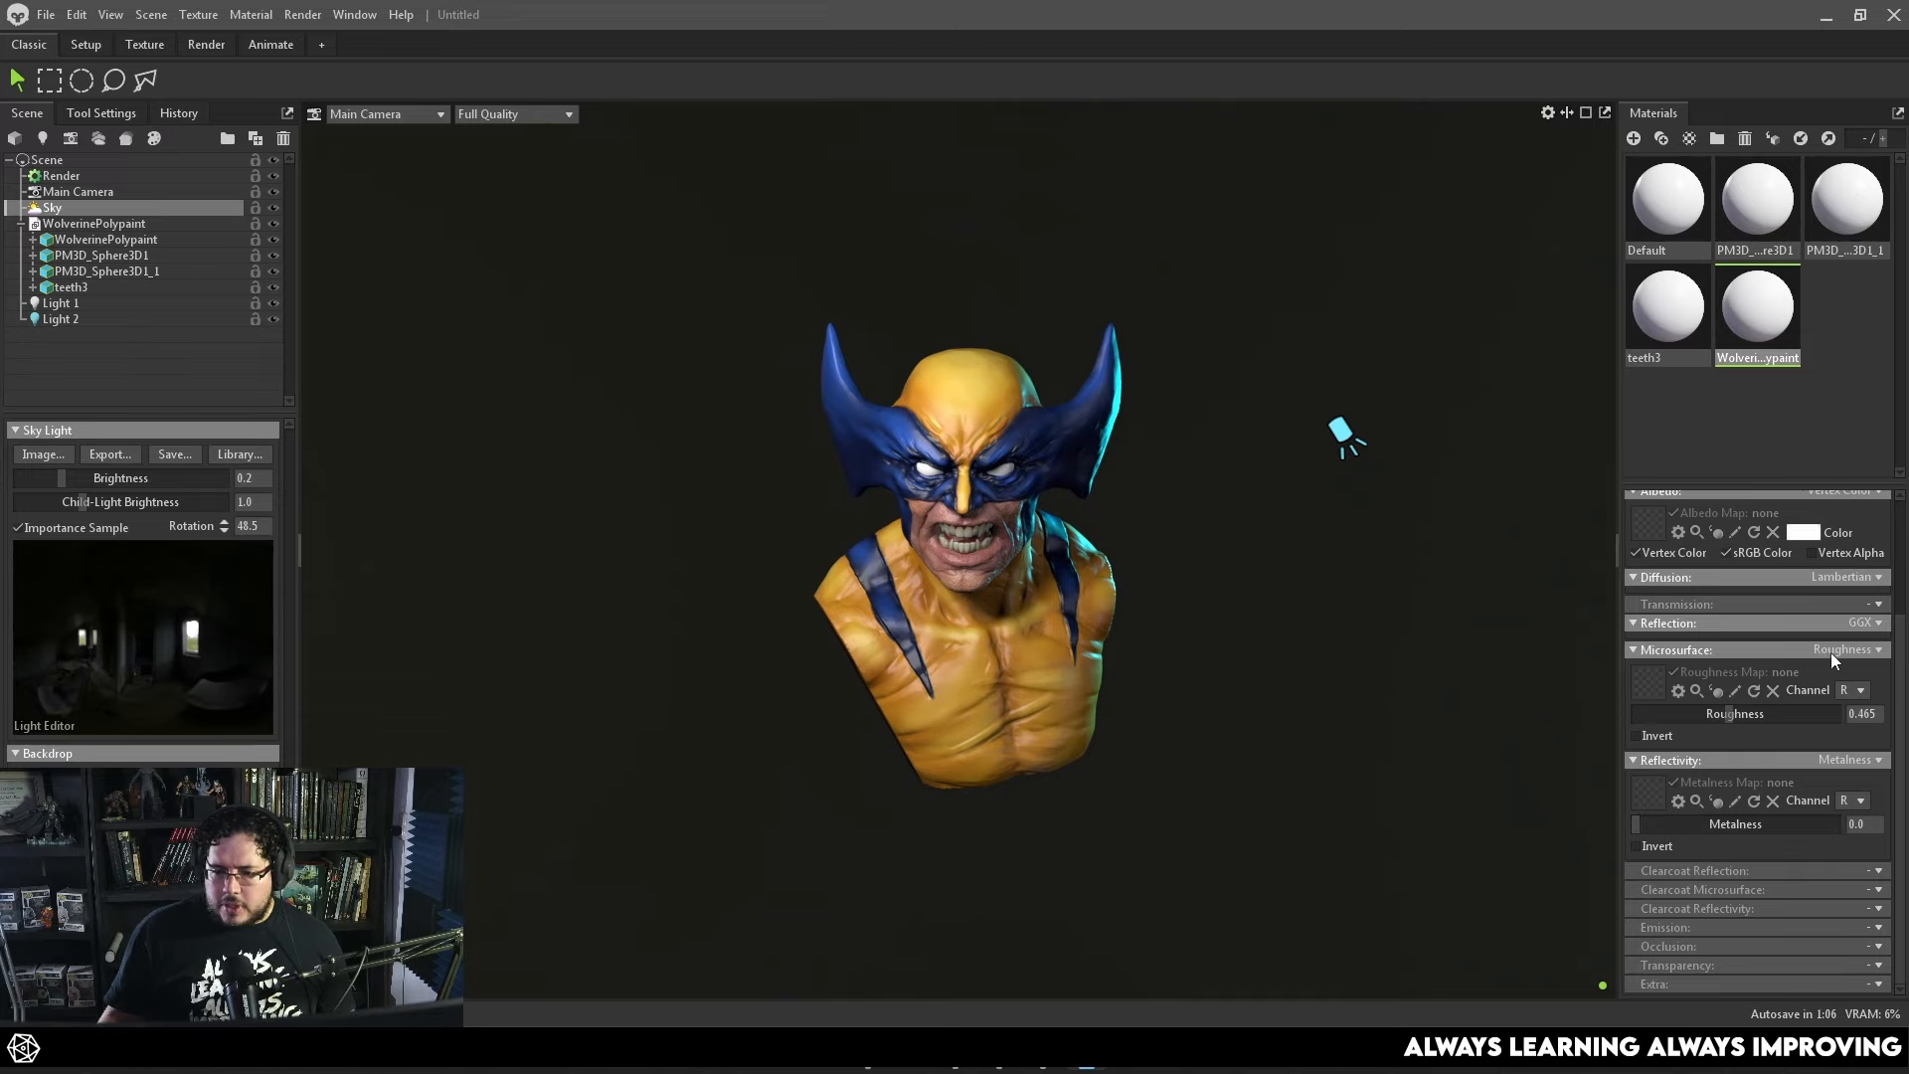
{"action": "left_click", "coordinate": [1881, 606]}
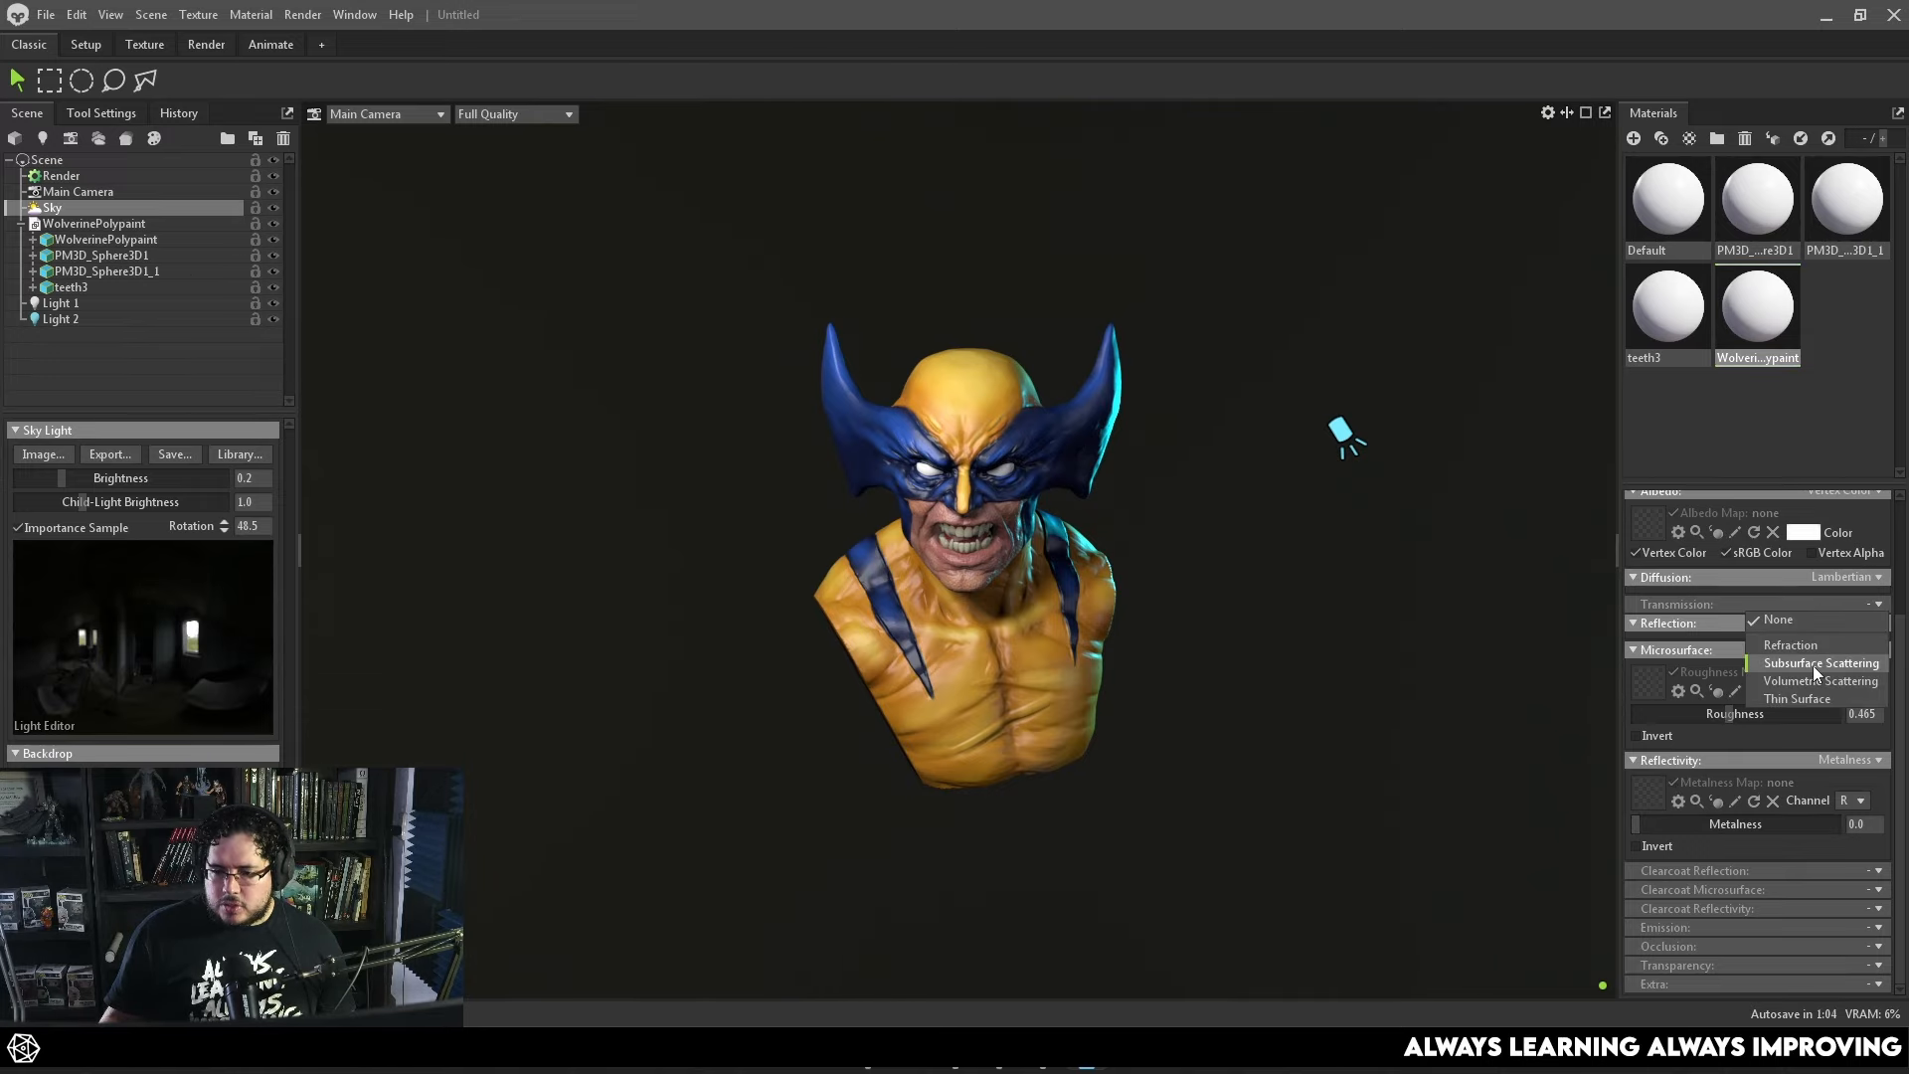
{"action": "left_click", "coordinate": [1810, 665]}
{"action": "scroll", "coordinate": [1233, 624], "scroll_direction": "up", "scroll_amount": 5}
{"action": "left_click_drag", "start_coordinate": [1280, 672], "coordinate": [1202, 588]}
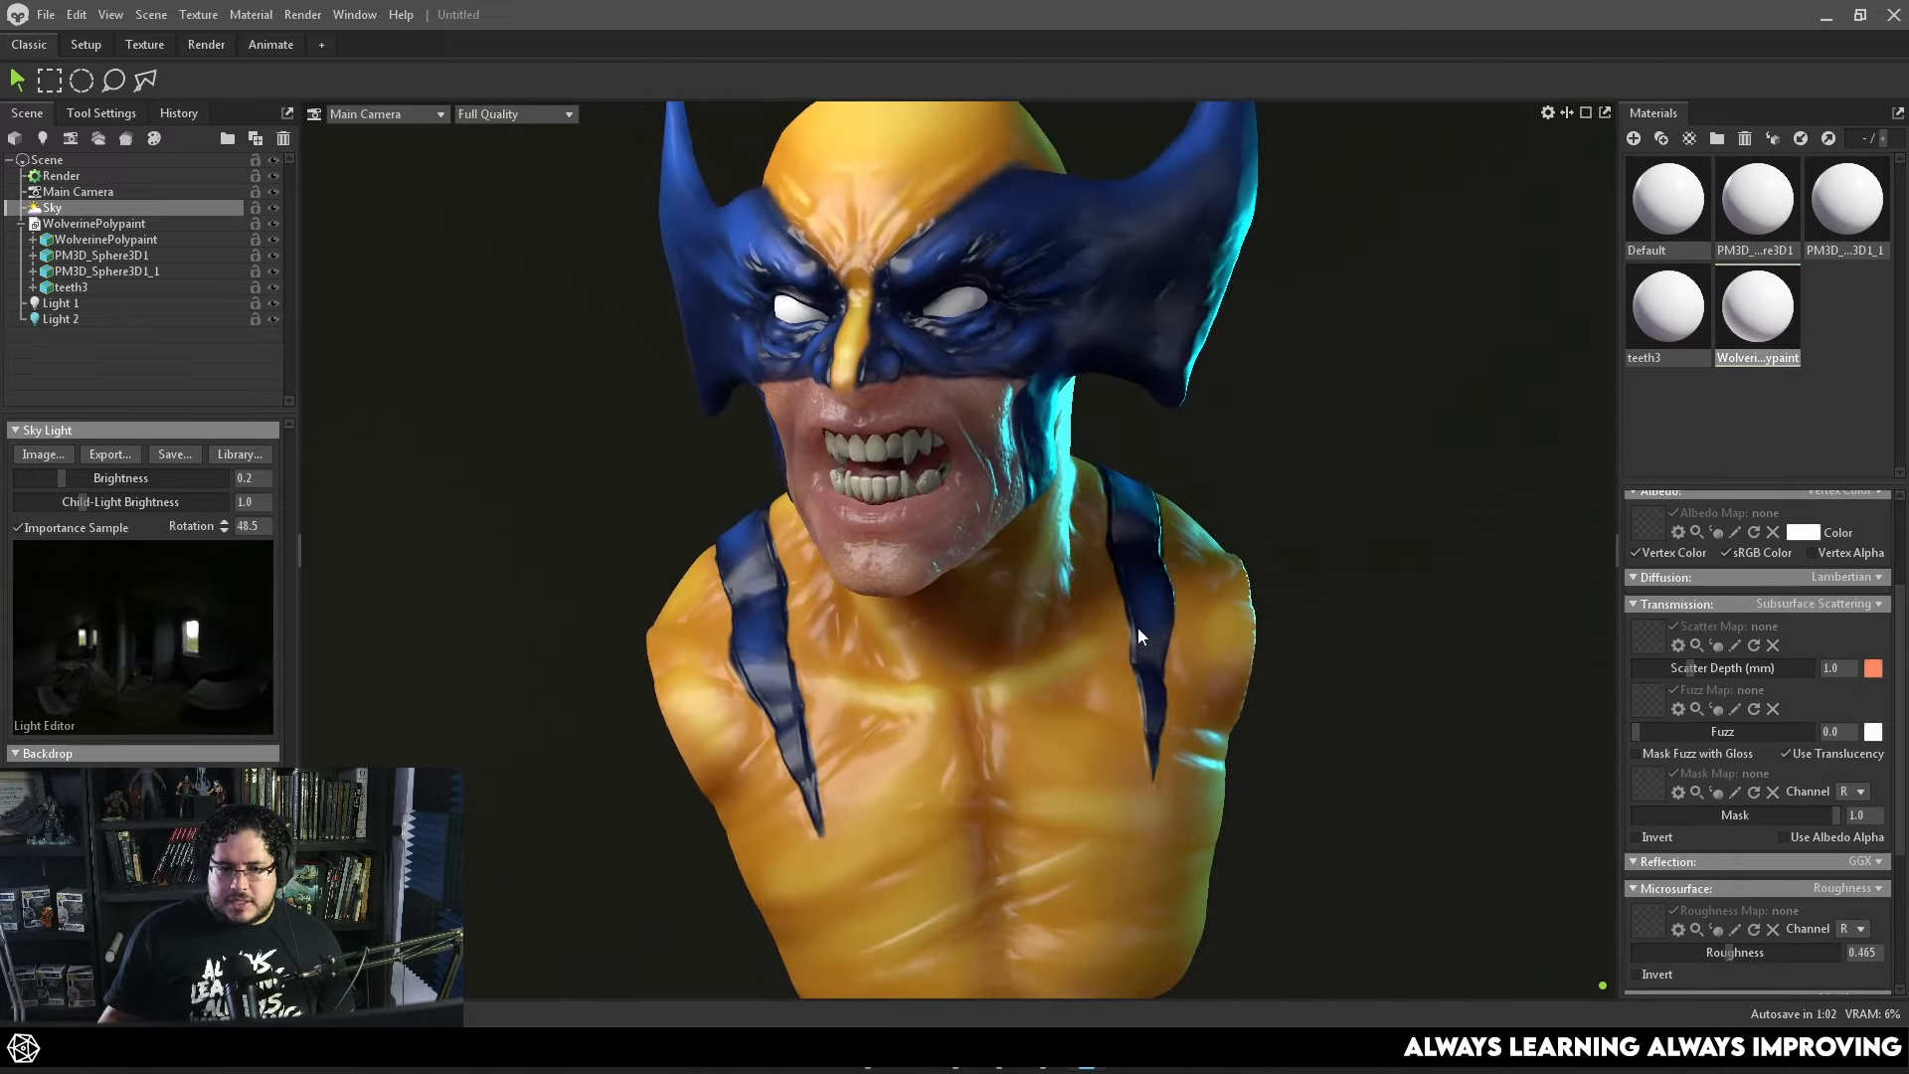
Reduce the material's subsurface scatter depth to about 0.156 mm, checking the bust from the front and from a distance.
{"action": "scroll", "coordinate": [1202, 588], "scroll_direction": "down", "scroll_amount": 1}
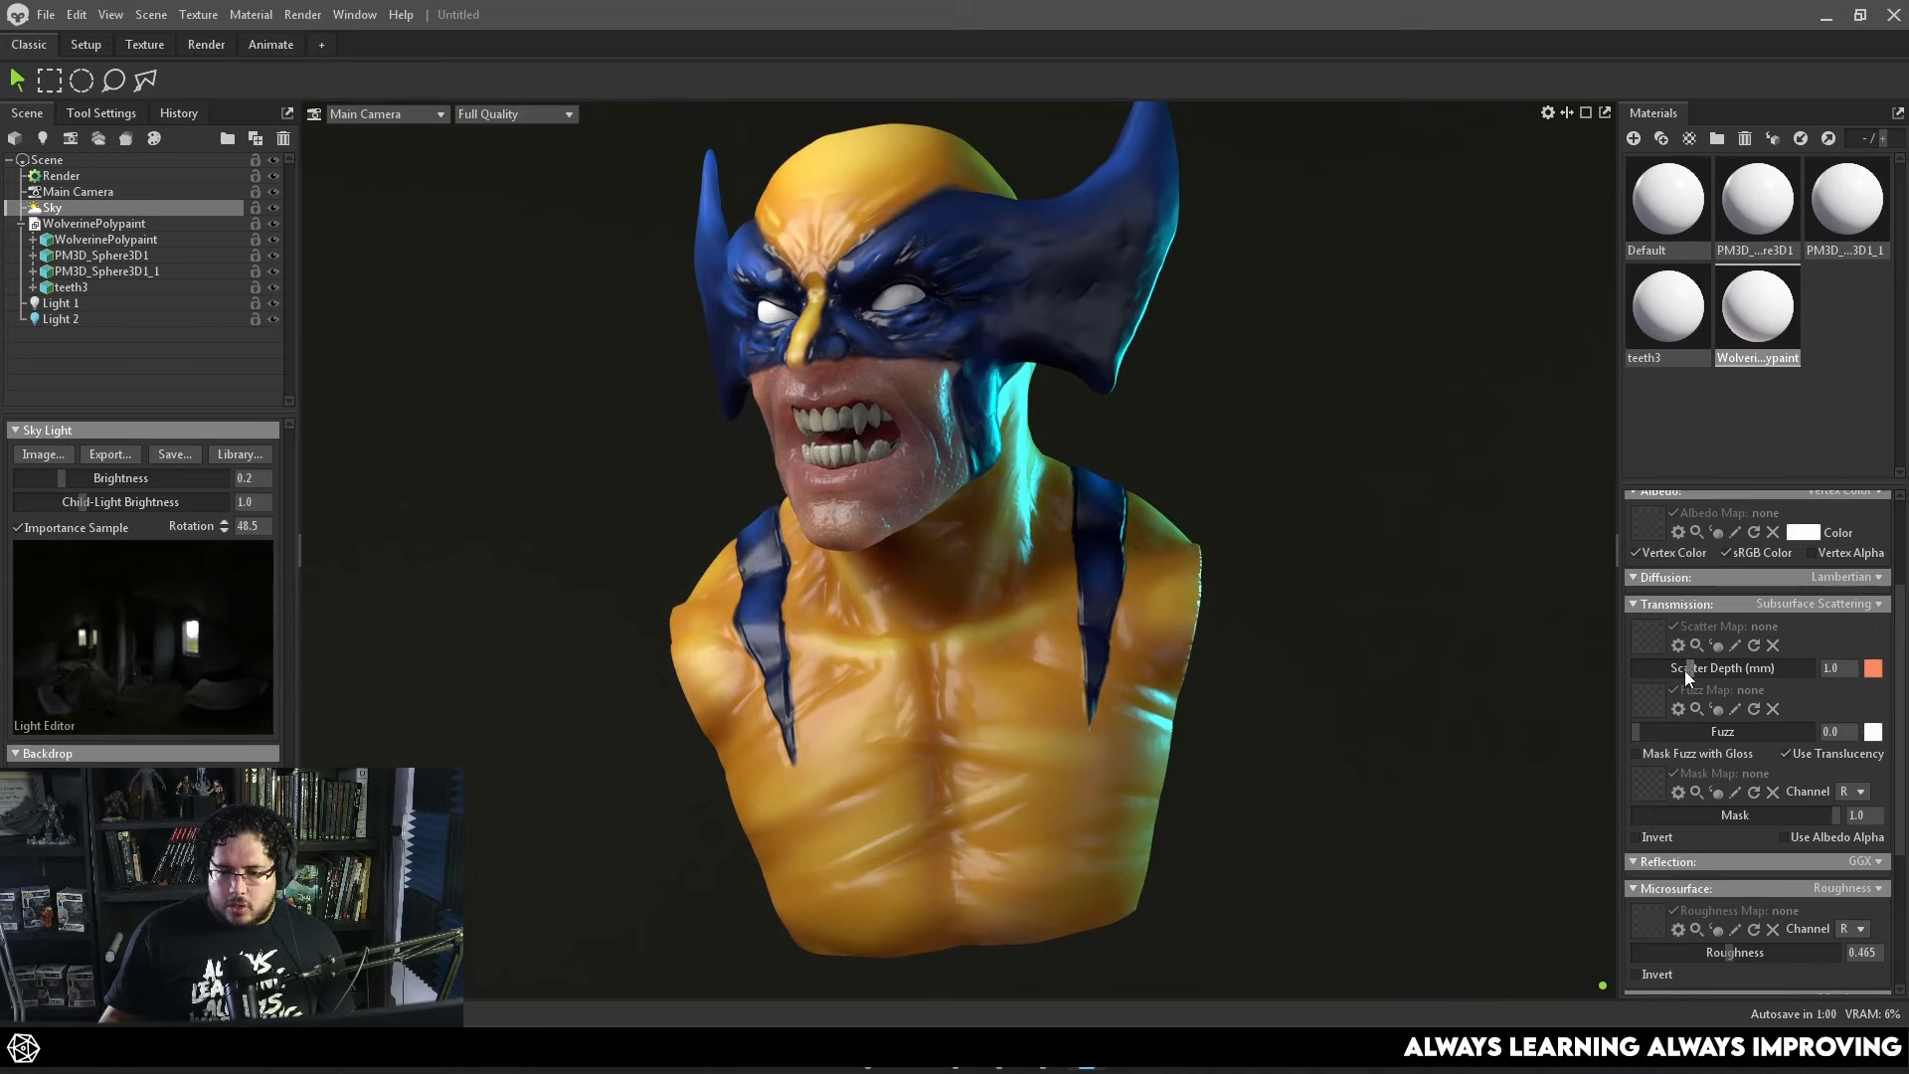
{"action": "mouse_move", "coordinate": [1687, 670]}
{"action": "left_mouse_down"}
{"action": "mouse_move", "coordinate": [1649, 667]}
{"action": "mouse_move", "coordinate": [1667, 666]}
{"action": "left_mouse_up"}
{"action": "scroll", "coordinate": [1268, 559], "scroll_direction": "down", "scroll_amount": 3}
{"action": "left_click_drag", "start_coordinate": [1269, 559], "coordinate": [1208, 618], "text": "alt"}
{"action": "scroll", "coordinate": [1309, 628], "scroll_direction": "up", "scroll_amount": 3}
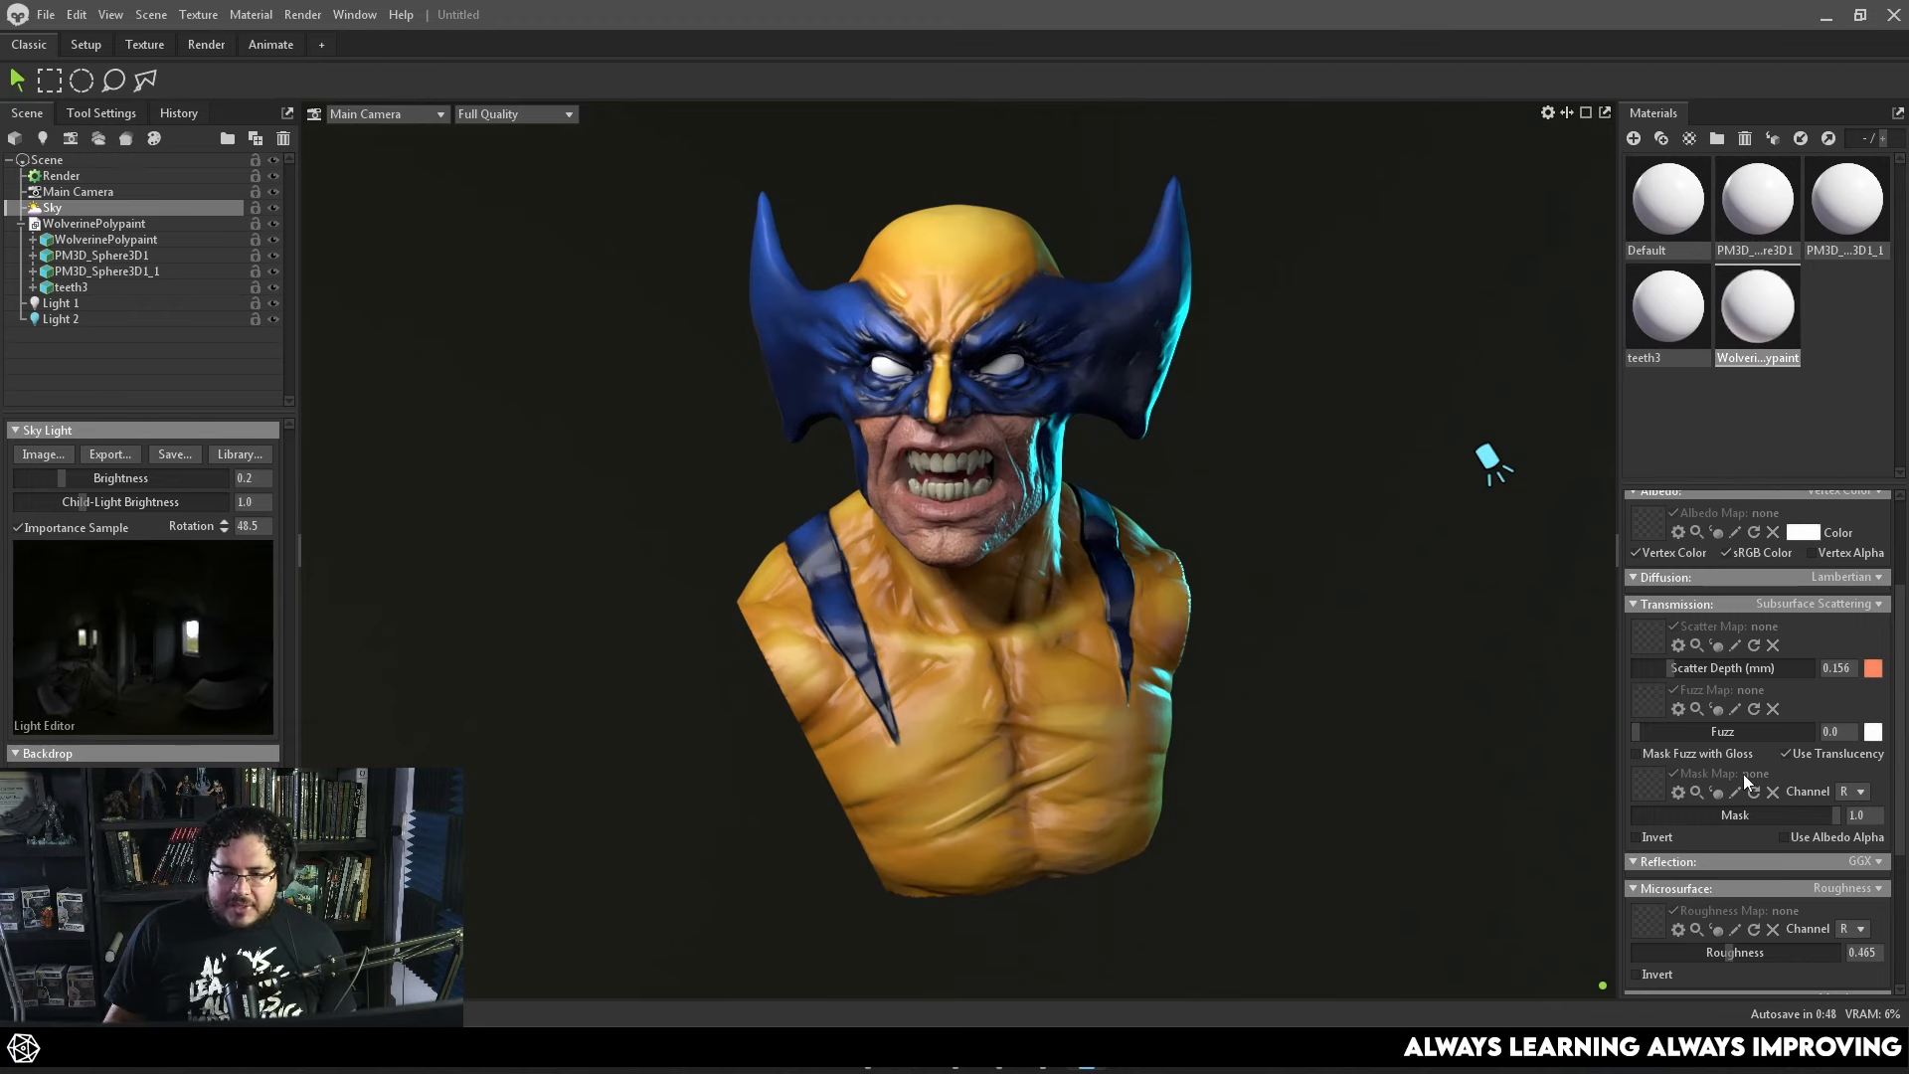
Raise the WolverinePolypaint material's roughness to about 0.545.
{"action": "scroll", "coordinate": [1744, 774], "scroll_direction": "down", "scroll_amount": 5}
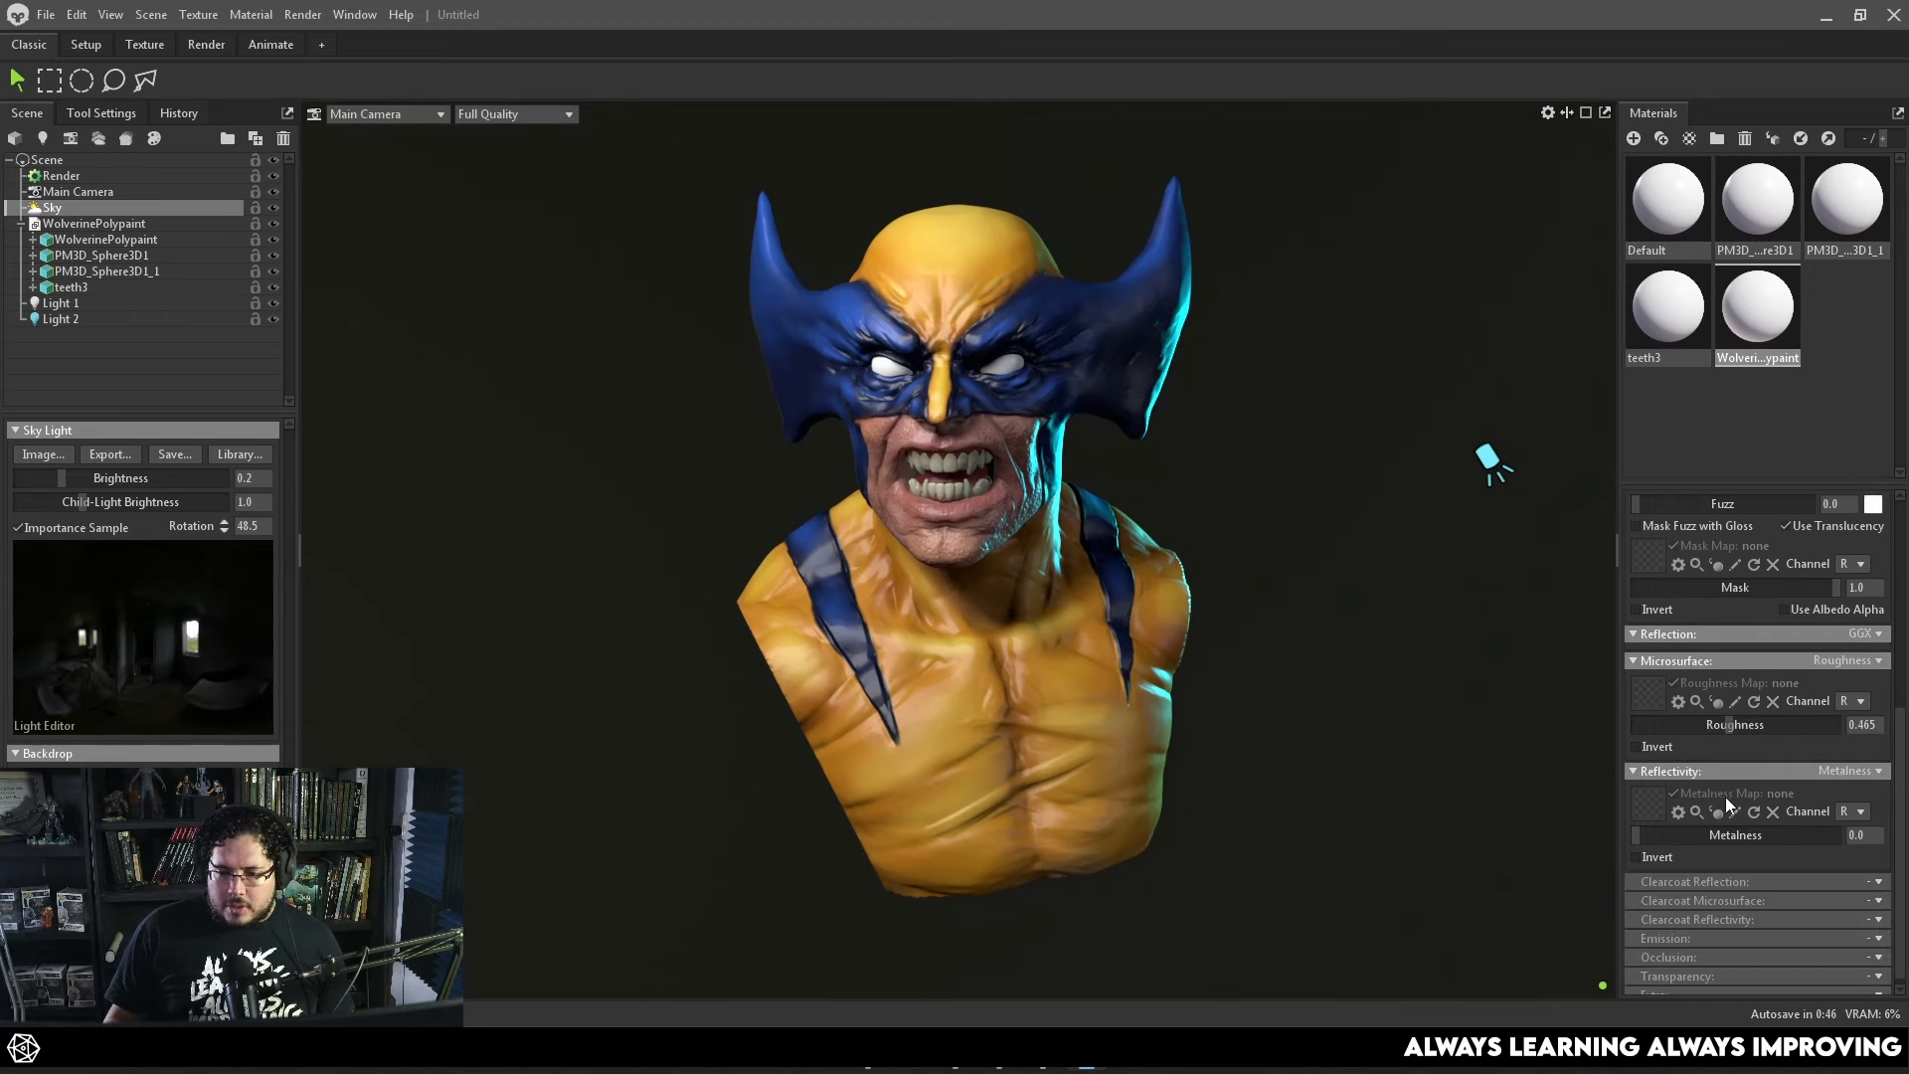
{"action": "left_click_drag", "start_coordinate": [1732, 728], "coordinate": [1748, 725]}
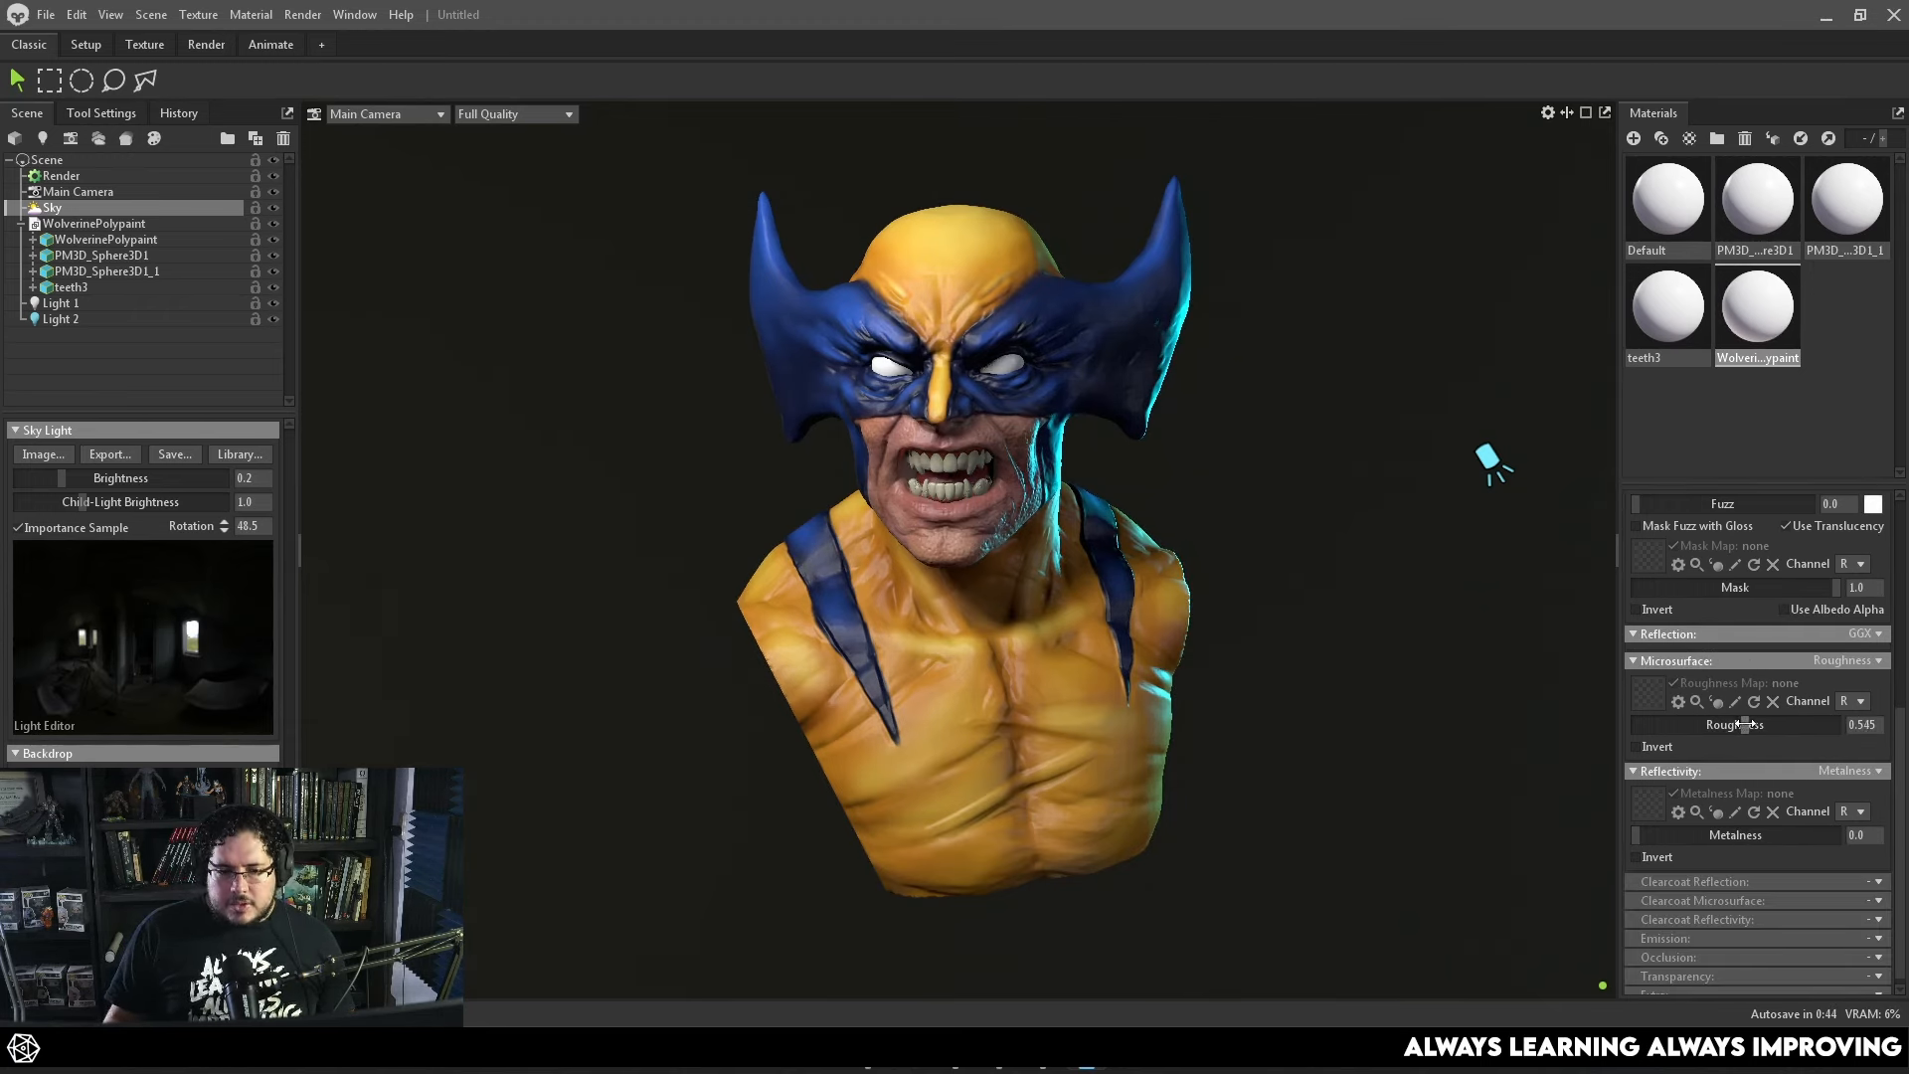
{"action": "scroll", "coordinate": [1282, 658], "scroll_direction": "down", "scroll_amount": 3}
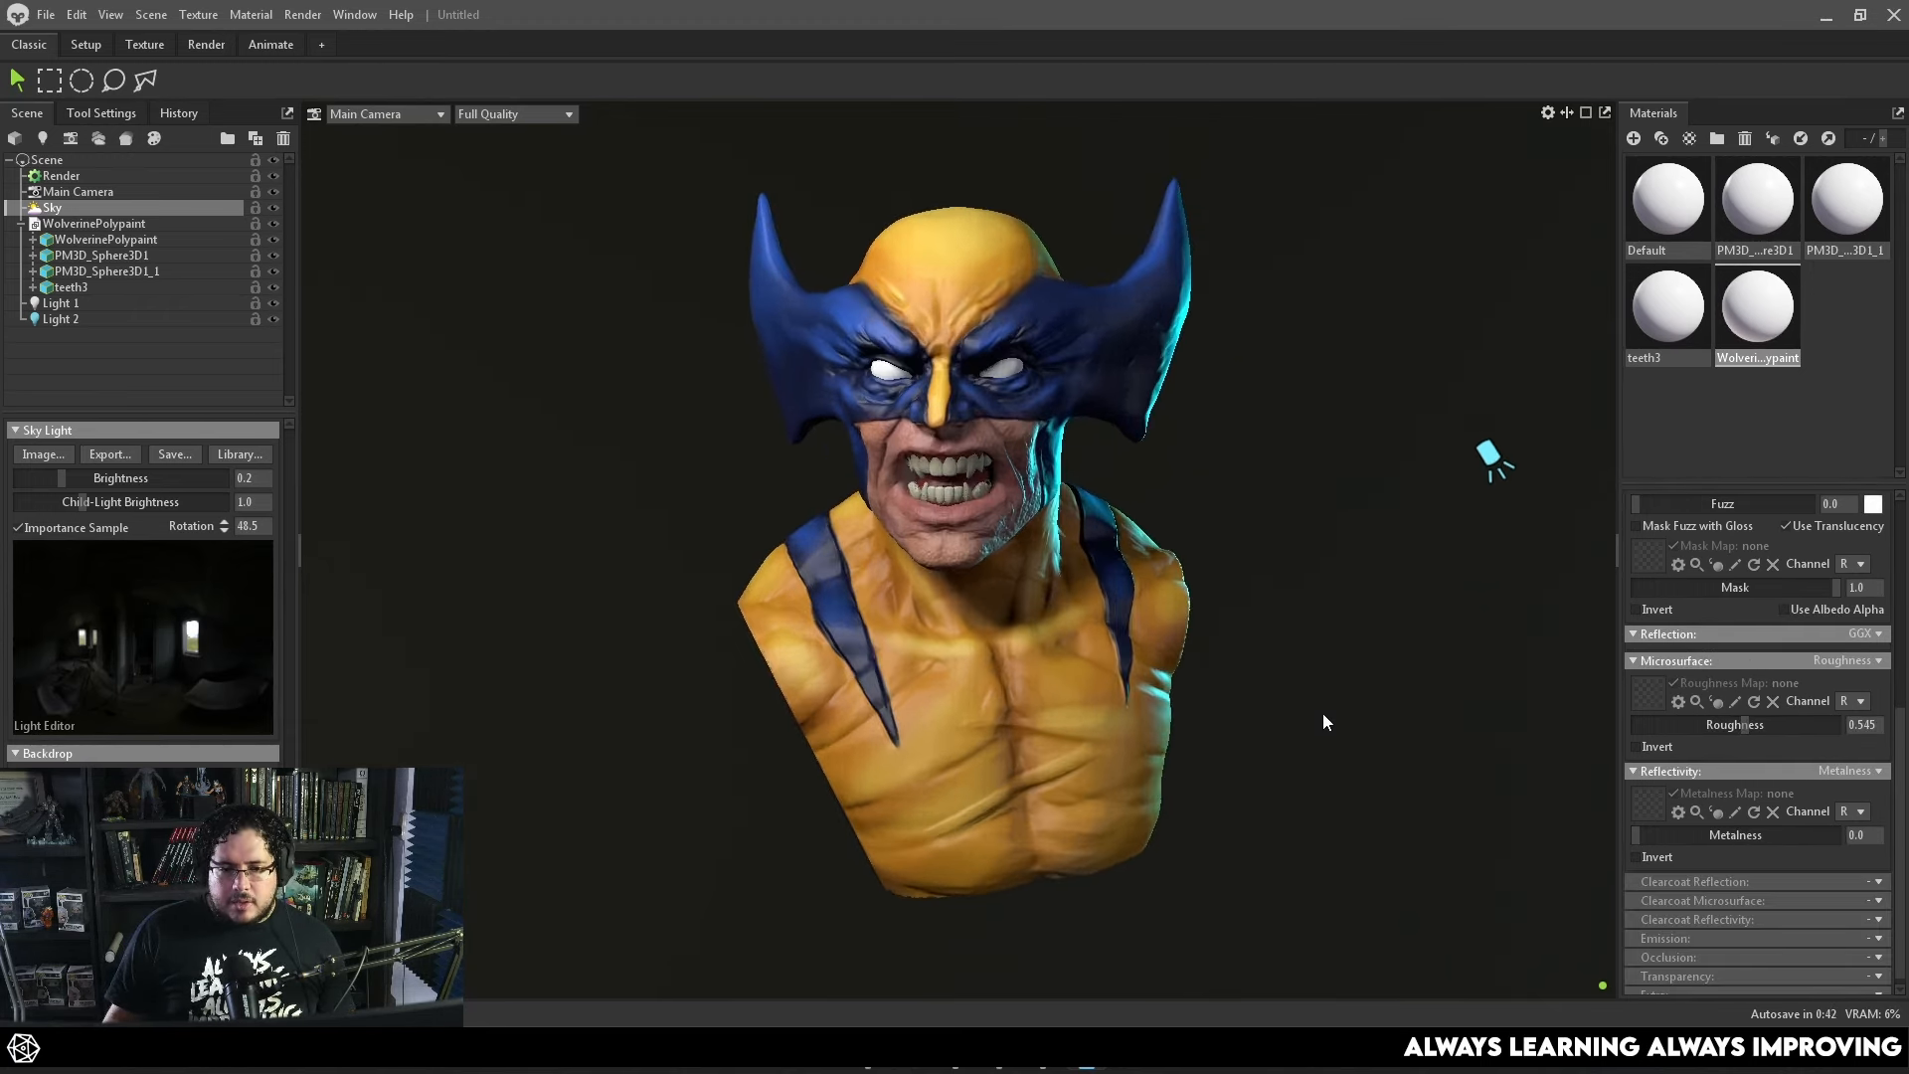
Enable ray tracing in the scene's render settings and frame the bust from the front.
{"action": "left_click", "coordinate": [61, 175]}
{"action": "left_click", "coordinate": [24, 478]}
{"action": "scroll", "coordinate": [1218, 500], "scroll_direction": "up", "scroll_amount": 1}
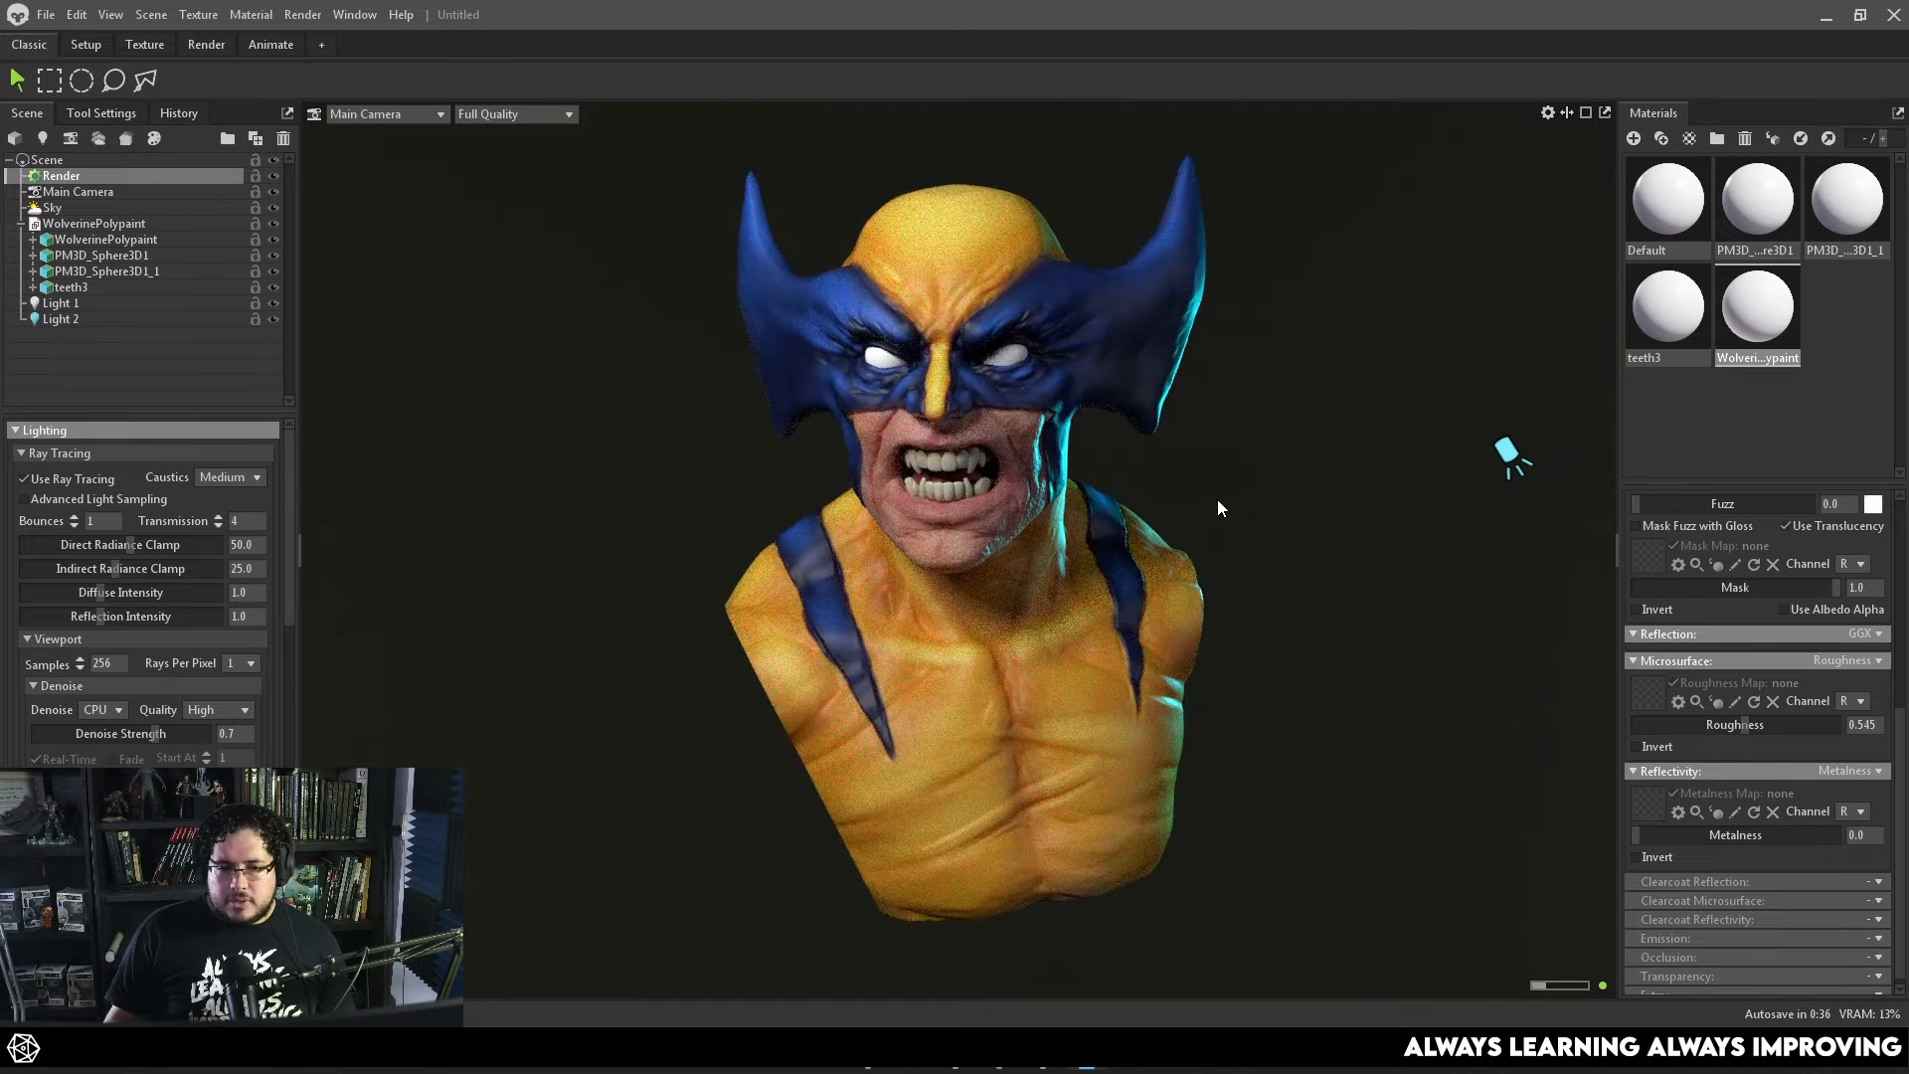
{"action": "left_click_drag", "start_coordinate": [1240, 522], "coordinate": [1247, 533], "text": "alt"}
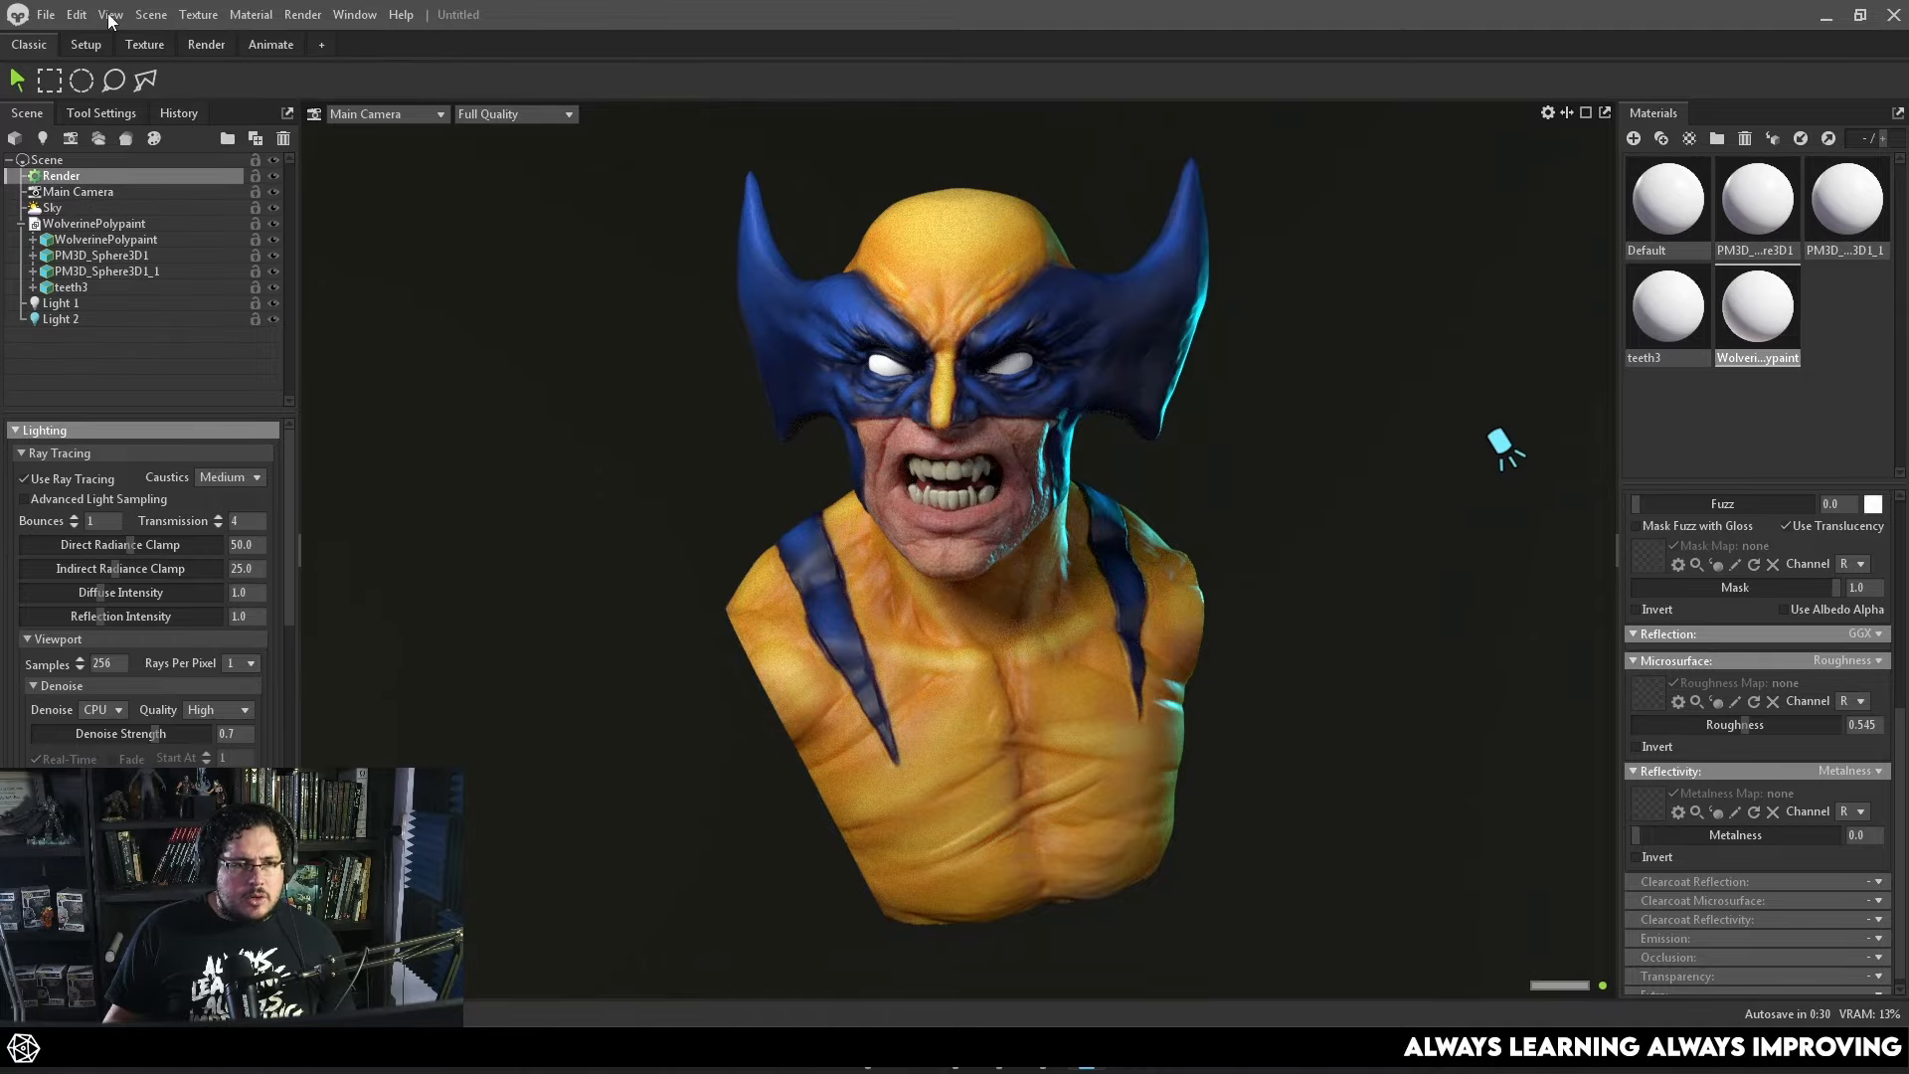
Add a new camera to the scene and adjust its view of the bust slightly.
{"action": "left_click", "coordinate": [151, 14]}
{"action": "mouse_move", "coordinate": [239, 38]}
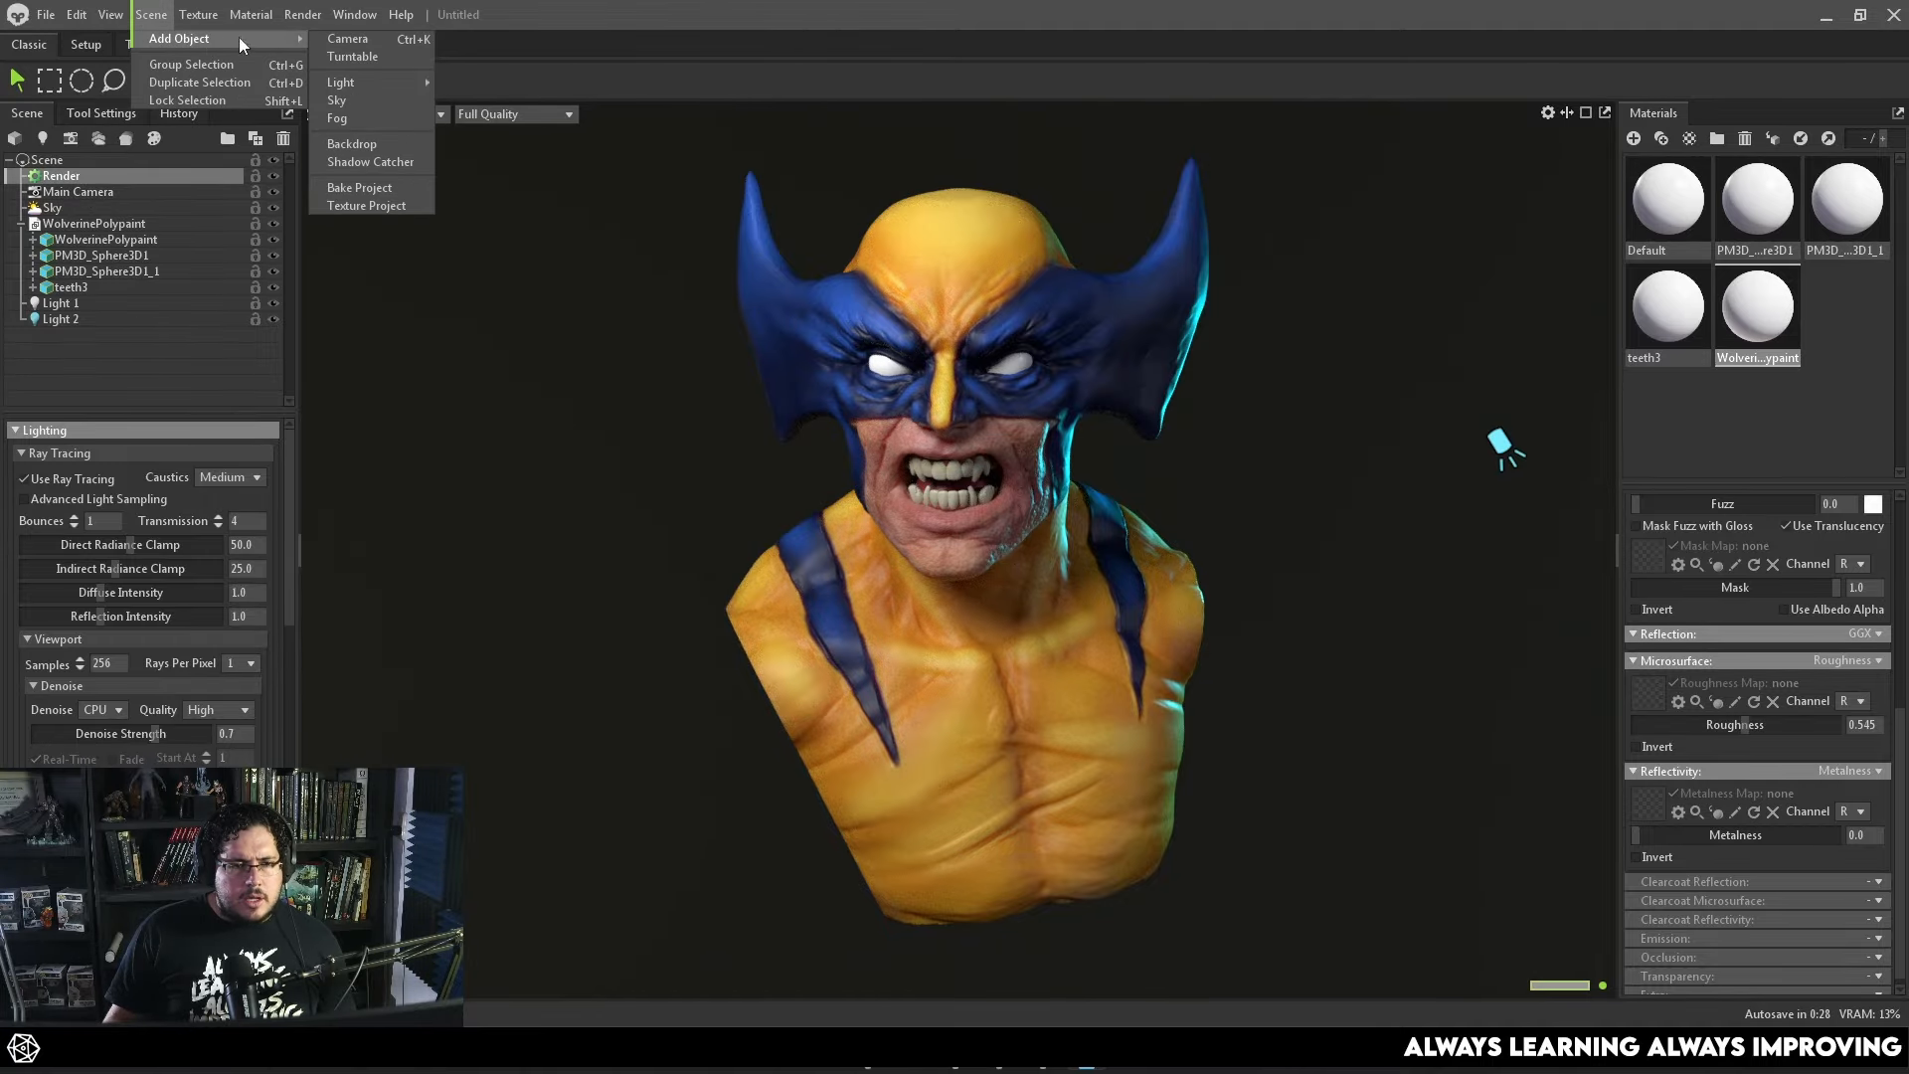
{"action": "left_click", "coordinate": [380, 36]}
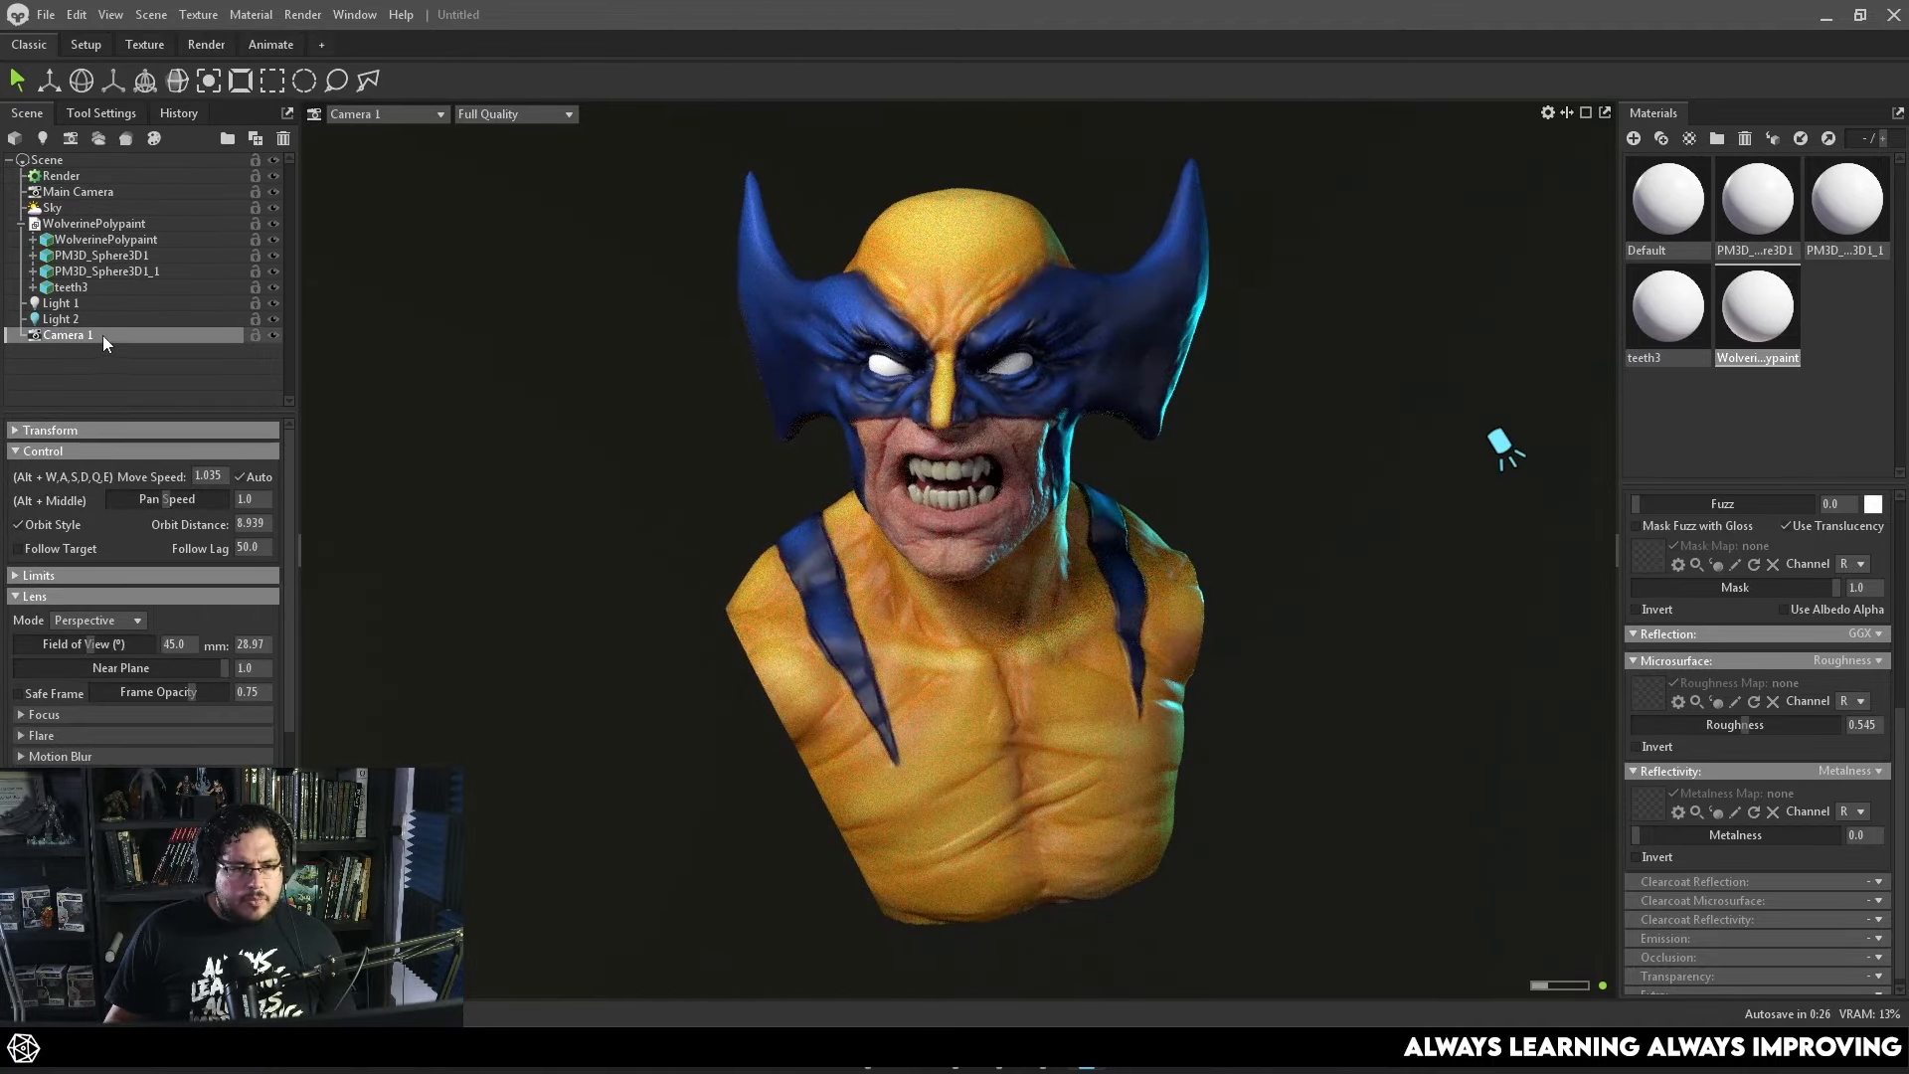
{"action": "left_click_drag", "start_coordinate": [738, 502], "coordinate": [744, 473]}
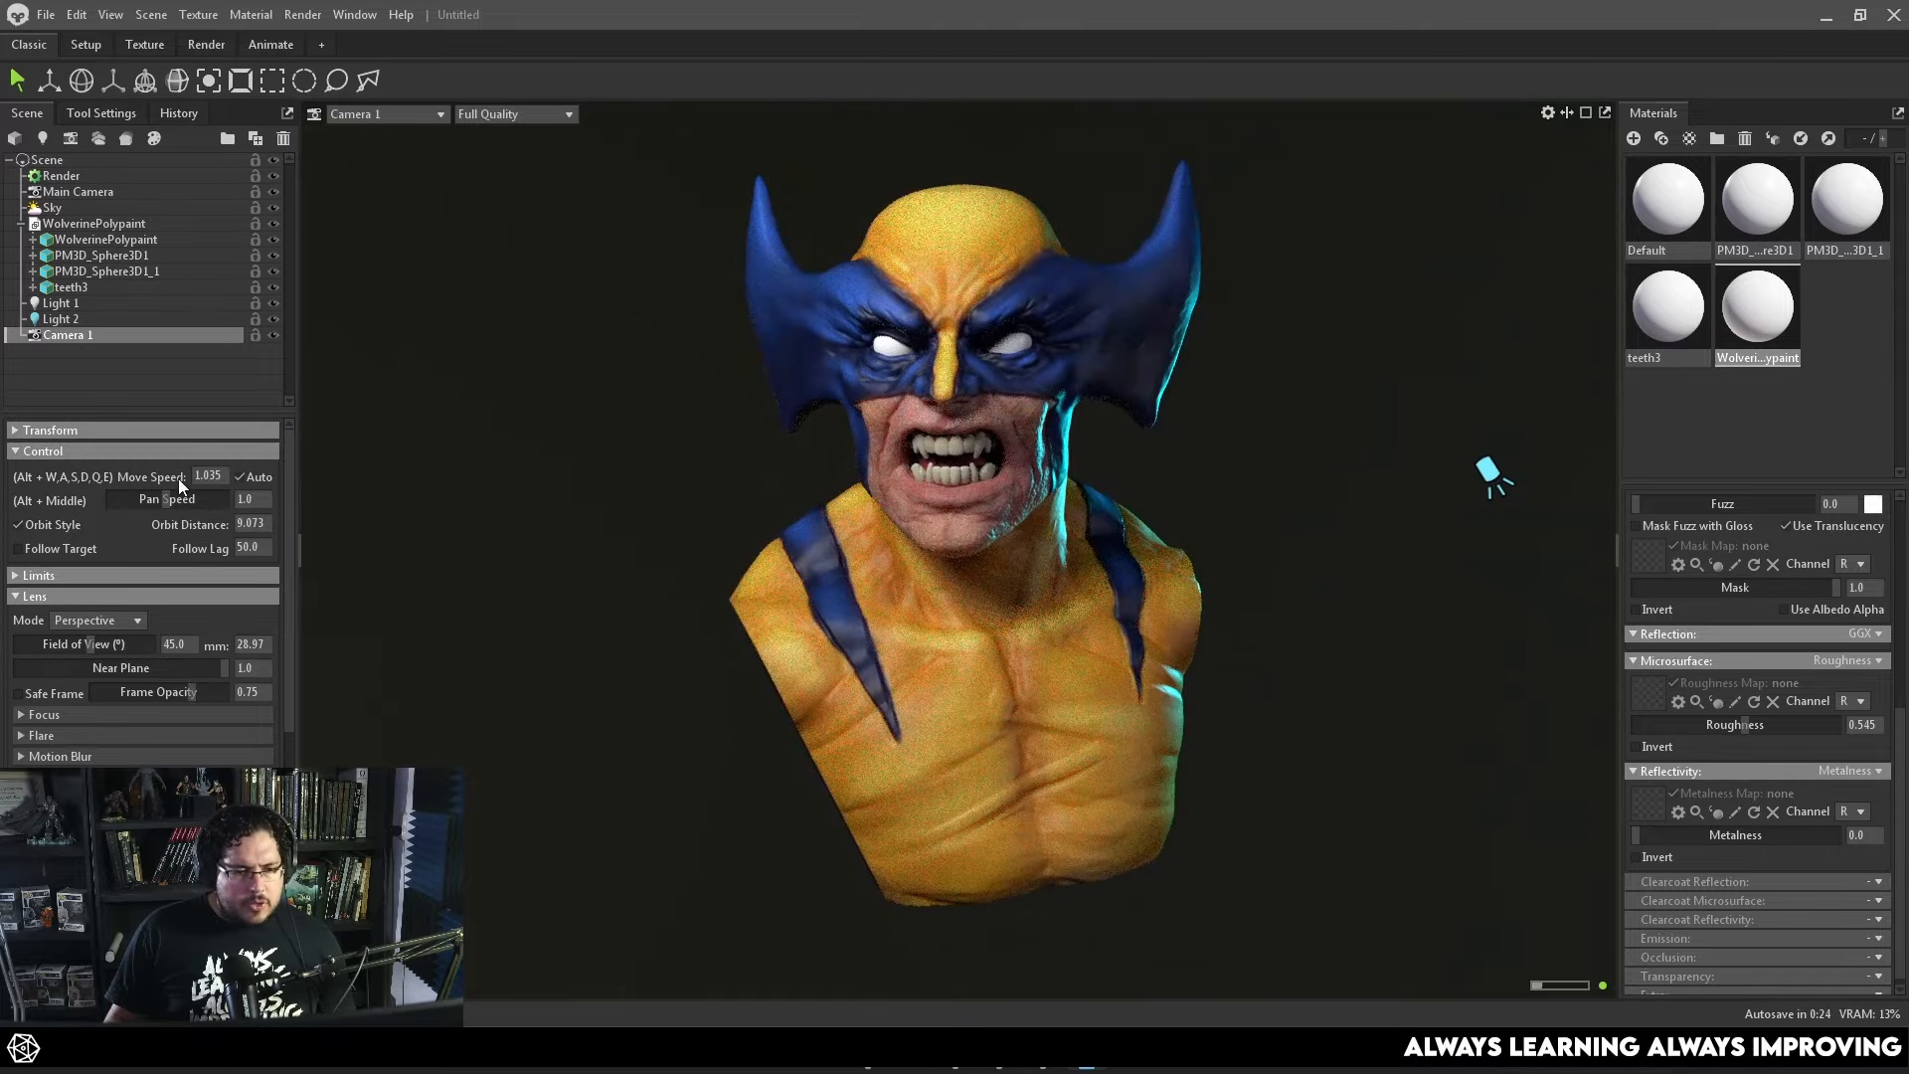
Set the new camera's focal length to 65 mm and reframe the bust closer on the face and chest.
{"action": "left_click", "coordinate": [250, 642]}
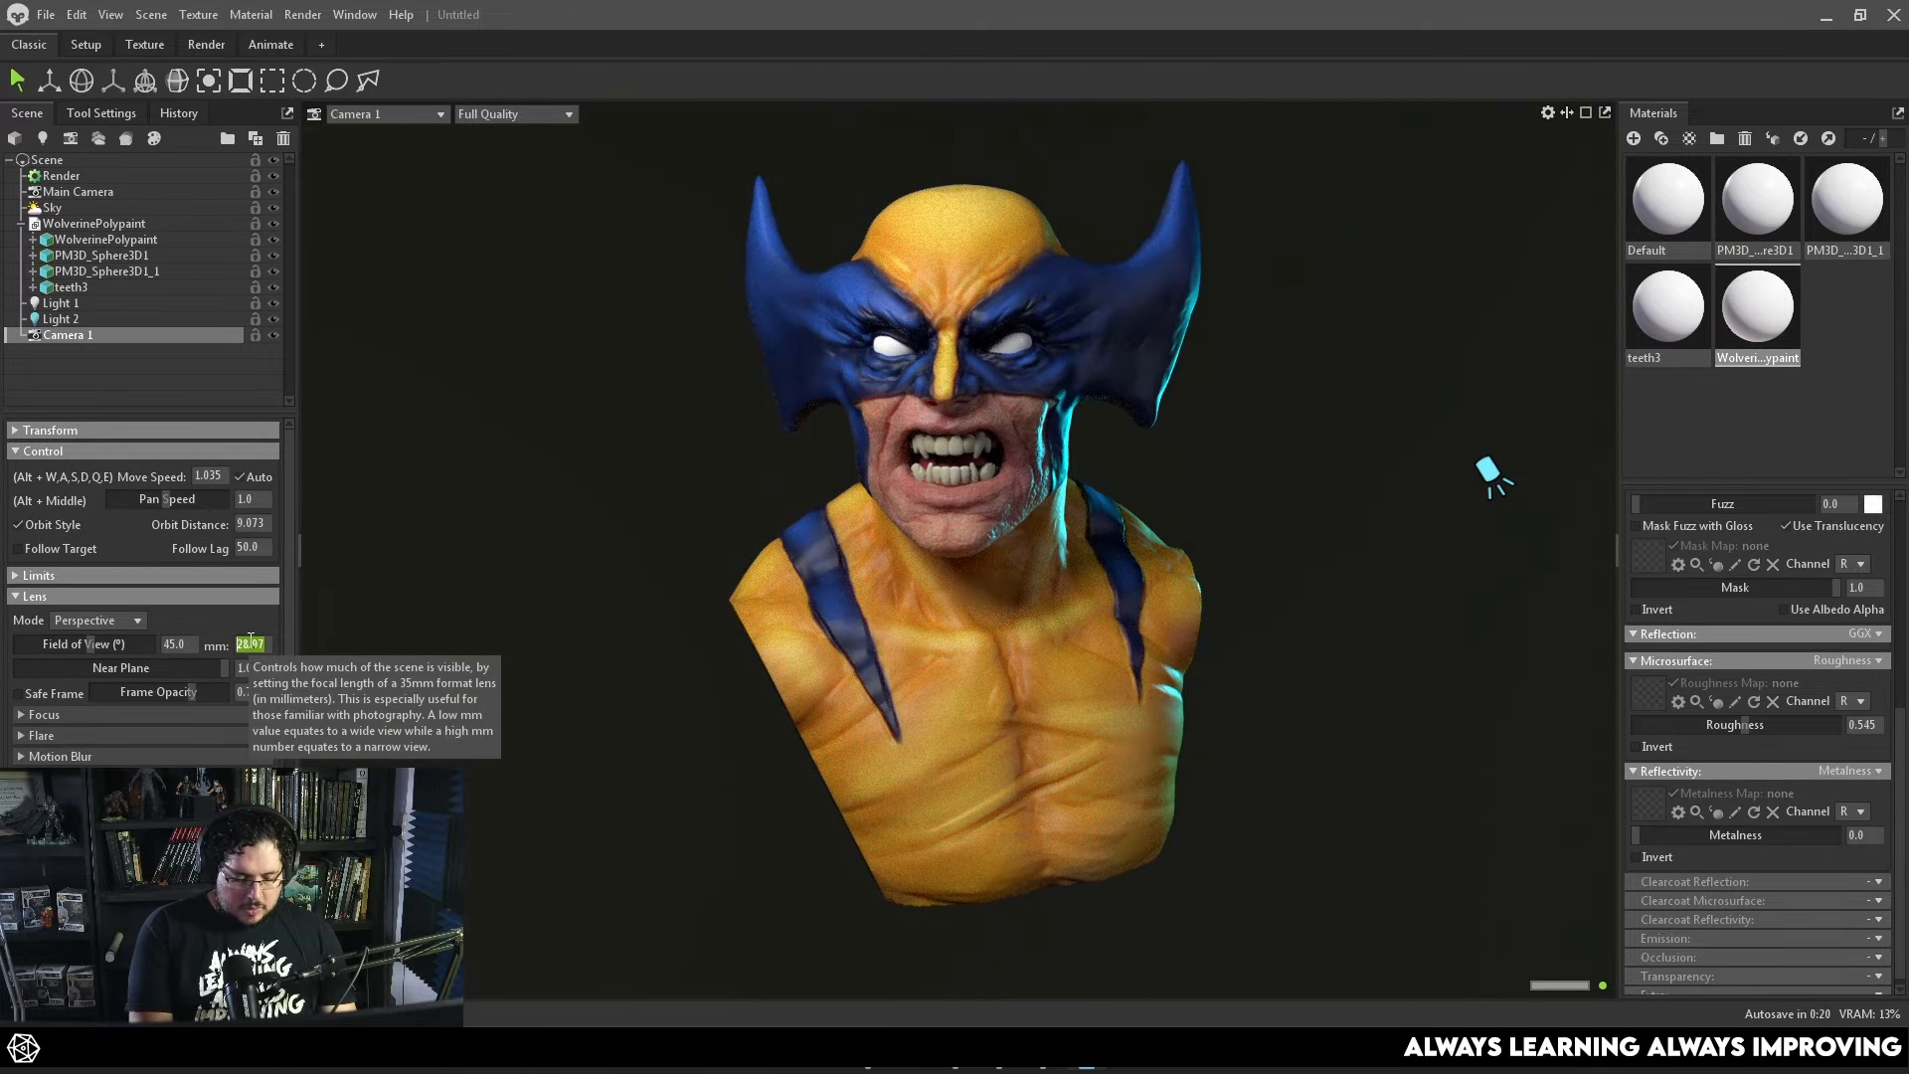
{"action": "type", "text": "65"}
{"action": "key", "text": "Return"}
{"action": "scroll", "coordinate": [944, 558], "scroll_direction": "down", "scroll_amount": 5}
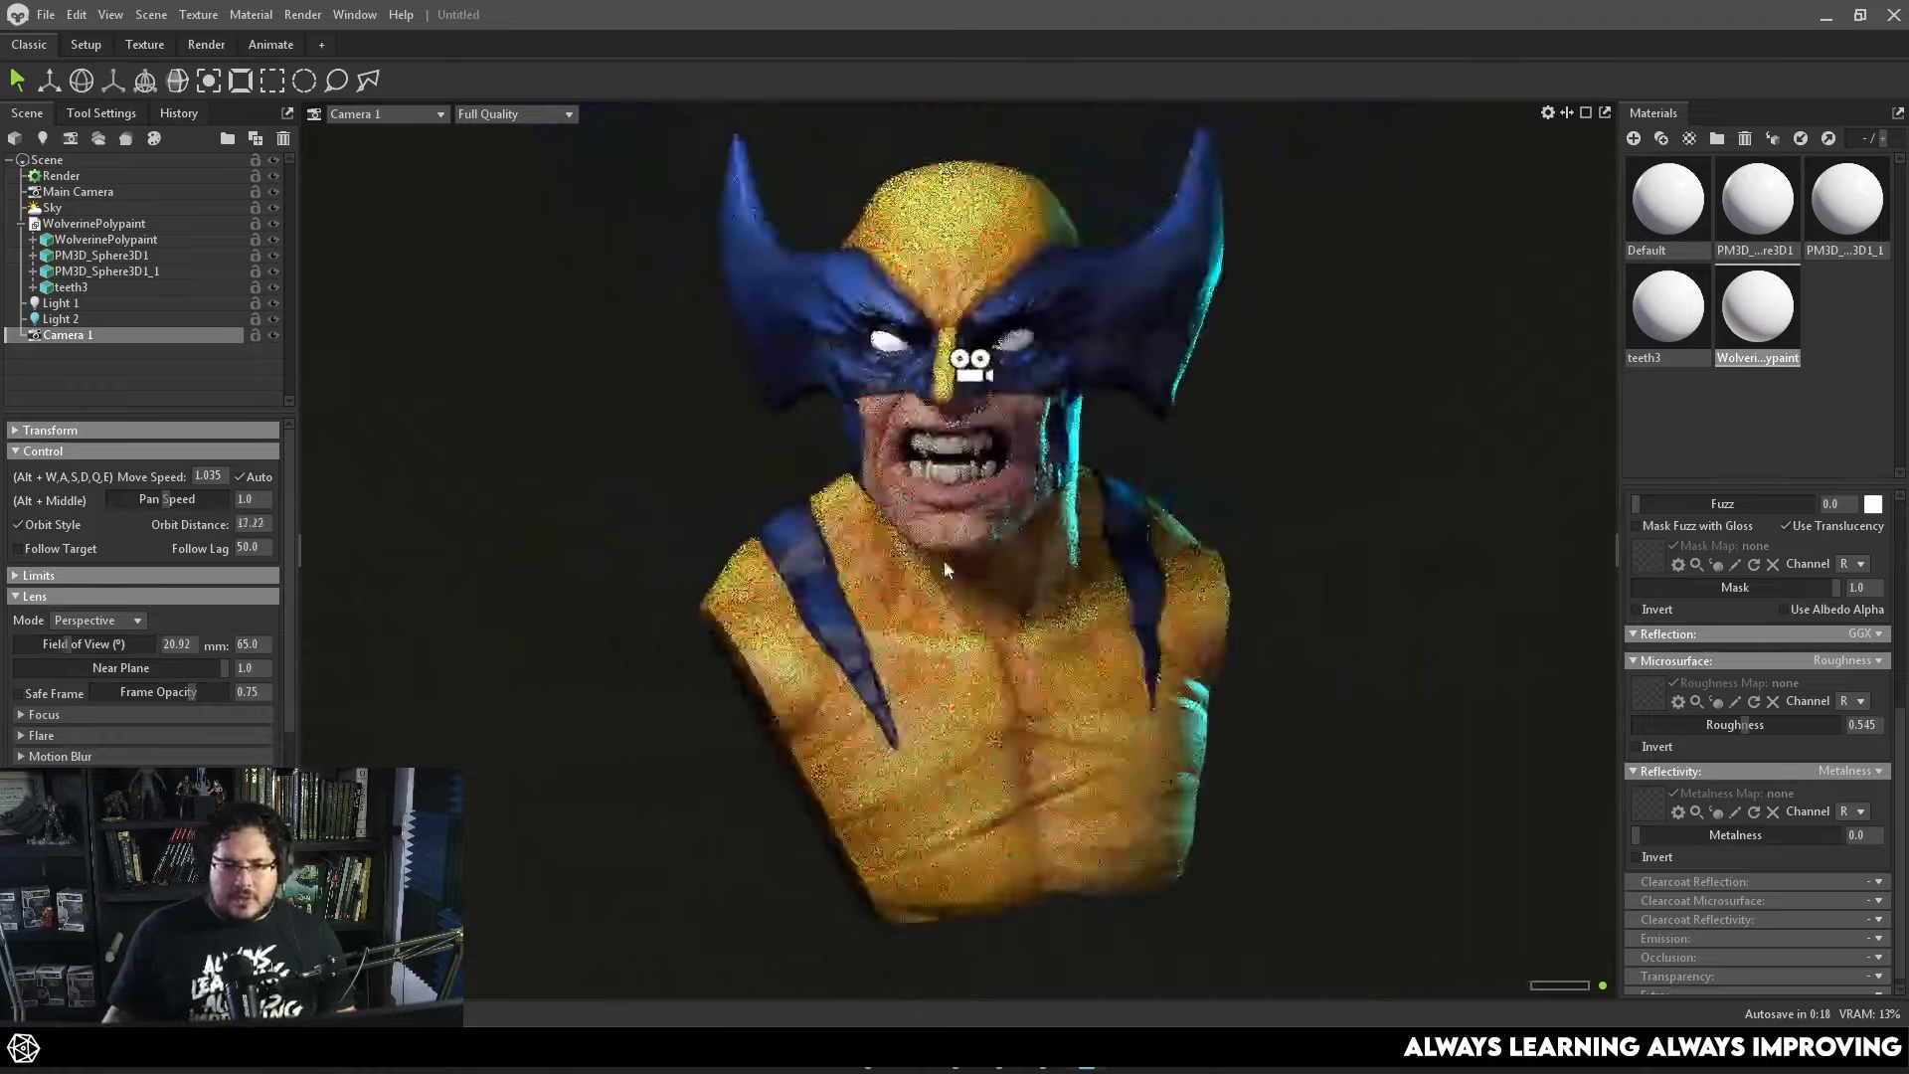
{"action": "scroll", "coordinate": [945, 559], "scroll_direction": "up", "scroll_amount": 2}
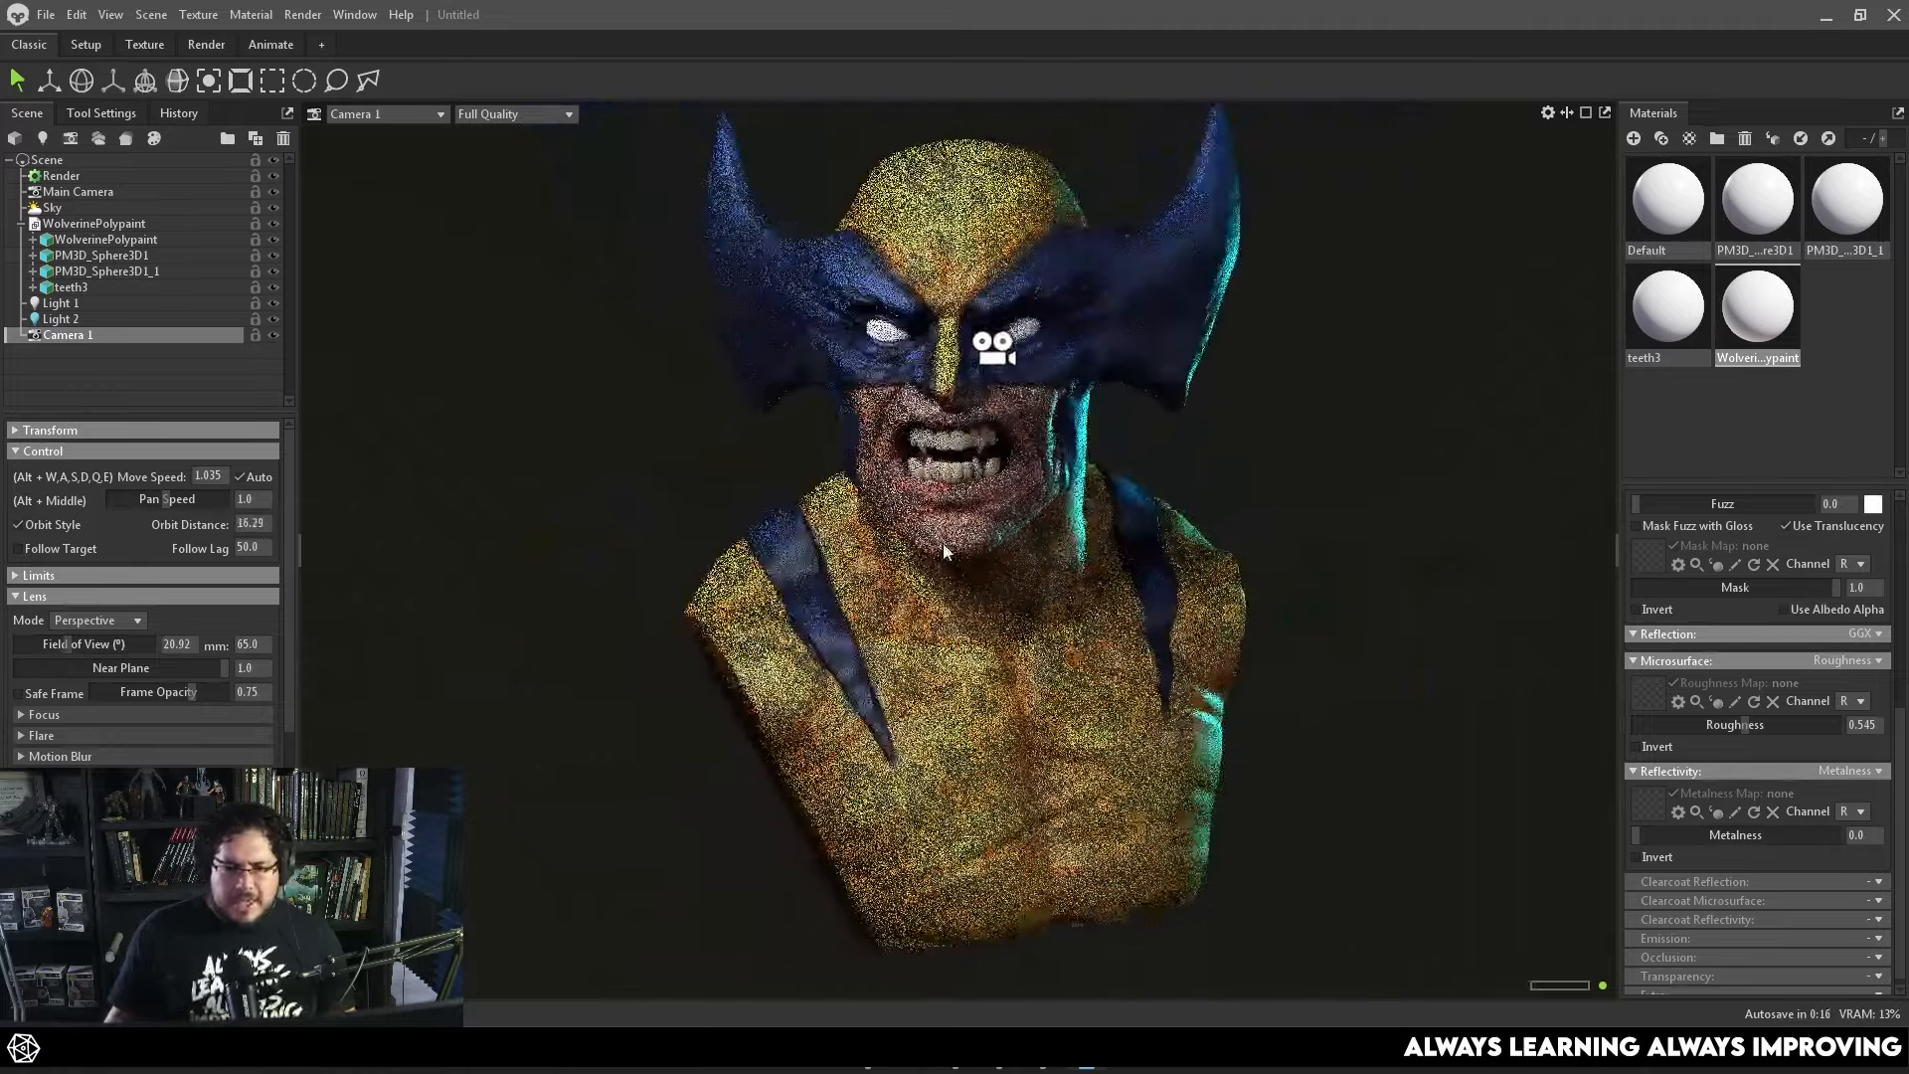
{"action": "scroll", "coordinate": [1010, 580], "scroll_direction": "up", "scroll_amount": 3}
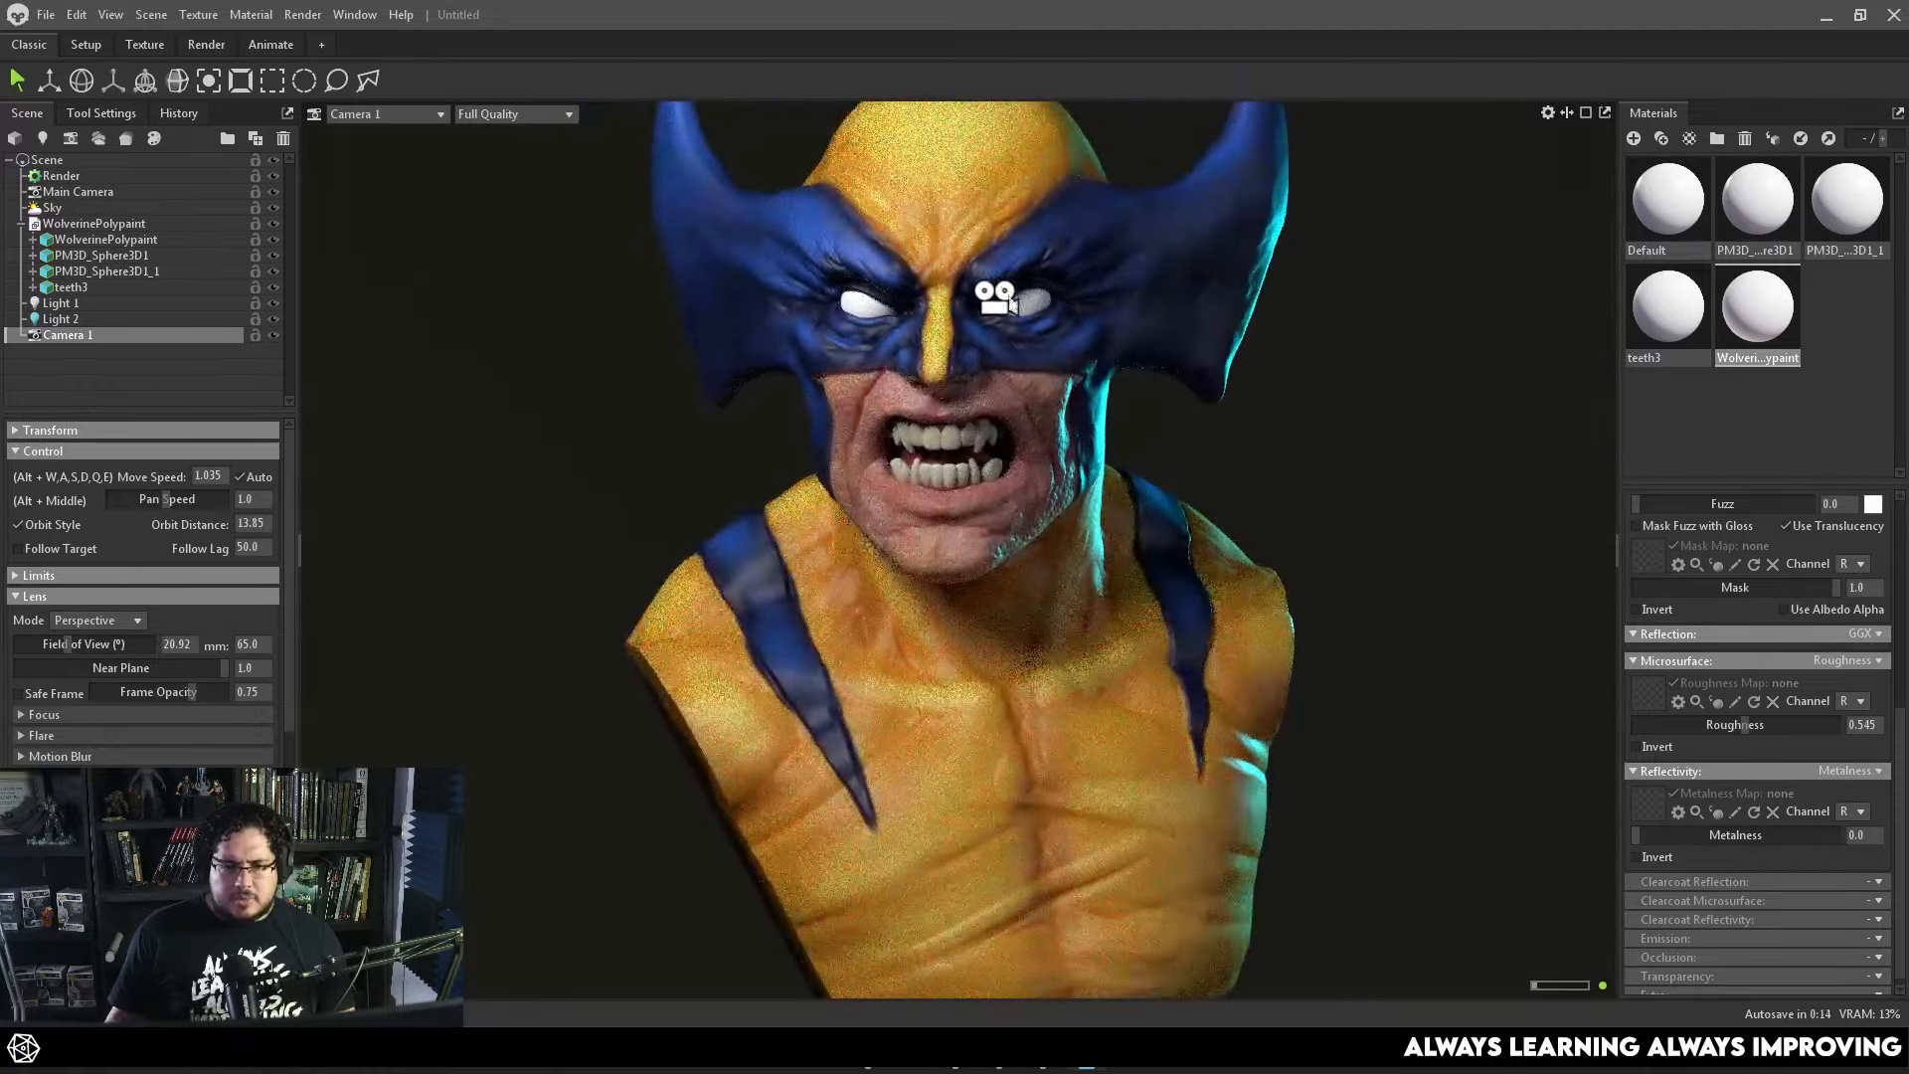
Select the main camera through its marker over the bust's eye.
{"action": "left_click", "coordinate": [1010, 303]}
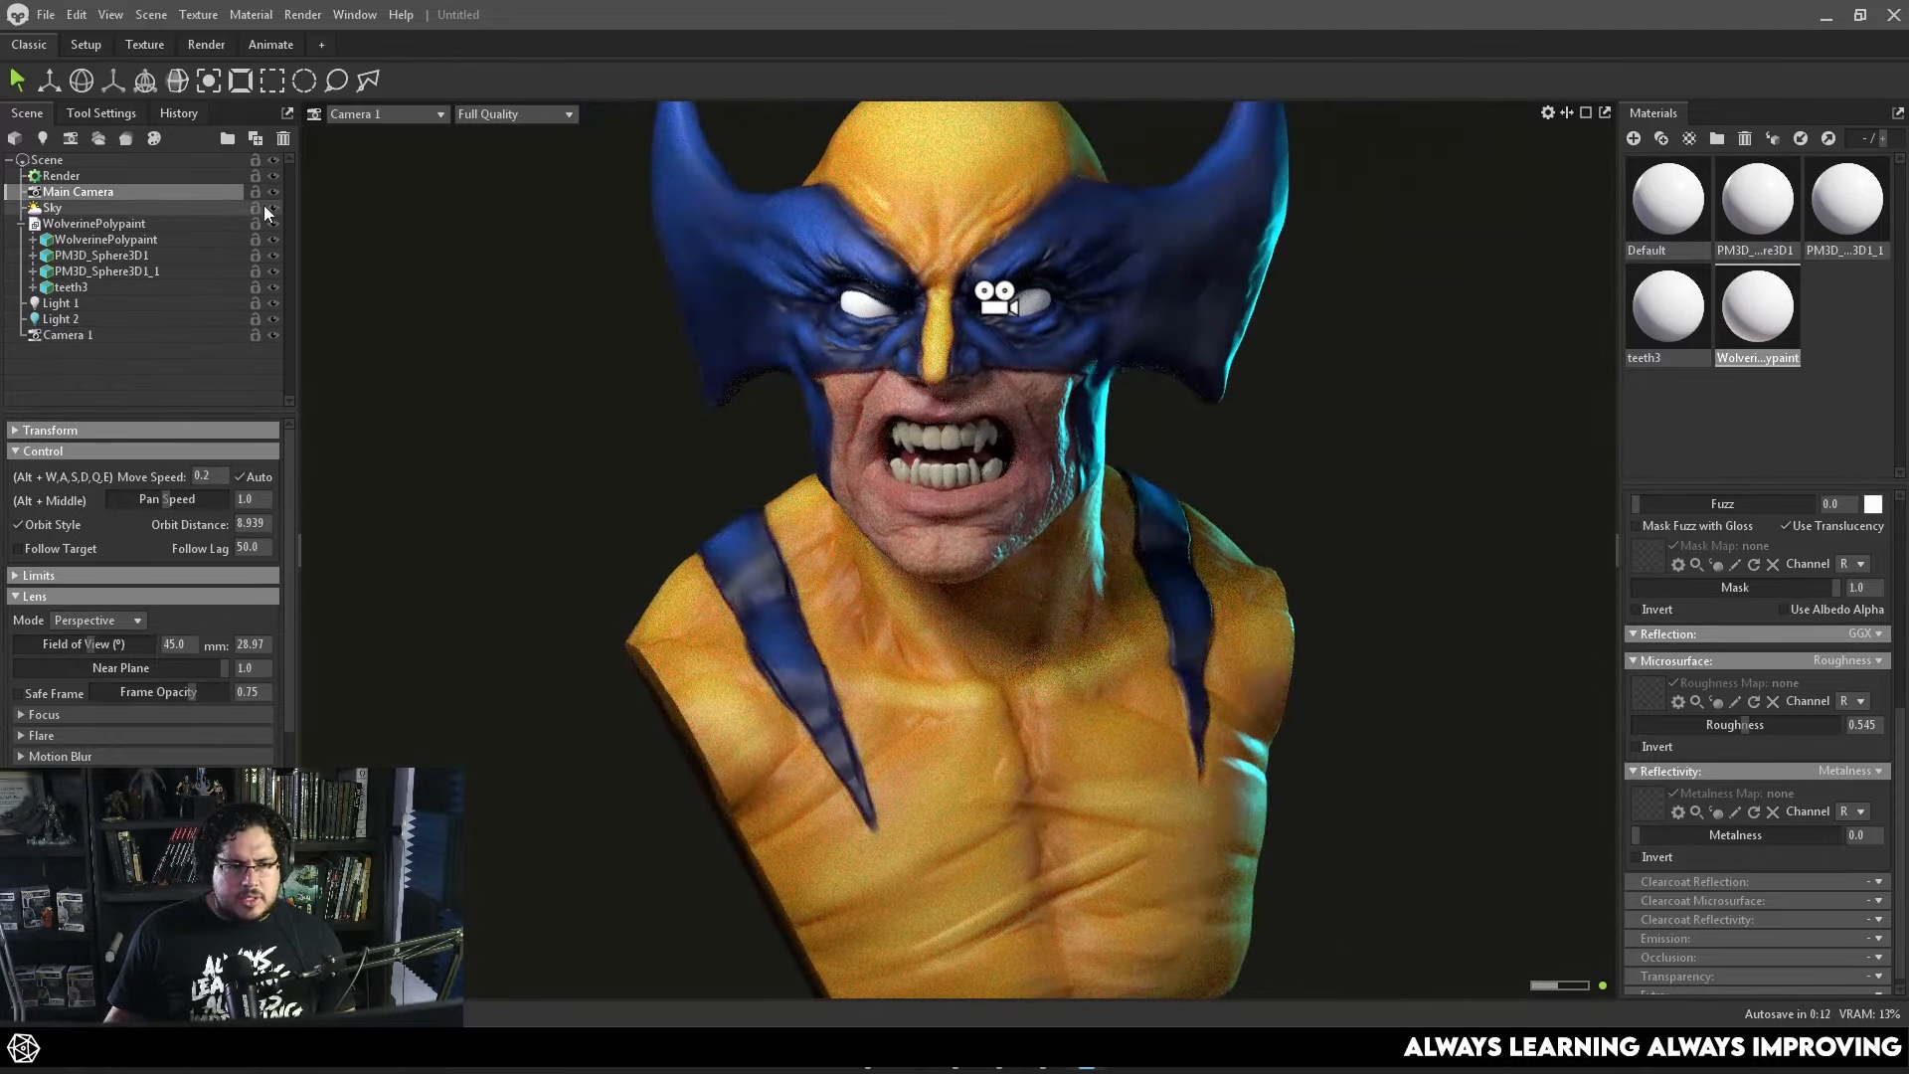